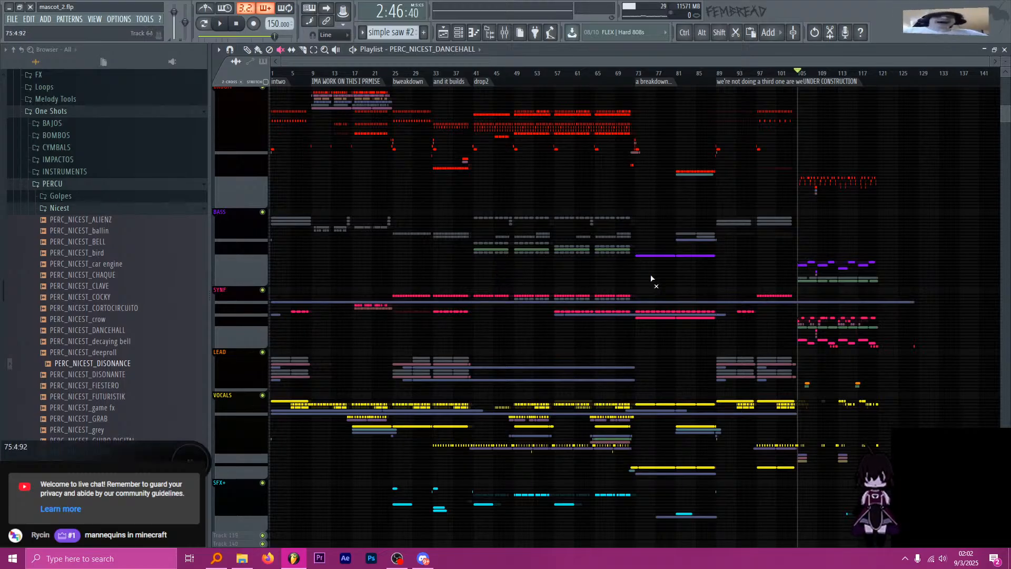
Move the UNDER CONSTRUCTION time marker to bar 105 on the playlist timeline.
scroll(901, 261, "up", 6)
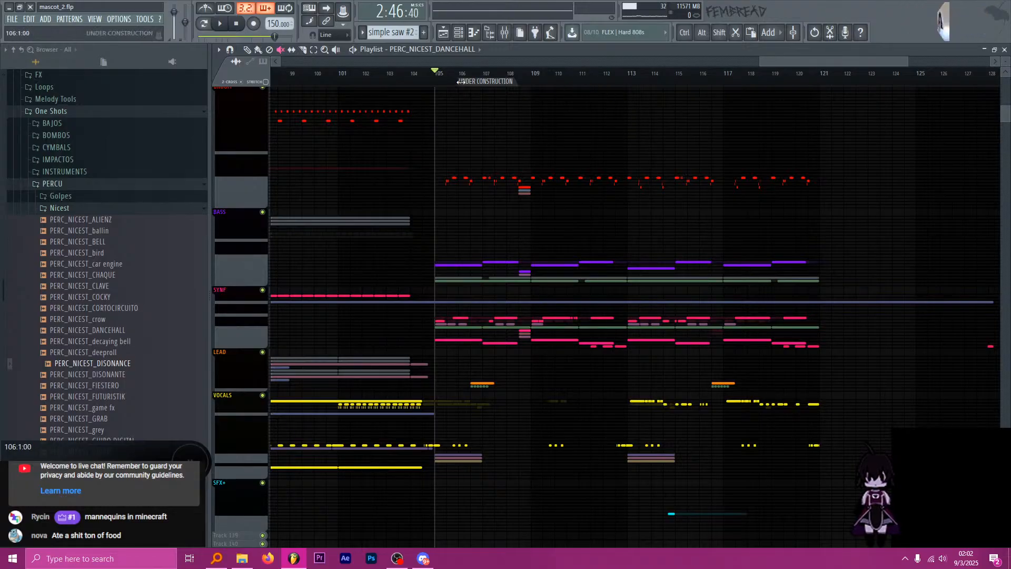
left_click_drag(460, 81, 438, 84)
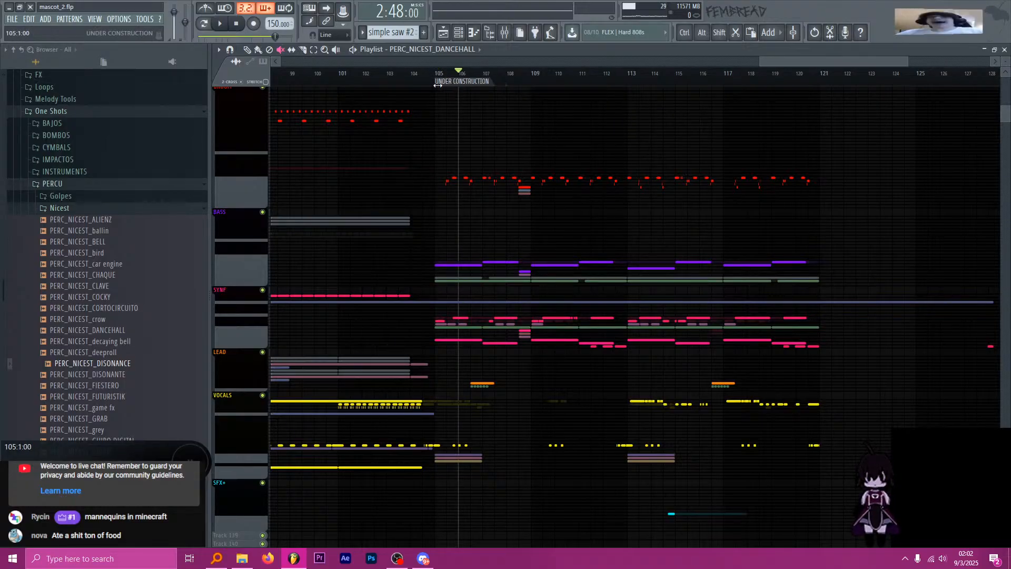
scroll(545, 129, "down", 5)
scroll(620, 114, "up", 3)
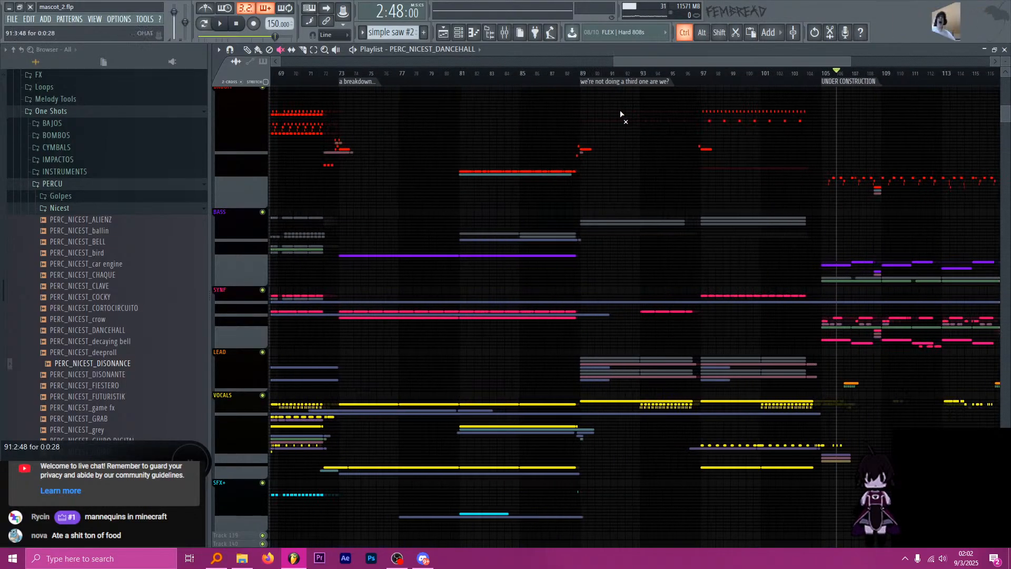
scroll(582, 105, "down", 3)
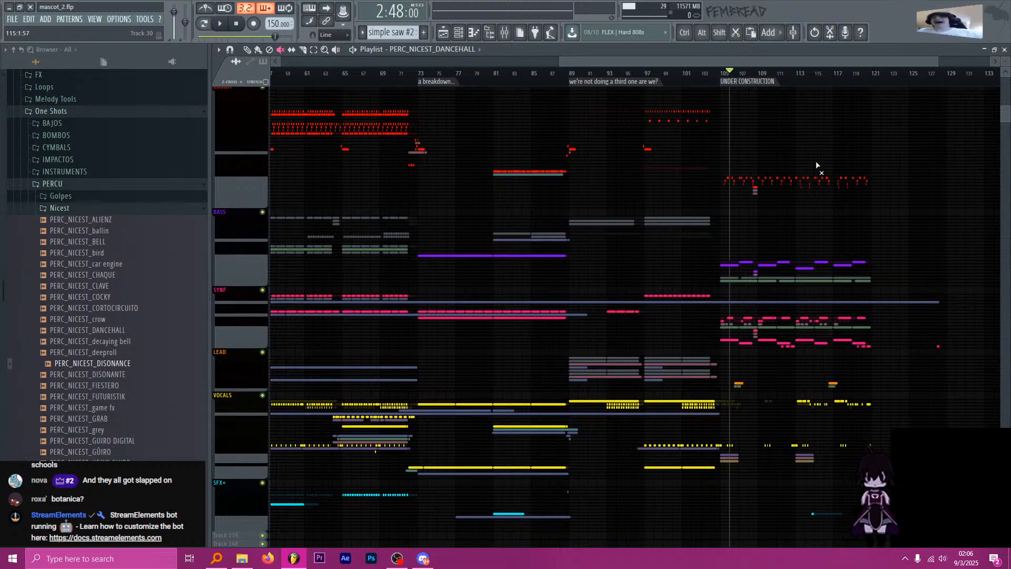
Expand the collapsed DROOM, BASS, SYNF, LEAD, VOCALS and SFX+ track groups in the playlist.
scroll(743, 181, "up", 2)
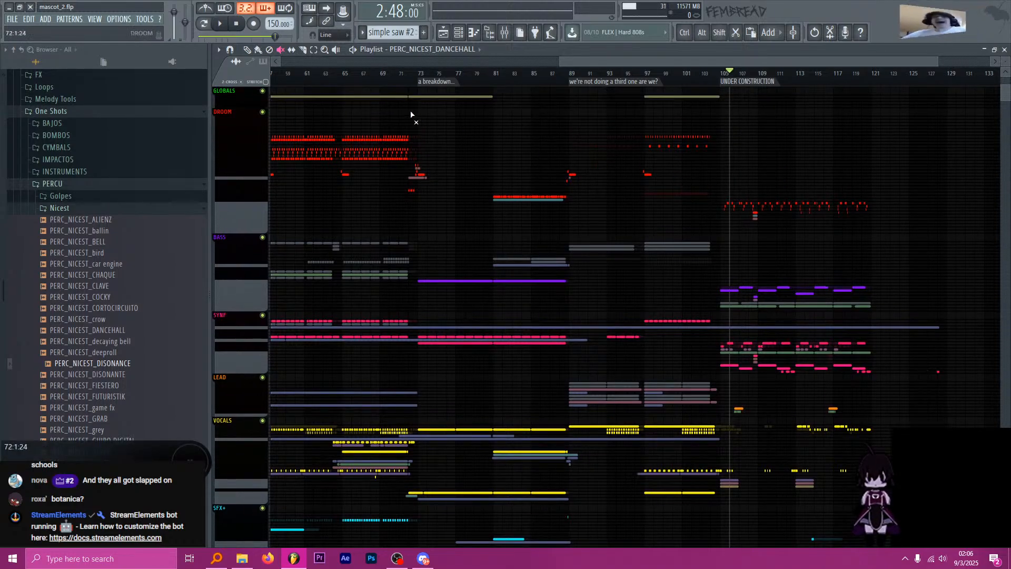
left_click(245, 138)
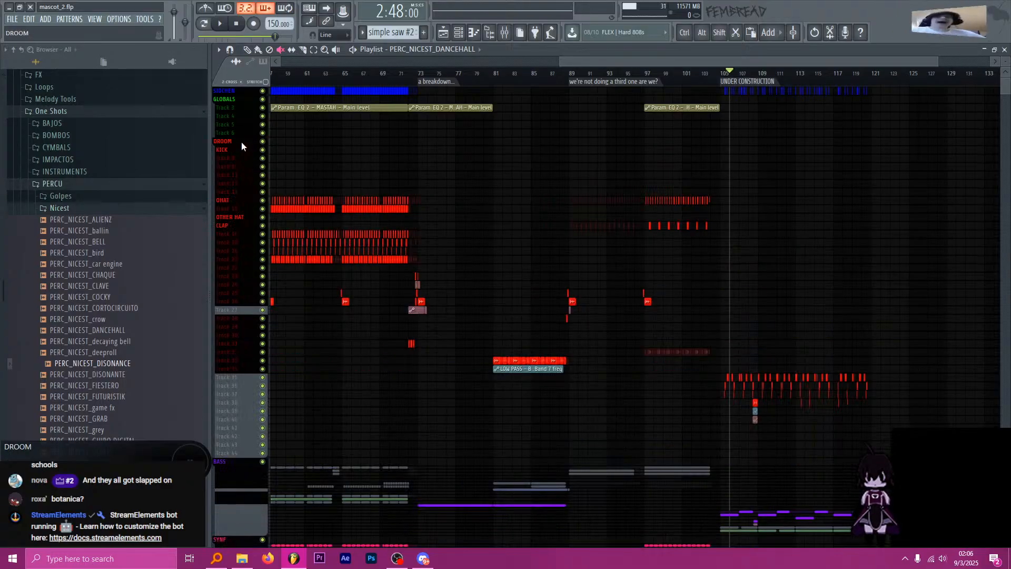
scroll(251, 211, "down", 10)
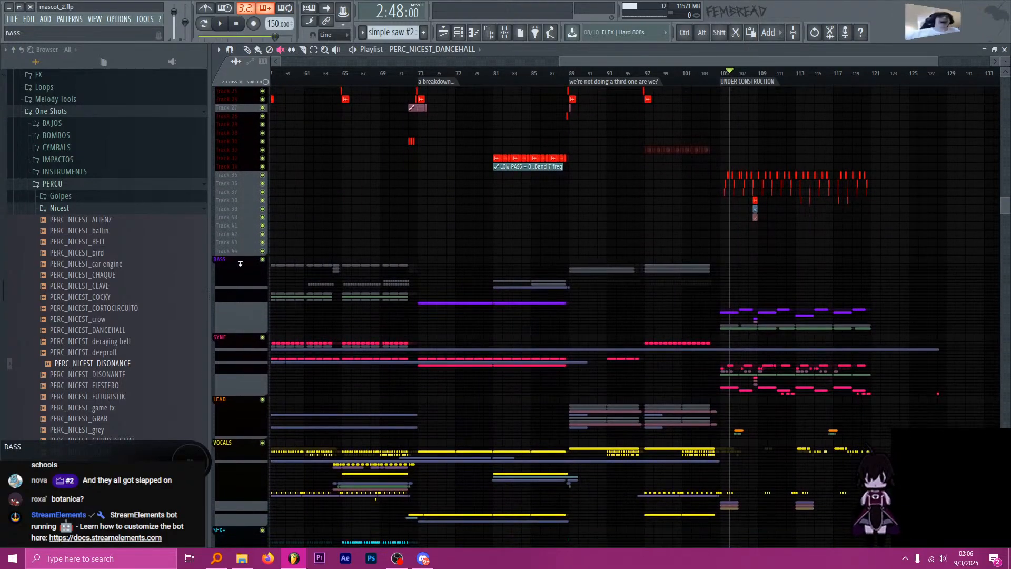
scroll(233, 285, "down", 8)
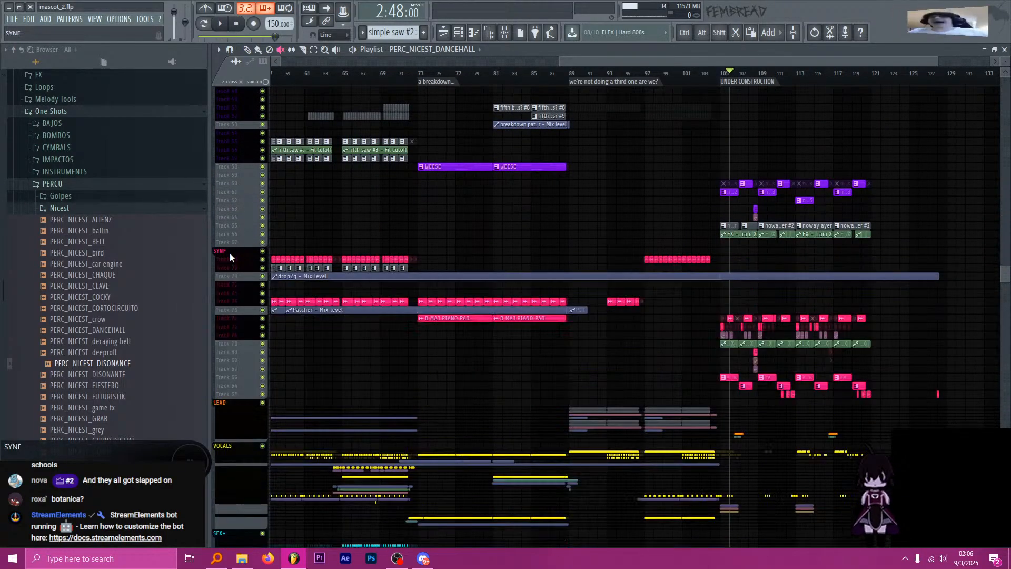
scroll(236, 303, "down", 3)
left_click(232, 262)
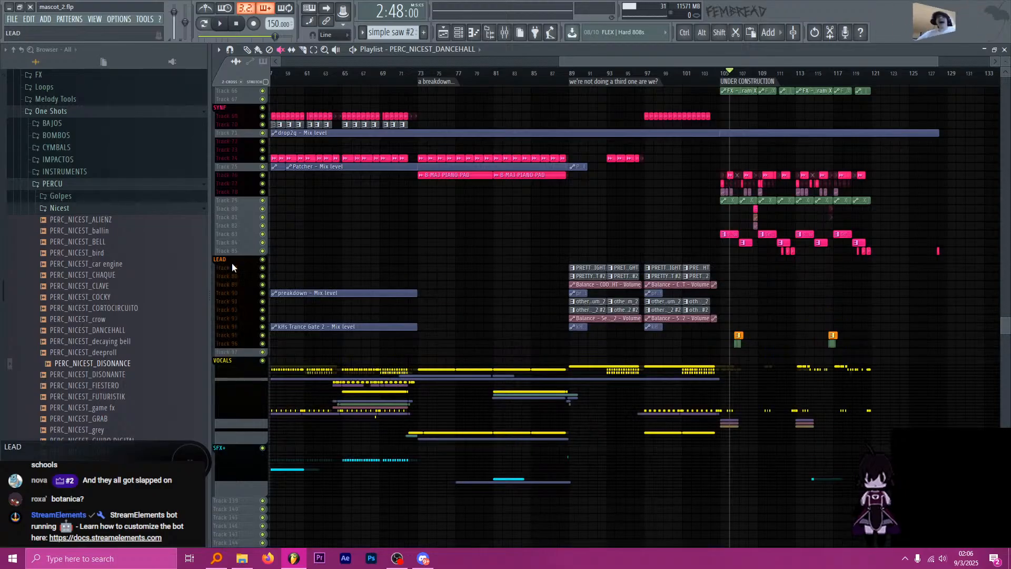
scroll(233, 268, "down", 3)
left_click(231, 277)
scroll(233, 304, "down", 8)
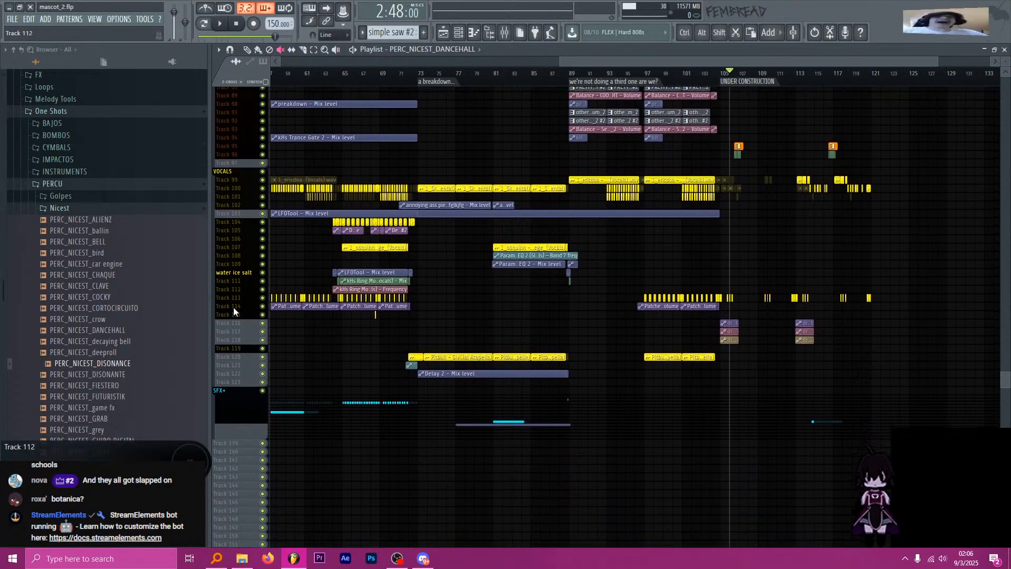
left_click(226, 336)
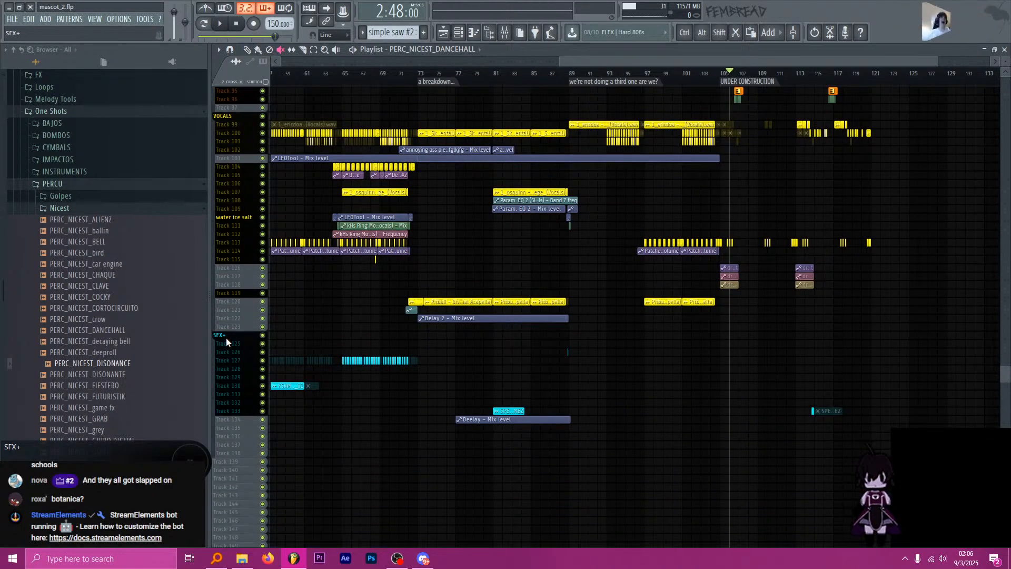
Return the playback position to the start of the song at bar 1, with the whole arrangement in view.
scroll(242, 305, "up", 4)
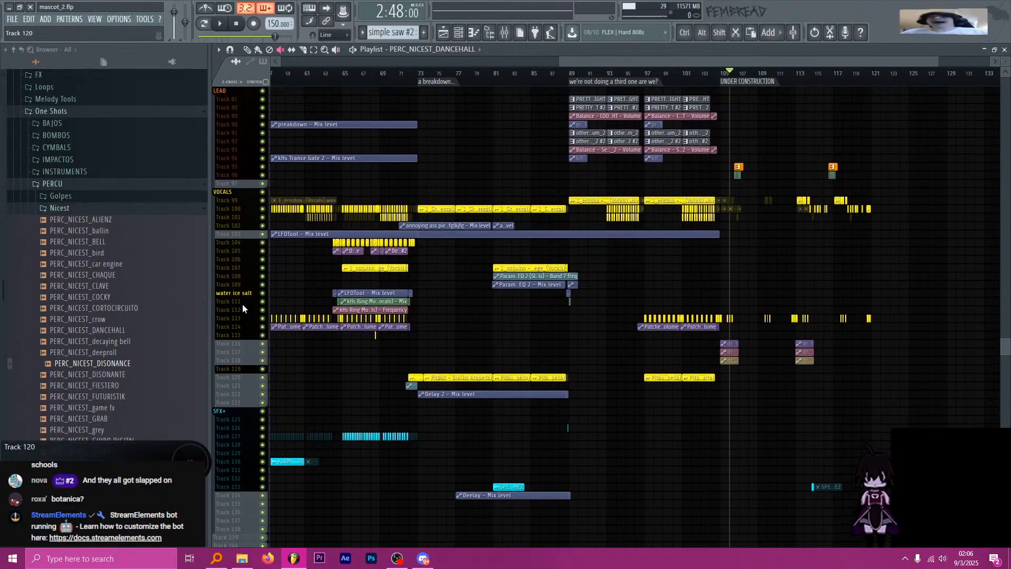
scroll(242, 304, "up", 15)
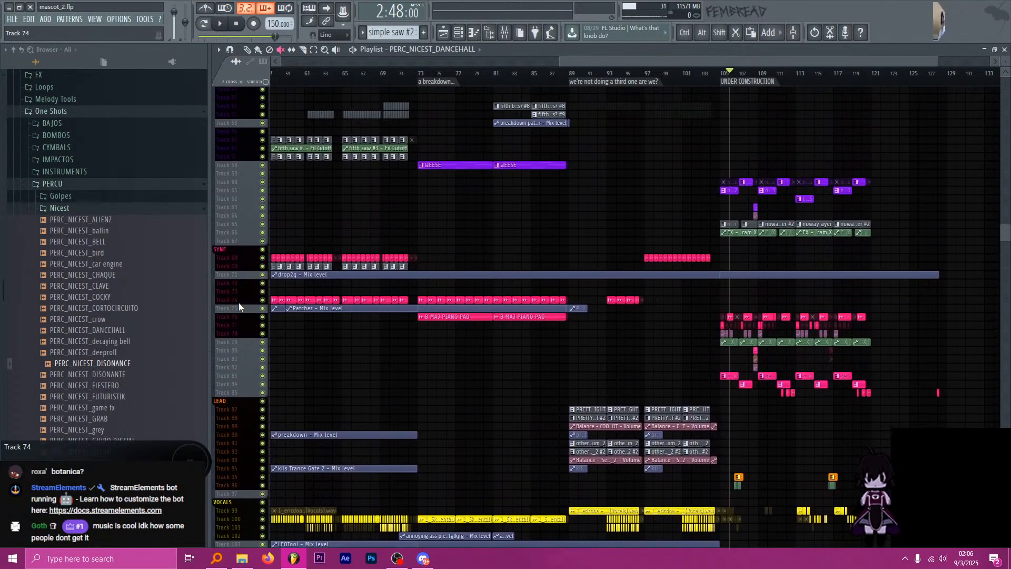
scroll(237, 301, "up", 13)
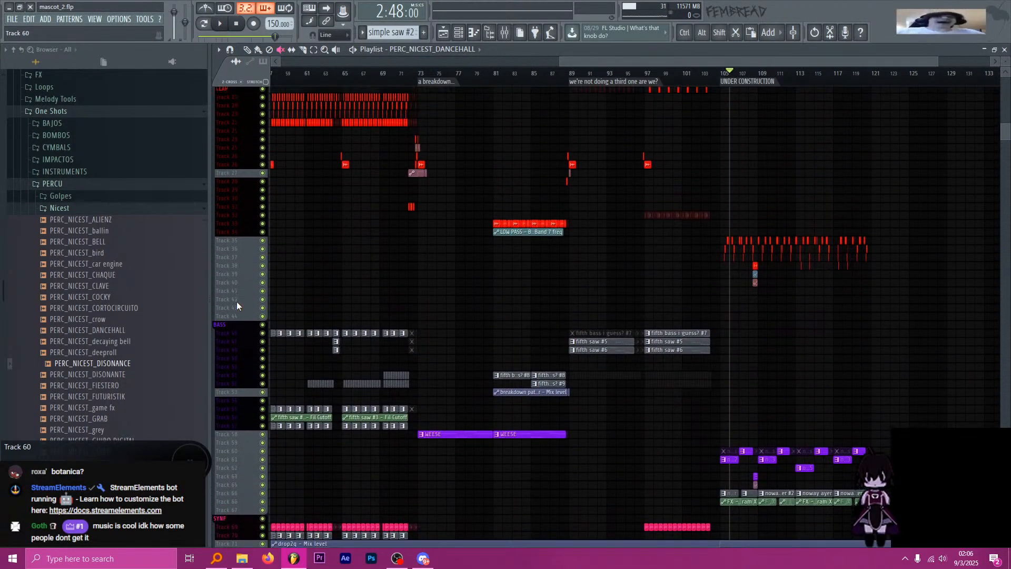
scroll(236, 300, "up", 7)
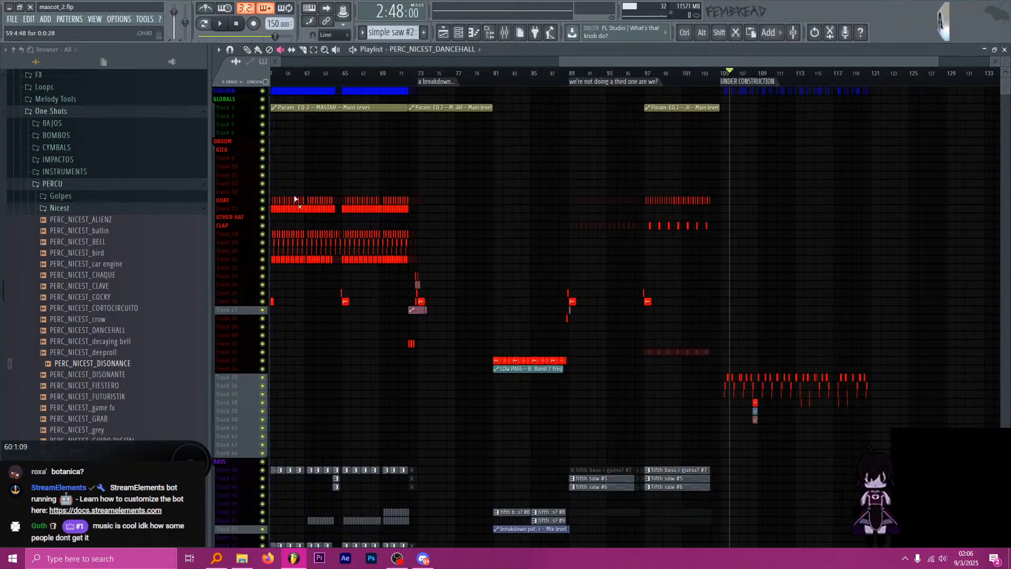
left_click_drag(307, 74, 166, 73)
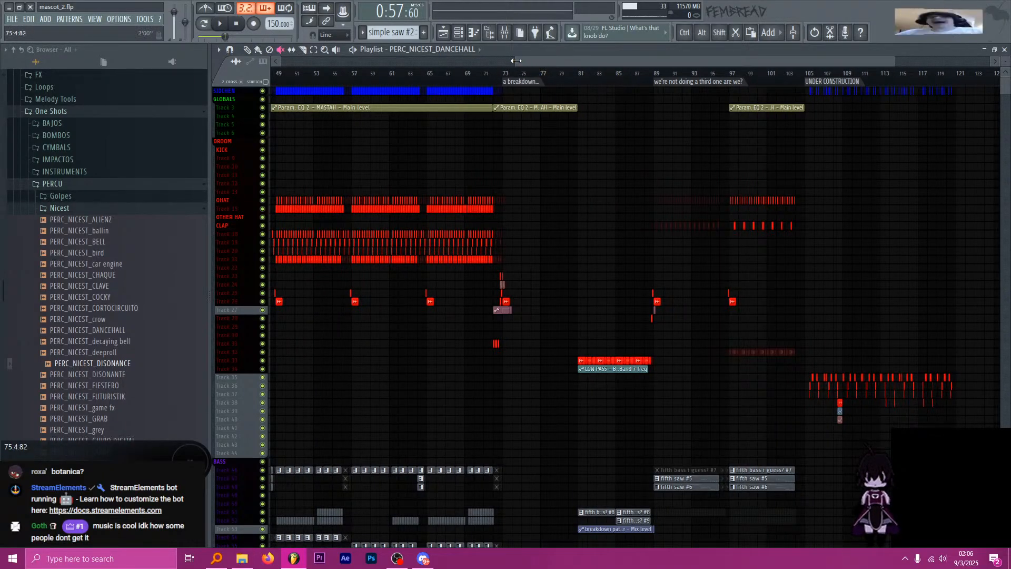
left_click_drag(516, 61, 280, 62)
left_click_drag(348, 75, 238, 74)
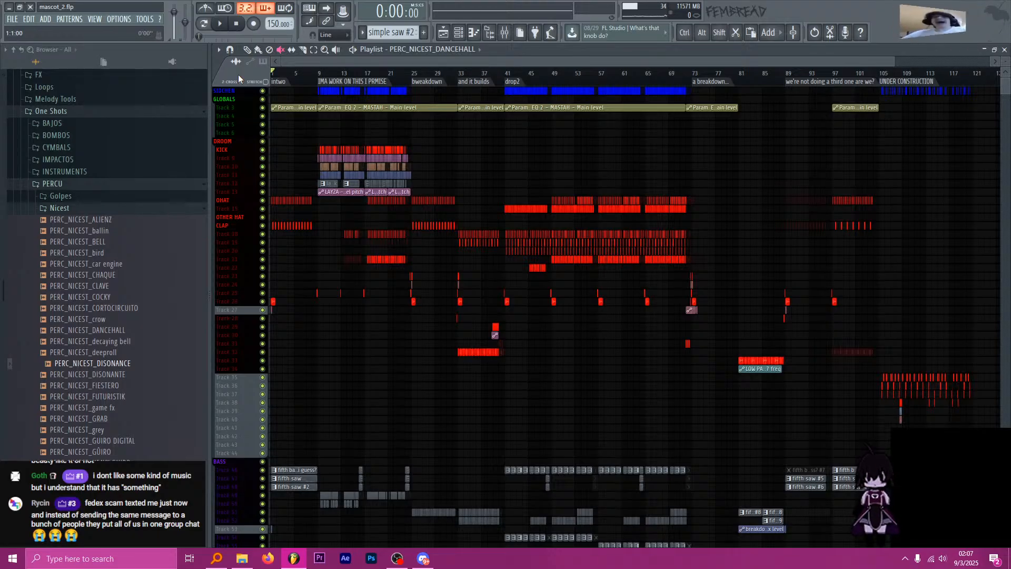
scroll(549, 165, "down", 2)
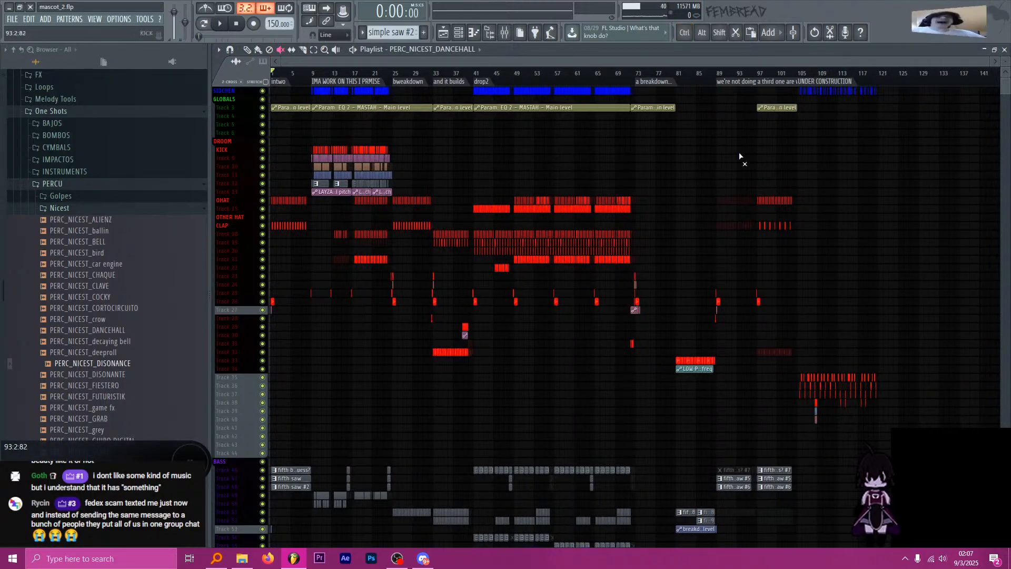
left_click_drag(806, 74, 257, 85)
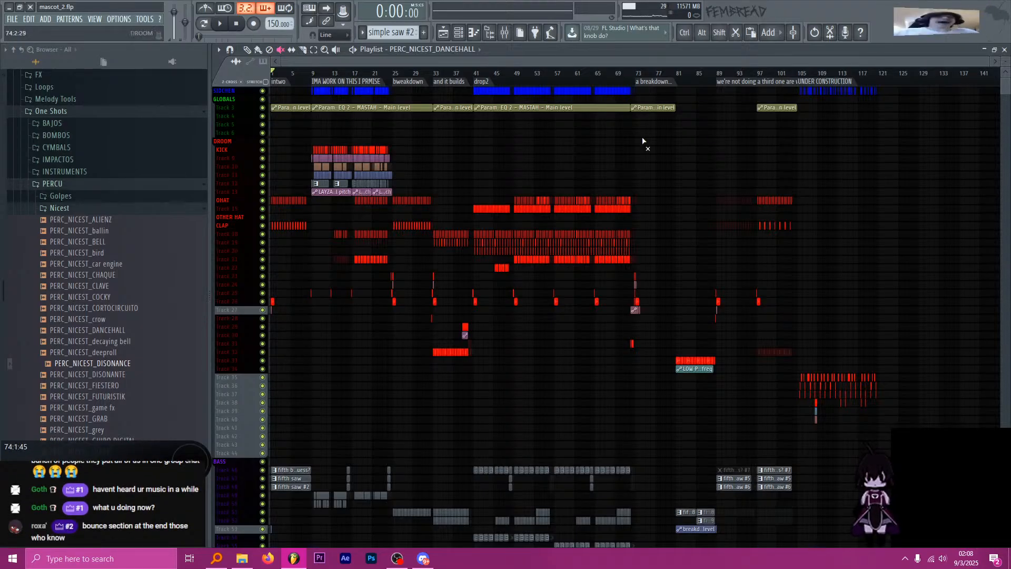
Place the playback position at bar 105 and examine the clips of the UNDER CONSTRUCTION section against the earlier sections.
left_click(805, 75)
left_click(799, 73)
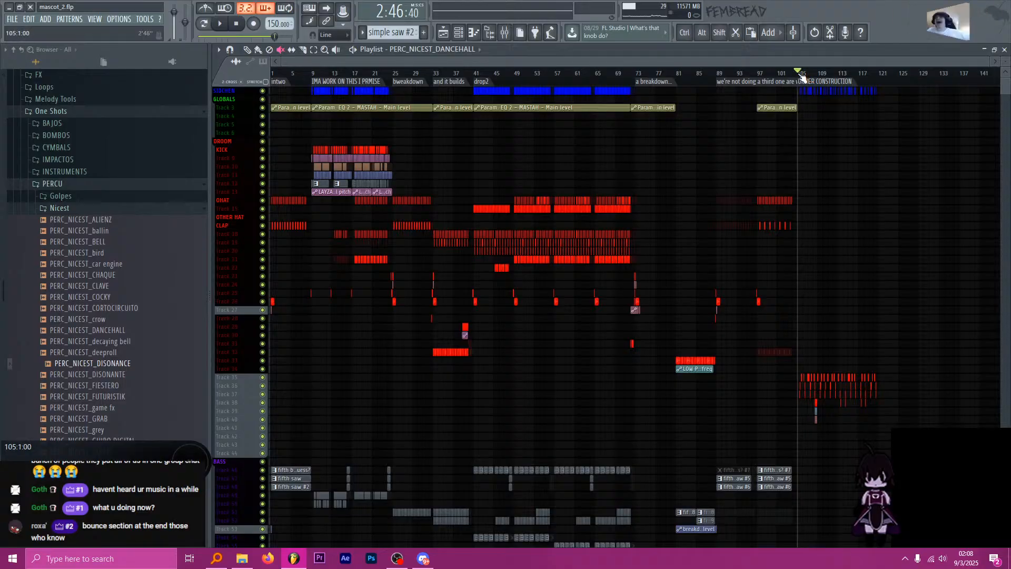
scroll(842, 211, "down", 12)
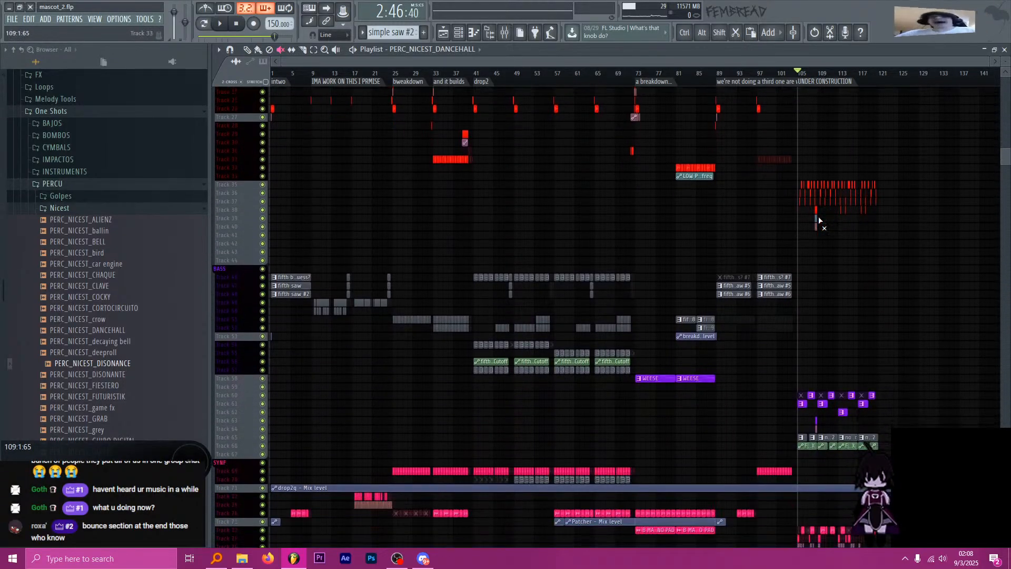
scroll(869, 211, "down", 3)
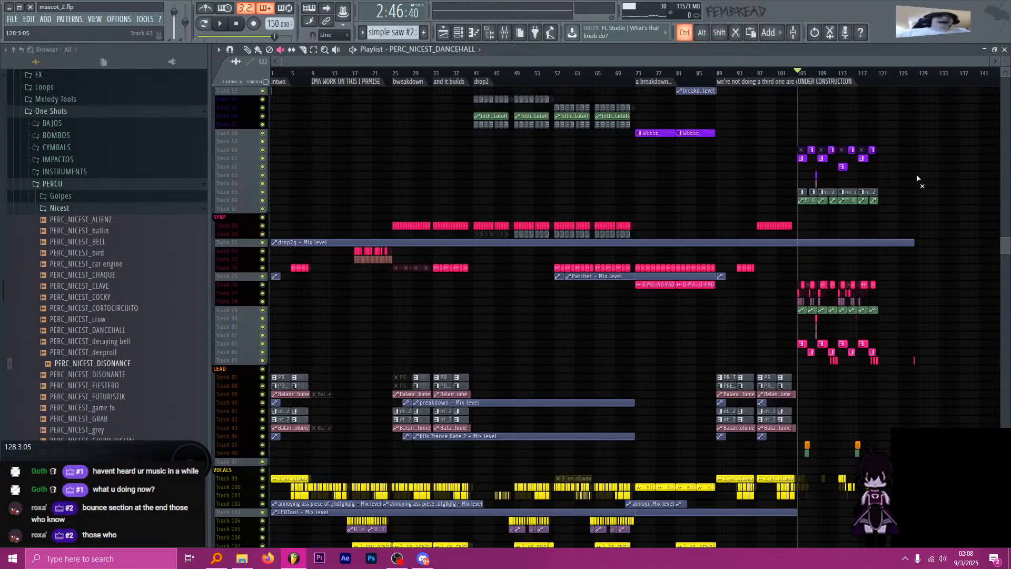
scroll(885, 179, "up", 3, "ctrl")
scroll(867, 183, "up", 2, "ctrl")
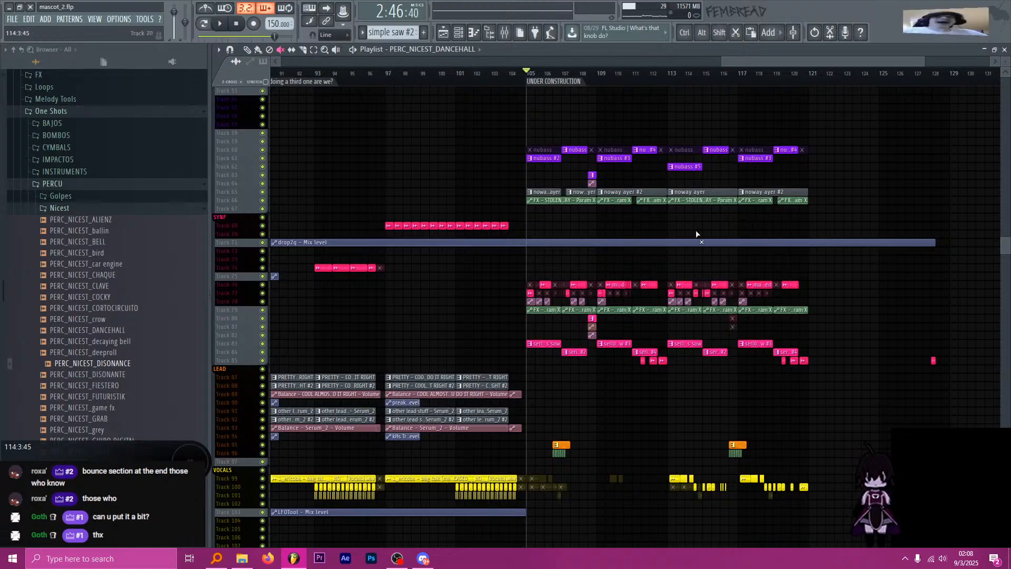
scroll(667, 217, "down", 3, "ctrl")
scroll(632, 211, "down", 1, "ctrl")
scroll(358, 191, "up", 8)
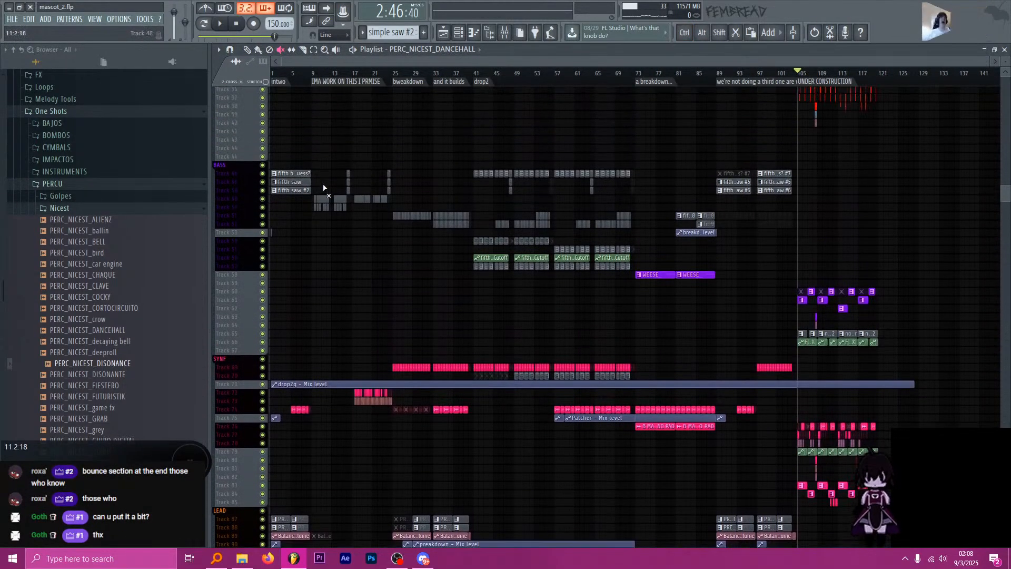
scroll(324, 187, "up", 9)
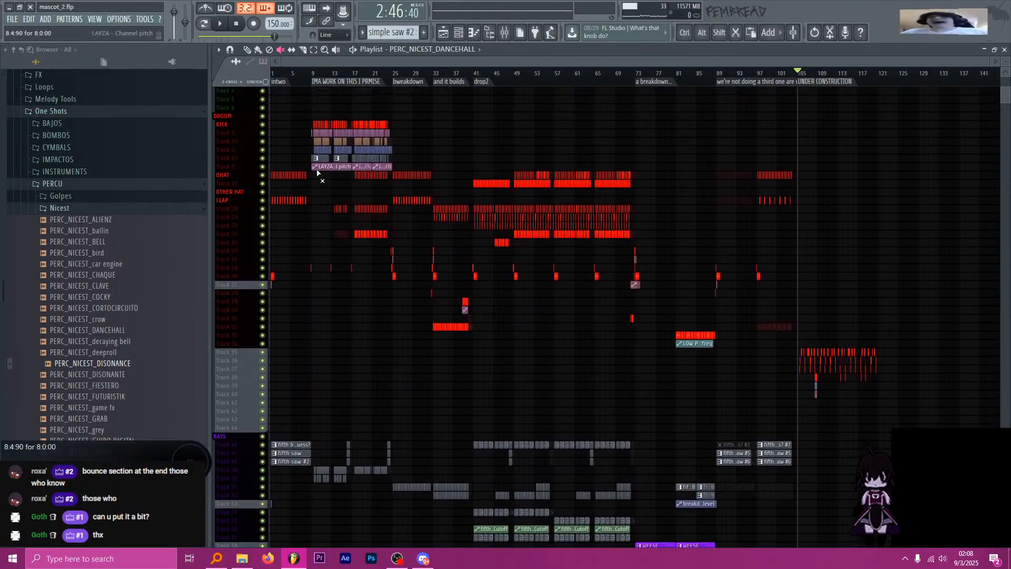
Reset the playback position to the start of the song and play the arrangement from there.
key("space")
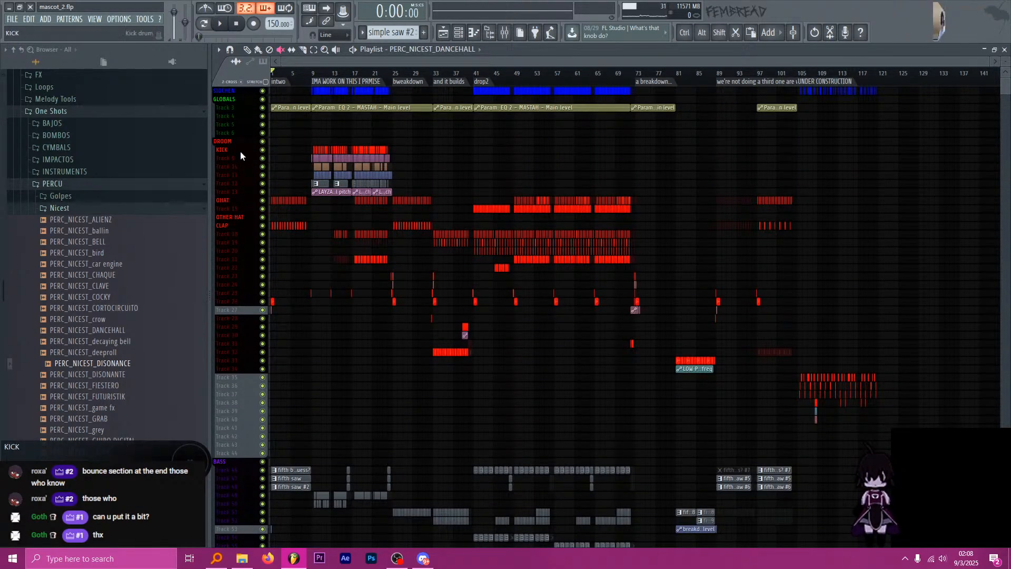
scroll(239, 151, "down", 2)
scroll(239, 153, "down", 8)
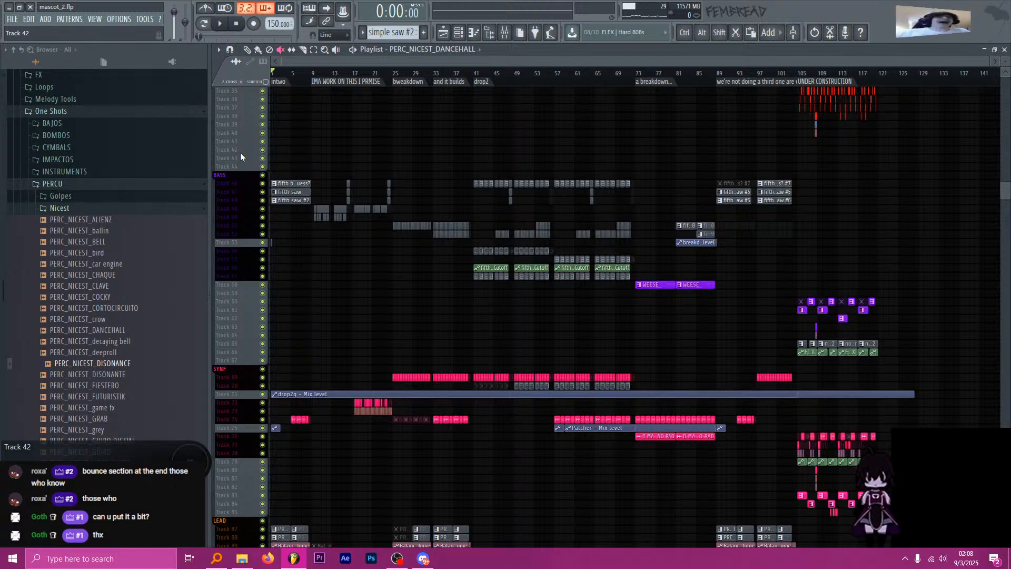
key("space")
scroll(240, 157, "up", 2)
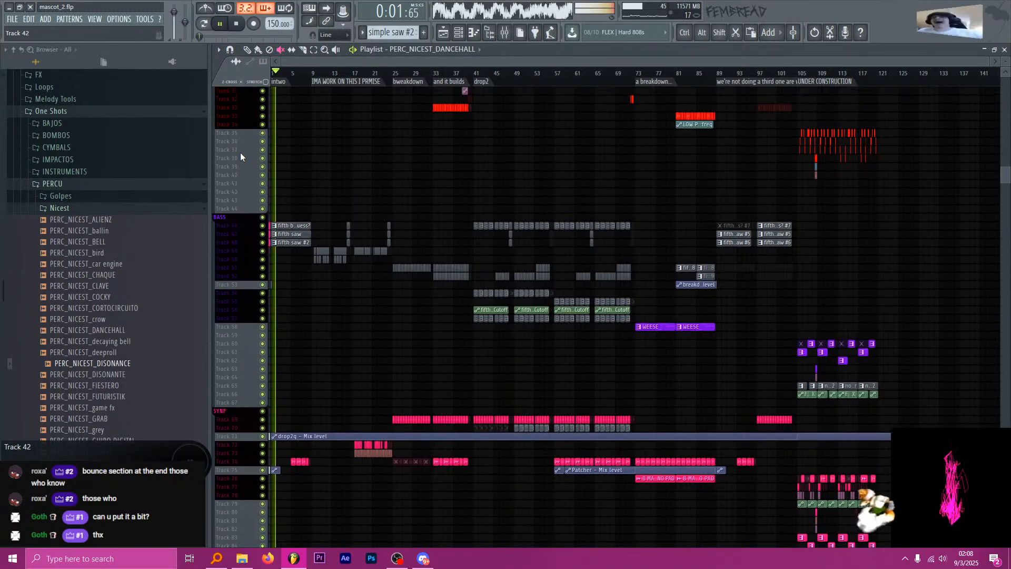
Inspect the intro's BASS clips up close and turn on auto-scrolling so the playlist follows playback.
scroll(251, 189, "up", 1)
scroll(251, 188, "up", 4, "ctrl")
scroll(283, 201, "up", 2, "alt")
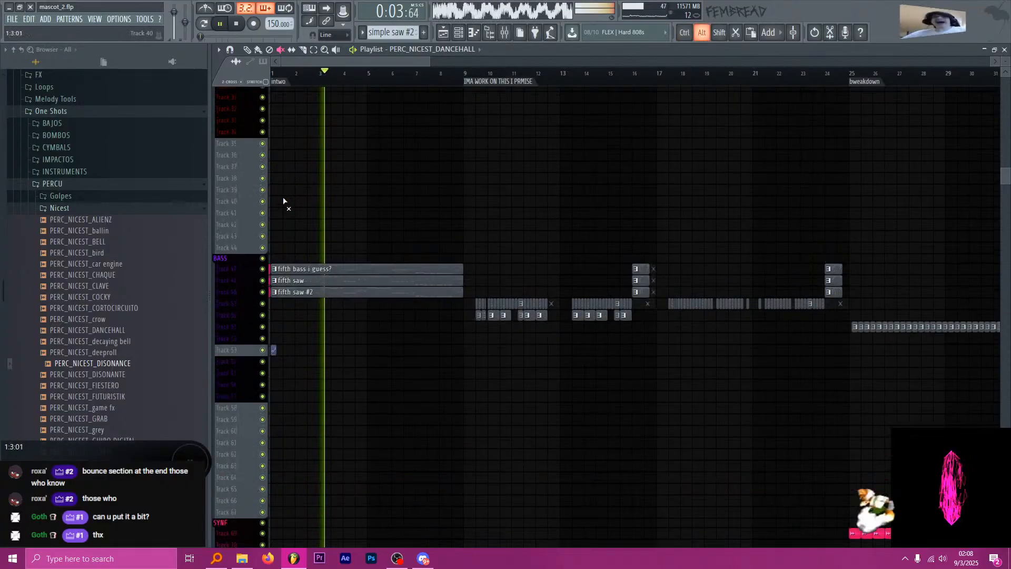
scroll(284, 200, "up", 3, "alt")
scroll(283, 201, "down", 4)
left_click(326, 9)
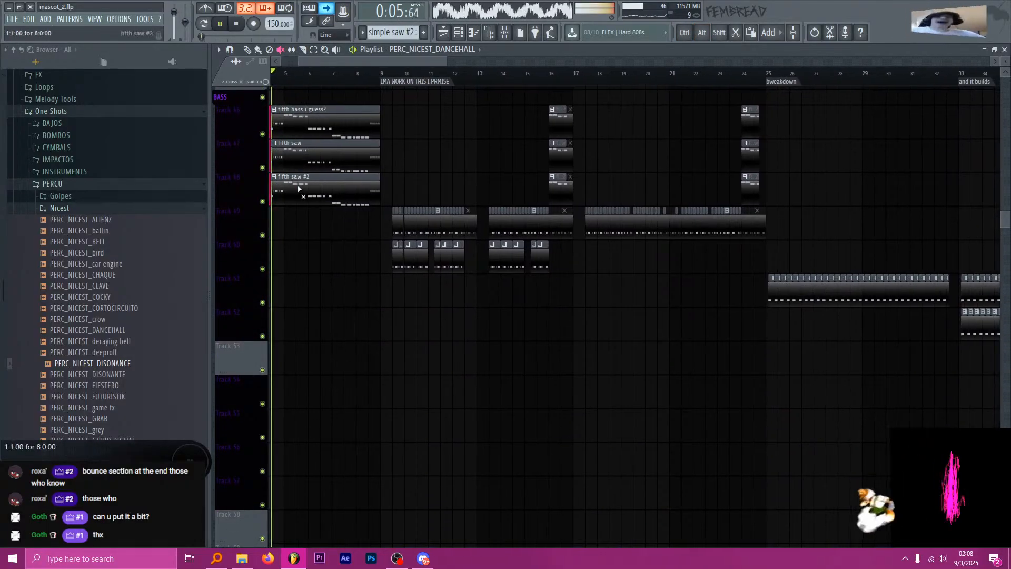
Examine the synth, lead, vocal, bass and drum tracks of the opening sections while the song plays.
scroll(240, 191, "up", 3, "ctrl")
scroll(240, 191, "down", 5, "alt")
scroll(239, 194, "down", 4)
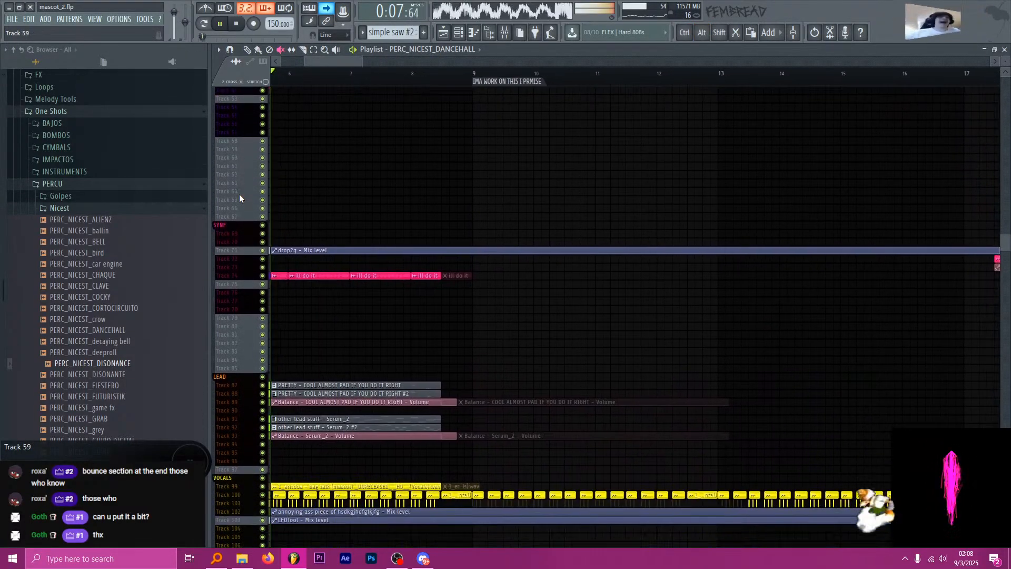
scroll(240, 198, "down", 2)
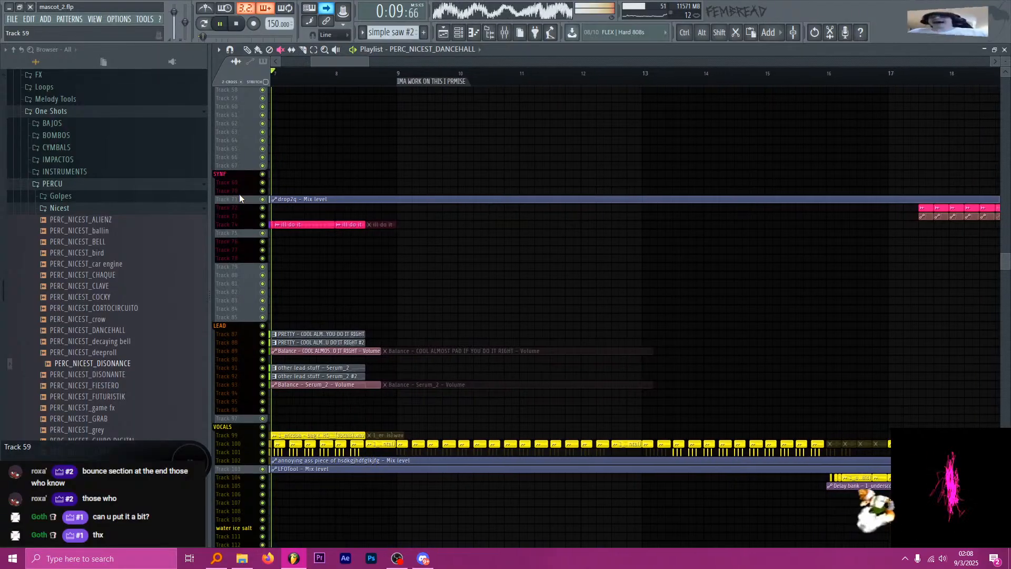
scroll(387, 225, "up", 1)
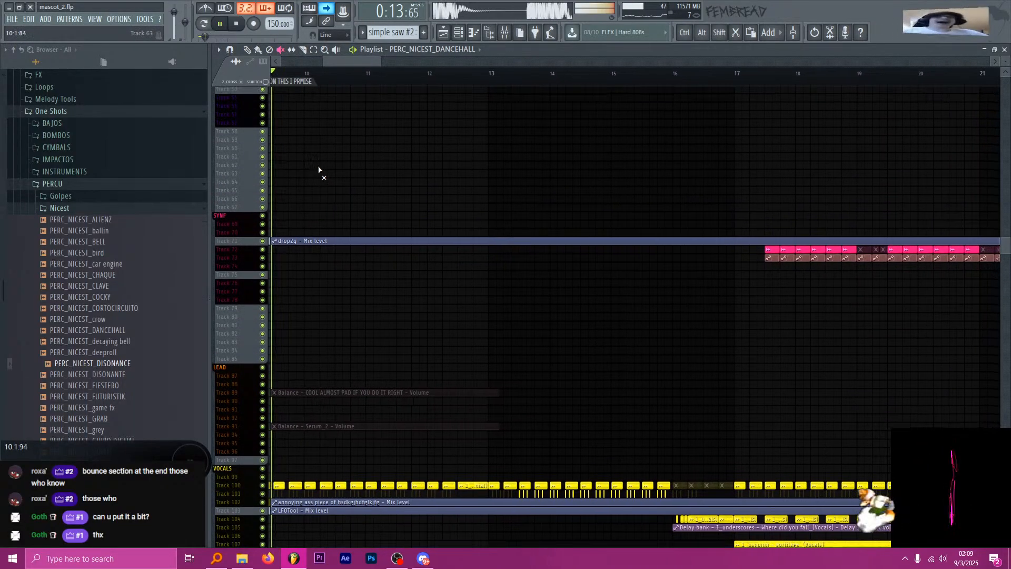
scroll(339, 184, "up", 3)
scroll(348, 214, "up", 9)
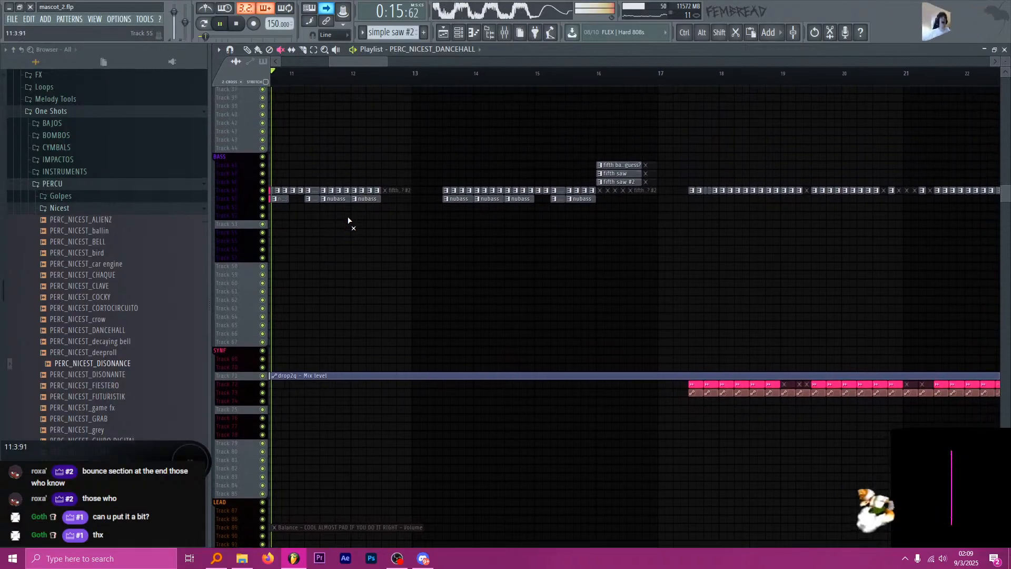
scroll(348, 220, "up", 2)
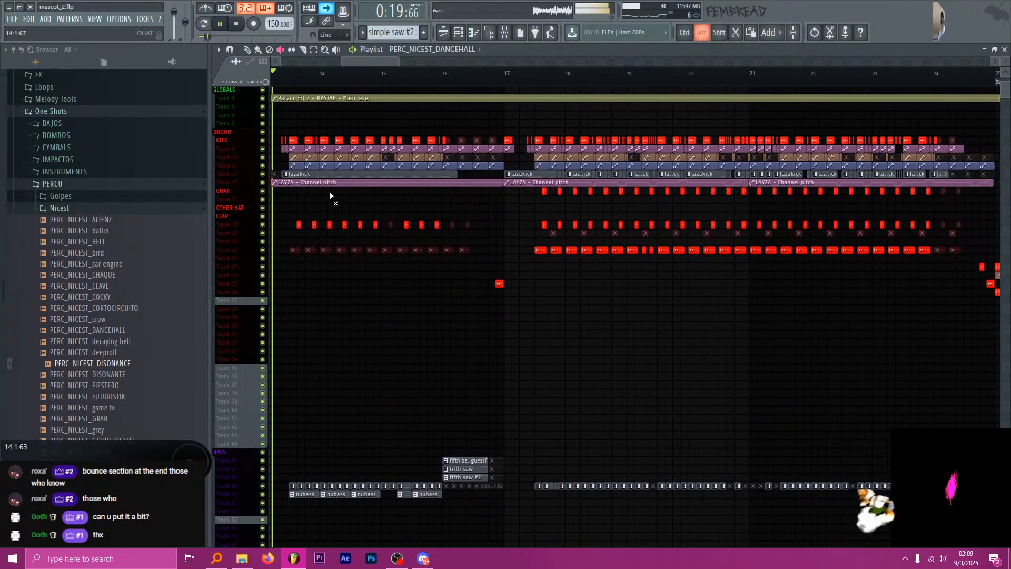
Examine the drum, bass, synth, lead and vocal tracks from bar 14 to the bweakdown section during playback.
scroll(332, 199, "down", 1)
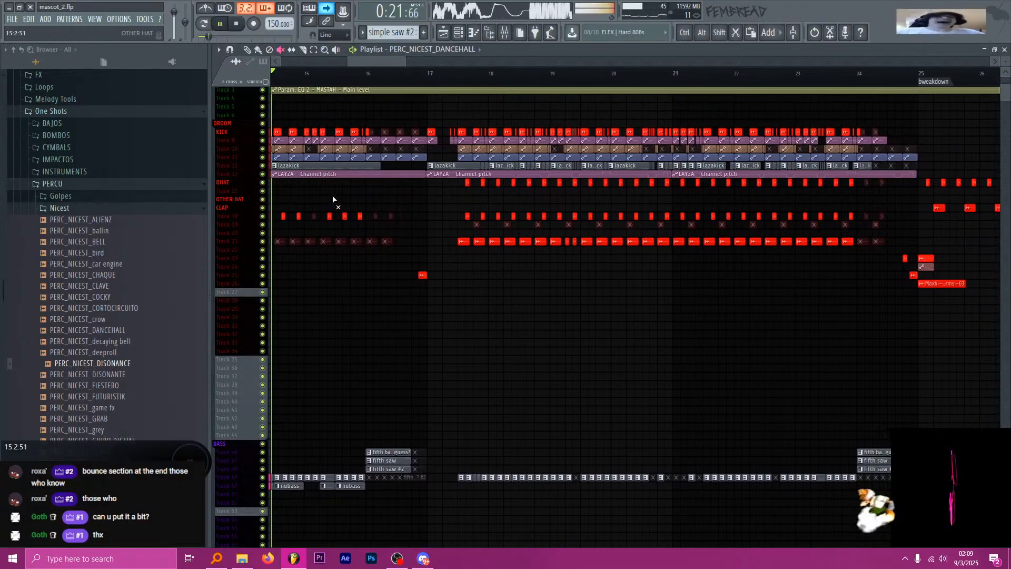
scroll(333, 199, "down", 8)
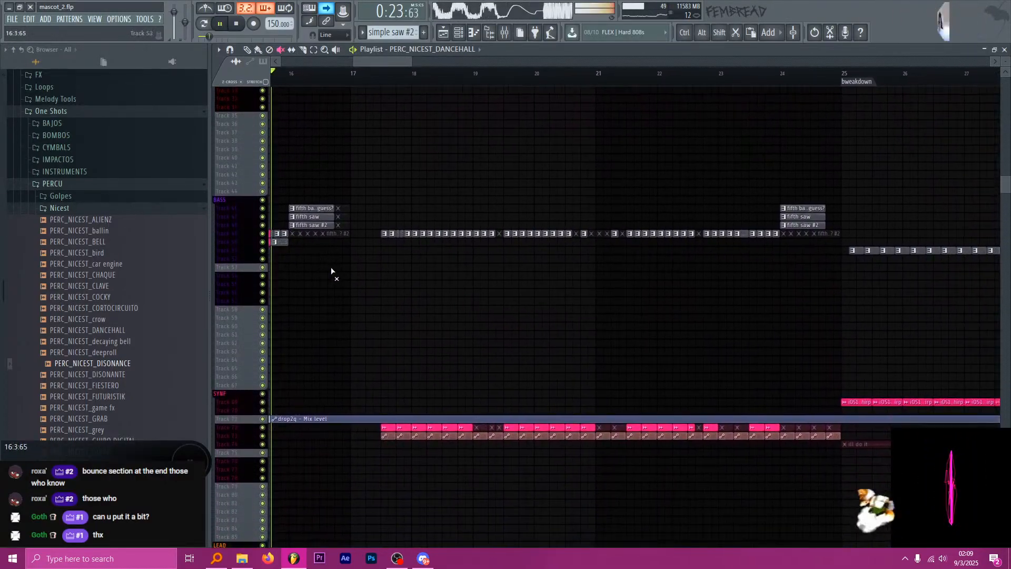
scroll(333, 272, "down", 6)
scroll(332, 282, "up", 3, "alt")
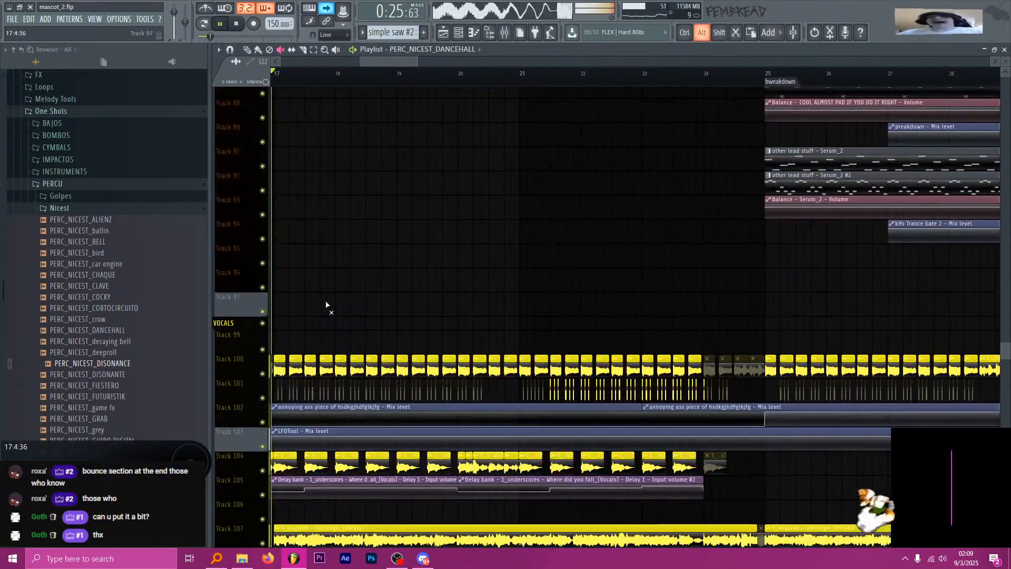
scroll(329, 295, "down", 2)
scroll(384, 268, "up", 5)
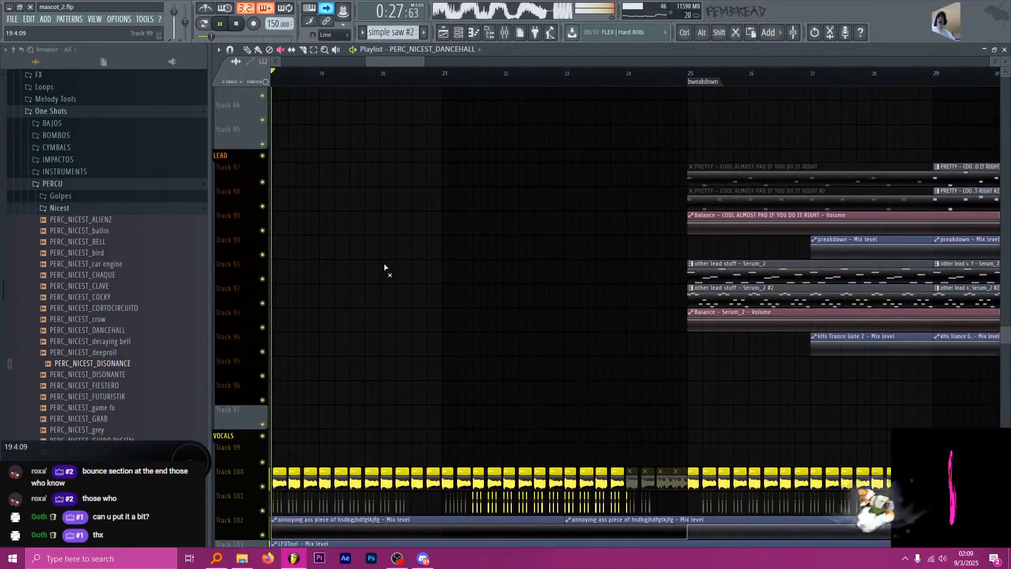
scroll(385, 268, "up", 4)
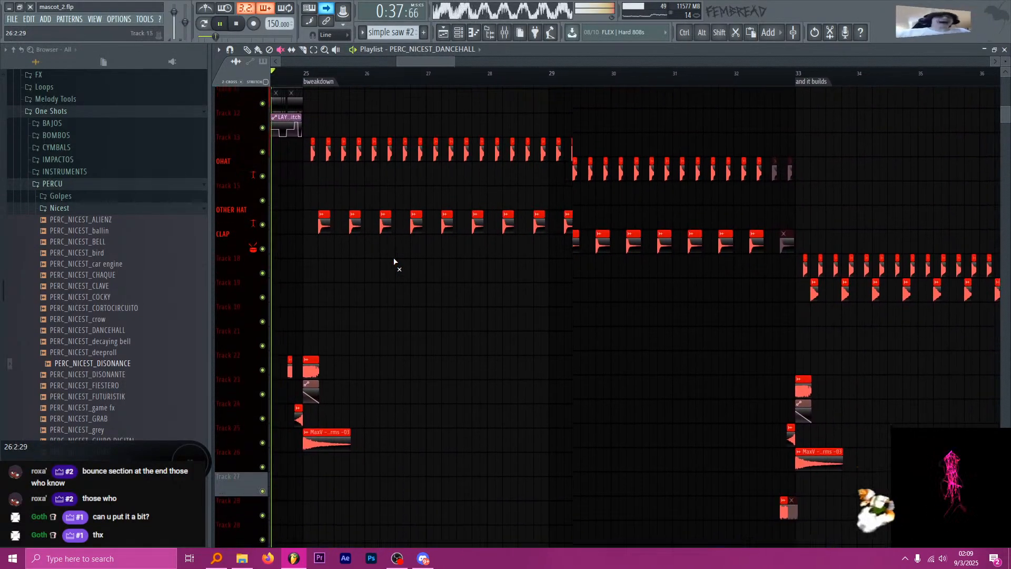
Follow the bweakdown and "and it builds" sections from the drum tracks through to the vocals during playback.
scroll(383, 257, "down", 4)
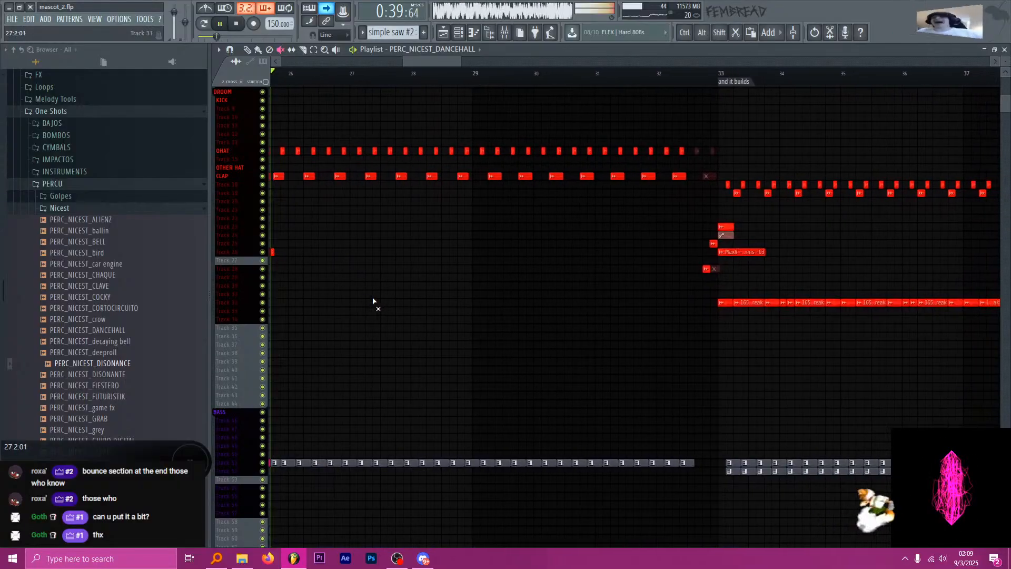
scroll(372, 301, "down", 5)
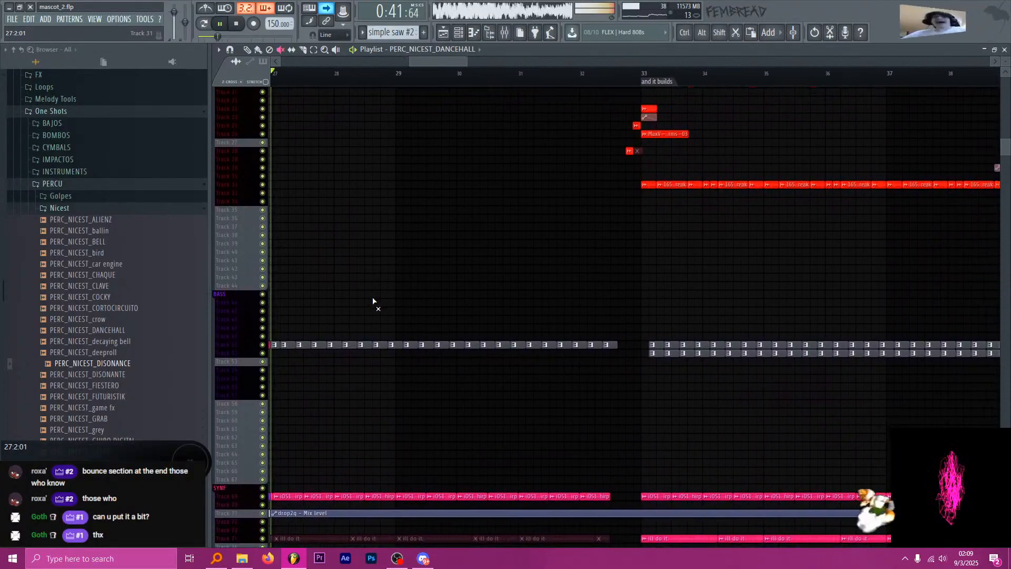
scroll(373, 302, "down", 5)
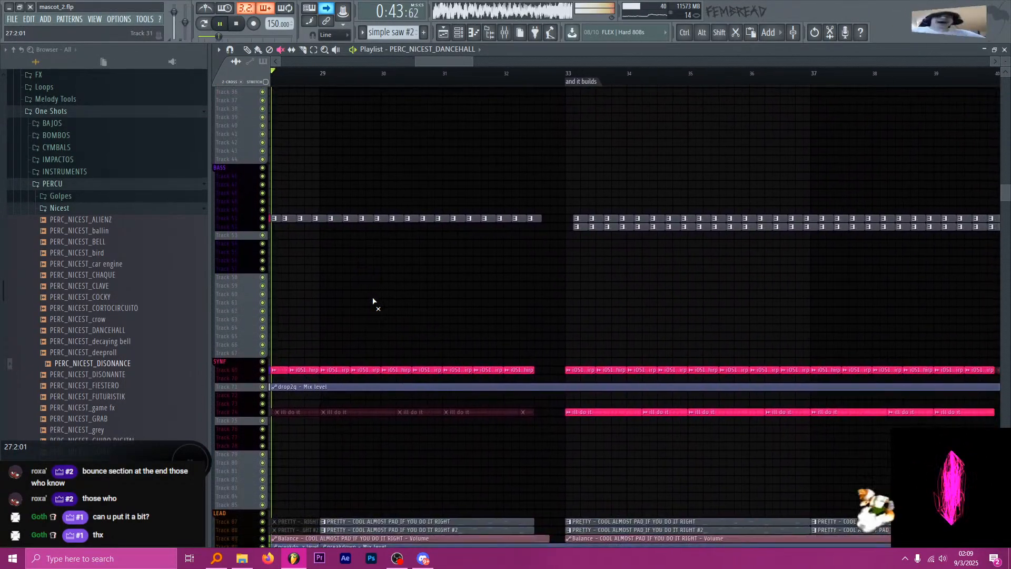
scroll(372, 301, "down", 4)
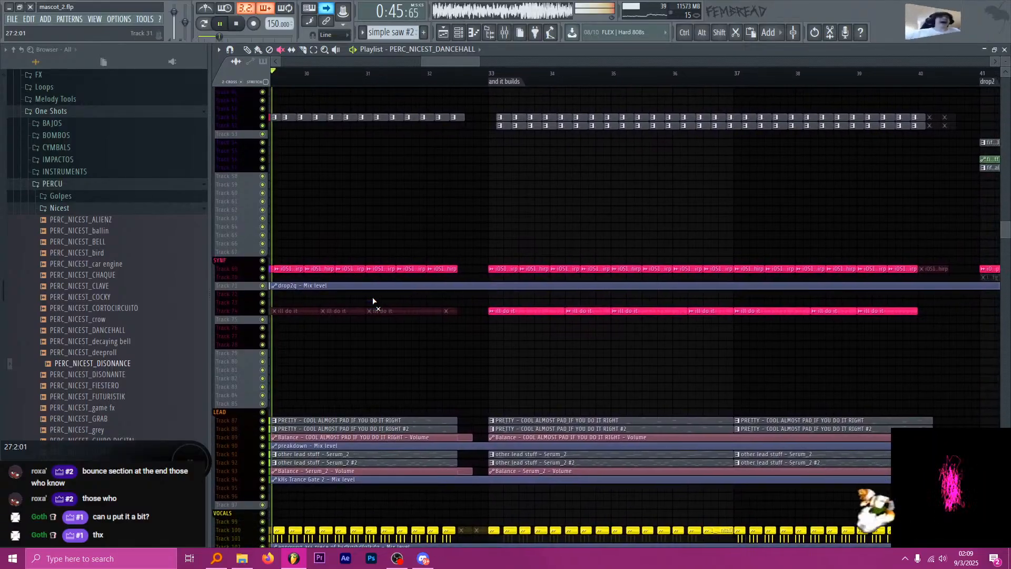
scroll(373, 301, "down", 4)
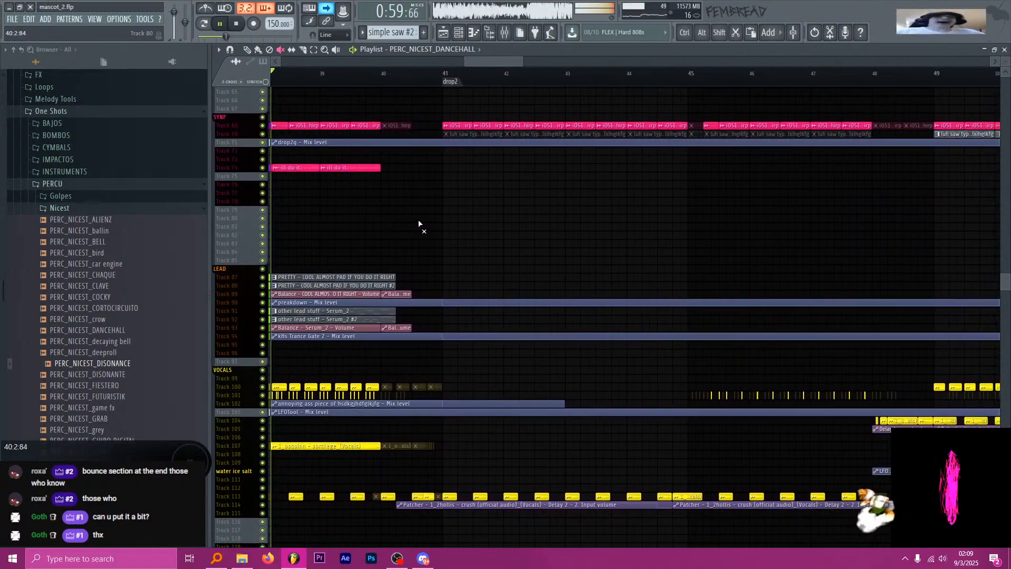
Examine the synth, bass and vocal tracks across the first half of the drop2 section while it plays.
scroll(411, 221, "up", 3)
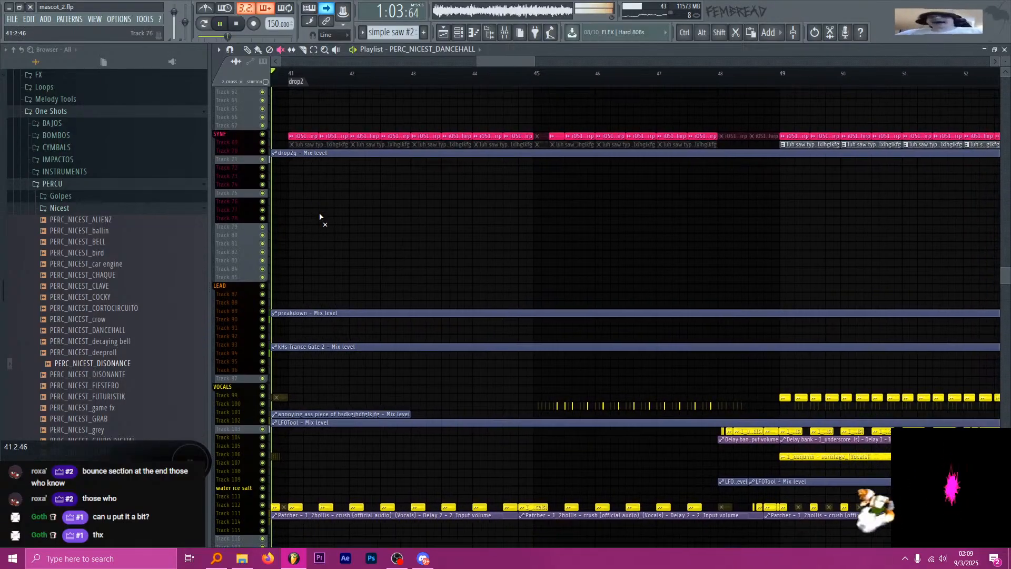
scroll(319, 215, "up", 16)
scroll(317, 222, "up", 18)
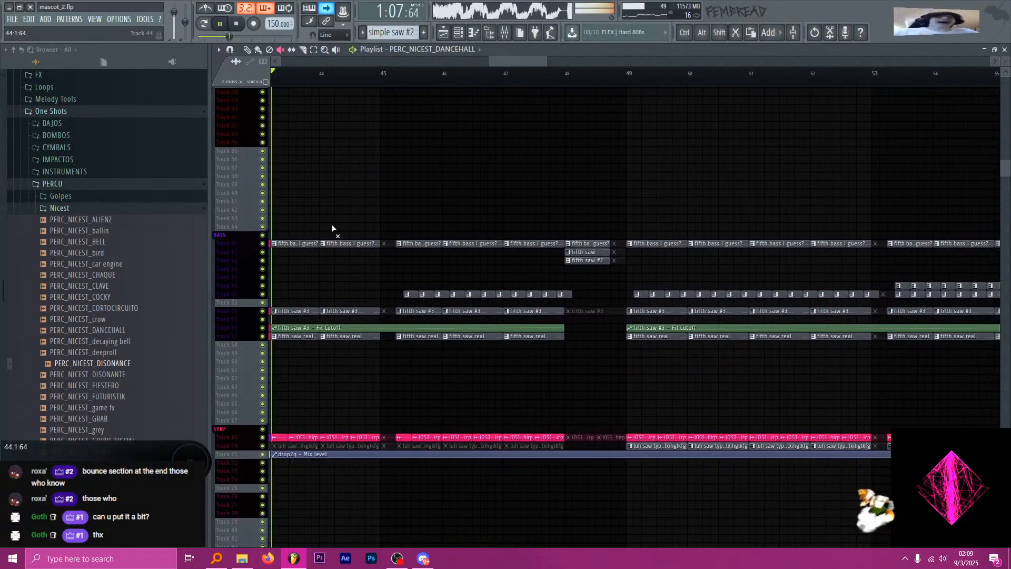
scroll(320, 231, "up", 3)
scroll(320, 232, "up", 2)
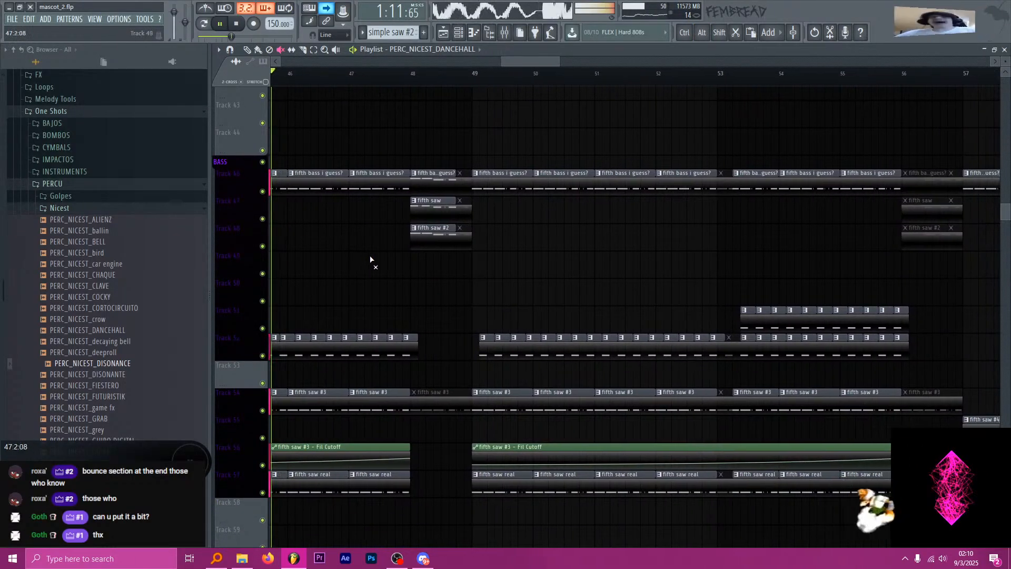
scroll(428, 288, "down", 14)
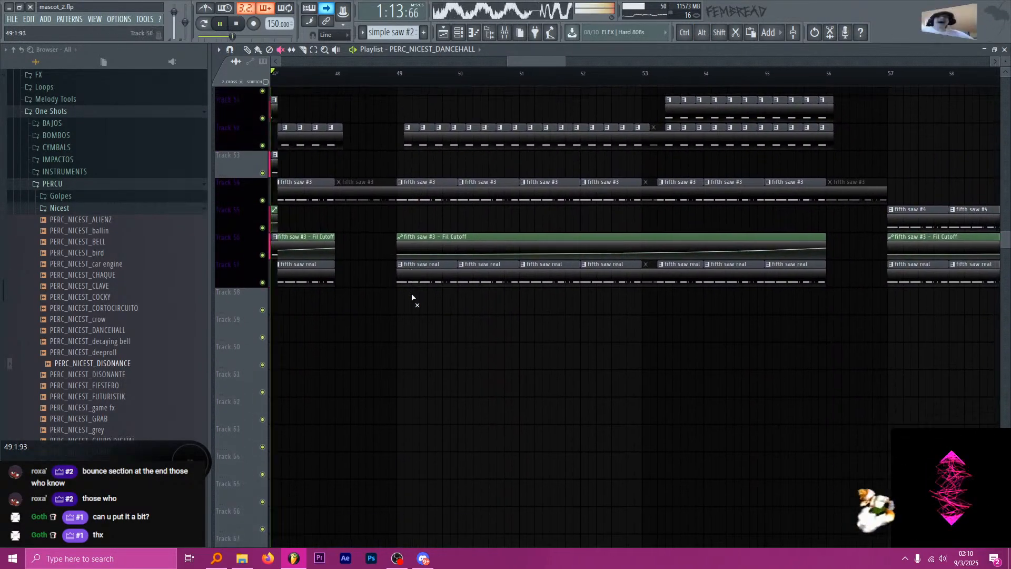
scroll(401, 314, "down", 3)
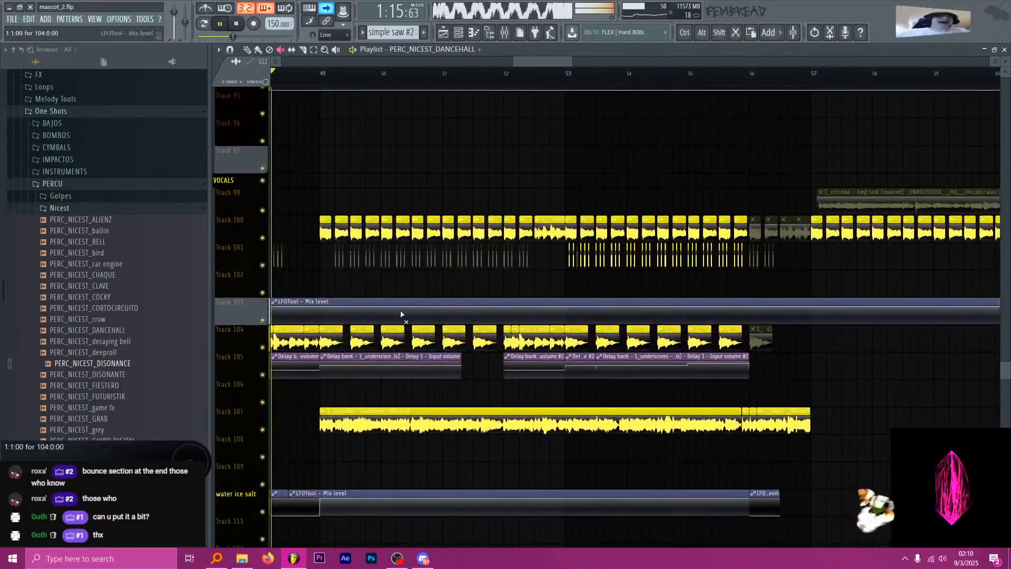
scroll(430, 280, "down", 1)
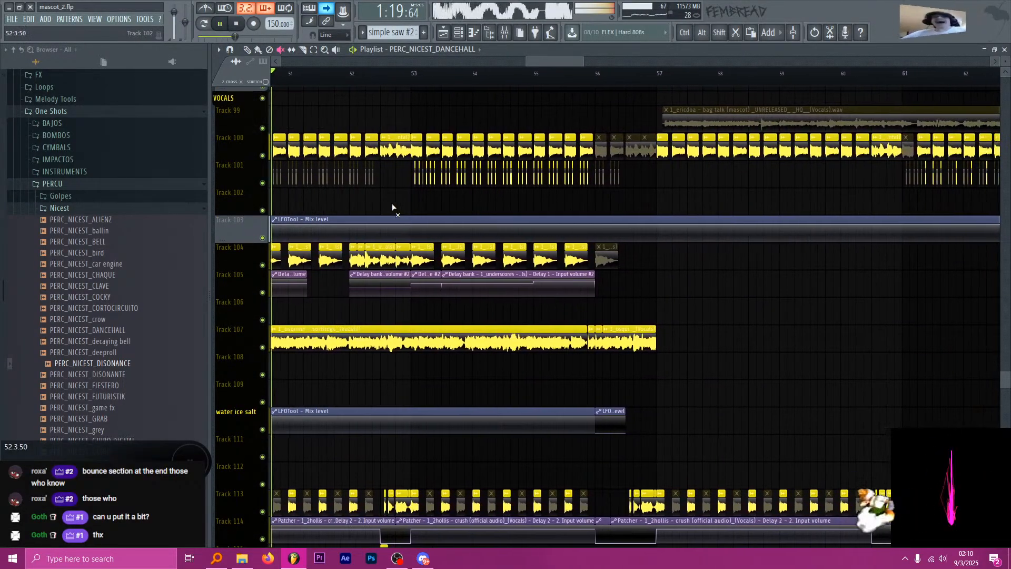
scroll(415, 209, "down", 4, "alt")
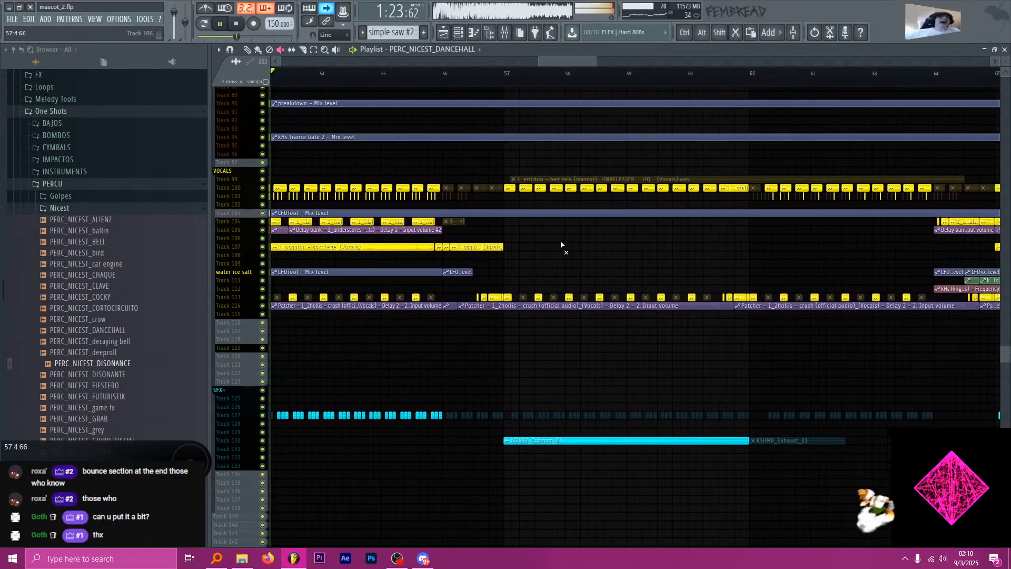
Examine the vocal, synth and bass clips in the second half of drop2, from bar 57 towards the bar 73 breakdown.
scroll(505, 245, "up", 4)
scroll(497, 240, "up", 7)
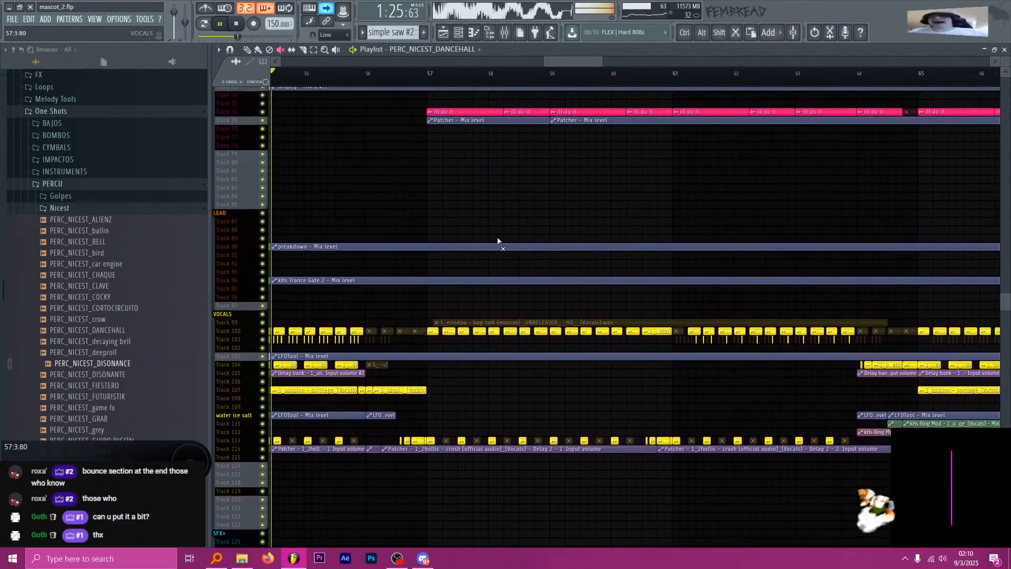
scroll(498, 241, "up", 4)
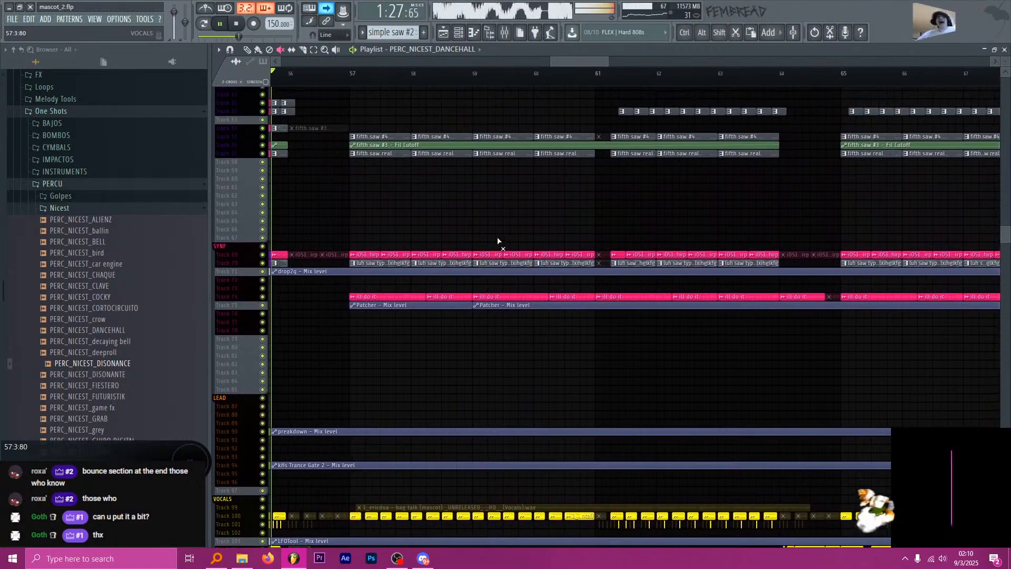
scroll(490, 243, "up", 1)
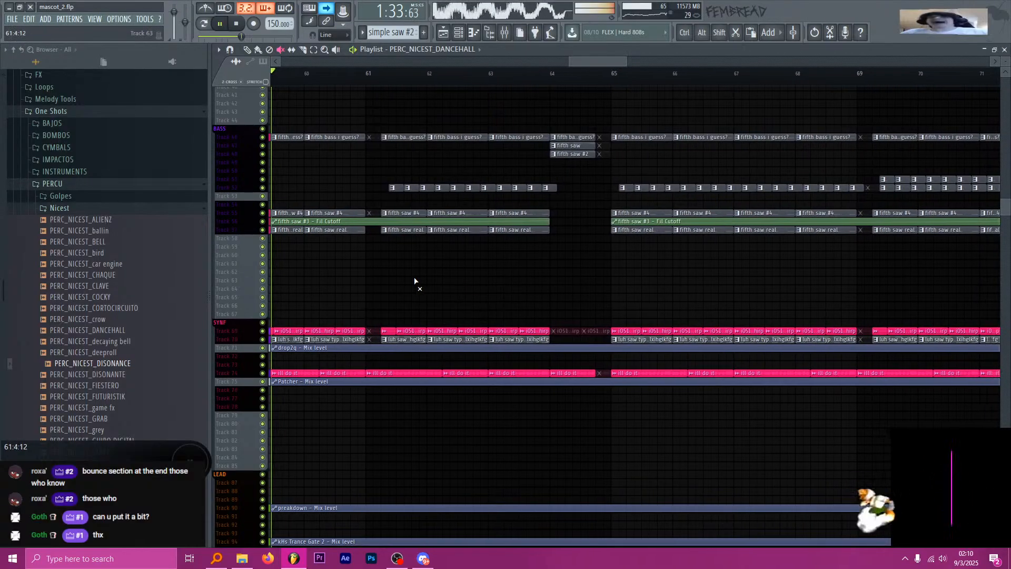
scroll(356, 287, "up", 5)
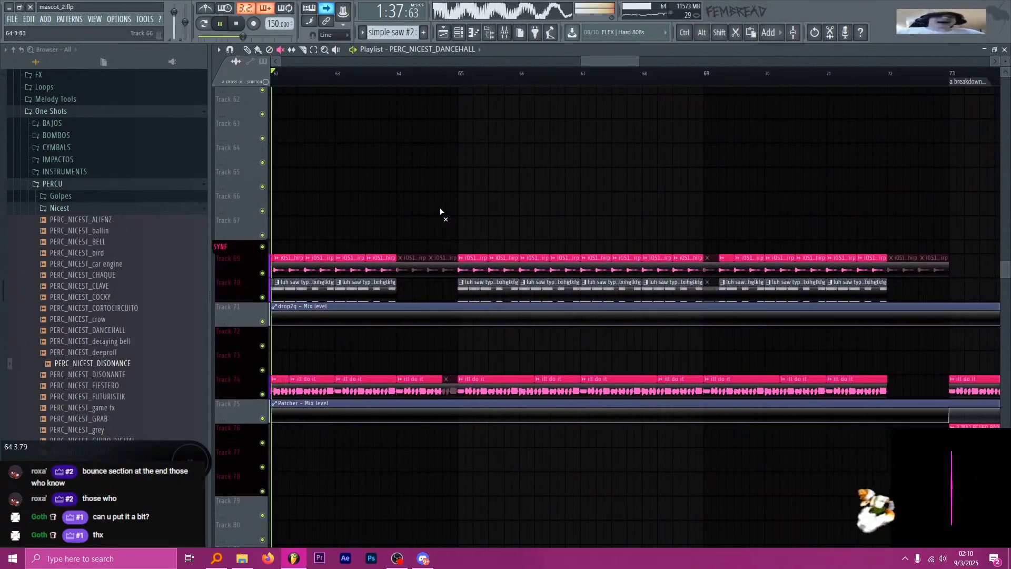
scroll(431, 204, "down", 1)
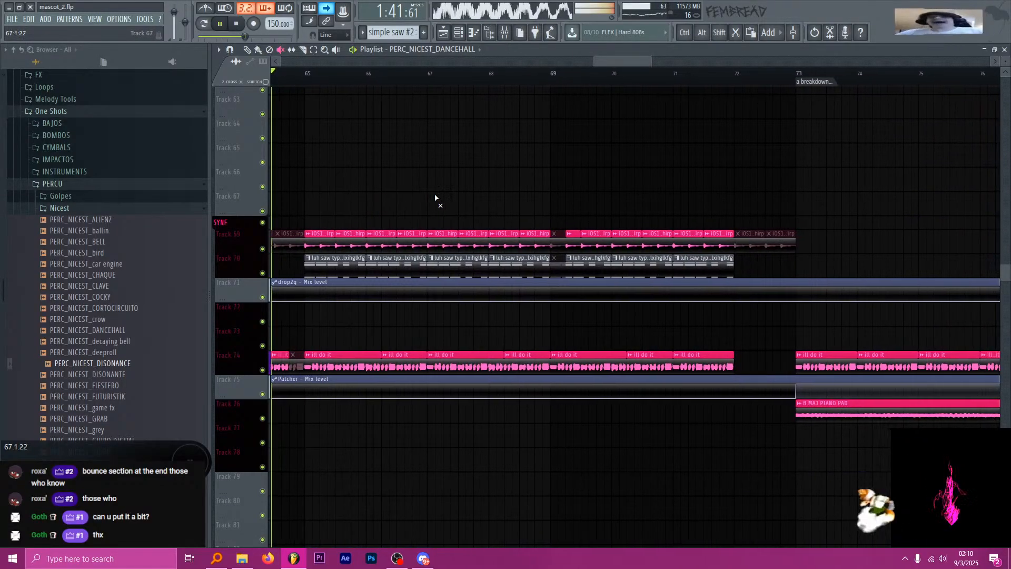
scroll(445, 203, "down", 4)
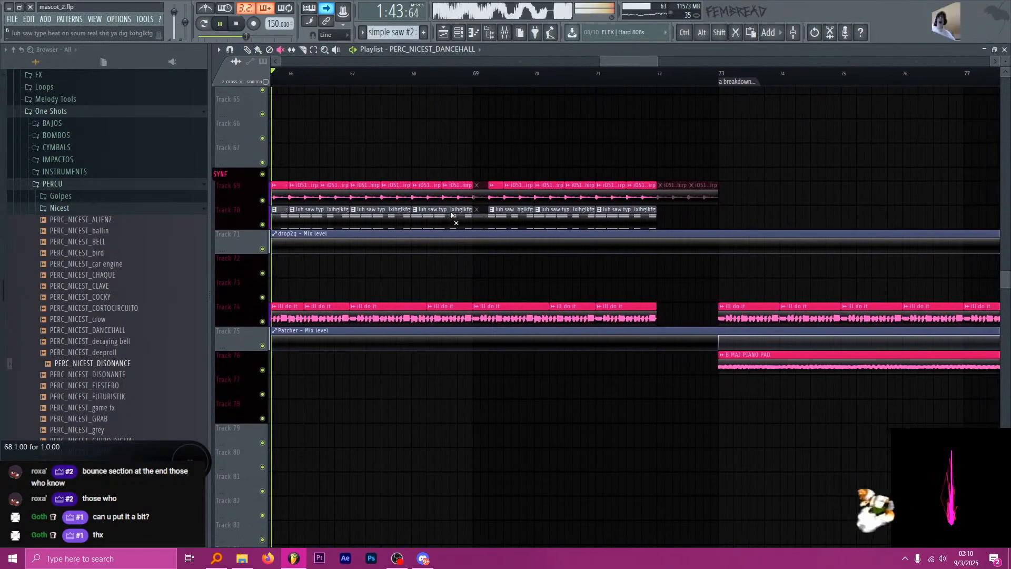
scroll(450, 215, "up", 1)
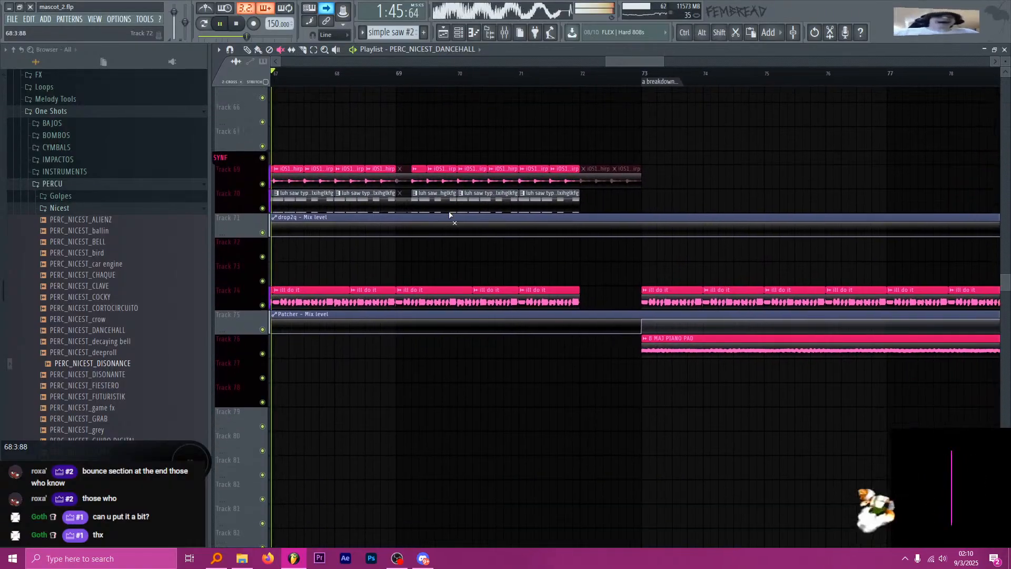
scroll(448, 217, "down", 6)
scroll(448, 214, "down", 20)
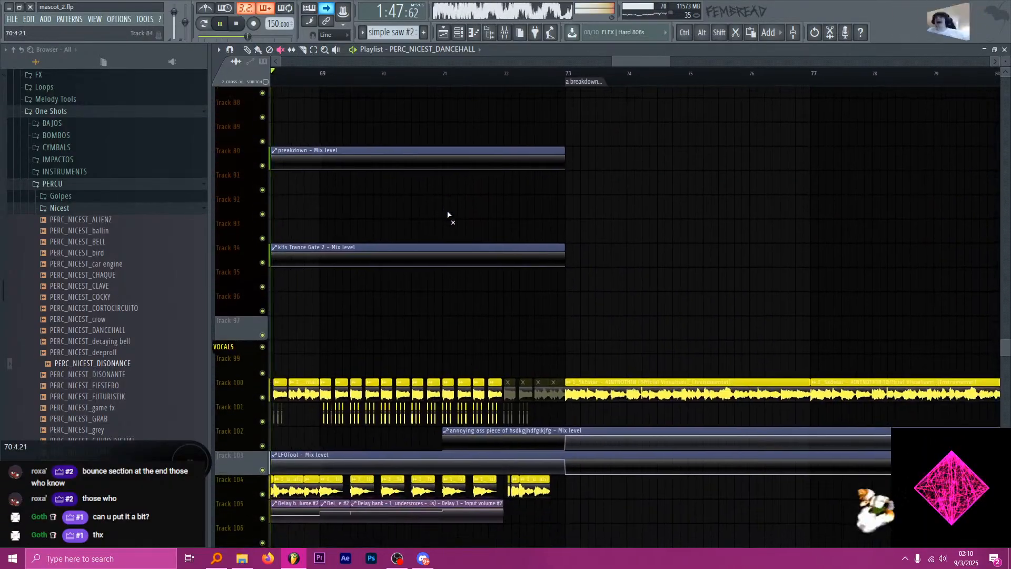
Examine the vocal, piano pad and bass tracks of the bar 73 breakdown and the "we're not doing a third one are we?" section.
scroll(448, 216, "down", 4)
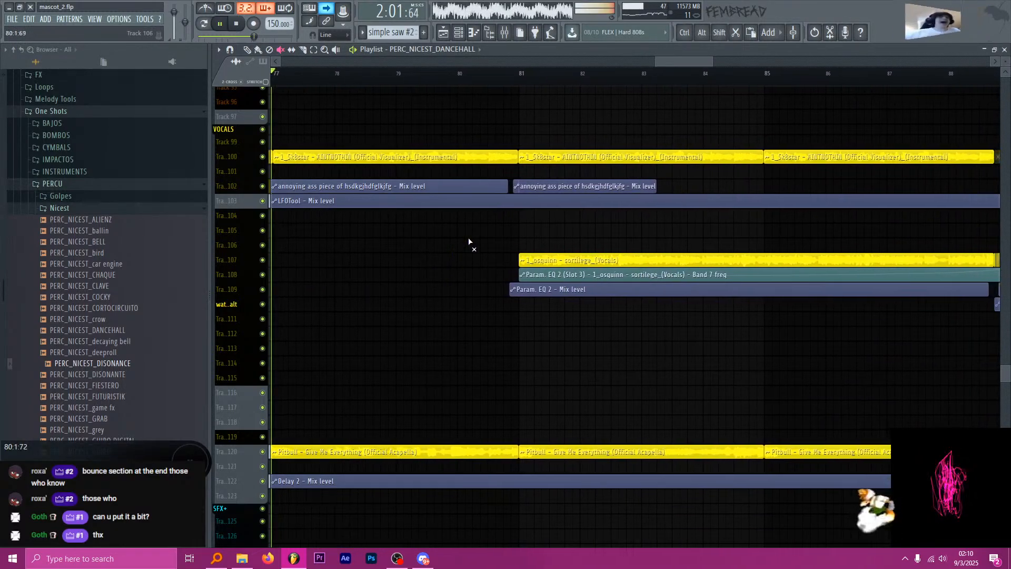
scroll(495, 247, "up", 3)
scroll(480, 281, "up", 5)
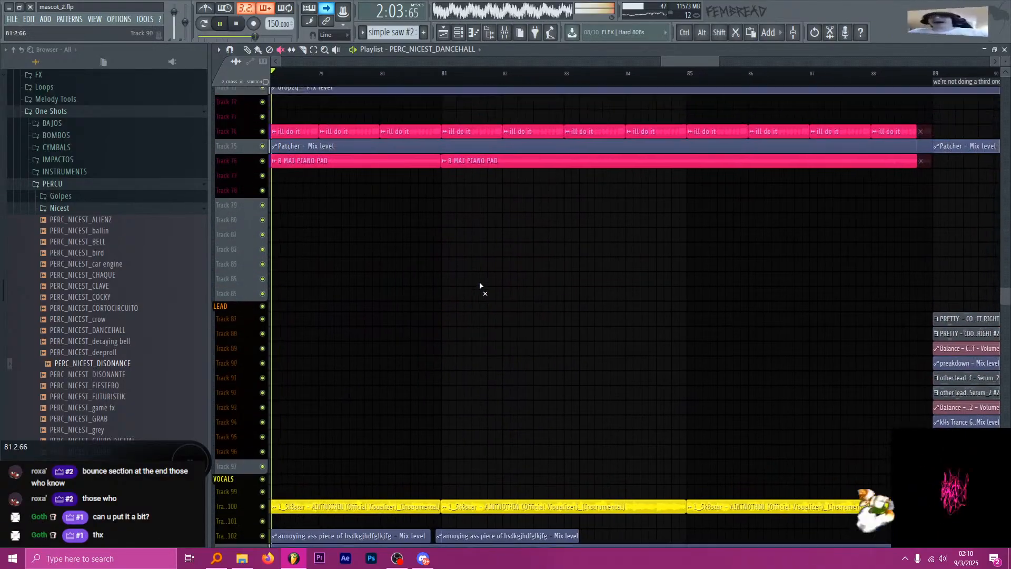
scroll(479, 286, "up", 2)
scroll(480, 286, "up", 7)
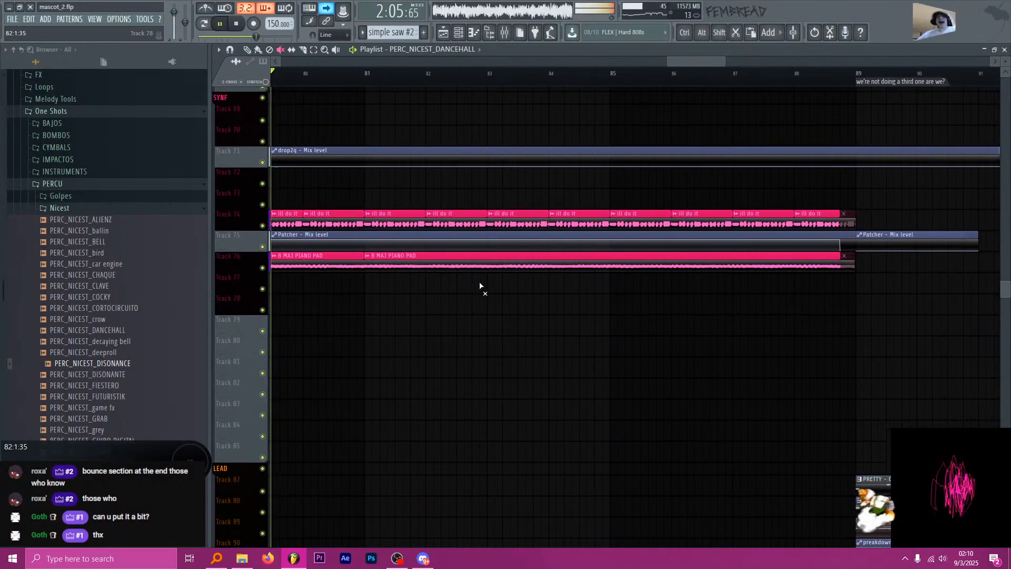
scroll(479, 286, "up", 15)
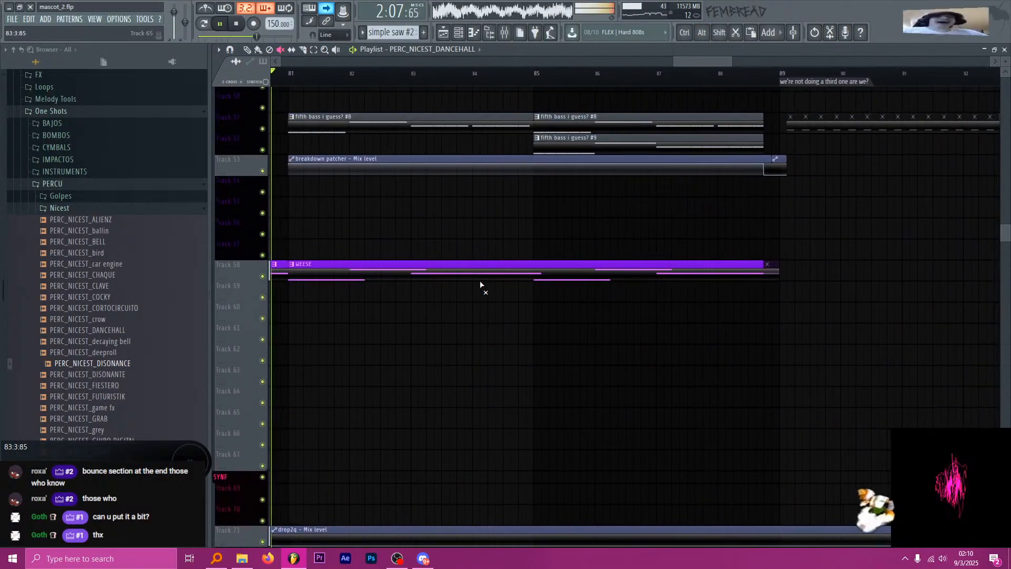
scroll(480, 286, "up", 1)
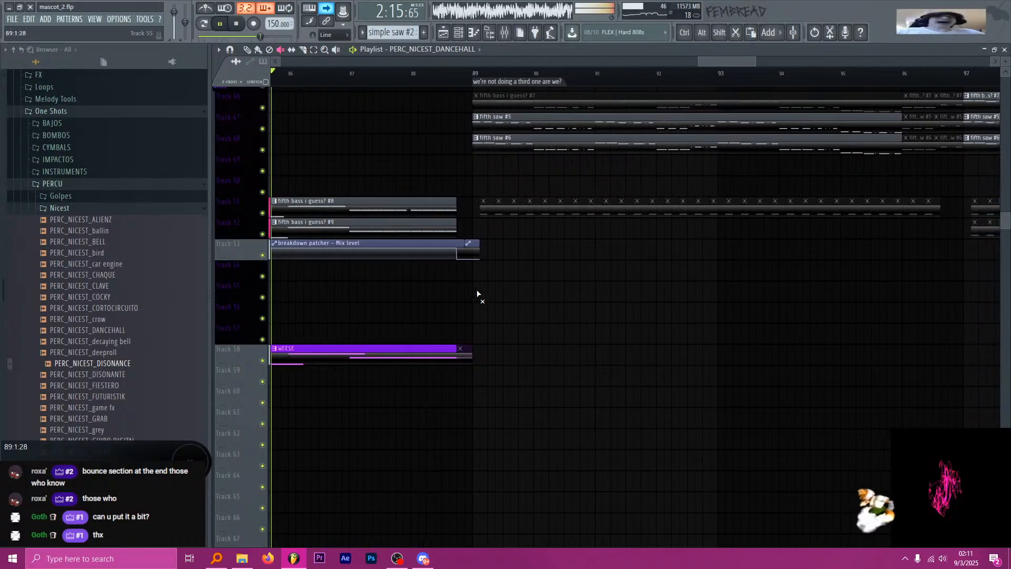
scroll(461, 322, "up", 1)
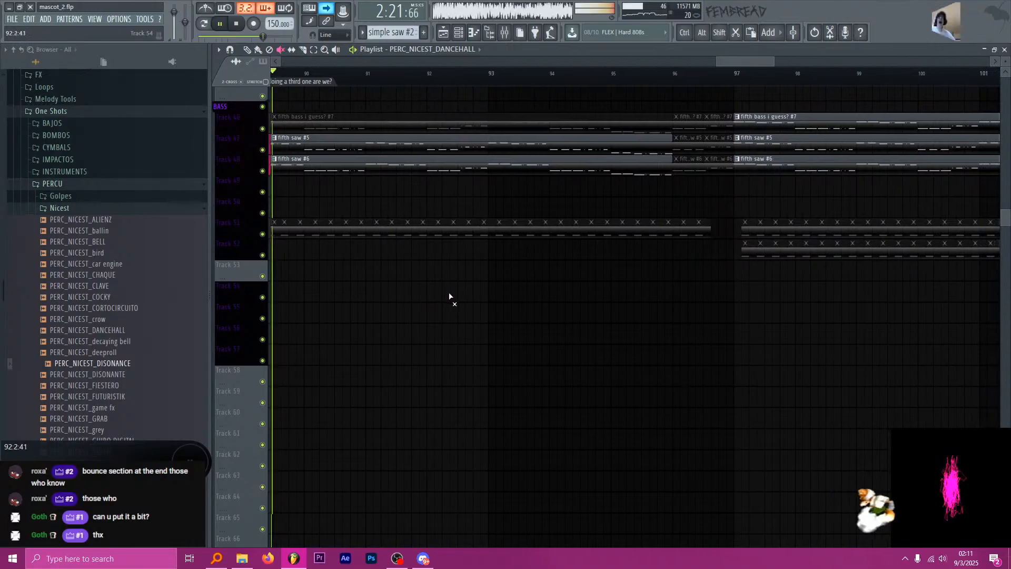
left_click_drag(178, 13, 178, 24)
right_click(178, 23)
left_click(182, 26)
Examine the synth and lead tracks from bar 97 up to the start of the UNDER CONSTRUCTION section.
scroll(445, 311, "down", 10)
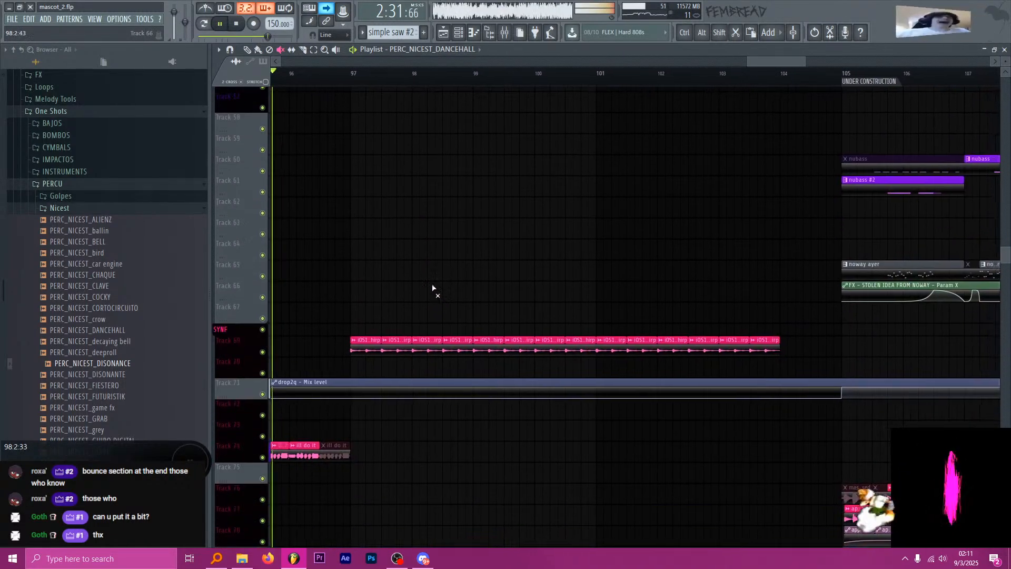
scroll(406, 274, "down", 1)
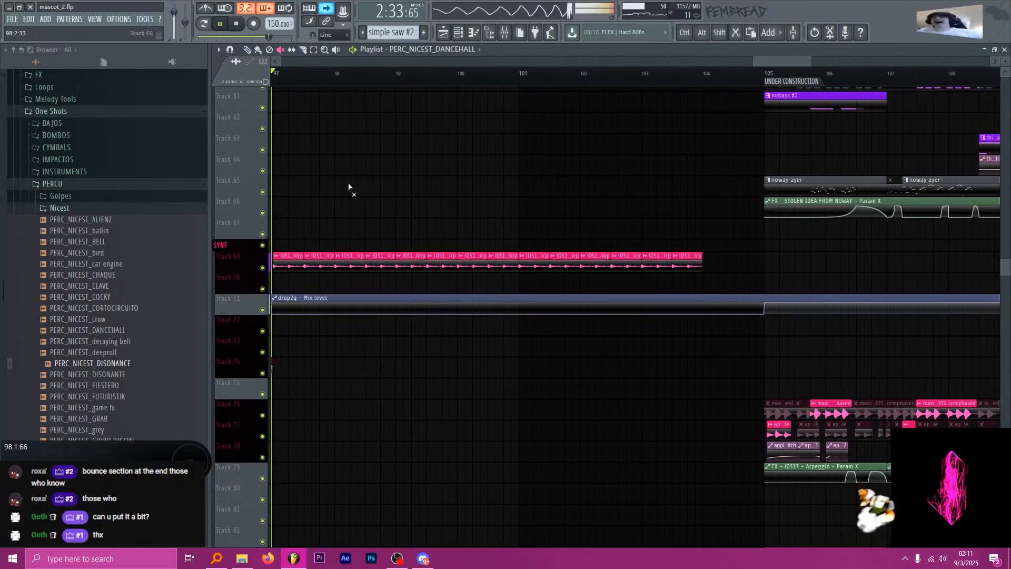
scroll(411, 181, "down", 5)
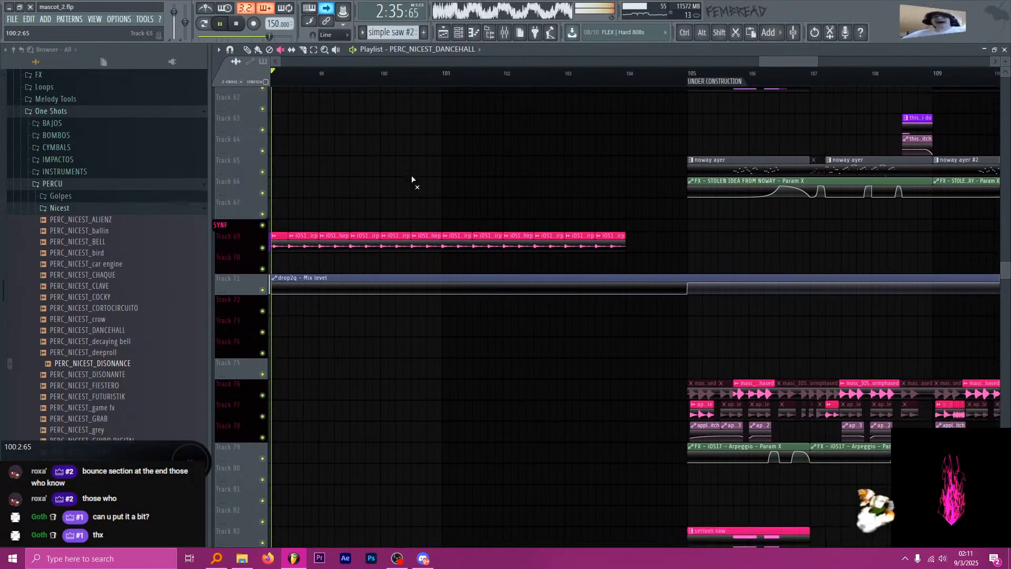
scroll(417, 183, "down", 2)
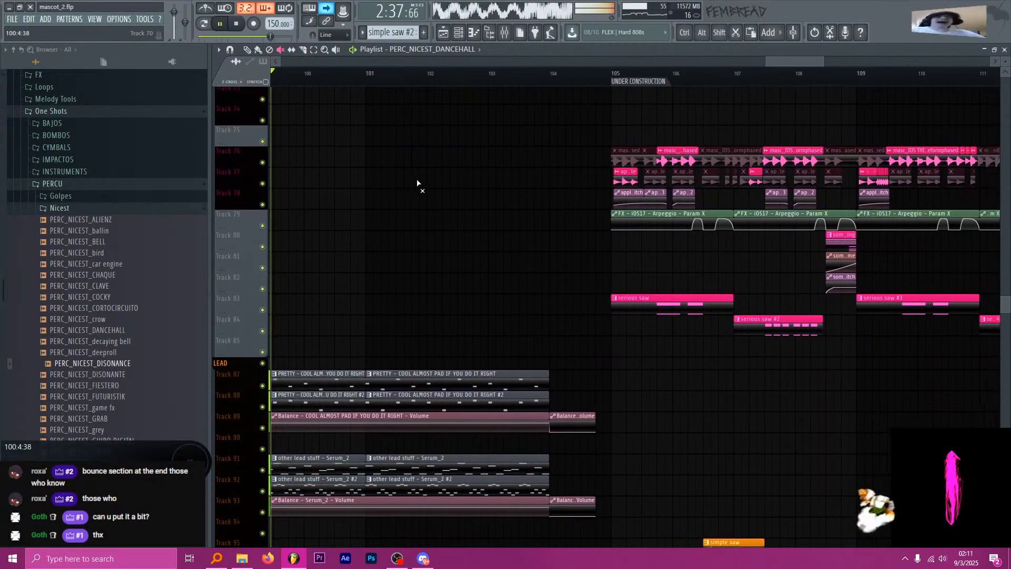
Examine the bass, synth, lead and vocal tracks from bar 101 through the first half of the UNDER CONSTRUCTION section while it plays.
scroll(414, 192, "down", 5)
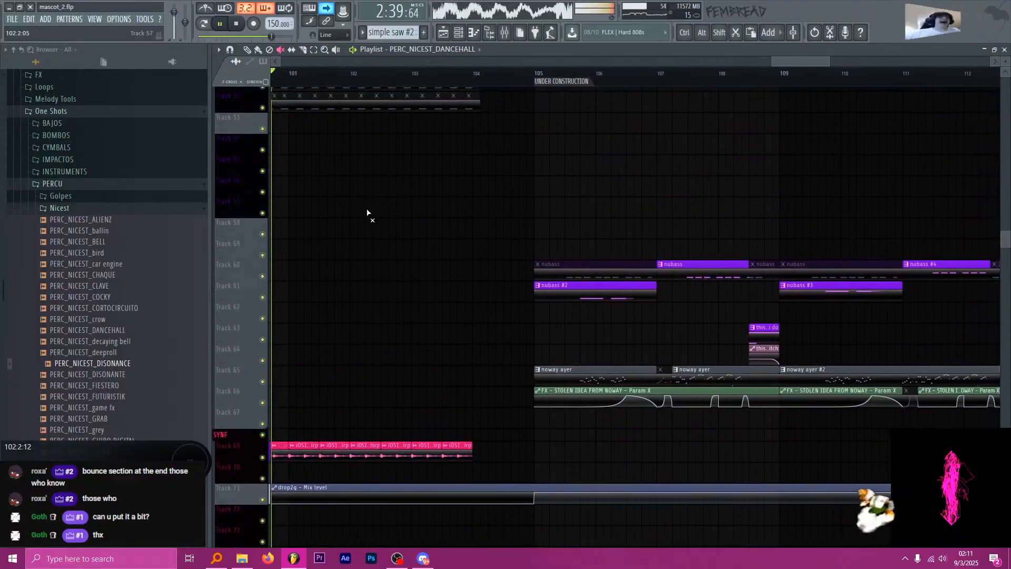
scroll(377, 243, "down", 5)
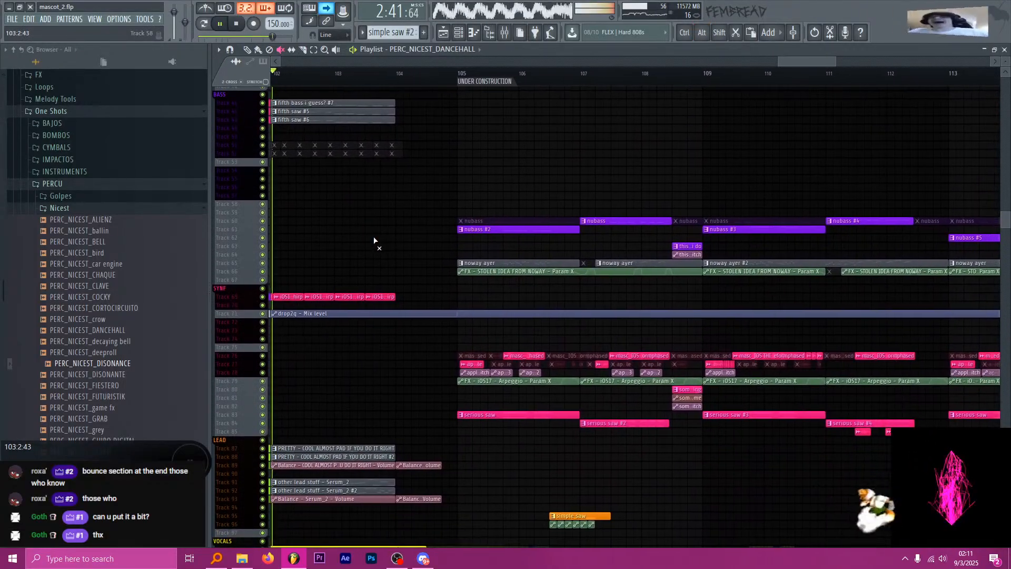
scroll(390, 251, "down", 2)
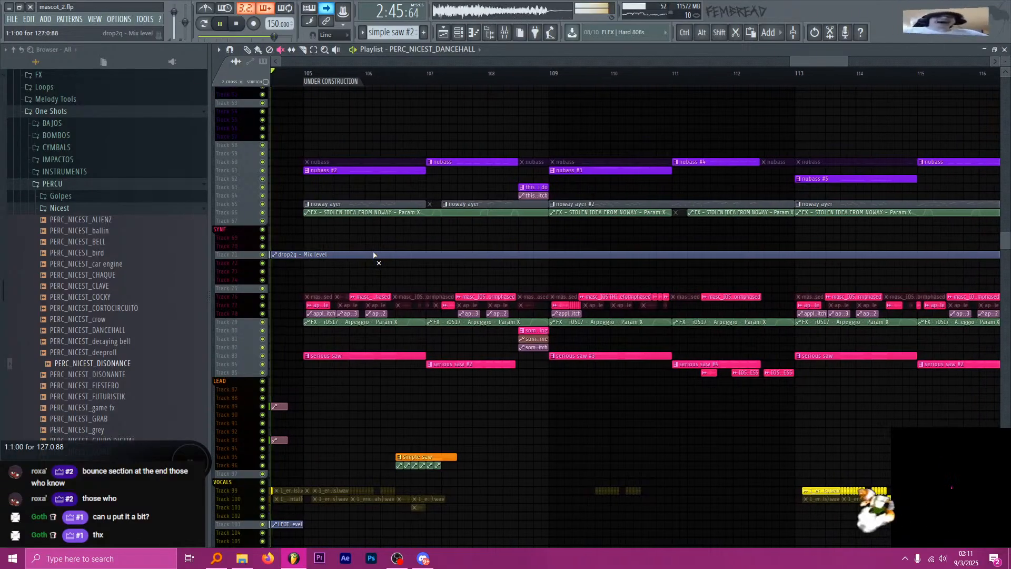
scroll(335, 259, "up", 5)
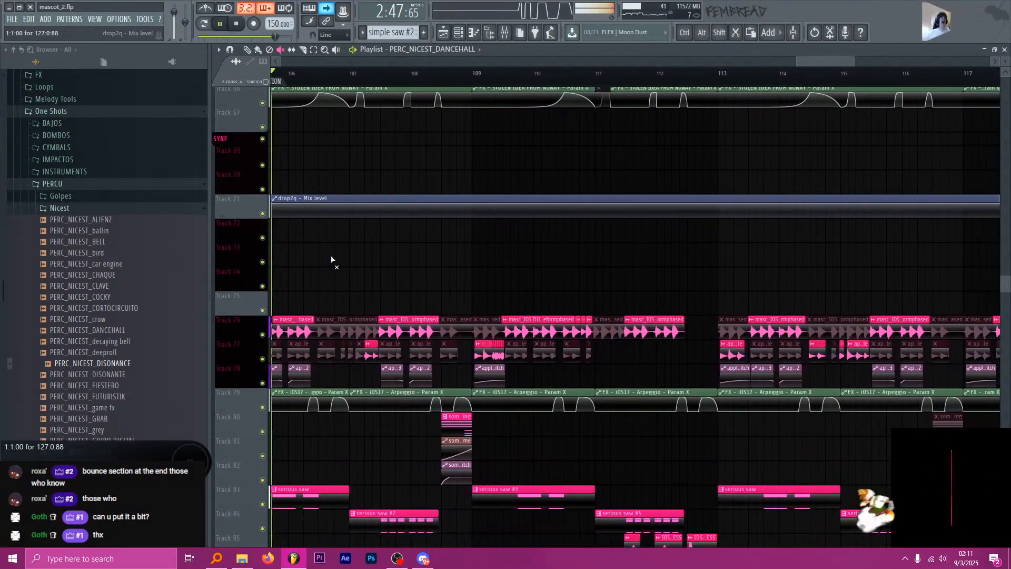
scroll(332, 259, "down", 2)
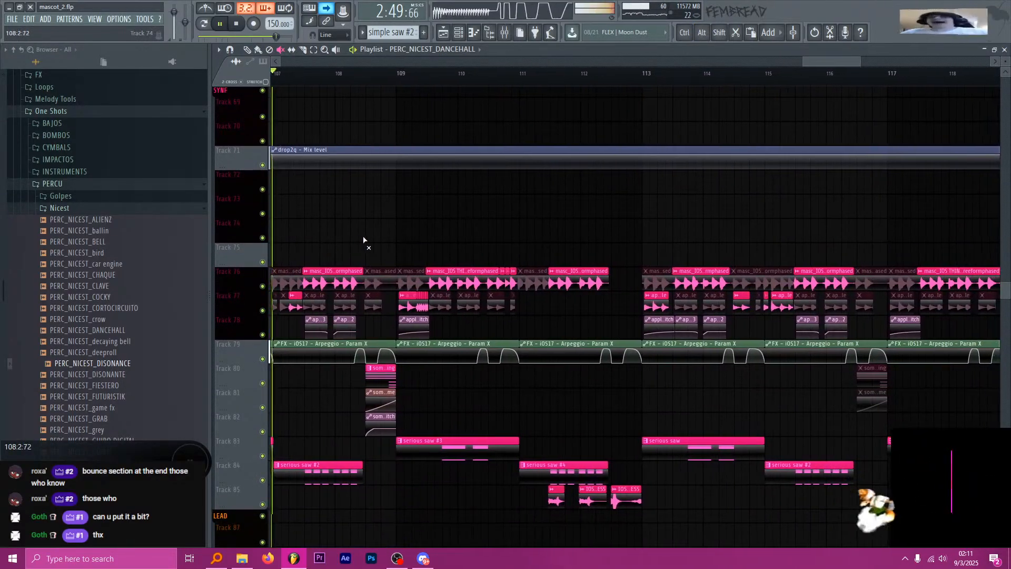
scroll(363, 240, "down", 5)
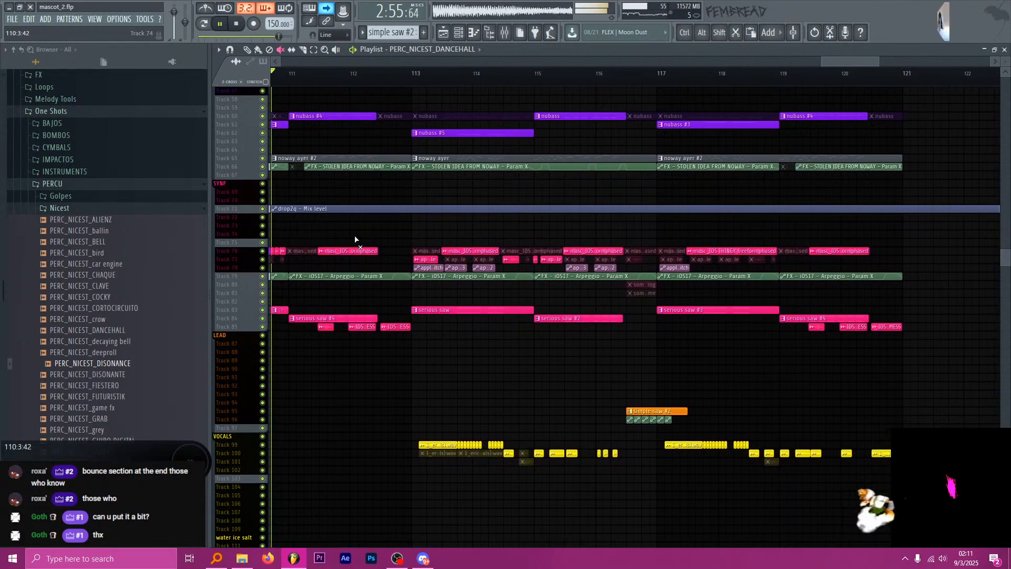
scroll(355, 239, "up", 3)
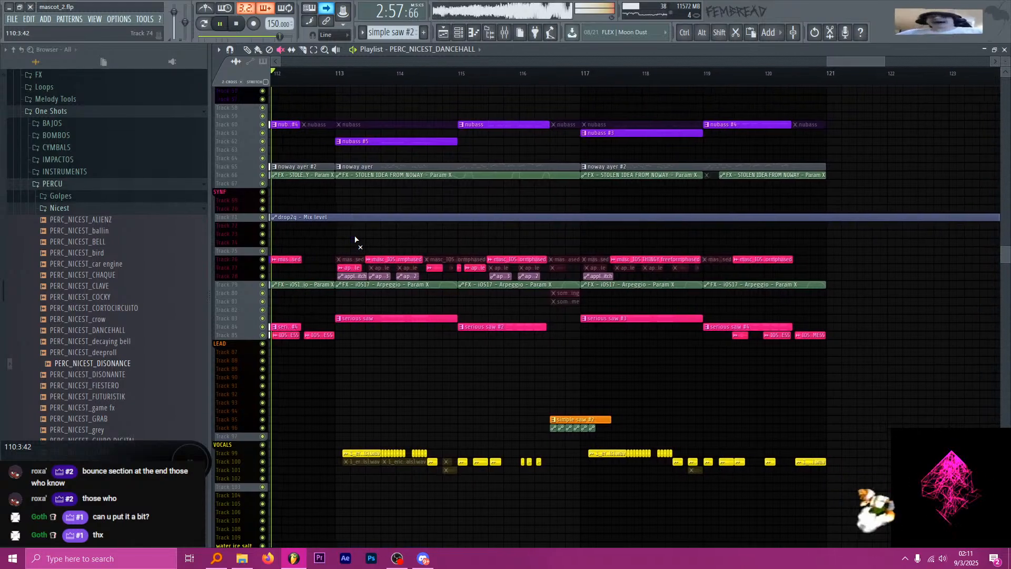
scroll(318, 219, "up", 1)
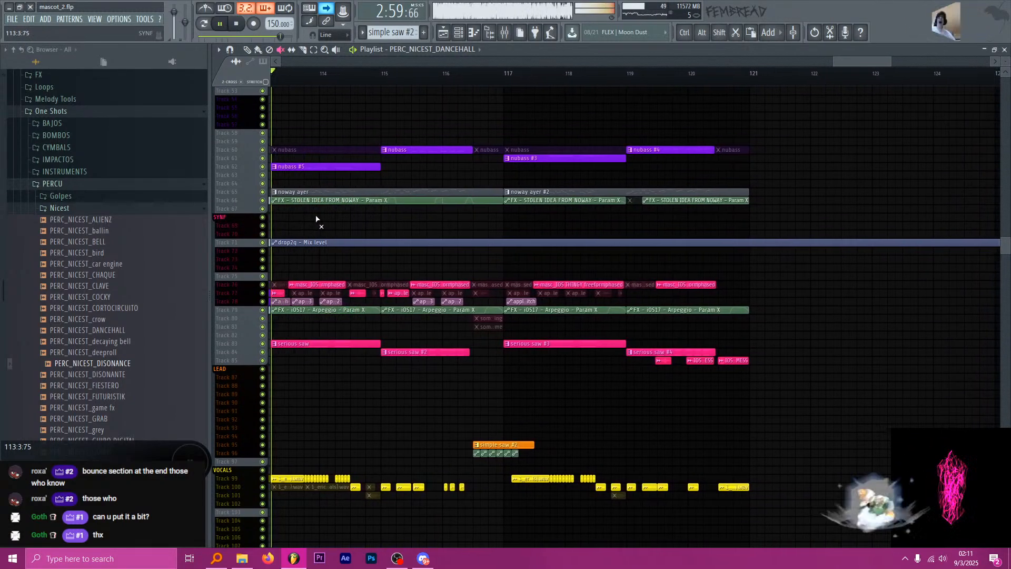
Examine the synth and vocal clips in the second half of the UNDER CONSTRUCTION section, from bar 113 to bar 121.
scroll(319, 219, "up", 3)
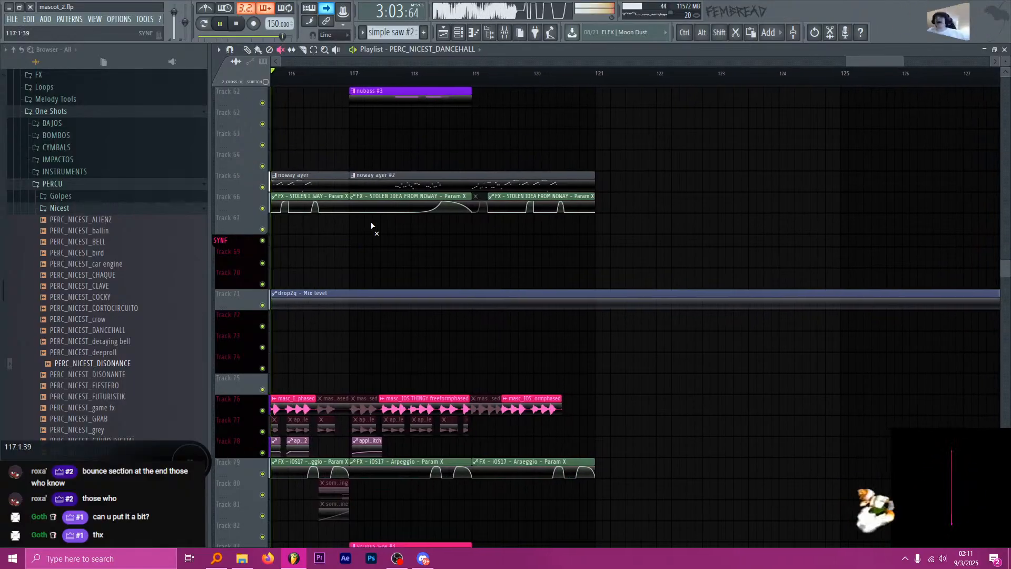
scroll(363, 286, "down", 4)
scroll(362, 286, "down", 5)
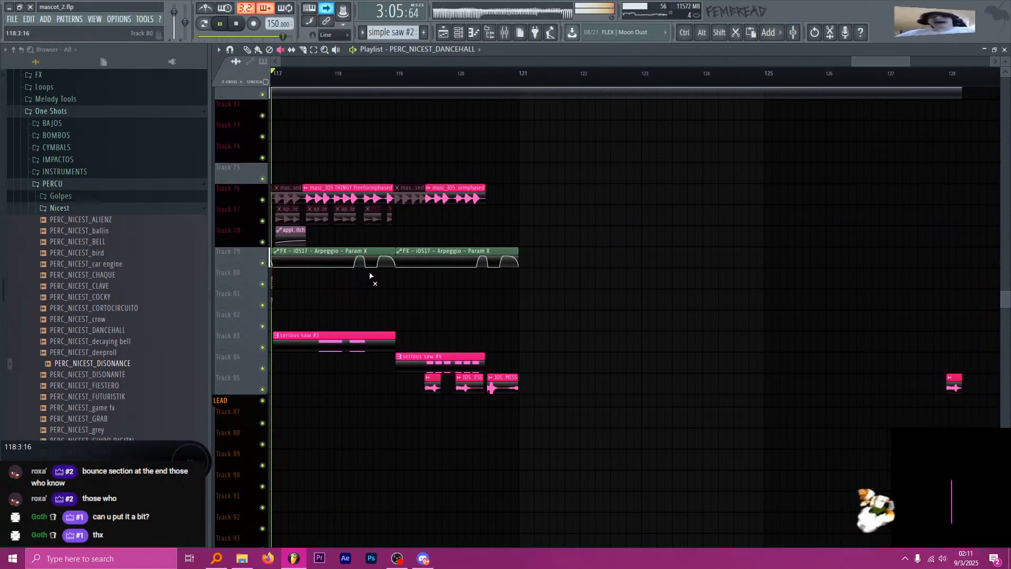
scroll(373, 275, "down", 9)
scroll(377, 277, "down", 4)
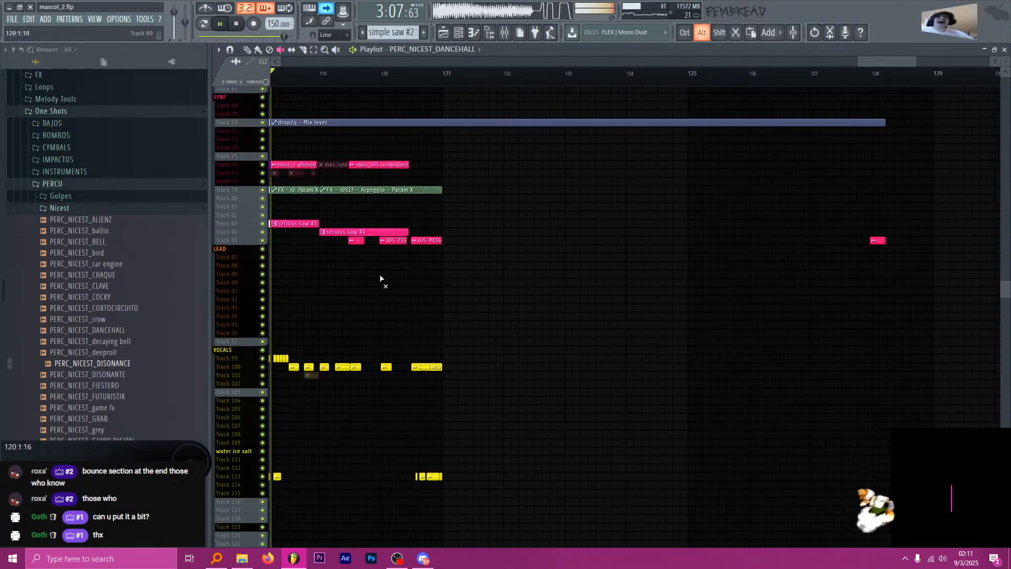
scroll(393, 273, "down", 2)
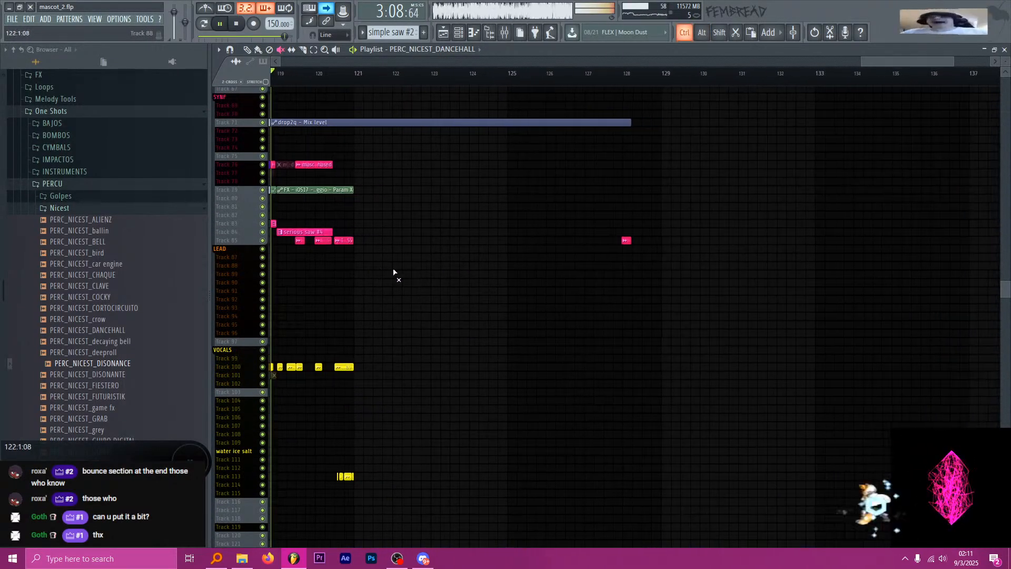
Turn off the playlist's auto-scrolling and stop playback around the end of the UNDER CONSTRUCTION section.
left_click(326, 8)
scroll(406, 211, "down", 2)
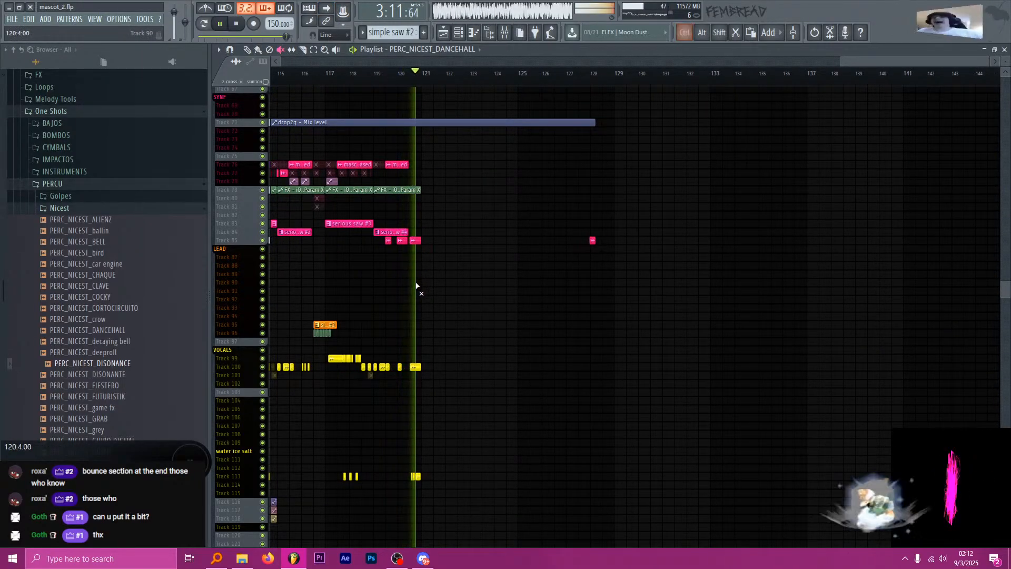
key("space")
scroll(463, 350, "up", 3)
scroll(492, 316, "down", 6)
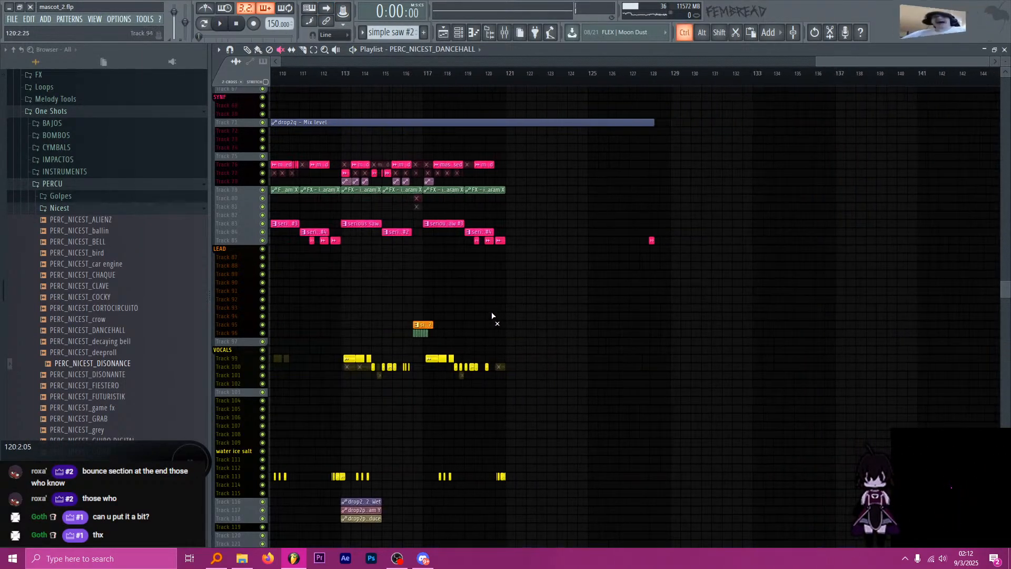
Replay the UNDER CONSTRUCTION section from bar 105 to about bar 108, examining its bass, synth and lead tracks.
scroll(858, 192, "up", 4, "alt")
scroll(862, 201, "up", 5)
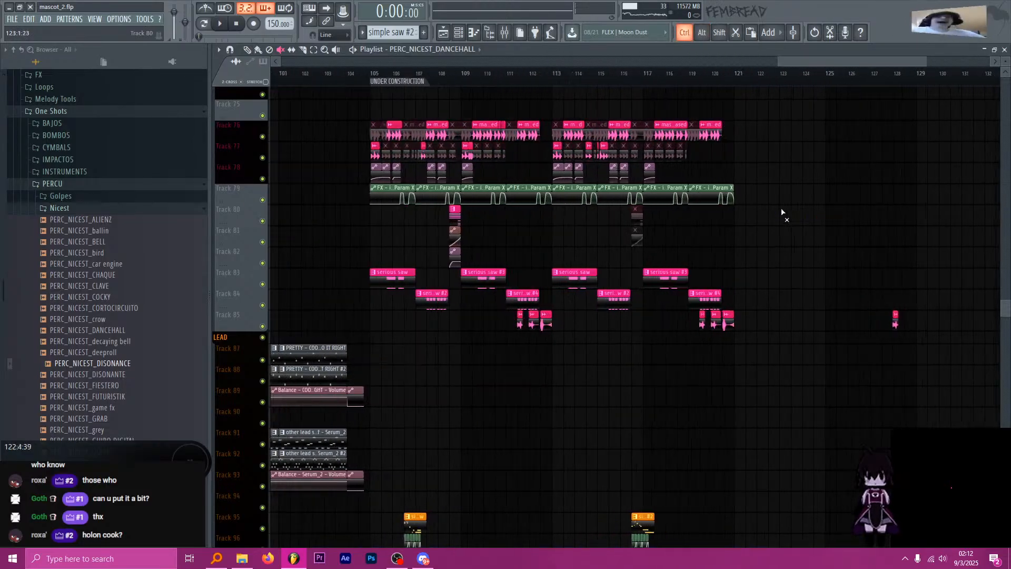
left_click(347, 73)
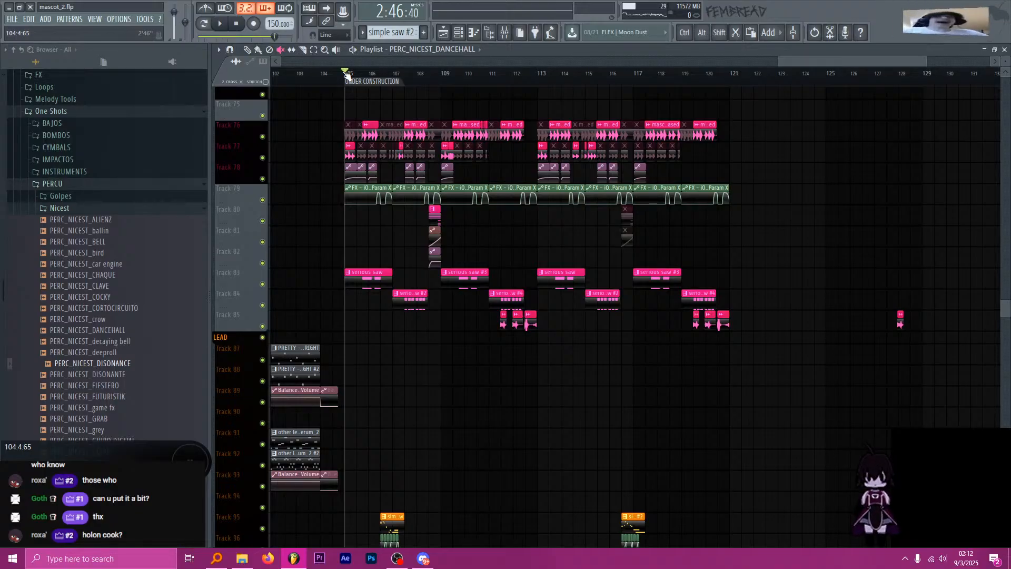
scroll(428, 217, "up", 4)
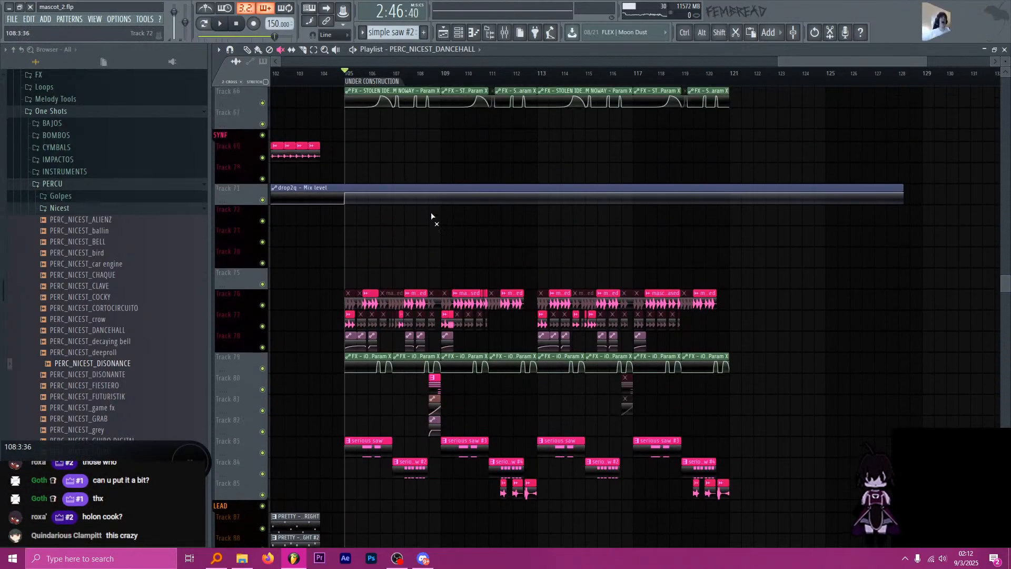
scroll(425, 217, "up", 3)
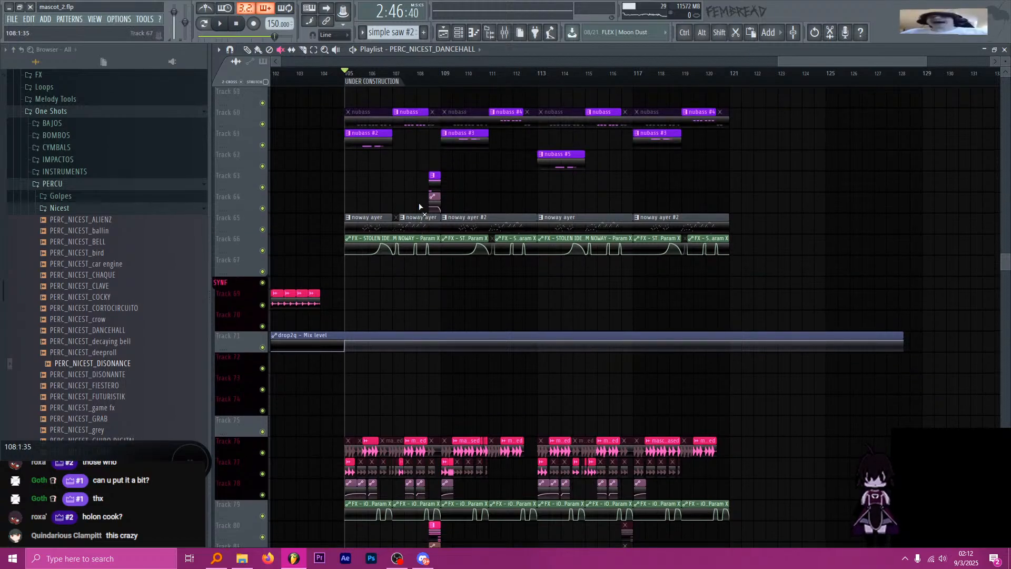
scroll(379, 227, "up", 3, "ctrl")
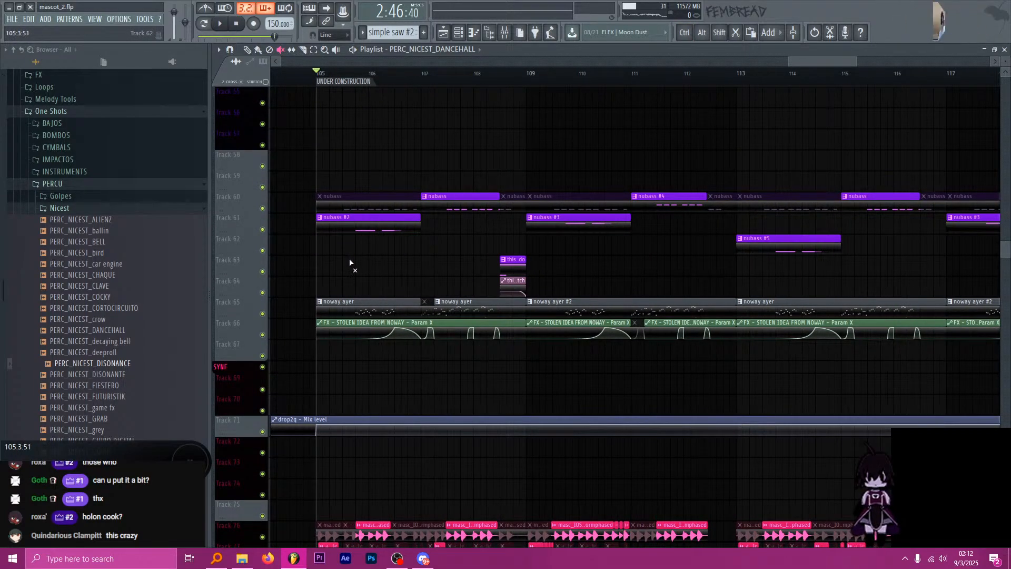
key("space")
scroll(385, 221, "down", 1)
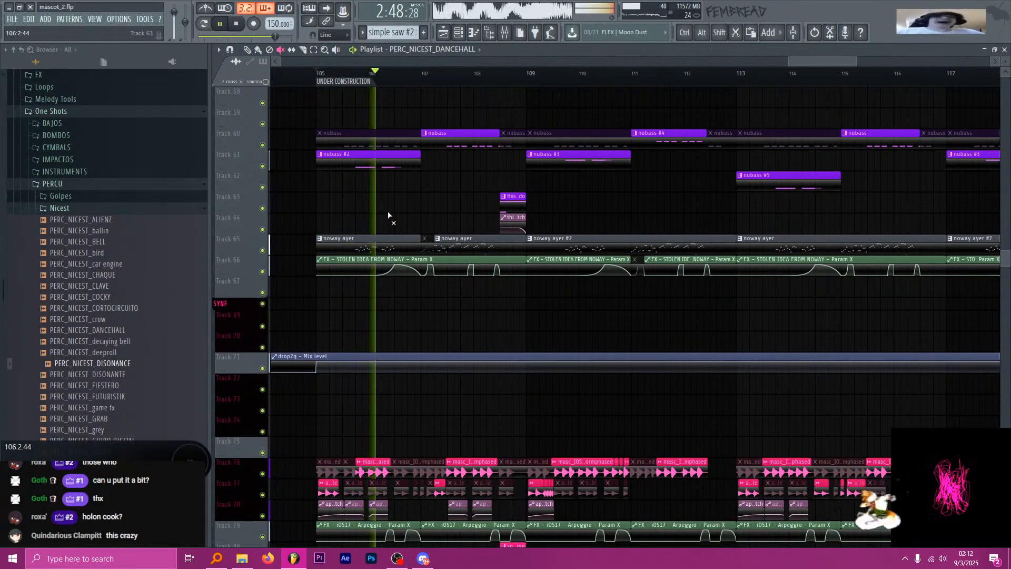
scroll(424, 310, "down", 4)
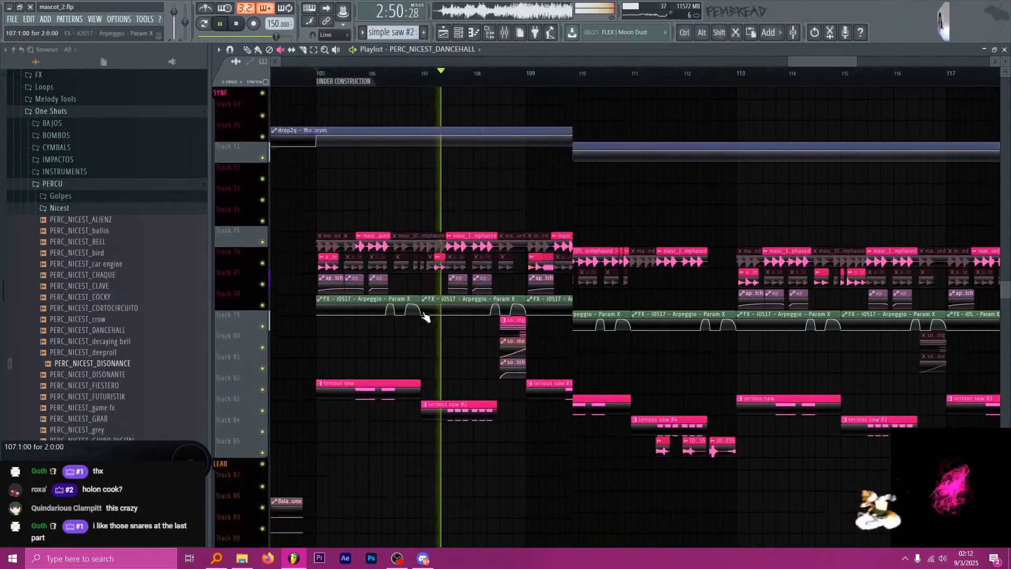
scroll(426, 315, "down", 5)
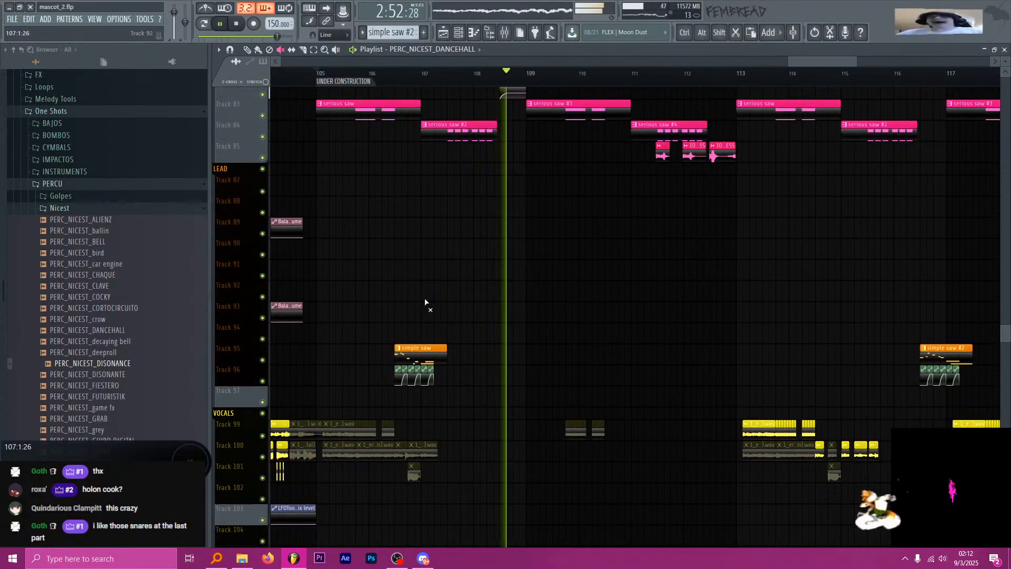
key("space")
Place the playhead shortly before the first simple saw clip in bar 106 and save the project.
scroll(389, 211, "up", 3)
mouse_move(384, 80)
left_mouse_down()
mouse_move(396, 74)
mouse_move(381, 81)
left_mouse_up()
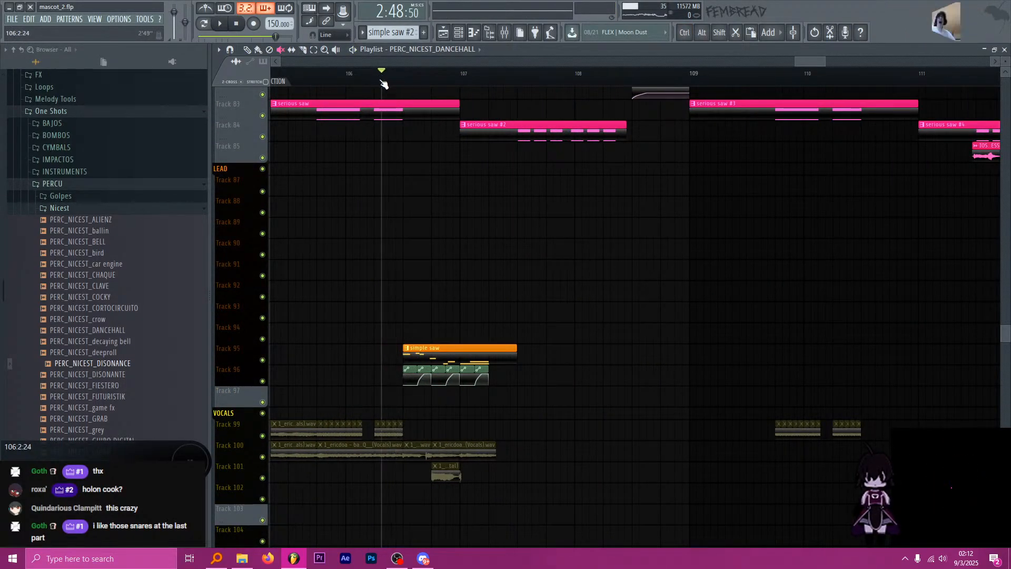
scroll(457, 259, "down", 4)
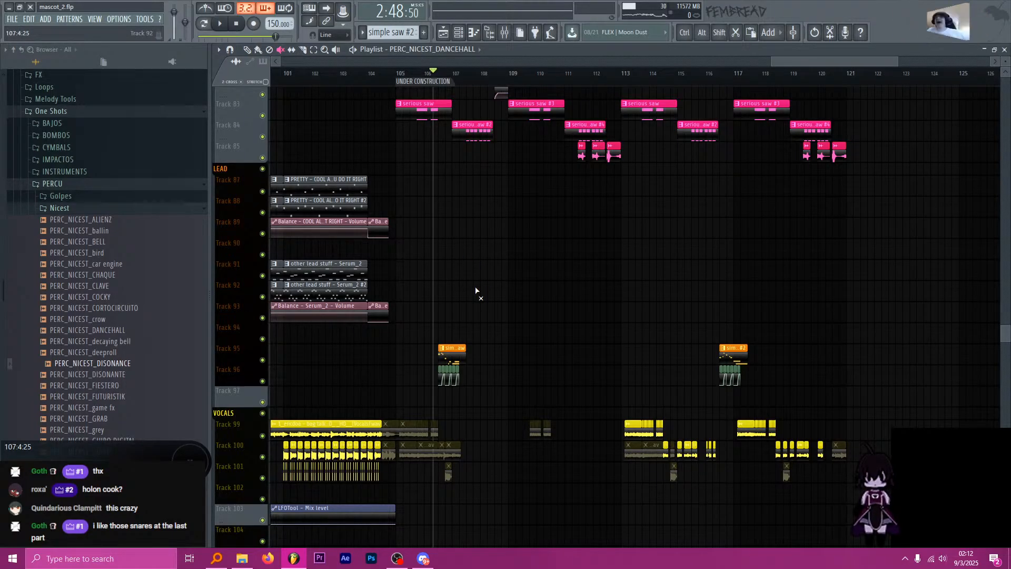
scroll(475, 290, "up", 2)
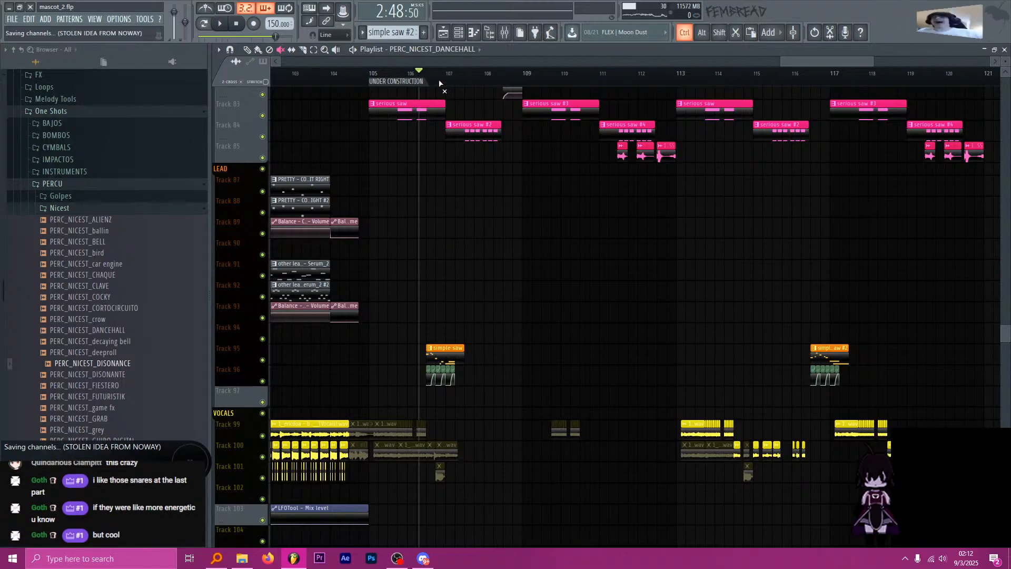
Pick the first simple saw clip on Track 95 as the active pattern and set the playhead at the clip's start.
scroll(440, 83, "up", 4)
scroll(427, 164, "up", 2)
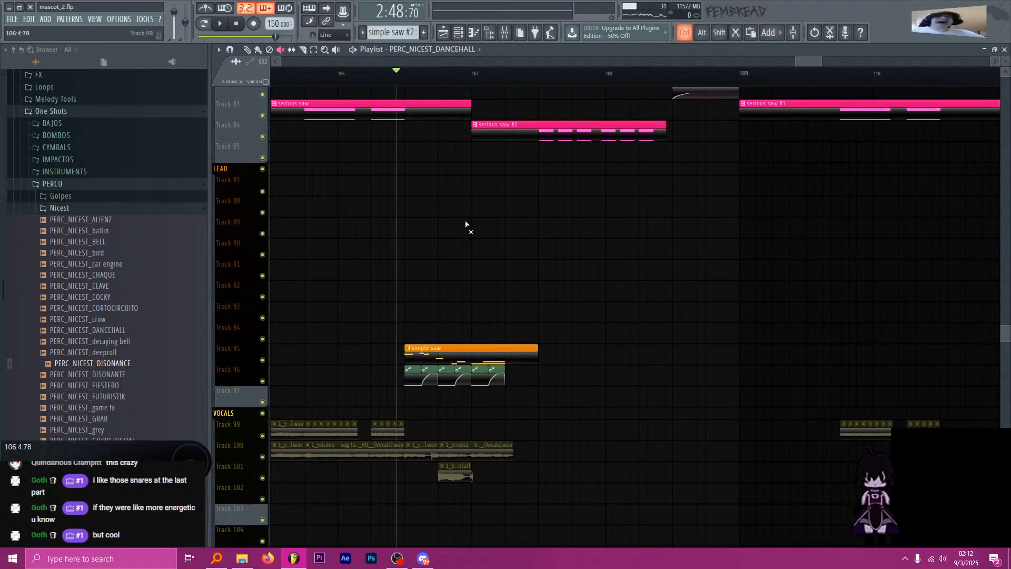
scroll(437, 218, "up", 2)
left_click_drag(437, 74, 409, 82)
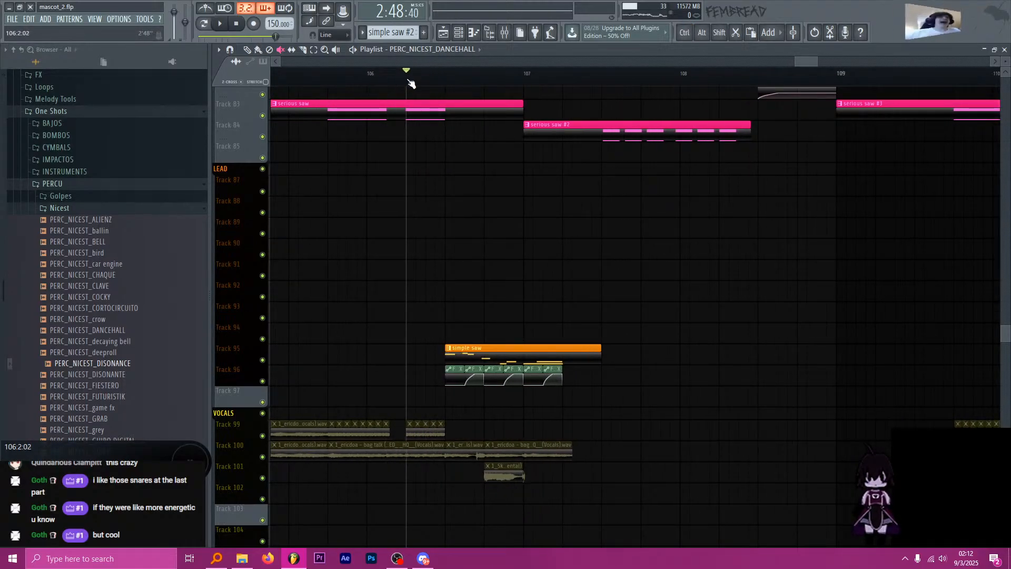
left_click(486, 357)
left_click_drag(455, 74, 445, 76)
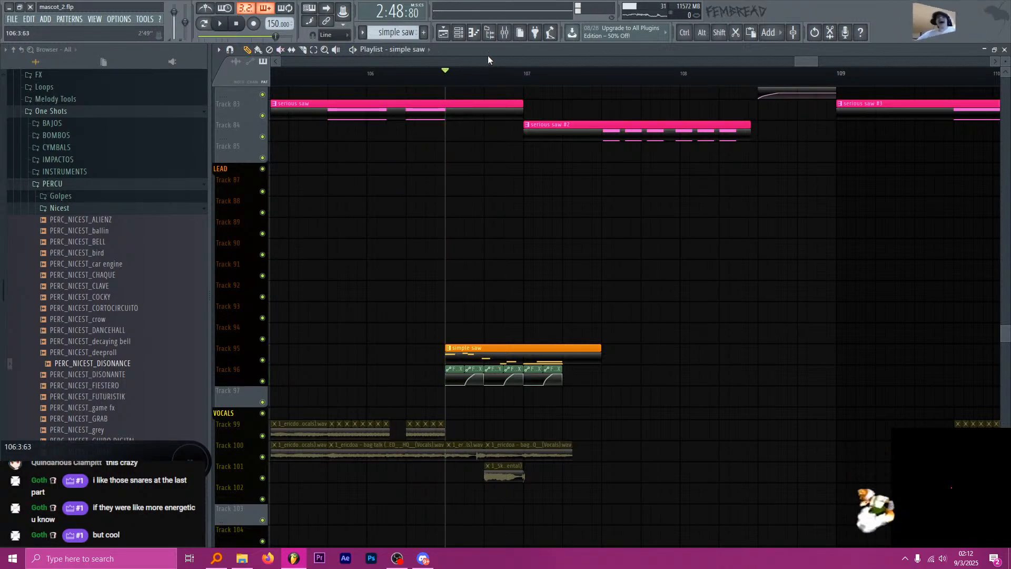
Add the Deelay effect to slot 3 of the simple saw mixer track.
left_click(505, 32)
left_click(629, 207)
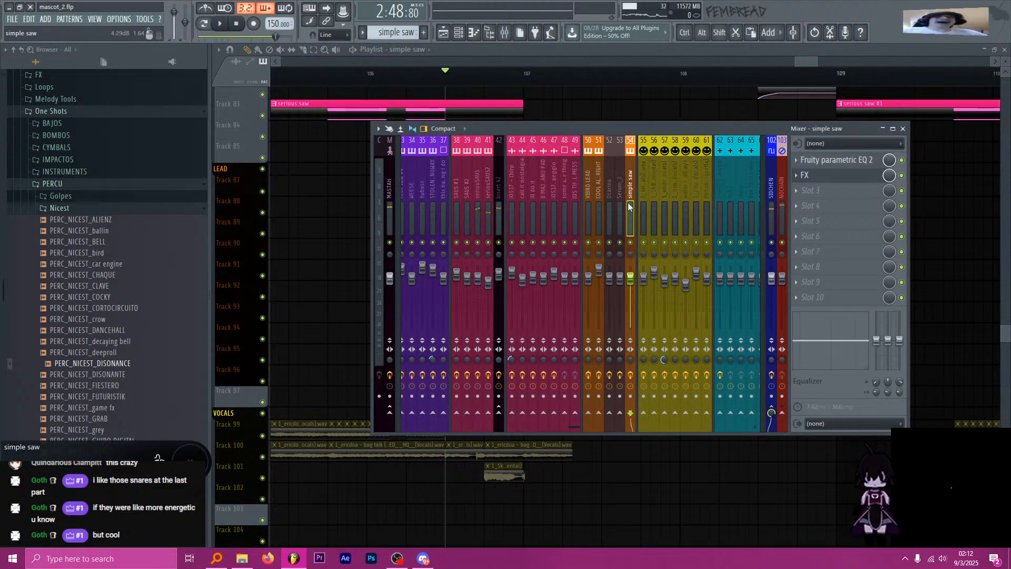
left_click(826, 192)
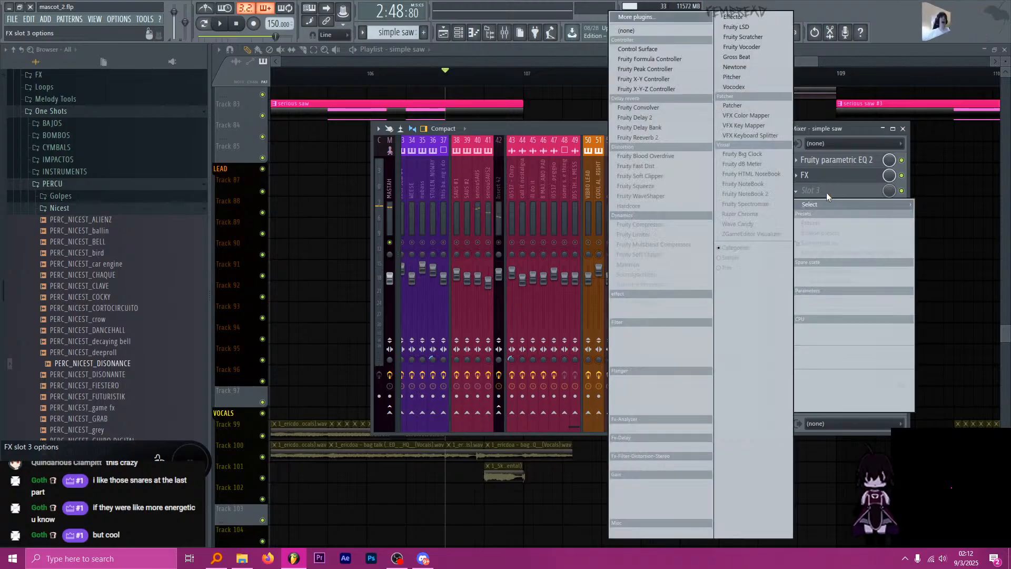
left_click(655, 19)
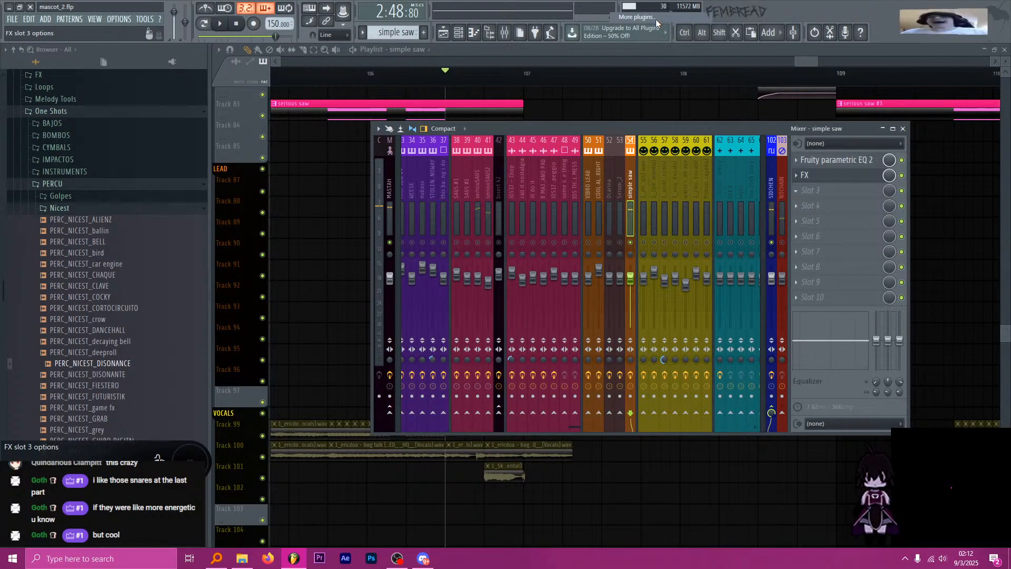
type("dee")
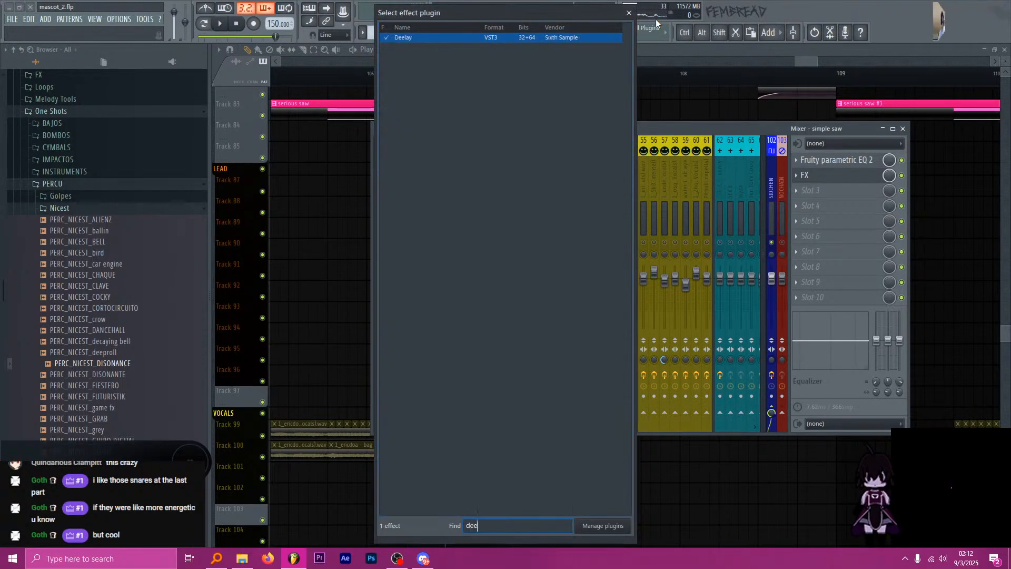
double_click(414, 39)
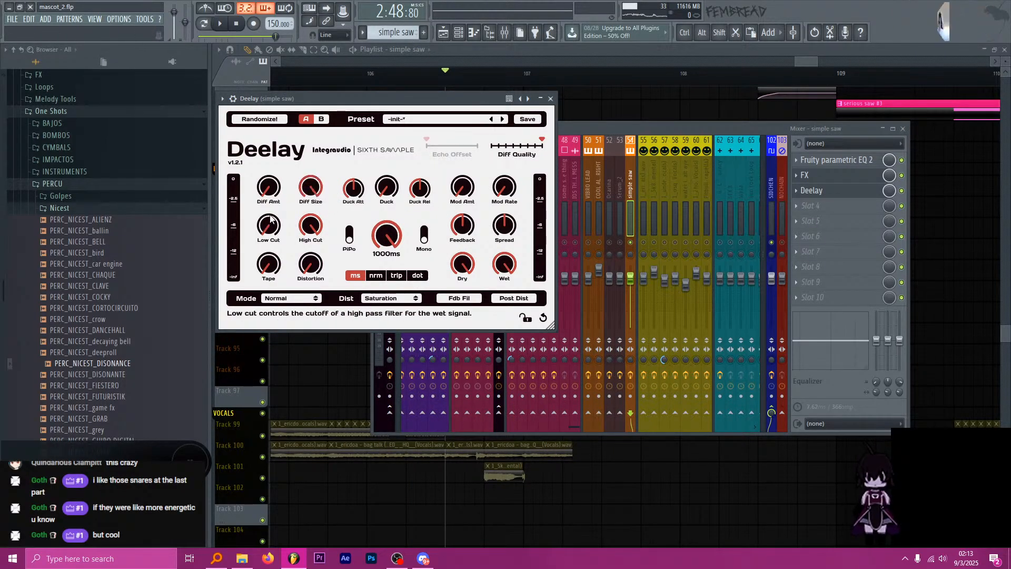
Close the Deelay and mixer windows and slice the simple saw clip on Track 95 right after its first note.
scroll(269, 225, "up", 2)
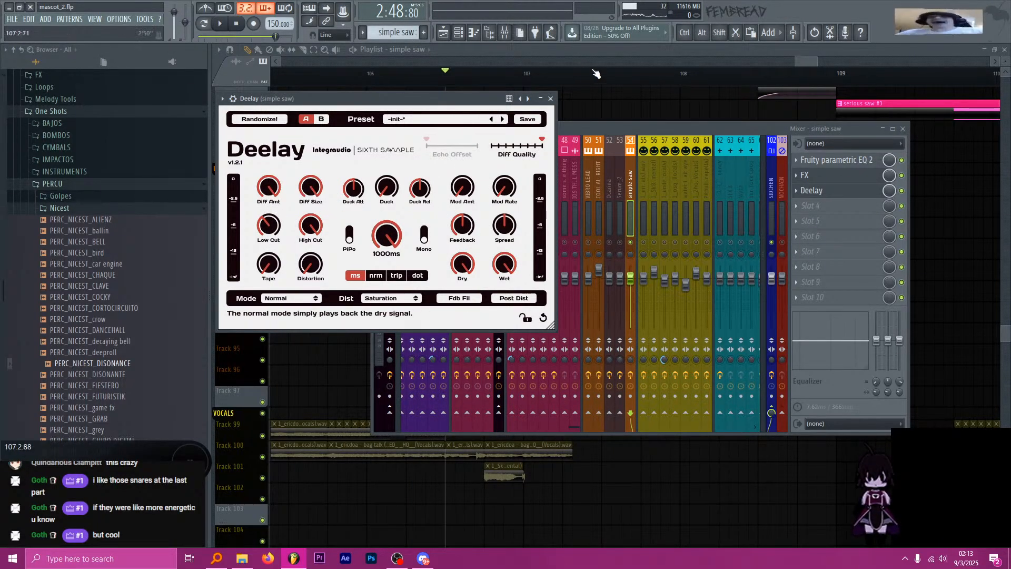
key("F12")
scroll(477, 359, "up", 3)
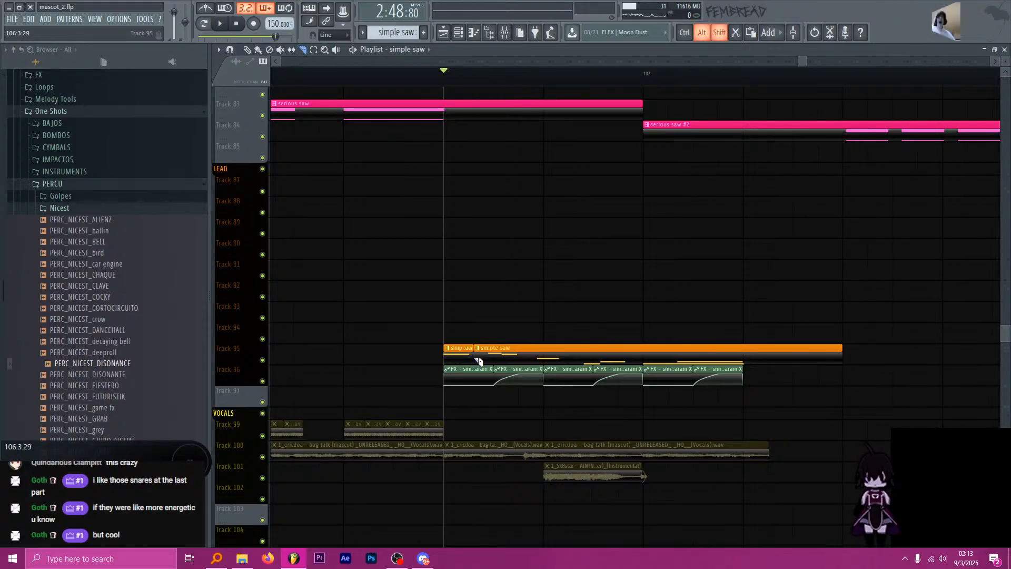
Mute the sliced remainder of the first simple saw clip on Track 95 and select the time range from 106:3 to bar 109.
scroll(463, 316, "down", 5)
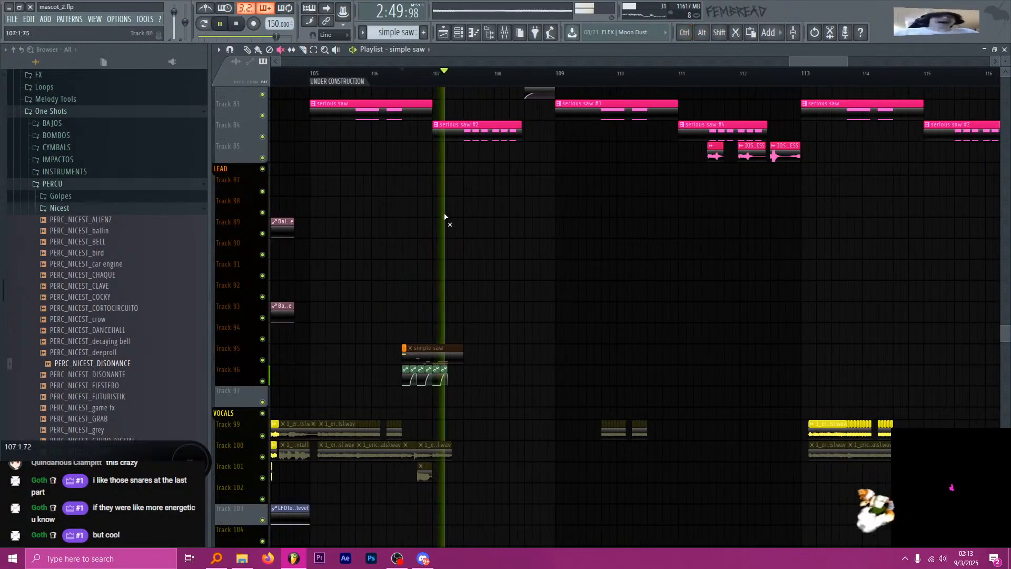
left_click(505, 32)
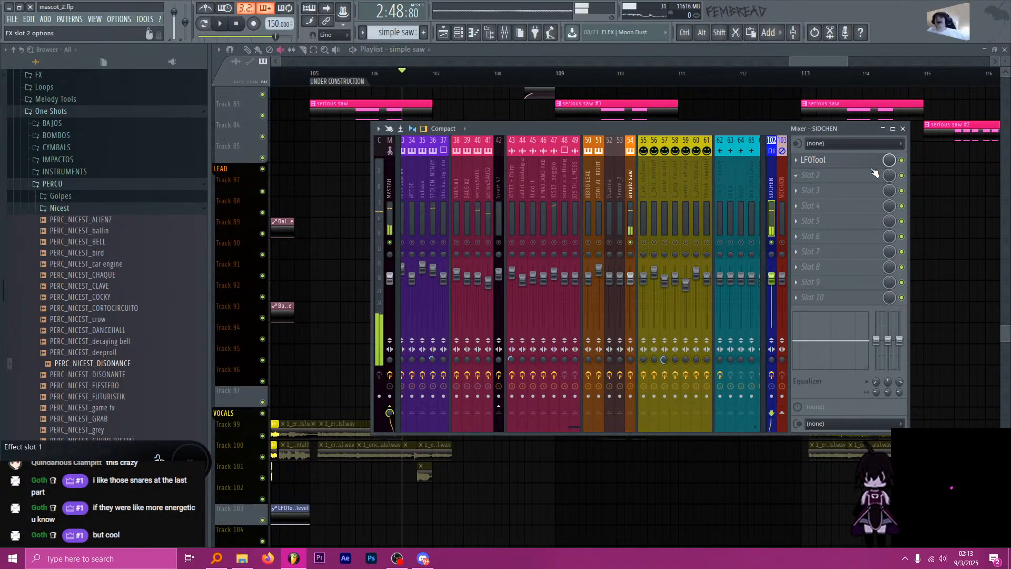
key("F9")
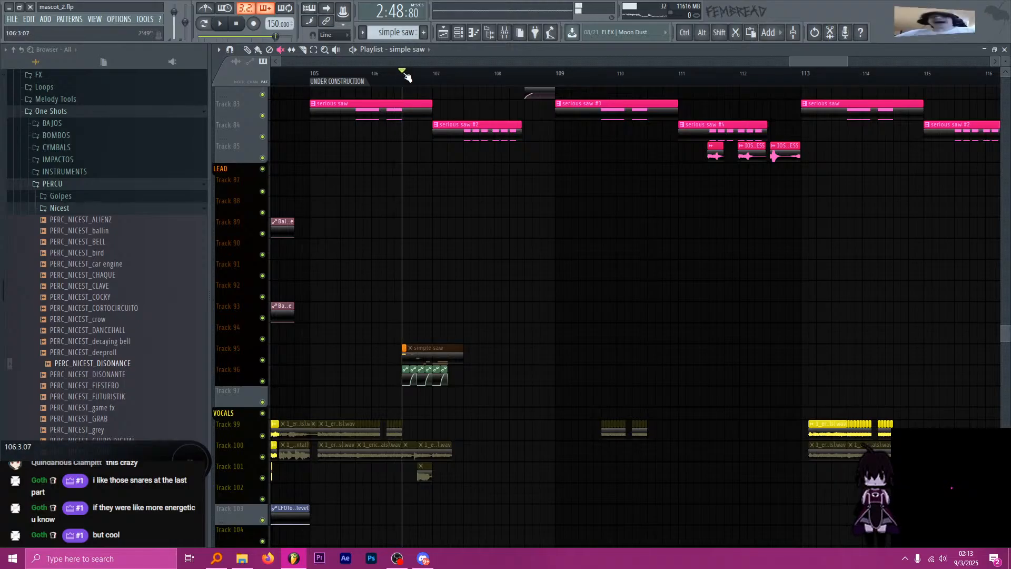
left_click(504, 32)
left_click(504, 32)
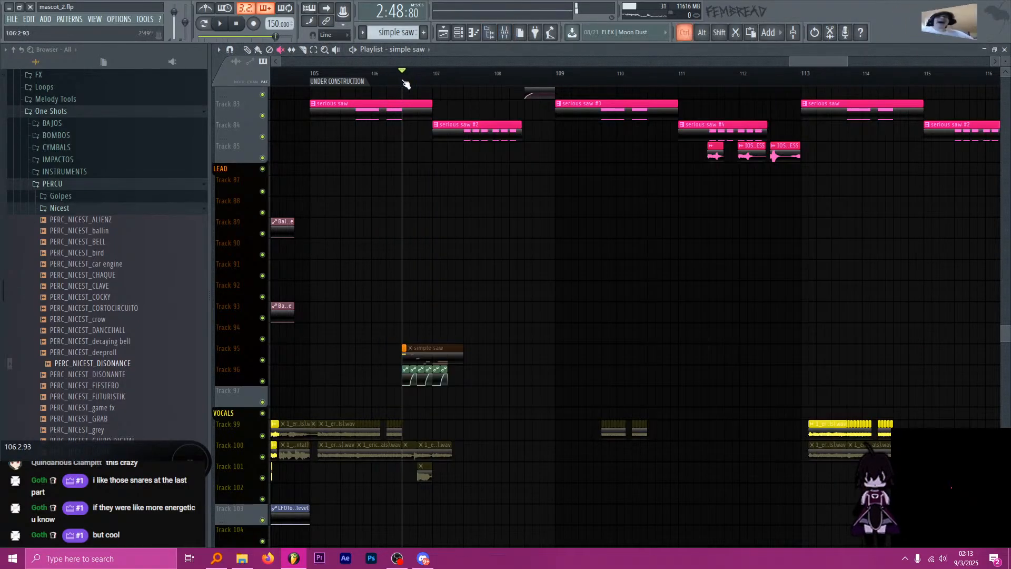
left_click_drag(403, 79, 554, 105)
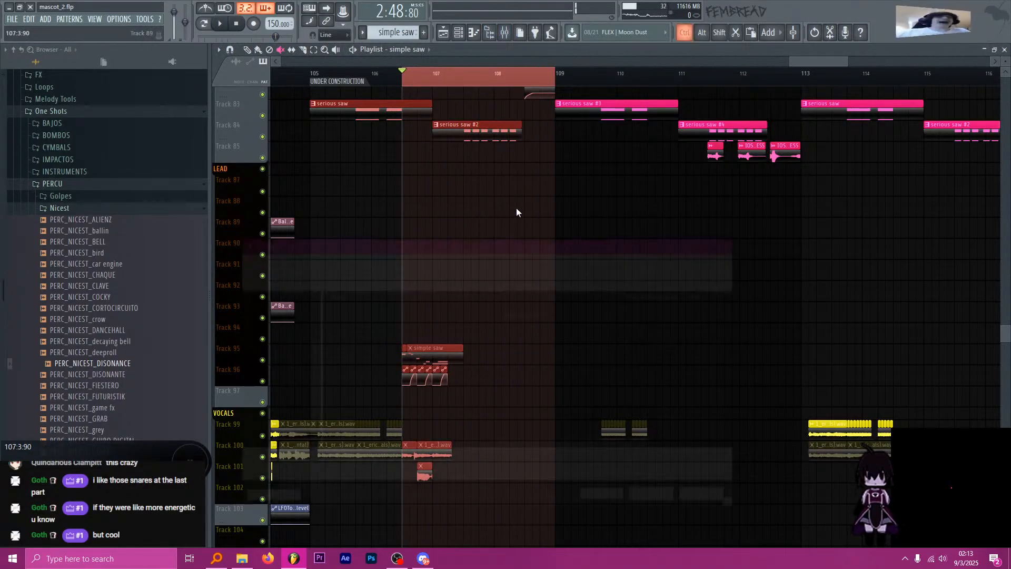
Start a WAV export of the selected range and choose the mascot folder inside Music > custom sounds as its destination.
key("ctrl+r")
left_click(350, 260)
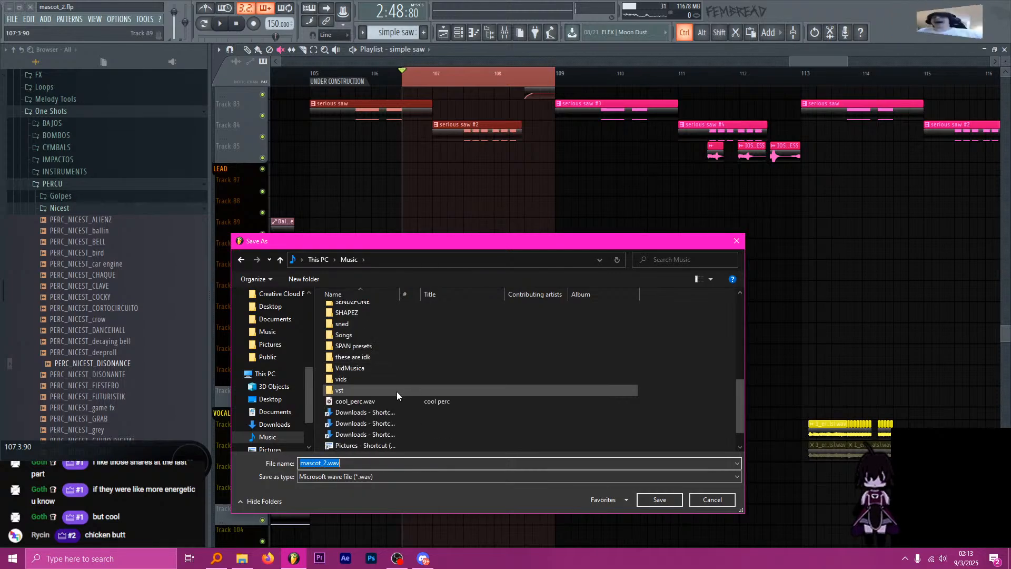
double_click(389, 343)
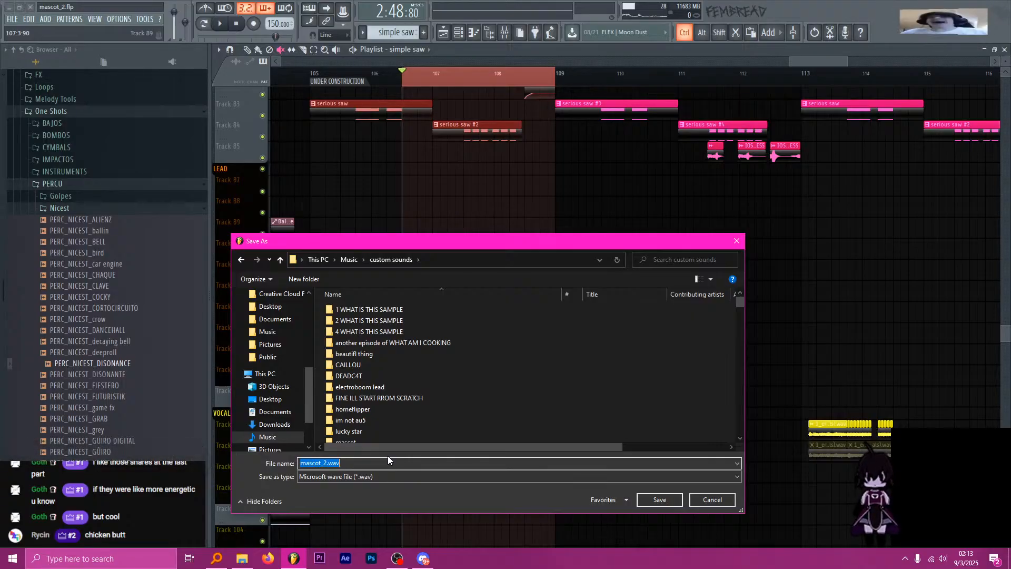
scroll(408, 364, "down", 3)
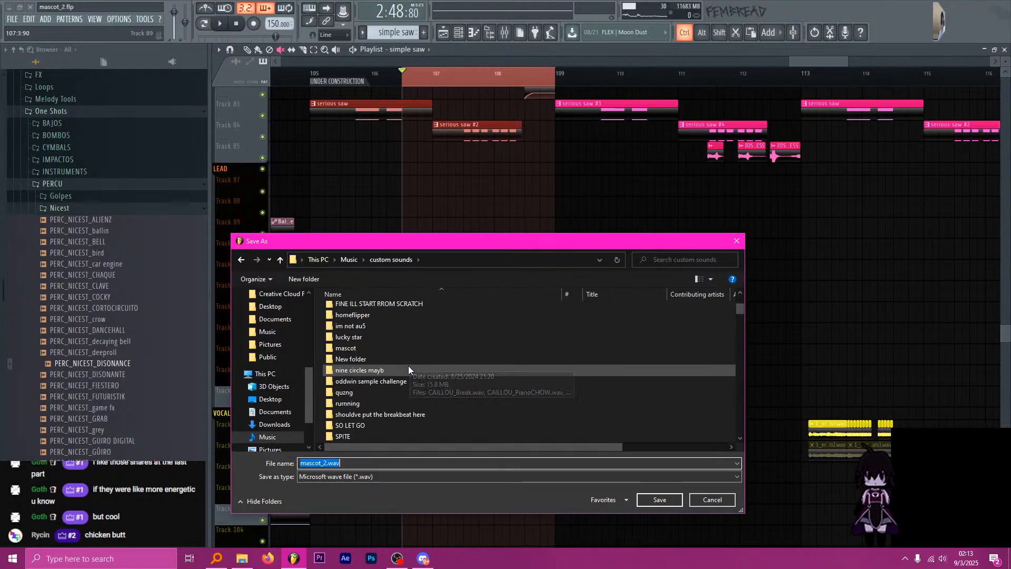
double_click(386, 350)
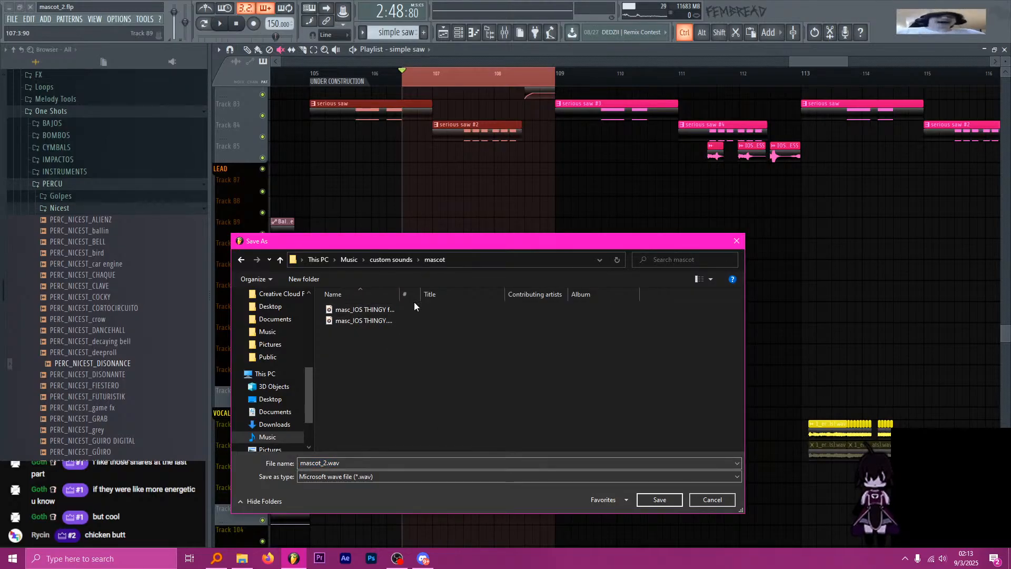
left_click_drag(400, 294, 490, 294)
Name the export masc_leadsawtail1, render it as a WAV file and close the open plugin windows.
left_click(420, 465)
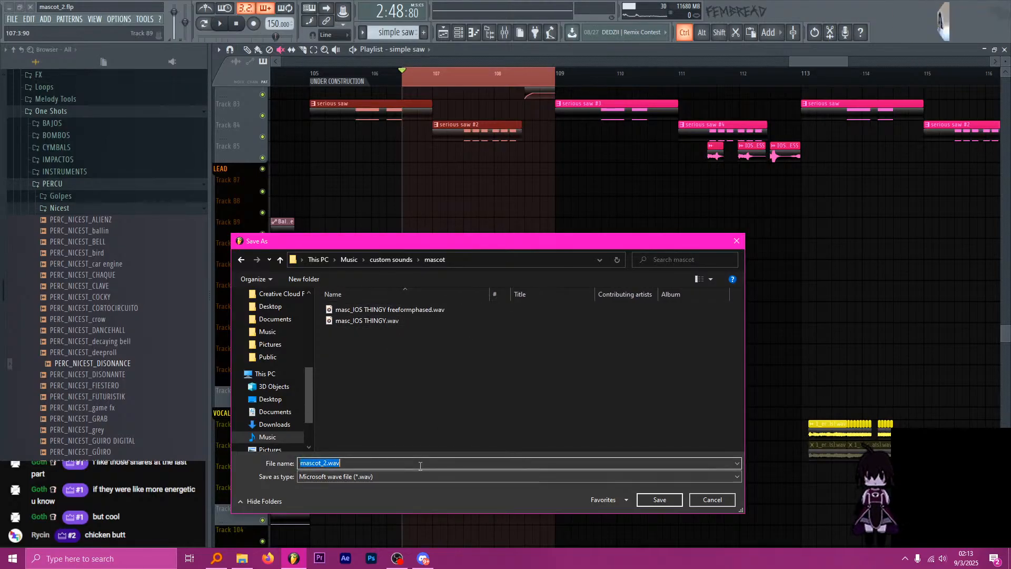
type("masc_")
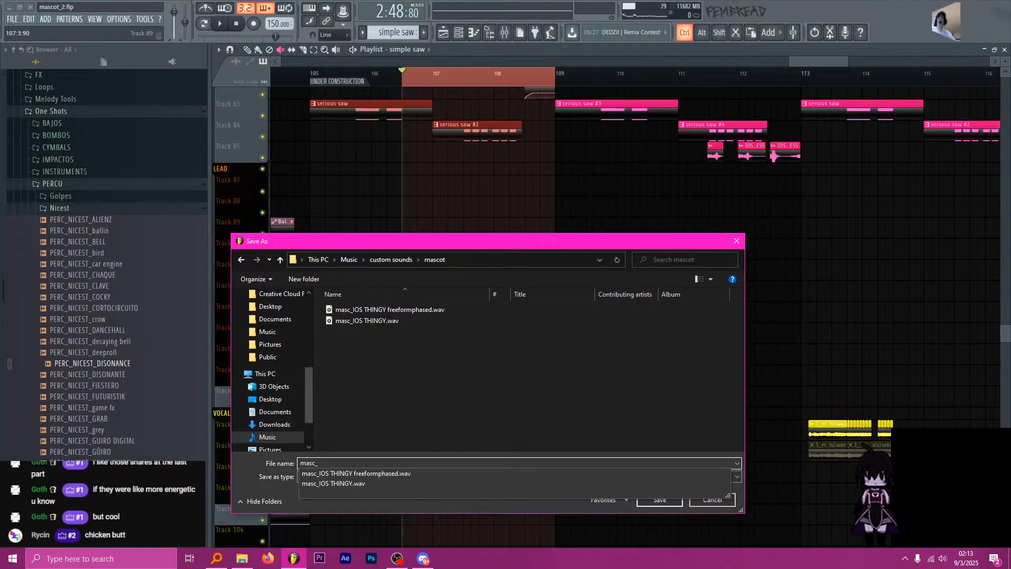
type("leadsawtail1")
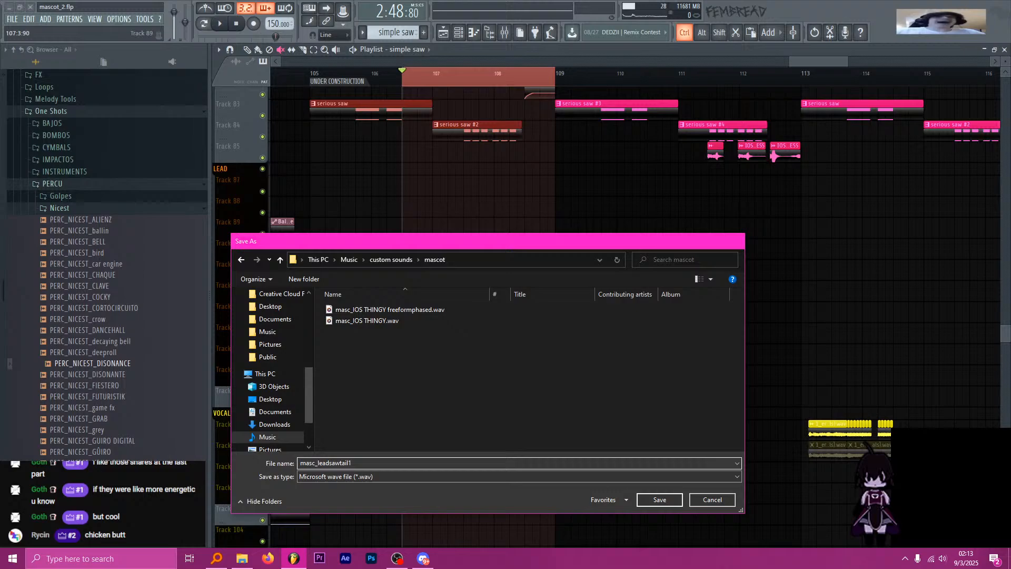
key("Return")
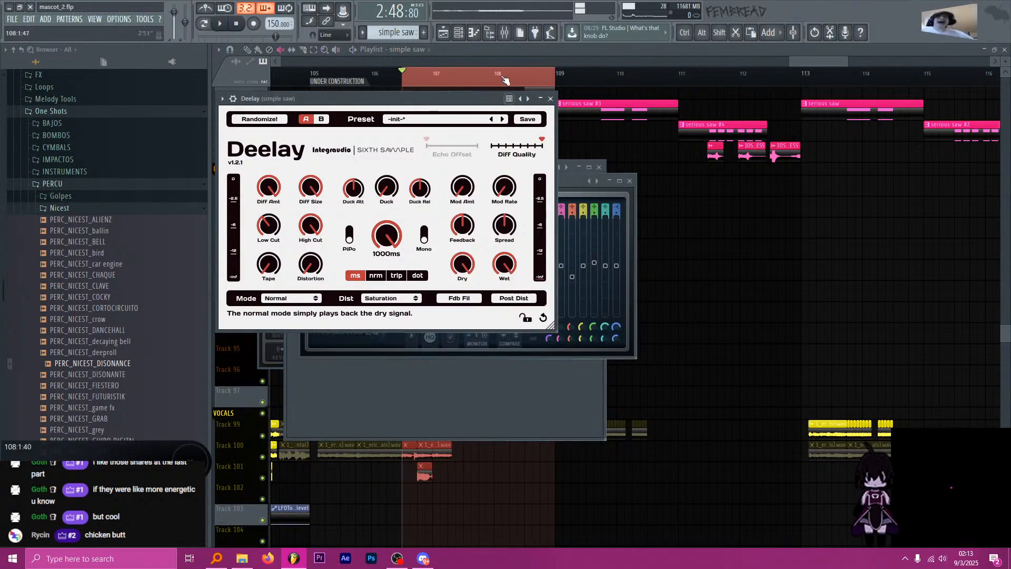
key("F12")
Unmute the sliced remainder of the first simple saw clip on Track 95.
scroll(522, 199, "down", 5, "ctrl")
scroll(637, 169, "up", 3, "ctrl")
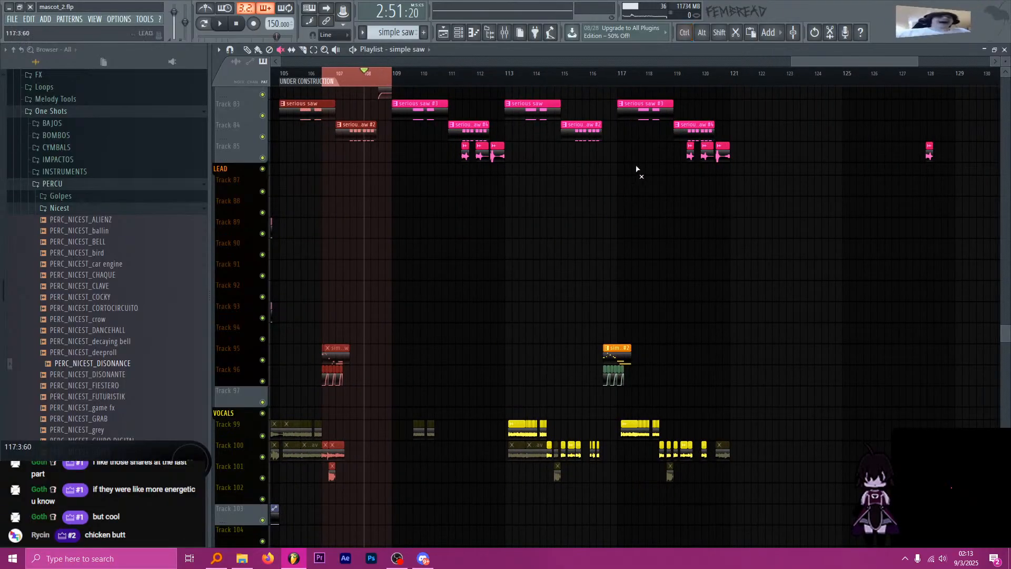
scroll(297, 341, "up", 6, "ctrl")
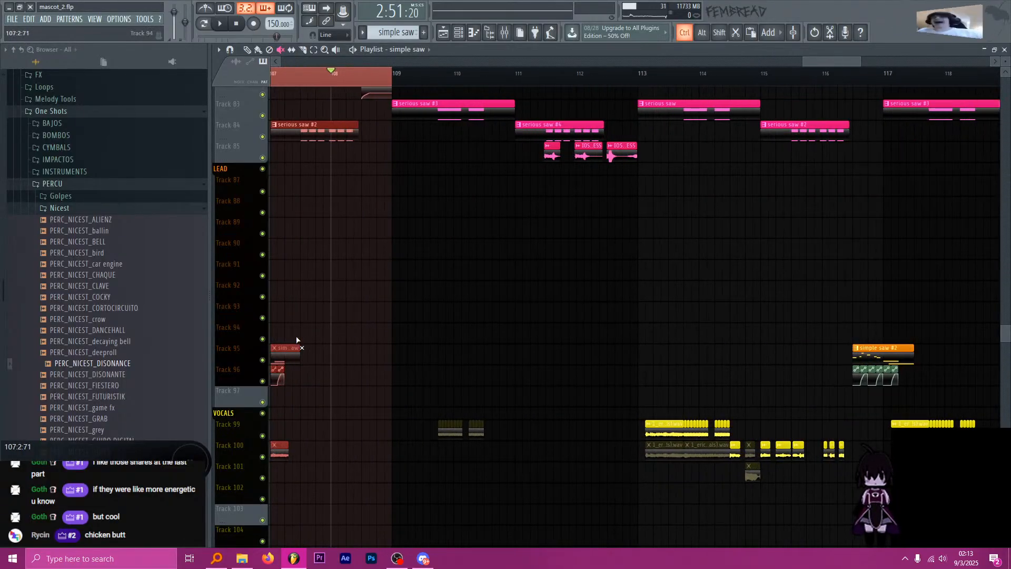
scroll(316, 350, "down", 6, "ctrl")
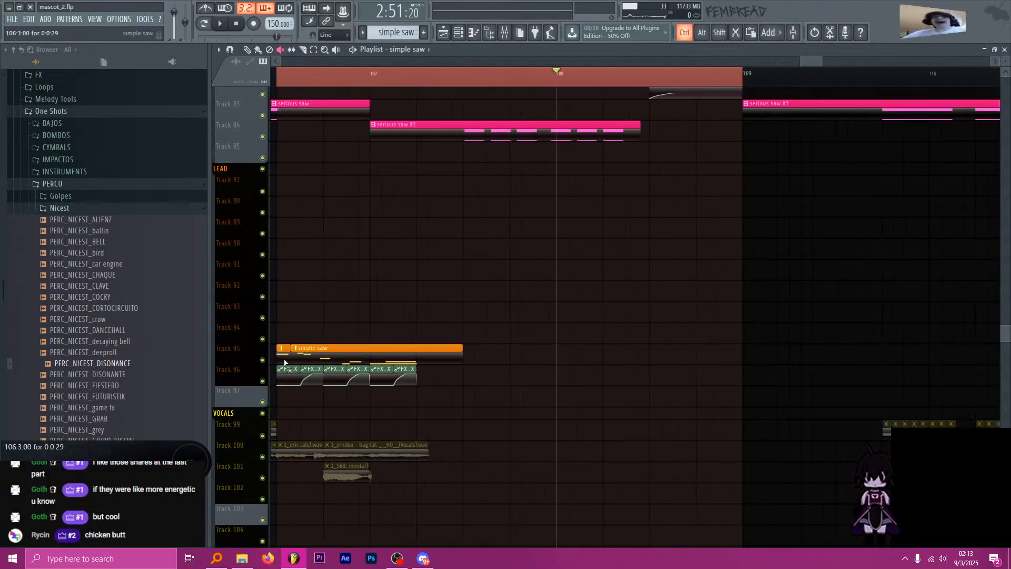
Shift the time selection to start at 116:3, then slice simple saw #2 on Track 95 after its first note and mute the remainder.
key("ctrl+Right")
key("ctrl+Right")
key("ctrl+Right")
key("ctrl+Right")
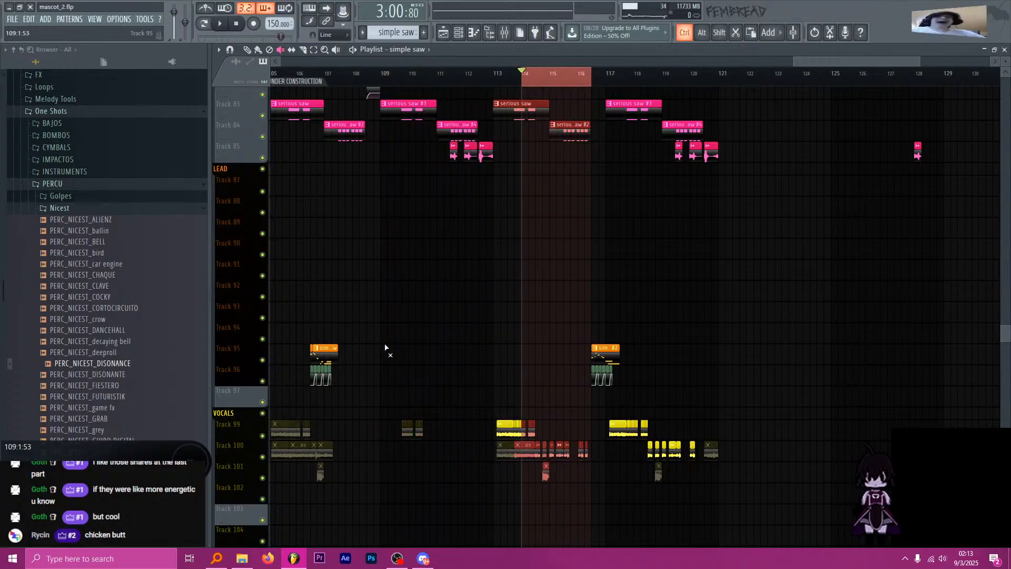
scroll(652, 317, "up", 6, "ctrl")
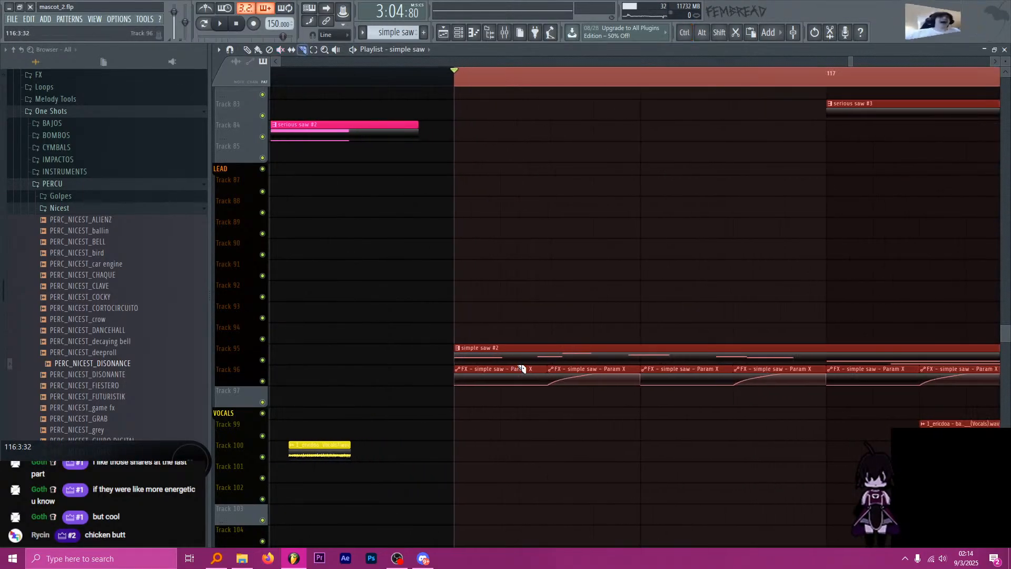
scroll(558, 357, "down", 6, "ctrl")
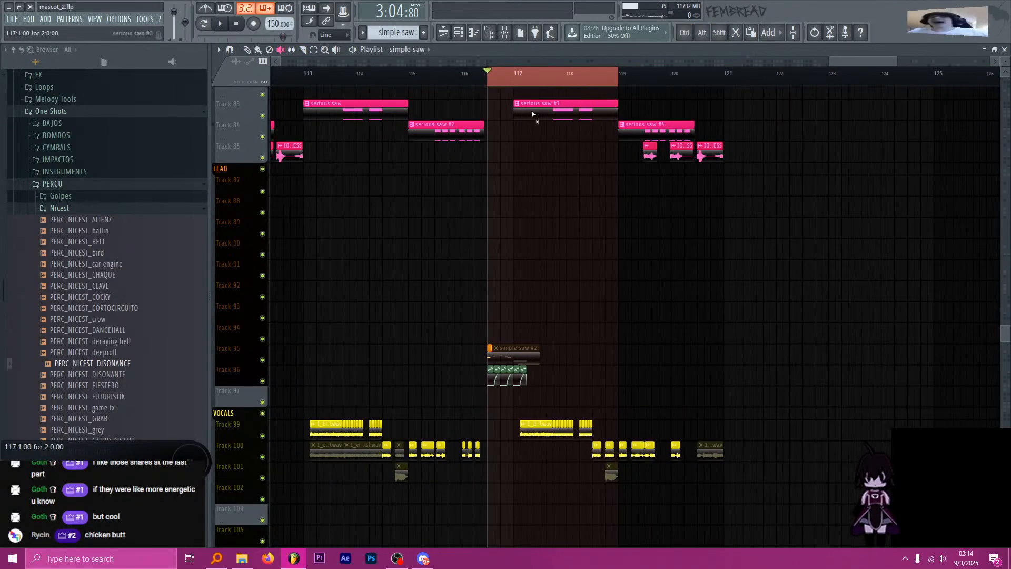
left_click(506, 34)
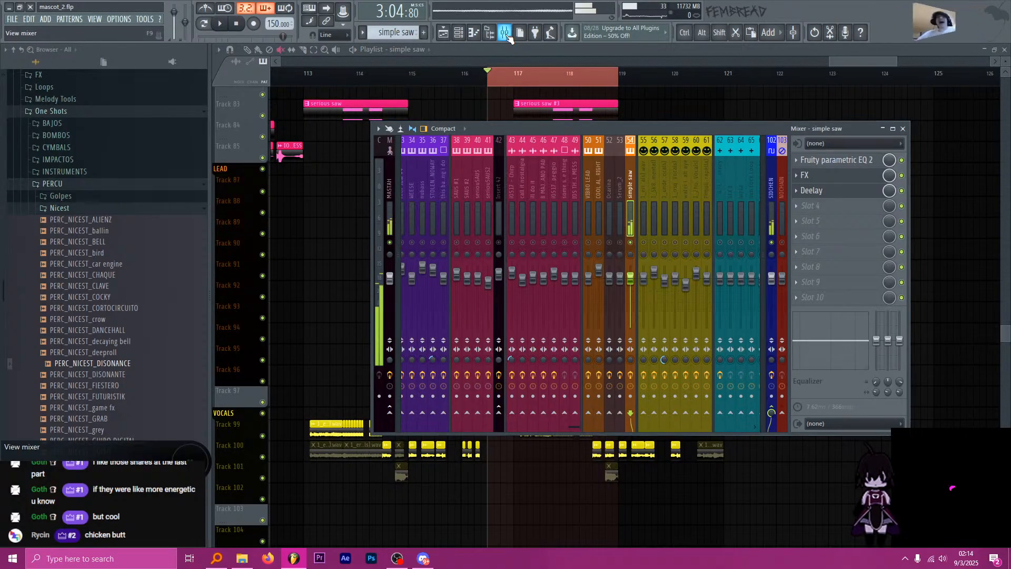
left_click(506, 34)
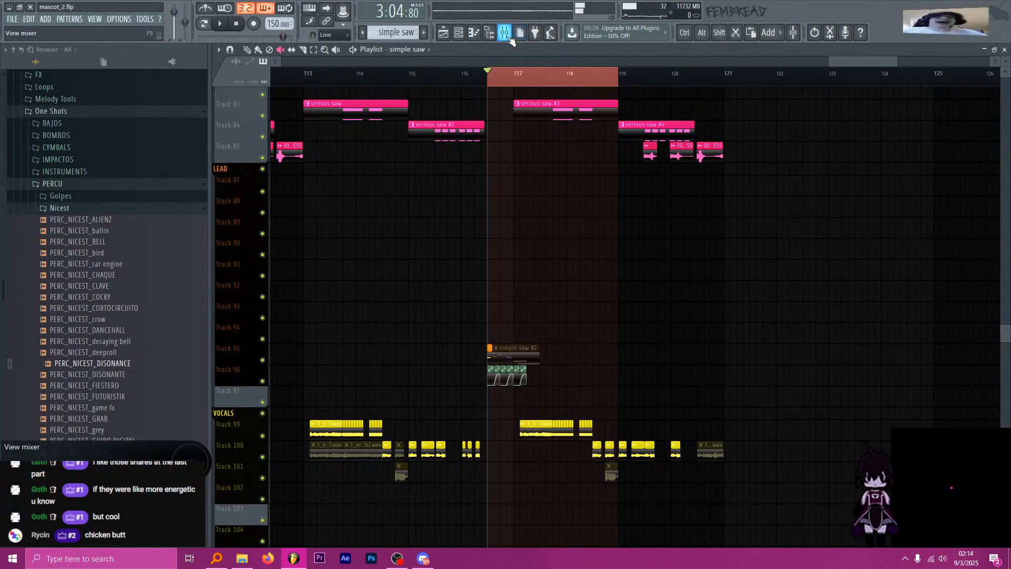
key("ctrl+r")
left_click(737, 241)
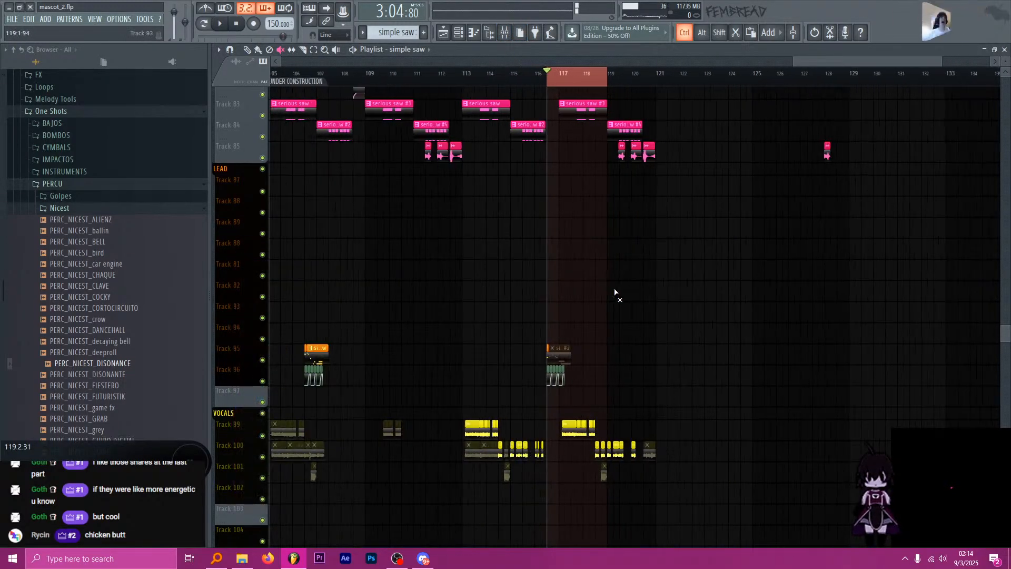
Unmute the remainder of simple saw #2 on Track 95 and return the playhead to 106:3 with no time selection.
scroll(614, 293, "down", 5)
scroll(685, 355, "up", 4)
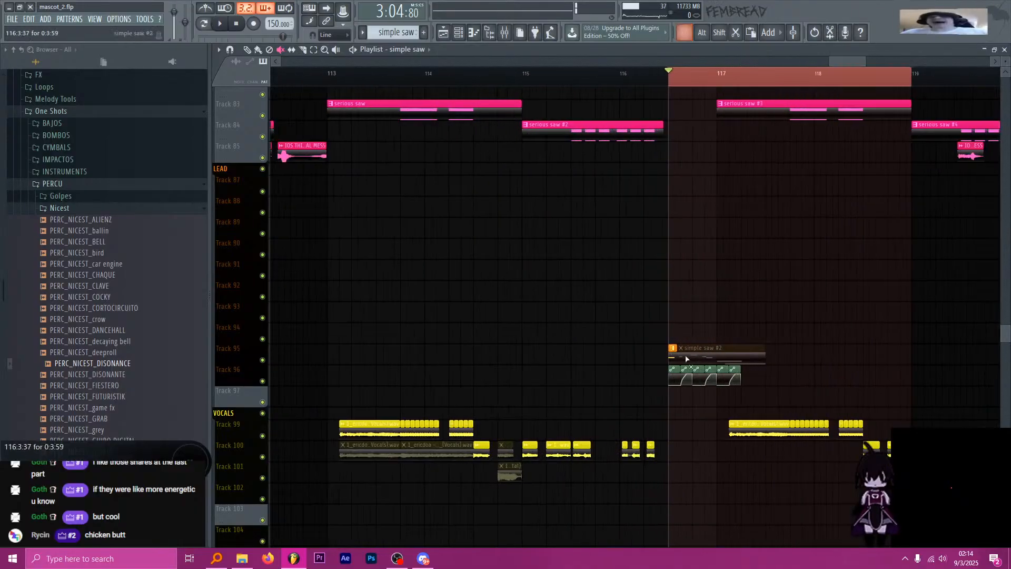
scroll(445, 301, "up", 6)
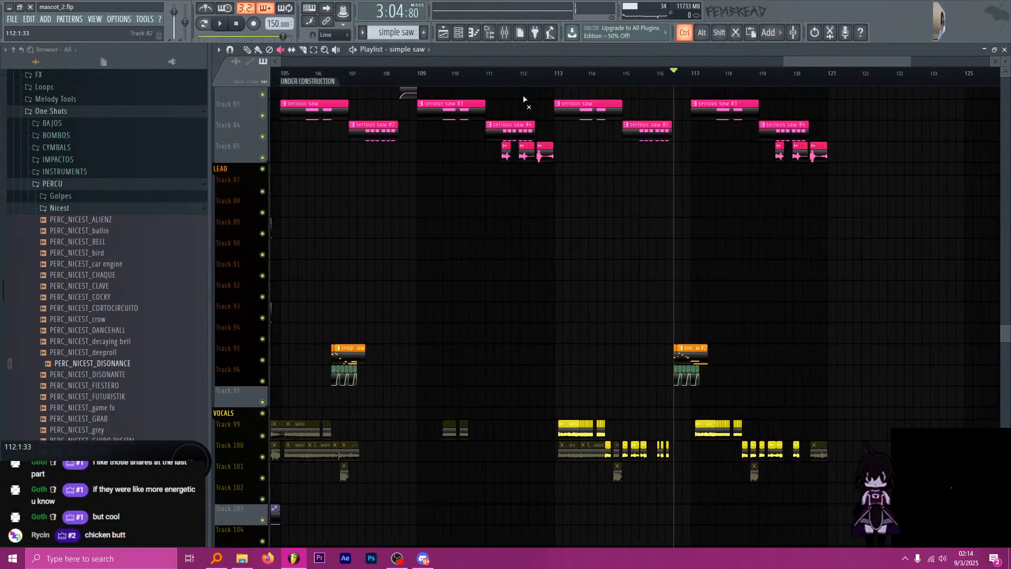
left_click(482, 75)
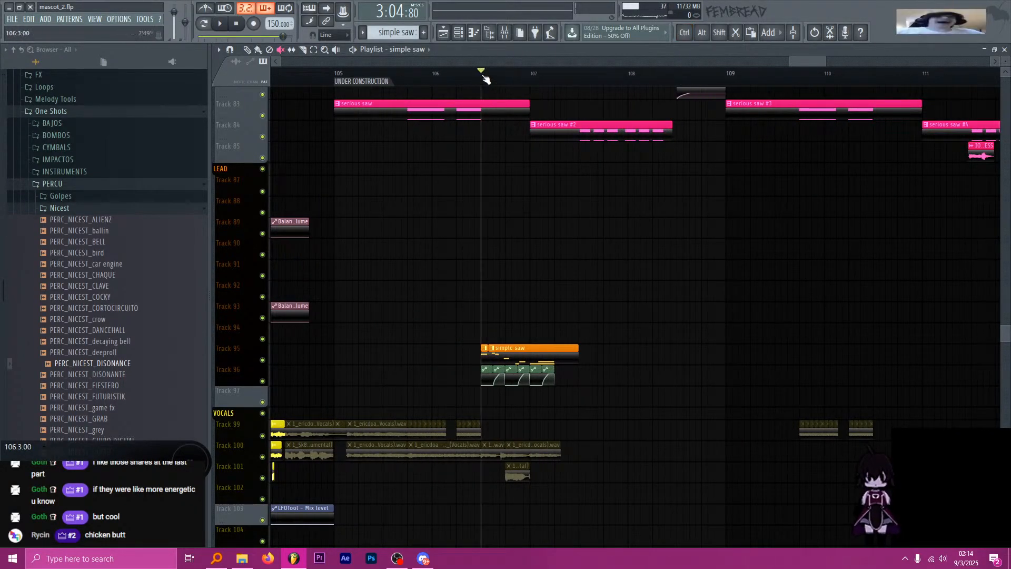
Remove the Deelay effect from slot 3 of the simple saw mixer track.
left_click(512, 40)
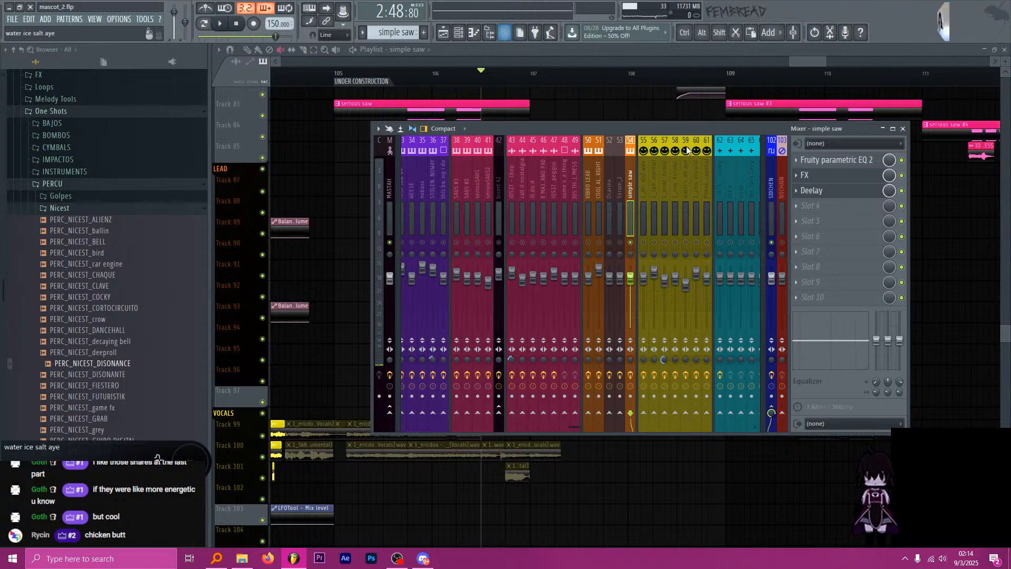
left_click(818, 178)
left_click(820, 191)
left_click(821, 190)
left_click(822, 178)
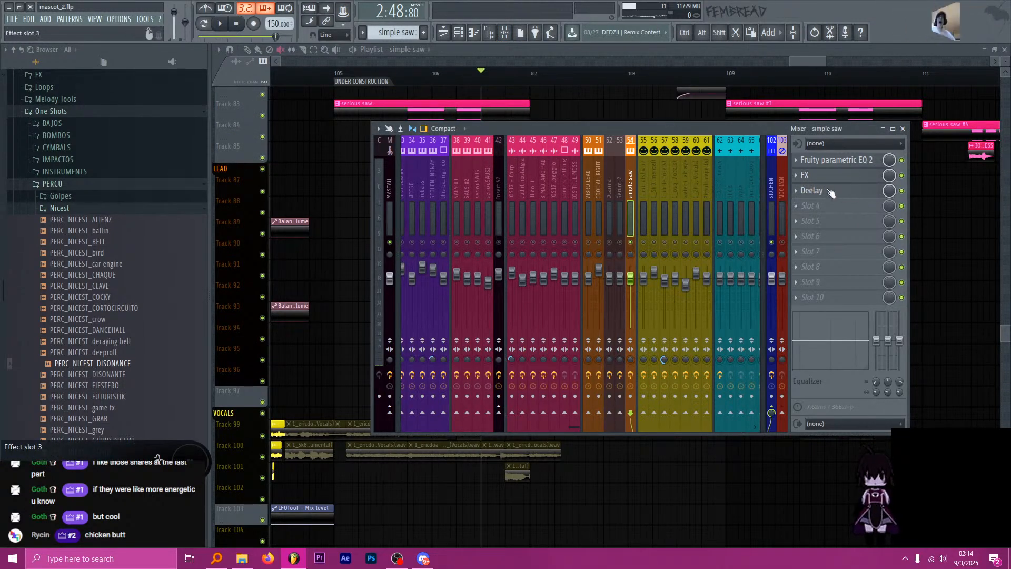
right_click(831, 193)
left_click(661, 17)
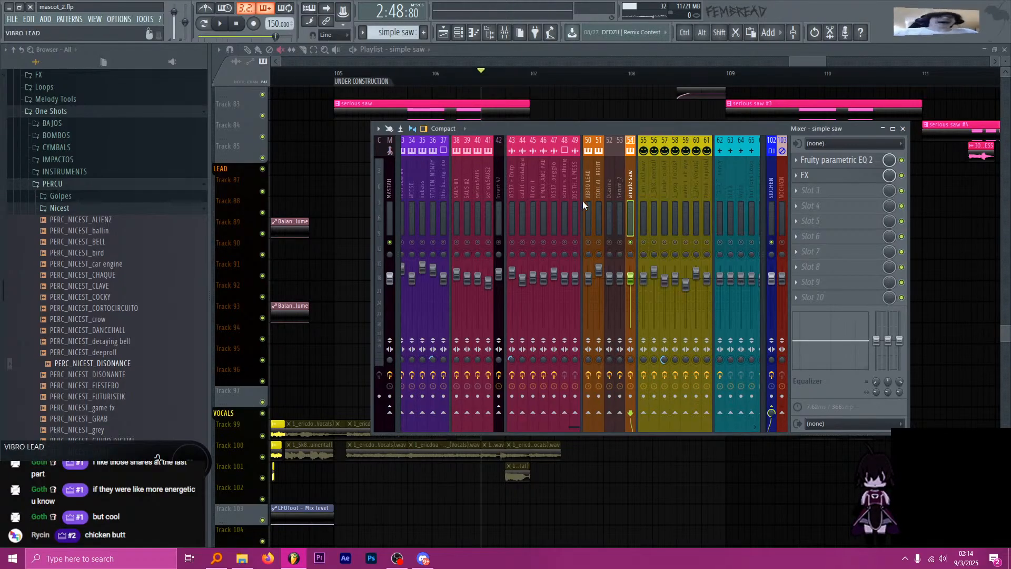
Add an Audio Clip channel to the channel rack and give it an orange colour and the waveform icon.
left_click(459, 33)
left_click(470, 388)
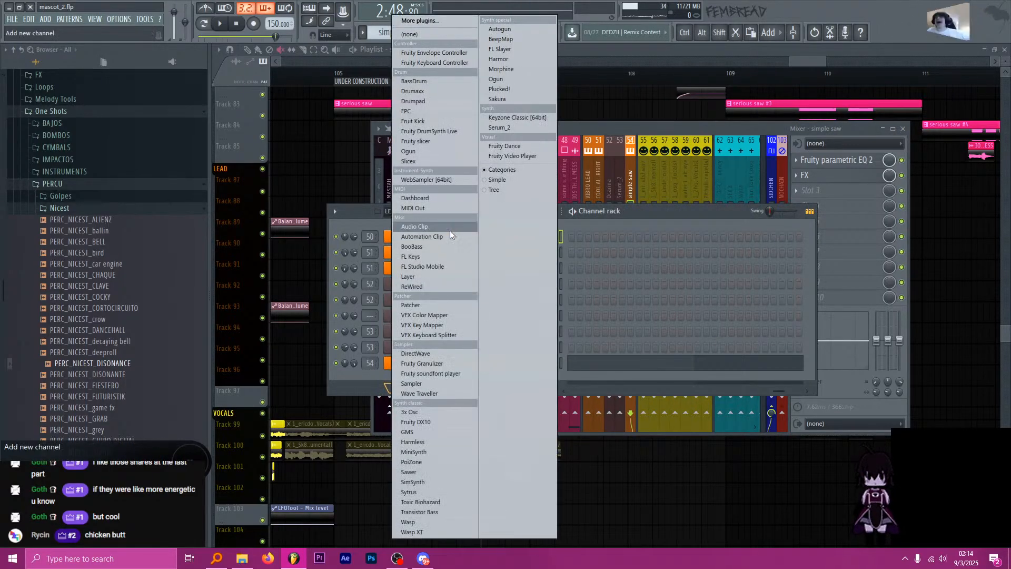
left_click(450, 231)
middle_click(446, 377)
left_click(453, 379)
left_click(463, 362)
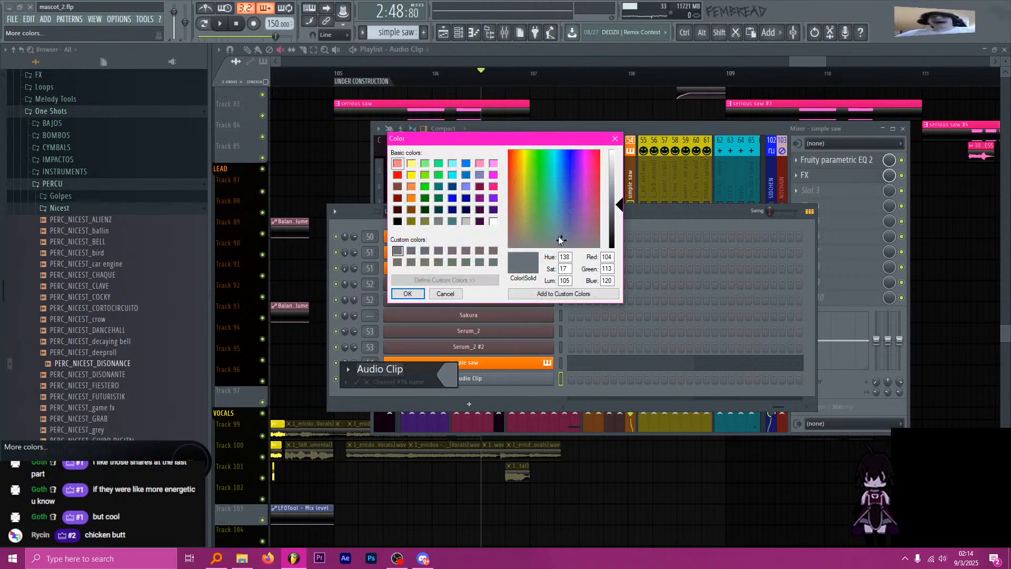
left_click(415, 197)
left_click(407, 293)
left_click(349, 375)
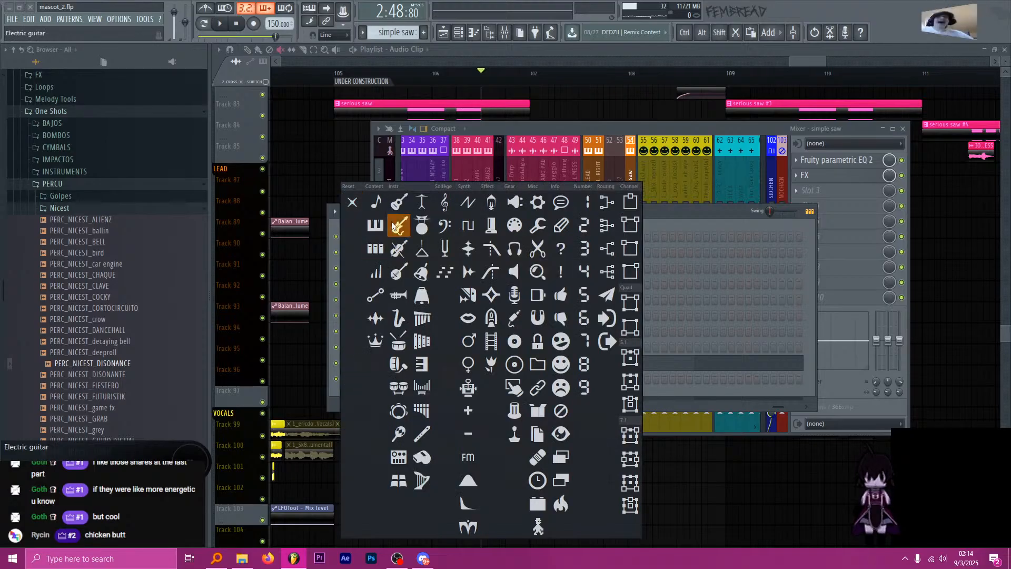
left_click(374, 323)
key("F12")
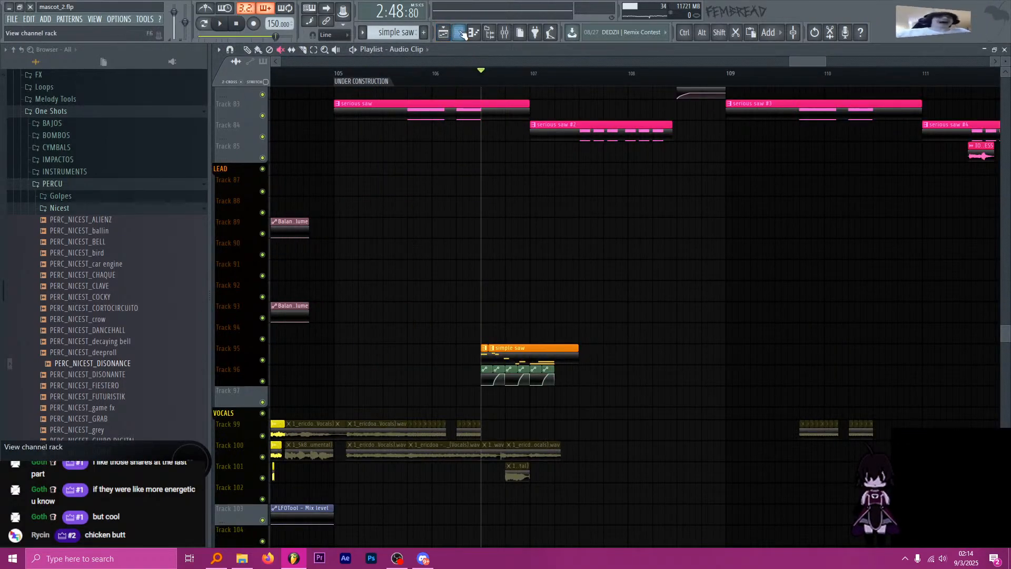
Switch to Everything, search for "masc tail" and load masc_leadsawtail1.wav into the new Audio Clip channel.
key("F6")
left_click(228, 558)
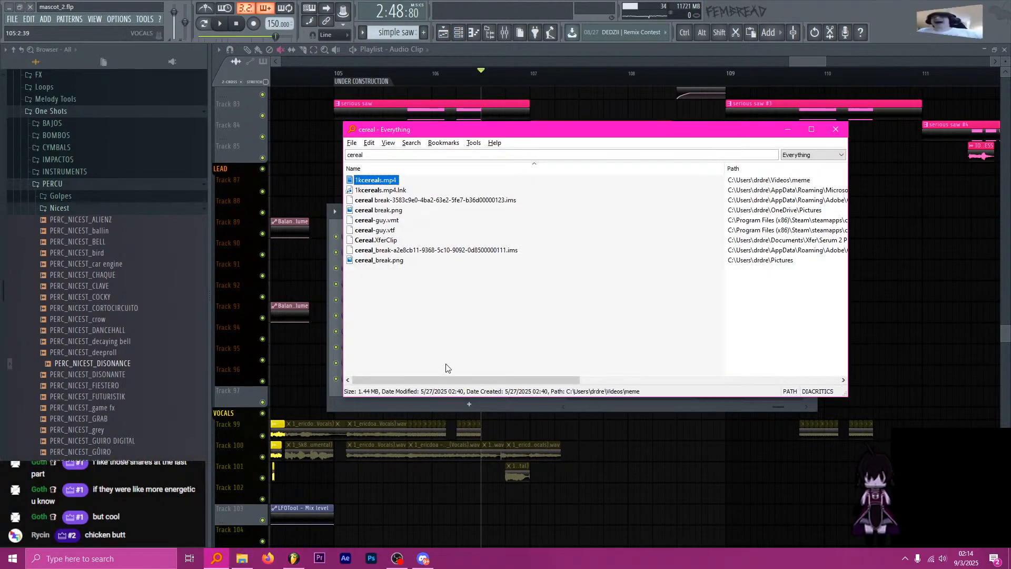
left_click(401, 154)
type("masc")
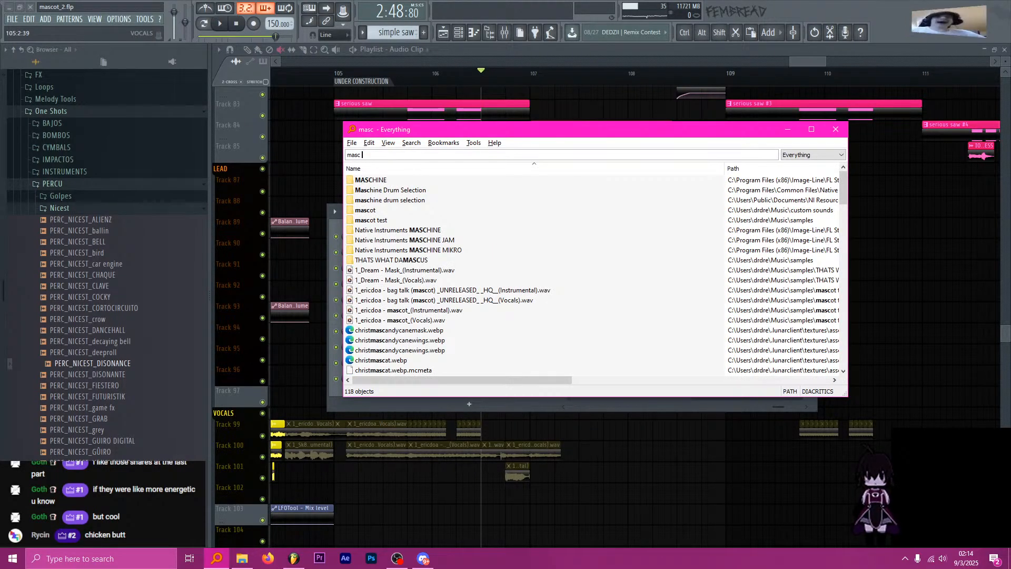
type(" tail")
left_click_drag(432, 129, 717, 114)
left_click(666, 177)
left_click_drag(478, 390, 469, 378)
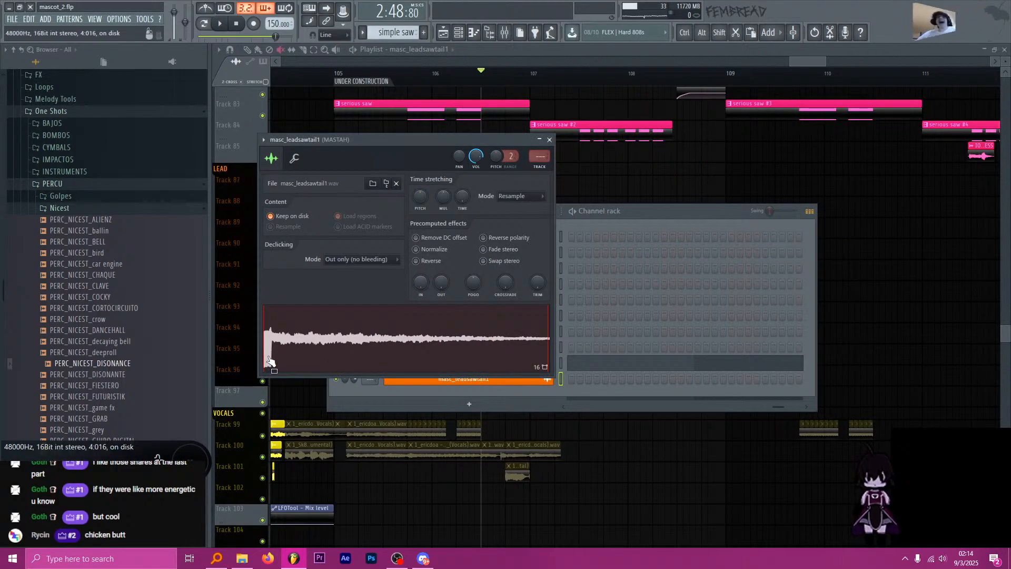
Reverse the masc_leadsawtail1 sample in its Audio Clip channel.
left_click(436, 260)
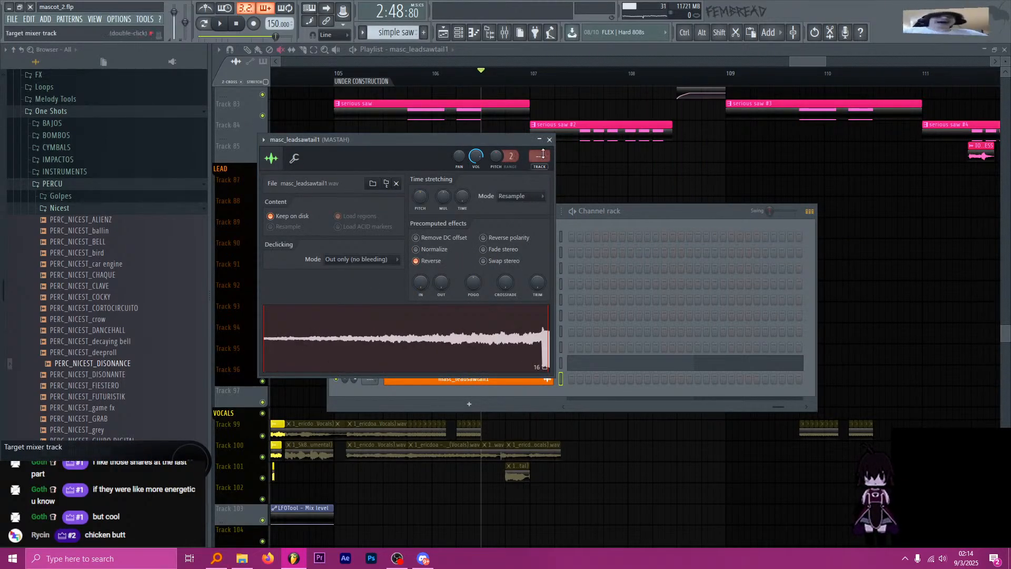
left_click(549, 139)
left_click(513, 378)
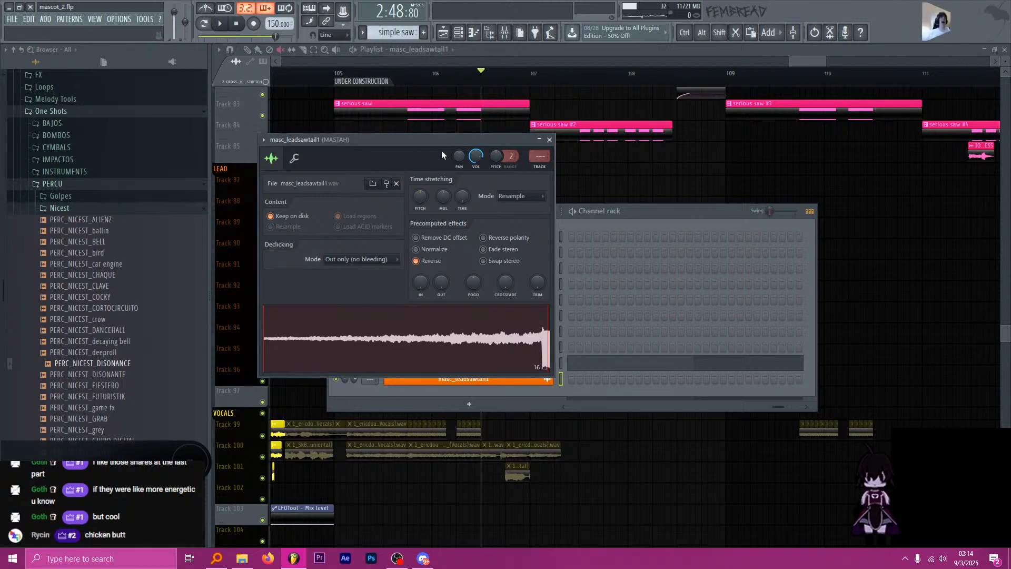
Route the masc_leadsawtail1 channel to its own mixer track and move that track to 55, beside simple saw.
left_click_drag(430, 139, 402, 138)
key("ctrl+l")
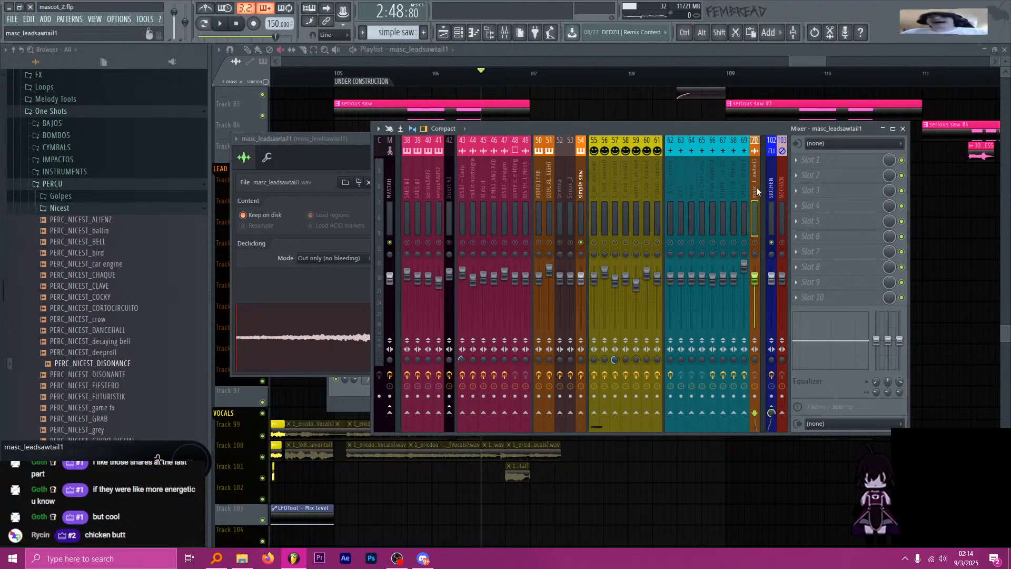
left_click_drag(756, 187, 592, 191)
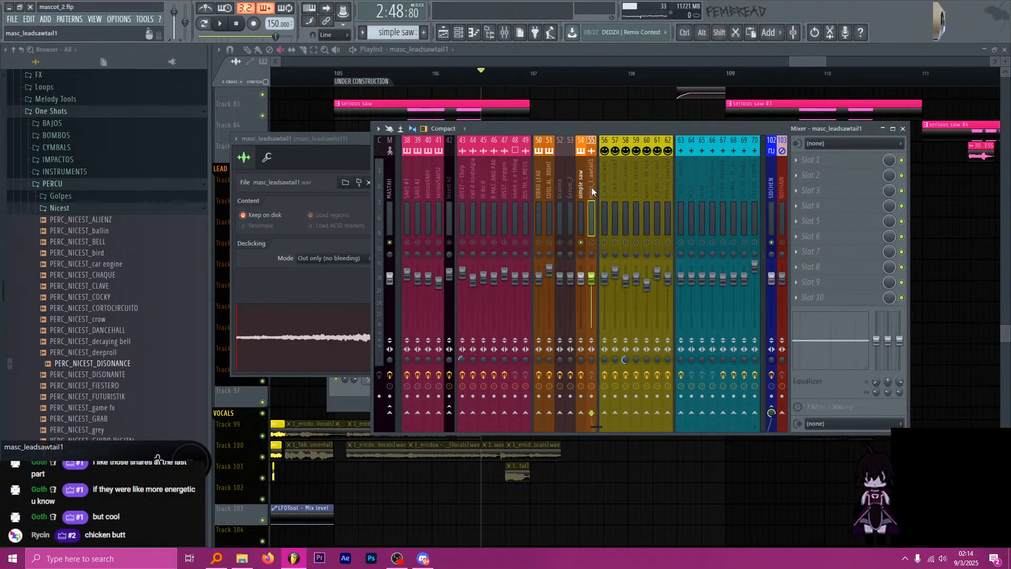
Play the arrangement from bar 106 and inspect the effects on the SIDCHEN mixer track.
left_click(593, 76)
scroll(531, 237, "down", 2)
left_click(503, 85)
key("space")
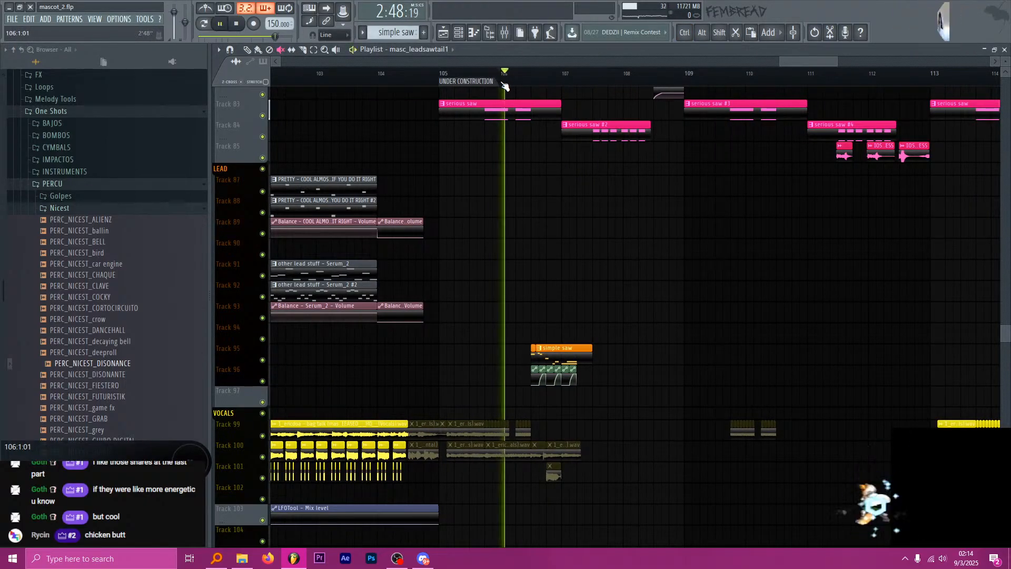
key("F9")
key("F9")
key("space")
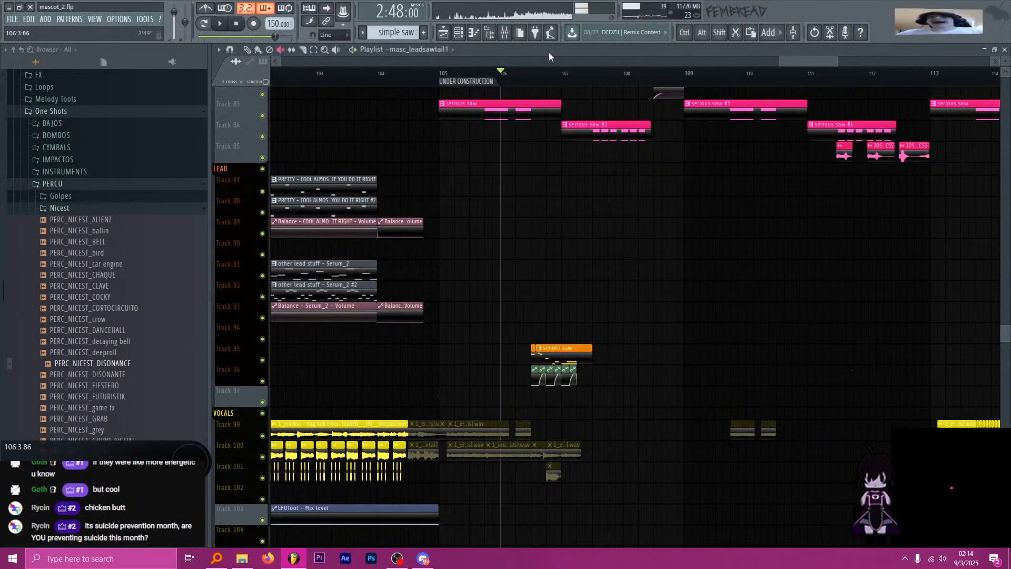
left_click(504, 33)
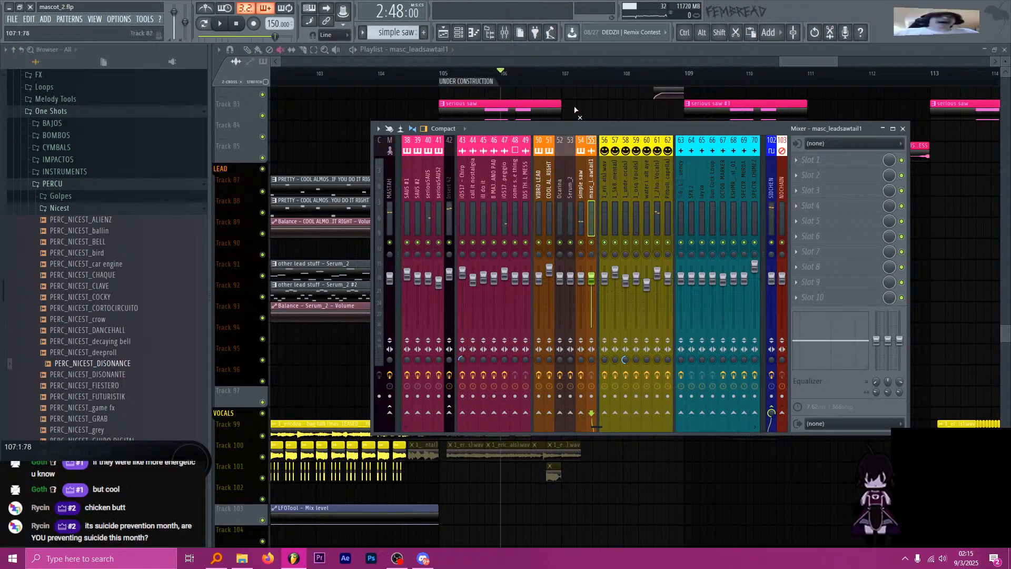
left_click(772, 188)
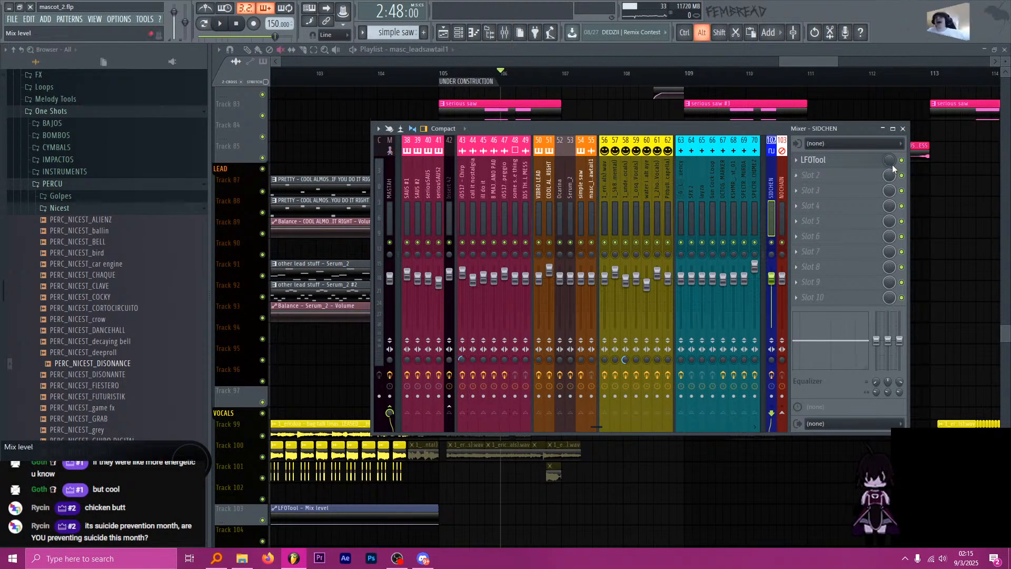
key("F9")
scroll(531, 289, "up", 3)
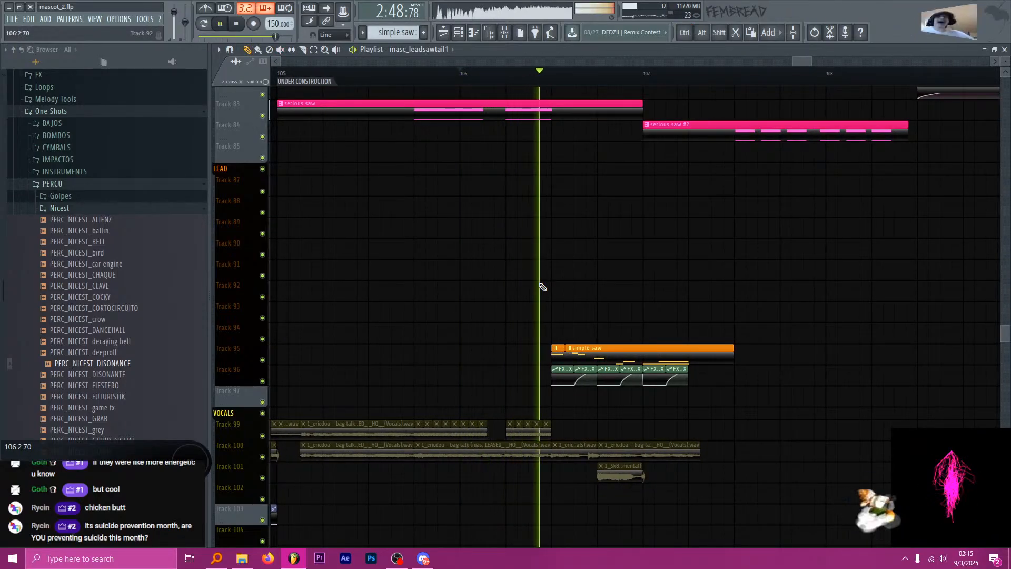
Place the masc_leadsawtail1 clip on Track 94 and shift it so its loud end overlaps the start of simple saw.
scroll(545, 332, "down", 4)
scroll(548, 332, "up", 4)
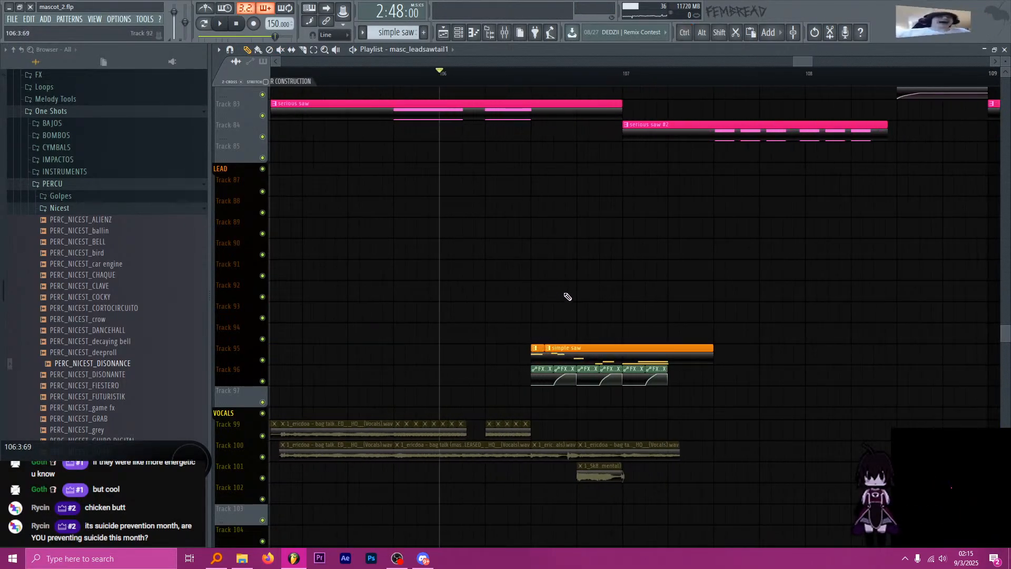
left_click(458, 32)
left_click(459, 32)
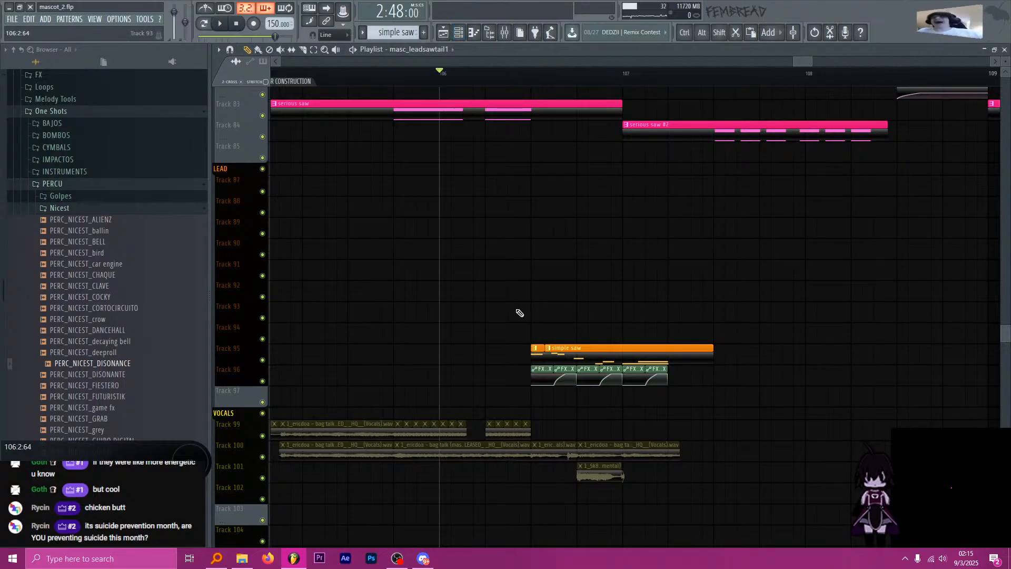
left_click(510, 333)
scroll(510, 333, "down", 3)
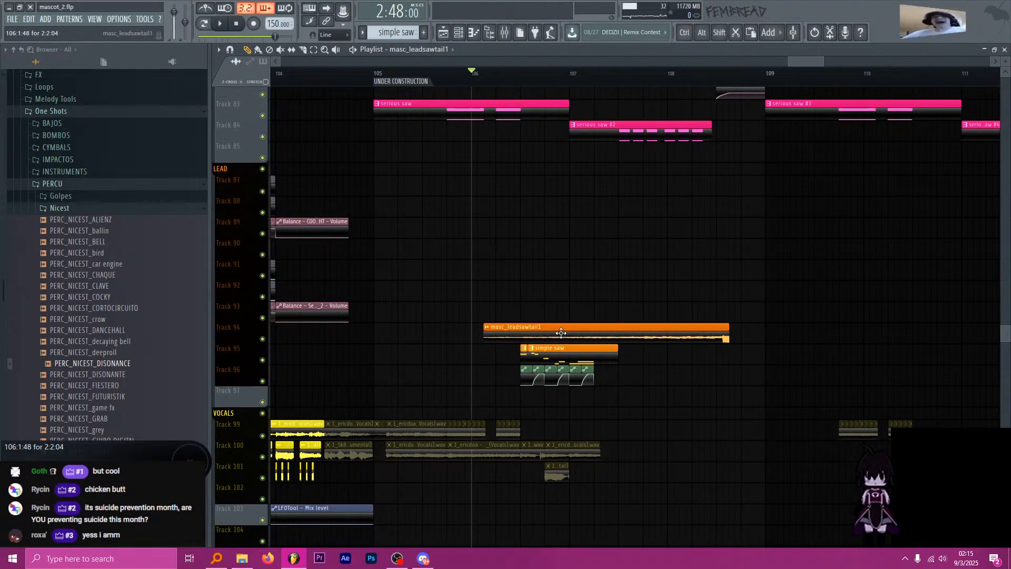
left_click_drag(561, 333, 364, 333)
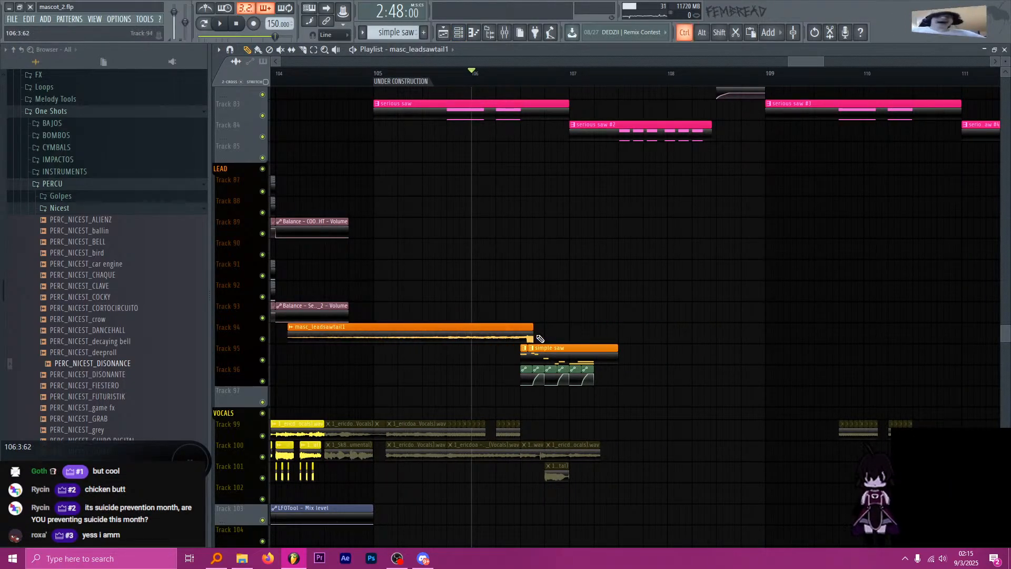
Cut masc_leadsawtail1 down to the portion from bar 106 to the start of simple saw and move it to Track 95.
scroll(540, 338, "up", 2)
scroll(514, 342, "up", 4)
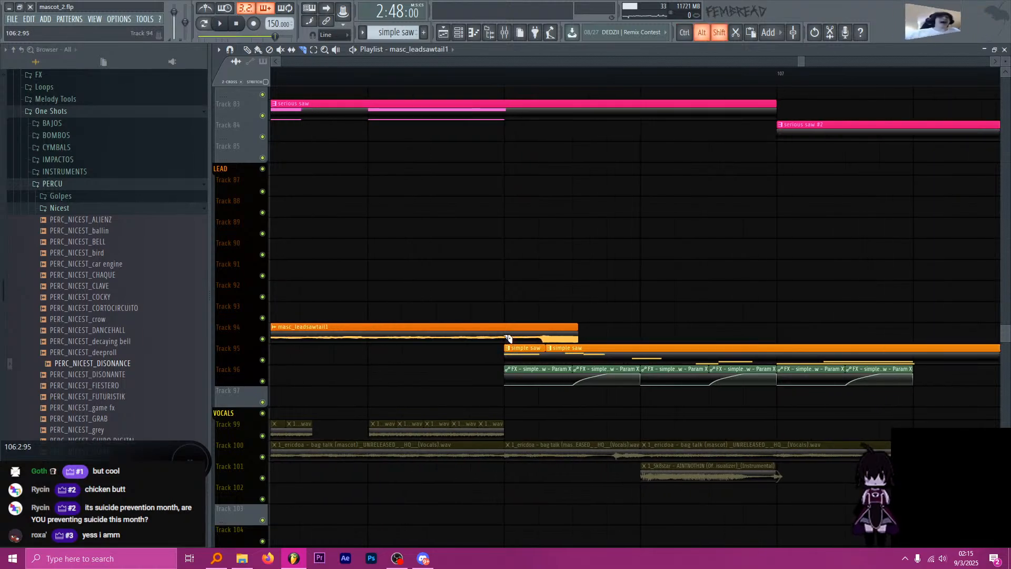
left_click(507, 337, "alt+shift")
scroll(490, 337, "down", 5)
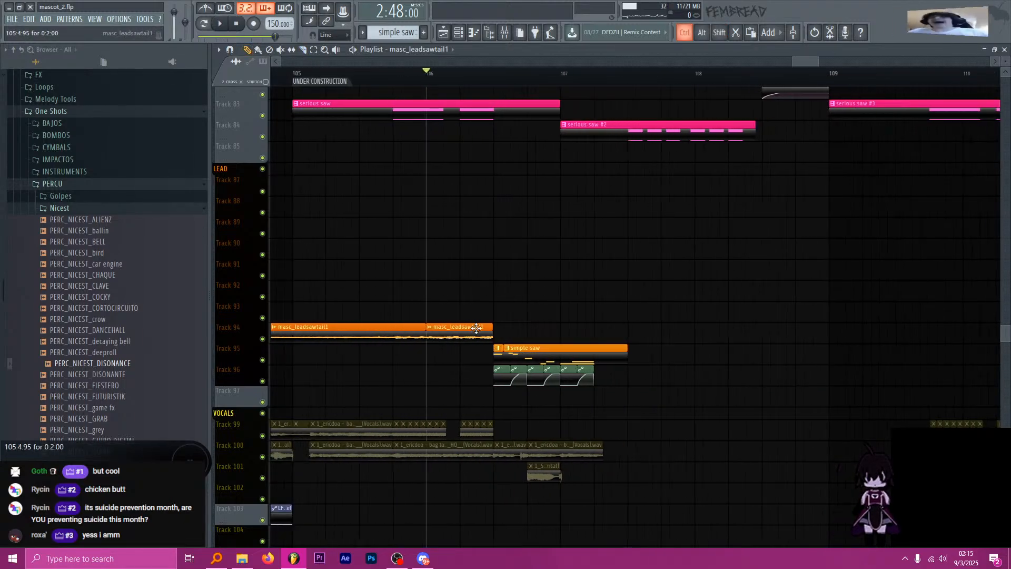
right_click(413, 335)
key("shift+Down")
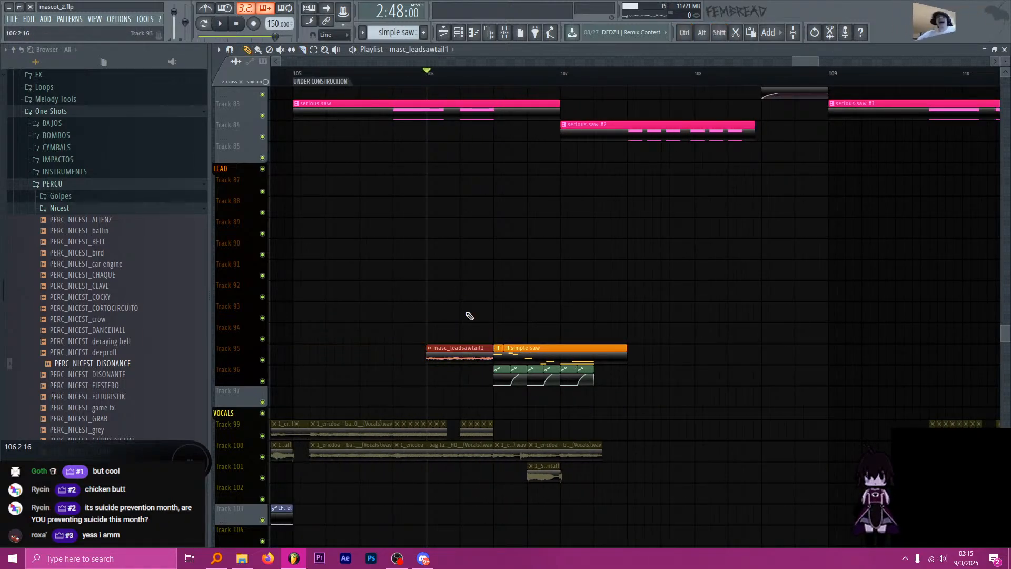
Create a channel volume automation clip for masc_leadsawtail1 spanning the clip's length and place it on Track 97.
scroll(468, 316, "up", 4)
left_click_drag(473, 377, 472, 364)
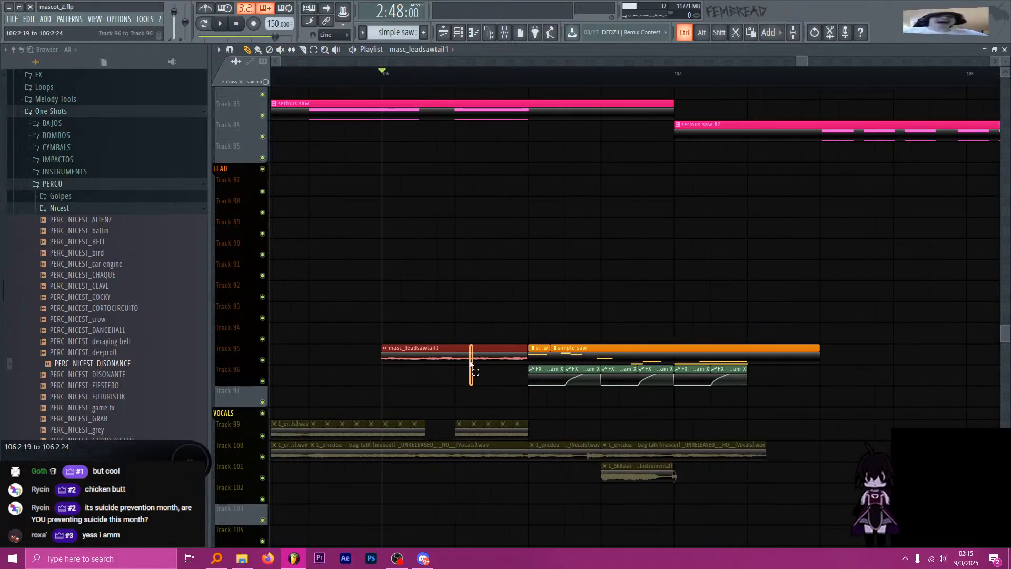
left_click(467, 350, "ctrl")
double_click(480, 349)
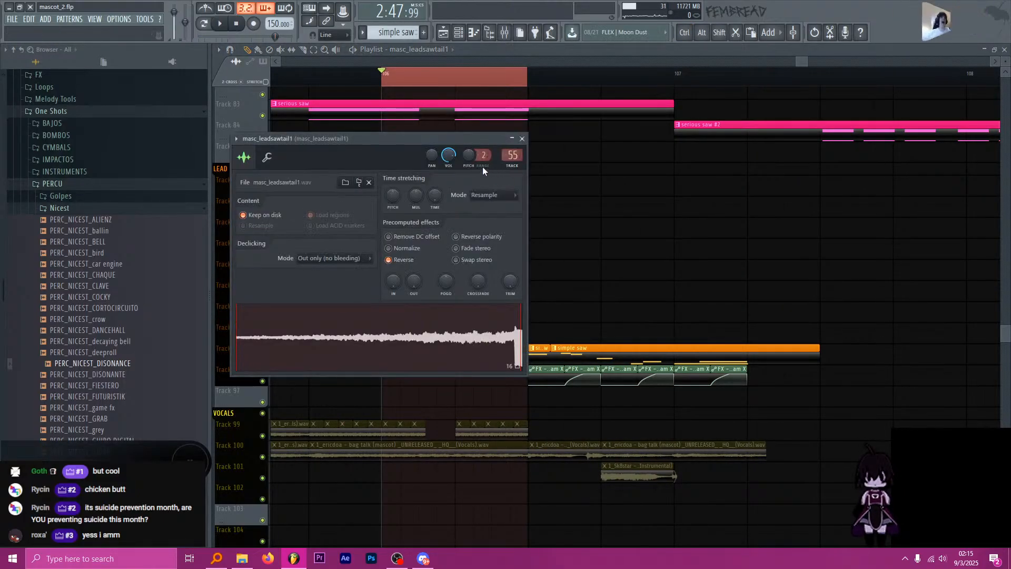
right_click(448, 155)
left_click(483, 225)
left_click_drag(486, 102, 487, 411)
scroll(522, 426, "down", 8)
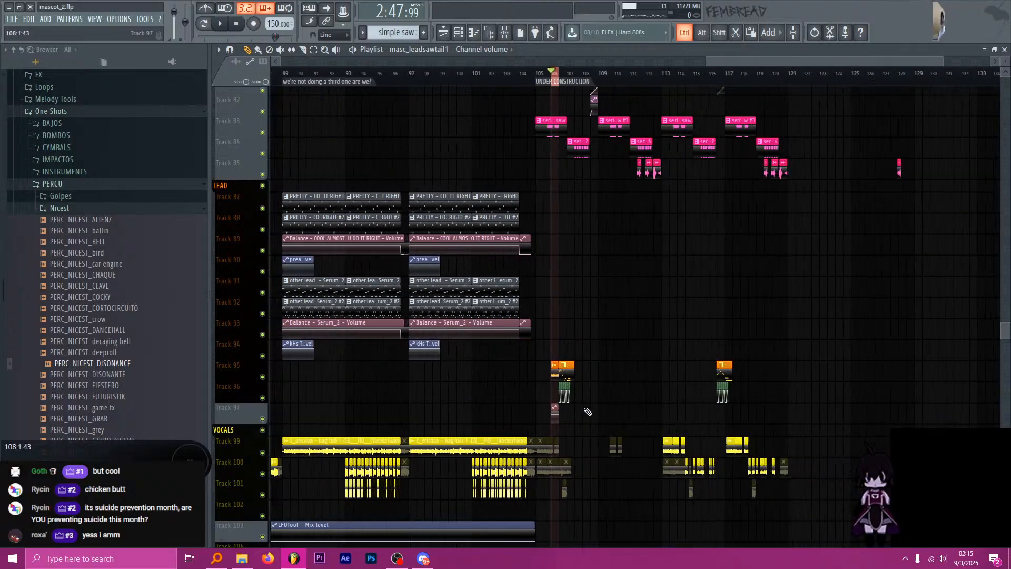
scroll(584, 412, "up", 5)
scroll(511, 410, "up", 4)
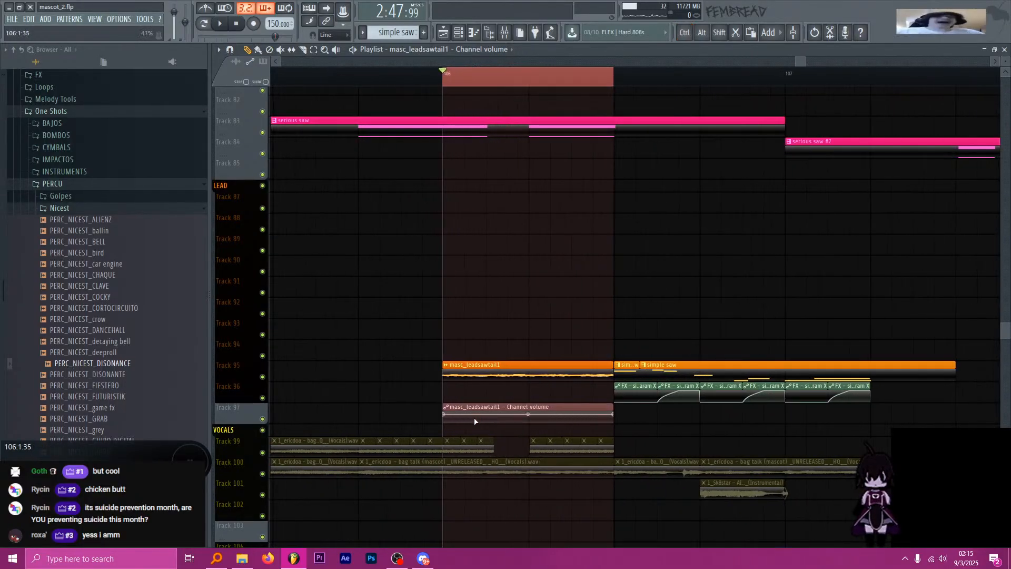
Lower the volume automation's start point to the minimum to form a rising ramp, clear the time selection and audition it.
left_click_drag(445, 415, 445, 431)
key("space")
key("space")
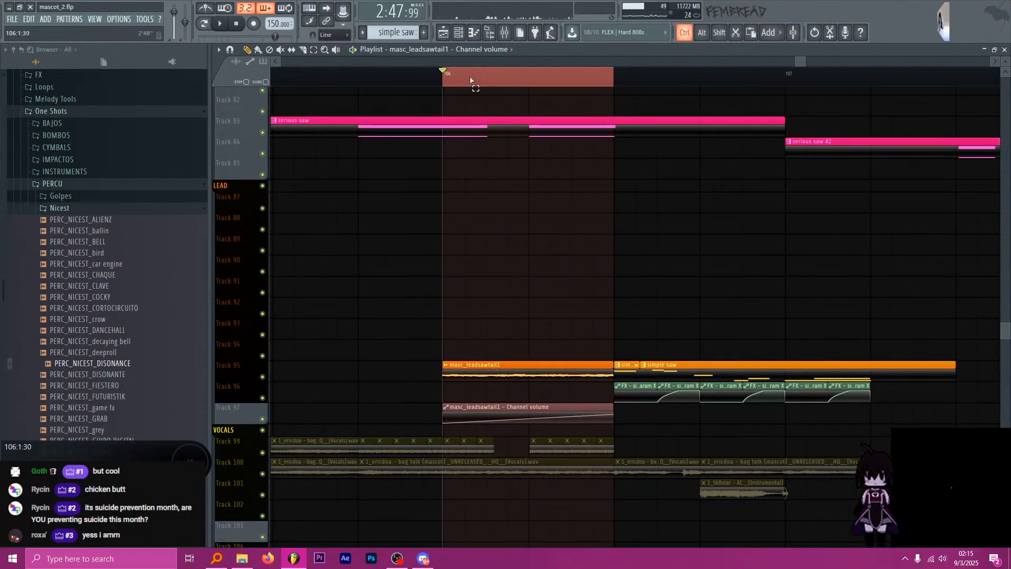
left_click(472, 82, "ctrl")
key("space")
key("space")
key("space")
Solo the masc_leadsawtail1 mixer track together with simple saw, raise the masc_leadsawtail1 fader and audition them.
left_click(505, 32)
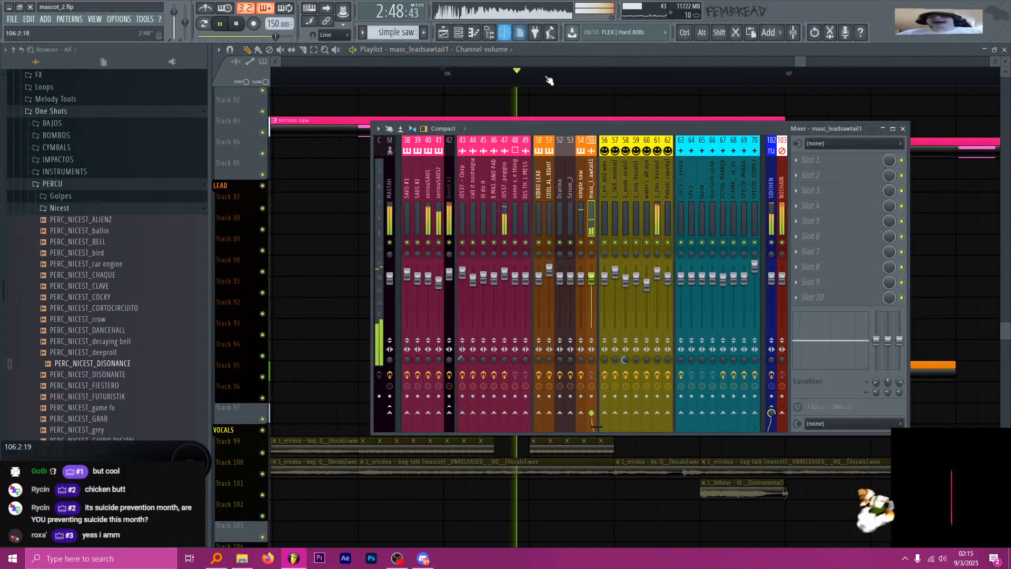
key("space")
right_click(591, 242)
key("space")
left_click_drag(593, 278, 593, 264)
key("space")
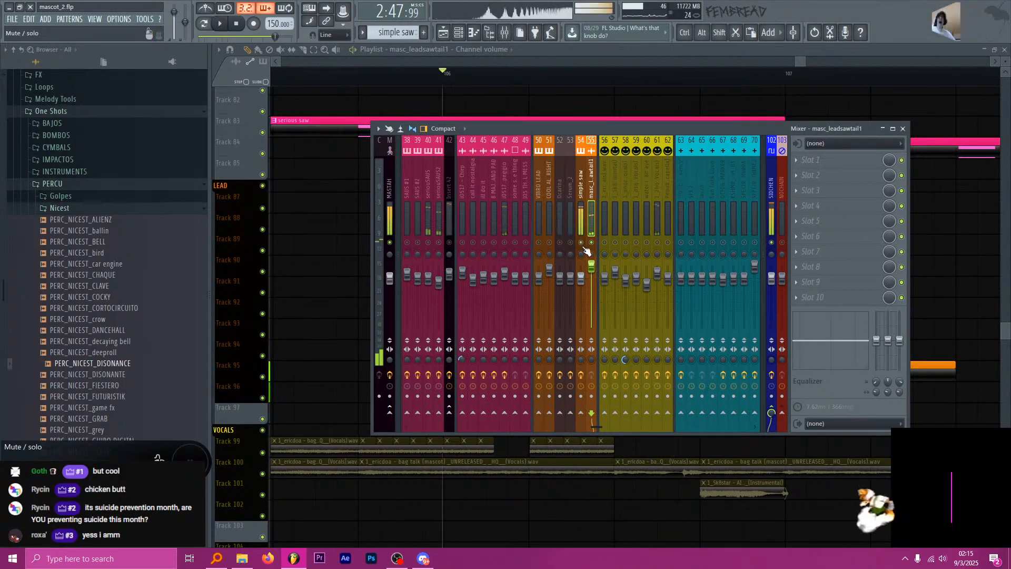
left_click(581, 242)
key("space")
key("space")
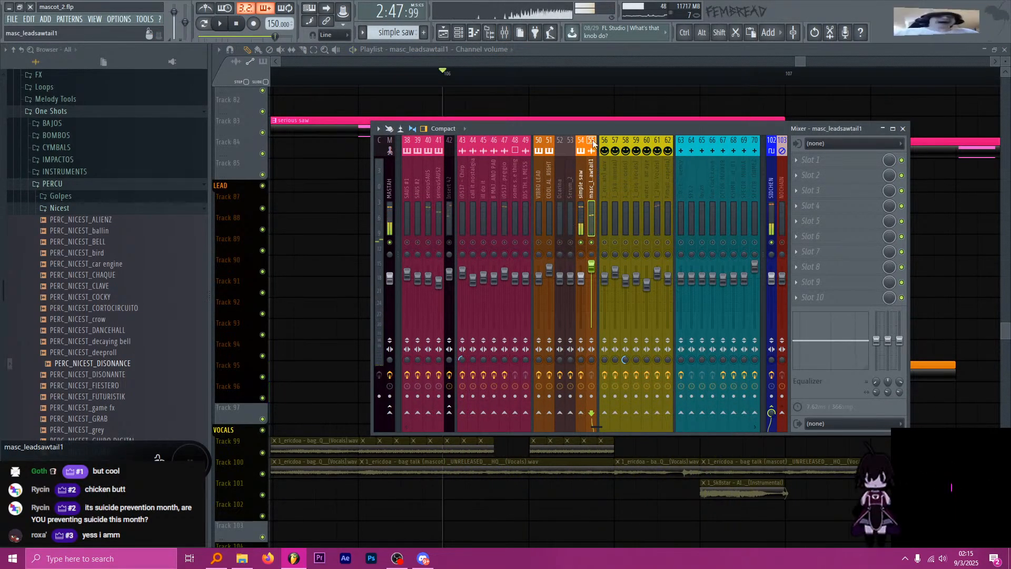
Insert an empty playlist track below the volume automation on Track 97, above the VOCALS group.
left_click(589, 52)
scroll(563, 205, "down", 1)
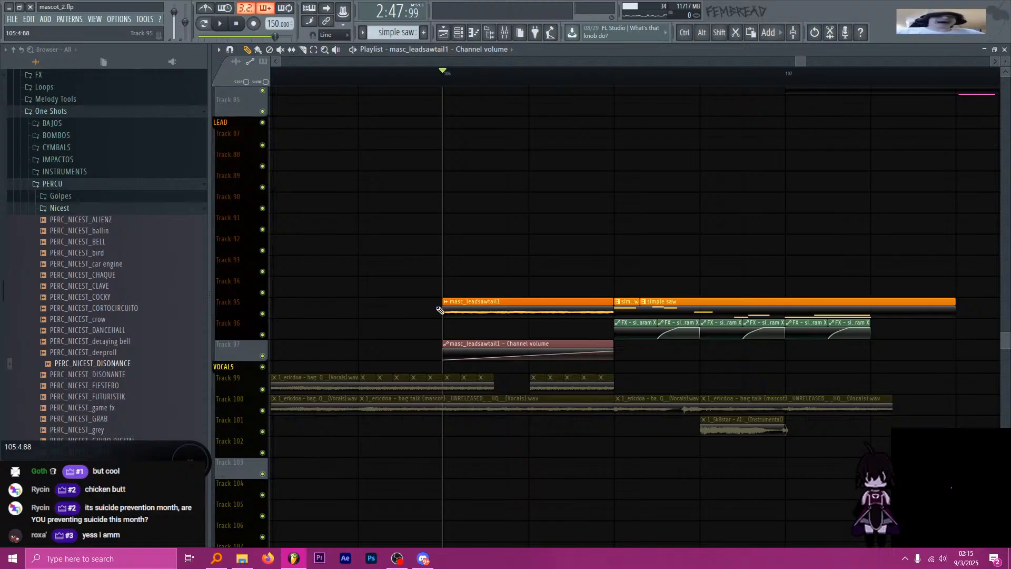
right_click(245, 348)
left_click(260, 498)
key("shift+Up")
Set the time stretching mode of masc_leadsawtail1 to Stretch.
double_click(505, 314)
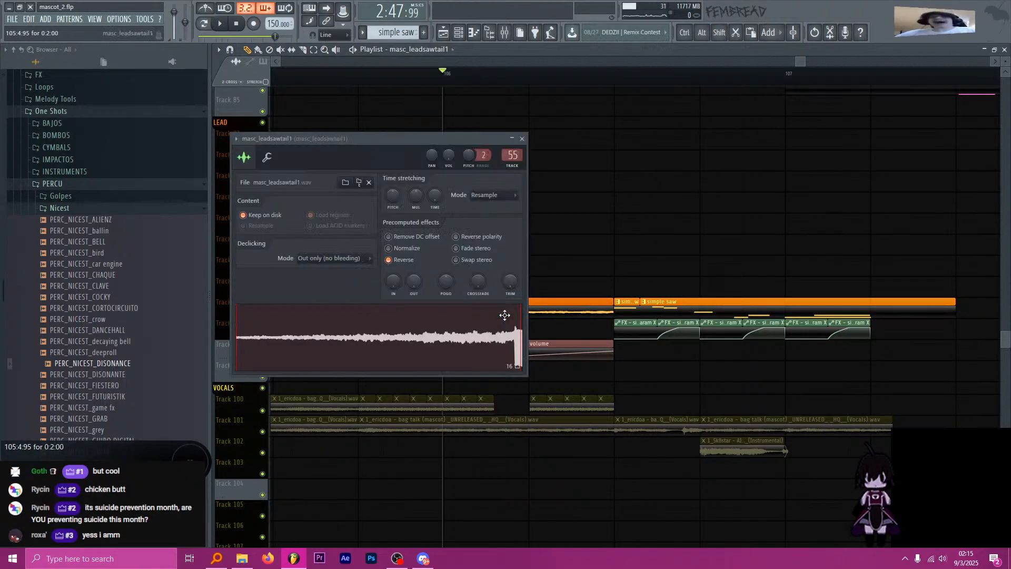
left_click(491, 196)
left_click(485, 225)
left_click_drag(484, 155, 483, 151)
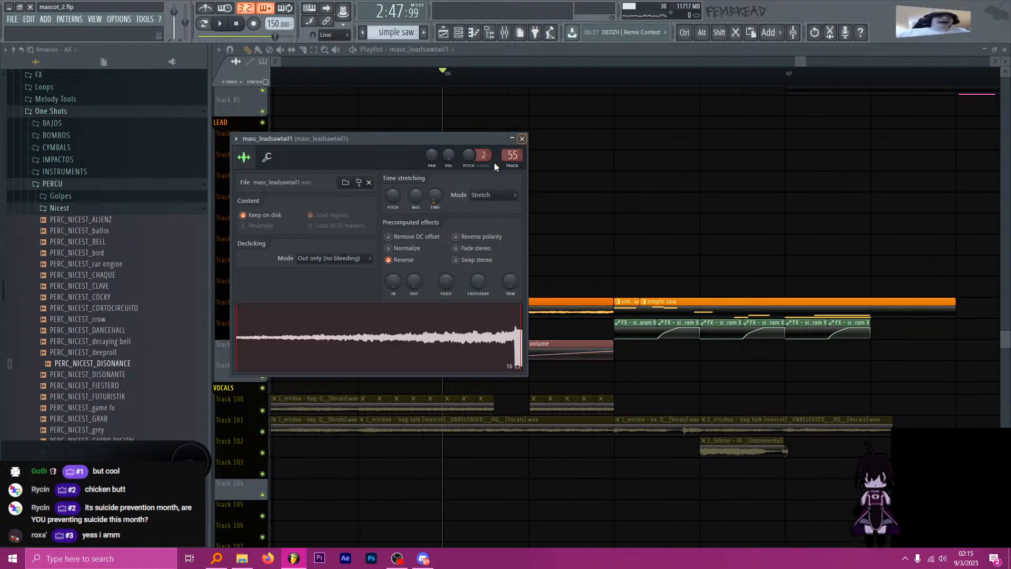
left_click(522, 139)
Create a channel pitch automation clip for masc_leadsawtail1 on Track 98, ramp it up from the minimum and audition it.
left_click(544, 308, "ctrl")
key("ctrl+Return")
double_click(544, 309)
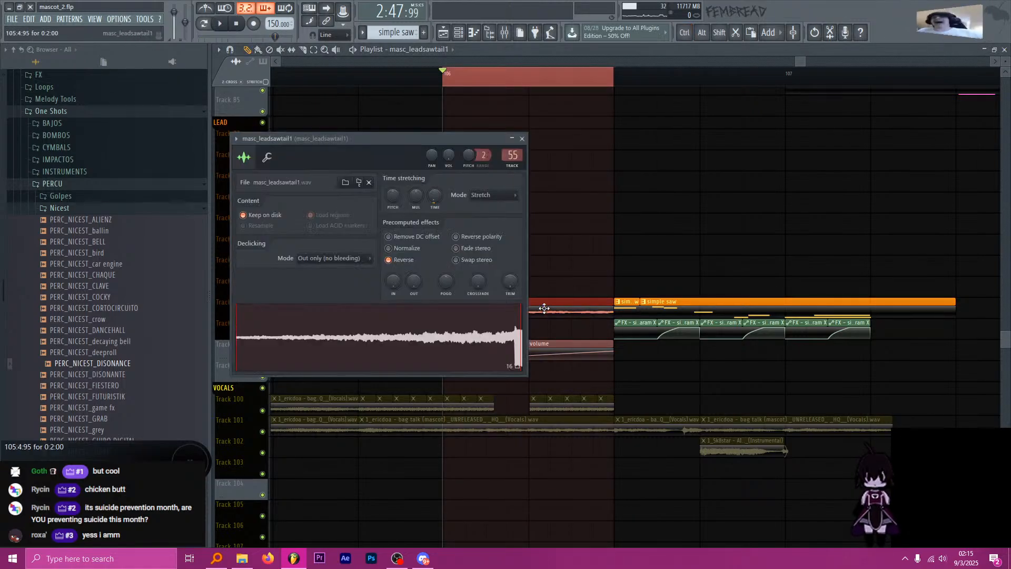
right_click(463, 160)
left_click(505, 228)
left_click_drag(522, 235, 522, 368)
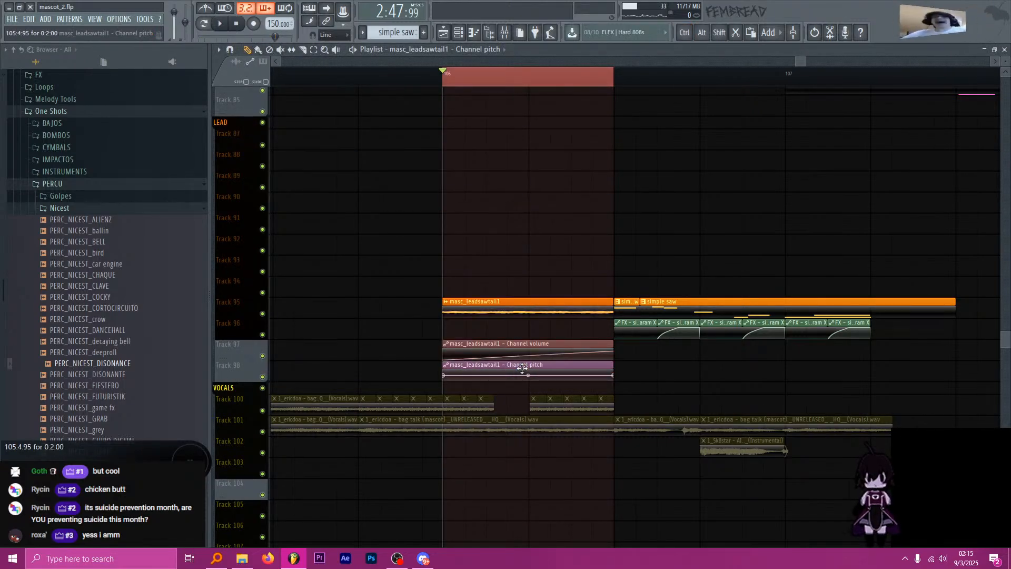
key("space")
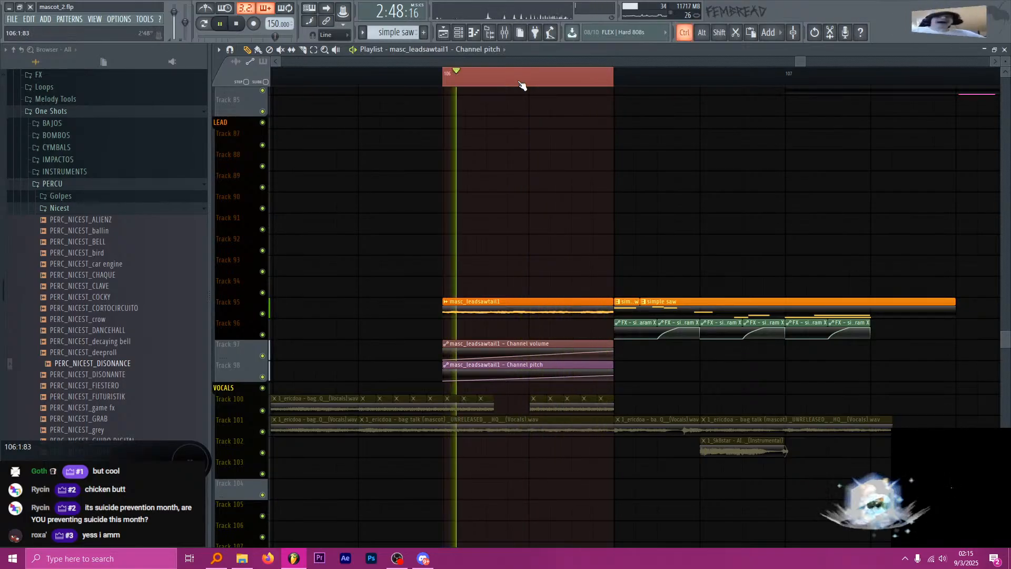
key("space")
Load Fruity WaveShaper into slot 1 of the masc_leadsawtail1 mixer track and audition it.
key("F9")
left_click(816, 160)
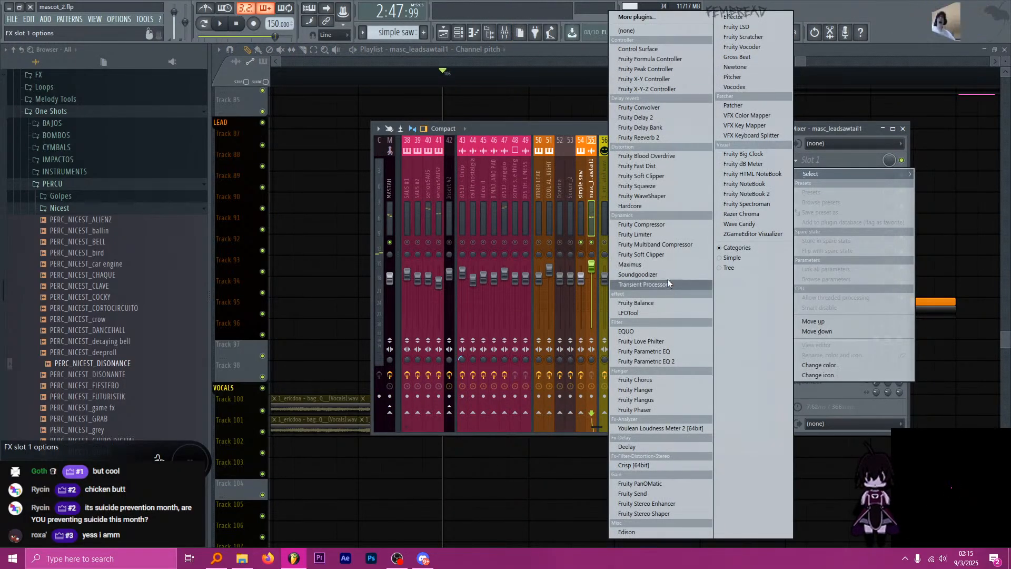
left_click(655, 196)
key("space")
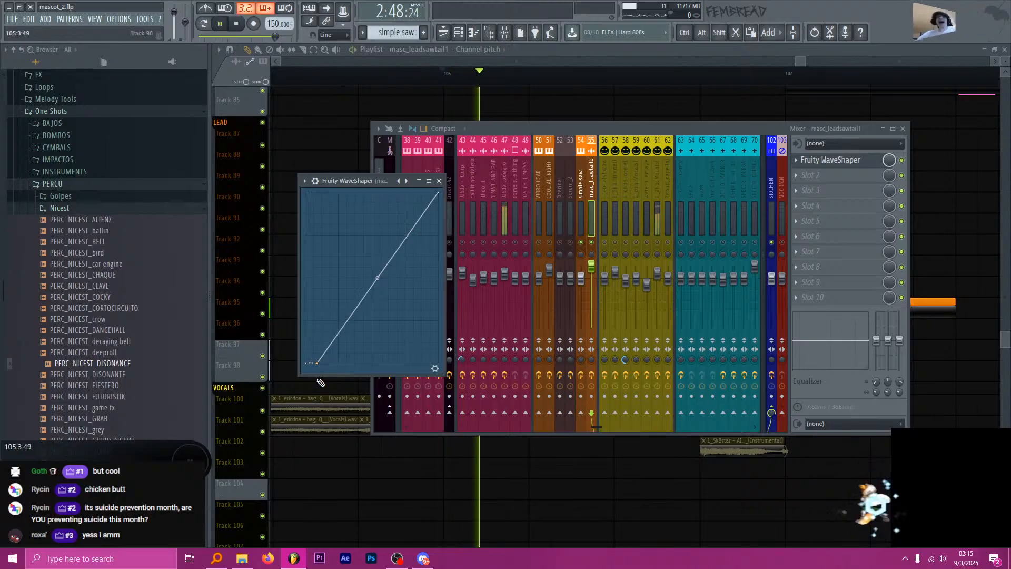
key("space")
key("space")
Shift the WaveShaper curve's lower point closer to the origin, bend the curve upward, and end the mixer solo.
left_click_drag(317, 364, 309, 364)
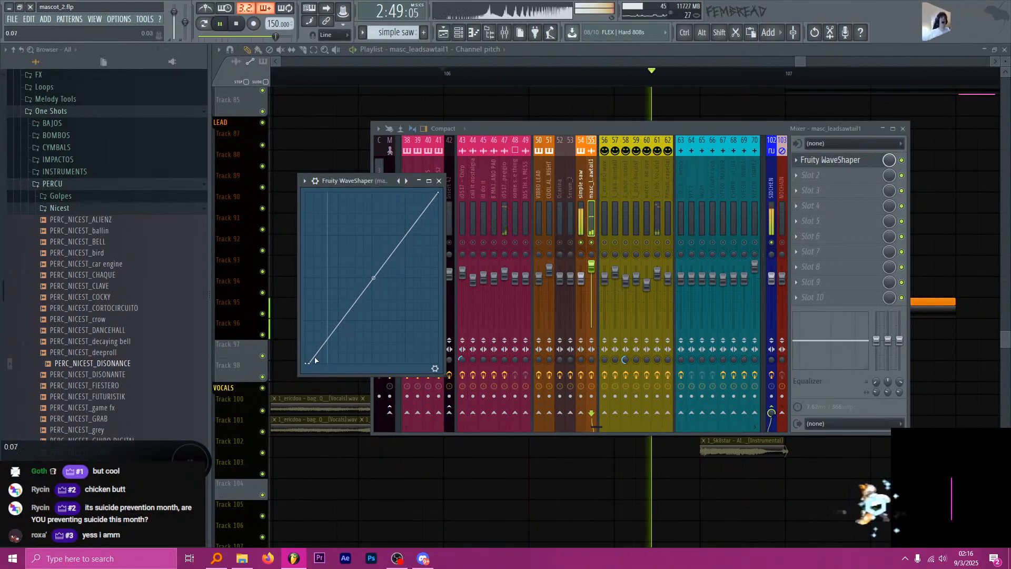
left_click_drag(373, 278, 374, 244)
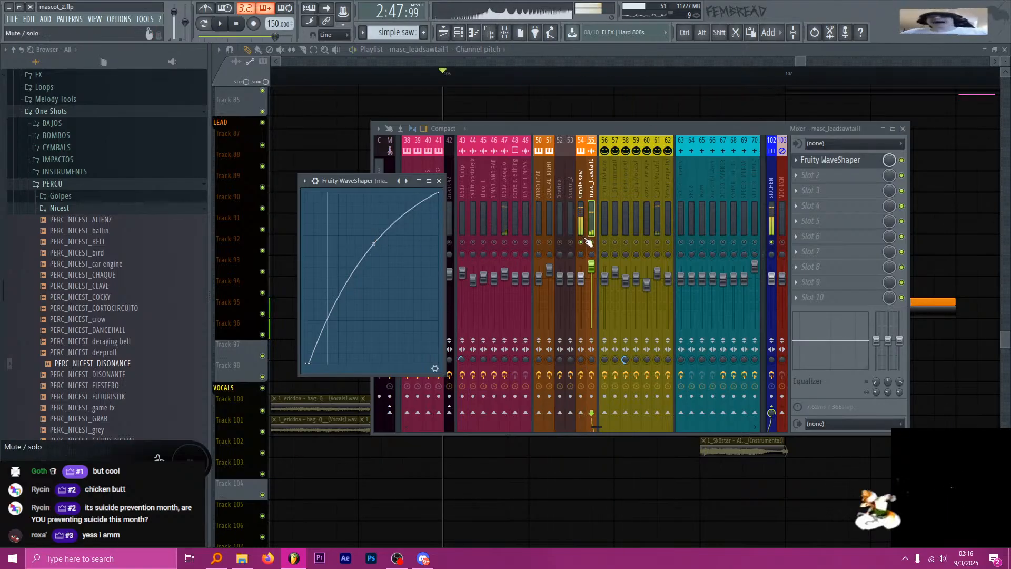
left_click(589, 209)
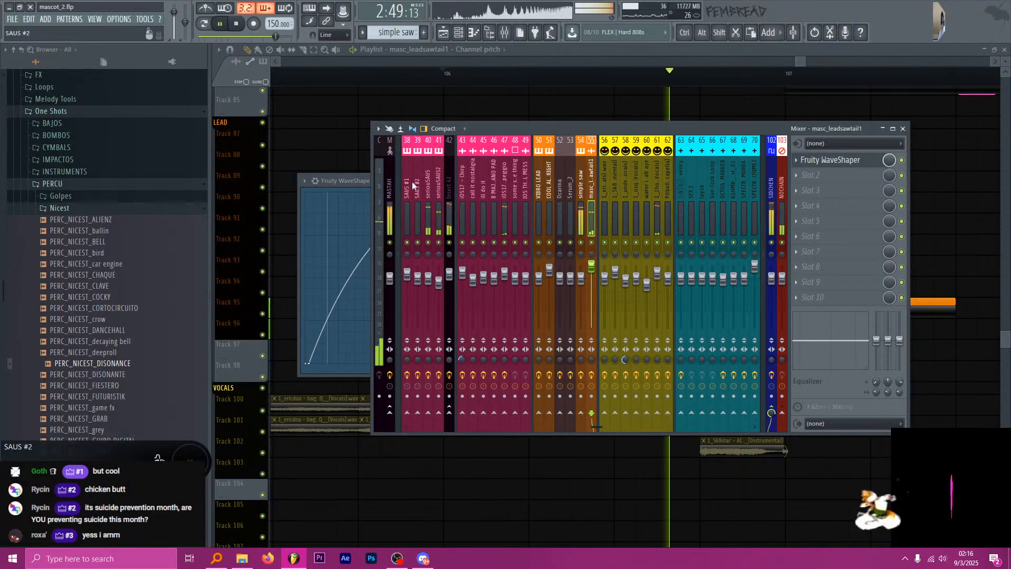
Load Fruity Fast Dist into slot 2 and Fruity Parametric EQ 2 into slot 3 of the masc_leadsawtail1 mixer track.
key("space")
left_click(848, 166)
left_click(843, 174)
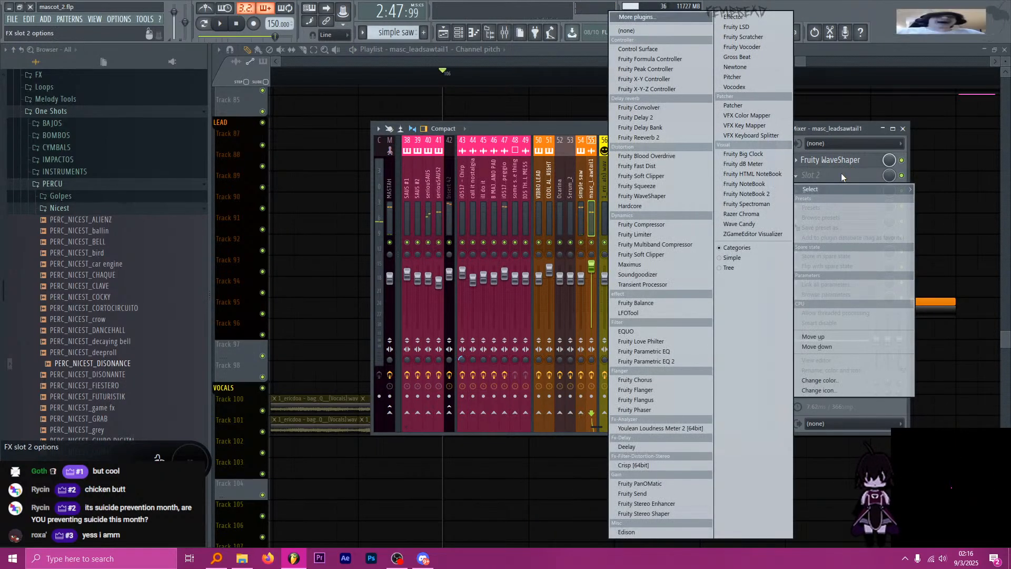
left_click(656, 165)
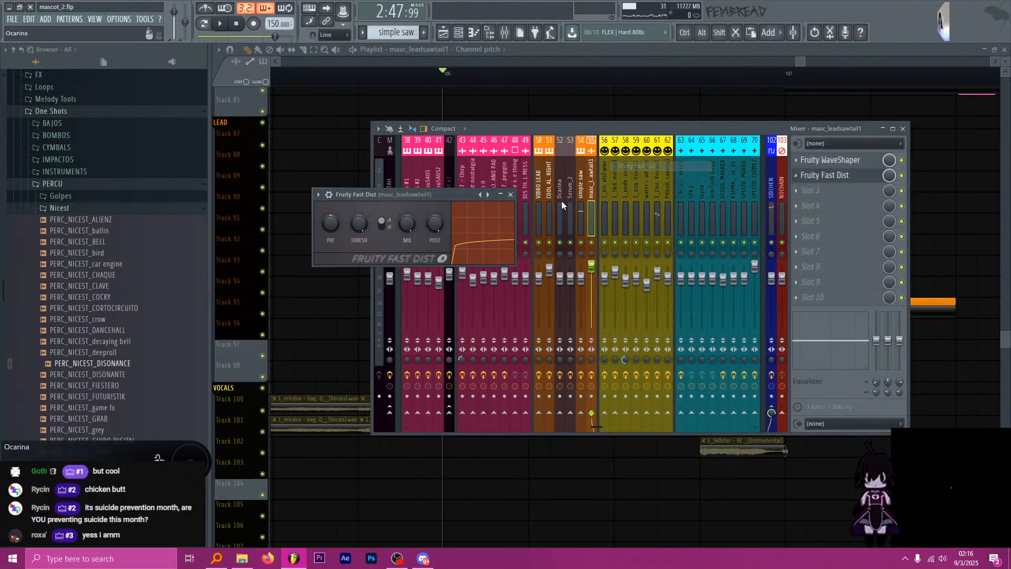
left_click(877, 189)
left_click(681, 269)
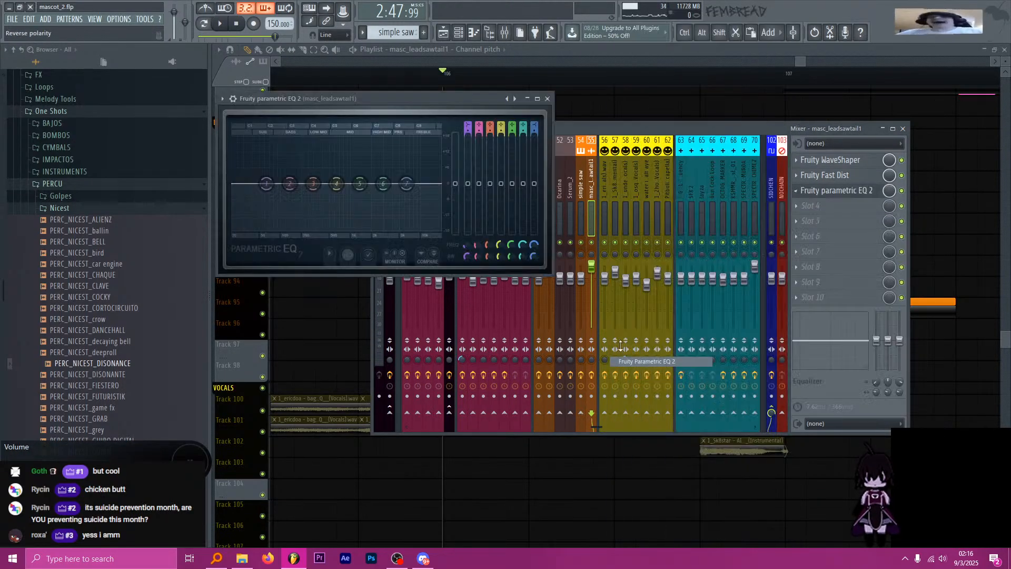
Cut the low frequencies of masc_leadsawtail1 with band 1 of Parametric EQ 2 and audition the riser in the arrangement.
right_click(515, 98)
left_click(555, 117)
key("space")
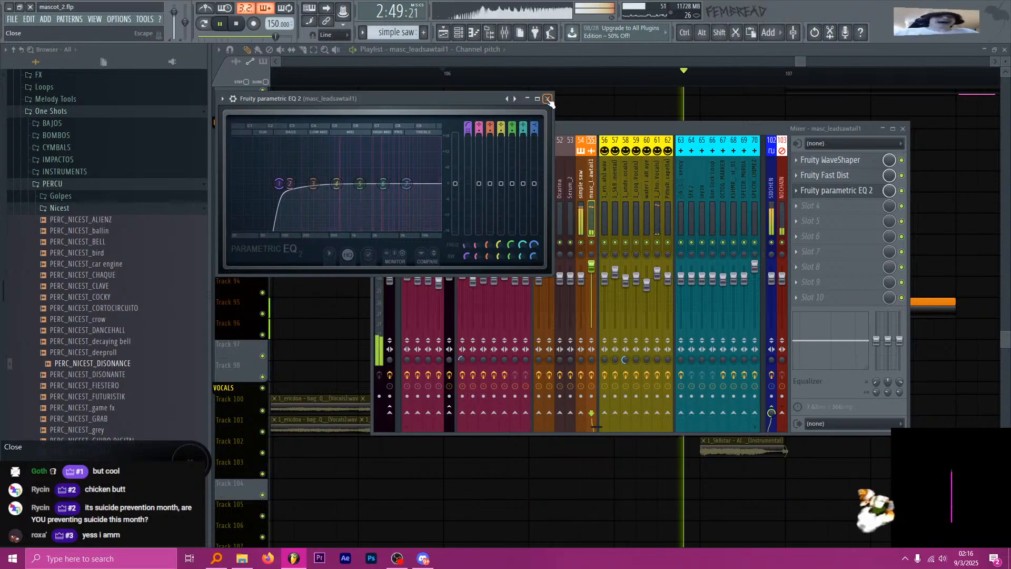
key("Escape")
key("Escape")
scroll(478, 144, "down", 3)
scroll(500, 206, "down", 2)
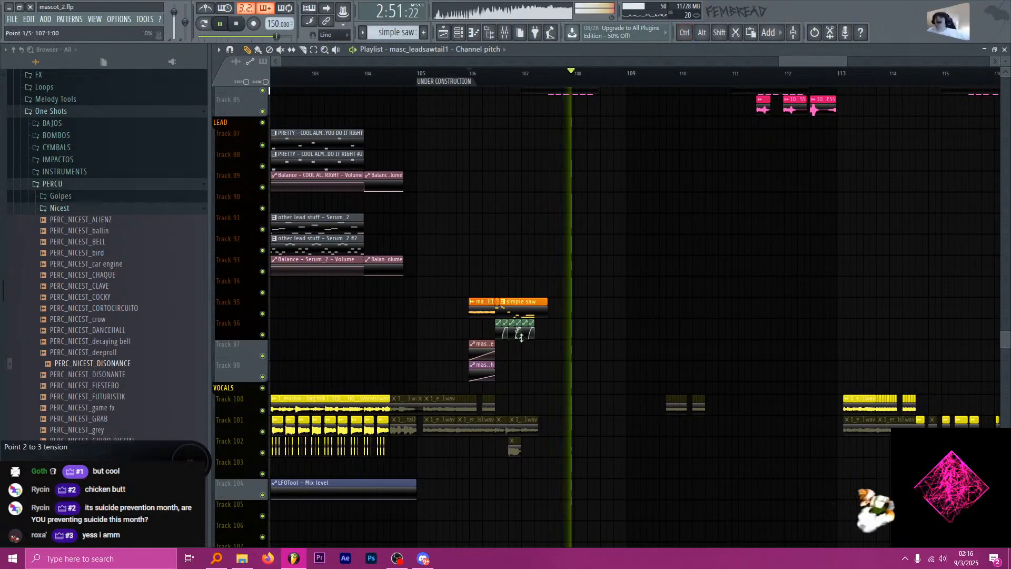
scroll(496, 242, "up", 2)
key("space")
scroll(506, 232, "down", 2)
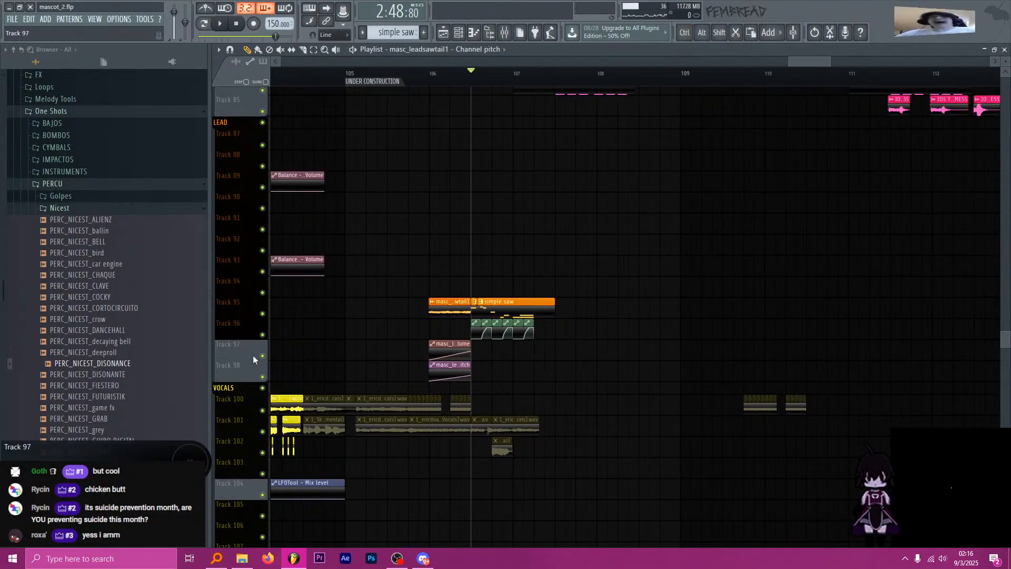
Insert one empty playlist track between Track 98 and the VOCALS group.
right_click(236, 368)
left_click(263, 421)
scroll(474, 211, "up", 2)
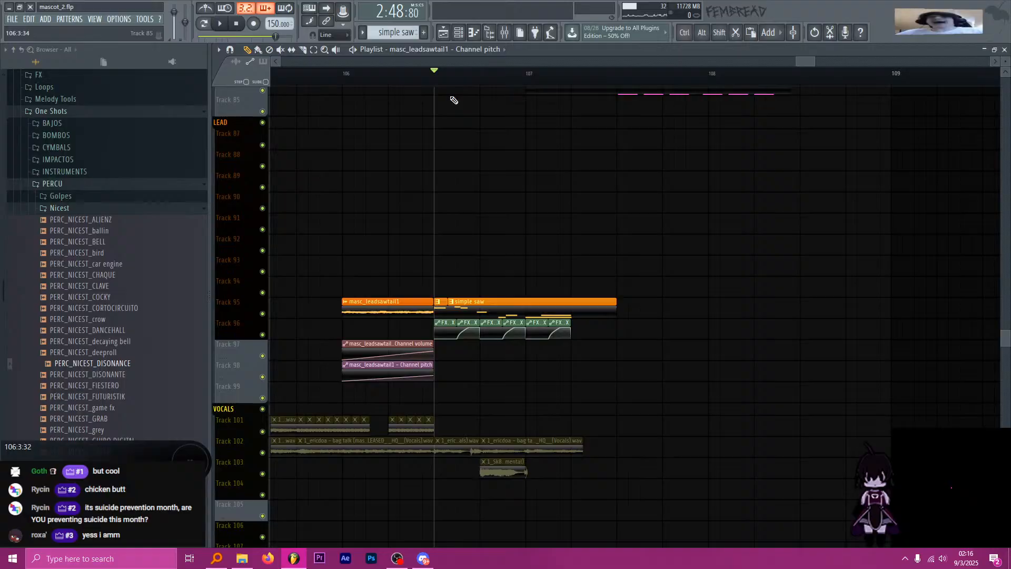
Find the Deelay effect and load it into slot 3 of the simple saw mixer track.
left_click(514, 35)
left_click(836, 192)
left_click(643, 17)
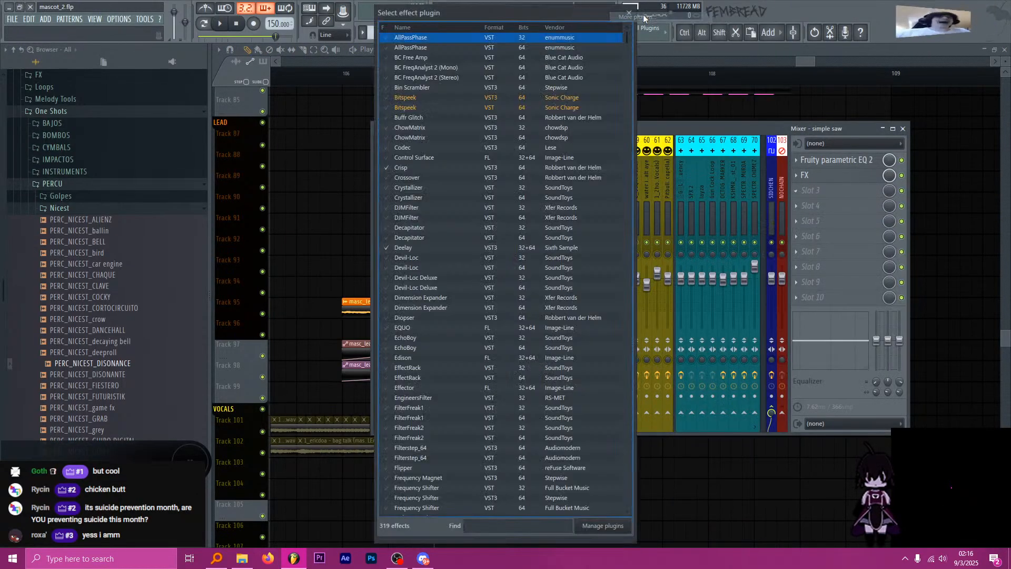
type("dee")
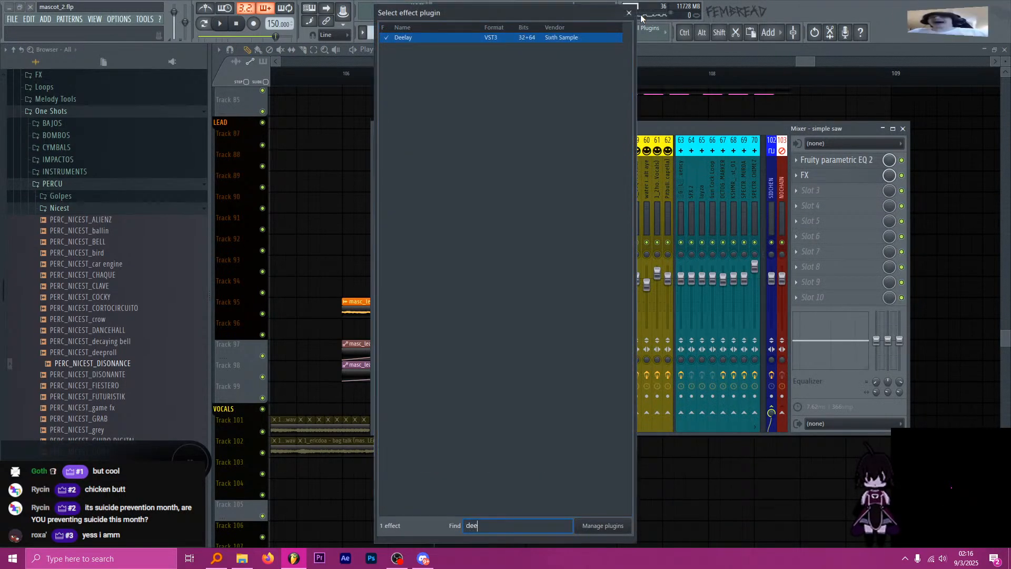
double_click(469, 37)
left_click(506, 33)
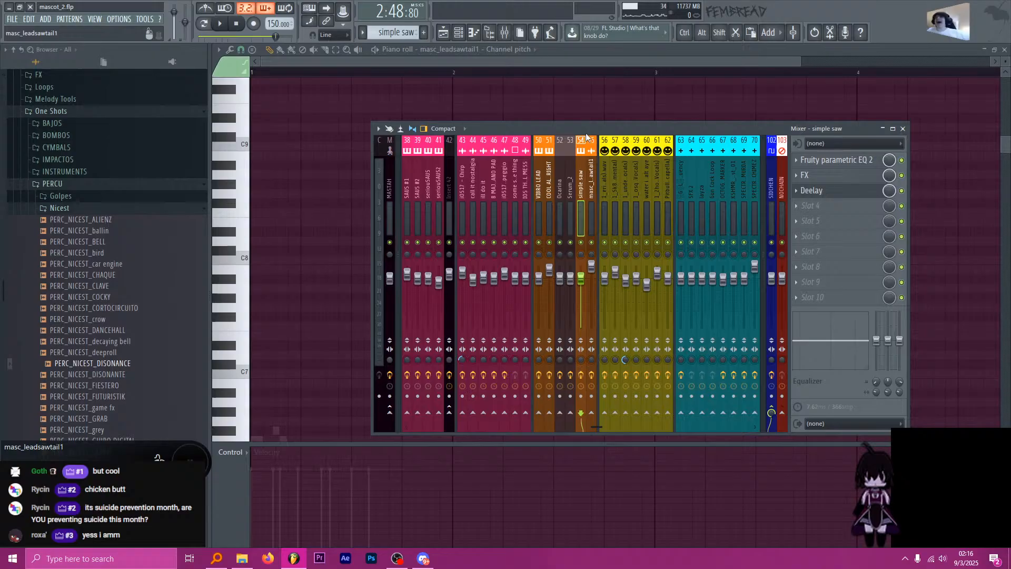
Insert three more empty playlist tracks at Track 99, above the VOCALS group.
left_click(441, 33)
right_click(238, 387)
key("i")
right_click(237, 387)
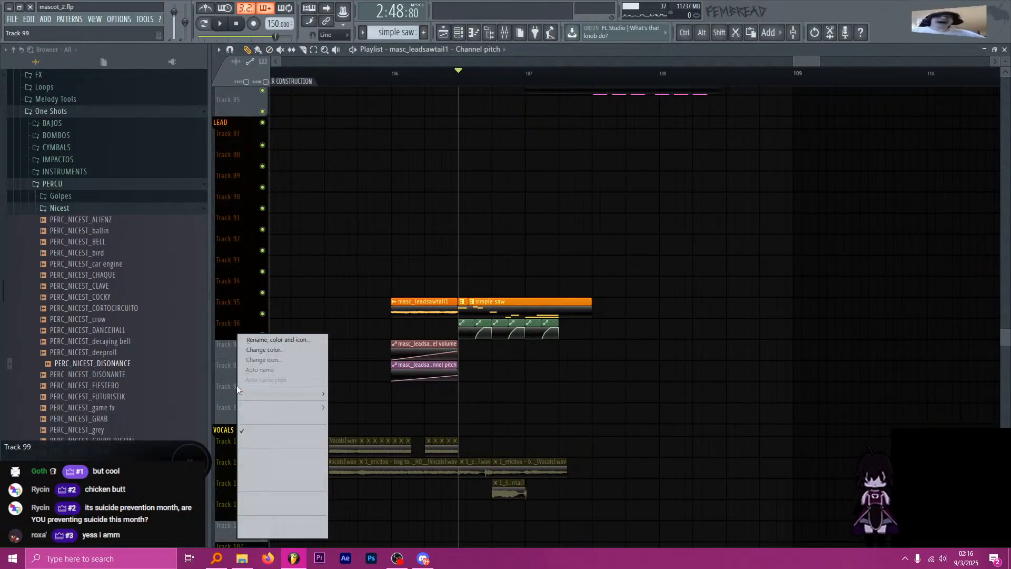
key("i")
right_click(237, 387)
key("i")
scroll(526, 351, "up", 3)
scroll(589, 82, "down", 1)
Select the time range of the simple saw clips and create automation clips for Deelay's Mix level, Wet and Dry.
left_click_drag(628, 70, 445, 81)
left_click(504, 32)
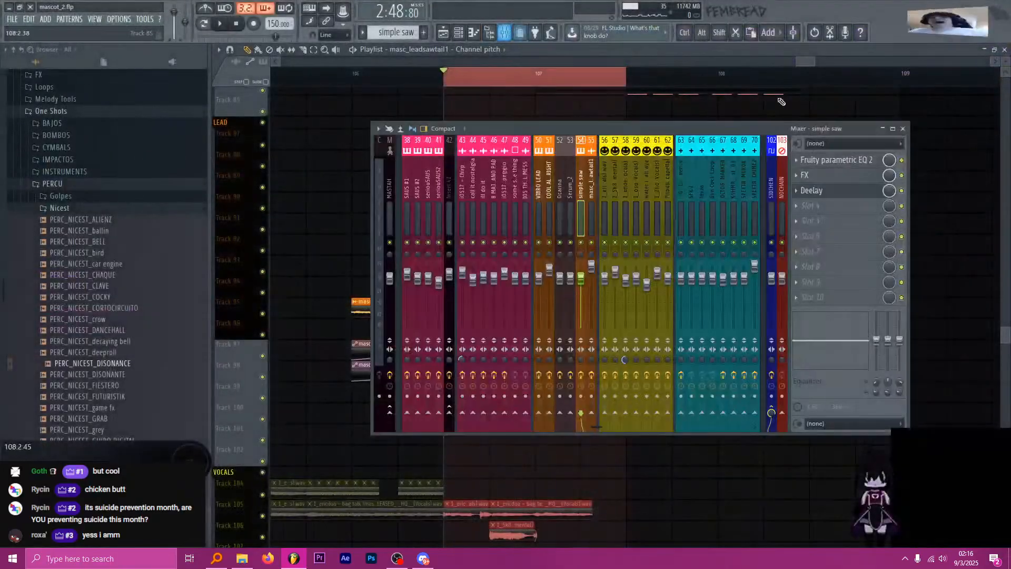
left_click(822, 190)
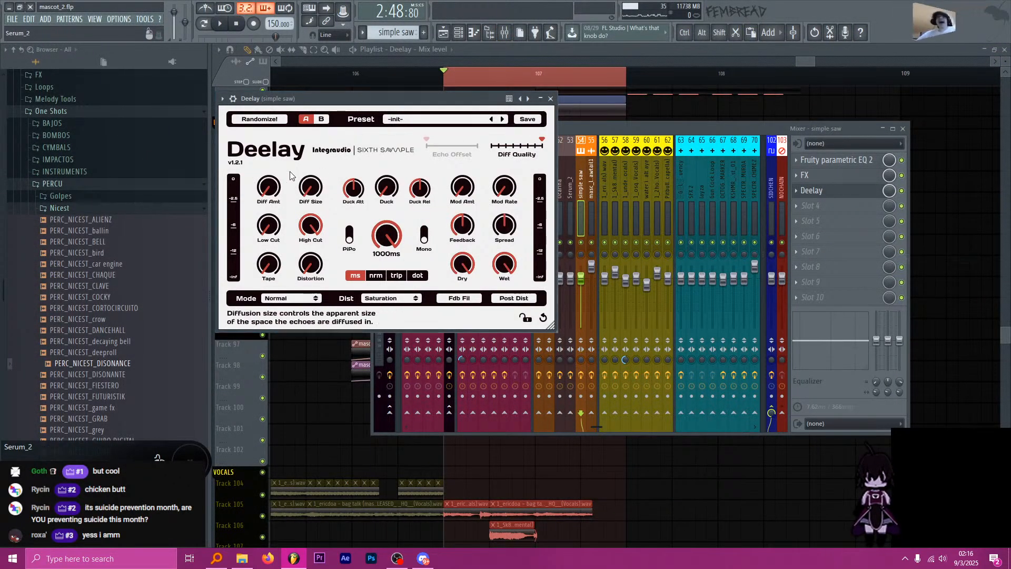
key("ctrl+s")
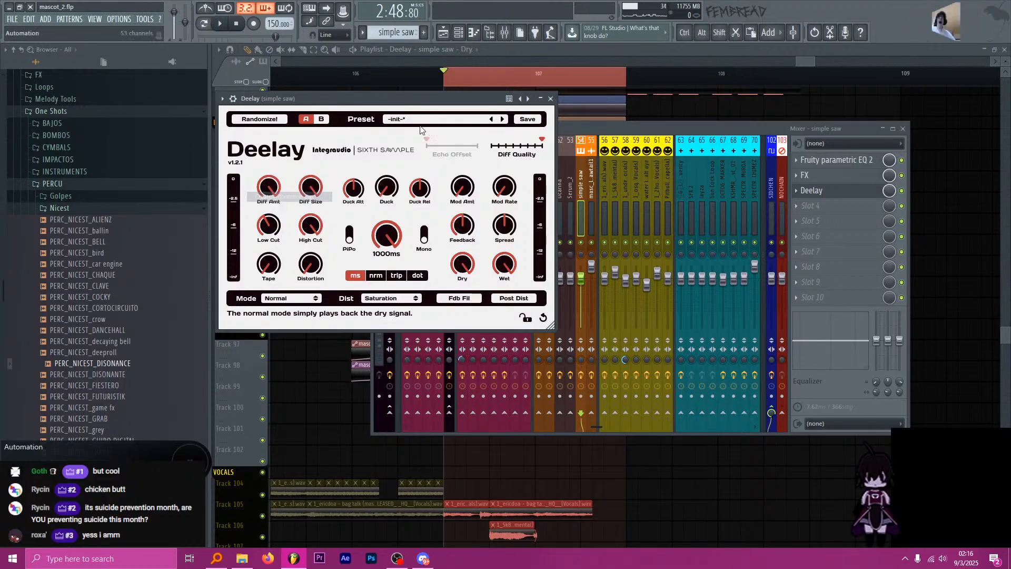
Move the Deelay Mix level, Wet and Dry automation clips down to Tracks 99, 100 and 101 and deselect them.
left_click(548, 72)
left_click_drag(641, 190, 563, 106)
key("shift+Down")
key("shift+Down")
key("shift+Down")
key("shift+Down")
key("shift+Down")
key("shift+Down")
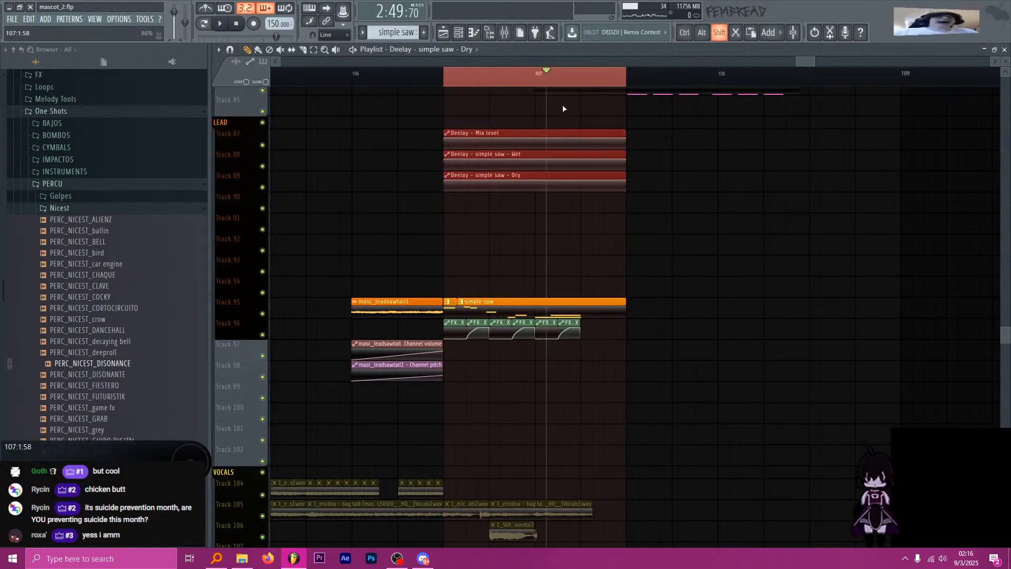
key("shift+Down")
key("shift+Down")
key("shift+Down")
key("shift+Down")
key("shift+Down")
key("shift+Down")
key("shift+Down")
key("shift+Down")
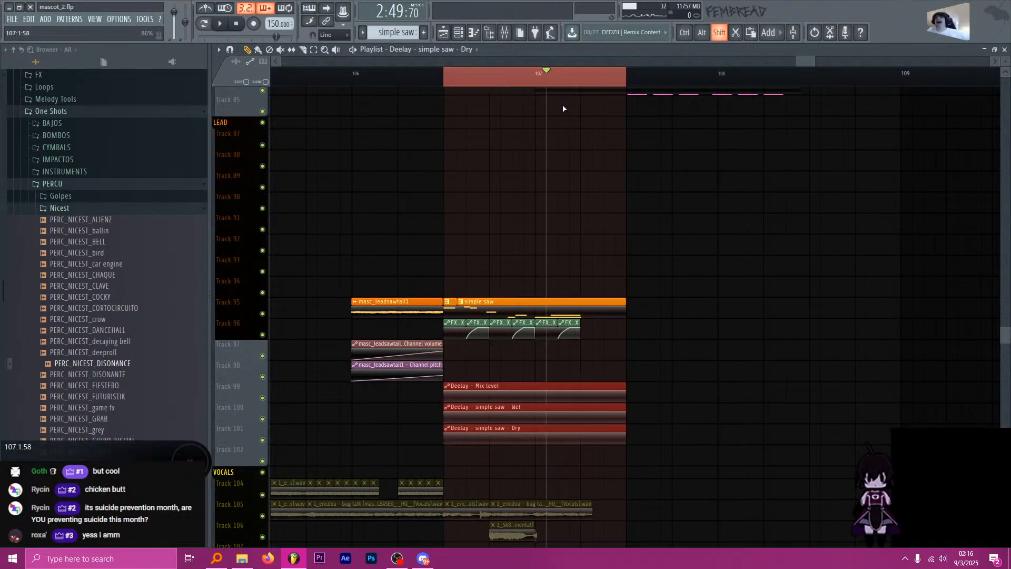
left_click(688, 262, "ctrl")
Ramp the Deelay Wet automation up from its minimum to a peak at 107:2, audition it, and clear the time selection.
scroll(485, 358, "up", 5)
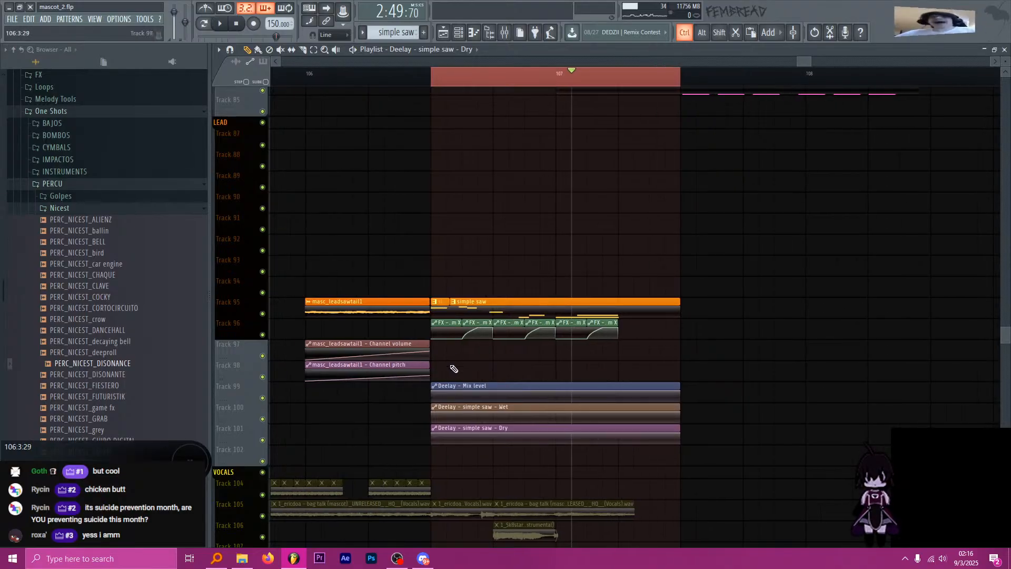
scroll(439, 405, "down", 3)
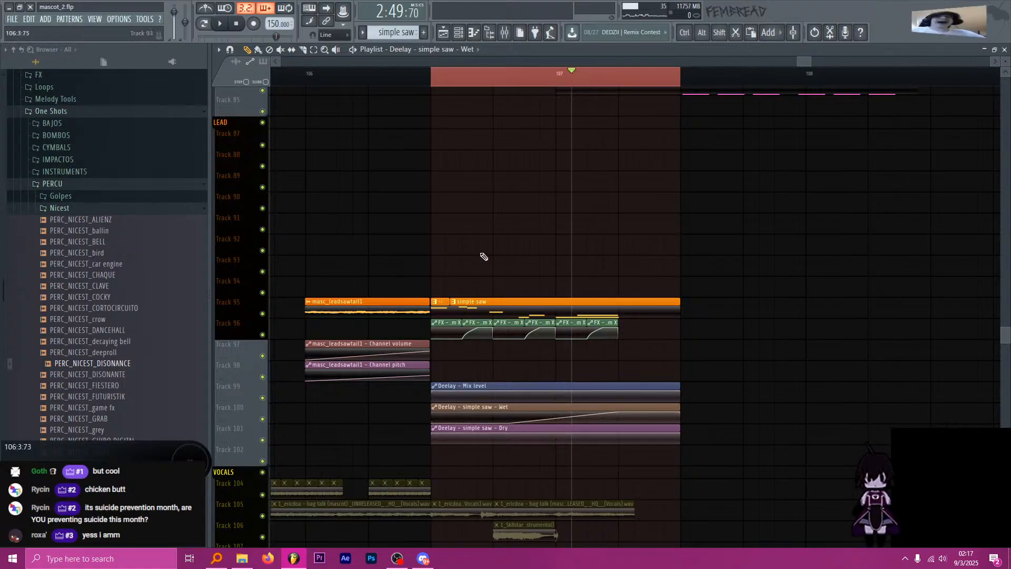
key("space")
key("ctrl+d")
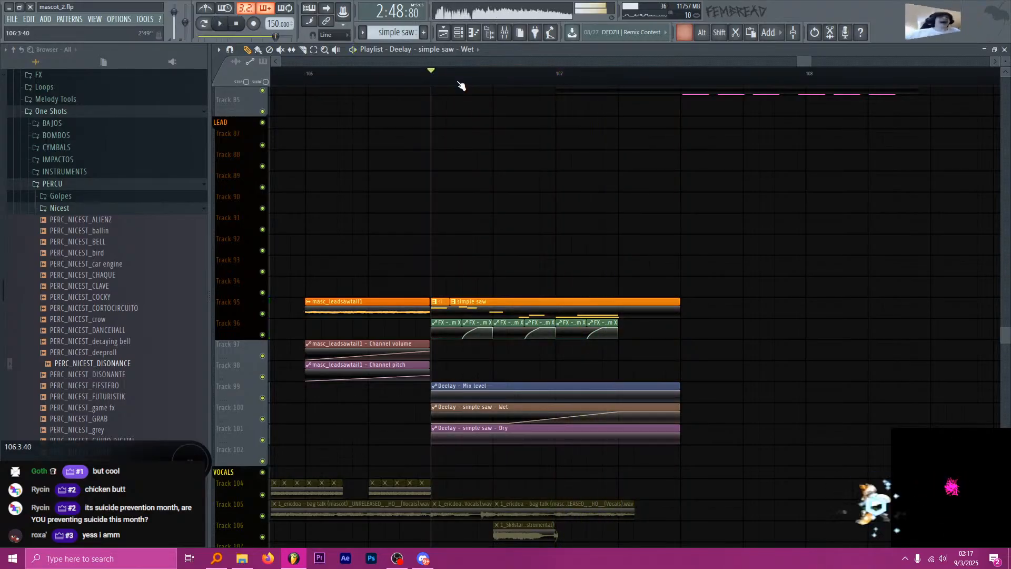
Drop the Deelay Mix level automation on Track 99 to its minimum at 107:2 and start playback.
scroll(617, 352, "up", 2)
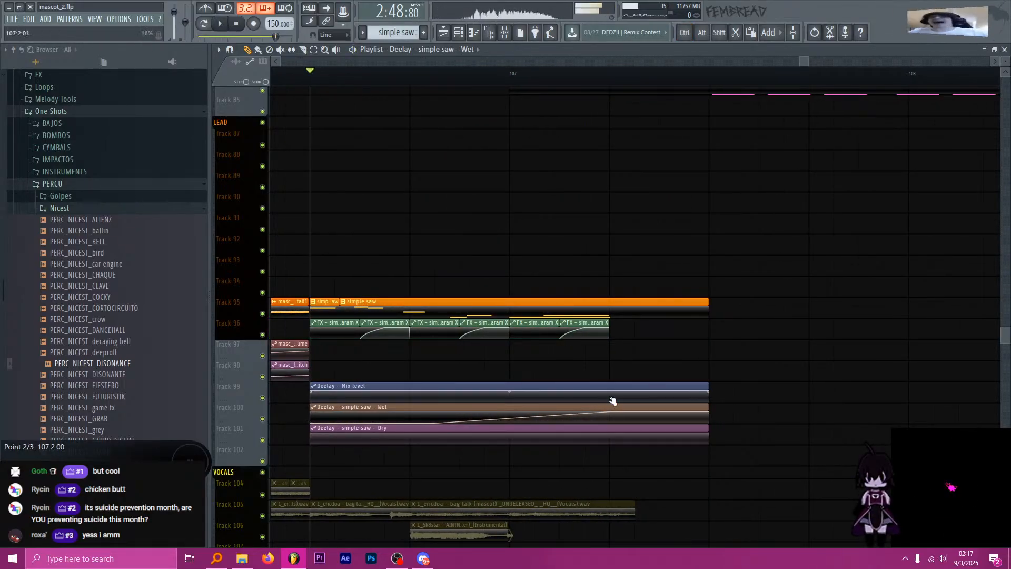
right_click(610, 401)
right_click(610, 402)
left_click(635, 401)
key("space")
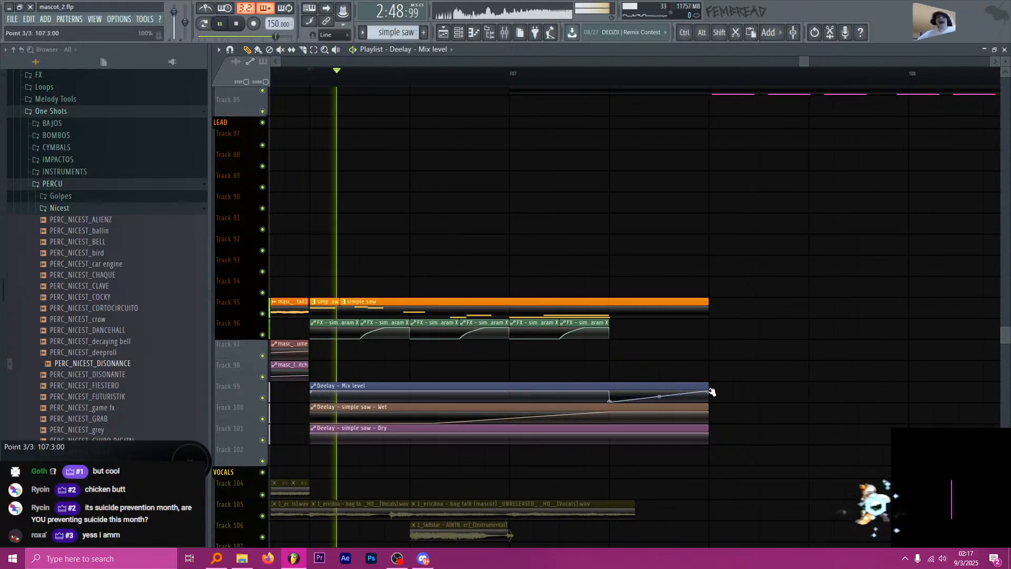
Listen to the delayed simple saw, check its mixer track, and stop playback after returning to the UNDER CONSTRUCTION marker.
key("F9")
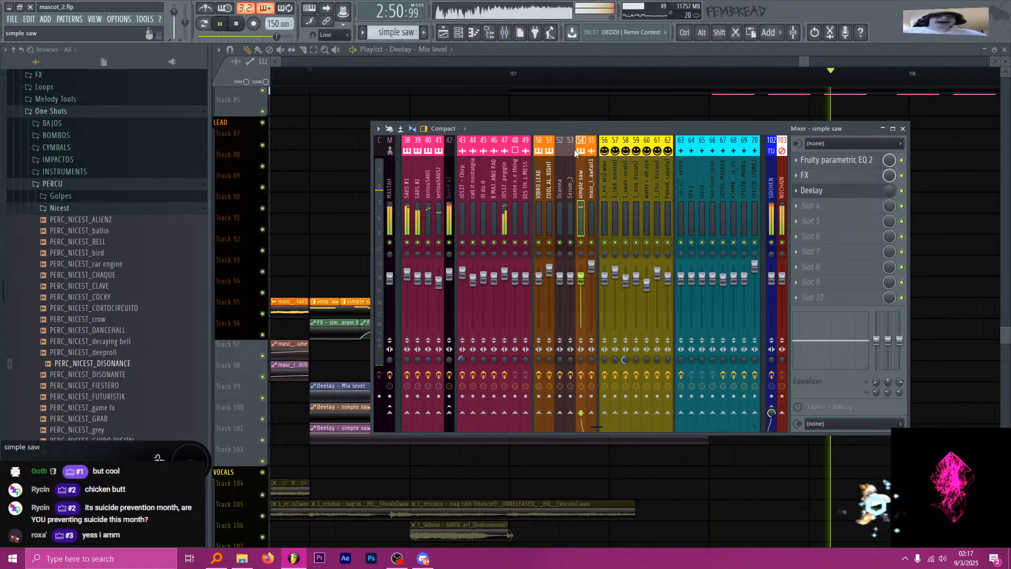
key("F9")
scroll(570, 232, "down", 3)
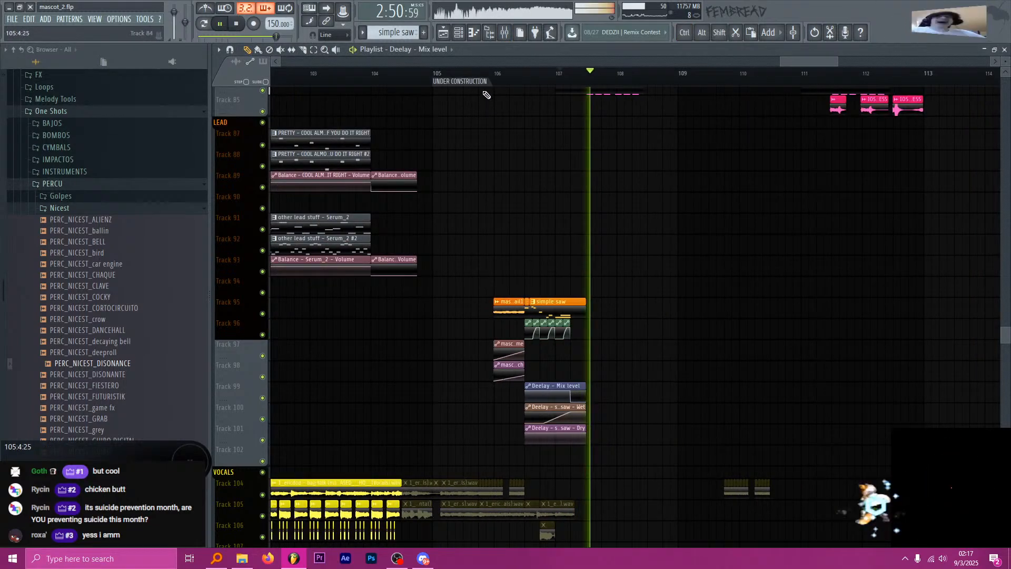
left_click(435, 79)
scroll(534, 231, "up", 3)
left_click(244, 23)
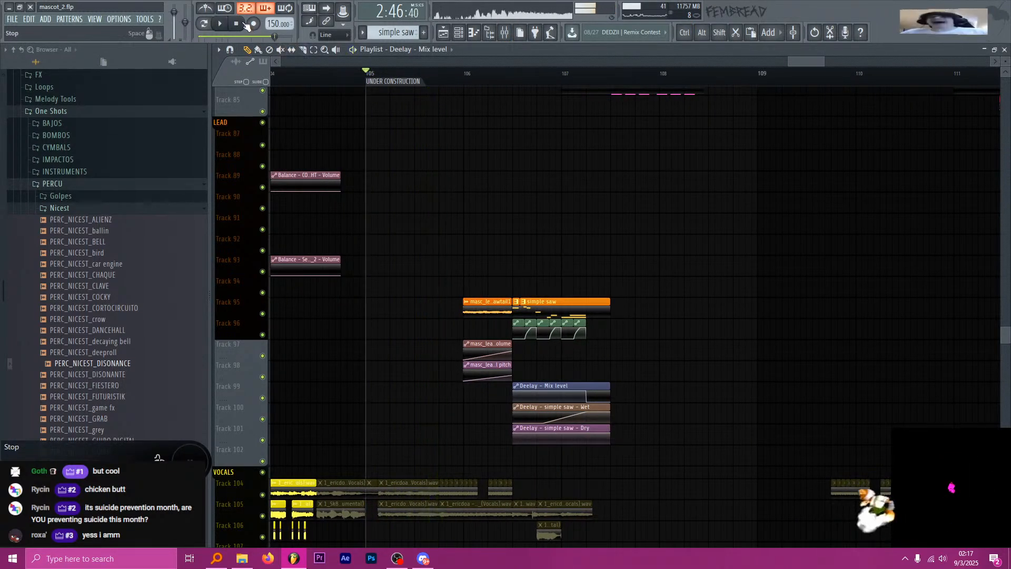
left_click(243, 23)
Slice off the end of the Deelay Mix level clip, place a copy at the song start on Track 99, and save.
scroll(605, 399, "up", 5)
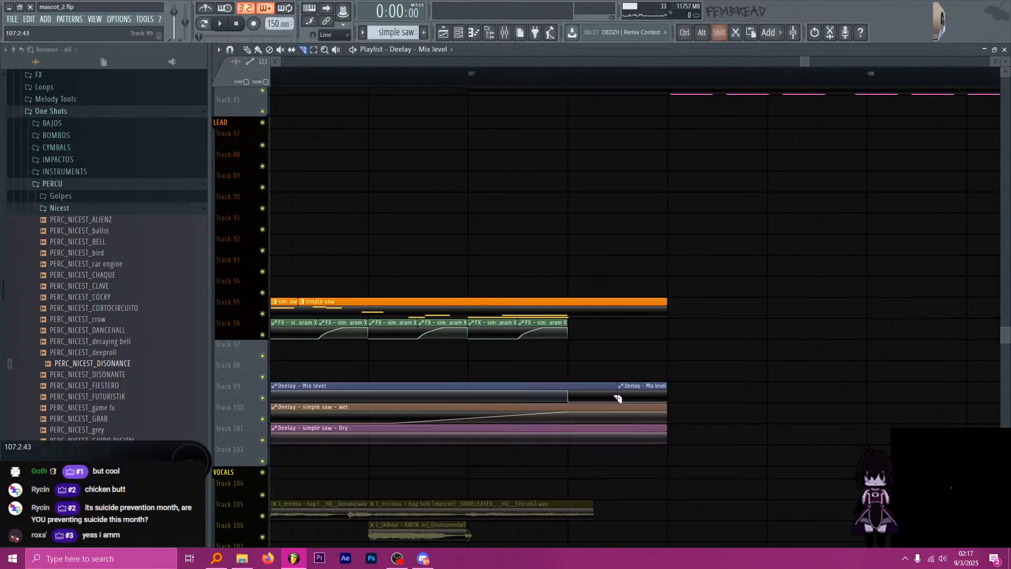
scroll(629, 388, "down", 6)
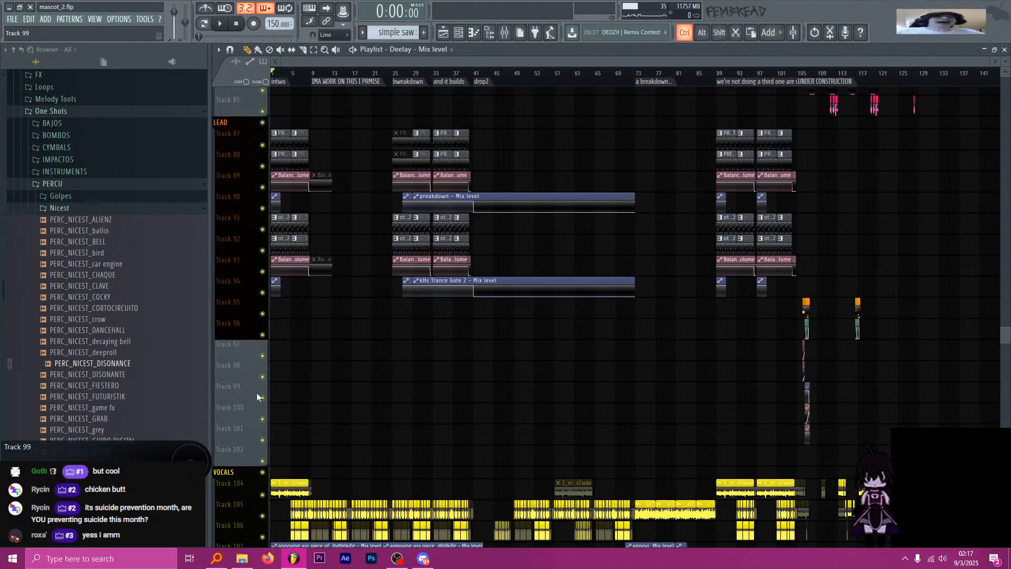
scroll(234, 386, "up", 7)
left_click_drag(292, 387, 271, 387)
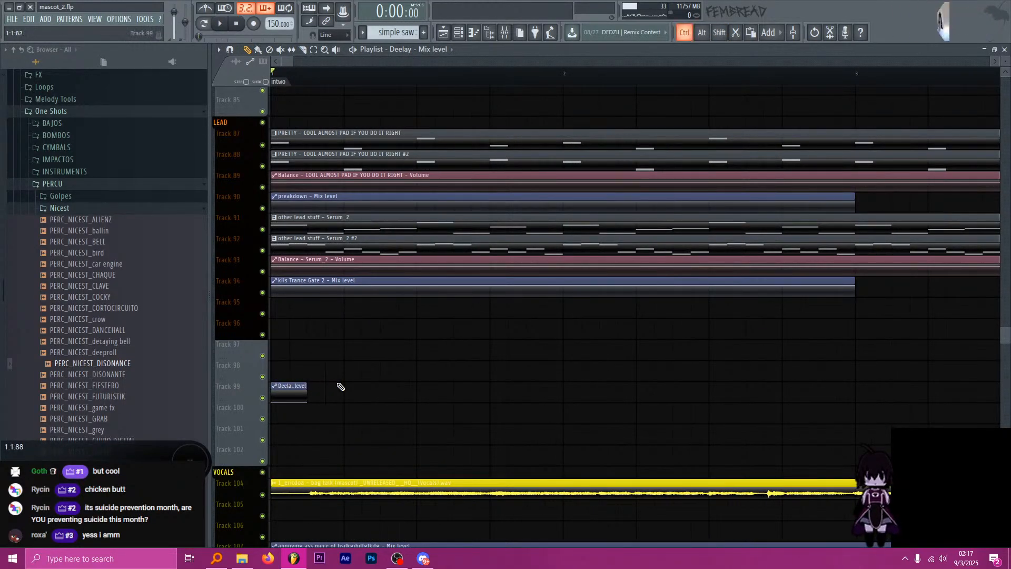
scroll(359, 386, "down", 9)
scroll(467, 371, "down", 4)
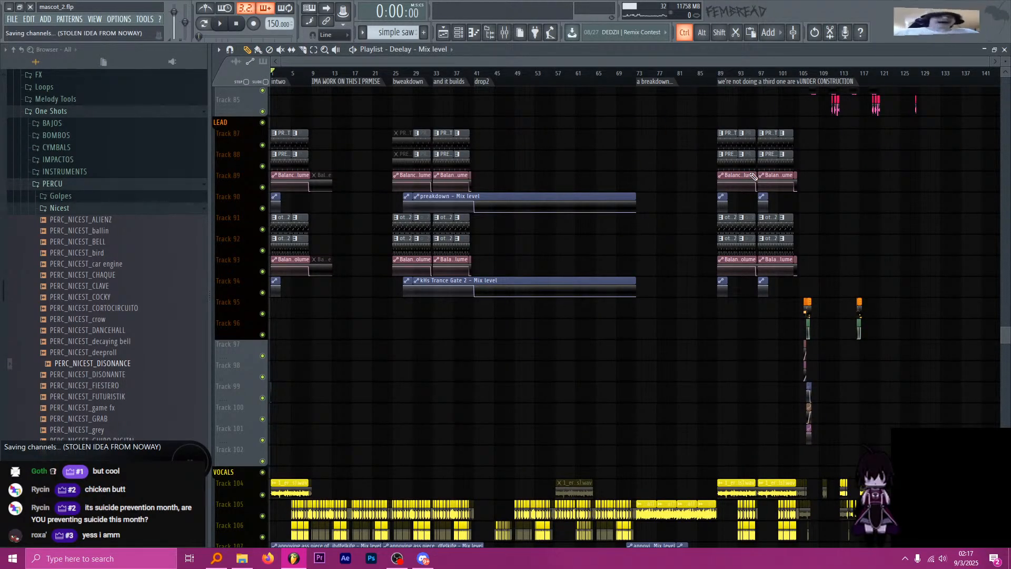
Play the UNDER CONSTRUCTION section and review the lead and synth clips around bars 105 to 108.
scroll(584, 98, "up", 3)
scroll(651, 190, "down", 3)
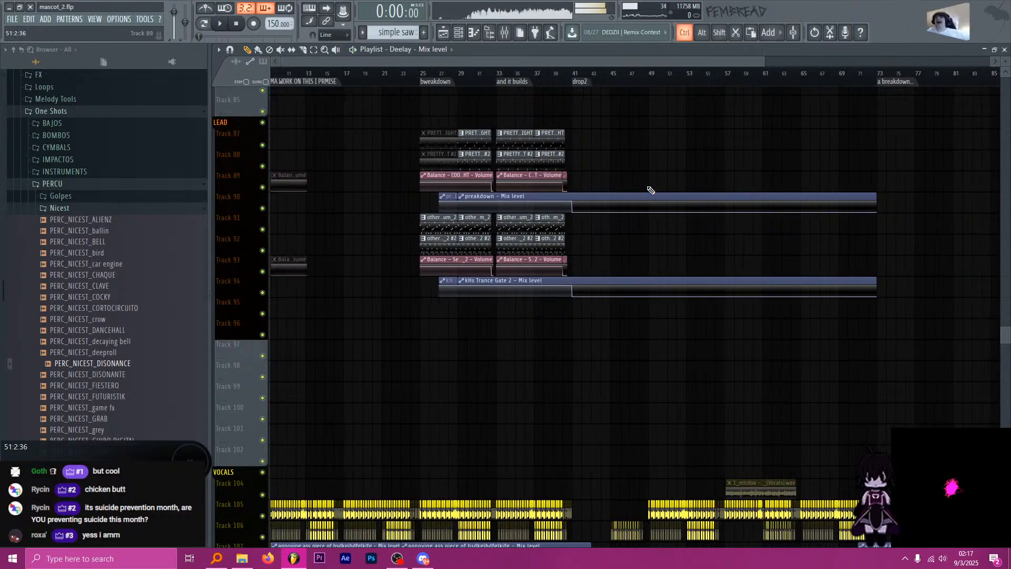
left_click(798, 72)
key("space")
scroll(847, 185, "up", 5)
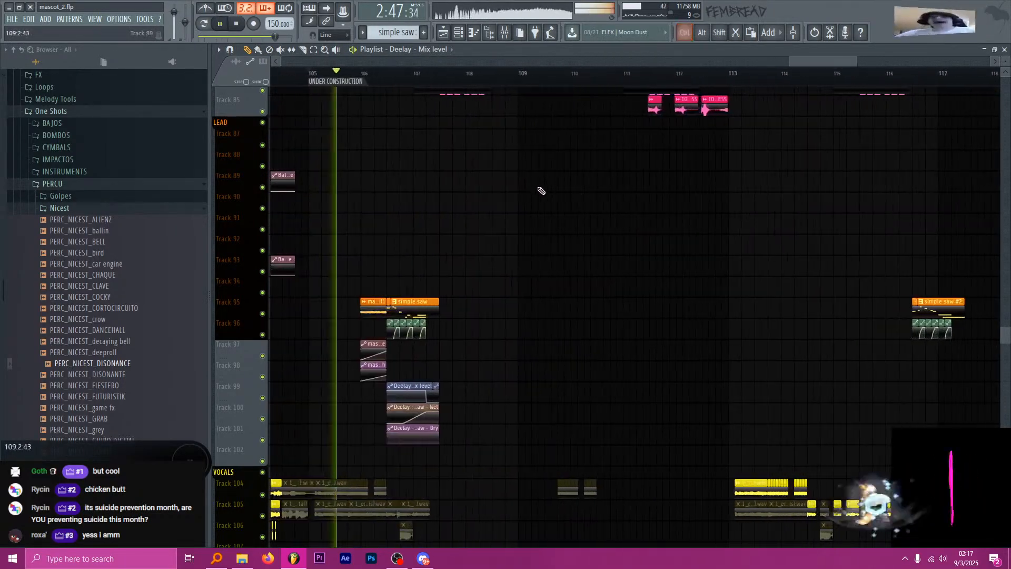
scroll(329, 146, "up", 2)
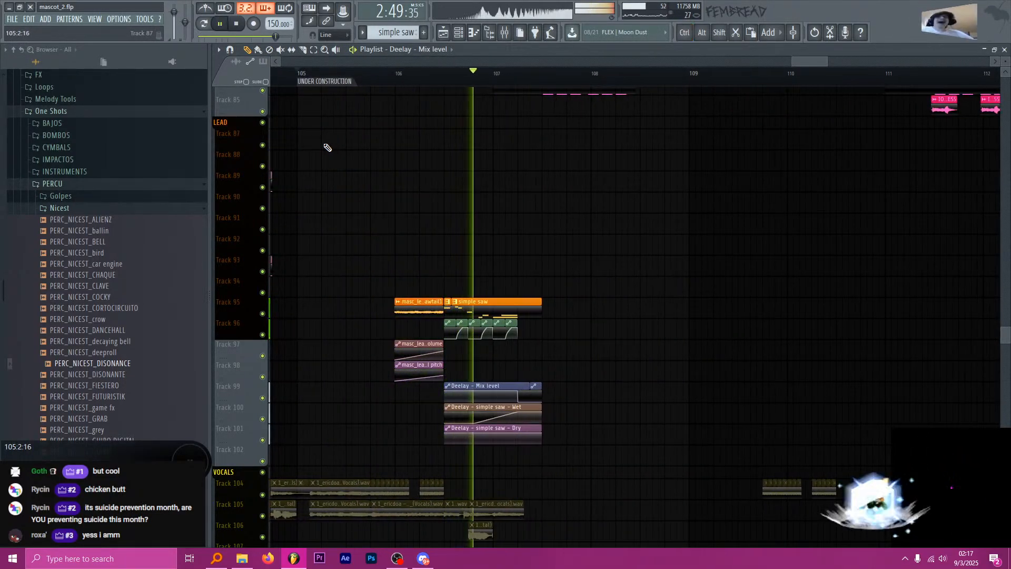
scroll(531, 217, "up", 8)
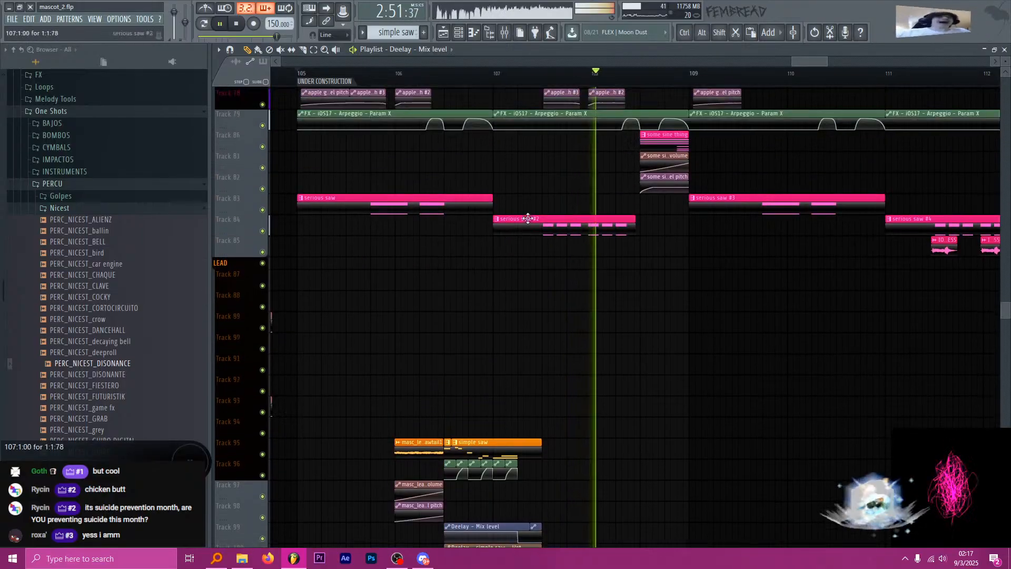
Mute the two short kick clips just after the first Eminem Kick of bar 107 on Track 35 and replay from bar 107.
key("space")
left_click(495, 78)
key("space")
scroll(531, 129, "up", 3)
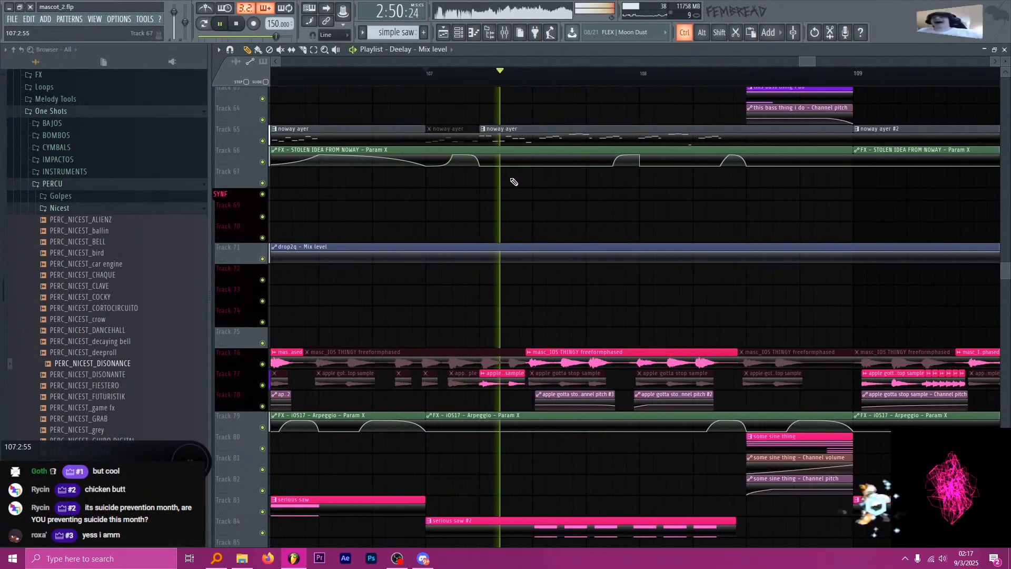
key("space")
scroll(497, 211, "up", 4)
scroll(488, 234, "up", 9)
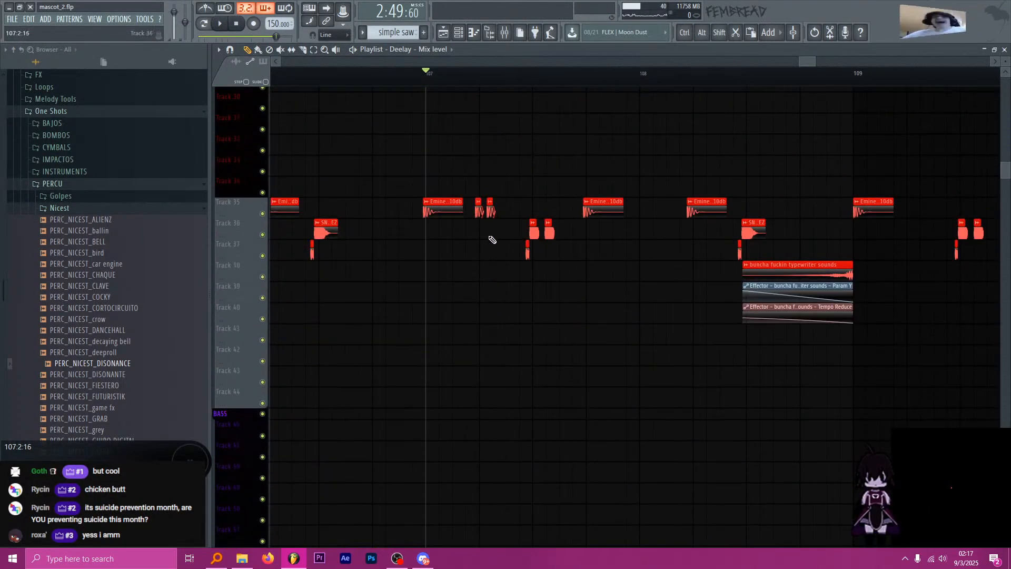
scroll(489, 235, "up", 3)
key("t")
key("space")
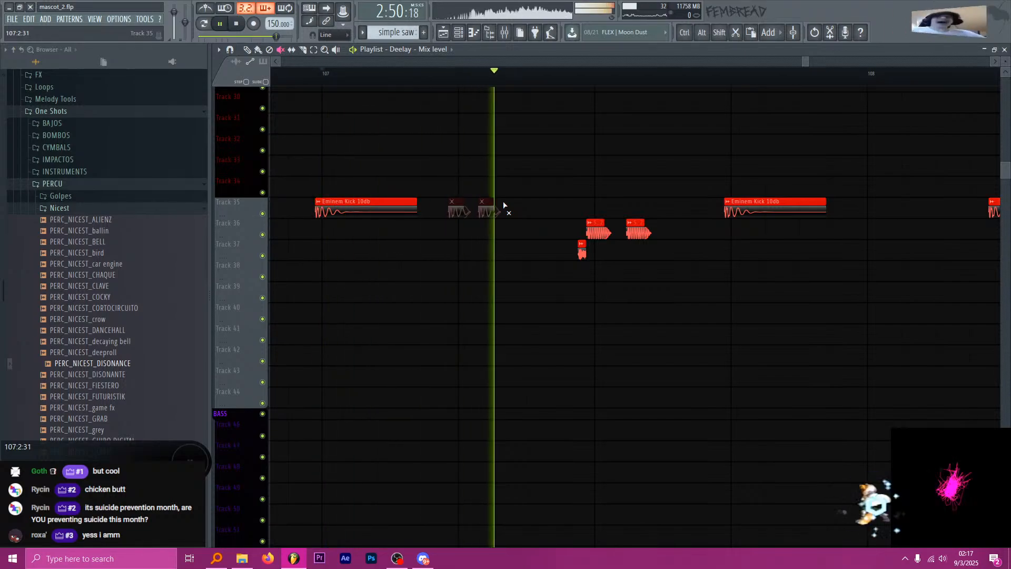
Unmute the two short kick clips just after the first Eminem Kick of bar 107 on Track 35 and replay from bar 107.
key("space")
scroll(472, 209, "up", 8)
scroll(457, 205, "up", 7)
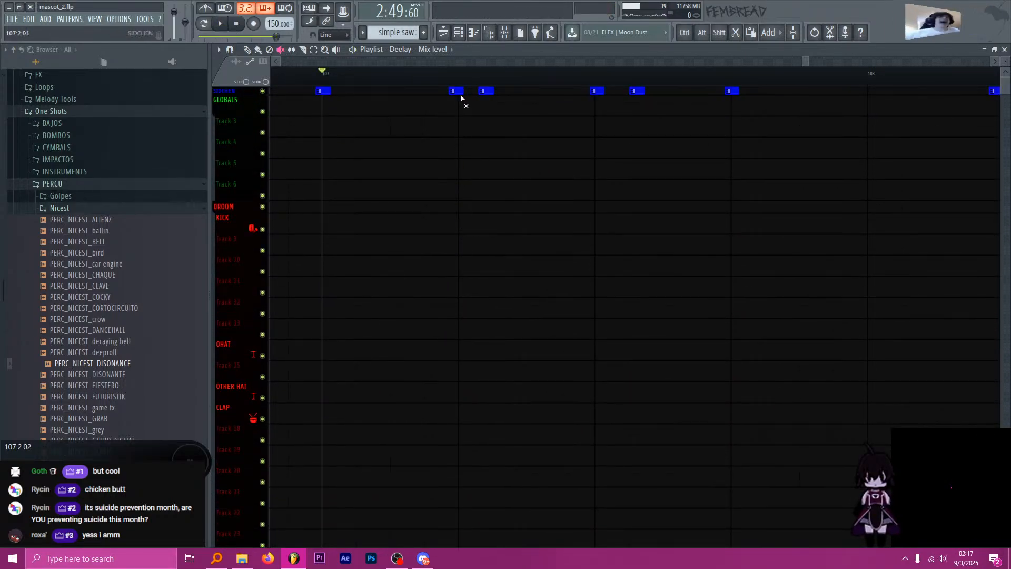
scroll(495, 269, "down", 9)
key("space")
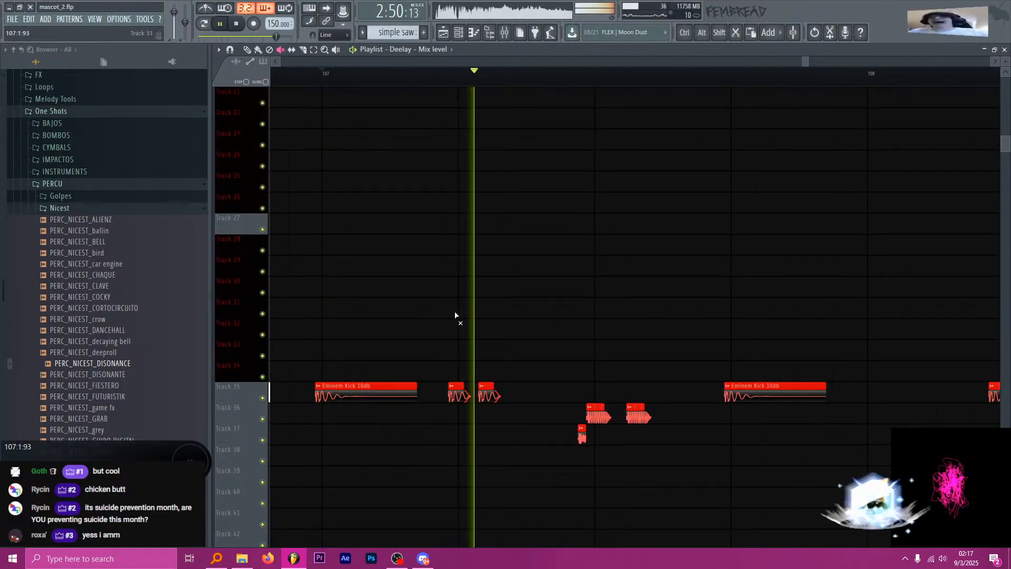
Play from bar 106 and review the kick, nubass and noway ayer clips.
scroll(469, 323, "down", 1)
scroll(471, 316, "down", 4)
left_click(329, 79)
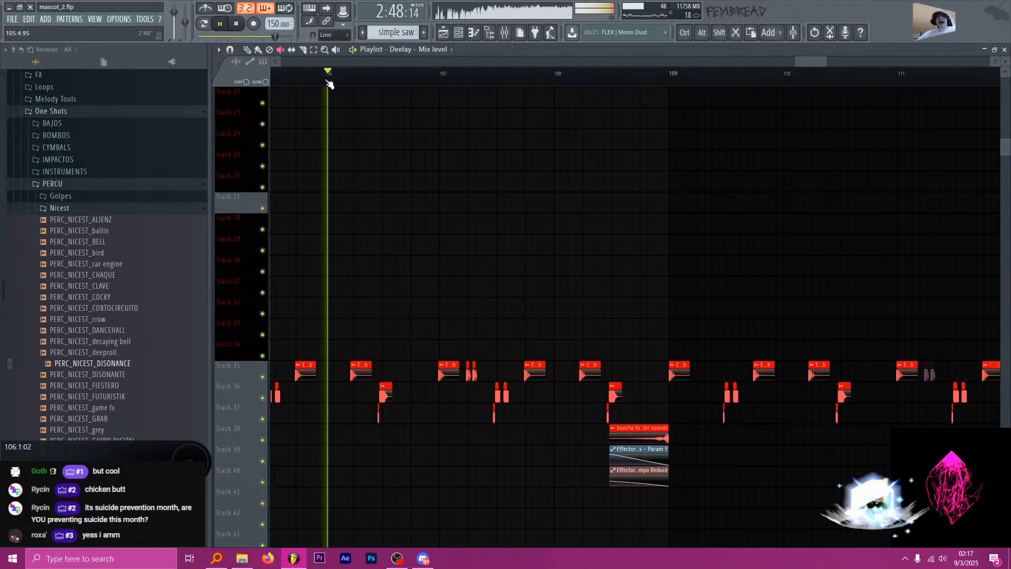
scroll(397, 286, "down", 10)
scroll(393, 282, "down", 3)
scroll(393, 282, "down", 3)
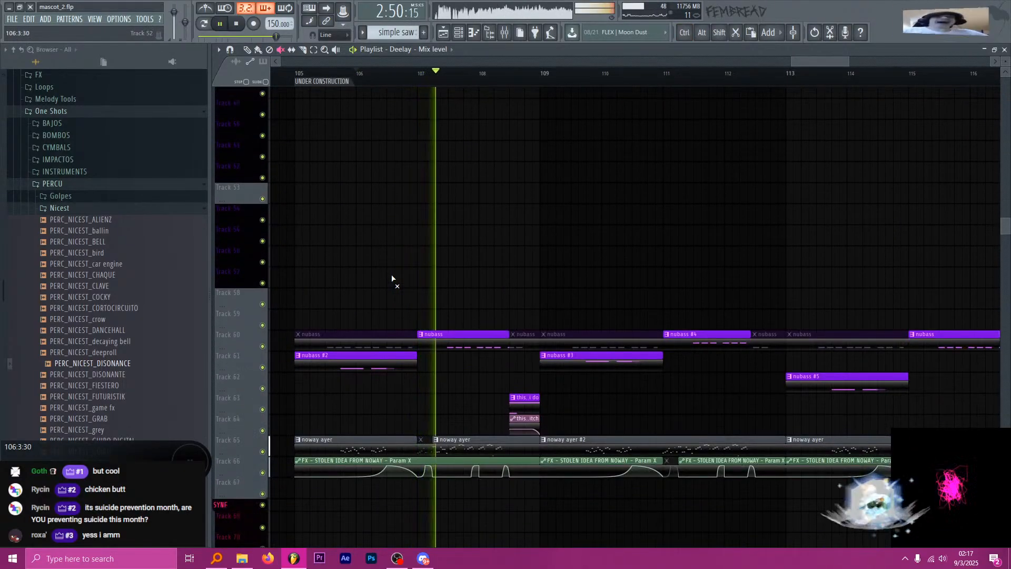
Mute the sidechain clip of the second short kick, just after beat 2 of bar 107, on the SIDCHEN track.
scroll(406, 286, "up", 6)
scroll(433, 300, "up", 4)
scroll(424, 260, "up", 4)
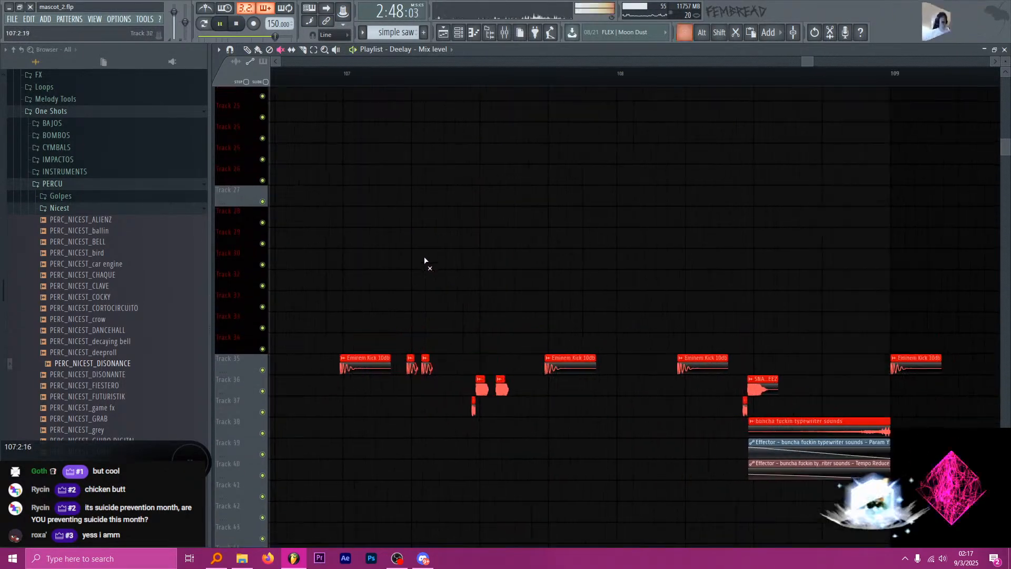
scroll(424, 261, "up", 3)
scroll(402, 217, "up", 12)
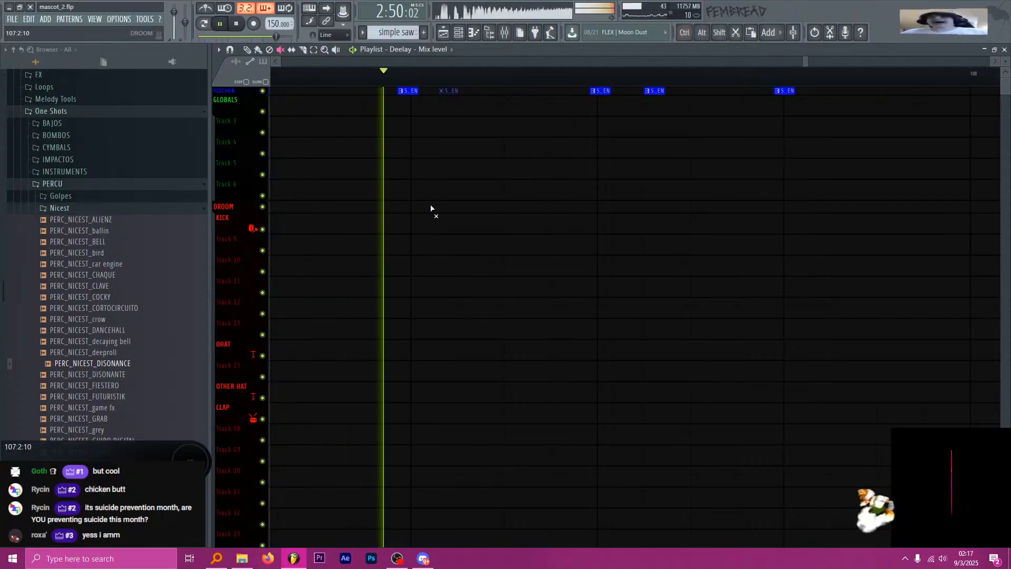
Stop playback, place the playhead at bar 108 and save the project.
scroll(420, 298, "down", 3)
scroll(424, 297, "down", 6)
scroll(425, 295, "down", 5)
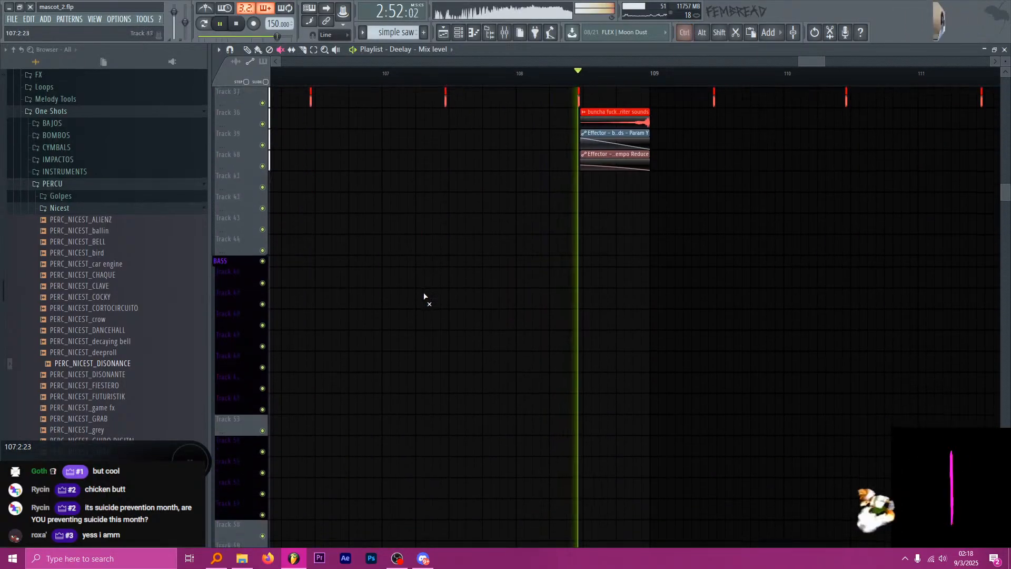
scroll(468, 192, "down", 6)
key("space")
left_click(441, 80)
scroll(453, 227, "down", 18)
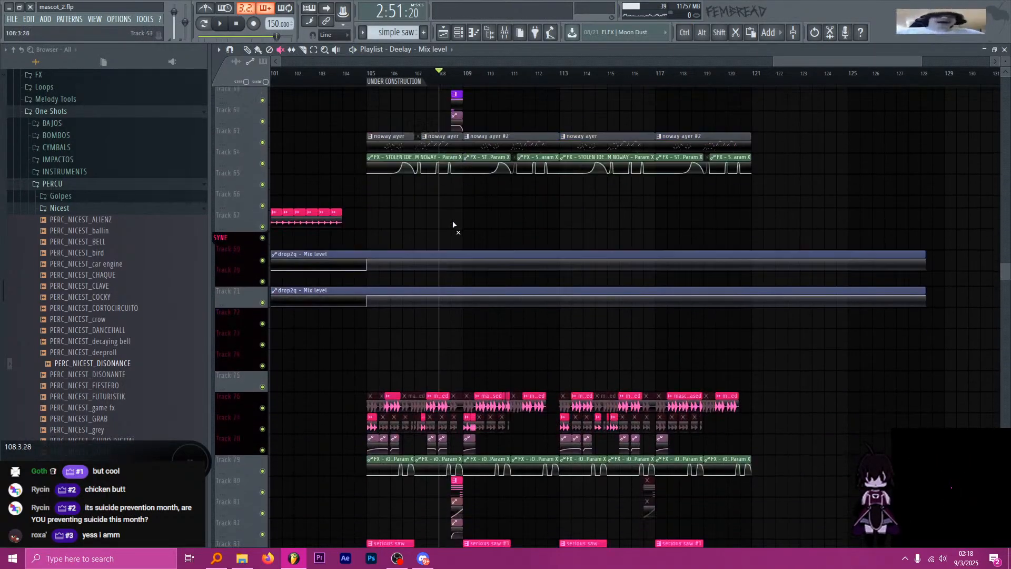
scroll(451, 218, "up", 2)
scroll(450, 217, "up", 3)
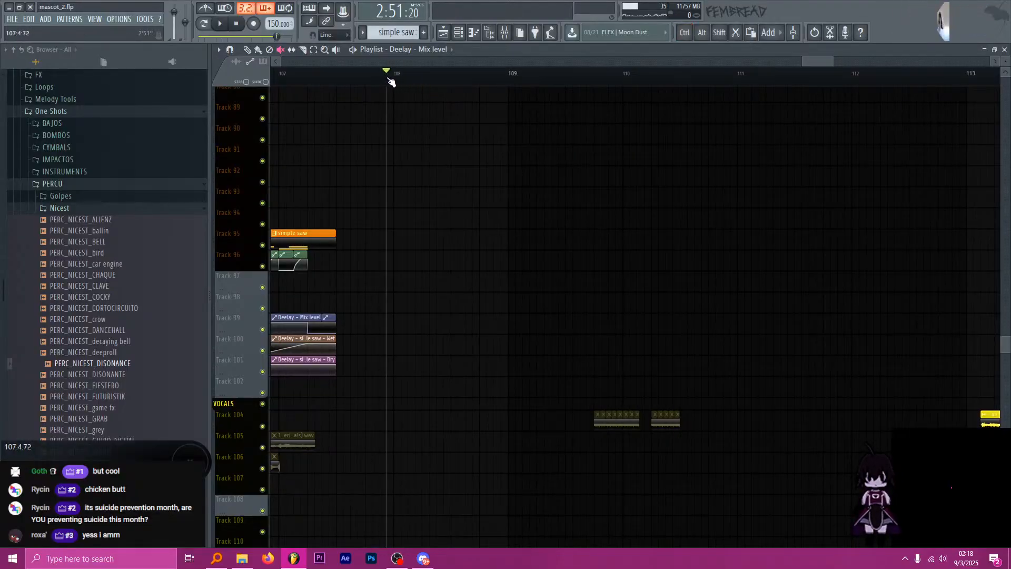
scroll(400, 85, "up", 5)
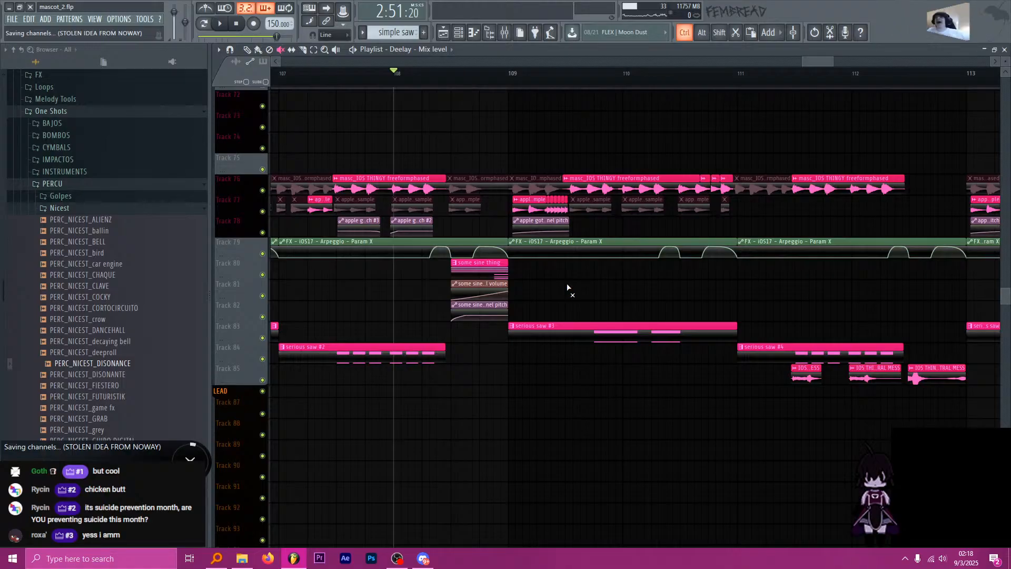
Review the lead and vocal clips of the UNDER CONSTRUCTION section and show the automation channels in the channel rack.
scroll(563, 284, "down", 8)
scroll(504, 227, "up", 2)
scroll(503, 215, "down", 5)
scroll(501, 212, "down", 3)
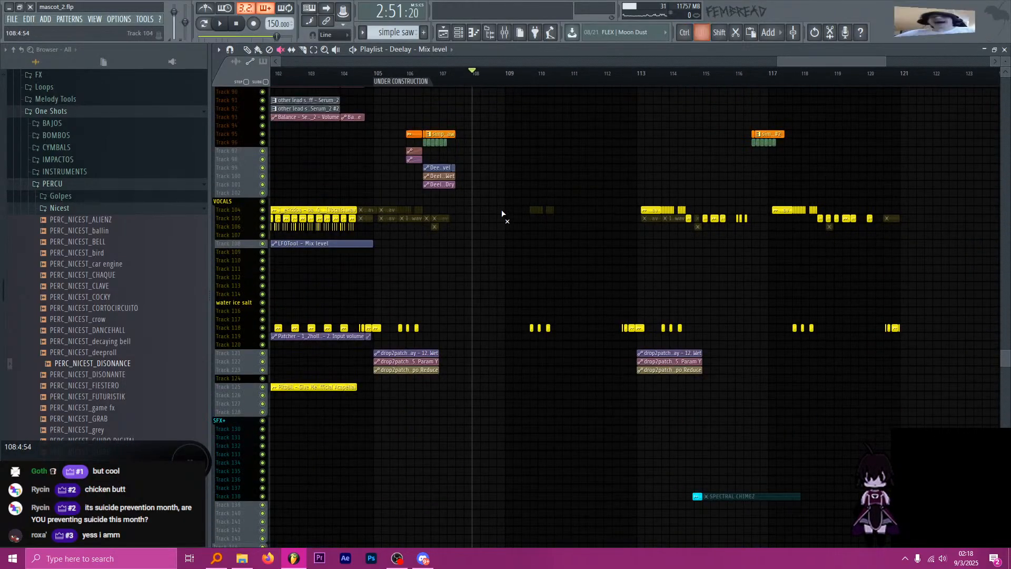
scroll(502, 213, "up", 5)
scroll(501, 220, "up", 3)
key("F6")
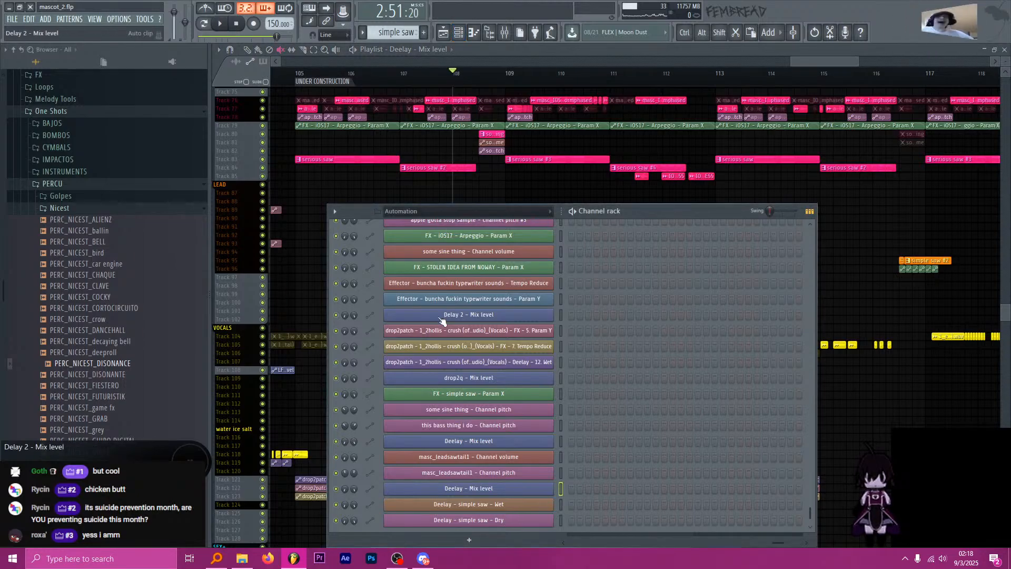
Switch to File Explorer and open the custom sounds folder inside Music.
left_click(216, 558)
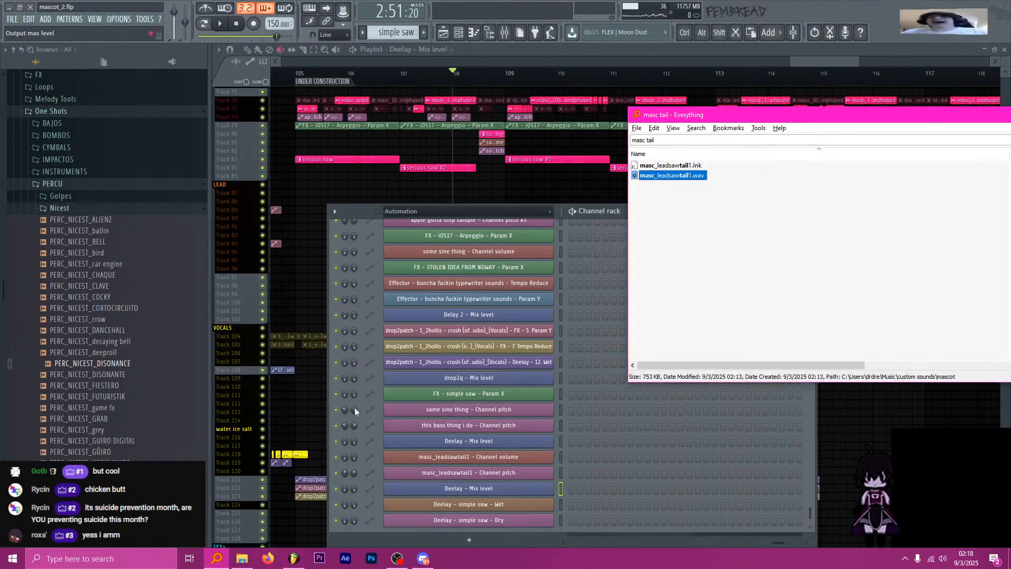
left_click(236, 562)
left_click(323, 122)
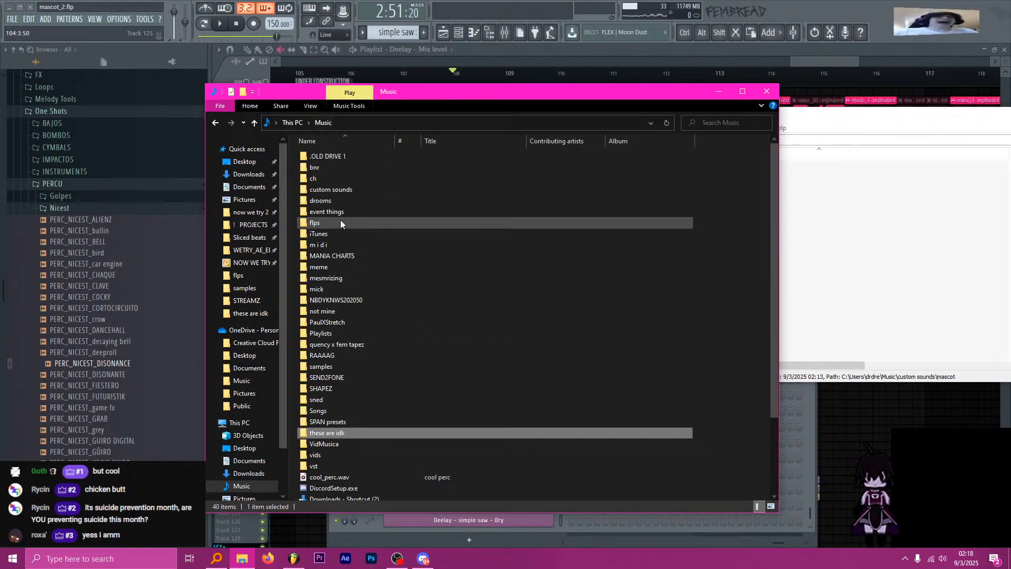
double_click(348, 190)
scroll(384, 350, "down", 5)
scroll(389, 349, "up", 5)
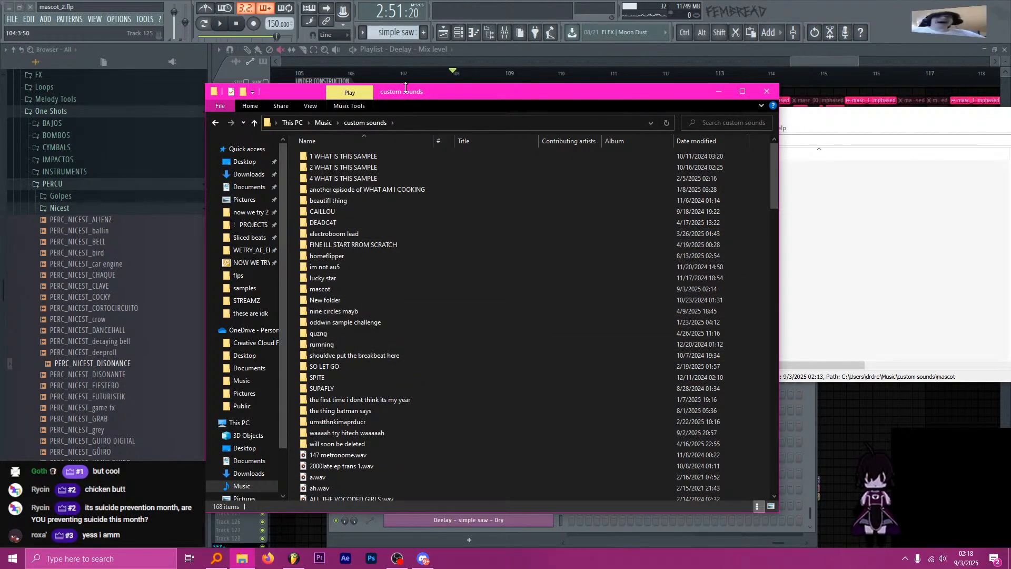
left_click_drag(447, 92, 507, 88)
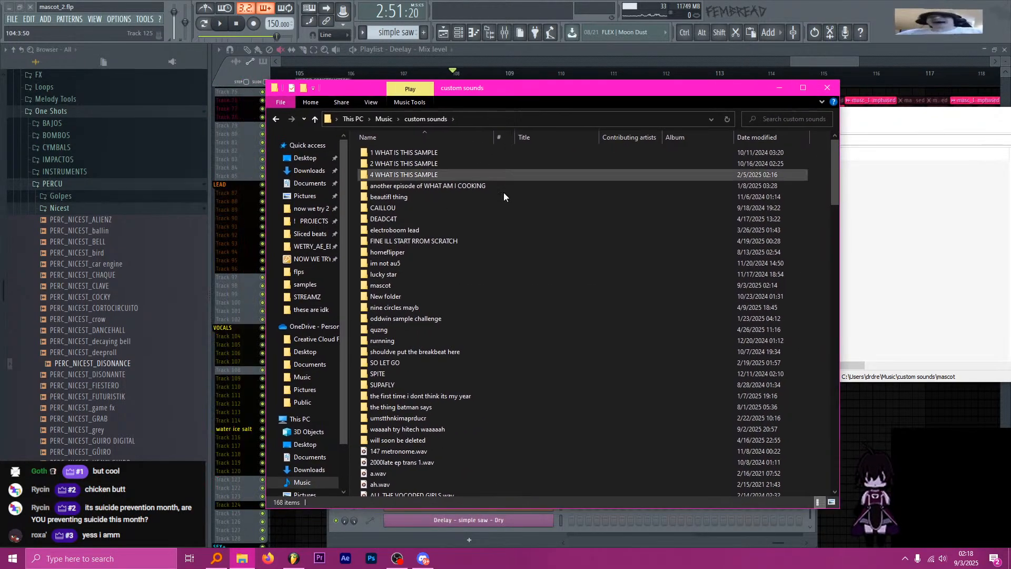
Open the "another episode of WHAT AM I COOKING" folder and audition break chord thing.wav, ellie goulding pre blur.wav and TAC autotuned.wav.
left_click(445, 164)
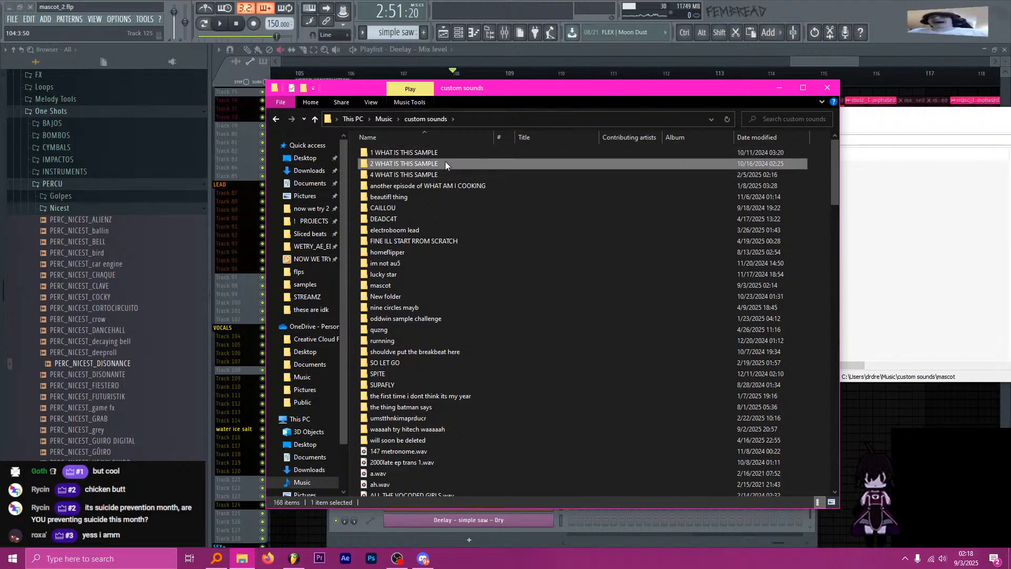
left_click(445, 190)
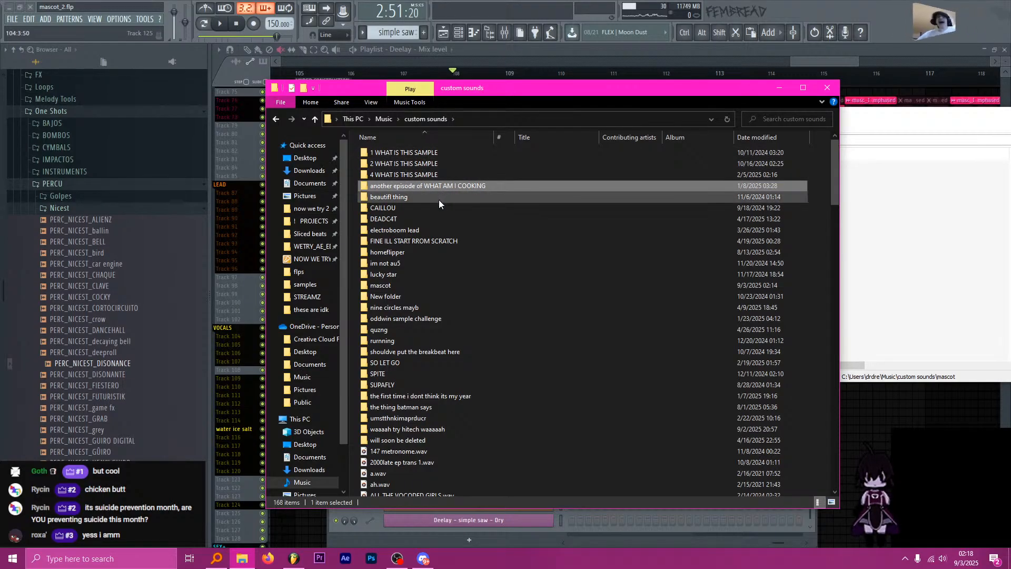
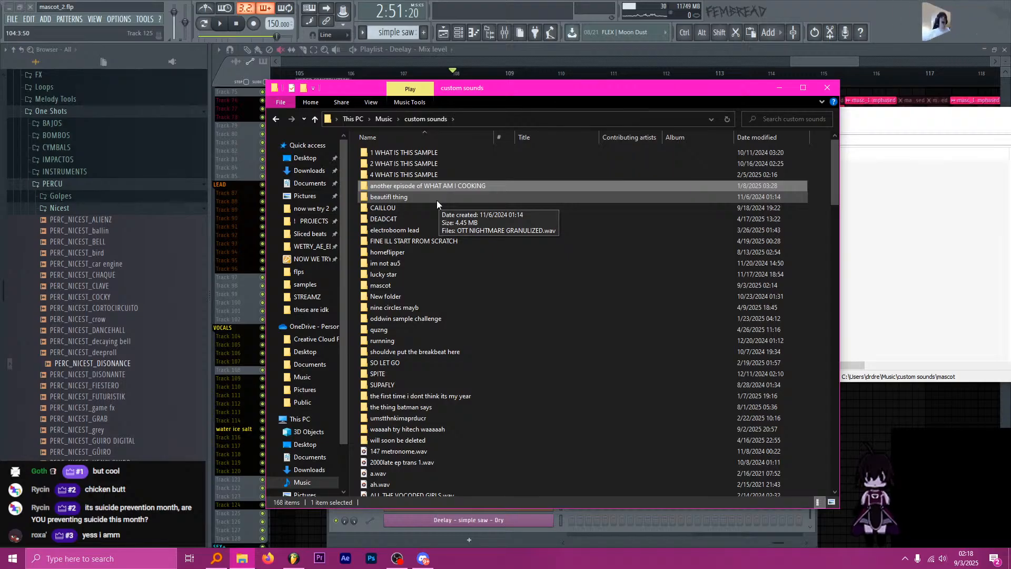
double_click(425, 184)
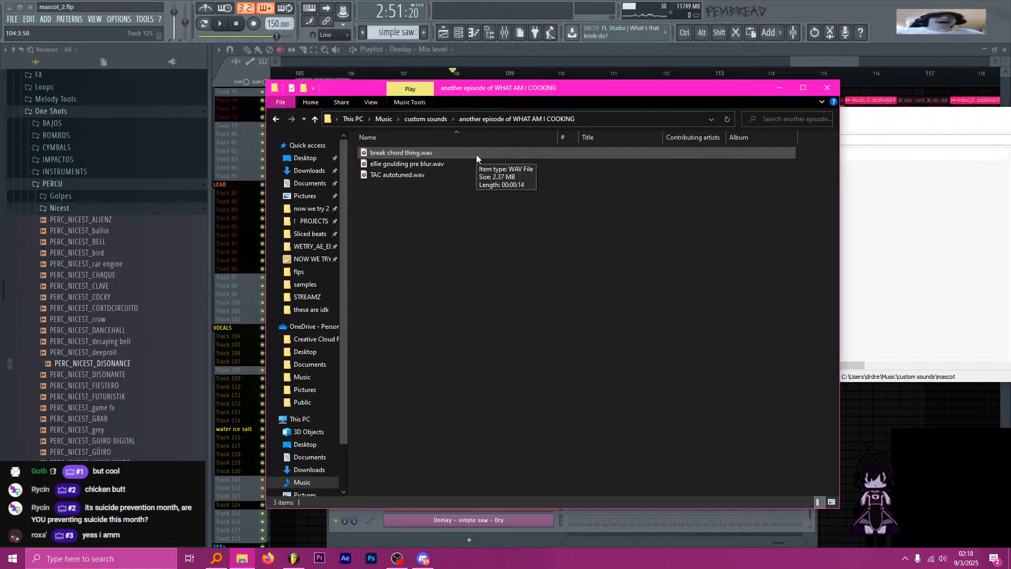
double_click(475, 154)
double_click(431, 165)
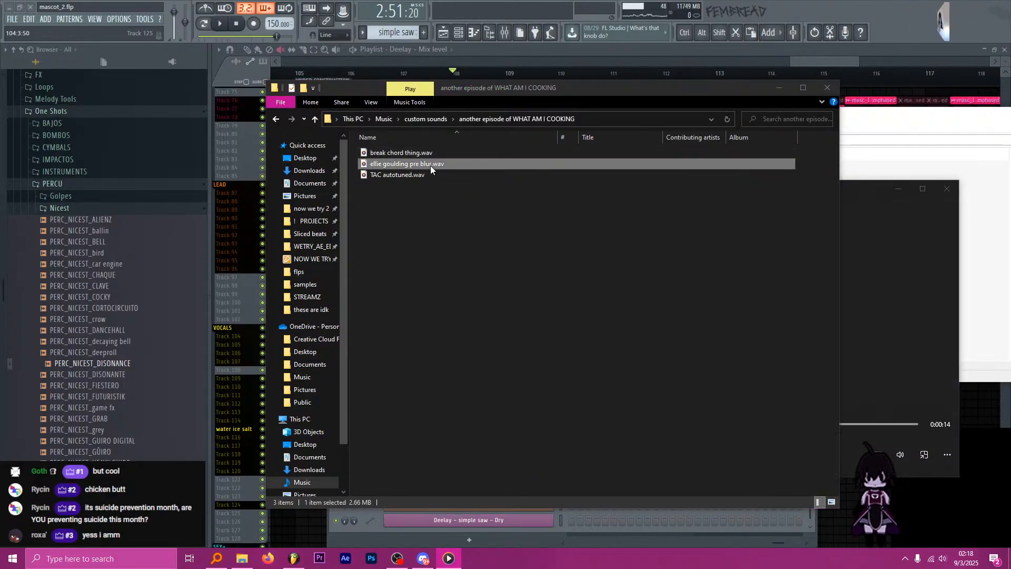
double_click(422, 176)
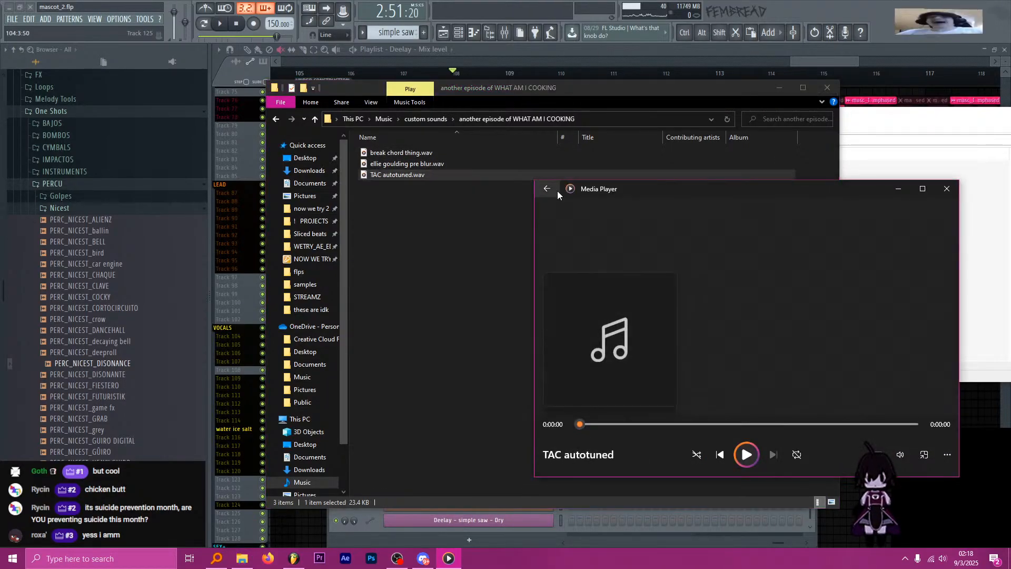
Audition OTT NIGHTMARE GRANULIZED.wav from the "beautifl thing" folder, skipping ahead in the sound, and close Media Player.
left_click(426, 118)
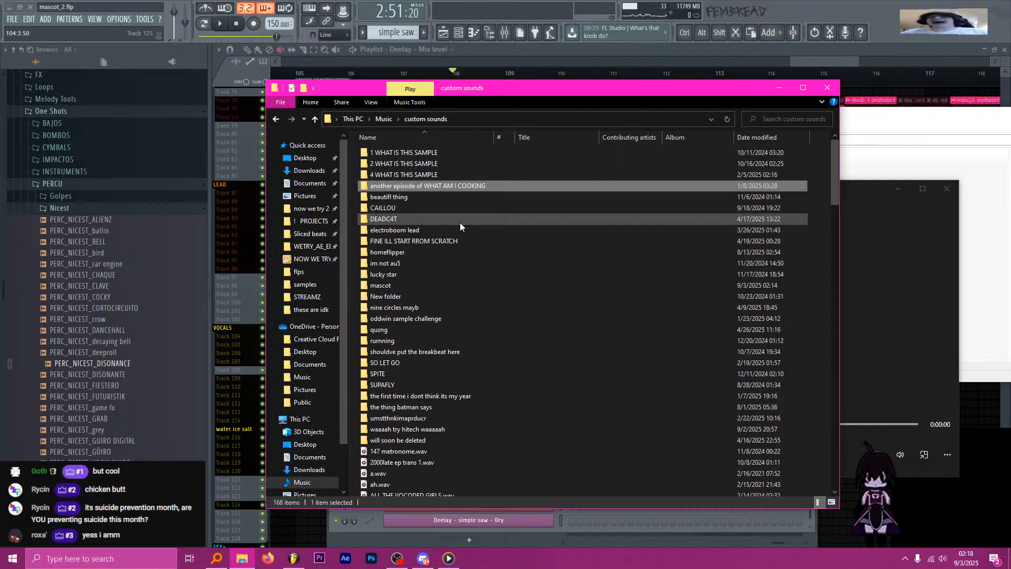
double_click(427, 200)
double_click(447, 153)
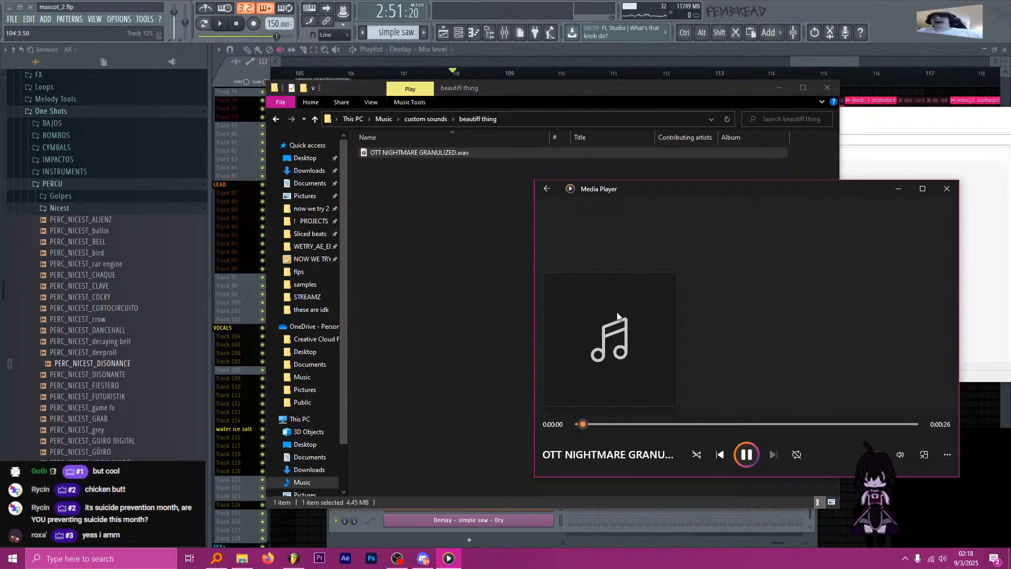
left_click(648, 424)
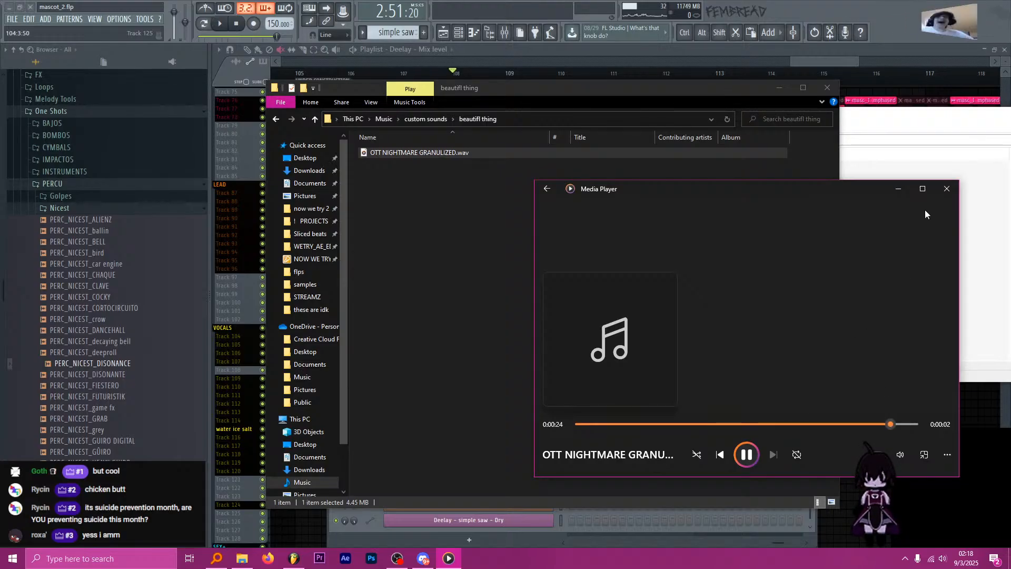
left_click(946, 189)
Open the CAILLOU folder in custom sounds and audition CAILLOU_Break.wav, CAILLOU_PianoCHOW.wav and CAILLOU_PianoRev.wav.
left_click(432, 118)
double_click(415, 207)
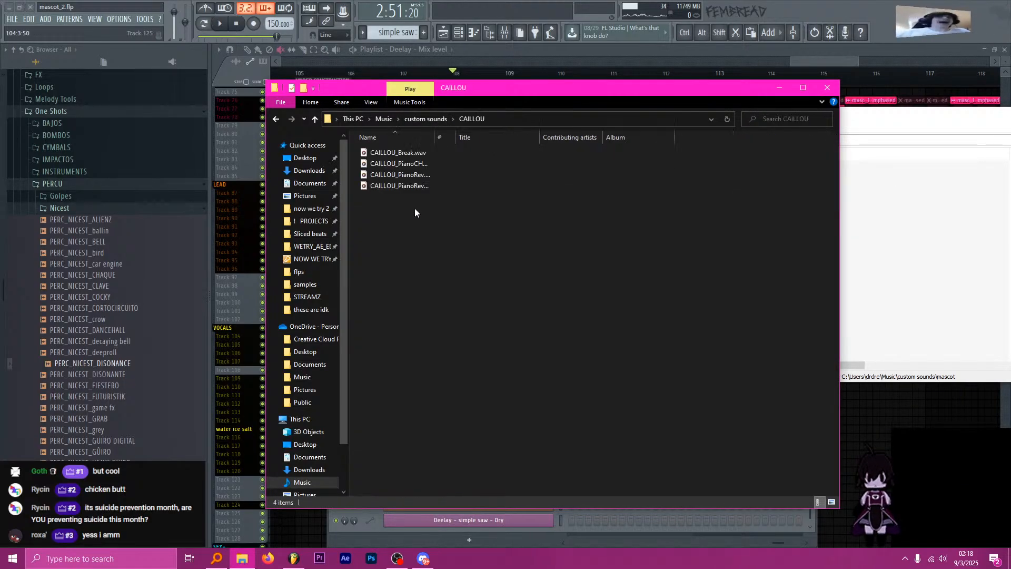
double_click(435, 137)
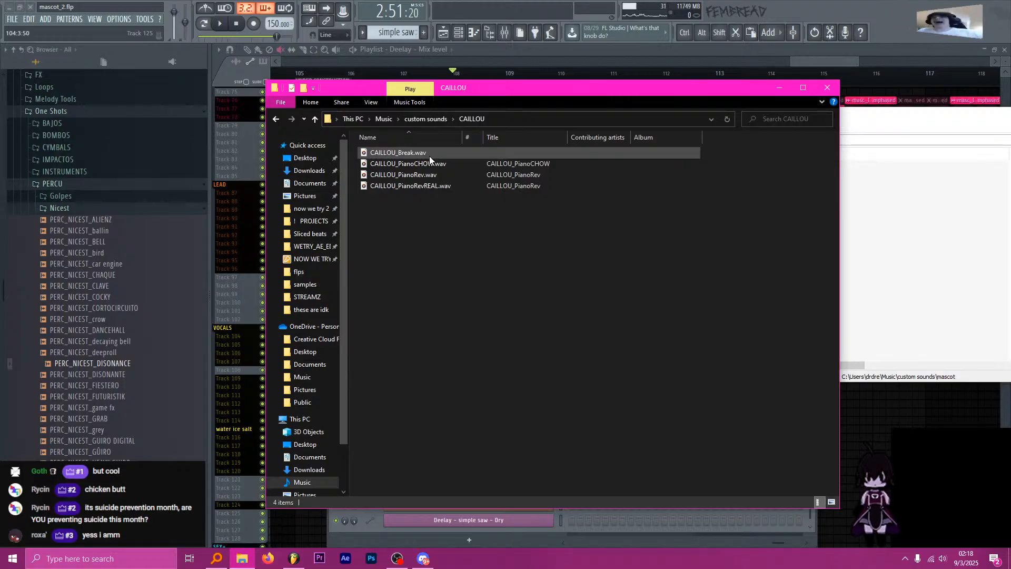
double_click(425, 155)
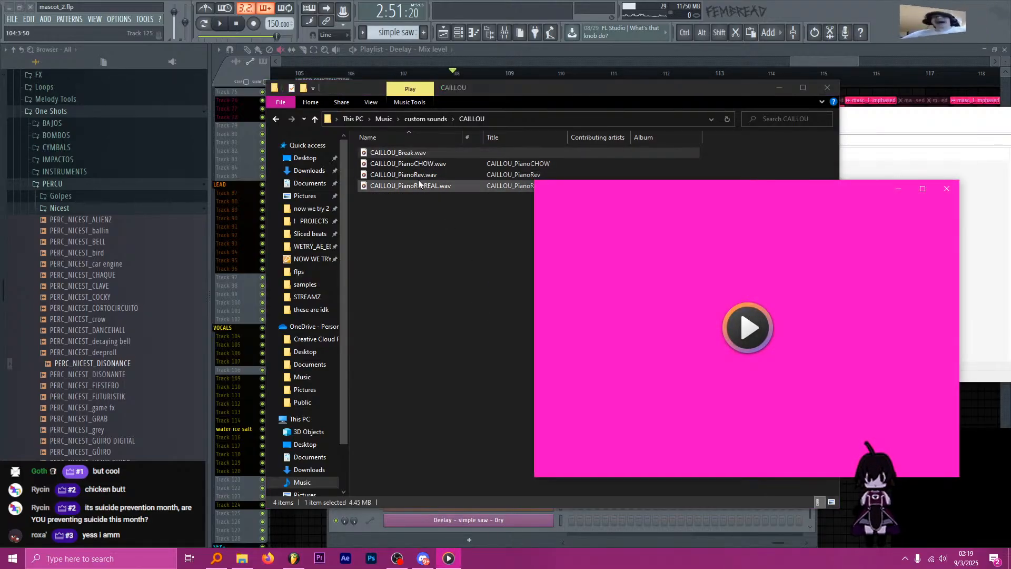
double_click(422, 167)
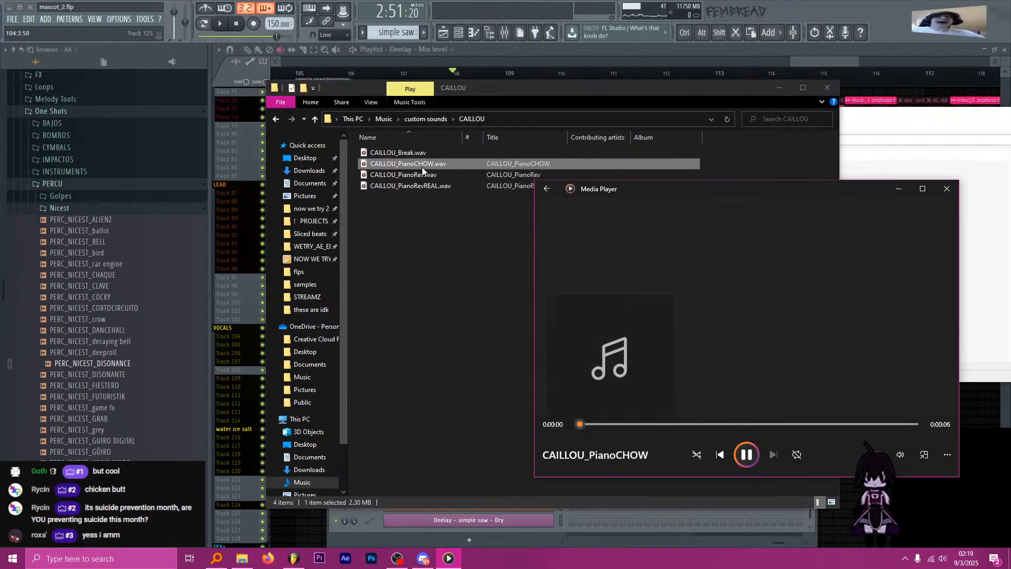
double_click(423, 175)
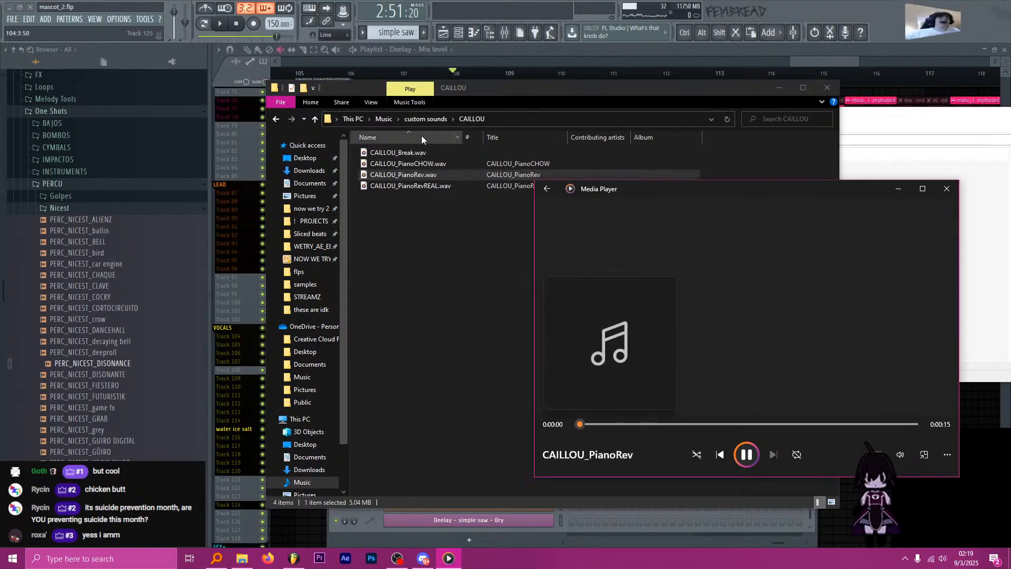
Audition DEAD_synf.wav from the DEADC4T folder and SKYCHOPS.wav from the electroboom lead folder.
left_click(436, 121)
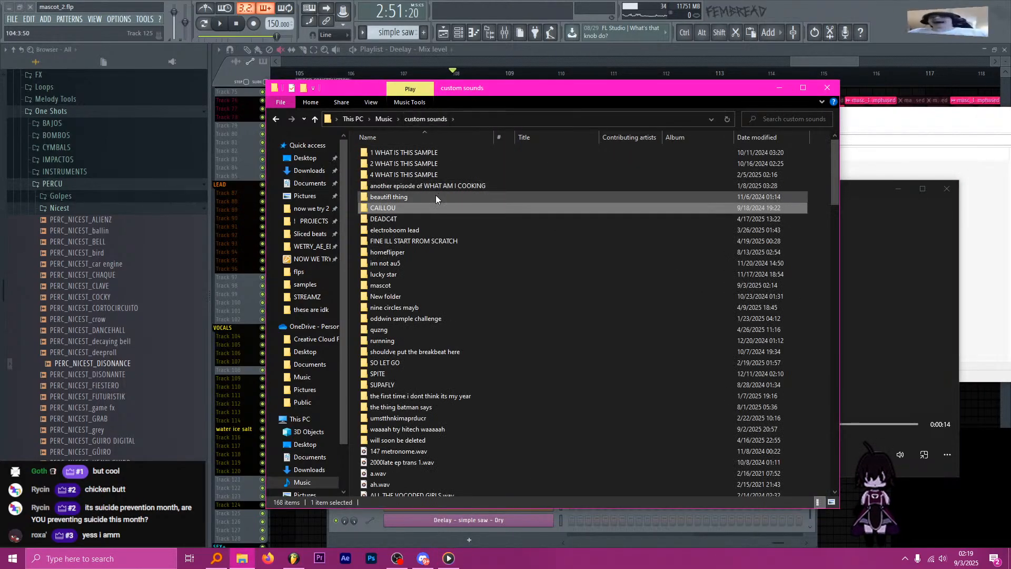
double_click(433, 221)
double_click(421, 153)
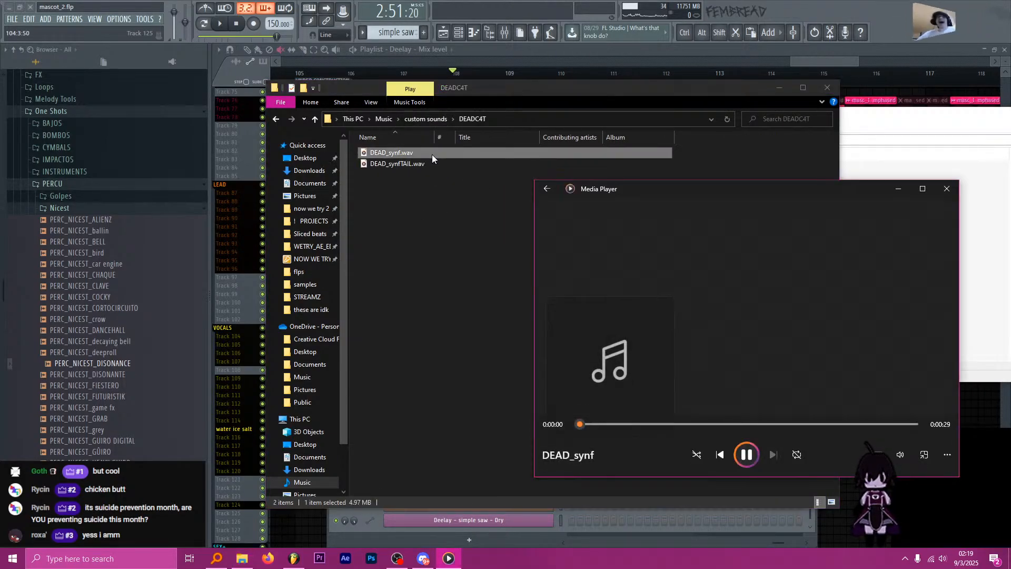
left_click(425, 120)
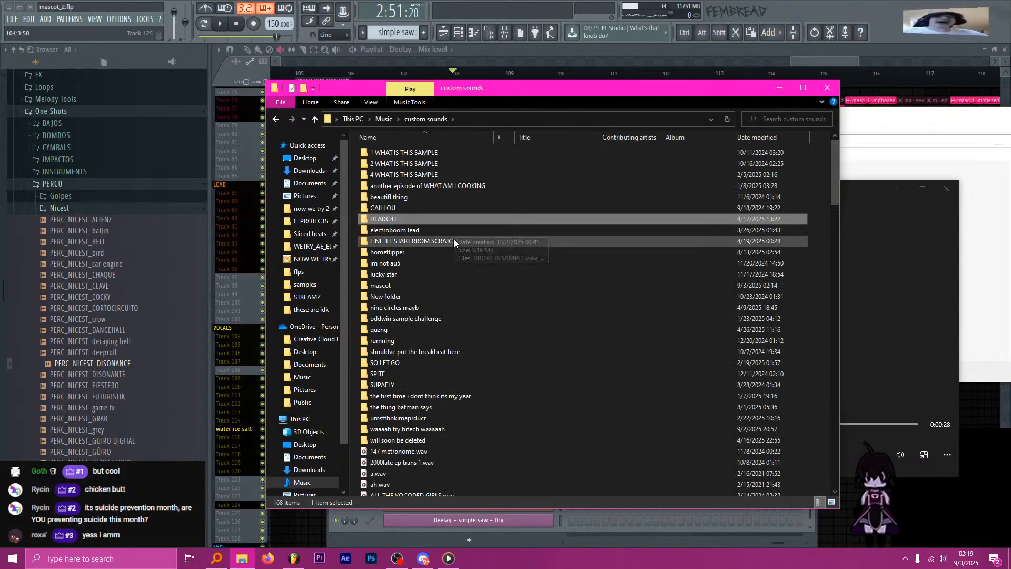
double_click(444, 230)
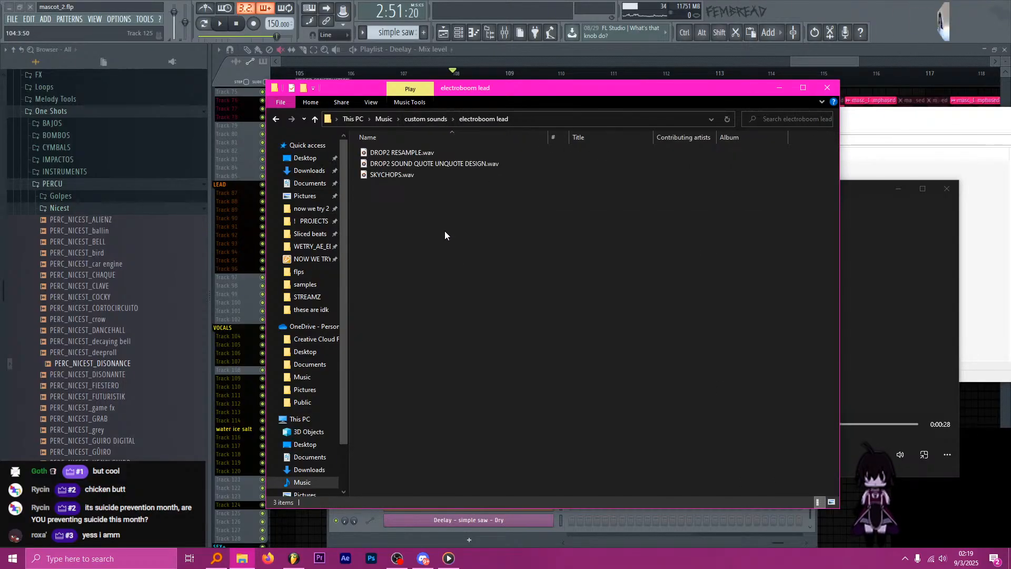
double_click(446, 173)
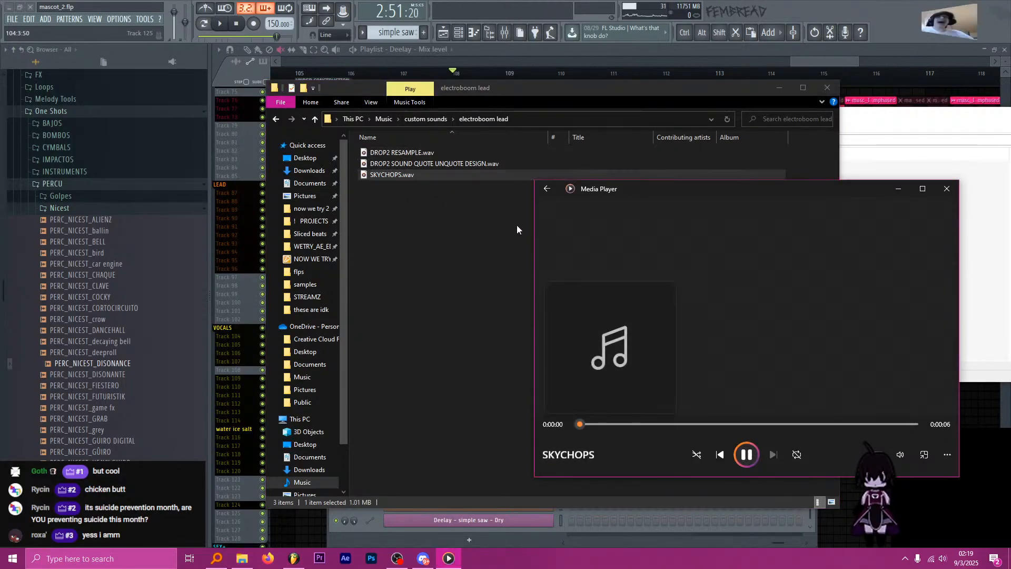
Audition DROP2 SOUND QUOTE UNQUOTE DESIGN.wav and DROP2 RESAMPLE.wav from the electroboom lead folder, and return to custom sounds.
double_click(421, 164)
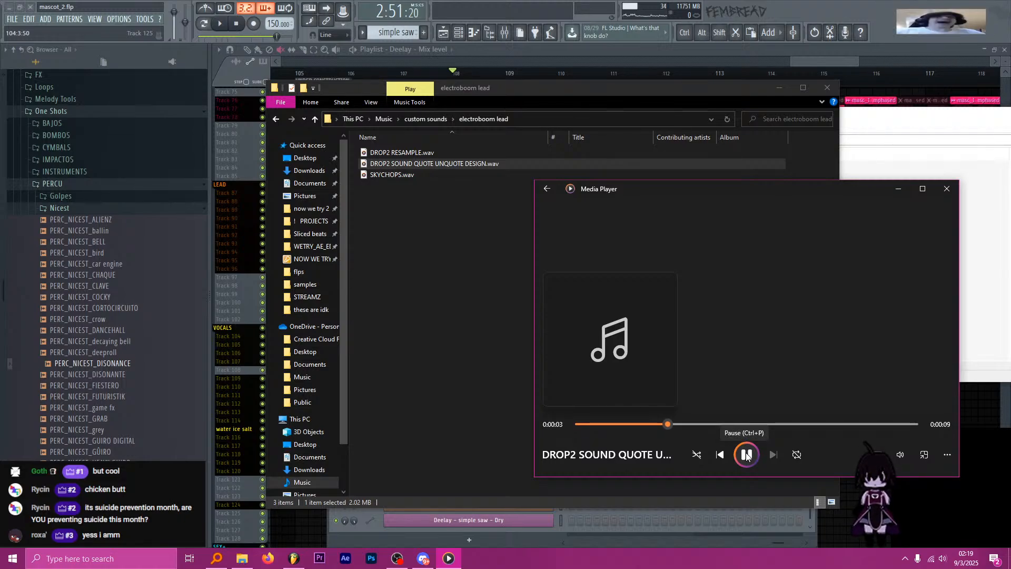
double_click(402, 152)
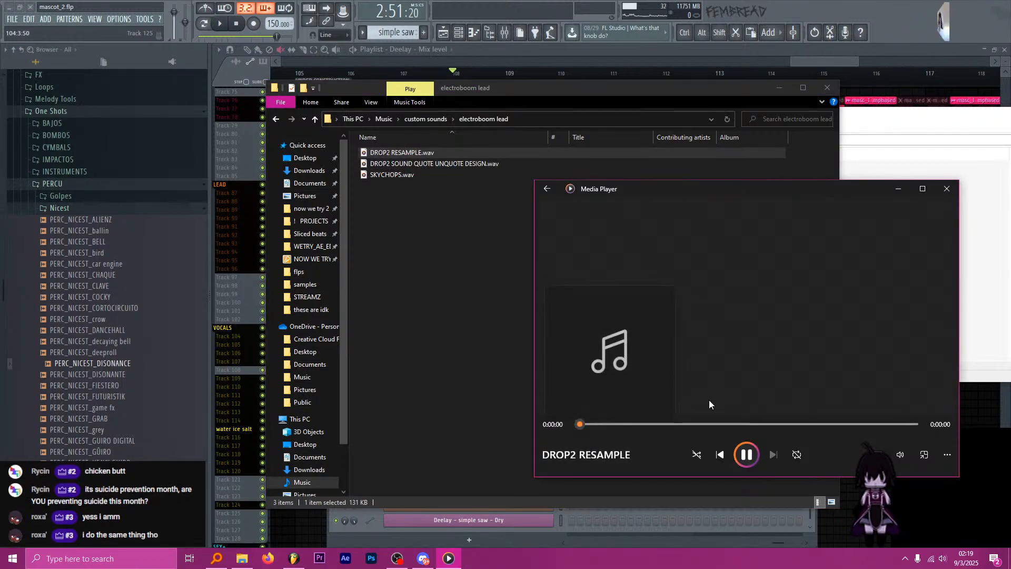
left_click(426, 118)
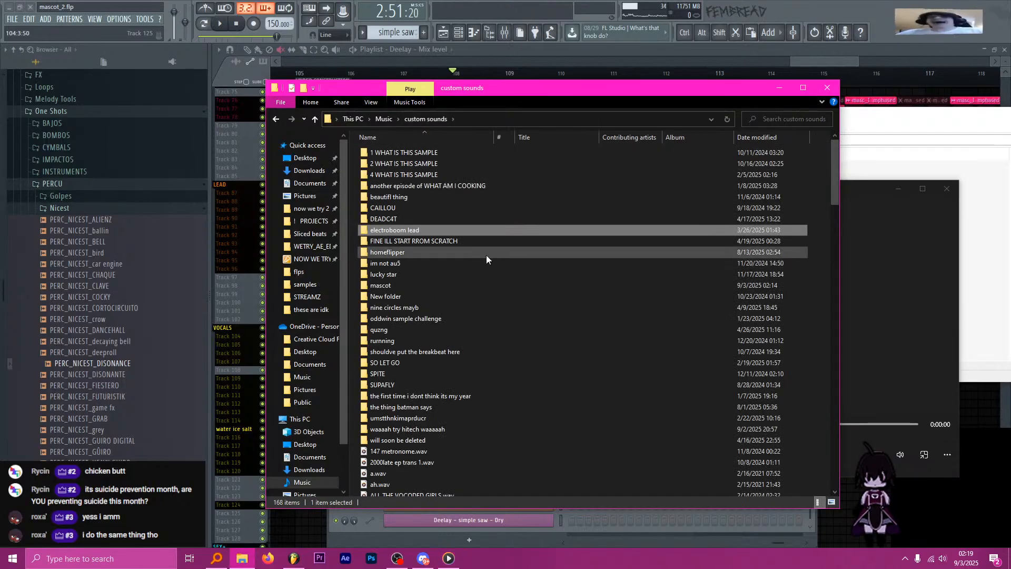
Open the "FINE ILL START RROM SCRATCH" folder and audition the snare several times, color bass pre color and MORECHOP 155 BMINOR.
double_click(457, 240)
double_click(438, 152)
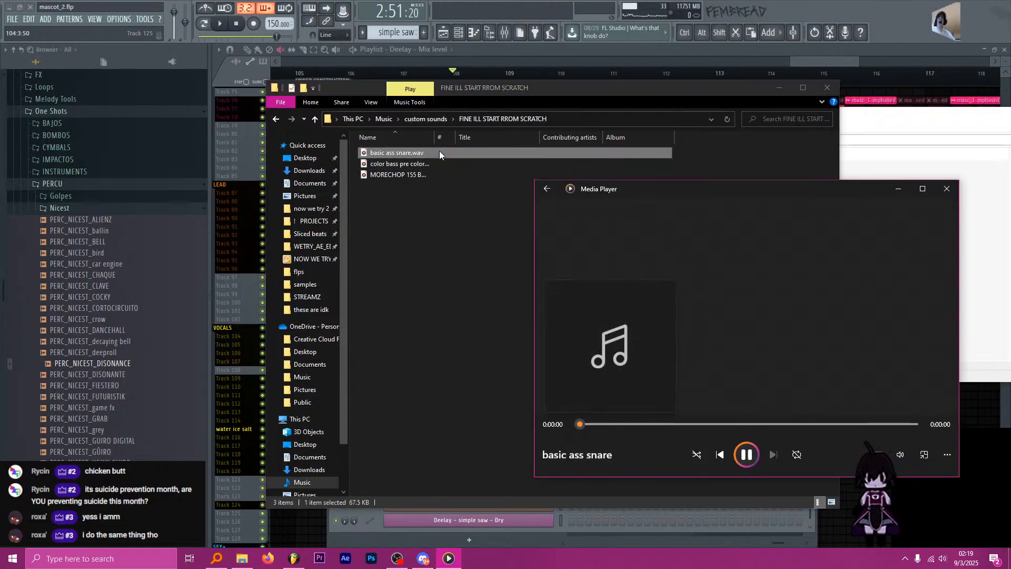
double_click(413, 153)
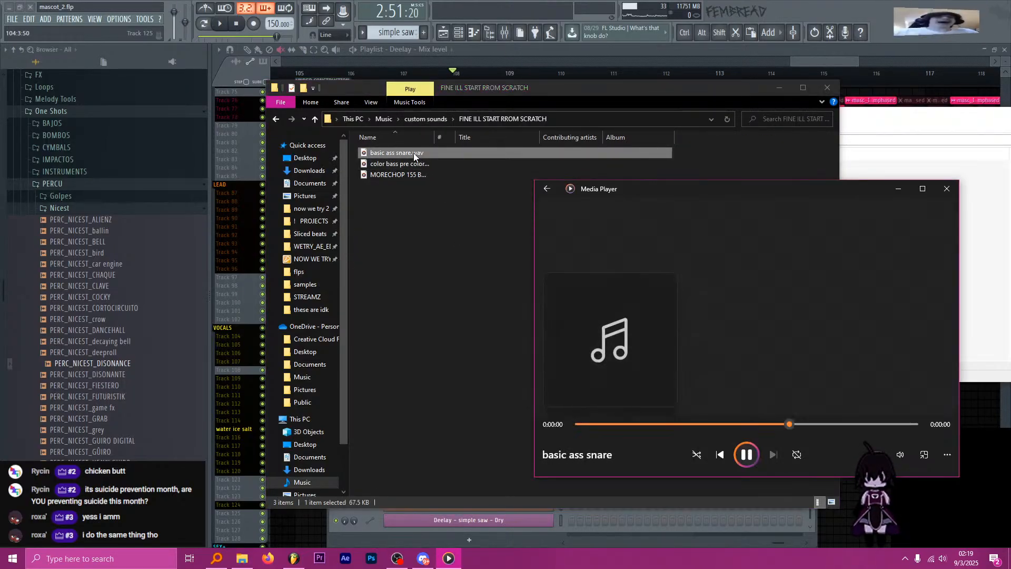
double_click(409, 154)
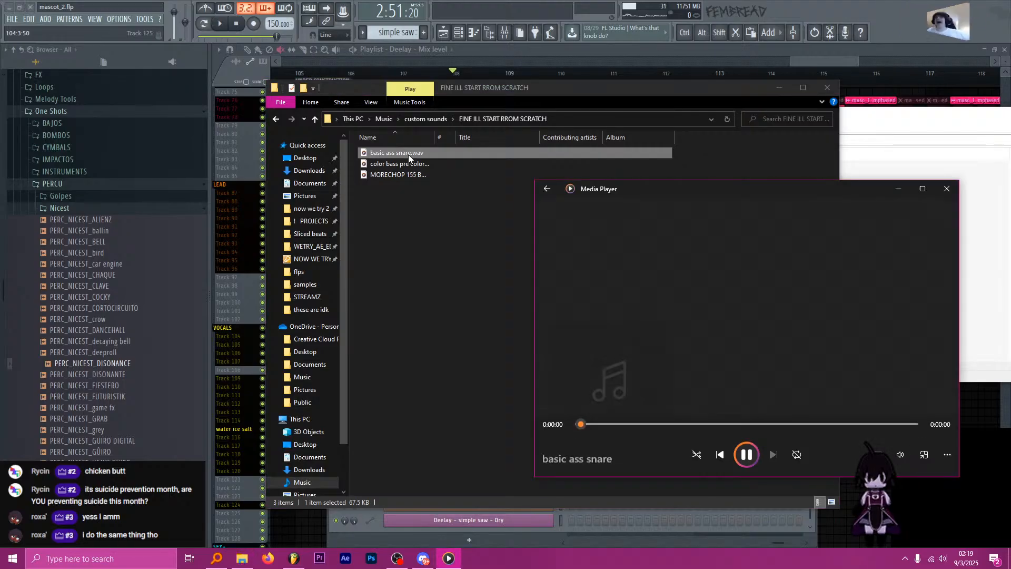
double_click(405, 163)
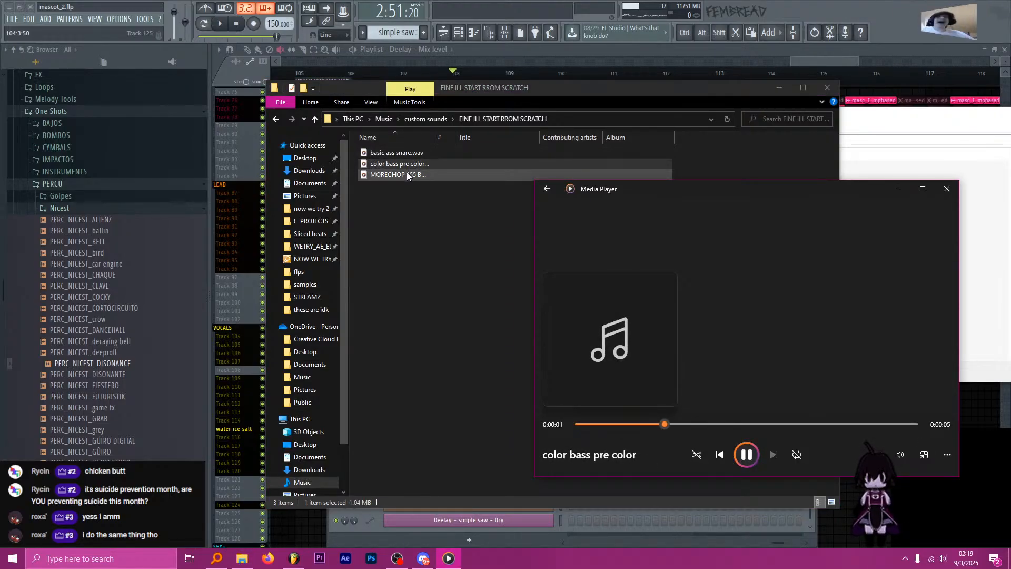
double_click(407, 174)
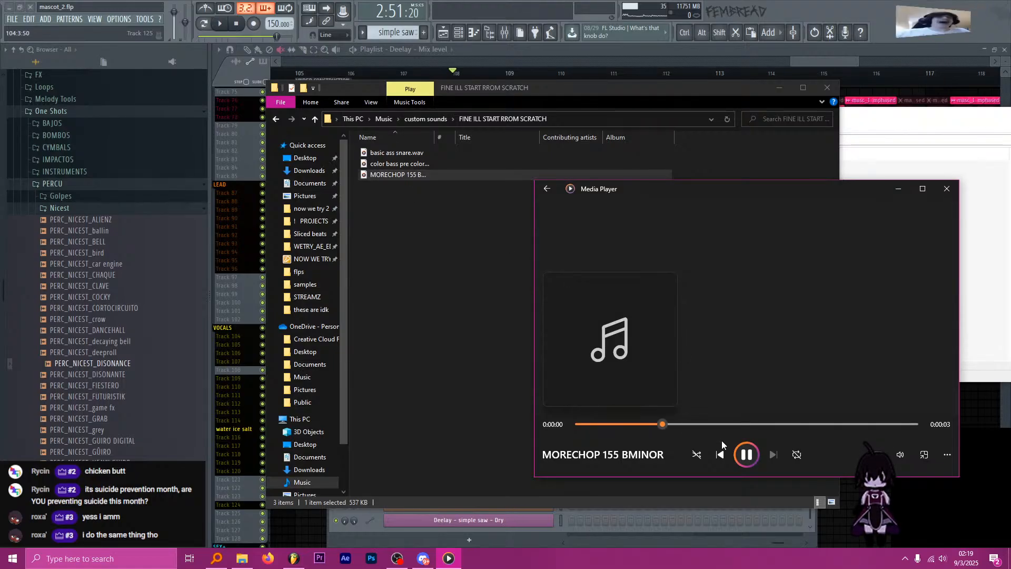
Open the homeflipper folder in custom sounds, audition its brakence chop triplet sample and pause playback.
left_click(431, 119)
double_click(428, 254)
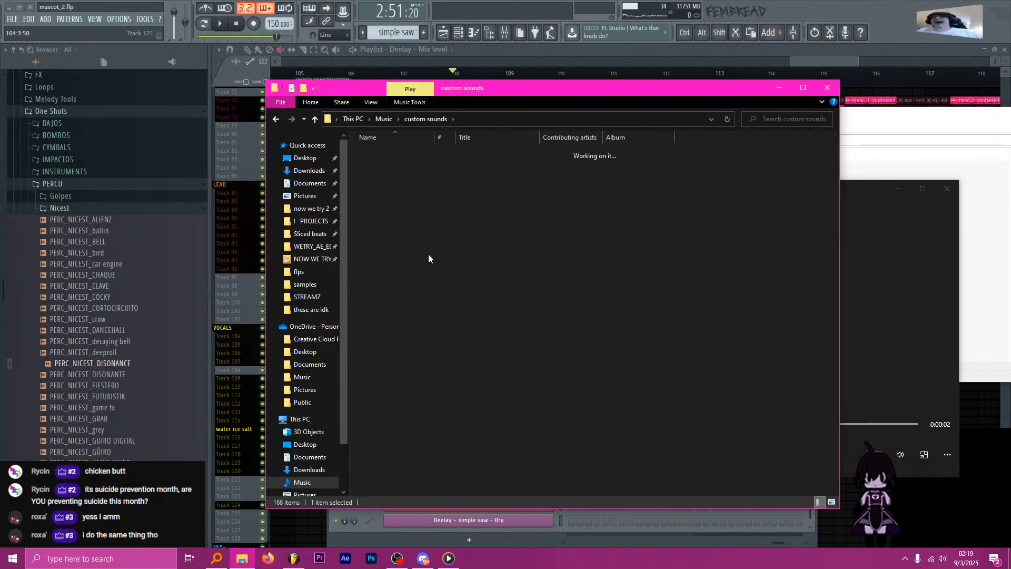
left_click(408, 152)
double_click(408, 153)
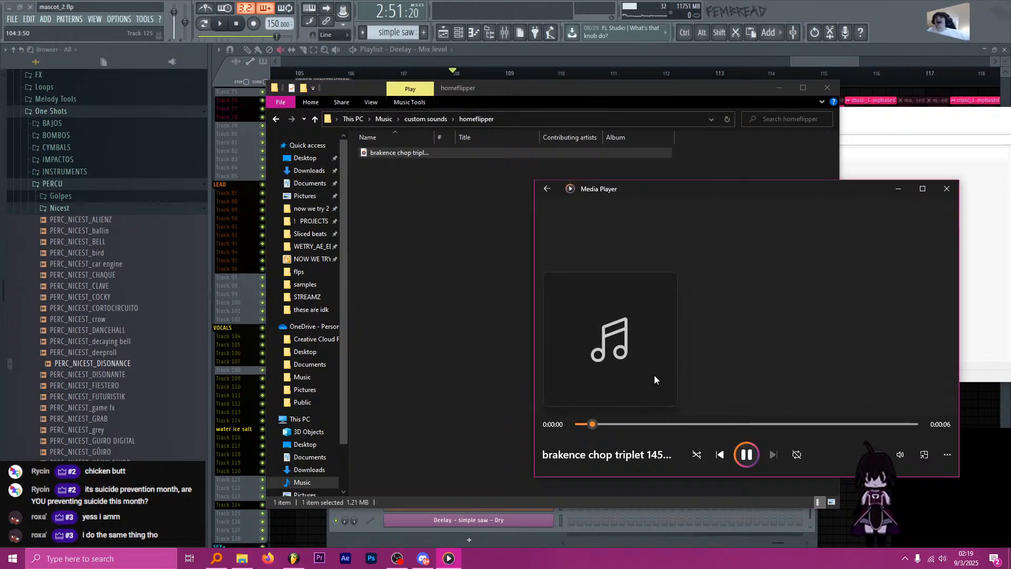
left_click(748, 456)
Open the "im not au5" folder in custom sounds and audition both RAVEGEN COLORIZED samples.
left_click(425, 119)
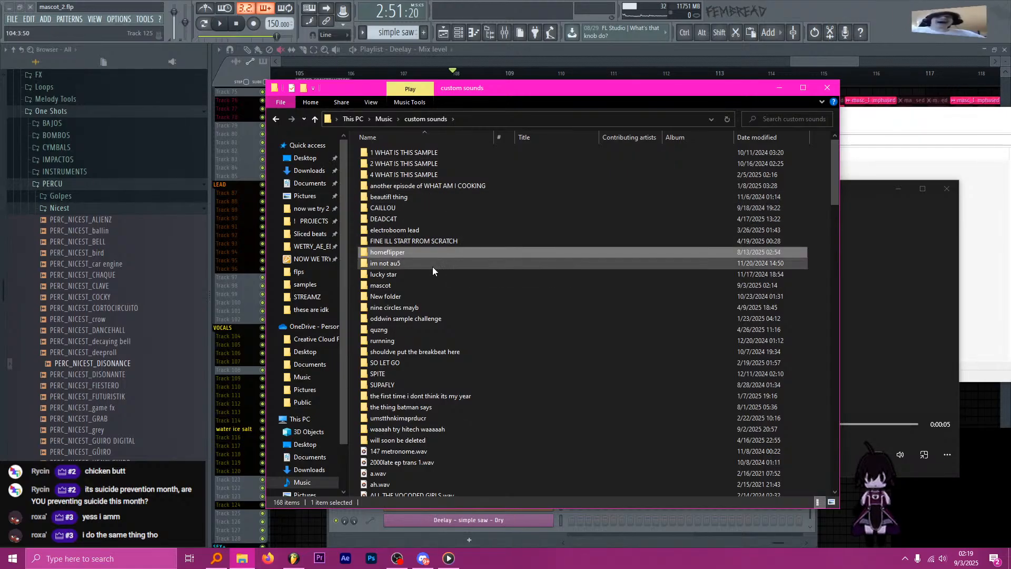
double_click(432, 265)
double_click(418, 153)
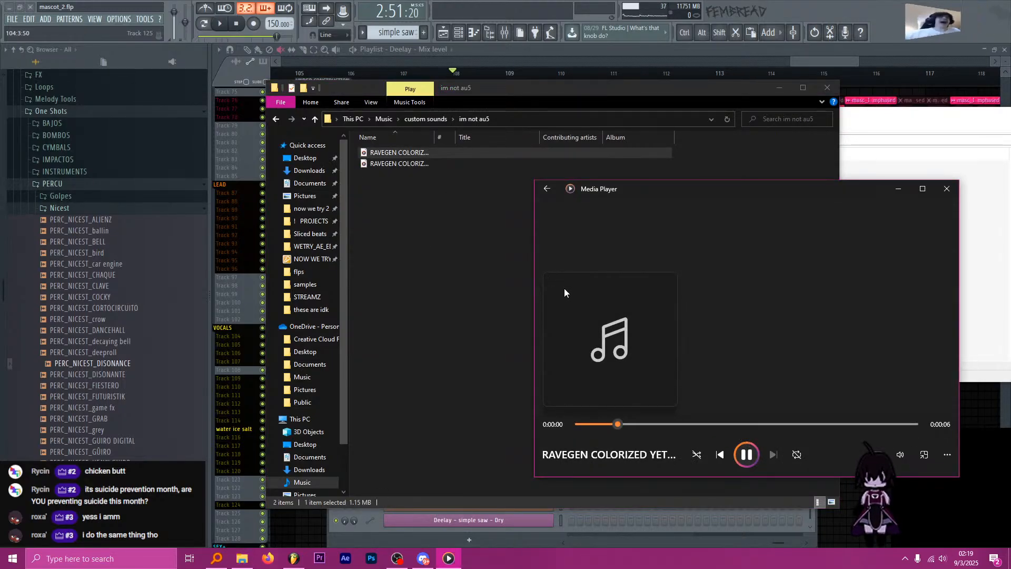
double_click(418, 162)
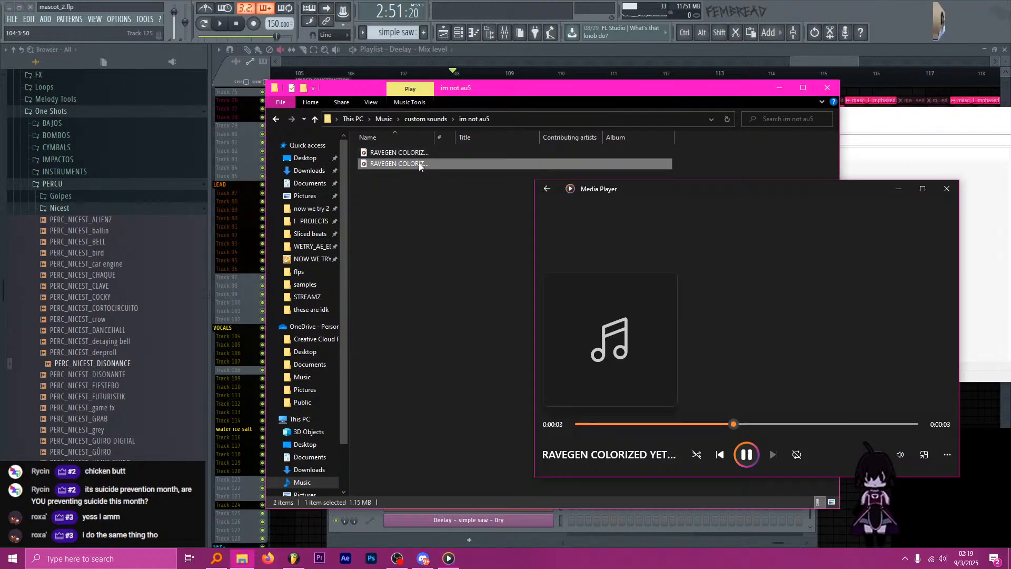
Audition the tamborine modal sample from the lucky star folder and pause playback.
left_click(434, 121)
double_click(407, 275)
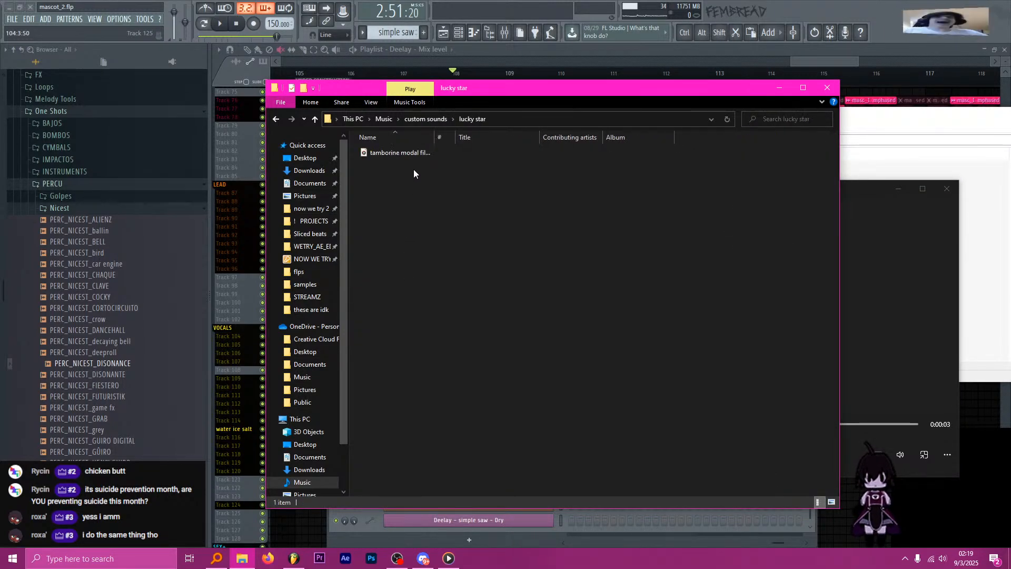
double_click(413, 154)
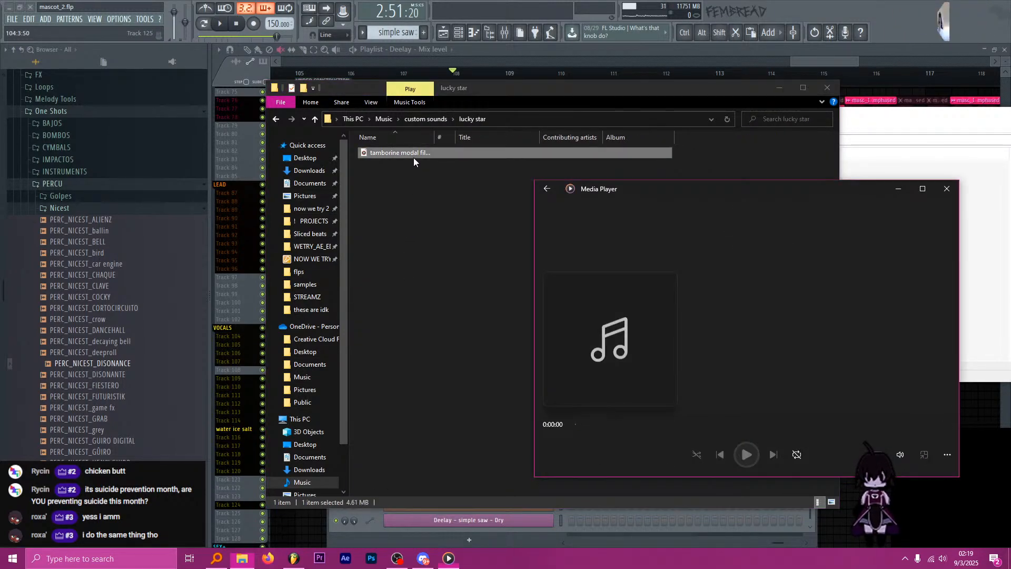
left_click(748, 454)
Check the contents of the mascot folder and New folder, and return to the custom sounds list.
left_click(425, 119)
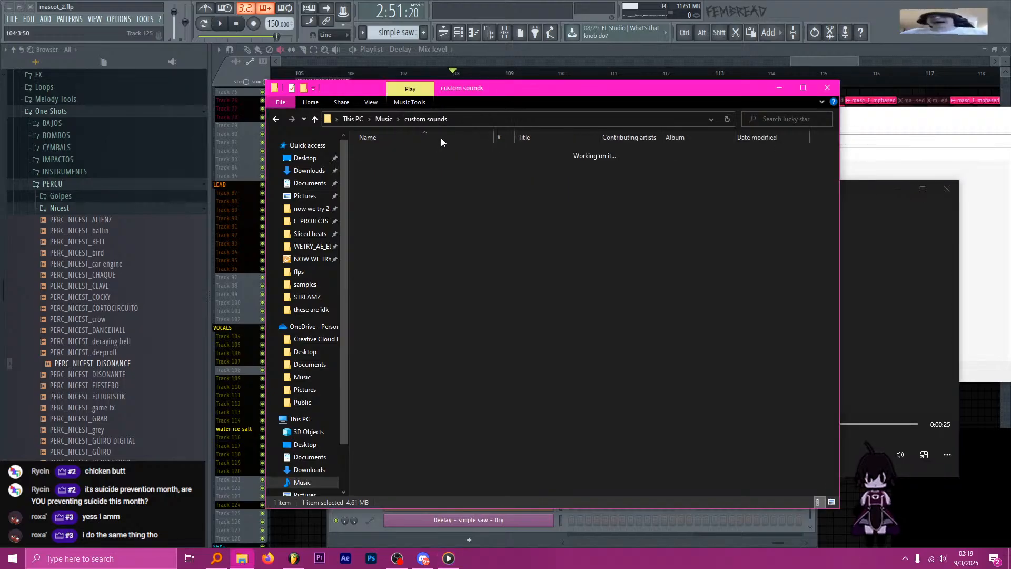
double_click(397, 223)
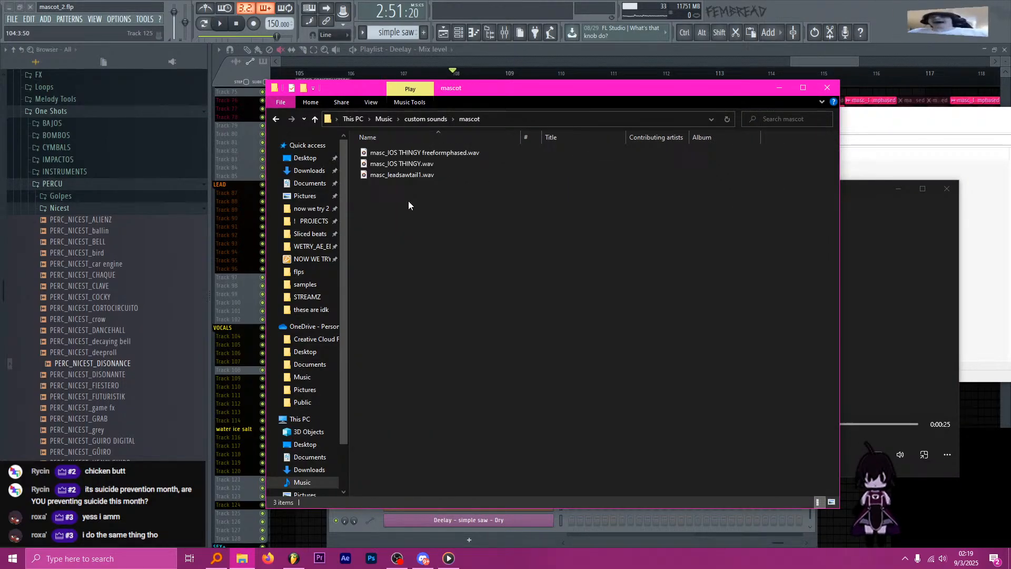
left_click(430, 122)
double_click(422, 295)
key("alt+Left")
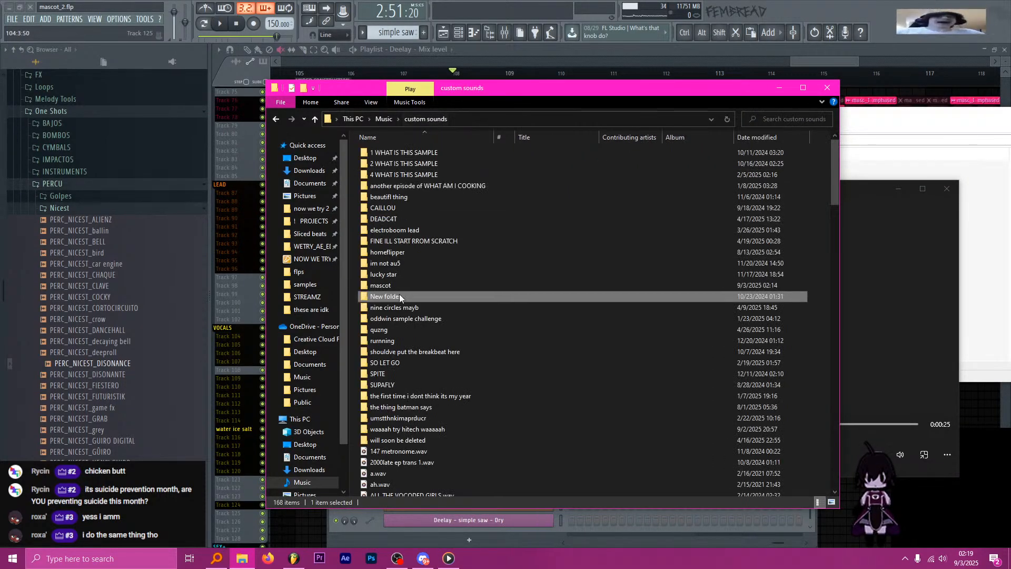
Open the "nine circles mayb" folder and audition and thats cooler.wav, the three DANCECHOP samples and DROP RESAMPLED.wav.
double_click(405, 309)
left_click(409, 152)
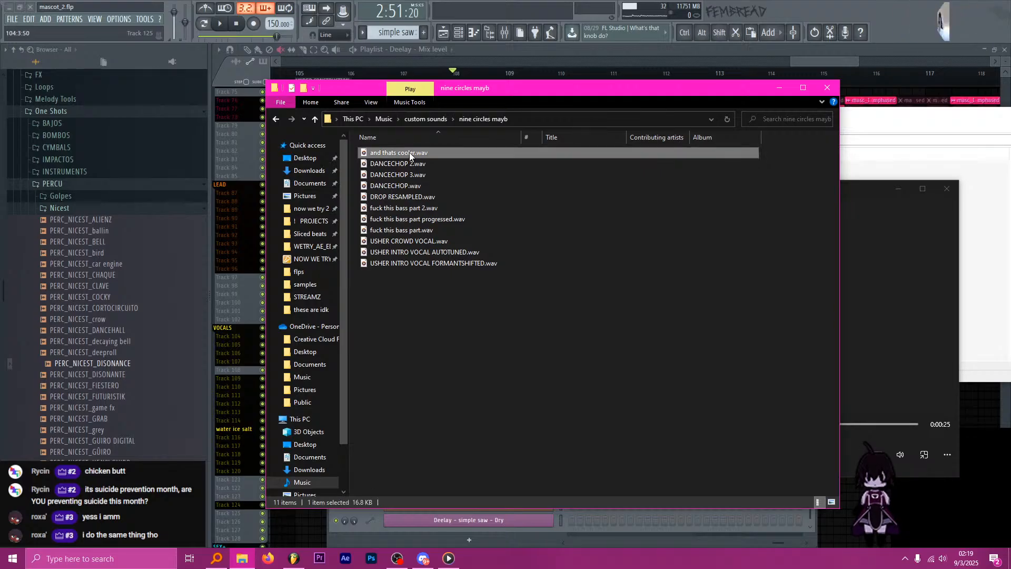
double_click(409, 153)
double_click(410, 163)
left_click(410, 175)
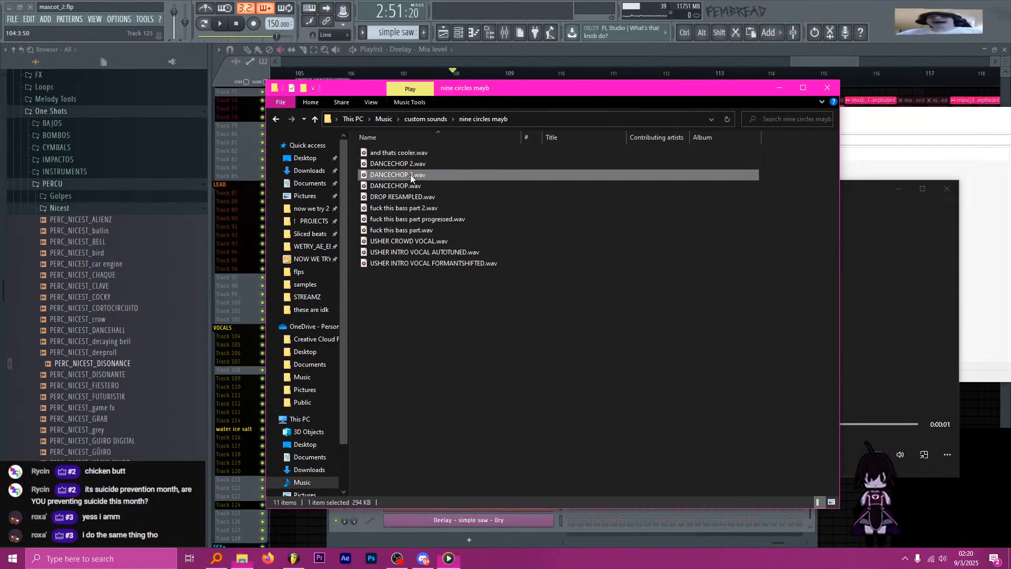
double_click(410, 175)
double_click(410, 186)
double_click(411, 197)
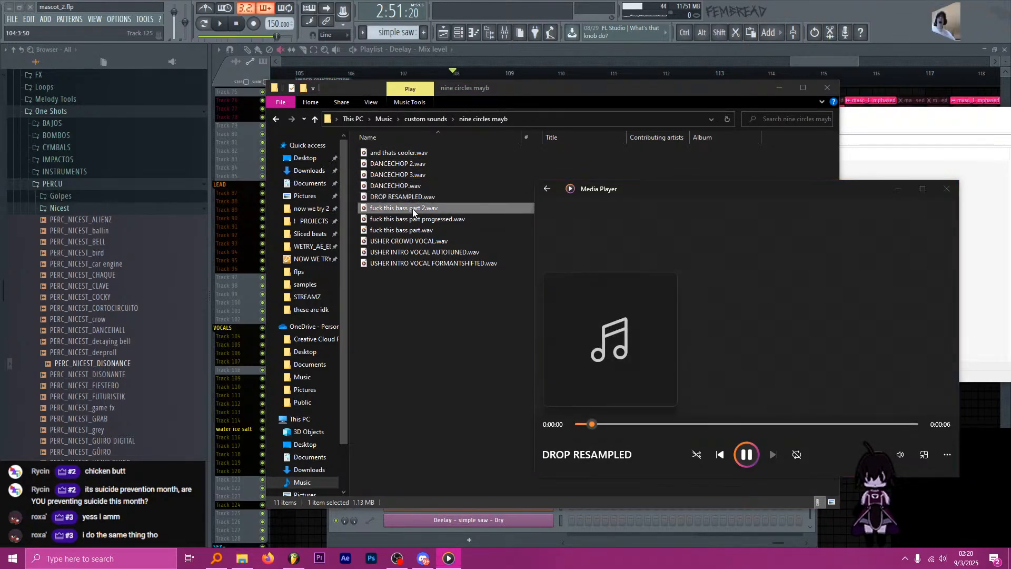
Audition the three "bass part" samples in the "nine circles mayb" folder: part 2, part progressed and part.
left_click(412, 208)
double_click(435, 207)
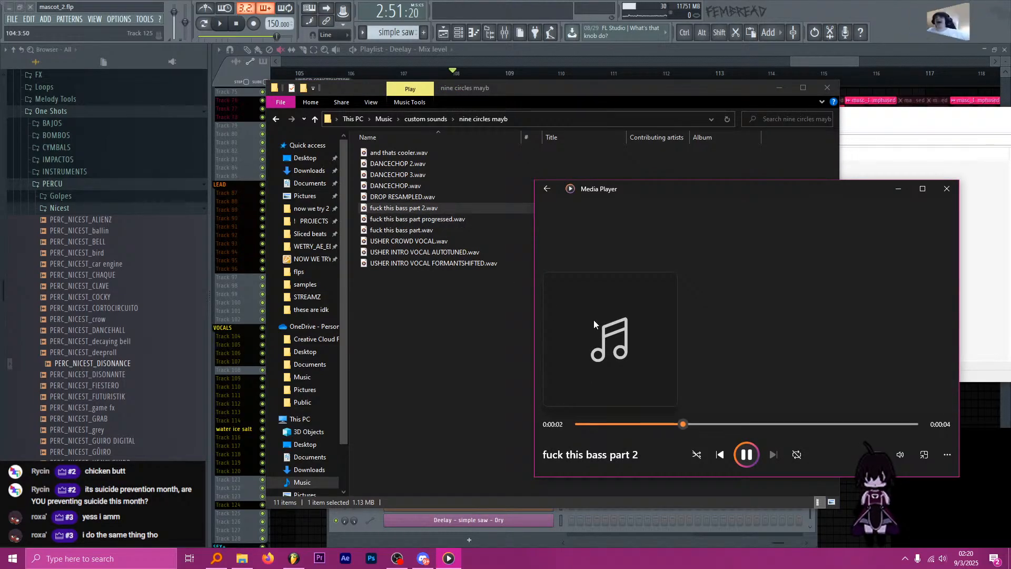
double_click(421, 219)
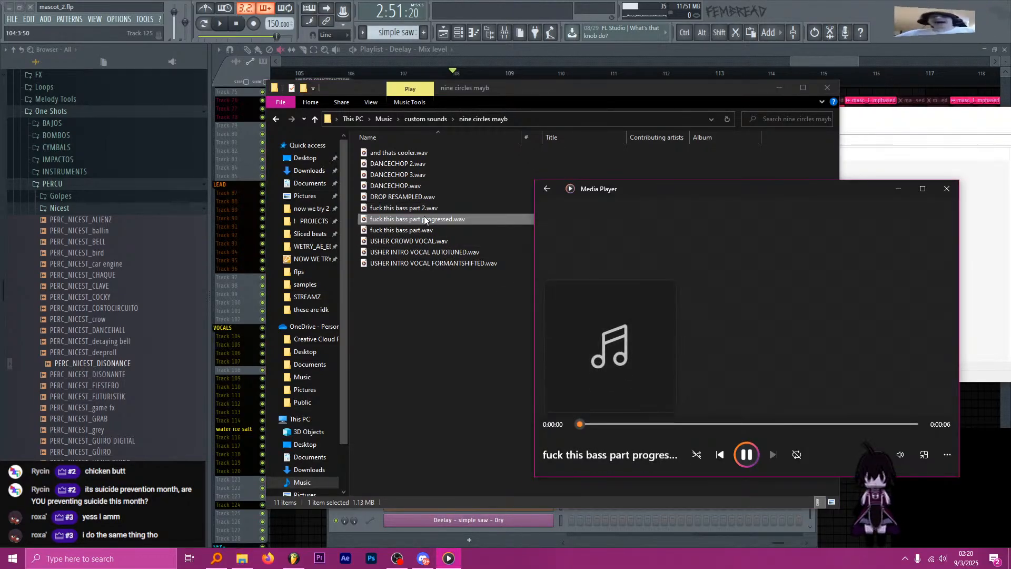
double_click(426, 229)
Audition USHER CROWD VOCAL.wav, USHER INTRO VOCAL AUTOTUNED.wav and USHER INTRO VOCAL FORMANTSHIFTED.wav.
double_click(428, 241)
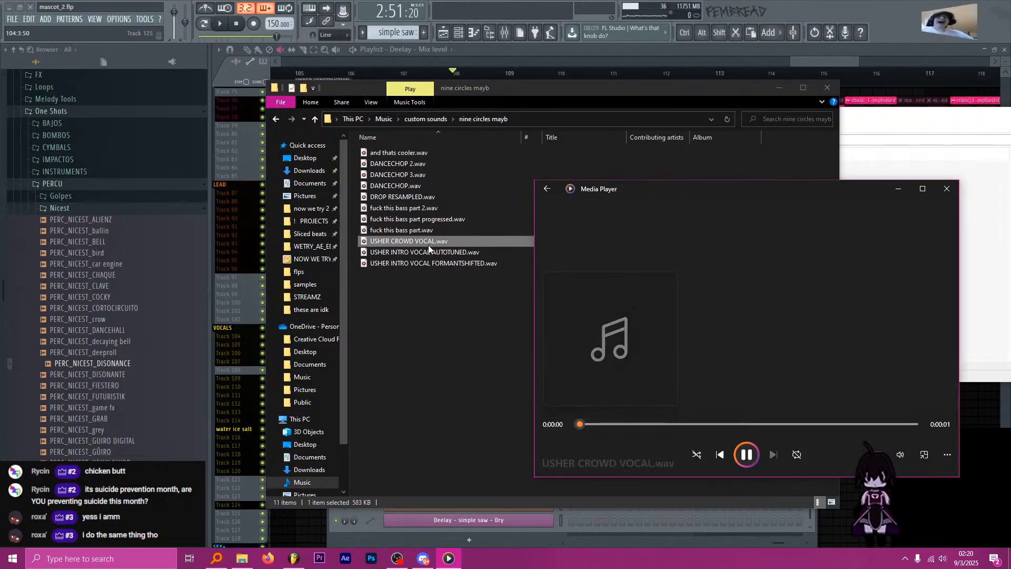
double_click(431, 252)
double_click(435, 263)
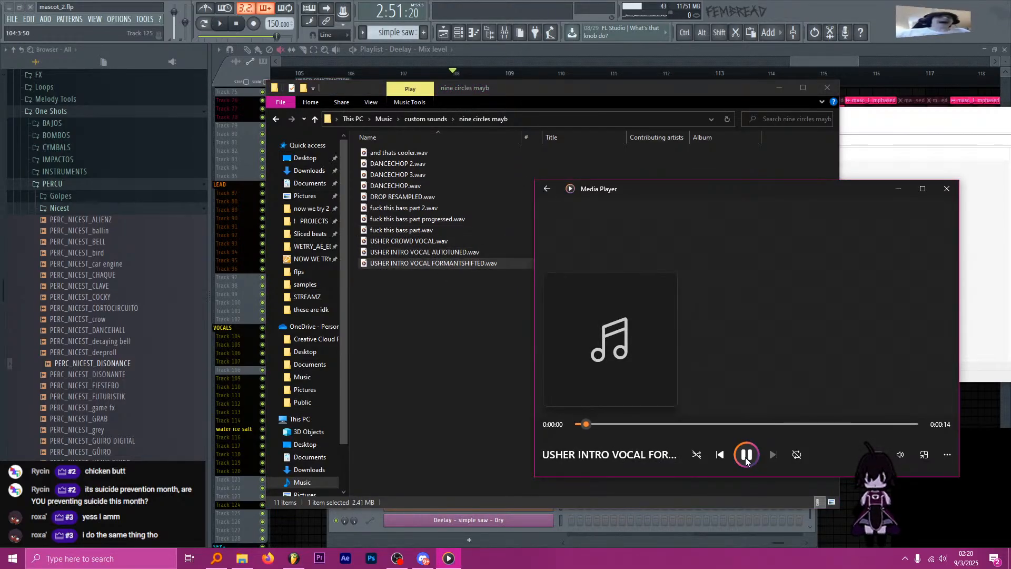
Check the "oddwin sample challenge" folder and audition cylinder lead thing.wav from the quzng folder.
left_click(426, 119)
double_click(437, 257)
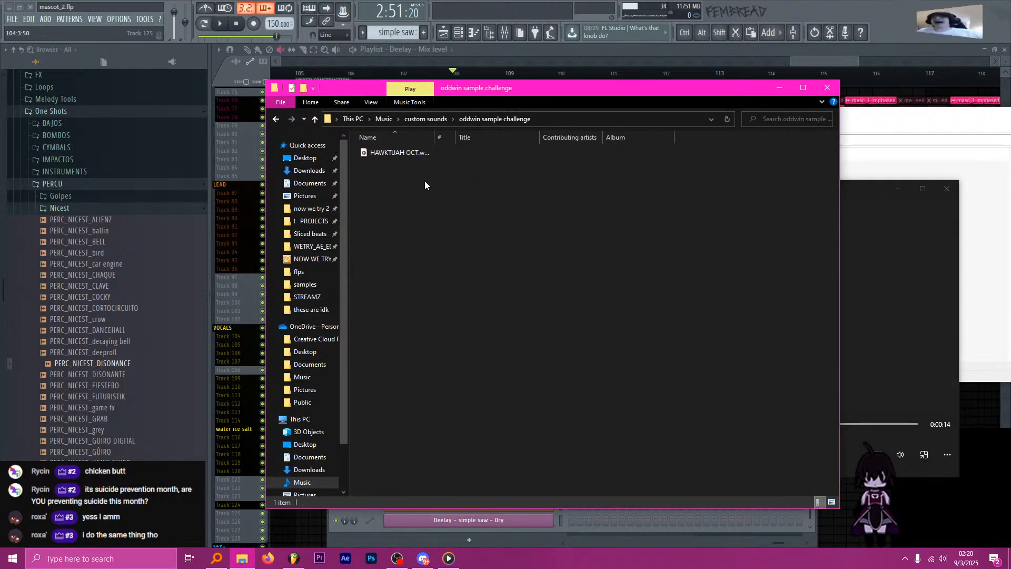
left_click(438, 119)
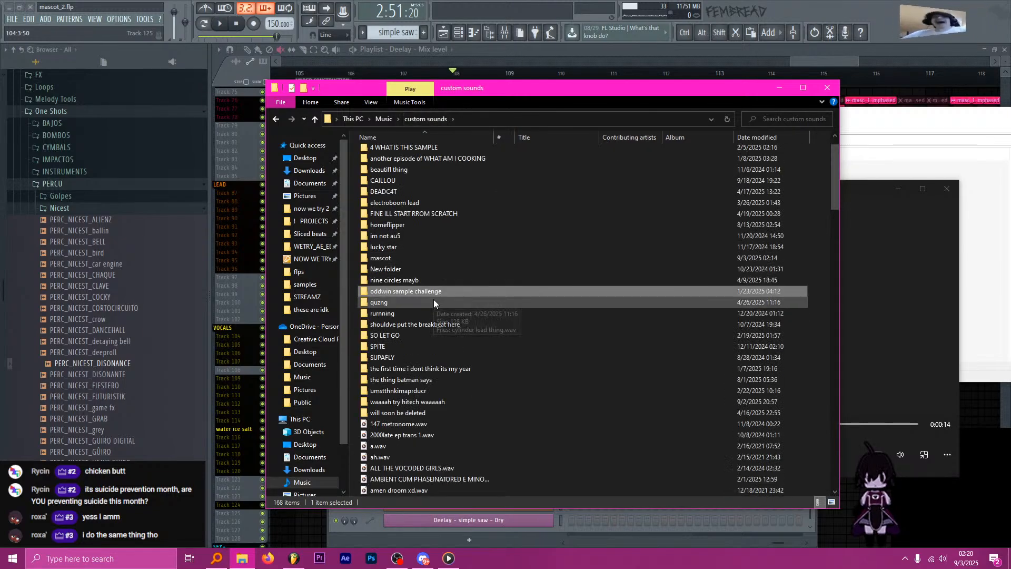
double_click(416, 302)
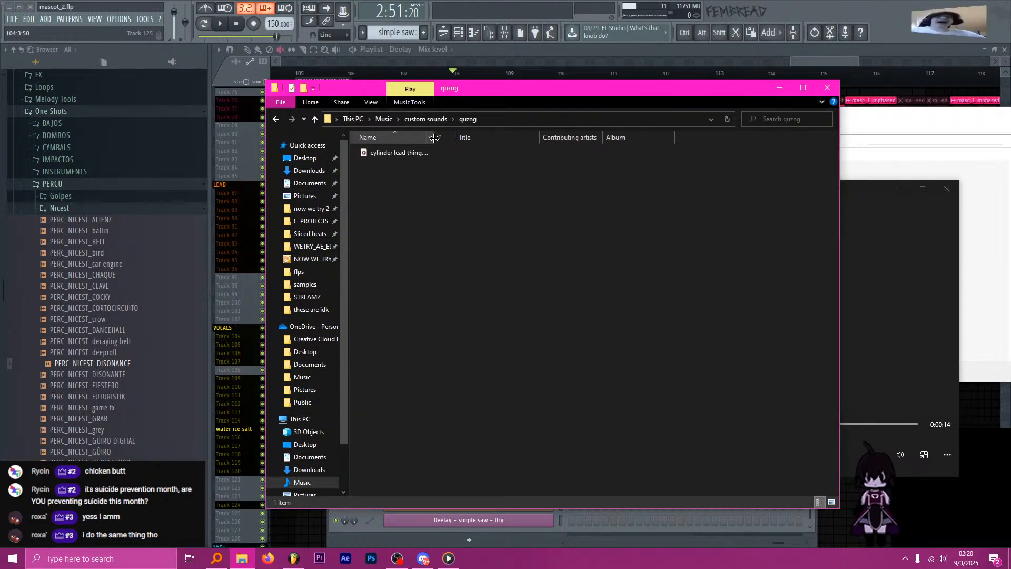
double_click(417, 153)
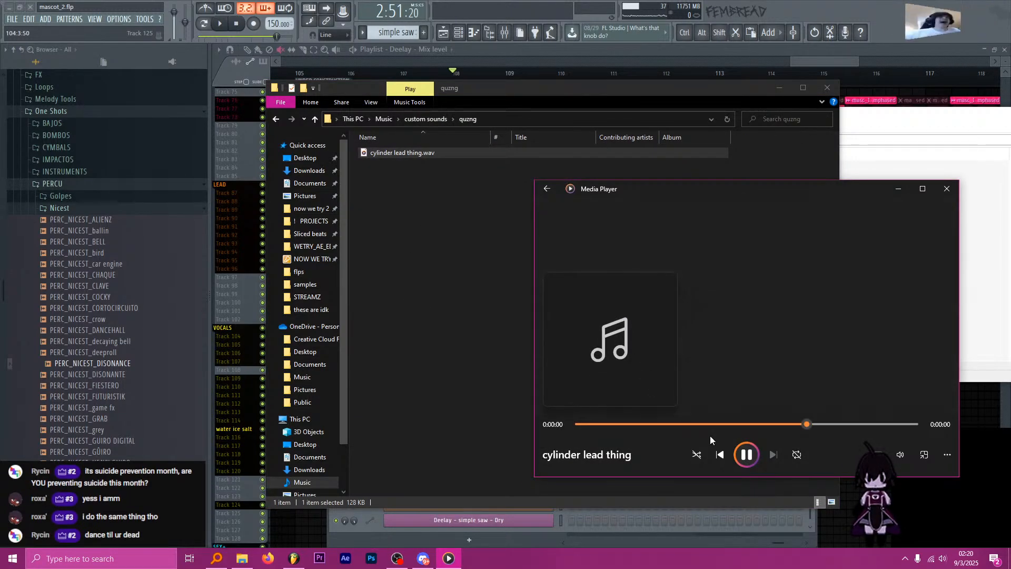
Open the runnning folder and audition the three CLICKY samples, random bass thig.wav, running sample.wav and some fkin layer SPECCROMDFRGDFG.wav.
left_click(424, 118)
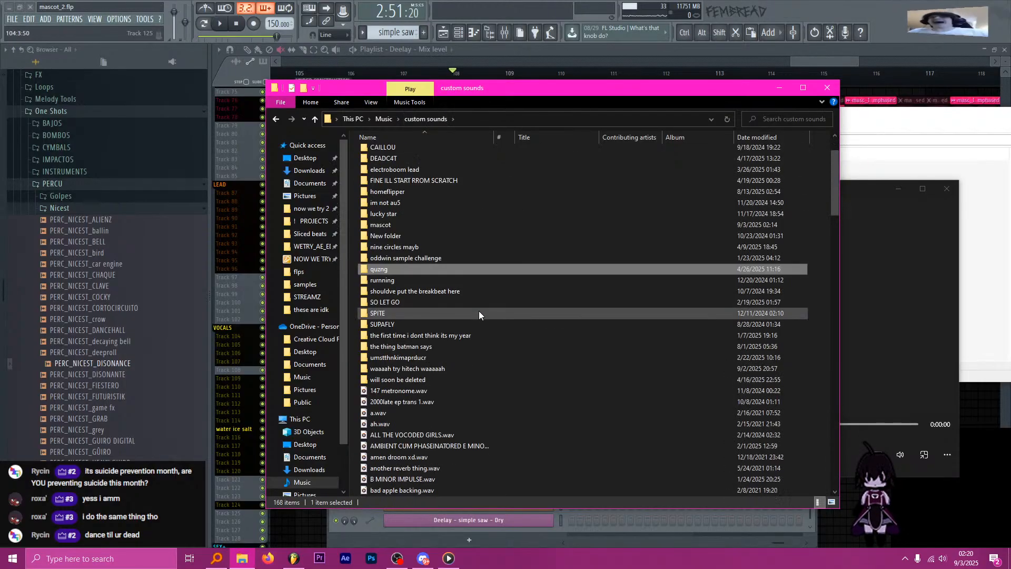
double_click(401, 277)
double_click(416, 152)
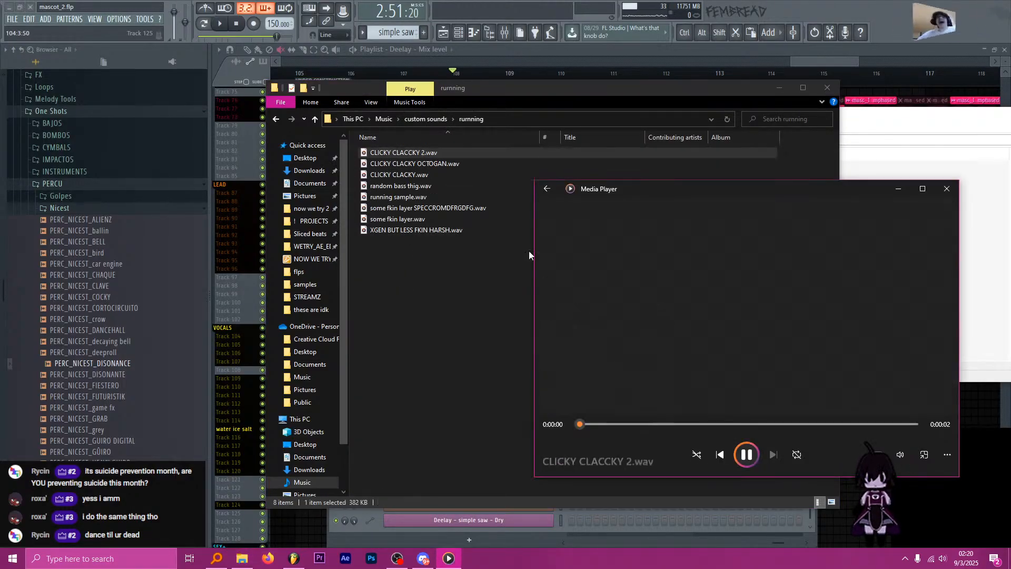
double_click(407, 162)
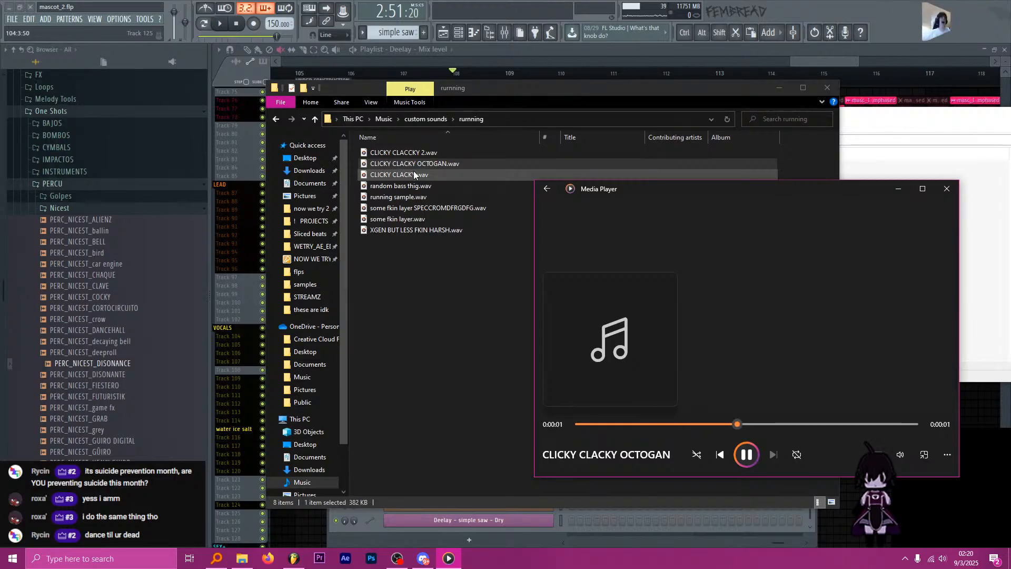
double_click(413, 174)
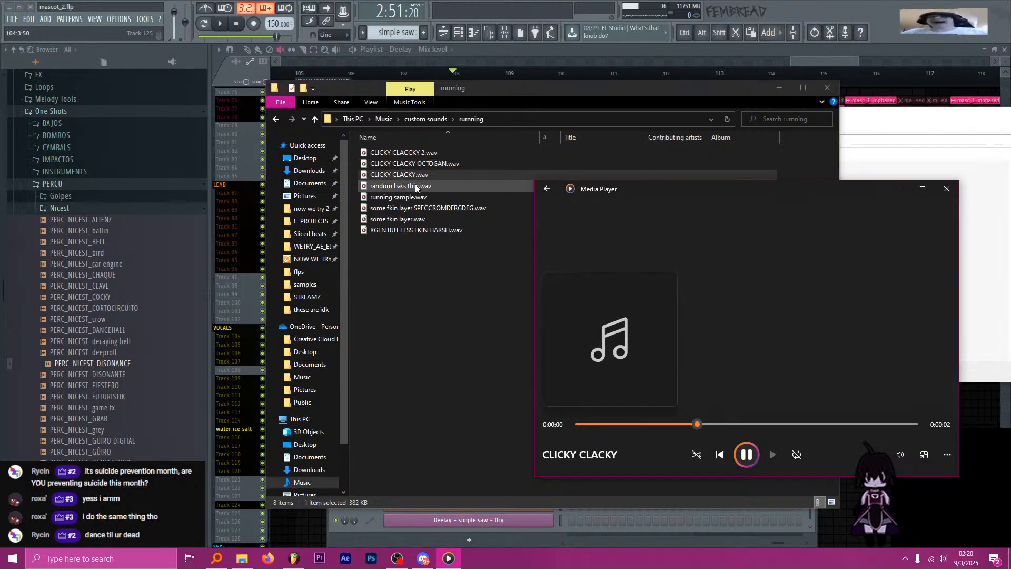
double_click(415, 185)
double_click(416, 197)
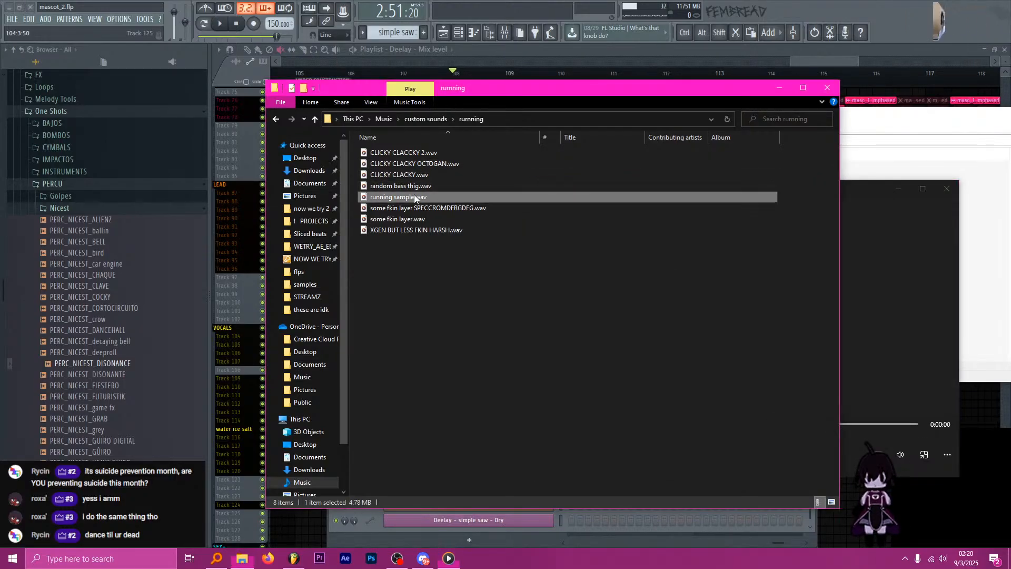
double_click(418, 208)
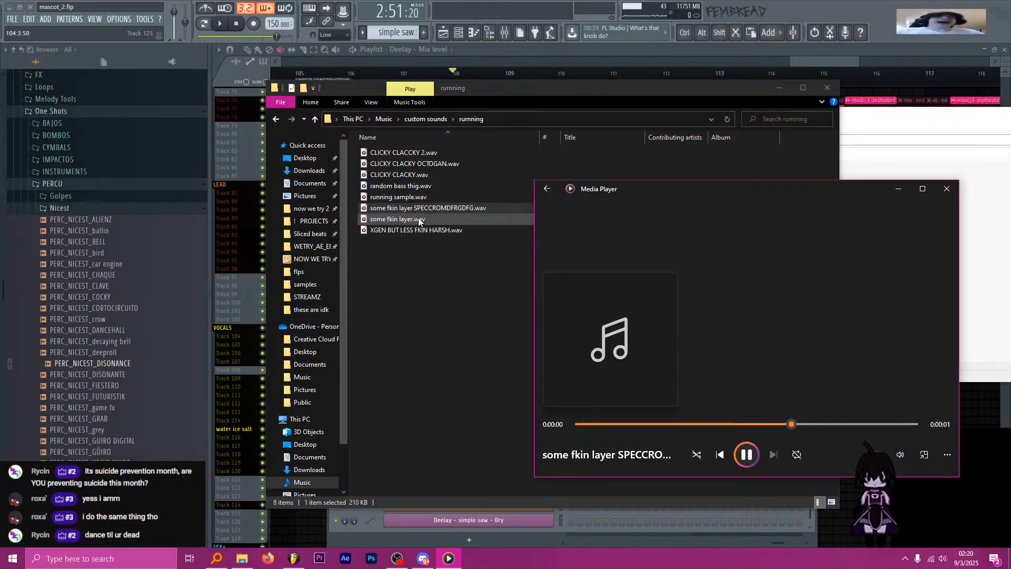
Audition some fkin layer.wav and XGEN BUT LESS FKIN HARSH.wav, and replay some fkin layer SPECCROMDFRGDFG.wav for comparison.
double_click(419, 220)
double_click(419, 230)
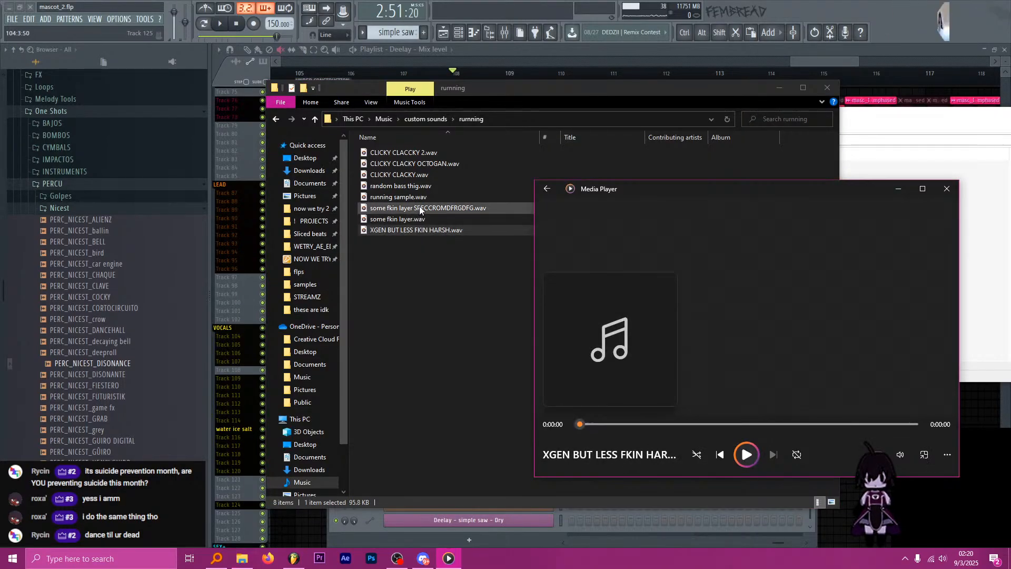
double_click(415, 219)
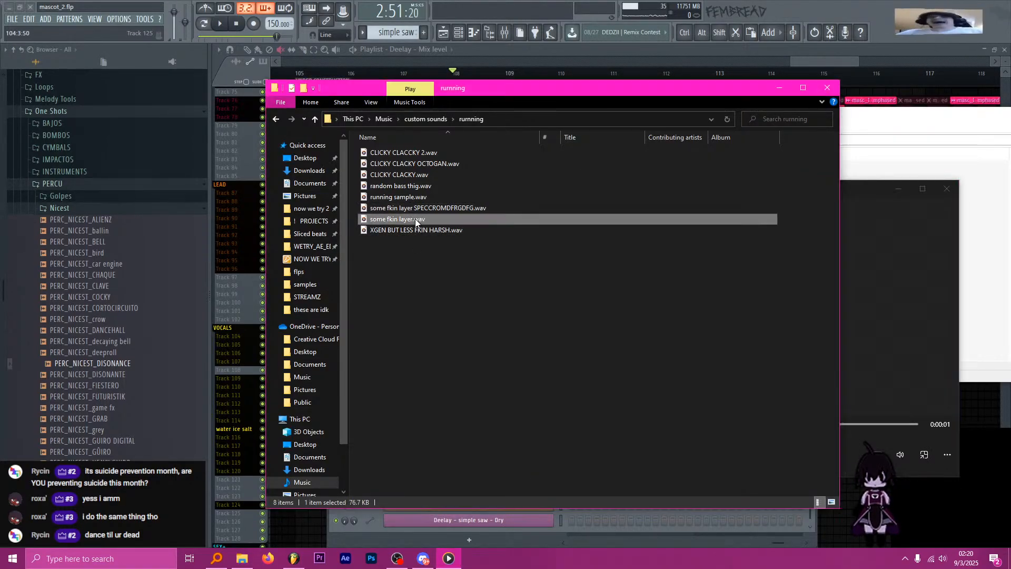
double_click(415, 207)
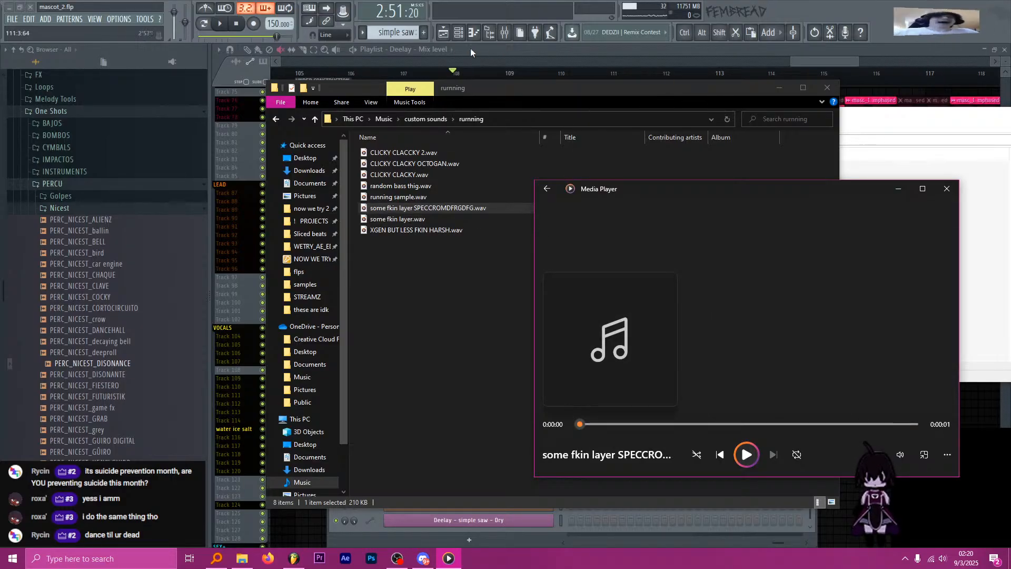
Switch to the FL Studio playlist and play the UNDER CONSTRUCTION section from about bar 105 to the middle of bar 108.
left_click_drag(459, 70, 296, 70)
key("space")
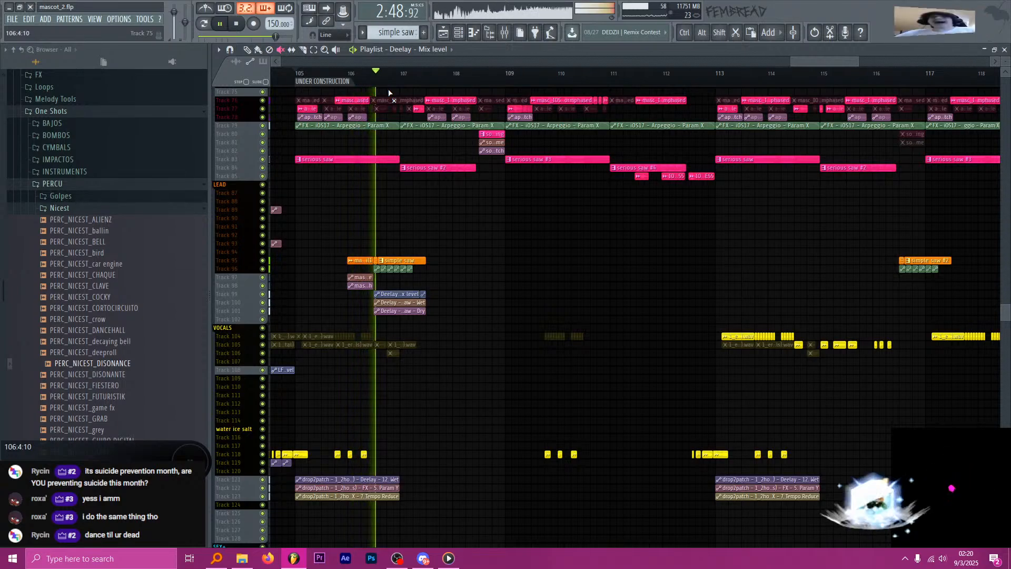
scroll(437, 115, "up", 3)
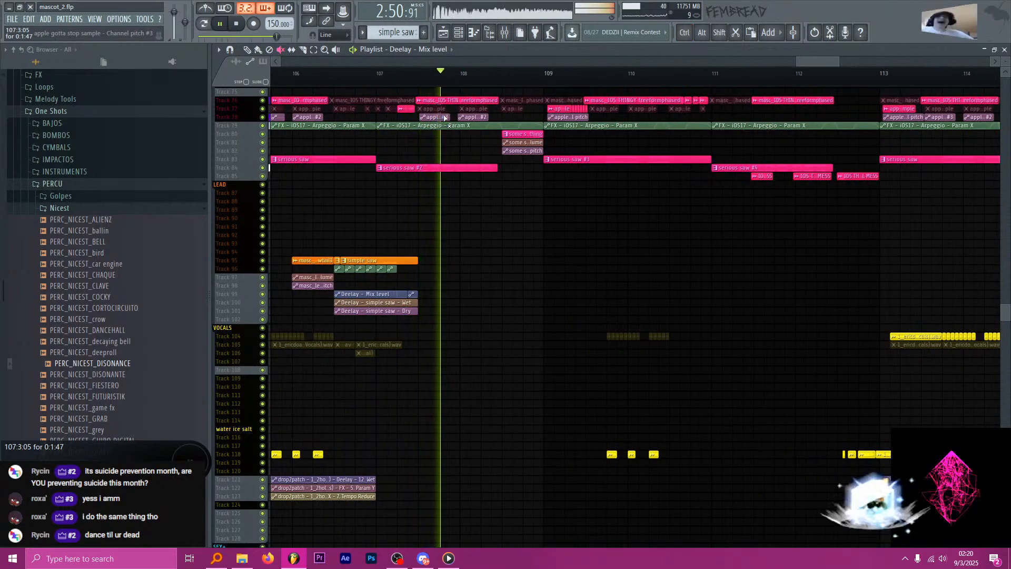
scroll(519, 119, "down", 4)
key("space")
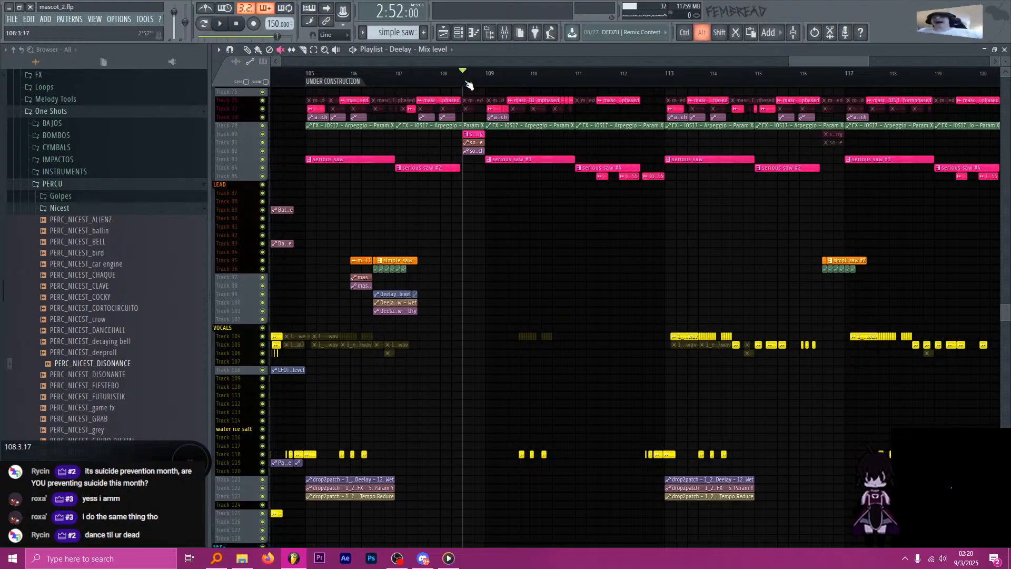
Return to the custom sounds folder and audition SHOULD_BeNice, Shout, ShoutOctave, ShoutOctaveTwo and ShoutTuneOctave in "shouldve put the breakbeat here".
key("alt+Tab")
key("alt+Tab")
key("alt+Tab")
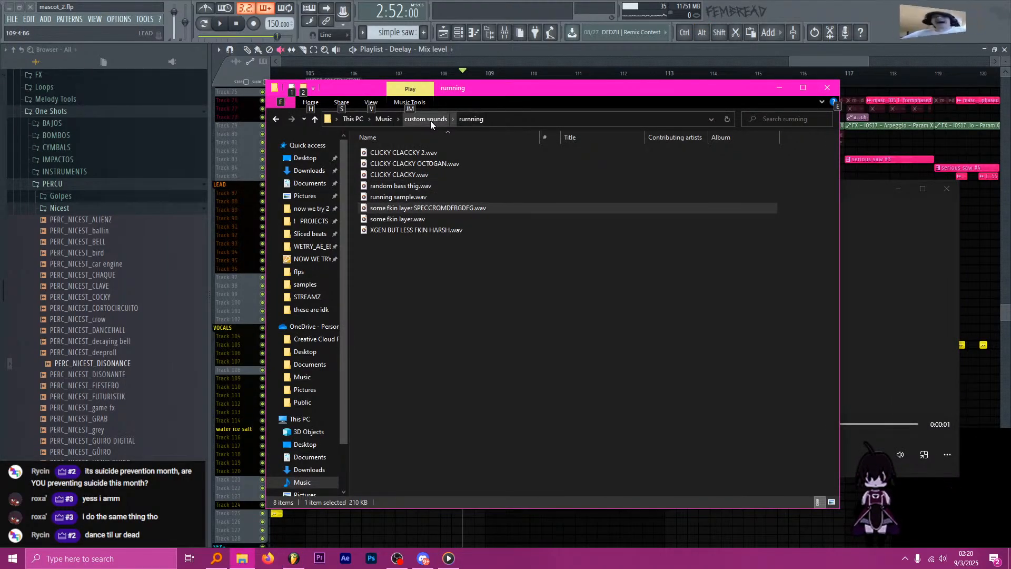
left_click(431, 121)
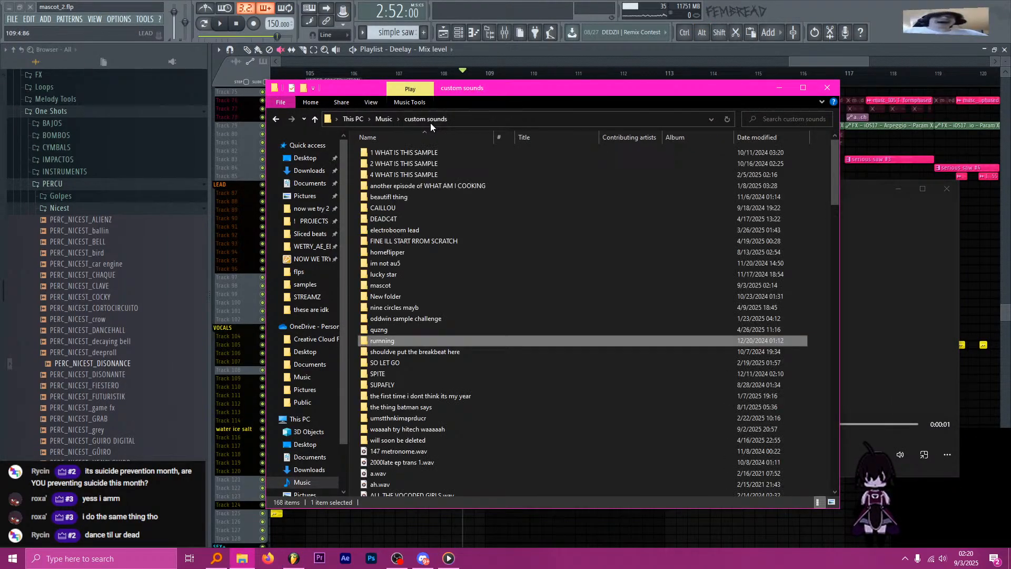
double_click(419, 352)
double_click(435, 152)
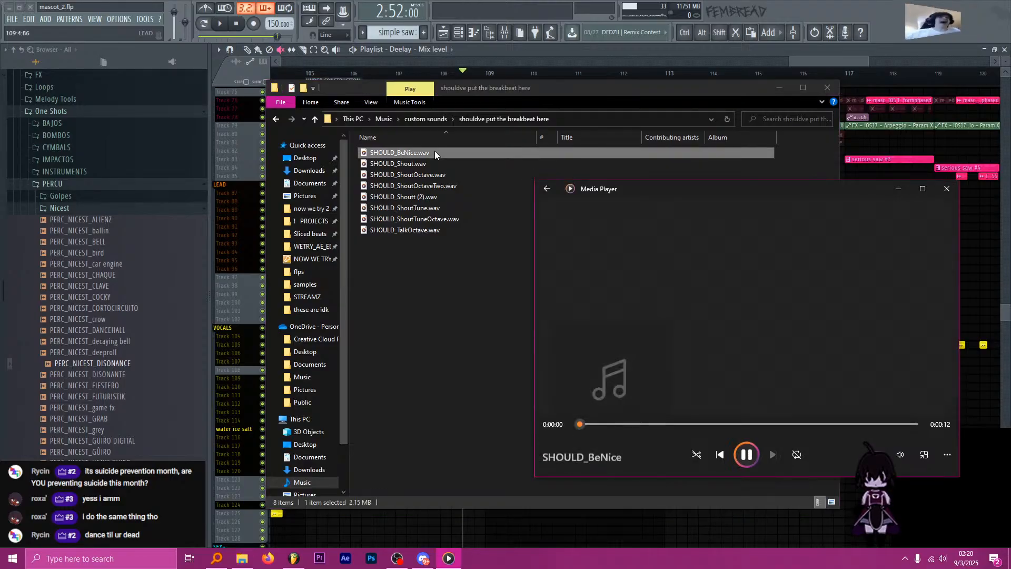
double_click(422, 164)
double_click(422, 175)
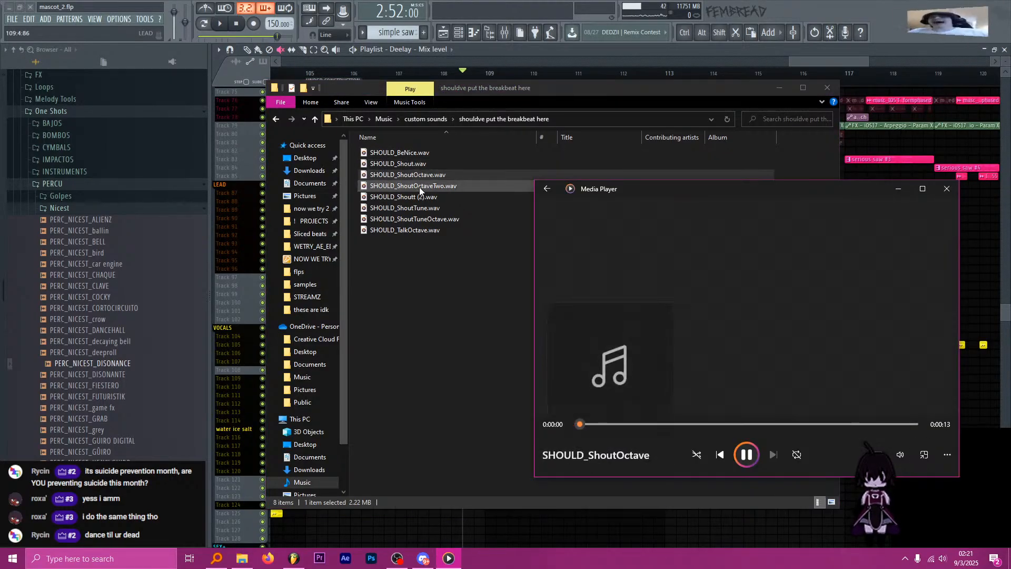
double_click(419, 186)
double_click(416, 218)
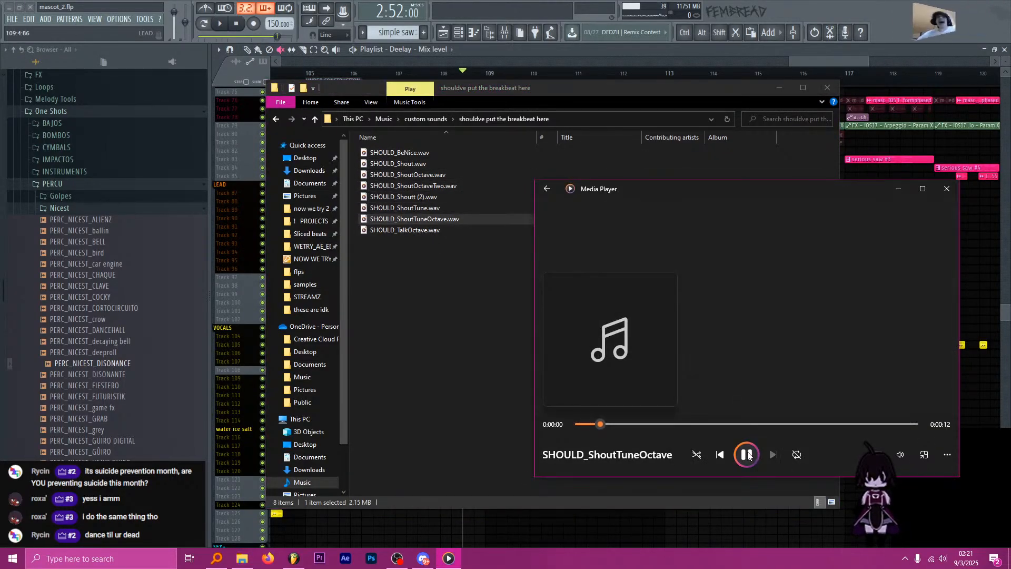
Open the SO LET GO folder and audition generate a groove for me.wav and the three WAAAAAOOOWWW samples.
left_click(436, 121)
left_click(414, 335)
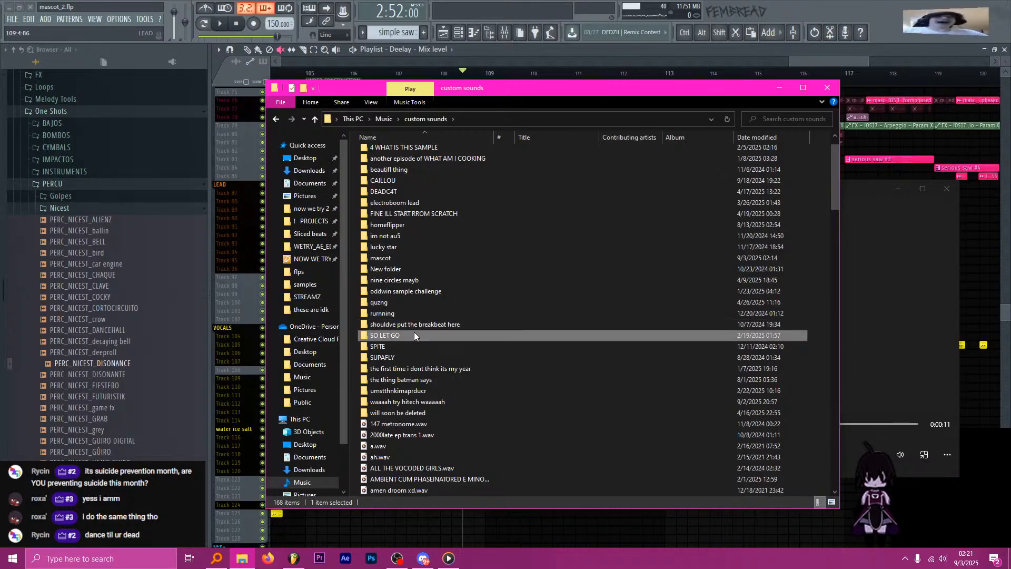
double_click(413, 335)
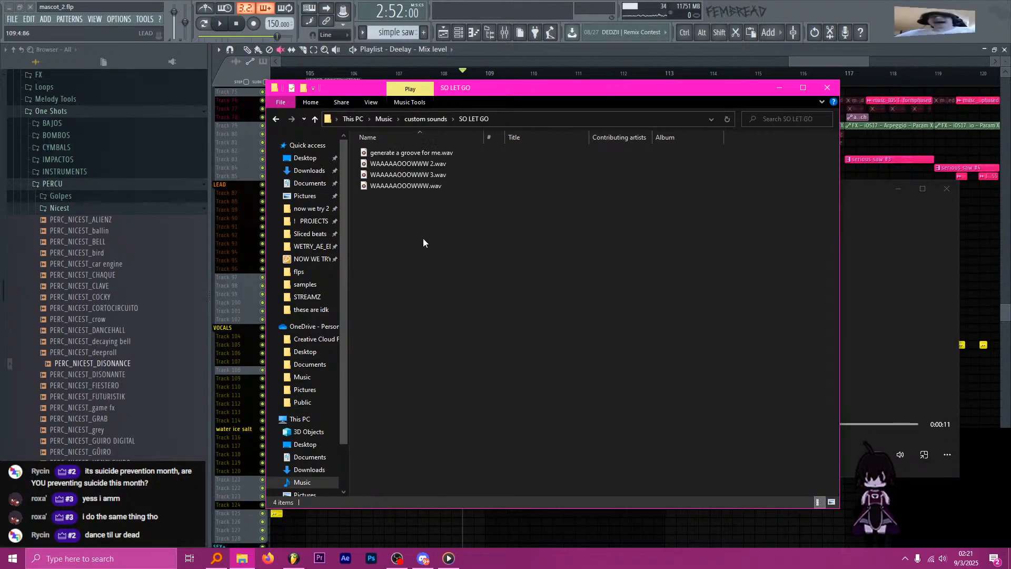
double_click(428, 153)
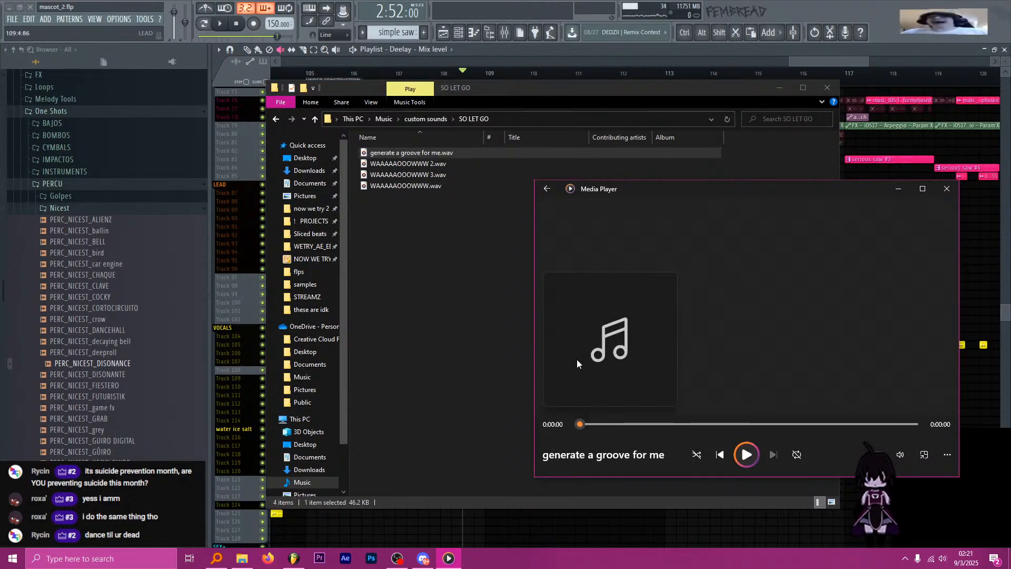
double_click(430, 165)
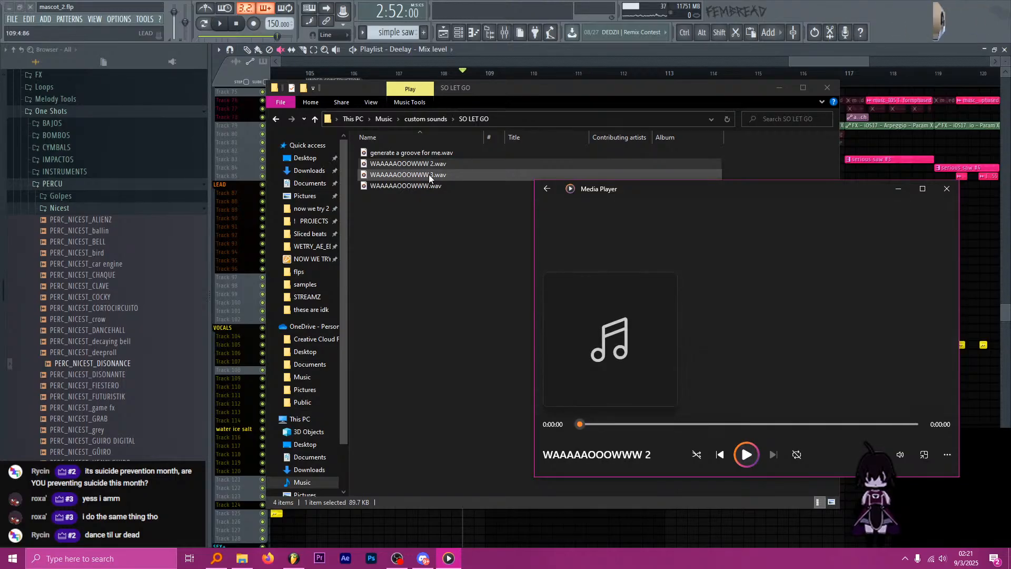
left_click(428, 175)
double_click(429, 174)
double_click(425, 187)
Open the SPITE folder and audition DA COMBINNATION HARMONIZED.wav, HM KICK 73.wav, the hradstyl thingy sample and SHOT OF B12.wav.
left_click(431, 150)
key("BackSpace")
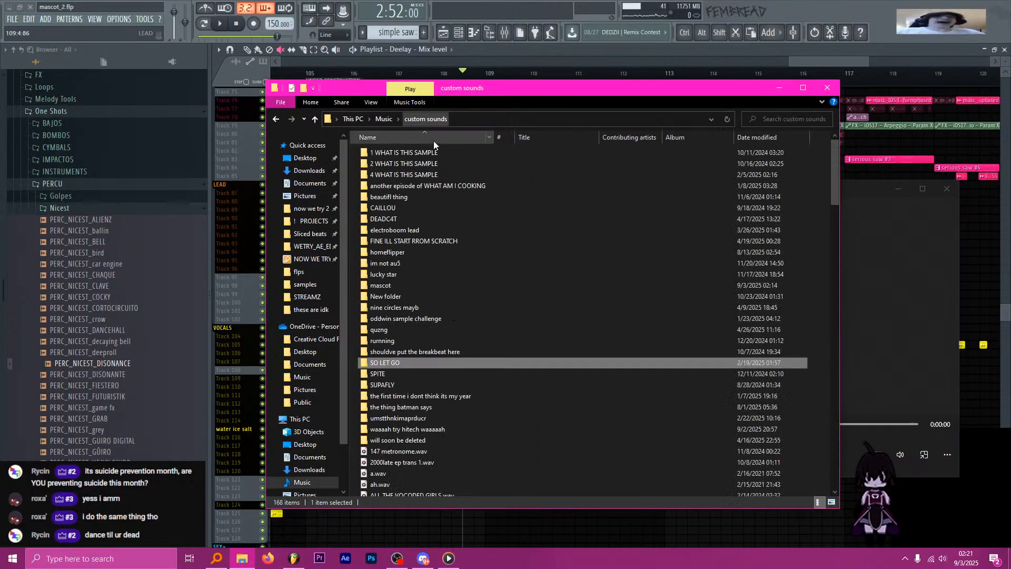
double_click(402, 346)
double_click(435, 154)
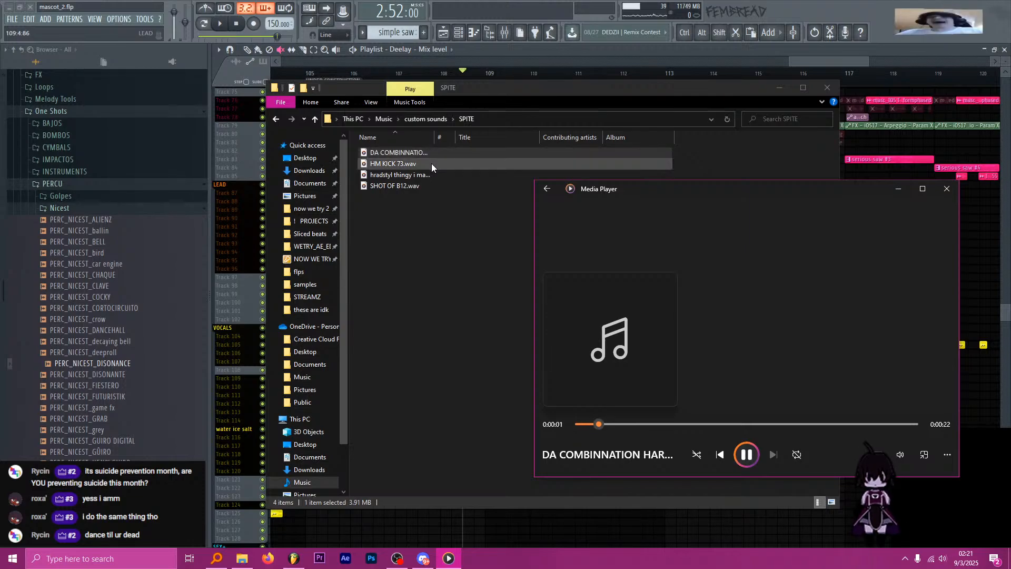
left_click_drag(433, 138, 513, 137)
left_click(879, 264)
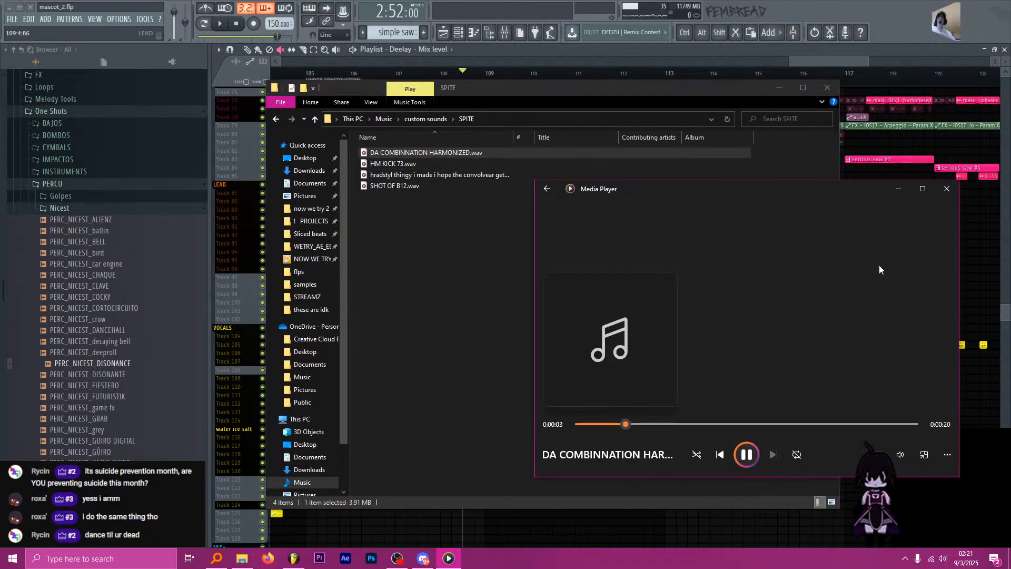
double_click(399, 163)
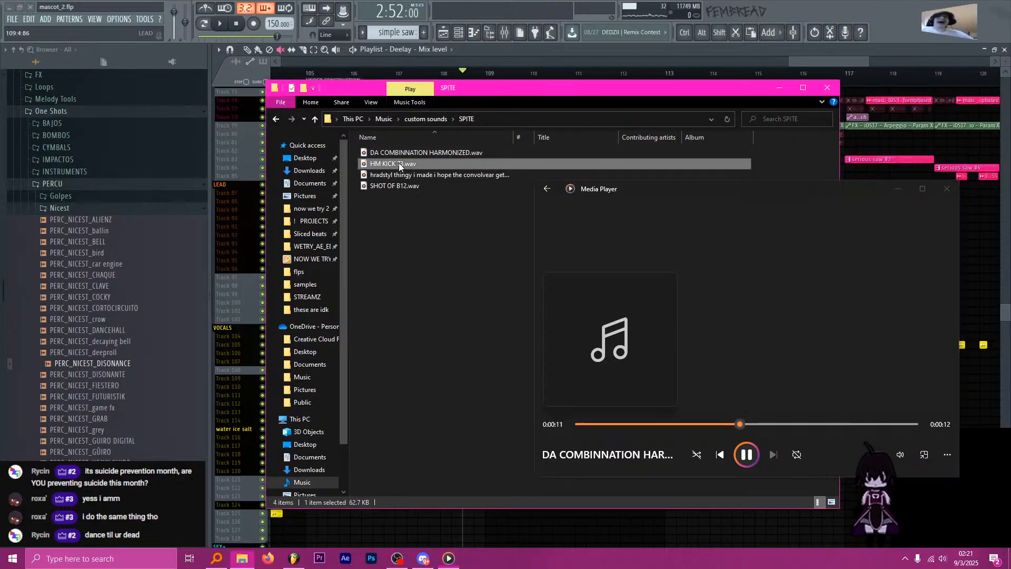
left_click(410, 166)
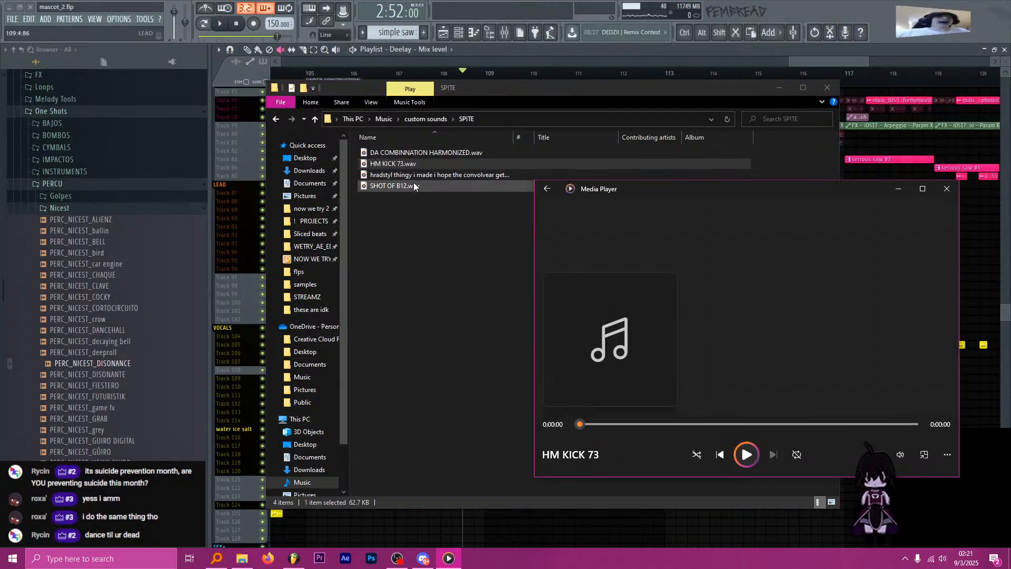
double_click(409, 173)
double_click(406, 185)
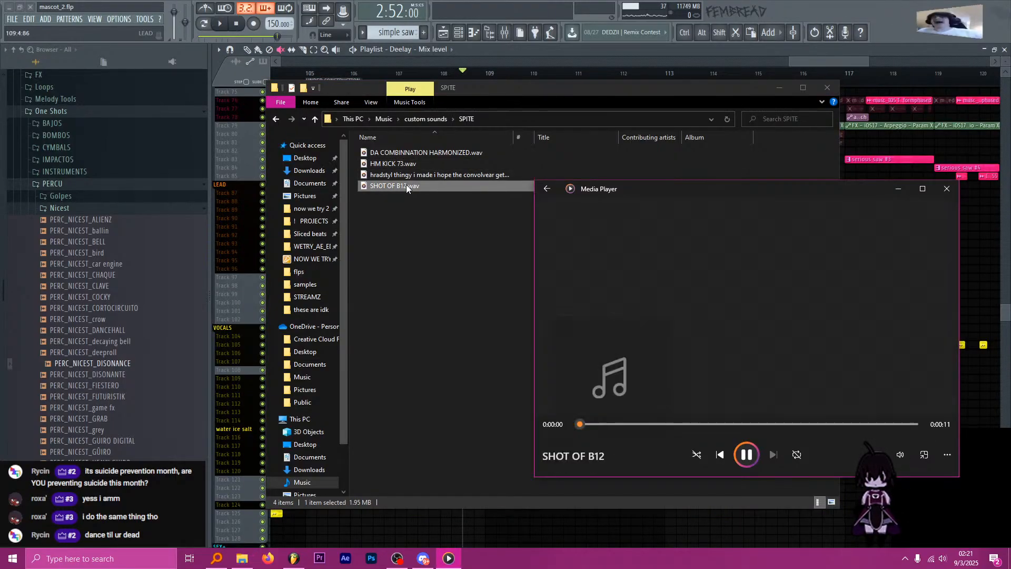
Open the SUPAFLY folder and audition "i like the poppiness of the kick here.wav".
left_click(425, 119)
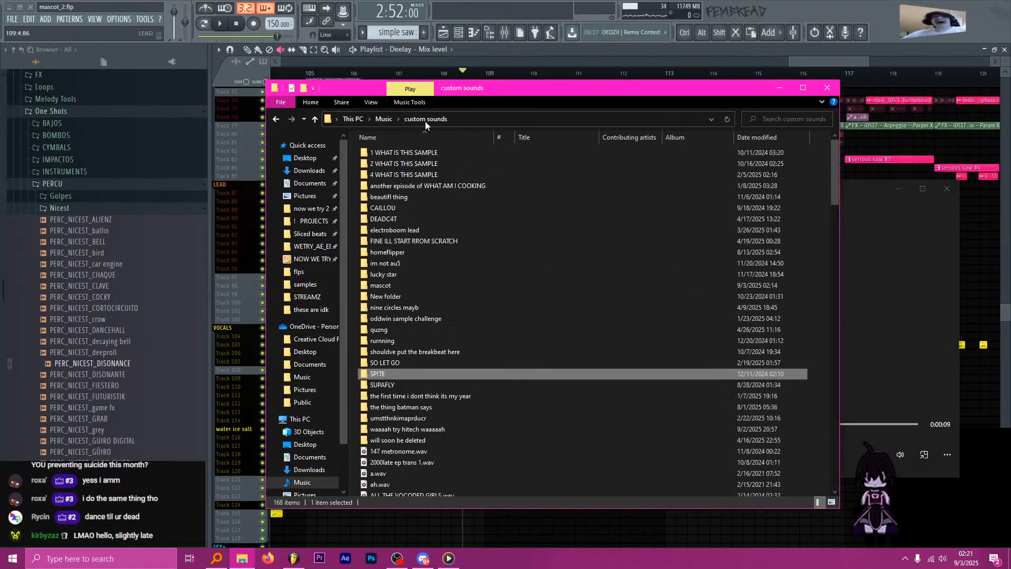
double_click(434, 389)
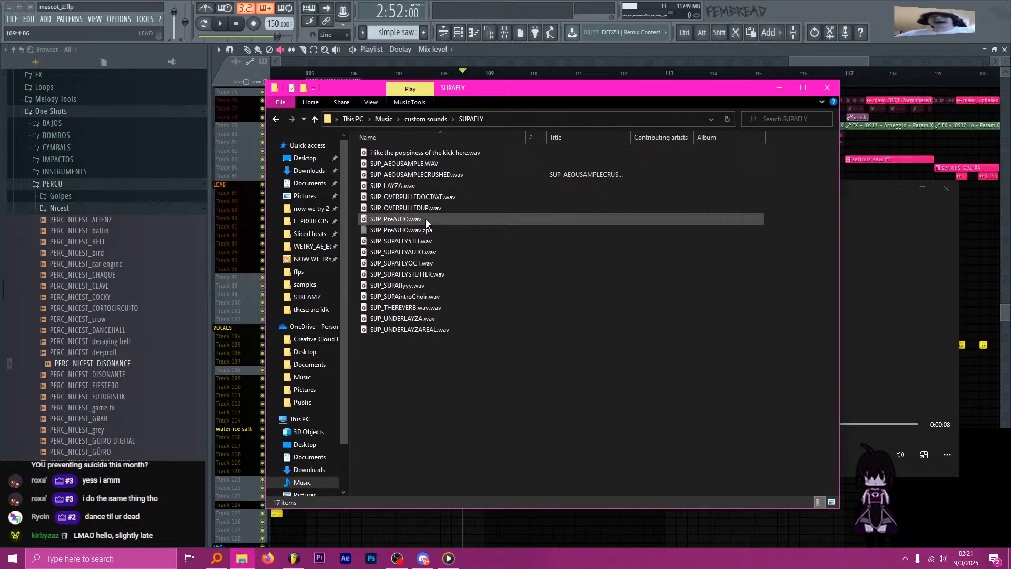
double_click(454, 152)
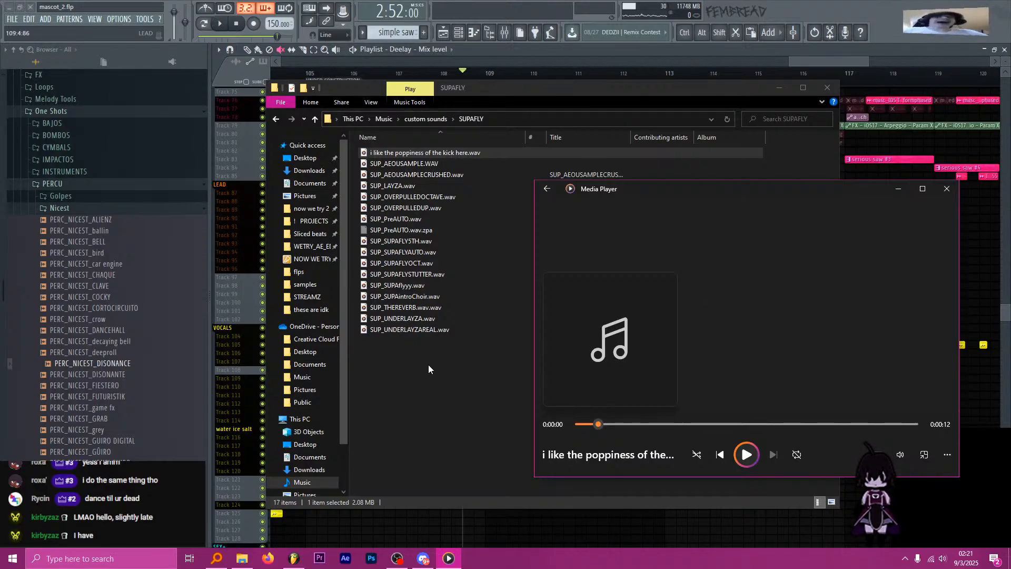
Switch to the FL Studio playlist and play the UNDER CONSTRUCTION section from bar 105 to about bar 113, following the arrangement.
left_click(501, 58)
left_click(306, 74)
scroll(413, 255, "up", 3)
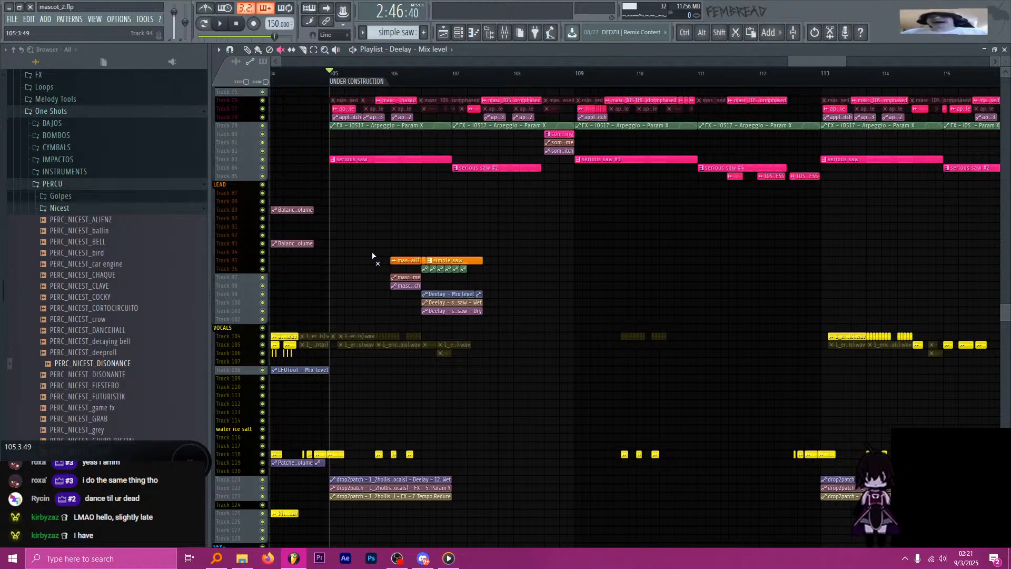
key("space")
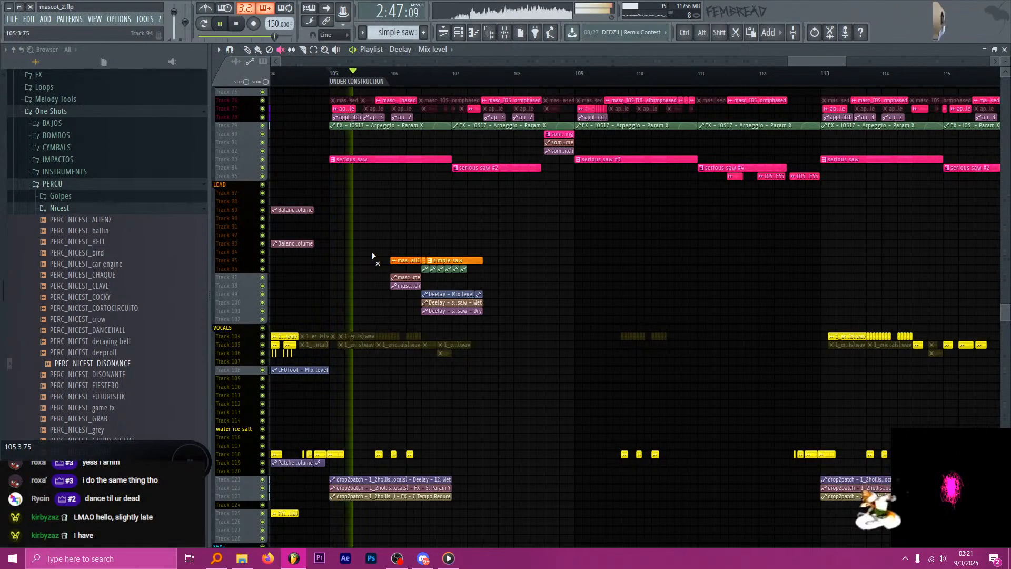
scroll(373, 257, "up", 3)
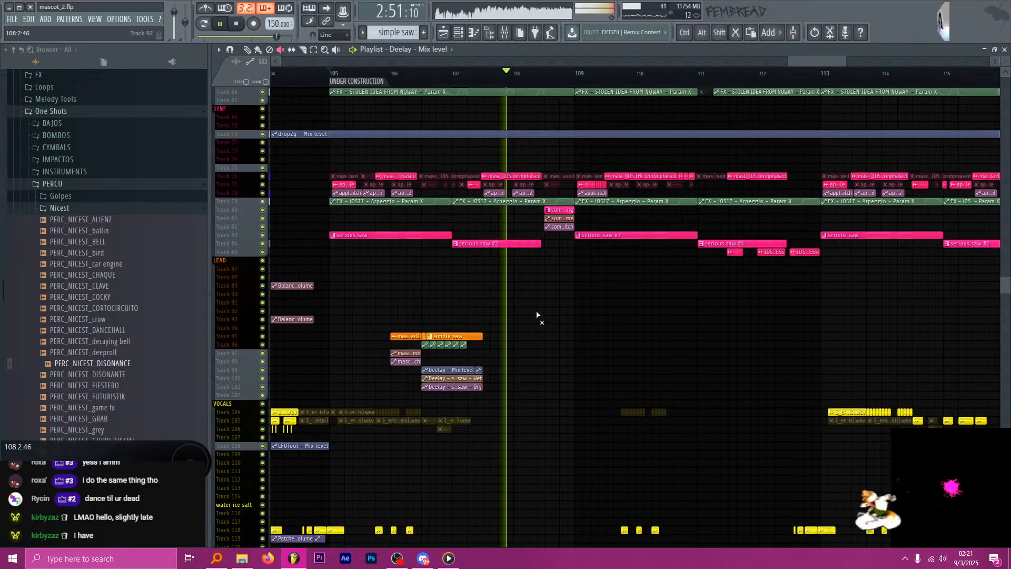
scroll(537, 317, "down", 4)
scroll(601, 316, "up", 4)
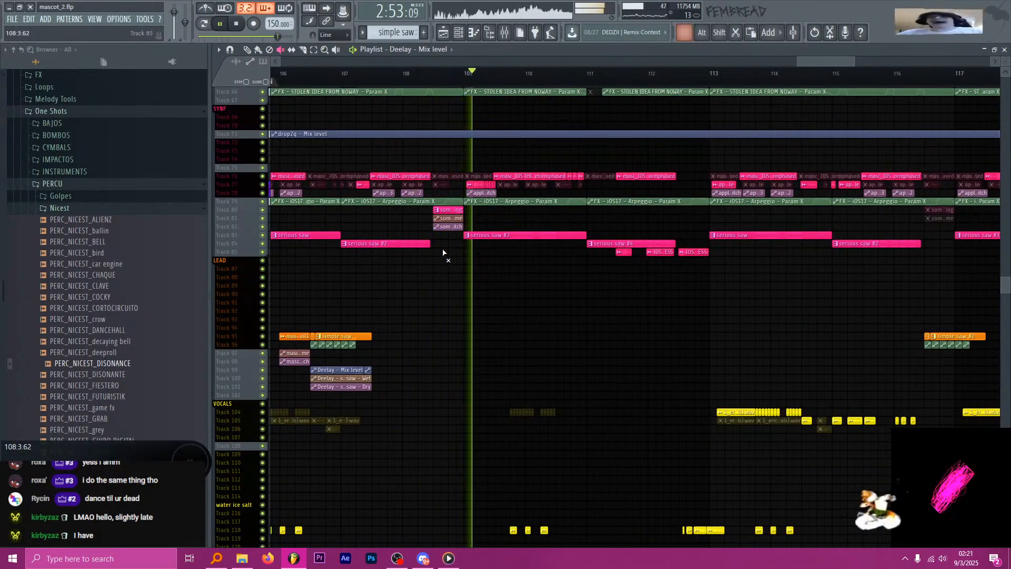
scroll(453, 258, "down", 3)
scroll(490, 285, "down", 2)
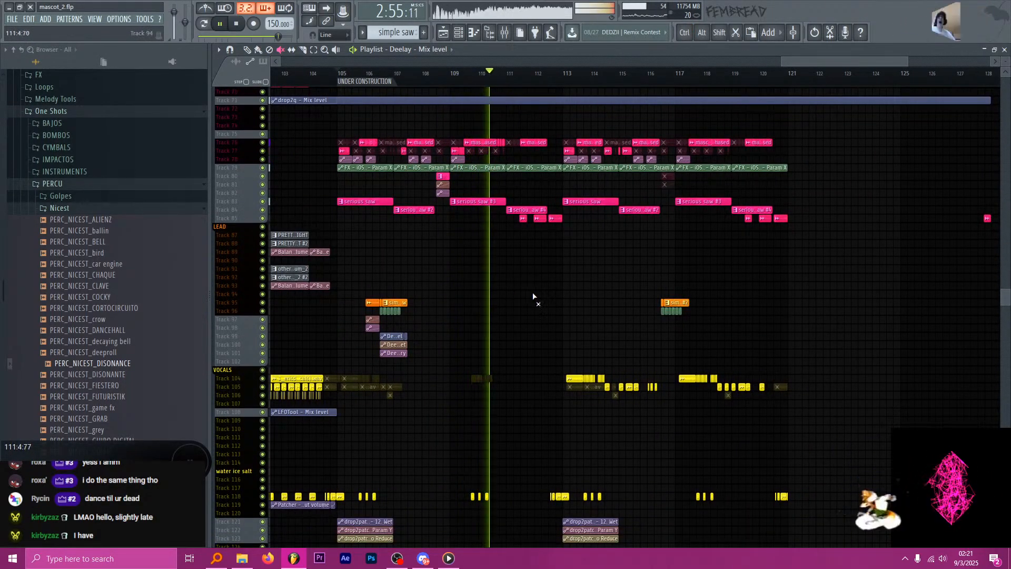
scroll(571, 293, "up", 3)
scroll(559, 287, "down", 2)
scroll(592, 290, "up", 3)
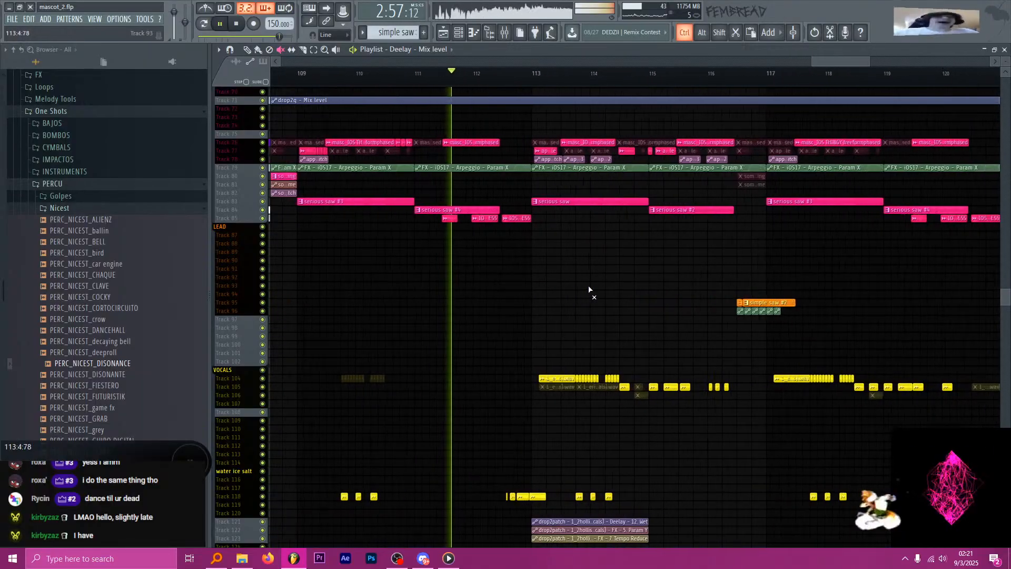
scroll(536, 280, "down", 3)
scroll(597, 291, "up", 4)
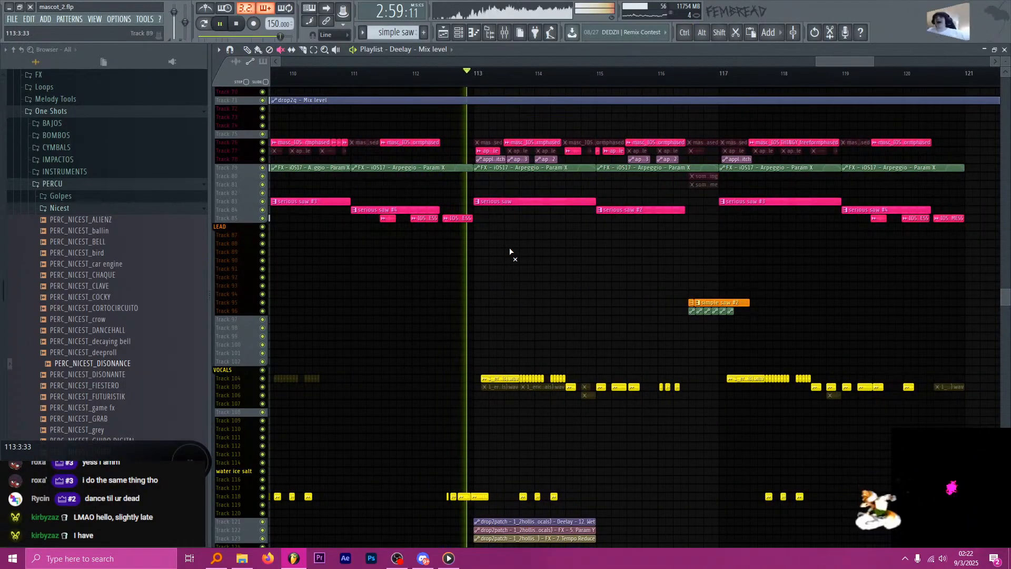
key("space")
Reset the playback position to bar 105 at the UNDER CONSTRUCTION marker and return to the SUPAFLY sample folder.
scroll(514, 253, "down", 4)
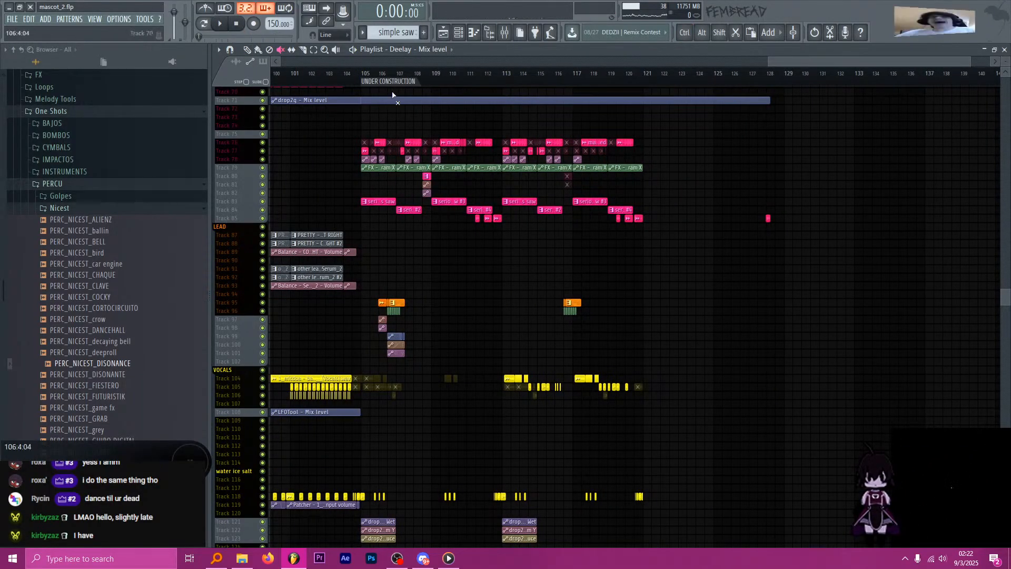
scroll(429, 198, "up", 3)
scroll(625, 281, "up", 4)
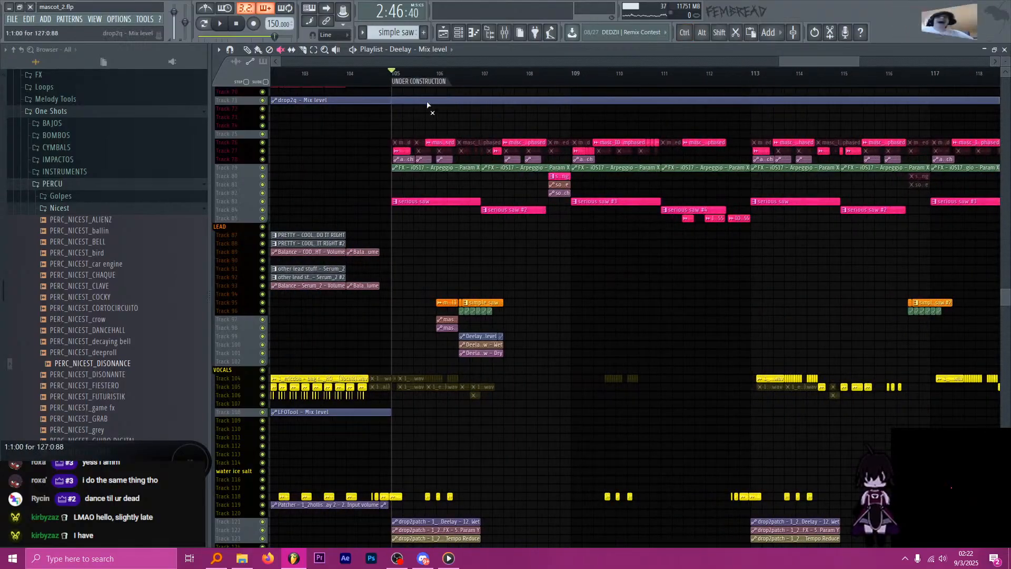
scroll(537, 265, "down", 1)
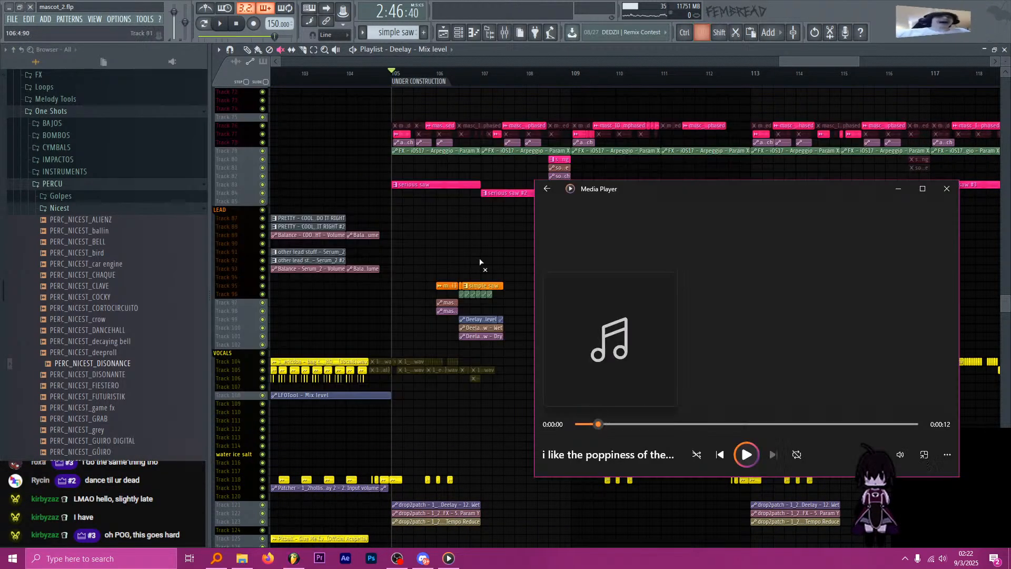
key("alt+Tab")
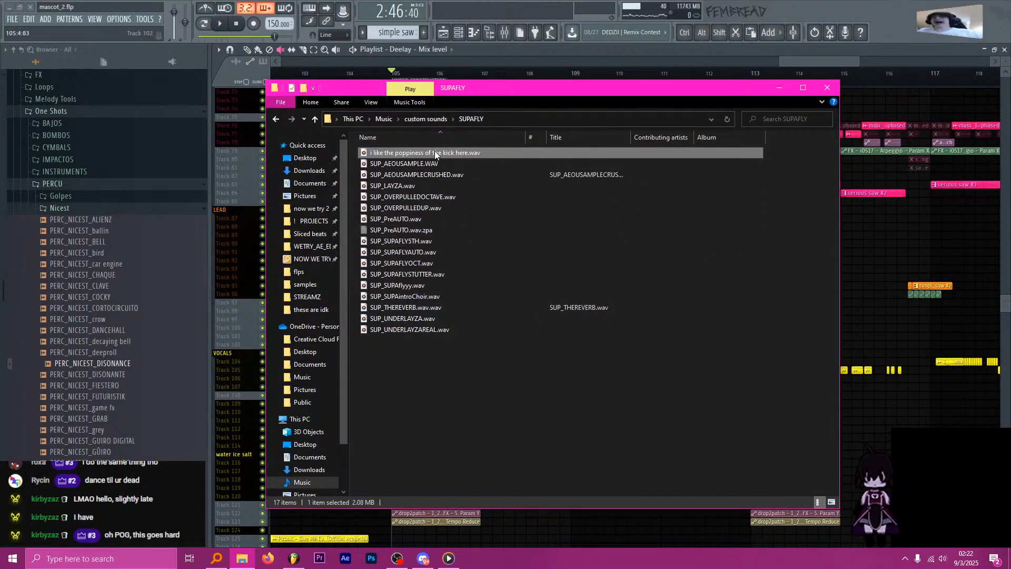
Audition the consecutive SUPAFLY samples from SUP_AEOUSAMPLE.WAV through SUP_OVERPULLEDUP.wav.
double_click(430, 165)
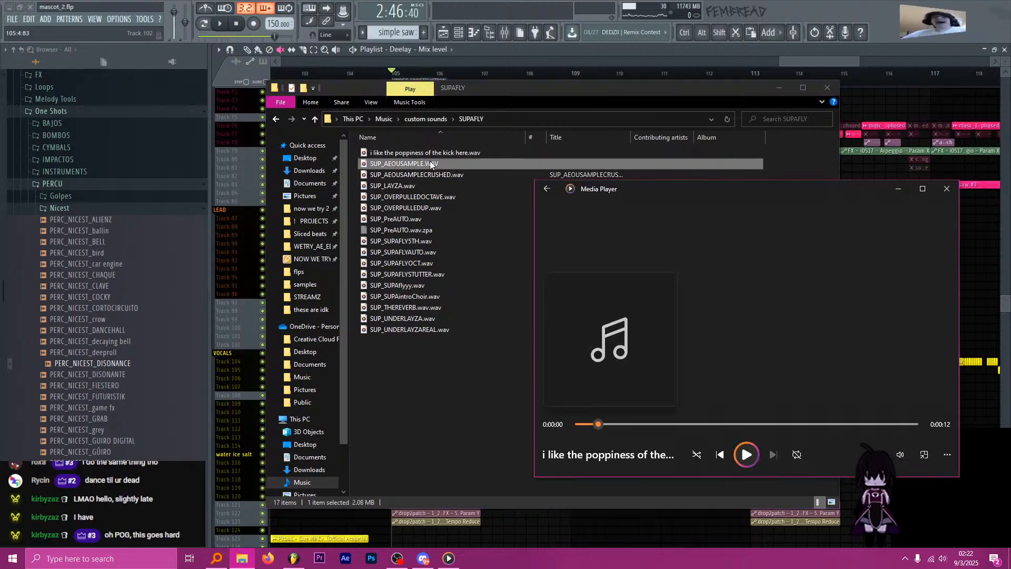
double_click(429, 176)
double_click(428, 185)
double_click(428, 198)
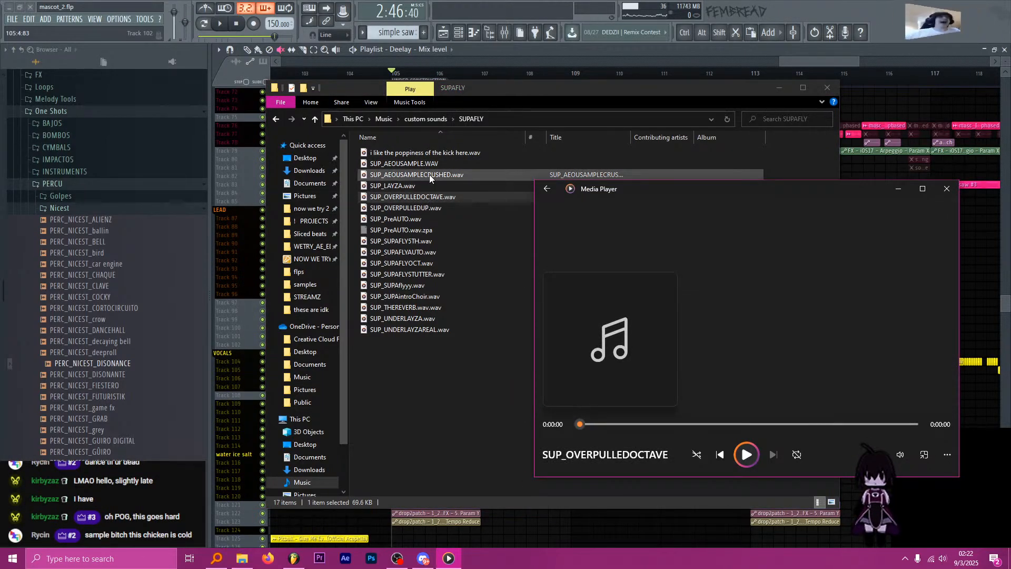
double_click(419, 208)
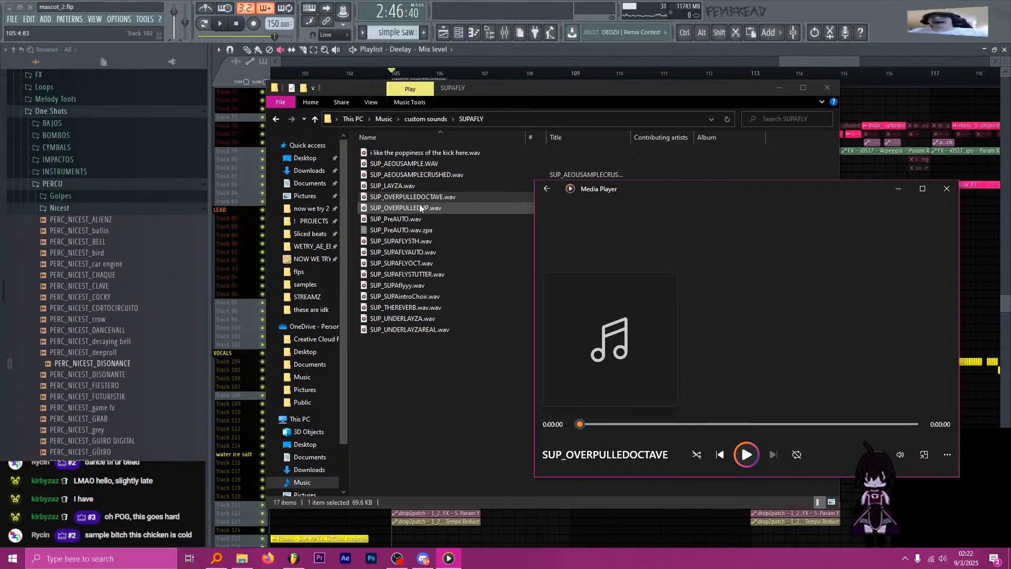
Audition SUP_PreAUTO.wav, SUP_SUPAFLY5TH.wav, SUP_SUPAFLYAUTO.wav, SUP_SUPAFLYSTUTTER.wav and SUP_SUPAintroChoir.wav.
double_click(417, 217)
double_click(421, 242)
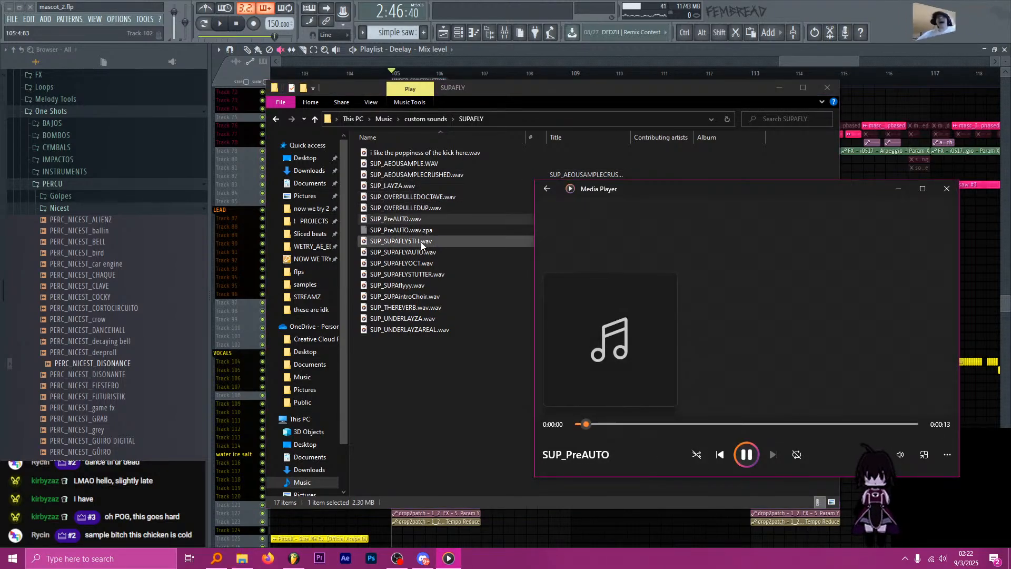
double_click(421, 253)
double_click(448, 273)
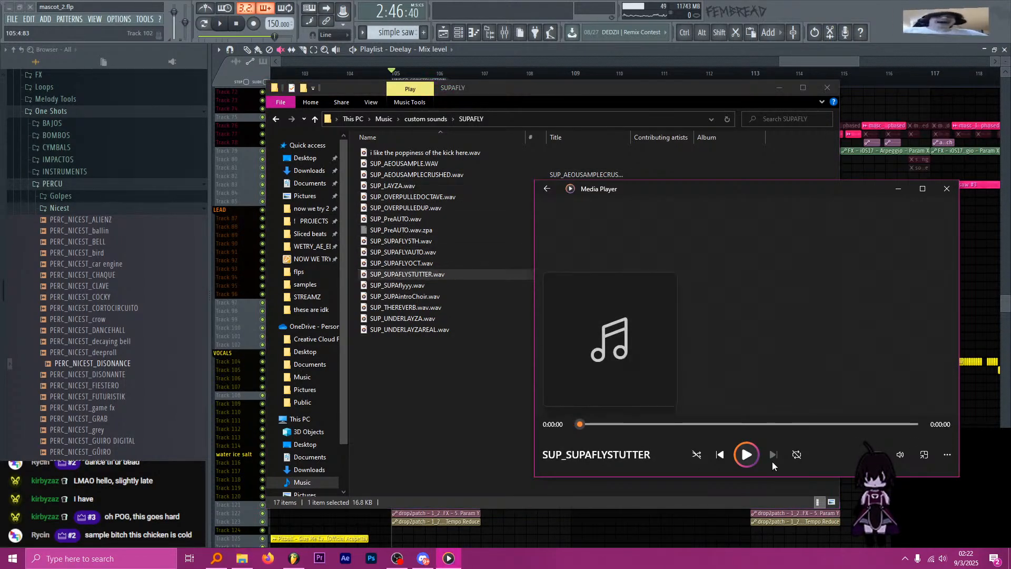
double_click(463, 296)
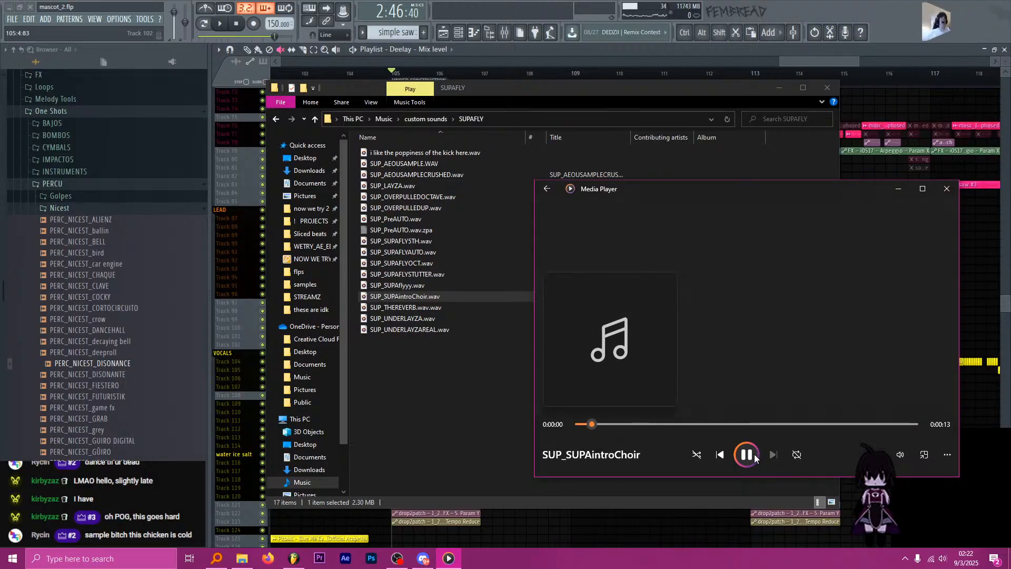
Open the custom sounds subfolder "the first time i dont think its my year" and audition shadow of the day formant shift.wav.
left_click(426, 118)
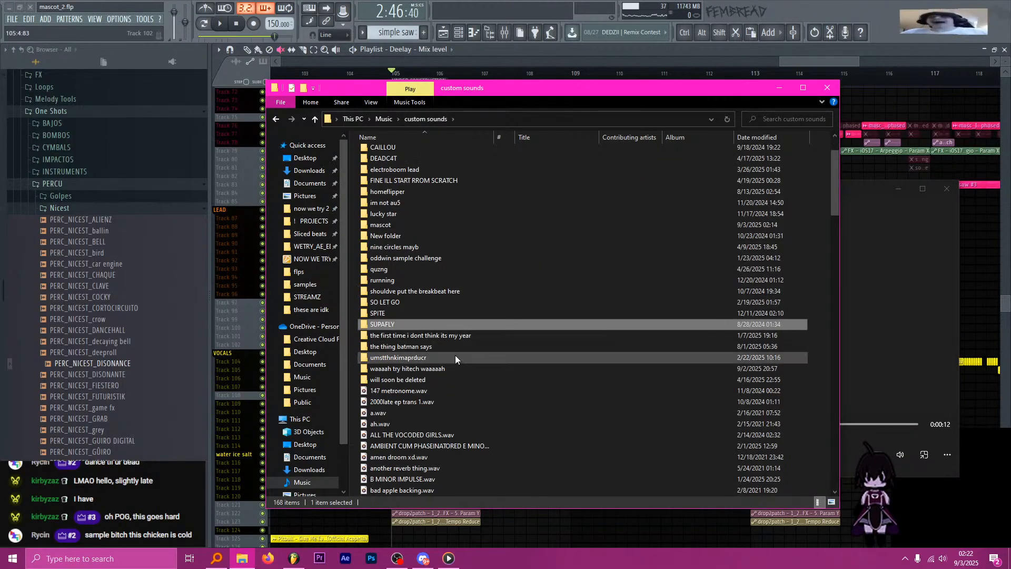
double_click(447, 336)
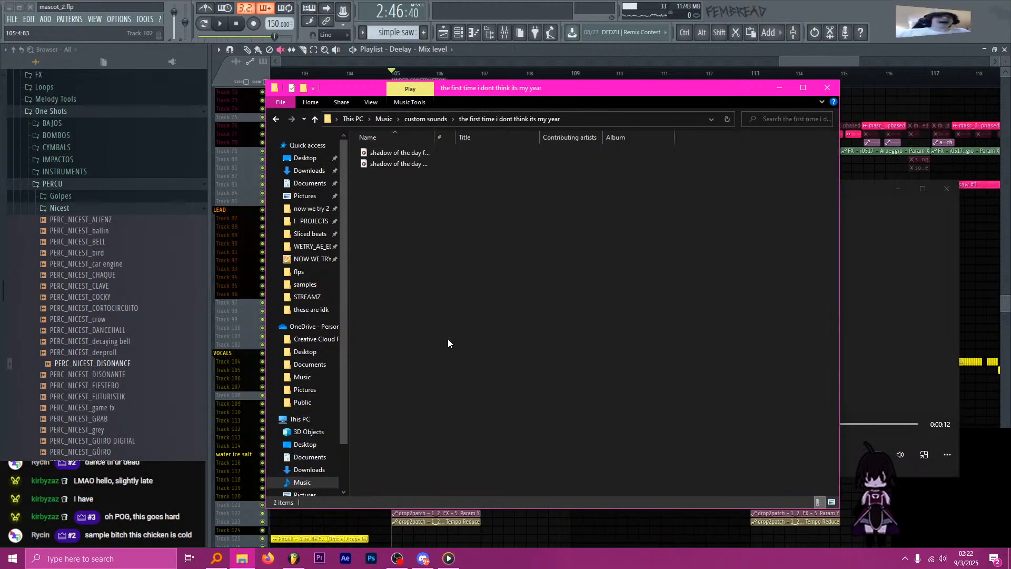
double_click(444, 143)
double_click(442, 153)
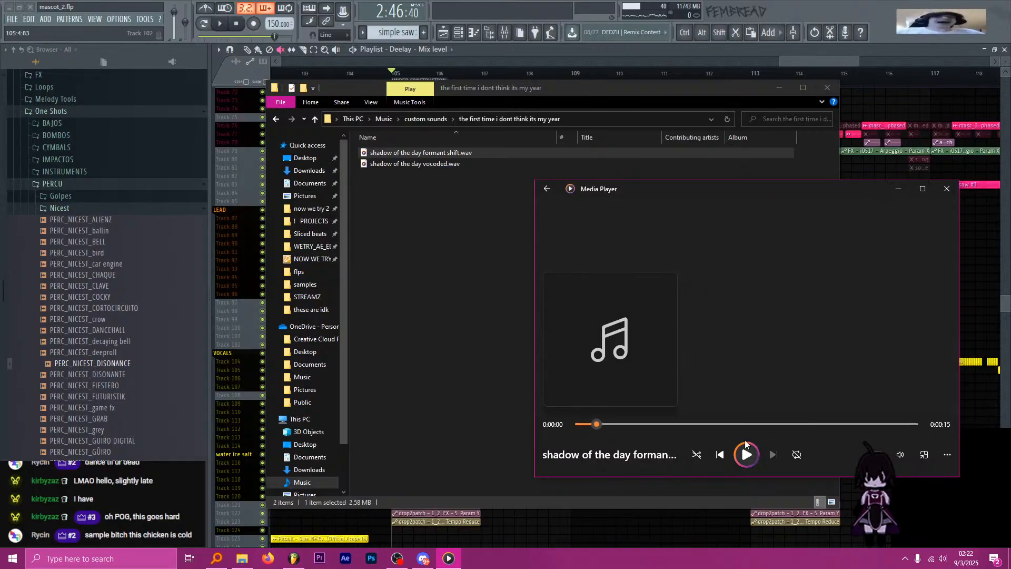
Go back to custom sounds, open the folder "the thing batman says" and audition REVERB SWELL.wav.
left_click(458, 118)
scroll(495, 311, "down", 3)
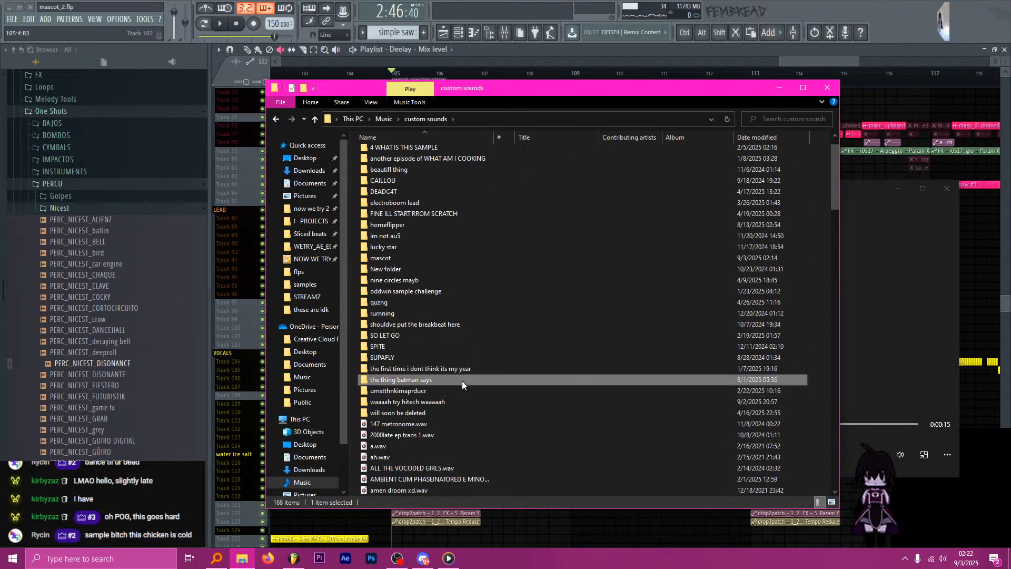
double_click(462, 381)
double_click(425, 152)
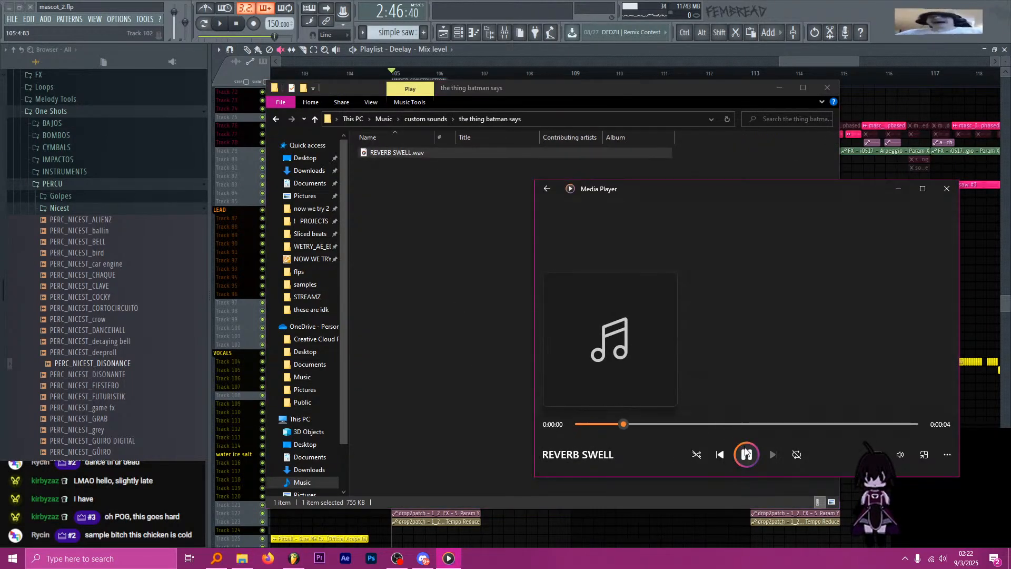
Open the umstthnkimaprducr folder in custom sounds and audition C NOISY BASS LOOP 140.wav and RANDOM SAW THINGS C MIN 140.wav.
left_click(430, 119)
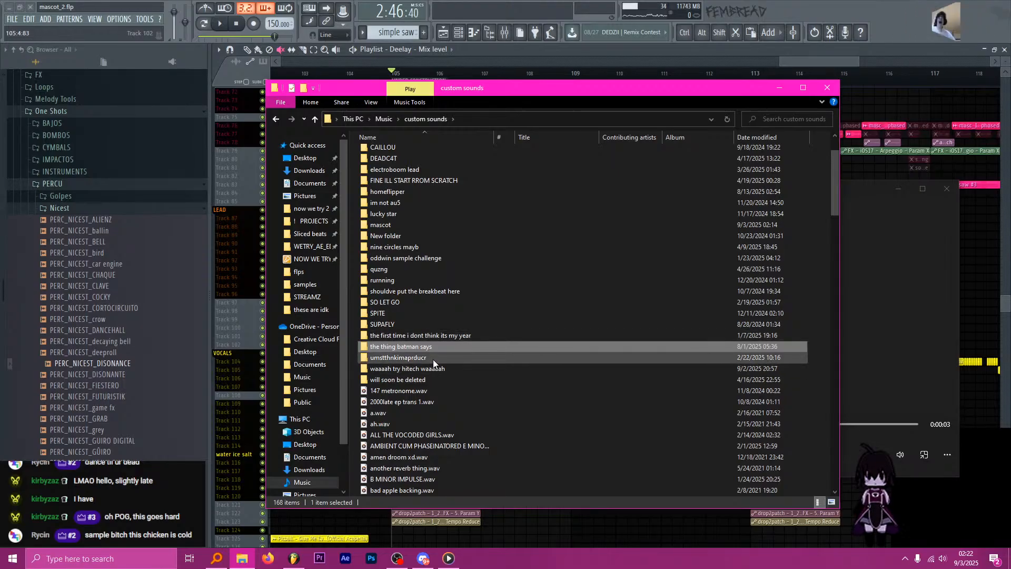
double_click(433, 359)
double_click(504, 153)
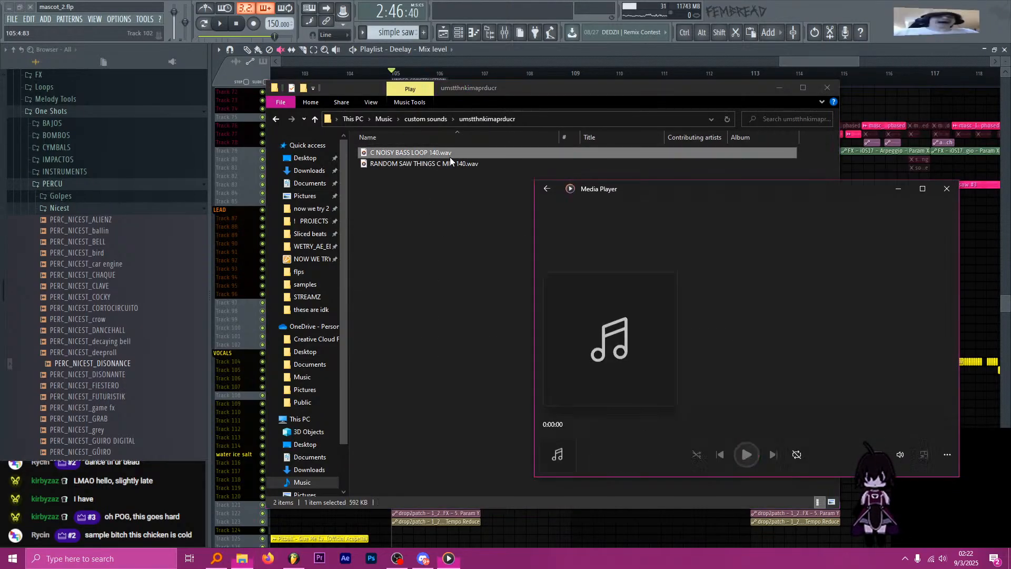
double_click(438, 164)
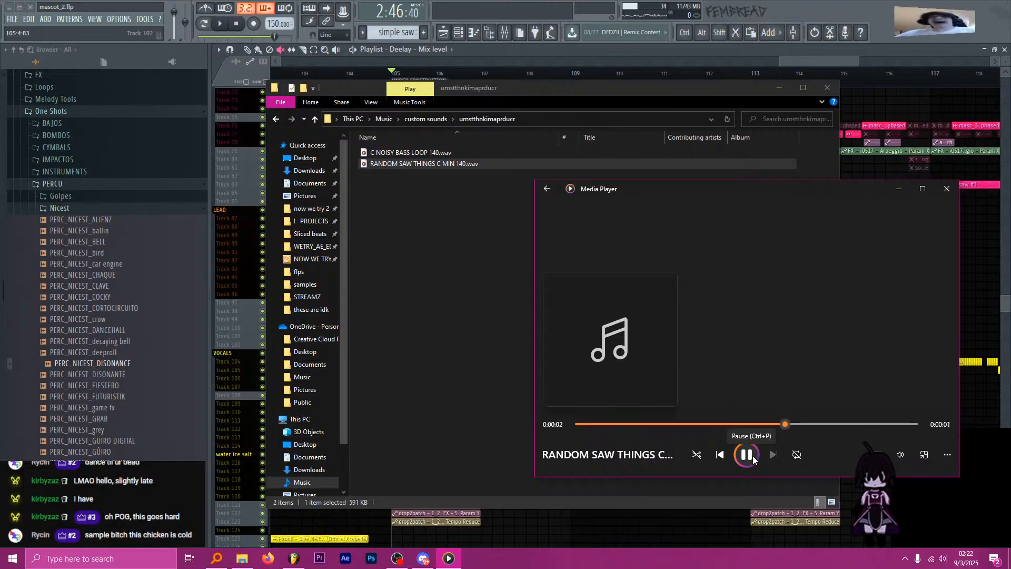
Open the "waaaah try hitech waaaaah" folder and audition both adoring bass hit spectral samples and the CALL IT NOSTALGIA PITCHED UP sample.
left_click(427, 120)
scroll(483, 295, "down", 1)
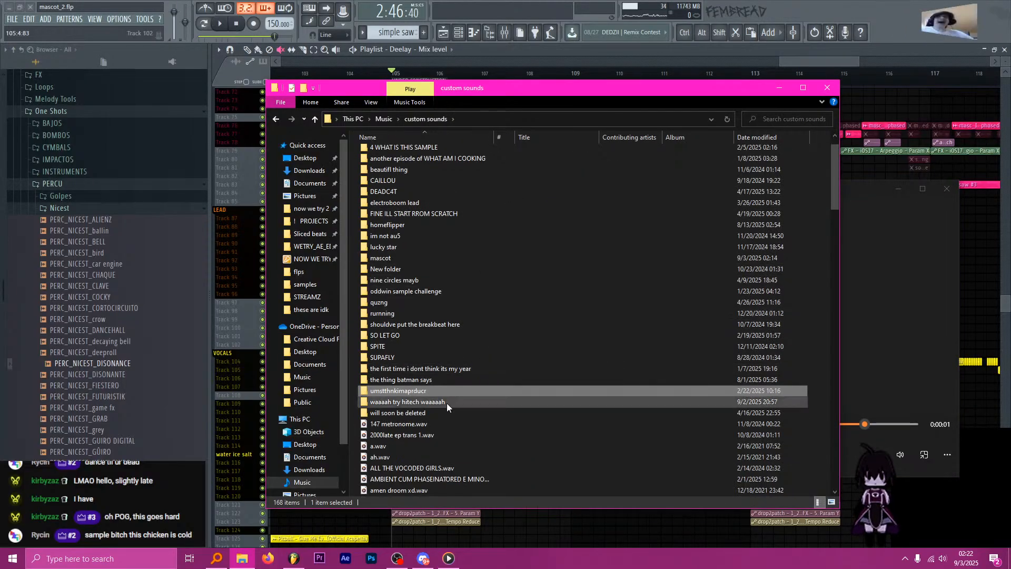
double_click(428, 404)
double_click(435, 152)
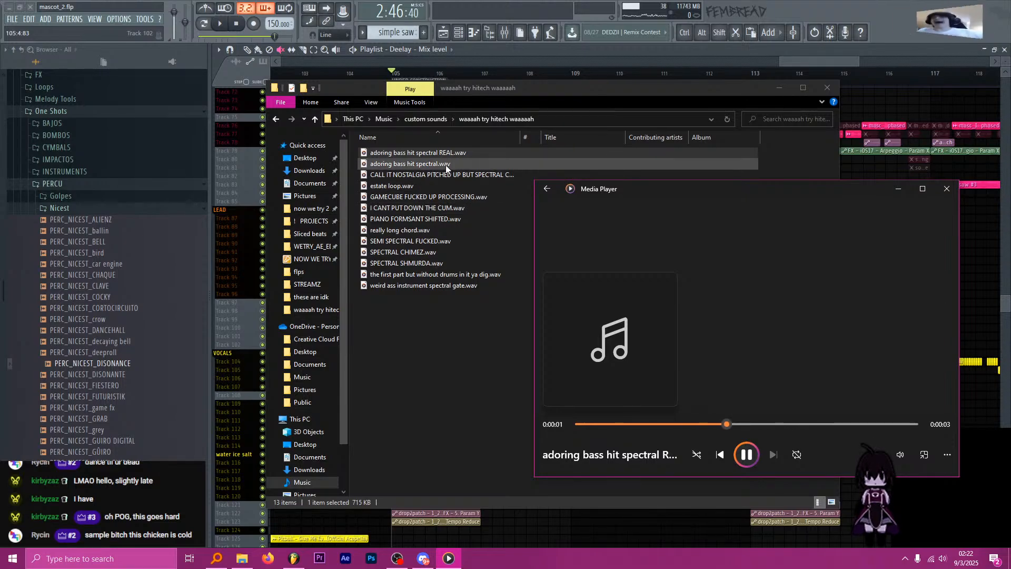
double_click(454, 163)
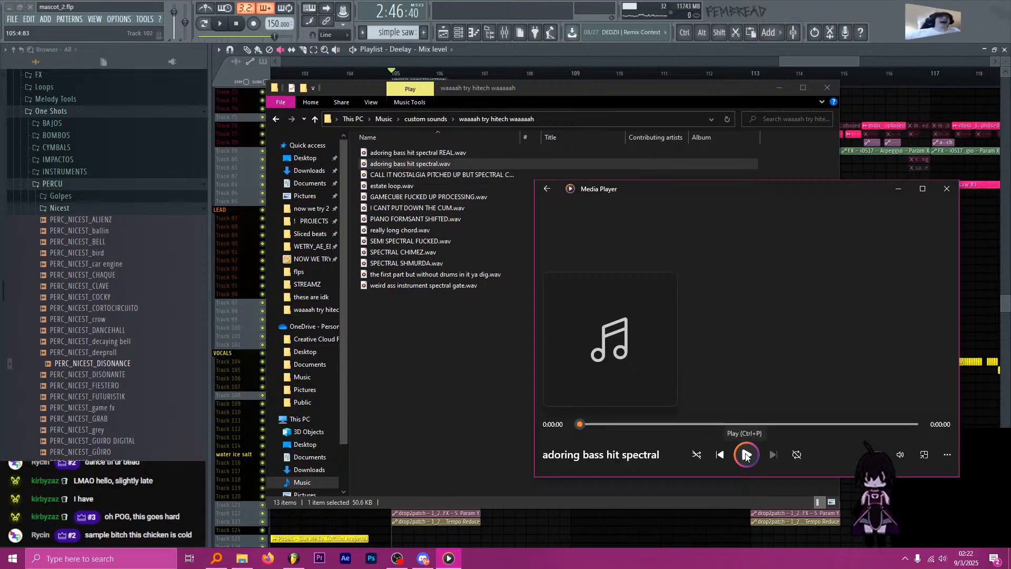
double_click(438, 177)
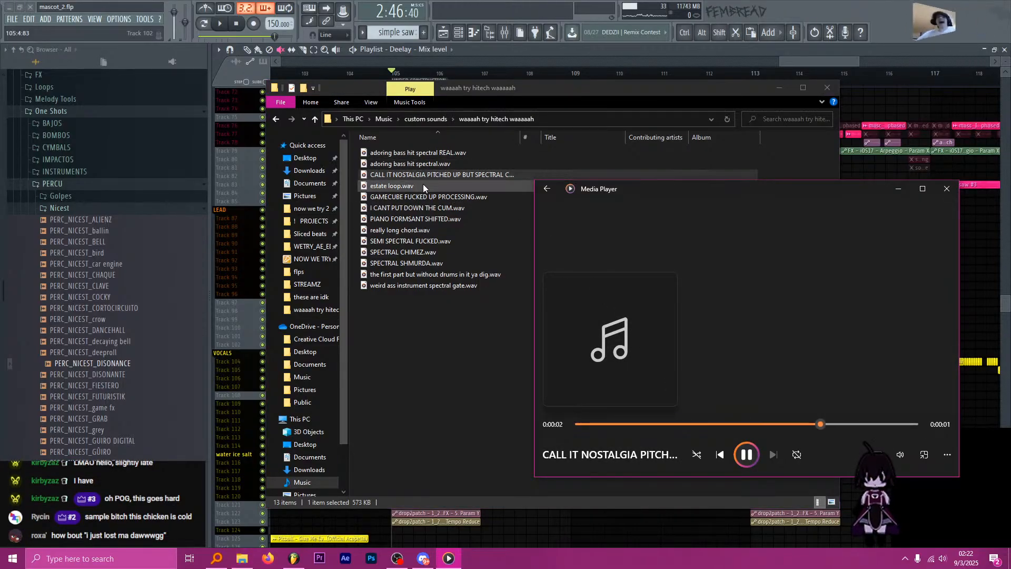
Audition the consecutive samples from estate loop.wav through SEMI SPECTRAL FUCKED.wav.
double_click(424, 186)
double_click(421, 197)
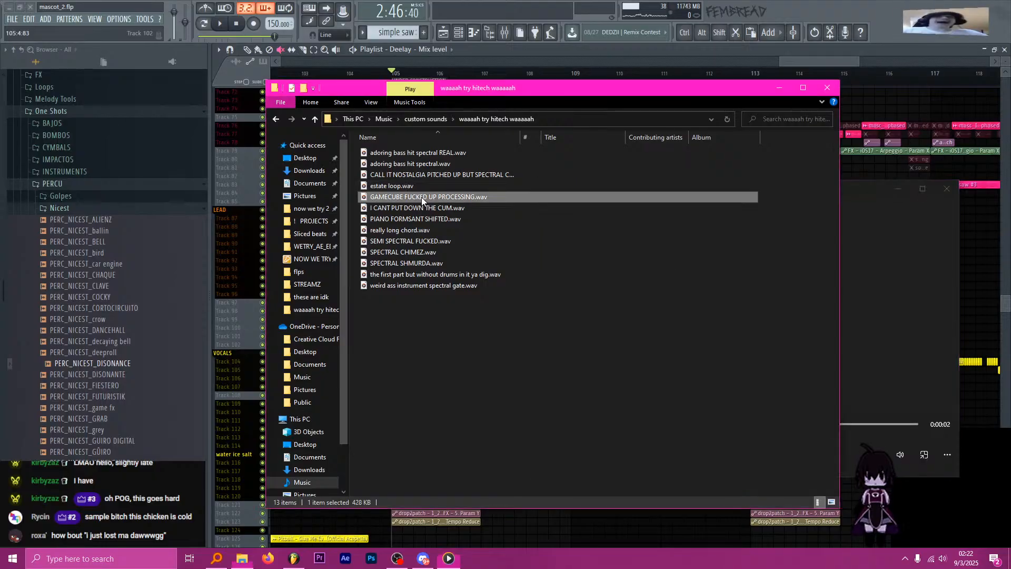
double_click(425, 207)
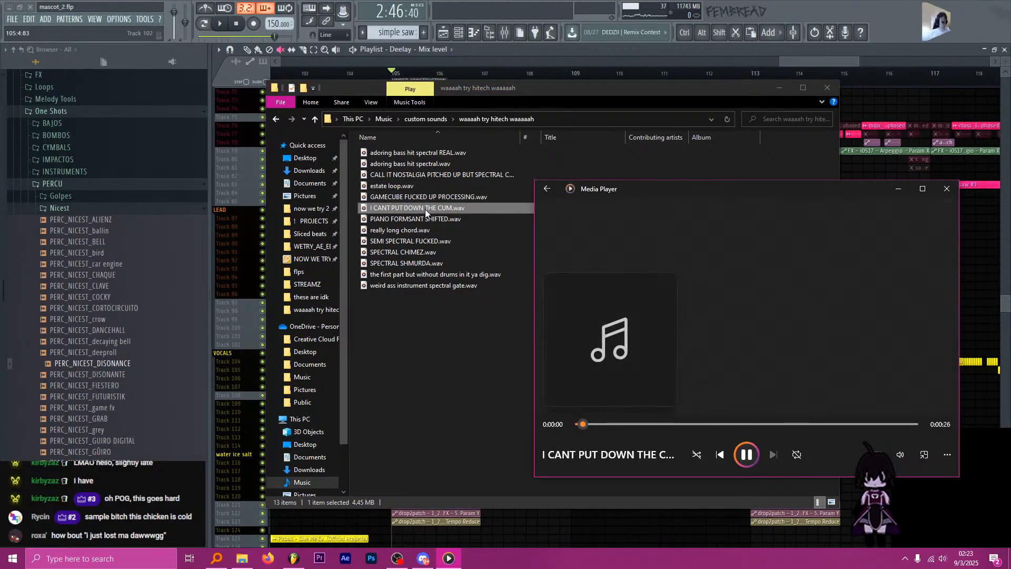
double_click(423, 223)
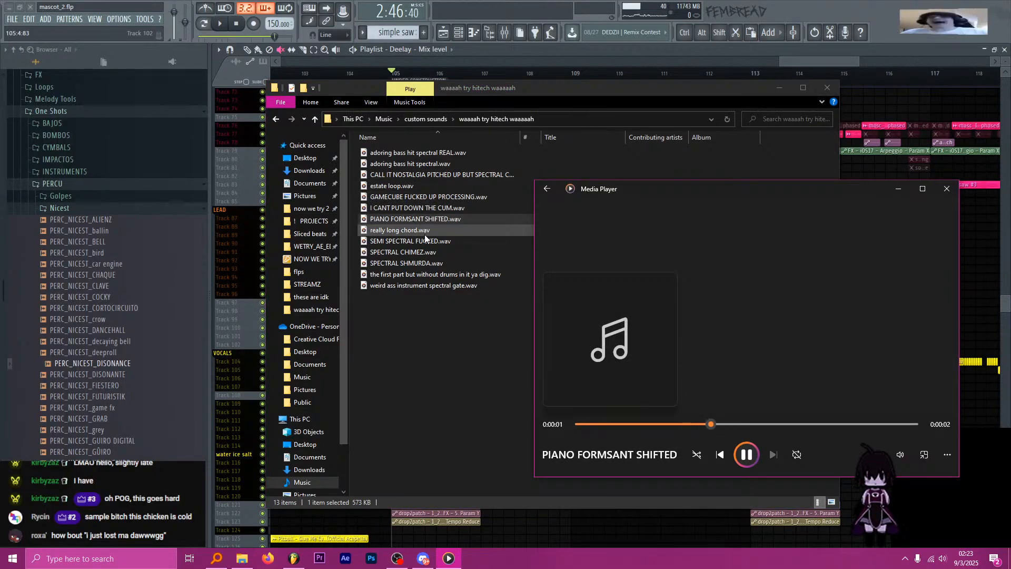
double_click(425, 233)
double_click(429, 243)
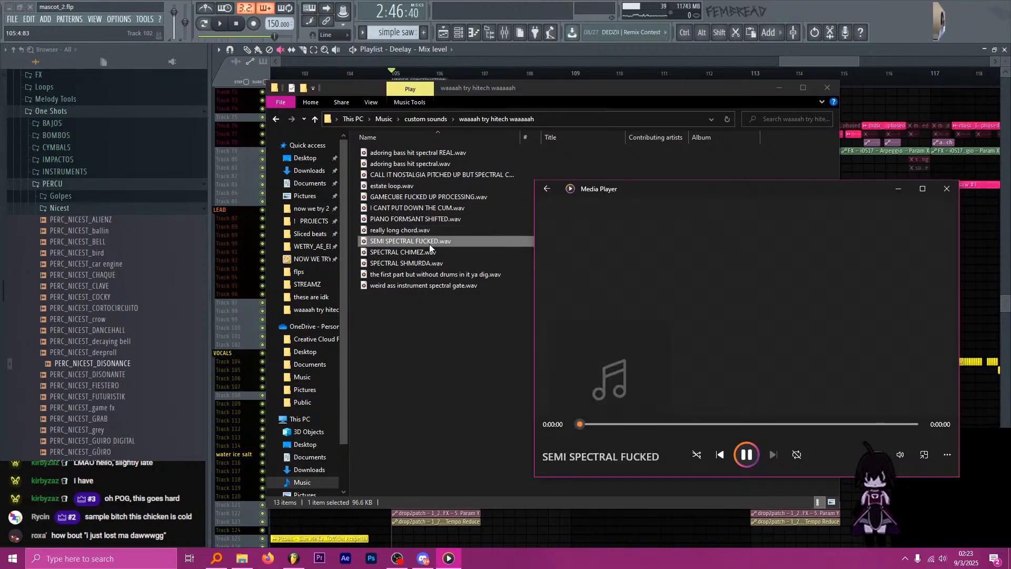
Audition the folder's last four samples, from SPECTRAL CHIMEZ.wav through weird ass instrument spectral gate.wav.
double_click(432, 251)
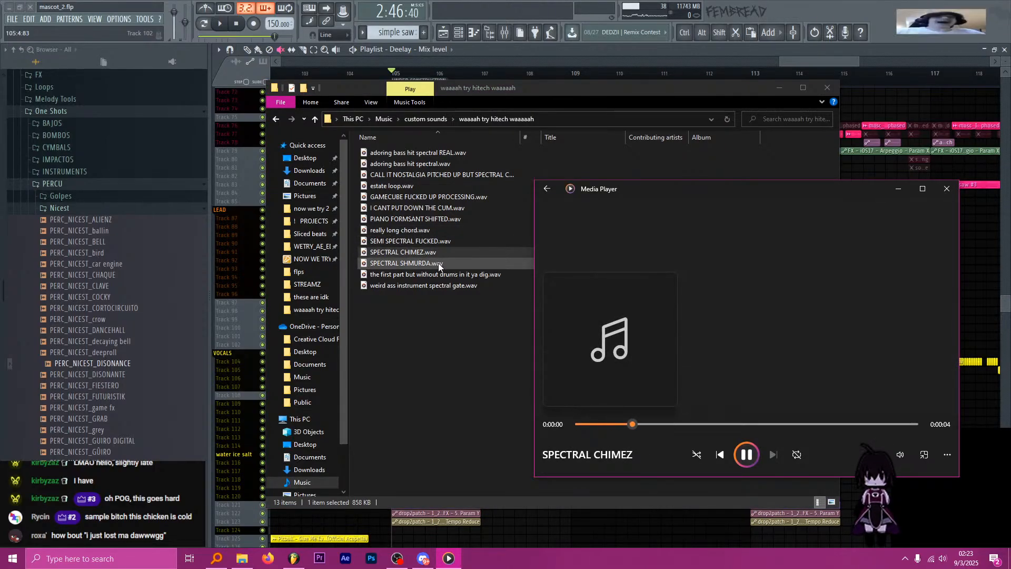
double_click(439, 263)
double_click(443, 275)
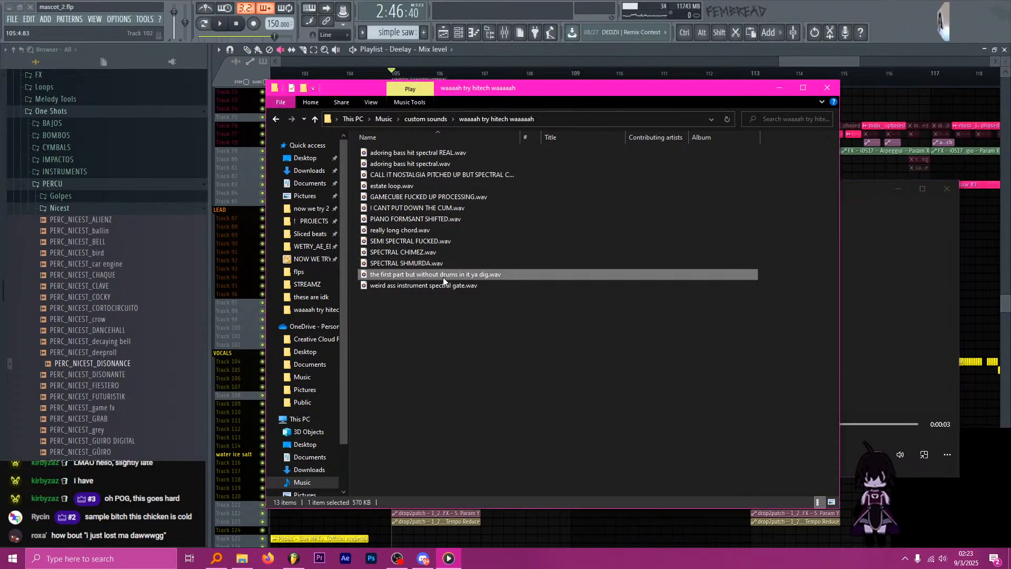
double_click(438, 287)
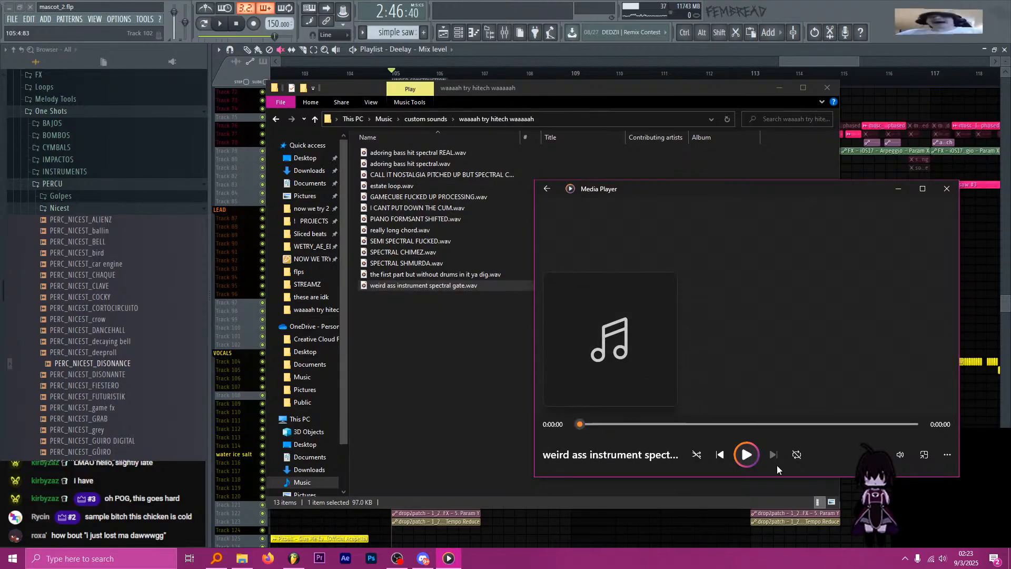
Open the "will soon be deleted" folder and audition DONT LET ME GET IN MY ZONE AUTO F MINOR 160.wav and ZONECHOP F MINOR 160.wav.
left_click(426, 119)
scroll(466, 369, "down", 2)
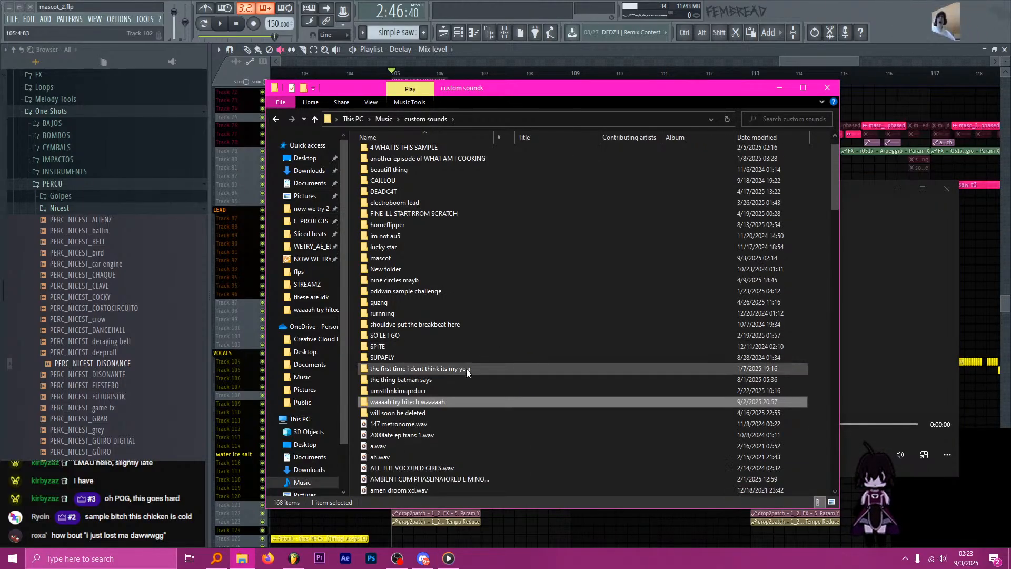
double_click(442, 413)
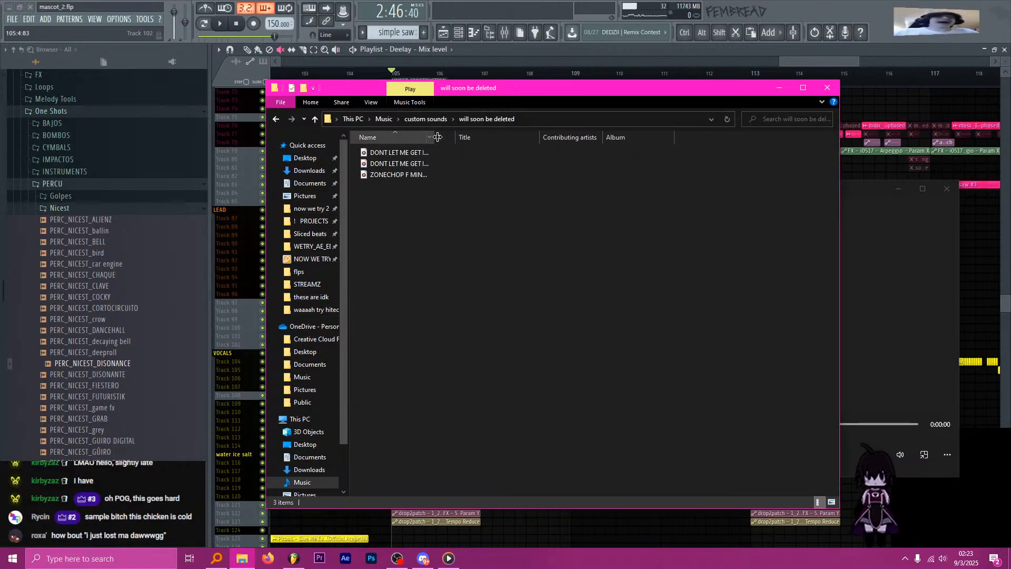
double_click(412, 154)
double_click(418, 174)
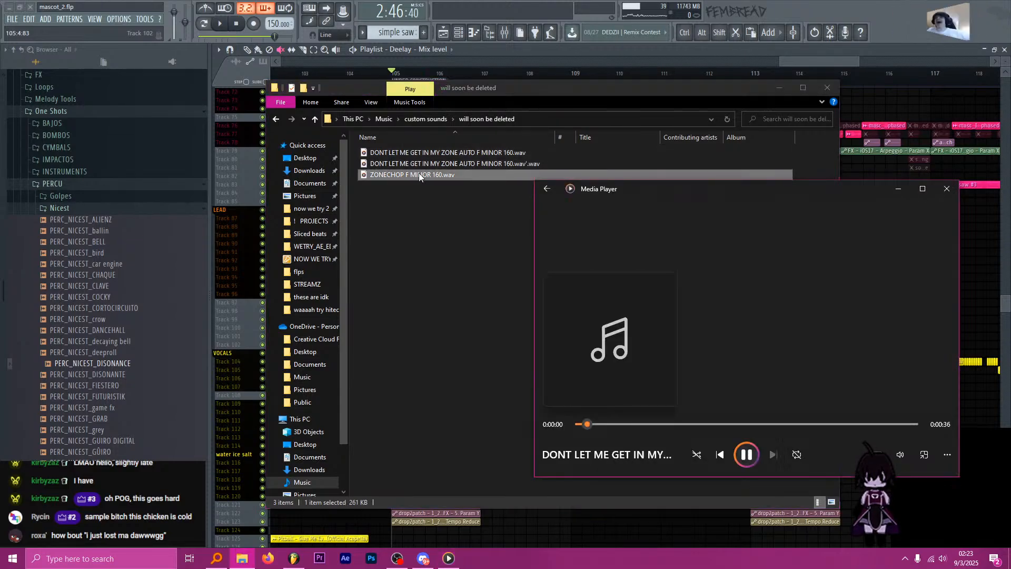
Look through the loose audio files in the custom sounds folder for usable material, and close the file browser window.
left_click(425, 119)
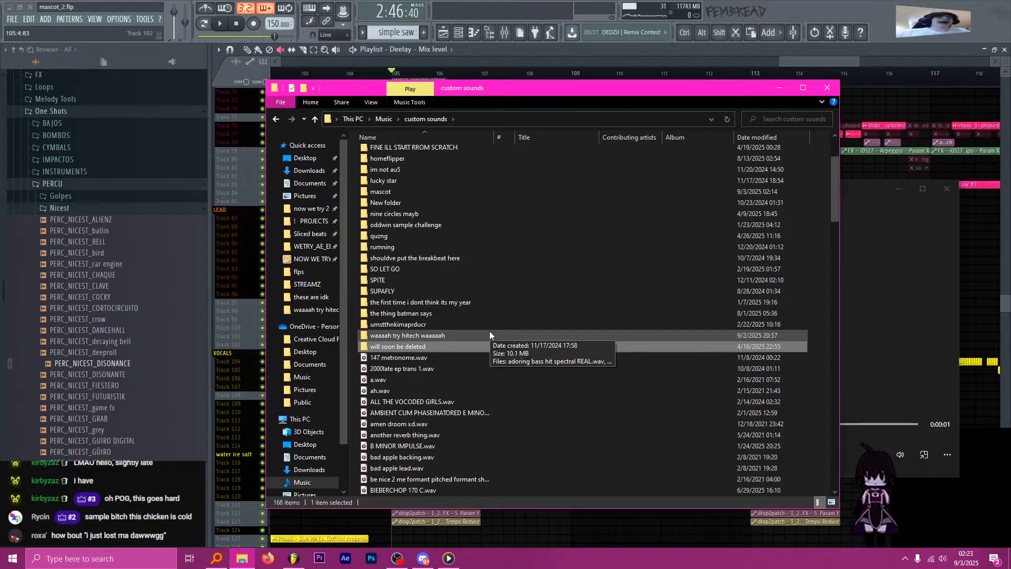
scroll(500, 311, "down", 3)
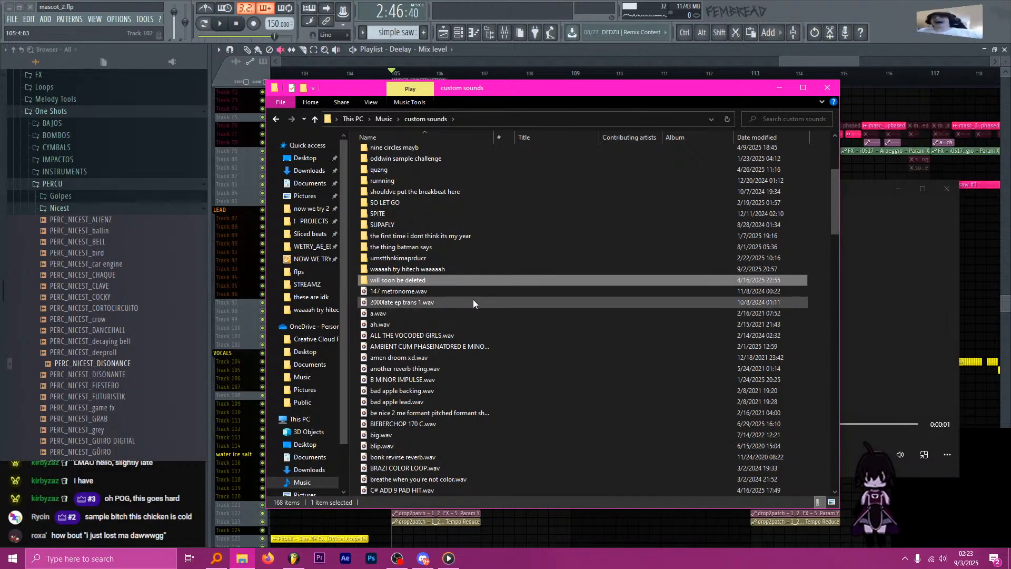
scroll(480, 316, "down", 20)
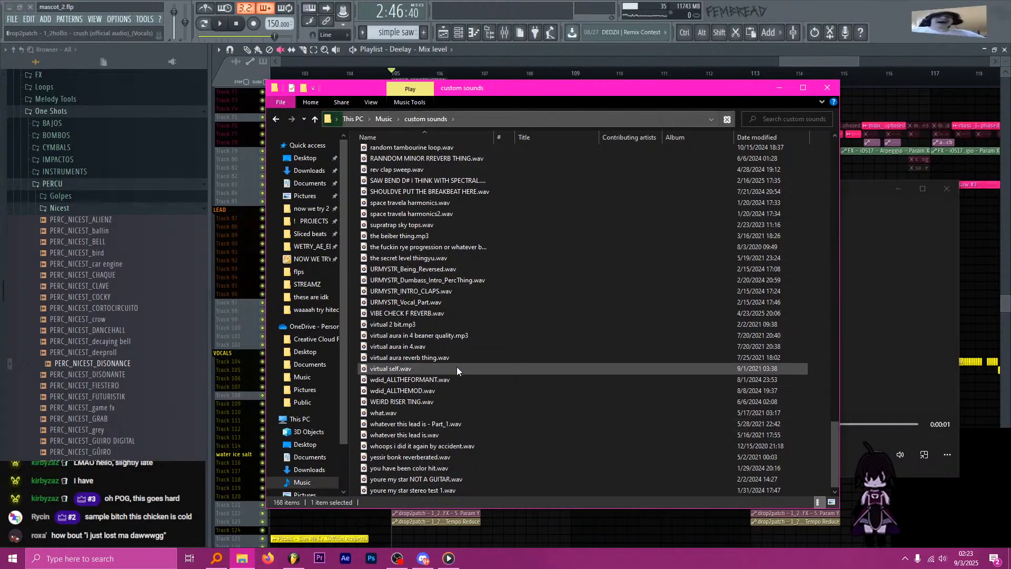
scroll(456, 368, "down", 1)
scroll(432, 338, "up", 20)
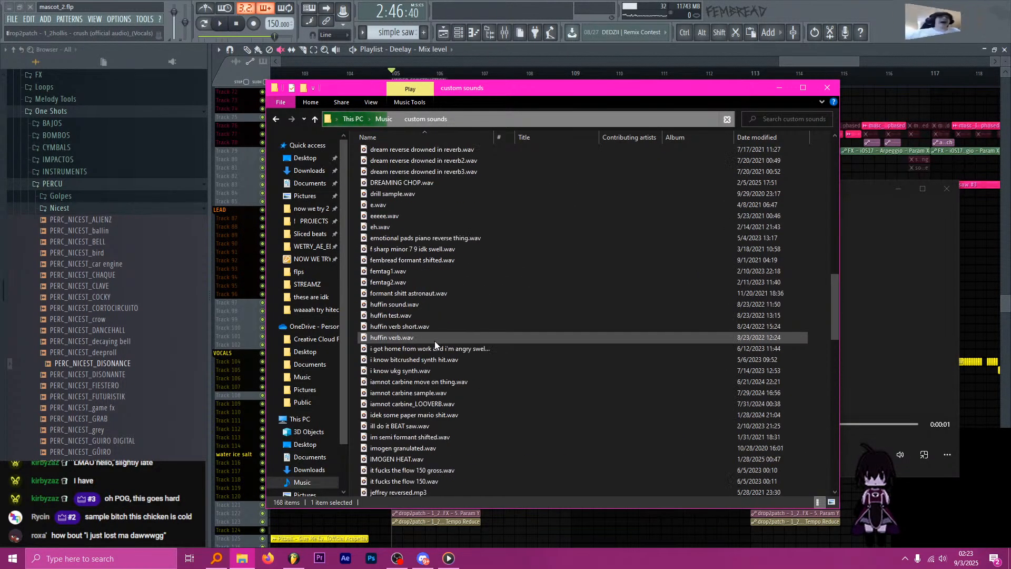
scroll(435, 340, "up", 5)
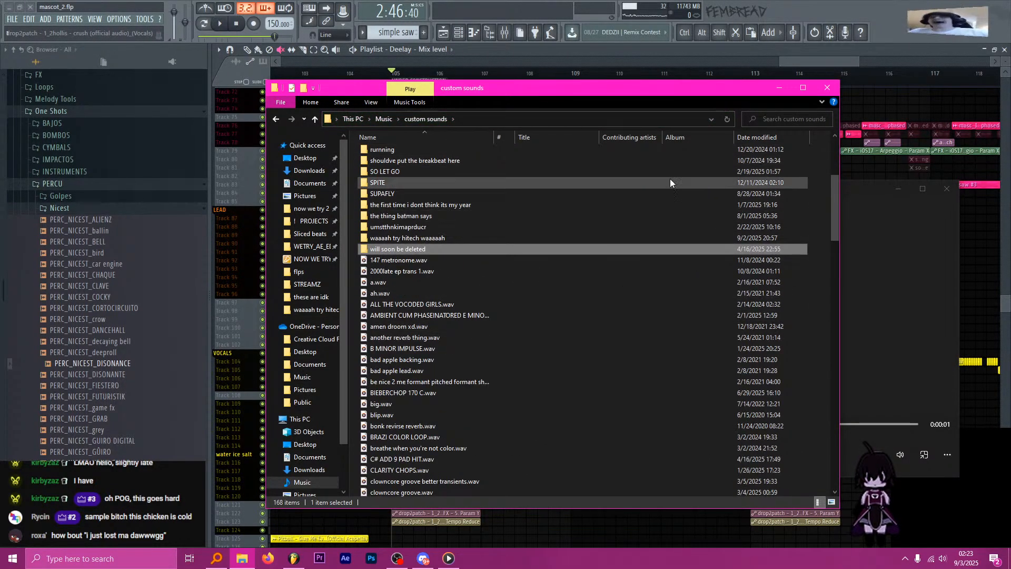
left_click(829, 90)
Add an empty Audio Clip channel to the end of the FL Studio channel rack.
left_click(459, 33)
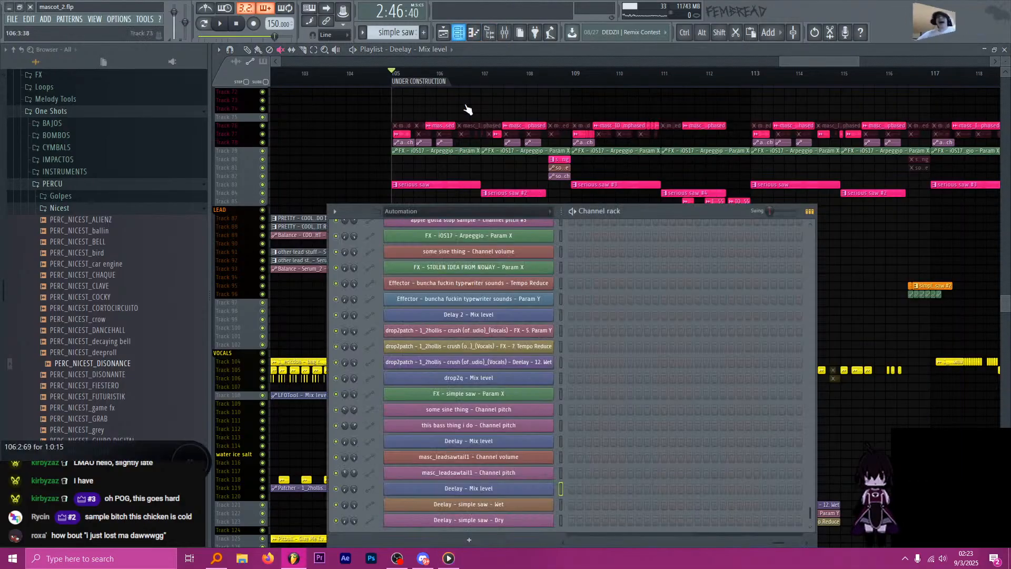
scroll(508, 402, "down", 2)
left_click(469, 538)
left_click(429, 232)
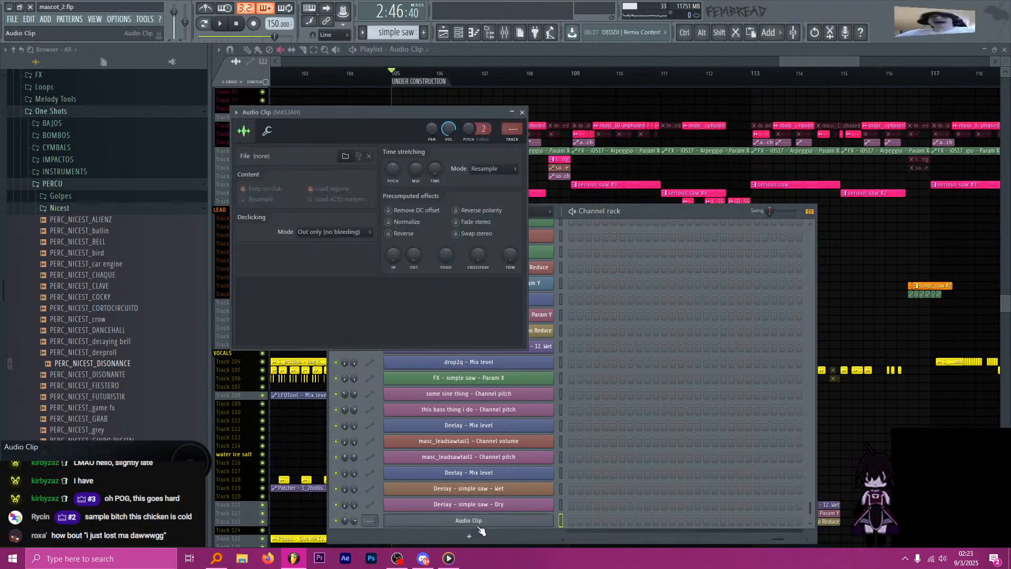
Open the sample loader for the empty Audio Clip channel and browse to the loose audio files in Music > custom sounds.
left_click(345, 156)
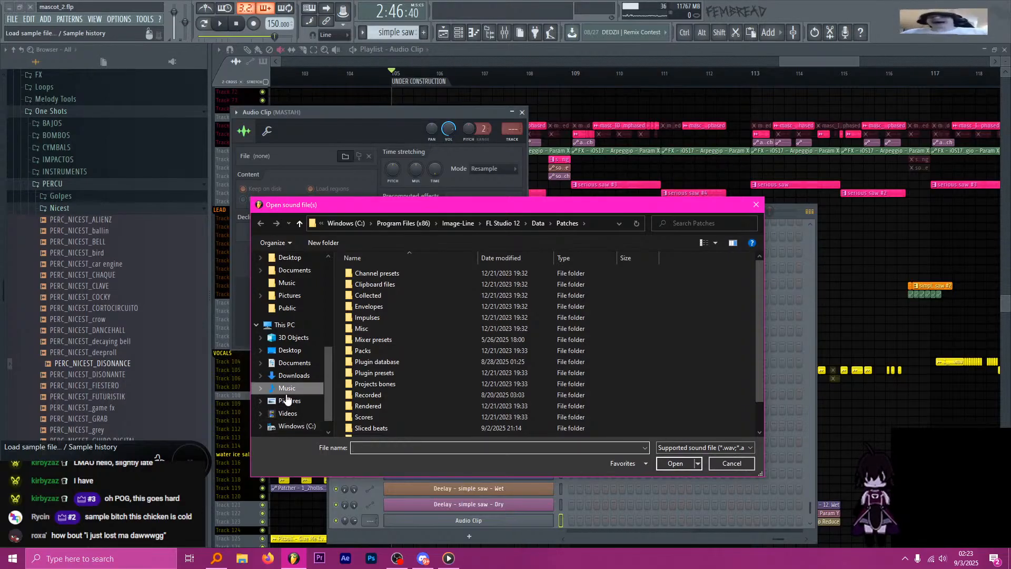
left_click(279, 388)
scroll(432, 367, "up", 5)
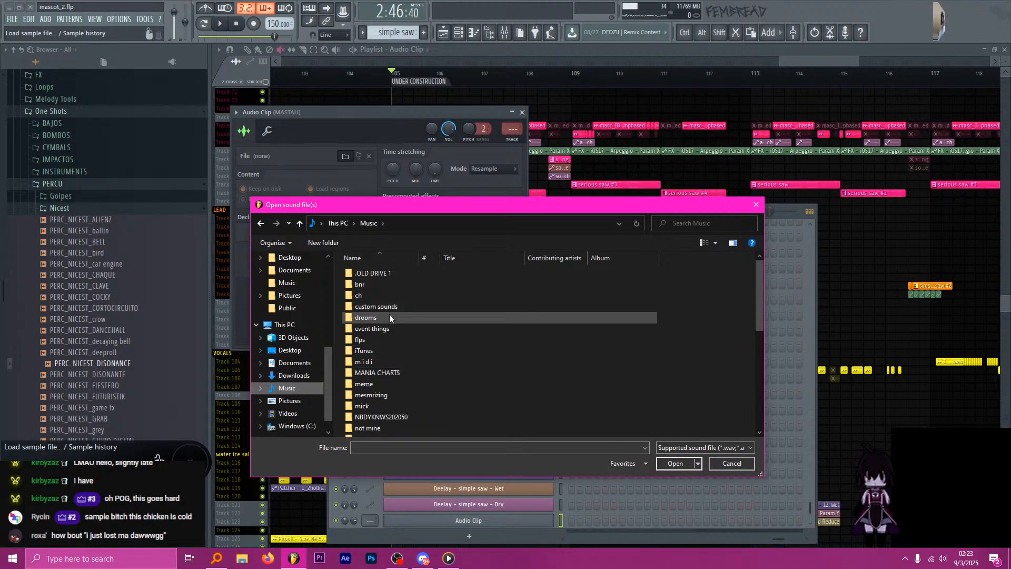
double_click(390, 316)
scroll(423, 394, "down", 10)
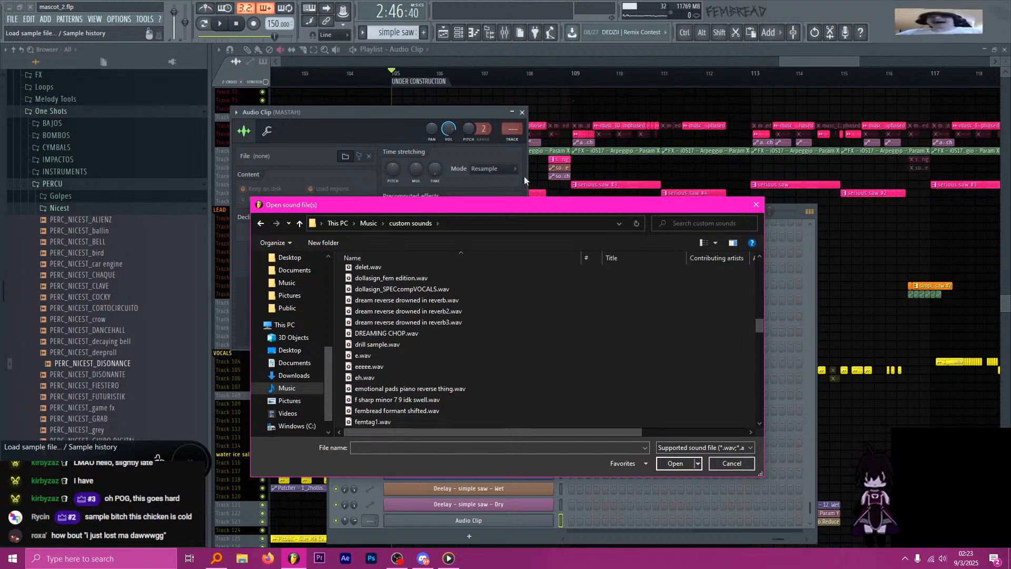
scroll(421, 329, "up", 10)
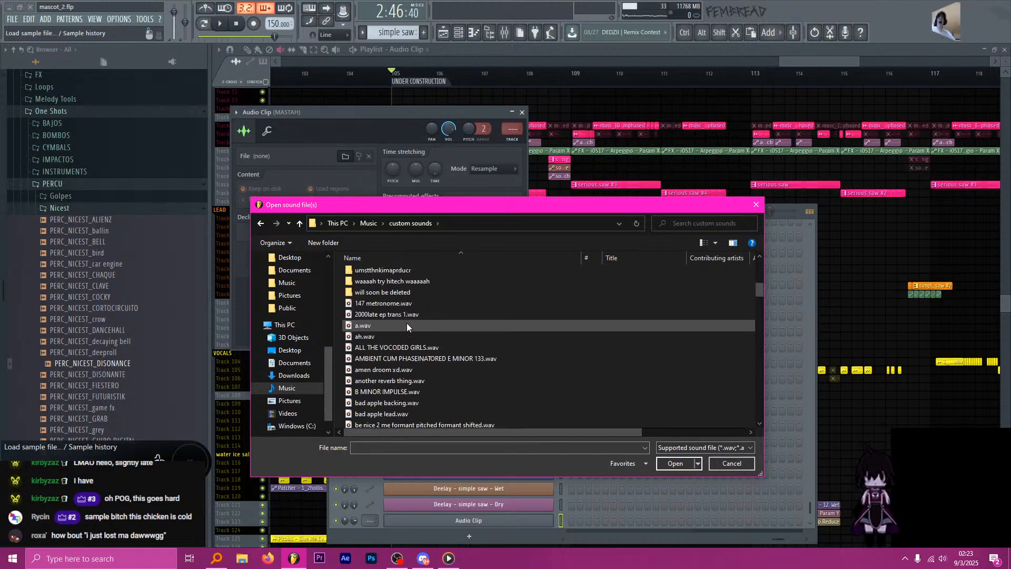
scroll(406, 325, "down", 3)
scroll(405, 331, "up", 3)
Audition 147 metronome.wav, 2000late ep trans 1.wav and a.wav, ending with 2000late ep trans 1.wav selected.
left_click(404, 304)
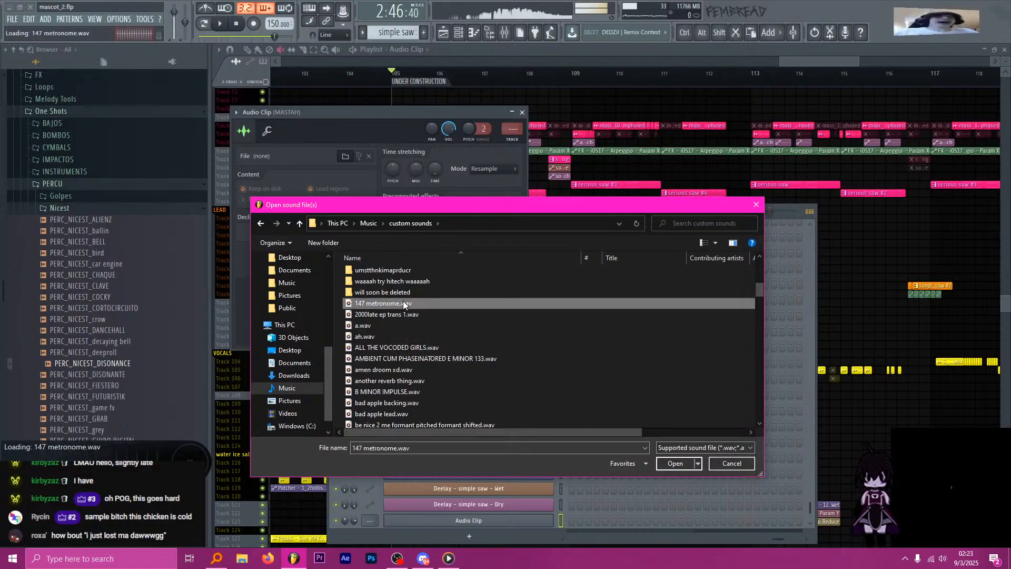
key("Down")
key("Down")
key("Down")
key("Down")
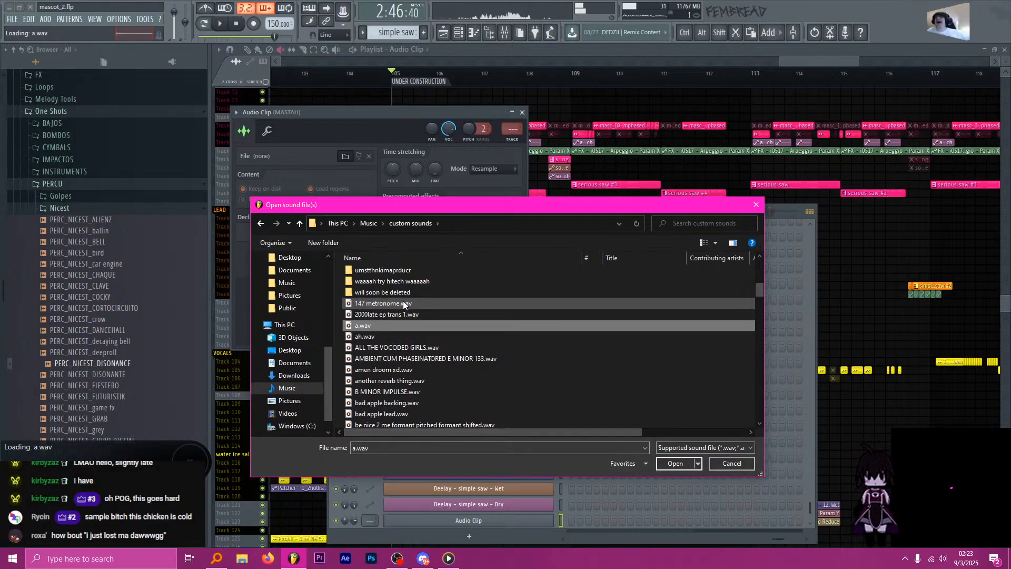
key("Up")
key("Up")
key("Up")
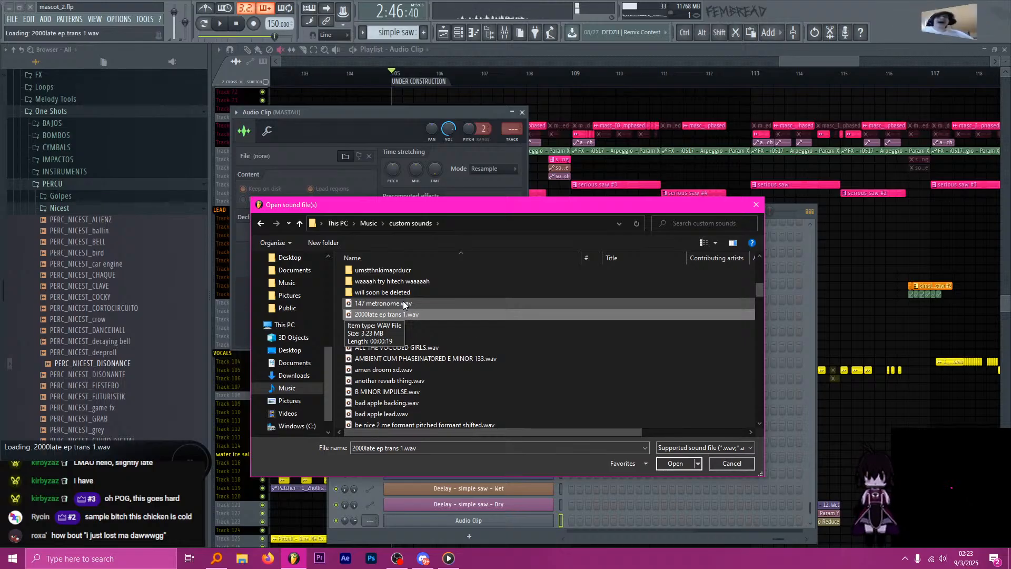
Load 2000late ep trans 1.wav into the channel and enable Normalize and Reverse for it.
left_click(666, 462)
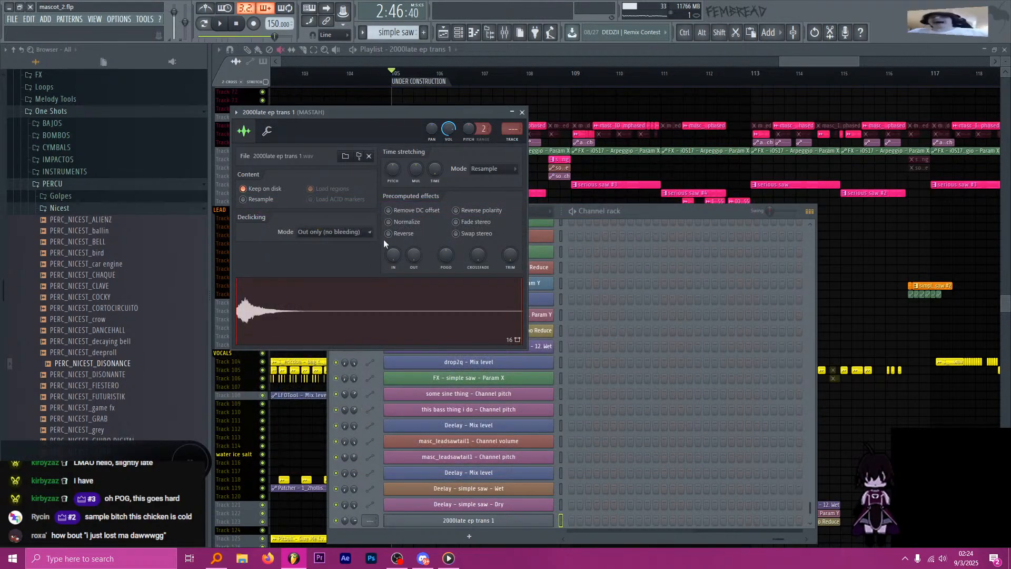
left_click(424, 227)
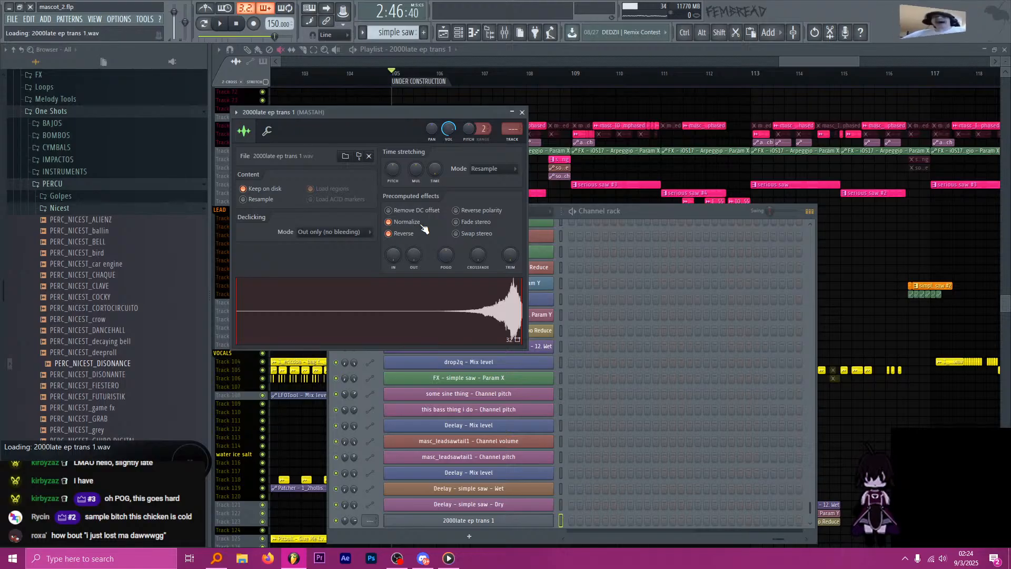
left_click_drag(368, 116, 374, 115)
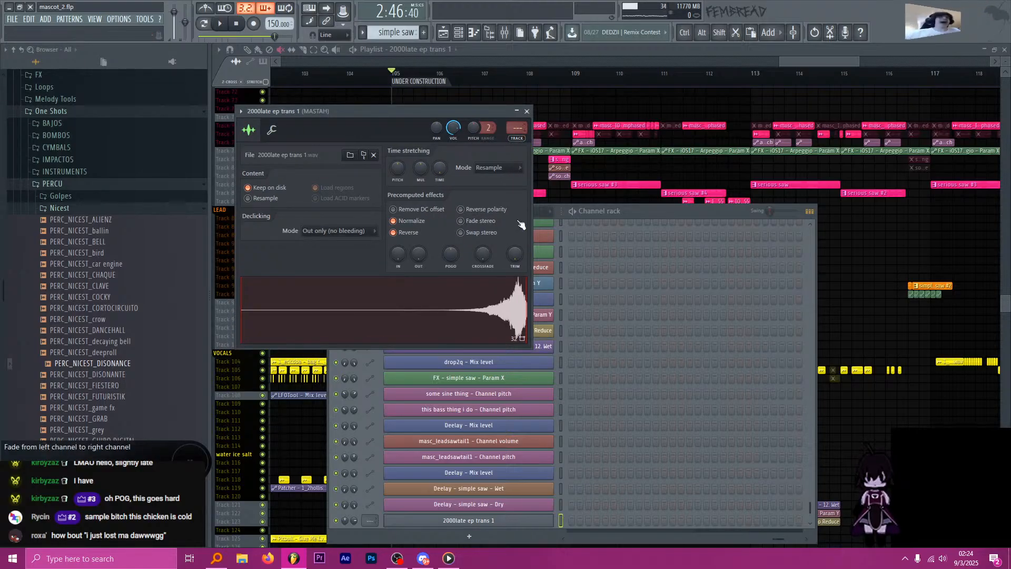
Assign the 2000late ep trans 1 channel to a new filter group named SYNF.
left_click(552, 521)
key("alt+g")
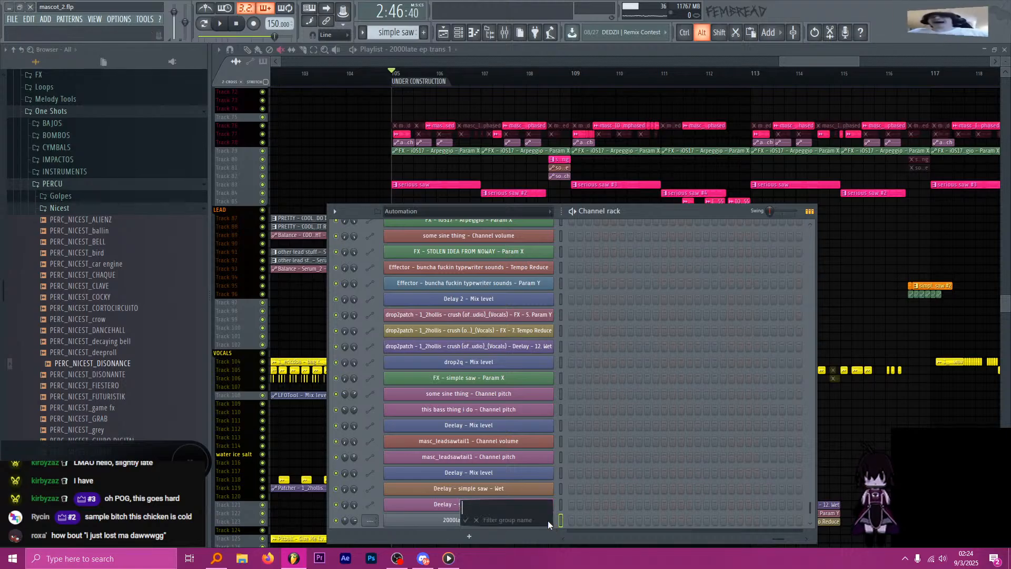
type("SAUS")
key("BackSpace")
key("BackSpace")
key("BackSpace")
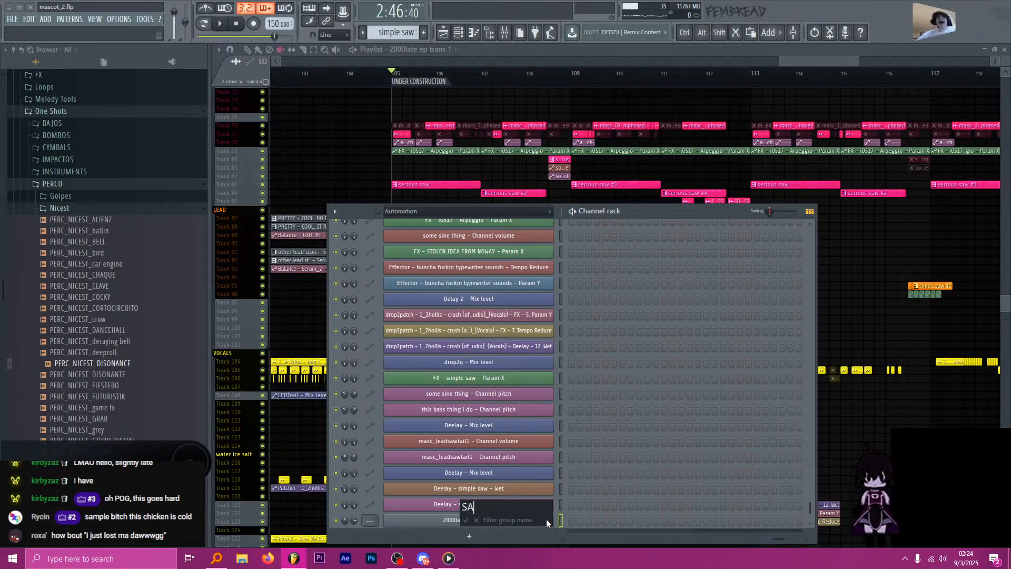
type("YNG")
key("Return")
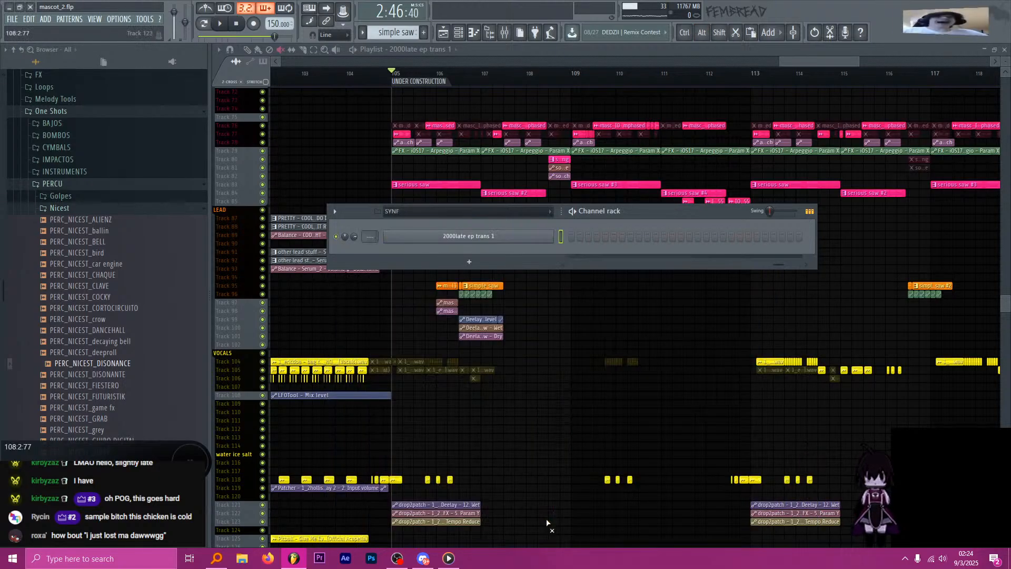
Move the 2000late ep trans 1 channel into the SAUS filter group.
key("alt+g")
type("SAUS")
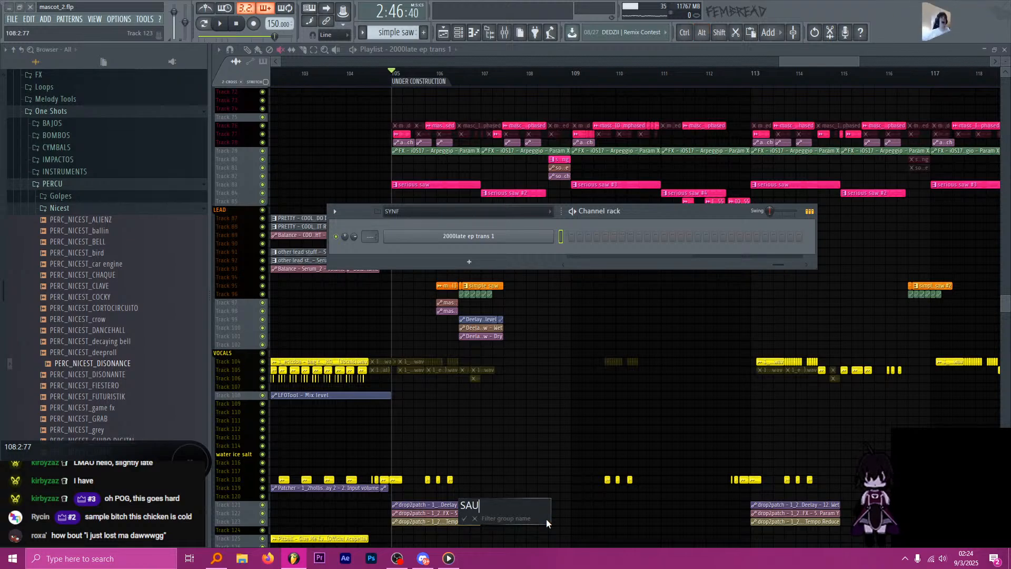
key("Return")
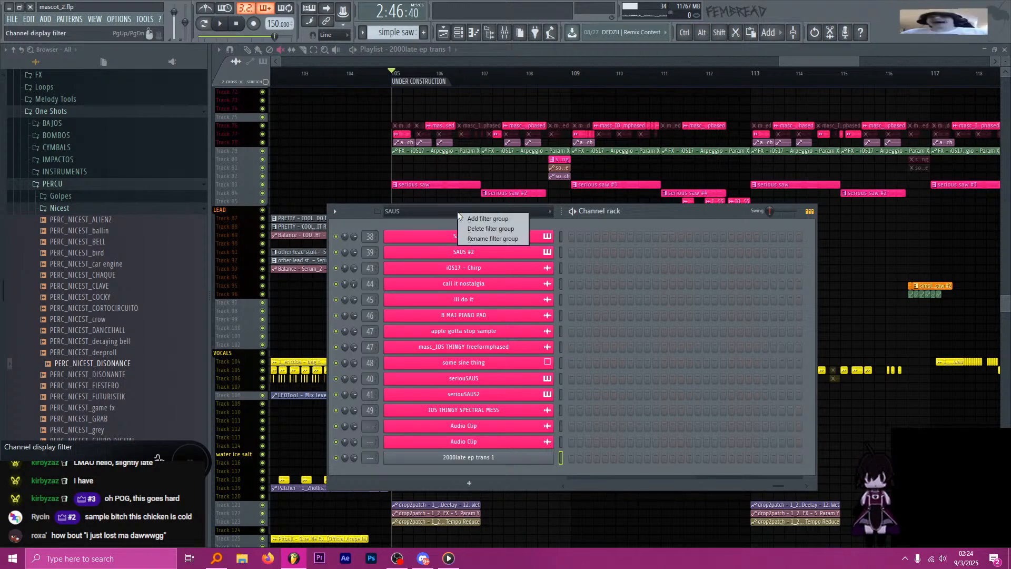
Delete the empty SYNF filter group and show the SAUS group in the channel rack again.
left_click(457, 212)
left_click(426, 317)
right_click(417, 213)
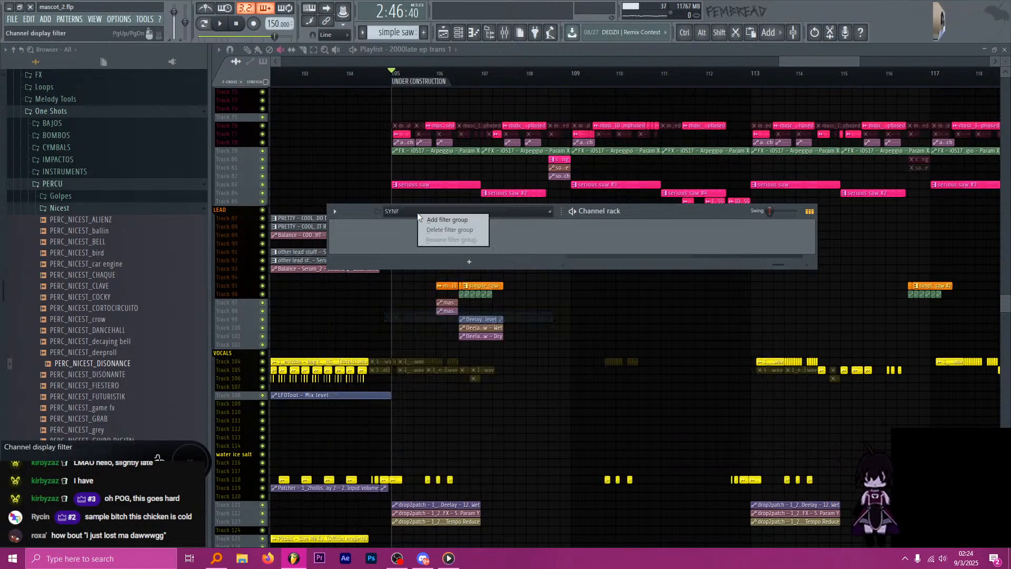
left_click(445, 230)
key("Return")
left_click(443, 212)
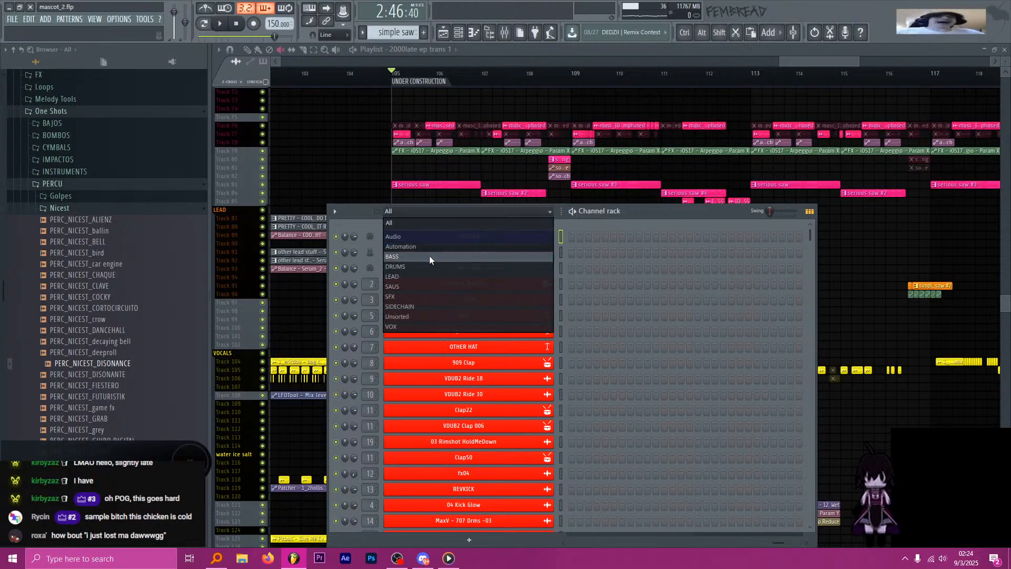
left_click(422, 287)
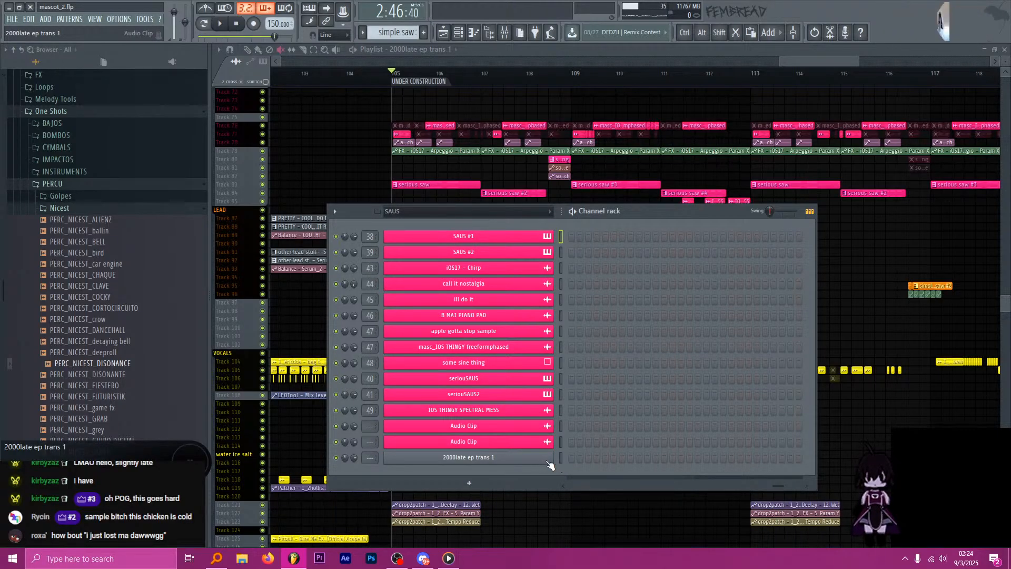
Give the 2000late ep trans 1 channel the pink colour (RGB 255, 0, 128) and the Audio icon.
middle_click(483, 456)
left_click(531, 453)
left_click(550, 375)
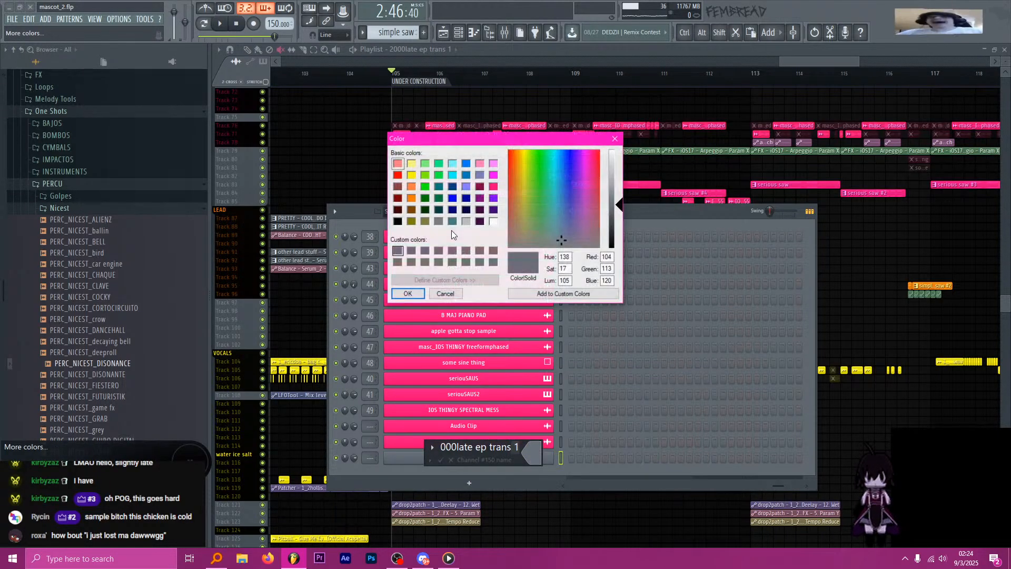
left_click(495, 187)
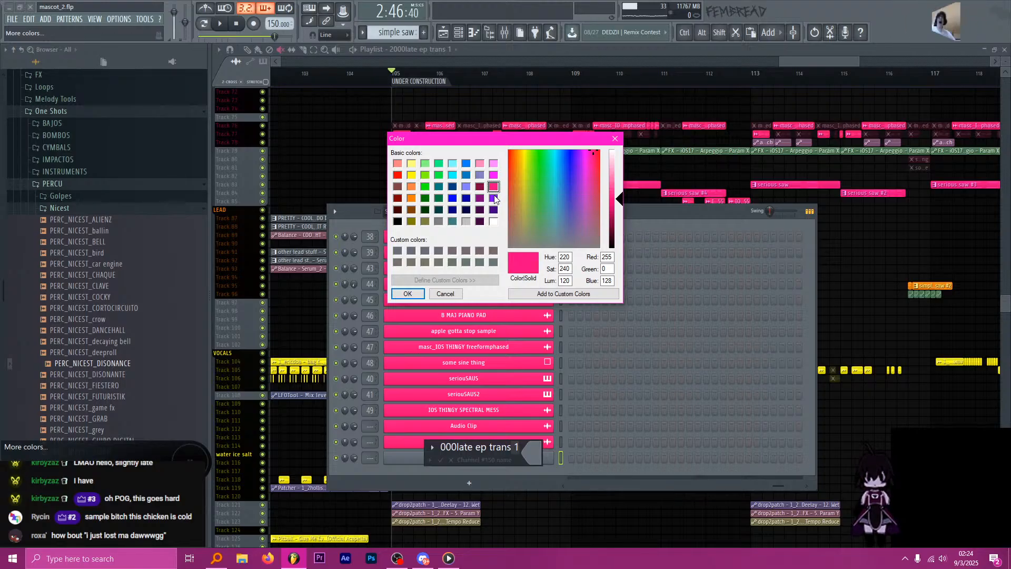
key("Return")
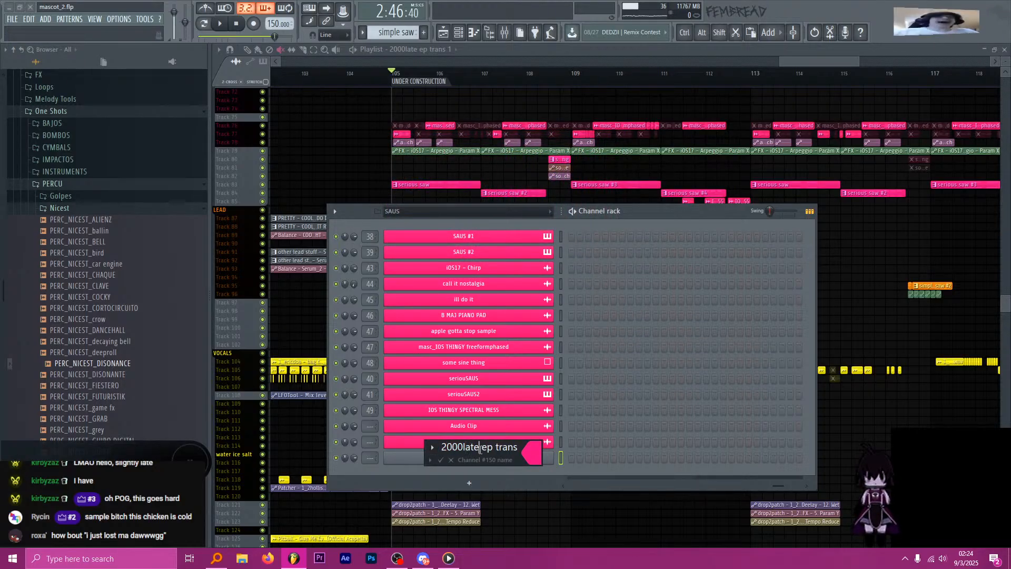
left_click(431, 447)
left_click(459, 317)
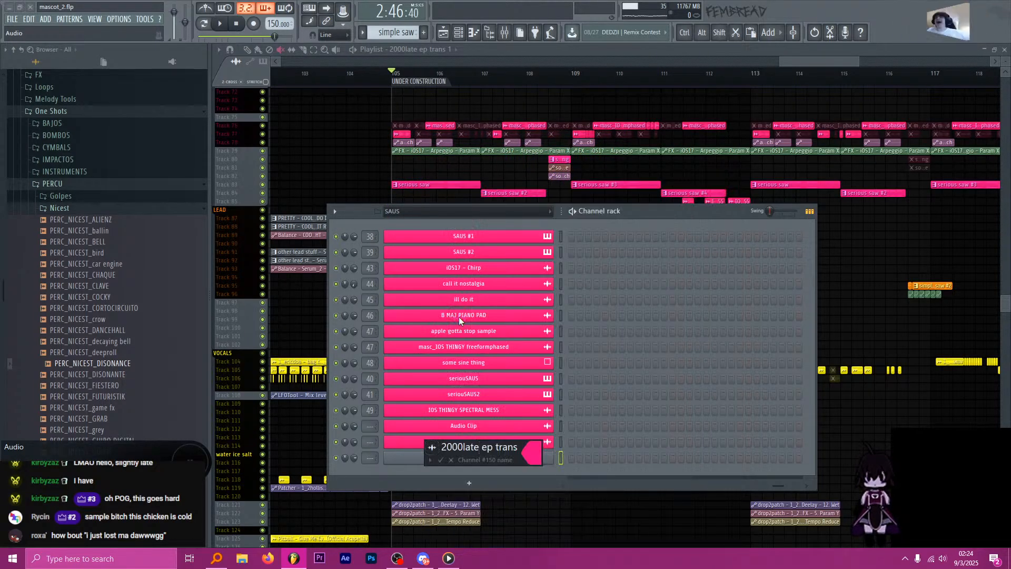
Rename the audio clip channel 2000late ep trans 1 and route it to a mixer track placed directly after the IOS THINGY SPECTRAL MESS track.
key("Return")
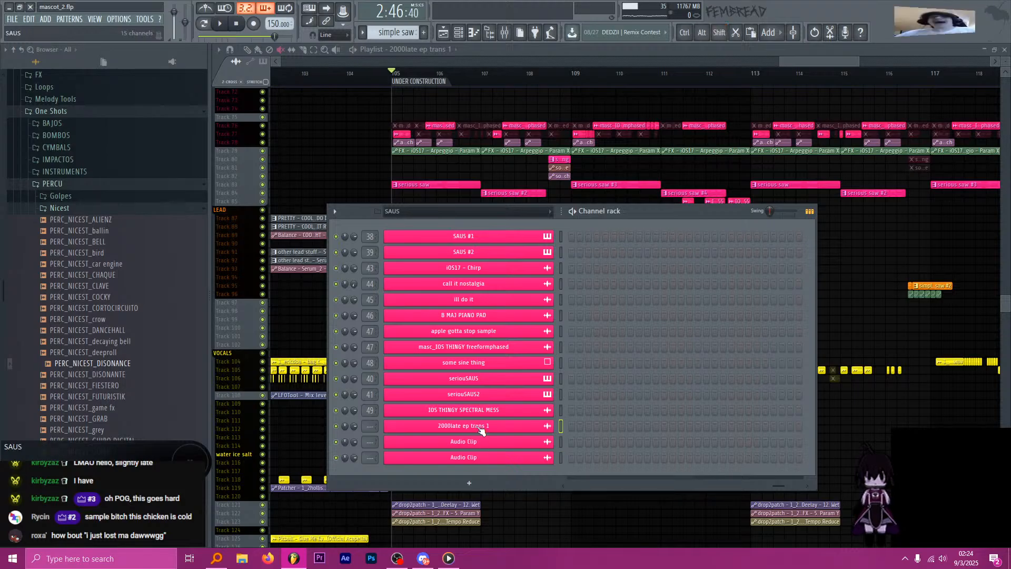
left_click(480, 426)
left_click_drag(344, 104, 321, 103)
key("ctrl+l")
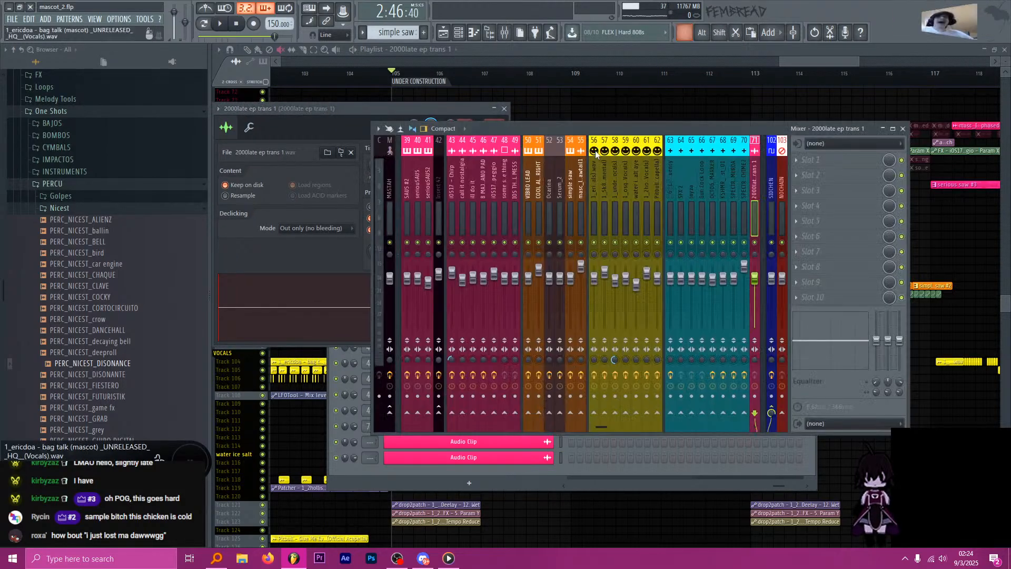
left_click_drag(757, 166, 526, 163)
left_click(523, 50)
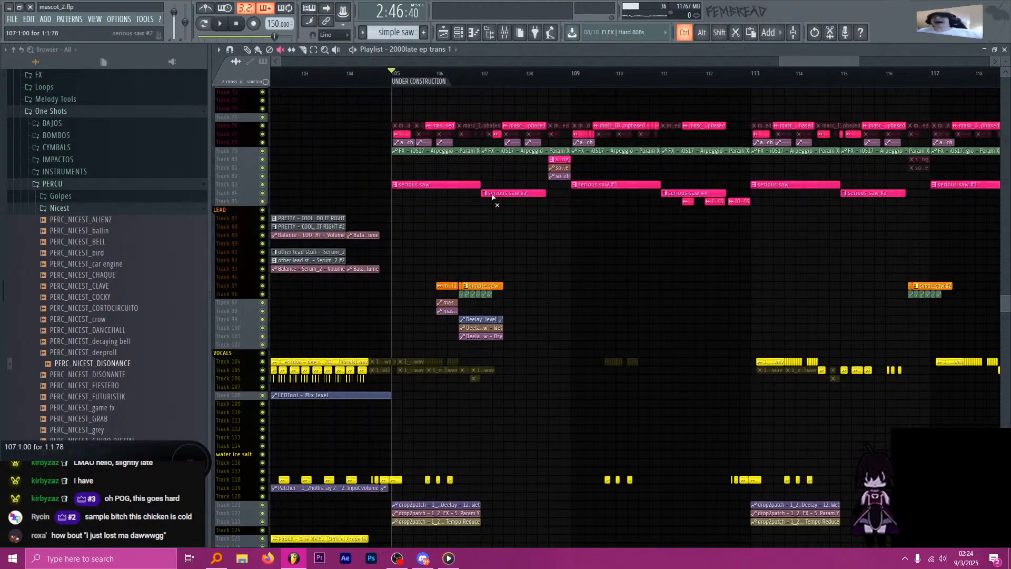
Insert three empty playlist tracks just above the LEAD group and save the project.
scroll(497, 200, "down", 6)
scroll(763, 258, "up", 6)
scroll(641, 239, "up", 4)
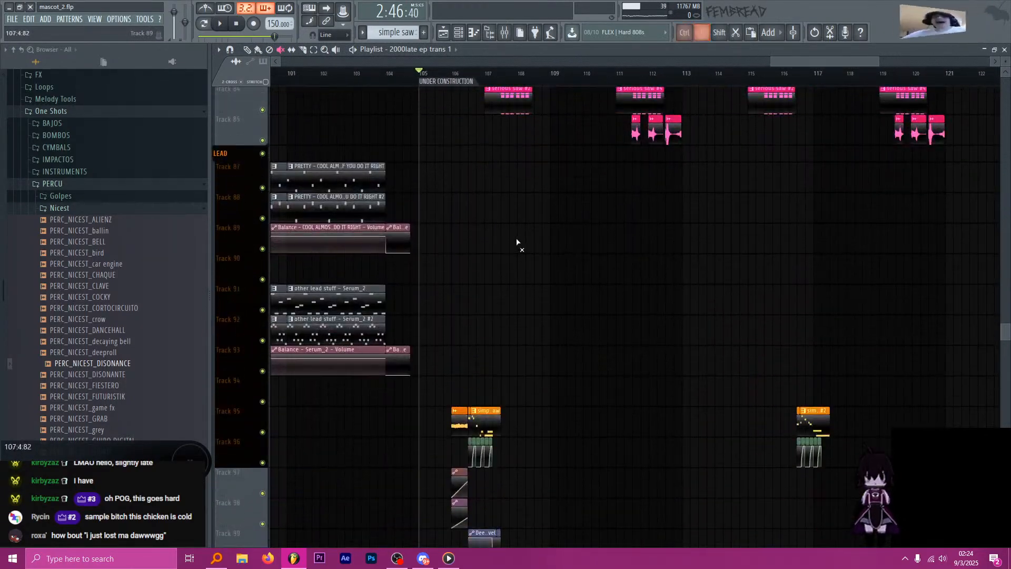
scroll(481, 226, "up", 3)
scroll(447, 223, "up", 3)
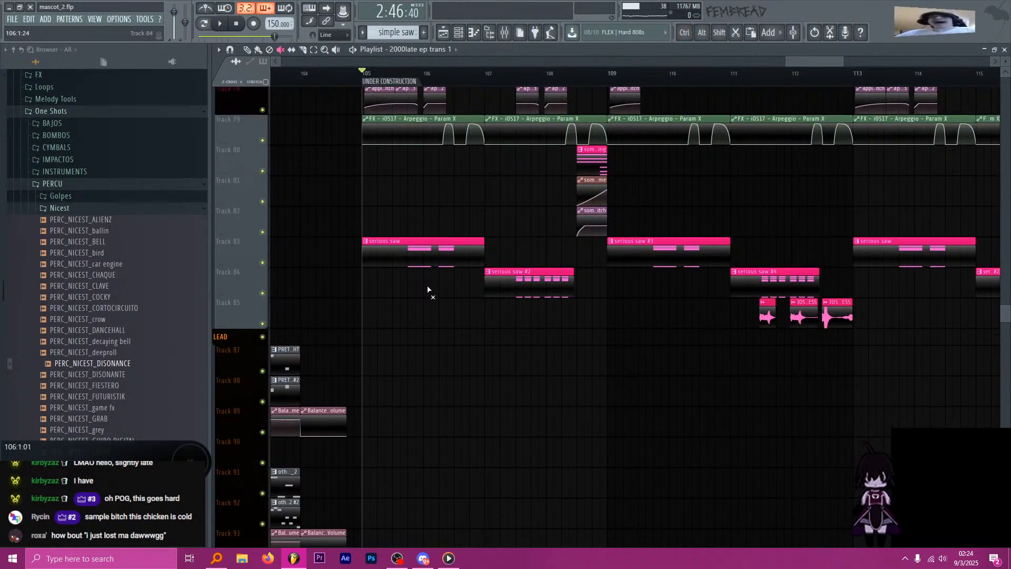
right_click(242, 308)
key("i")
scroll(243, 309, "down", 1)
right_click(242, 340)
key("i")
right_click(241, 317)
key("i")
key("ctrl+s")
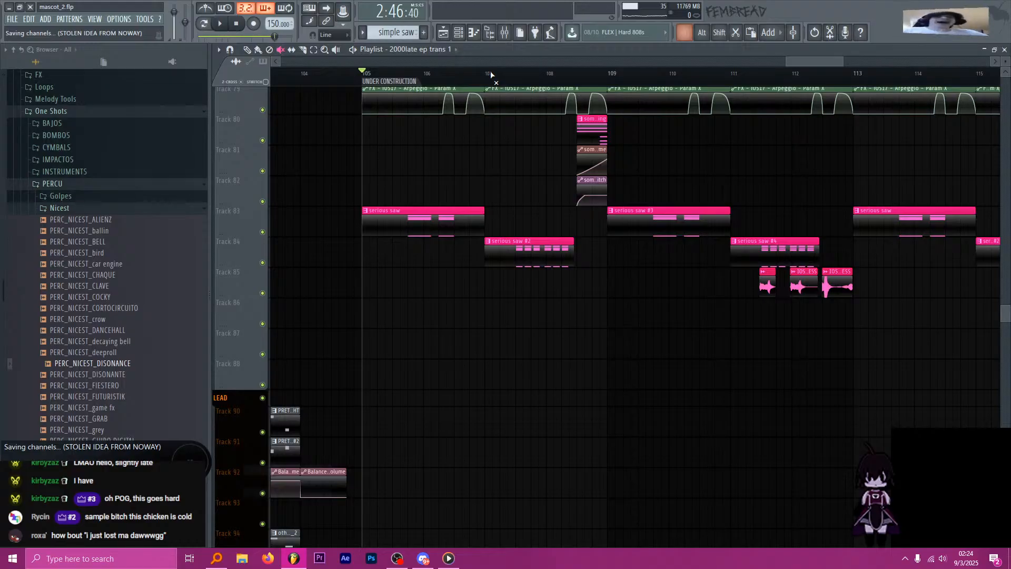
Place the 2000late ep trans 1 clip on Track 86 with its end near bar 109, and set the playback position shortly after bar 108.
key("space")
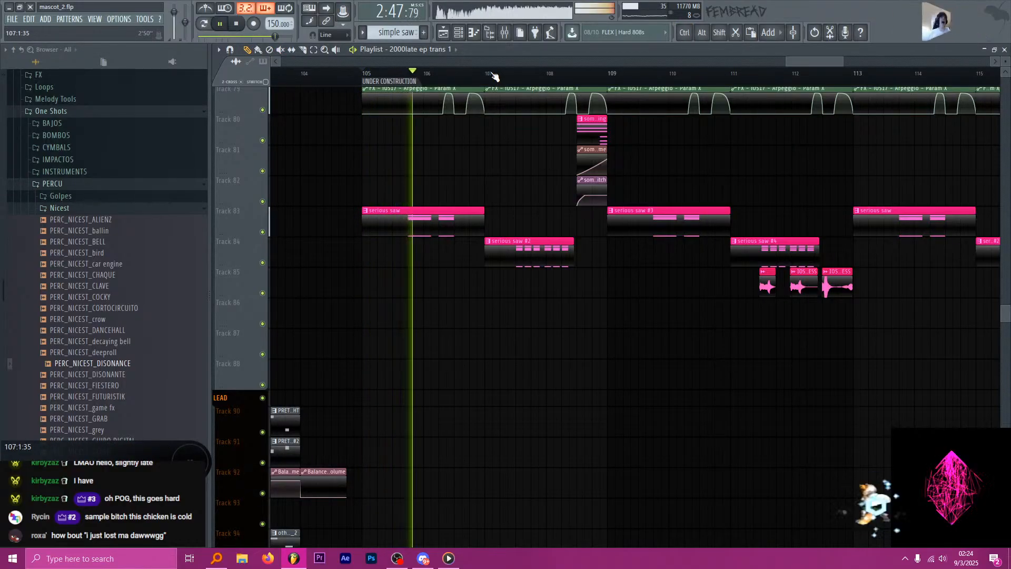
scroll(442, 177, "down", 1)
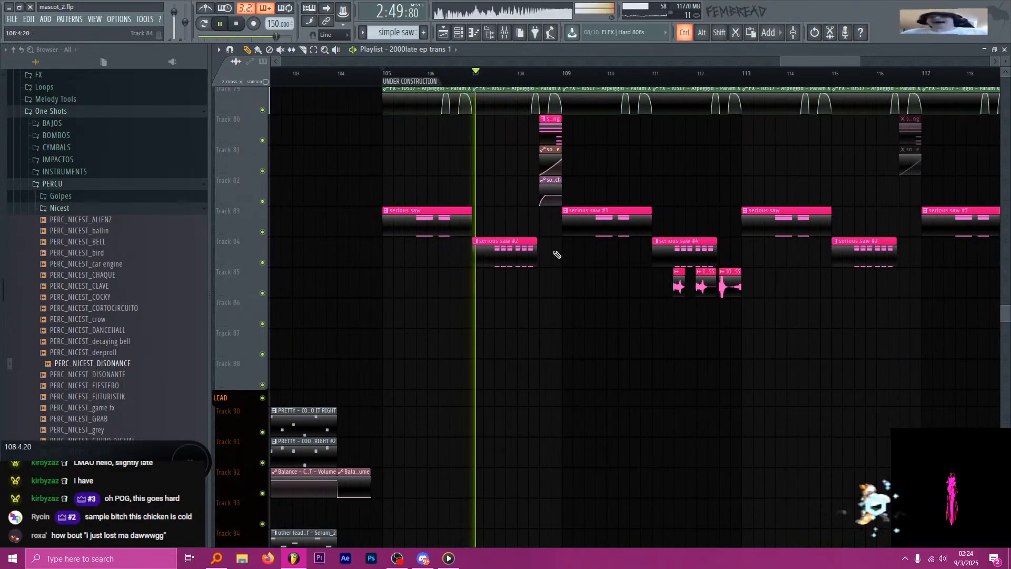
scroll(555, 251, "up", 2)
scroll(526, 242, "up", 2)
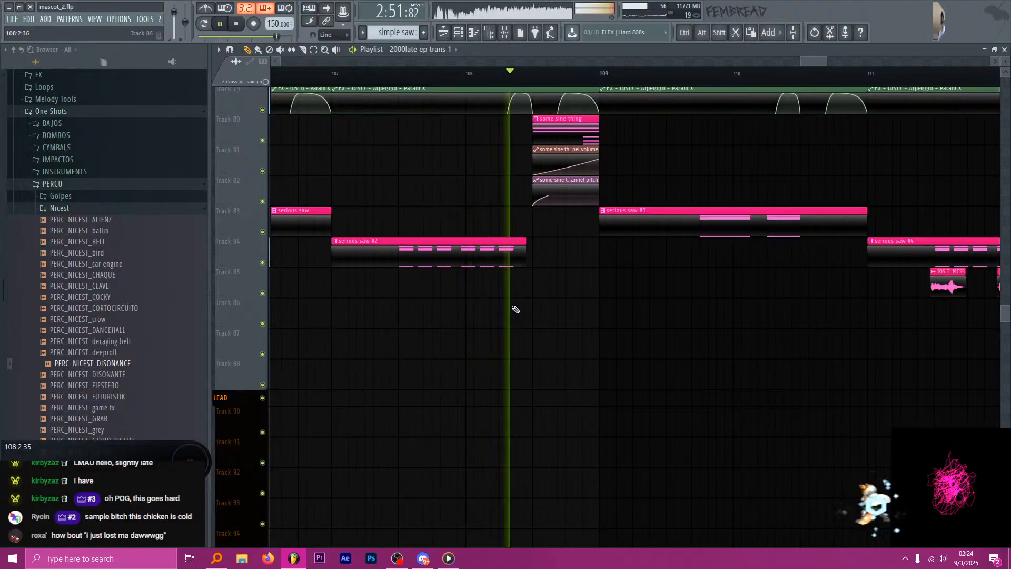
key("space")
left_click(427, 325)
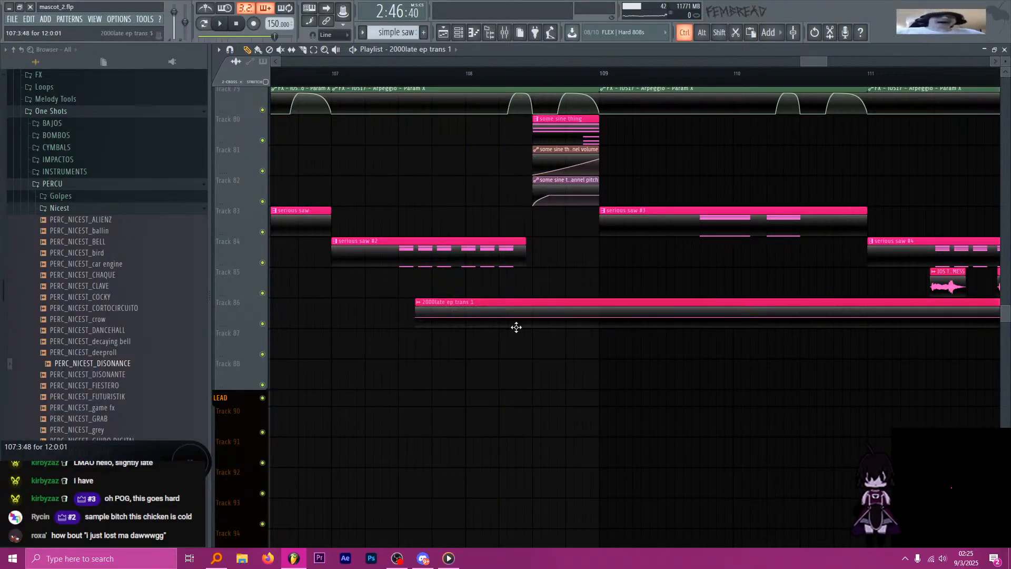
scroll(479, 325, "down", 5)
left_click_drag(569, 319, 412, 315)
scroll(466, 321, "up", 1)
scroll(472, 261, "up", 1)
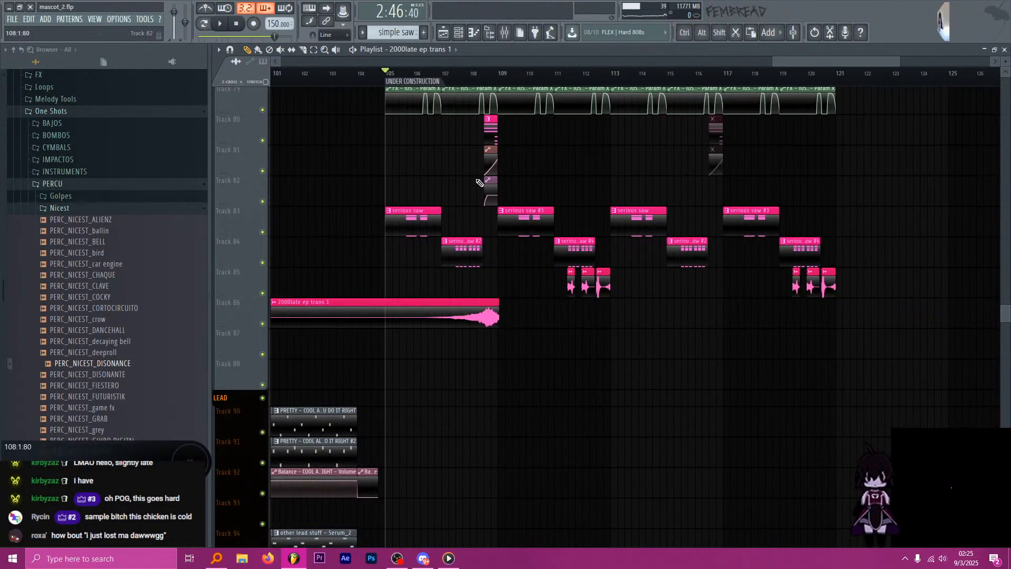
left_click(477, 74)
scroll(477, 77, "up", 4)
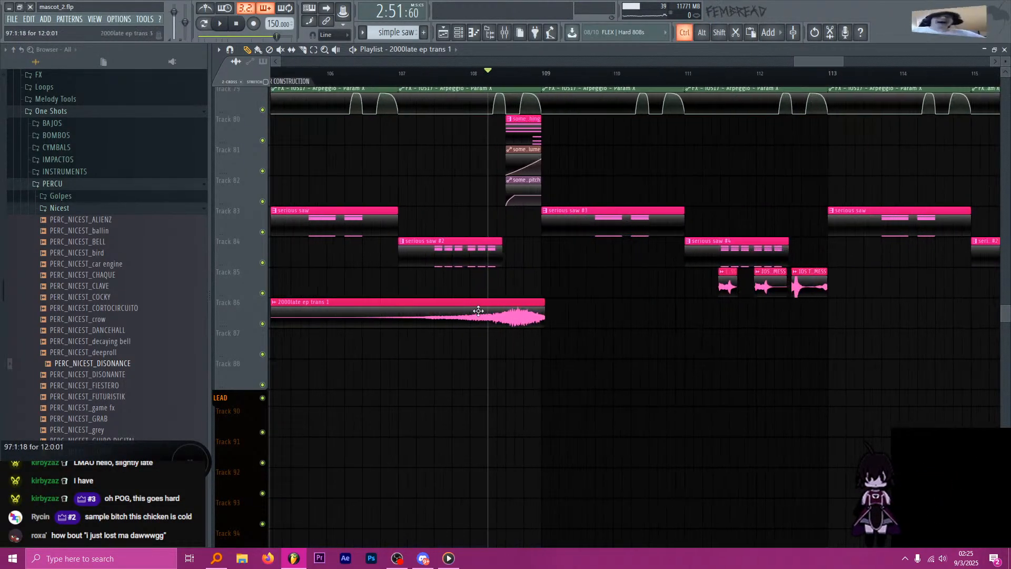
Set the root note of the 2000late ep trans 1 sample to D#5 and realign the end of its clip with bar 109.
double_click(532, 309)
left_click(256, 130)
right_click(376, 319)
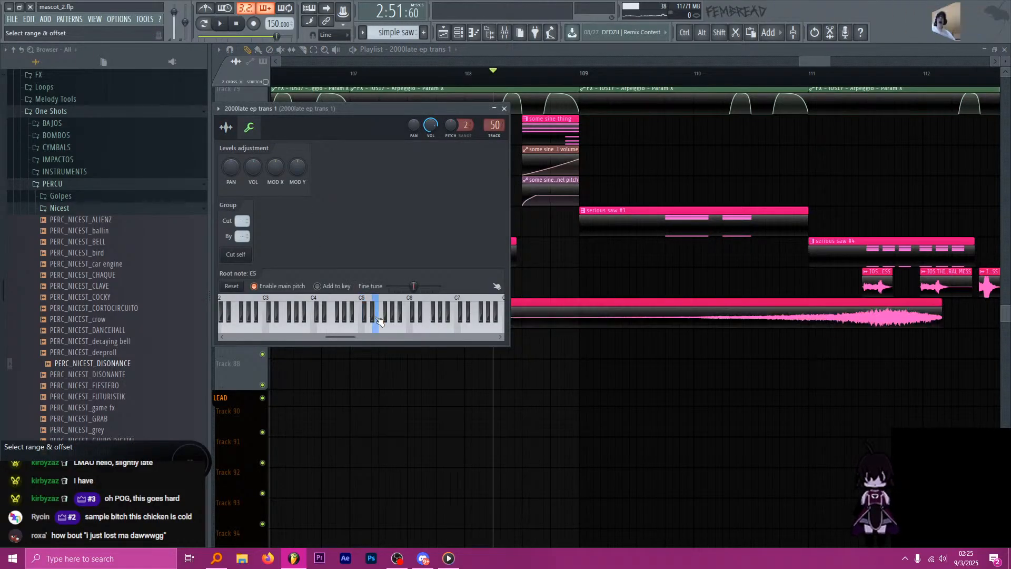
right_click(373, 318)
left_click(504, 108)
scroll(592, 311, "down", 2)
left_click_drag(621, 316, 495, 315)
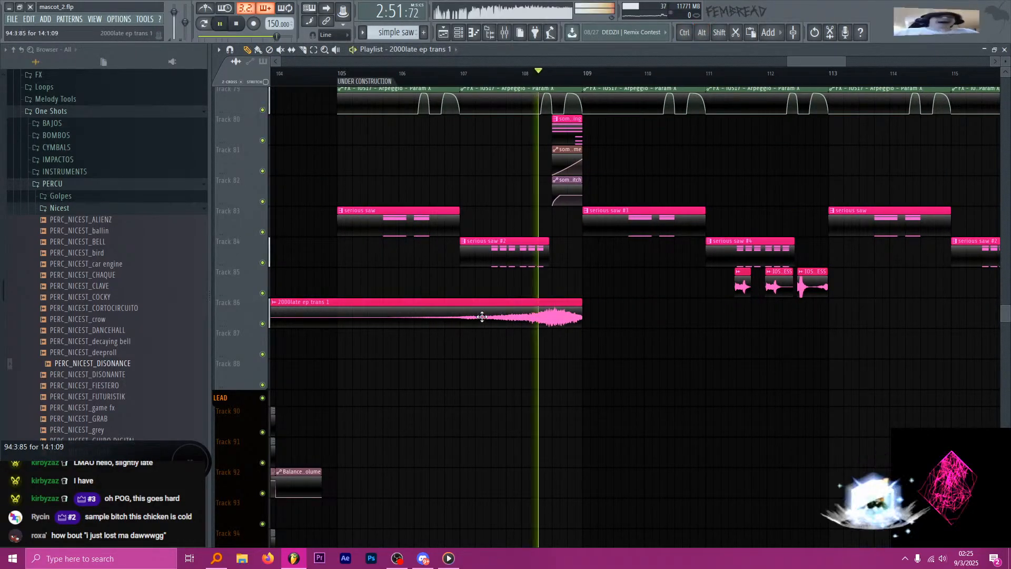
scroll(538, 329, "up", 4)
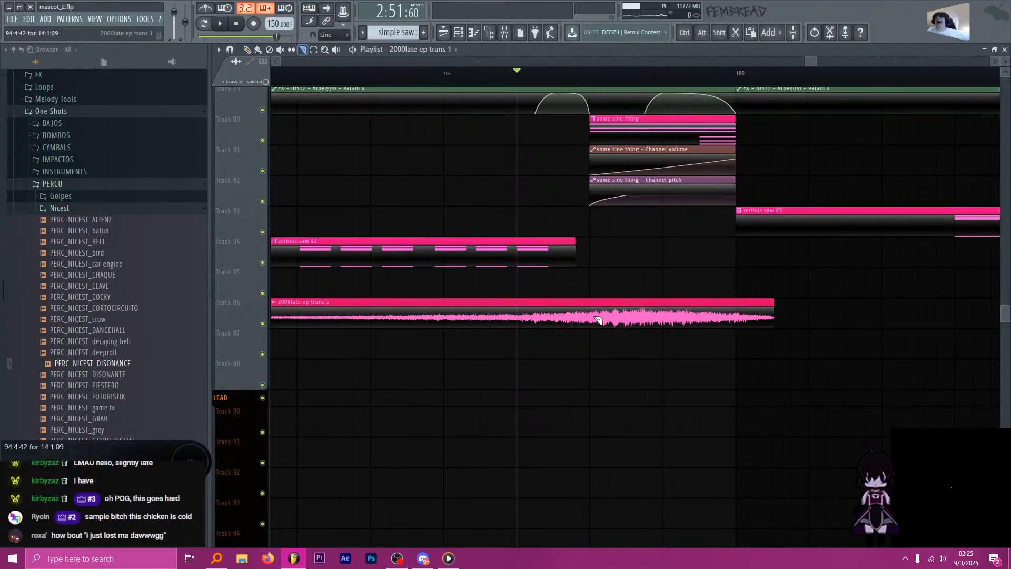
key("alt+shift")
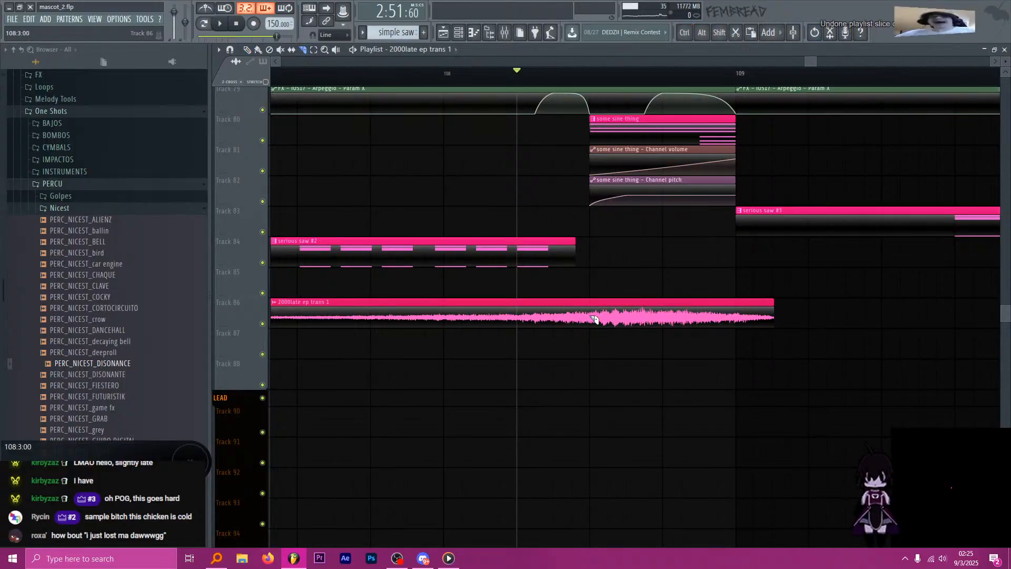
Set the sample's root note to D#4 and reposition its Track 86 clip so the swell peaks around bar 109.
double_click(553, 315)
left_click(249, 127)
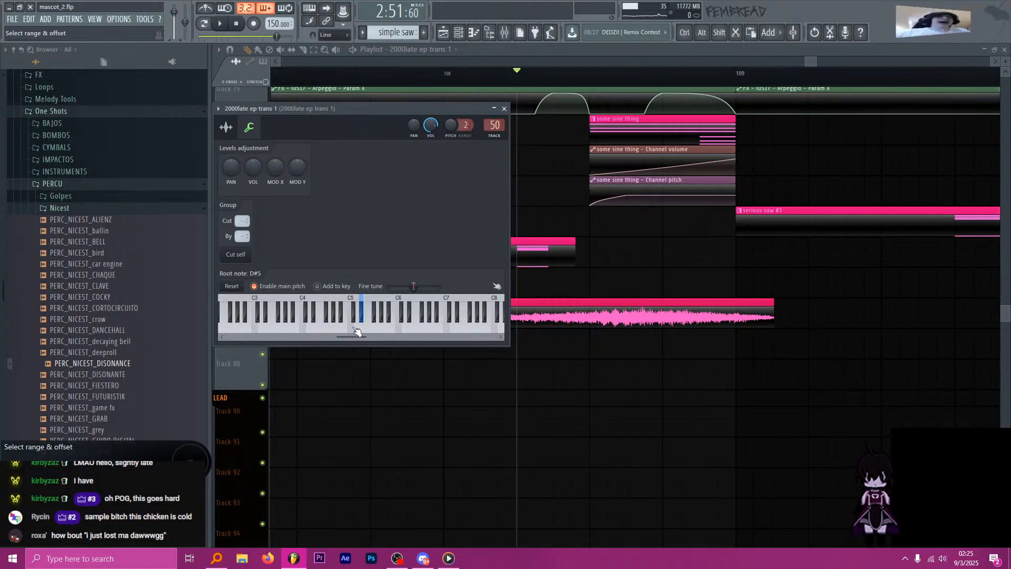
right_click(315, 320)
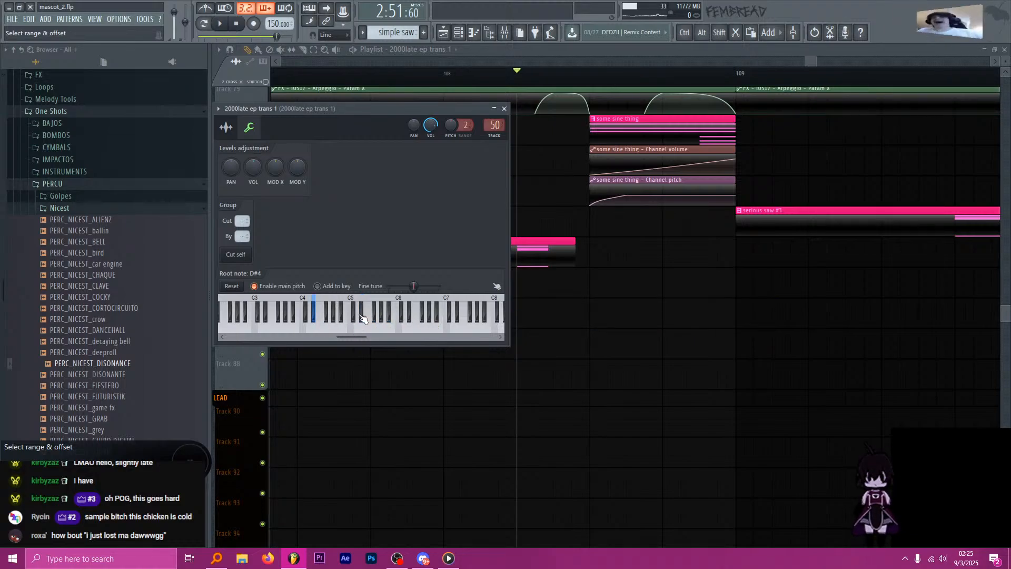
left_click(504, 109)
scroll(541, 323, "down", 10)
left_click_drag(380, 315, 491, 312)
key("space")
scroll(509, 316, "up", 4)
key("space")
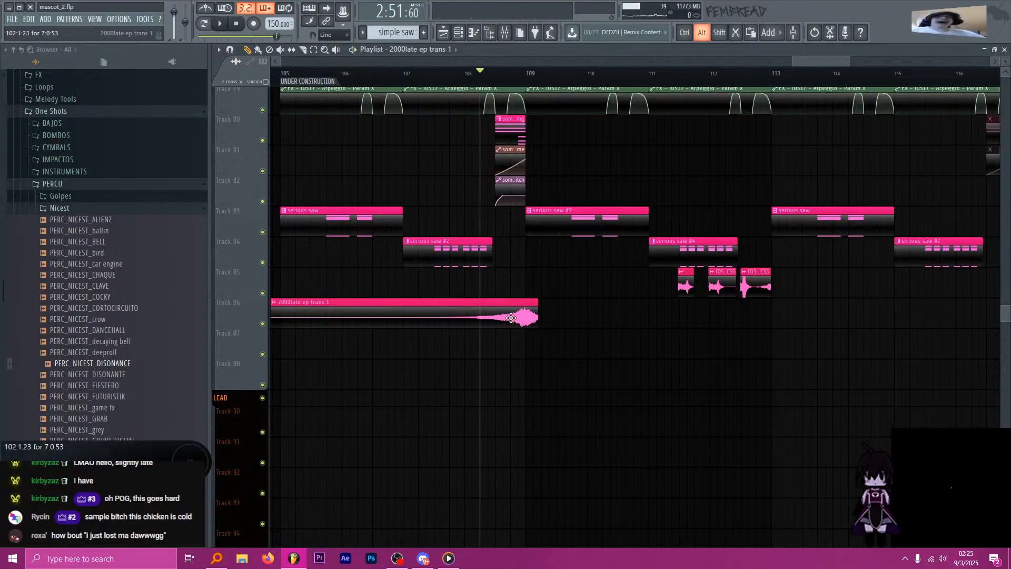
Slice the 2000late ep trans 1 clip at bar 109 and delete the tail after the cut.
scroll(520, 317, "up", 4)
key("c")
scroll(541, 318, "up", 2)
left_click(542, 317)
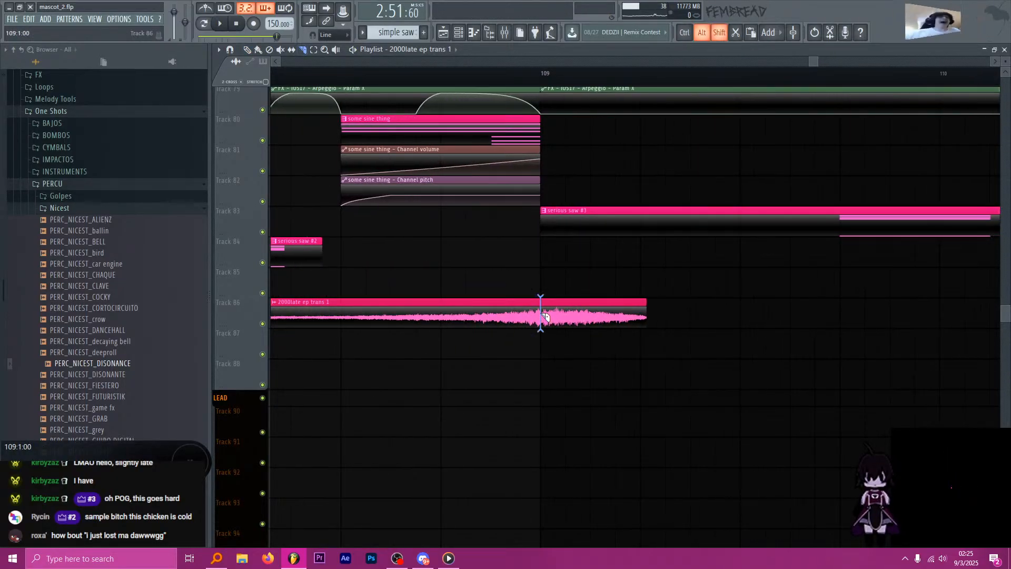
scroll(546, 316, "up", 4)
right_click(570, 319)
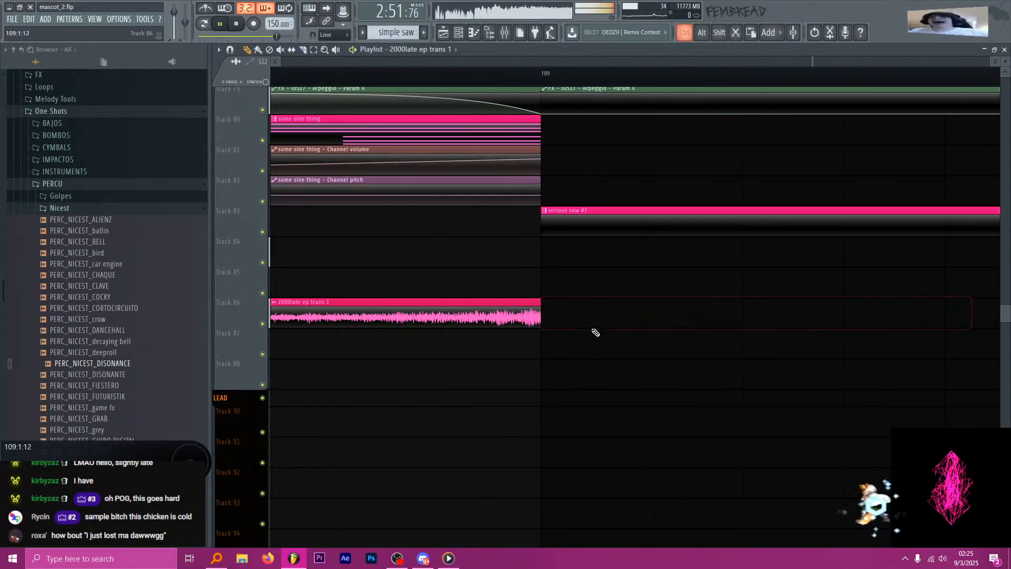
Slice the 2000late ep trans 1 clip at 108:3, where the some sine thing clip starts, and delete the part before the cut.
key("space")
scroll(595, 332, "down", 6)
key("space")
scroll(462, 313, "up", 2)
key("c")
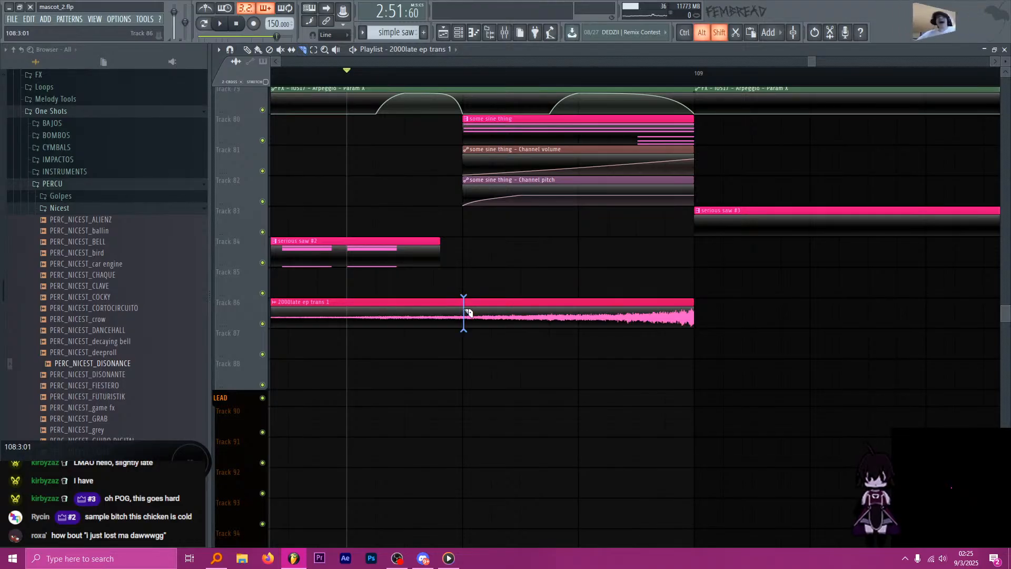
left_click(462, 314)
scroll(461, 314, "up", 2)
right_click(433, 310)
Create a channel volume automation clip for 2000late ep trans 1 spanning the trimmed audio clip before bar 109.
double_click(483, 311)
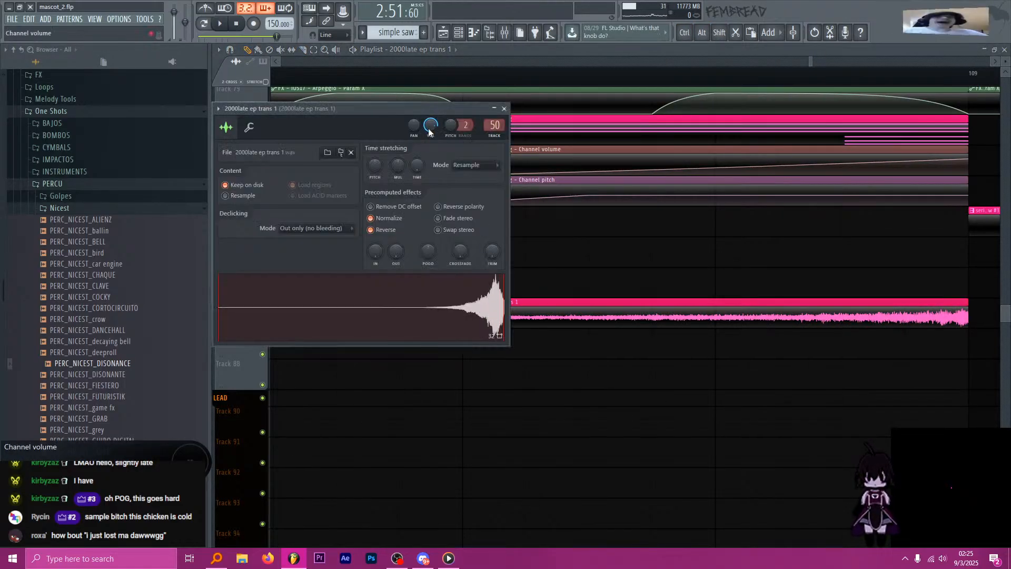
key("space")
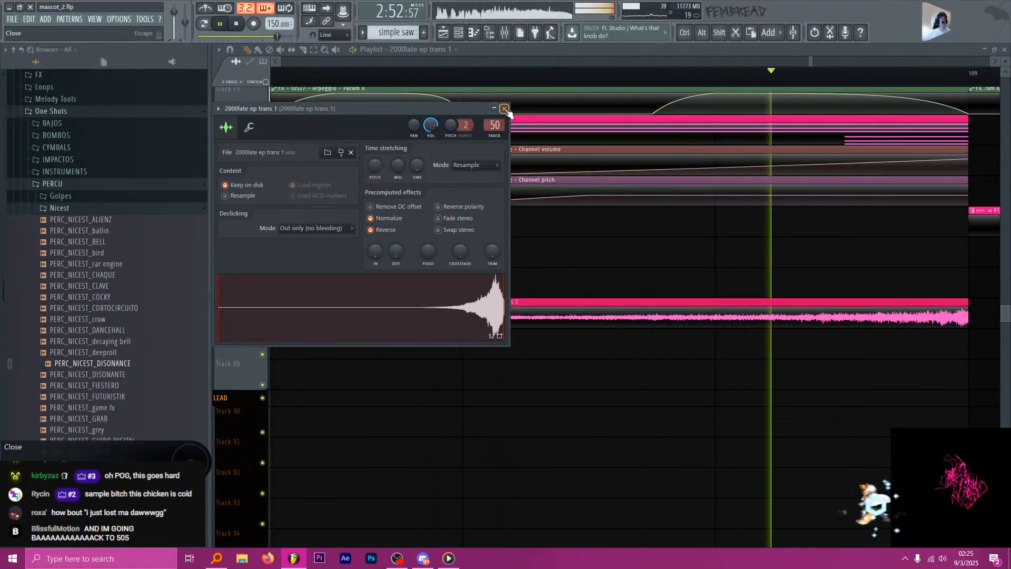
left_click(504, 109)
scroll(500, 305, "down", 4)
key("space")
left_click(541, 283, "ctrl")
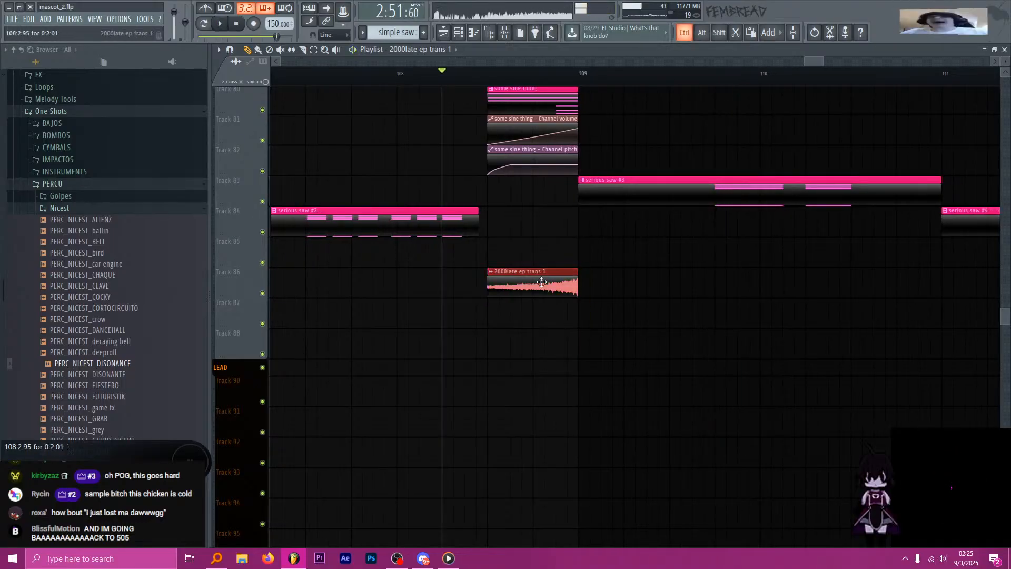
key("ctrl+Return")
double_click(541, 282)
right_click(431, 125)
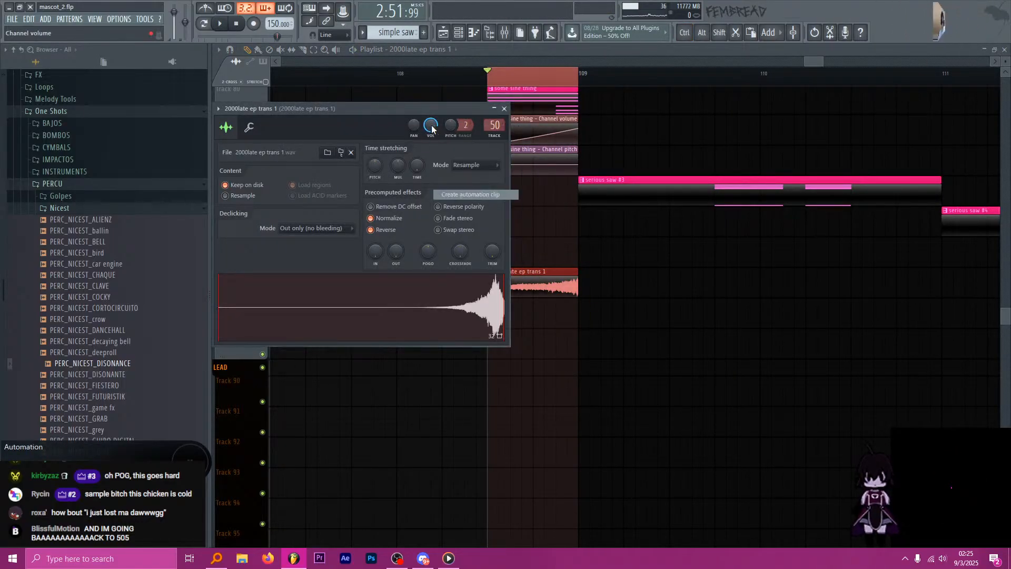
left_click(498, 147)
left_click(504, 108)
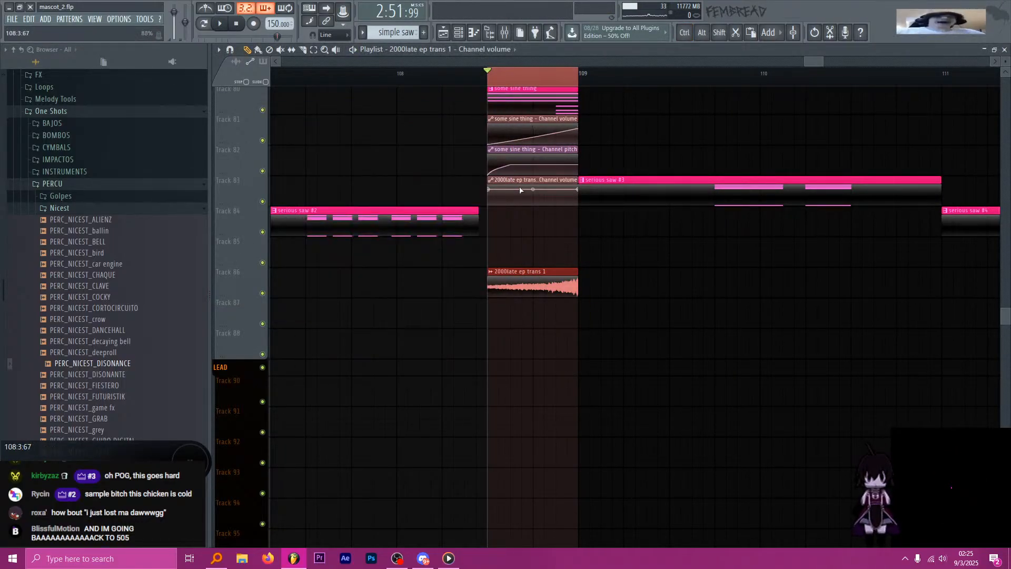
Move the volume automation clip to Track 87 under the audio clip, shape it into a fast-rising curved fade-in, and audition the transition.
left_click_drag(520, 190, 521, 312)
scroll(516, 313, "up", 2)
key("space")
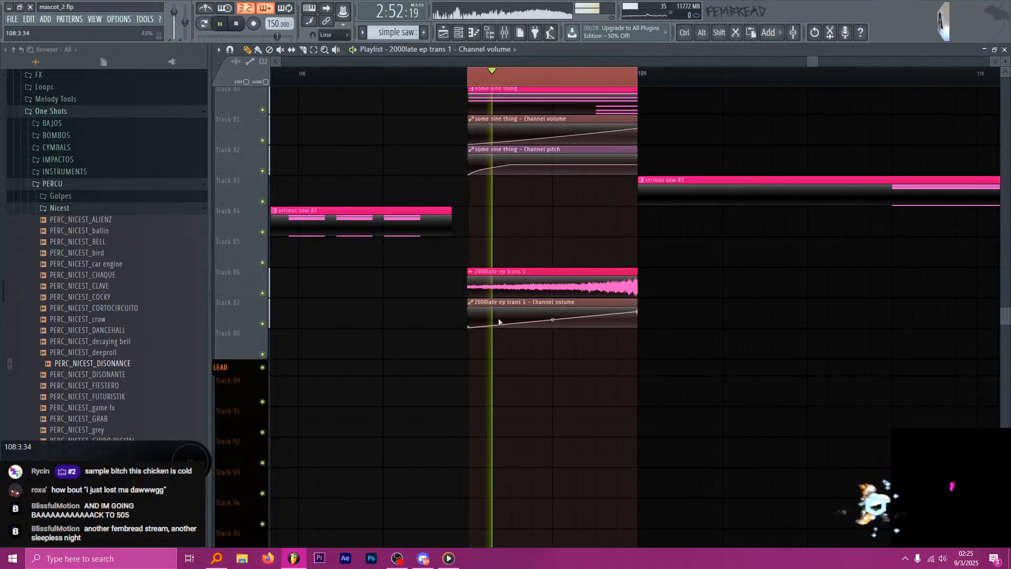
key("space")
left_click_drag(552, 320, 552, 315)
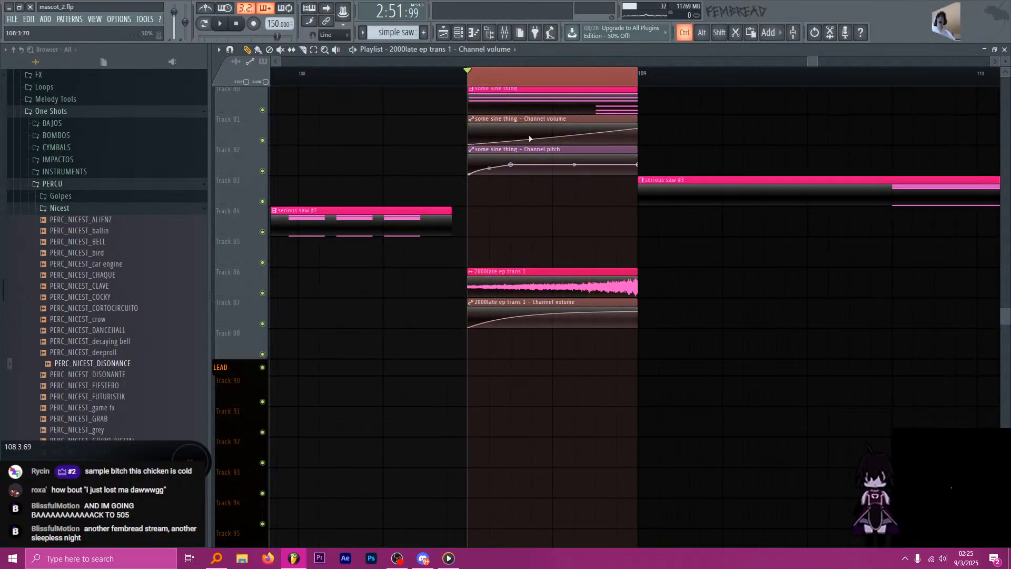
key("ctrl+d")
scroll(498, 140, "down", 3)
left_click(400, 73)
key("space")
scroll(483, 141, "down", 6)
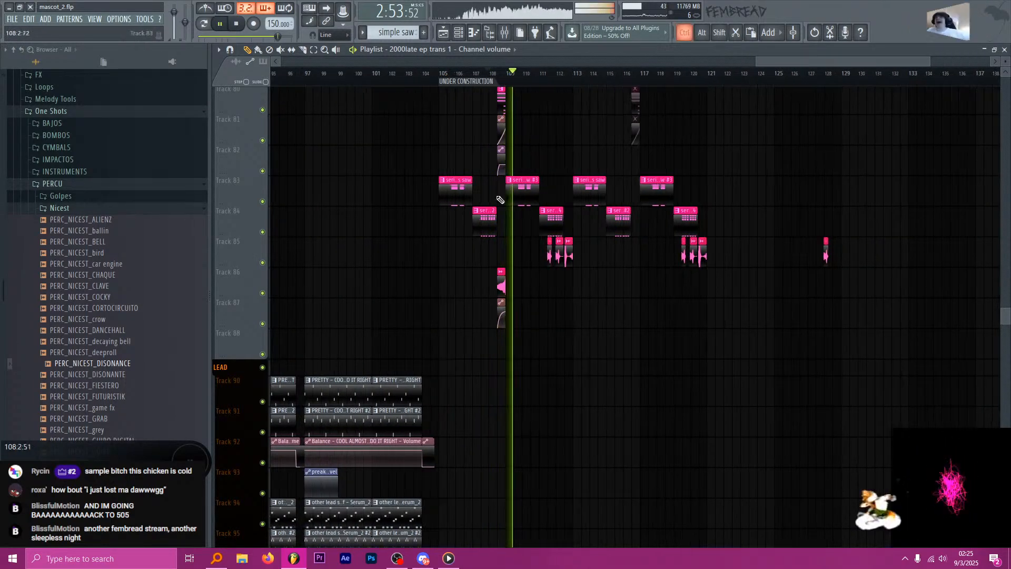
scroll(527, 158, "up", 8)
Add Fruity parametric EQ 2 to the first effect slot of the 2000late ep trans 1 mixer track and load one of its presets.
key("F9")
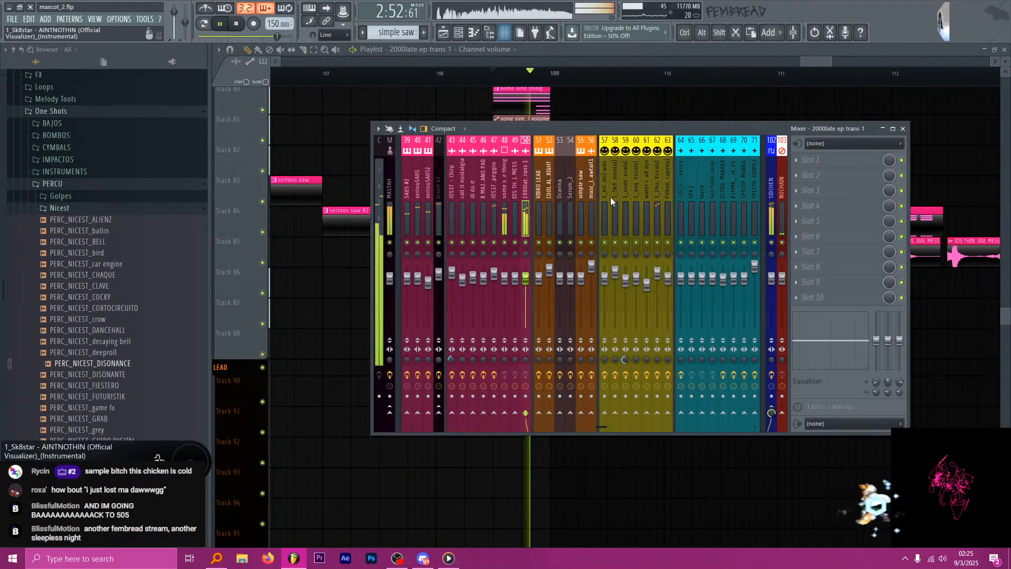
key("space")
left_click(813, 159)
left_click(664, 337)
right_click(509, 101)
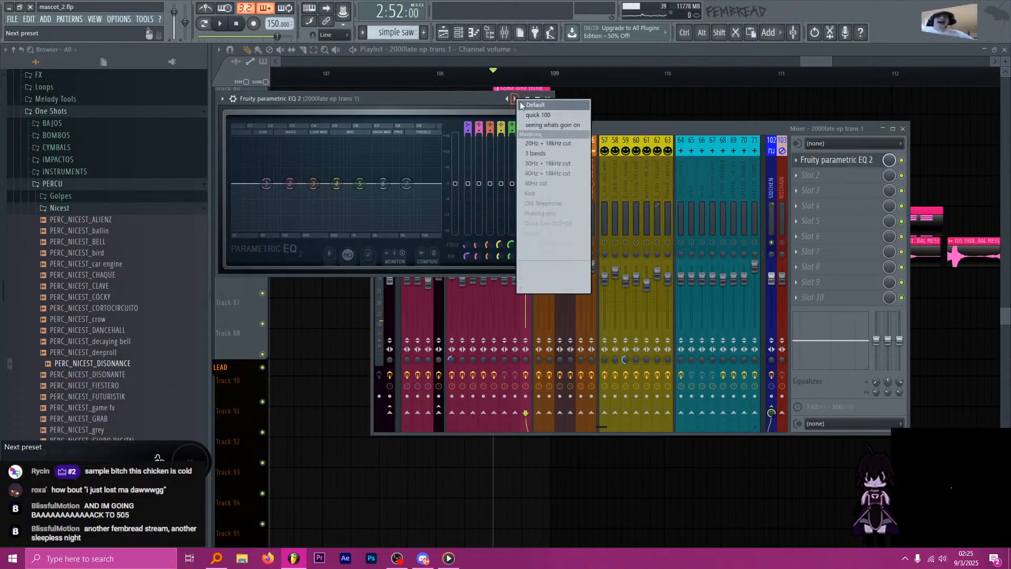
left_click(543, 137)
Add Effector to the mixer track's second effect slot, switch it to the Lo-Fi effect, and set Param X to about 7.8.
left_click(811, 175)
left_click(733, 17)
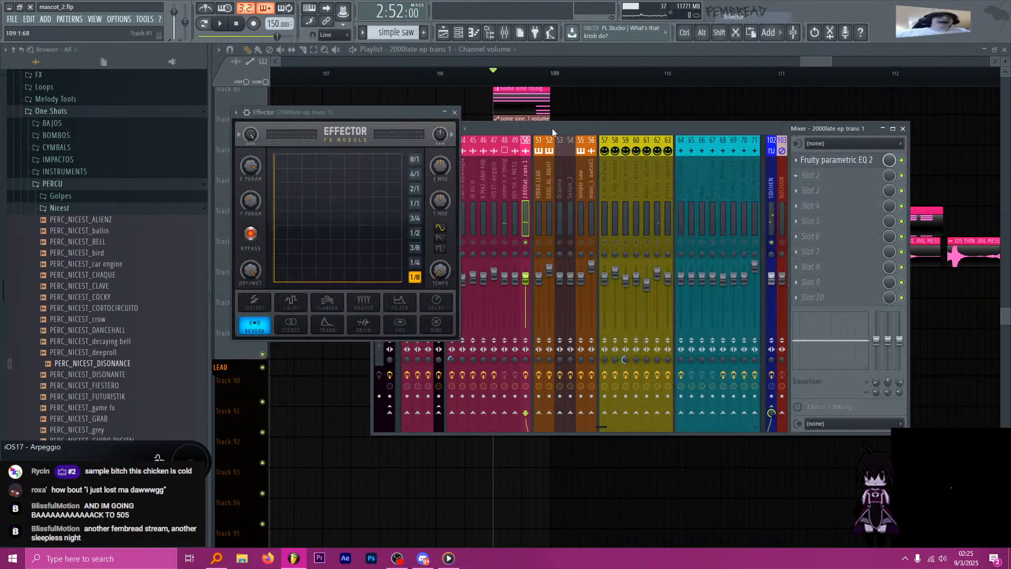
left_click(291, 302)
left_click_drag(280, 274, 293, 293)
key("space")
key("space")
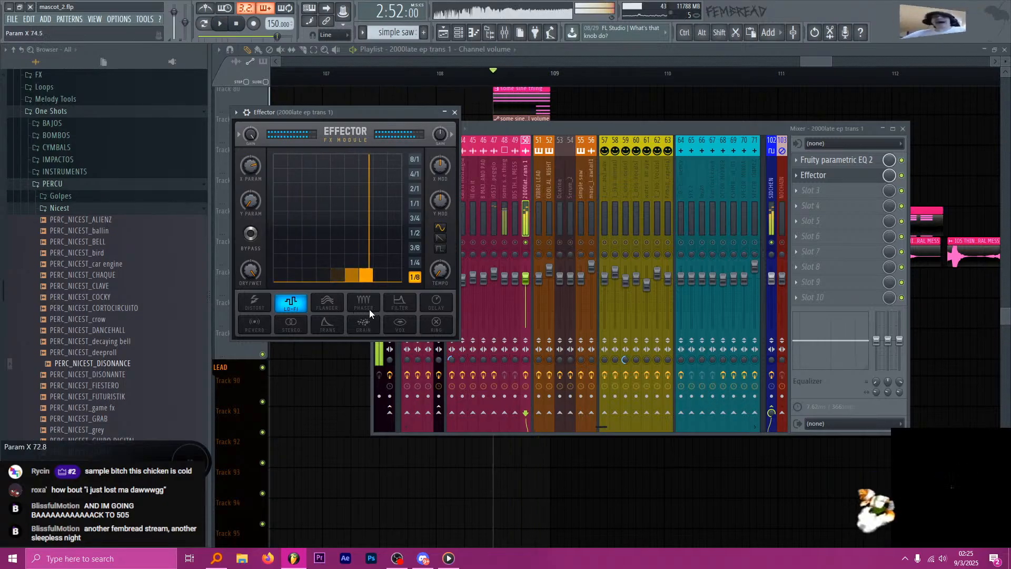
left_click_drag(278, 272, 292, 287)
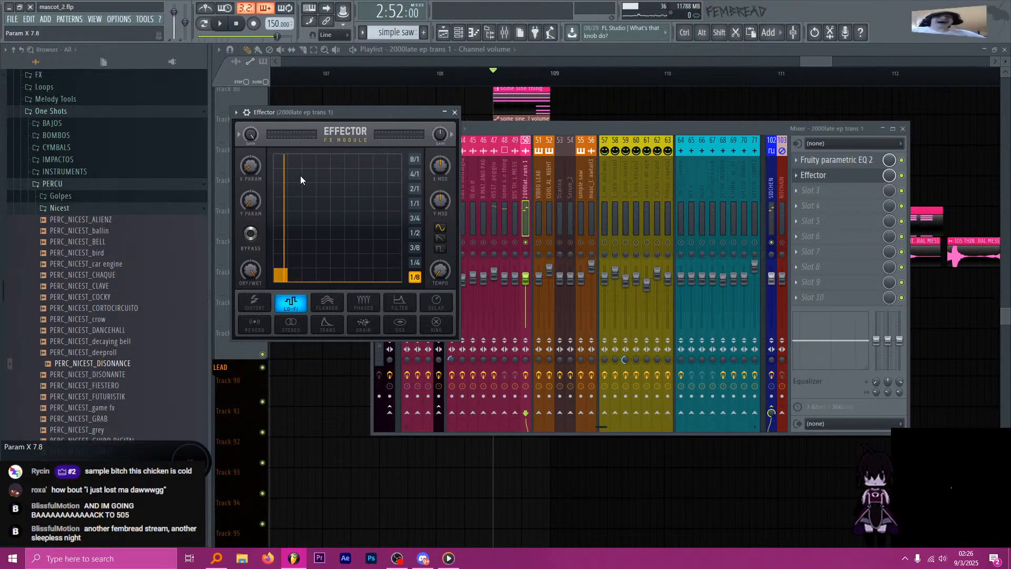
Create an automation clip for Effector's Param X spanning the 2000late ep trans 1 clip before bar 109.
key("F12")
left_click(523, 271, "ctrl")
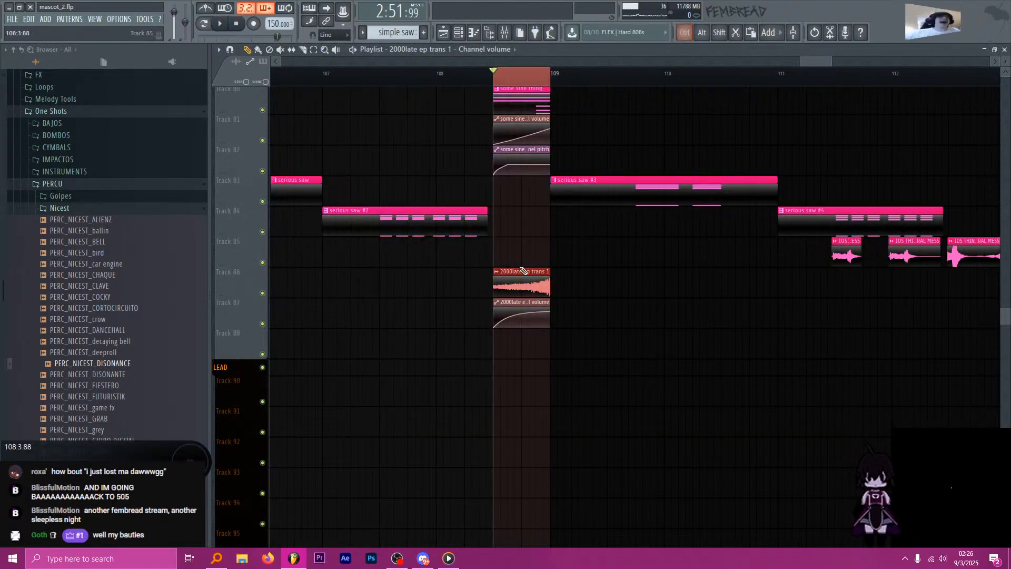
key("F9")
left_click(813, 175)
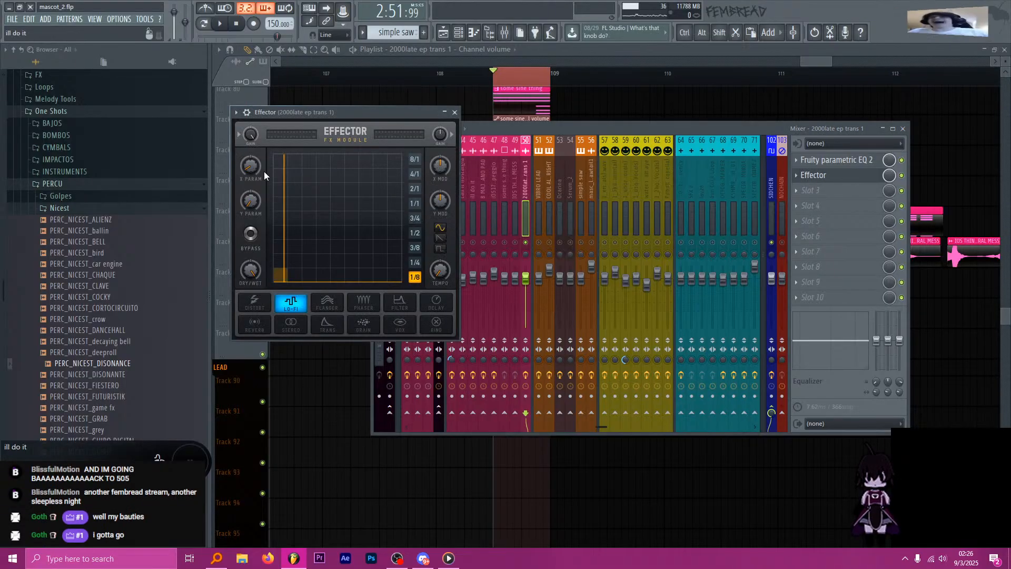
left_click_drag(249, 167, 250, 172)
right_click(249, 167)
key("F12")
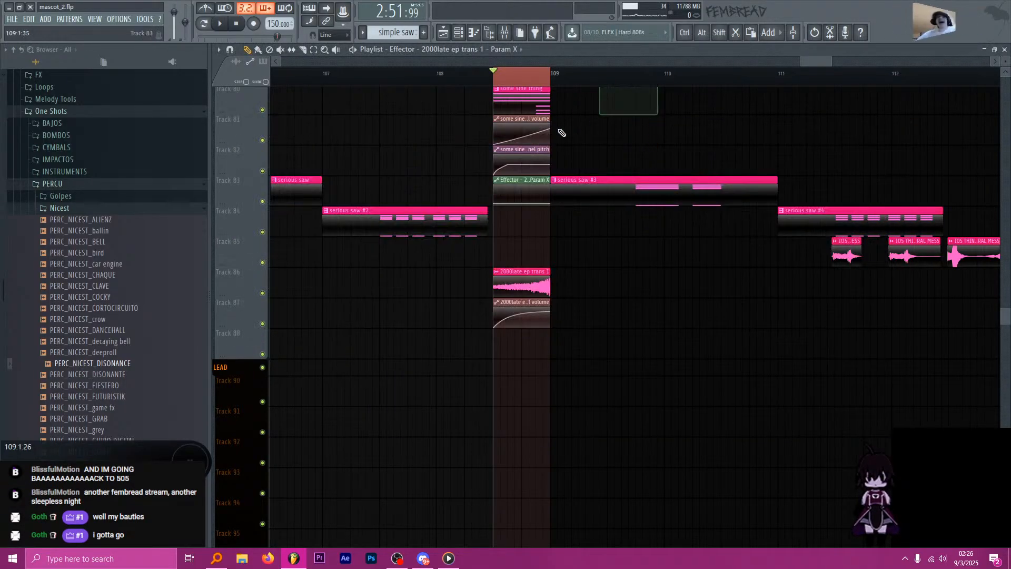
Move the Effector Param X automation clip to Track 88, shape it into a gentle upward ramp, and audition it.
left_click_drag(518, 179, 552, 350)
key("space")
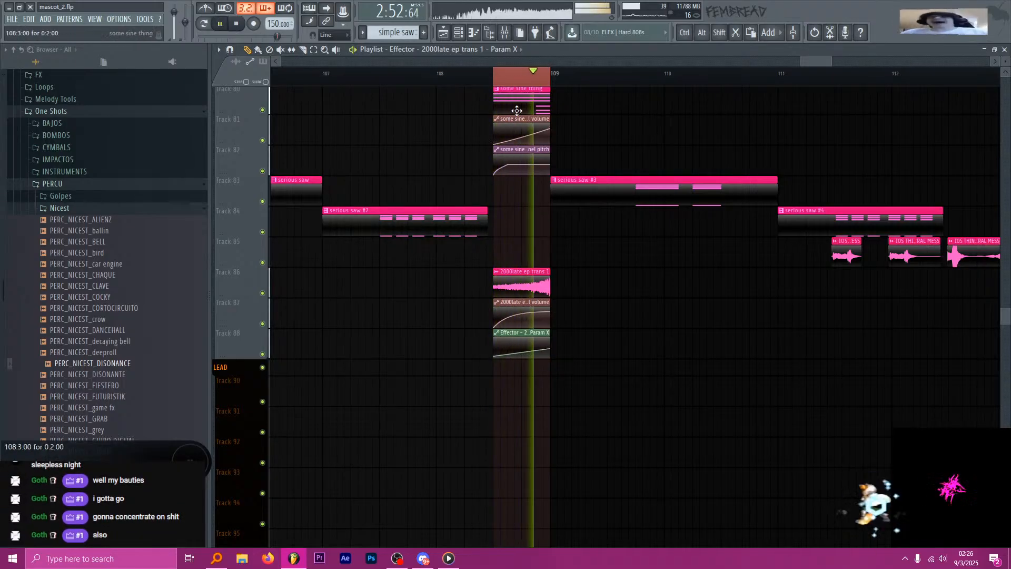
key("space")
Clear the time selection, save the project, and play the transition into bar 109 from about 108:2.
left_click_drag(491, 76, 477, 78)
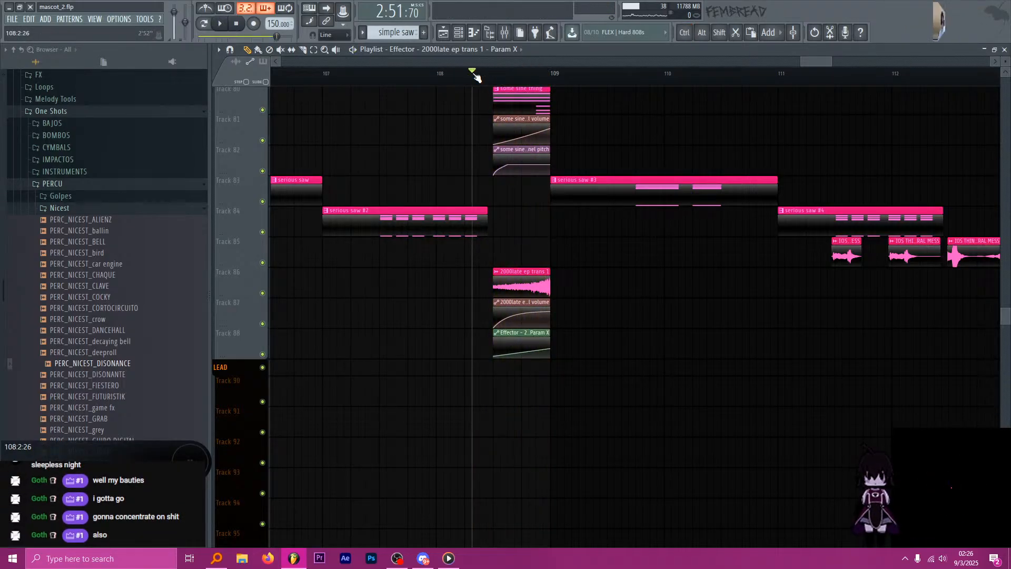
key("ctrl+s")
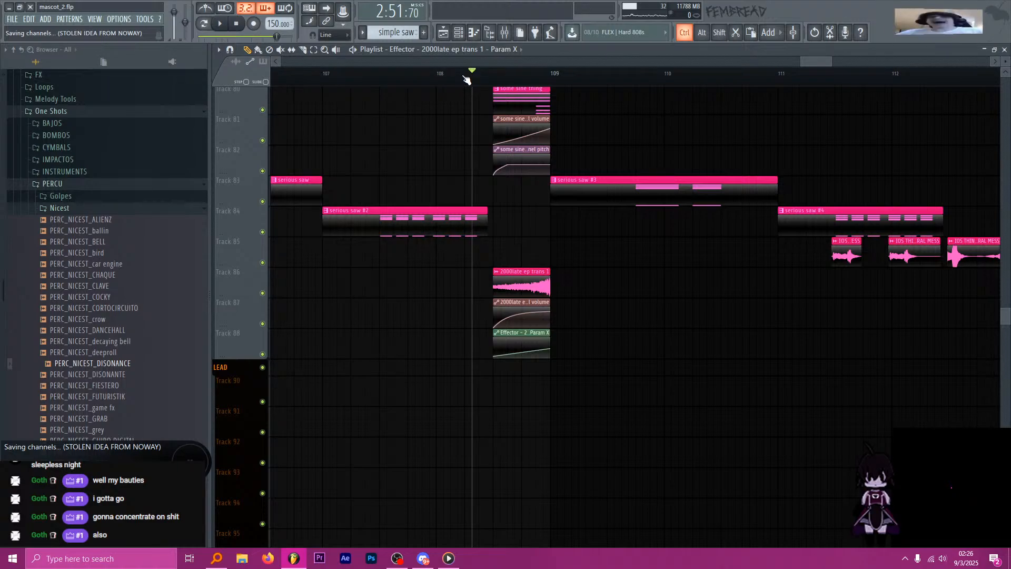
key("space")
key("space")
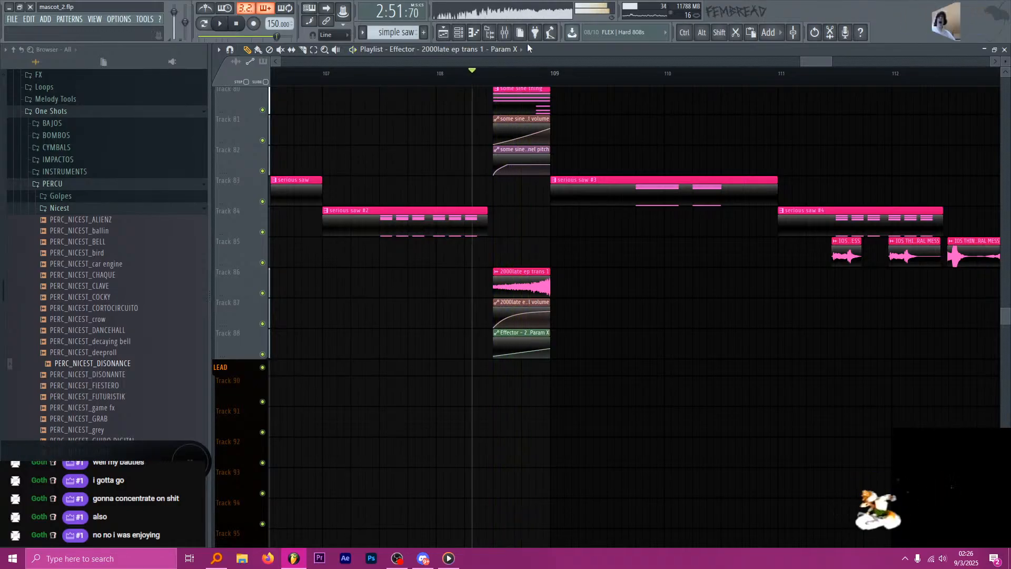
key("space")
left_click(505, 32)
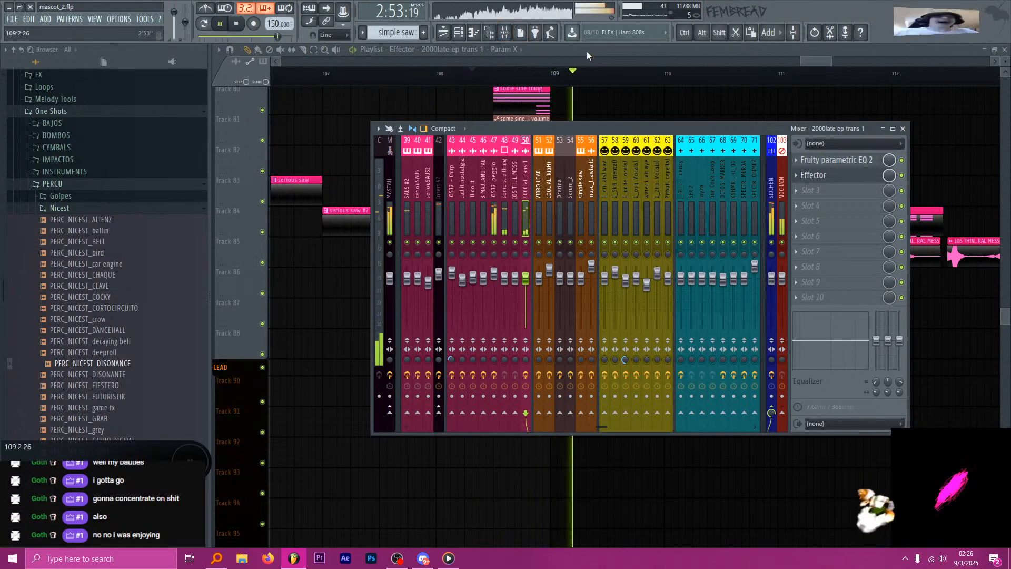
left_click(588, 54)
scroll(544, 178, "down", 4)
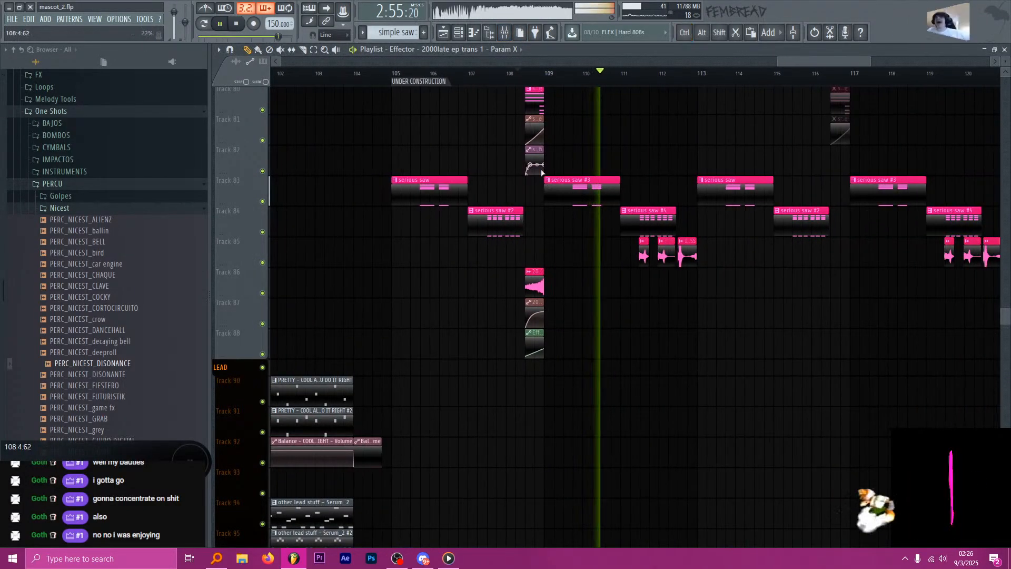
key("space")
Save the project again and play back from the UNDER CONSTRUCTION marker at bar 105 through the transition.
left_click(431, 72)
left_click(395, 73)
key("ctrl+s")
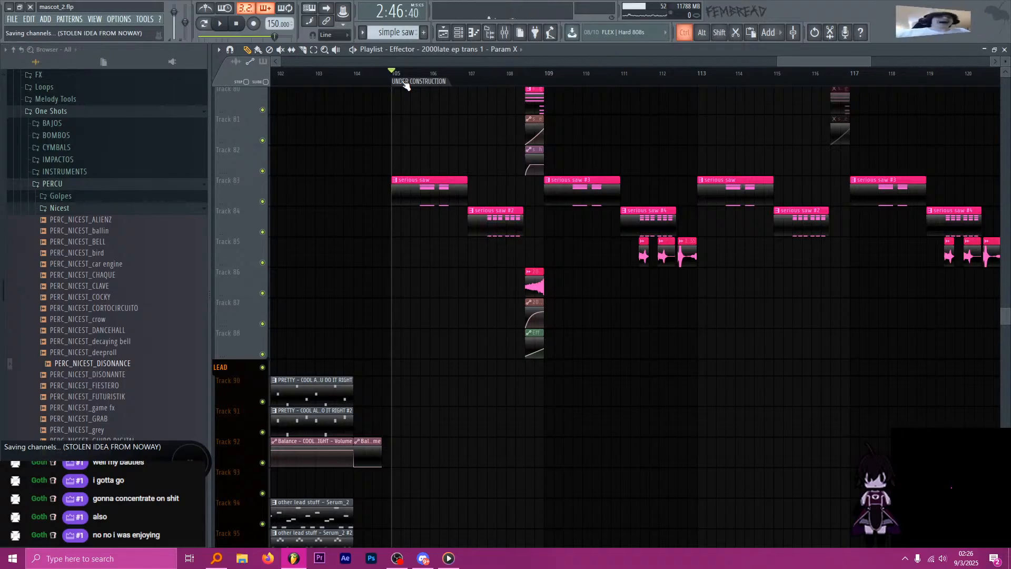
key("space")
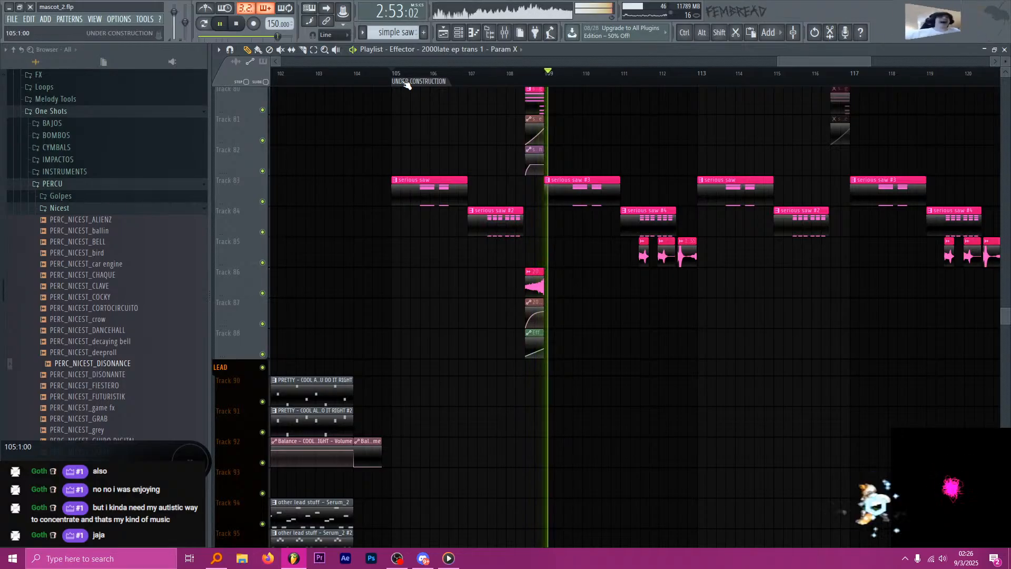
key("space")
scroll(490, 84, "up", 3)
left_click(447, 81)
scroll(486, 161, "up", 3)
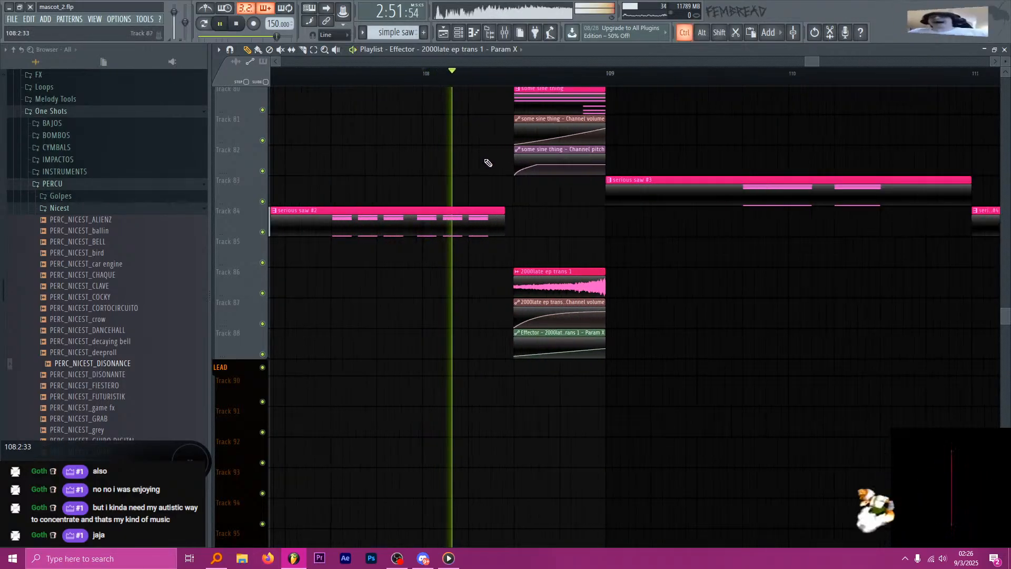
scroll(506, 194, "up", 4)
scroll(510, 213, "down", 4)
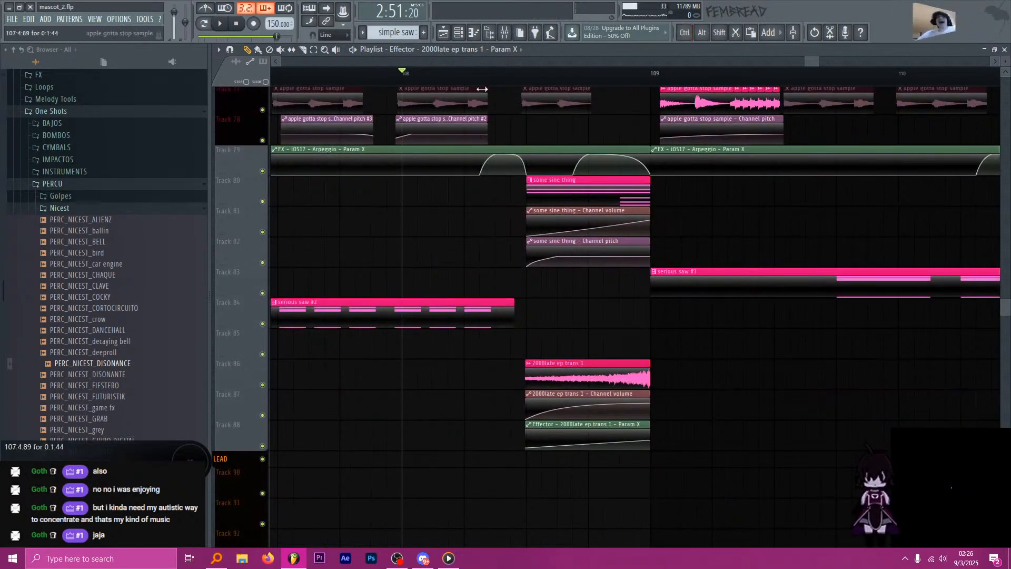
Shift the iOS17 - Arpeggio mixer track's effects up two slots so the chain starts in slot 1.
left_click(465, 73)
left_click(505, 33)
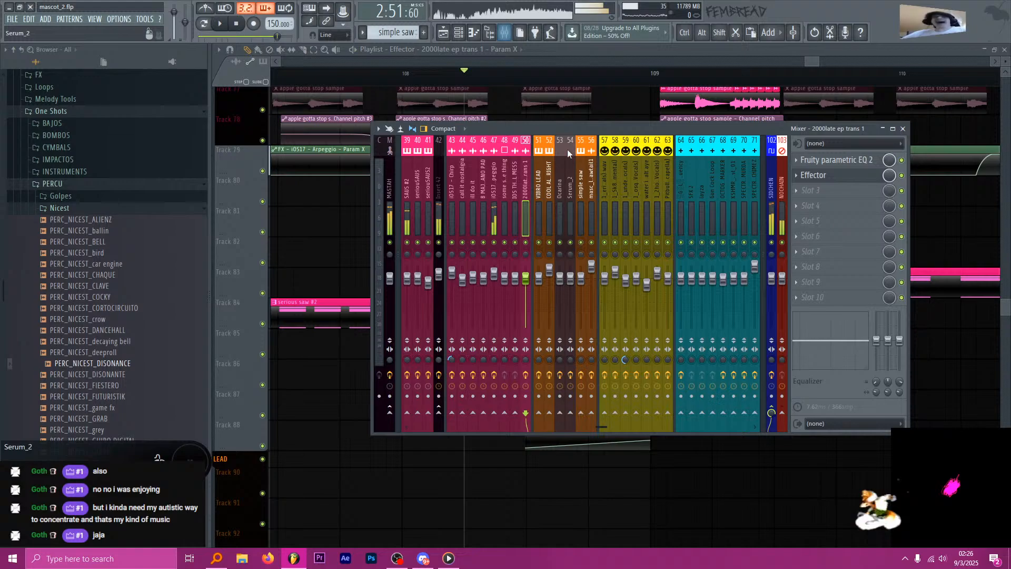
left_click(492, 175)
key("space")
key("space")
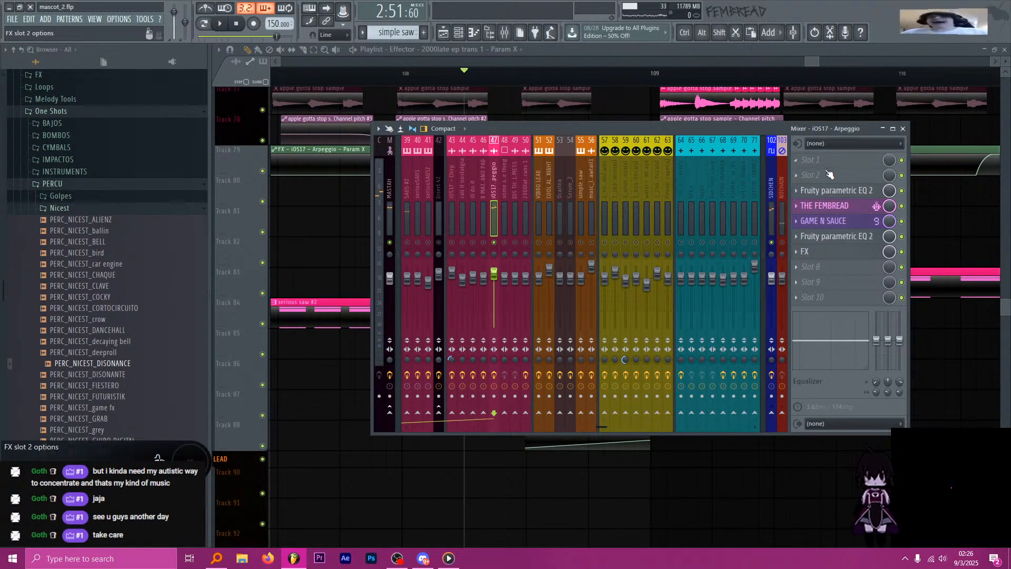
scroll(827, 170, "down", 5)
scroll(823, 165, "down", 6)
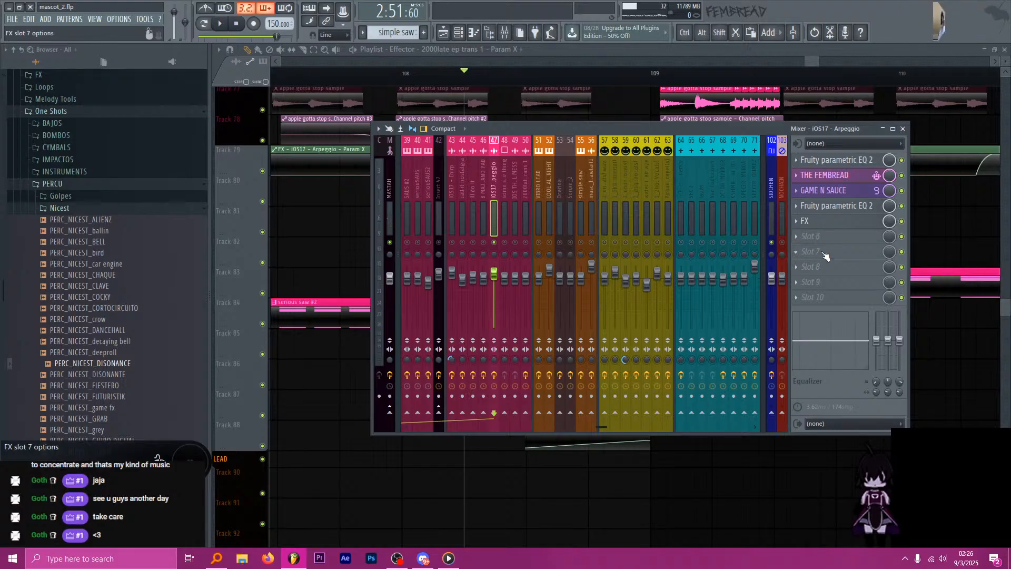
left_click(580, 50)
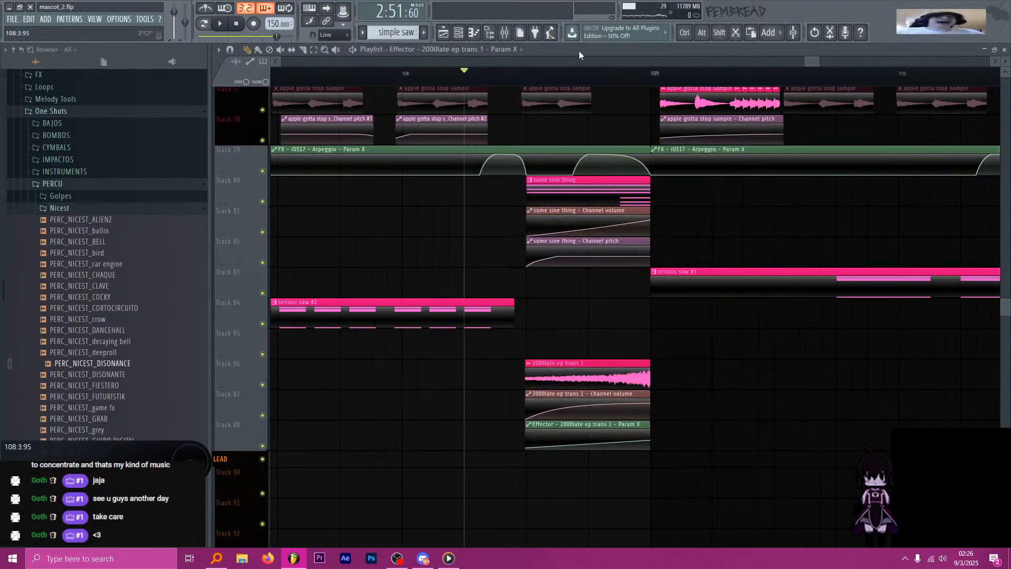
Play back the arrangement from bar 108 to listen to the arpeggio before the transition.
scroll(594, 290, "down", 9)
scroll(593, 292, "up", 5)
scroll(593, 293, "down", 6)
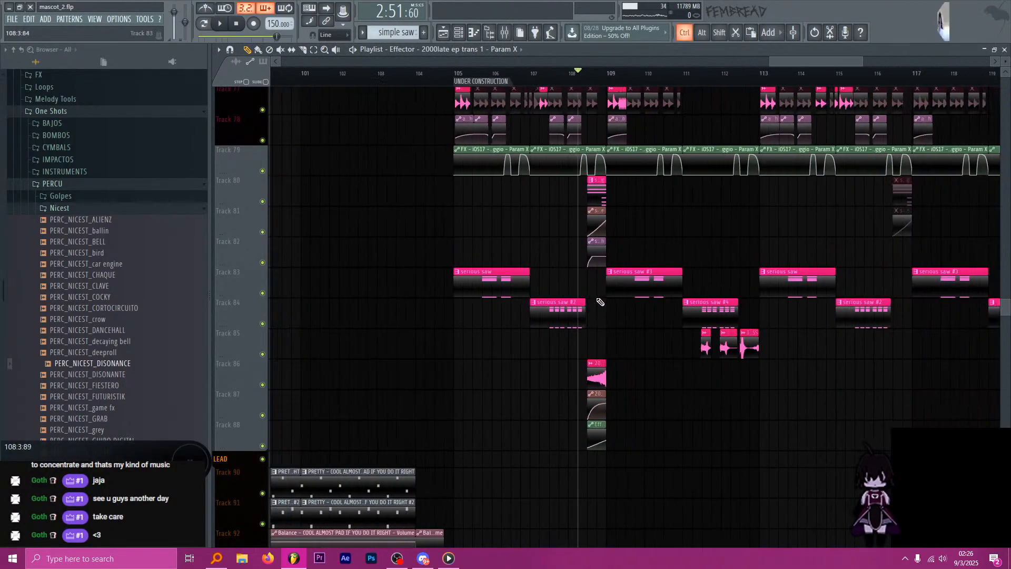
scroll(595, 299, "up", 7)
left_click(519, 71)
key("space")
Add Deelay to effect slot 6 of the iOS17 - Arpeggio mixer track.
key("F9")
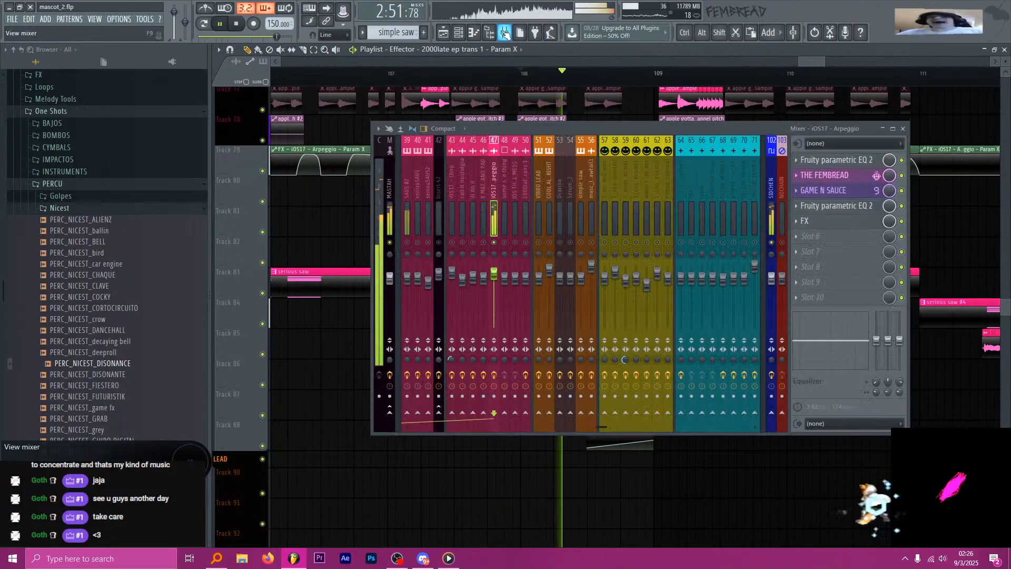
key("space")
left_click(849, 246)
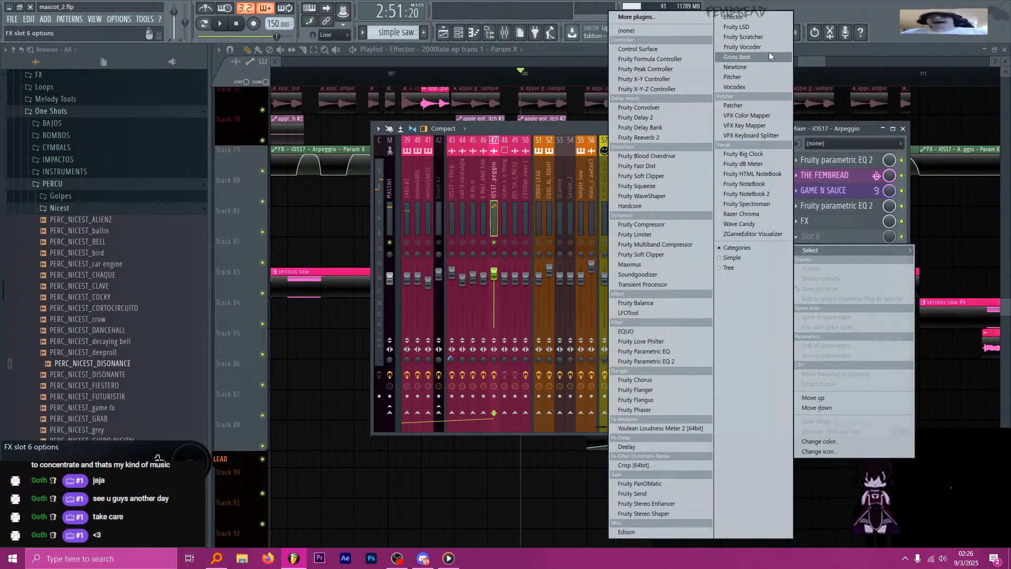
left_click(667, 18)
type("dee")
double_click(426, 39)
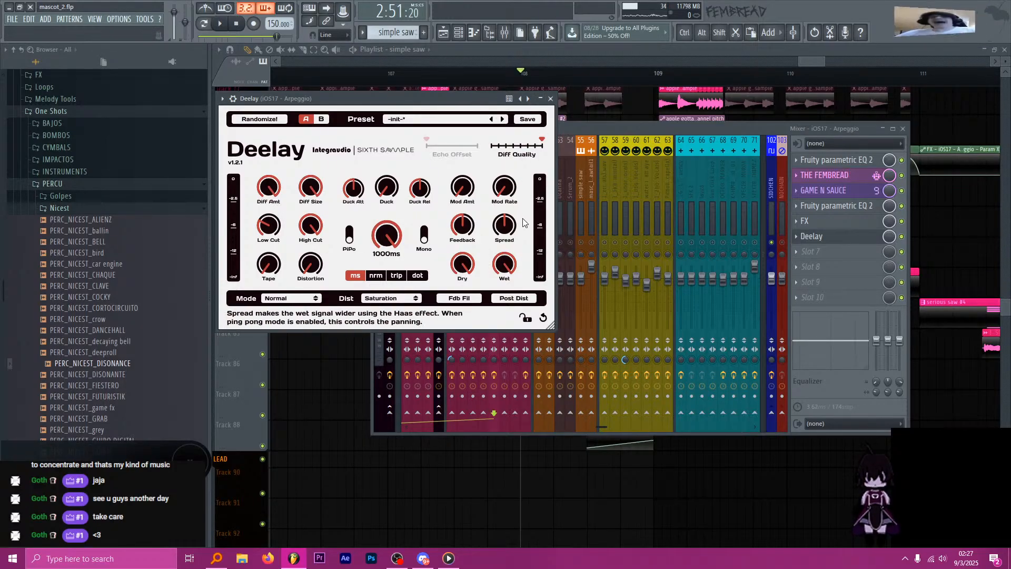
Insert an empty playlist track at Track 80, below the iOS17 - Arpeggio Param X automation.
left_click(536, 54)
scroll(560, 258, "up", 6)
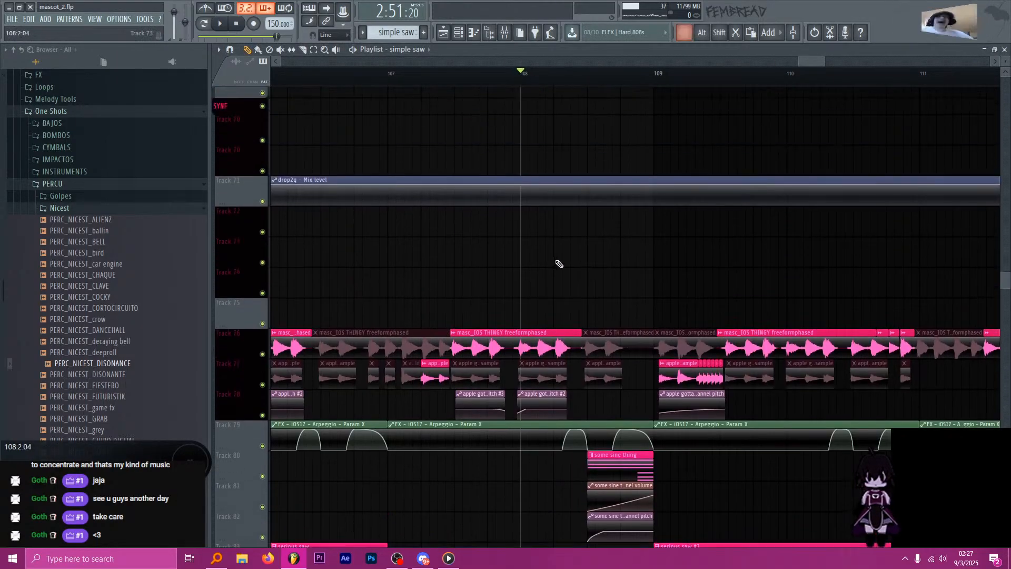
scroll(560, 265, "down", 8)
scroll(585, 271, "up", 2)
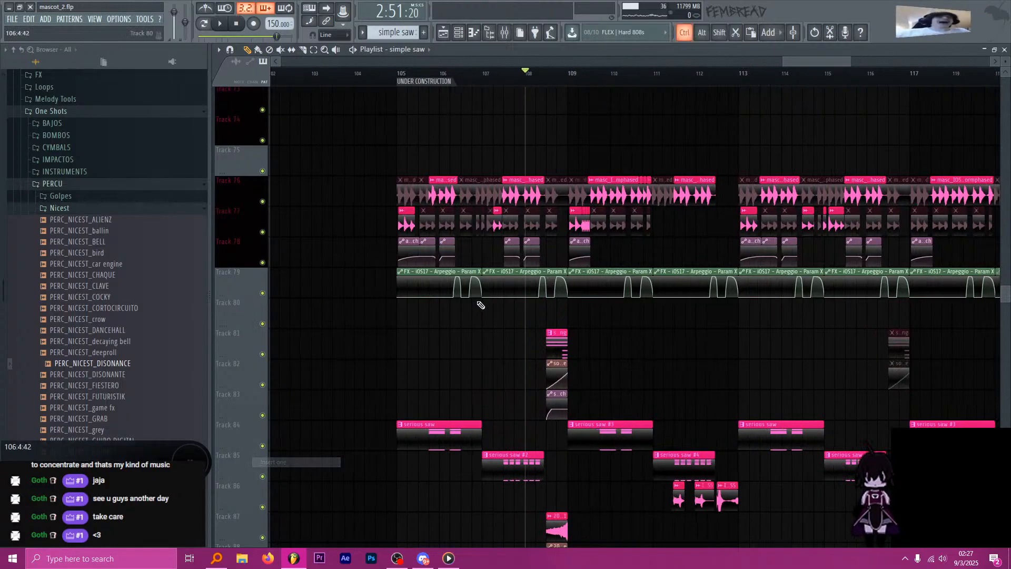
Create an automation clip for Deelay's Wet parameter spanning three beats from 108:1:00.
scroll(478, 300, "up", 4)
left_click_drag(474, 73, 593, 80)
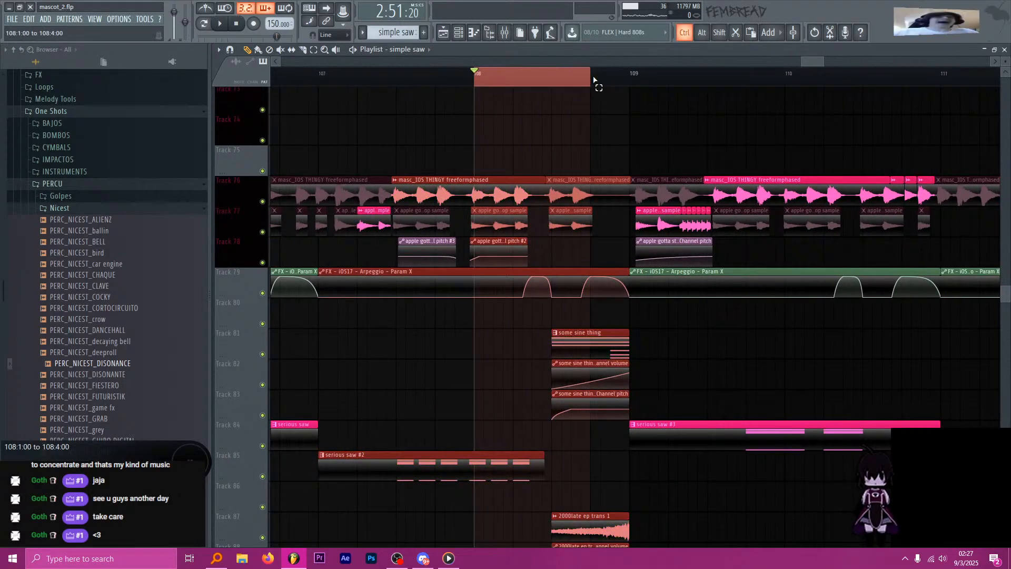
left_click(504, 32)
left_click(811, 236)
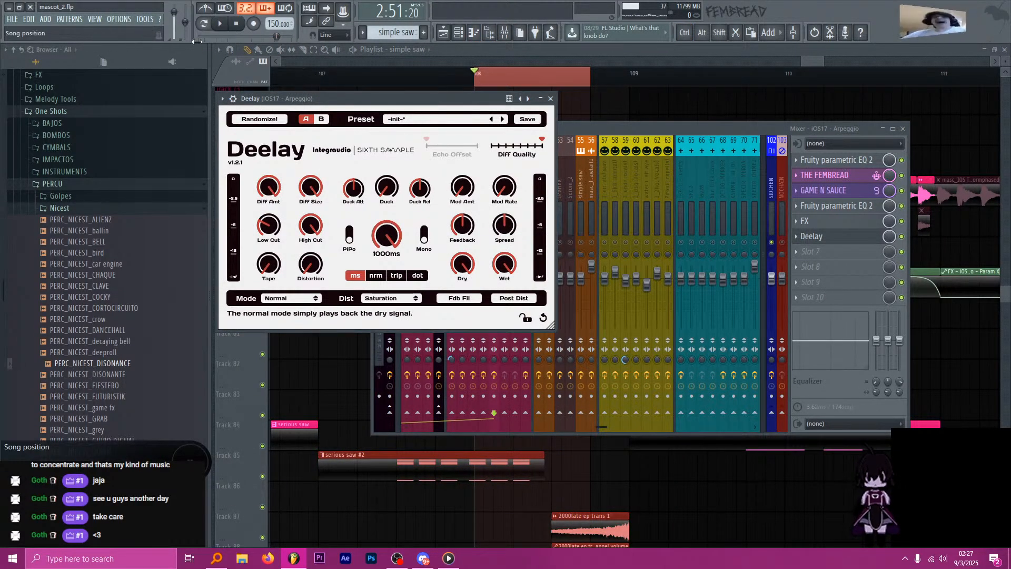
left_click(146, 22)
left_click(290, 196)
left_click(544, 78)
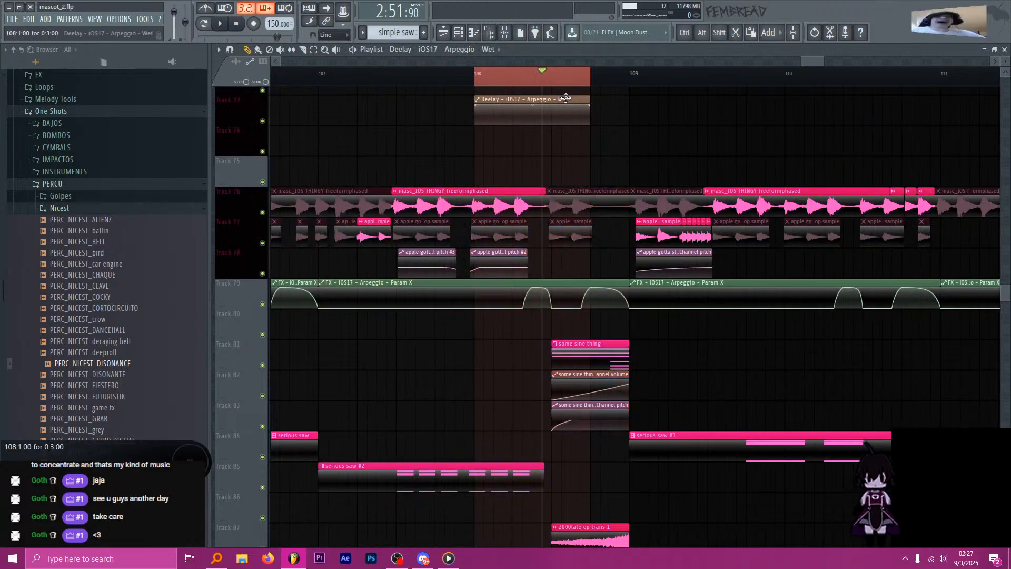
Move the Deelay Wet automation clip down to the empty Track 80 and save the project.
left_click_drag(565, 99, 562, 320)
scroll(505, 316, "up", 3)
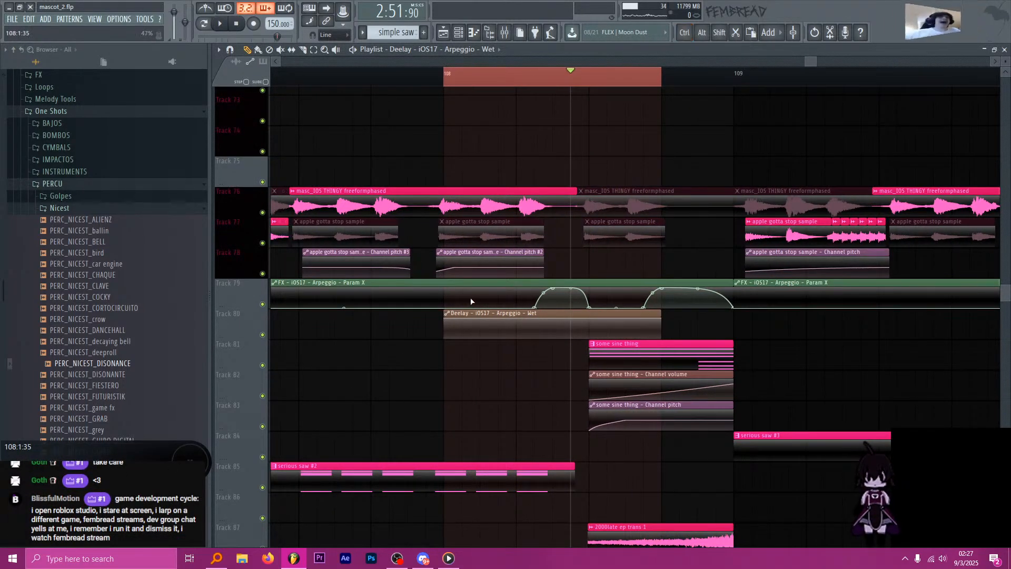
key("ctrl+s")
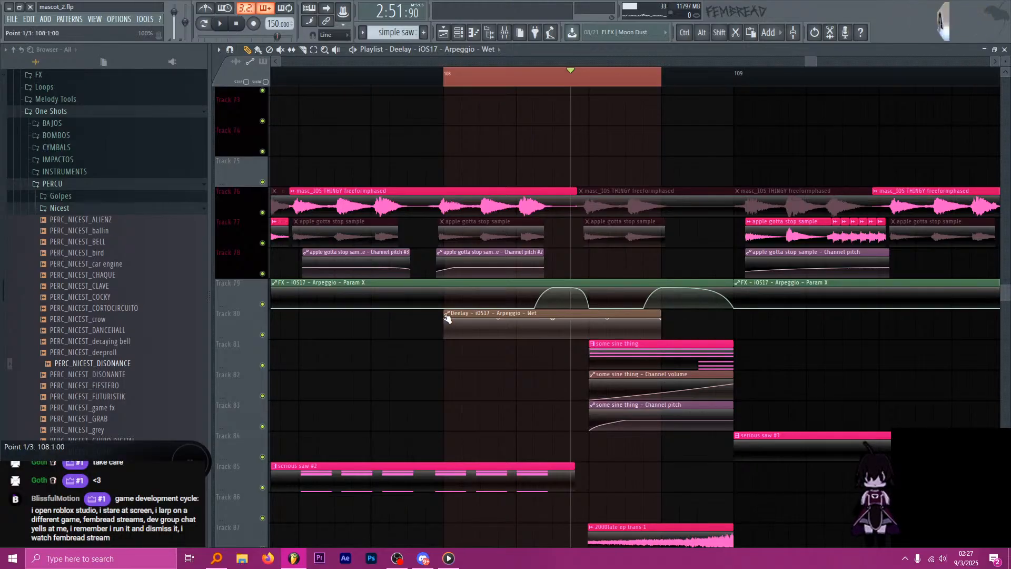
Add a point at 108:2:00 in the Deelay Wet automation, set its mode to Hold, and audition from bar 108.
scroll(502, 331, "up", 2, "ctrl")
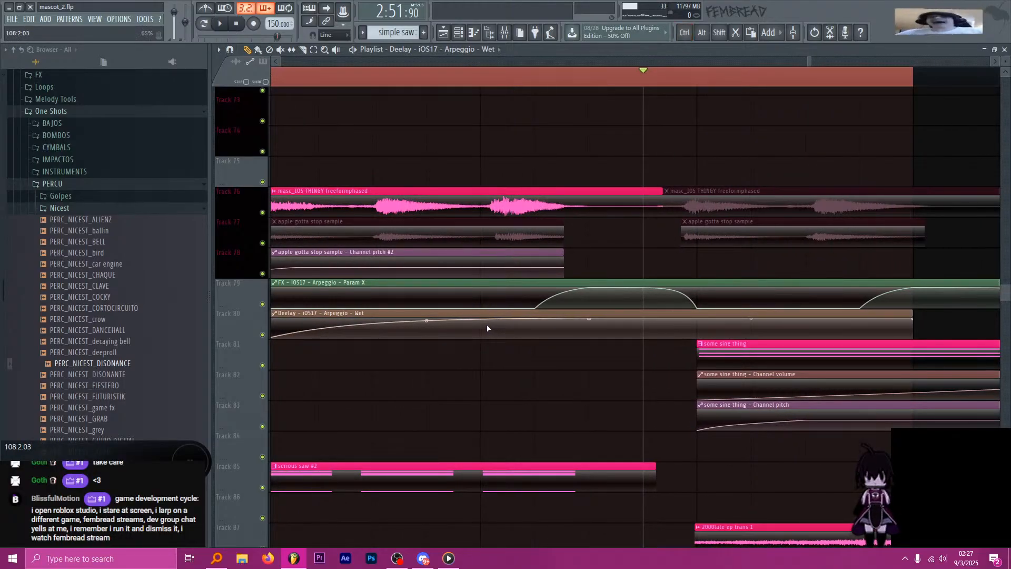
right_click(482, 321)
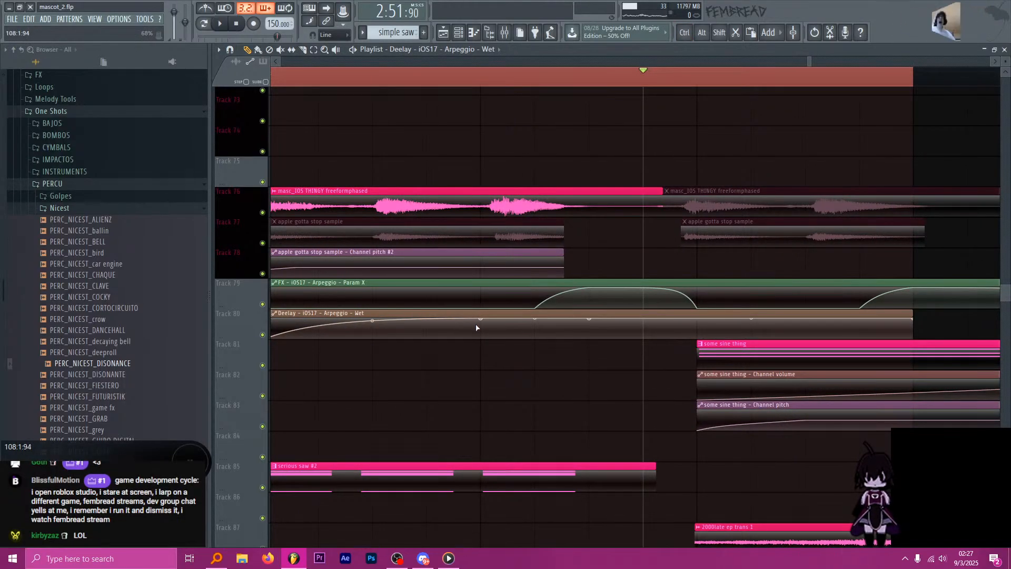
right_click(483, 321)
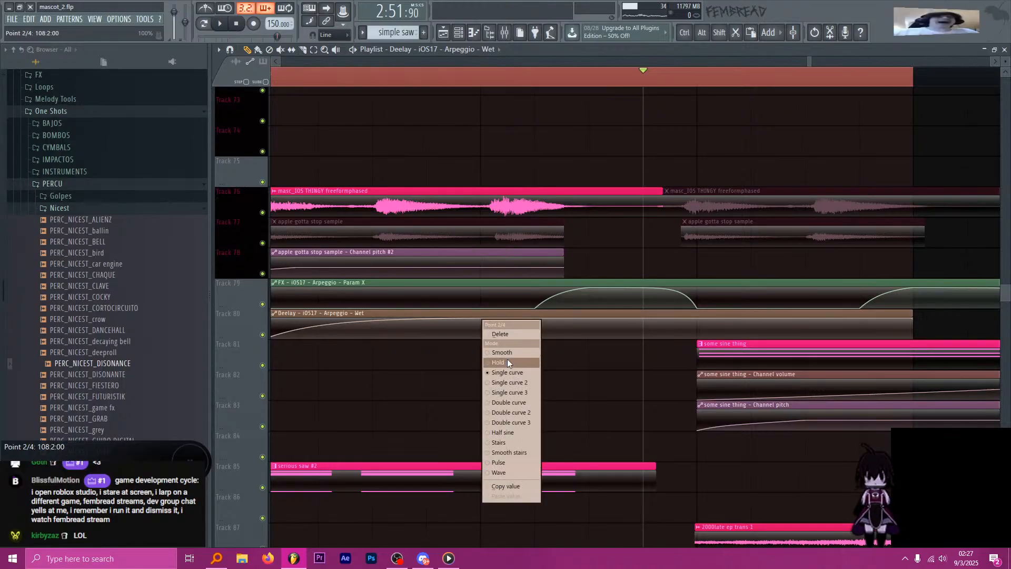
left_click(508, 361)
scroll(463, 108, "down", 2, "ctrl")
left_click(399, 80)
key("space")
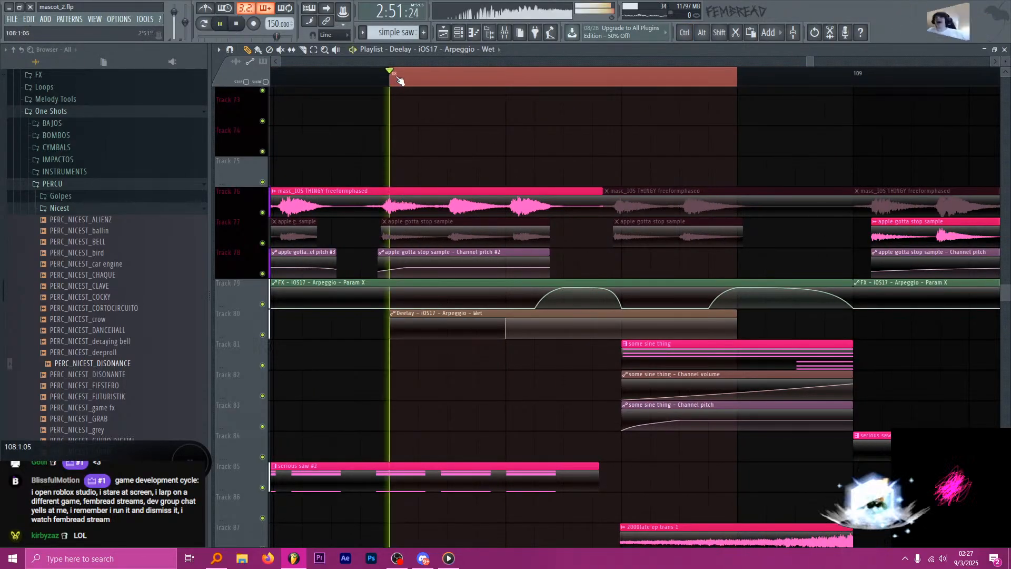
key("space")
Move the third Deelay Wet point to 108:3:00, lower the 108:2:00 point so the level curves upward, and play it back.
scroll(624, 327, "up", 1, "ctrl")
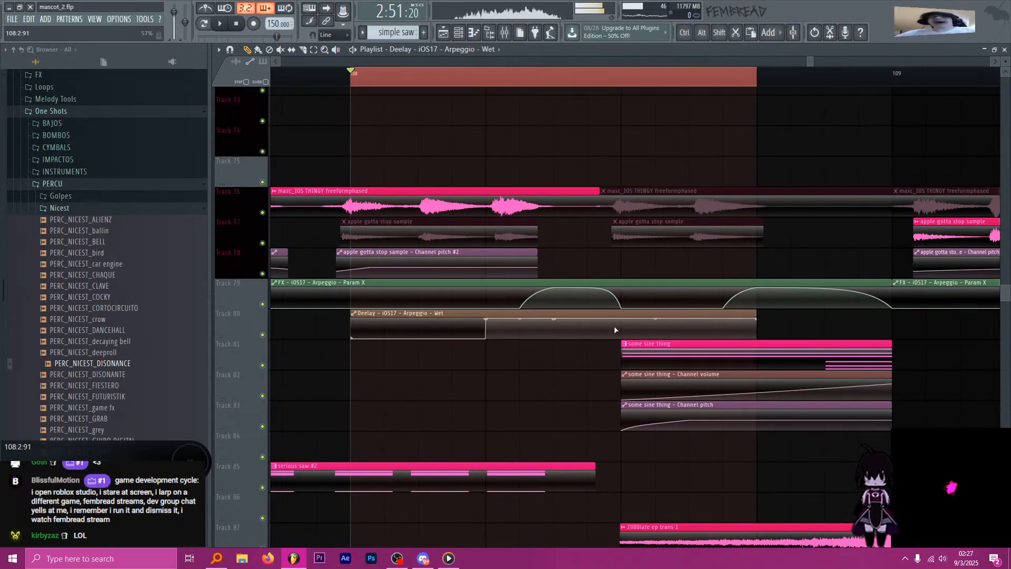
left_click_drag(569, 320, 636, 319)
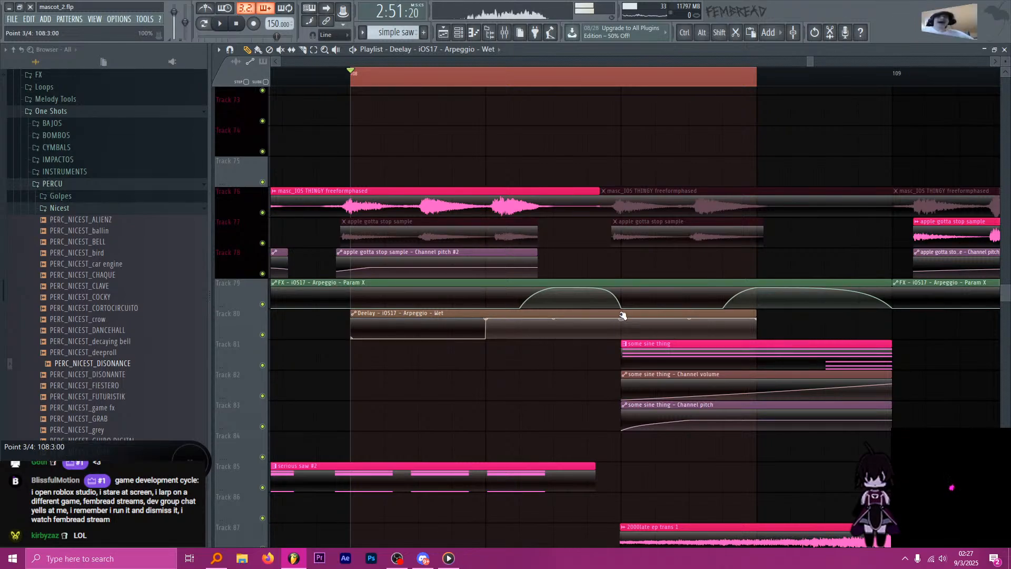
left_click_drag(488, 320, 486, 331)
key("space")
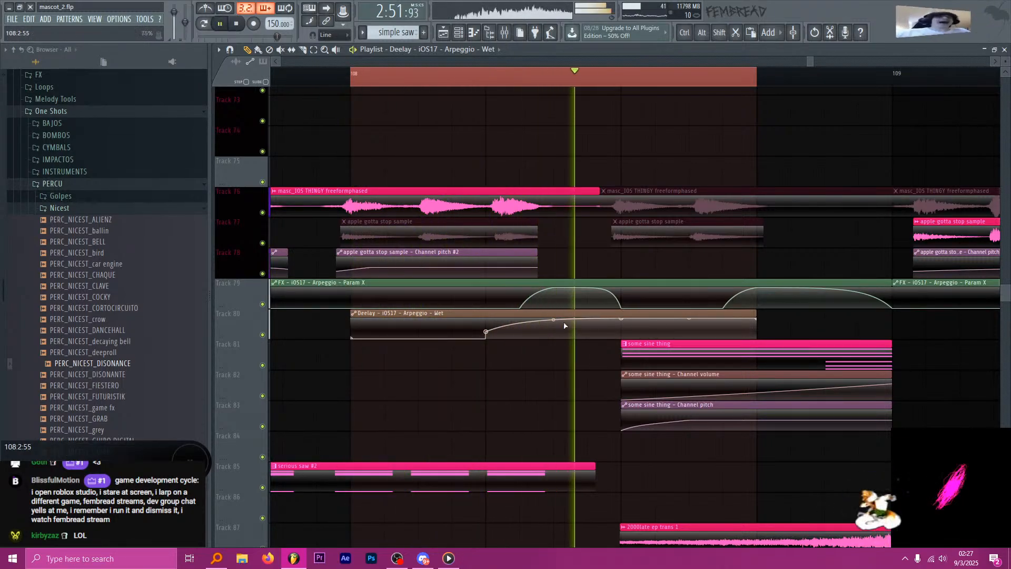
Stop playback and drop the Deelay Wet automation to zero from 108:3:00 through its end point at 108:4:00.
key("space")
key("F9")
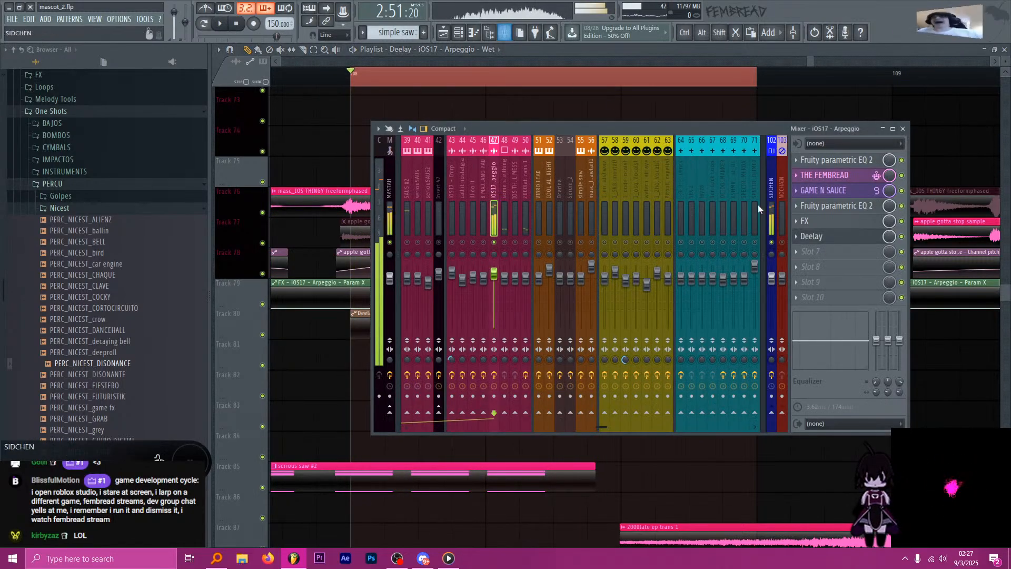
key("F9")
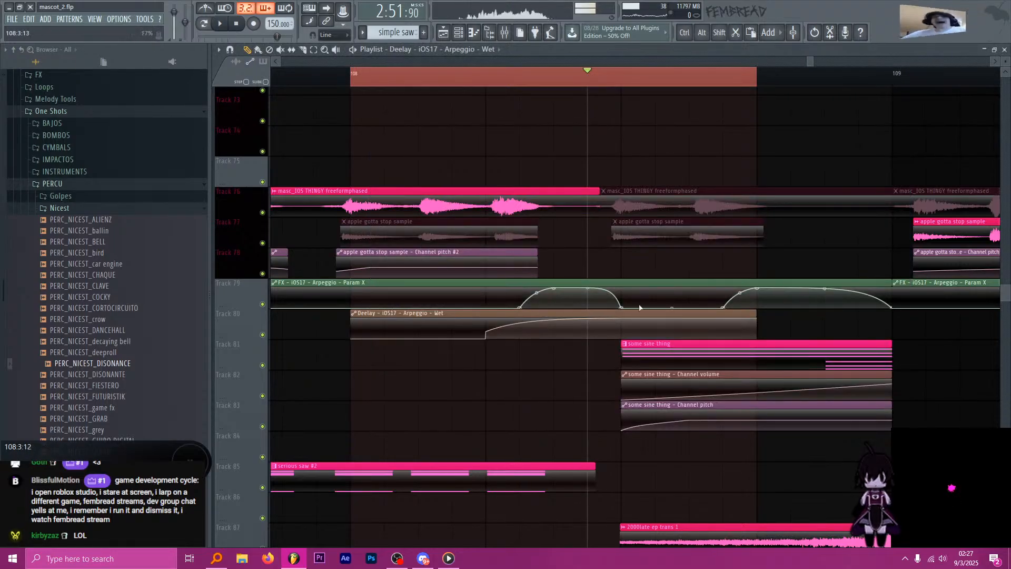
key("space")
left_click_drag(757, 321, 760, 343)
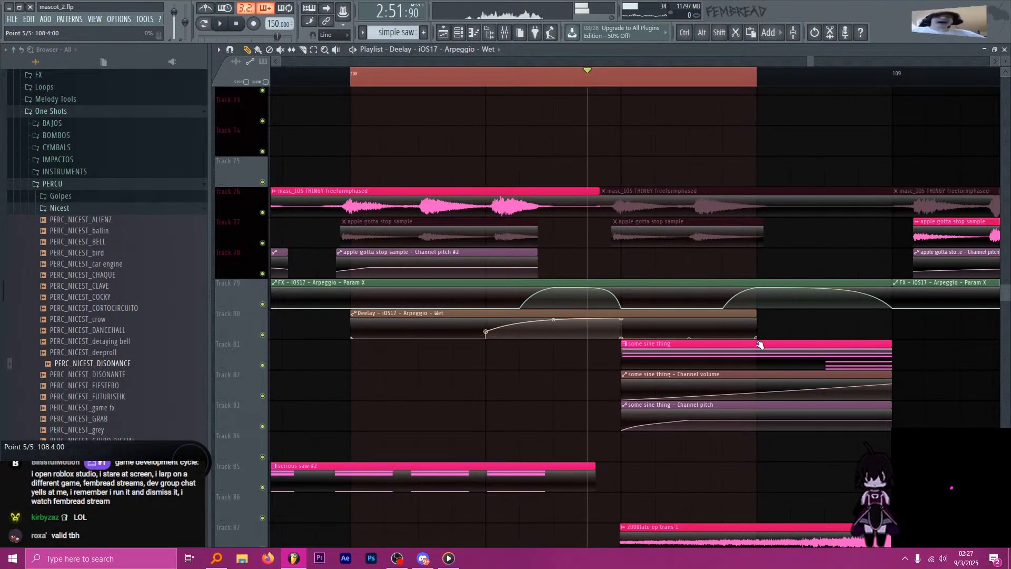
Insert an empty track at Track 81, shifting the sine clips down, and save the project.
left_click(248, 353)
key("ctrl+s")
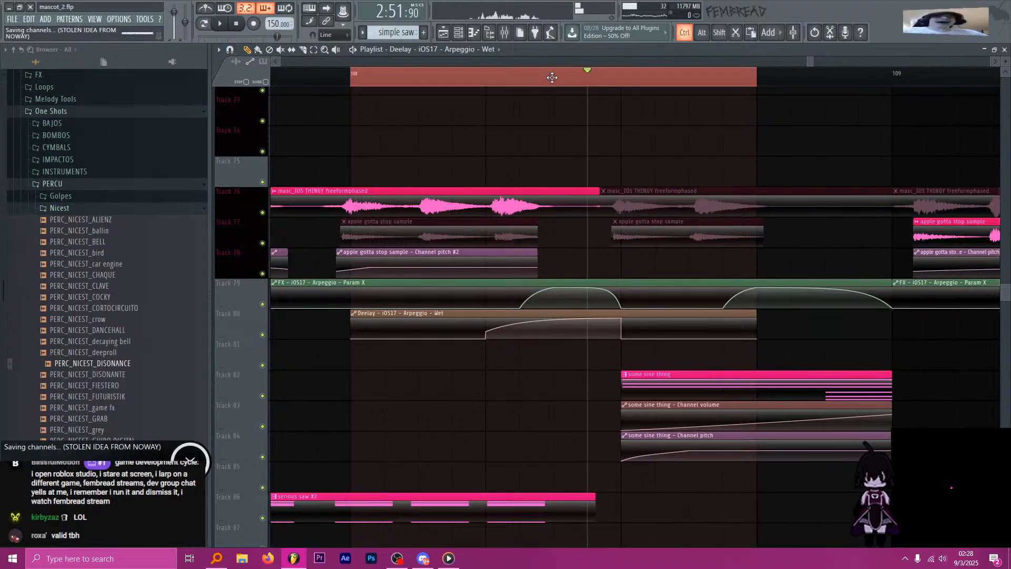
scroll(553, 79, "down", 2)
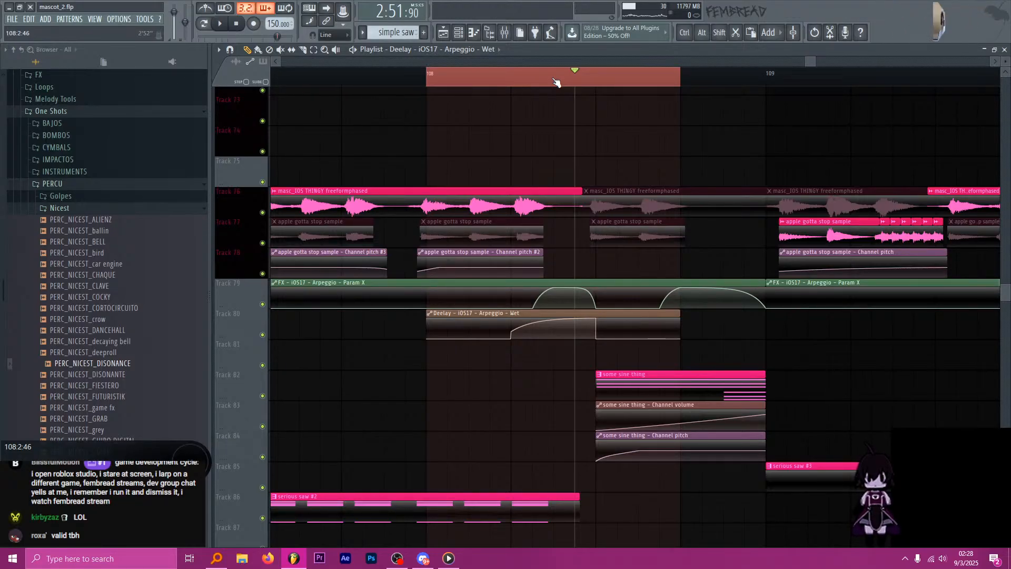
Create an automation clip for the Deelay effect slot's mix level and place it on Track 81.
left_click(504, 33)
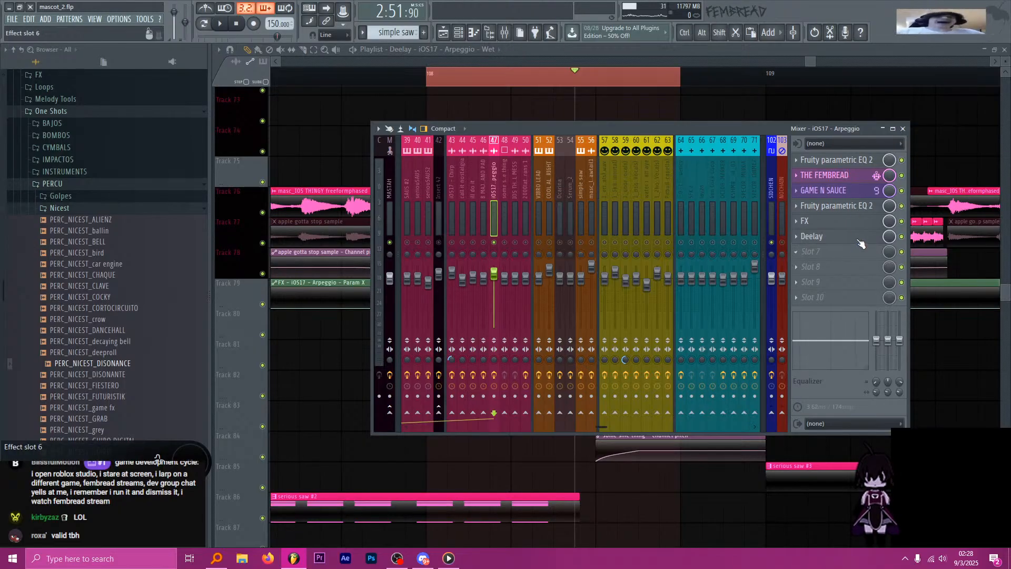
right_click(893, 241)
left_click(932, 335)
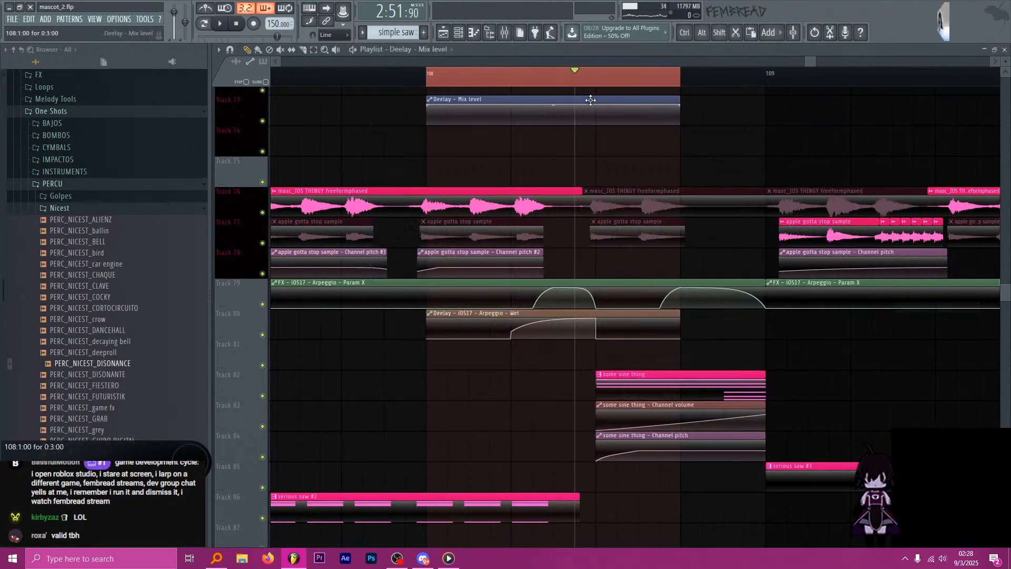
Make the Deelay Mix level automation drop to zero at 108:3:00 and stay at zero through its end point.
left_click_drag(619, 357, 598, 358)
scroll(595, 377, "up", 2)
right_click(595, 363)
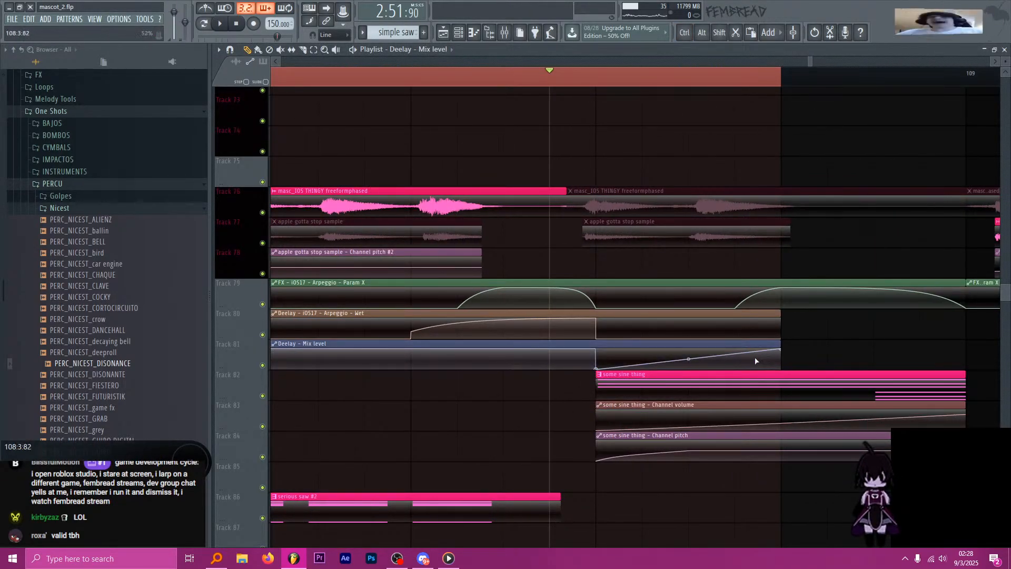
left_click_drag(780, 349, 776, 375)
scroll(724, 376, "down", 4)
scroll(634, 376, "up", 3)
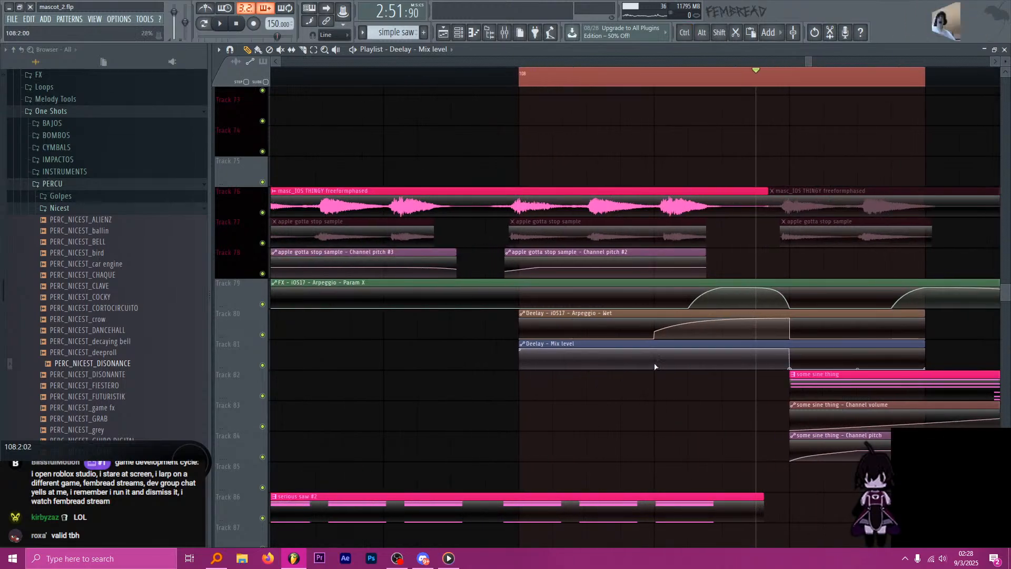
Slice the zero-level tail off the Deelay Mix level clip and place a copy at bar 1 on Track 81, saving the project.
scroll(789, 351, "down", 8)
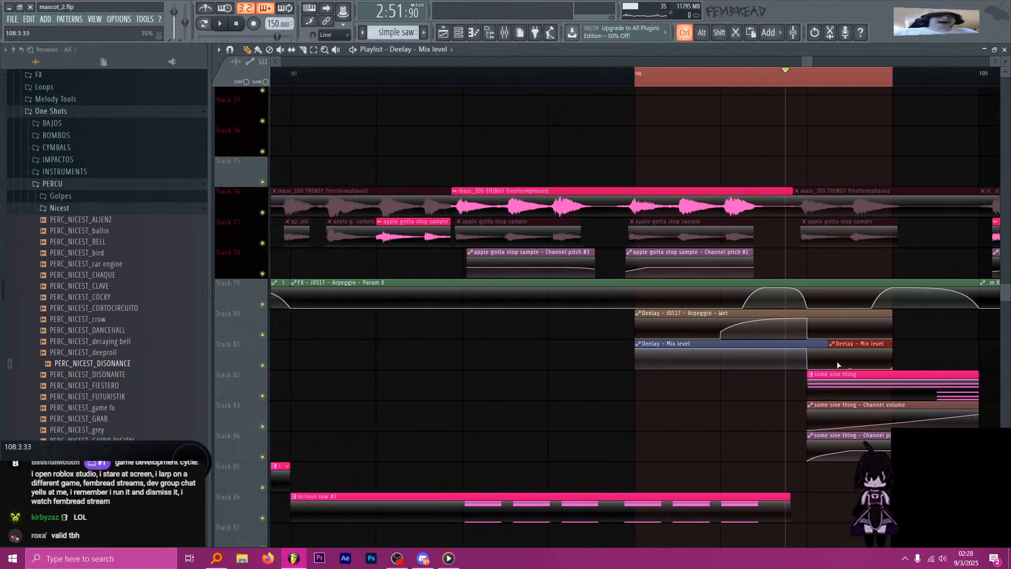
scroll(286, 351, "up", 10)
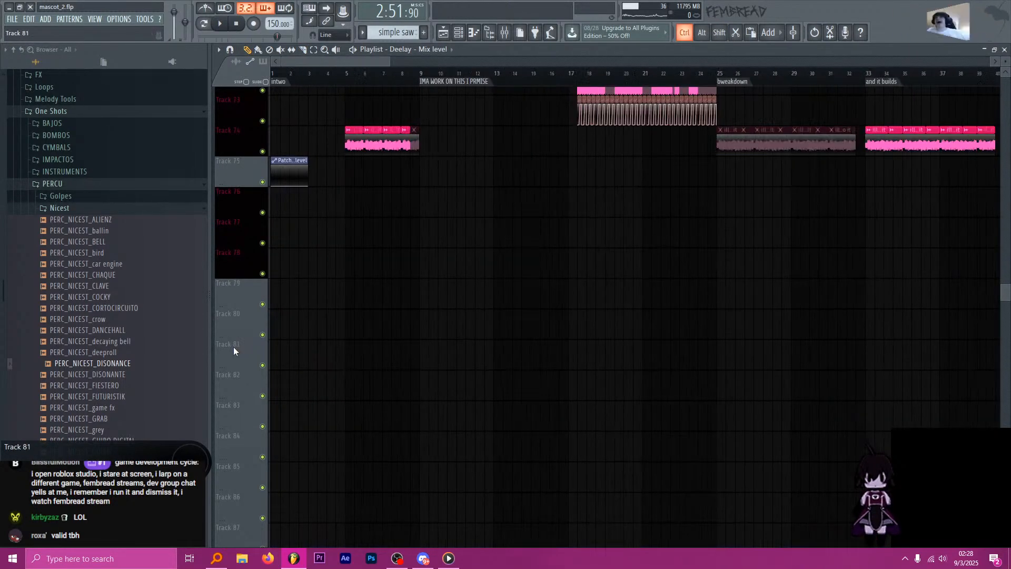
left_click(506, 345)
left_click_drag(506, 342, 281, 342)
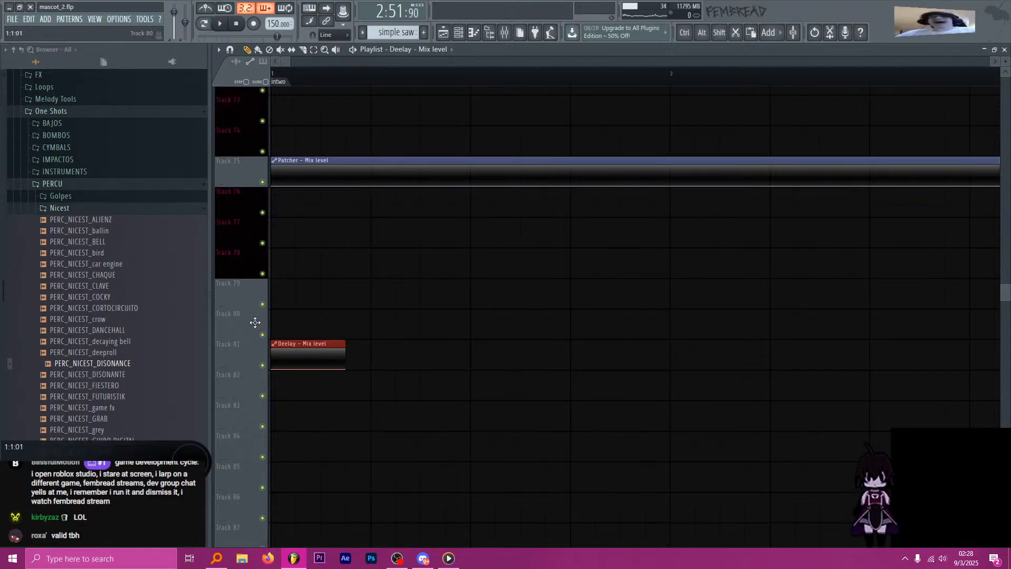
scroll(428, 390, "down", 8)
key("ctrl+s")
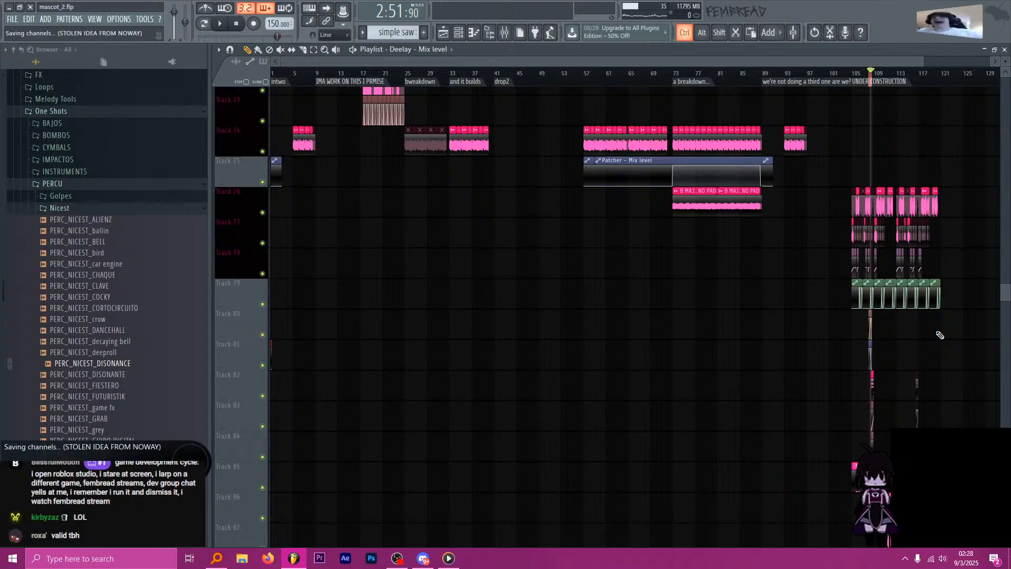
Play the section from bar 105 and listen to the transition into bar 109.
scroll(940, 335, "up", 2)
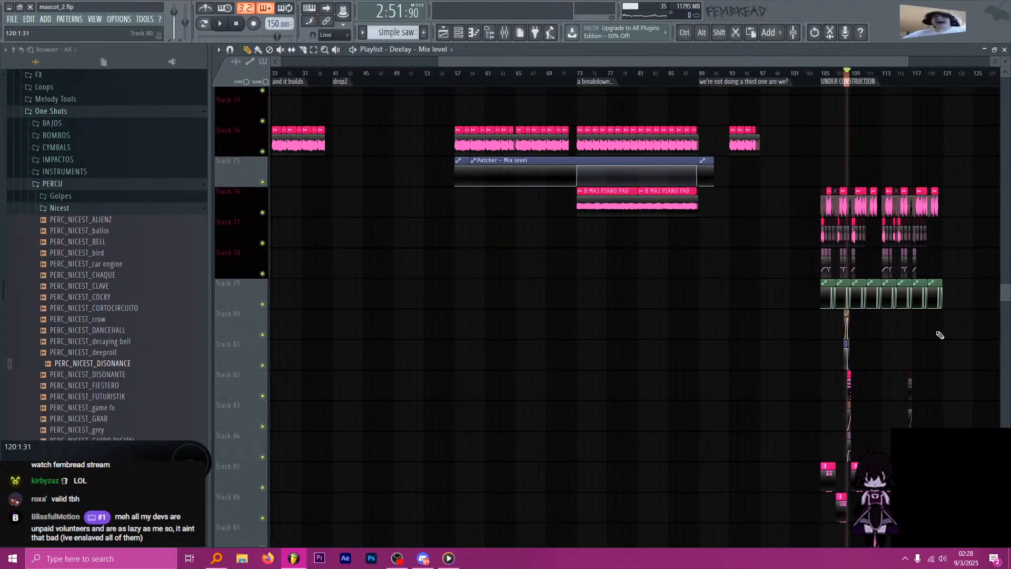
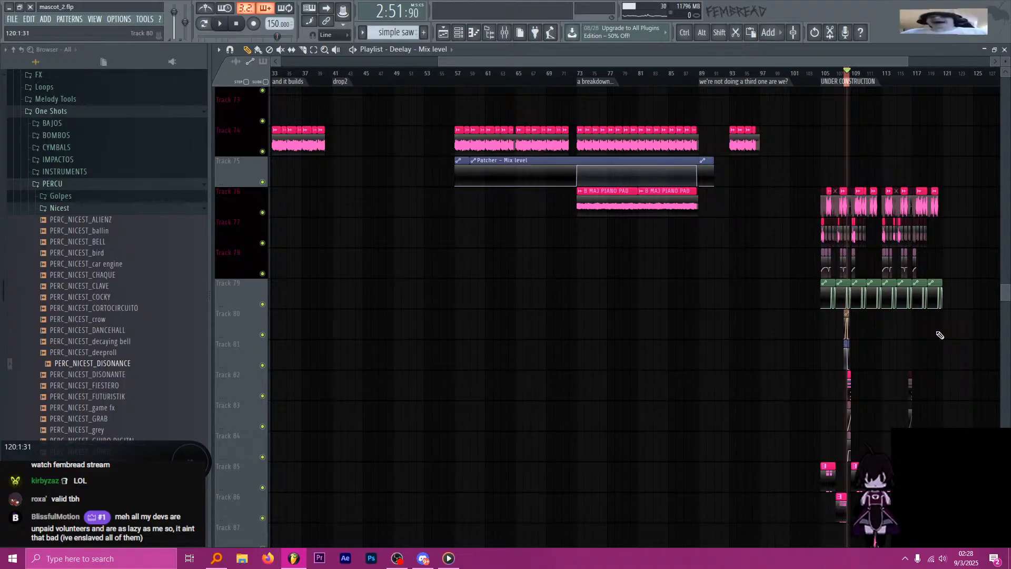
scroll(889, 92, "up", 4)
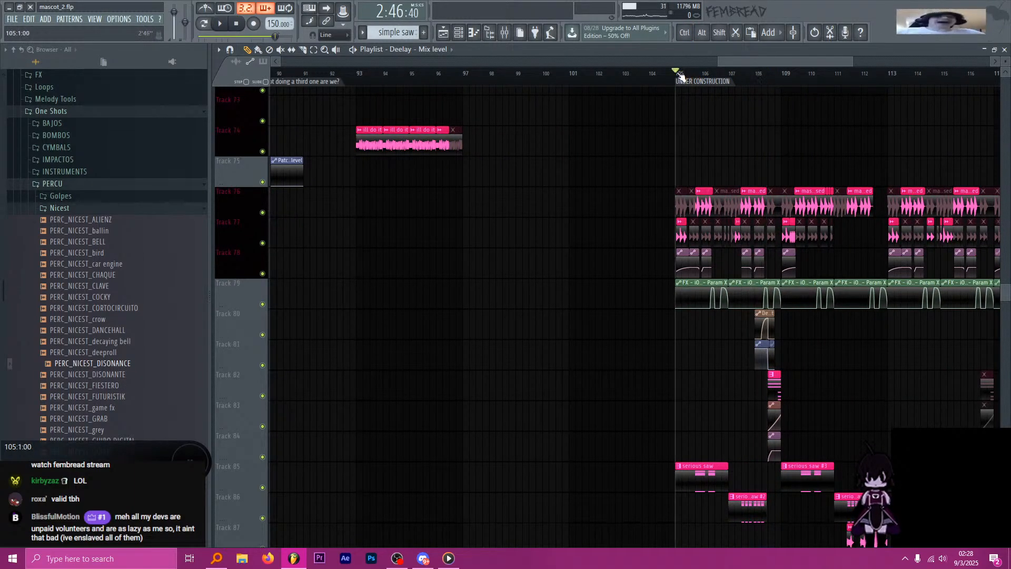
scroll(800, 150, "up", 3)
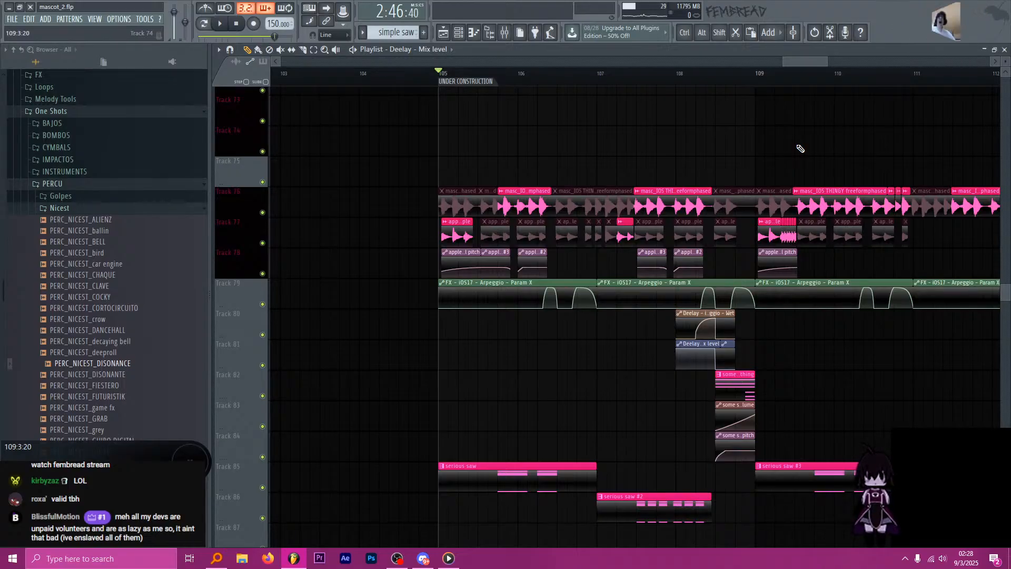
key("space")
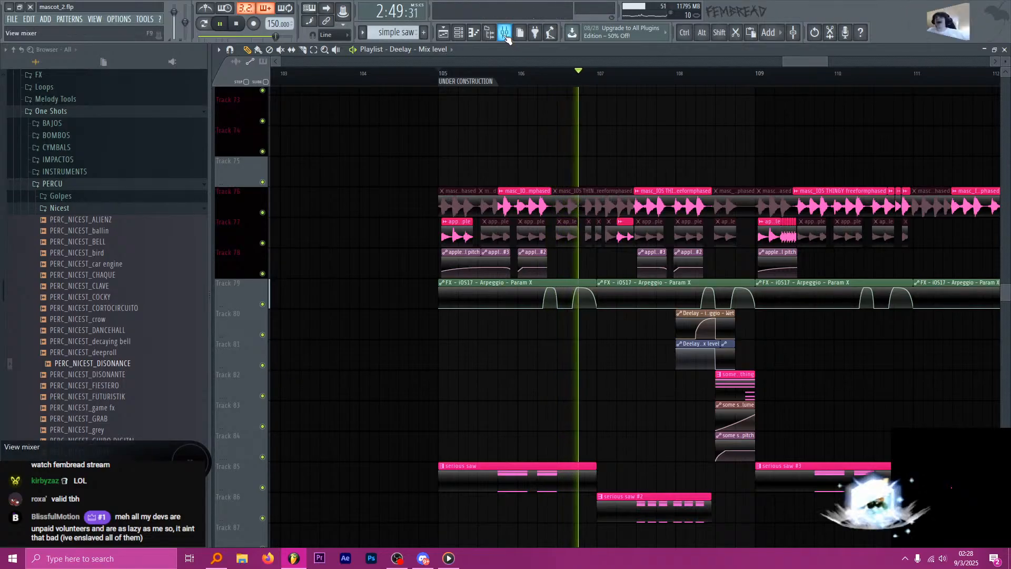
key("F9")
left_click(589, 55)
scroll(549, 173, "down", 3)
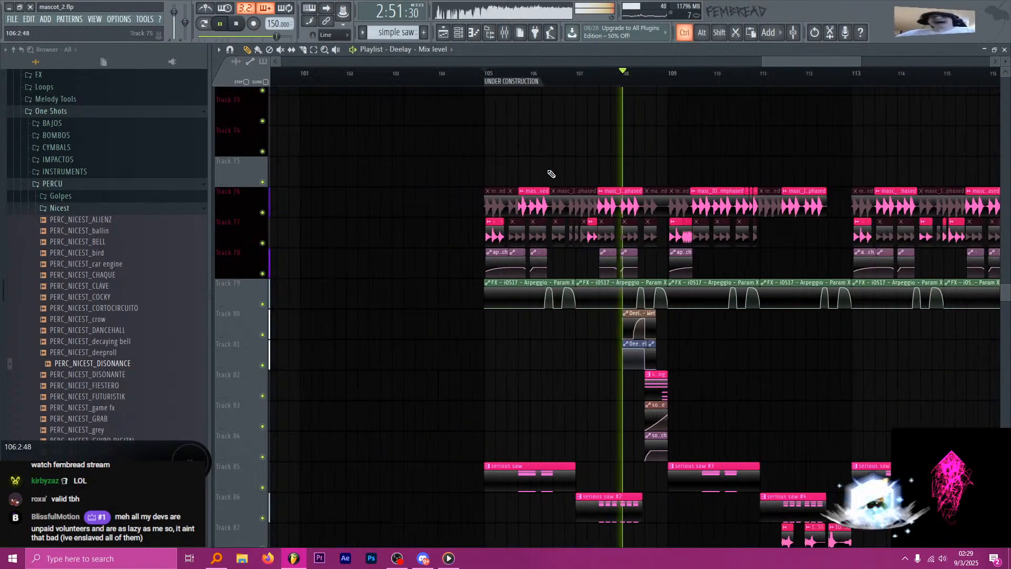
scroll(650, 201, "up", 5)
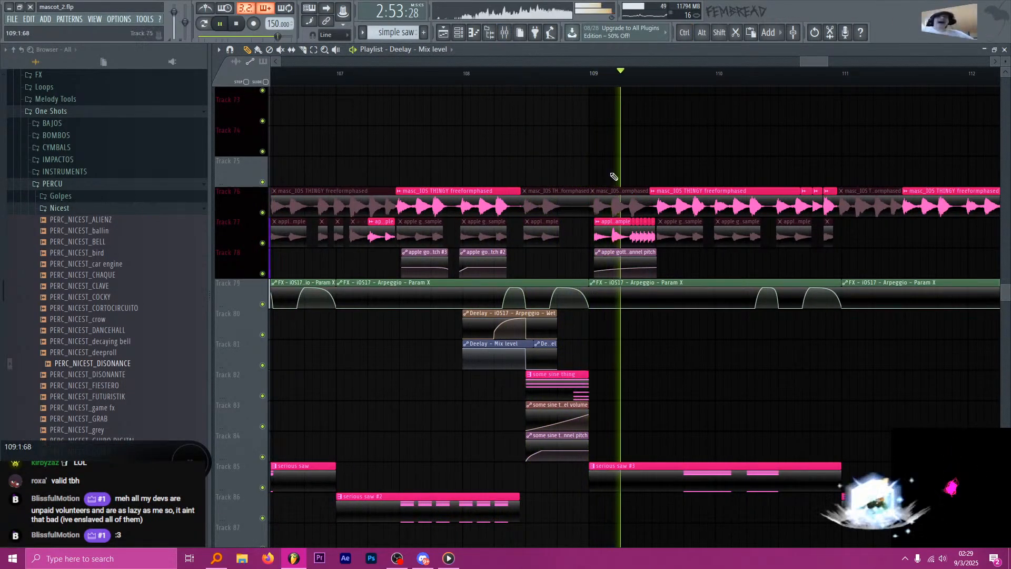
key("space")
In the "this bass thing i do" pattern, raise the long note to F#3 and the short note to F#2.
scroll(551, 214, "up", 5)
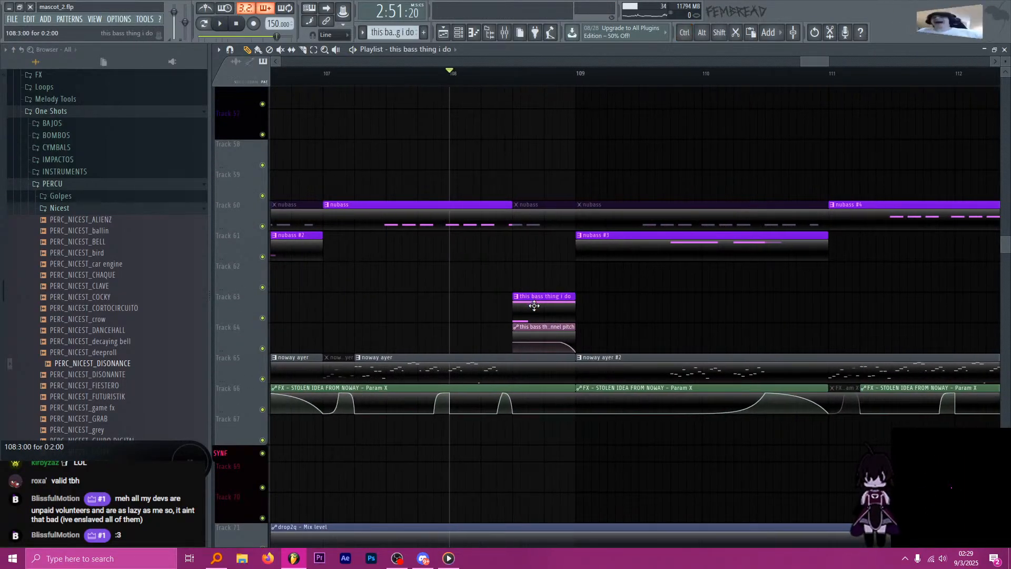
double_click(534, 303)
scroll(412, 321, "down", 3)
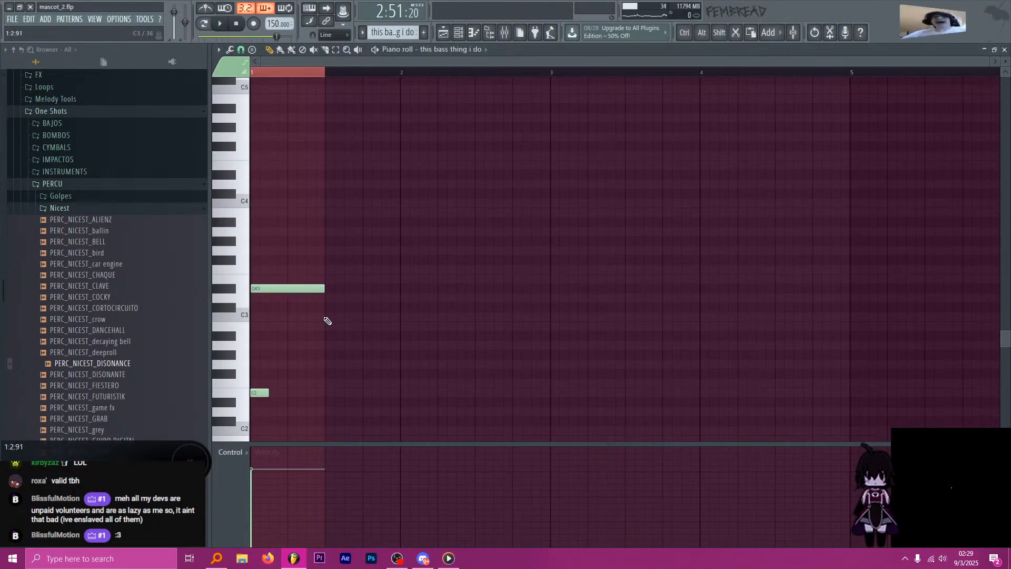
left_click_drag(274, 289, 268, 260)
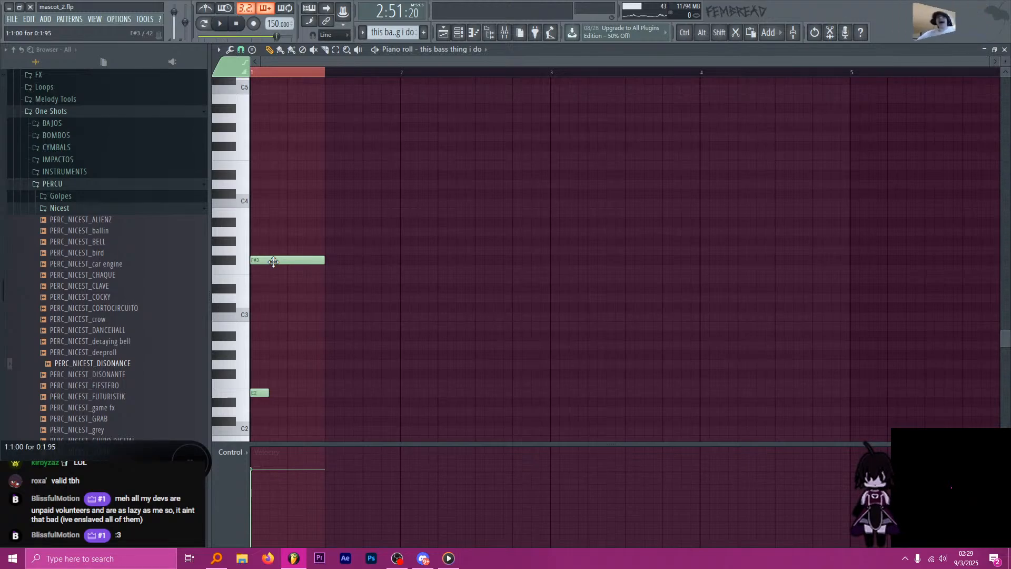
left_click(442, 38)
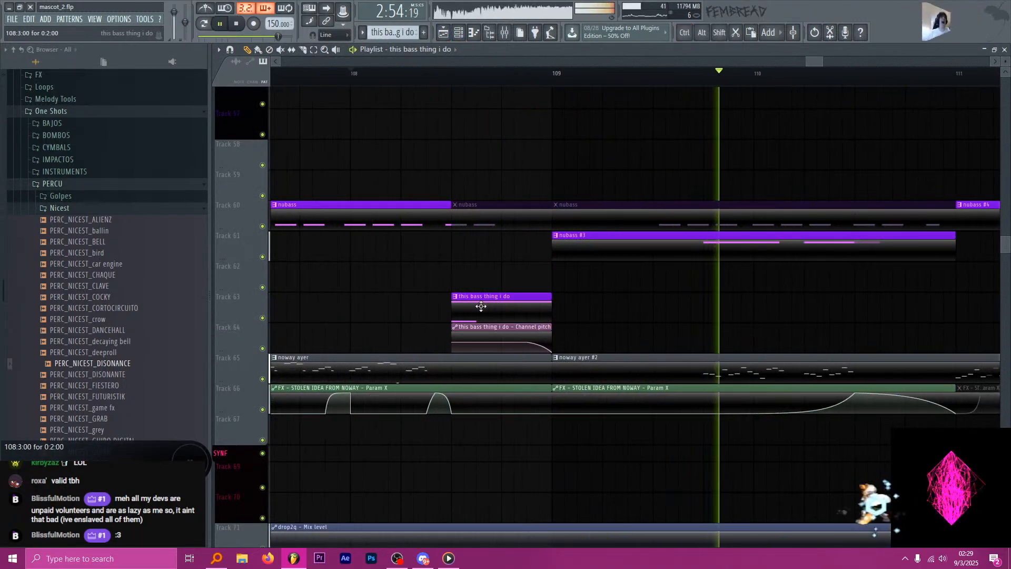
double_click(501, 304)
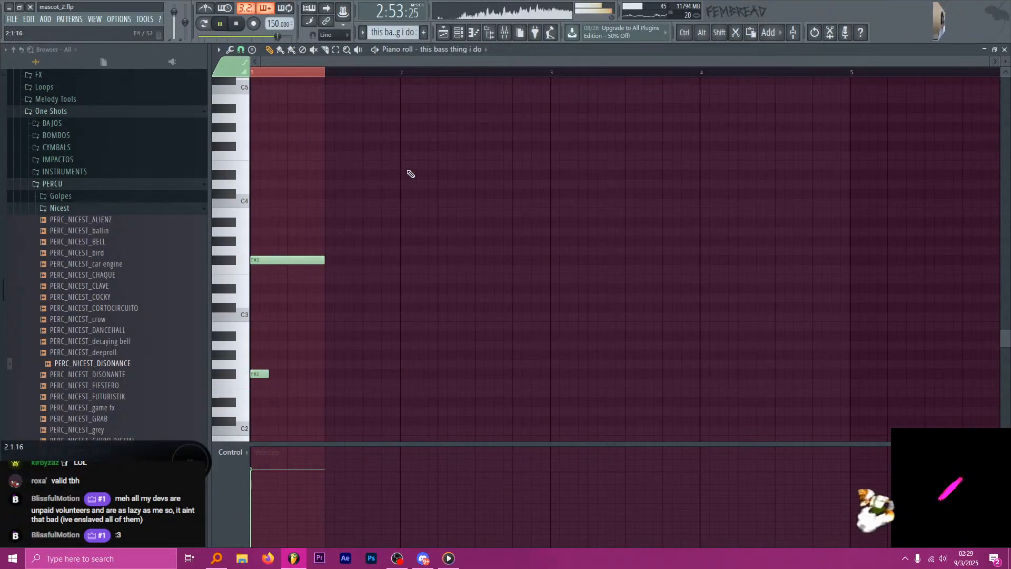
left_click(454, 33)
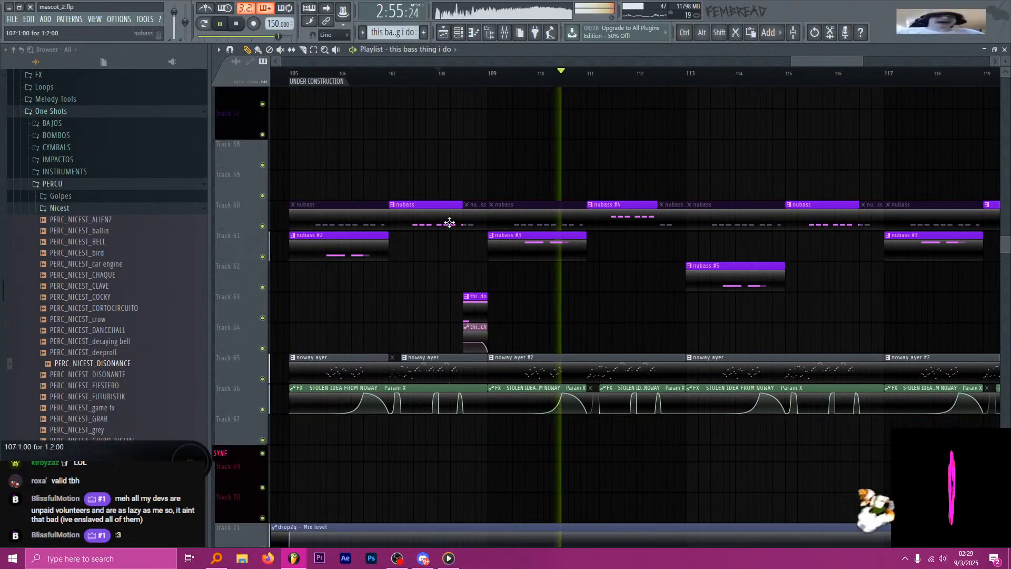
Review the sine and 2000late ep trans 1 clips around 108:3:00 during playback, and save the project.
scroll(449, 222, "down", 3)
scroll(450, 232, "down", 4)
scroll(459, 237, "up", 5)
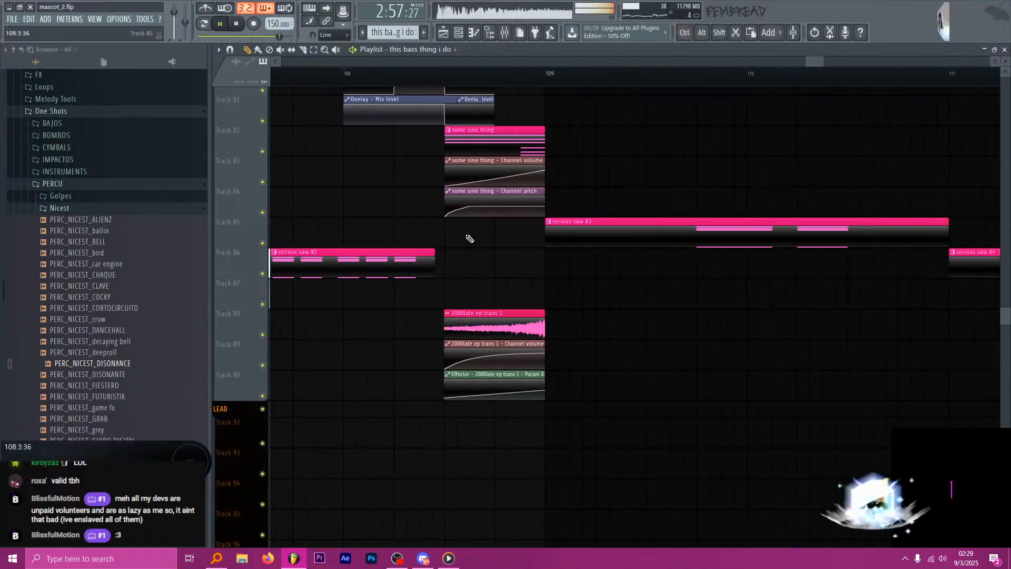
scroll(468, 243, "up", 2)
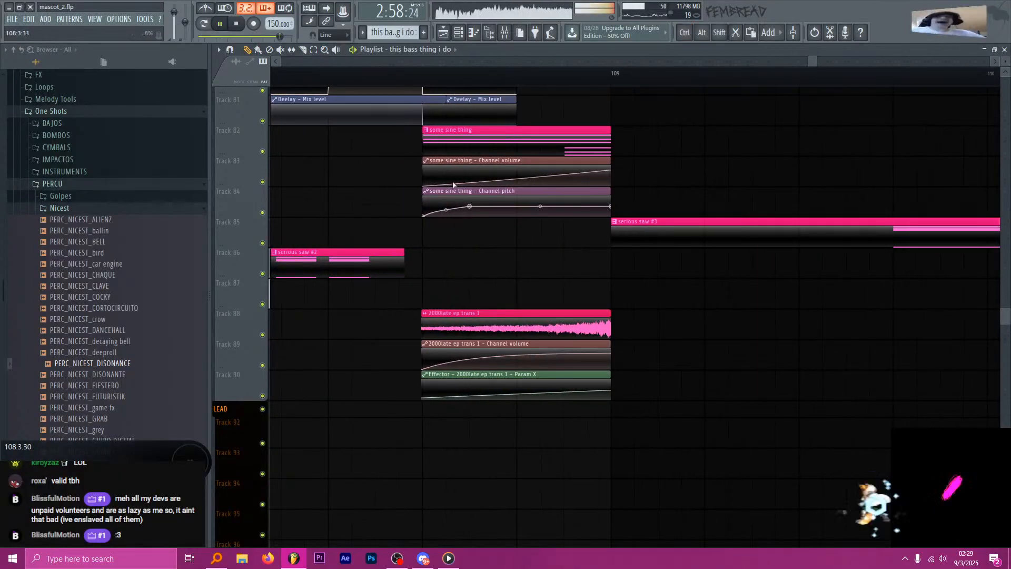
left_click(426, 77)
key("space")
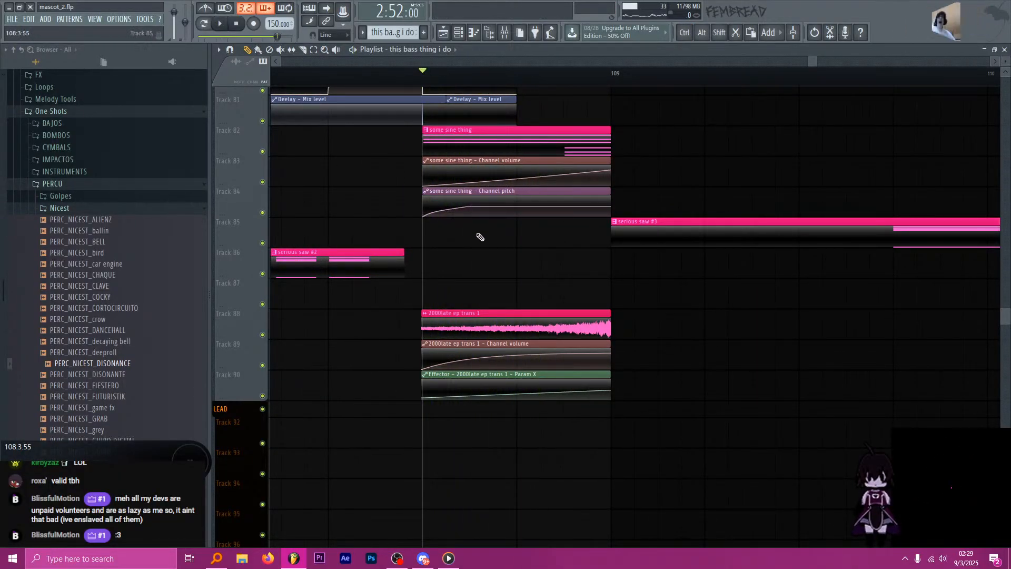
scroll(480, 237, "down", 3)
scroll(477, 234, "down", 5)
scroll(474, 233, "up", 8)
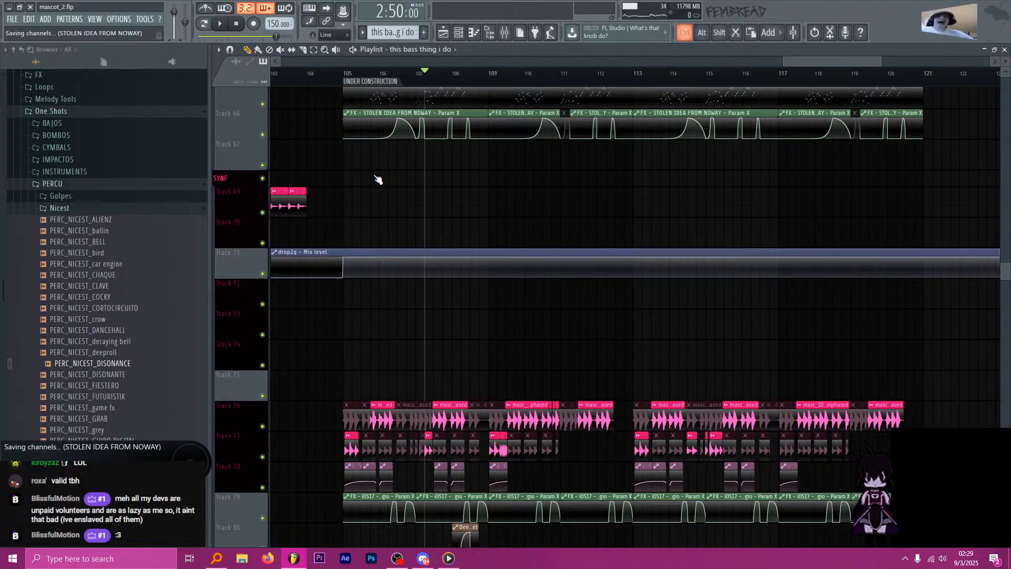
Play briefly from bar 105 and look over the section's bass, arpeggio and saw tracks.
scroll(378, 180, "up", 3)
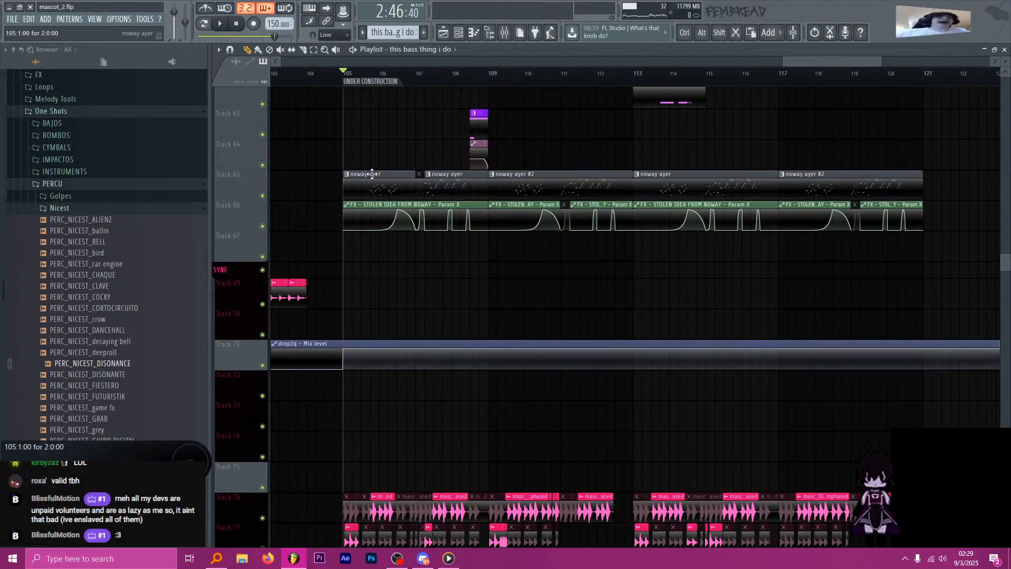
scroll(372, 174, "up", 3)
scroll(347, 196, "up", 4)
key("space")
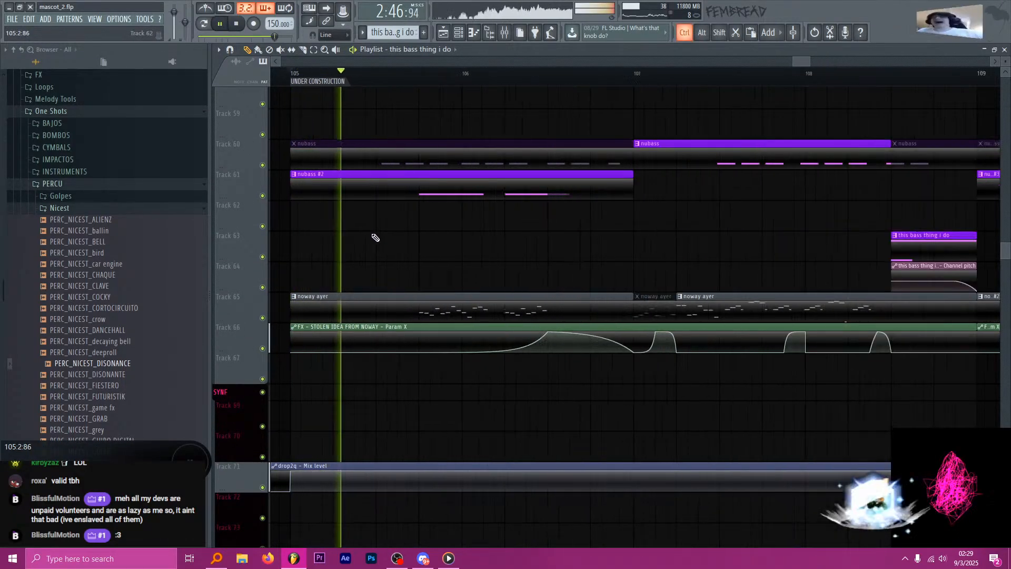
scroll(413, 219, "down", 2)
scroll(424, 247, "down", 1)
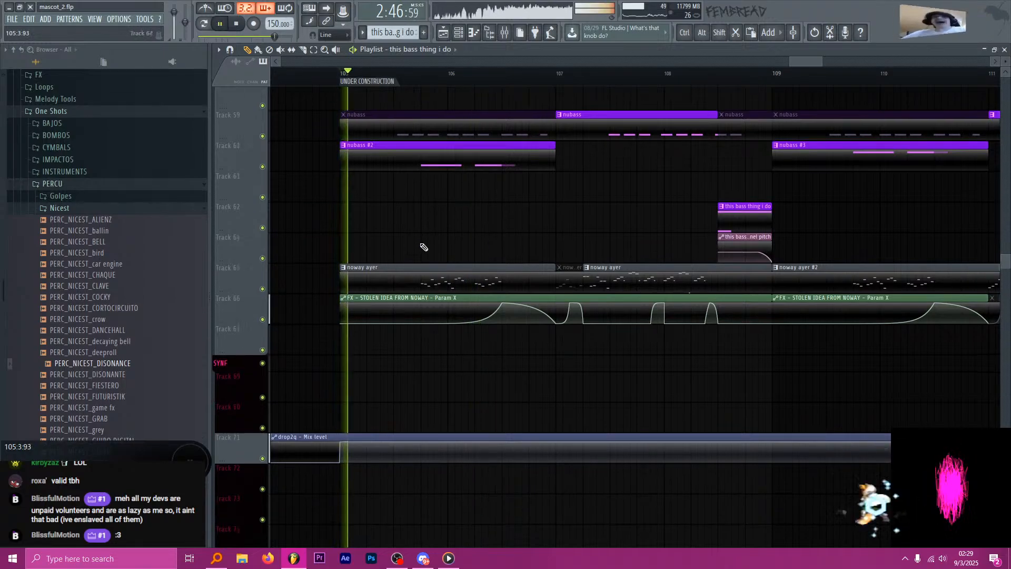
scroll(419, 242, "down", 13)
scroll(415, 254, "up", 6)
key("space")
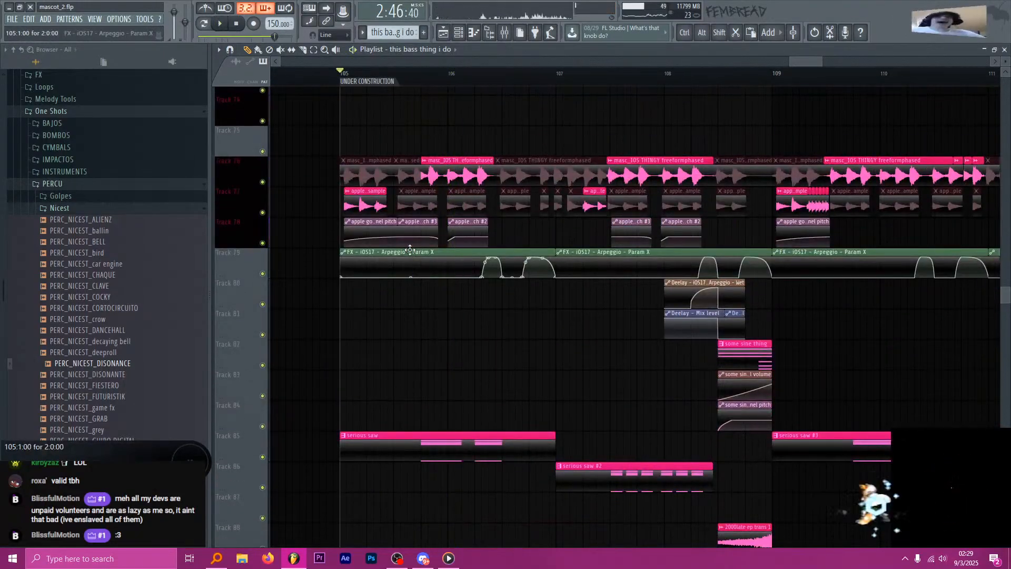
scroll(409, 246, "down", 2)
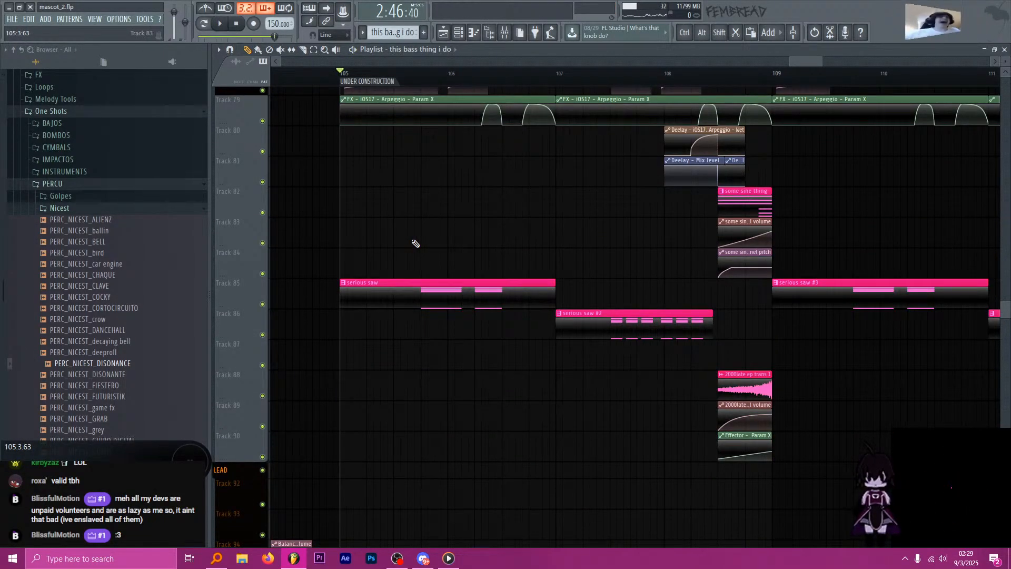
Try copying the Deelay Wet and Mix level automation clips from bar 108 to bar 105 and play the result.
scroll(415, 243, "up", 2)
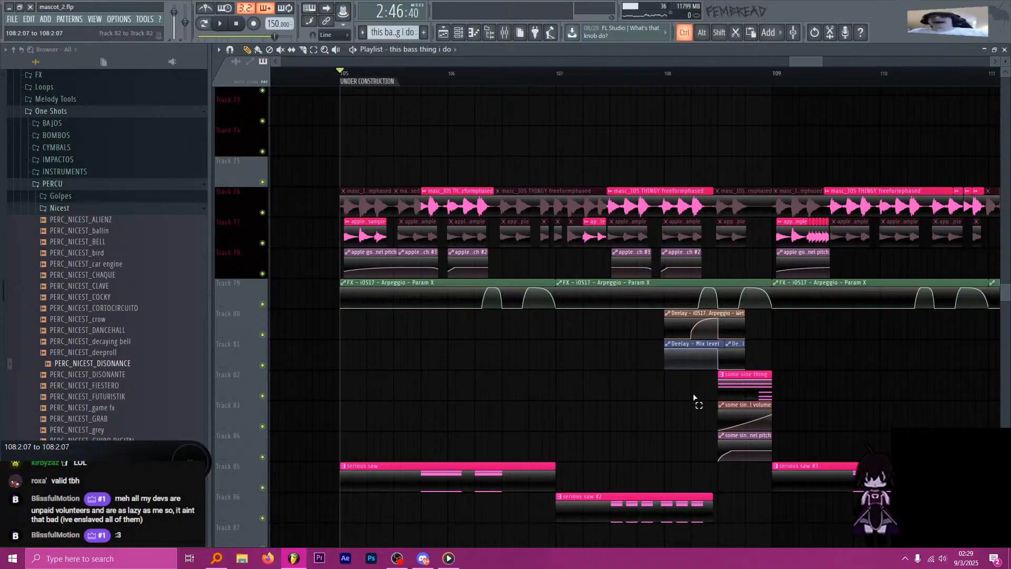
left_click_drag(696, 313, 390, 313)
key("space")
scroll(381, 323, "up", 3)
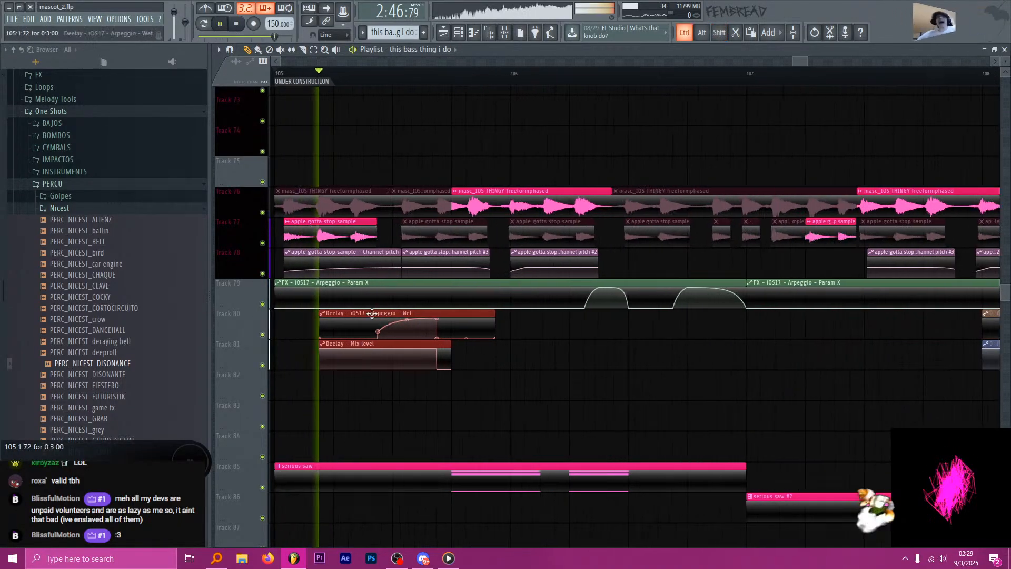
key("space")
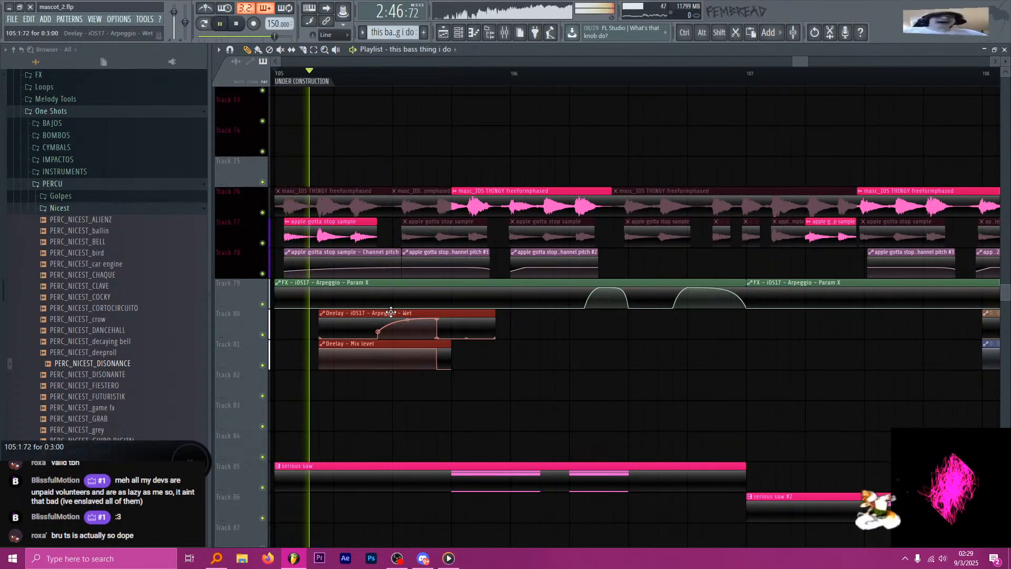
Play from bar 105 to audition the copied Deelay automation while looking over the surrounding tracks.
scroll(427, 345, "up", 18)
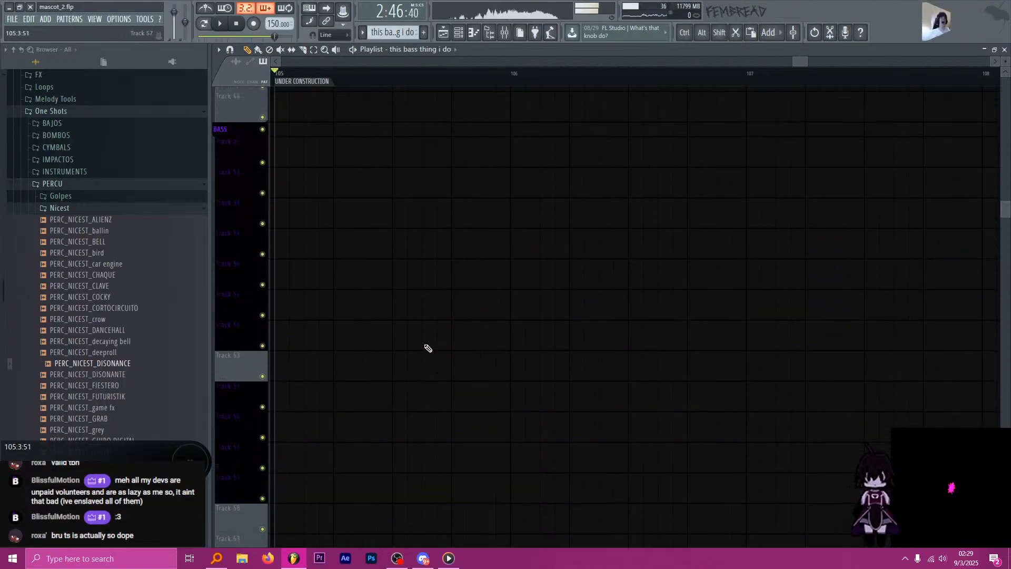
scroll(426, 339, "down", 3)
key("space")
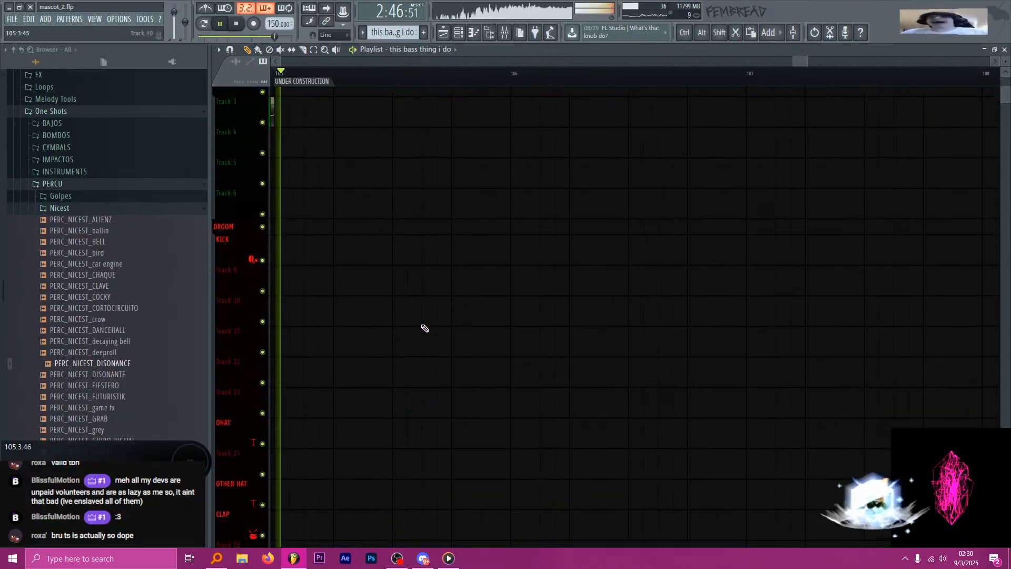
scroll(424, 337, "down", 4)
scroll(432, 369, "down", 10)
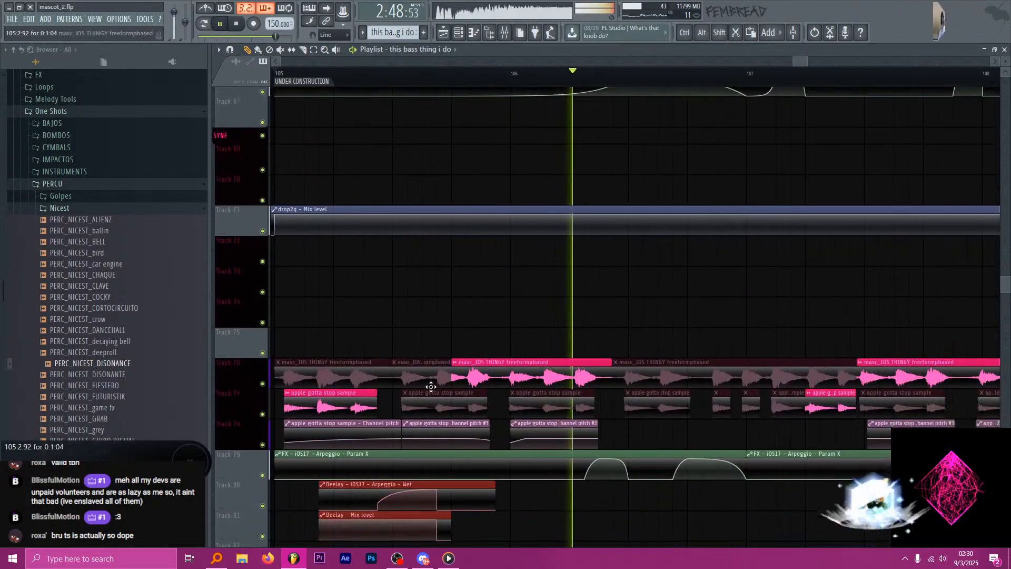
key("space")
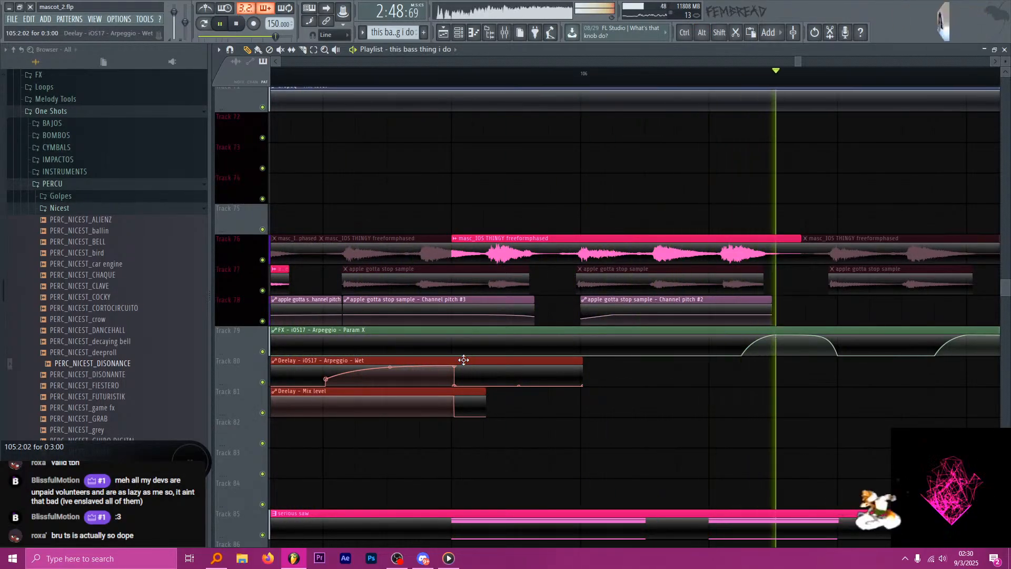
Undo the copying of the Deelay automation clips to bar 105.
key("space")
scroll(432, 444, "down", 6)
key("ctrl+z")
key("ctrl+alt+z")
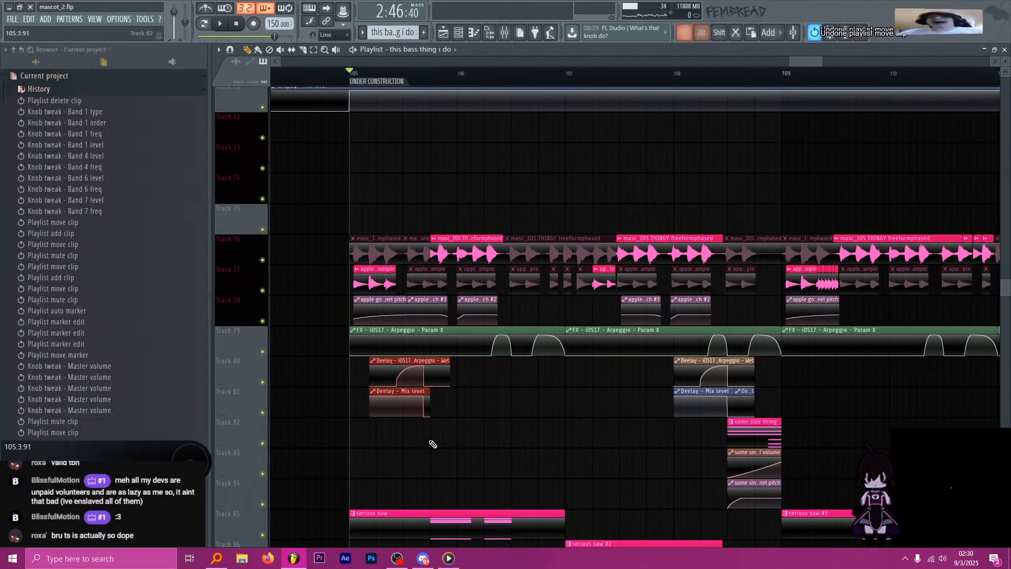
key("ctrl+z")
Play from bar 105 and examine the arpeggio, Deelay, sine and serious saw tracks up to bar 109.
key("space")
scroll(427, 440, "up", 6)
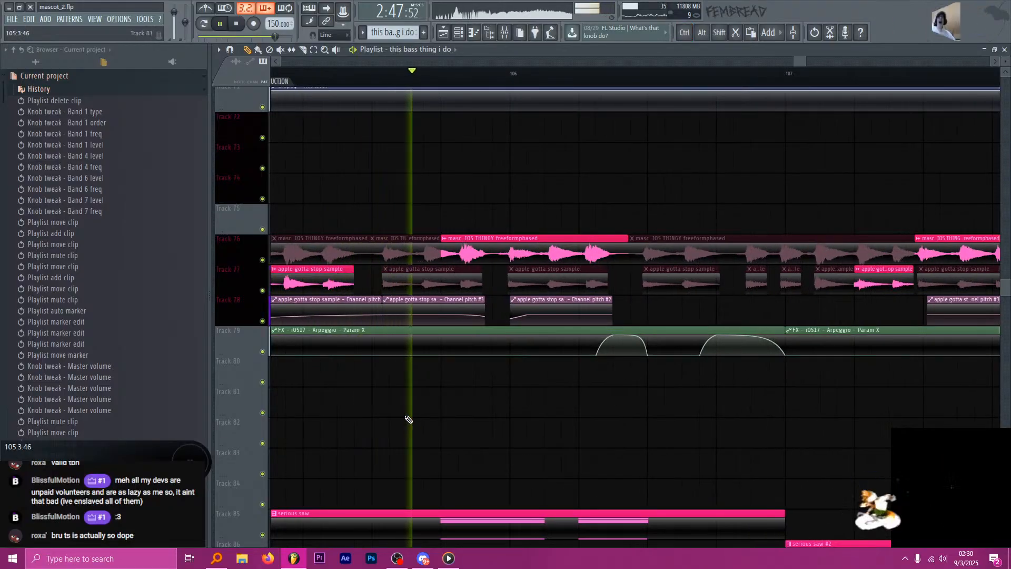
scroll(419, 436, "down", 5)
scroll(431, 445, "up", 2)
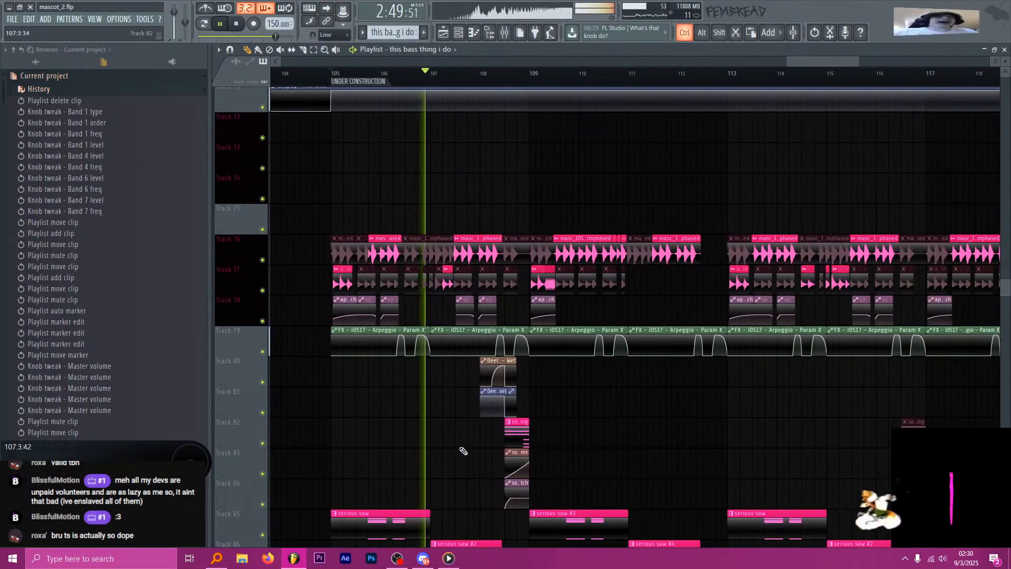
scroll(451, 455, "down", 4)
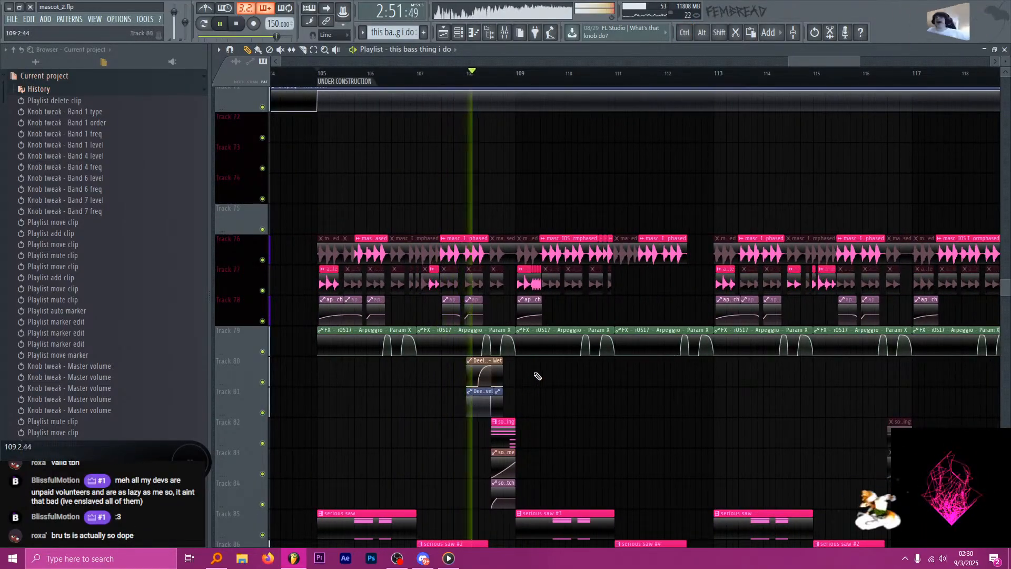
key("space")
scroll(444, 176, "down", 1)
key("space")
scroll(406, 176, "down", 8)
scroll(403, 177, "up", 4)
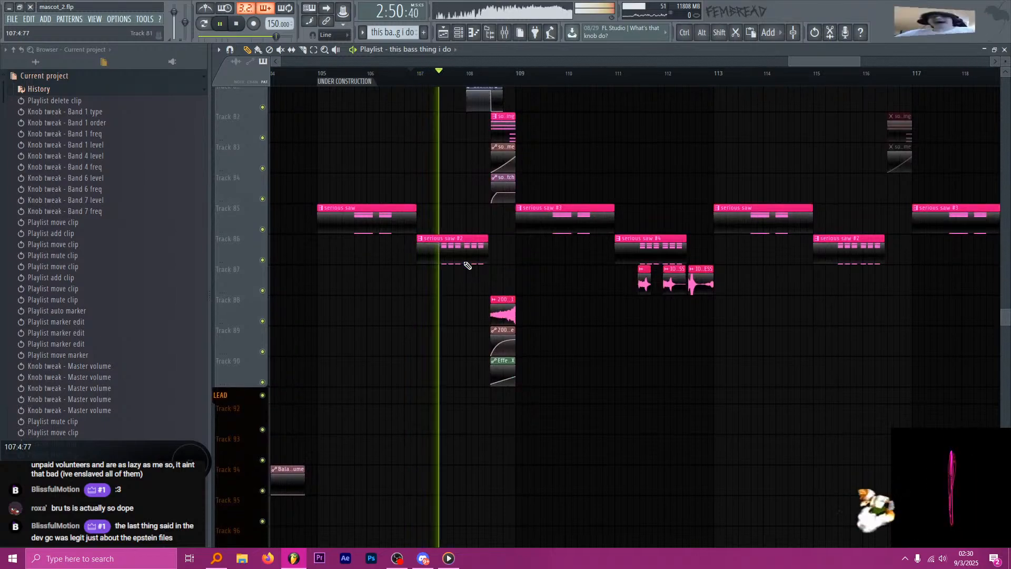
key("space")
key("space")
Open the noway ayer pattern on Track 65 near bar 107 and listen to its notes from pattern bar 3.
scroll(429, 255, "up", 6)
scroll(417, 280, "up", 4)
scroll(406, 258, "up", 3)
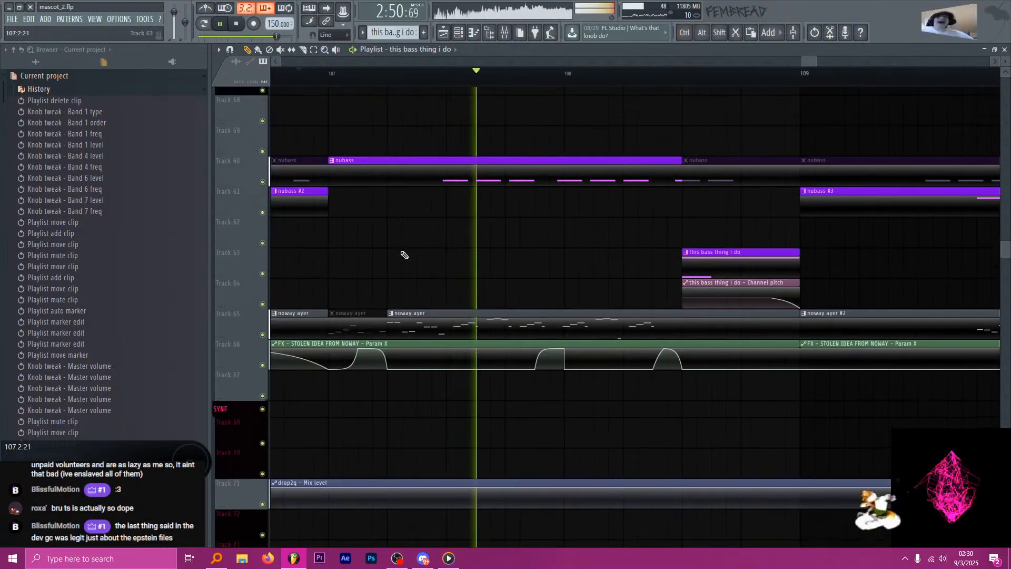
scroll(408, 264, "up", 4)
key("space")
double_click(426, 323)
key("space")
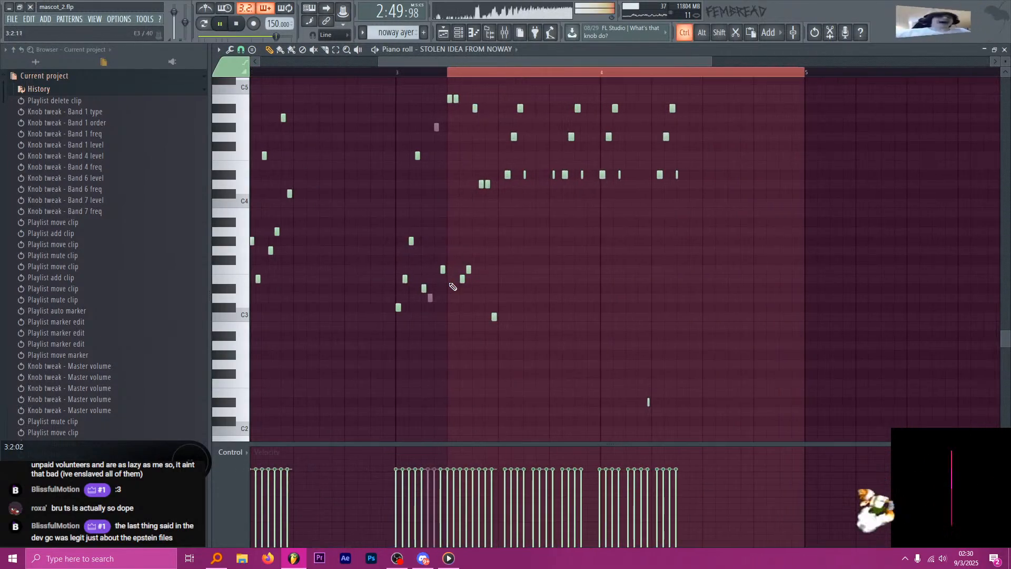
key("space")
key("space")
scroll(461, 274, "up", 3)
scroll(537, 282, "up", 2)
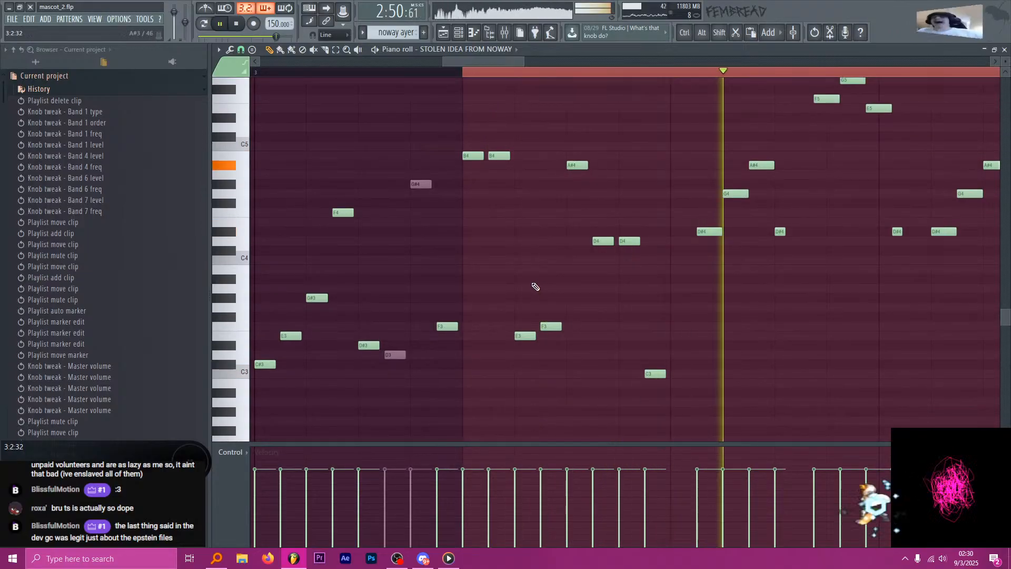
In the noway ayer pattern, mute the second B4, the following F3 and the second D4, and play back the phrase.
key("space")
key("t")
left_click(500, 155)
left_click(551, 326)
left_click(629, 242)
key("space")
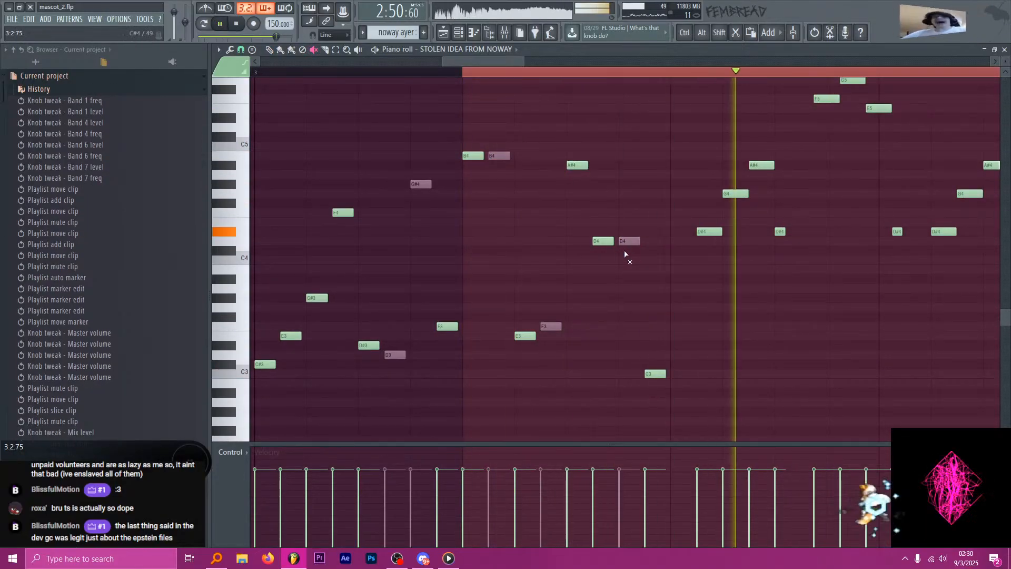
Mute the first B4, the E3, the A#4 and the first D4 as well, and listen to the shortened phrase.
key("space")
left_click(525, 334)
left_click(473, 157)
left_click(578, 165)
key("space")
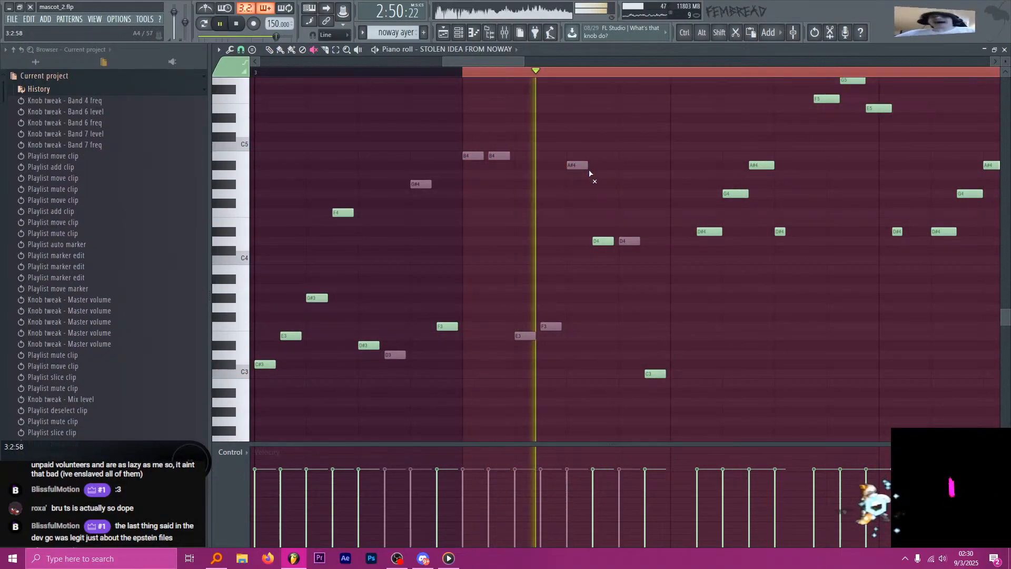
left_click(603, 241)
key("space")
key("space")
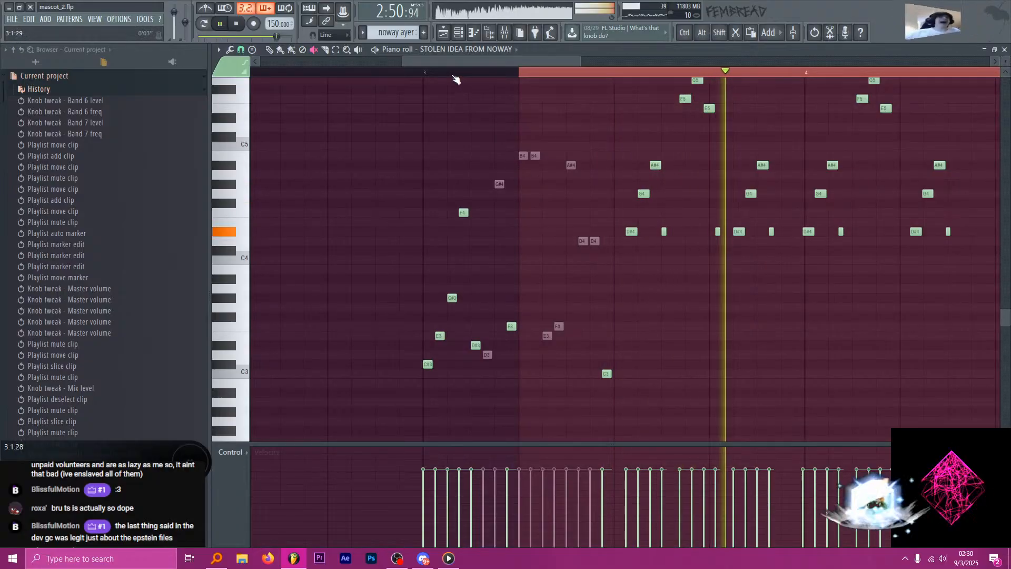
Return to the playlist, listen to the section past bar 109, and save the project.
key("F5")
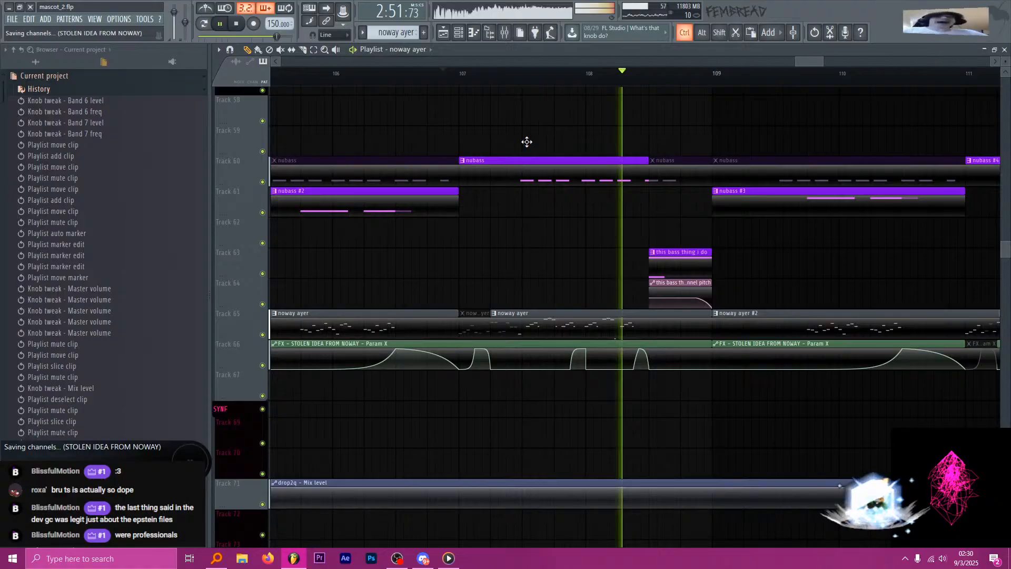
scroll(537, 153, "down", 6)
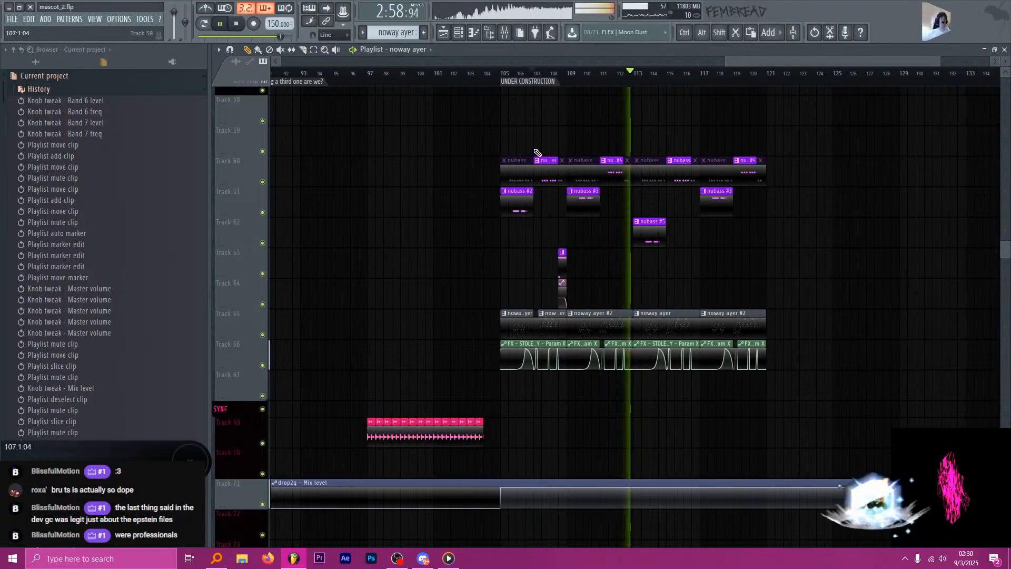
key("space")
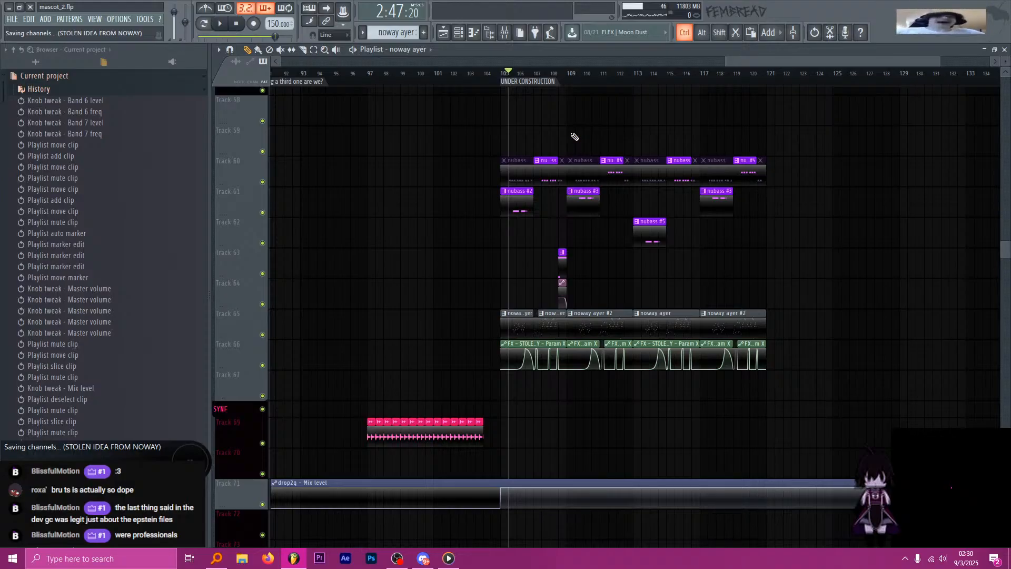
scroll(574, 136, "up", 3)
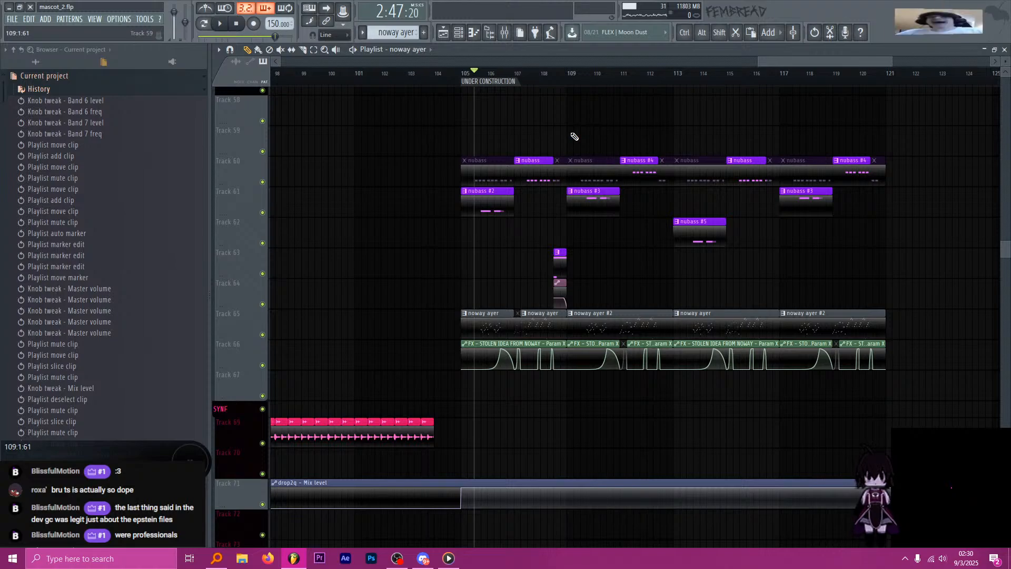
Play the section from bar 105 and review the nubass, noway ayer, arpeggio and saw tracks, and save the project.
key("space")
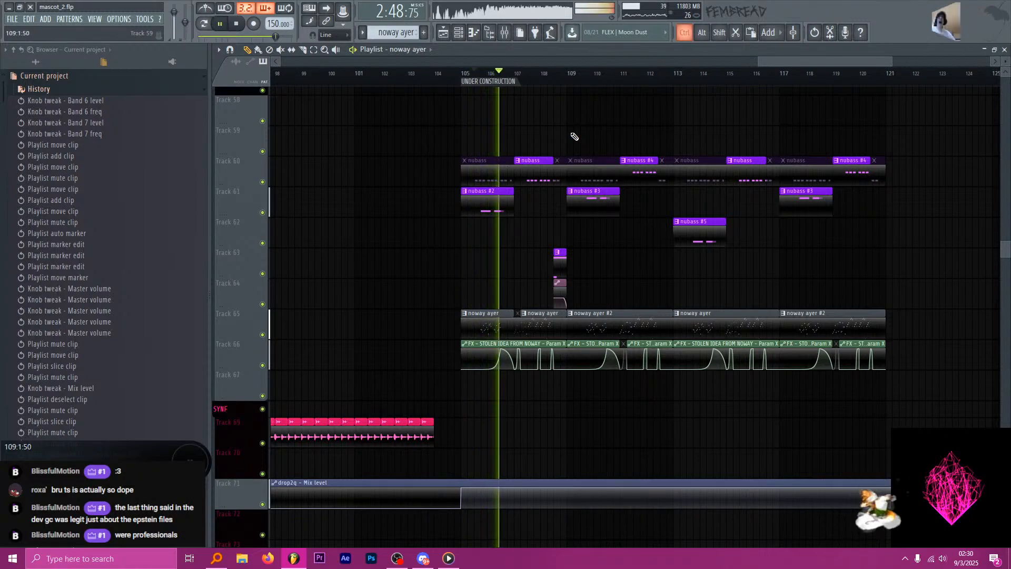
scroll(542, 210, "up", 5)
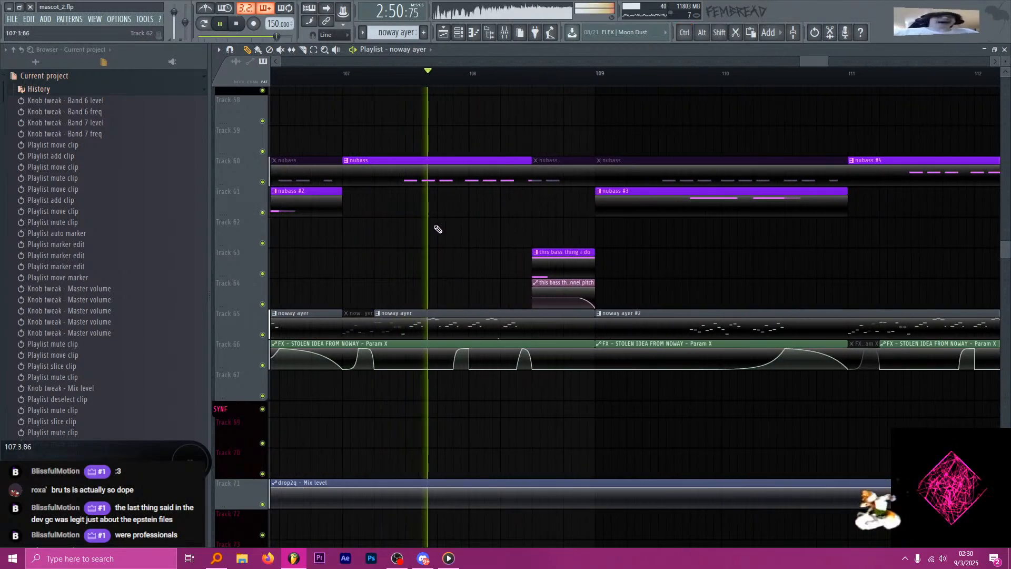
scroll(438, 230, "down", 3)
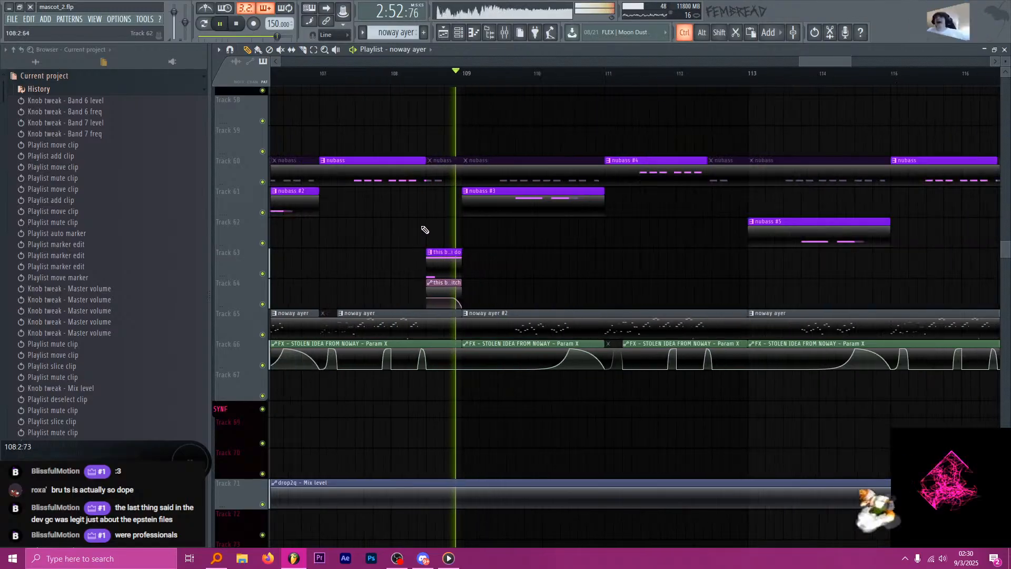
scroll(425, 230, "down", 2)
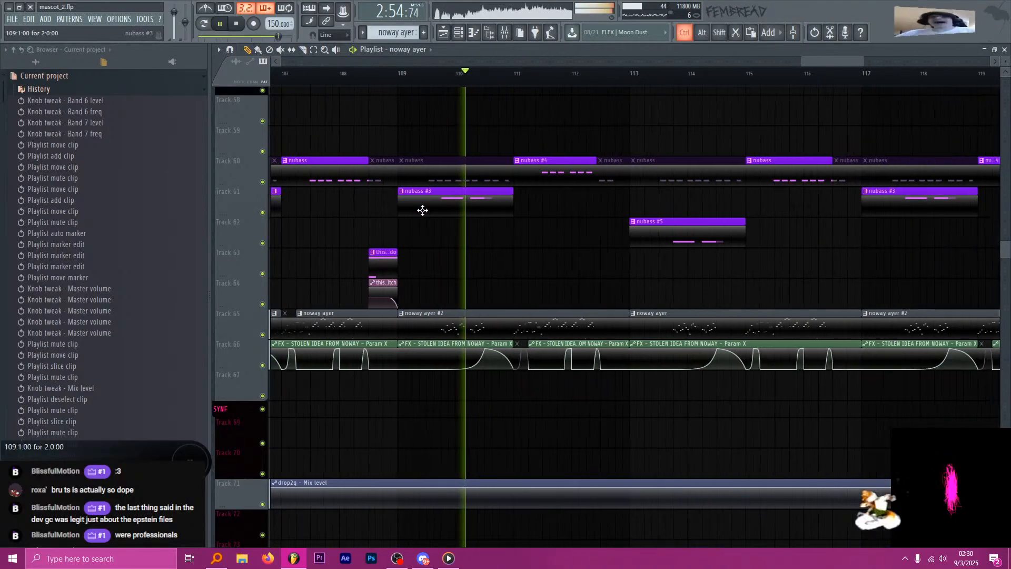
scroll(648, 253, "up", 3)
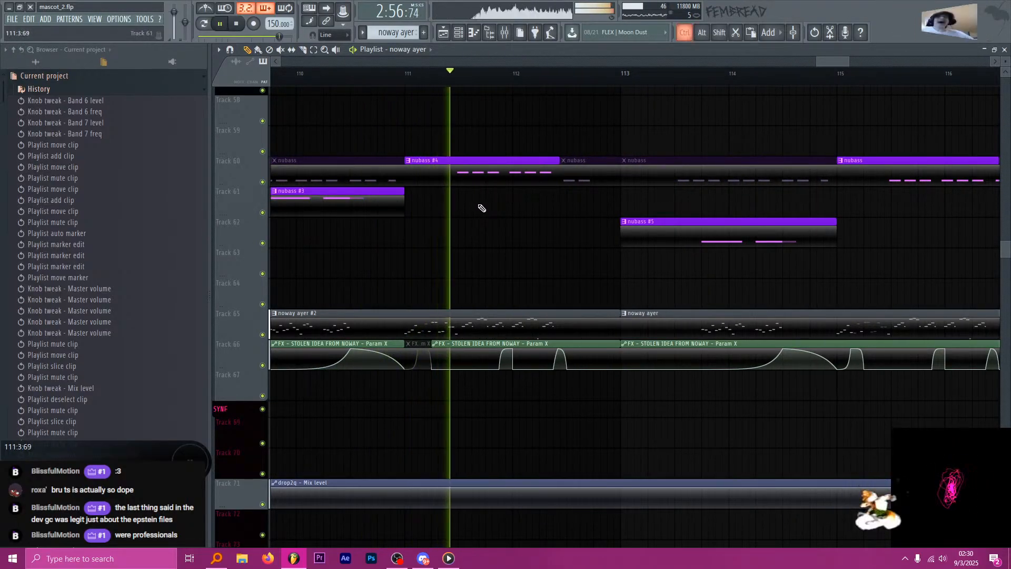
scroll(481, 208, "down", 5)
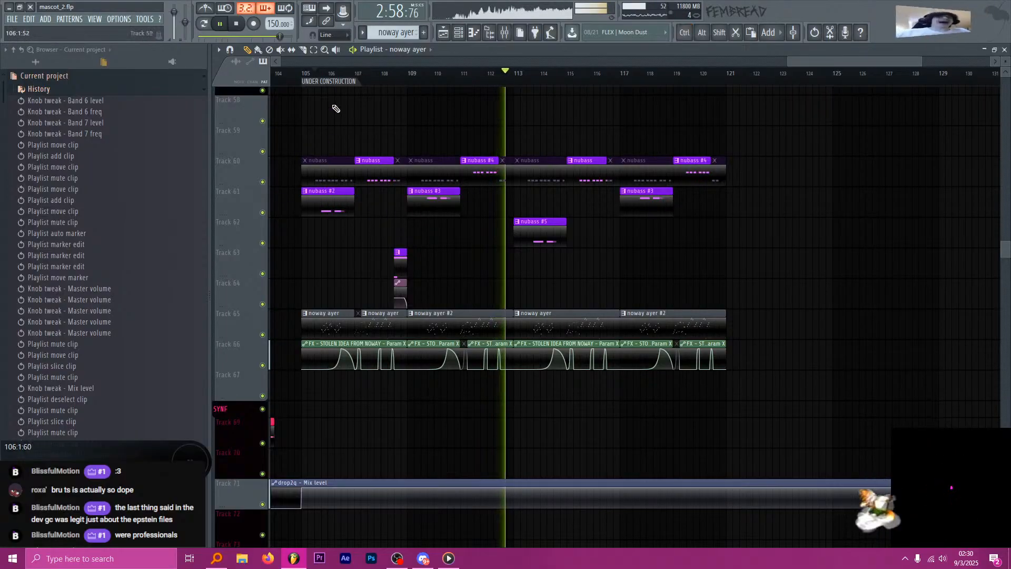
scroll(334, 234, "up", 5)
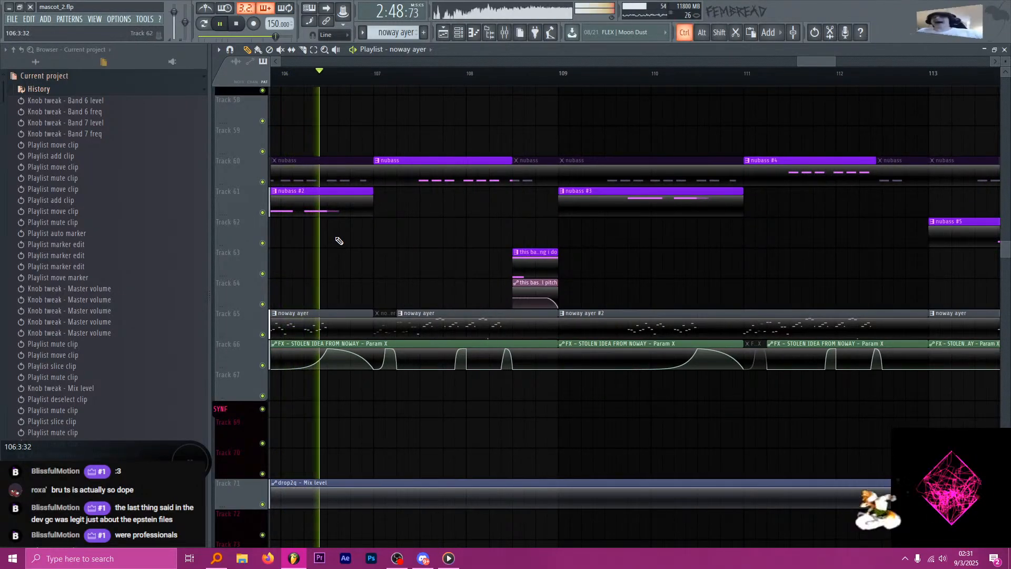
scroll(368, 263, "up", 1)
scroll(391, 286, "down", 6)
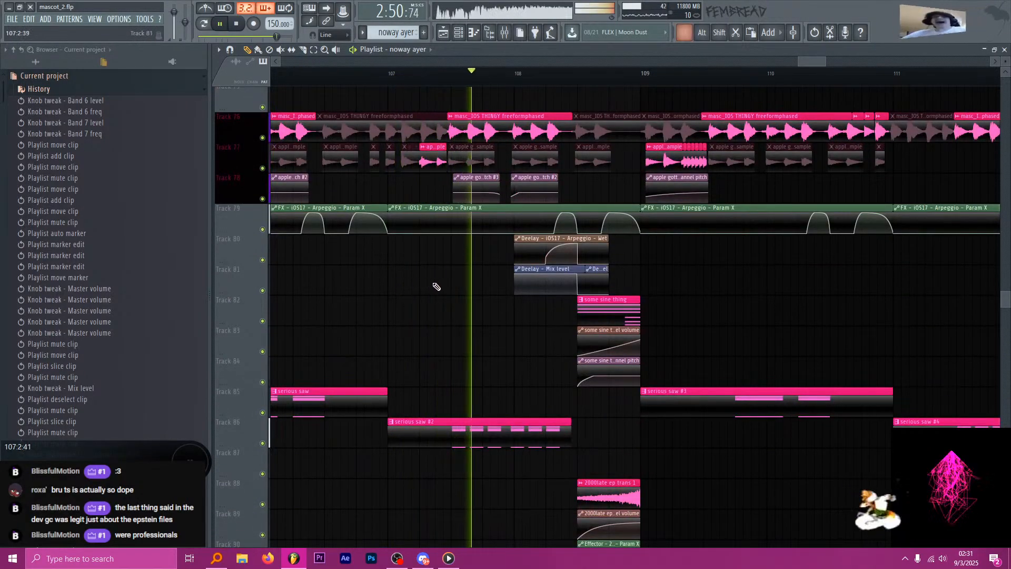
scroll(436, 286, "down", 5)
key("space")
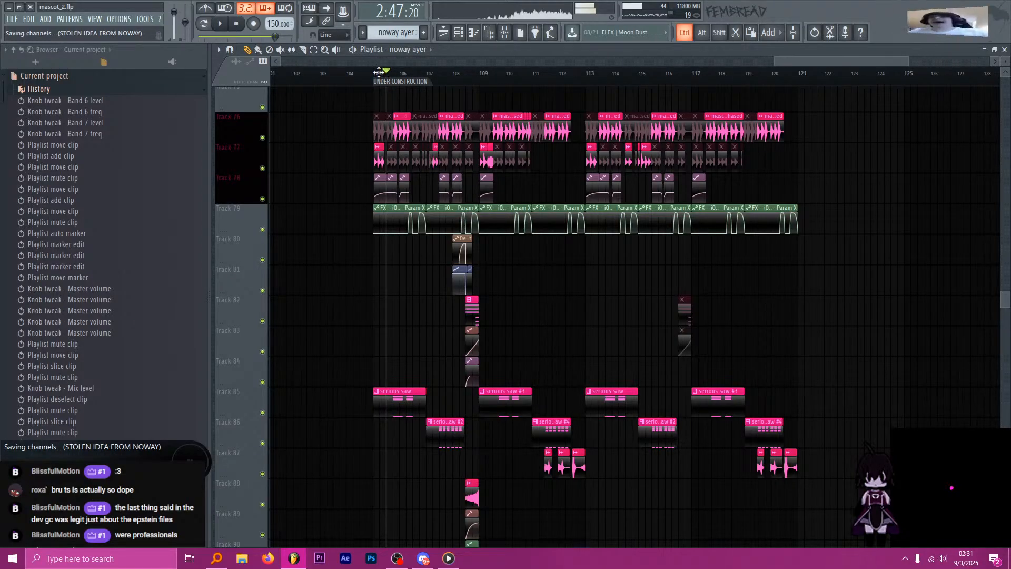
Play from bar 105 and look over the drum, hat and clap tracks for the UNDER CONSTRUCTION section.
scroll(379, 73, "up", 3)
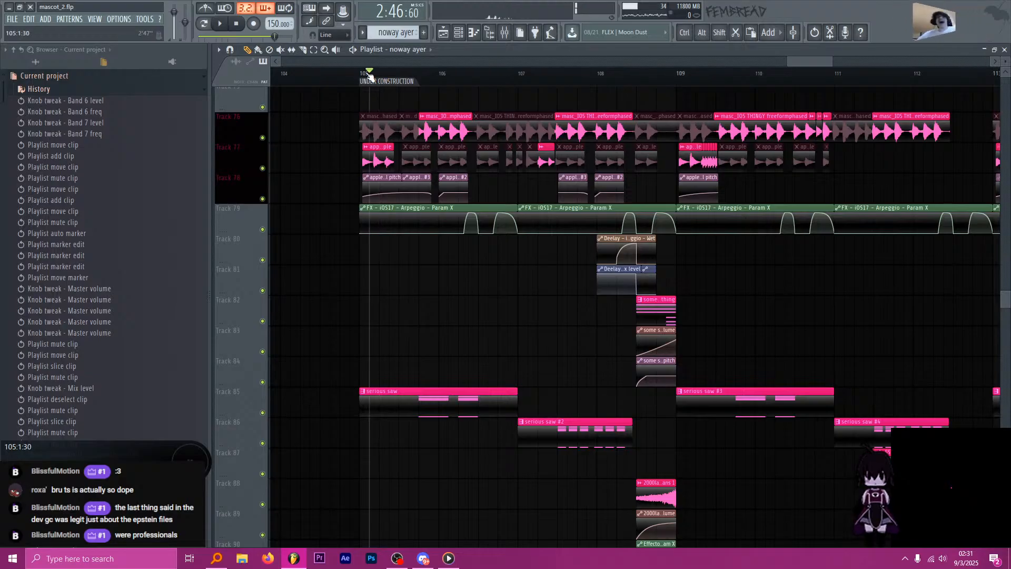
scroll(439, 228, "up", 15)
key("space")
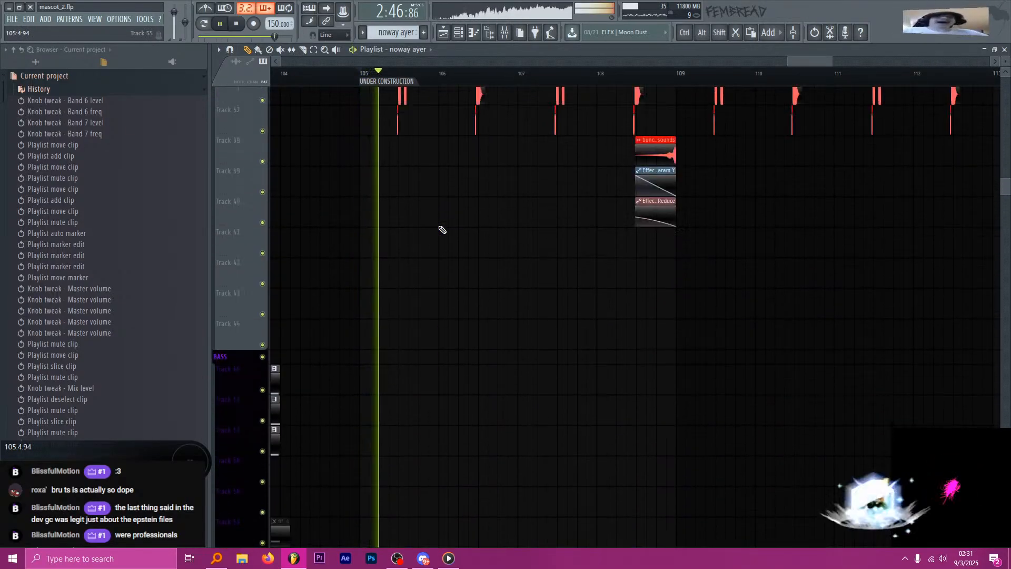
scroll(440, 227, "up", 3)
scroll(443, 223, "down", 5)
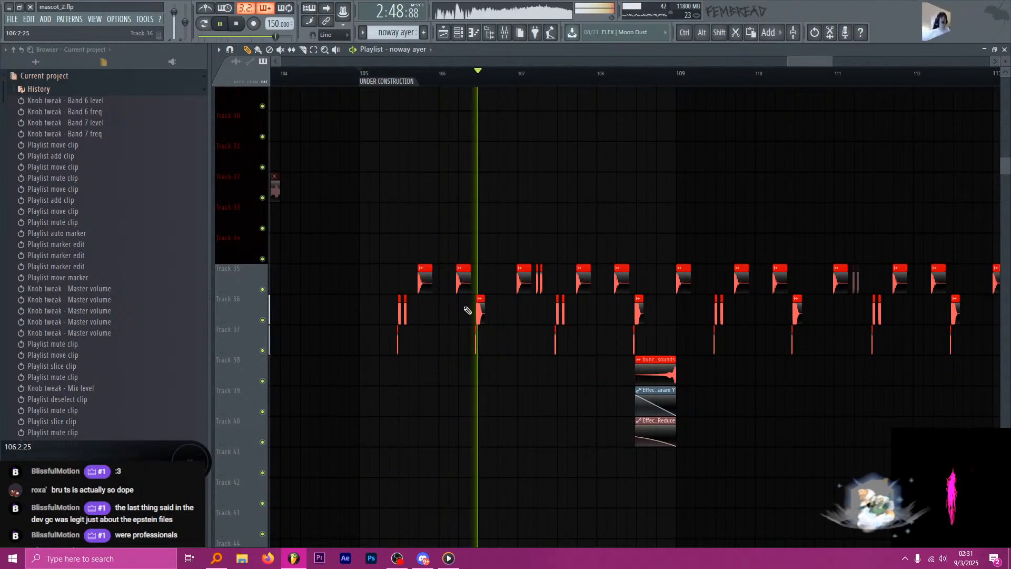
scroll(461, 301, "down", 5)
scroll(463, 298, "down", 3)
scroll(515, 277, "up", 6)
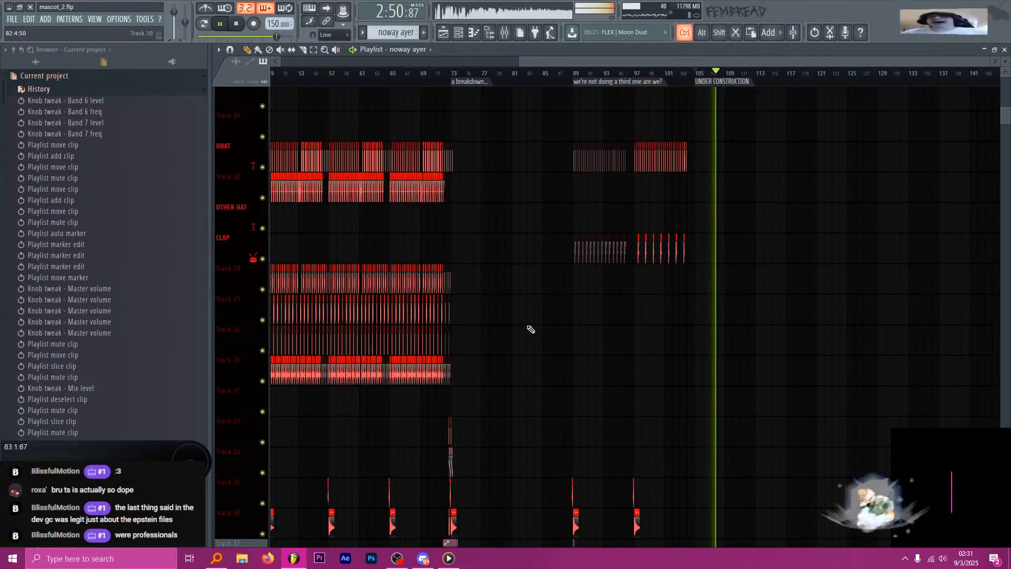
Find a REVKICK clip on the drum tracks of the earlier sections and pick it as the clip to place.
scroll(531, 330, "up", 4)
scroll(486, 345, "down", 1)
scroll(469, 344, "down", 3)
key("space")
scroll(395, 400, "up", 8)
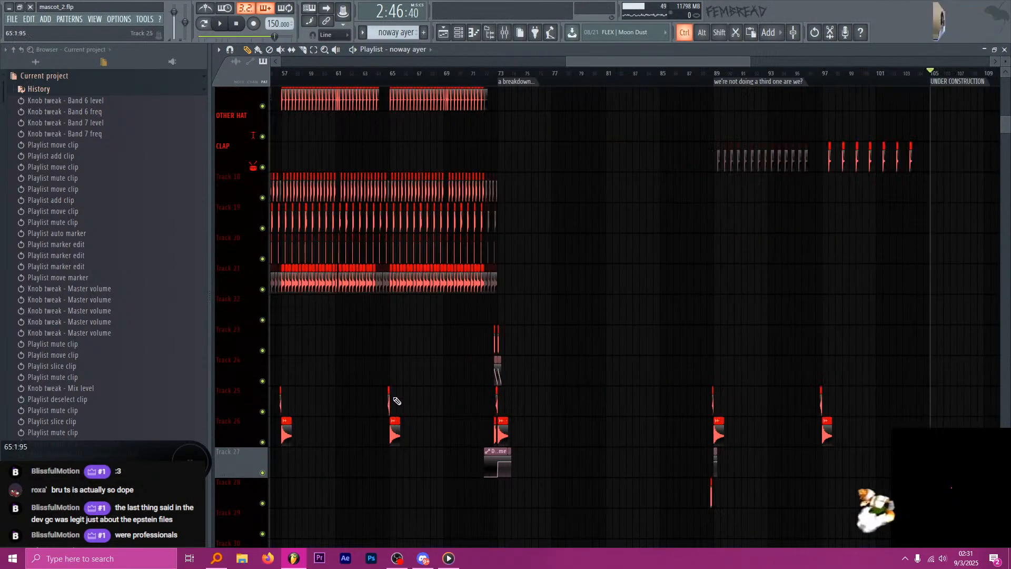
scroll(476, 411, "down", 8)
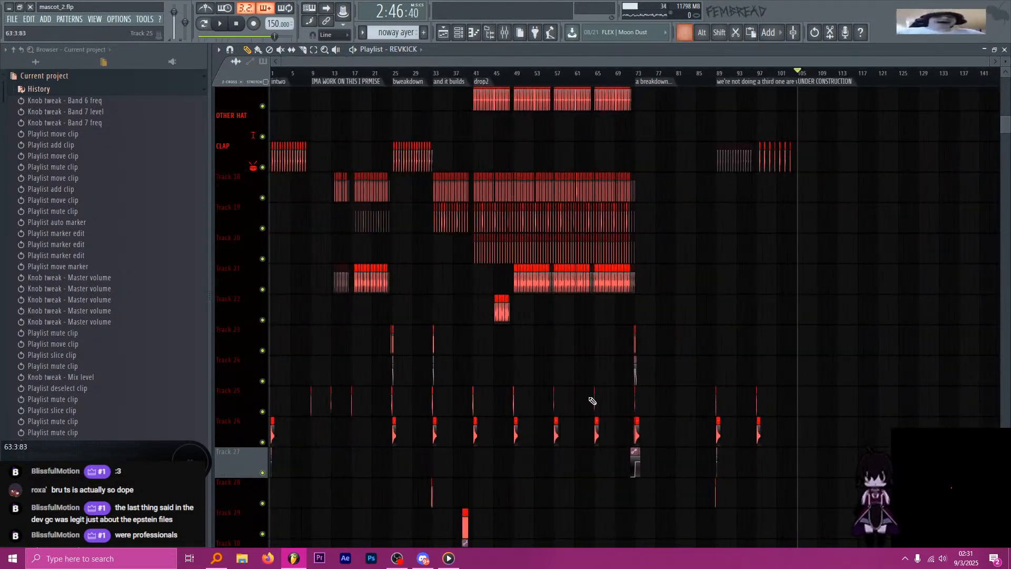
Place a REVKICK clip on Track 27 ending where the first Eminem Kick in bar 105 starts, and save the project.
scroll(822, 411, "up", 4)
key("space")
scroll(569, 412, "up", 2)
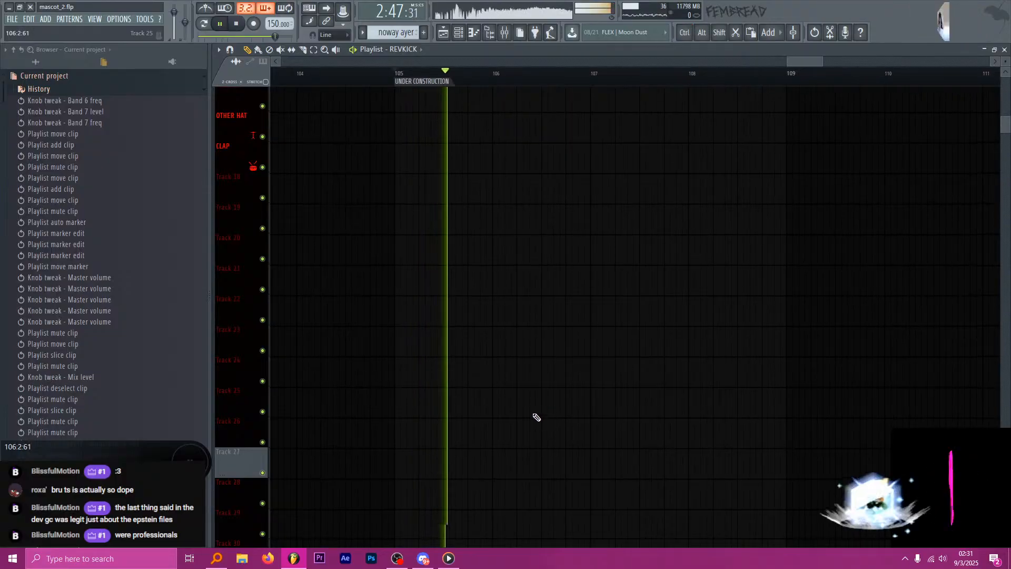
scroll(542, 384, "down", 4)
key("space")
key("space")
scroll(453, 273, "up", 6)
key("space")
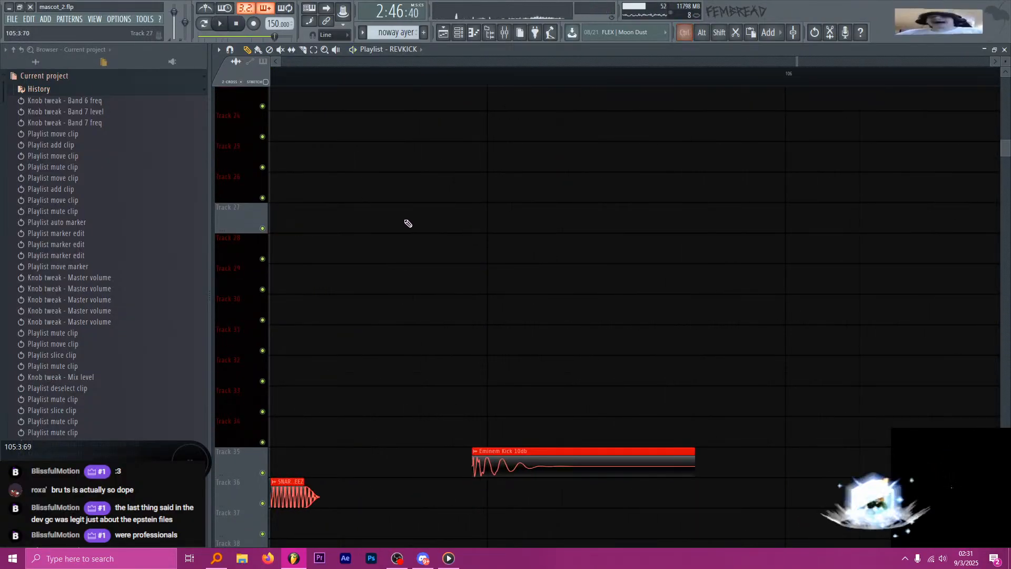
left_click(483, 212)
left_click_drag(484, 212, 406, 218)
scroll(459, 159, "down", 6)
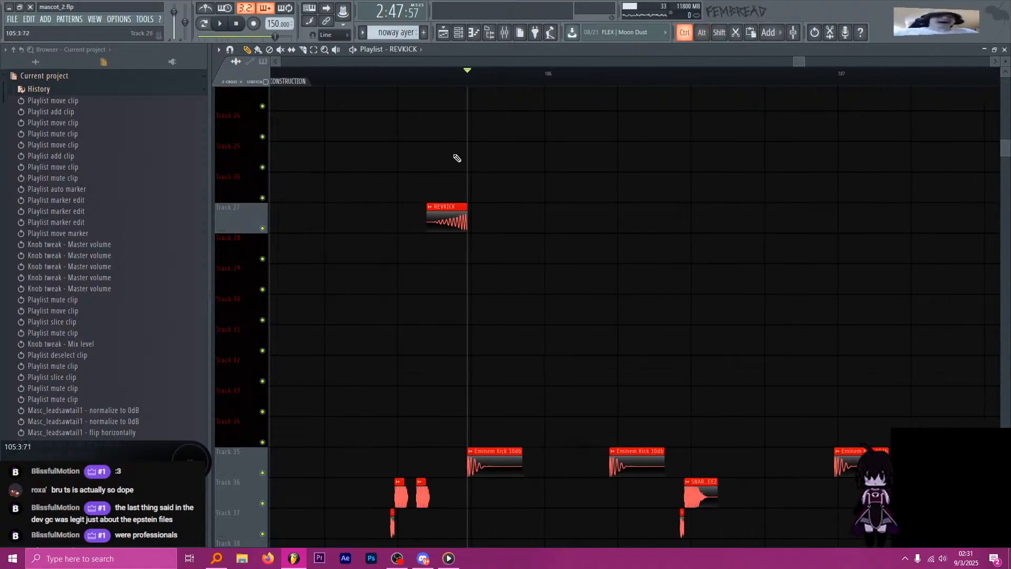
left_click(377, 81)
key("ctrl+s")
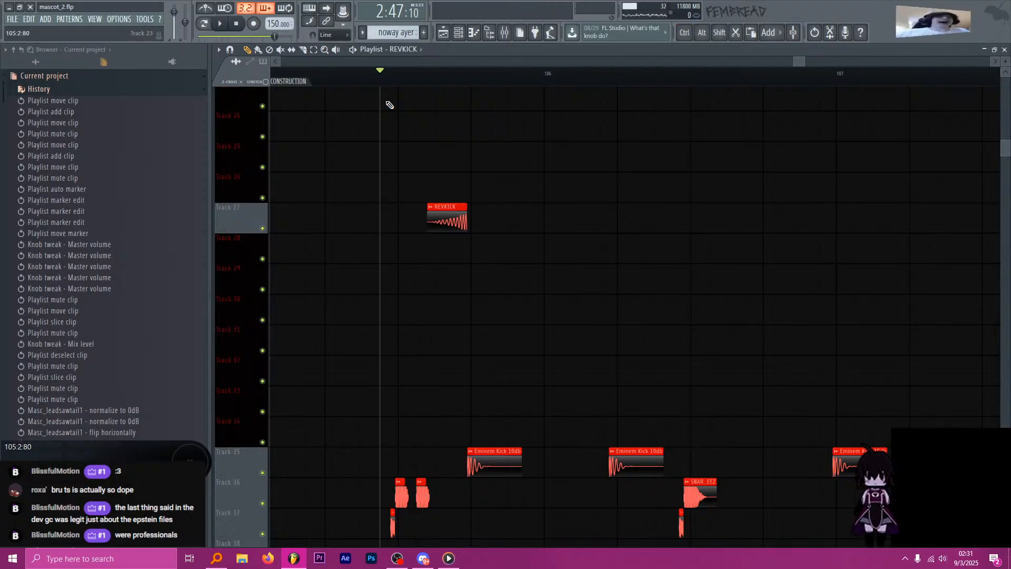
Play the UNDER CONSTRUCTION section up to bar 109 to hear the REVKICK leading into the first kick.
key("F5")
key("F5")
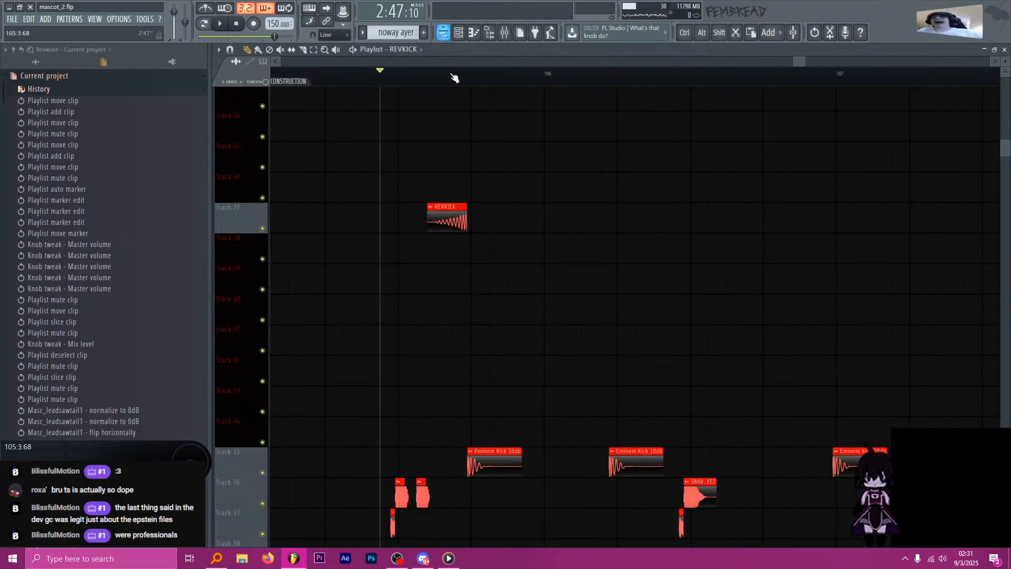
key("space")
scroll(452, 105, "down", 3)
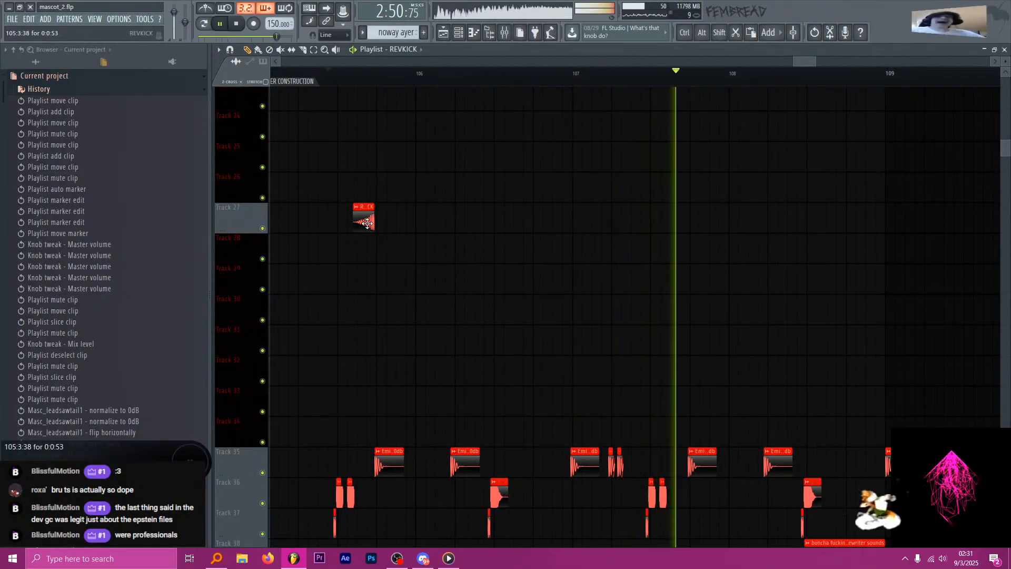
scroll(368, 220, "down", 3)
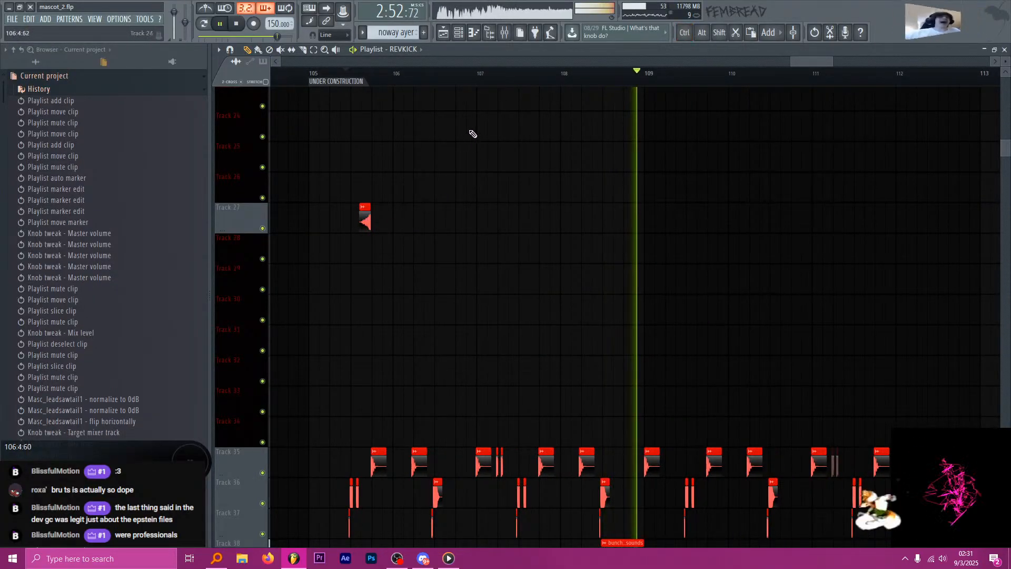
key("space")
Add a second REVKICK on Track 27 ending at the Eminem Kick just before bar 107, and save the project.
left_click(447, 75)
key("space")
scroll(398, 212, "up", 3)
key("space")
left_click_drag(333, 223, 529, 229)
scroll(537, 247, "up", 3)
scroll(541, 251, "up", 3)
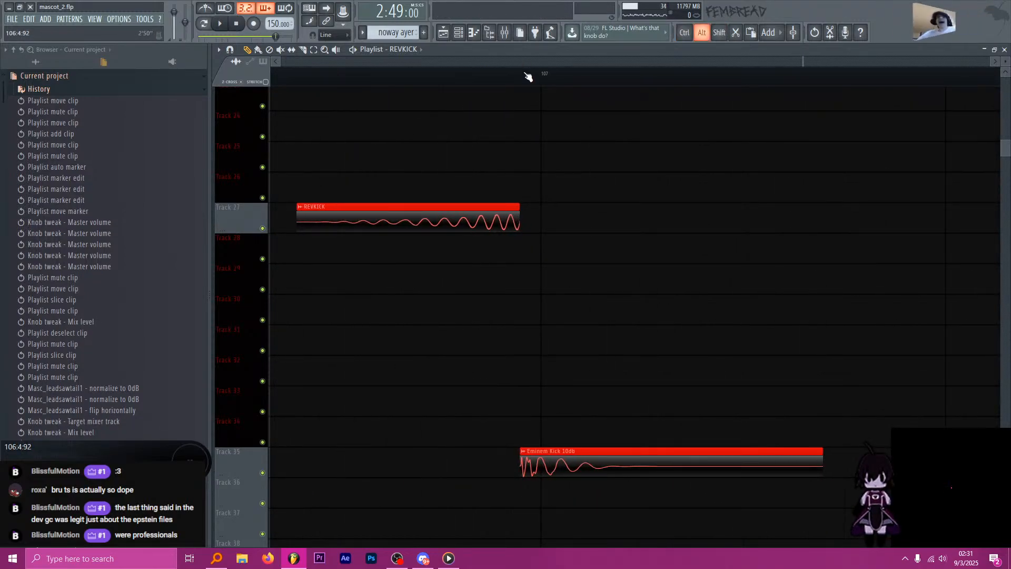
key("ctrl+s")
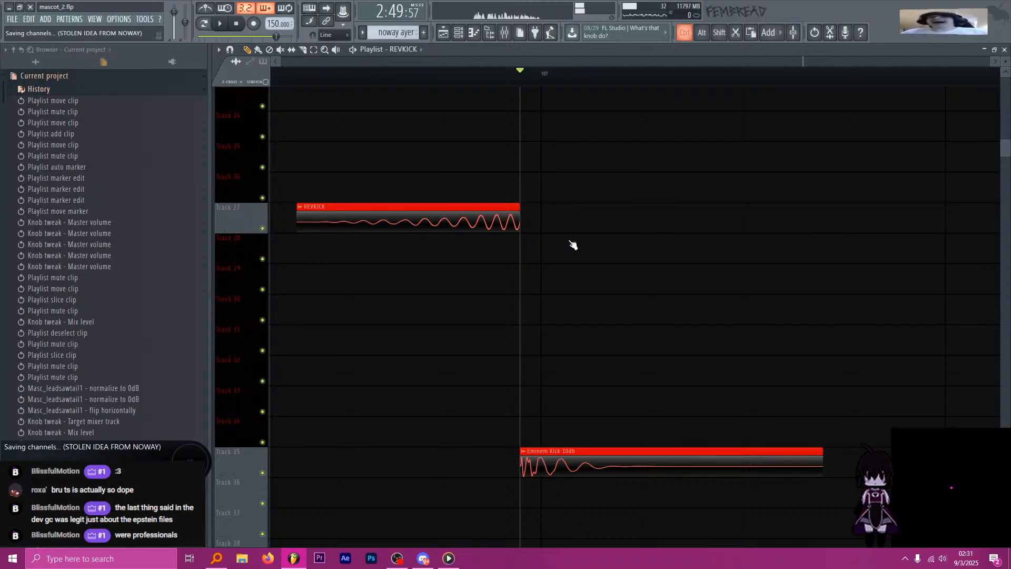
Play the section and add a third REVKICK on Track 27 leading into the Eminem Kick at bar 109.
scroll(560, 175, "down", 6)
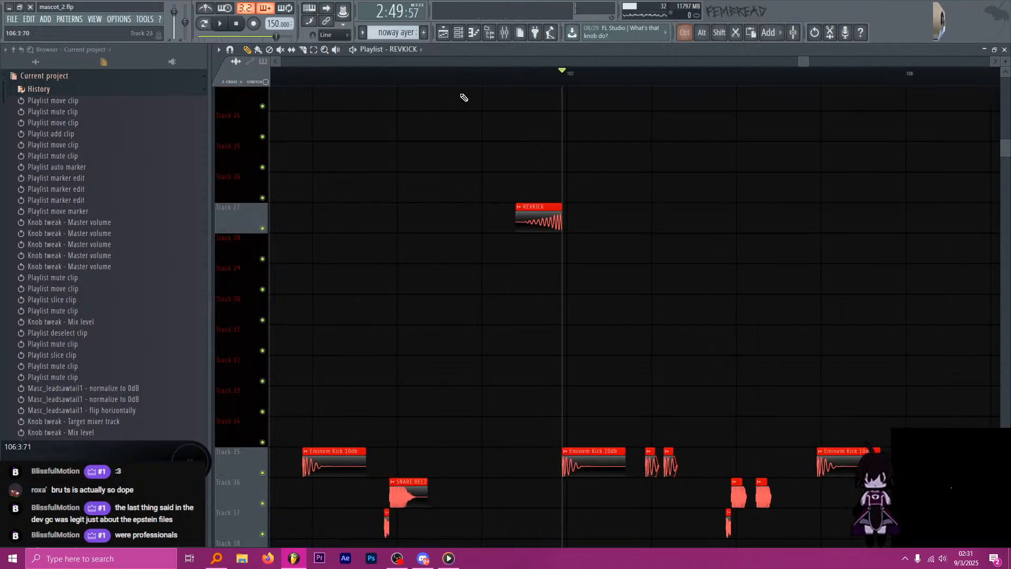
key("space")
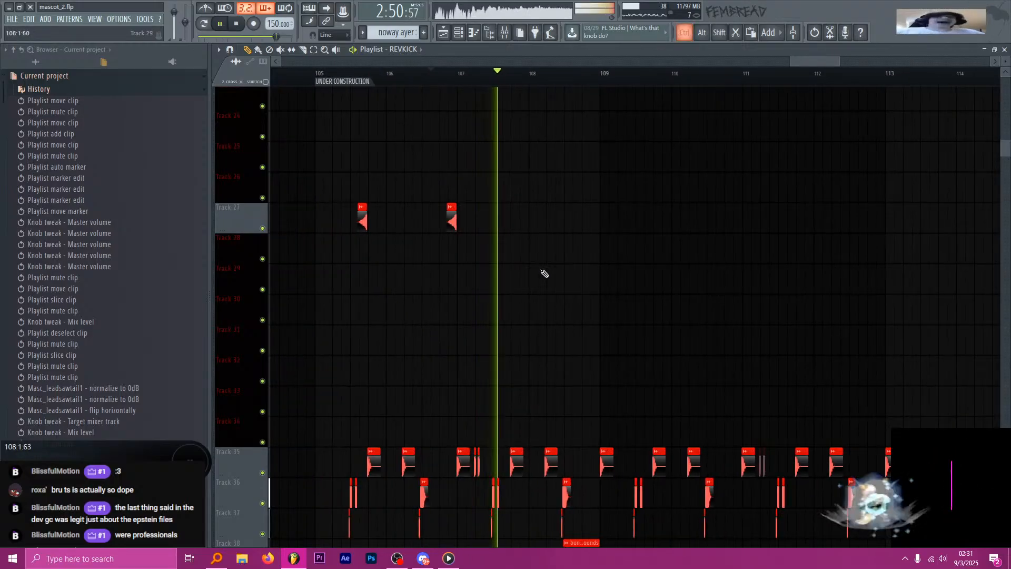
scroll(578, 313, "down", 6)
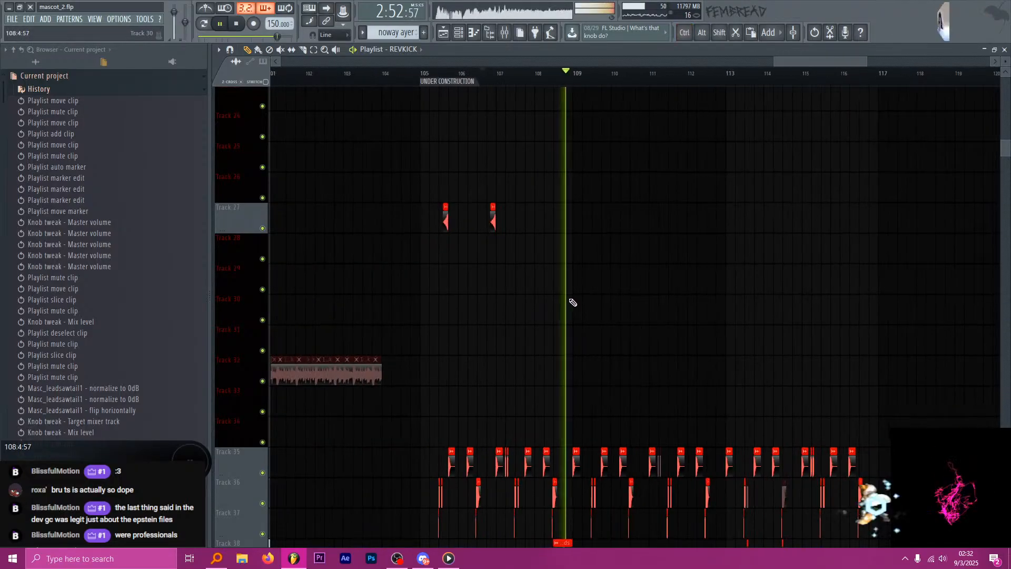
scroll(544, 235, "up", 8)
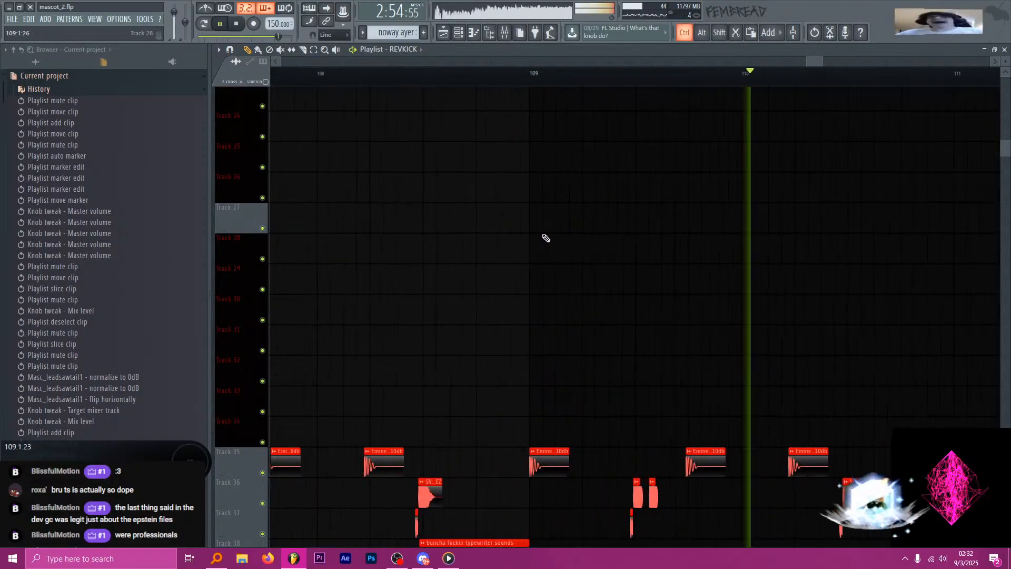
left_click(396, 219)
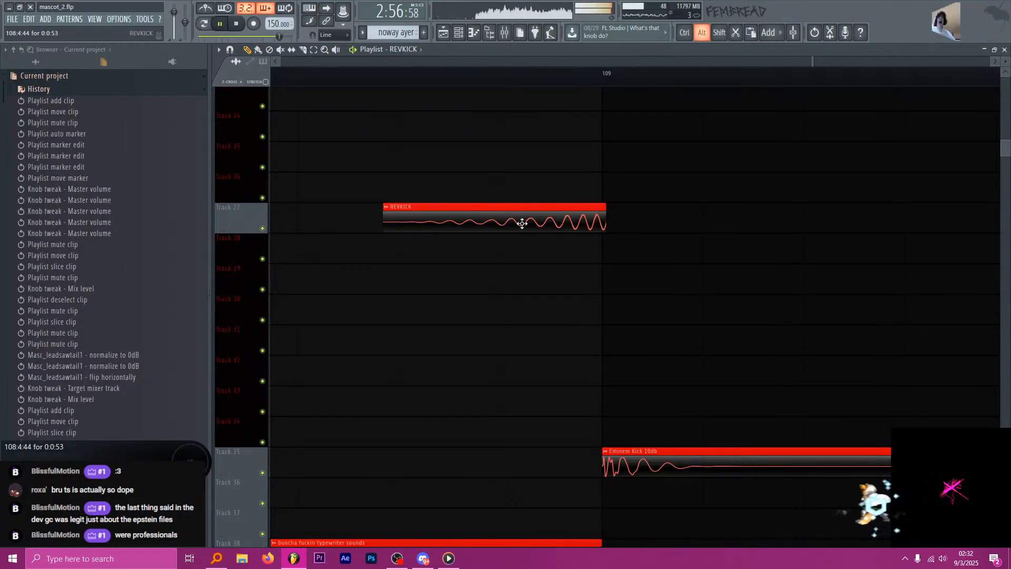
scroll(416, 296, "down", 5)
scroll(443, 293, "down", 5)
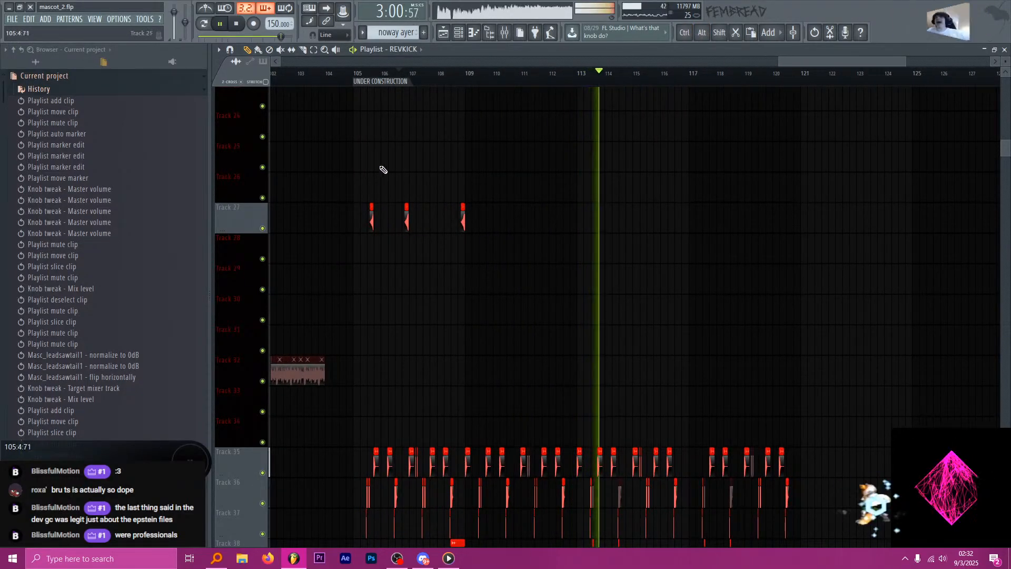
Play from bar 105 and duplicate the first two REVKICK clips on Track 27 into bars 109 and 110.
key("space")
left_click(357, 76)
key("space")
left_click_drag(443, 259, 482, 219)
scroll(474, 262, "up", 6, "ctrl")
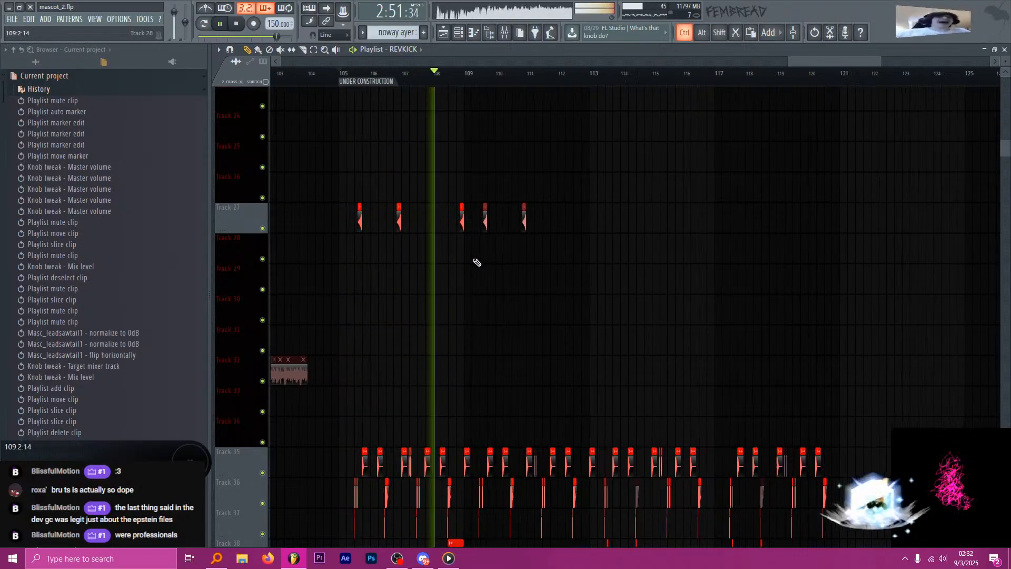
scroll(466, 231, "down", 4, "ctrl")
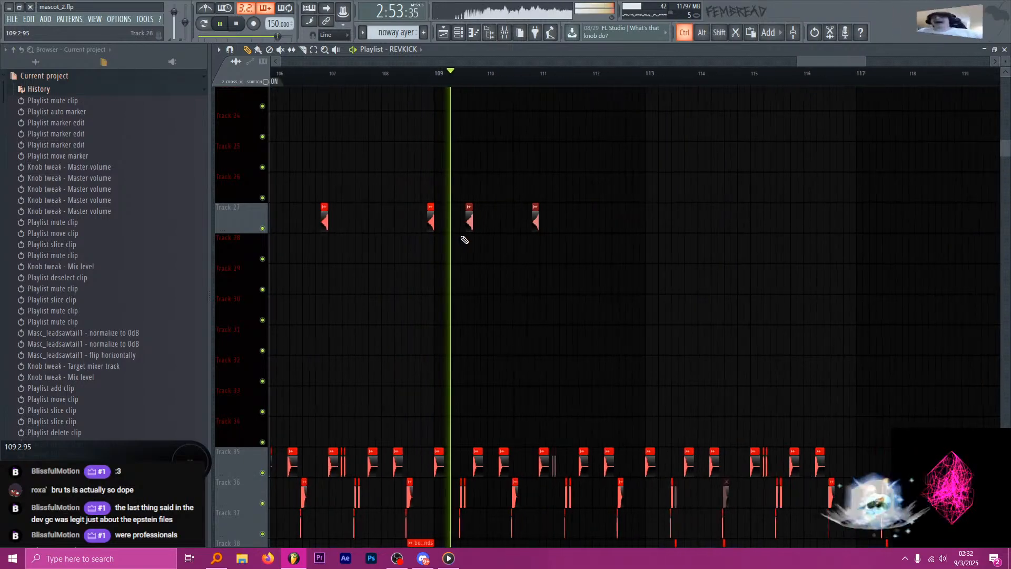
scroll(433, 232, "up", 6, "ctrl")
Move the REVKICK that leads into bar 109 on Track 27 so that it leads into bar 113.
scroll(421, 316, "down", 5)
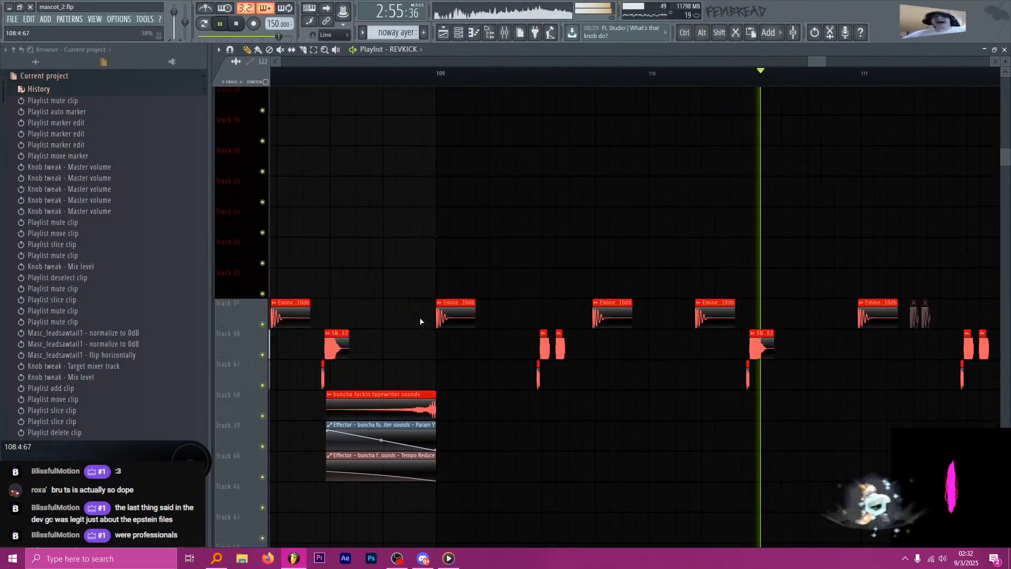
scroll(423, 319, "up", 7)
key("t")
left_click(429, 289)
scroll(474, 237, "down", 5, "ctrl")
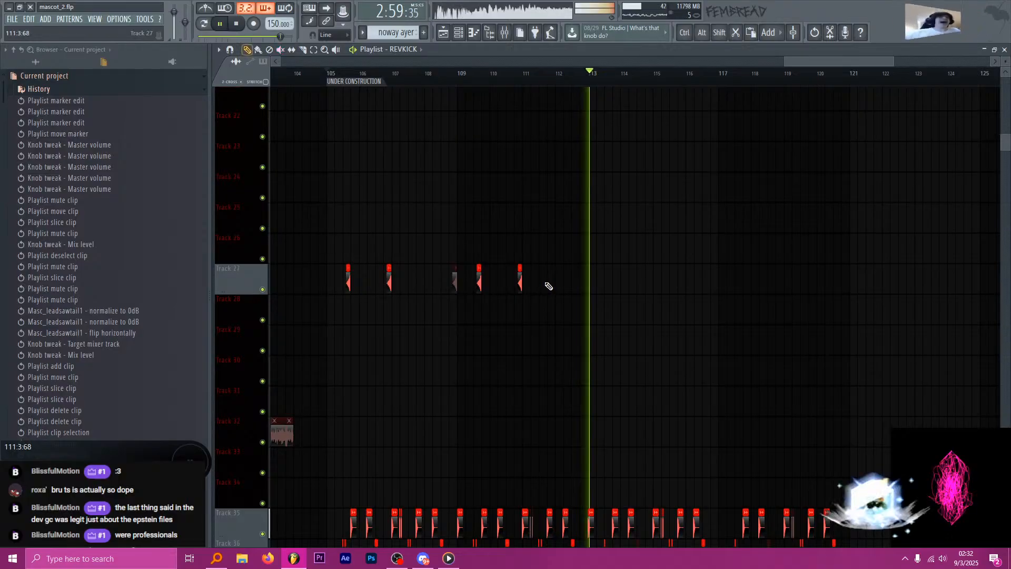
key("p")
left_click_drag(455, 282, 582, 281)
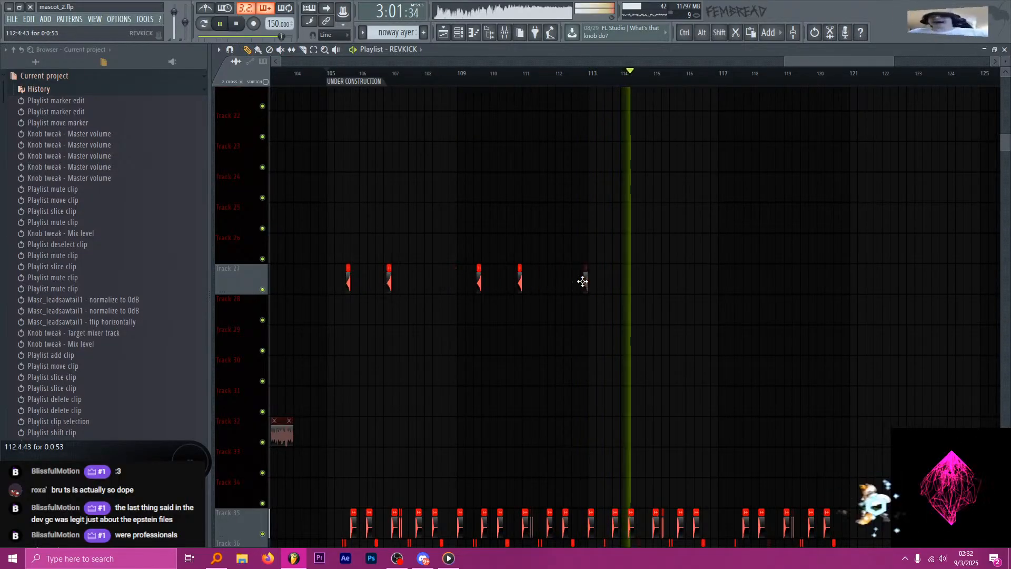
key("t")
scroll(576, 283, "down", 2, "ctrl")
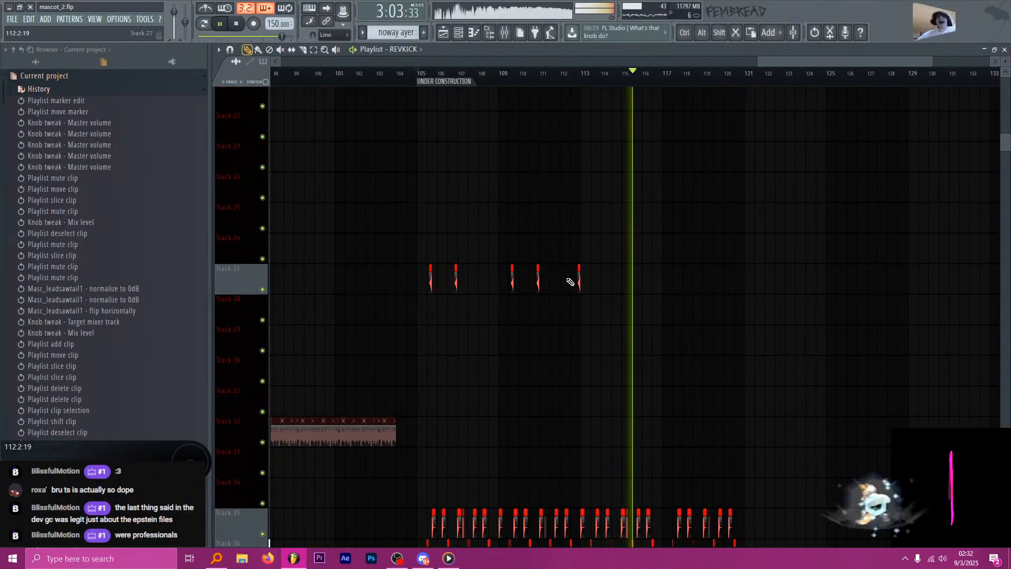
Duplicate the five REVKICK clips on Track 27 to continue from bar 113, line them up with the kicks, and play them.
key("p")
key("space")
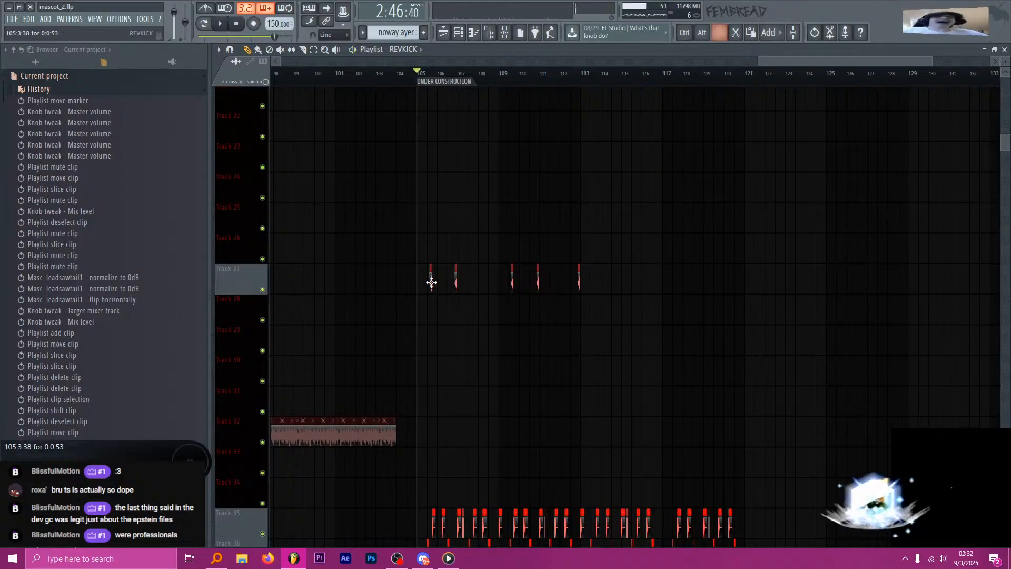
left_click_drag(431, 283, 484, 288)
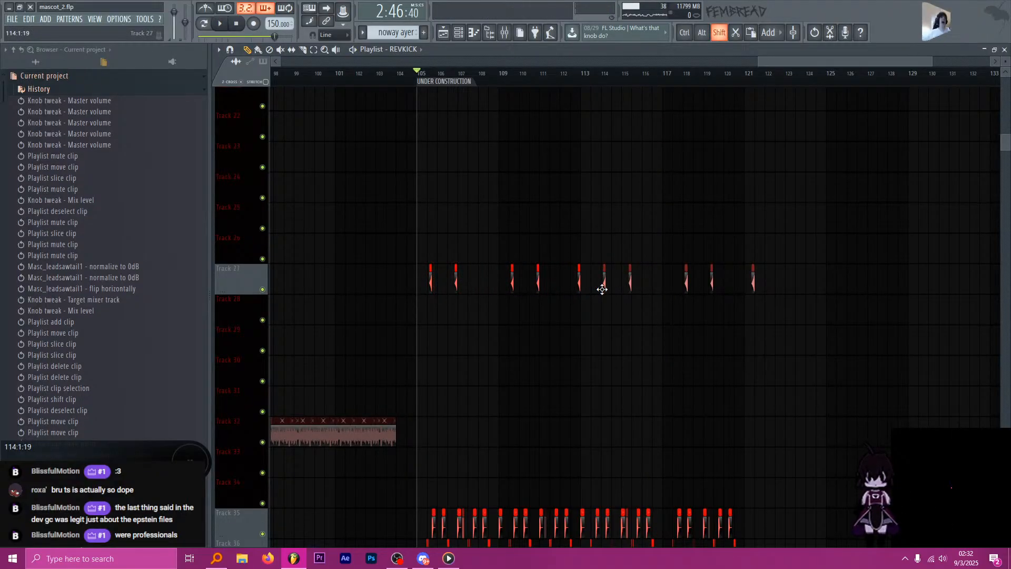
scroll(603, 290, "up", 5, "ctrl")
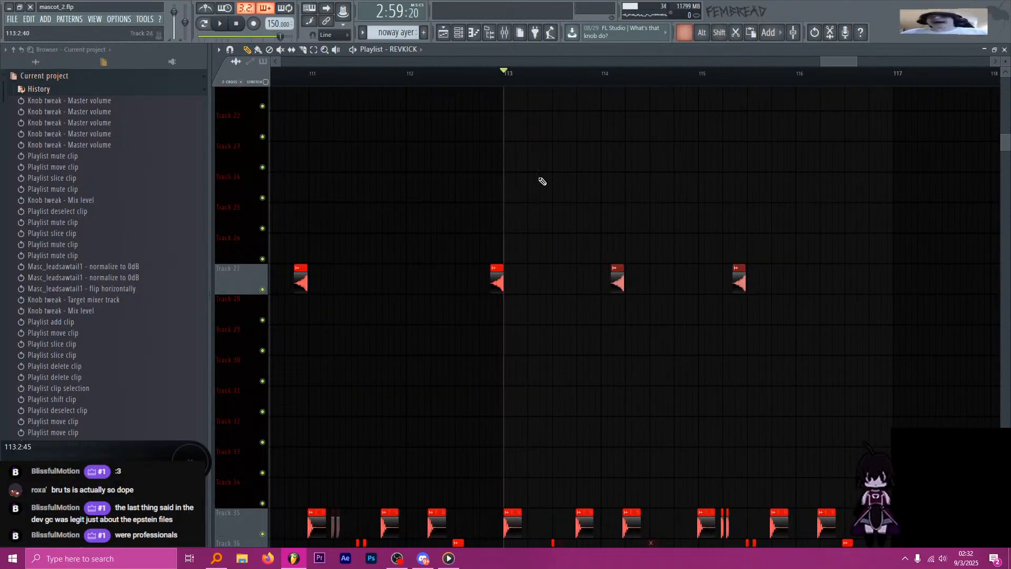
scroll(542, 181, "down", 5, "ctrl")
scroll(532, 278, "up", 3, "ctrl")
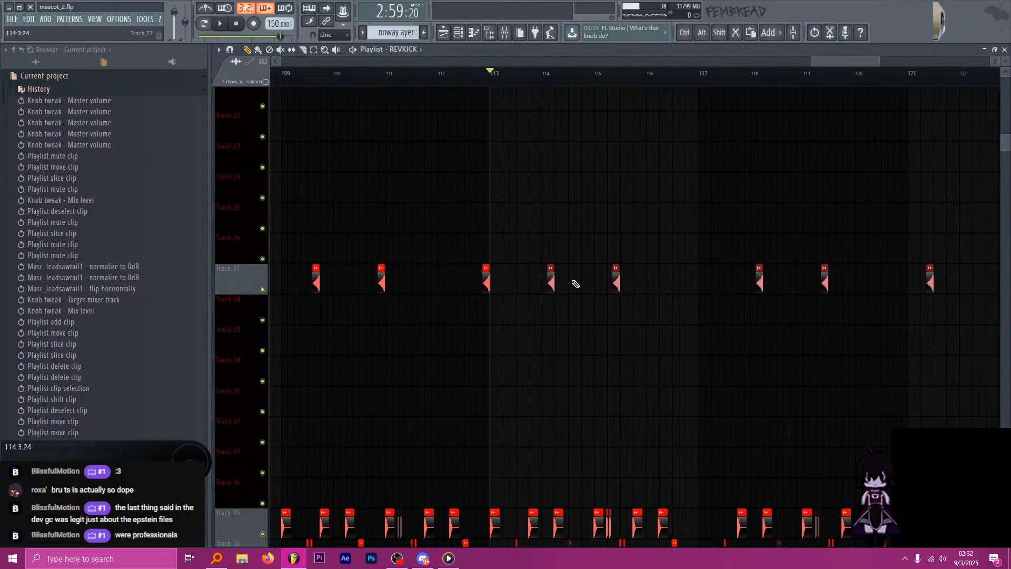
key("space")
scroll(511, 279, "up", 3, "ctrl")
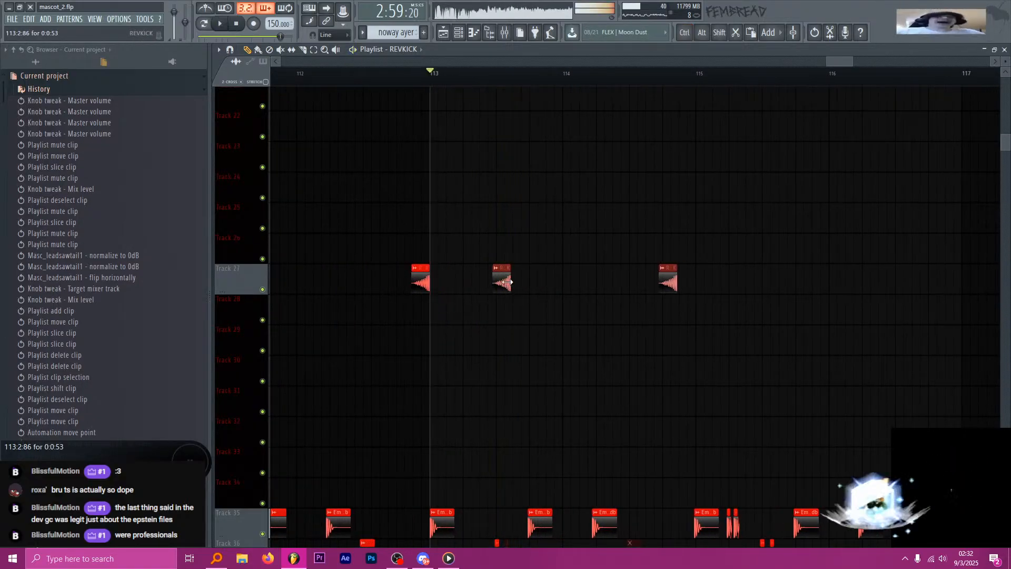
scroll(503, 295, "down", 3, "ctrl")
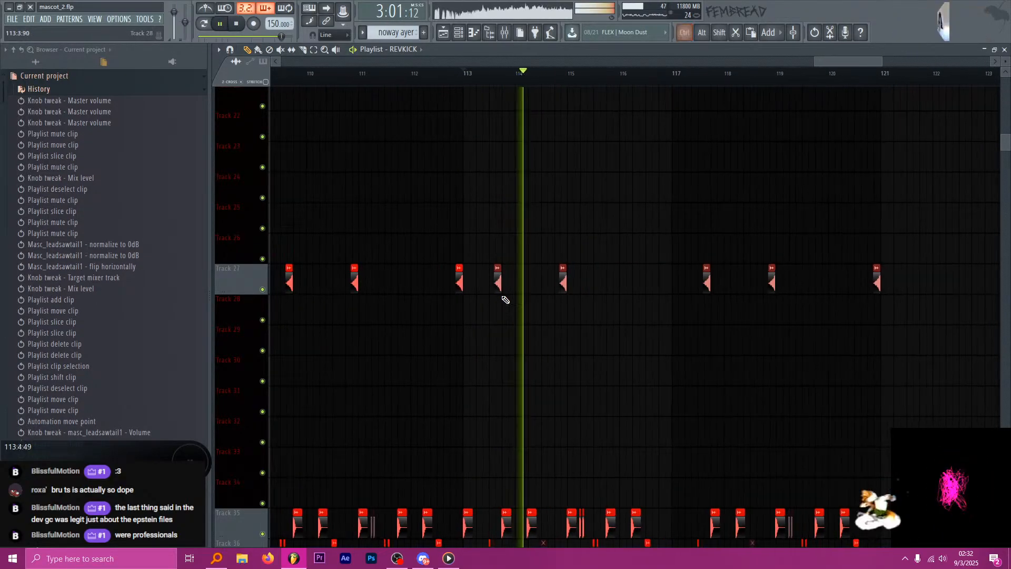
Play on from bar 114 and look over the serious saw, VOCALS and water ice salt tracks through bar 121.
scroll(566, 356, "down", 4)
scroll(566, 356, "down", 20)
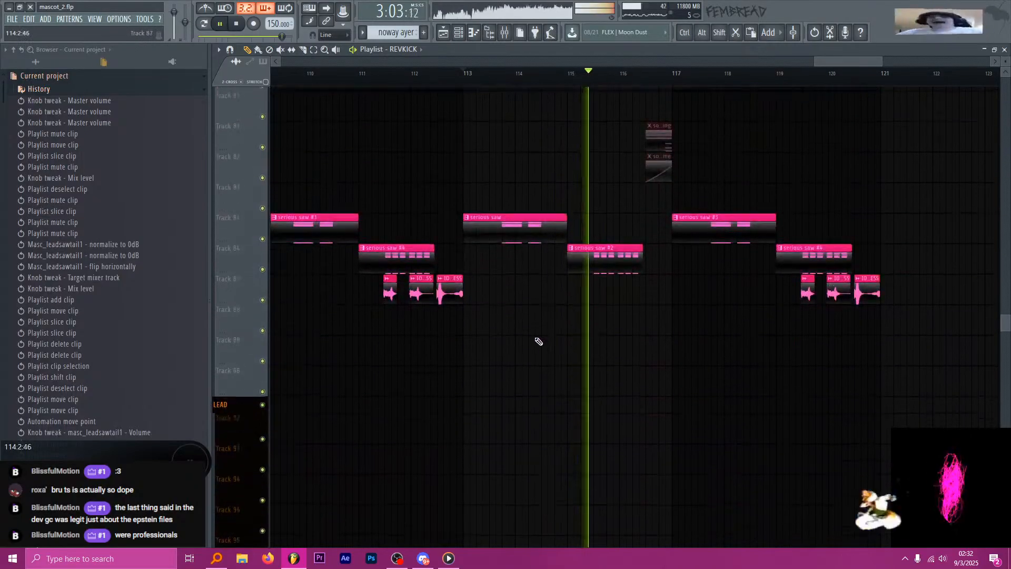
scroll(538, 316, "down", 3)
scroll(659, 242, "down", 2, "ctrl")
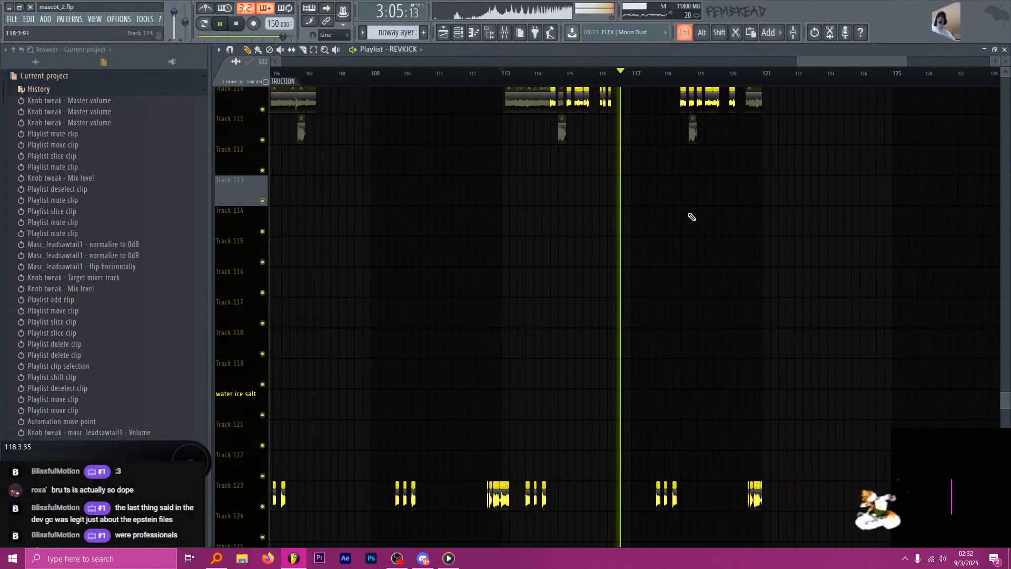
scroll(621, 244, "up", 2, "ctrl")
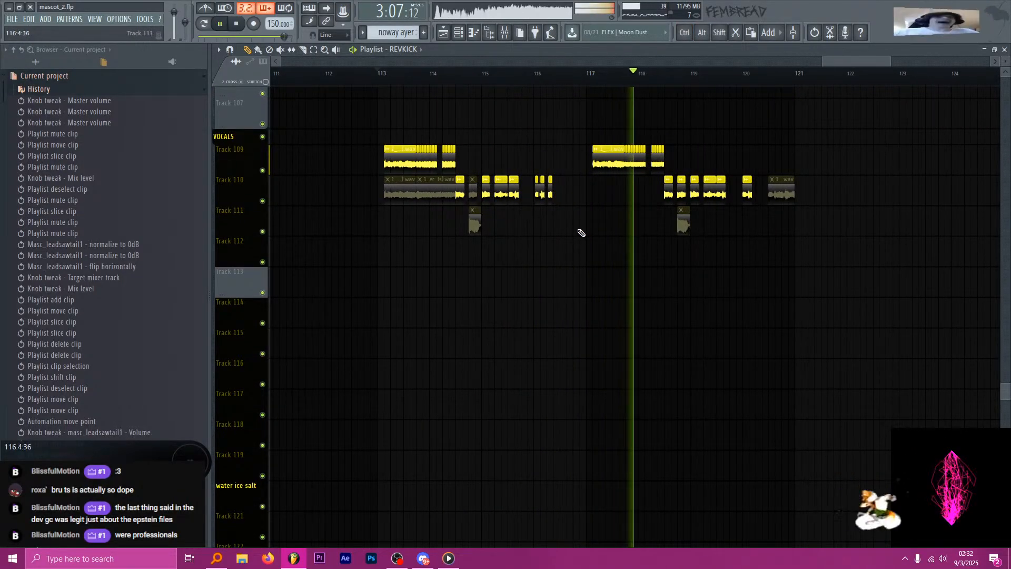
scroll(594, 215, "up", 2, "ctrl")
scroll(590, 227, "up", 5)
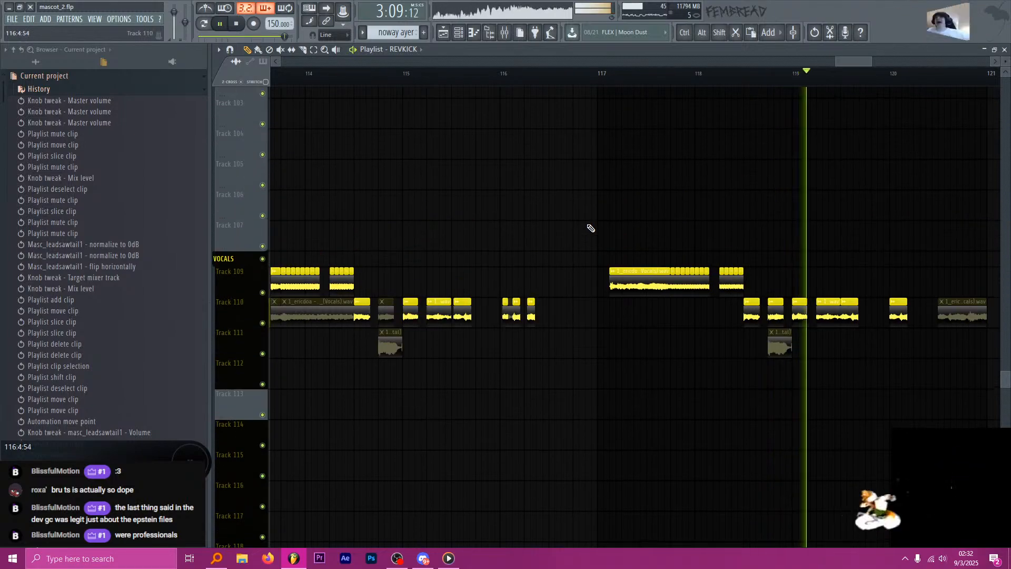
scroll(580, 253, "down", 5)
scroll(572, 248, "down", 3, "ctrl")
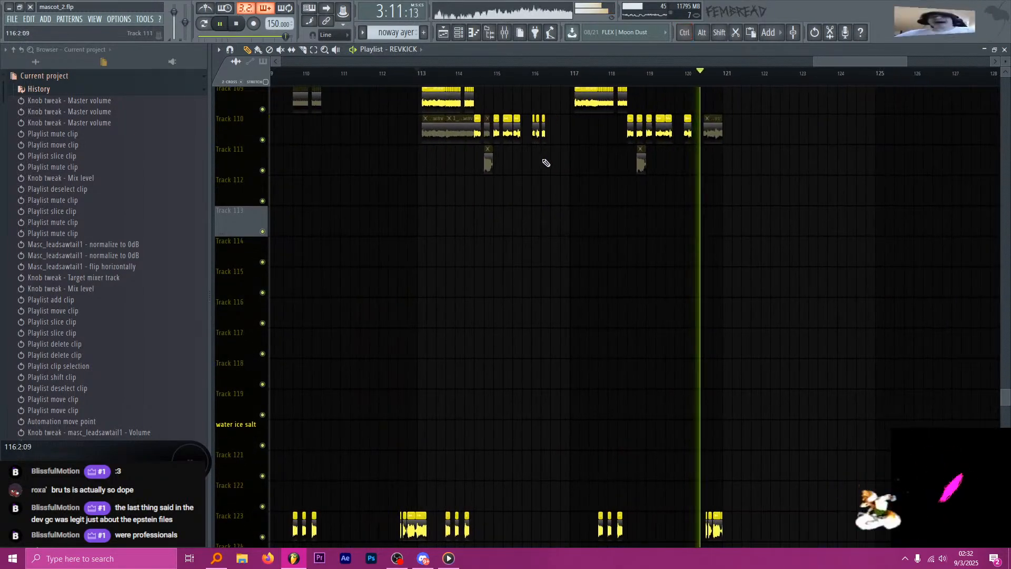
Stop playback and insert an empty playlist track directly below Track 110 in the VOCALS group.
key("space")
right_click(245, 167)
key("i")
scroll(476, 173, "up", 3, "ctrl")
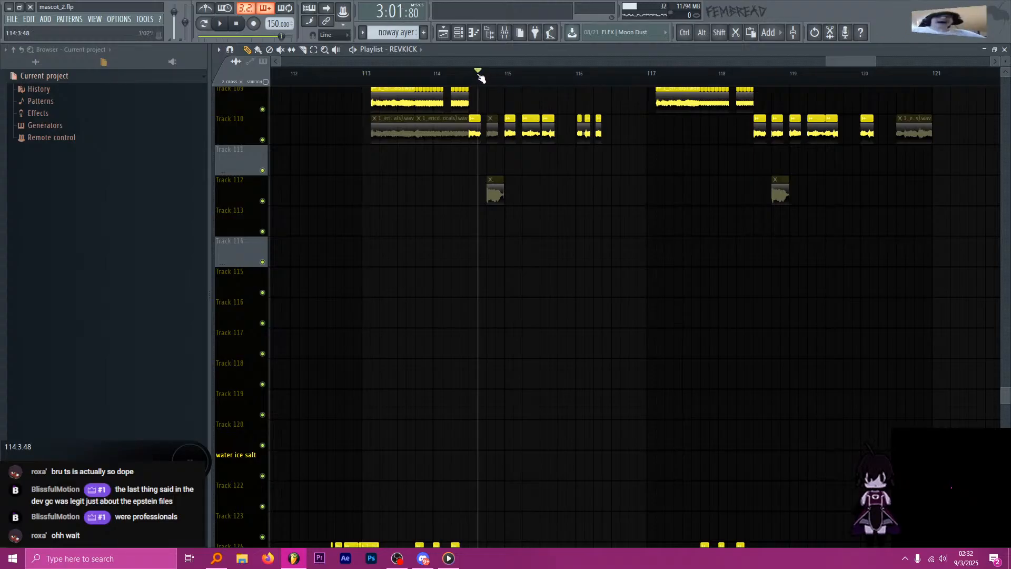
Add a Patcher in effect slot 3 of the bag talk vocals mixer track and rename it "drop3 ptachdofgj".
left_click(504, 32)
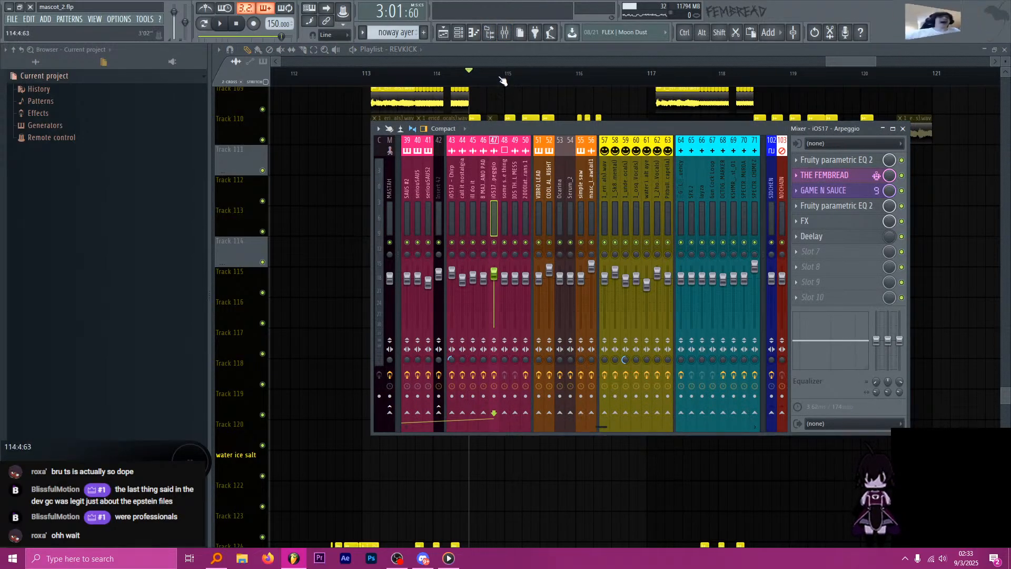
left_click(607, 191)
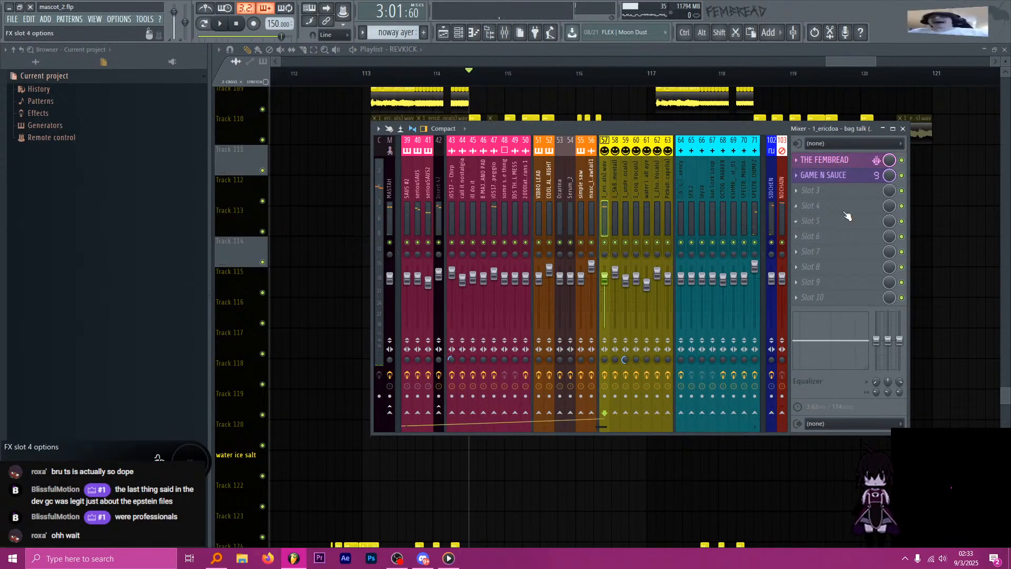
left_click(835, 196)
left_click(746, 107)
left_click(811, 191)
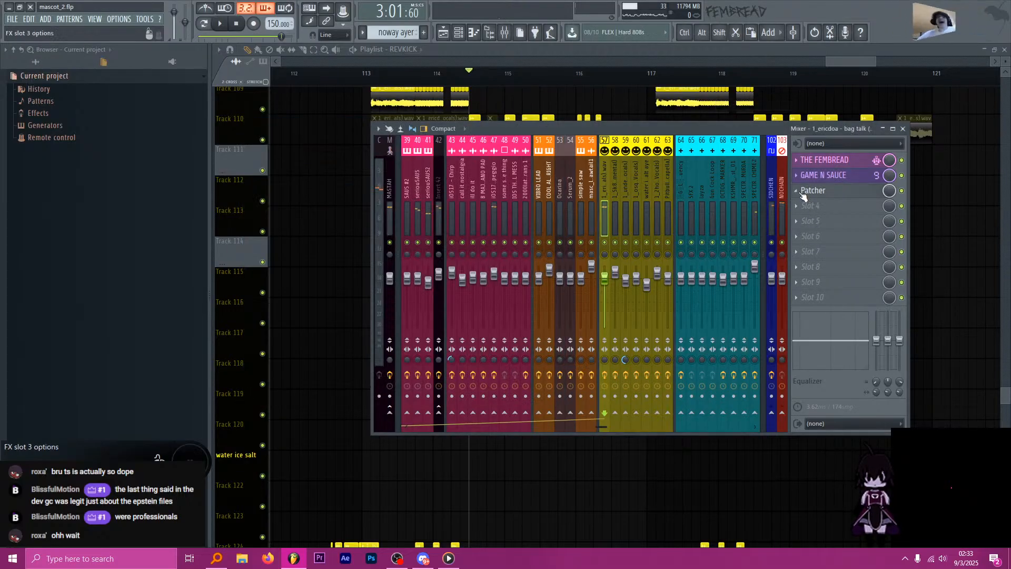
left_click(796, 192)
type("rd")
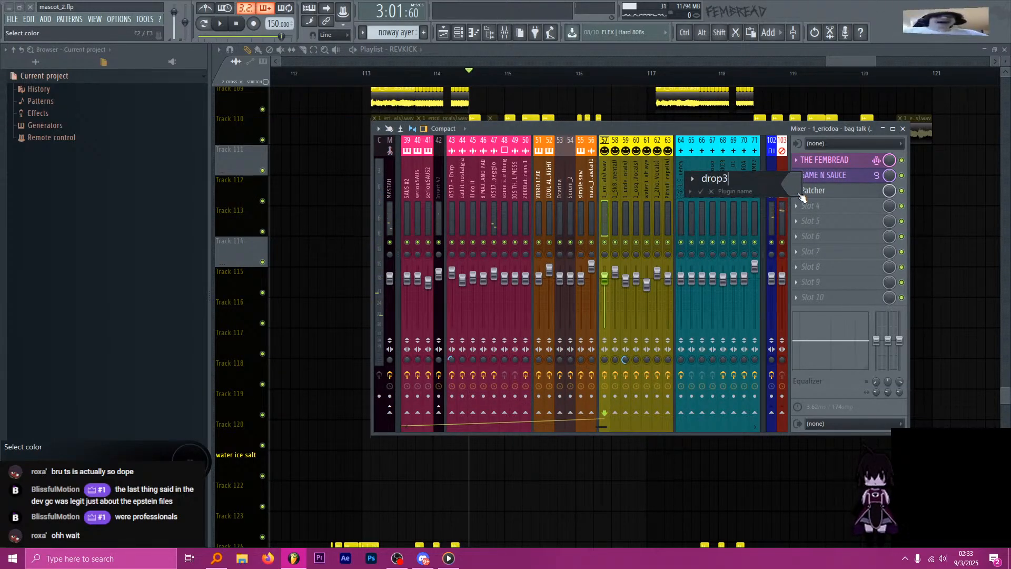
key("Return")
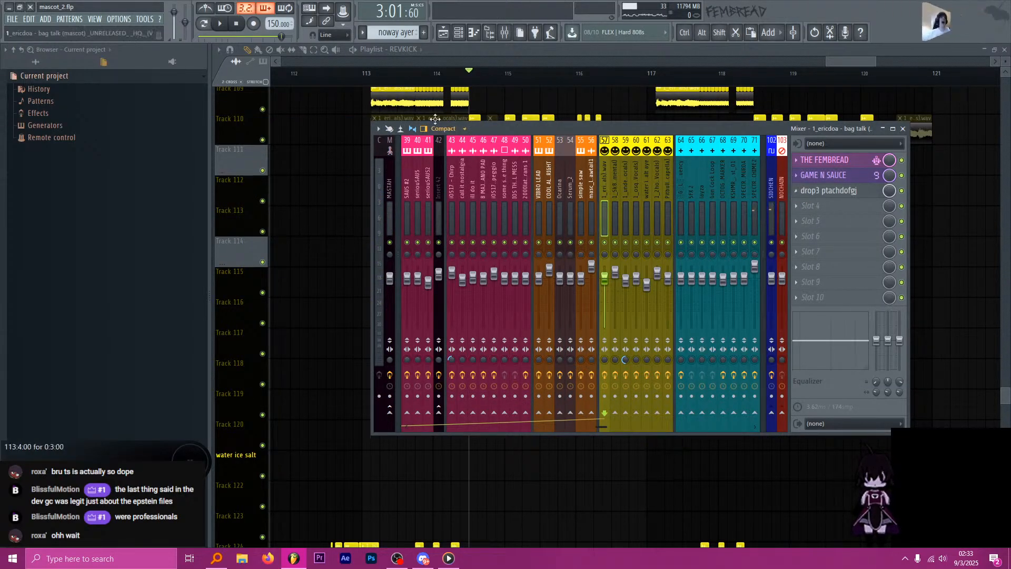
Find Effector among the installed effects and add it to the new Patcher's map, fed by the FL Studio input.
left_click(49, 58)
left_click(835, 195)
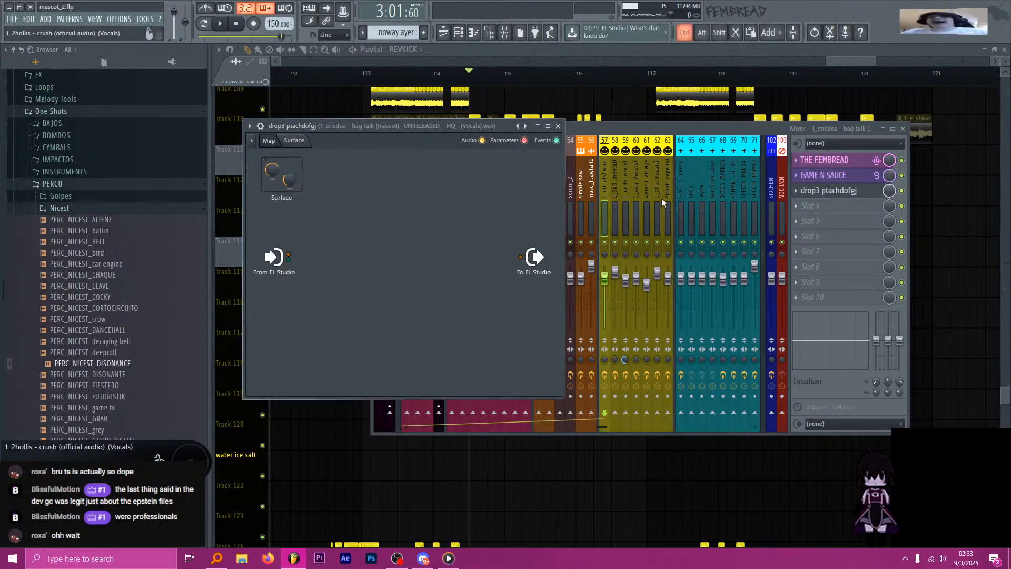
type("effecto")
key("Return")
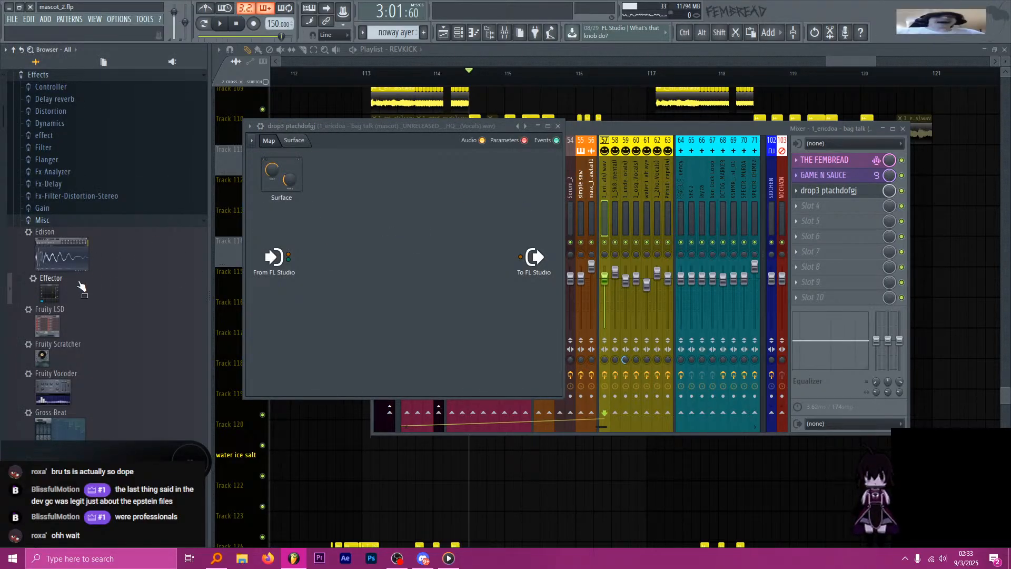
left_click_drag(81, 285, 325, 266)
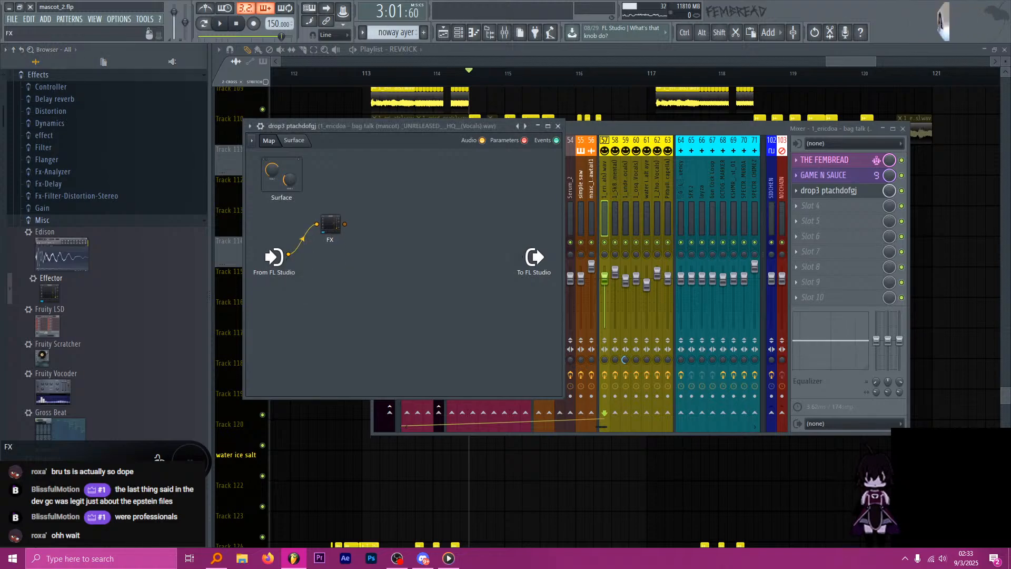
Set Effector to its Delay effect, turn off its bypass, and audition it from bar 114.
left_click(327, 230)
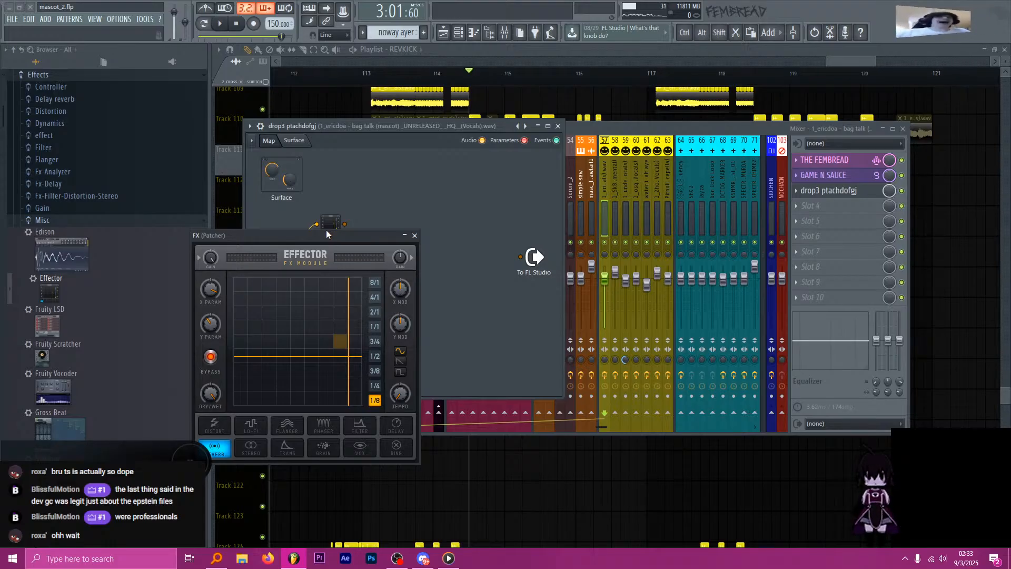
left_click(399, 429)
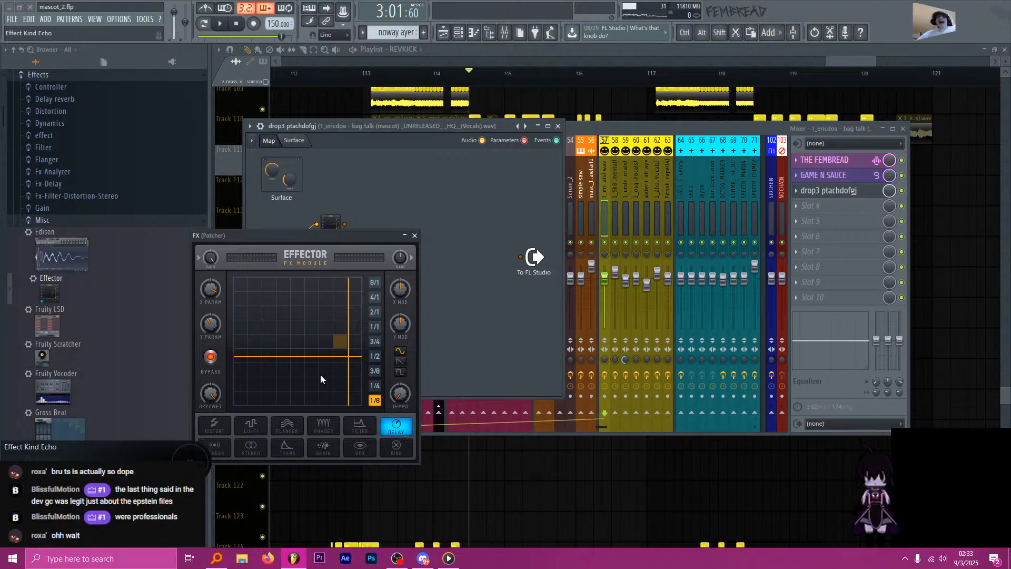
key("space")
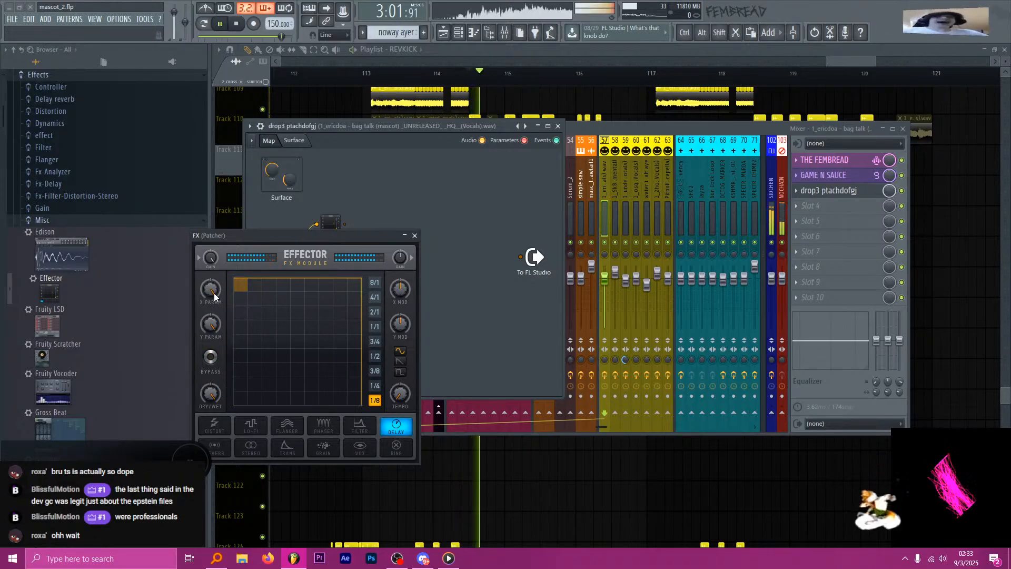
key("space")
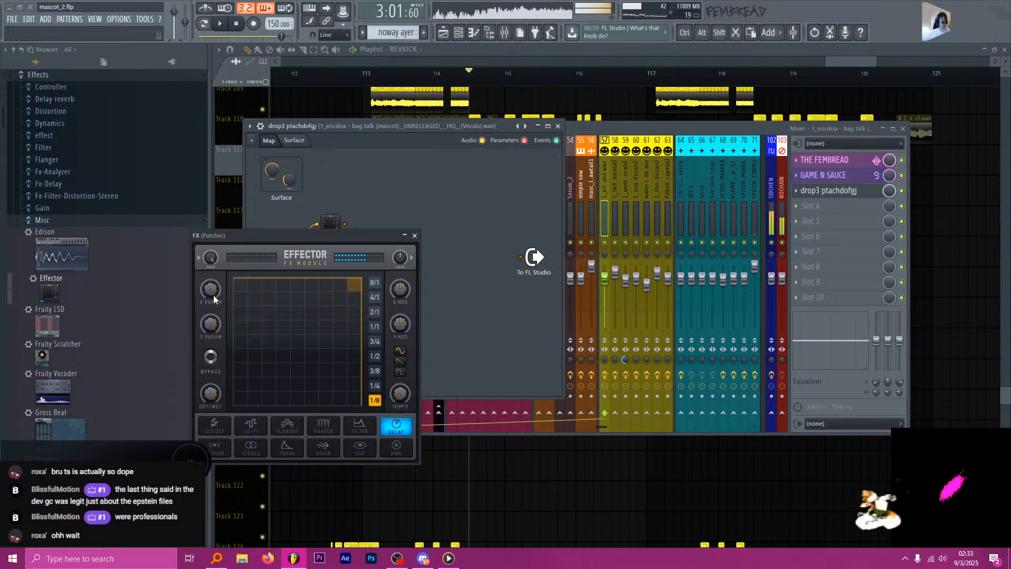
Connect Effector's output to the Patcher's output and adjust its X and Y parameters during playback.
left_click(415, 235)
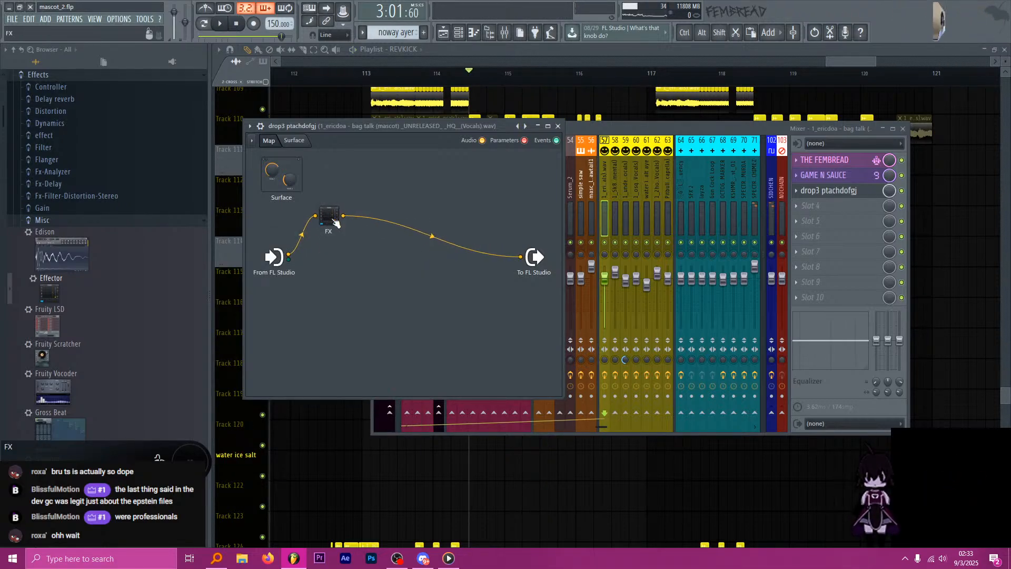
double_click(332, 218)
mouse_move(211, 289)
left_mouse_down()
mouse_move(209, 316)
mouse_move(209, 279)
mouse_move(209, 296)
left_mouse_up()
key("space")
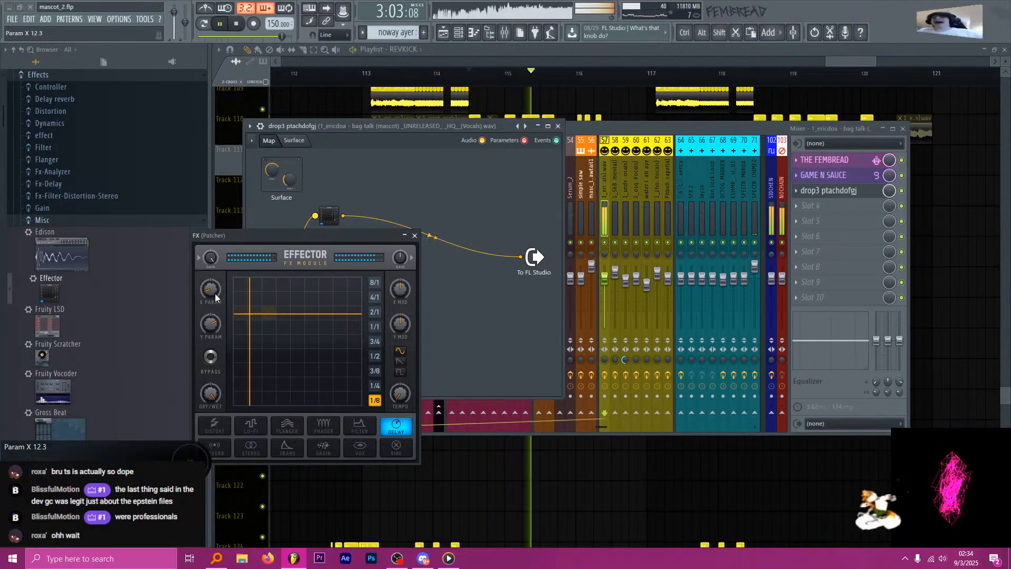
mouse_move(215, 293)
left_mouse_down()
mouse_move(213, 279)
mouse_move(209, 289)
left_mouse_up()
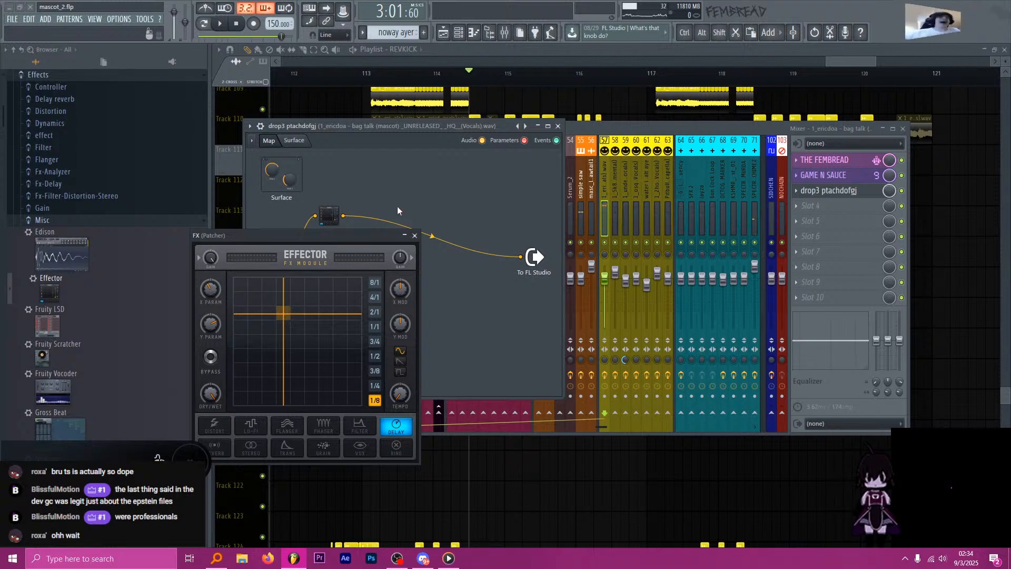
Select the time range 114:3 to 116:3 and create an automation clip for Effector's X parameter on Track 111.
left_click_drag(472, 81, 614, 82)
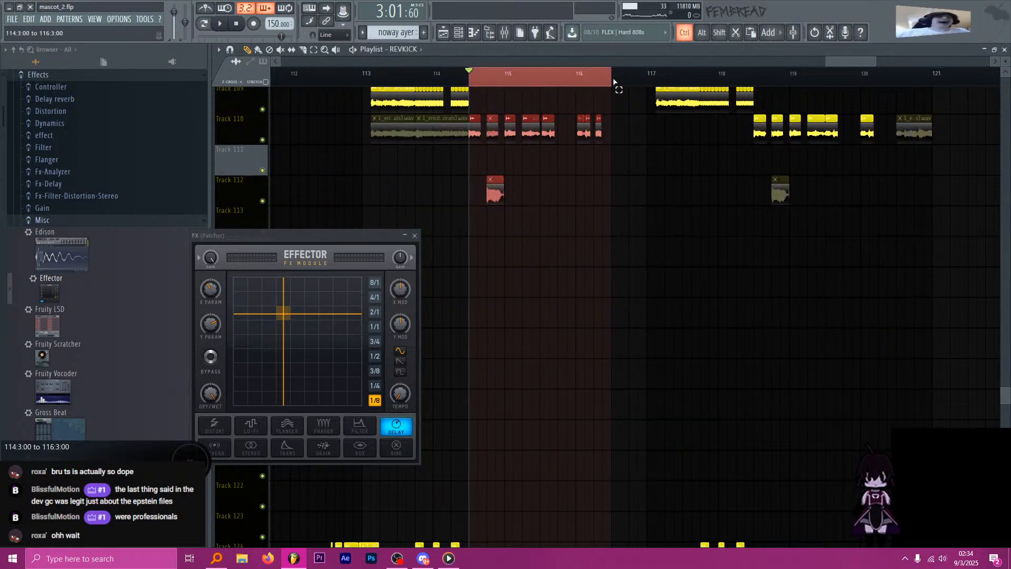
left_click(509, 35)
left_click(834, 190)
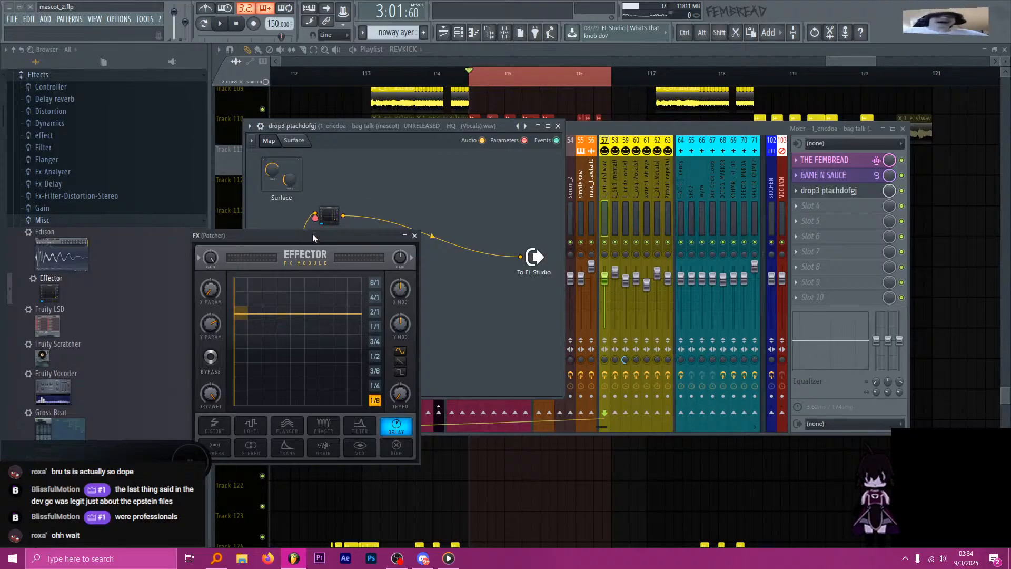
left_click(506, 78)
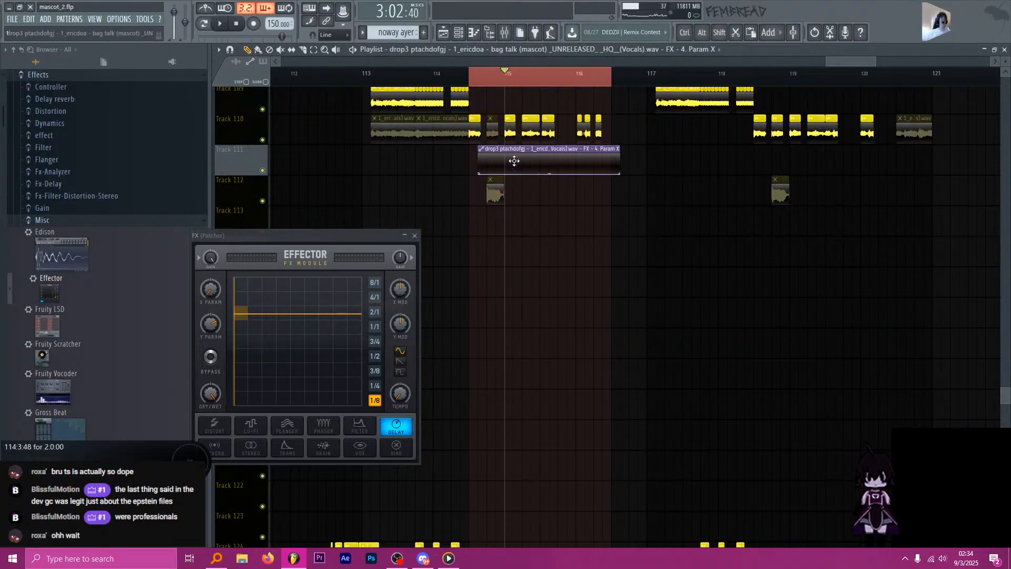
Align the Param X automation clip with the start of the selected range, play the section from there, and close Effector.
scroll(535, 278, "down", 7)
key("space")
scroll(876, 253, "up", 4)
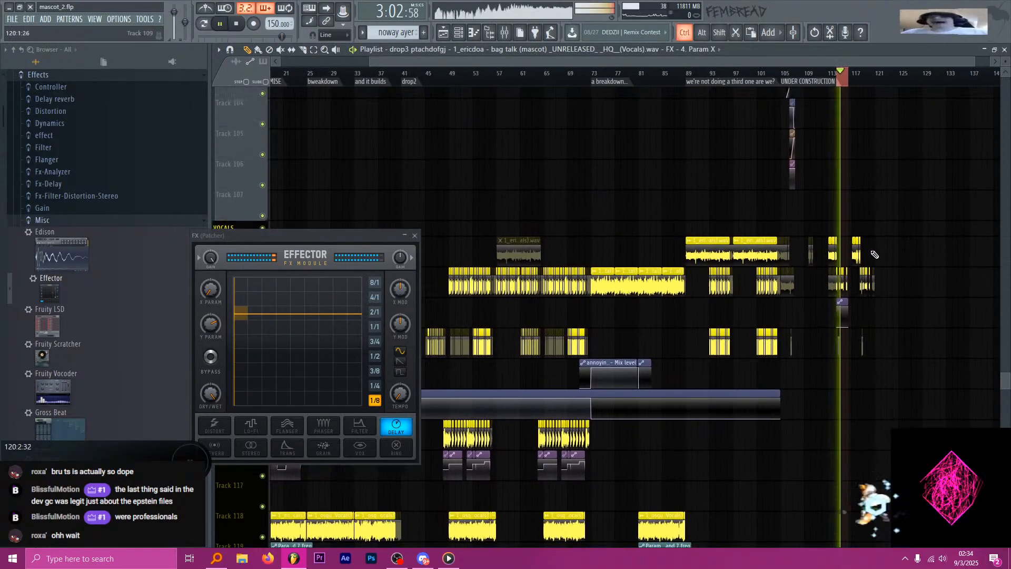
scroll(876, 252, "up", 5)
scroll(690, 343, "up", 3)
scroll(535, 328, "down", 3)
scroll(493, 311, "up", 3)
key("space")
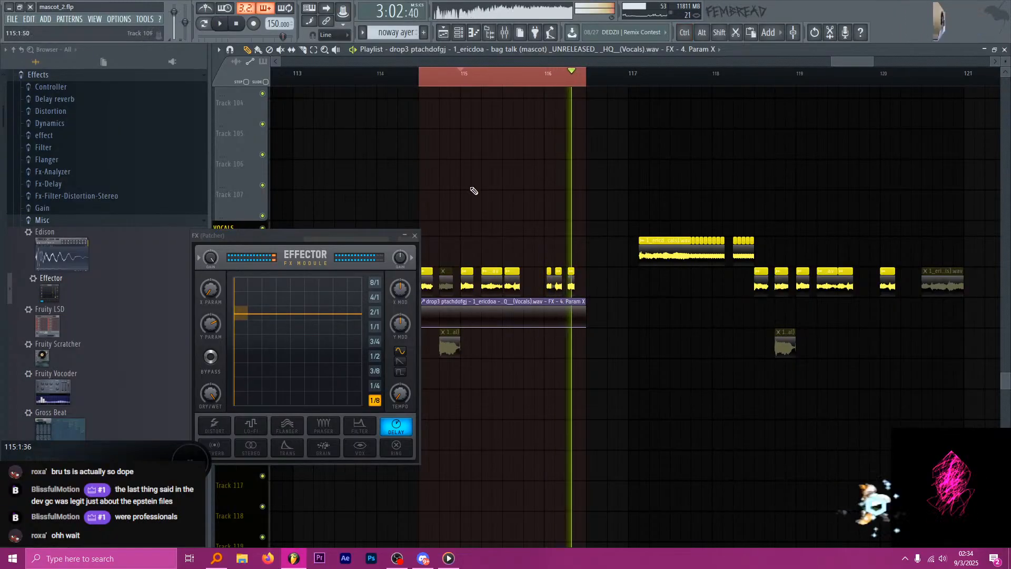
left_click(429, 79)
left_click(422, 79)
key("space")
left_click(414, 235)
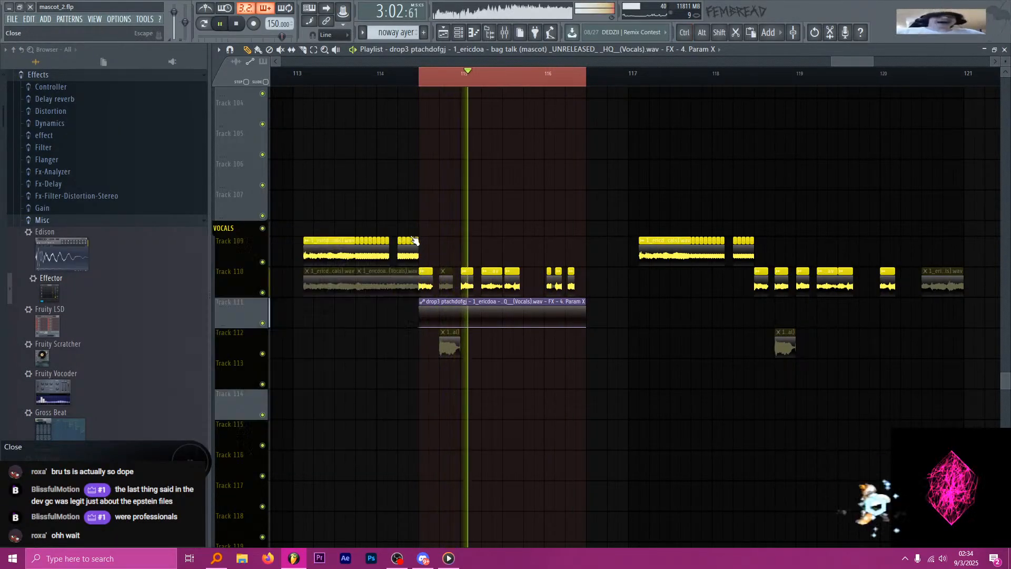
Shape the Param X automation to stay at zero until beat 2 of bar 116 and curve upward to the clip's end.
scroll(436, 269, "up", 3)
scroll(431, 270, "down", 2)
scroll(579, 311, "up", 4)
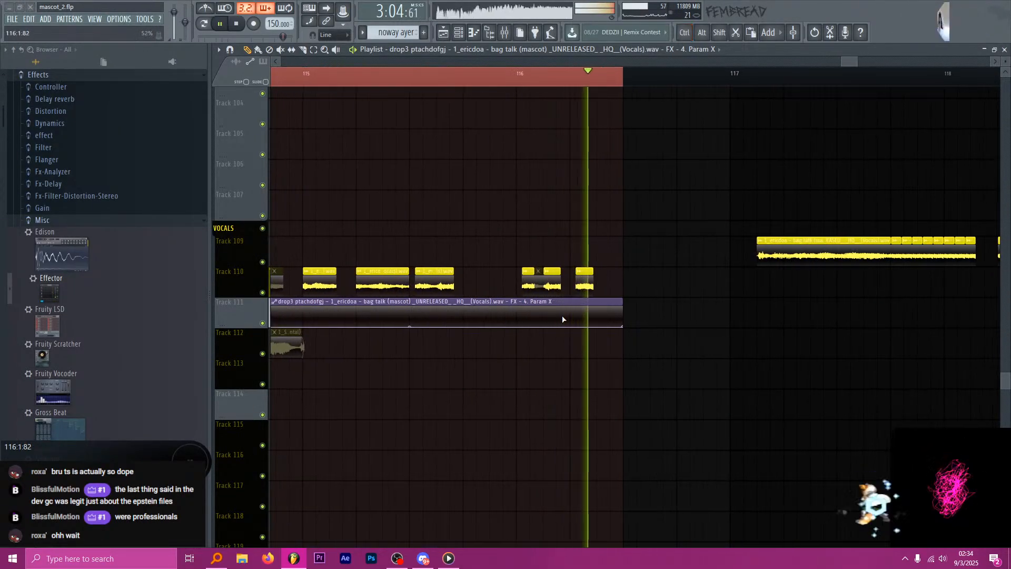
right_click(576, 322)
key("space")
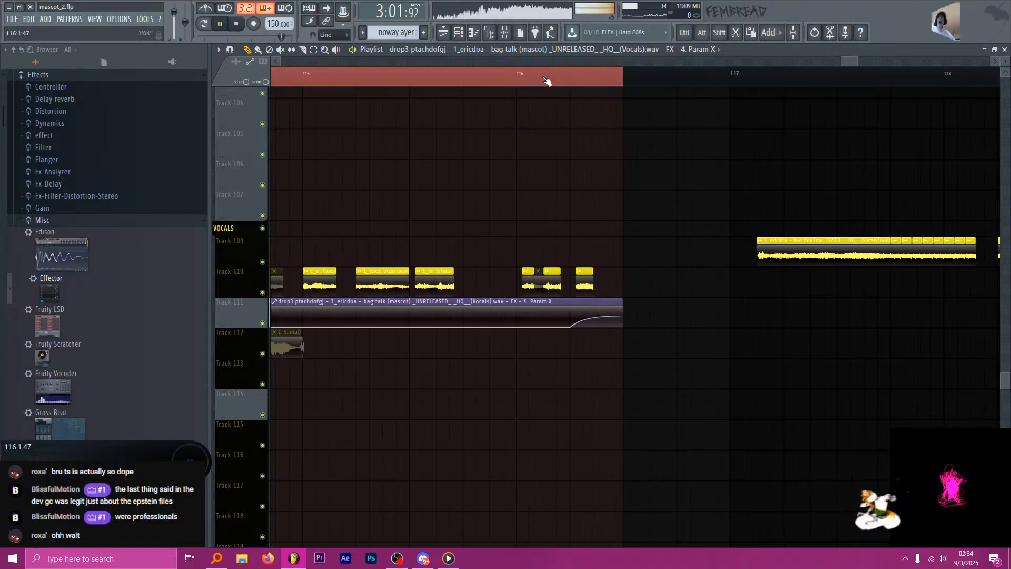
Copy the last bar 116 vocal chop on Track 110 to beat 4 of bar 115.
scroll(546, 81, "down", 2)
scroll(605, 330, "up", 3)
key("space")
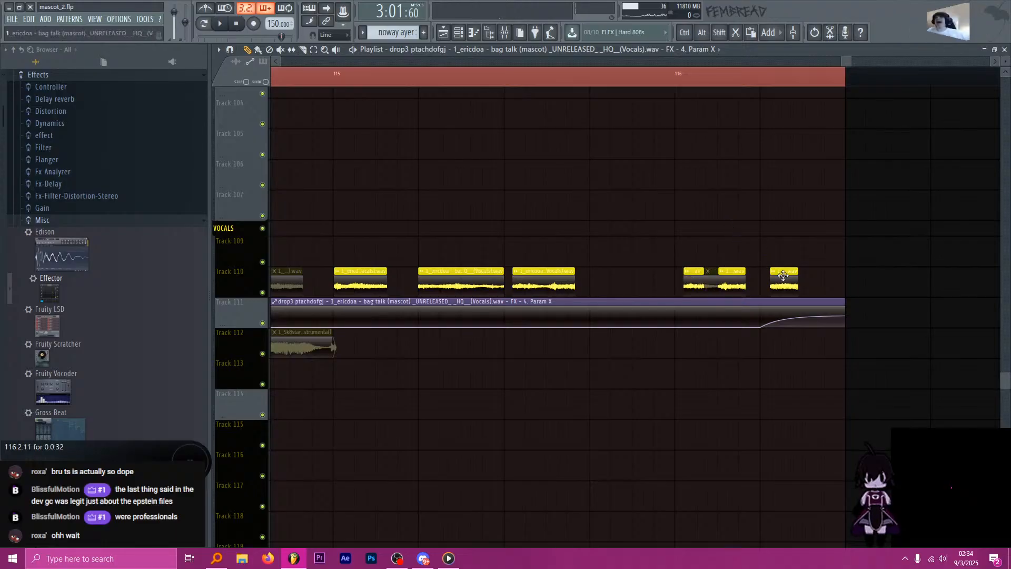
key("space")
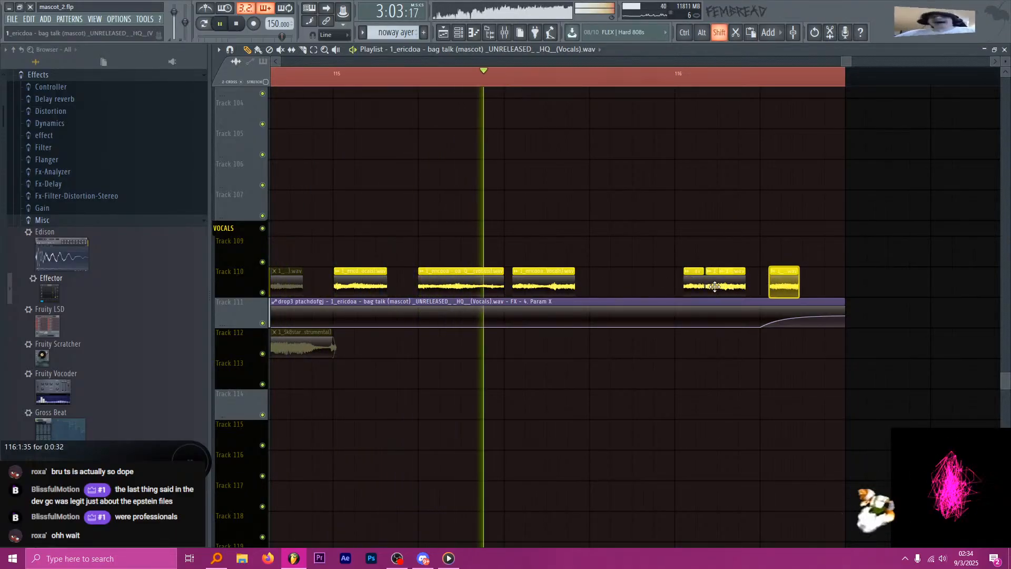
left_click(606, 286)
scroll(609, 320, "up", 2)
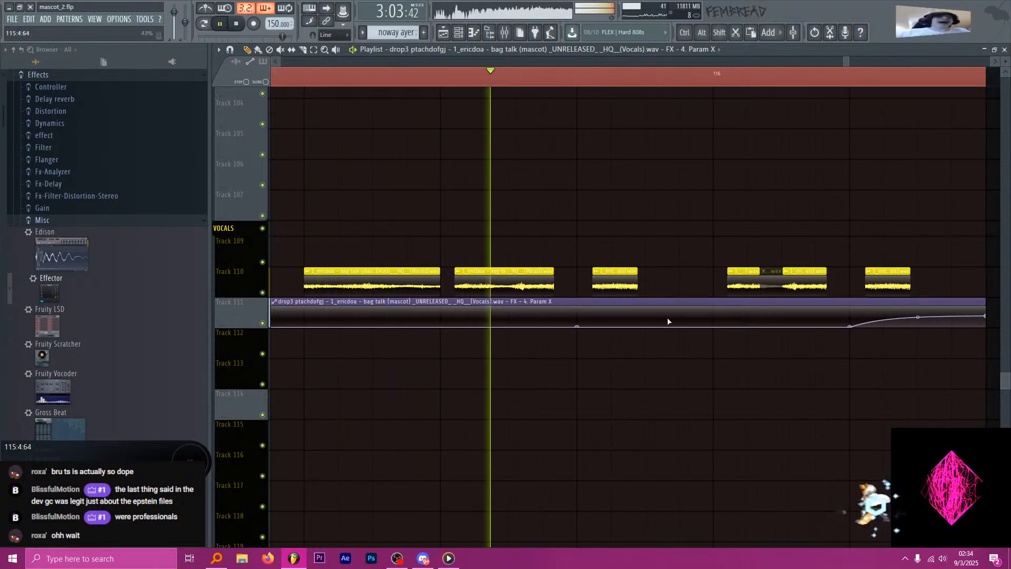
Add a curved Param X rise under the copied chop at beat 4 of bar 115, dropping back to zero before bar 116.
right_click(679, 308)
right_click(712, 326)
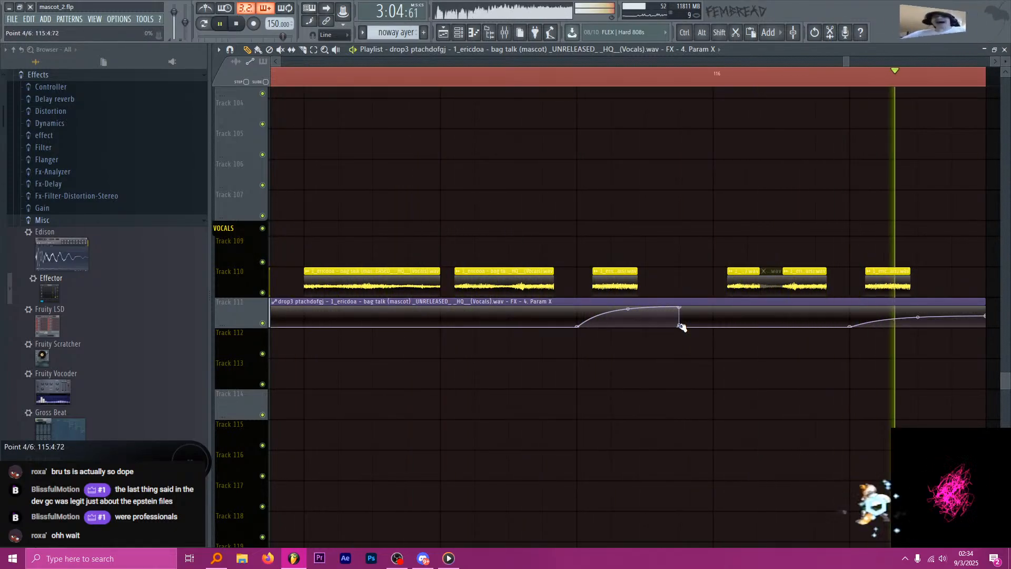
scroll(682, 327, "down", 3)
left_click_drag(653, 307, 654, 315)
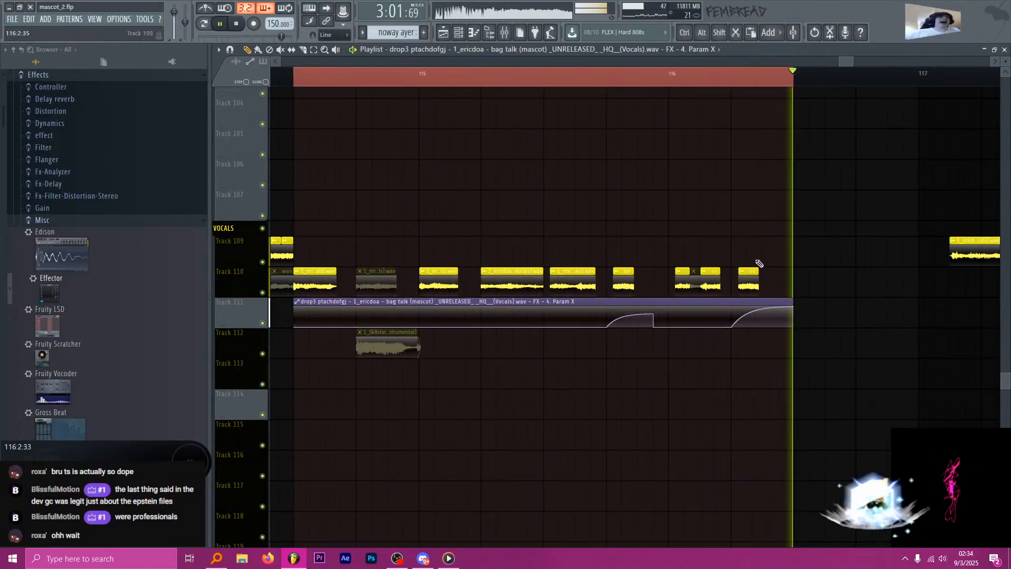
Clear the time selection and lengthen the Param X automation clip on Track 111 to just before bar 117.
scroll(636, 187, "down", 5)
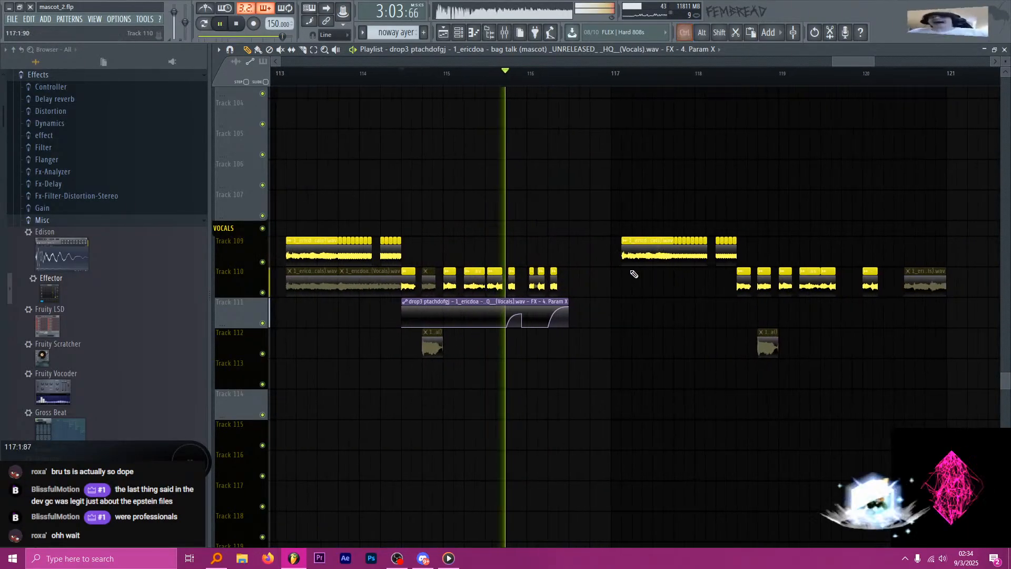
scroll(634, 273, "up", 5)
key("space")
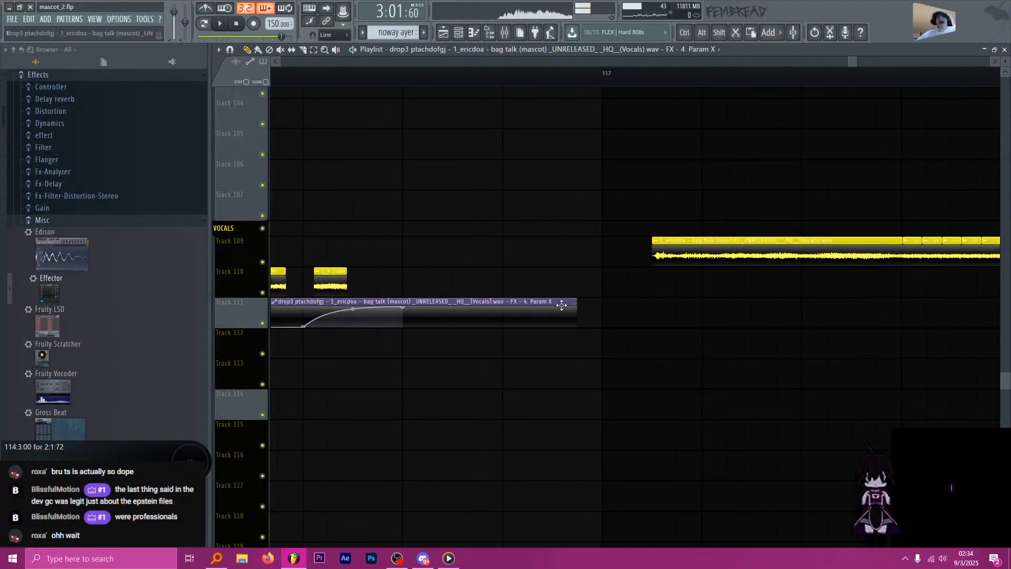
scroll(405, 345, "down", 5)
Copy the masc lead audio clip and its volume and pitch automation from bar 106 on Tracks 100, 102 and 103 to bar 116.
key("space")
scroll(458, 286, "up", 8)
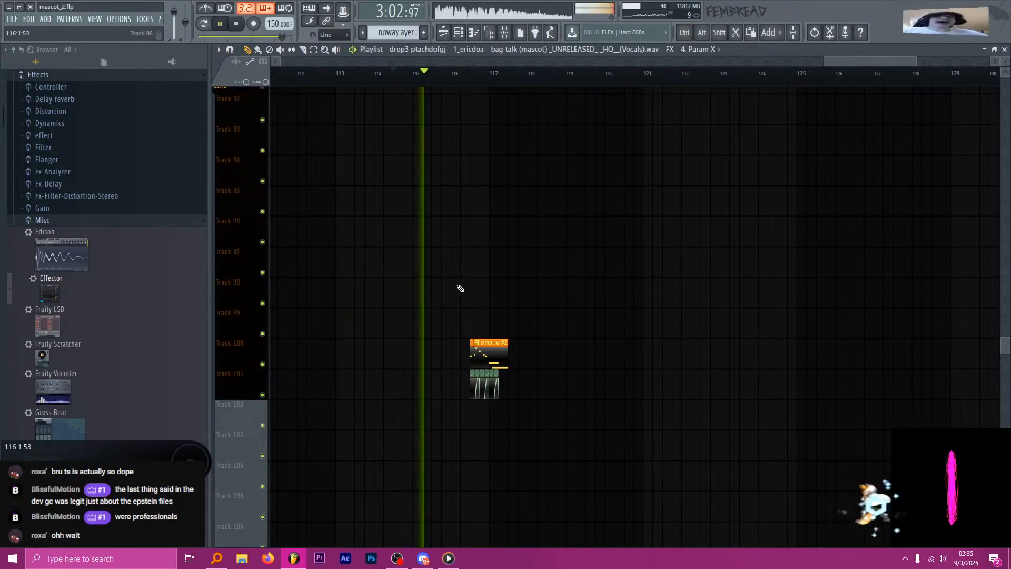
scroll(455, 300, "down", 5)
scroll(476, 323, "down", 6)
scroll(713, 350, "up", 5)
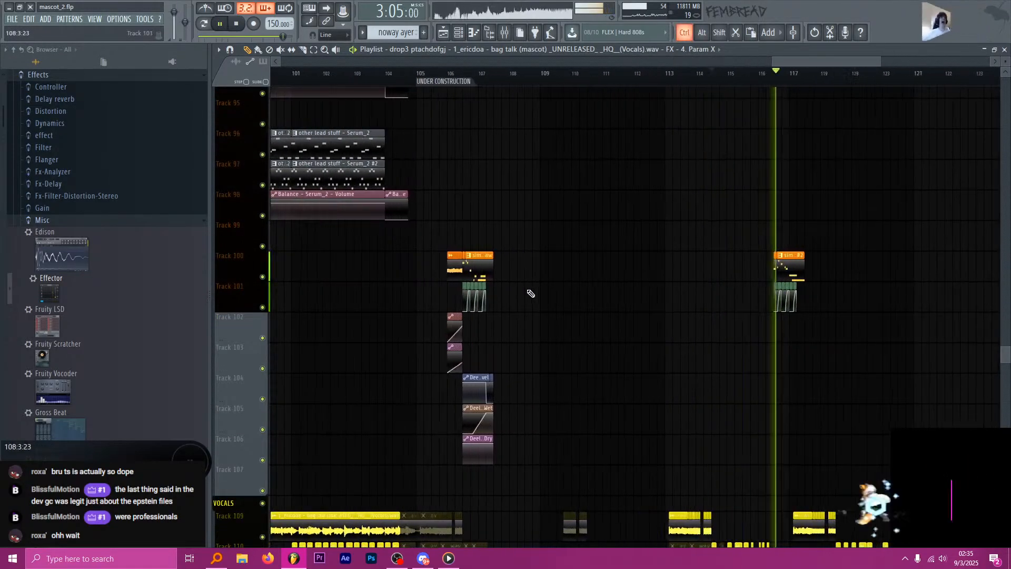
left_click_drag(497, 371, 781, 274)
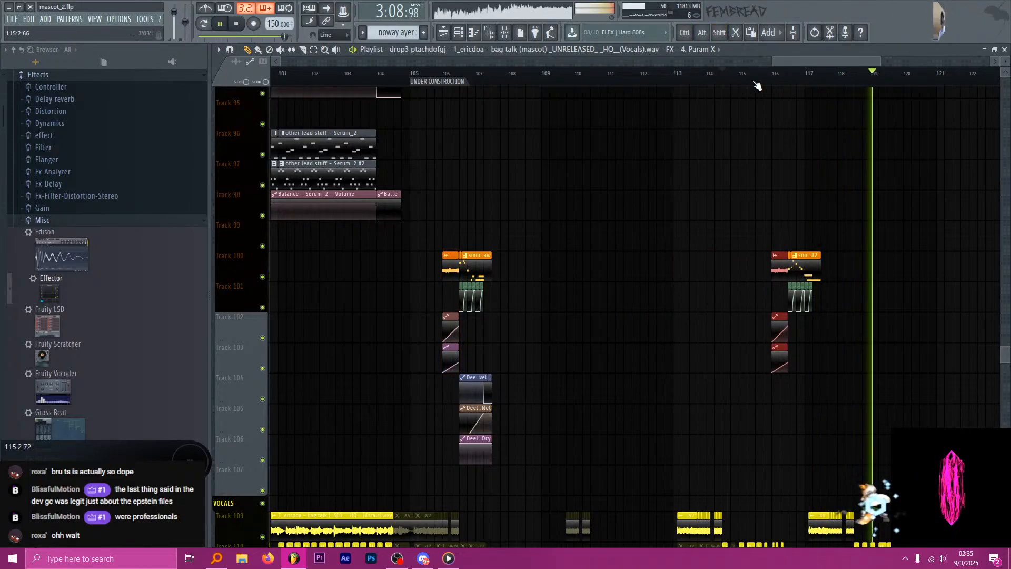
scroll(810, 289, "up", 3)
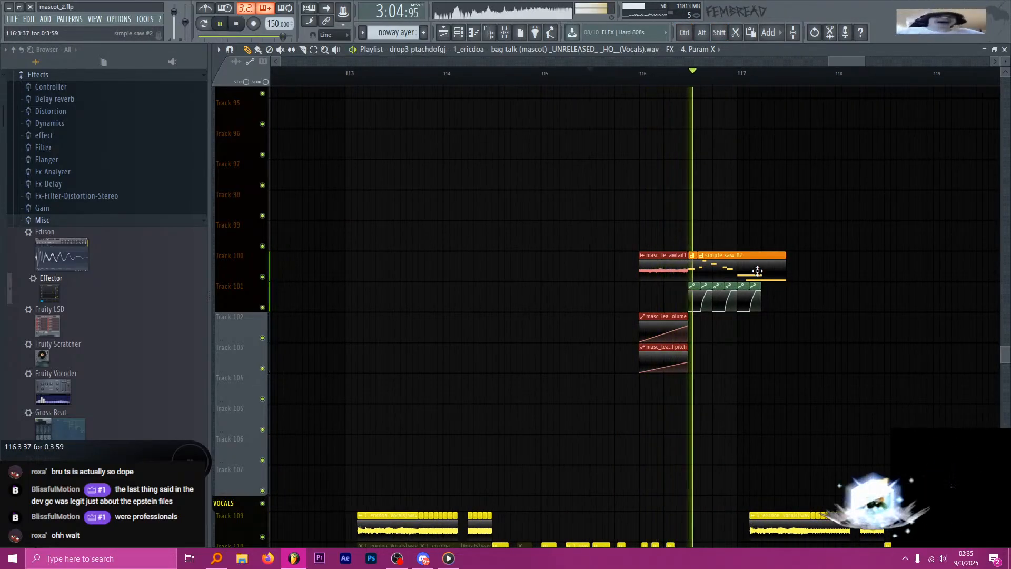
scroll(657, 222, "down", 4)
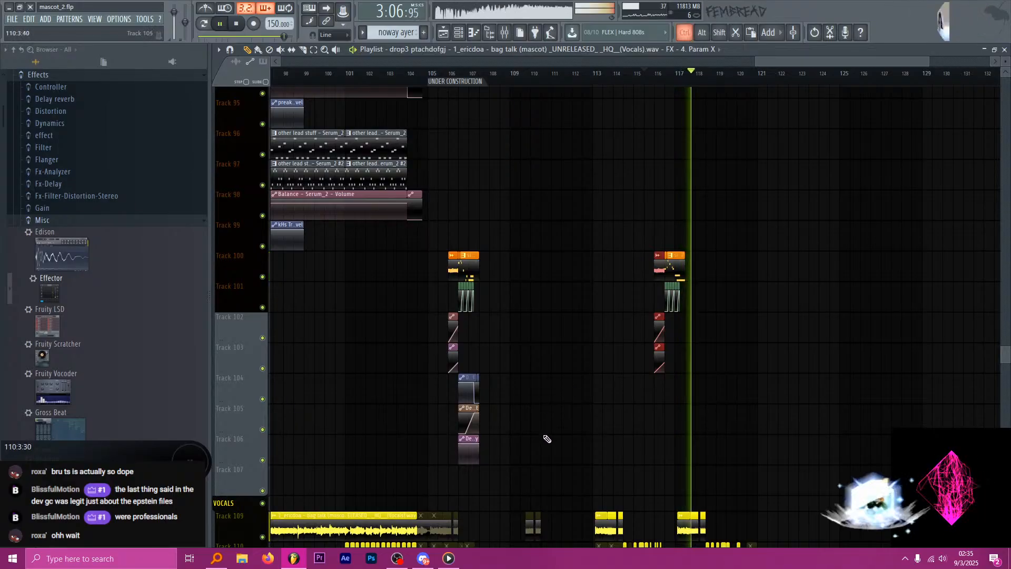
Copy the Deelay automation on Tracks 104-106 to bar 116, mute the Mix level clip's tail and move its short end clip to beat 3 of bar 117.
left_click_drag(538, 464, 683, 365)
scroll(664, 381, "up", 6)
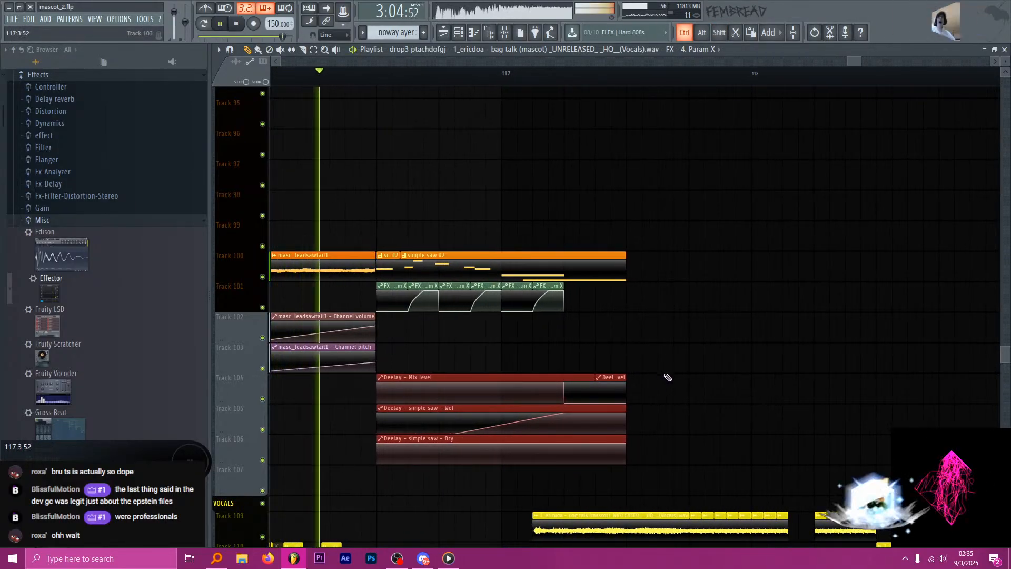
left_click(576, 379)
left_click_drag(604, 376, 627, 376)
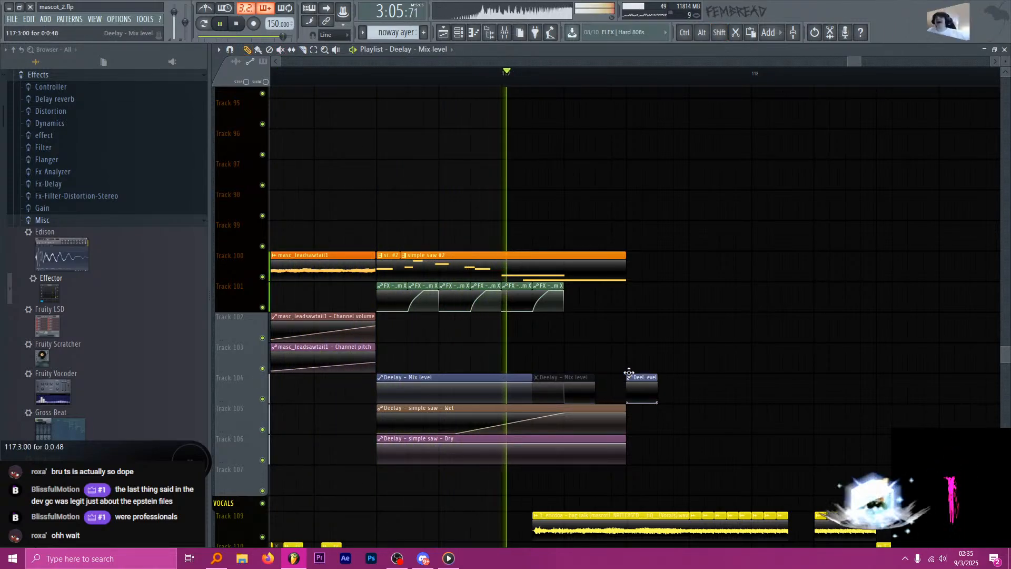
scroll(591, 326, "down", 3)
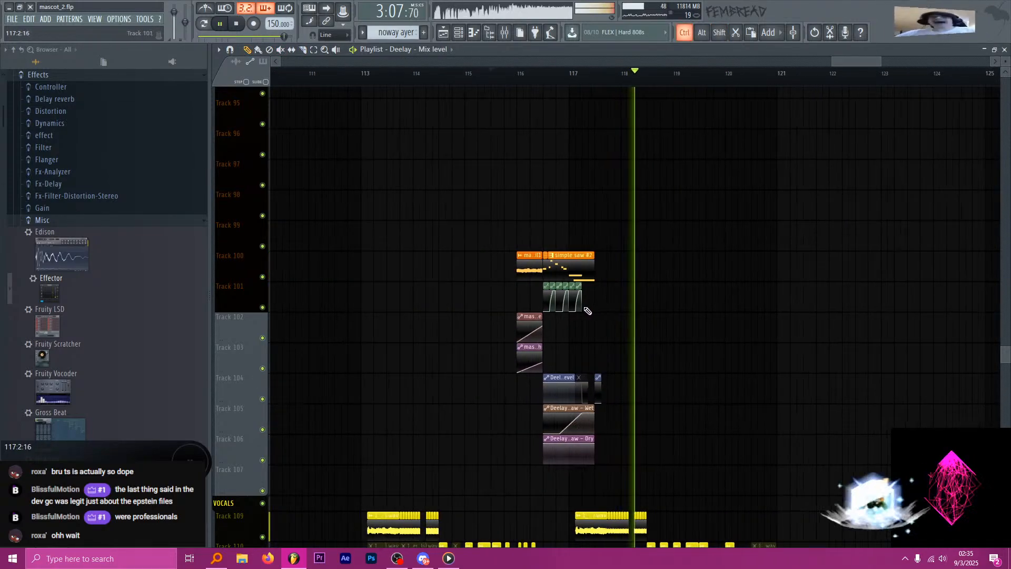
Play back the copied lead fill around bars 116 and 117 and save the project.
scroll(588, 321, "up", 5)
scroll(597, 349, "down", 20)
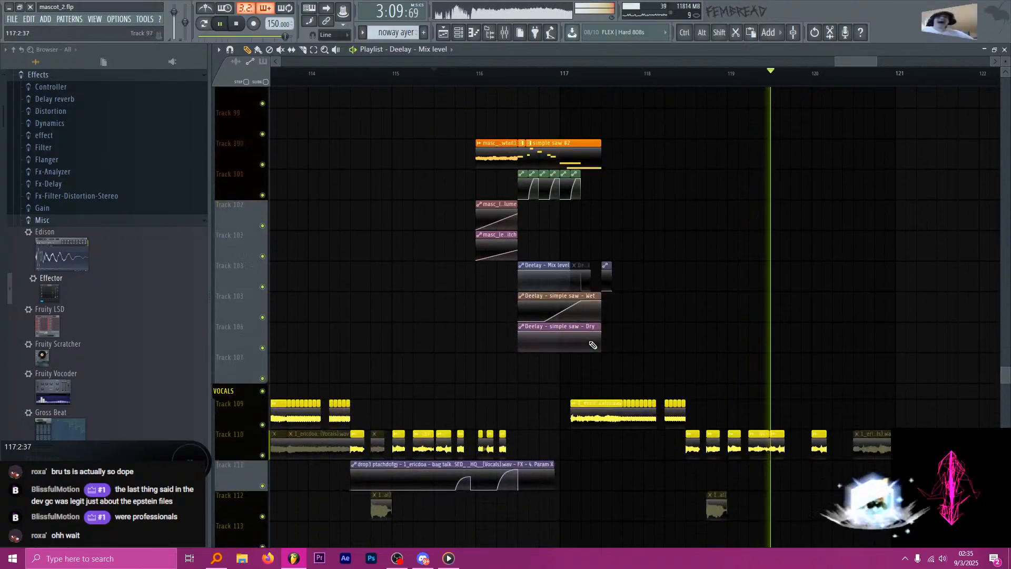
scroll(599, 331, "up", 15)
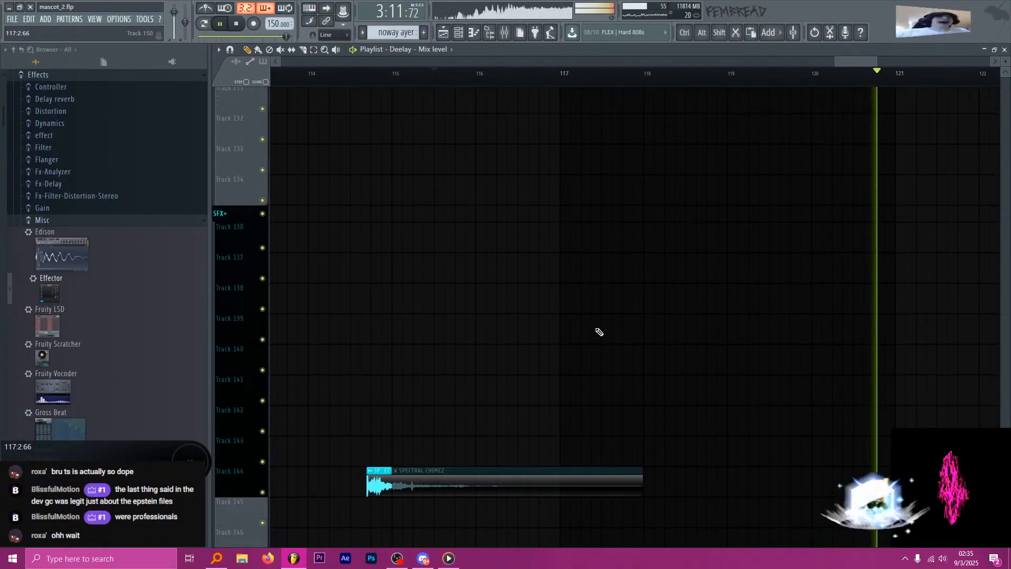
key("space")
key("space")
scroll(599, 332, "down", 5)
scroll(616, 338, "down", 12)
scroll(627, 337, "down", 6)
key("ctrl+s")
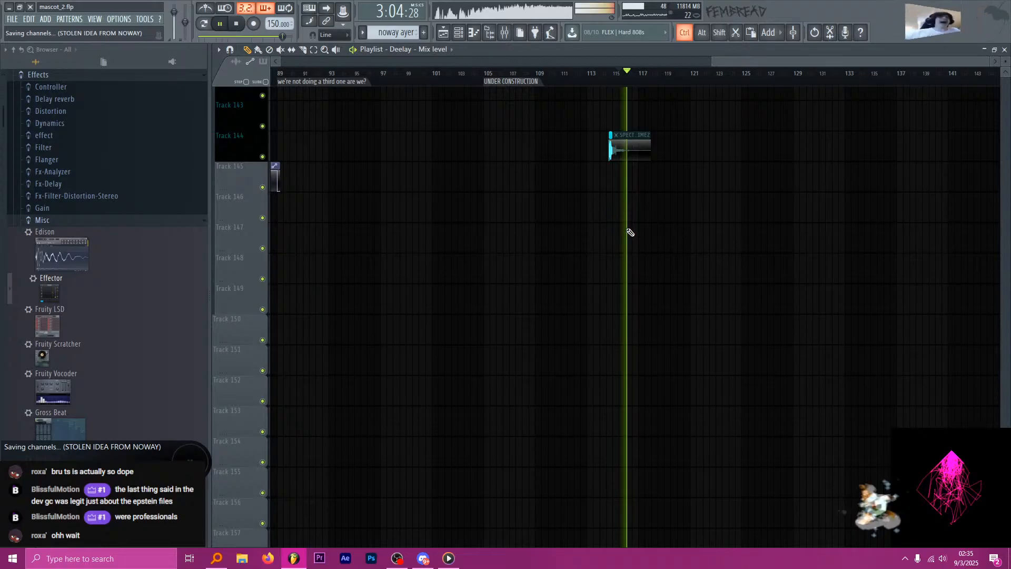
key("space")
Copy the vocal Param X automation clip on Track 111 from bar 114 to beat 3 of bar 118 and play from bar 114.
scroll(635, 248, "up", 20)
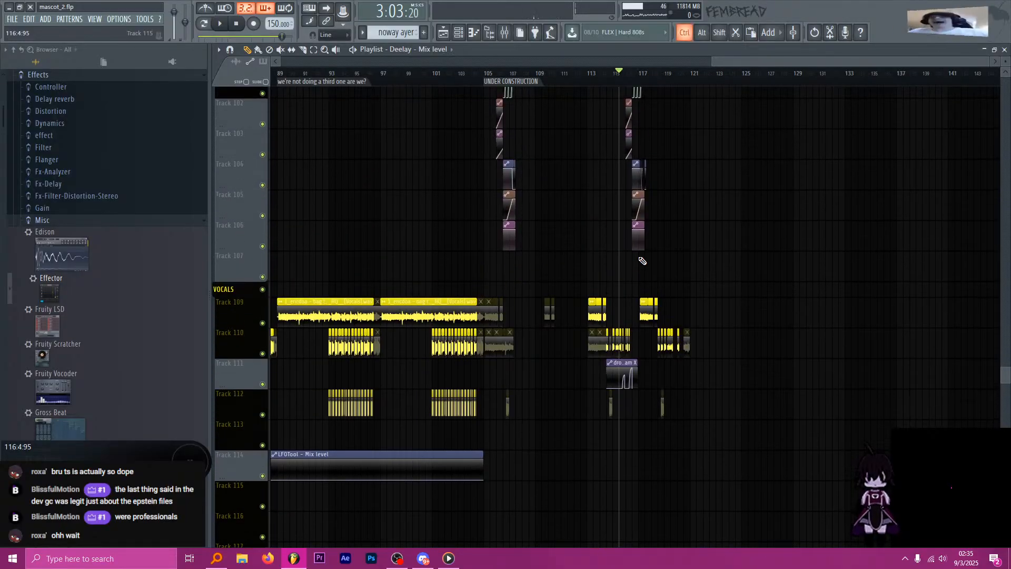
scroll(642, 261, "up", 4)
left_click_drag(555, 362, 766, 363)
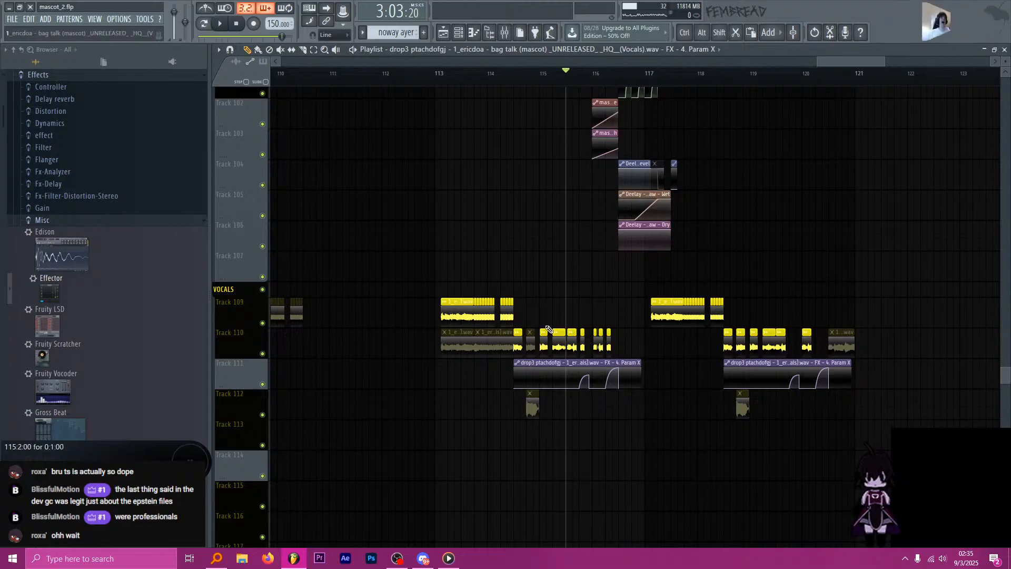
left_click(524, 82)
key("space")
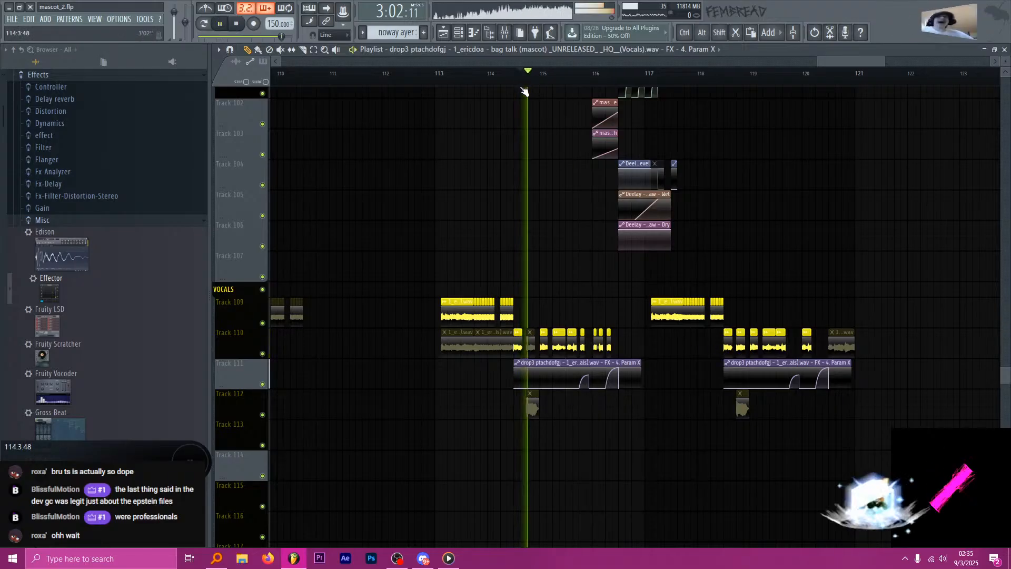
Replace the Track 110 vocal chops from bar 118 with a copy of the chops from beat 3 of bar 114, and save the project.
right_click(728, 347)
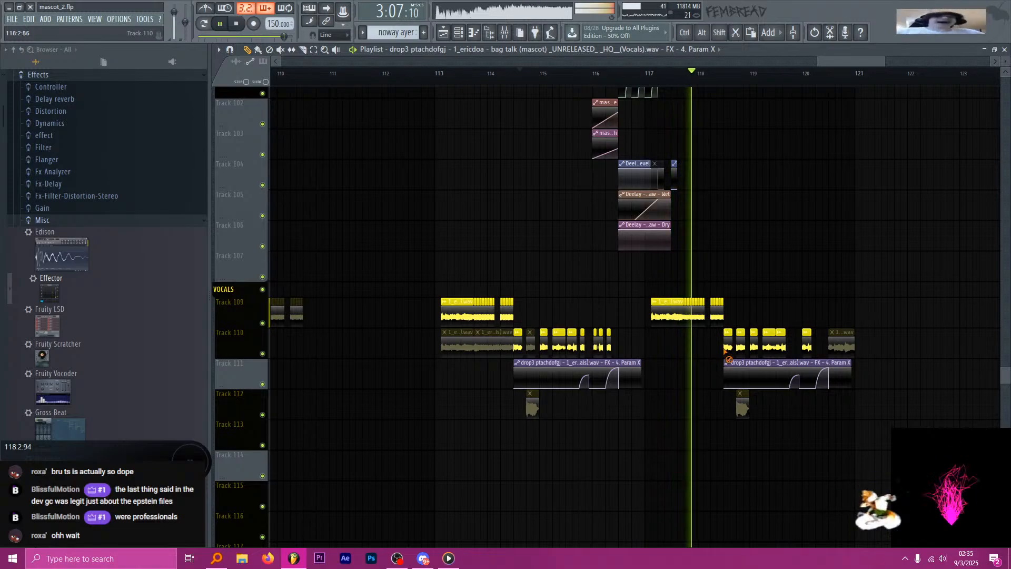
left_click_drag(627, 352, 726, 346)
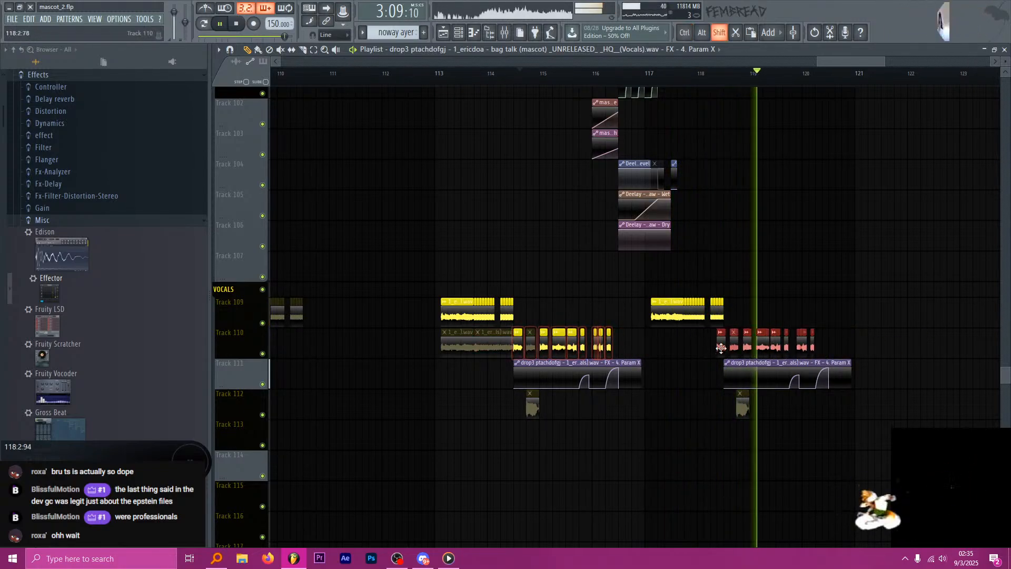
scroll(842, 337, "up", 5, "ctrl")
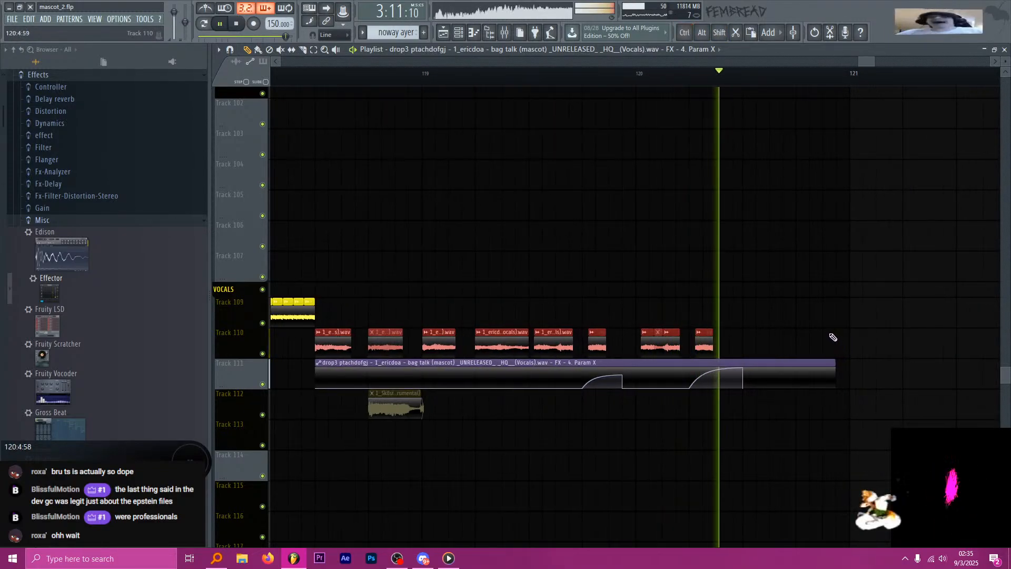
scroll(802, 313, "down", 4, "ctrl")
key("space")
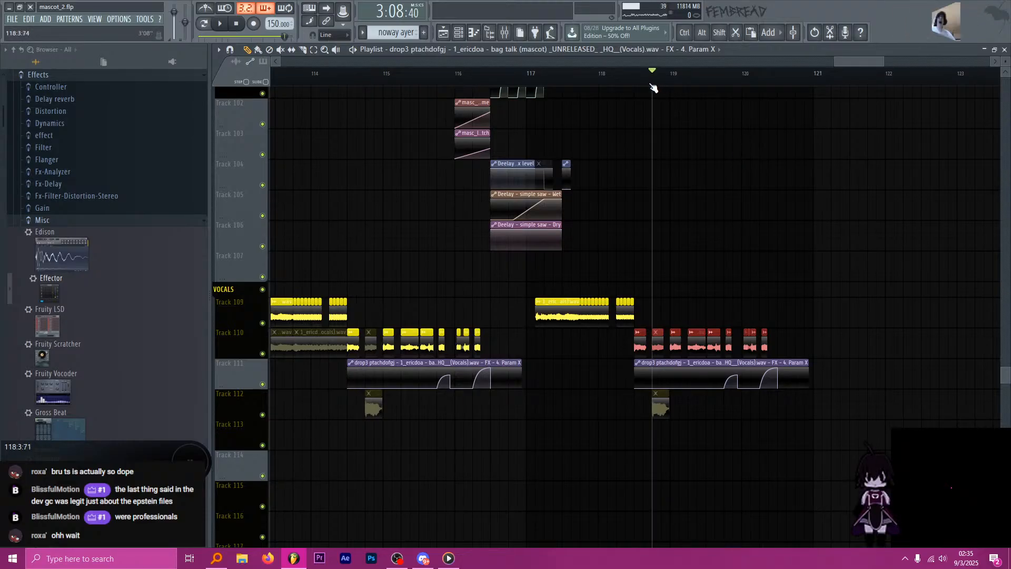
key("ctrl+s")
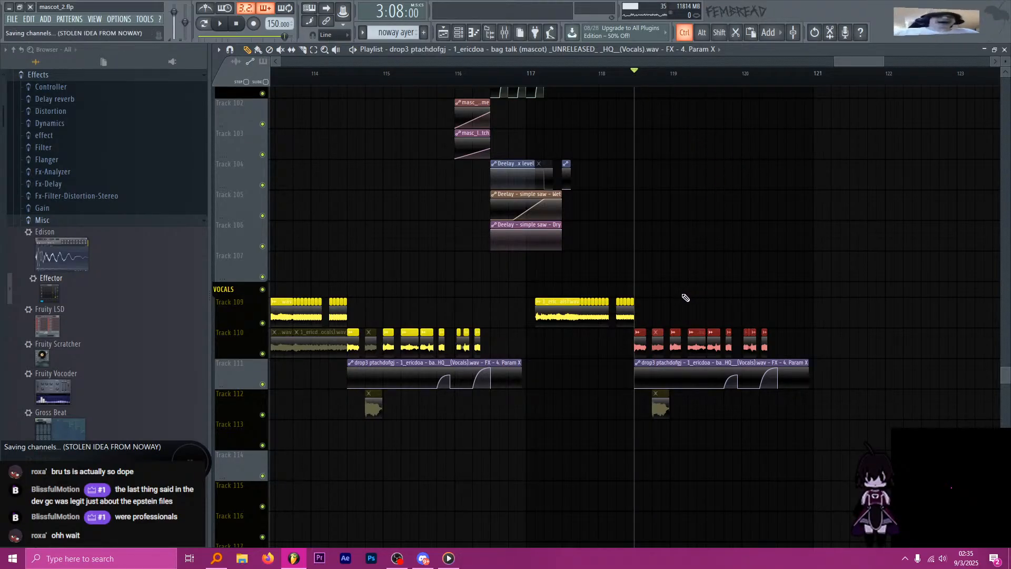
Play back from bar 117 and examine the vocal chops, lead audio and arpeggio Param X automation around beat 4 of bar 118.
key("space")
left_click(529, 74)
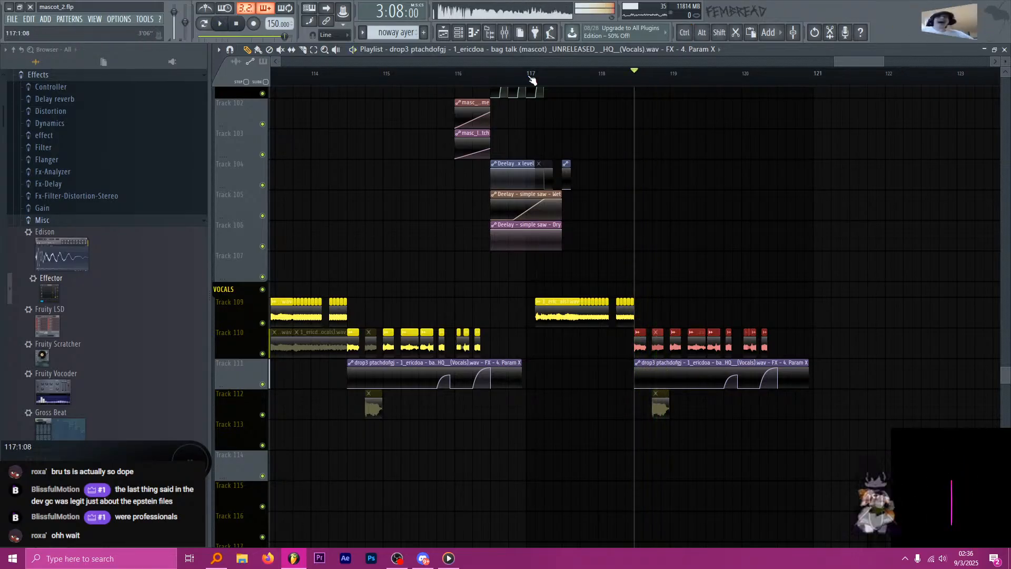
scroll(614, 160, "up", 2)
scroll(645, 363, "up", 4, "ctrl")
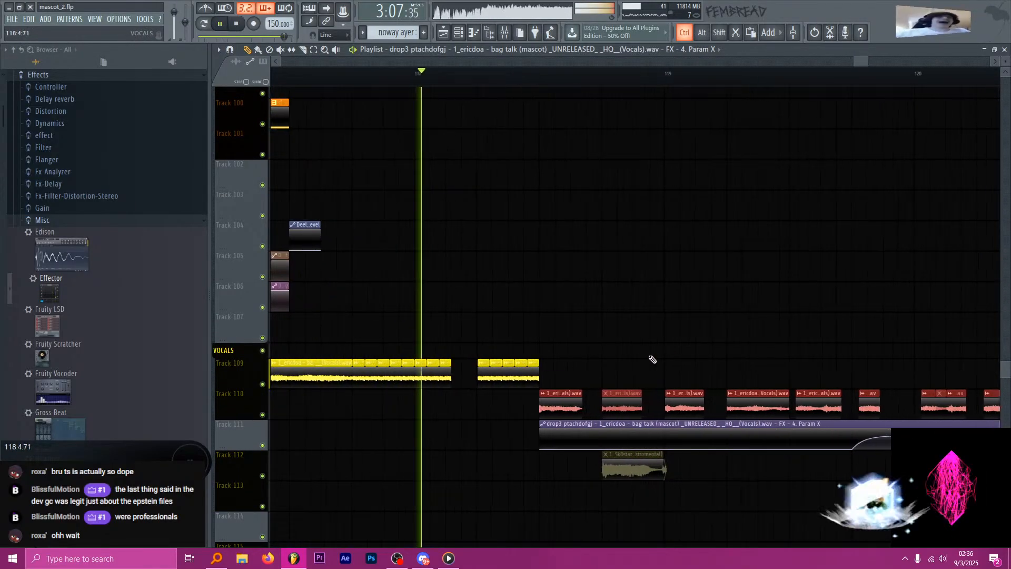
key("space")
scroll(643, 392, "down", 4)
scroll(640, 399, "up", 1, "ctrl")
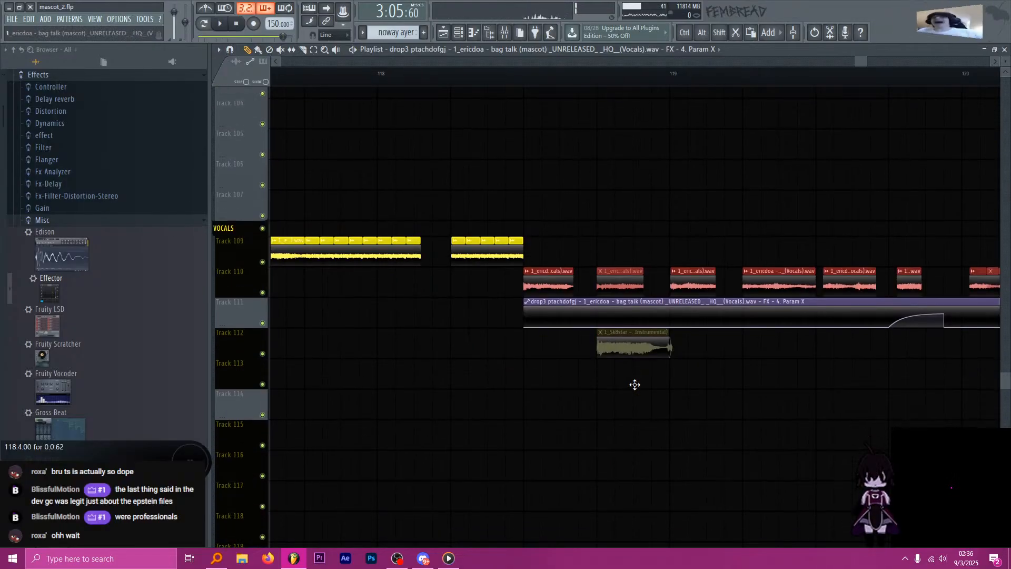
scroll(640, 399, "up", 20)
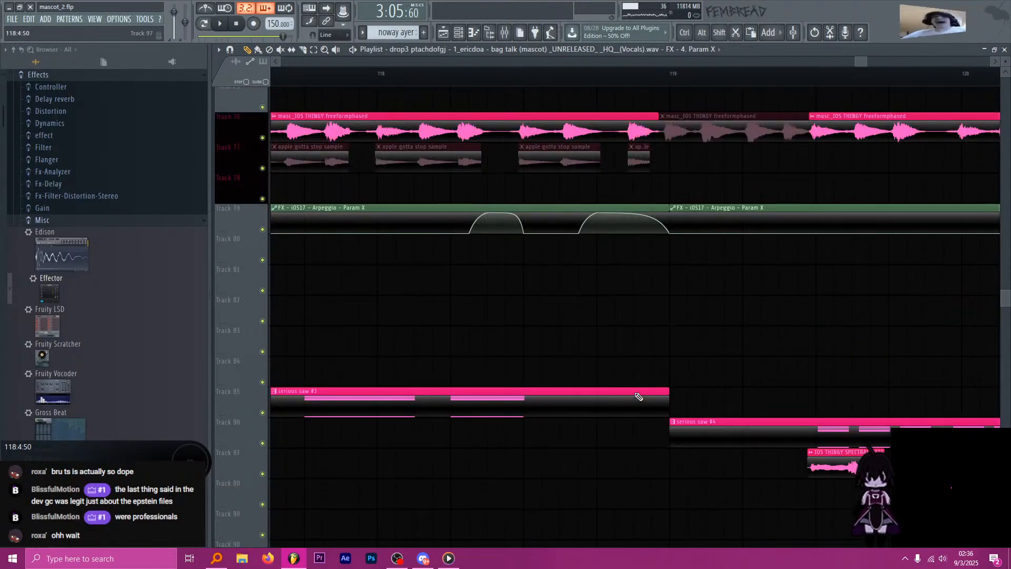
scroll(632, 392, "up", 3)
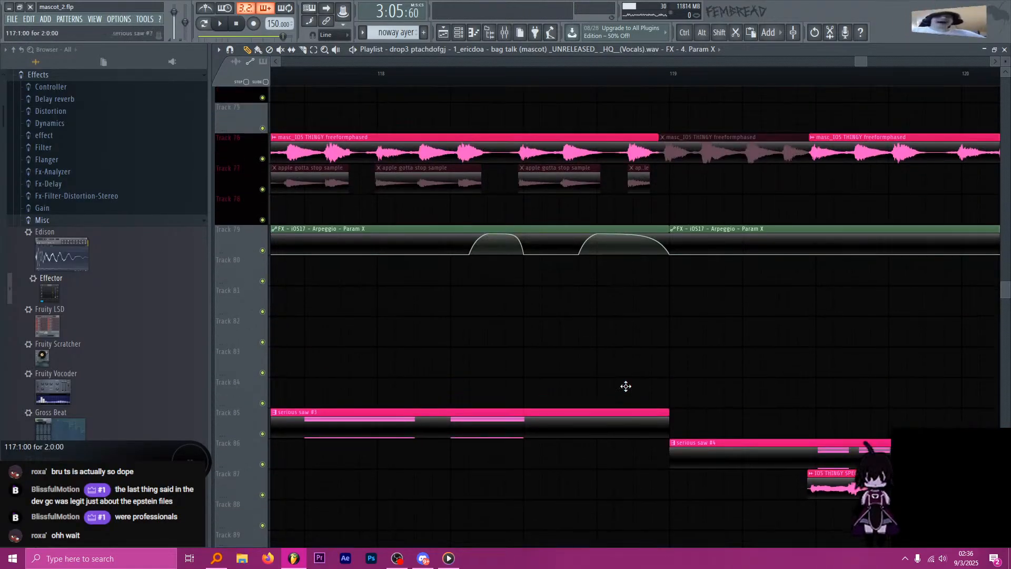
left_click(402, 79)
key("space")
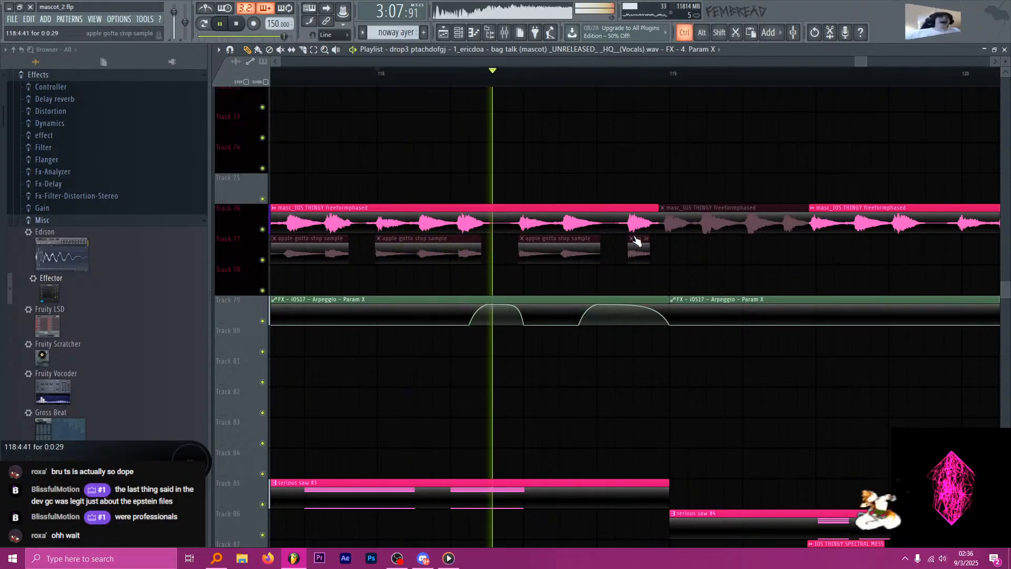
key("space")
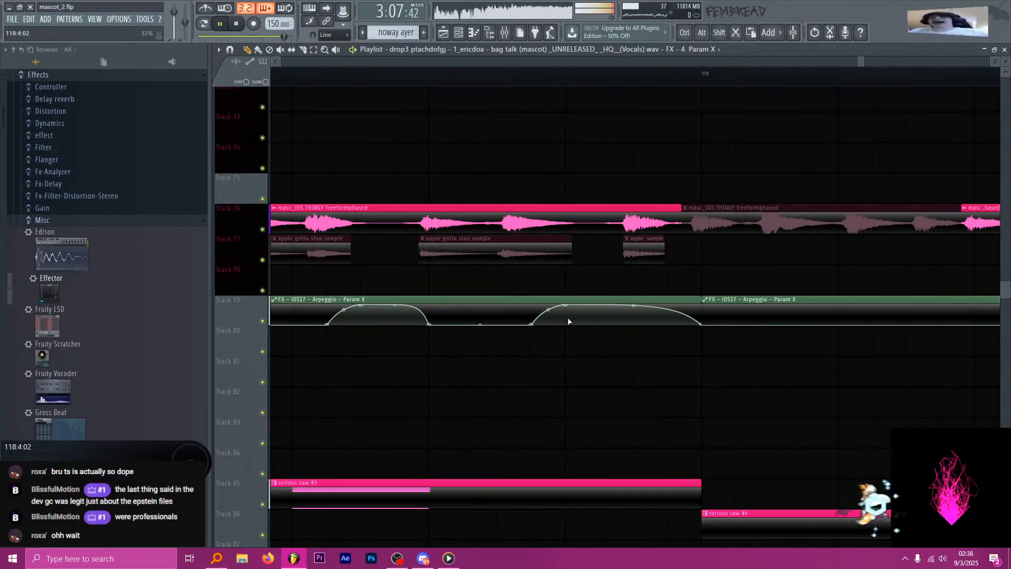
Slice the arpeggio Param X automation on Track 79 and put a flat zero section in the first half of beat 4 of bar 118.
left_click(571, 322, "shift")
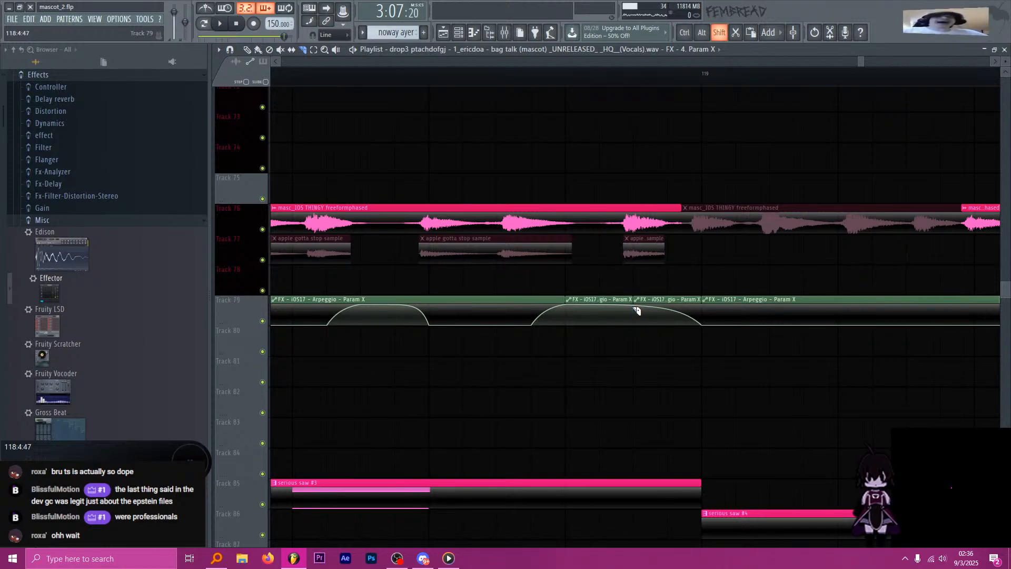
key("p")
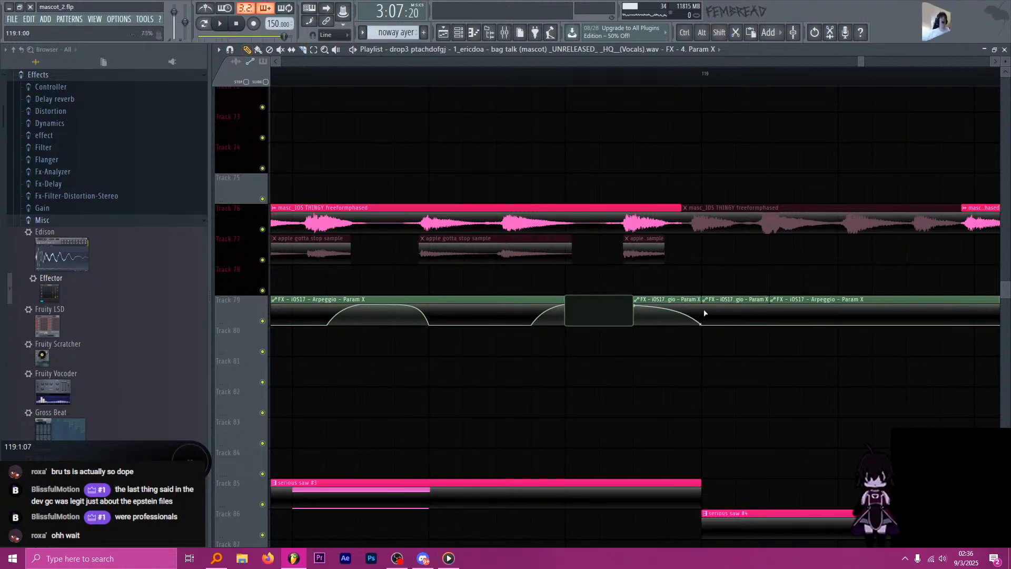
left_click_drag(601, 313, 601, 342)
key("ctrl+z")
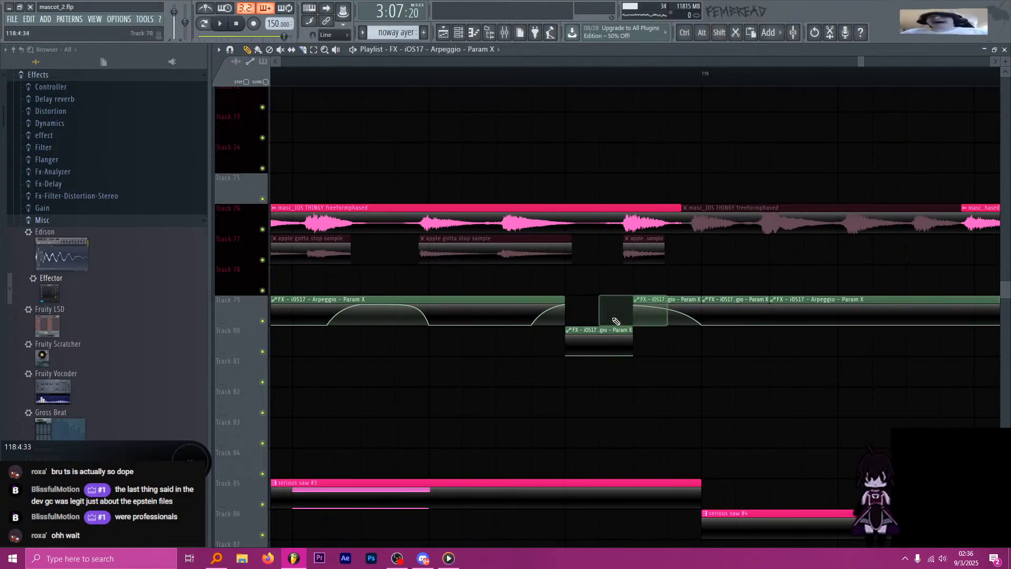
key("ctrl+z")
key("space")
scroll(583, 207, "down", 2)
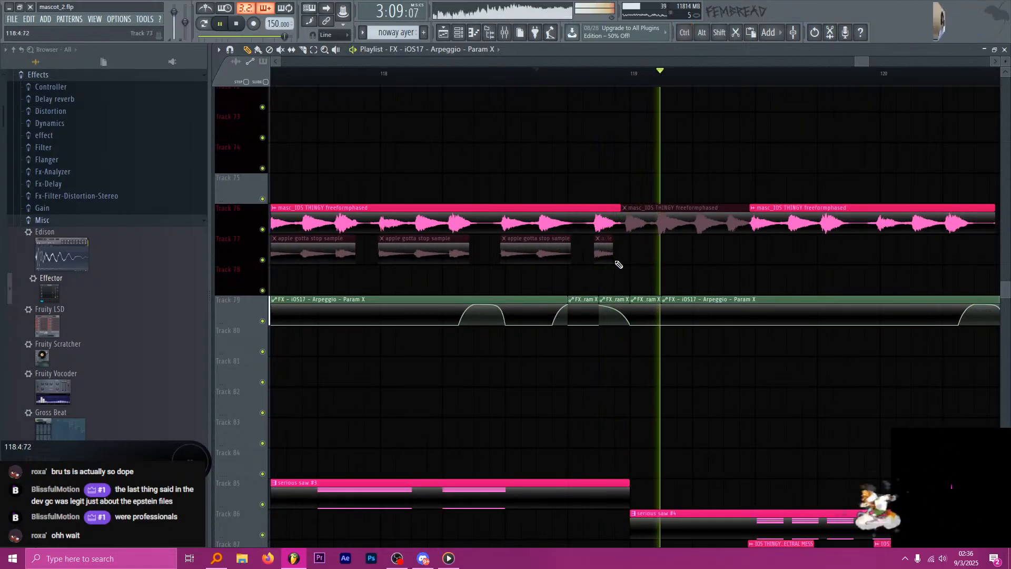
scroll(573, 225, "up", 3)
key("space")
Slice the masc_IOS THINGY freeformphased clip on Track 76 at beat 4 of bar 118 and mute the part before its last hit.
left_click(573, 225, "shift")
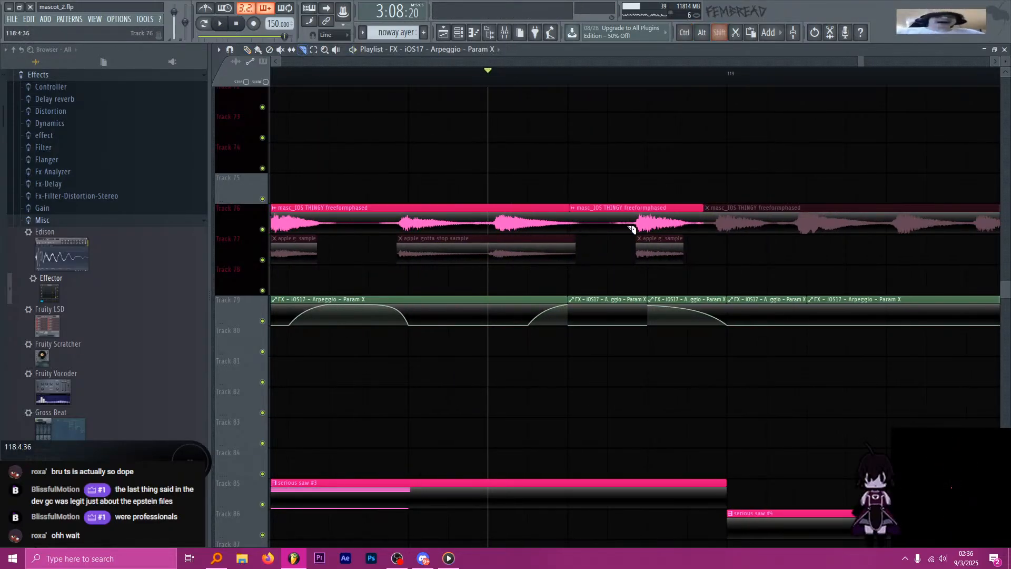
scroll(649, 226, "up", 3)
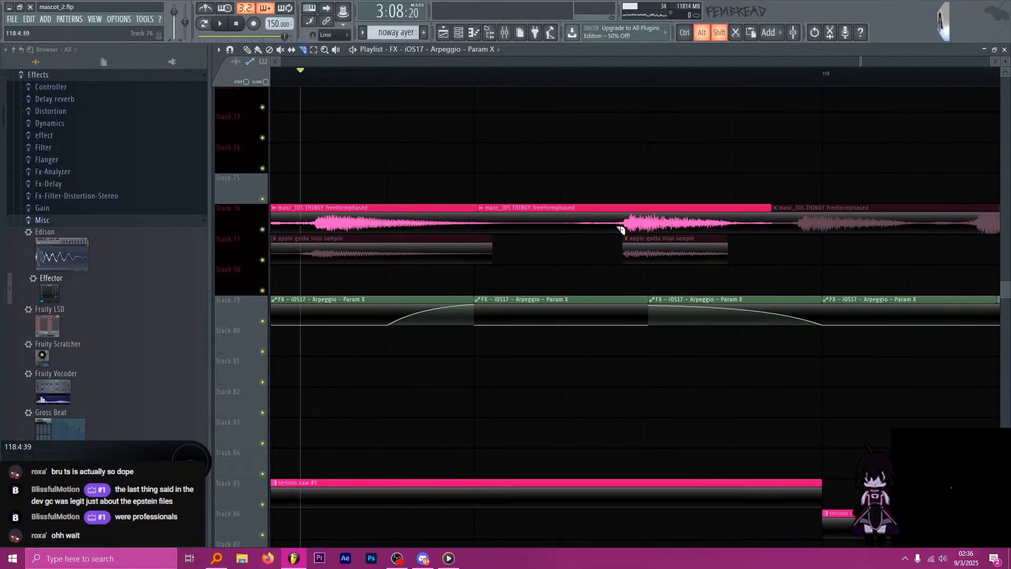
key("space")
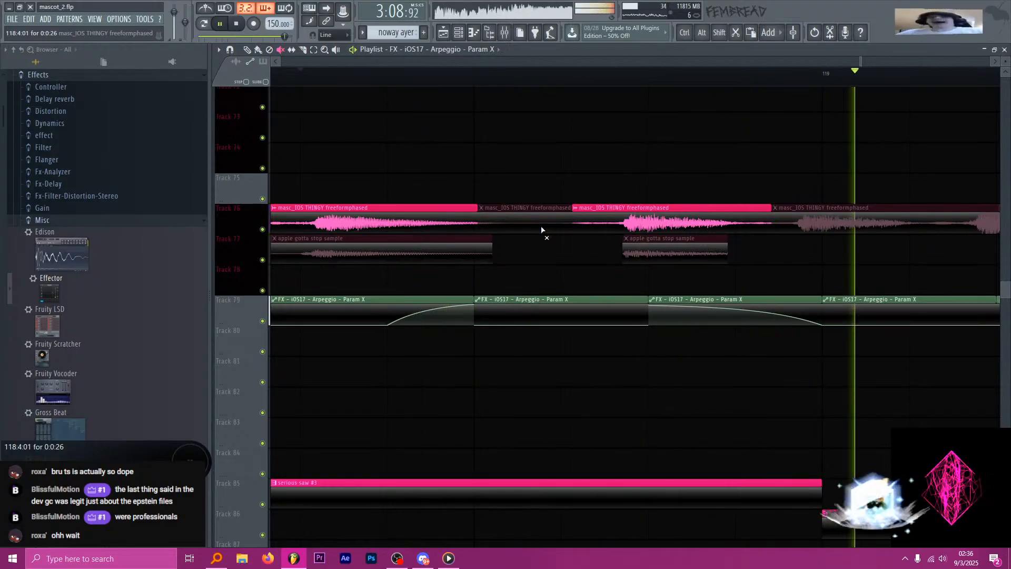
scroll(542, 227, "down", 4)
scroll(558, 293, "down", 10)
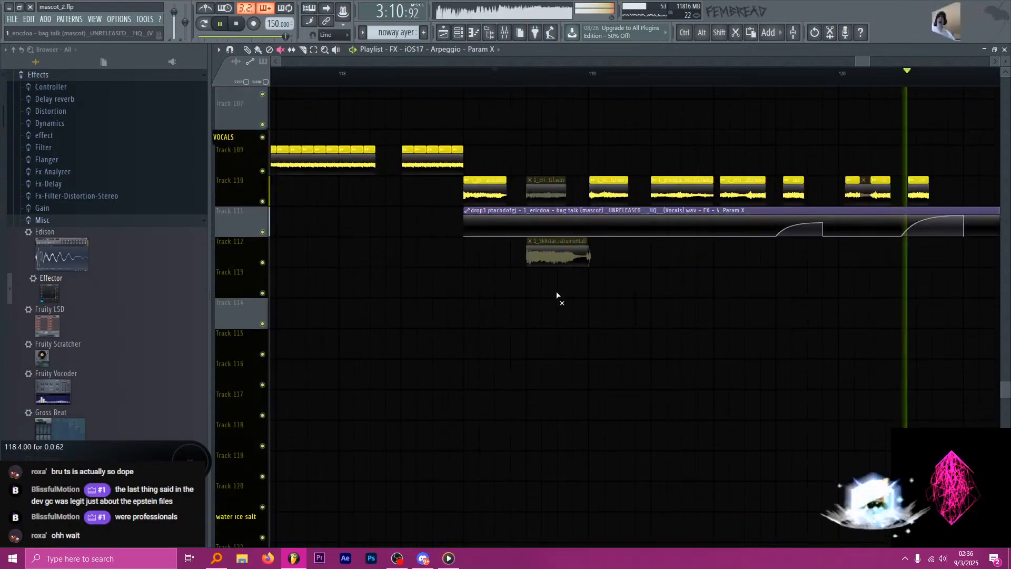
key("space")
Save the project with the updated bar 118 cuts.
scroll(564, 289, "down", 6)
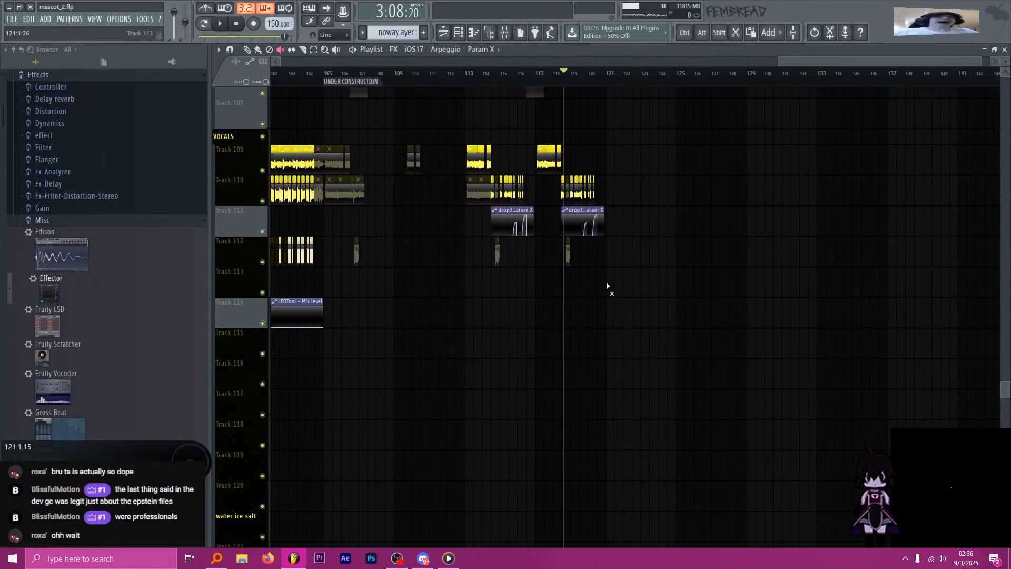
scroll(568, 291, "up", 3)
scroll(568, 291, "up", 8)
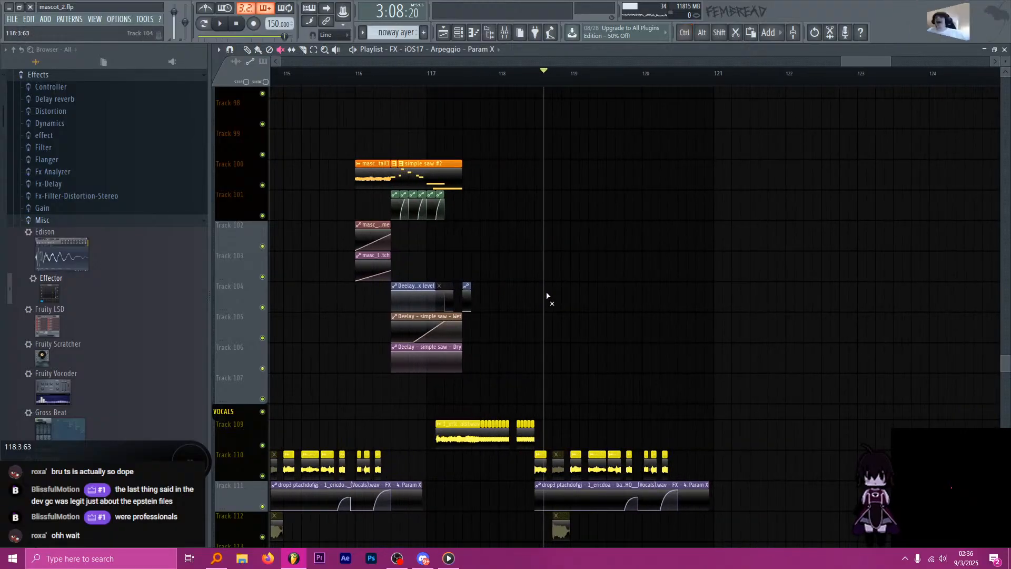
key("ctrl+s")
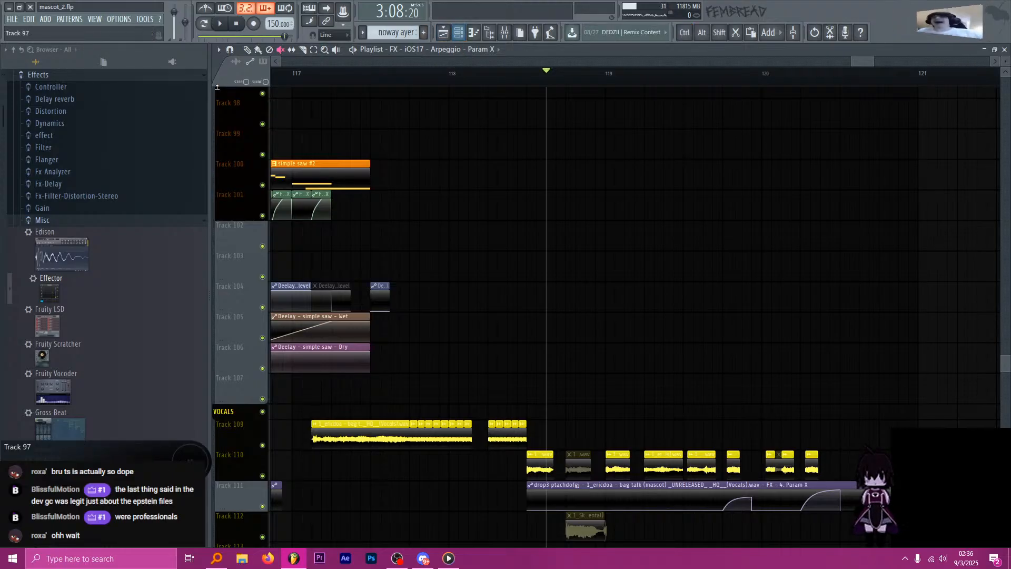
Switch to the Everything file search and search for "noteblock ogg".
left_click(100, 86)
scroll(92, 420, "down", 5)
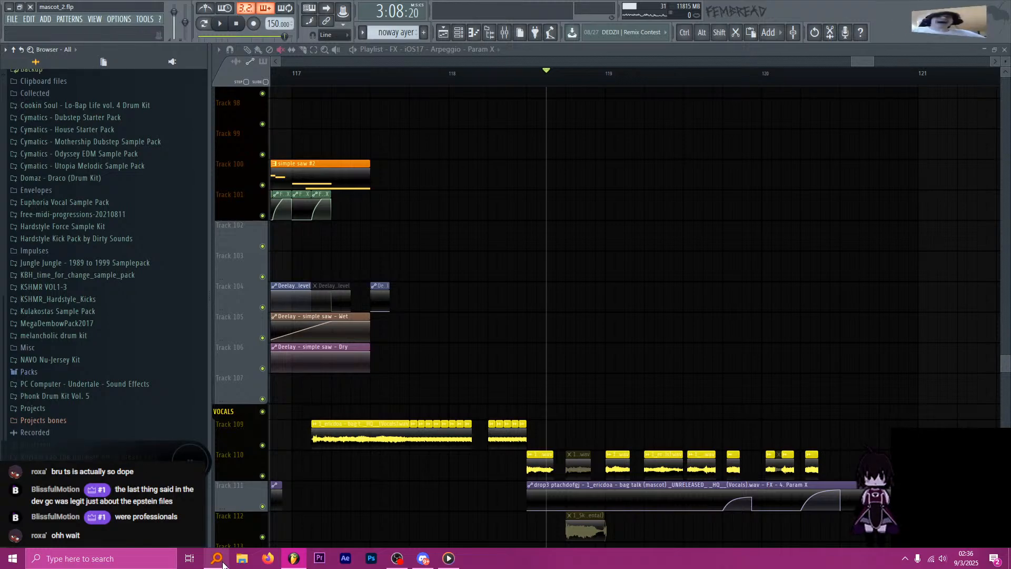
mouse_move(218, 552)
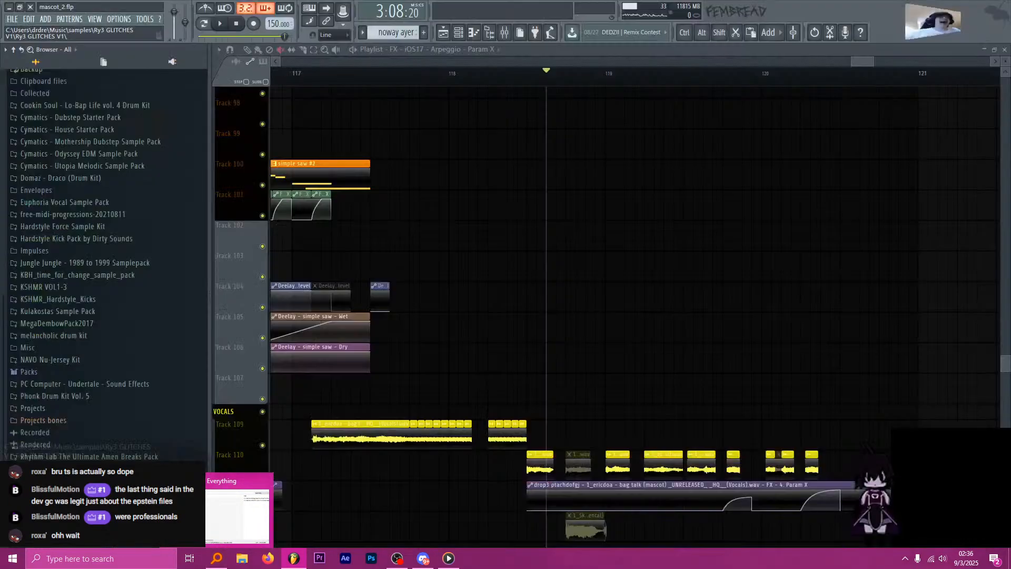
left_click(212, 561)
left_click(667, 141)
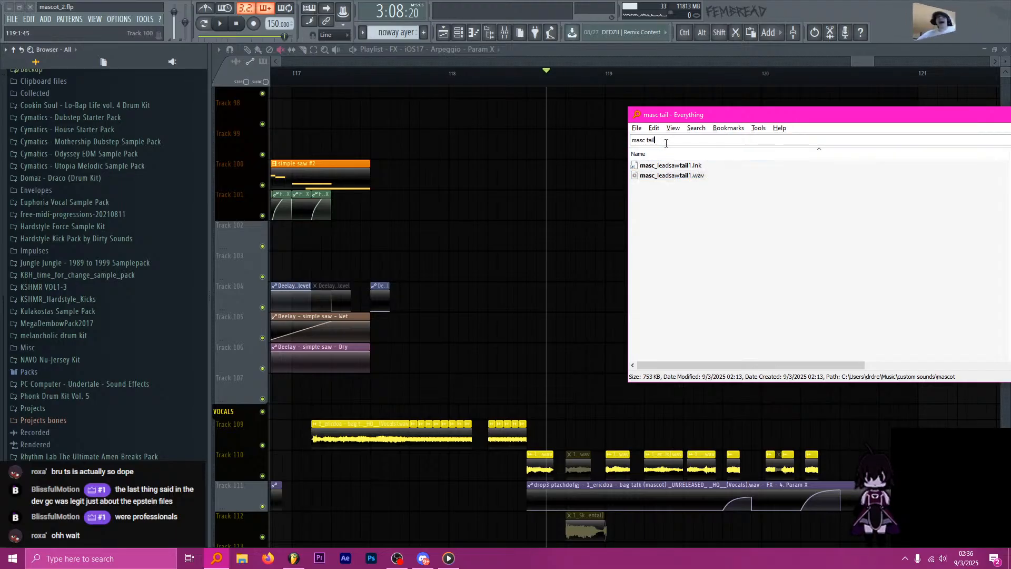
type("notebloakc")
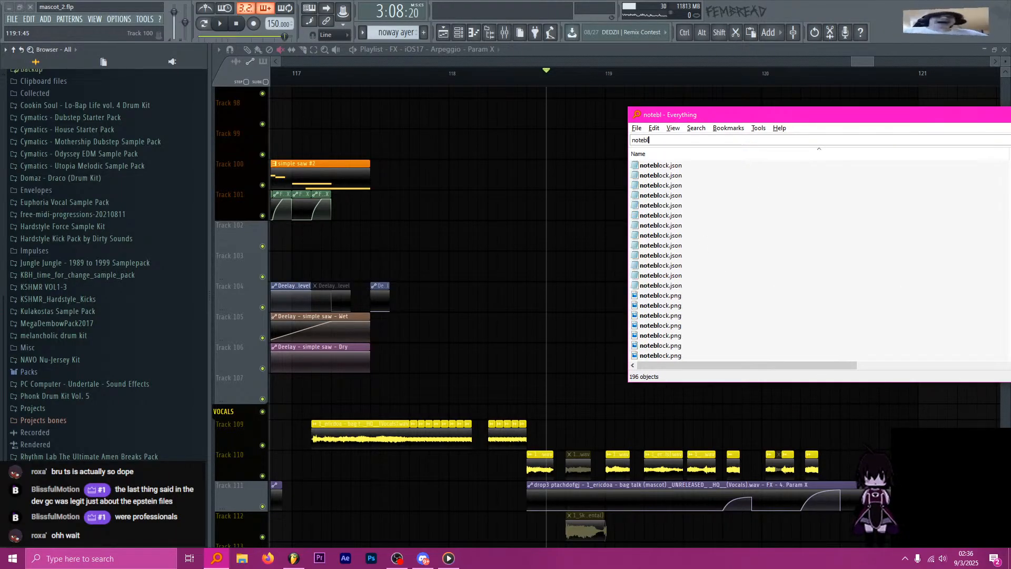
key("BackSpace")
key("BackSpace")
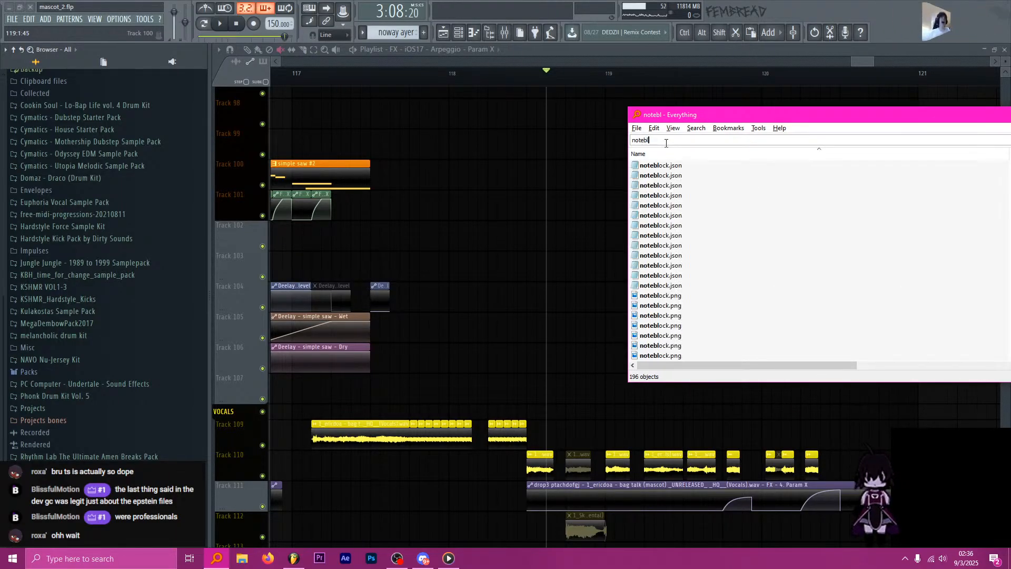
type("ock ogg")
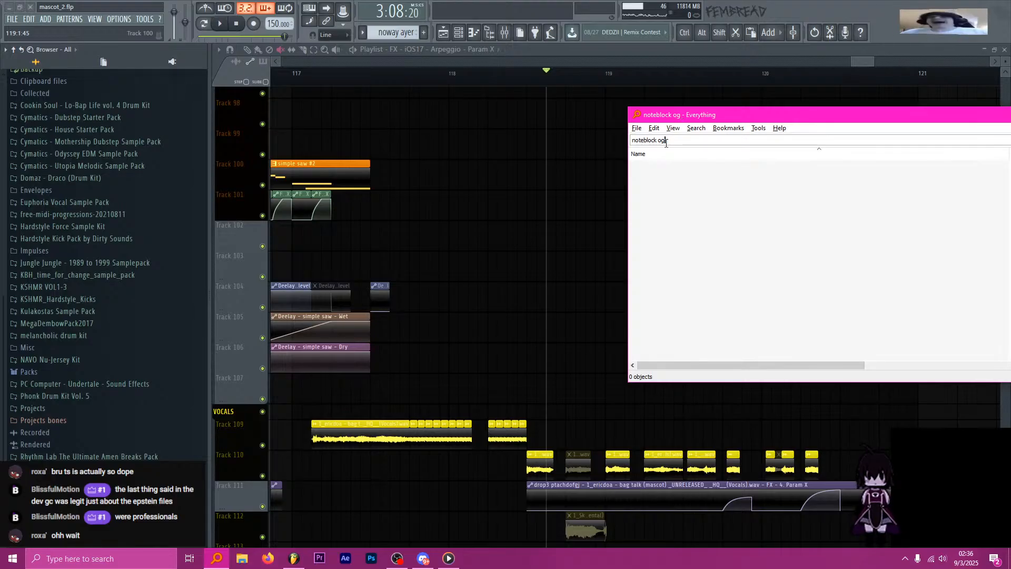
Search for noteblock files with mp3 and with wav instead of ogg.
key("BackSpace")
key("BackSpace")
key("BackSpace")
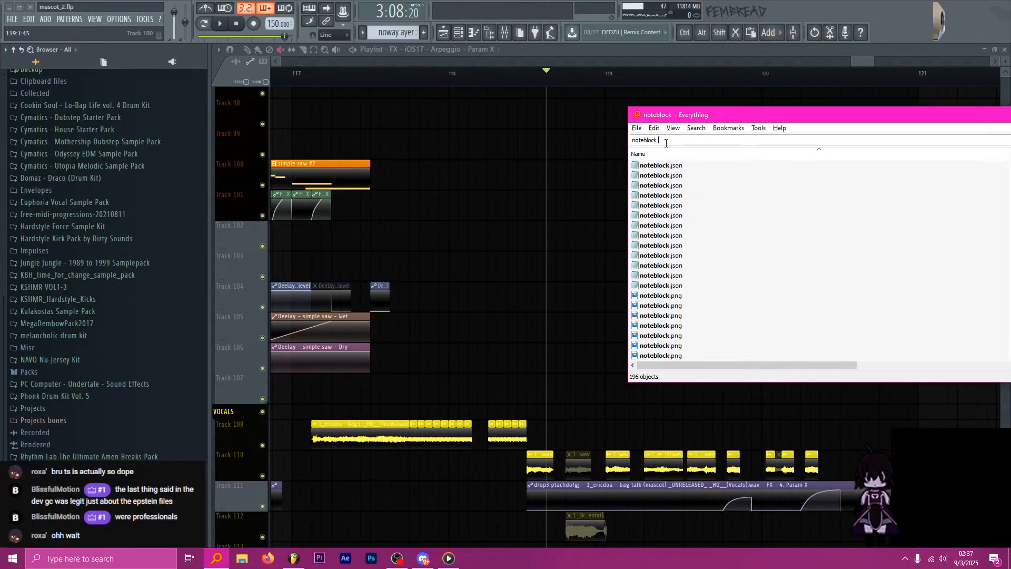
type("mp3")
key("BackSpace")
key("BackSpace")
key("BackSpace")
type("wav")
key("BackSpace")
key("BackSpace")
key("BackSpace")
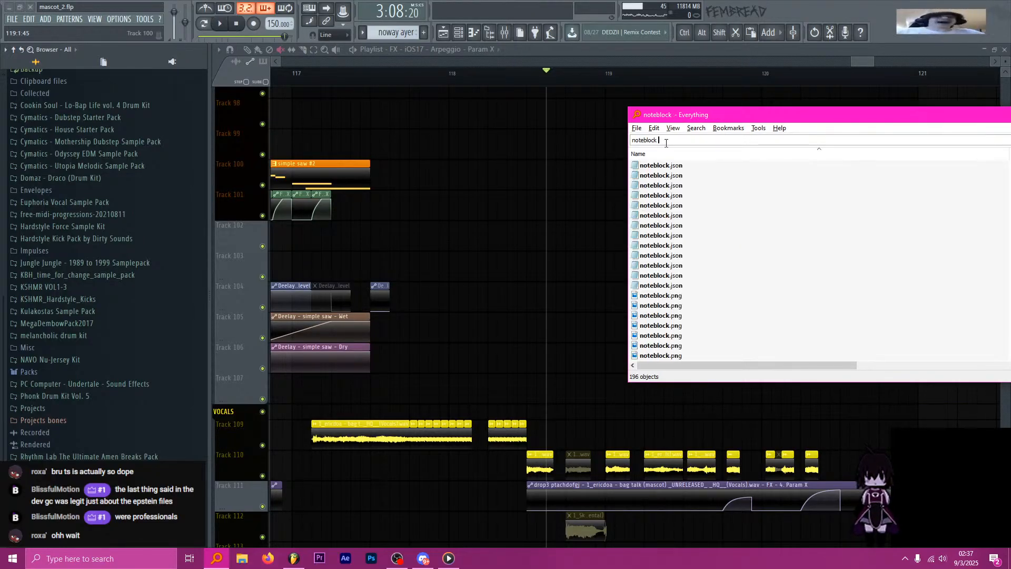
Search for "note block ogg" and broaden the query to "note minecraft ogg".
key("BackSpace")
key("BackSpace")
key("BackSpace")
key("BackSpace")
key("BackSpace")
key("BackSpace")
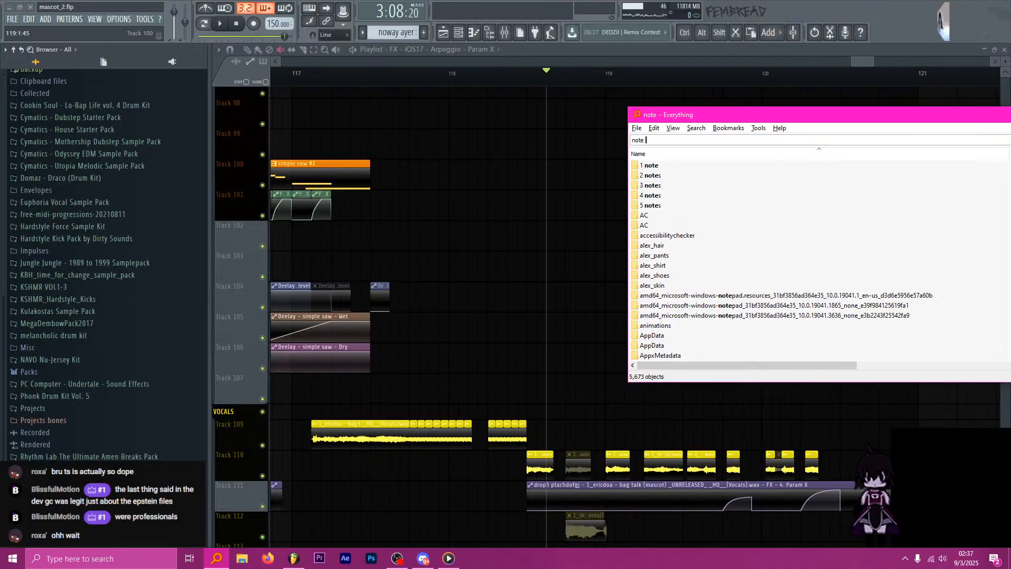
type("block ogg")
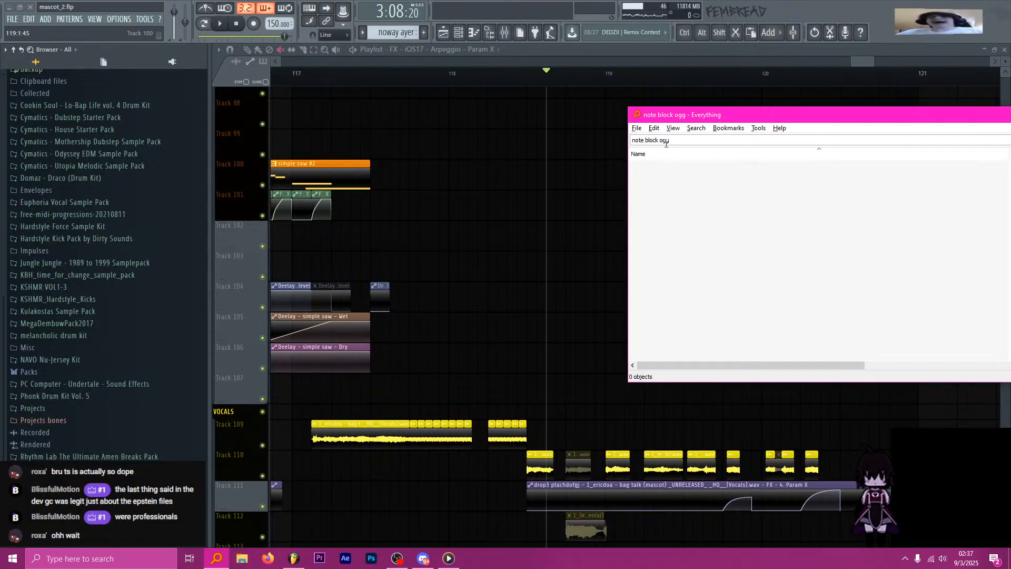
type("ote minecraft ogg")
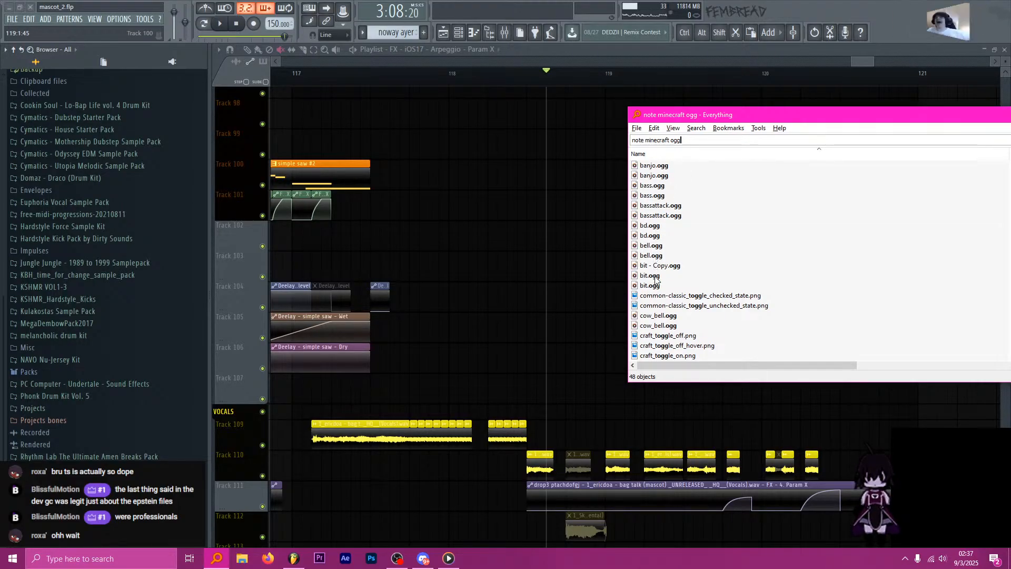
Examine the folder paths of the note minecraft ogg results and audition bd.ogg.
left_click_drag(712, 111, 432, 99)
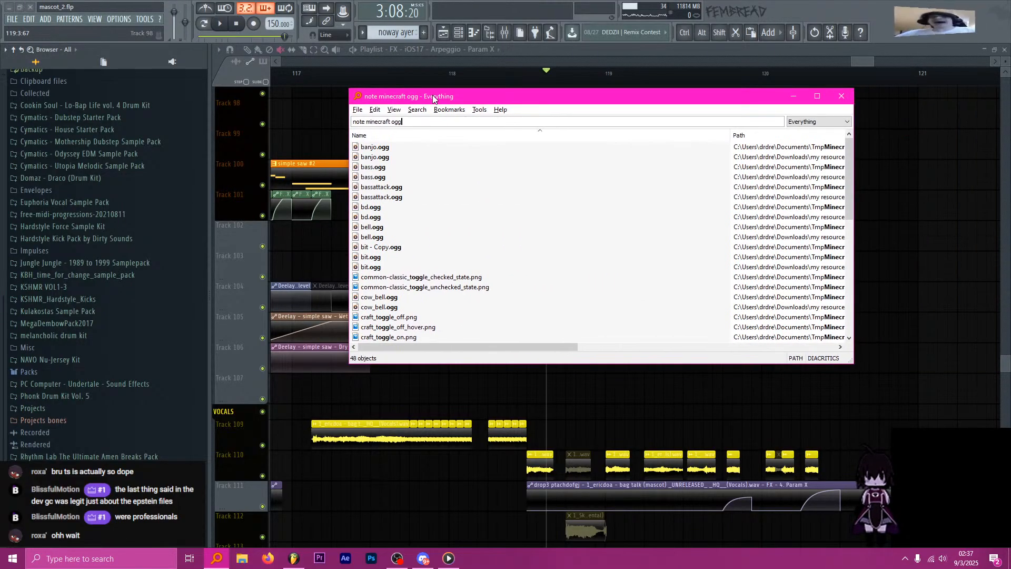
left_click_drag(487, 346, 649, 338)
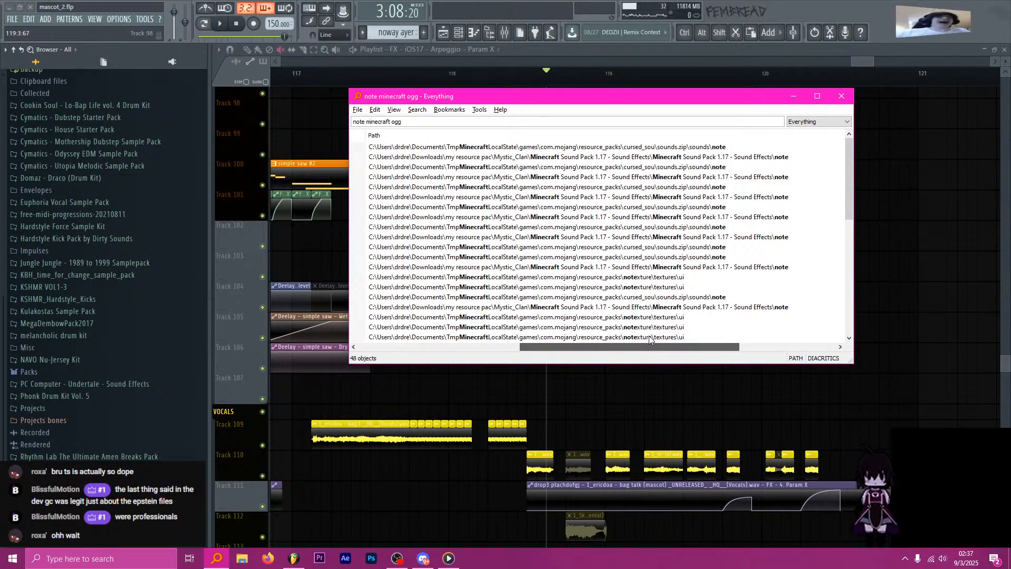
left_click_drag(649, 336, 480, 329)
left_click(379, 148)
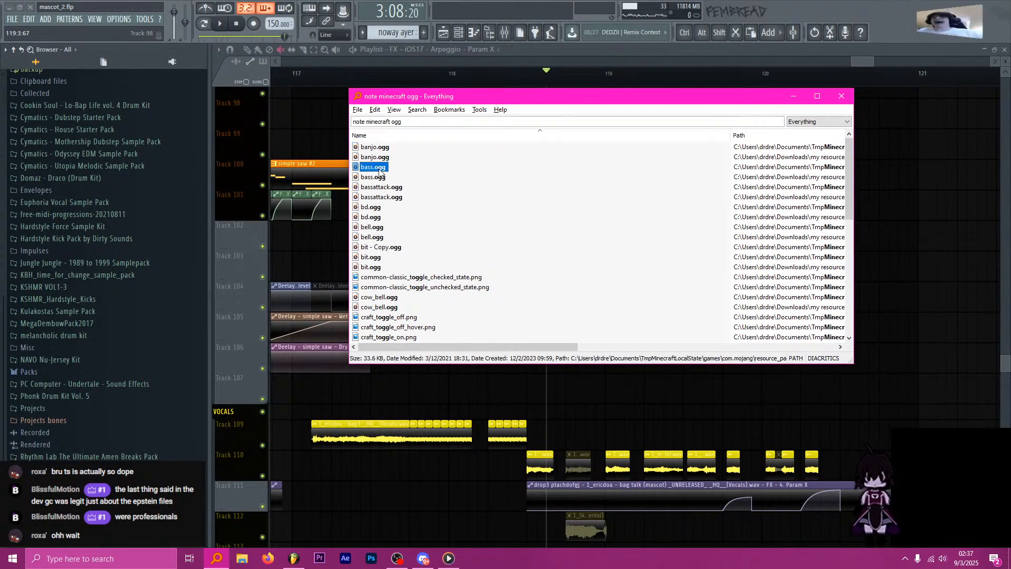
double_click(377, 207)
left_click(376, 219)
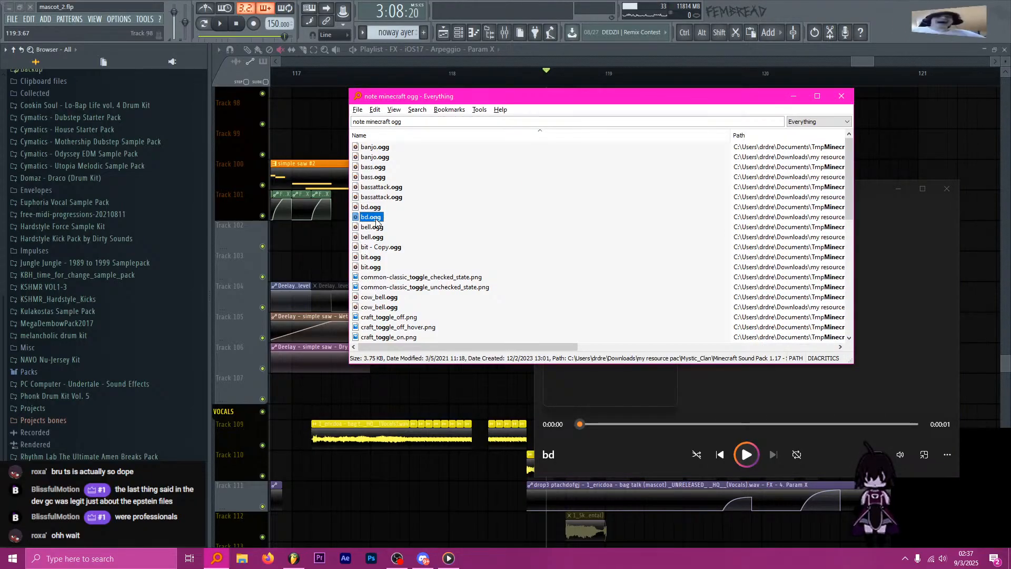
Audition the harp.ogg, bd.ogg, bell.ogg and bit.ogg note block sounds.
scroll(382, 225, "down", 3)
scroll(388, 229, "down", 3)
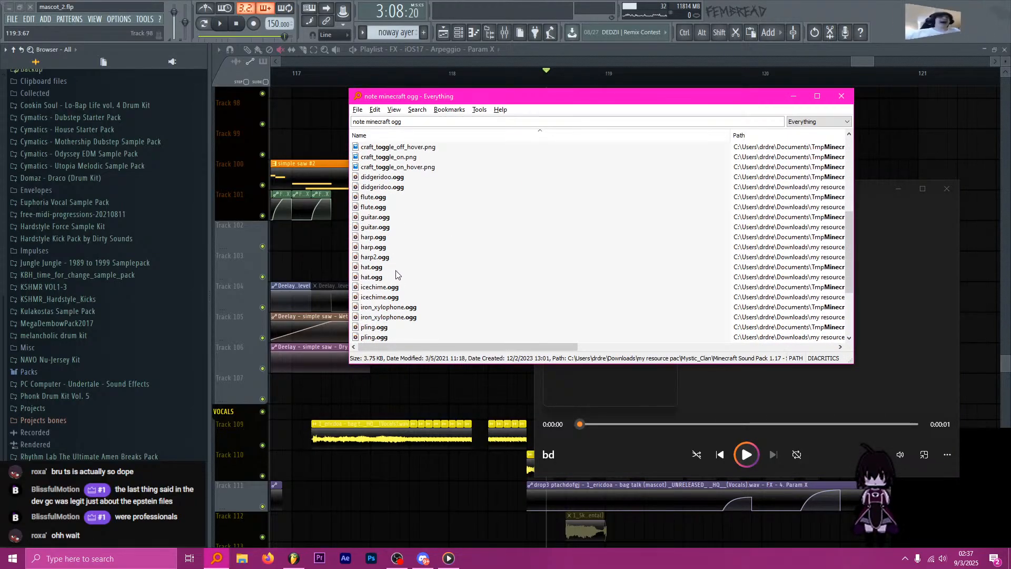
double_click(384, 245)
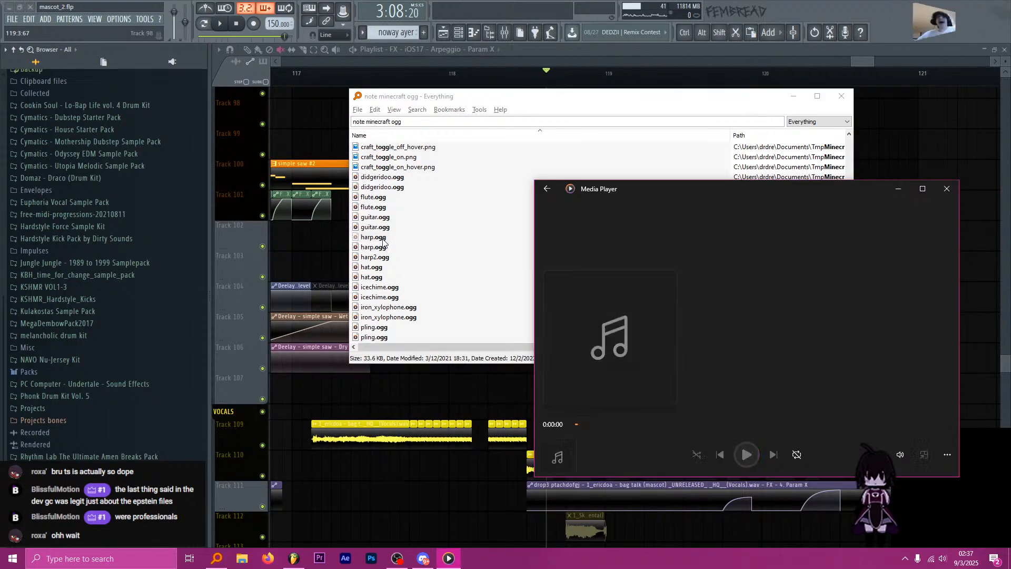
scroll(384, 253, "up", 4)
scroll(384, 259, "up", 2)
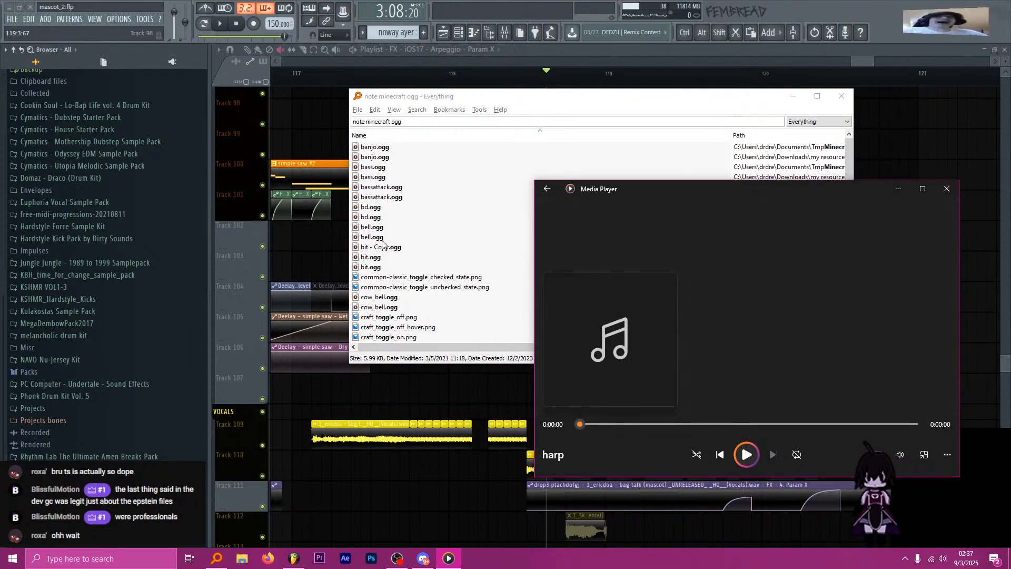
double_click(383, 218)
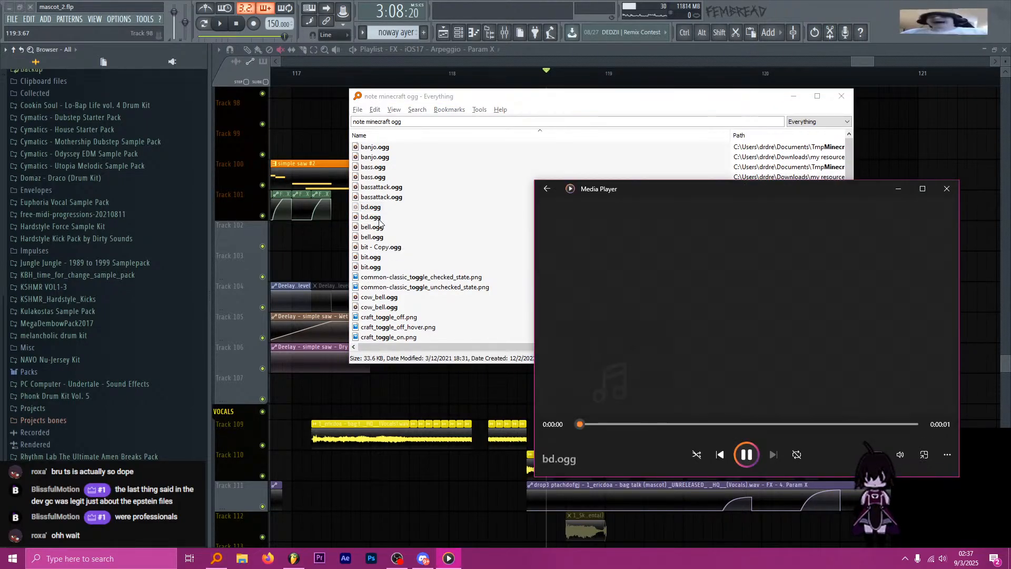
double_click(379, 228)
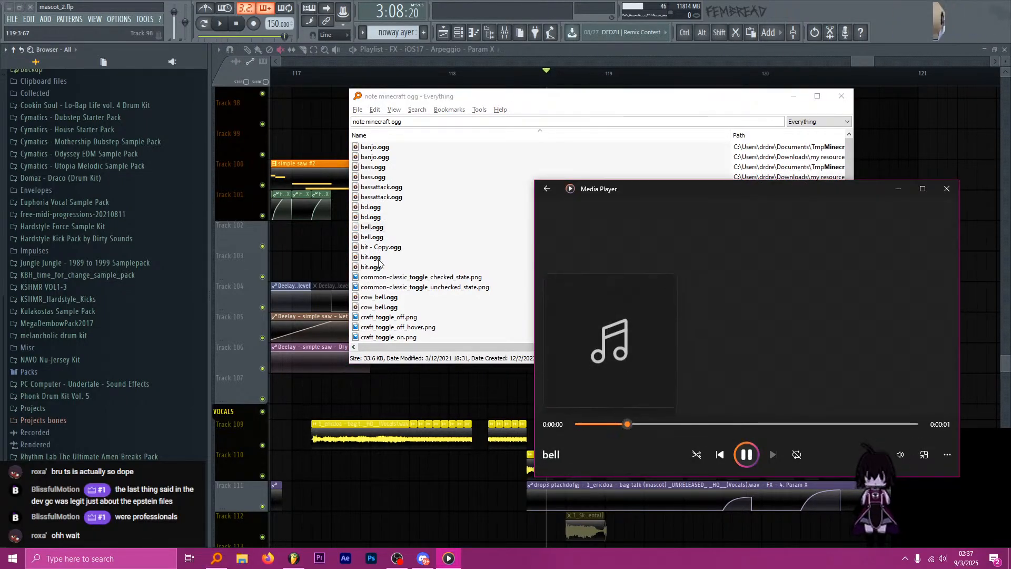
double_click(382, 258)
scroll(384, 265, "down", 3)
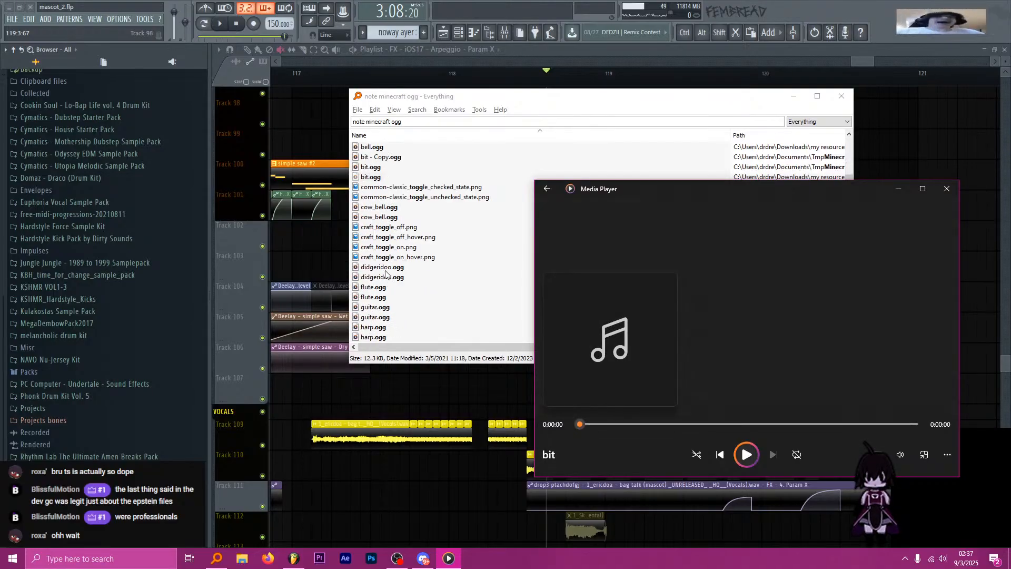
Audition the cow_bell.ogg, didgeridoo.ogg, flute.ogg, guitar.ogg, harp.ogg and hat.ogg note block sounds.
double_click(385, 218)
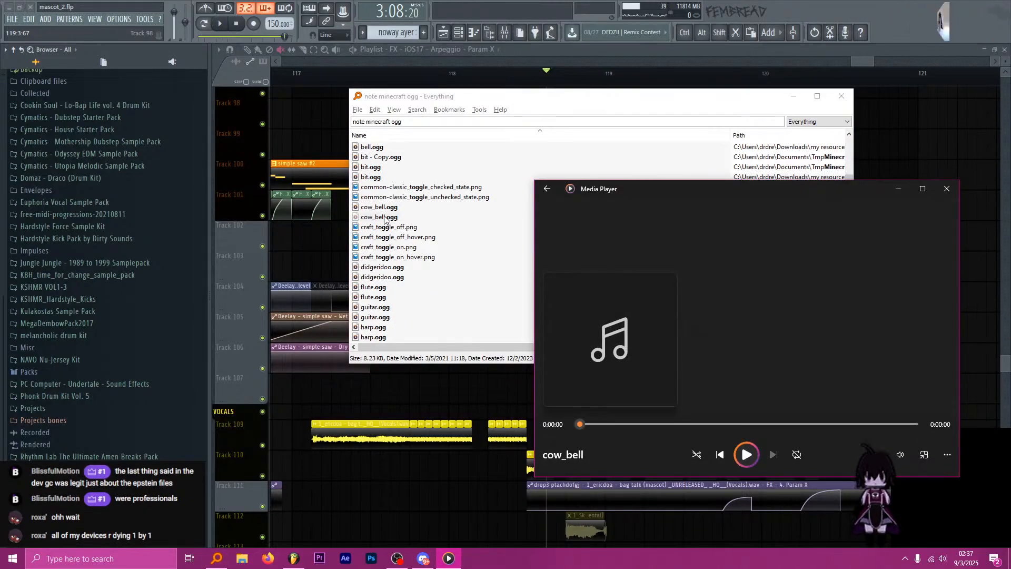
double_click(378, 278)
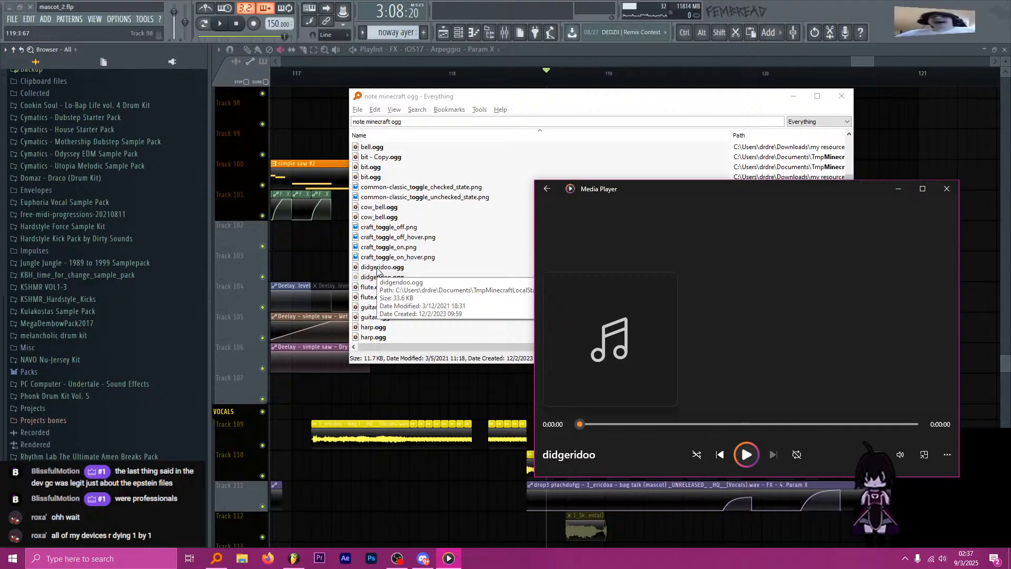
scroll(385, 271, "down", 1)
double_click(382, 267)
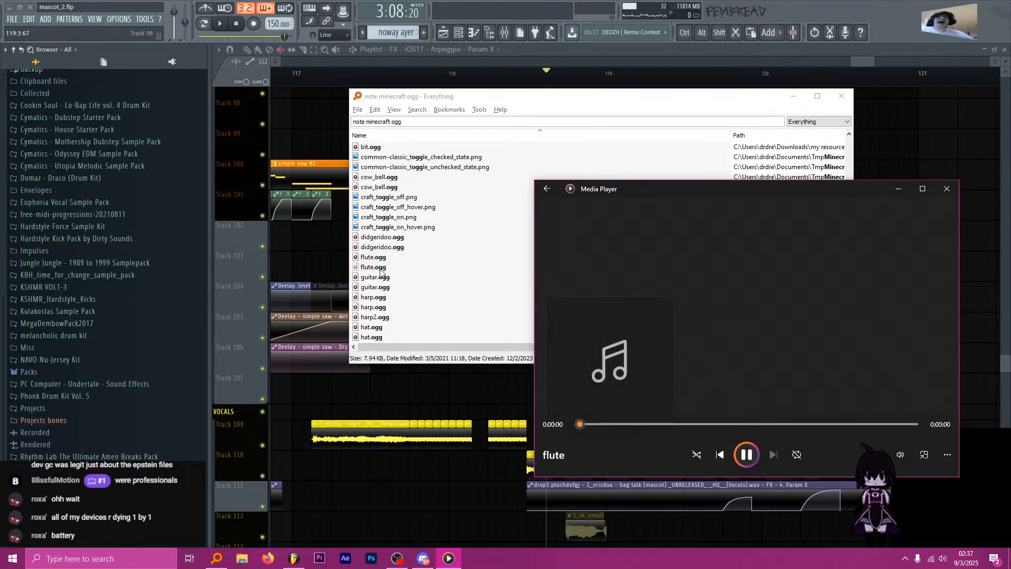
double_click(382, 287)
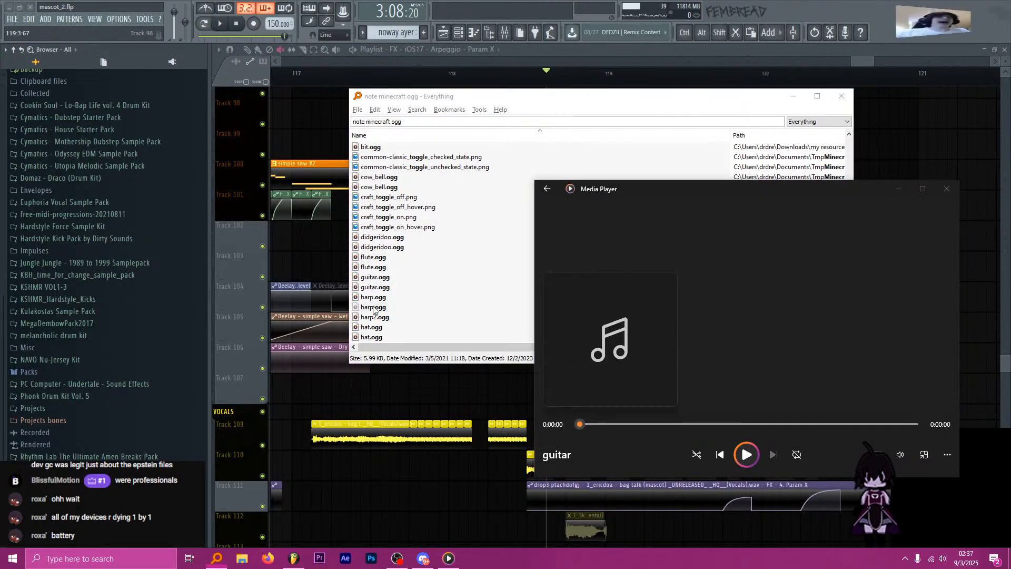
double_click(378, 297)
left_click(385, 337)
double_click(385, 337)
scroll(383, 332, "down", 2)
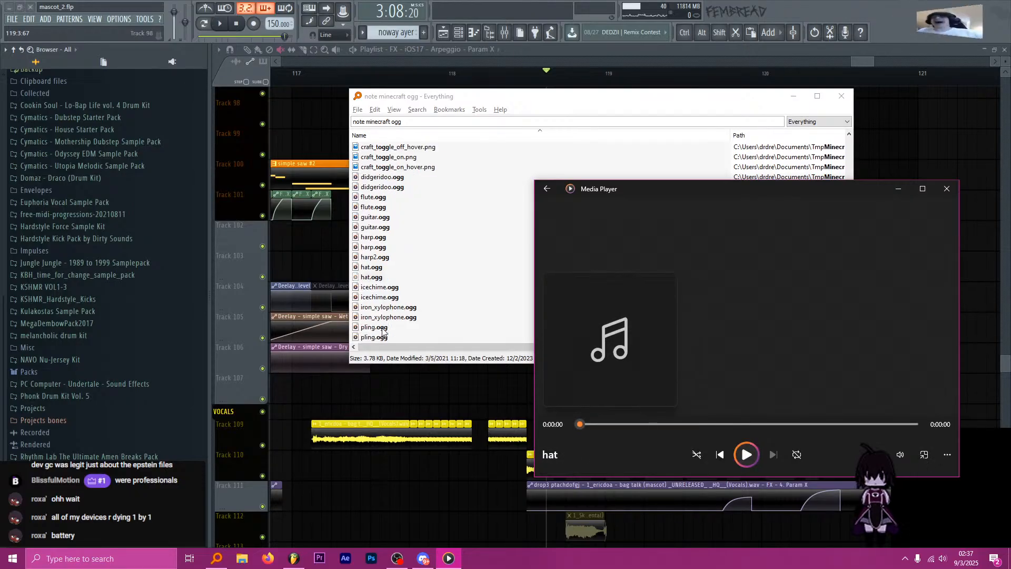
Audition icechime.ogg, iron_xylophone.ogg and pling.ogg, and close the Media Player.
double_click(383, 297)
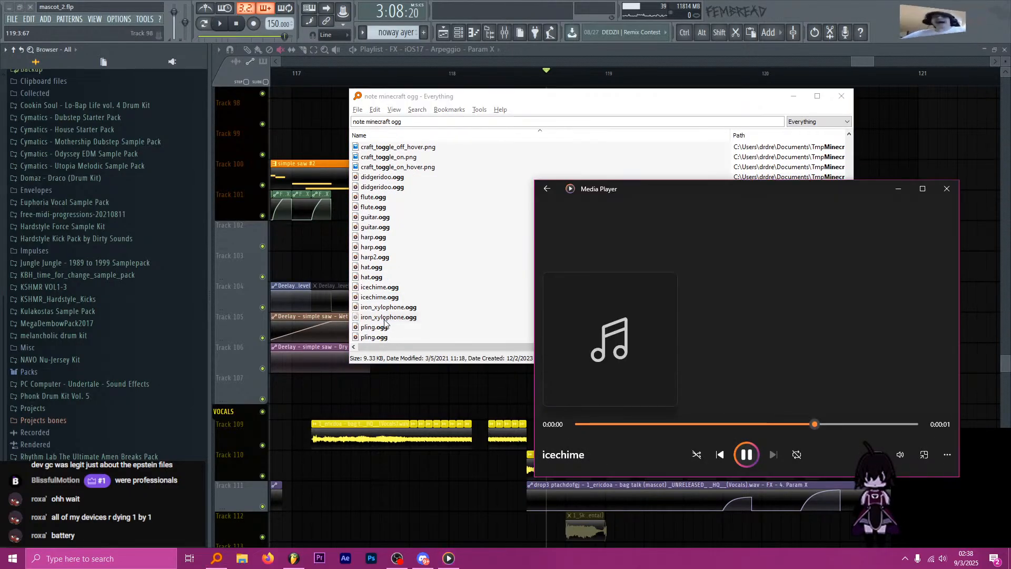
double_click(386, 317)
scroll(385, 330, "down", 1)
double_click(383, 307)
scroll(383, 337, "down", 1)
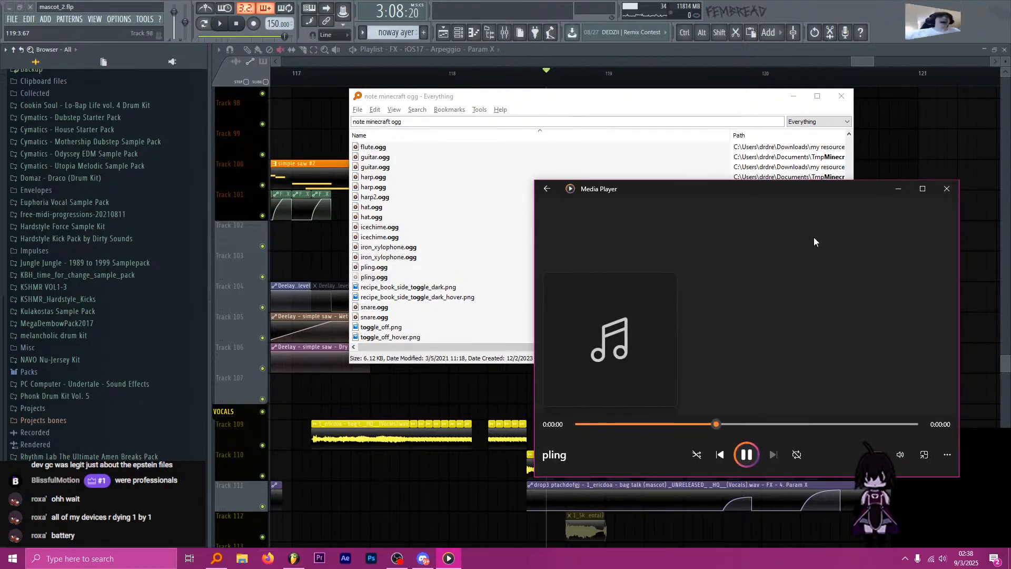
left_click(946, 189)
Show the SAUS group in the Channel rack and clone its last empty Audio Clip channel.
left_click(462, 29)
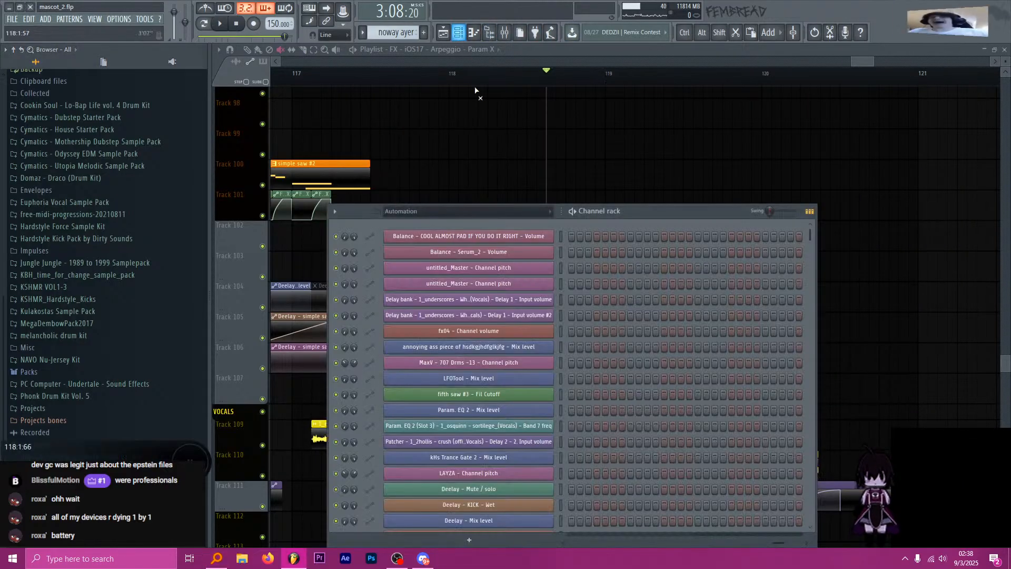
left_click(456, 210)
left_click(433, 289)
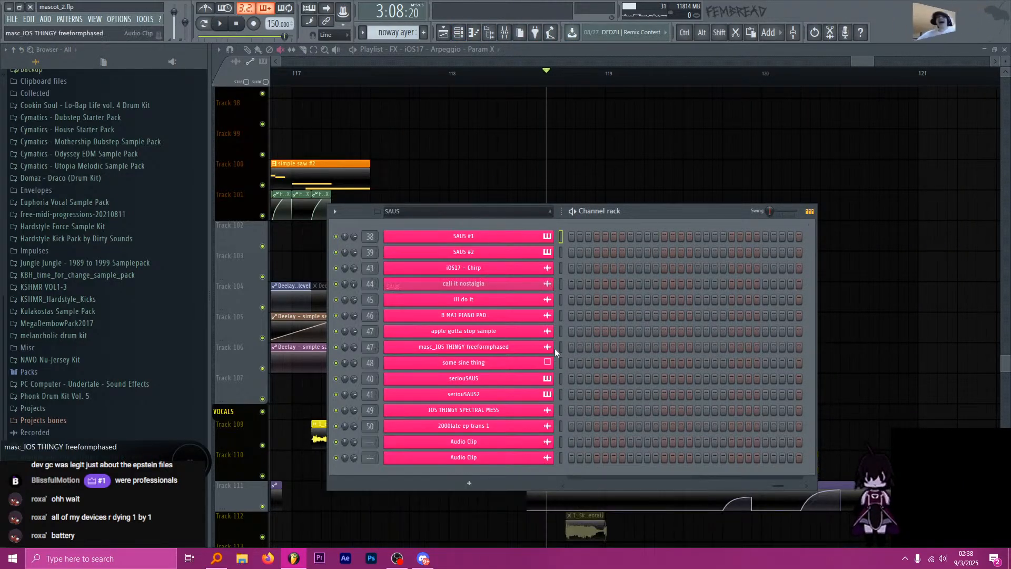
left_click(562, 456)
key("alt+c")
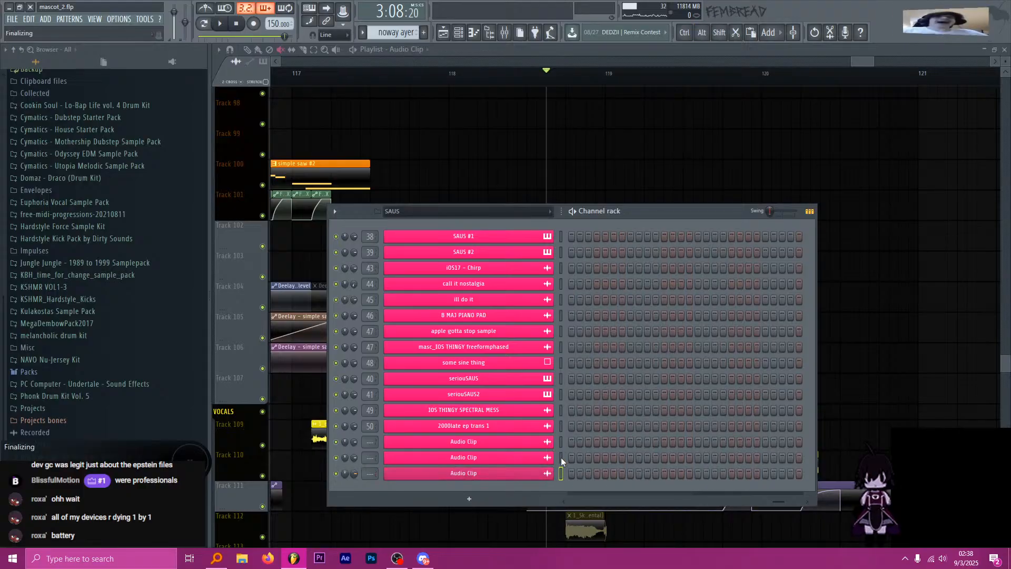
Load pling.ogg from the Everything results into the first empty Audio Clip channel of the SAUS group.
key("alt+Tab")
left_click_drag(456, 96, 649, 103)
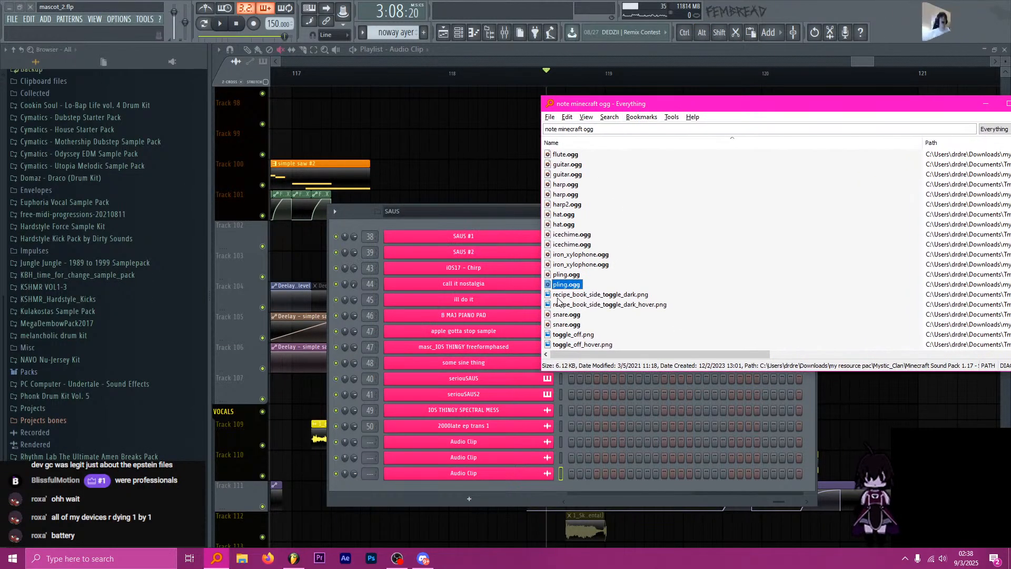
left_click_drag(473, 434, 473, 441)
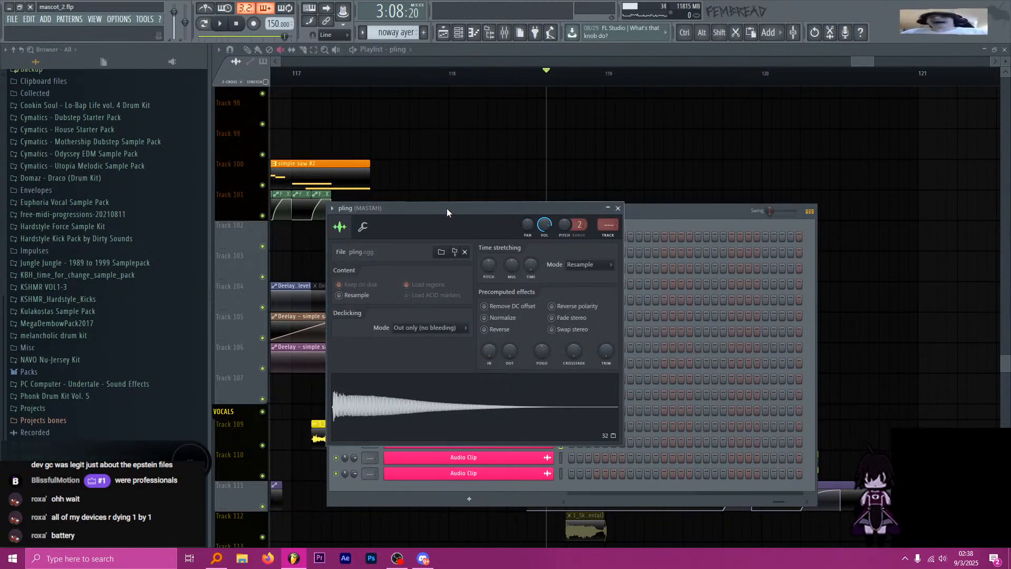
Normalize the pling sample, route its channel to a mixer track and return to the Playlist around bar 118.
left_click_drag(446, 207, 408, 210)
left_click(483, 310)
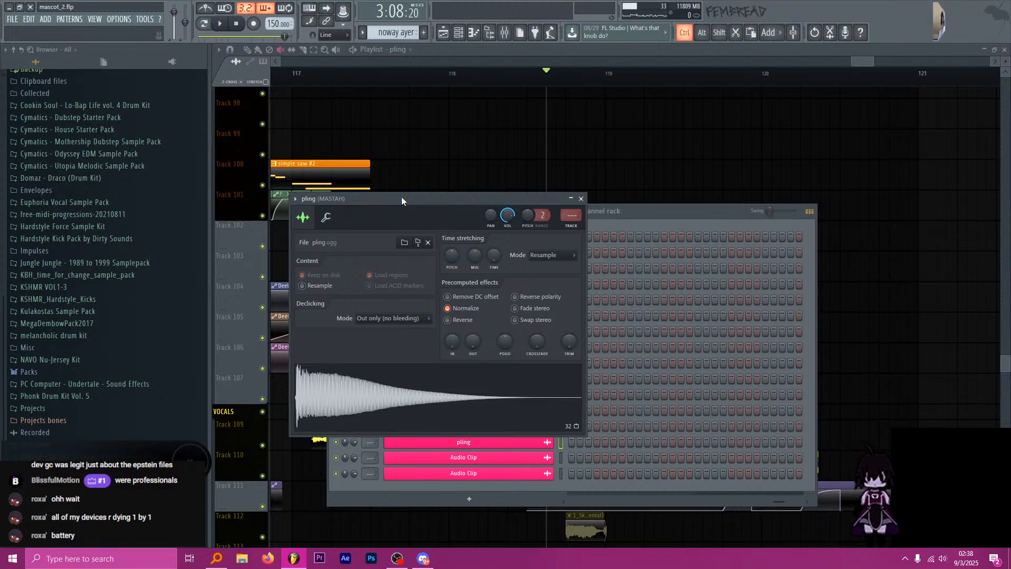
key("ctrl+l")
left_click_drag(756, 198, 527, 191)
left_click(520, 63)
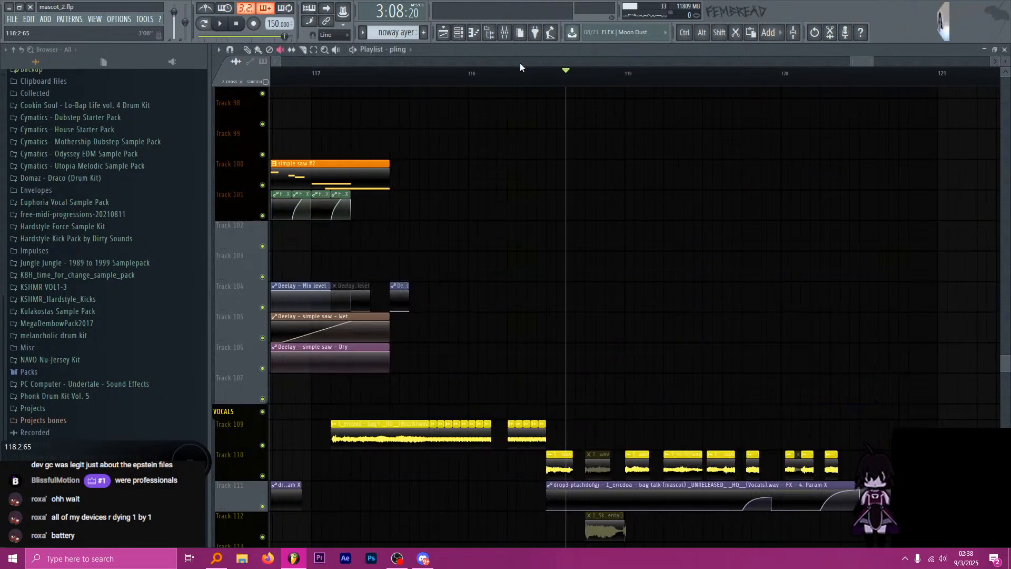
Play the arrangement from bar 117, with the serious saw #3 and #4 clips in view.
scroll(533, 238, "down", 6)
scroll(579, 256, "down", 3)
scroll(574, 249, "up", 6)
scroll(572, 248, "up", 5)
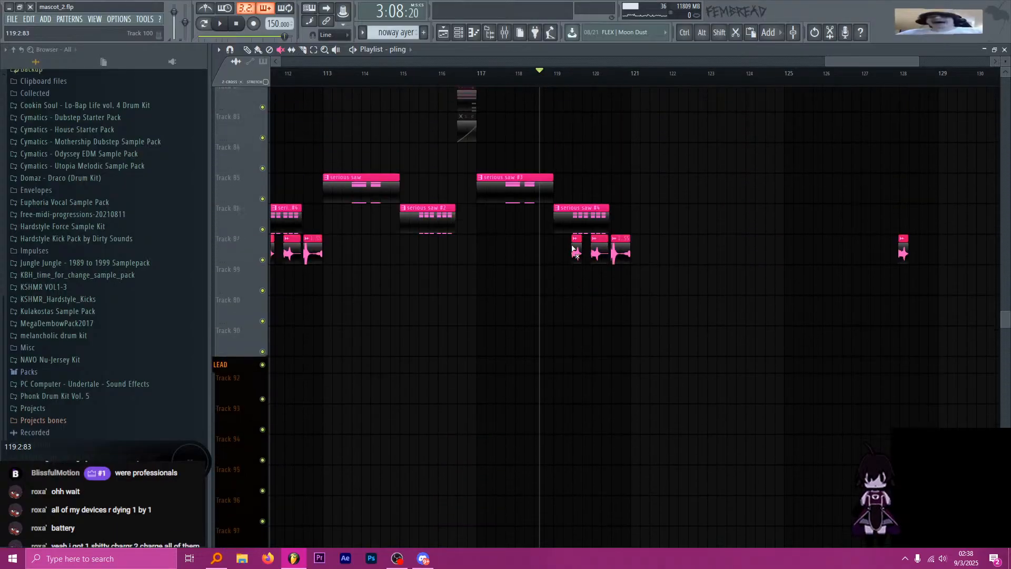
scroll(526, 278, "up", 2)
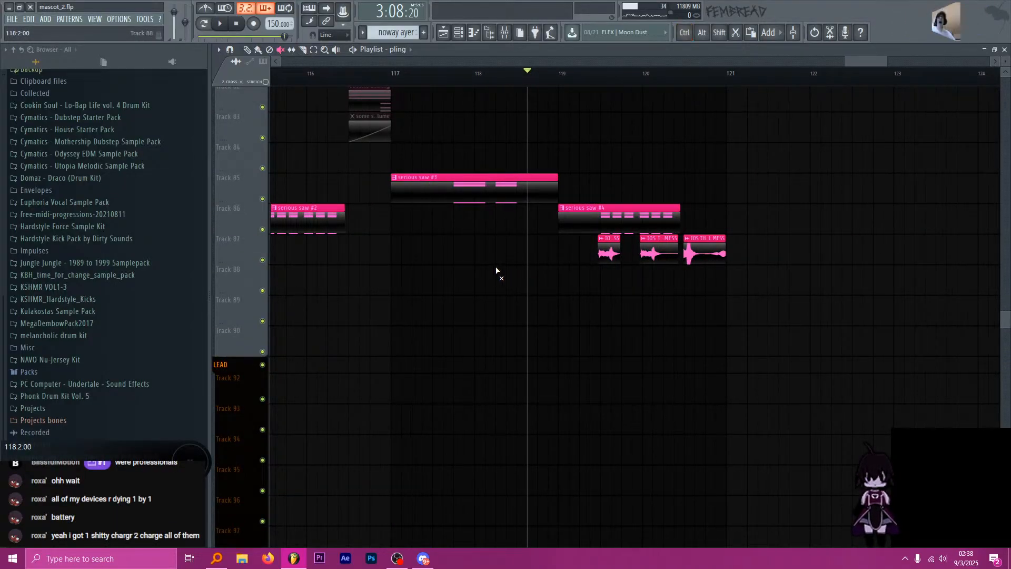
scroll(496, 272, "up", 2)
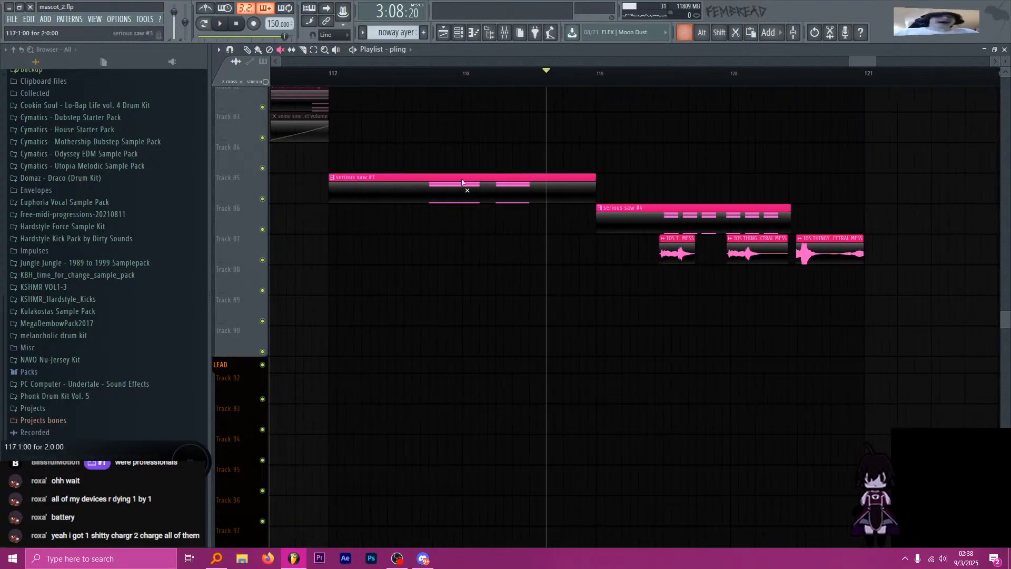
left_click(334, 80)
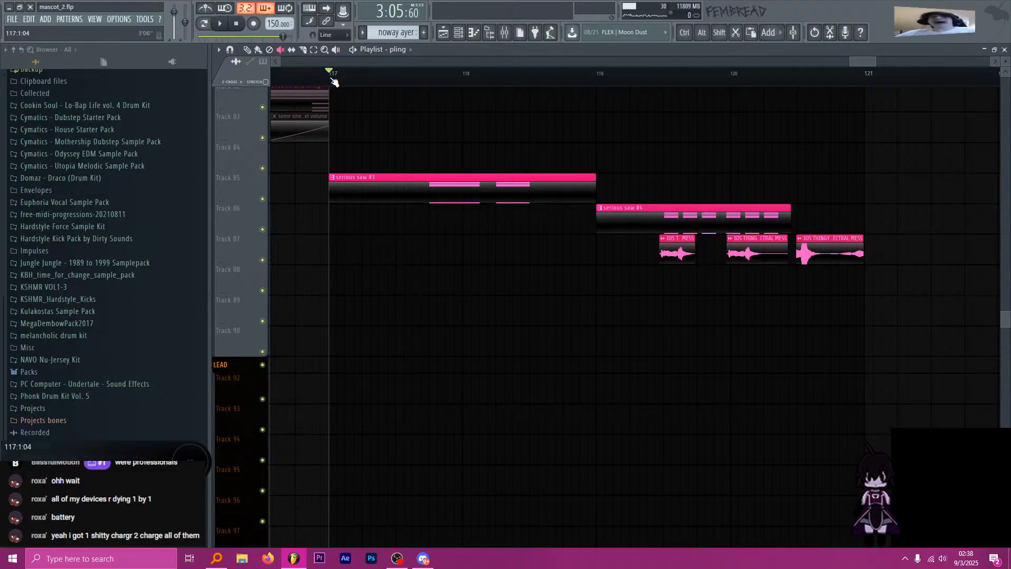
key("space")
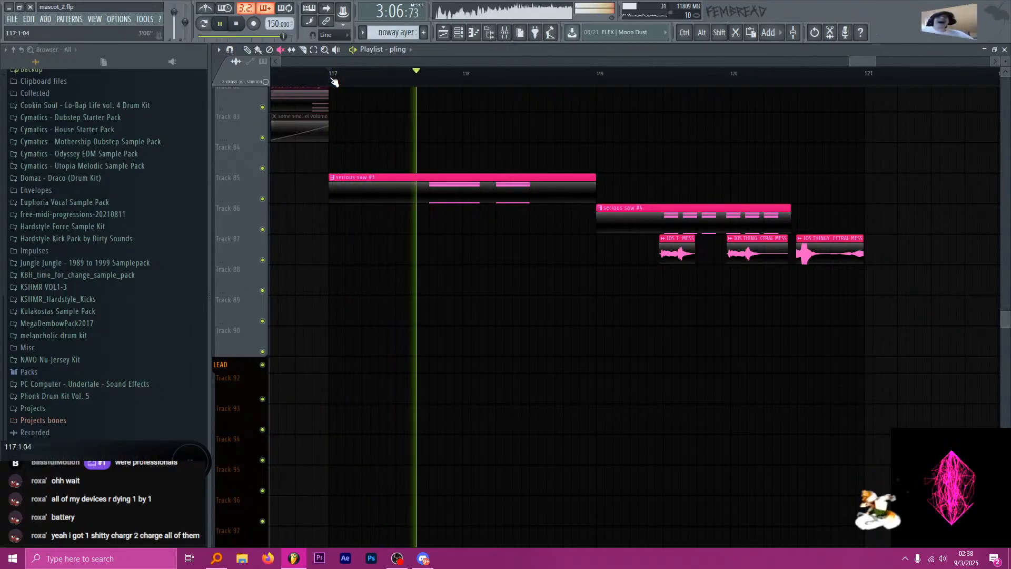
Place a pling clip on Track 87 at beat 4 of bar 118, just before serious saw #4, and play it back.
scroll(542, 253, "up", 2)
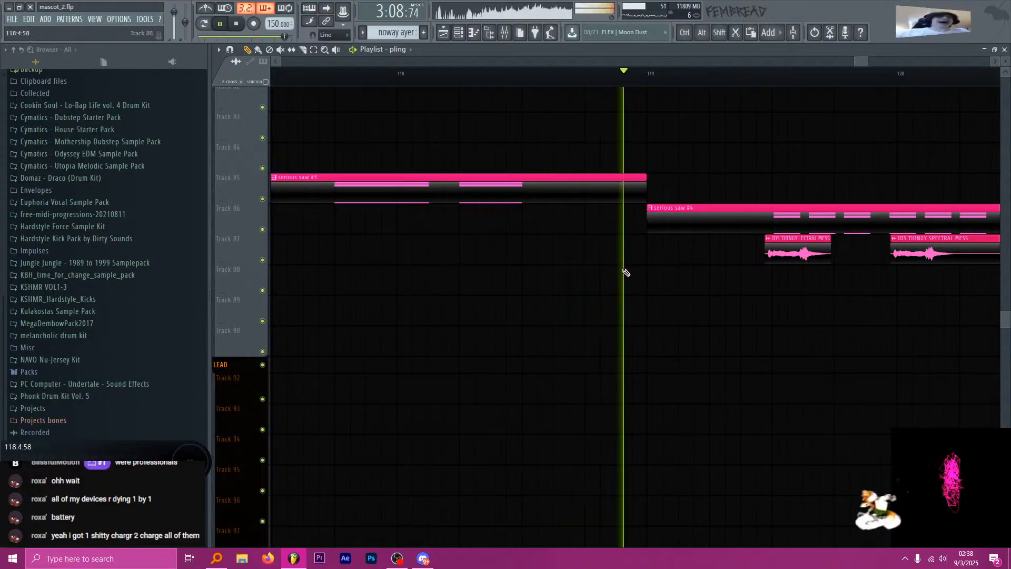
key("space")
left_click(585, 257)
key("space")
scroll(595, 259, "up", 2)
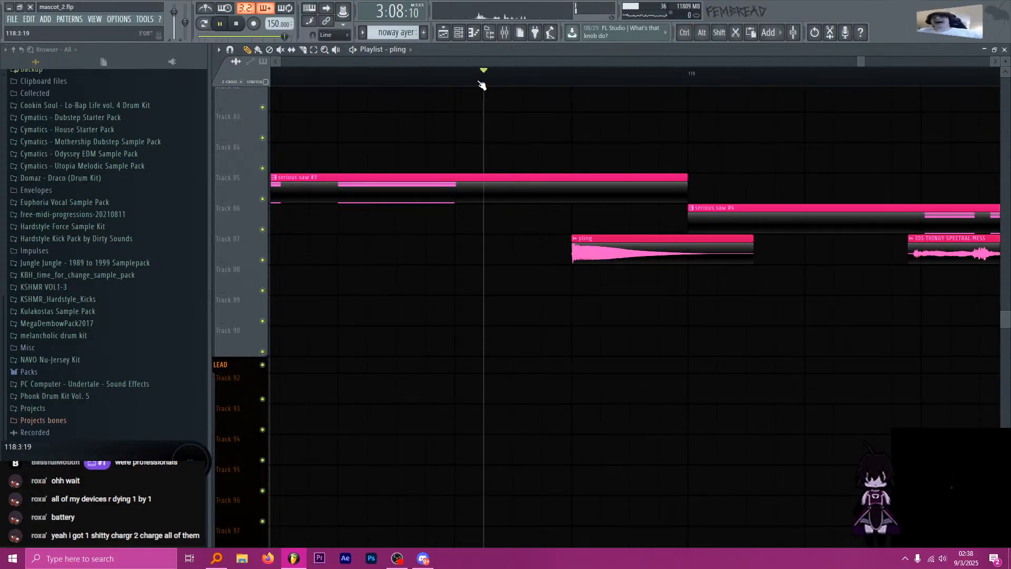
Cut the pling clip on Track 87 to less than half a beat and set its declicking mode to Generic (bleeding).
scroll(653, 241, "up", 1)
scroll(654, 242, "up", 1)
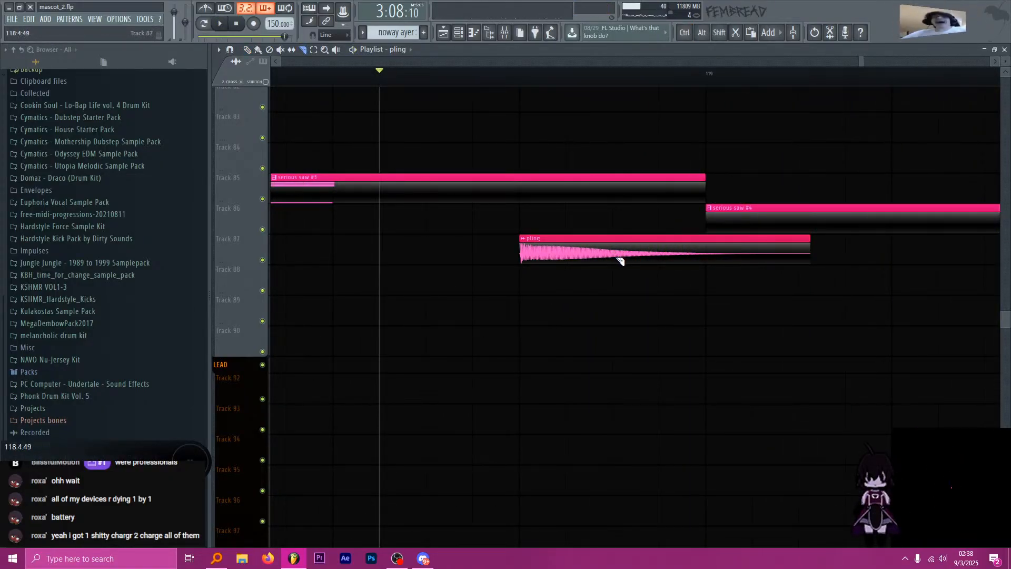
key("ctrl+z")
scroll(539, 272, "down", 3, "alt")
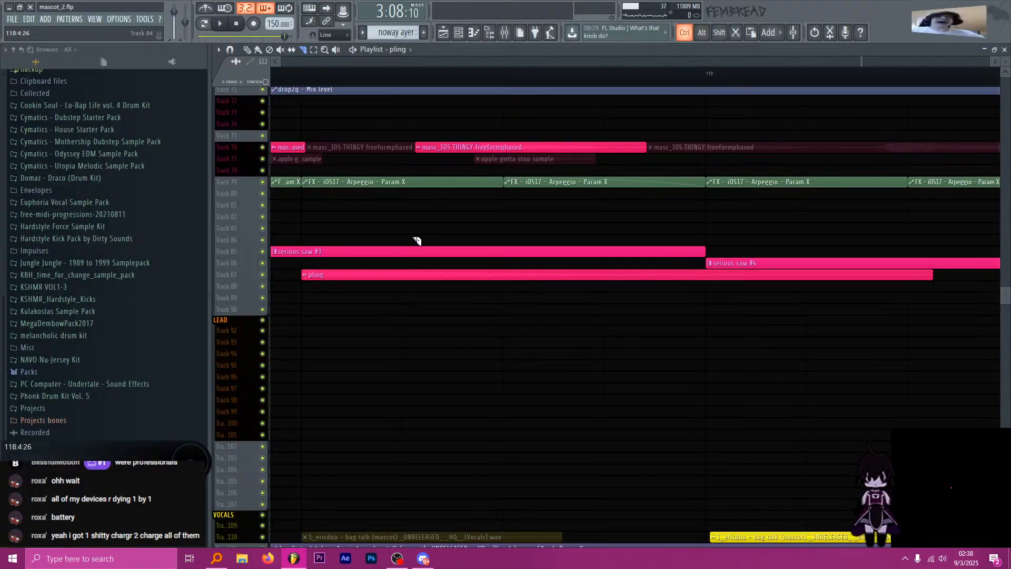
double_click(481, 276)
left_click(393, 318)
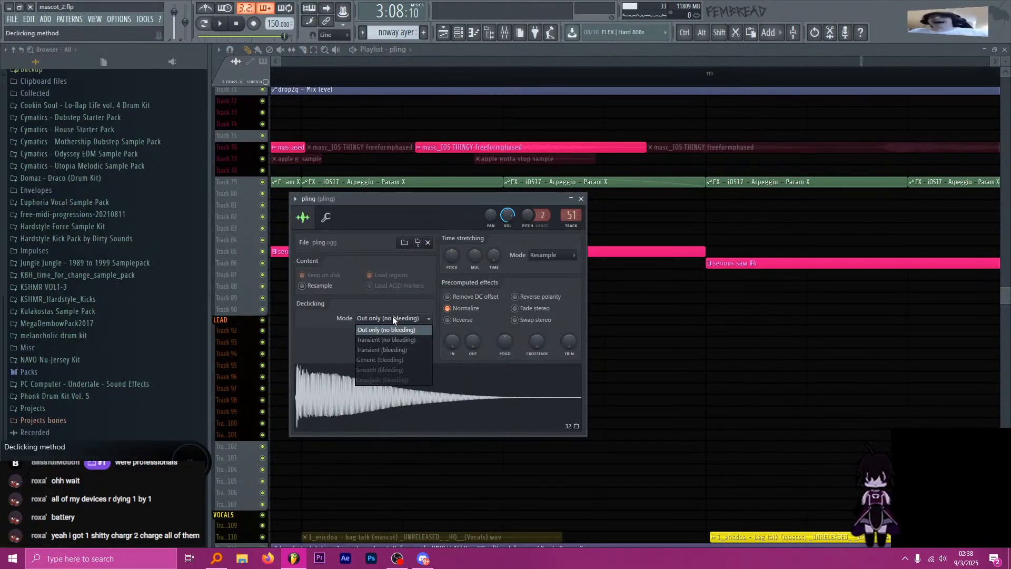
left_click(405, 360)
key("space")
left_click(581, 199)
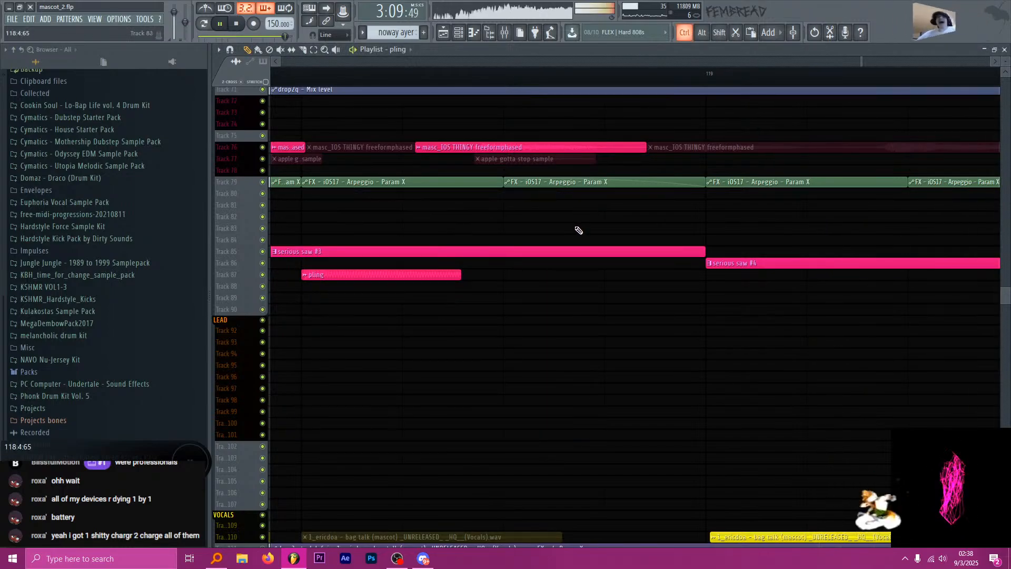
Move the pling clip down from Track 87 to Track 90 and insert an empty track directly above the LEAD track.
scroll(437, 295, "down", 3, "ctrl")
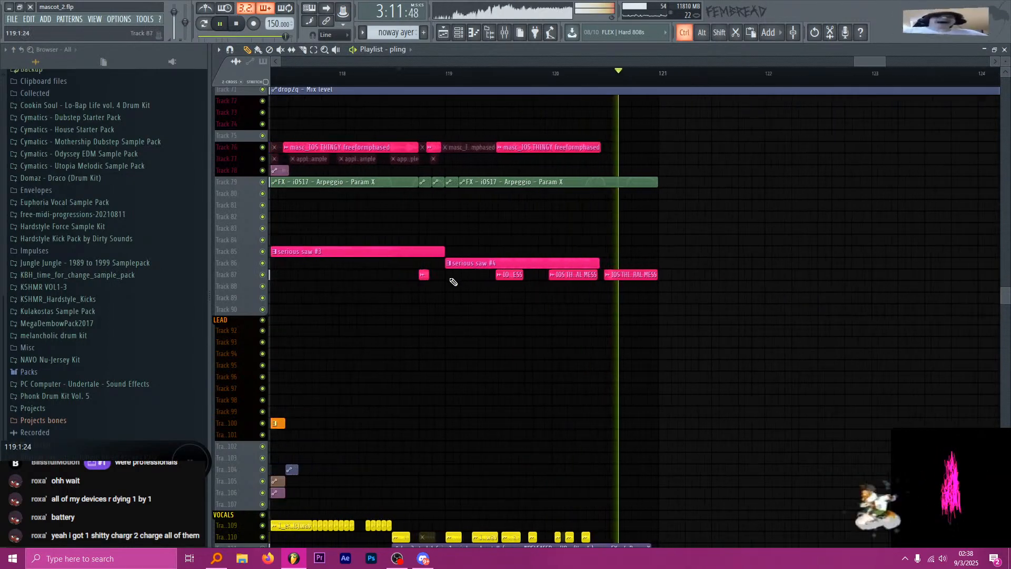
scroll(459, 280, "down", 5, "ctrl")
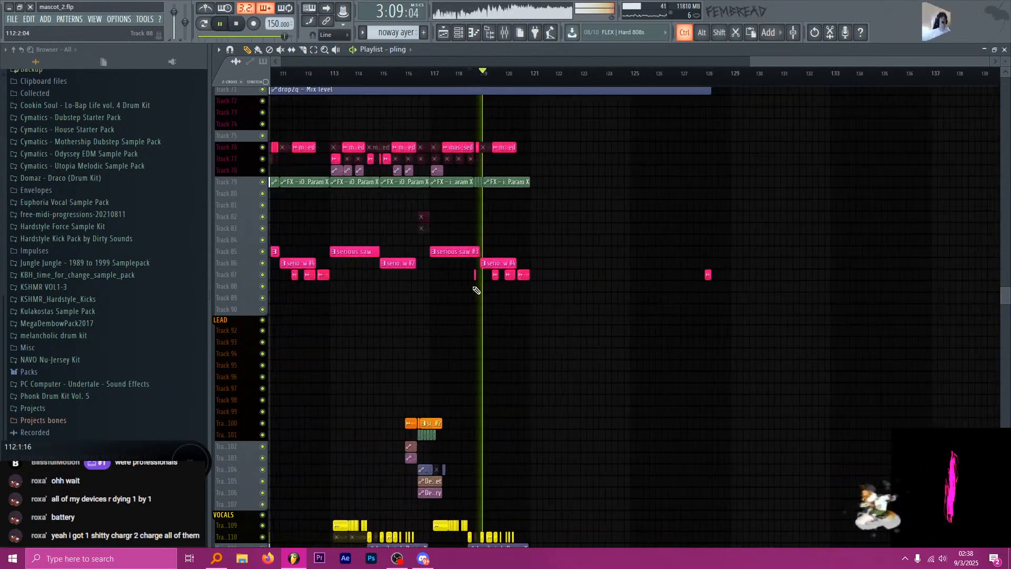
scroll(655, 283, "up", 6, "ctrl")
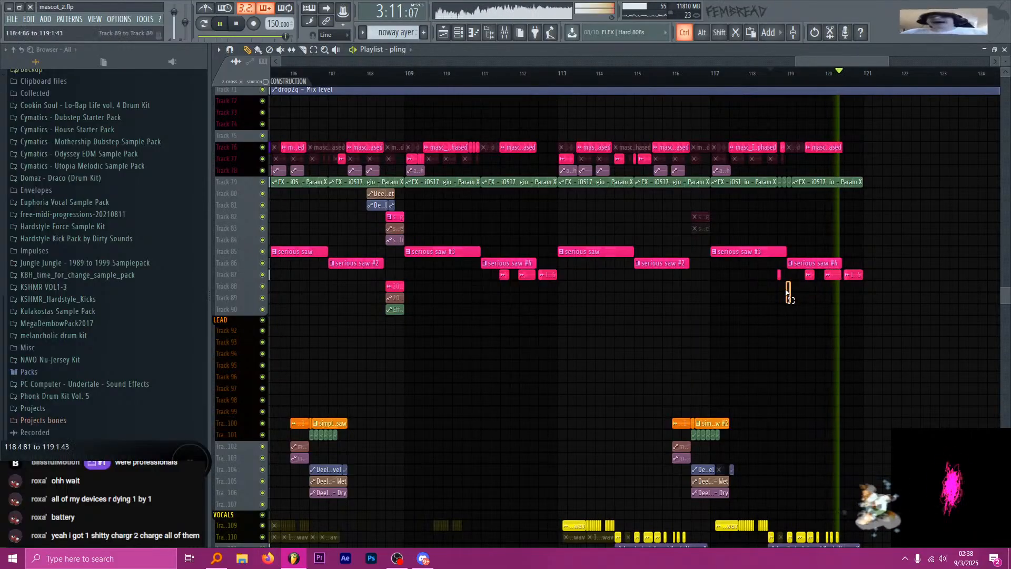
key("space")
key("space")
key("shift+Down")
key("shift+Down")
key("shift+Down")
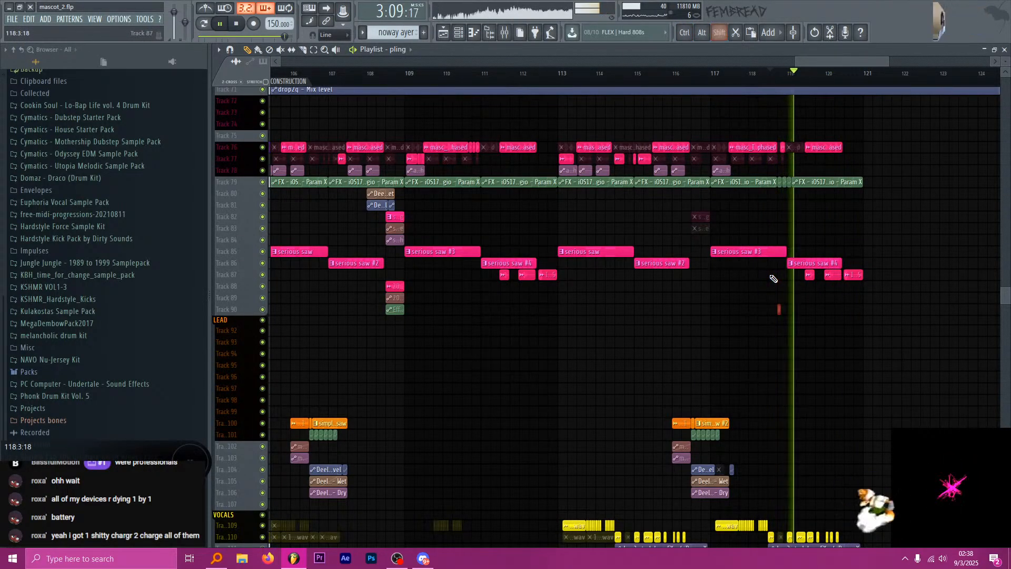
key("space")
right_click(242, 314)
key("i")
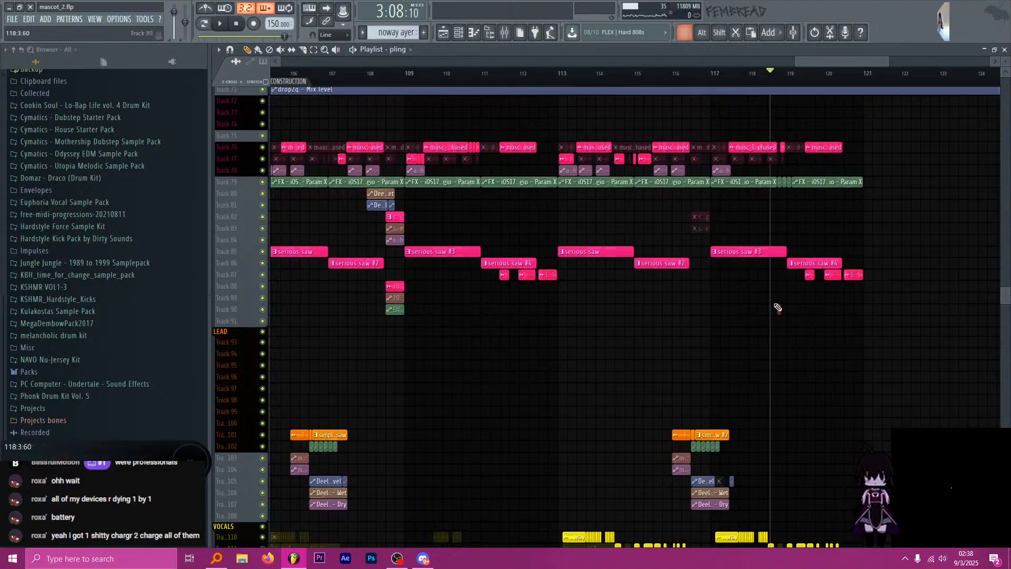
Audition hat.ogg and harp.ogg from the Everything results and try harp.ogg as the replacement sample in the pling channel.
left_click(458, 32)
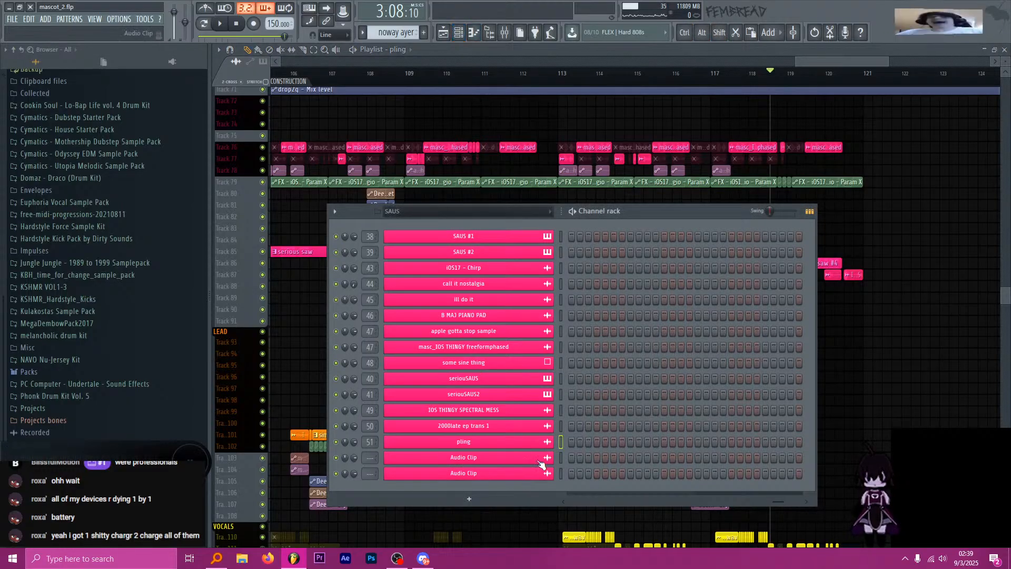
left_click(517, 445)
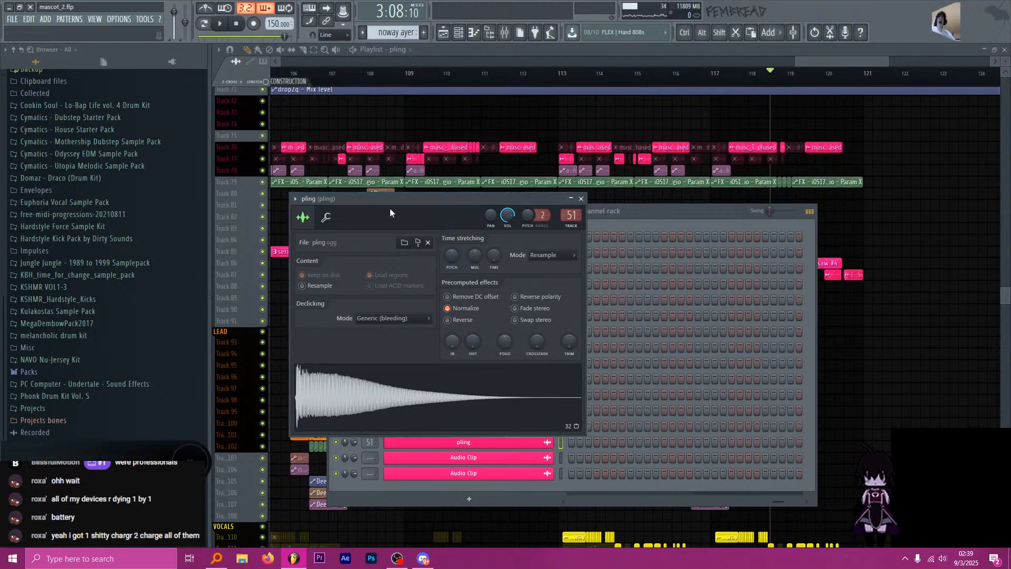
left_click_drag(390, 212, 467, 183)
key("alt+Tab")
double_click(569, 226)
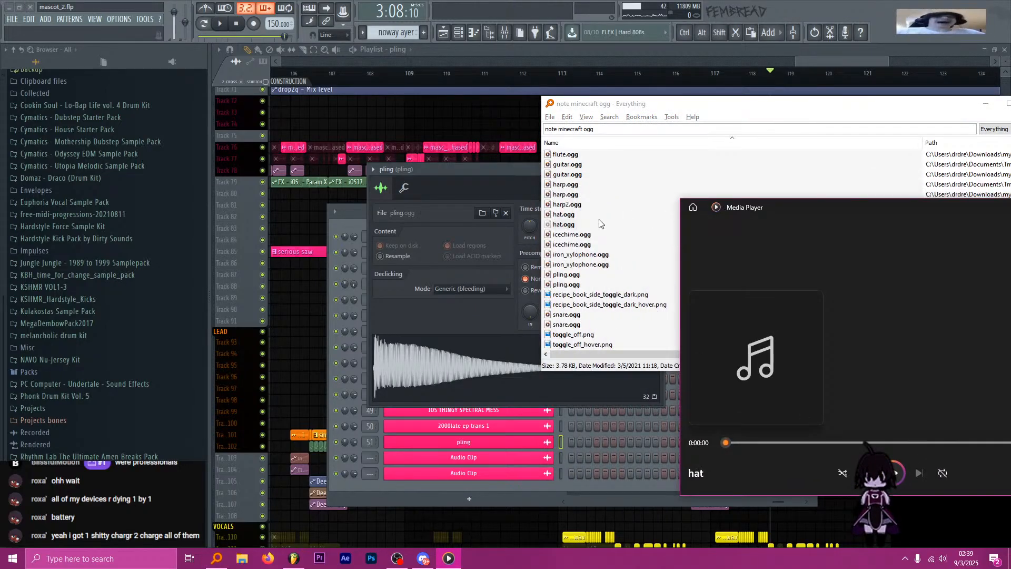
double_click(570, 203)
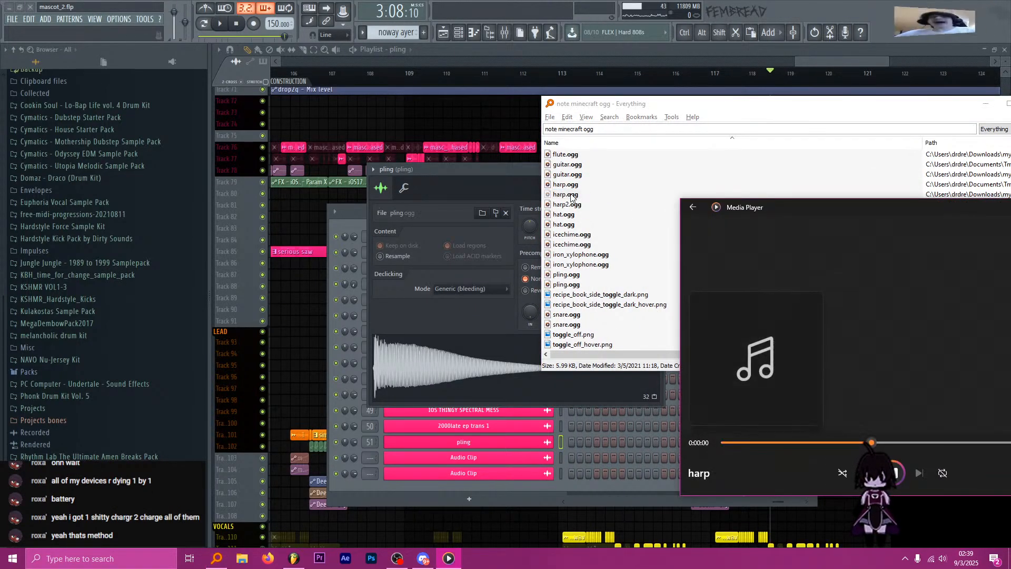
left_click_drag(516, 245, 517, 246)
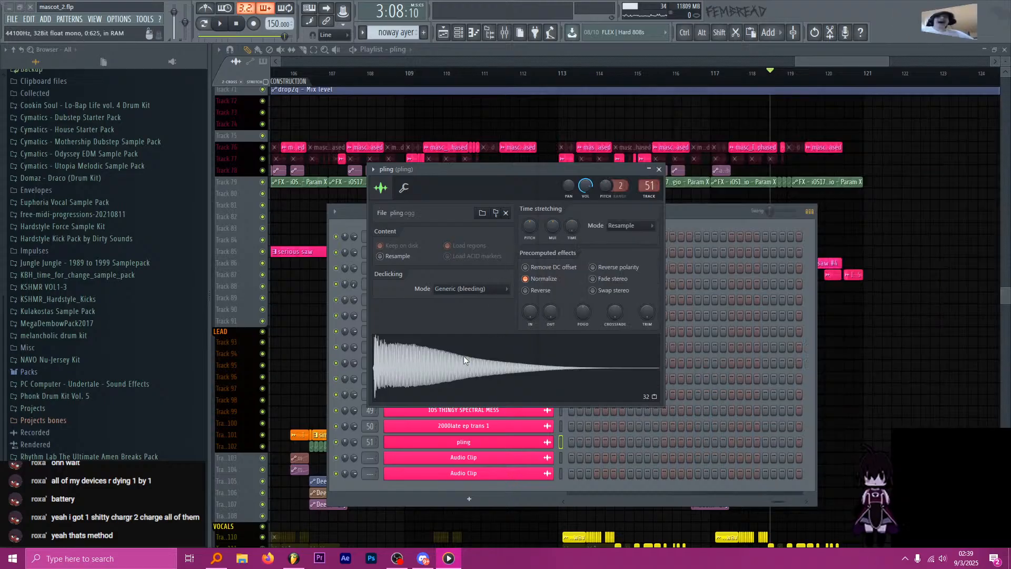
key("space")
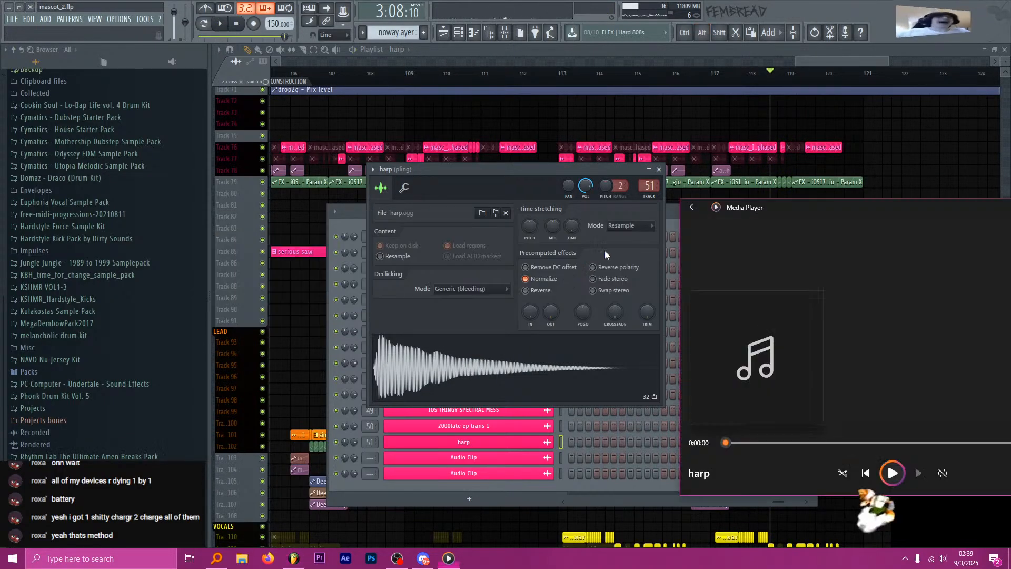
Audition guitar.ogg, bit.ogg and bell.ogg from the Everything results.
key("alt+Tab")
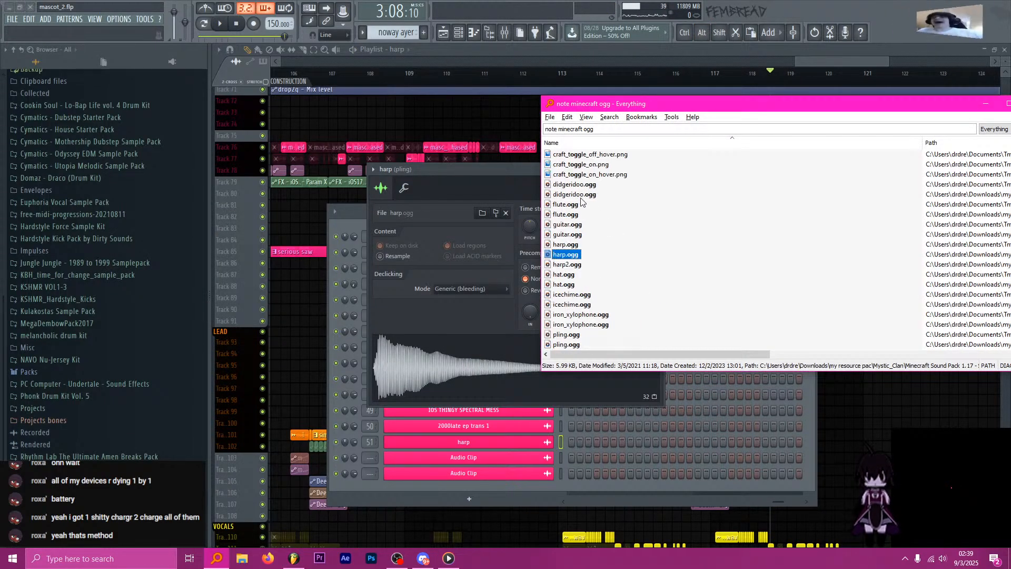
double_click(577, 222)
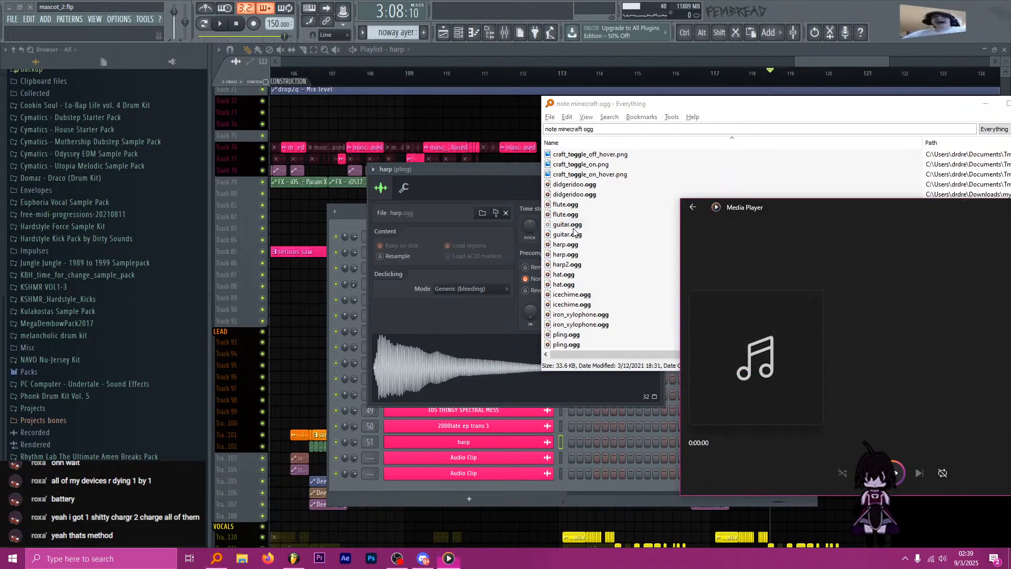
scroll(574, 194, "up", 3)
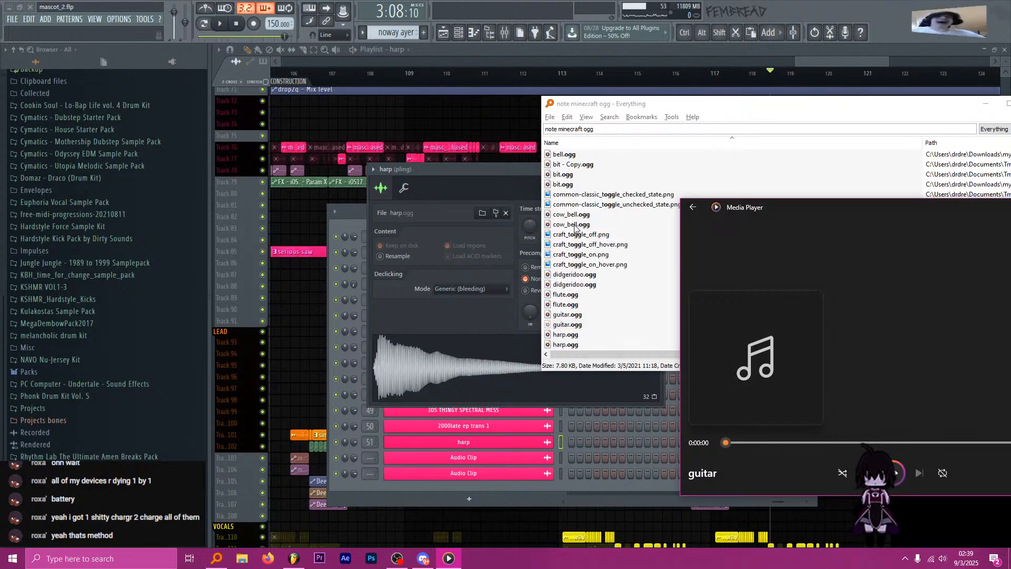
scroll(574, 193, "up", 2)
double_click(579, 232)
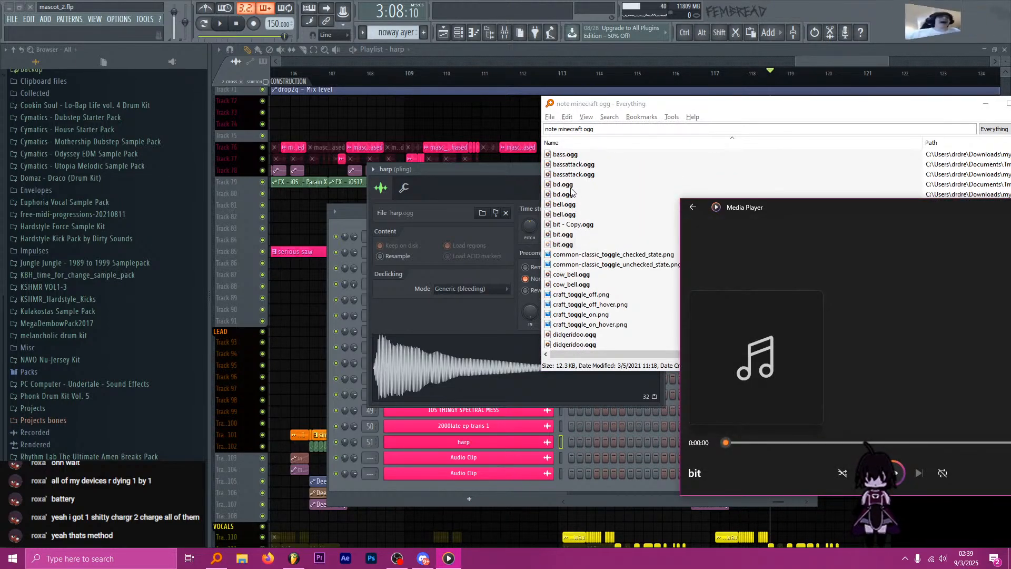
double_click(575, 215)
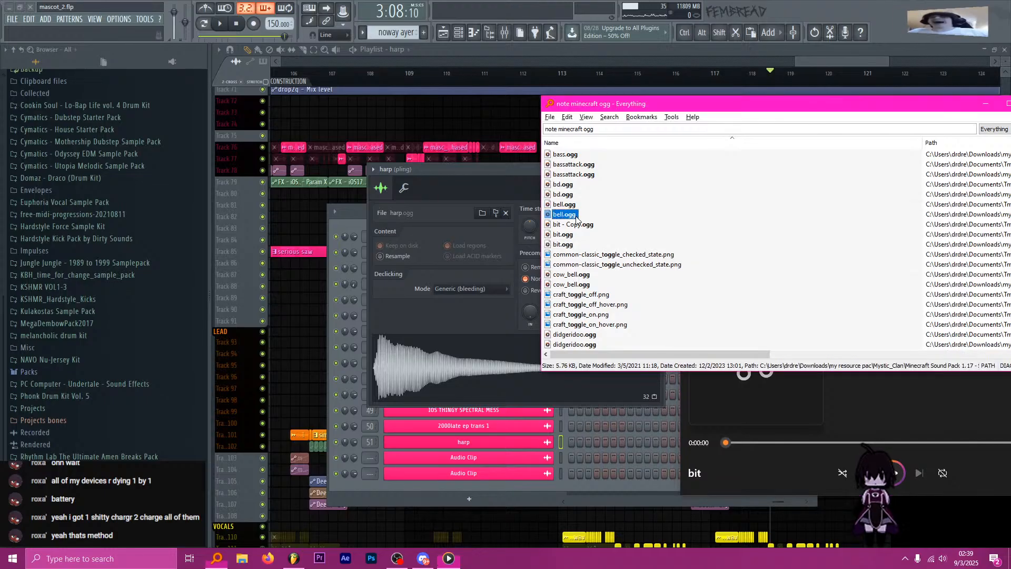
Audition bd.ogg, bass.ogg, bassattack.ogg, banjo.ogg and snare.ogg from the Everything results.
scroll(574, 221, "up", 2)
double_click(573, 224)
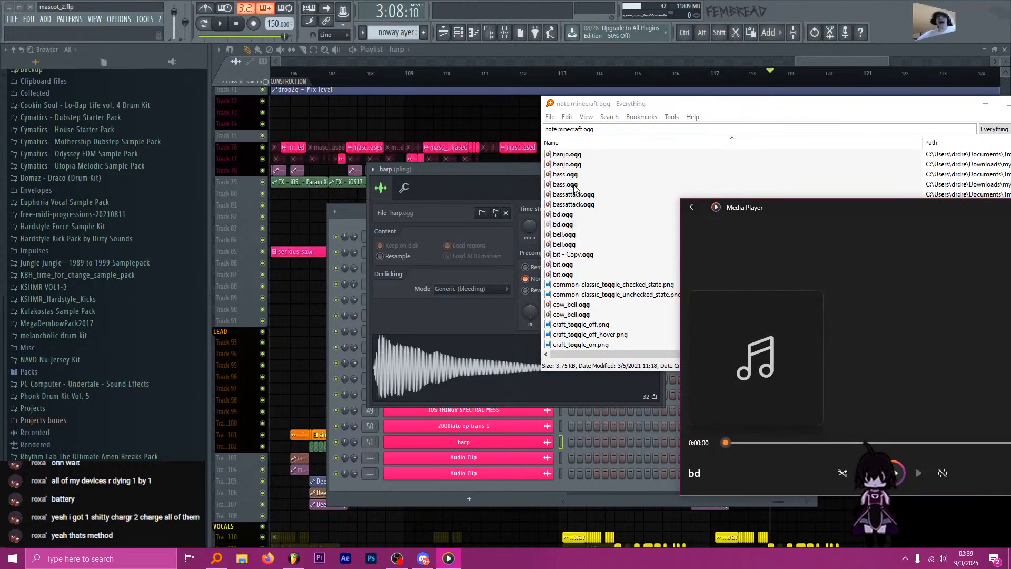
double_click(575, 184)
double_click(580, 202)
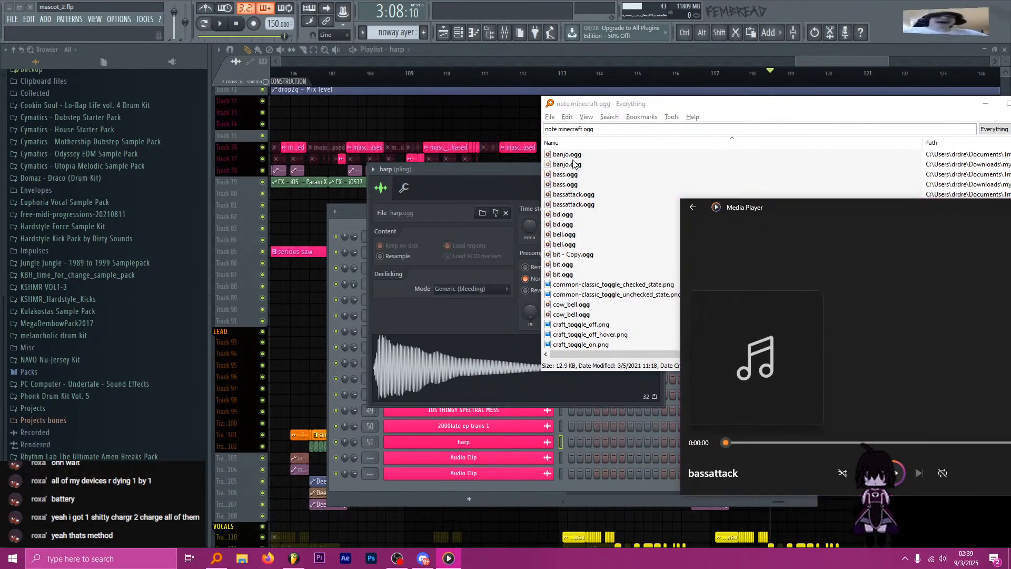
double_click(574, 164)
scroll(577, 291, "down", 10)
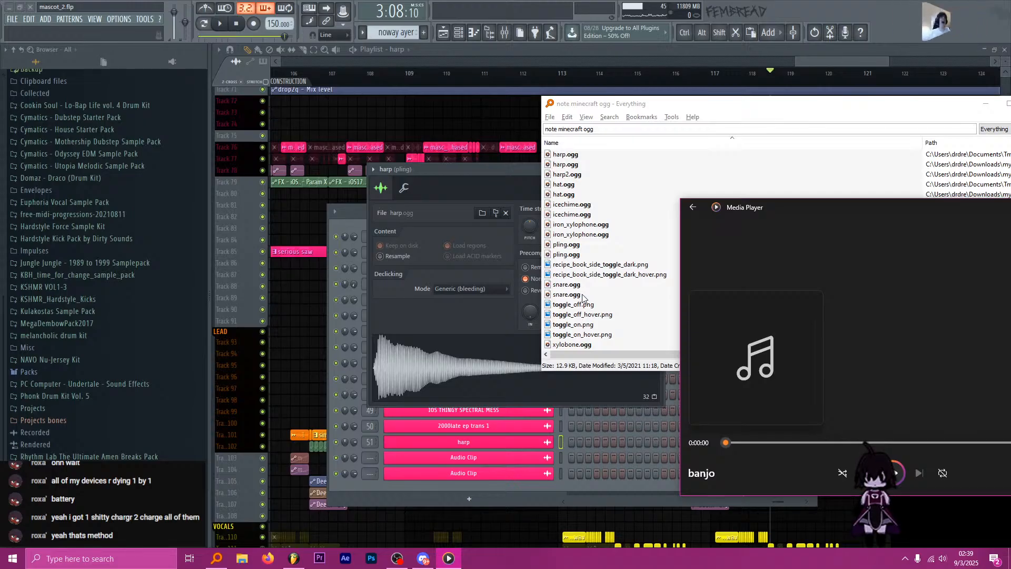
double_click(582, 295)
scroll(574, 311, "down", 1)
scroll(574, 293, "up", 2)
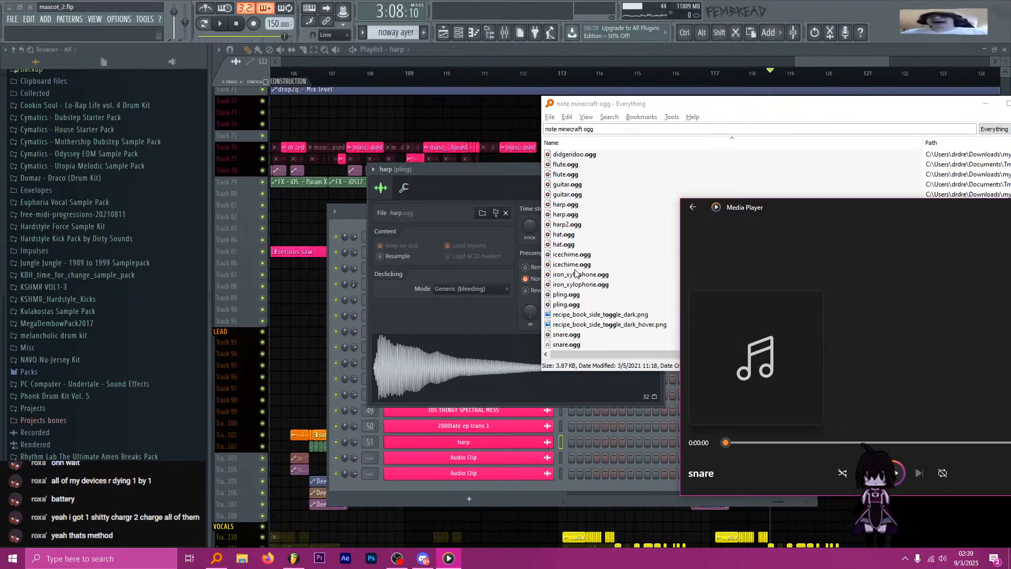
Load pling.ogg back into the harp channel in place of harp.ogg and play the arrangement.
double_click(569, 305)
left_click(492, 330)
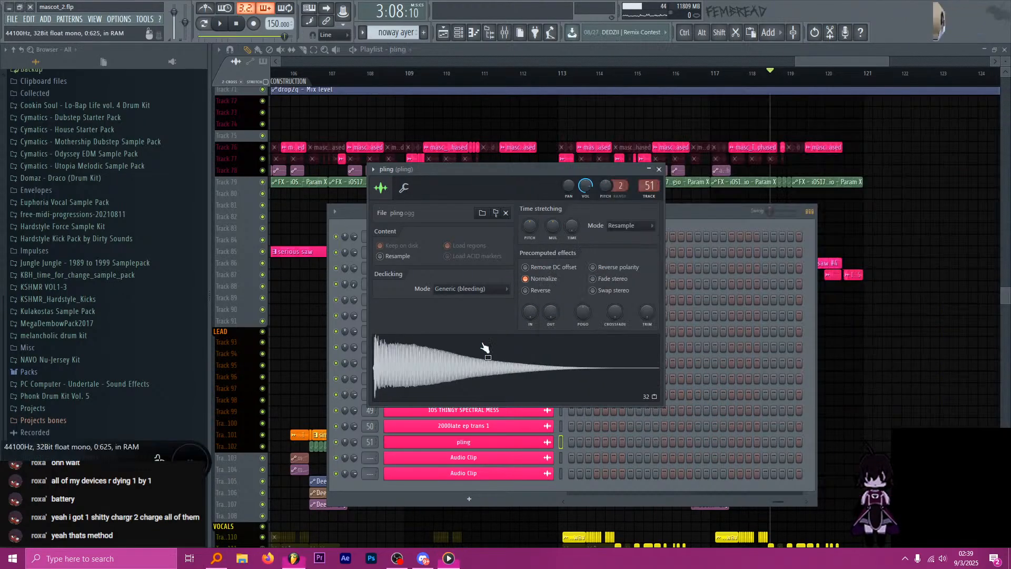
key("space")
Add Fruity parametric EQ 2 to the first effect slot of the pling mixer track and apply the quick 100 preset.
left_click(504, 33)
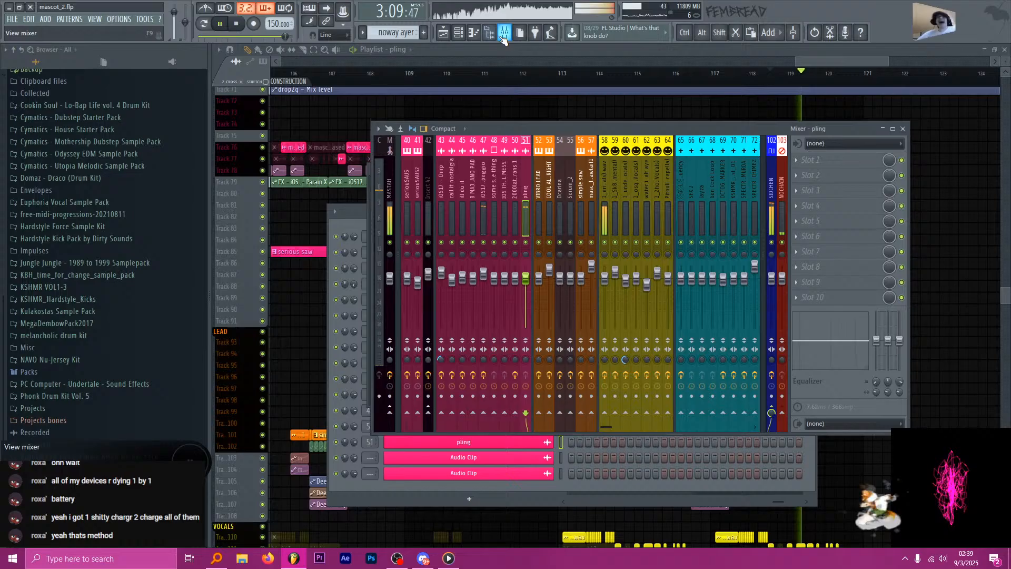
key("space")
left_click(811, 160)
left_click(669, 368)
right_click(536, 126)
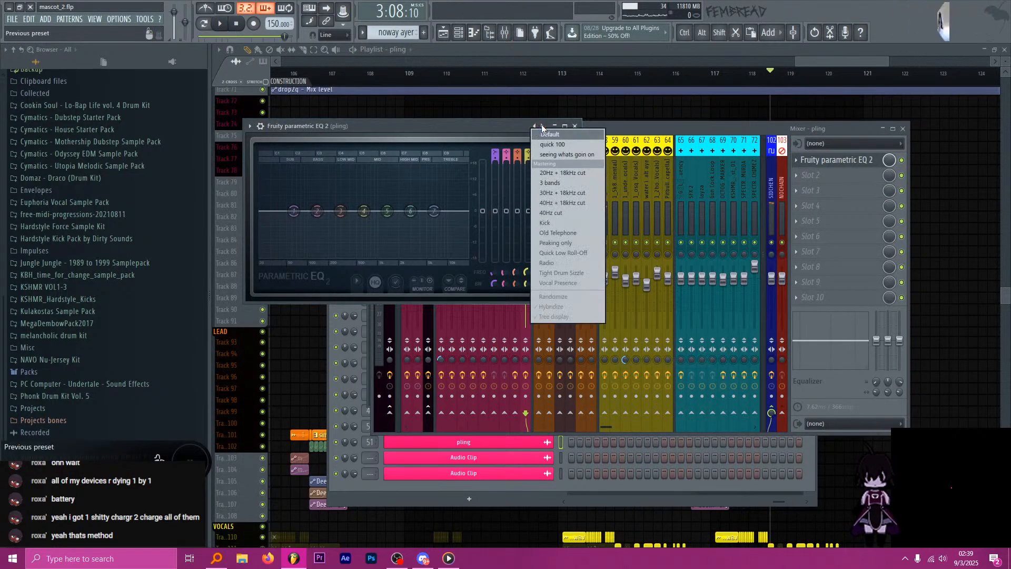
left_click(549, 146)
Lower band 3 of the pling EQ into a moderate dip and shift it slightly higher in frequency during playback.
key("space")
key("space")
key("space")
left_click_drag(341, 211, 350, 230)
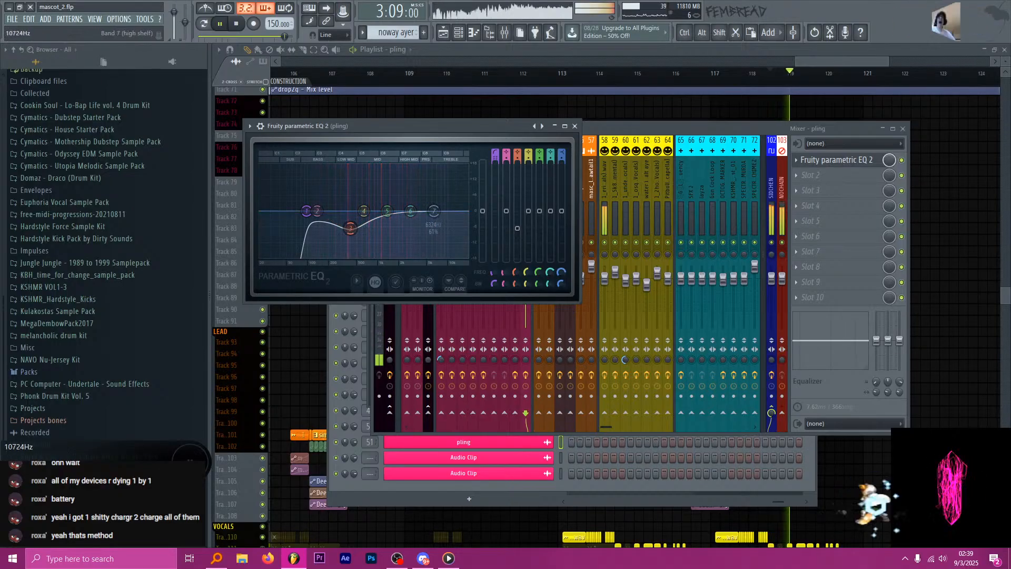
Close the pling EQ, save the project and play the arrangement from bar 105.
left_click(575, 126)
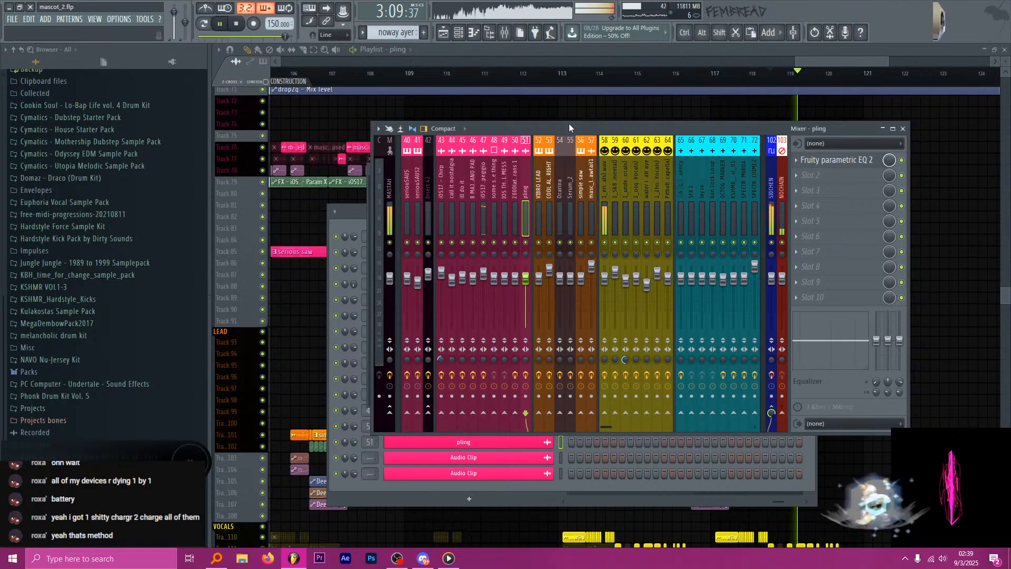
left_click(567, 47)
scroll(535, 216, "up", 2)
scroll(537, 218, "down", 4)
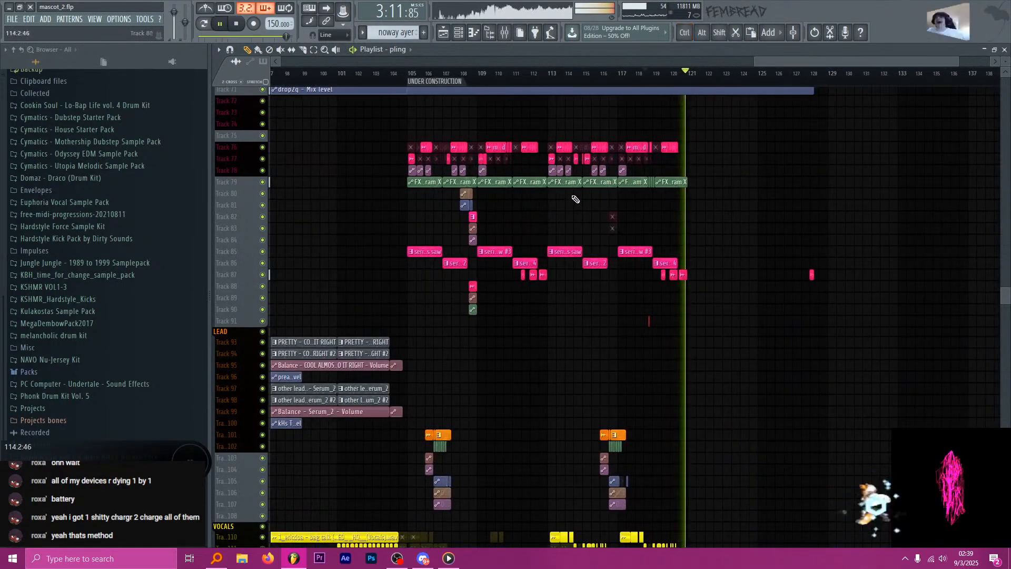
key("space")
left_click(410, 74)
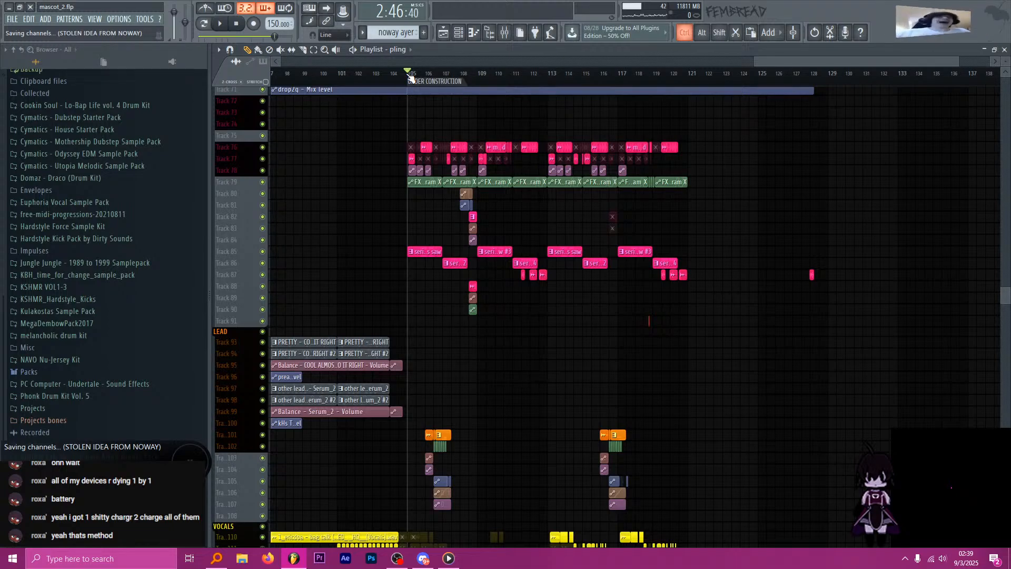
key("space")
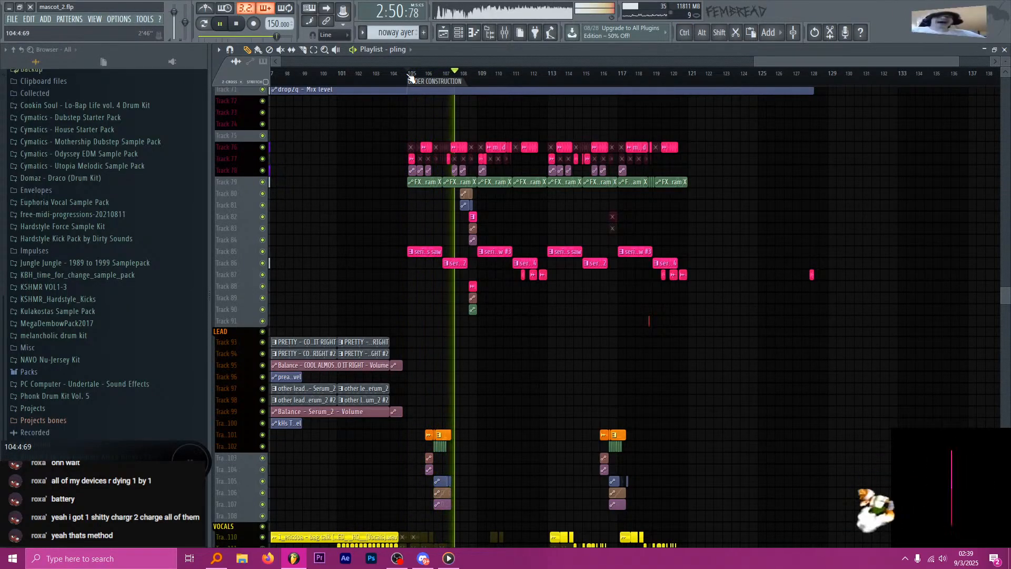
Examine the synth and vocal tracks of the UNDER CONSTRUCTION section up to bar 121 during playback.
scroll(485, 161, "down", 4)
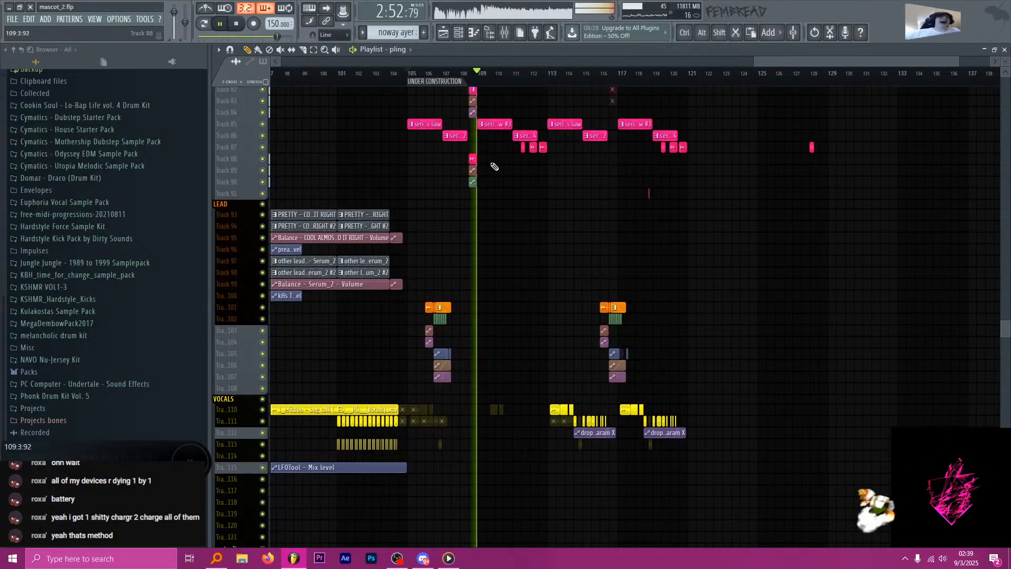
scroll(527, 172, "up", 5)
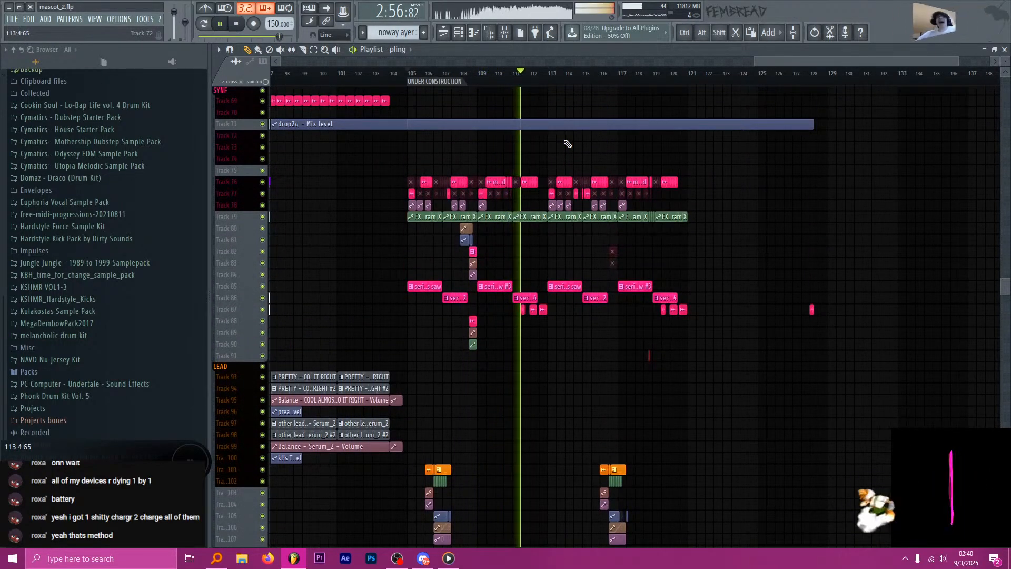
scroll(555, 172, "up", 4)
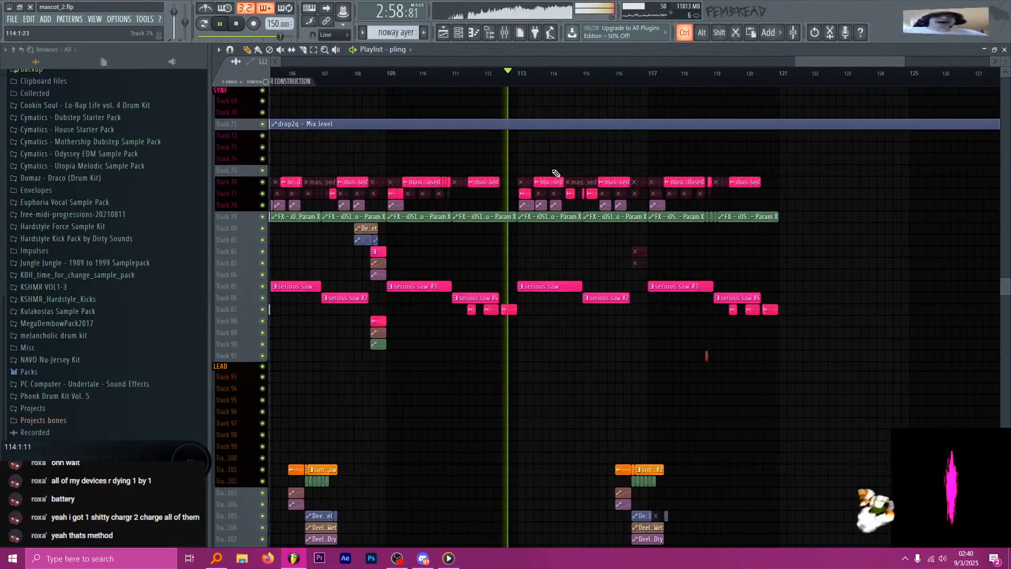
scroll(531, 234, "up", 4)
scroll(533, 239, "down", 1)
scroll(537, 244, "down", 2)
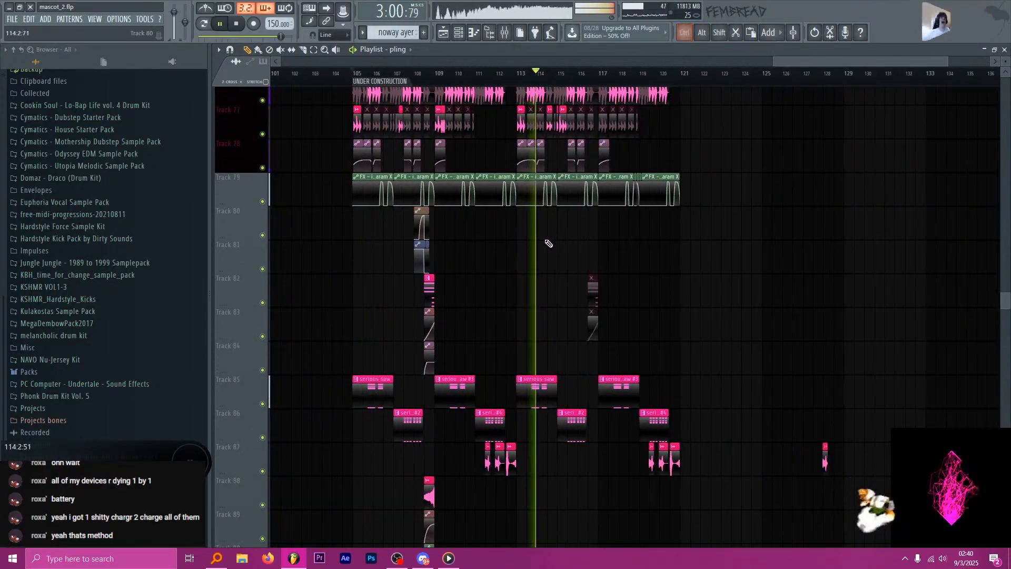
scroll(543, 242, "up", 1)
scroll(554, 268, "down", 5)
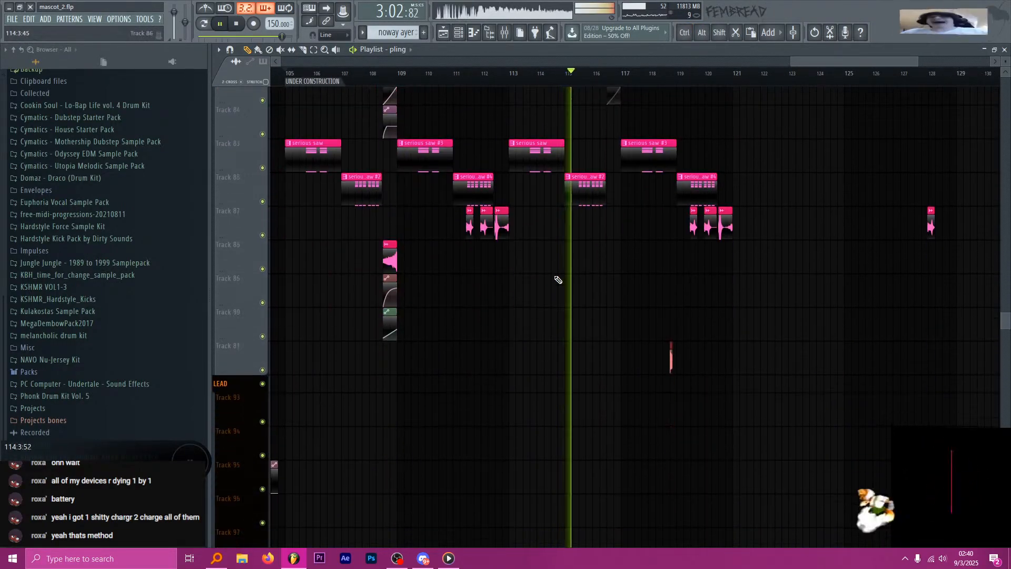
scroll(622, 319, "down", 6)
scroll(555, 277, "up", 5)
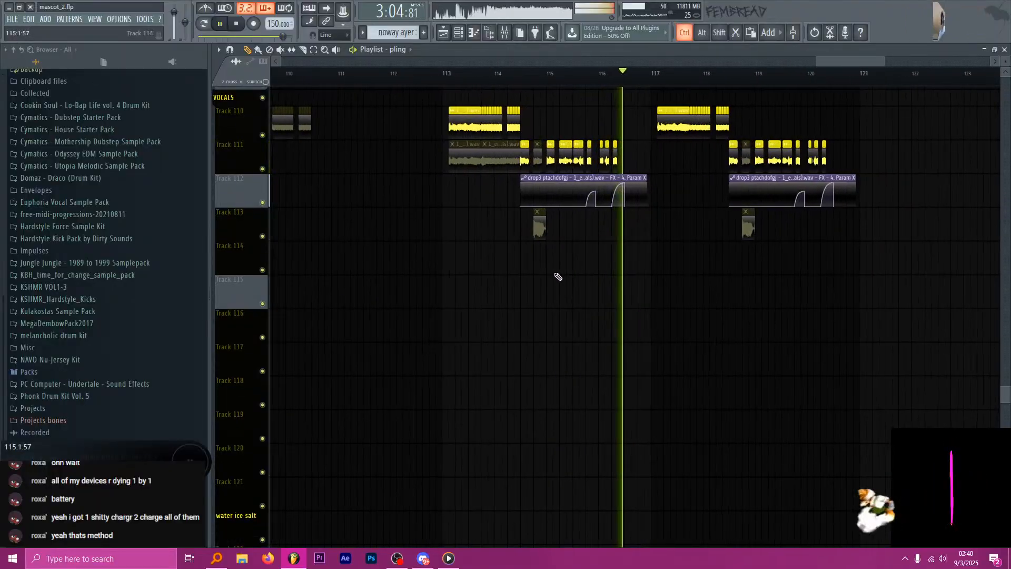
scroll(688, 261, "down", 3)
scroll(639, 244, "up", 2)
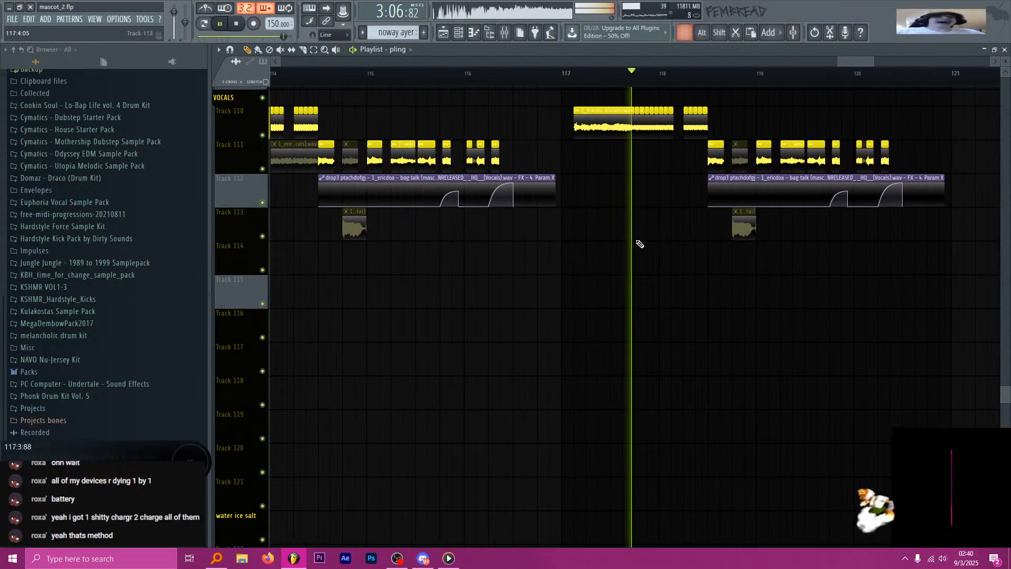
scroll(625, 247, "up", 1)
scroll(625, 246, "down", 3)
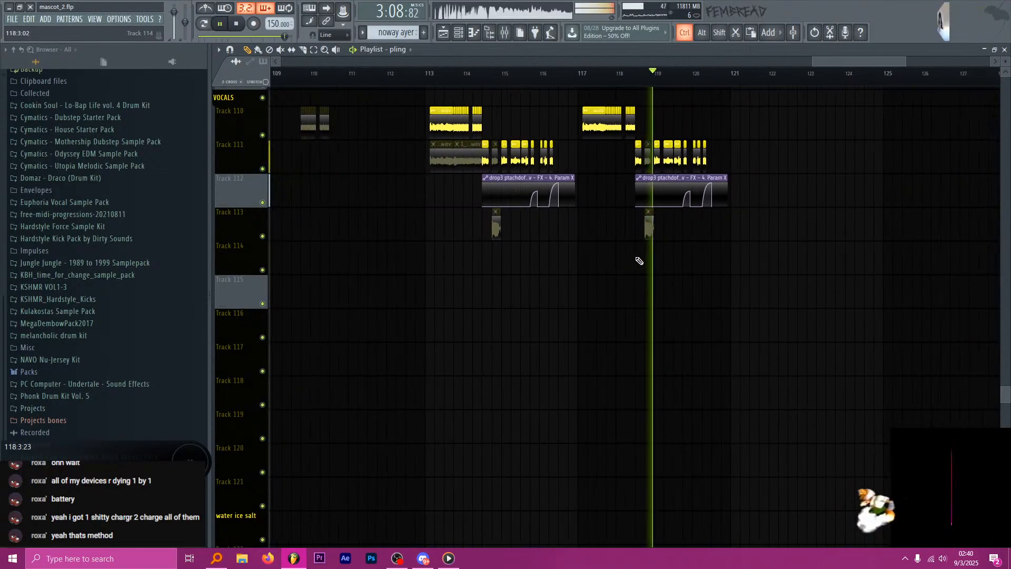
scroll(684, 232, "down", 2)
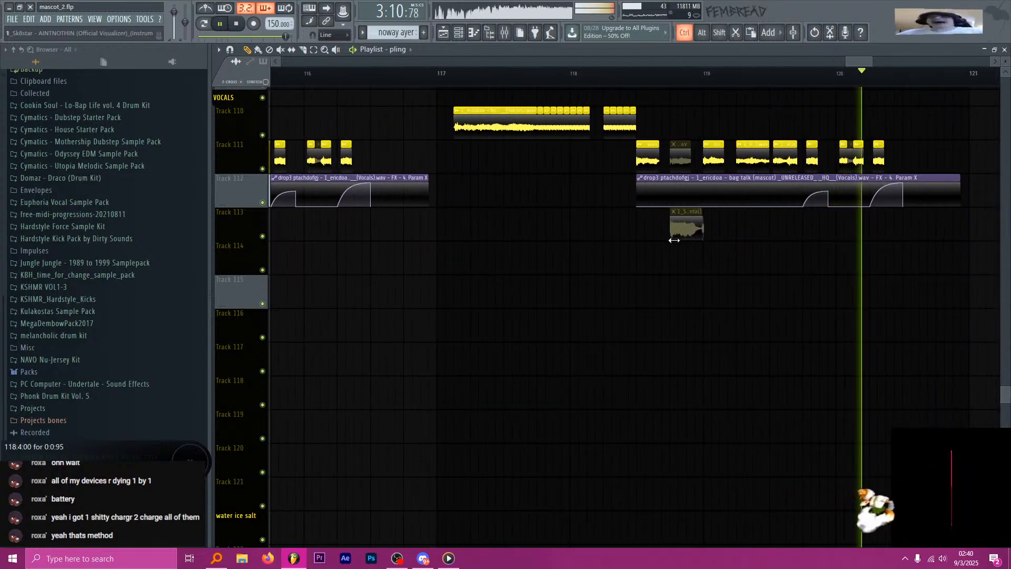
Replay the vocal chops on Tracks 110 and 111 from the middle of bar 114.
key("space")
left_click(507, 75)
key("space")
scroll(524, 174, "up", 2)
key("space")
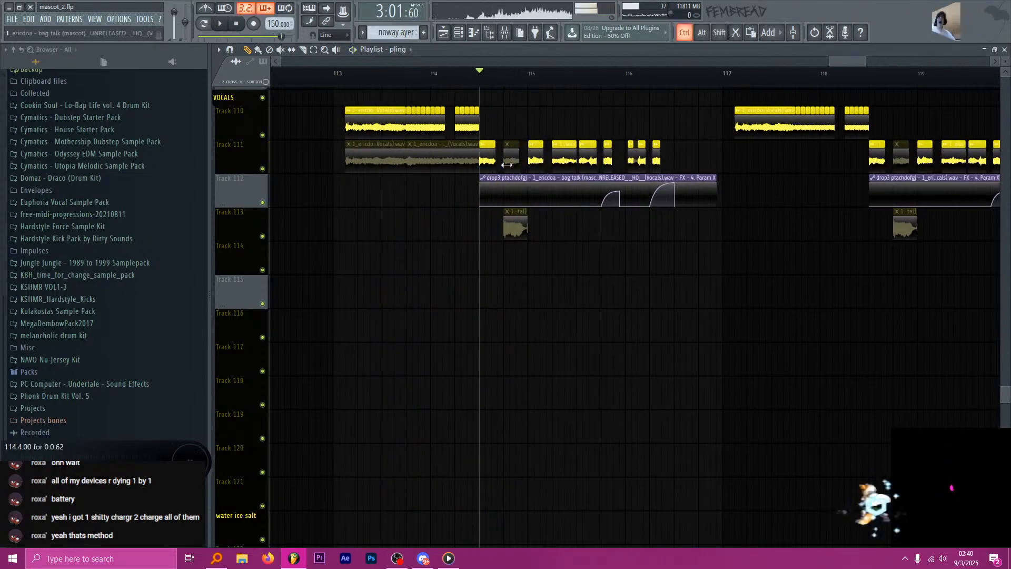
key("space")
scroll(508, 192, "up", 3)
key("space")
scroll(527, 200, "up", 3)
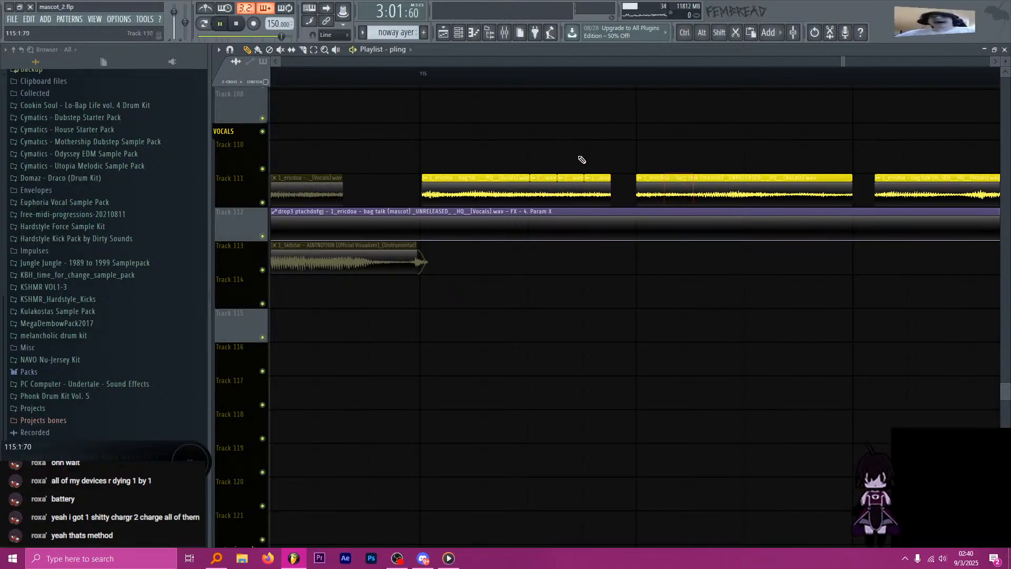
scroll(519, 211, "down", 4)
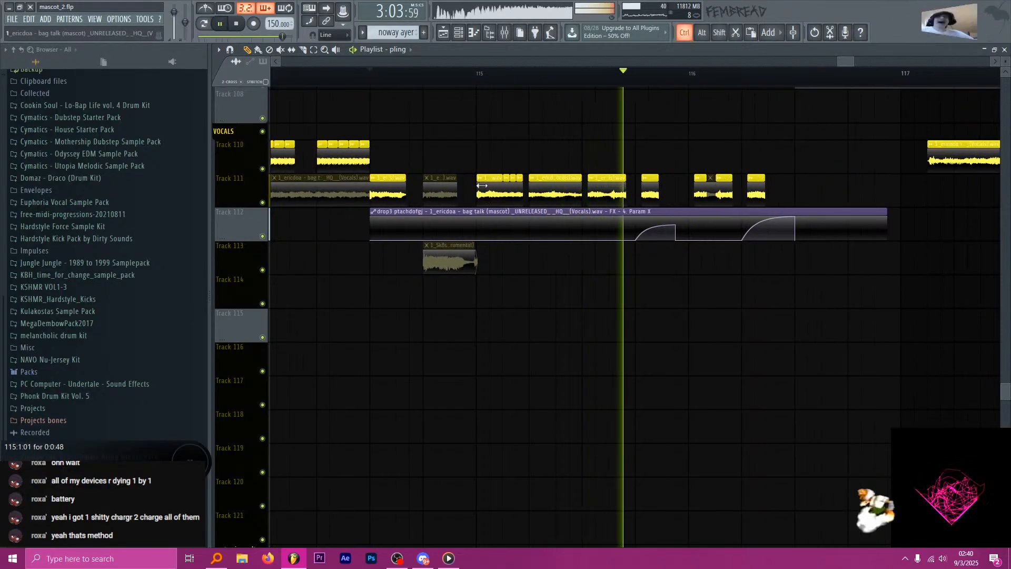
Select the three repeat vocal slices after bar 115 on Track 111, enable the Slip tool and play them back.
scroll(504, 189, "up", 2)
scroll(505, 189, "up", 2)
key("space")
left_click_drag(508, 189, 580, 196)
key("s")
key("space")
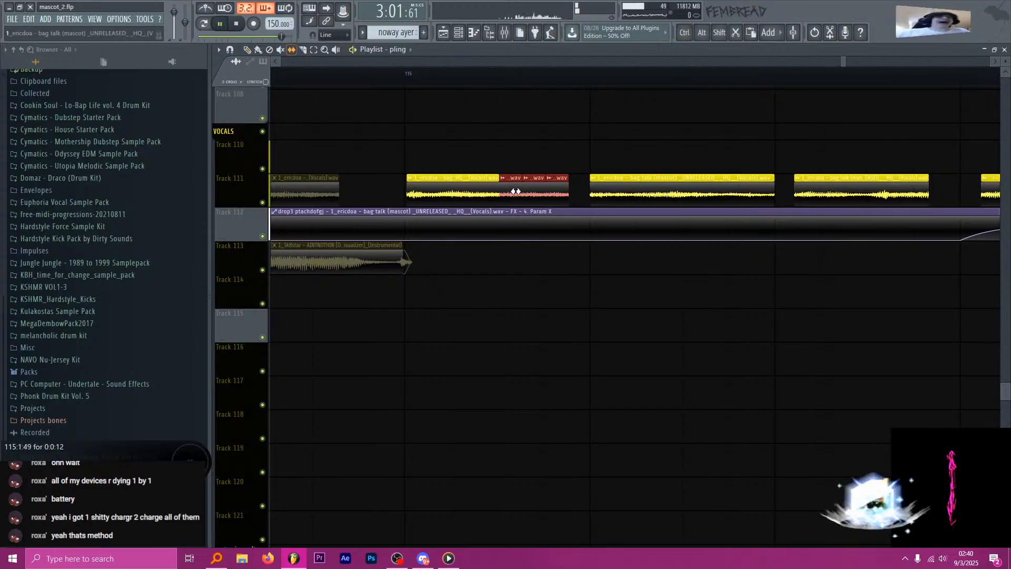
scroll(564, 206, "down", 5)
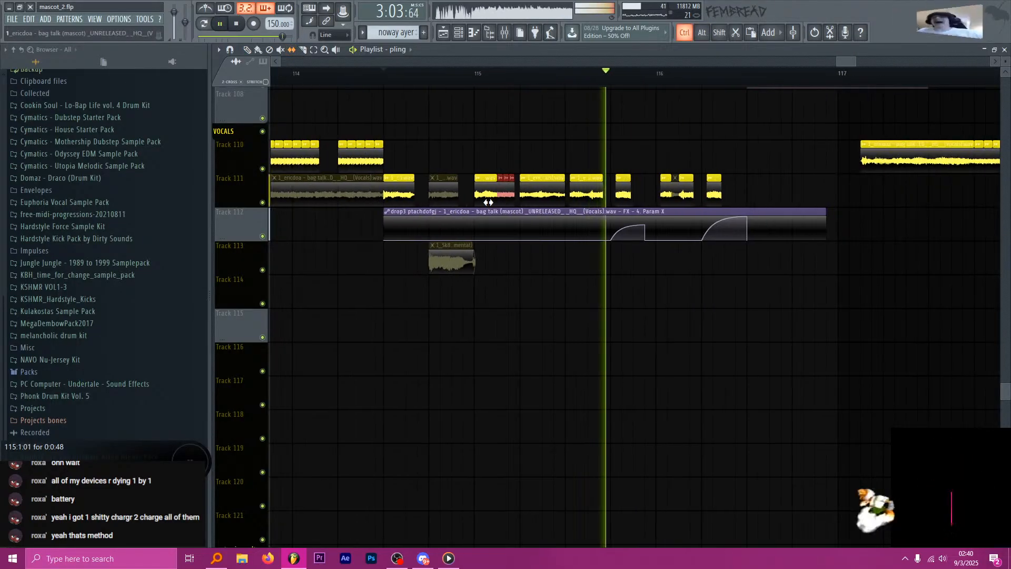
scroll(621, 207, "up", 2)
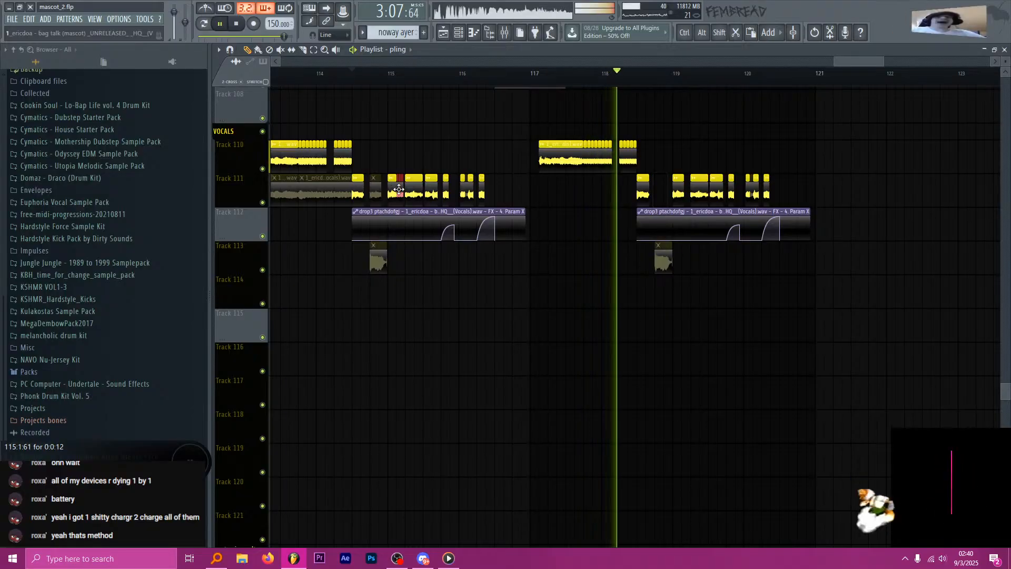
Clone one more repeat vocal slice into the gap after bar 119 on Track 111 and play from bar 119.
left_click_drag(662, 199, 629, 201)
scroll(632, 198, "up", 5)
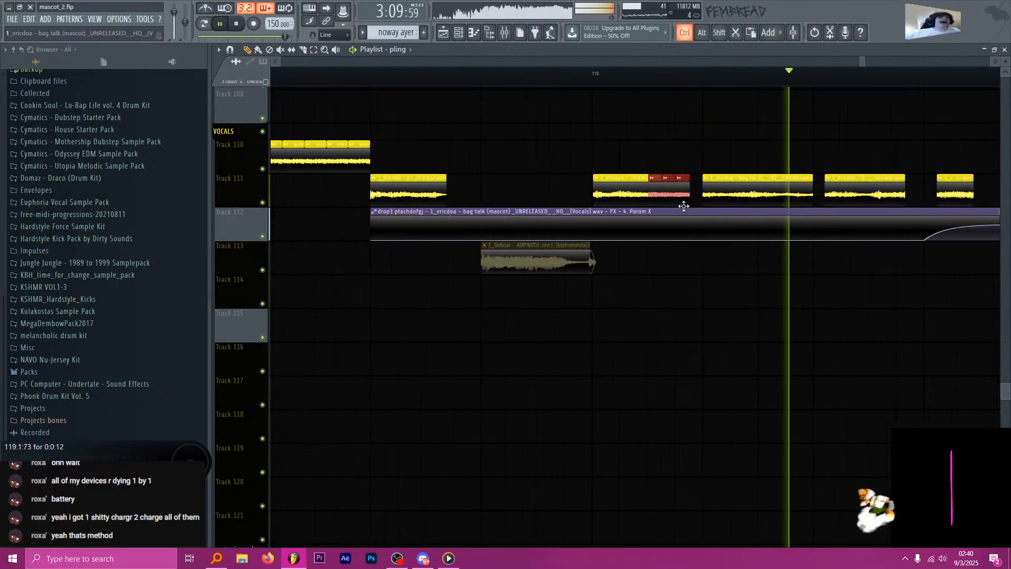
scroll(658, 202, "up", 2)
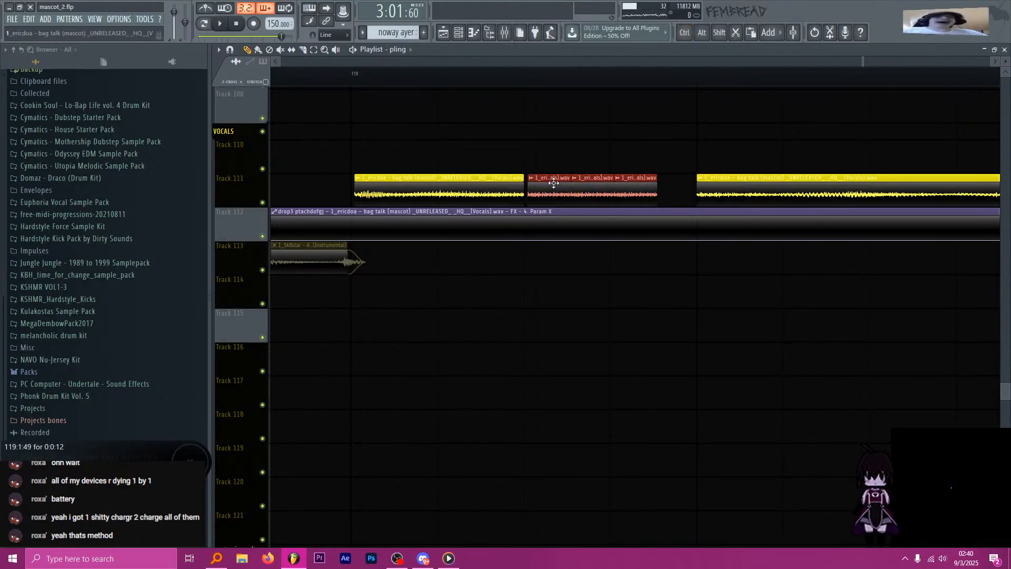
key("shift+g")
key("ctrl+d")
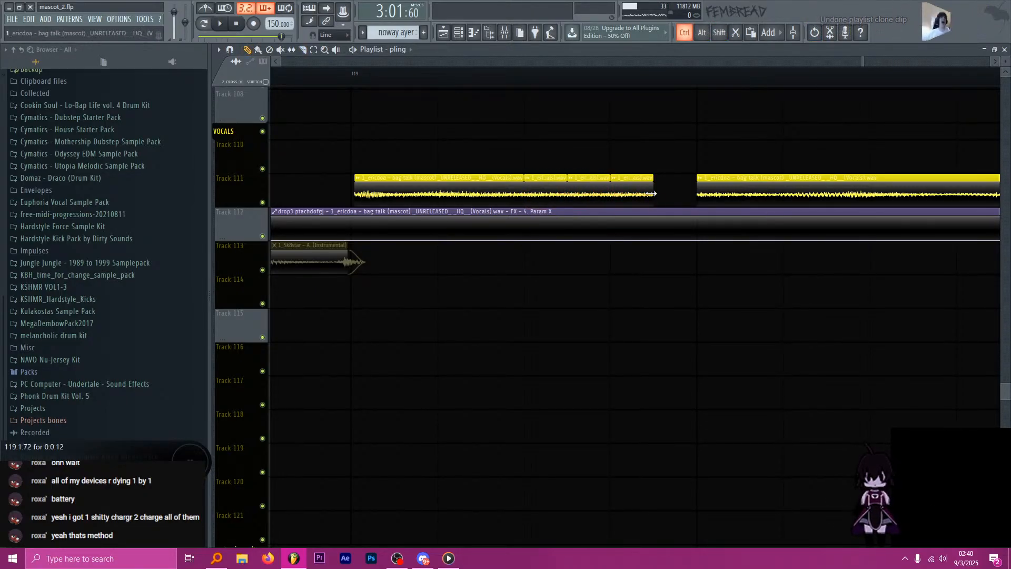
left_click_drag(639, 193, 675, 193)
left_click(361, 77)
key("space")
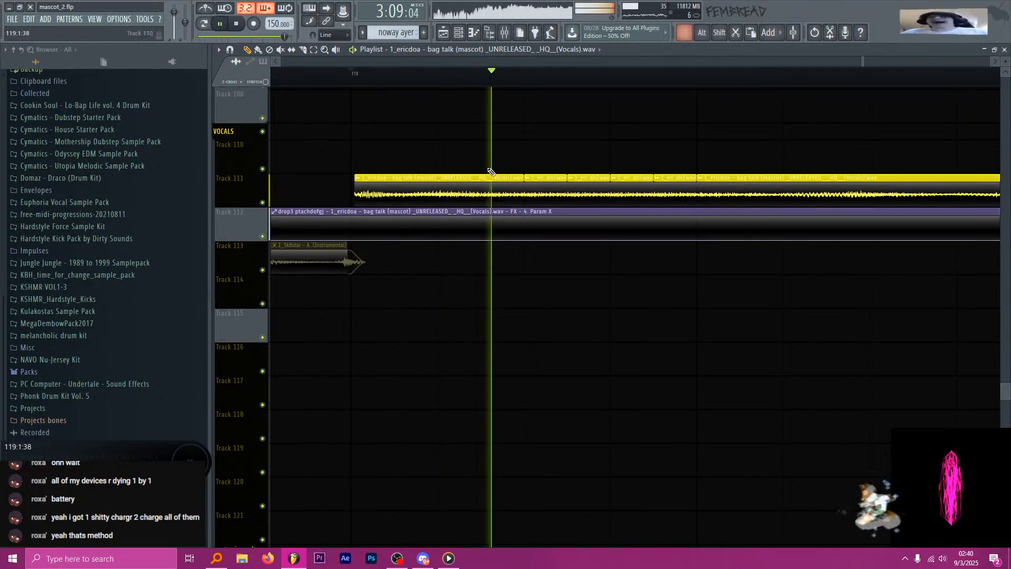
Extend the vocal stutter after bar 119 with a fifth repeat slice over the next phrase's start and play it.
scroll(506, 178, "down", 4)
key("space")
scroll(534, 186, "up", 4)
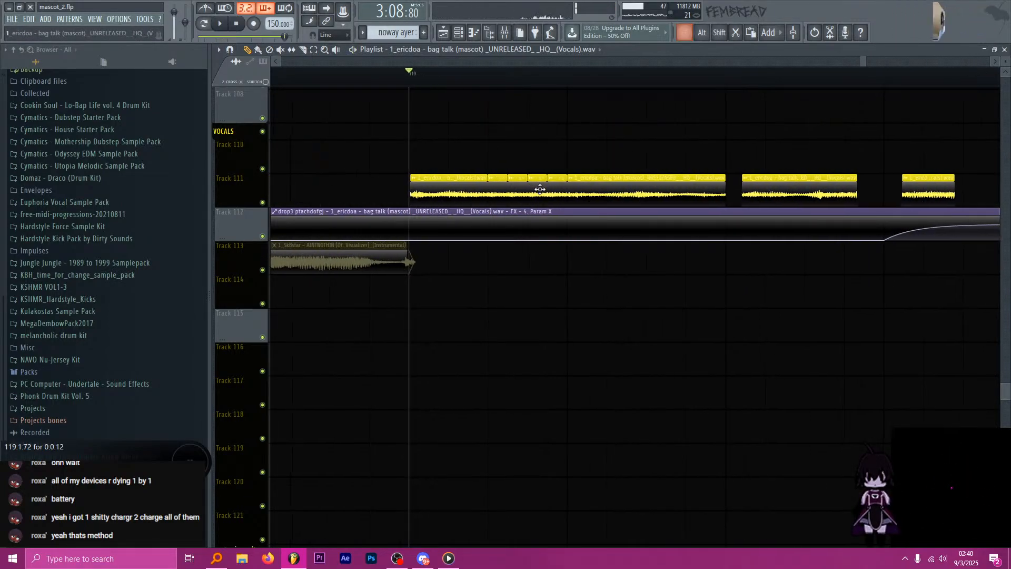
scroll(536, 192, "up", 1)
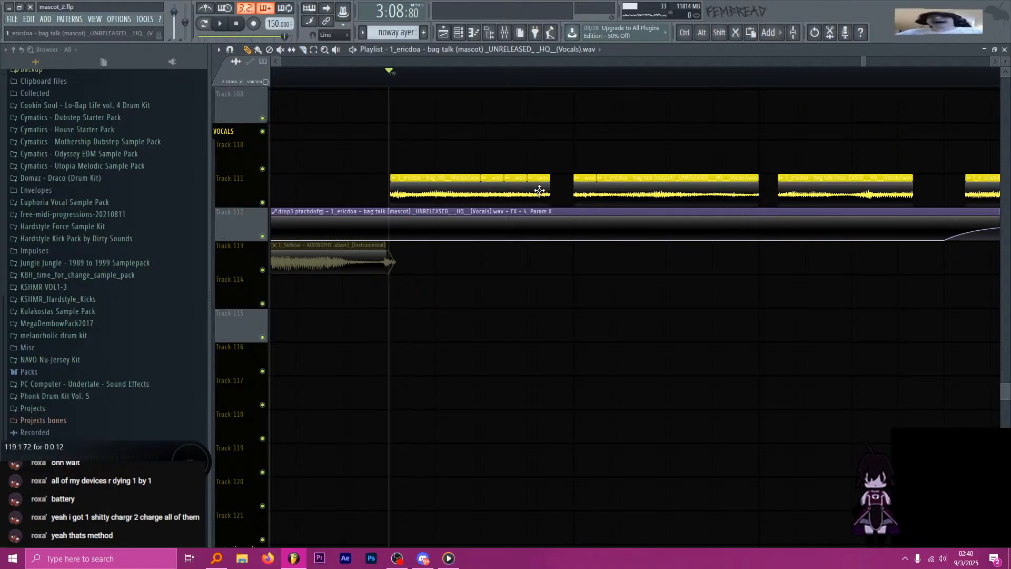
scroll(542, 191, "up", 5)
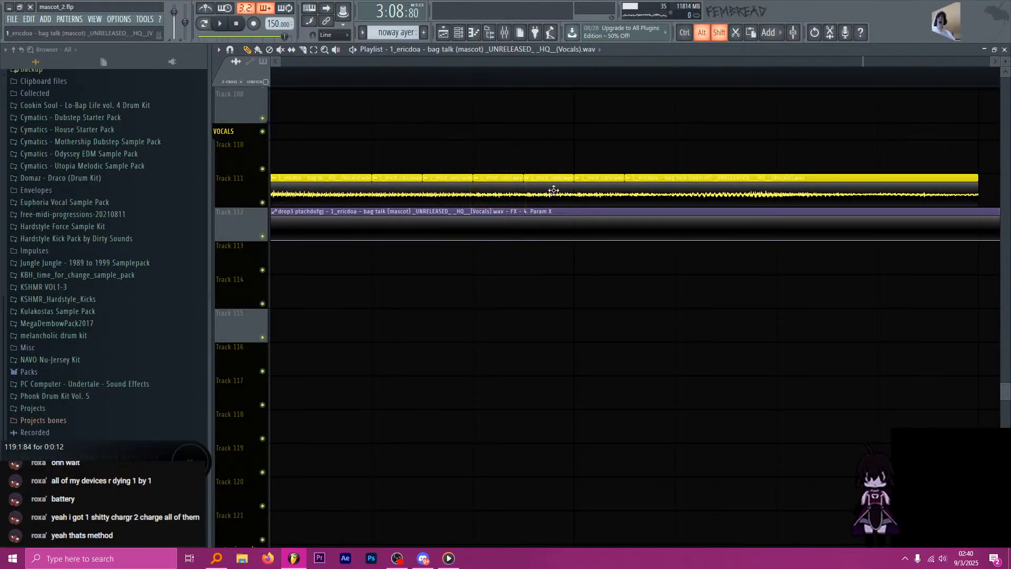
scroll(554, 190, "down", 6)
key("space")
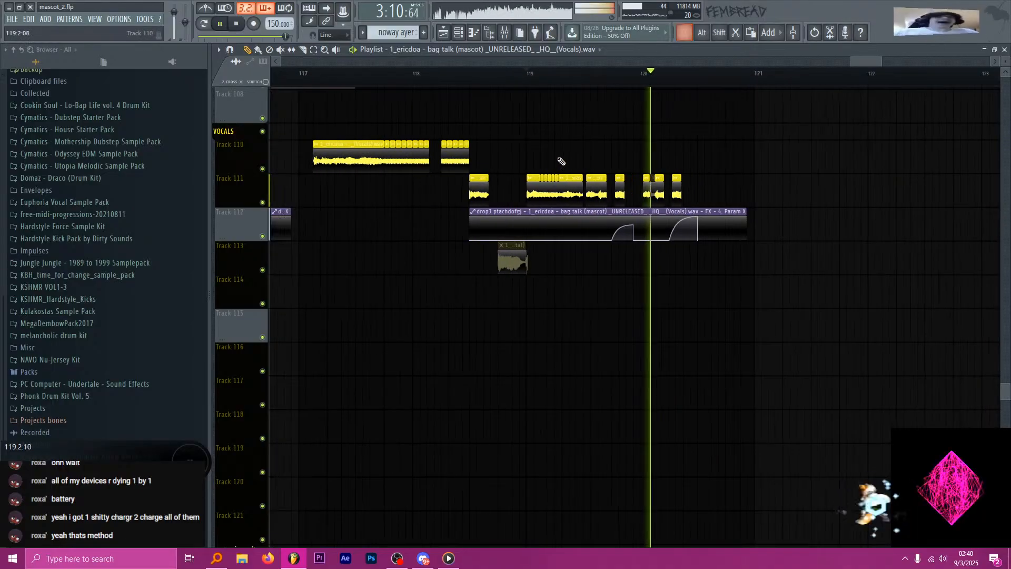
Shorten the five repeat vocal slices after bar 119 to 0:0:10 each and listen to the stutter.
scroll(572, 165, "up", 4)
key("space")
left_click_drag(514, 158, 542, 191)
scroll(543, 191, "up", 4)
key("space")
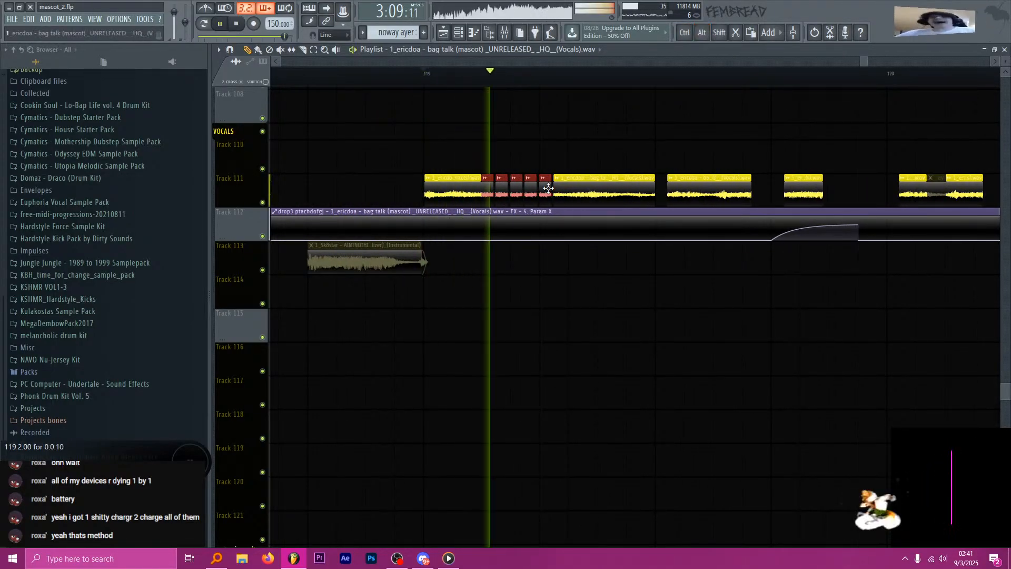
scroll(529, 150, "down", 5)
scroll(530, 151, "up", 3)
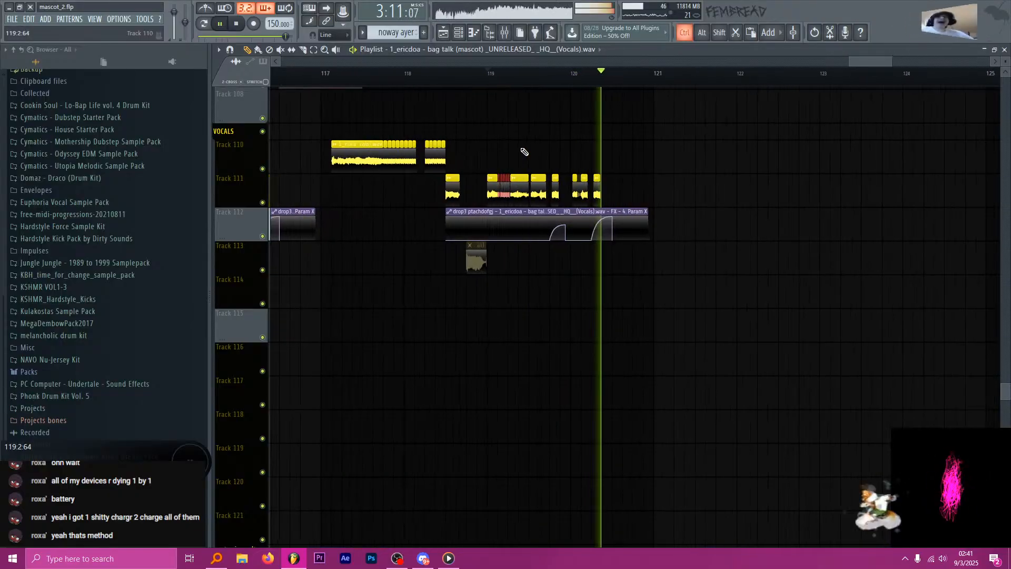
key("space")
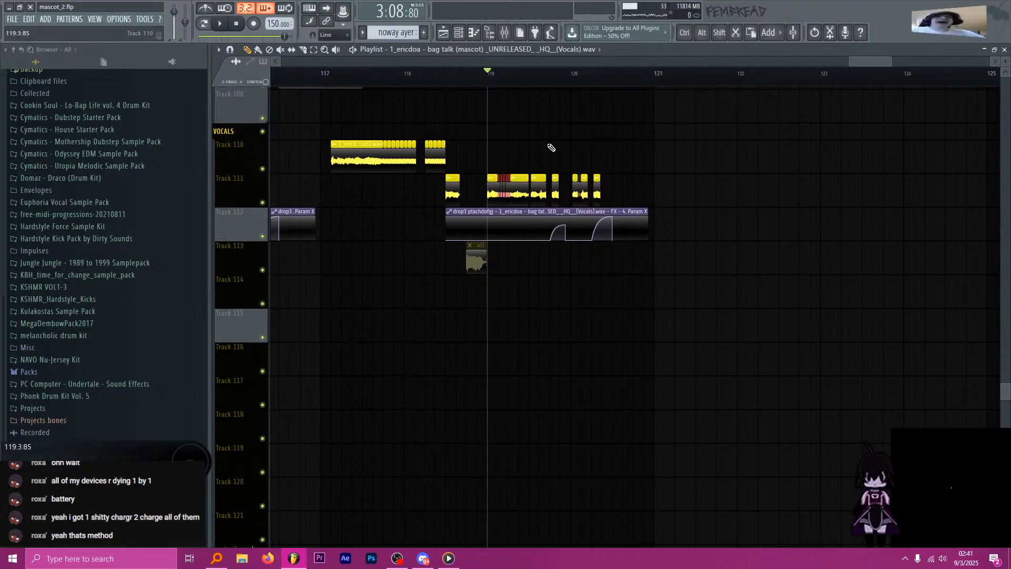
Play the UNDER CONSTRUCTION section from bar 113.
scroll(549, 143, "down", 3)
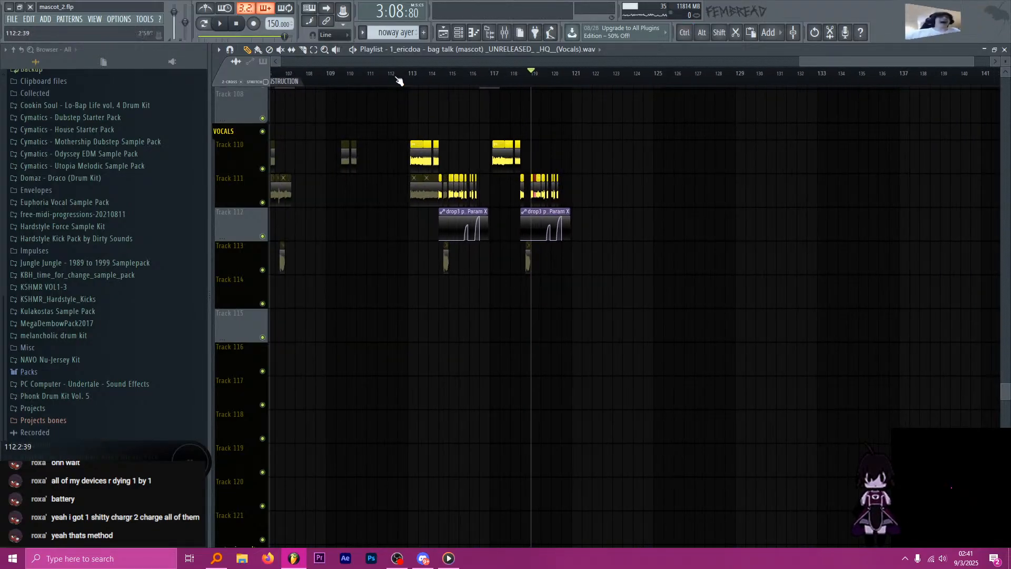
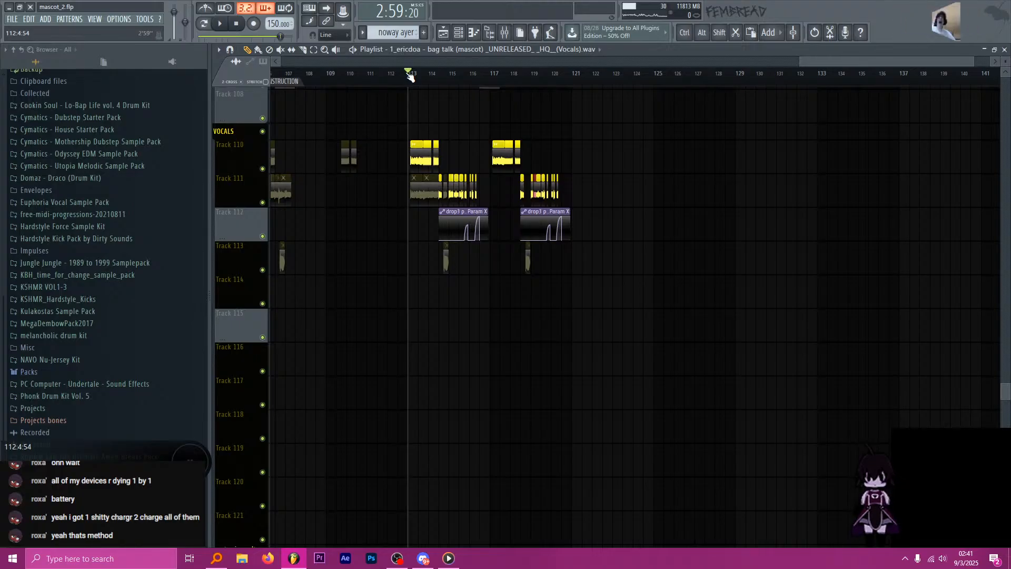
key("space")
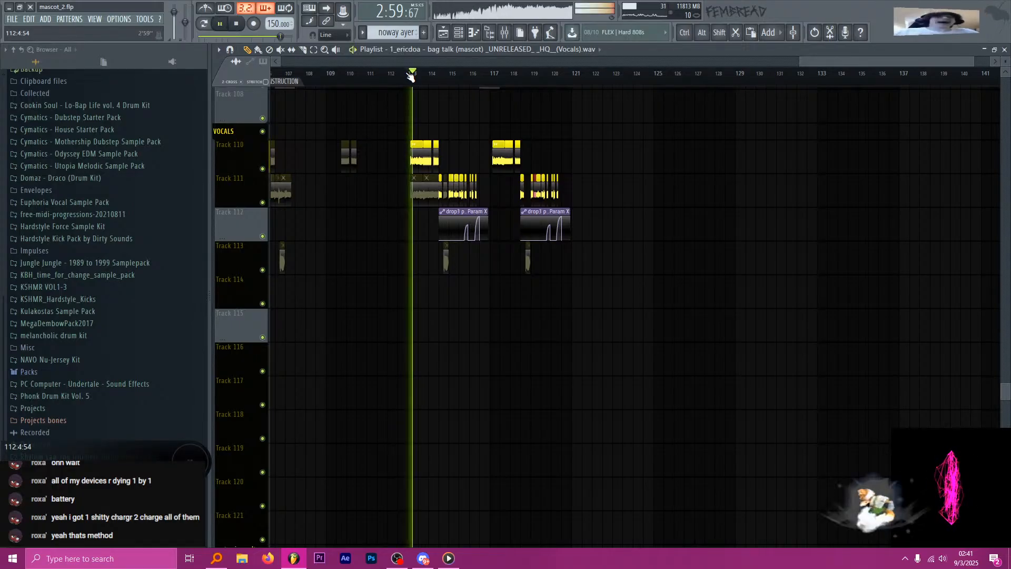
scroll(438, 98, "up", 3)
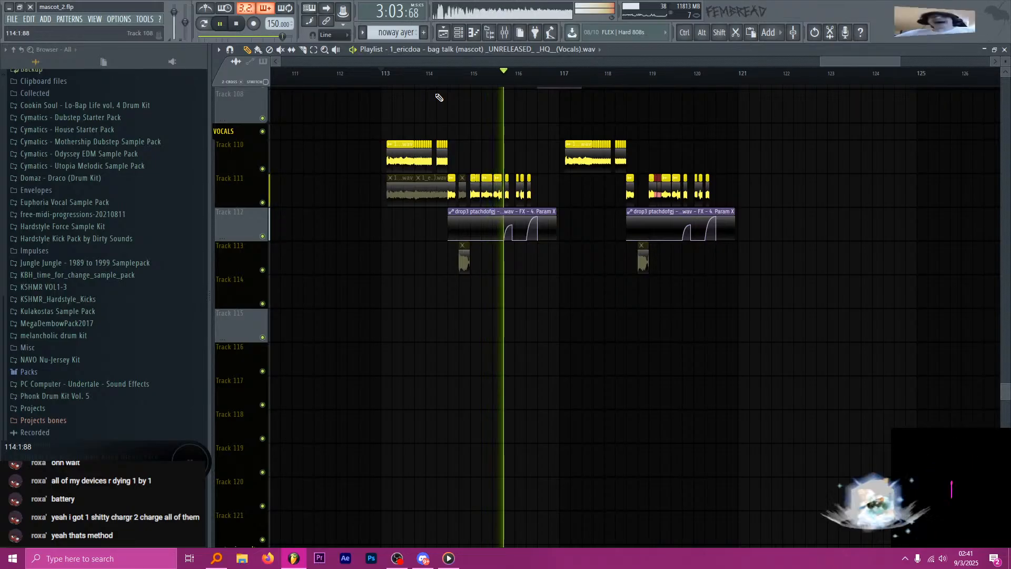
Delete the muted tail of the SPECTRAL CHIMEZ sample after bar 115 on Track 145.
scroll(483, 156, "down", 4)
scroll(484, 155, "down", 8)
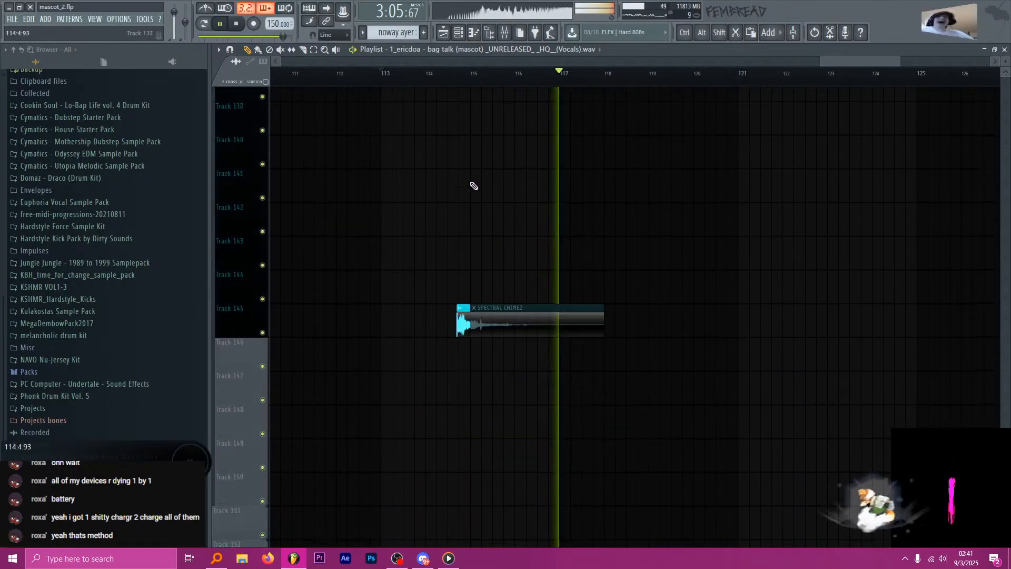
scroll(468, 164, "up", 5)
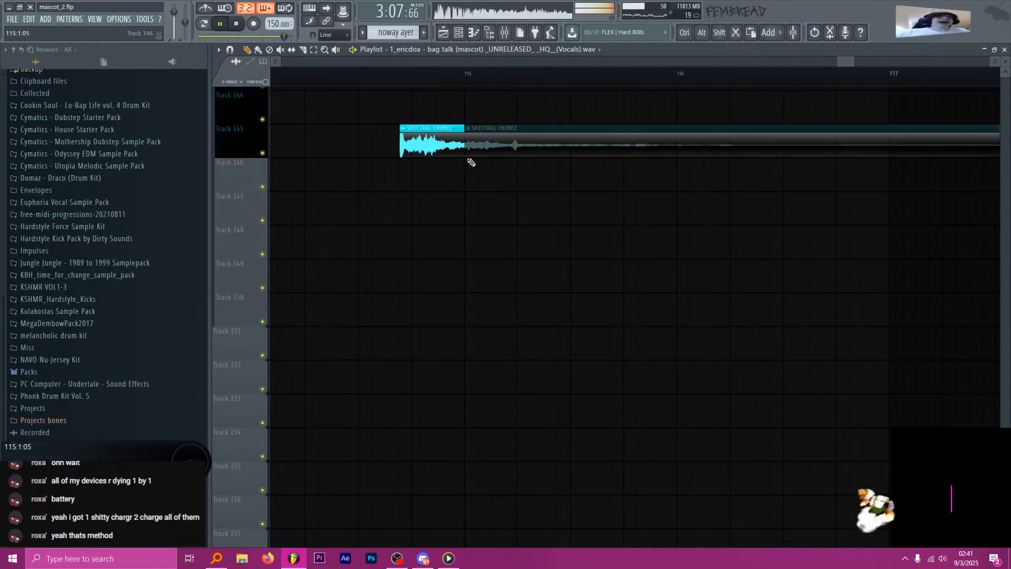
scroll(483, 148, "down", 4)
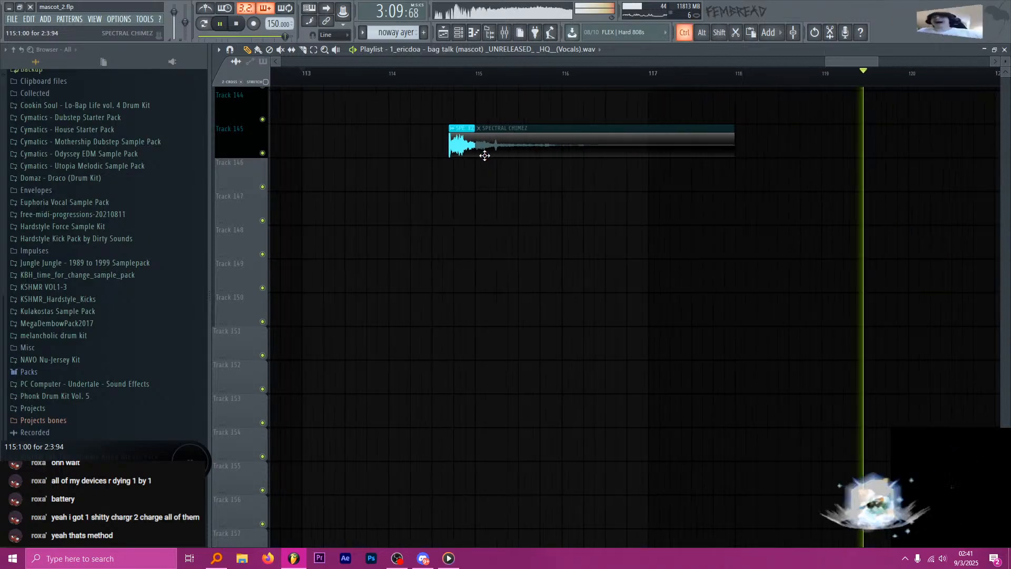
right_click(493, 153)
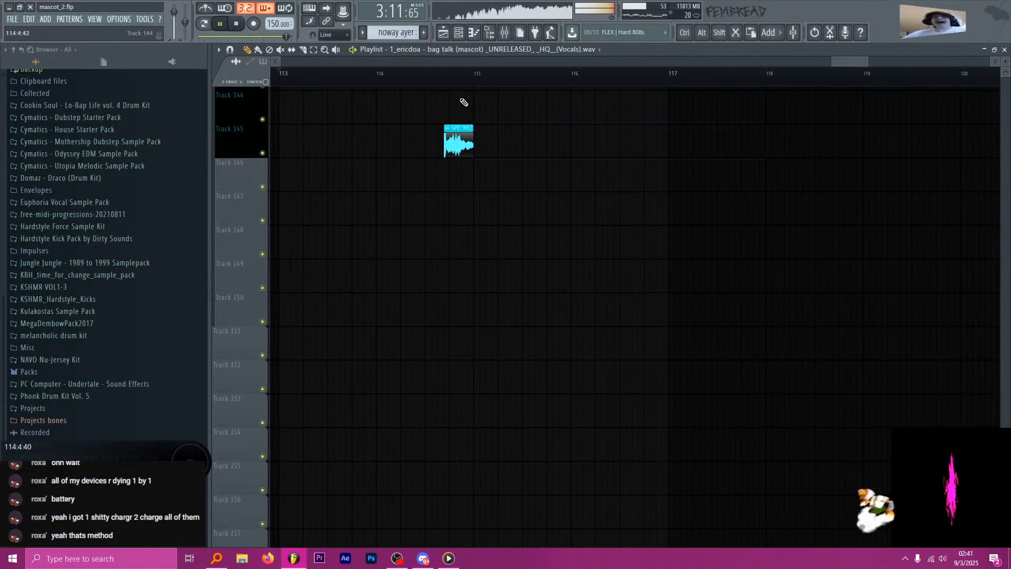
Move the playback position just before the remaining chime and inspect the effects on the SPECTRAL CHIMEZ mixer track.
left_click(448, 80)
key("F9")
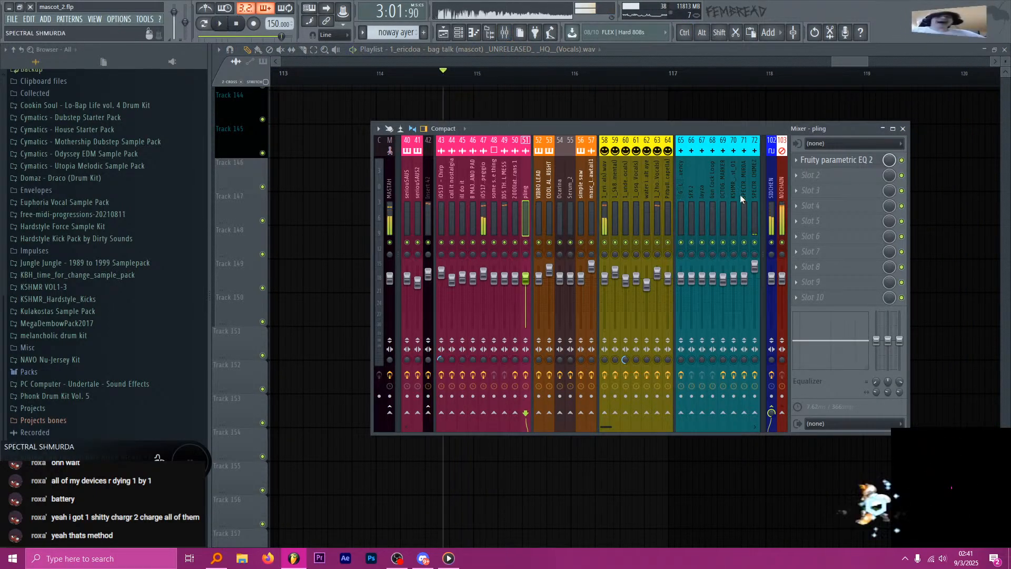
left_click(754, 193)
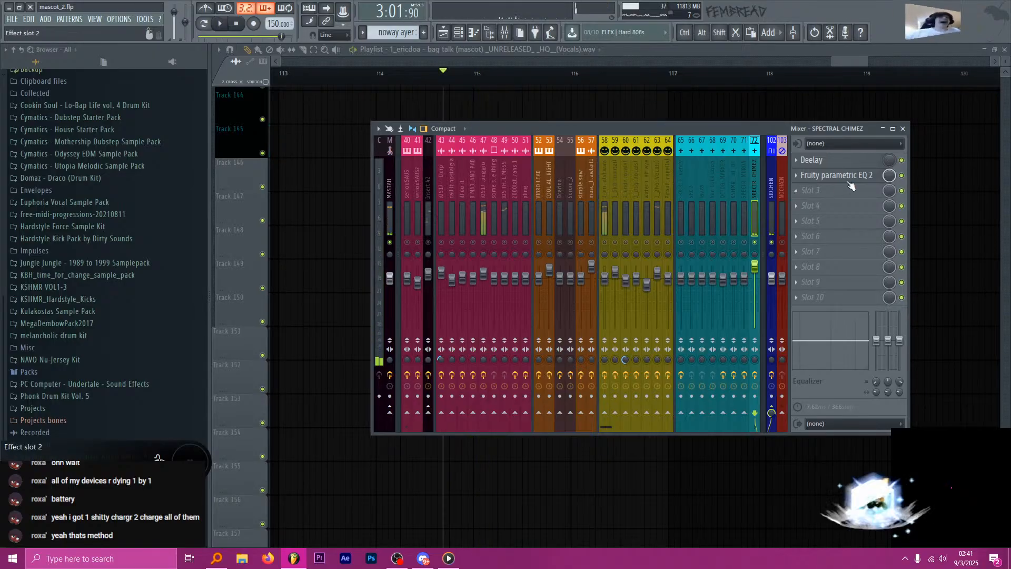
left_click(796, 160)
mouse_move(814, 174)
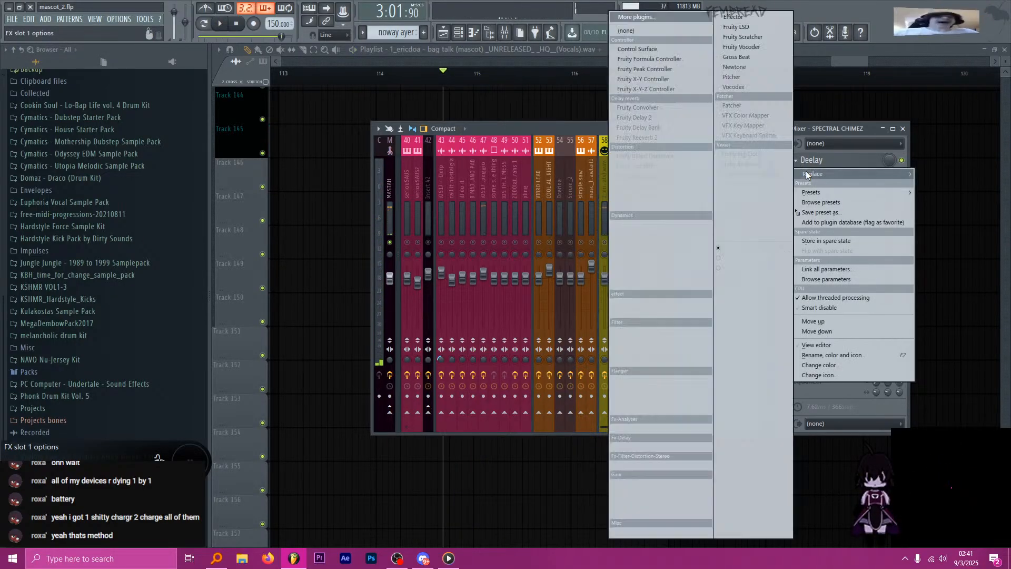
left_click(552, 74)
Extend the Deelay - Mix level automation clip on Track 146 to about bar 137 and drop its last point to the minimum.
scroll(566, 205, "down", 8, "ctrl")
scroll(653, 187, "up", 10)
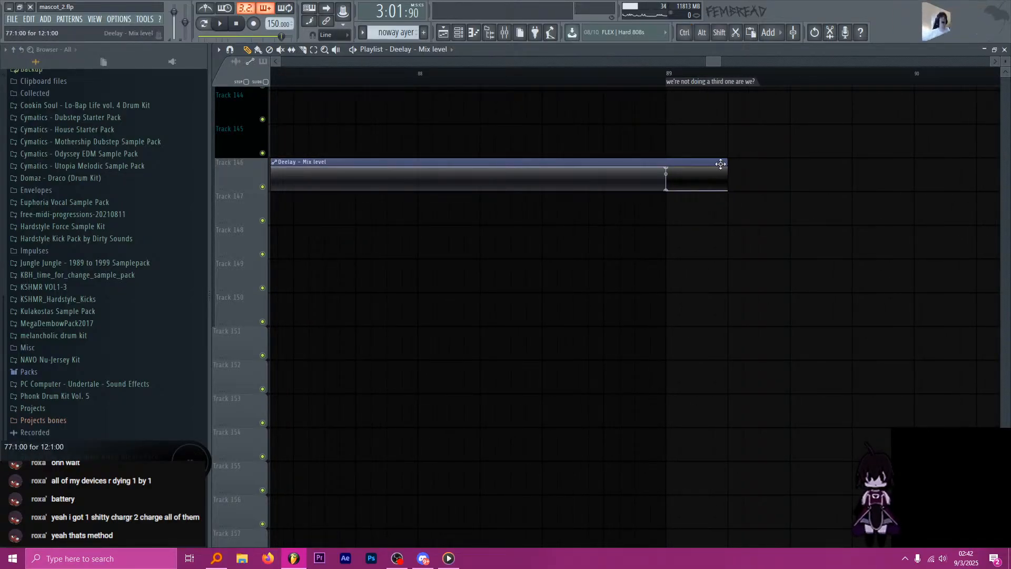
left_click_drag(727, 164, 929, 174)
scroll(522, 208, "down", 8)
left_click_drag(550, 163, 962, 163)
scroll(550, 204, "down", 4)
scroll(667, 215, "down", 1)
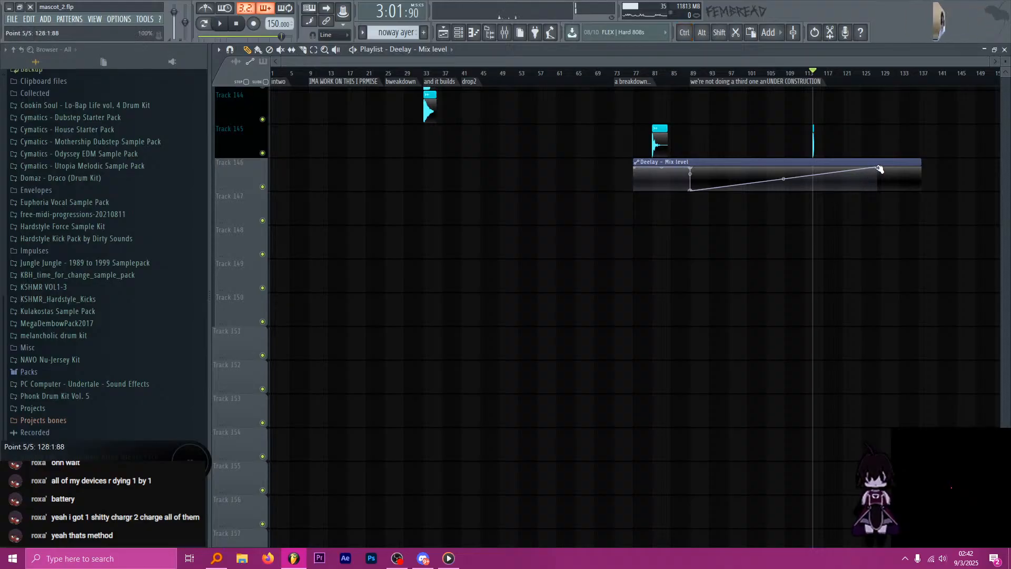
left_click_drag(880, 168, 883, 198)
Place a unique, reversed copy of the SPECTRAL CHIMEZ clip at bar 115, directly after the original on Track 145.
scroll(790, 199, "up", 5)
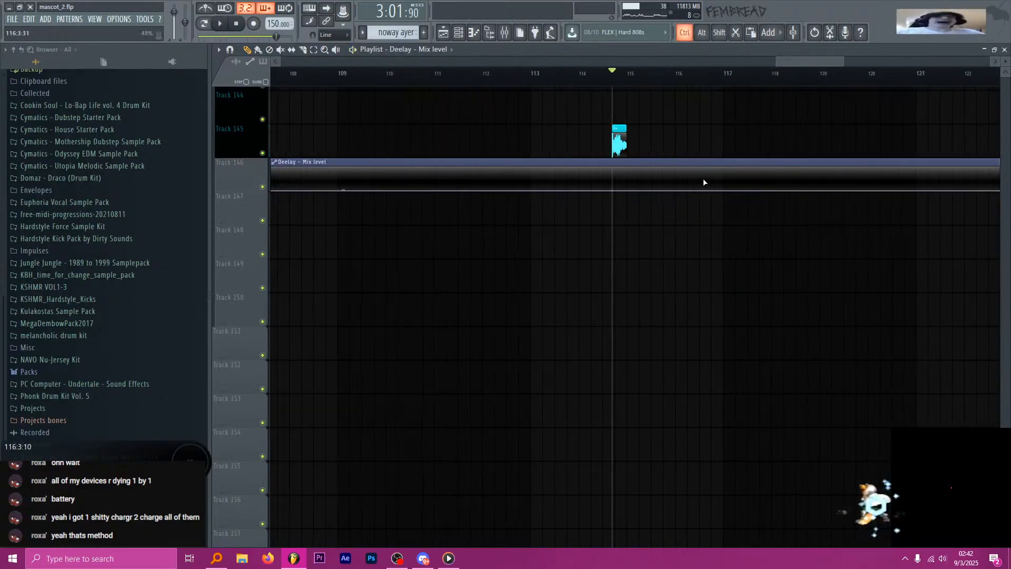
scroll(632, 170, "up", 6)
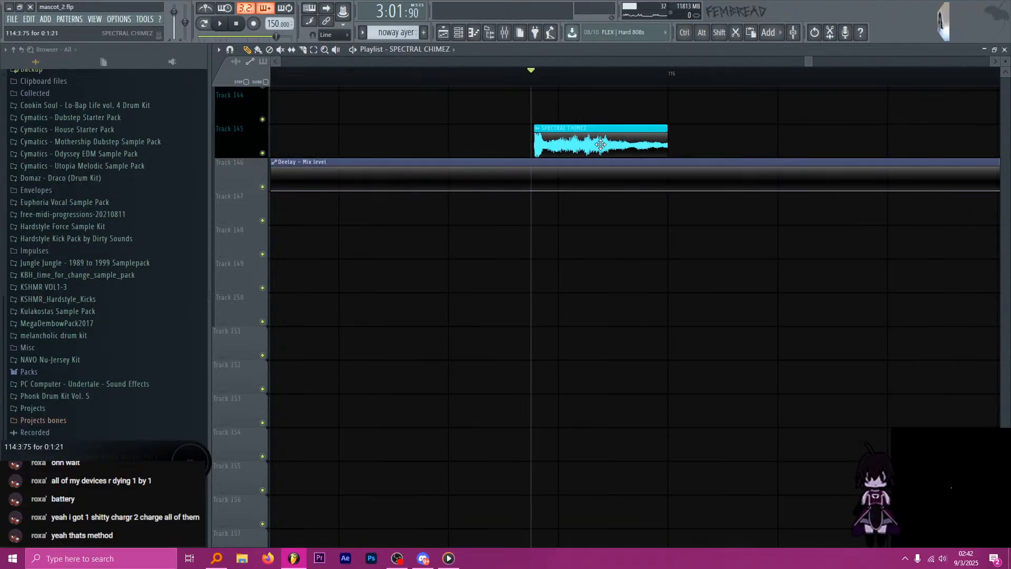
left_click(684, 143)
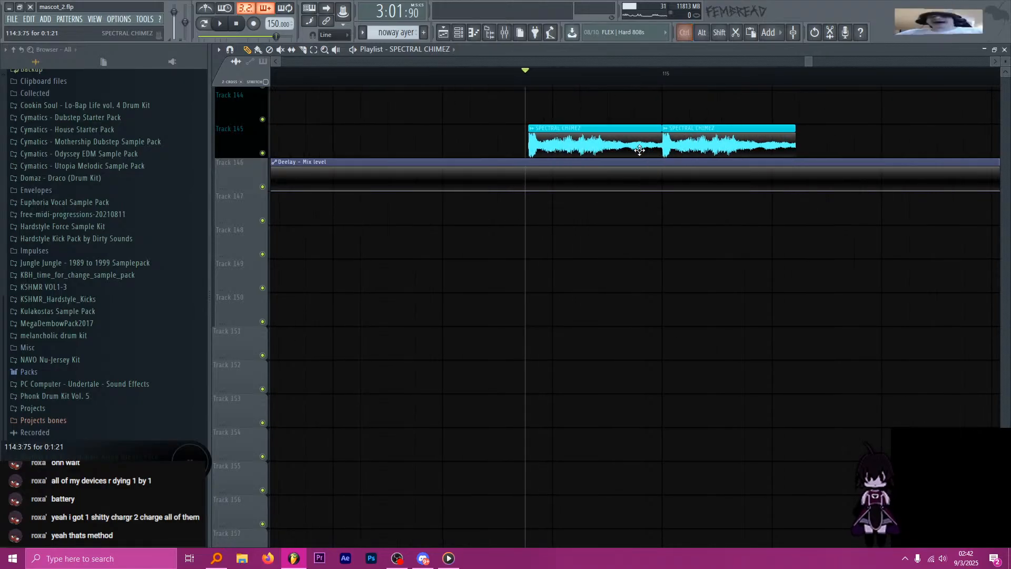
double_click(693, 141)
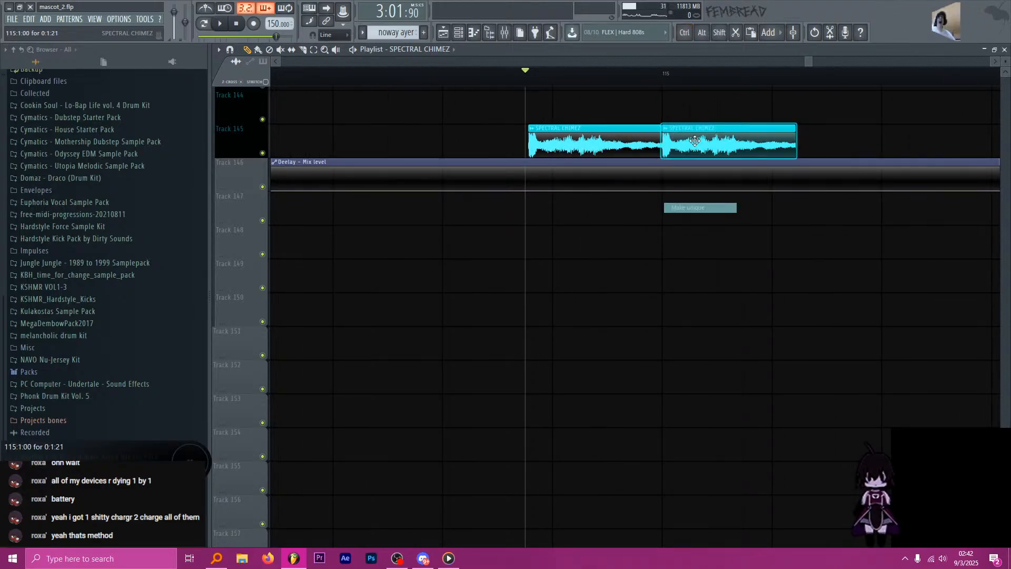
left_click(374, 220)
left_click(508, 99)
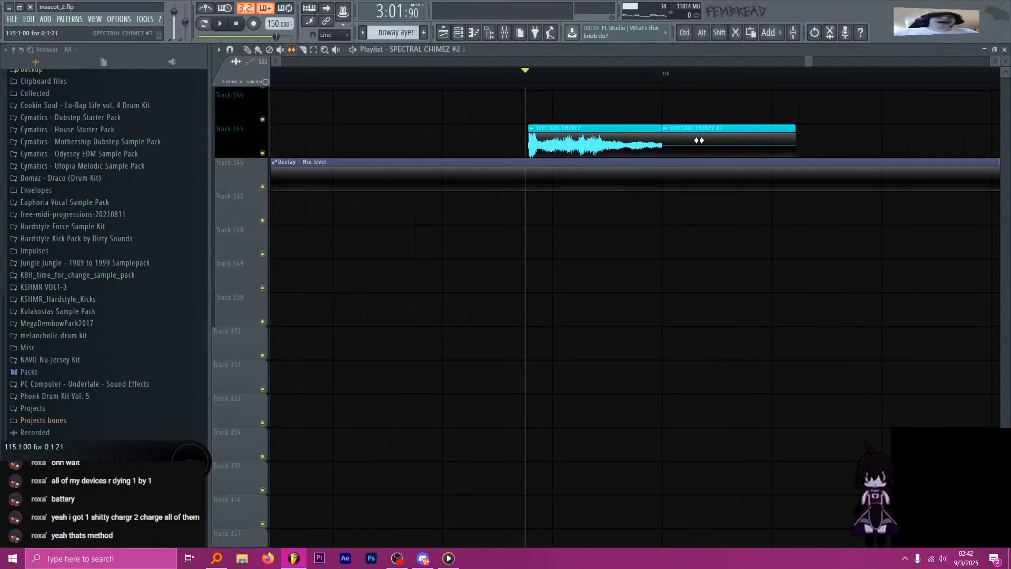
Slip the audio inside the reversed chime copy so its swell fills the clip, and check its sample settings.
left_click_drag(334, 116, 264, 119)
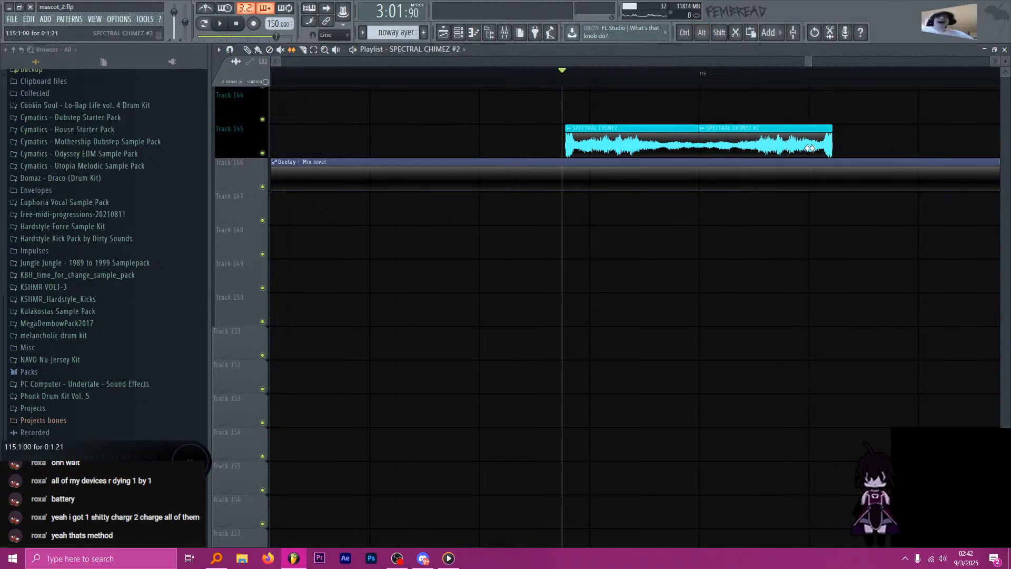
left_click_drag(784, 145, 755, 146)
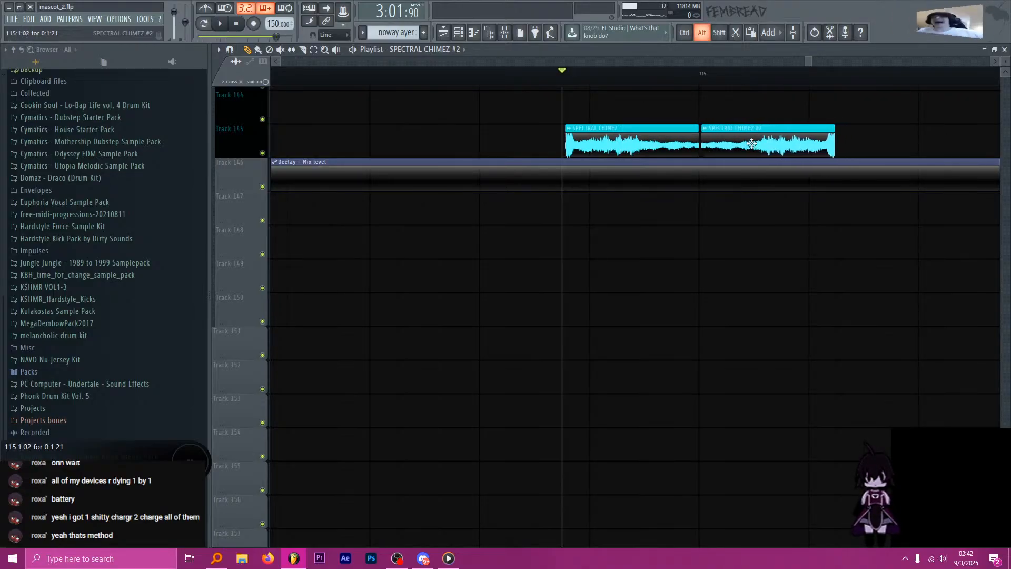
double_click(750, 143)
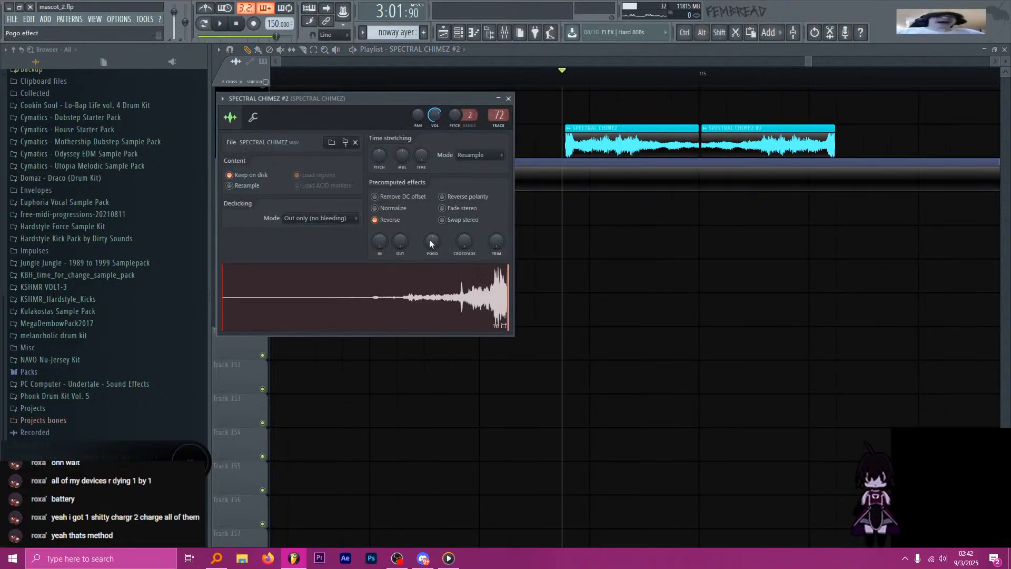
left_click(508, 99)
Move the Deelay - Mix level automation clip to Track 147 and the reversed chime to 114:4:14 on Track 146.
left_click_drag(705, 165, 671, 199)
left_click_drag(733, 152, 730, 152)
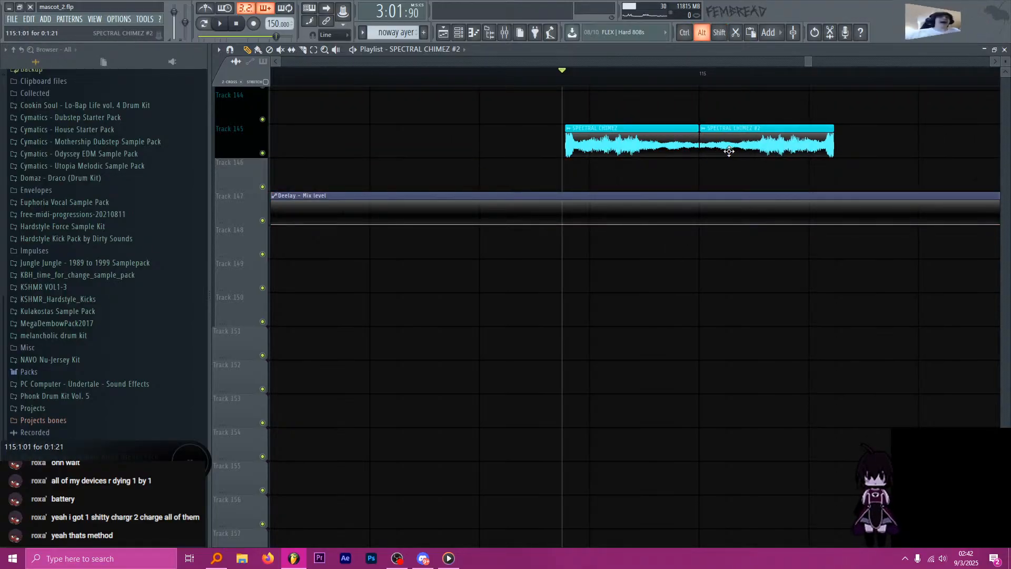
scroll(728, 152, "up", 3)
scroll(691, 153, "down", 2)
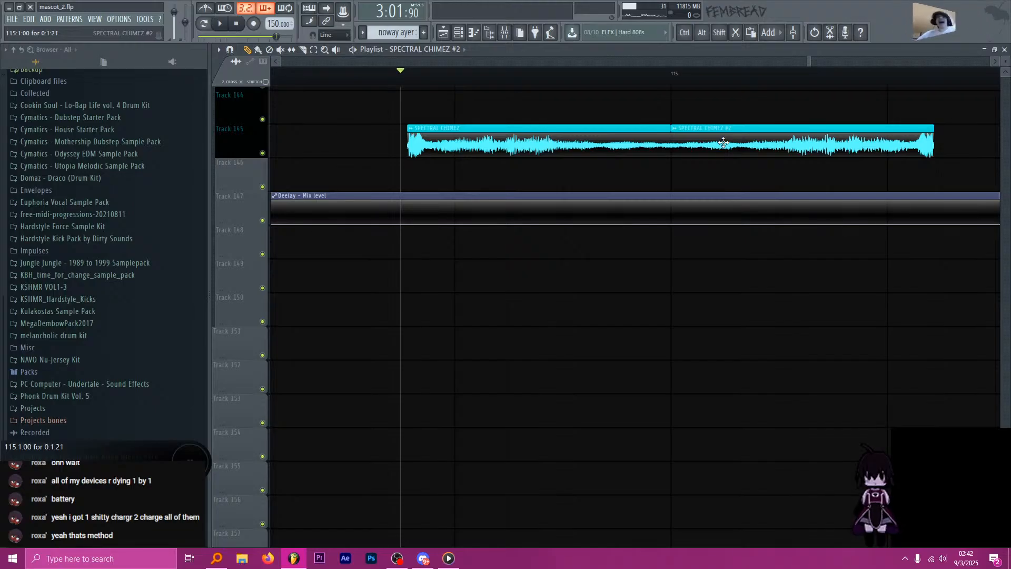
left_click_drag(724, 142, 537, 173)
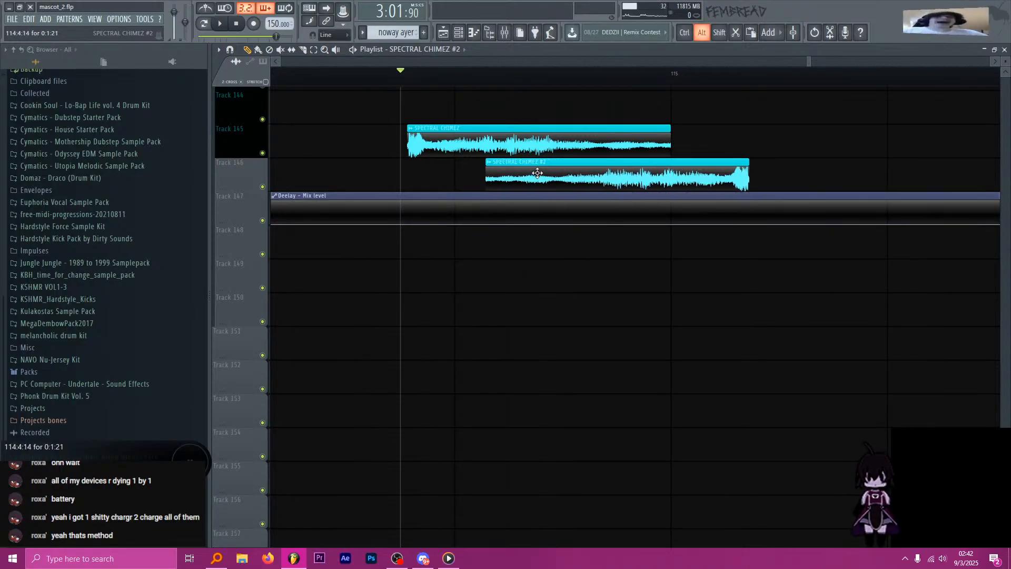
Slice the reversed chime on Track 146 at bar 115 and delete the part after the cut.
left_click(678, 182, "alt")
scroll(678, 180, "up", 2)
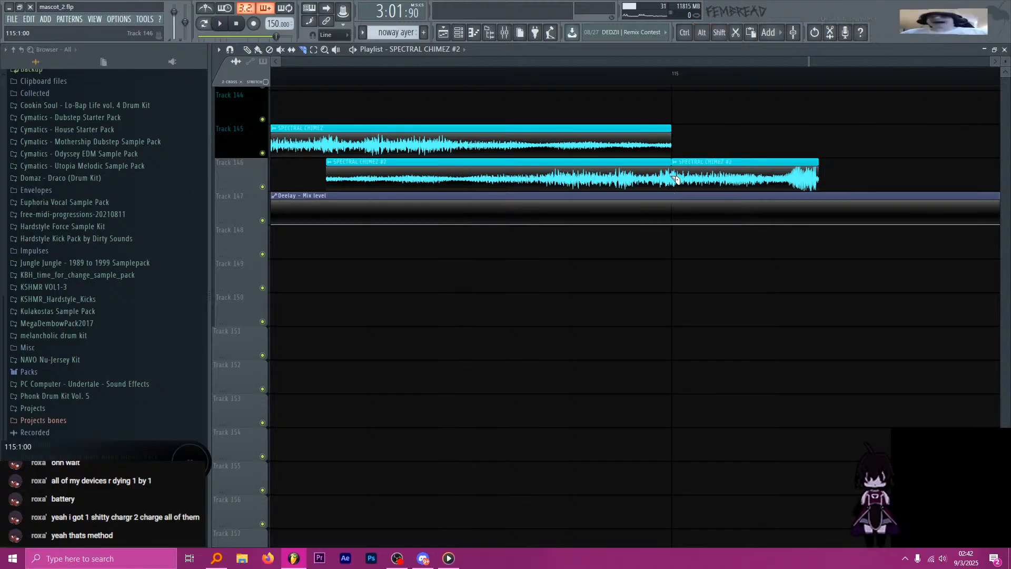
right_click(688, 178)
scroll(685, 178, "down", 2)
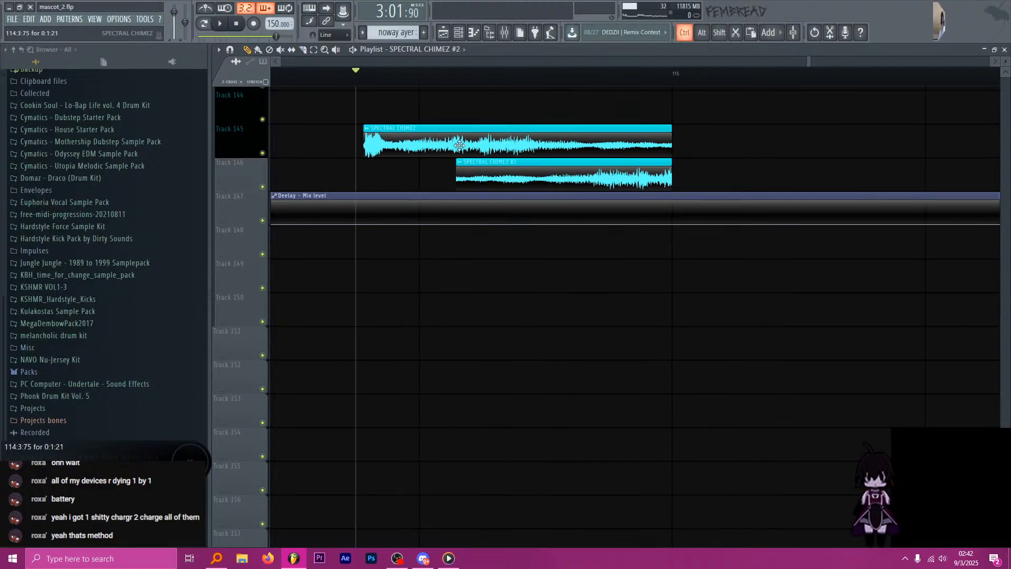
scroll(541, 152, "down", 2)
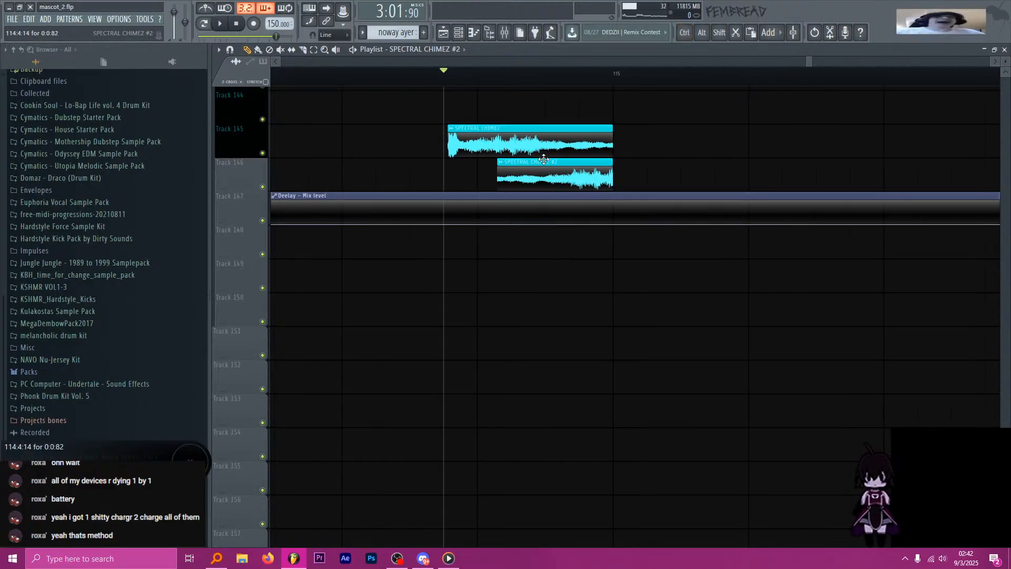
Trim the end of the original SPECTRAL CHIMEZ clip on Track 145 to just before bar 115.
scroll(540, 154, "up", 2)
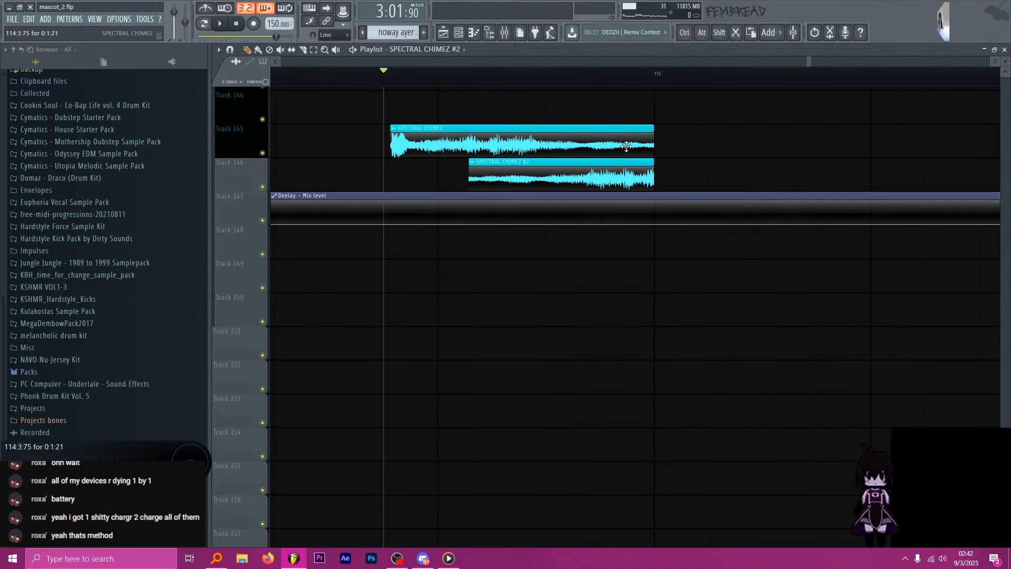
scroll(429, 217, "down", 4)
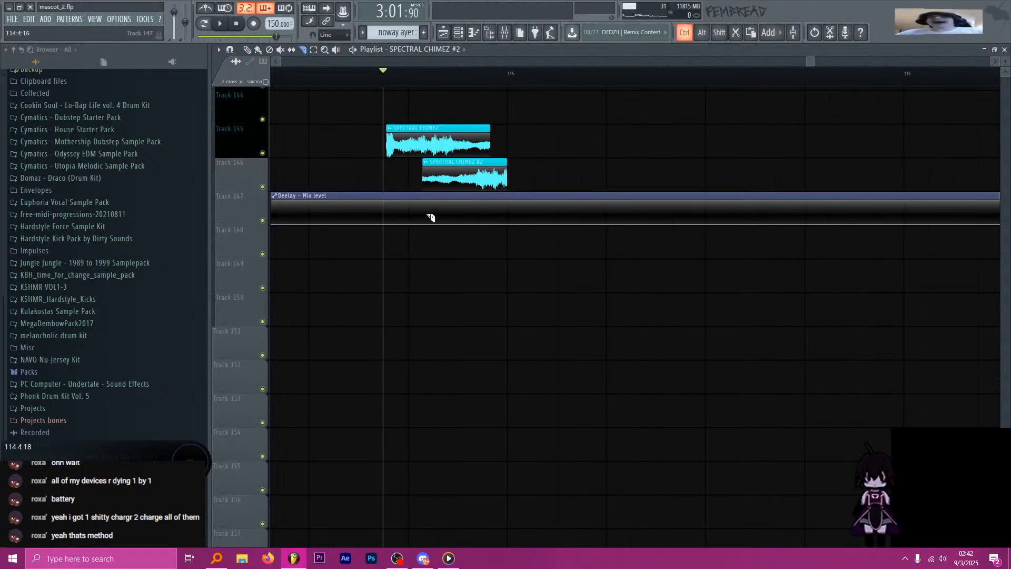
scroll(453, 210, "down", 5)
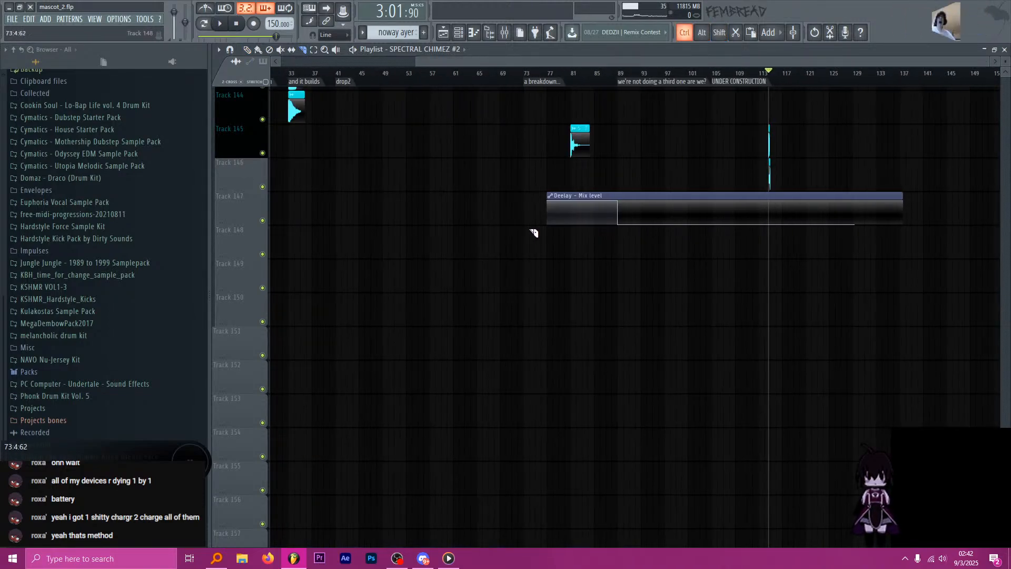
Move the Deelay - Mix level automation clip down two tracks to Track 149 and save the project.
scroll(806, 273, "up", 2)
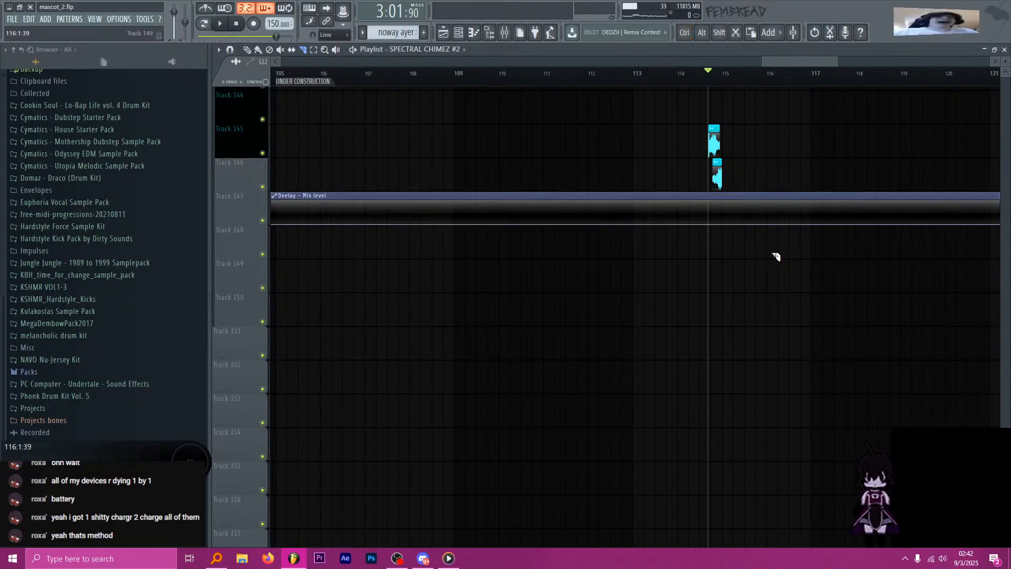
key("Down")
key("Down")
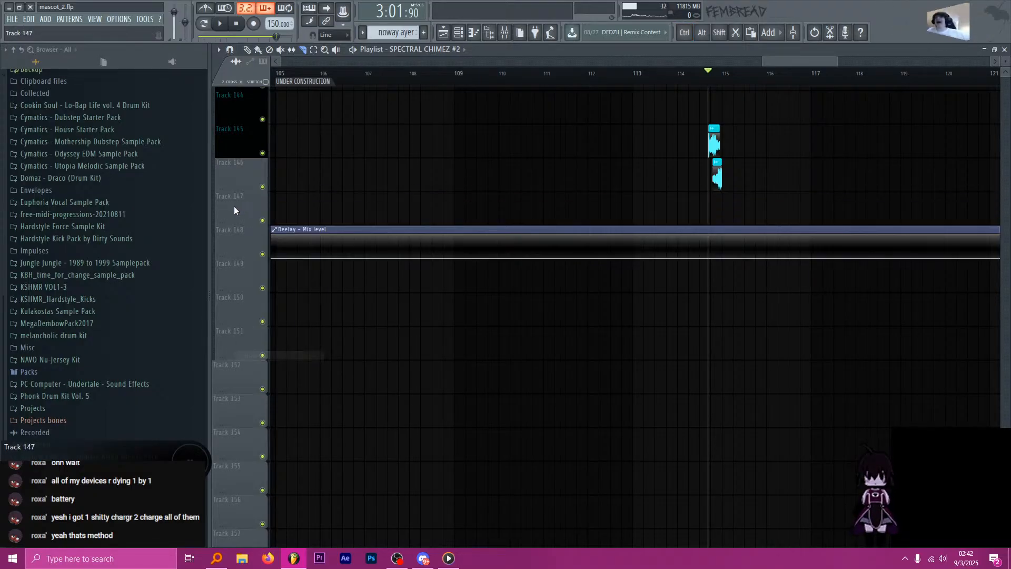
key("ctrl+s")
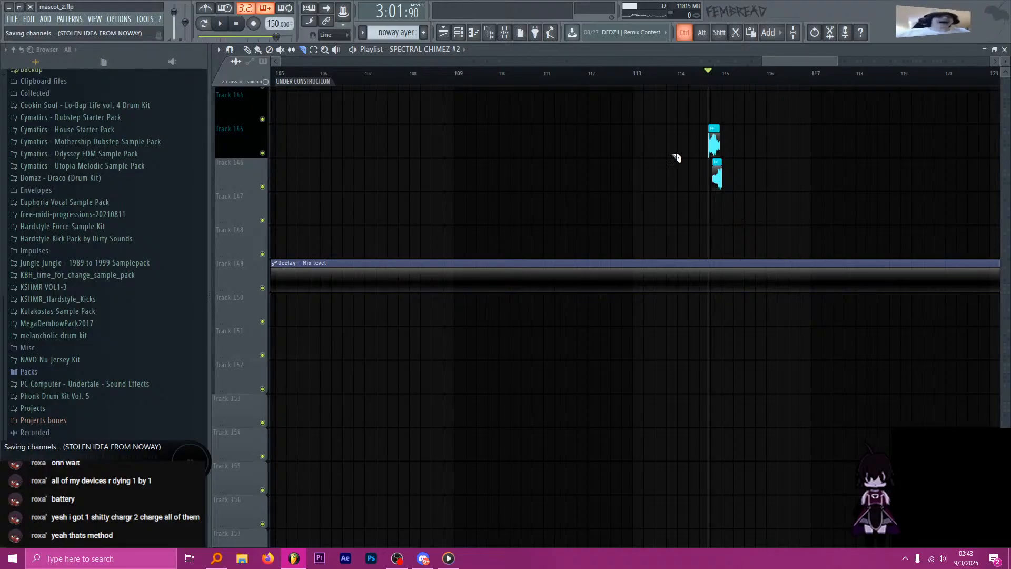
Trim the end of the SPECTRAL CHIMEZ clip to a length of 0:0:77 and move SPECTRAL CHIMEZ #2 down to Track 147.
scroll(694, 140, "up", 5)
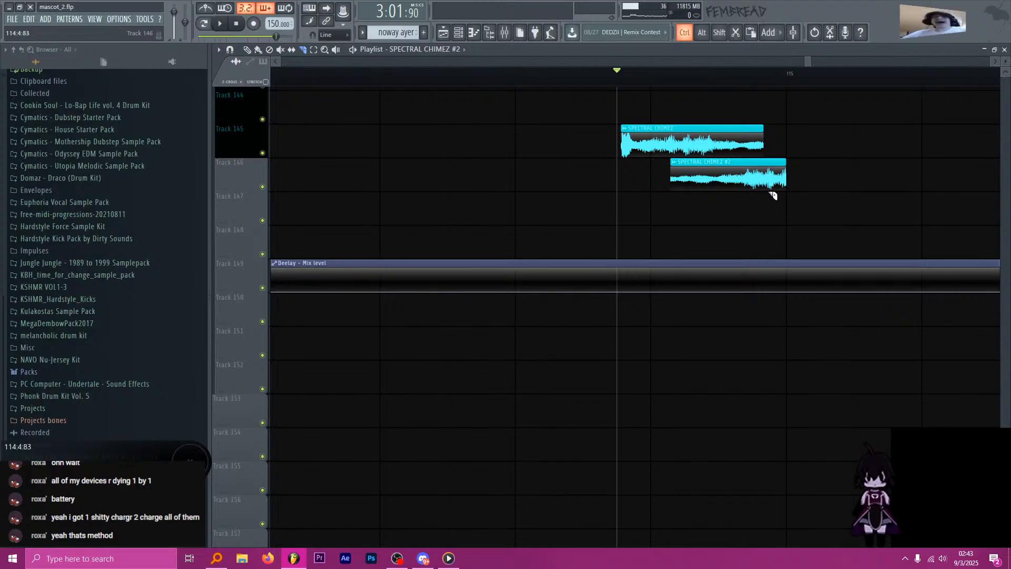
scroll(772, 196, "up", 2)
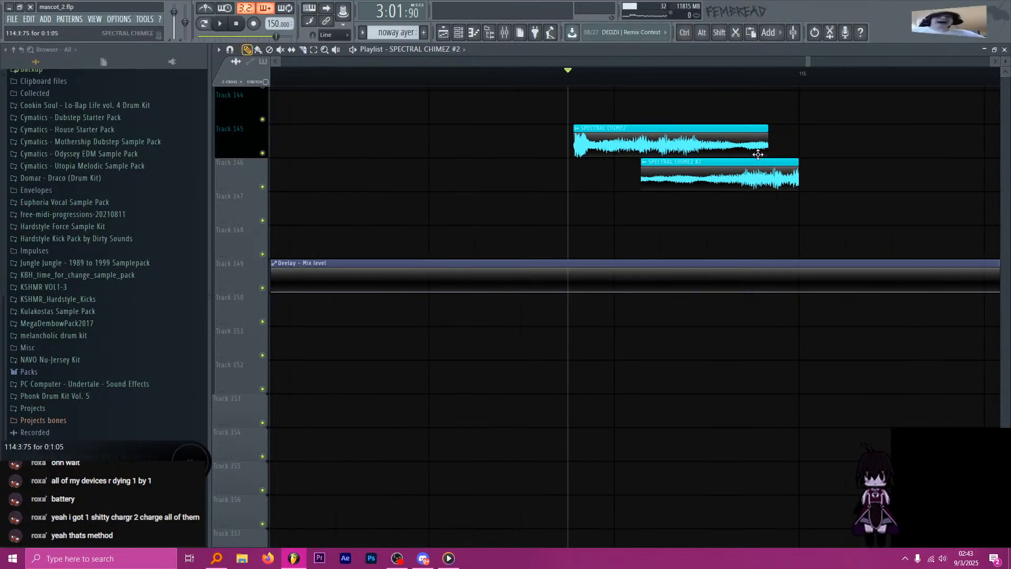
left_click_drag(769, 144, 718, 145)
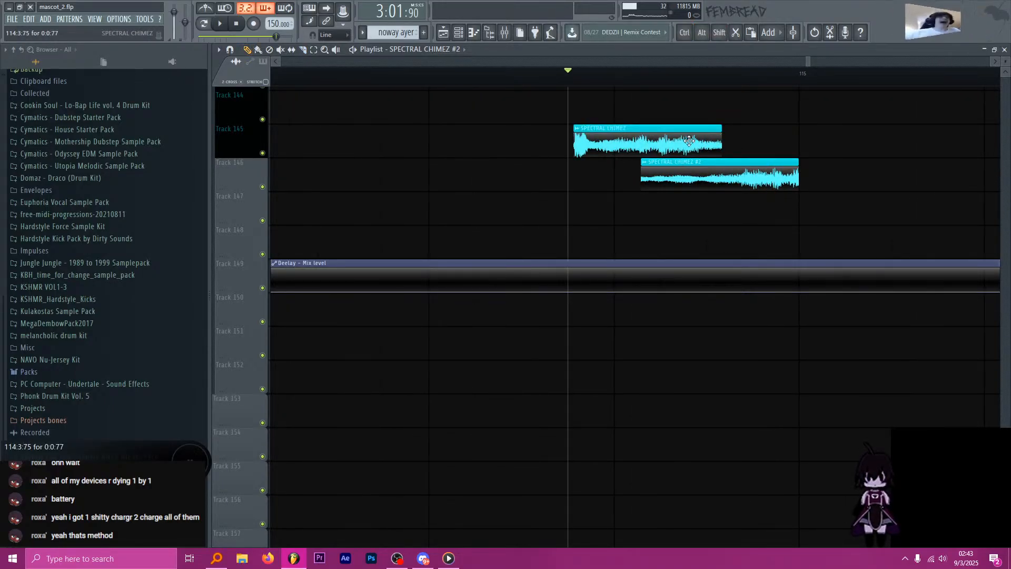
left_click(722, 159, "ctrl")
key("shift+Down")
left_click(684, 138, "ctrl")
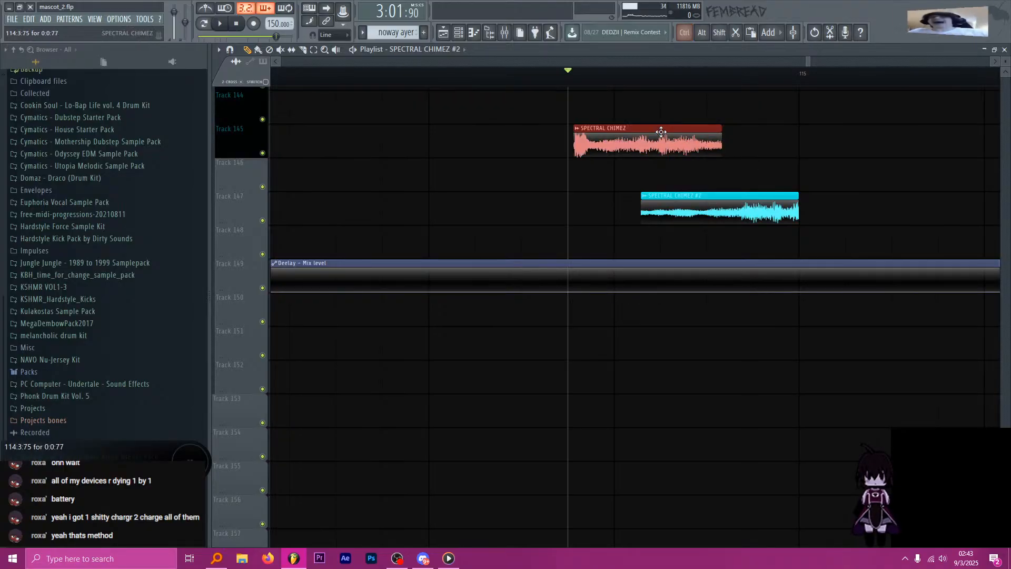
Create a channel volume automation clip for SPECTRAL CHIMEZ and place it directly below the sample on Track 146.
double_click(660, 131)
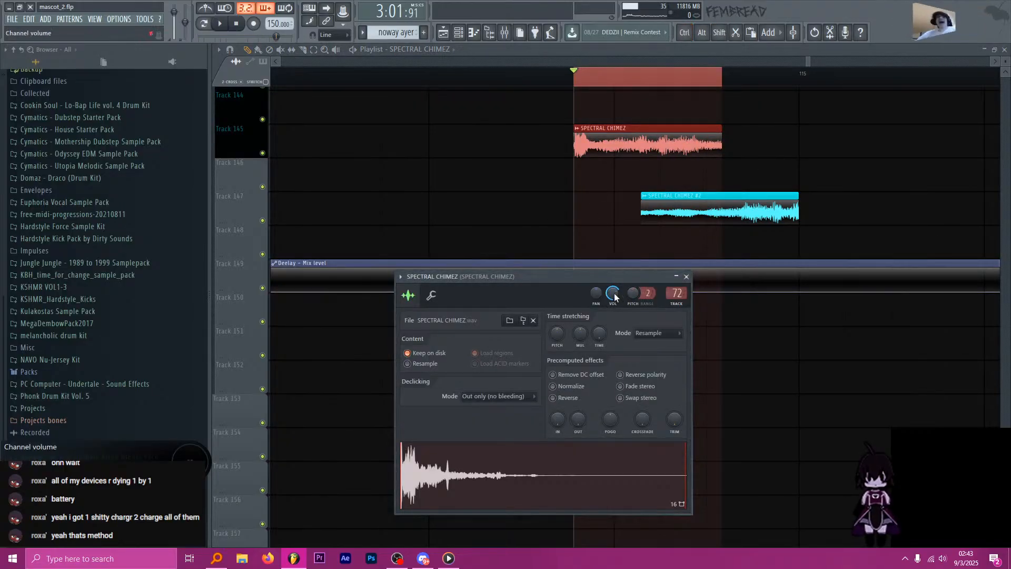
left_click(686, 277)
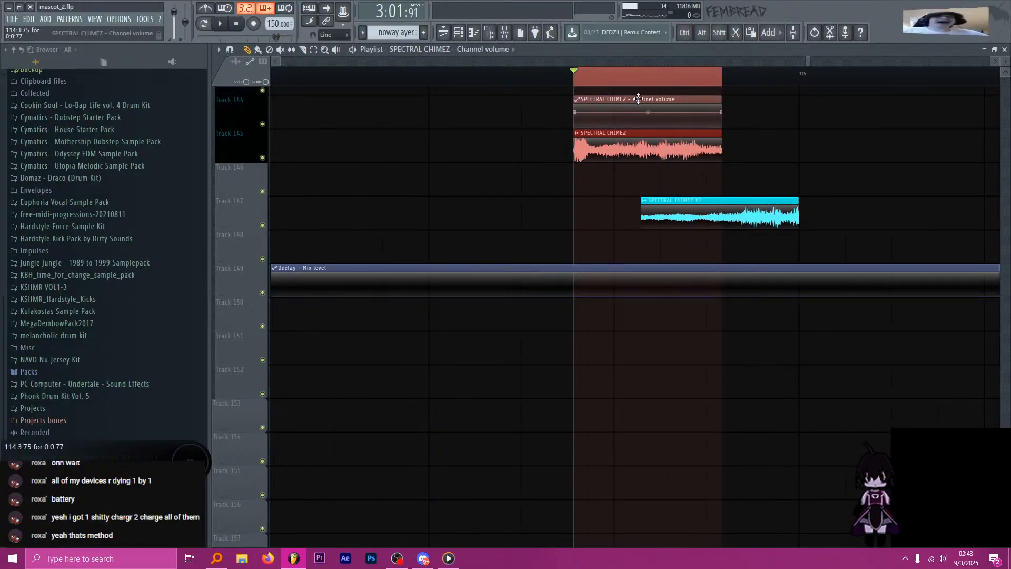
left_click_drag(639, 99, 638, 166)
Create a channel volume automation clip for the SPECTRAL CHIMEZ #2 sample.
double_click(677, 205)
left_click_drag(778, 244, 750, 211)
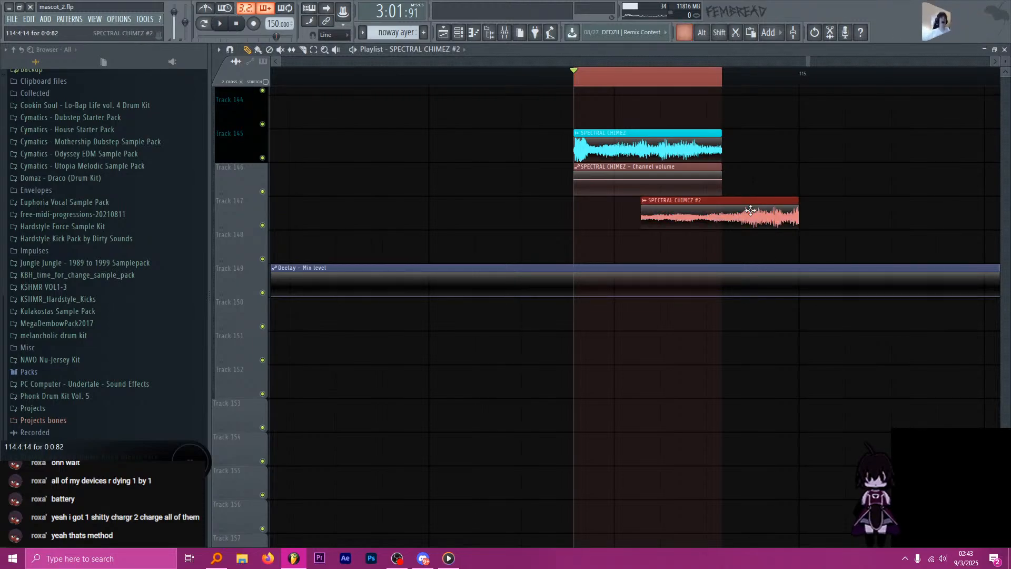
double_click(751, 210)
right_click(435, 115)
left_click(474, 186)
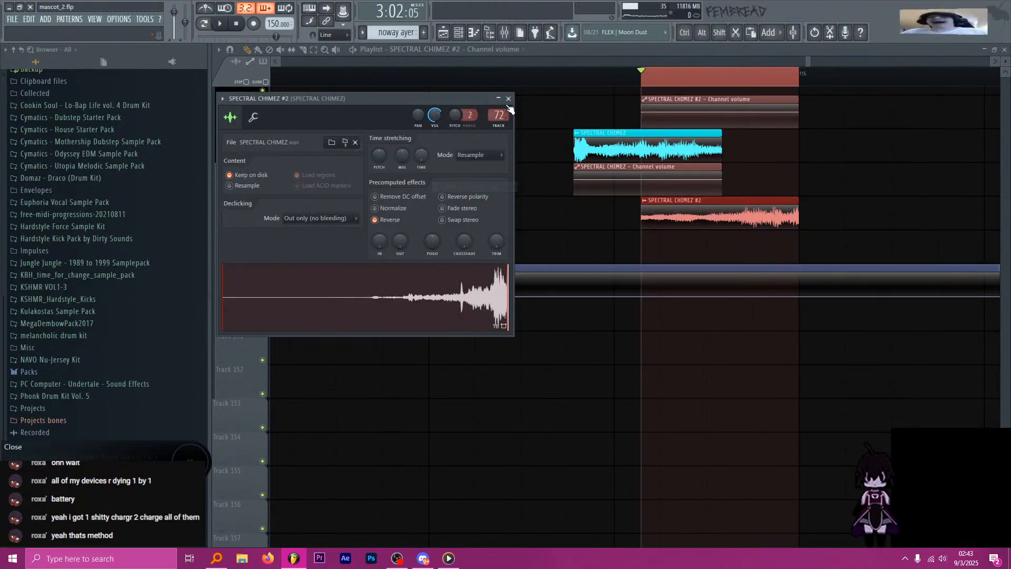
left_click(508, 98)
Move the SPECTRAL CHIMEZ #2 volume automation to Track 148, shaping it as a fade-in and the SPECTRAL CHIMEZ one as a fade-out.
double_click(628, 148)
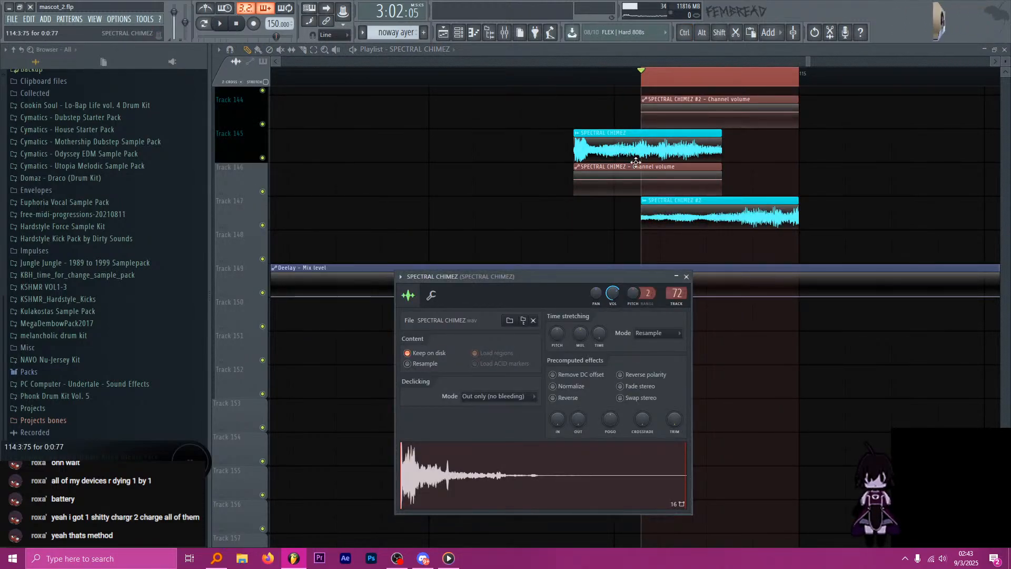
double_click(641, 166)
left_click(523, 109)
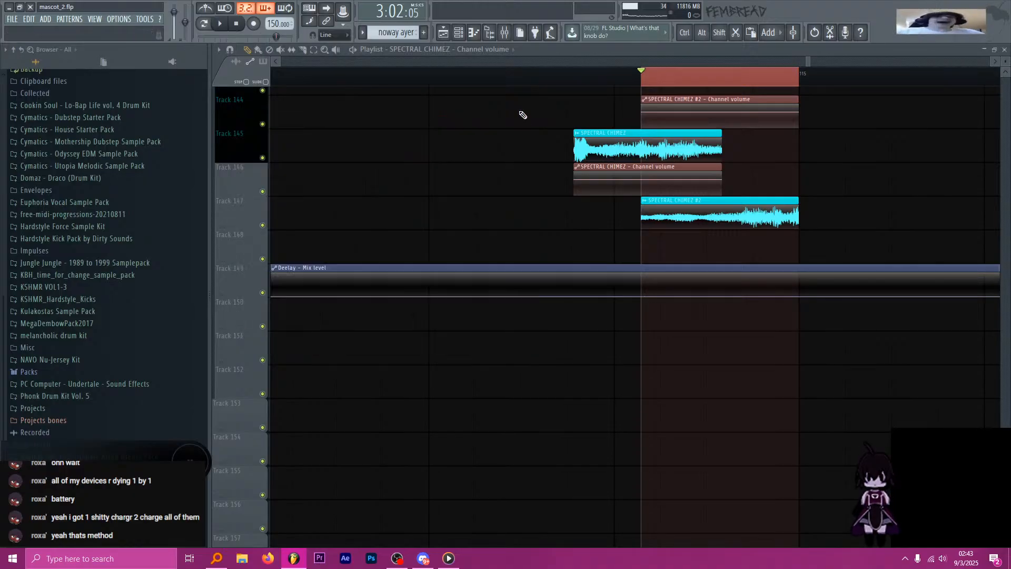
left_click_drag(675, 99, 675, 234)
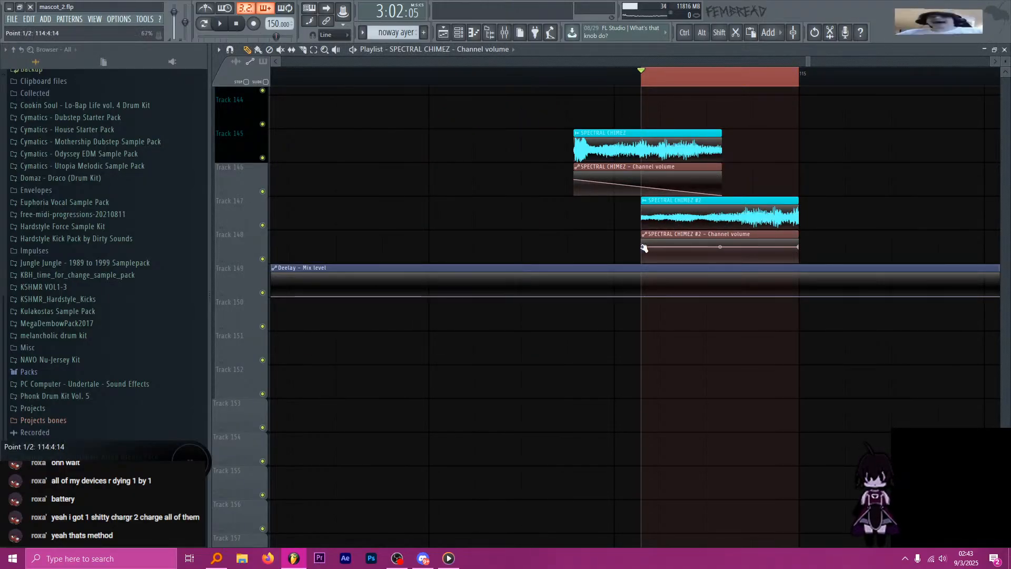
left_click_drag(642, 247, 642, 264)
Clear the time selection and play back the faded chimes from just before they begin.
left_click(594, 73, "ctrl")
left_click(544, 78)
key("space")
key("space")
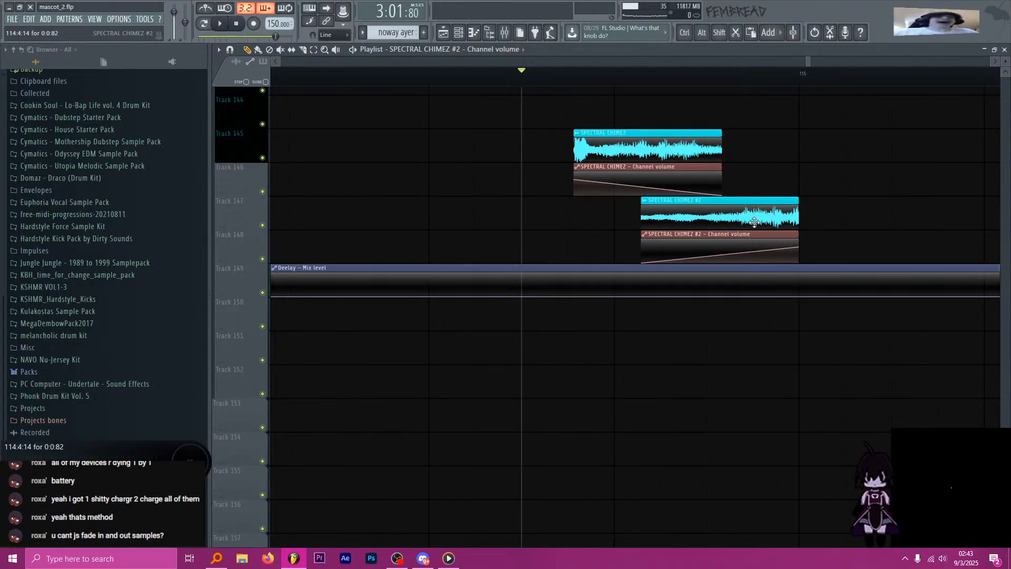
key("space")
key("space")
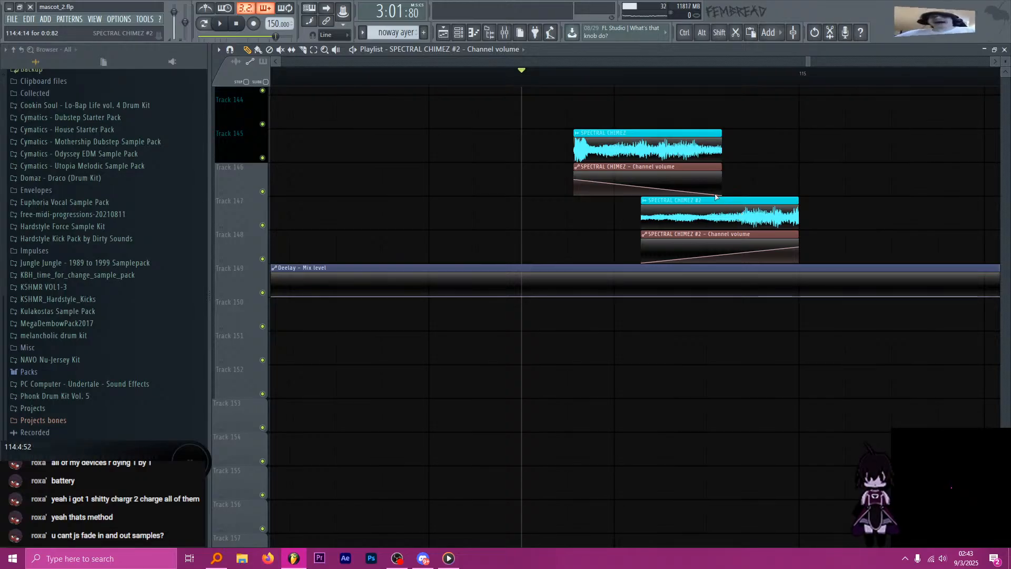
Move SPECTRAL CHIMEZ #2 with its volume automation earlier to start just before SPECTRAL CHIMEZ, and play the result.
left_click_drag(817, 250, 745, 211)
left_click_drag(747, 211, 675, 205)
key("space")
key("space")
Extend the end of the SPECTRAL CHIMEZ #2 clip to a length of 0:1:21 and play it back.
left_click_drag(775, 217, 722, 232)
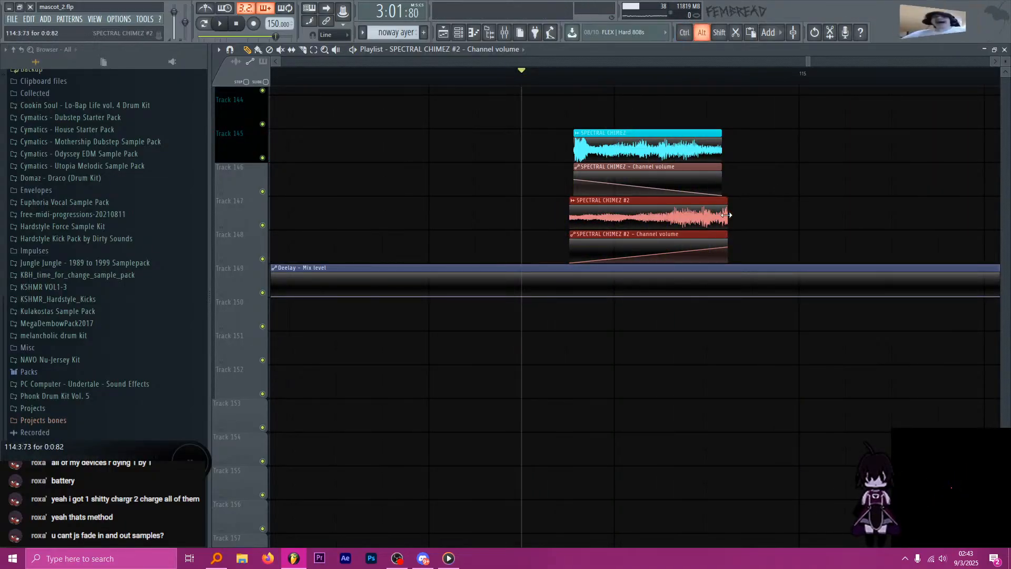
left_click(752, 224, "ctrl")
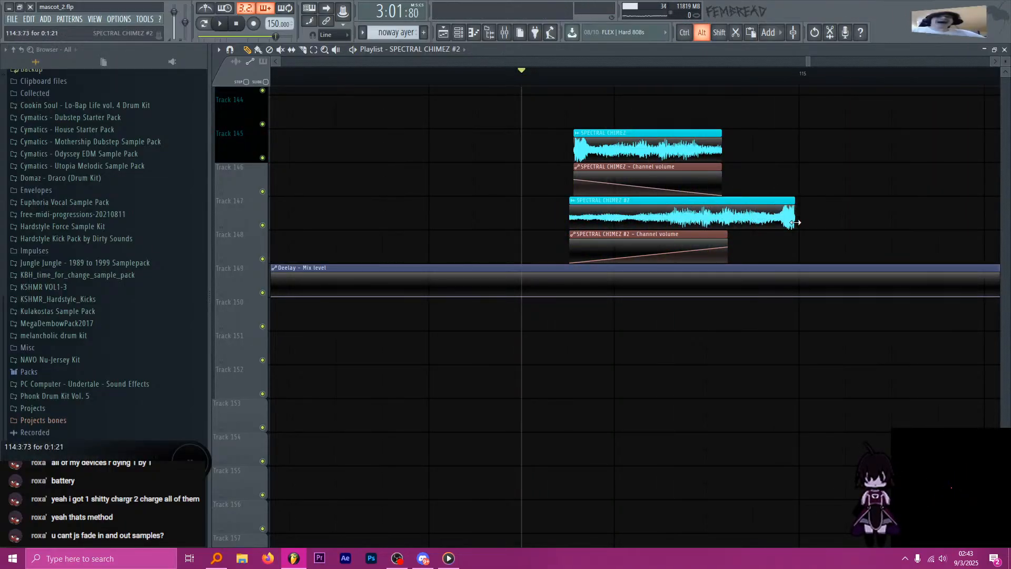
key("space")
key("space")
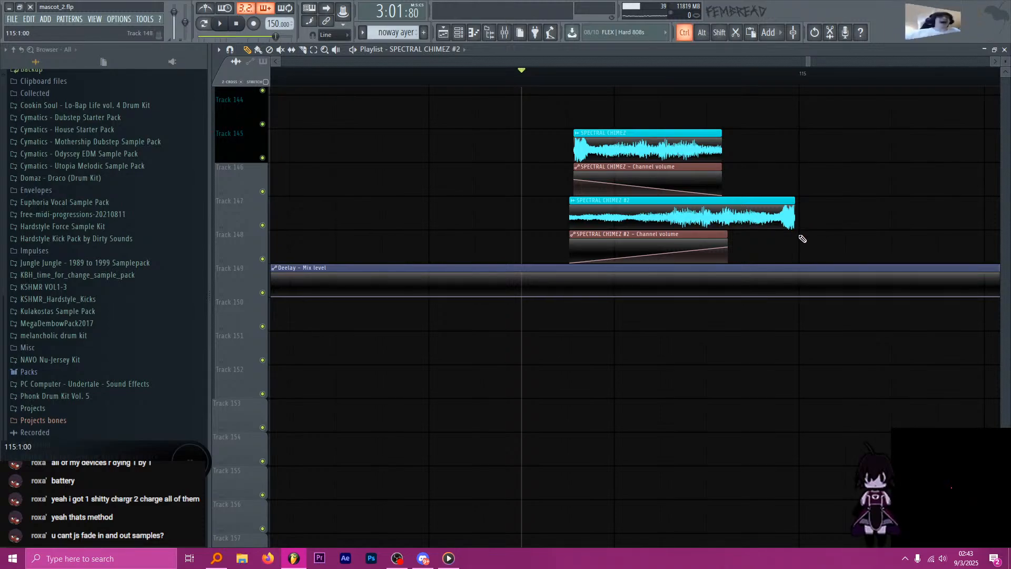
Nudge SPECTRAL CHIMEZ #2 and its volume automation to start together with SPECTRAL CHIMEZ and end at bar 115.
left_click_drag(796, 243, 708, 211)
left_click_drag(707, 210, 711, 210)
key("space")
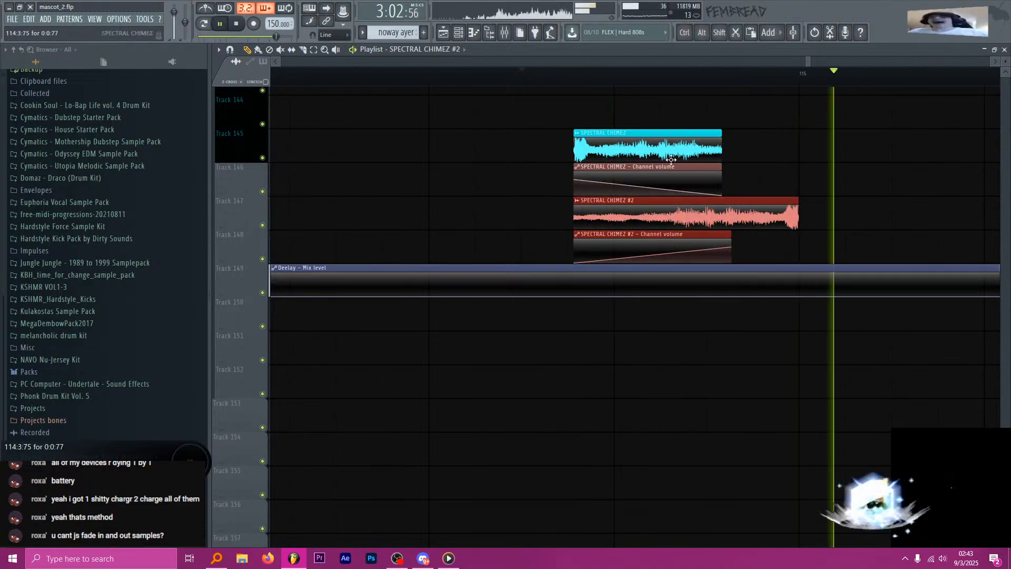
Play back the layered chimes in the context of the surrounding bars and check the chime channel in the mixer.
scroll(671, 160, "down", 4)
key("F9")
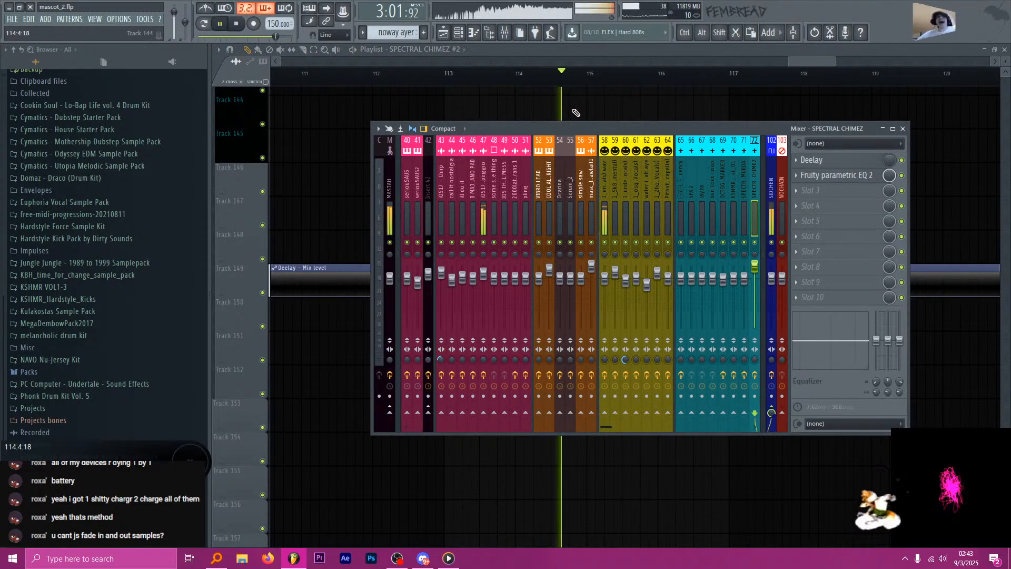
key("F9")
key("space")
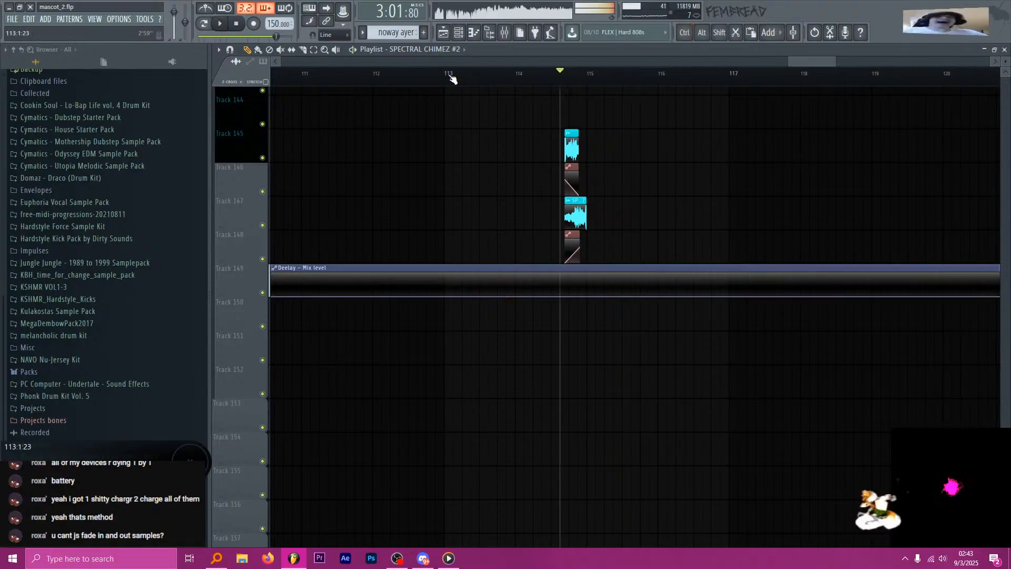
key("space")
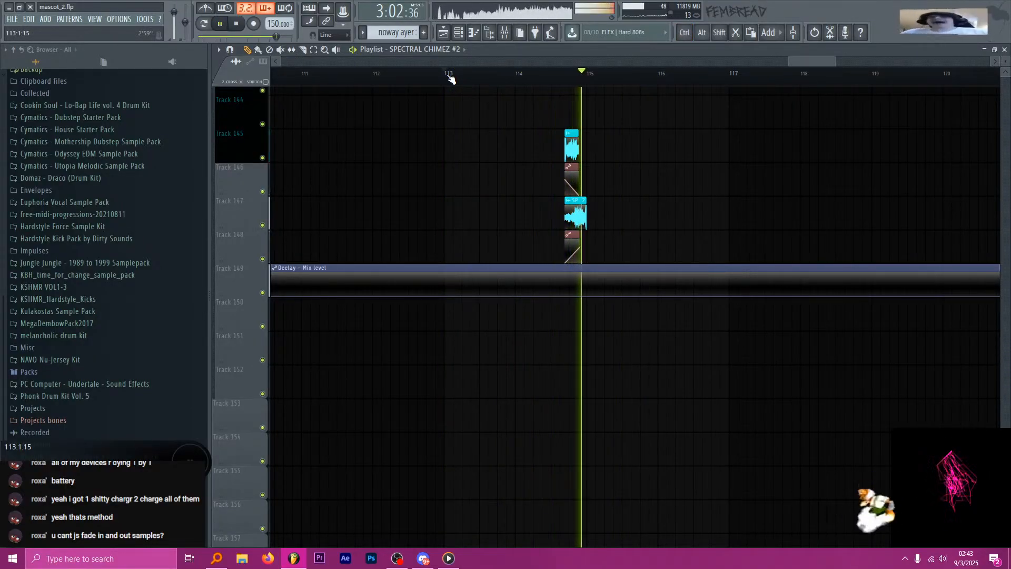
scroll(668, 129, "up", 3)
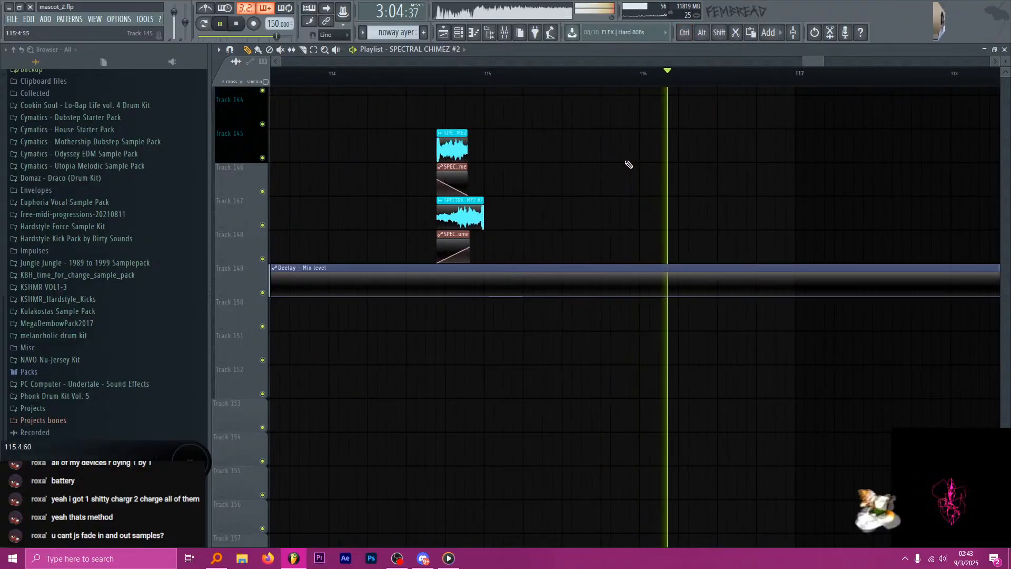
scroll(635, 167, "up", 3)
key("space")
Play the arrangement from bar 115 and examine the lead, vocal, synth and bass tracks.
scroll(635, 165, "up", 8)
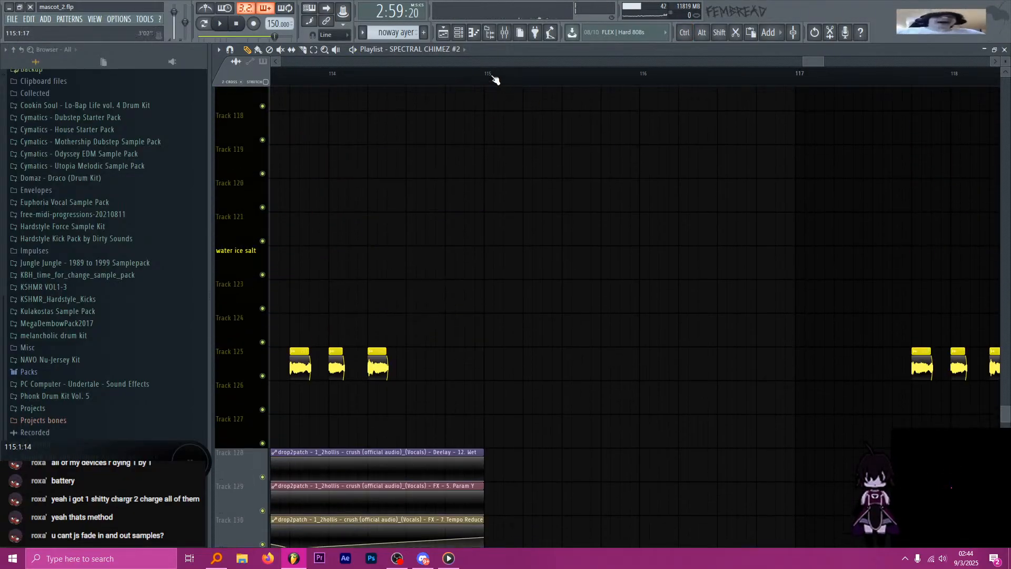
left_click(492, 78)
scroll(611, 179, "up", 5)
scroll(623, 172, "up", 1)
key("space")
scroll(626, 167, "up", 2, "ctrl")
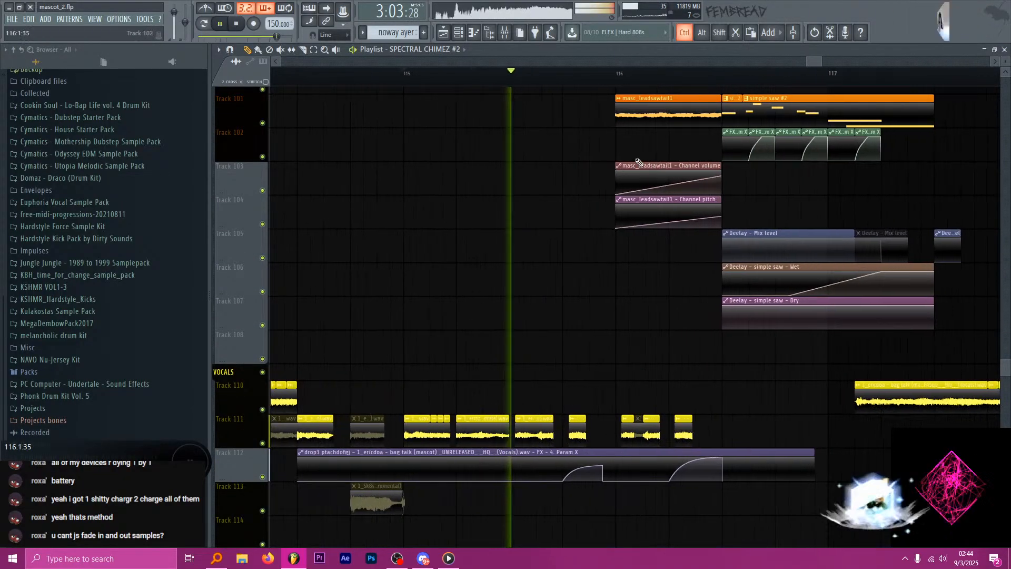
scroll(614, 158, "up", 2, "ctrl")
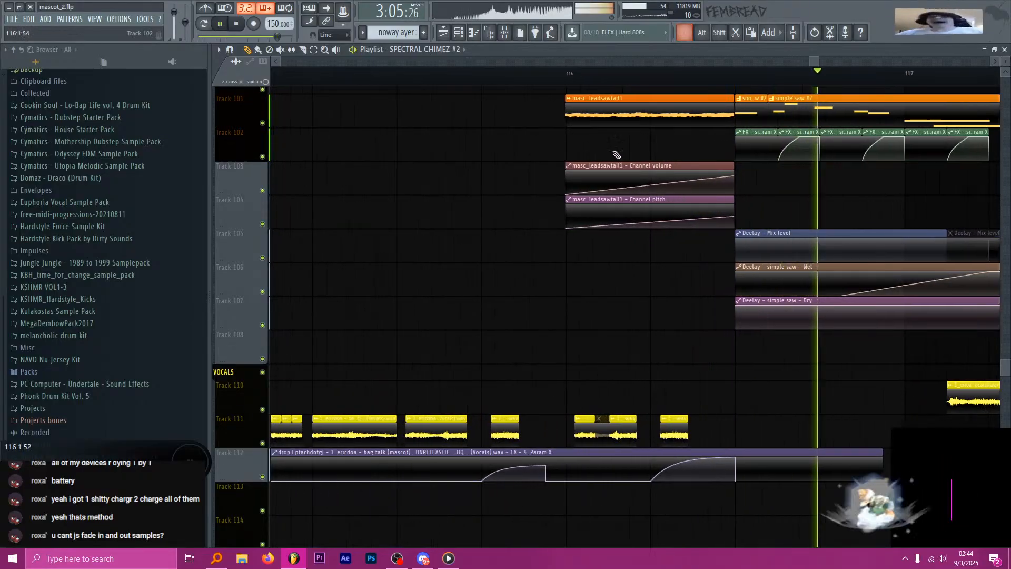
scroll(589, 160, "up", 6)
scroll(594, 205, "up", 2)
scroll(597, 207, "down", 8, "ctrl")
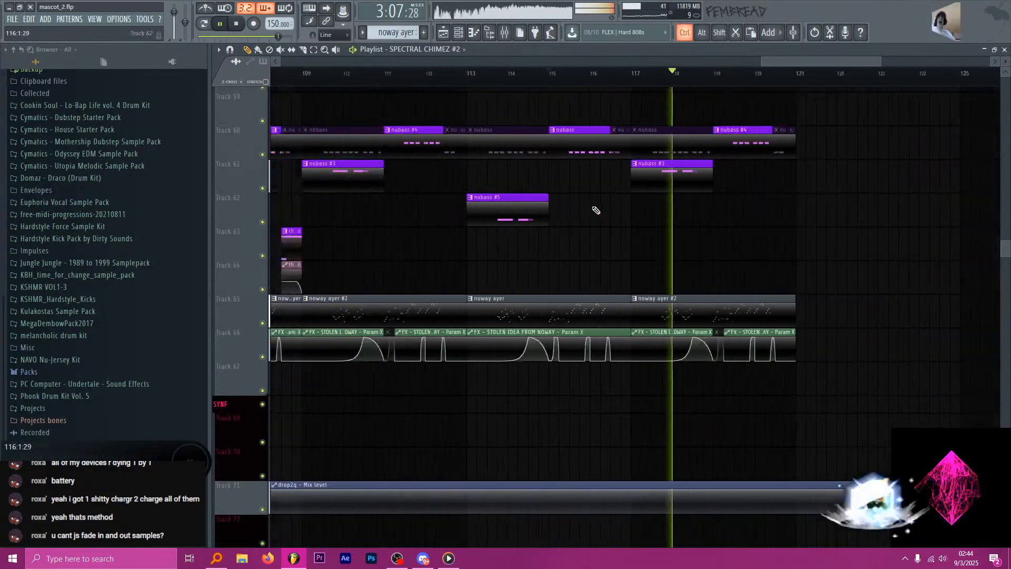
scroll(542, 253, "up", 3, "ctrl")
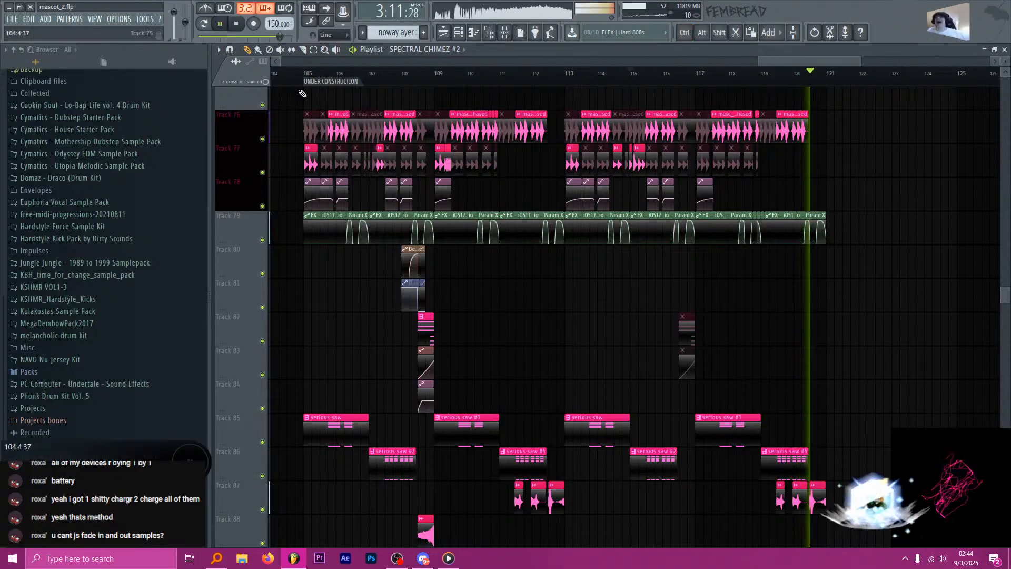
key("space")
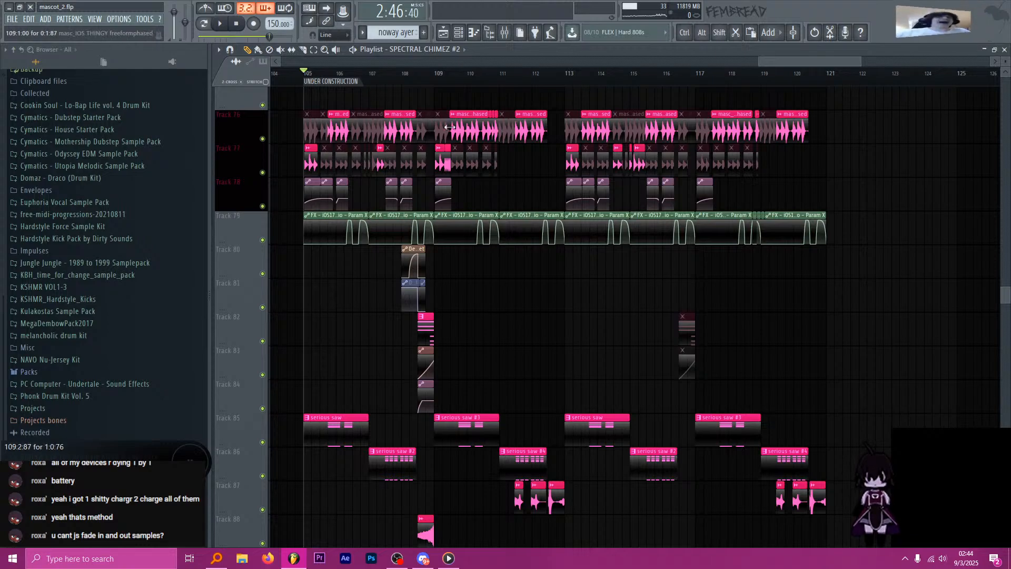
Play the UNDER CONSTRUCTION section from bar 105 and review its bass, synth and lead clips across the tracks.
scroll(570, 216, "down", 6, "ctrl")
scroll(571, 215, "up", 6)
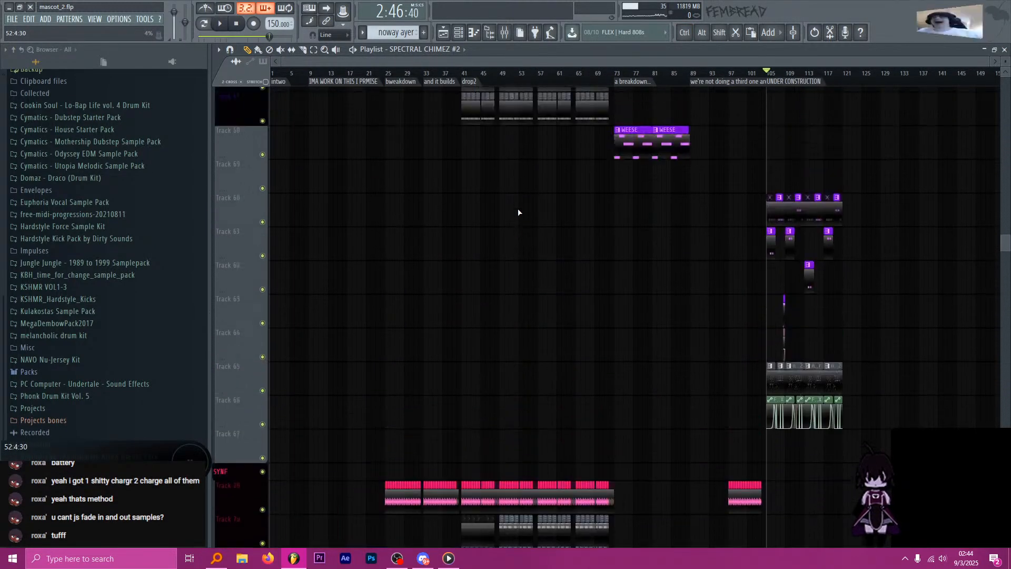
scroll(521, 211, "up", 2)
scroll(720, 222, "down", 7)
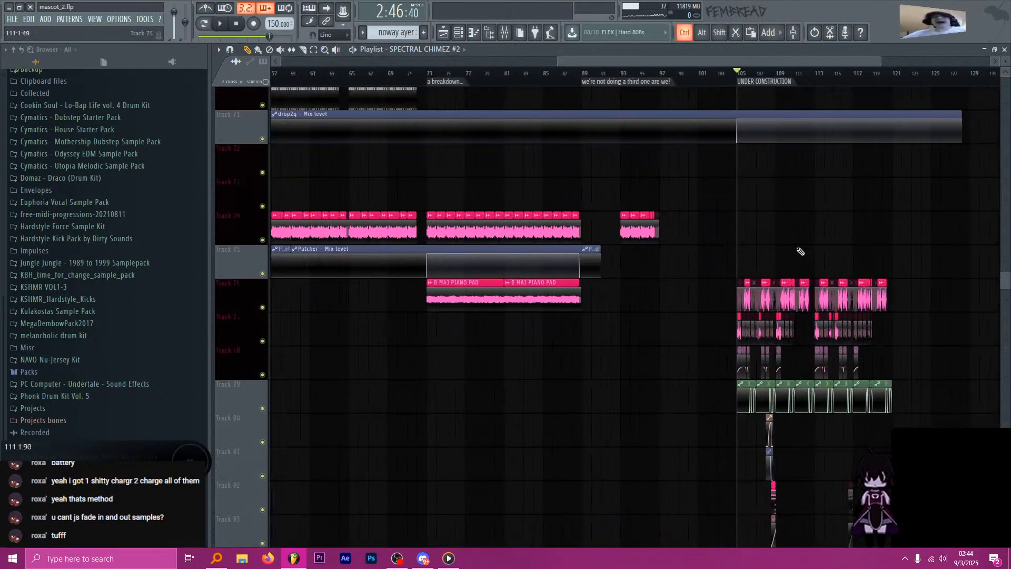
scroll(801, 253, "up", 6, "ctrl")
key("space")
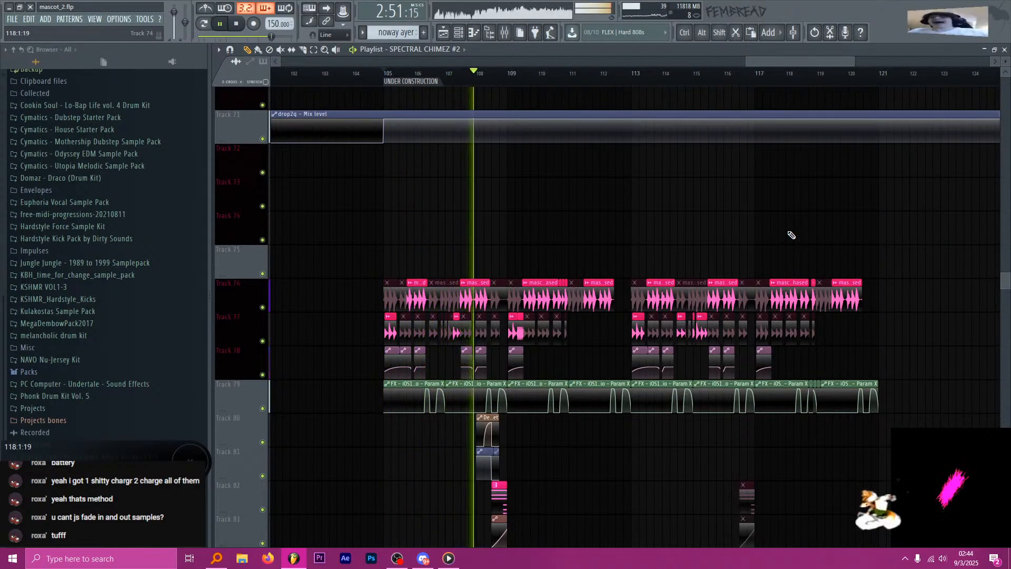
scroll(623, 234, "down", 5)
scroll(622, 233, "down", 1)
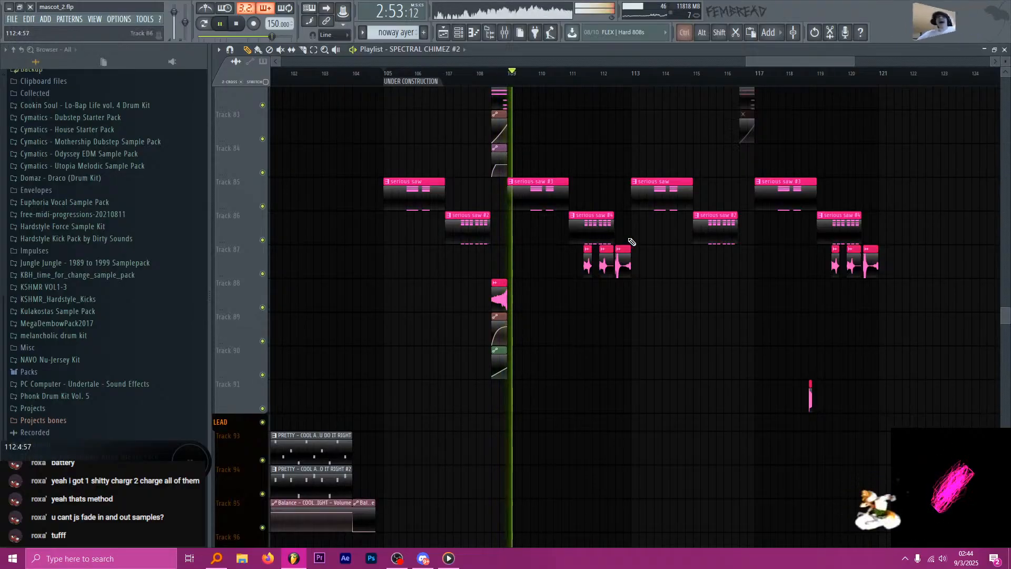
scroll(627, 237, "up", 2)
scroll(537, 272, "down", 5)
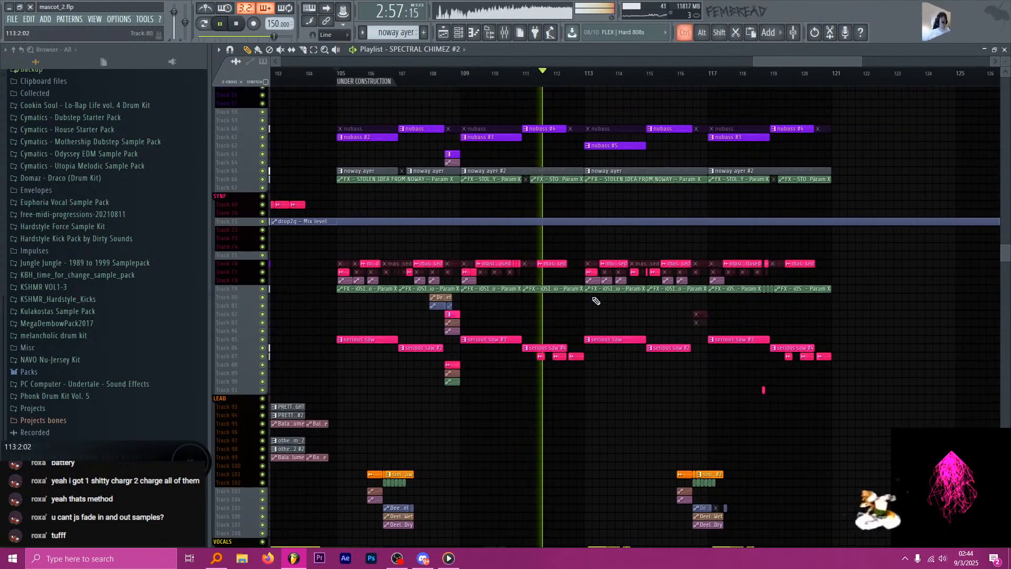
Copy the Deelay wet and mix level automation clips at bar 108 to bar 112 on the same two tracks.
scroll(622, 316, "down", 1)
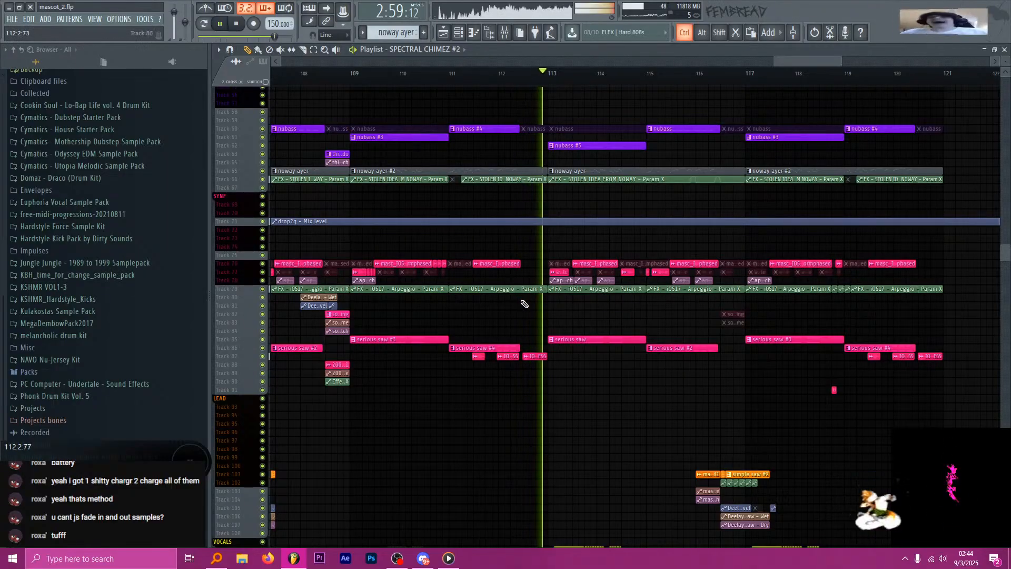
scroll(524, 298, "up", 2)
scroll(548, 189, "up", 3)
scroll(563, 207, "down", 5)
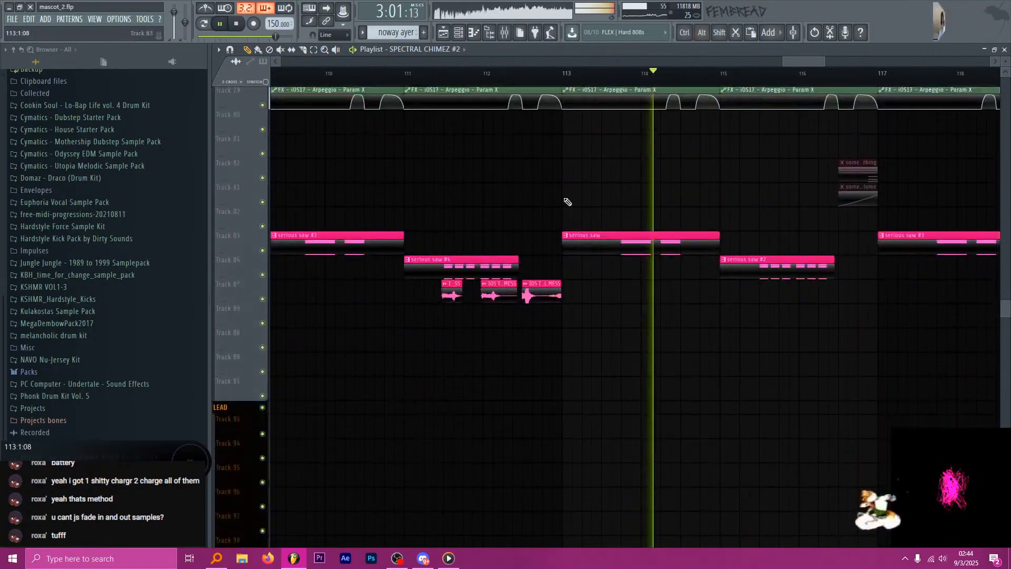
scroll(567, 197, "down", 3)
scroll(538, 101, "down", 3)
scroll(534, 188, "up", 6)
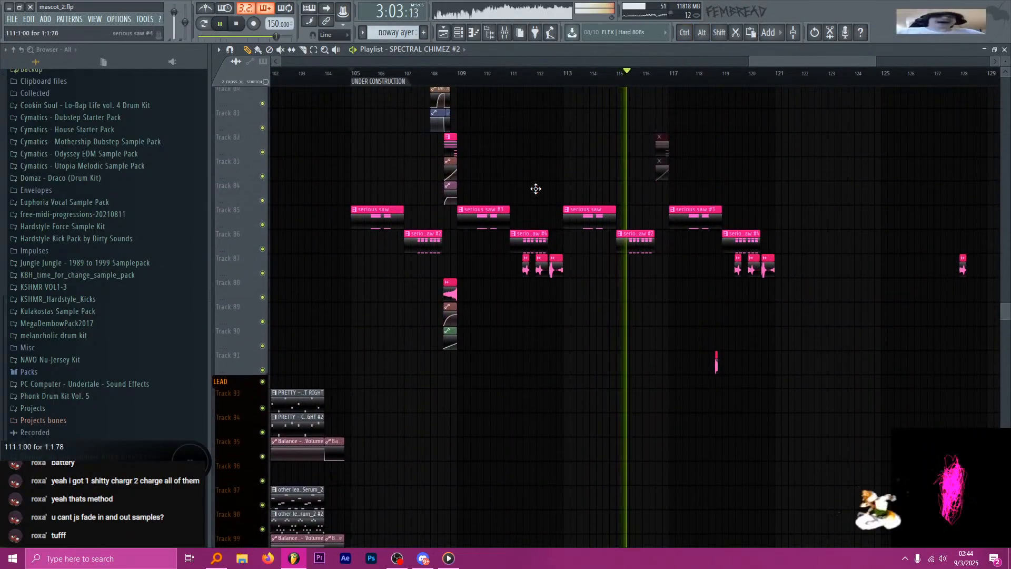
scroll(494, 214, "up", 4)
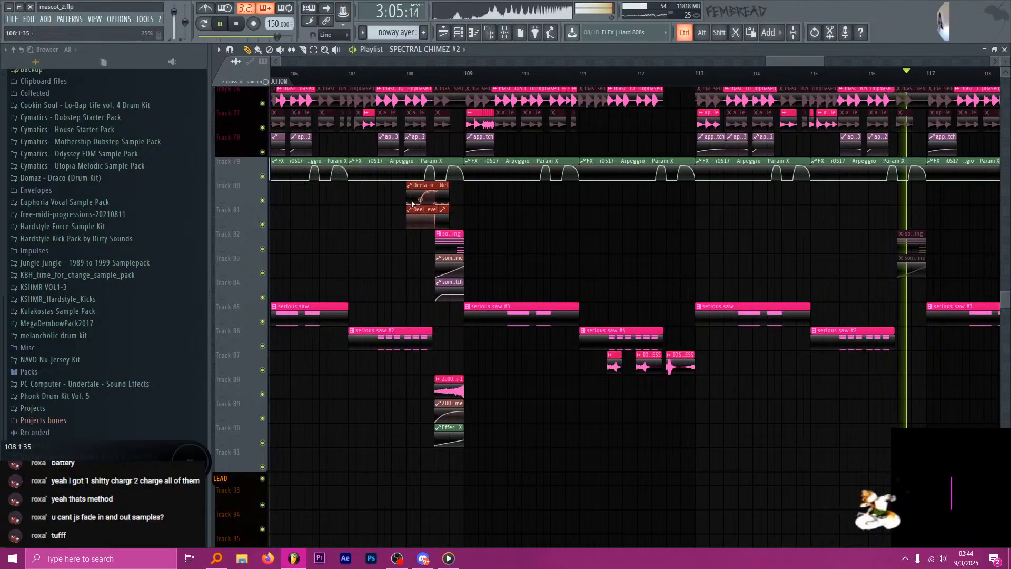
left_click_drag(419, 204, 654, 204, "shift")
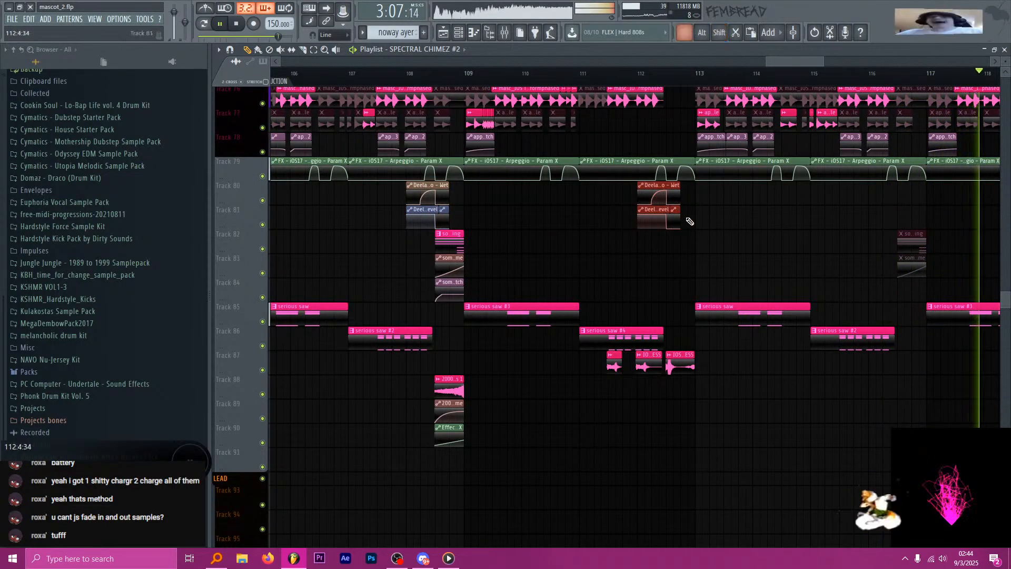
Play the section from bar 111 to hear the copied Deelay automation on the arpeggio.
scroll(677, 216, "up", 7)
scroll(612, 287, "down", 8)
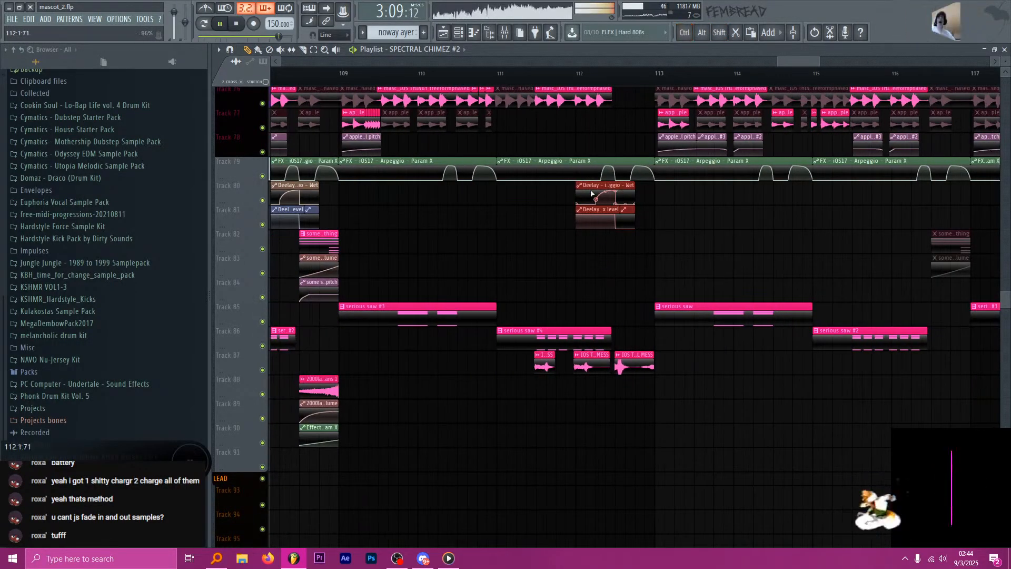
scroll(552, 229, "up", 2)
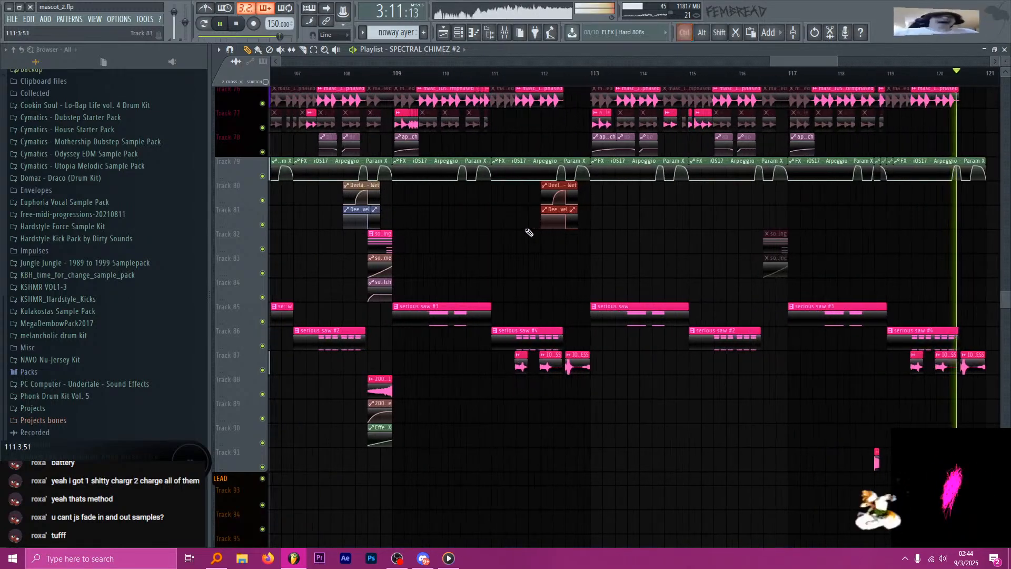
key("space")
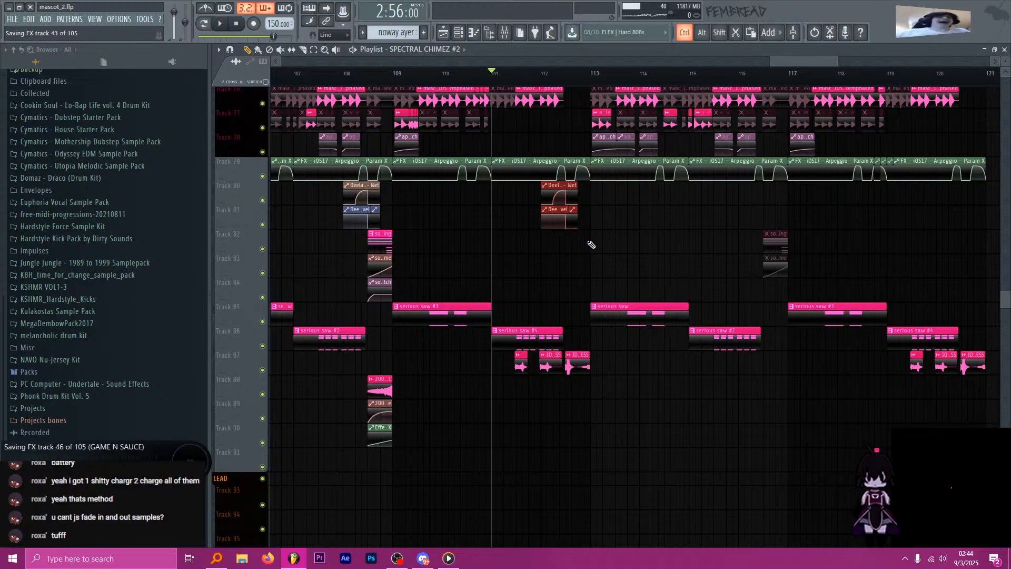
key("space")
scroll(591, 244, "up", 4)
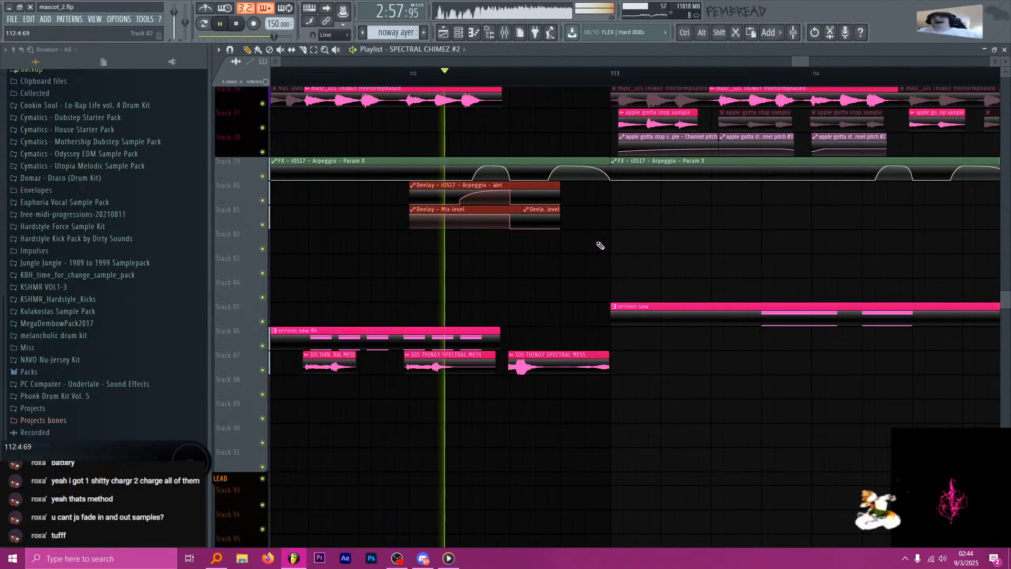
scroll(507, 260, "down", 4)
key("space")
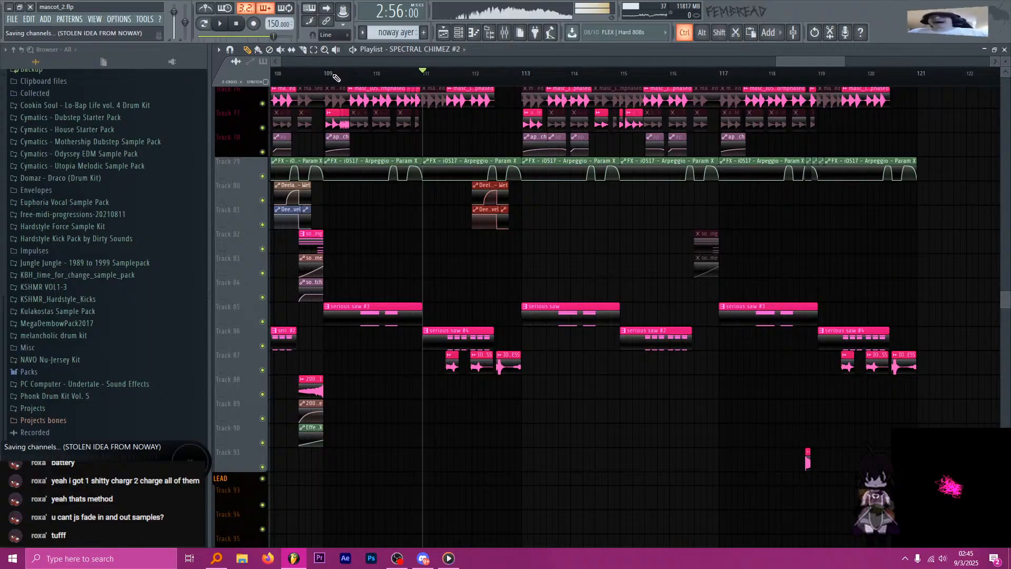
Play the arrangement from bar 109 and examine the synth clips and automation through bar 121.
key("space")
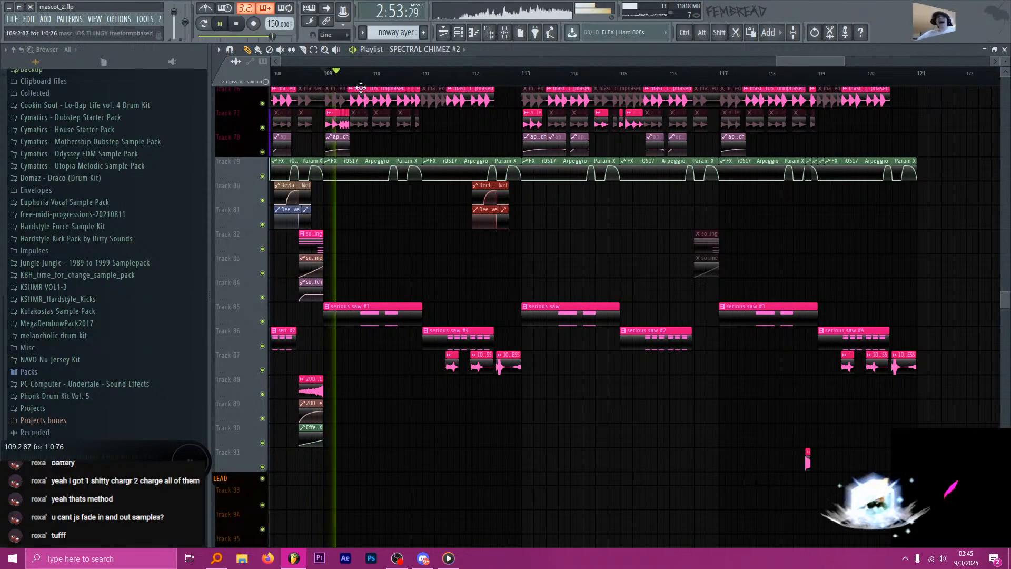
scroll(404, 178, "up", 2)
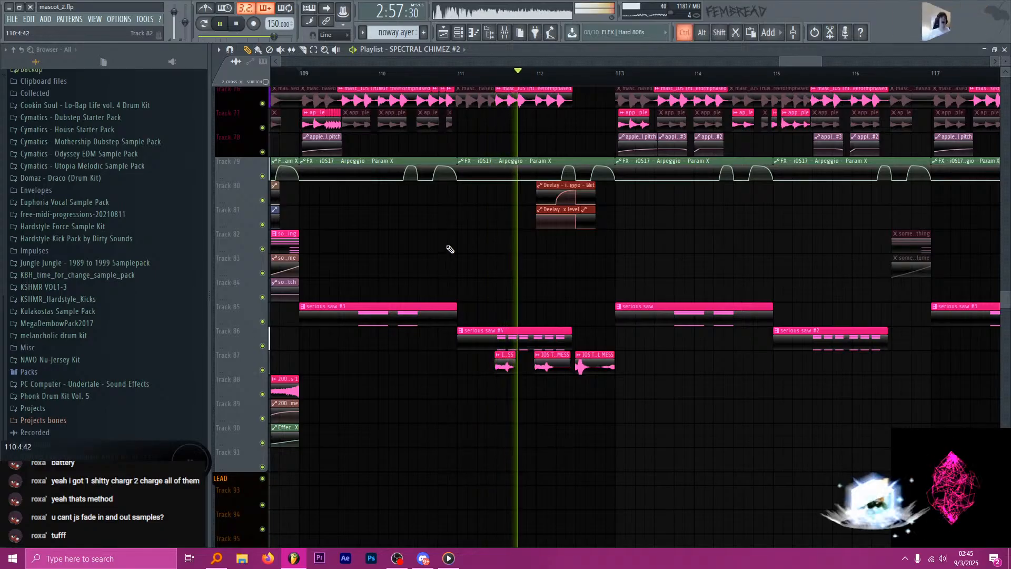
scroll(559, 274, "down", 2)
scroll(526, 270, "down", 3)
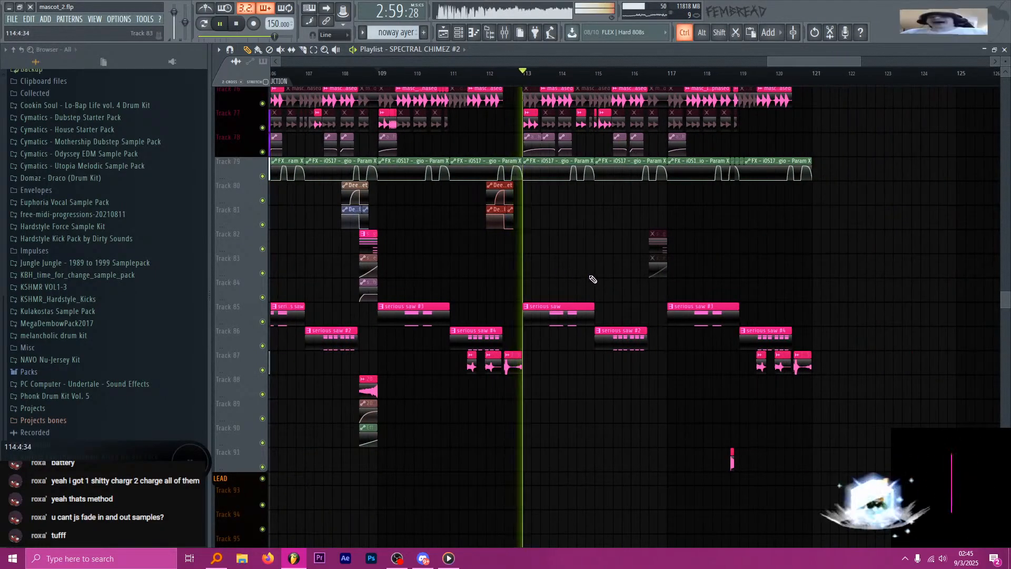
scroll(588, 278, "up", 5)
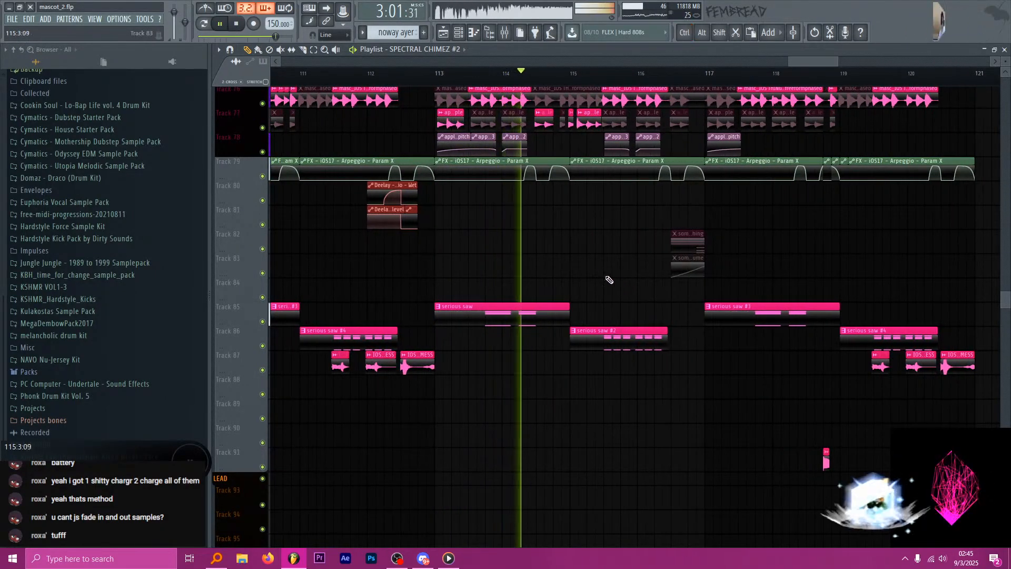
scroll(562, 236, "down", 5)
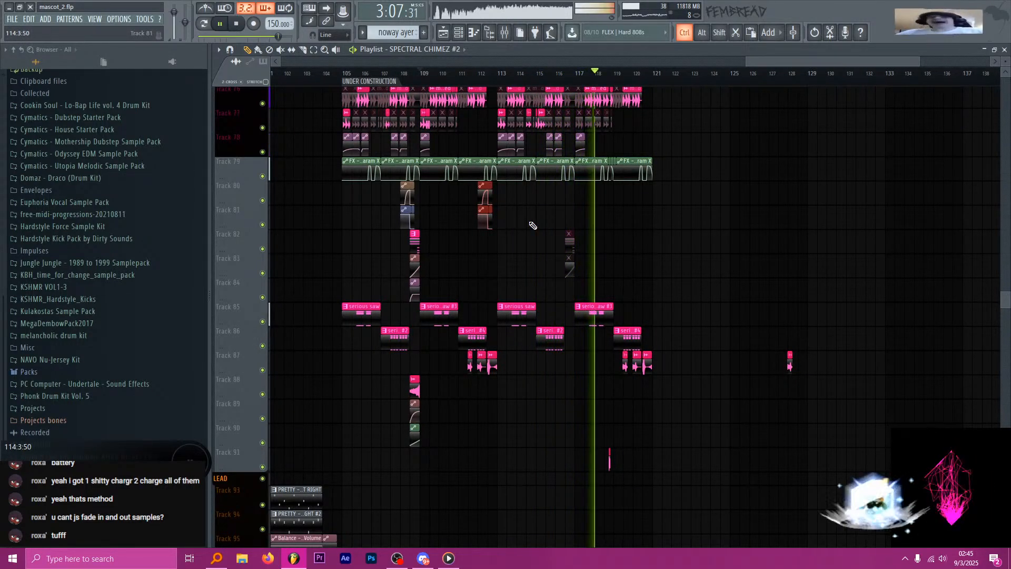
scroll(565, 230, "up", 5)
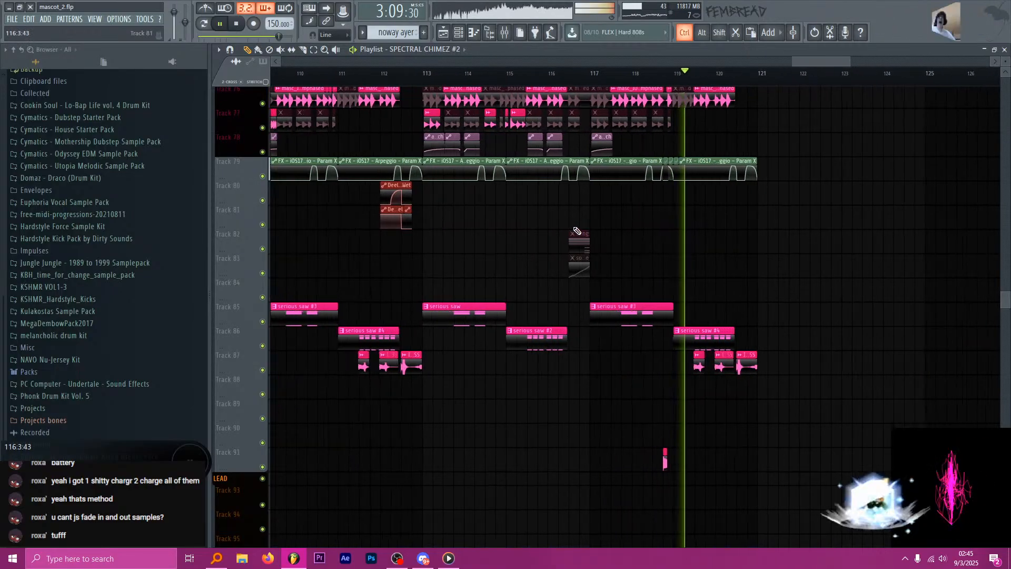
scroll(573, 308, "down", 4)
scroll(573, 308, "up", 1)
scroll(576, 311, "down", 6)
scroll(553, 300, "up", 5)
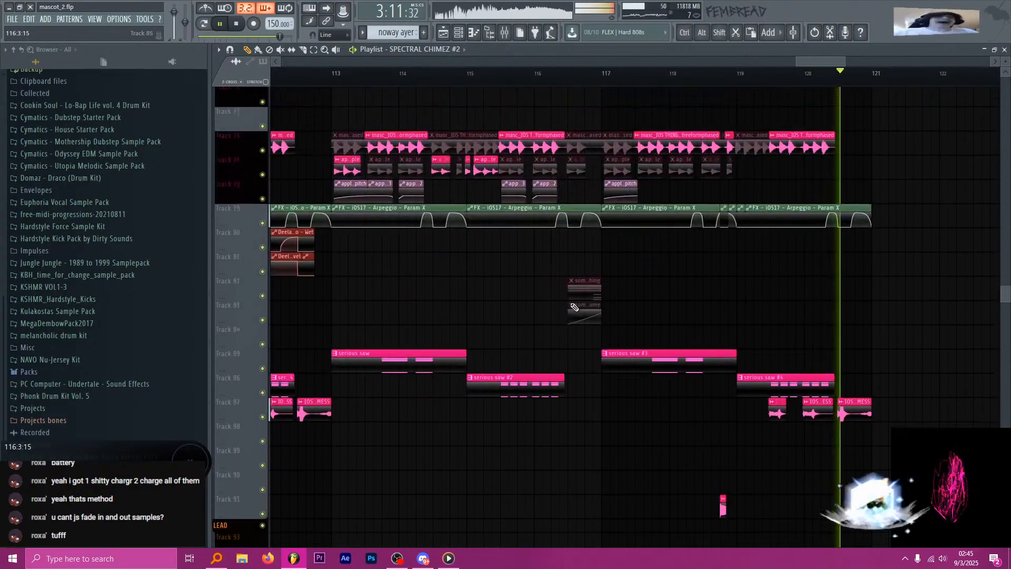
Select only the Deelay automation clips at bars 108 and 112 within bars 105 to 113 and duplicate them into bars 113 to 121.
left_click_drag(513, 299, 390, 298)
key("space")
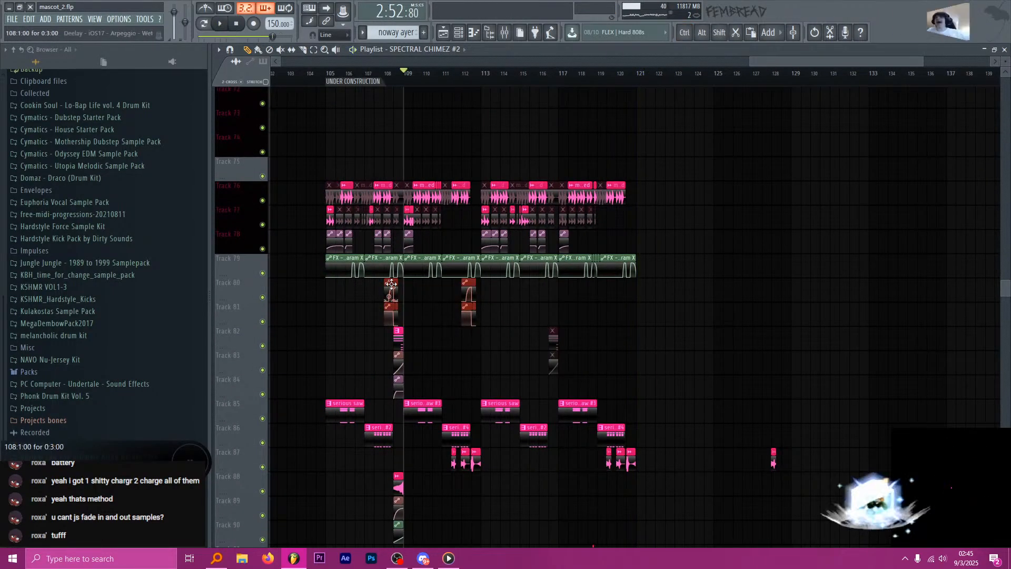
left_click(389, 283, "shift")
left_click(519, 295)
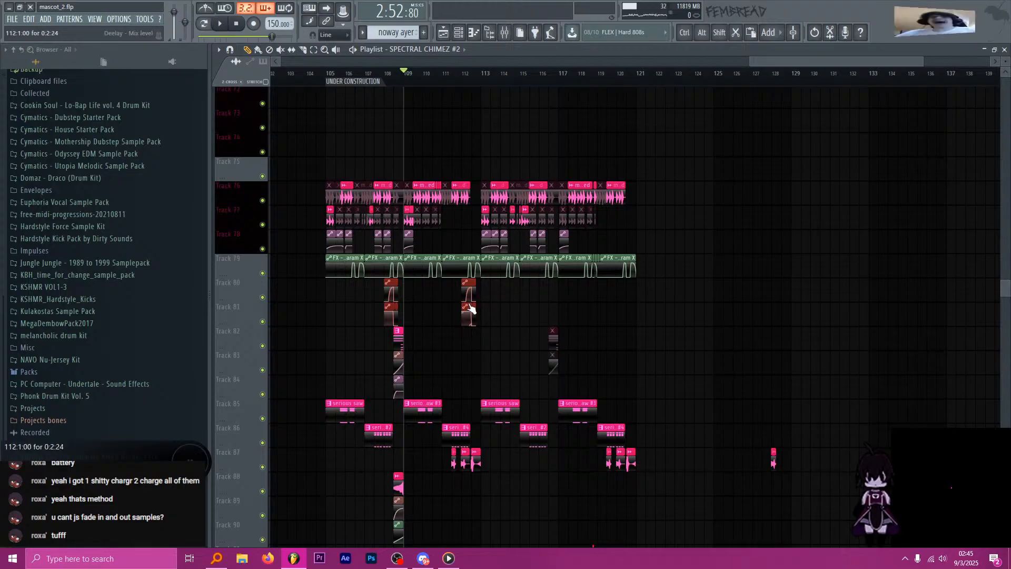
key("ctrl")
left_click_drag(485, 82, 328, 79)
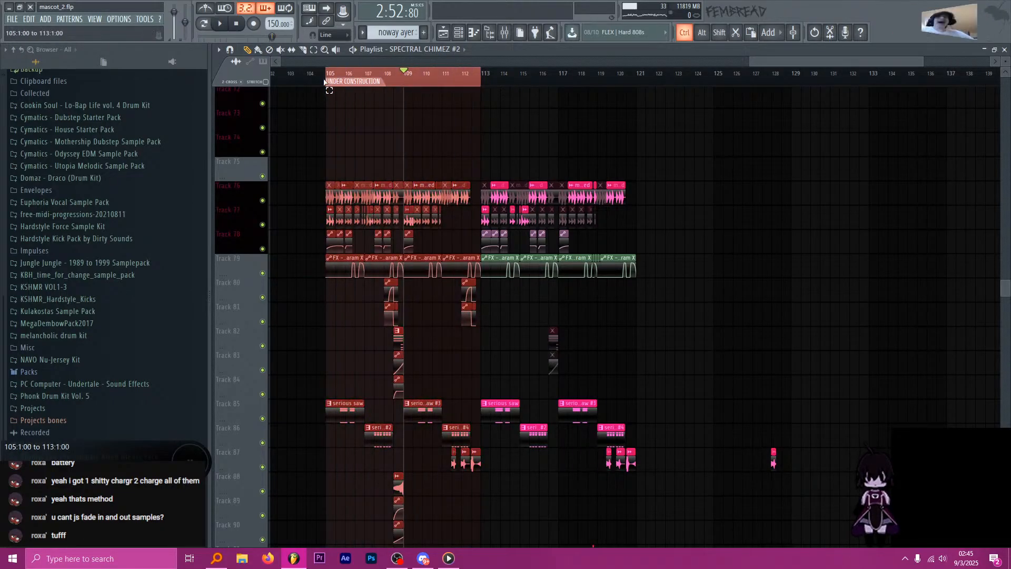
left_click_drag(512, 327, 361, 277)
key("ctrl+b")
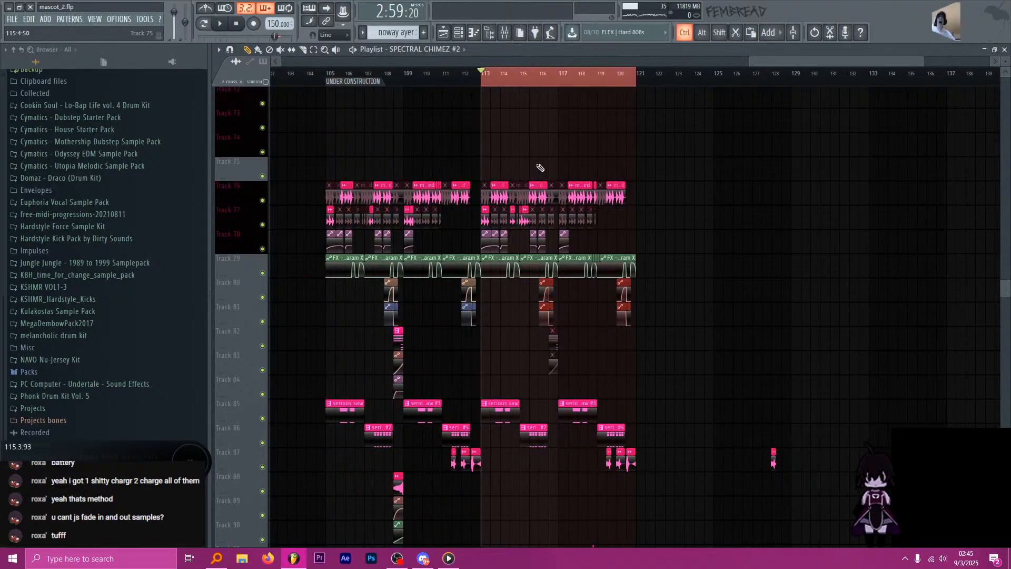
Play the section from about bar 116 to check the duplicated Deelay automation, moving on to the lead tracks.
left_click(532, 83)
key("space")
scroll(566, 221, "up", 4)
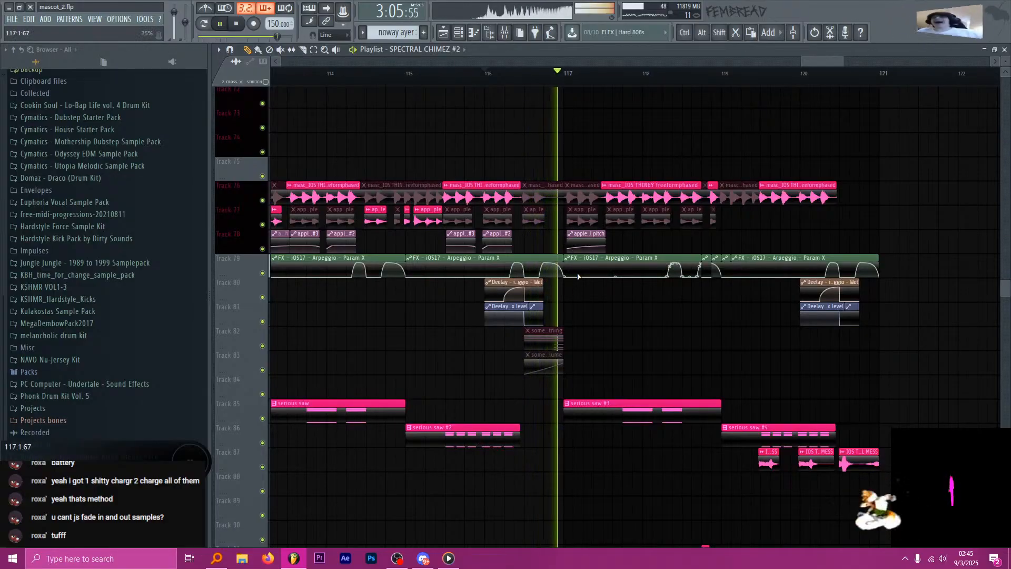
scroll(651, 236, "down", 3)
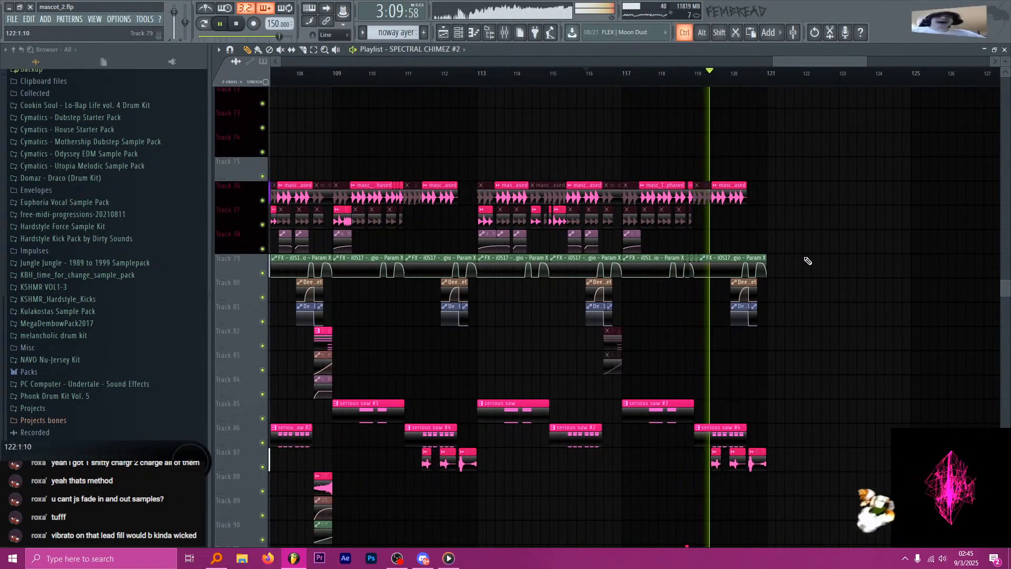
scroll(792, 261, "down", 3)
scroll(726, 266, "down", 6)
key("space")
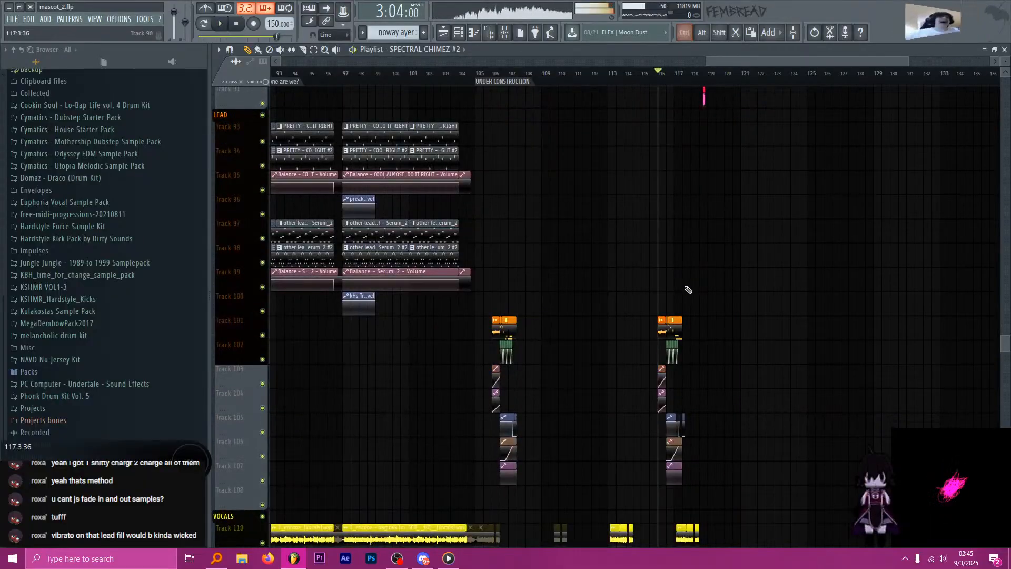
Play the simple saw lead fill at bar 106 and examine its clips and automation alongside the fill at bar 116.
scroll(700, 284, "down", 2)
scroll(700, 285, "up", 2)
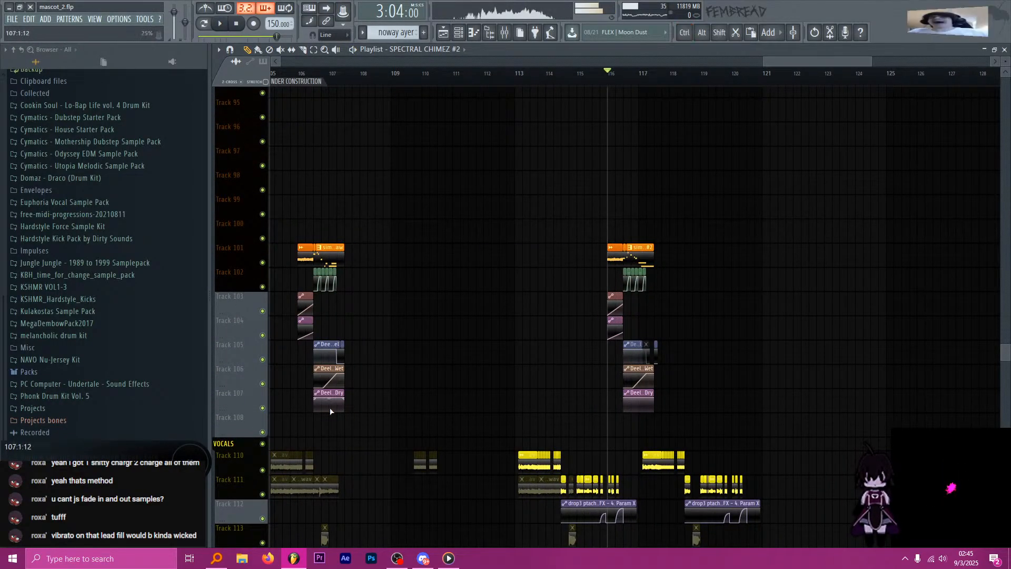
left_click(306, 73)
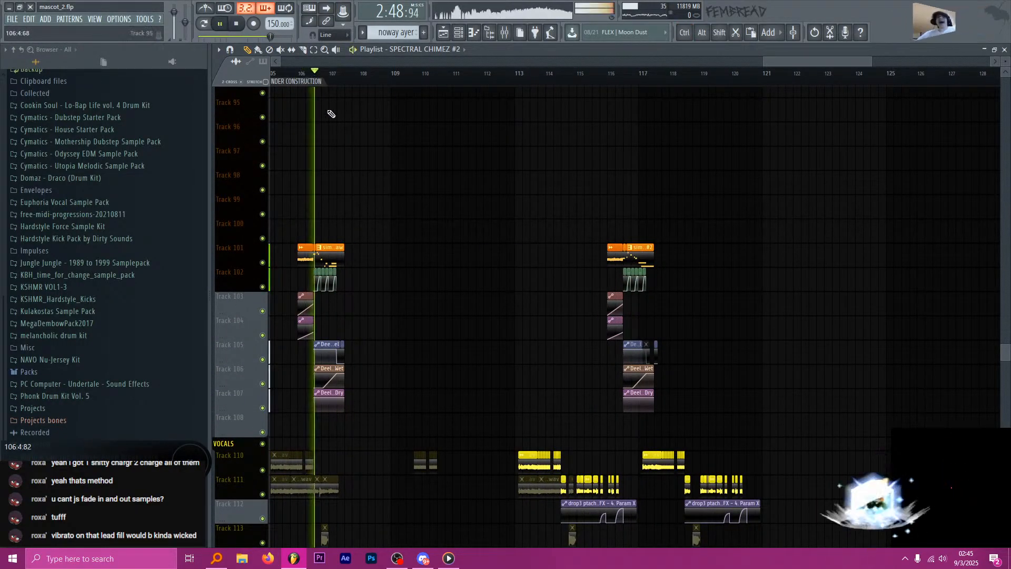
scroll(298, 186, "up", 3)
scroll(316, 200, "down", 2)
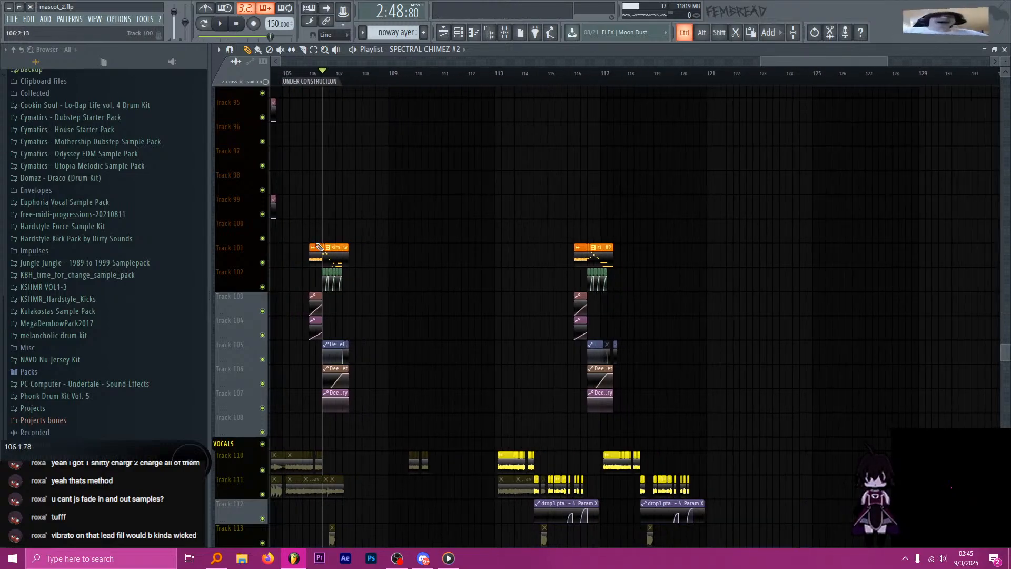
scroll(369, 237, "up", 3)
scroll(463, 271, "down", 2)
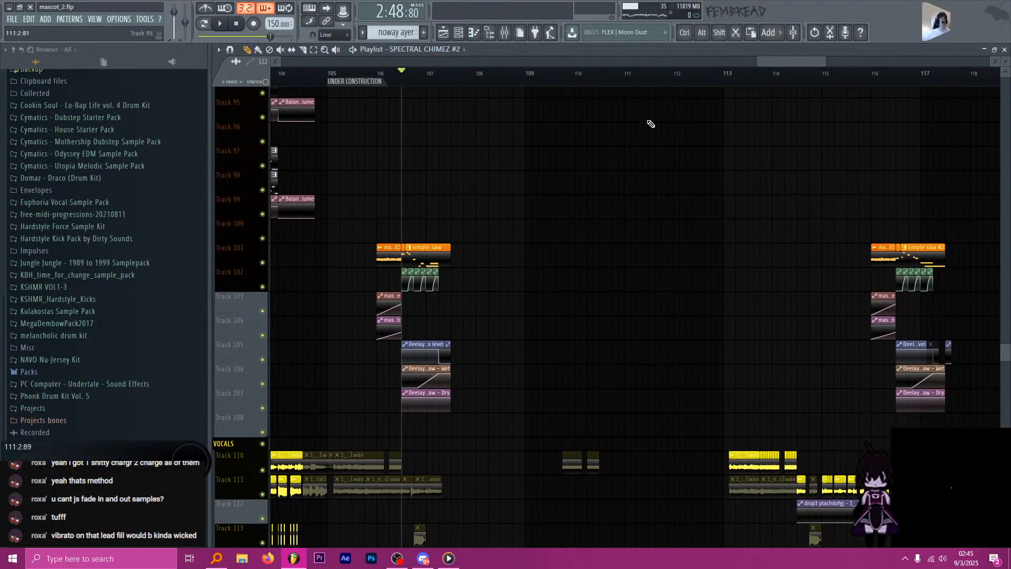
Select the simple saw pattern at bar 106 and open its simple saw Serum instrument from the channel rack.
left_click(433, 247)
left_click(459, 32)
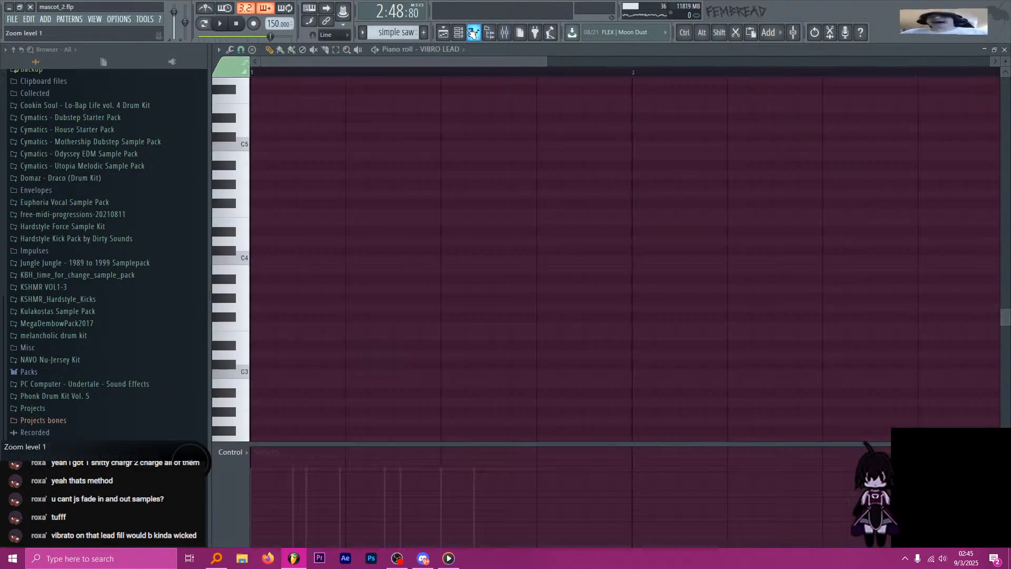
left_click(459, 32)
left_click(474, 32)
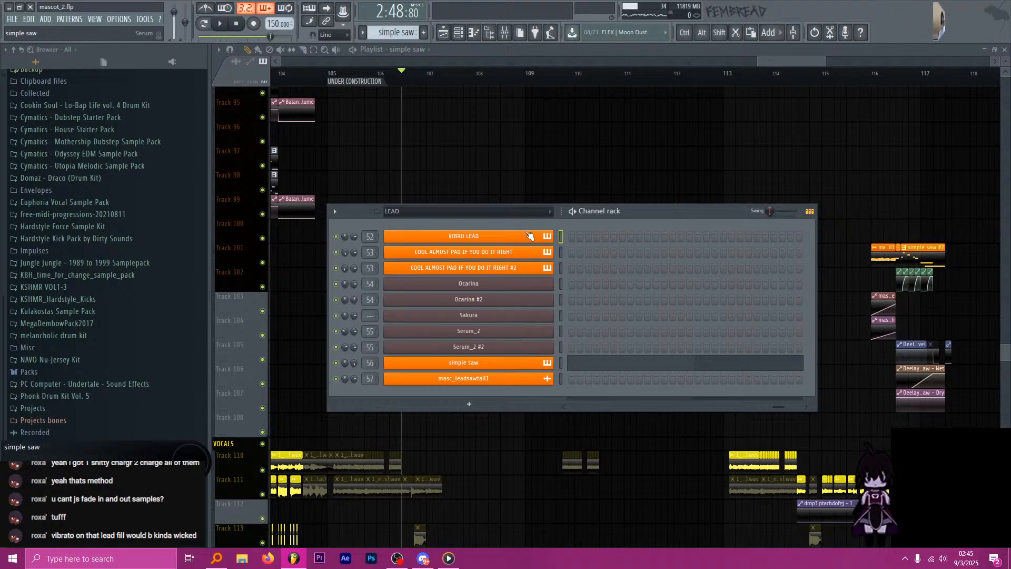
left_click(495, 363)
Reshape LFO 1 so its peak sits at about one quarter and its slope reaches zero at about three quarters of the cycle.
left_click_drag(557, 341, 510, 341)
double_click(563, 373)
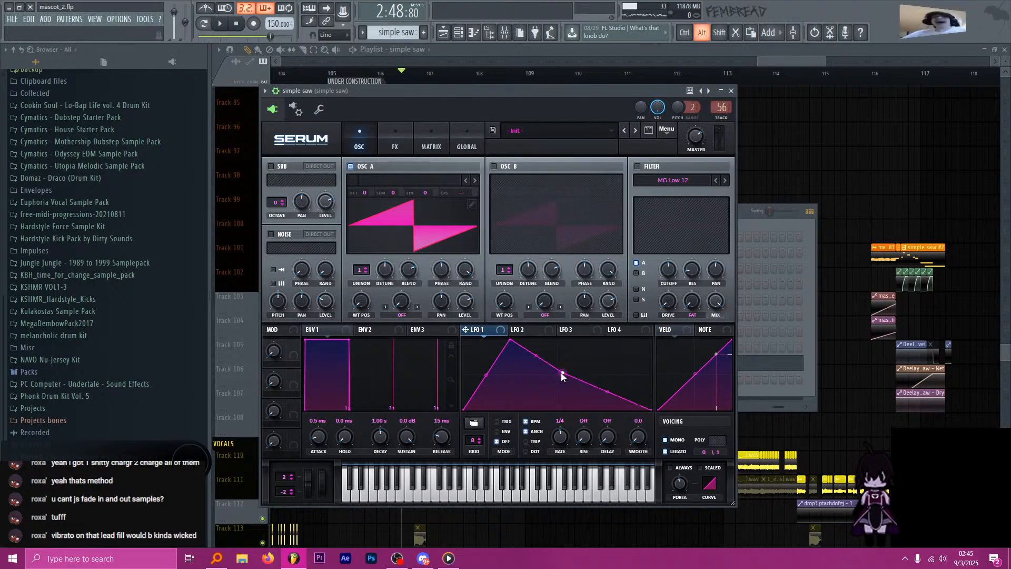
double_click(607, 409)
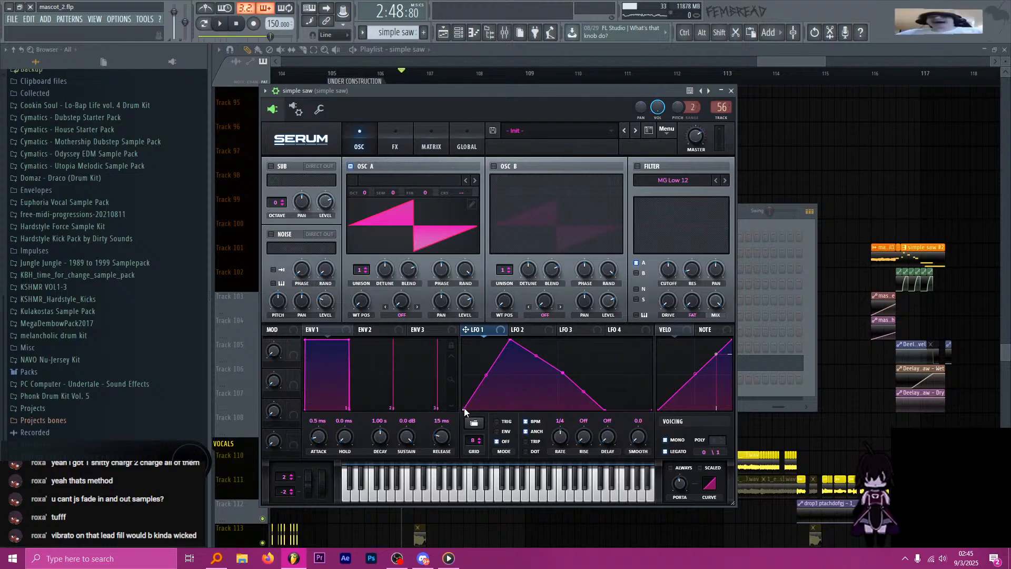
double_click(563, 373)
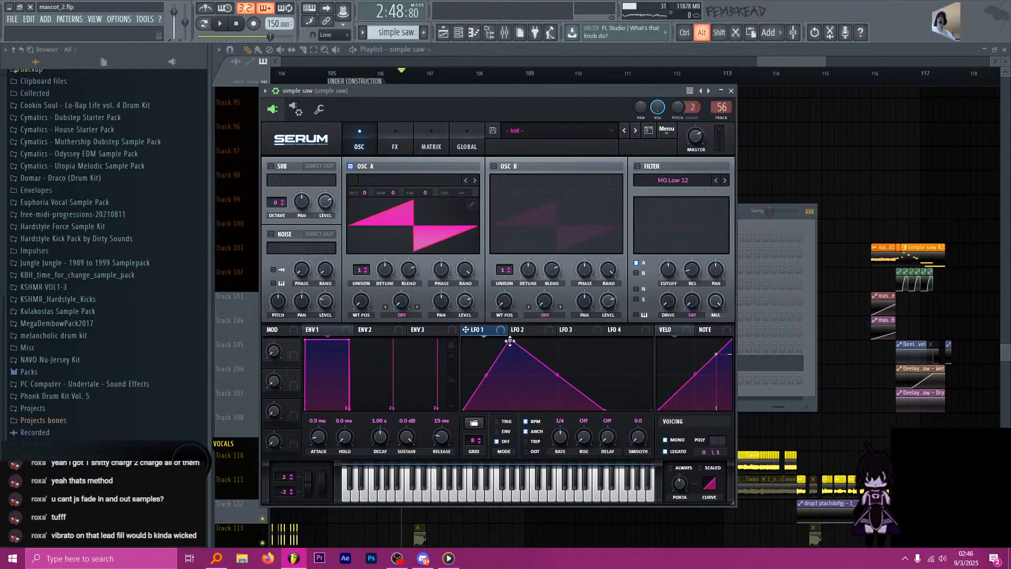
Shape LFO 1 into a smooth sine-like wave with a centre point, mid-height start and end points, and curved segments.
double_click(510, 340)
double_click(505, 345)
left_click_drag(506, 345, 509, 337)
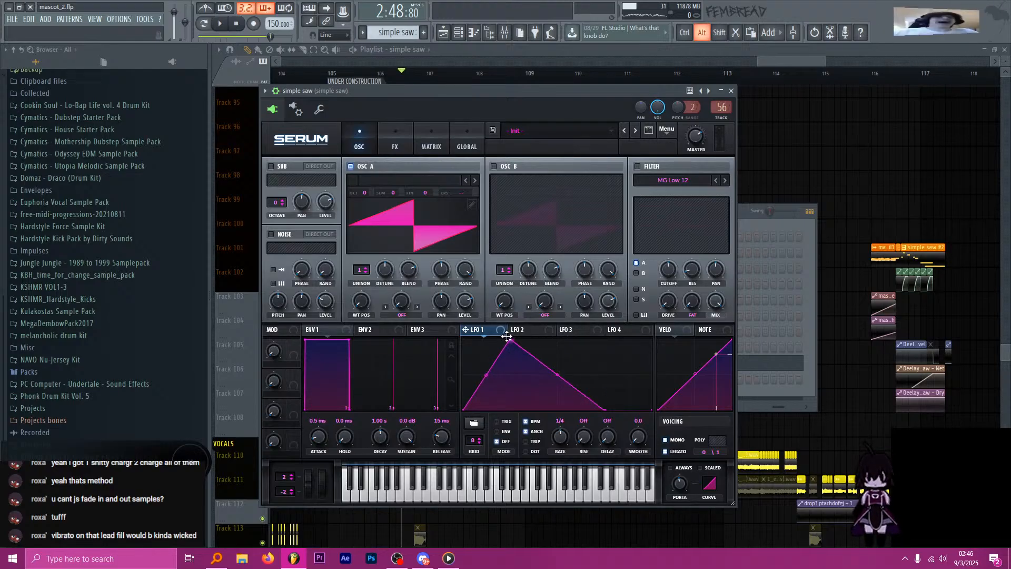
double_click(558, 375)
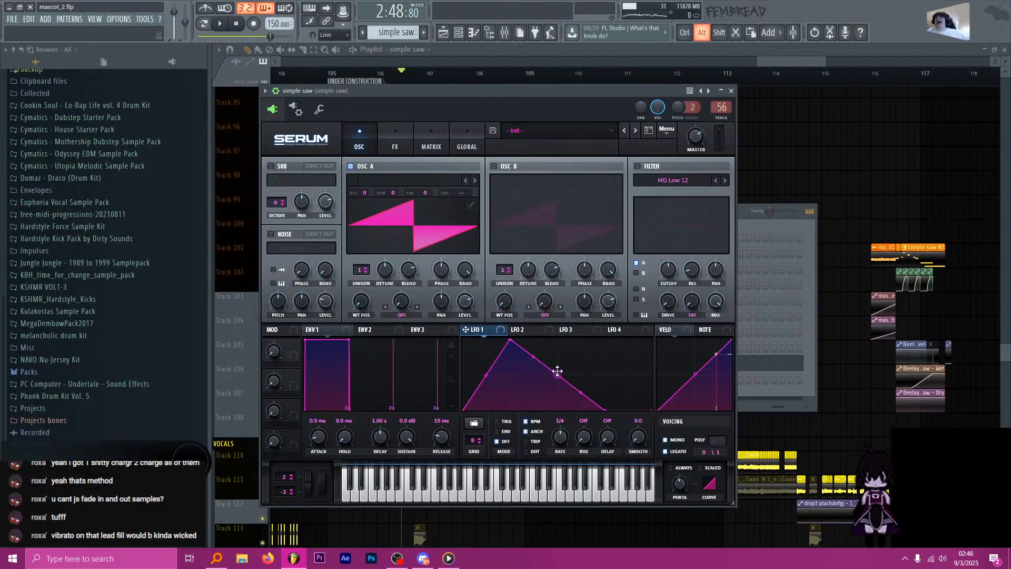
left_click_drag(652, 410, 651, 372)
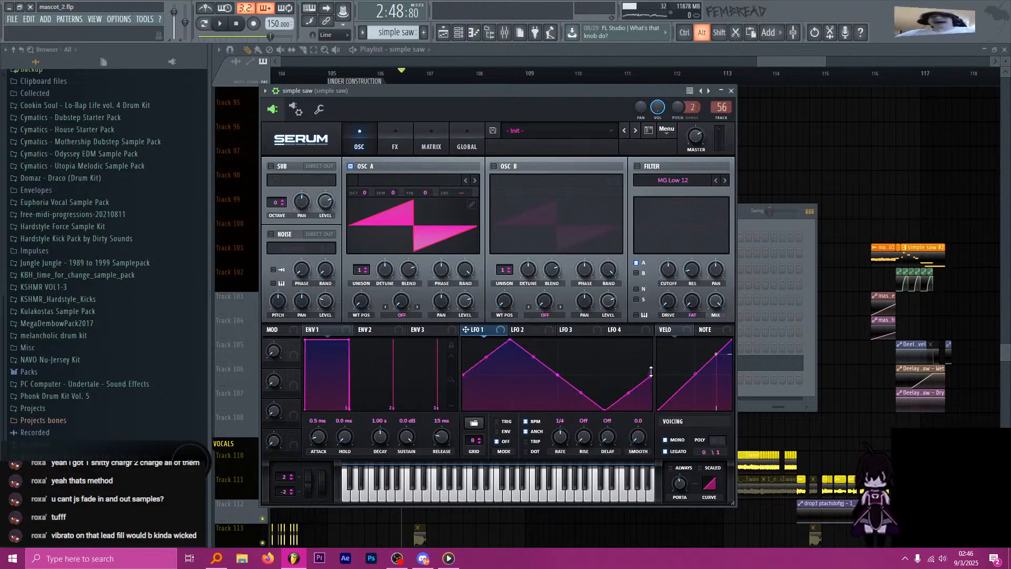
left_click_drag(487, 357, 490, 371)
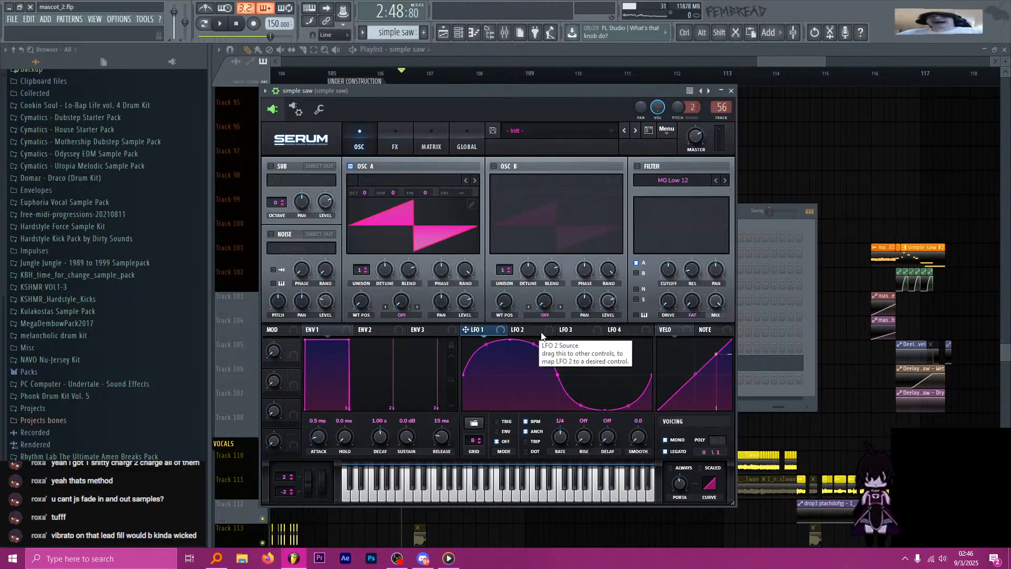
Turn off LFO 1's BPM sync, set its rate to 7.9 Hz, assign it to oscillator A's fine tune, and audition some notes.
left_click(532, 420)
left_click_drag(477, 329, 425, 193)
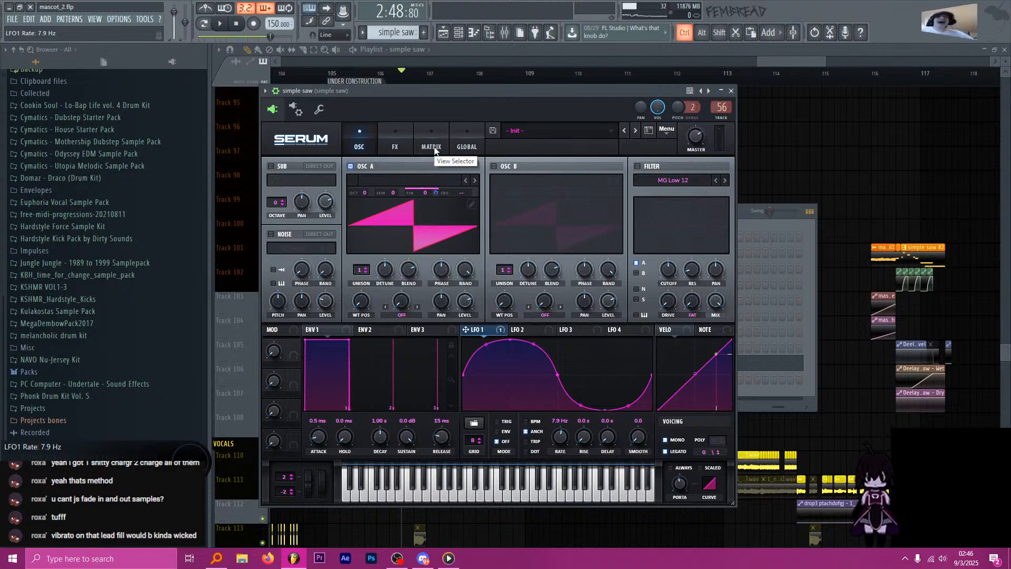
key("ctrl+t")
key("i")
key("o")
key("q")
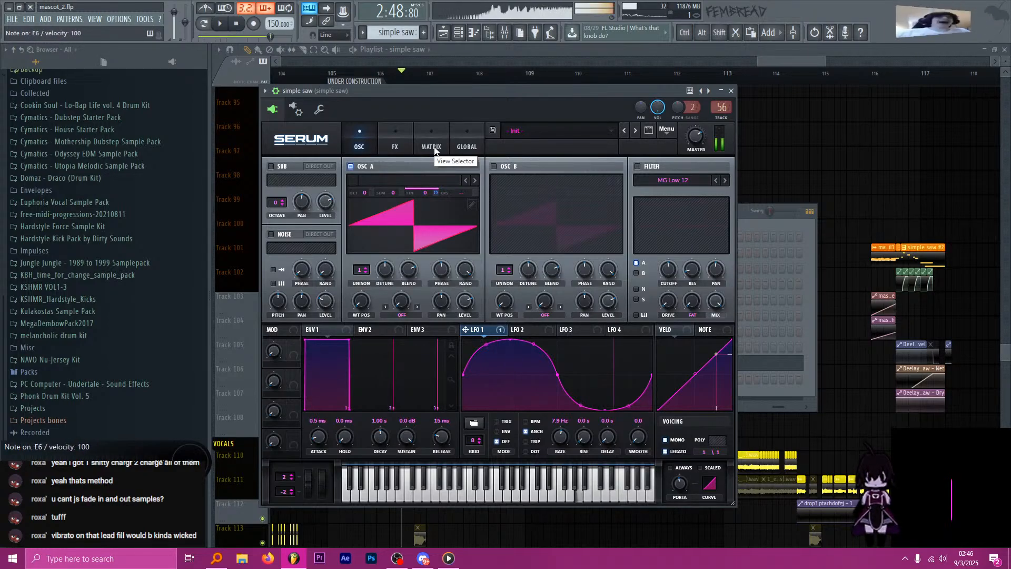
key("e")
Make Mod Wheel the aux source of the LFO 1 to A Fine modulation, reduce its amount, and test the mod wheel.
left_click(432, 148)
left_click(594, 180)
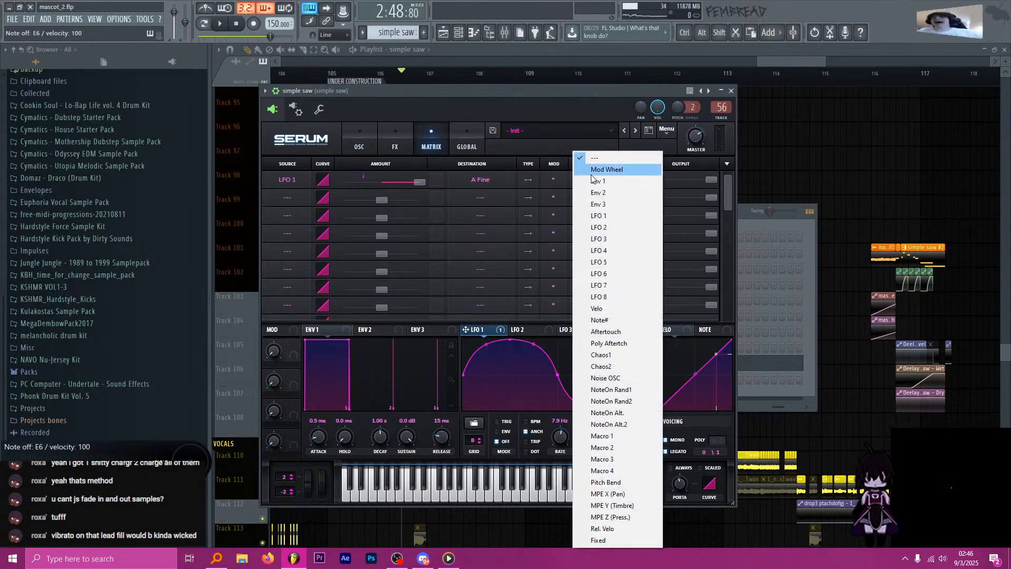
left_click(601, 166)
key("q")
mouse_move(320, 487)
left_mouse_down()
mouse_move(334, 377)
mouse_move(338, 480)
left_mouse_up()
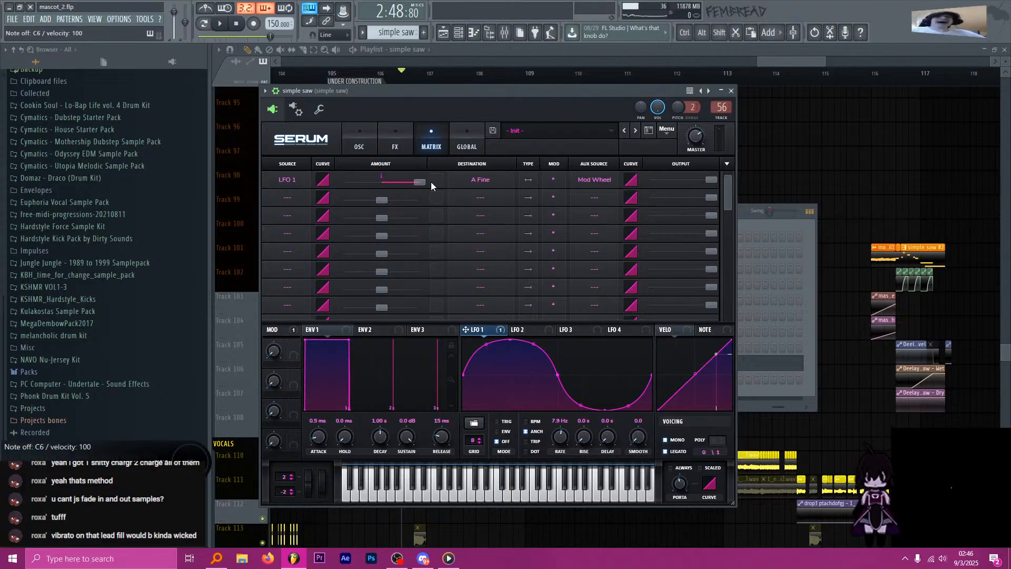
left_click_drag(420, 182, 394, 183)
key("q")
mouse_move(322, 483)
left_mouse_down()
mouse_move(321, 425)
mouse_move(330, 489)
left_mouse_up()
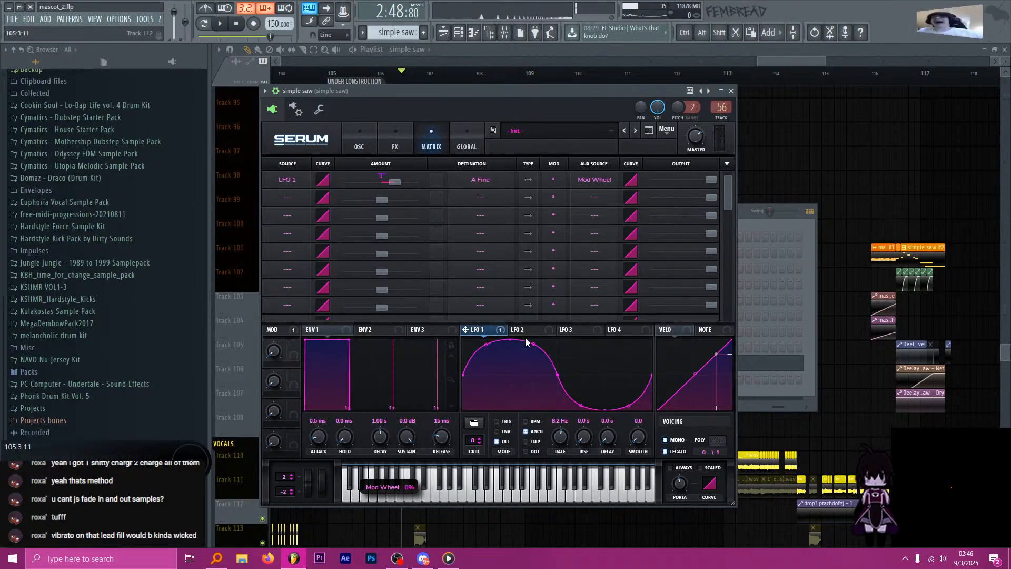
Close Serum and the channel rack, and select the playlist time range from 106:3:00 to 107:3:00 over the simple saw fill.
left_click(731, 90)
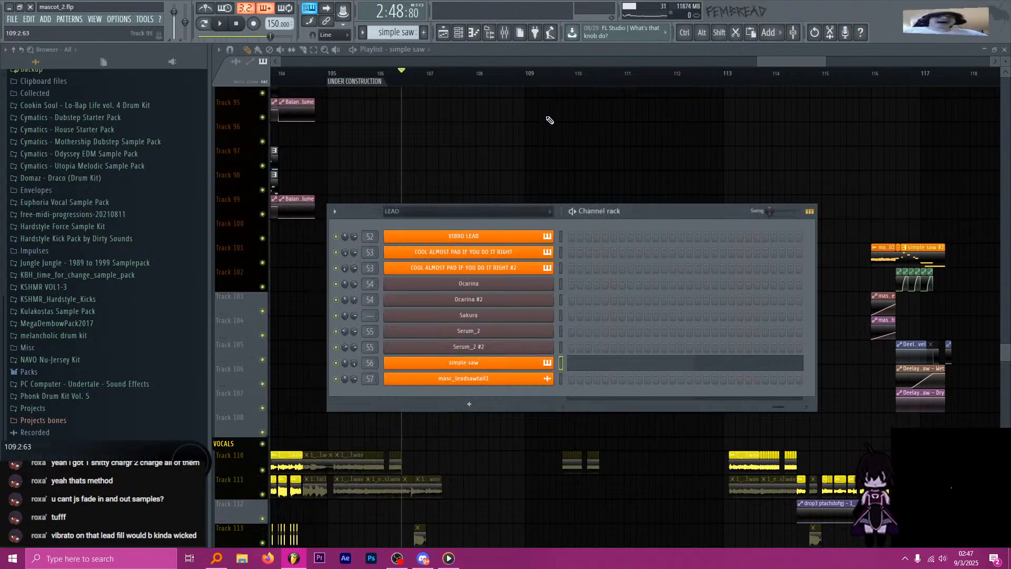
left_click(587, 52)
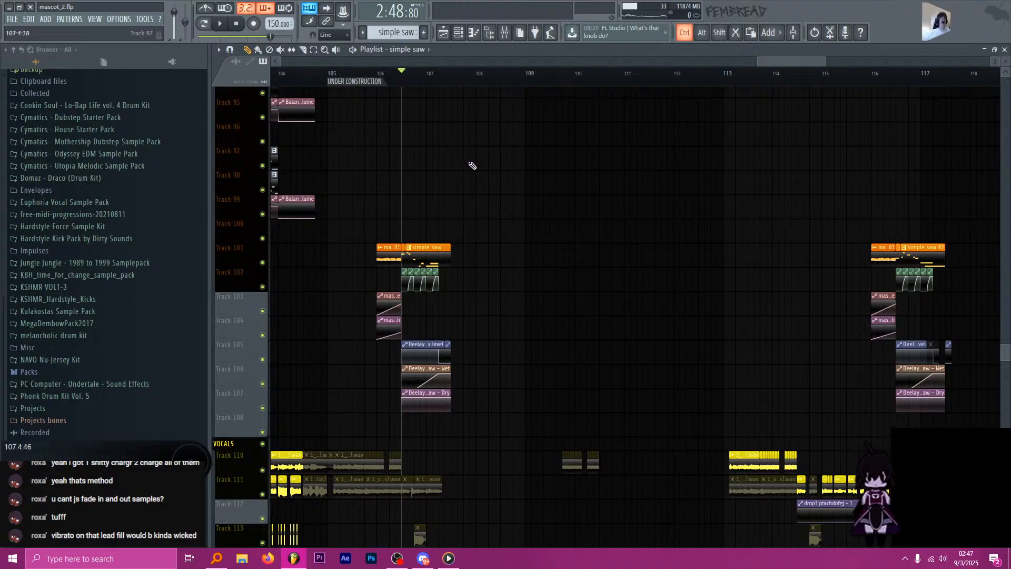
scroll(469, 162, "up", 2)
left_click_drag(472, 79, 409, 86)
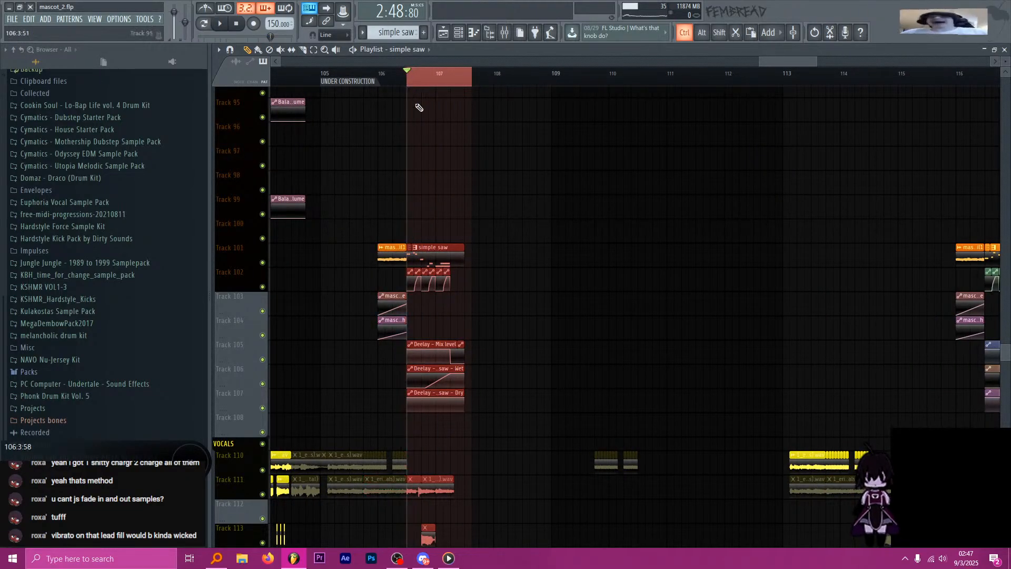
left_click(405, 168, "ctrl")
scroll(400, 192, "up", 3)
left_click(518, 85, "ctrl")
left_click_drag(524, 90, 414, 89)
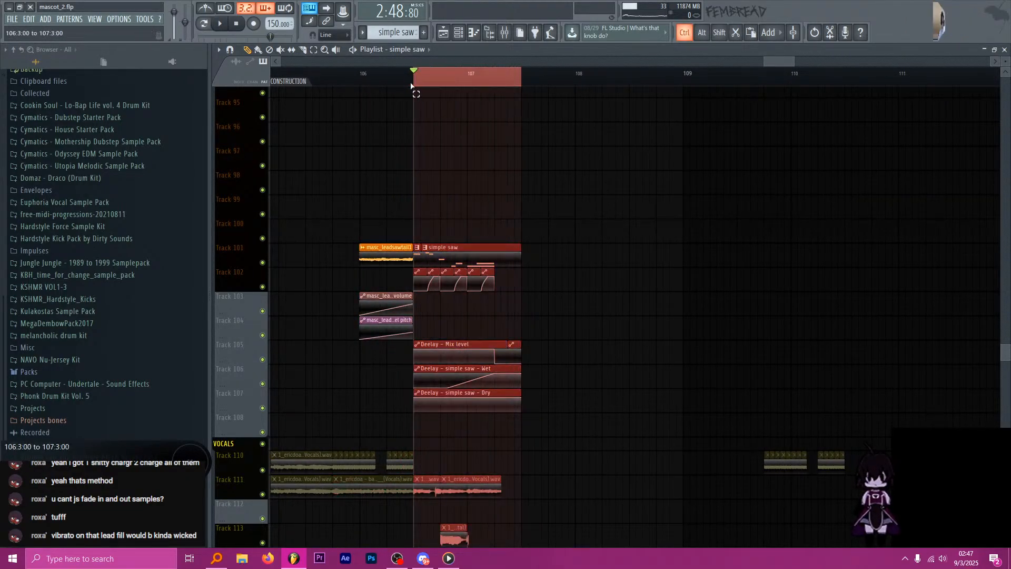
Create an automation clip for the last tweaked Mod Wheel parameter and move it to Track 108 under the Deelay automation.
left_click(146, 21)
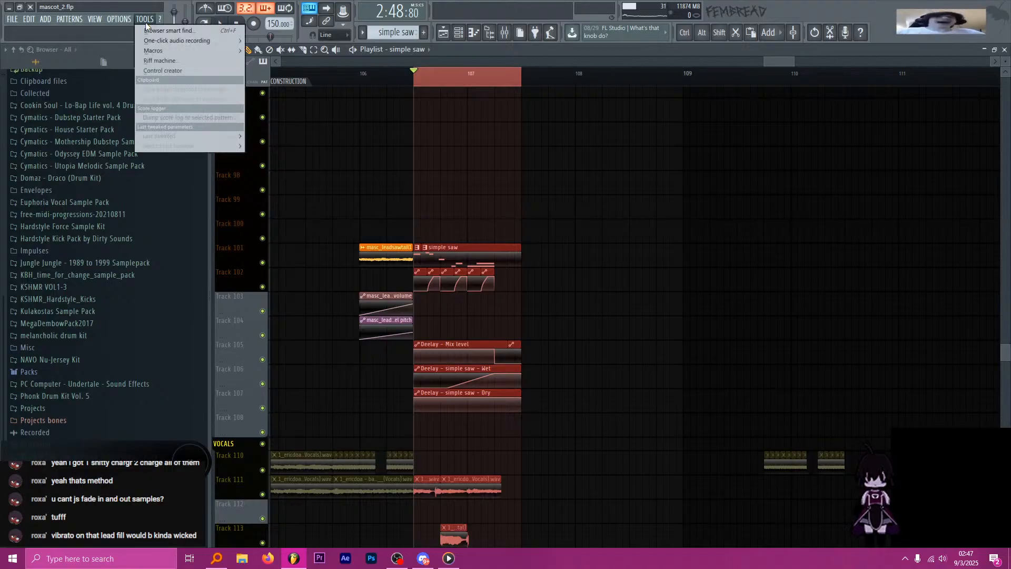
mouse_move(160, 136)
left_click(284, 196)
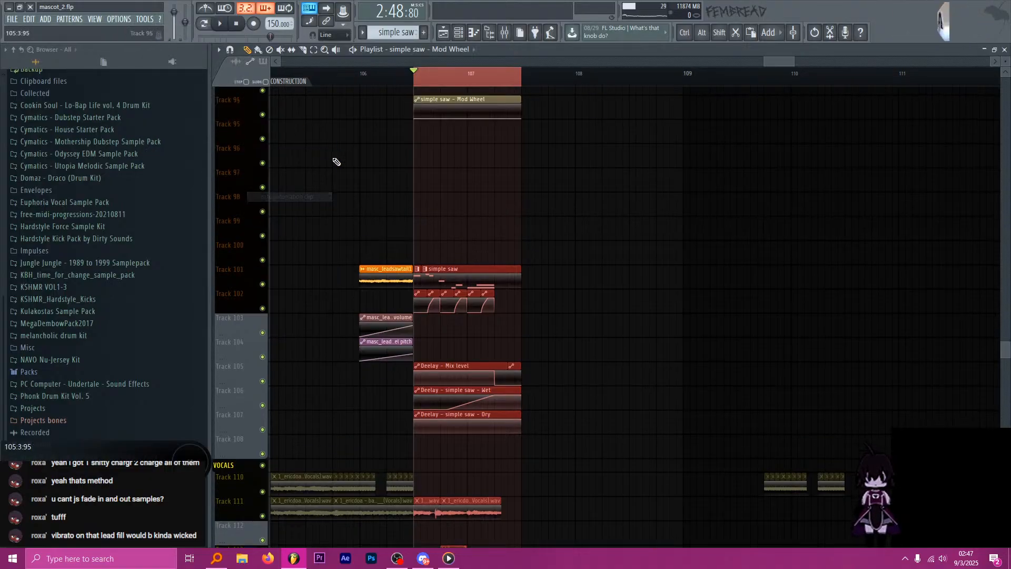
left_click_drag(461, 109, 454, 445)
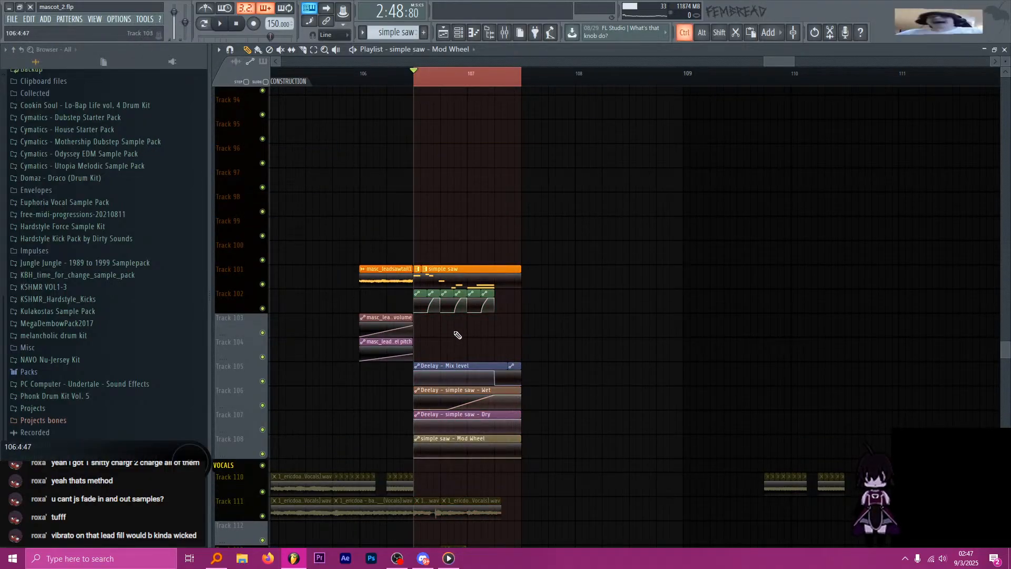
Add points to the Mod Wheel automation at bar 107 and 107:2:00, forming a gradually curving rise to a peak.
scroll(456, 331, "up", 3)
scroll(456, 331, "down", 4)
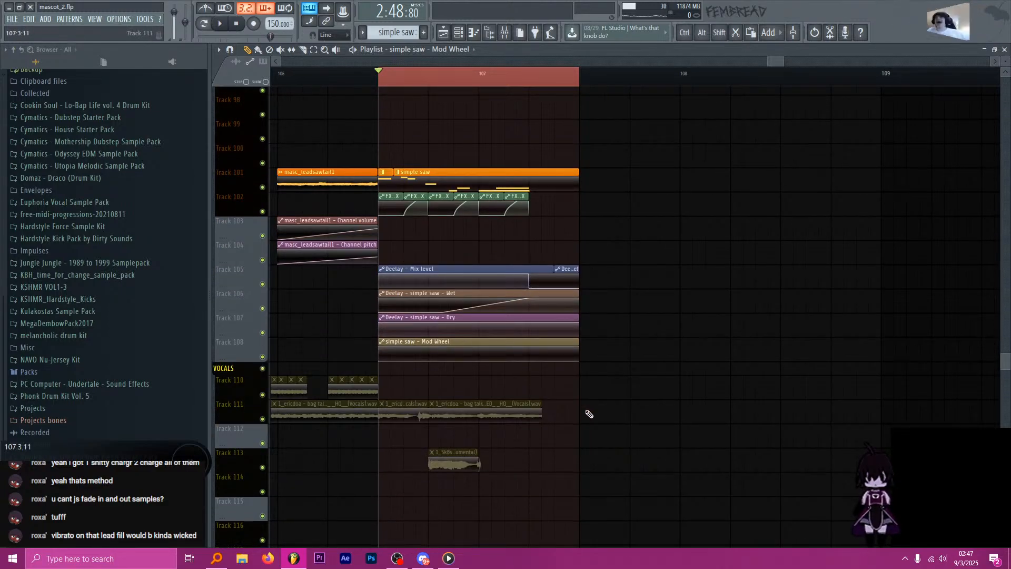
right_click(480, 358)
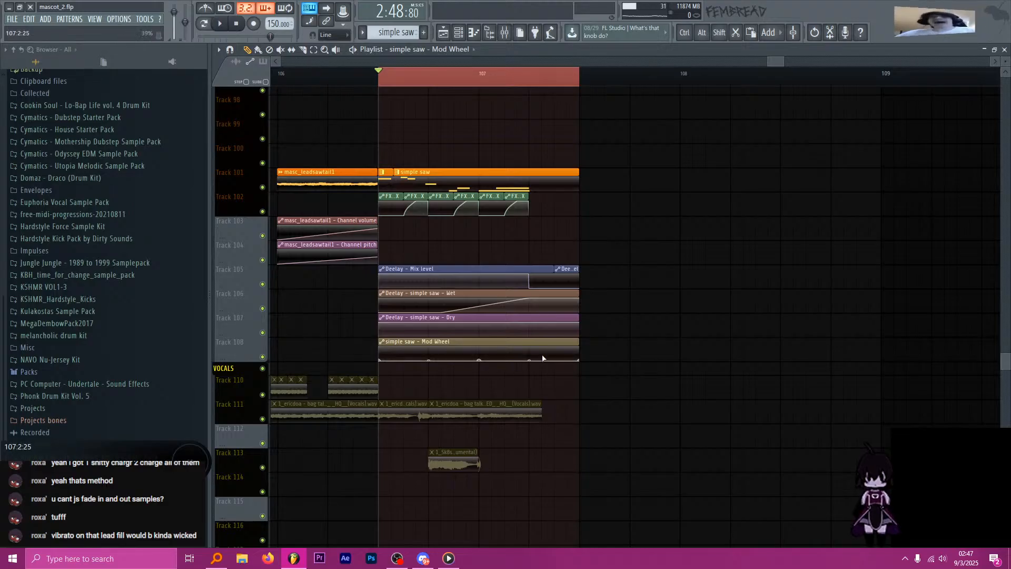
right_click(529, 346)
left_click_drag(504, 348, 504, 360)
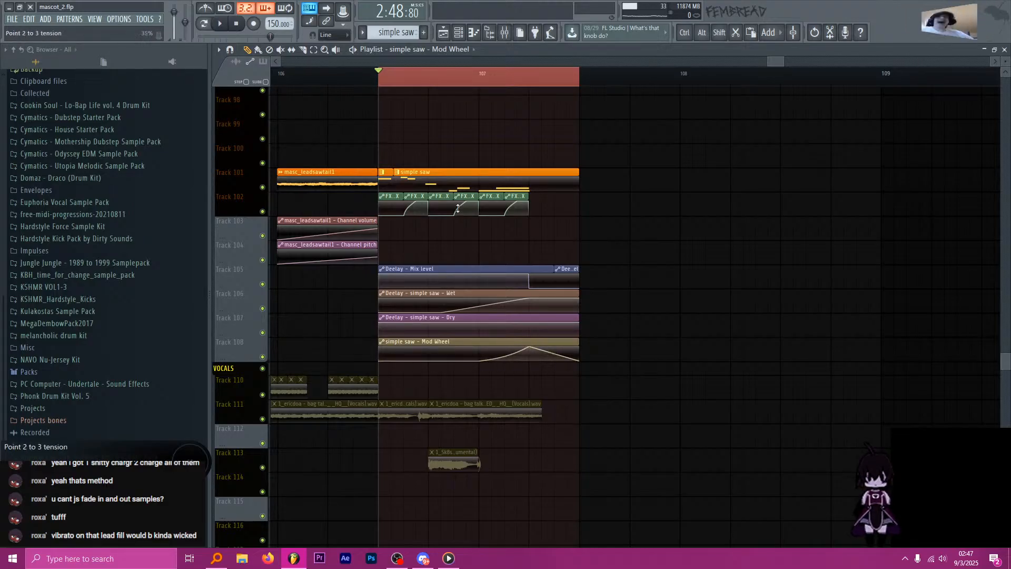
Clear the time selection, make the Mod Wheel automation drop straight to zero at 107:2:00, and save the project.
left_click(388, 82, "ctrl")
scroll(546, 360, "up", 3)
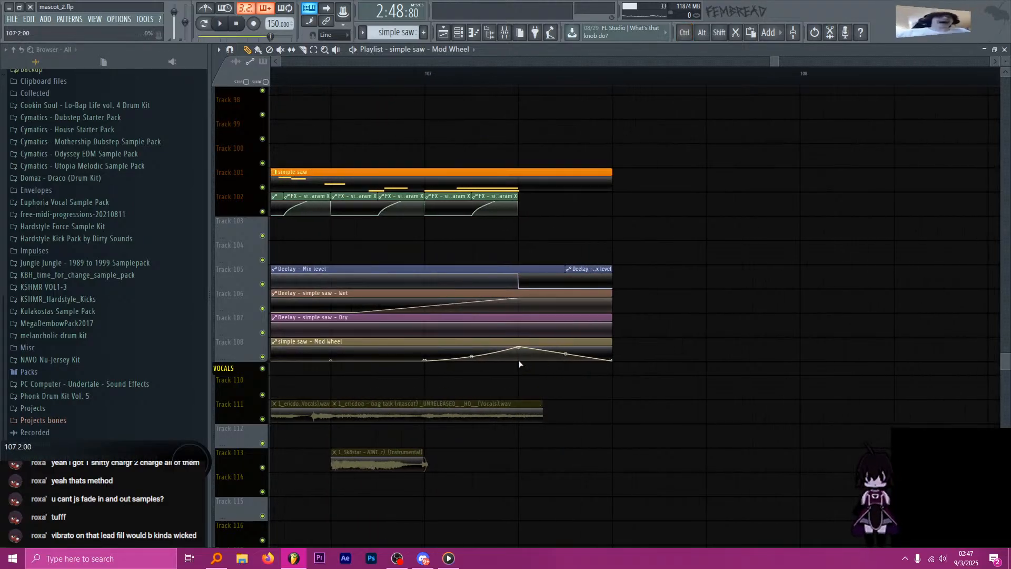
right_click(518, 360)
key("ctrl+z")
right_click(531, 361)
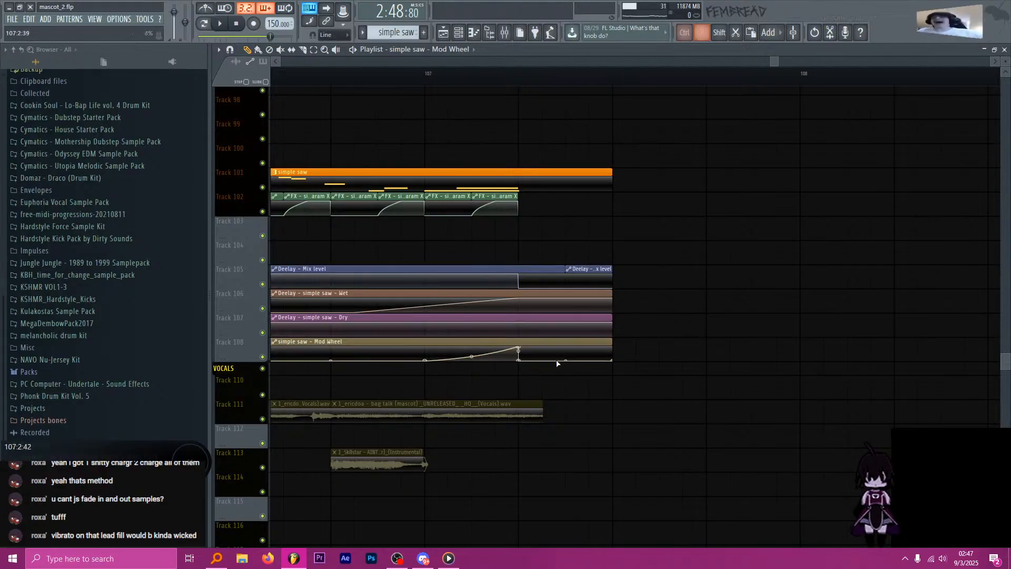
scroll(602, 359, "down", 3)
scroll(599, 347, "down", 3)
scroll(595, 253, "up", 3)
key("ctrl+s")
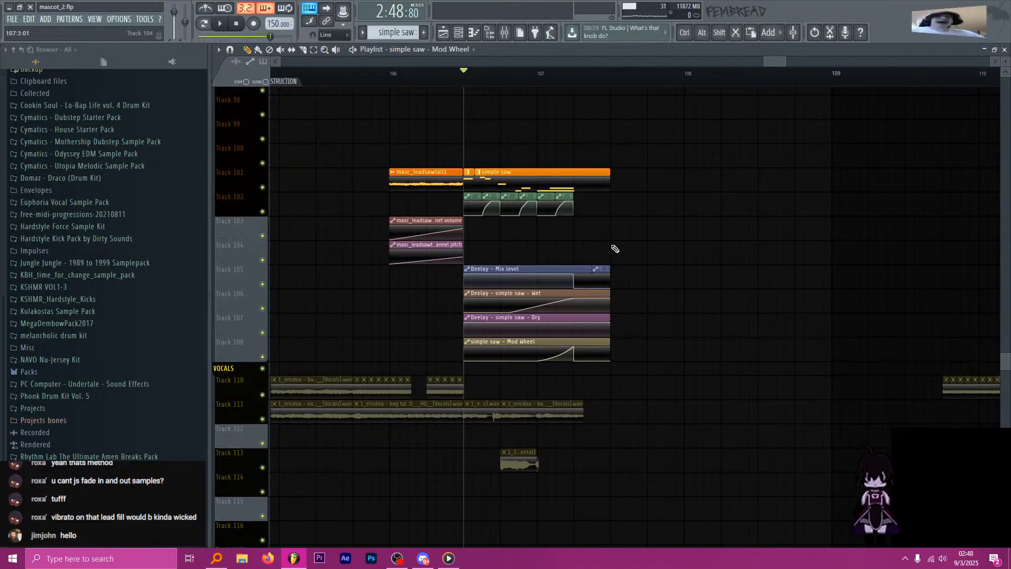
Play the fill from 106:3 and bend the Mod Wheel rise into a convex curve that climbs quickly after bar 107.
key("space")
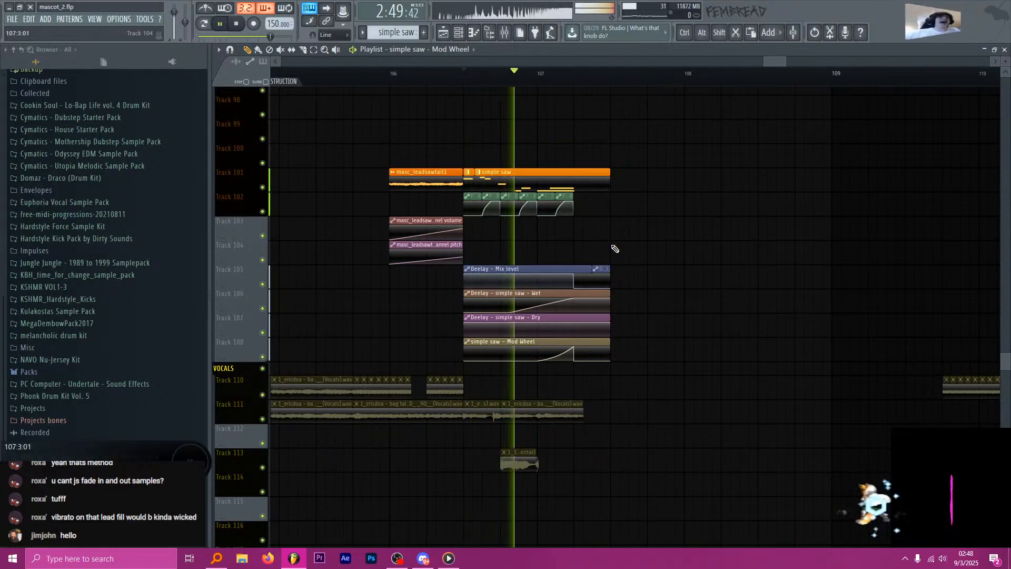
scroll(504, 341, "down", 5)
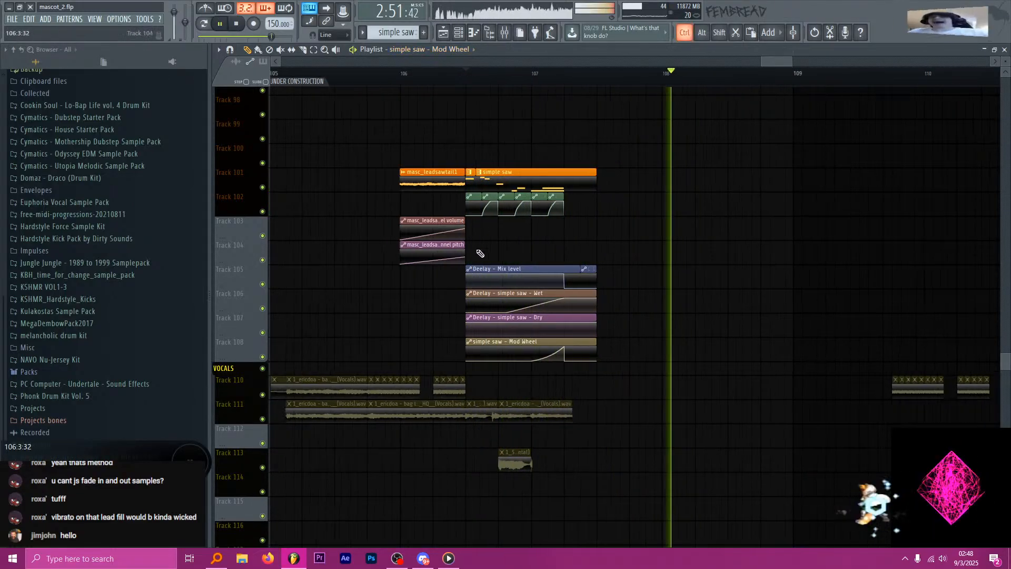
key("space")
scroll(504, 341, "up", 5)
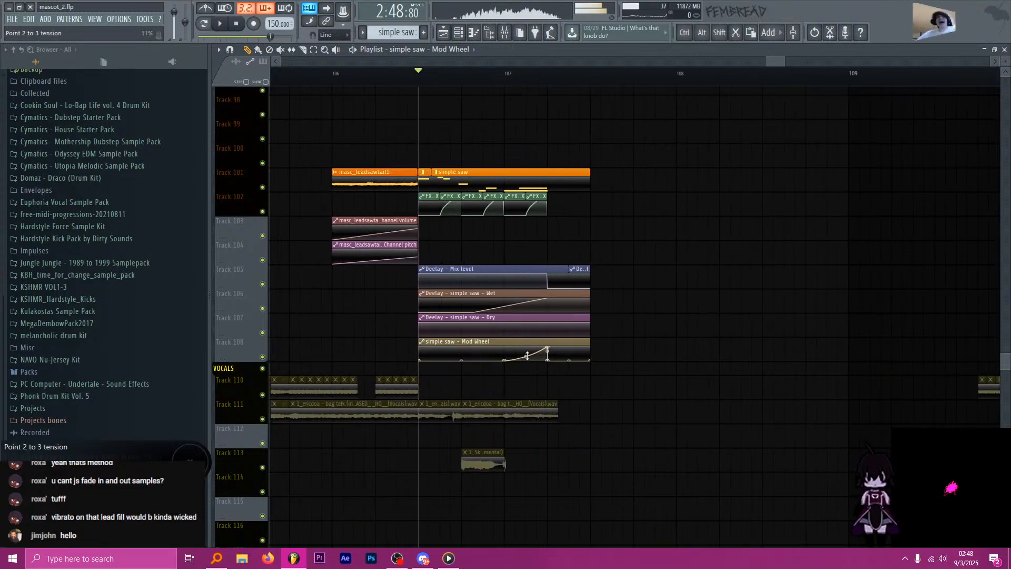
key("space")
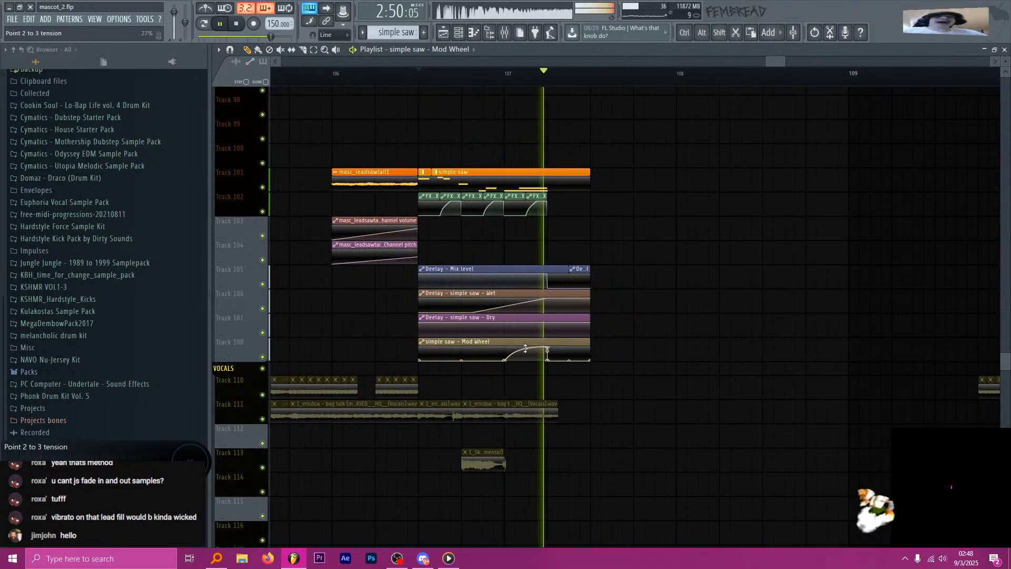
key("space")
key("space")
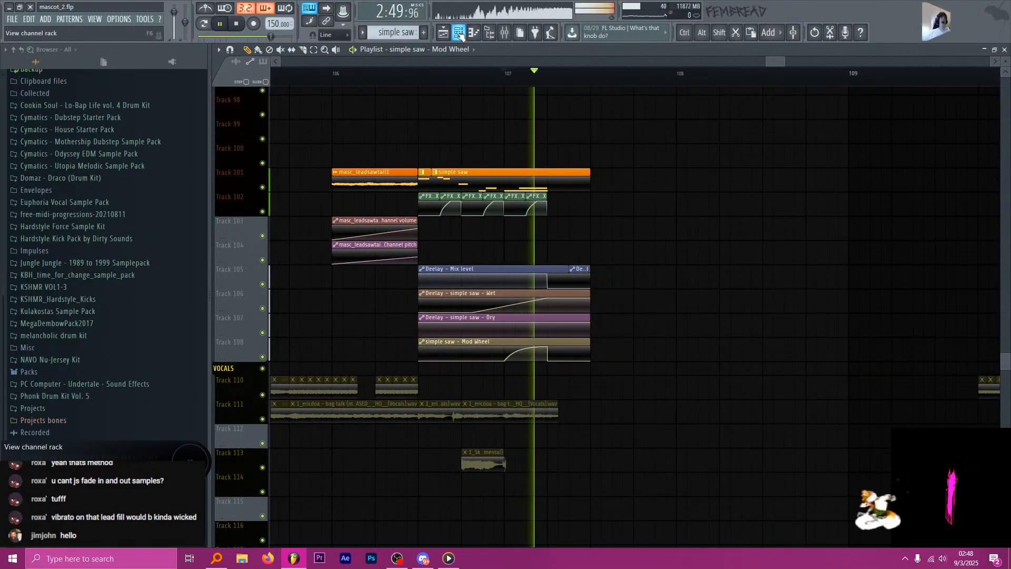
Stop playback and show the channel rack filtered to the LEAD group.
key("F6")
key("F6")
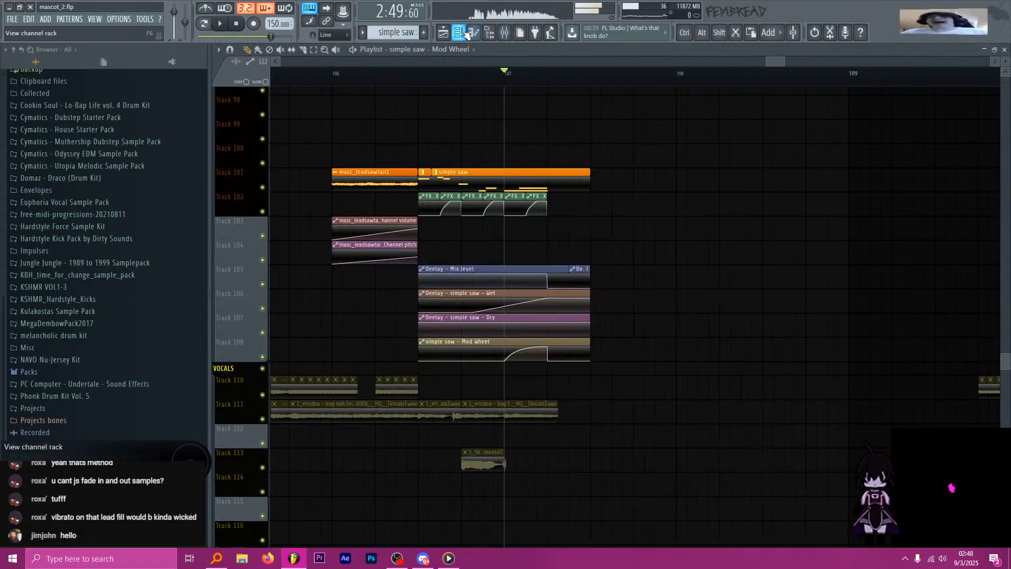
scroll(490, 173, "up", 2)
key("F6")
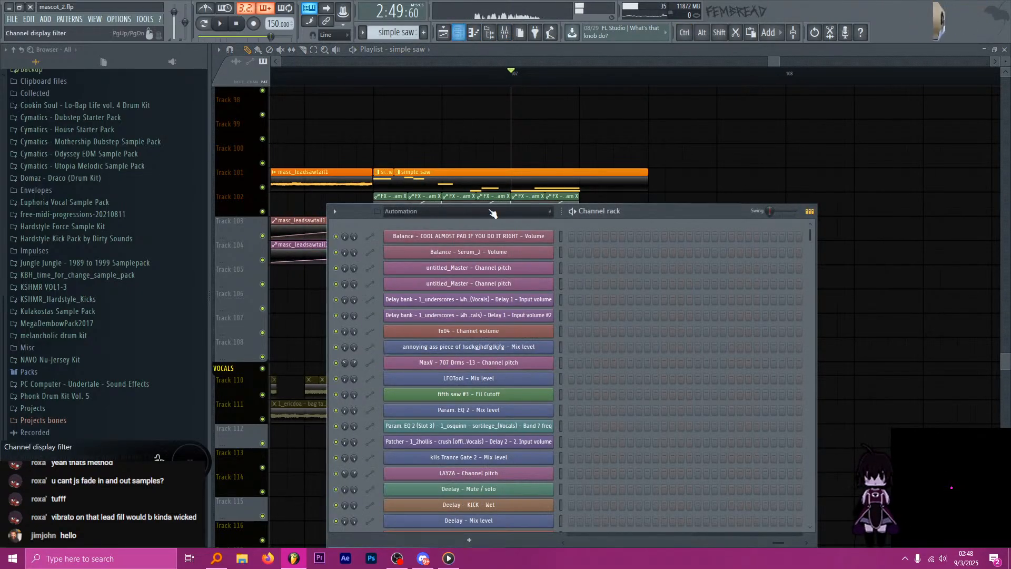
left_click(475, 207)
key("F6")
key("F6")
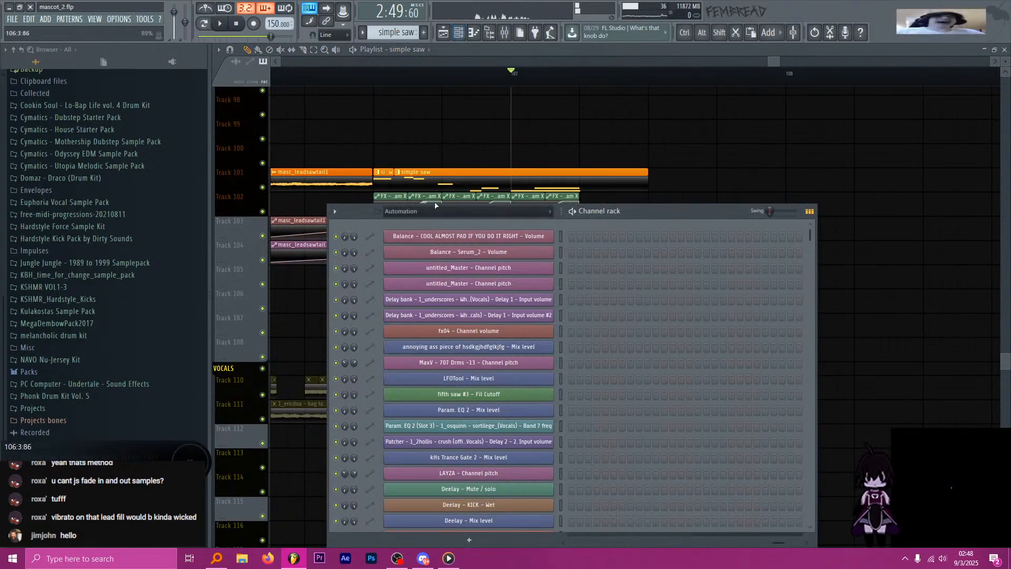
left_click(439, 211)
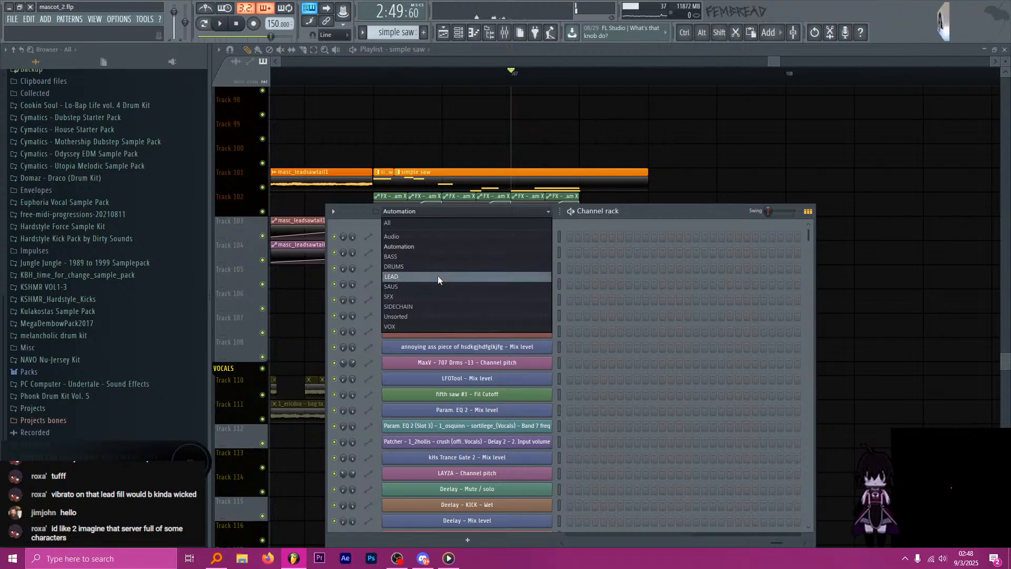
left_click(437, 276)
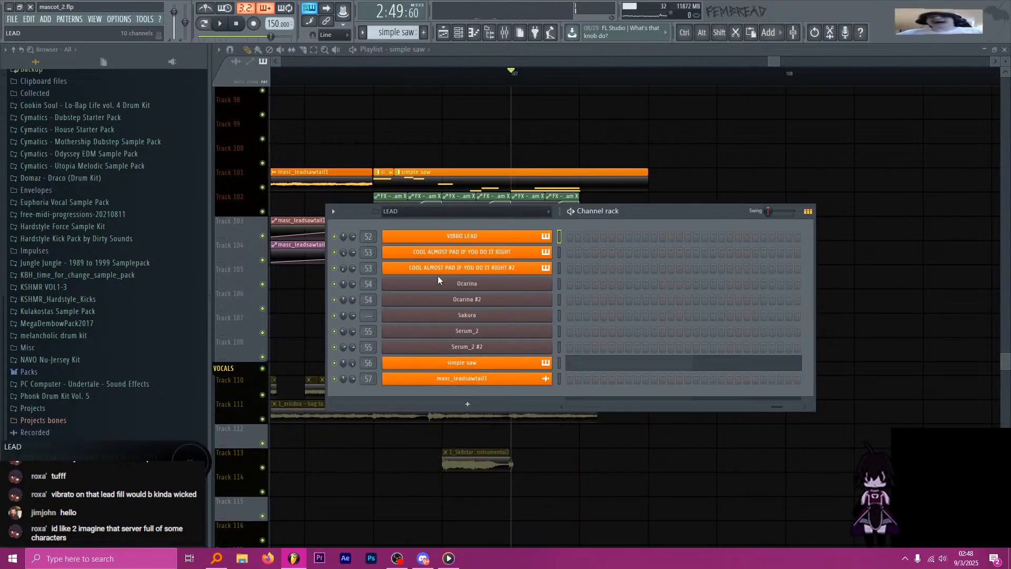
Open the simple saw Serum instrument, set the LFO 1 rate to 10.2 Hz, and return to the playlist.
left_click(514, 363)
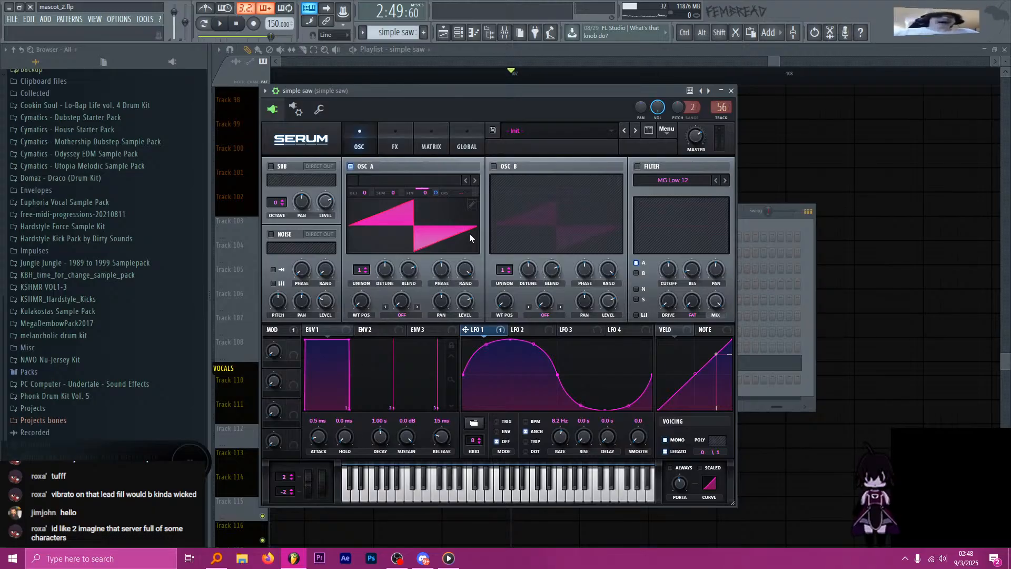
mouse_move(560, 436)
left_mouse_down()
mouse_move(560, 424)
mouse_move(560, 436)
left_mouse_up()
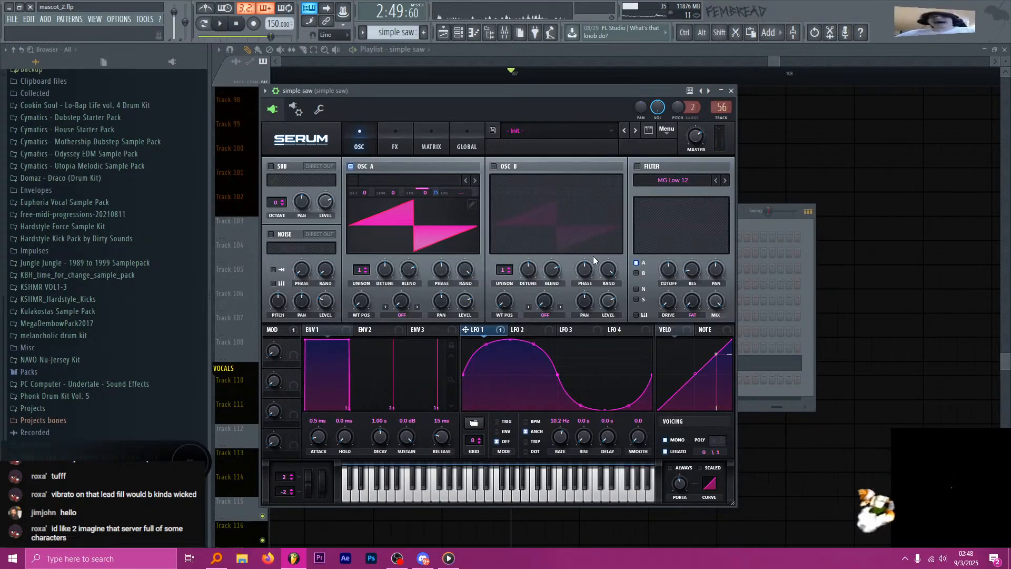
left_click(540, 67)
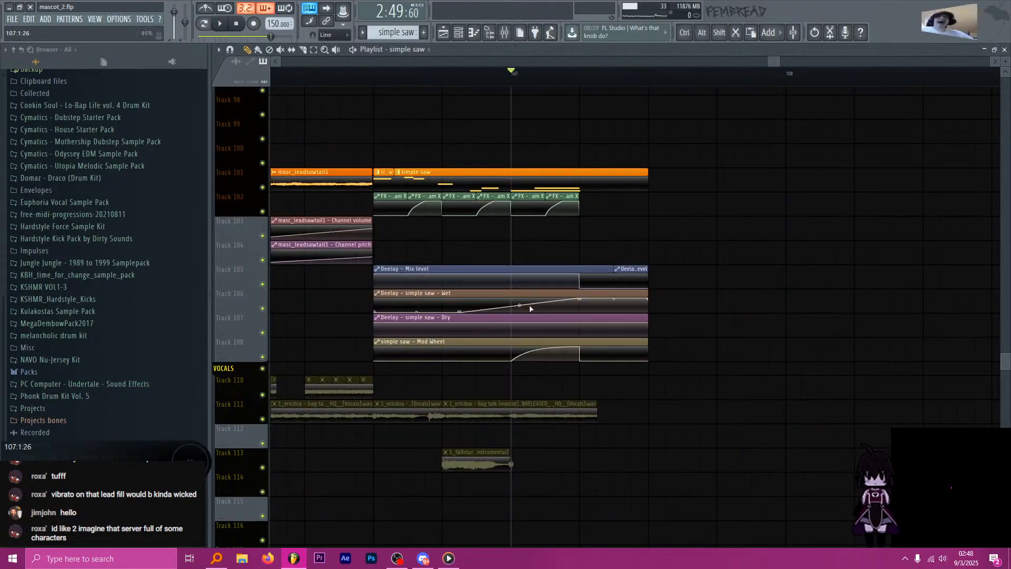
Bend the Mod Wheel rise after bar 107 into a concave curve that builds slowly, and play the fill.
left_click_drag(545, 349, 546, 354)
key("space")
key("space")
key("space")
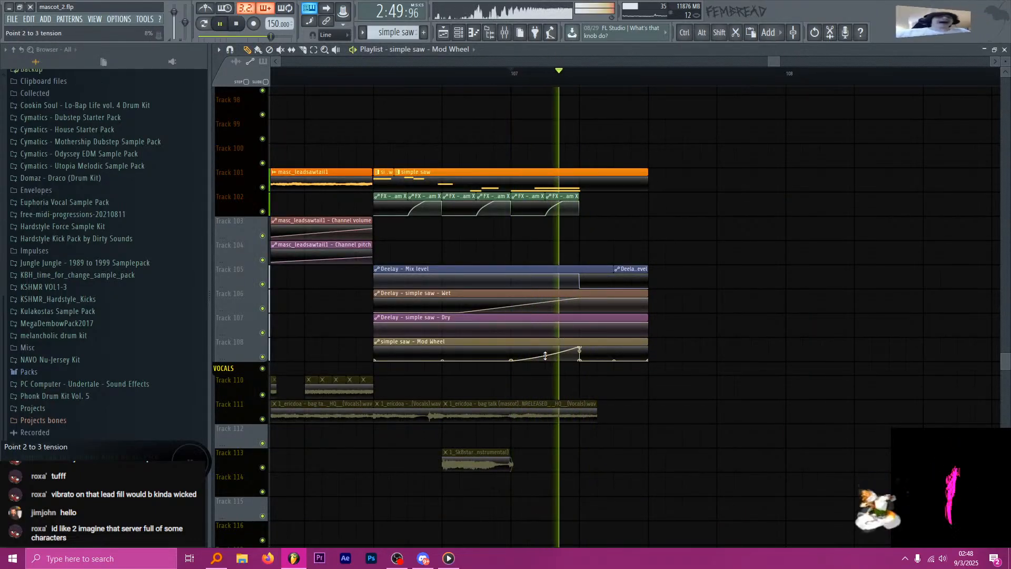
key("space")
key("space")
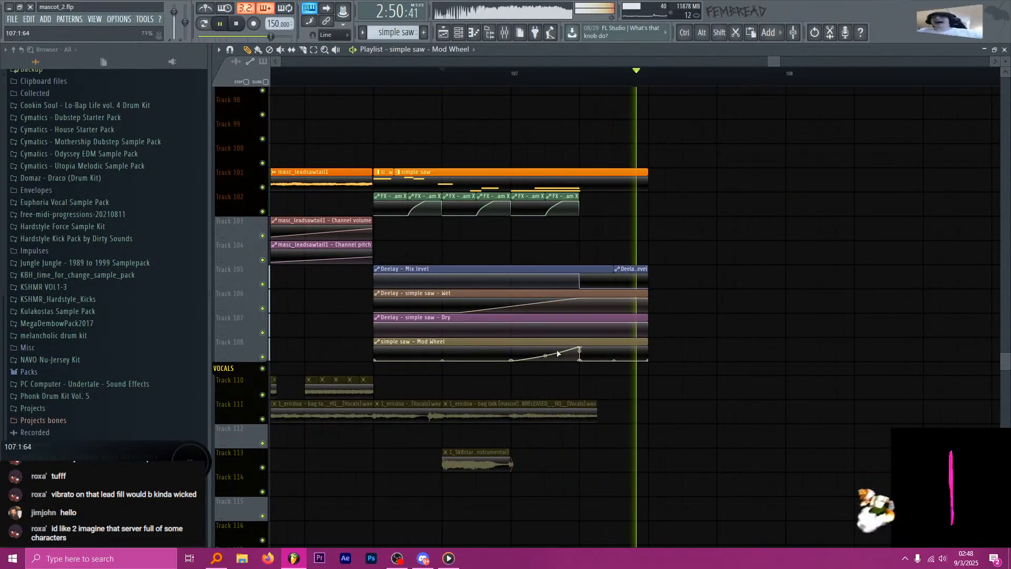
Make the simple saw Mod Wheel automation clip of the second fill around bar 117 unique.
scroll(529, 342, "down", 4, "ctrl")
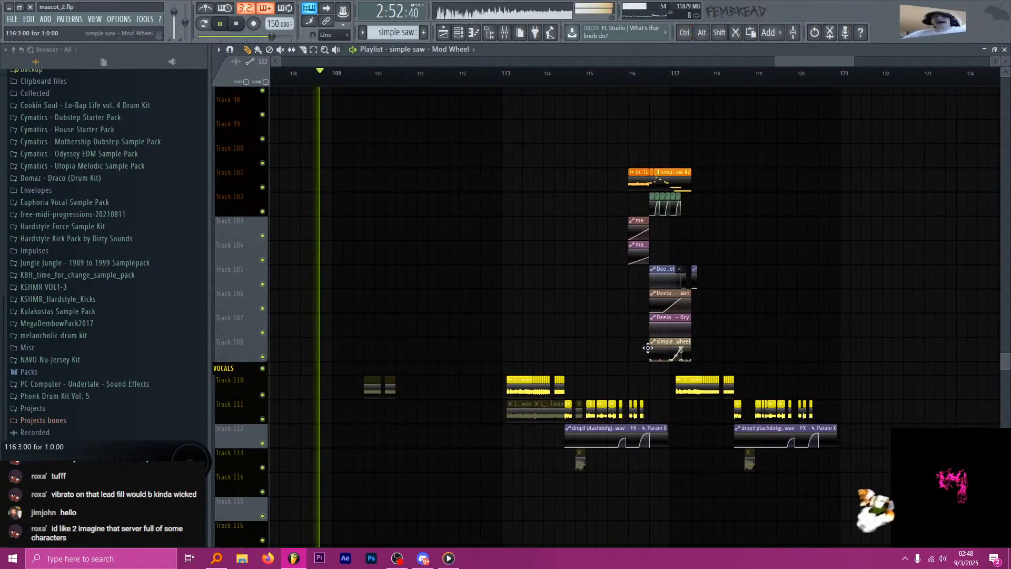
scroll(678, 354, "up", 5, "ctrl")
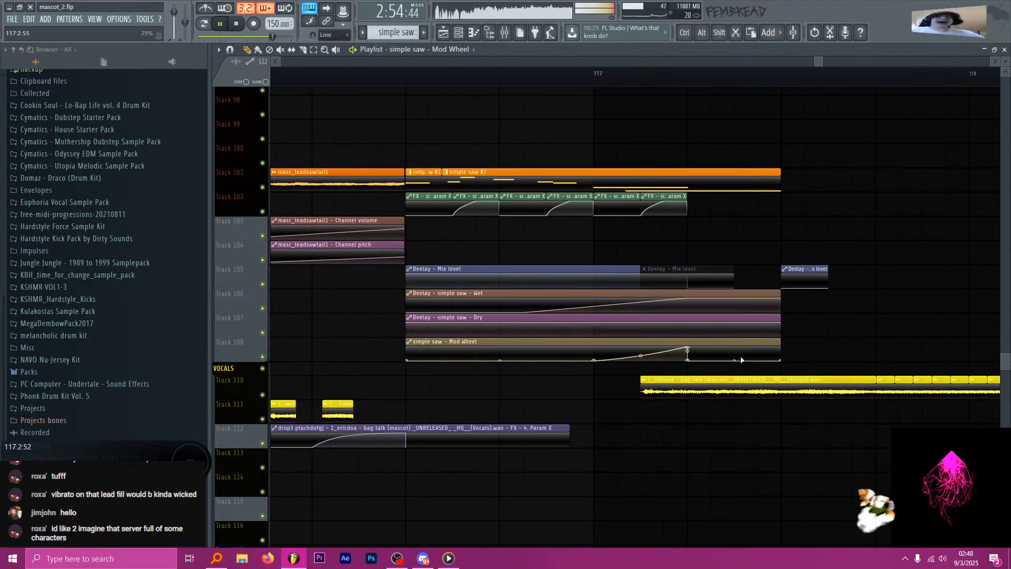
left_click(409, 342)
left_click(438, 420)
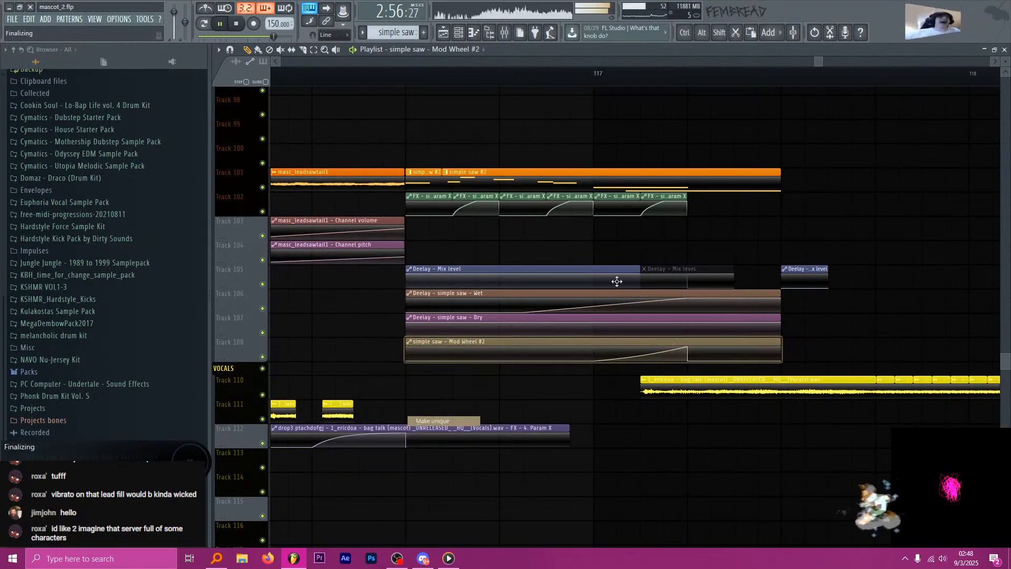
Play the second fill from 116:3 and stretch its Mod Wheel rise almost to the clip's end, with a gently convex curve.
left_click(410, 79)
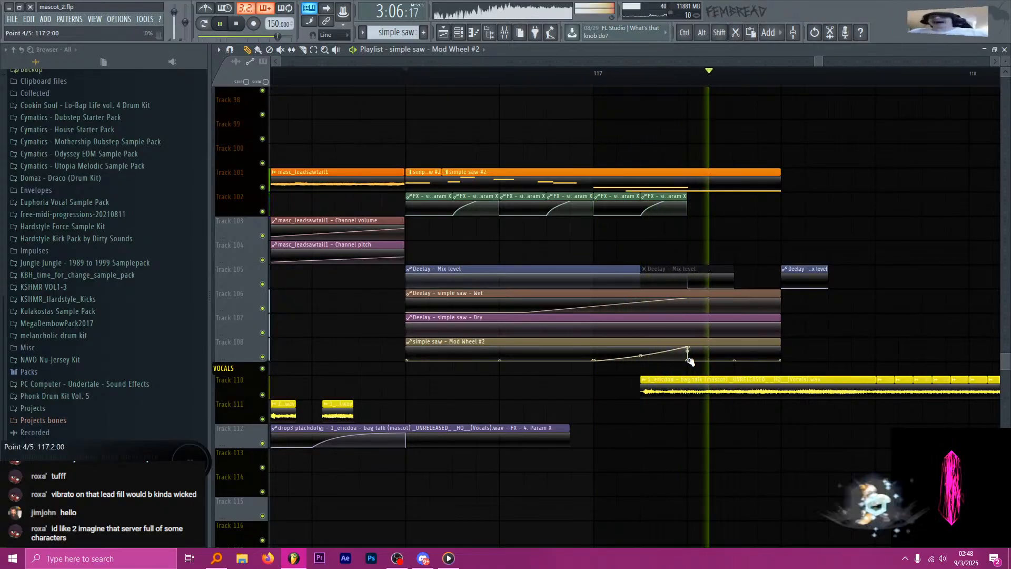
mouse_move(689, 350)
left_mouse_down()
mouse_move(730, 340)
mouse_move(758, 347)
mouse_move(675, 352)
left_mouse_up()
key("space")
key("space")
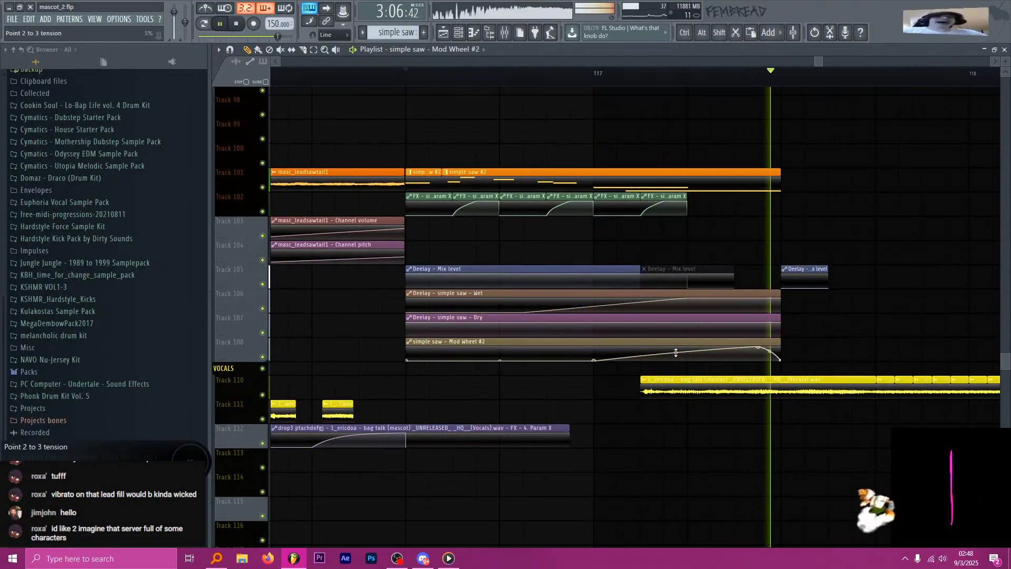
Bring up the mixer and the channel rack, and filter the rack to the LEAD group while the fill plays.
left_click(469, 34)
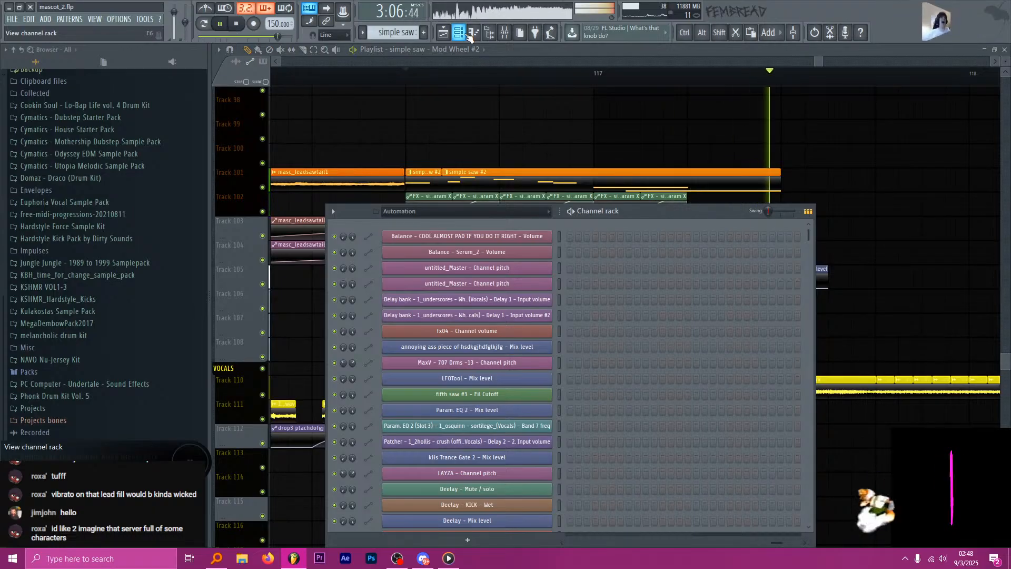
left_click(470, 36)
key("space")
left_click(504, 34)
key("space")
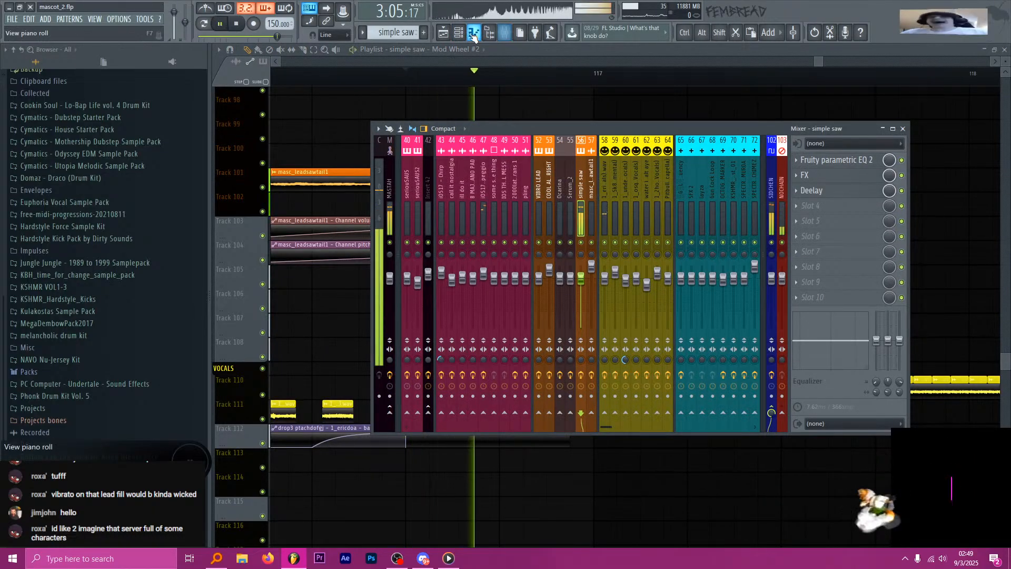
left_click(474, 32)
left_click(458, 211)
left_click(441, 274)
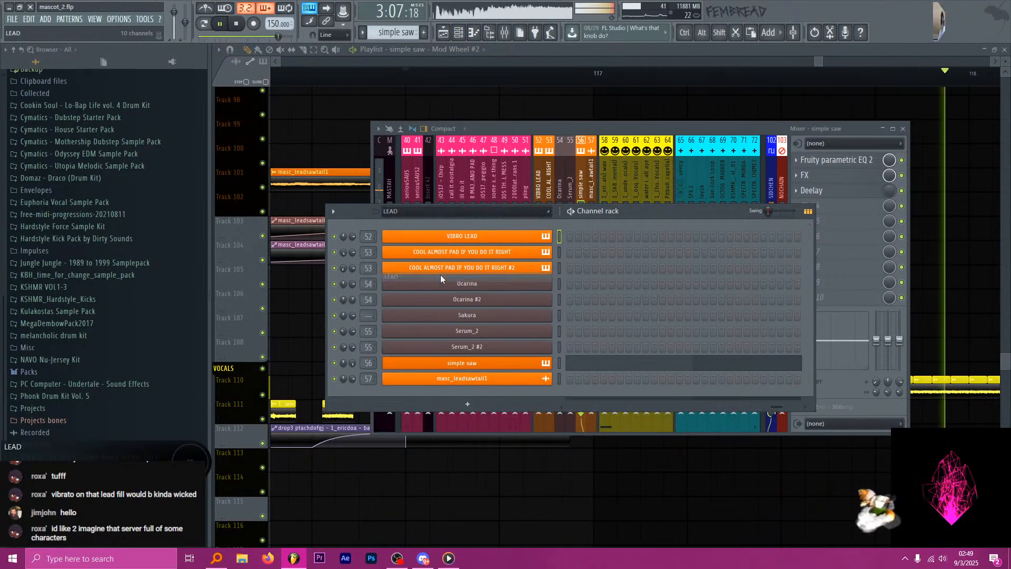
In the simple saw Serum instrument, set the LFO 1 rate to 11.6 Hz and the LFO 1 to A Fine amount to 44.
key("space")
left_click(492, 365)
left_click(395, 146)
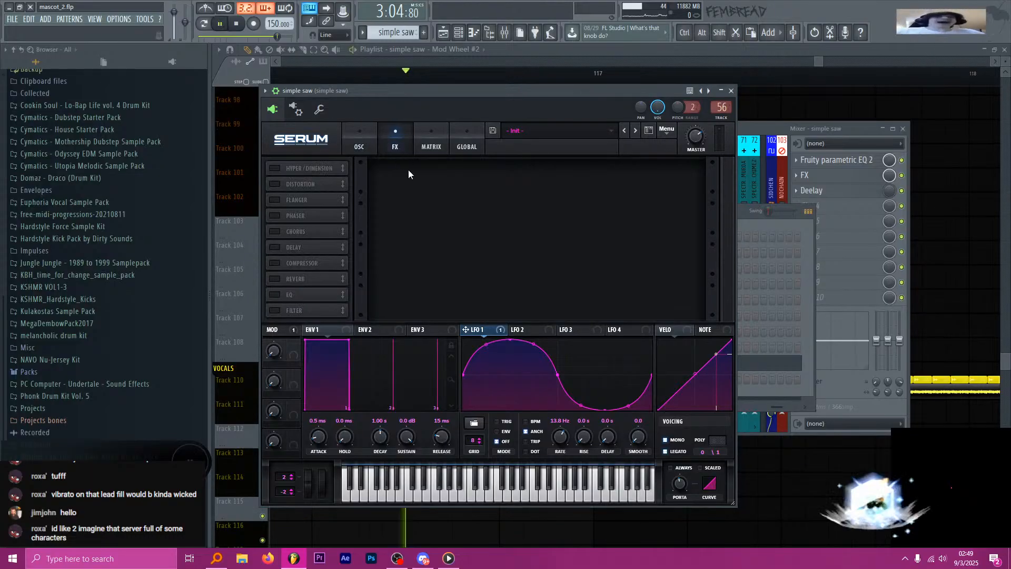
left_click(363, 147)
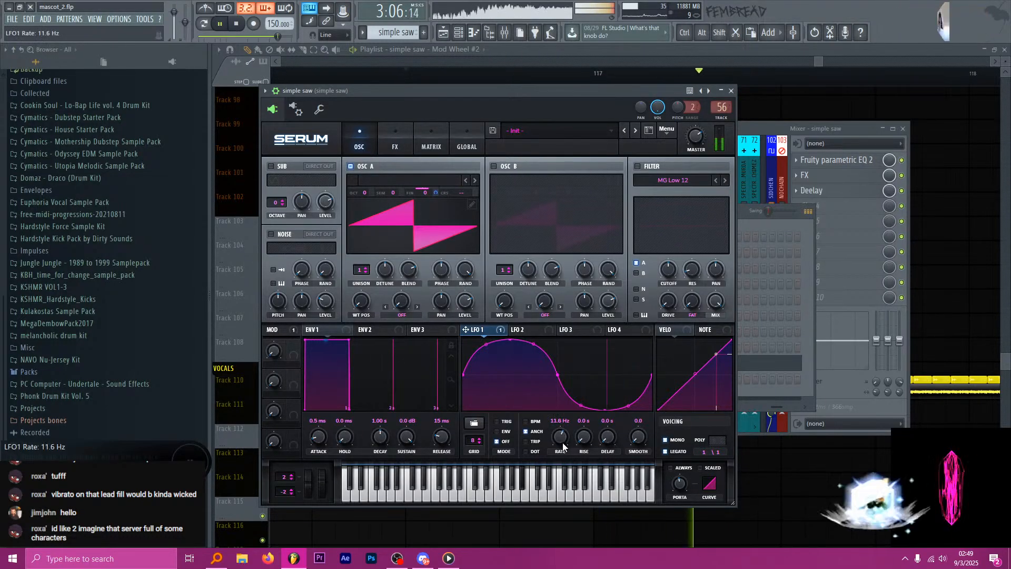
left_click(430, 138)
left_click_drag(396, 184, 402, 184)
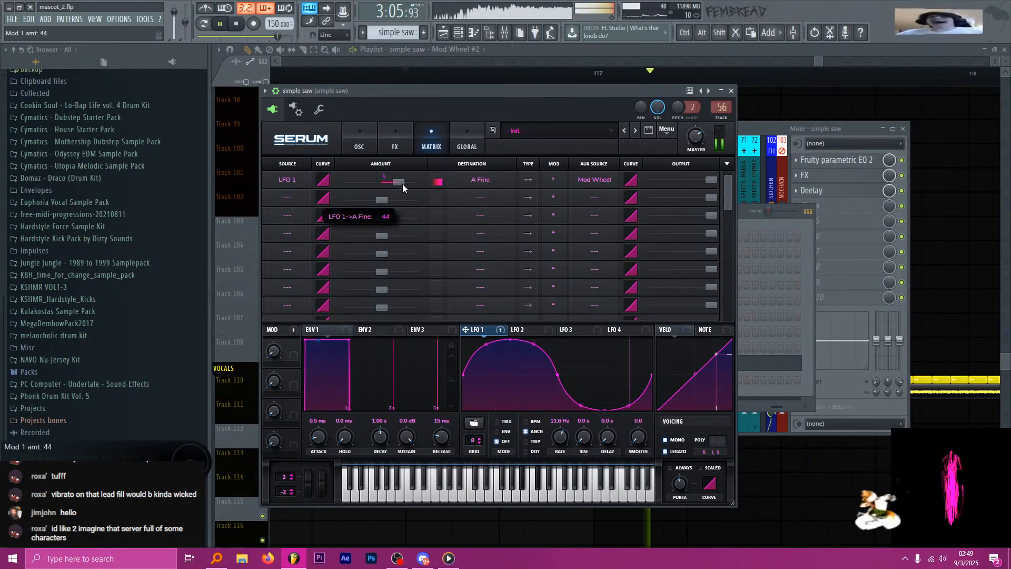
left_click(587, 49)
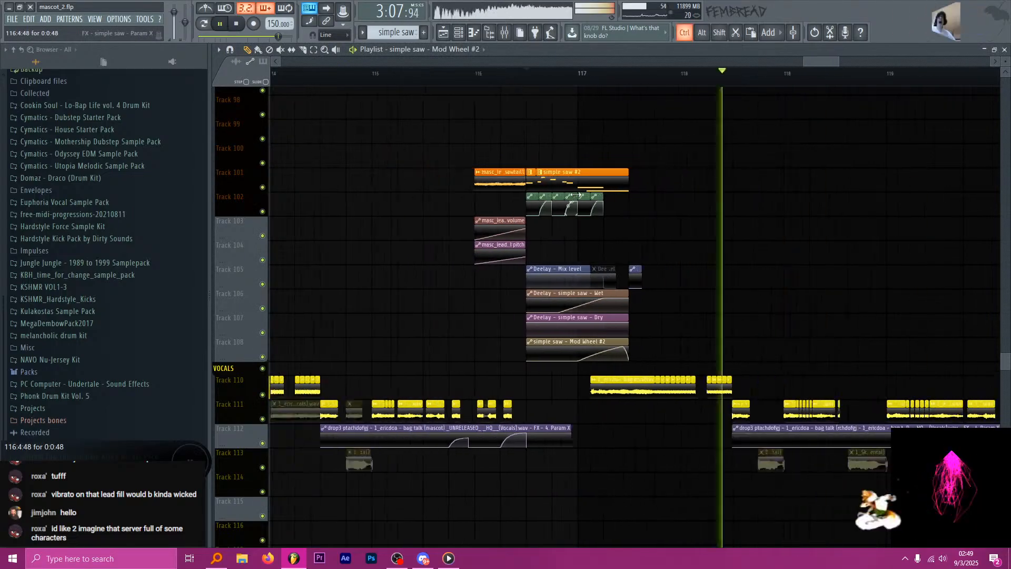
Save the project and play the arrangement from the start of the UNDER CONSTRUCTION section at bar 105.
scroll(618, 181, "down", 3)
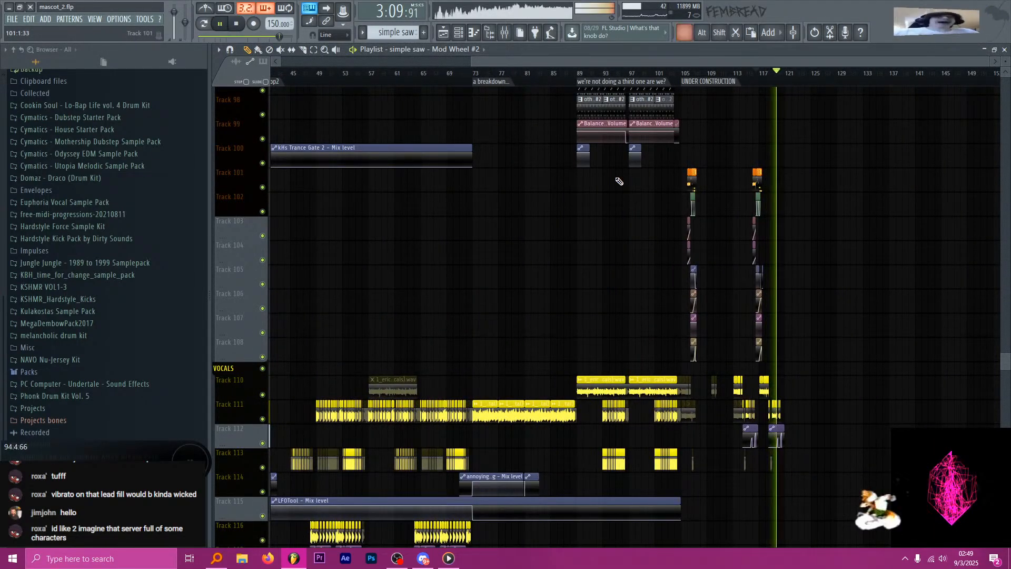
key("ctrl+s")
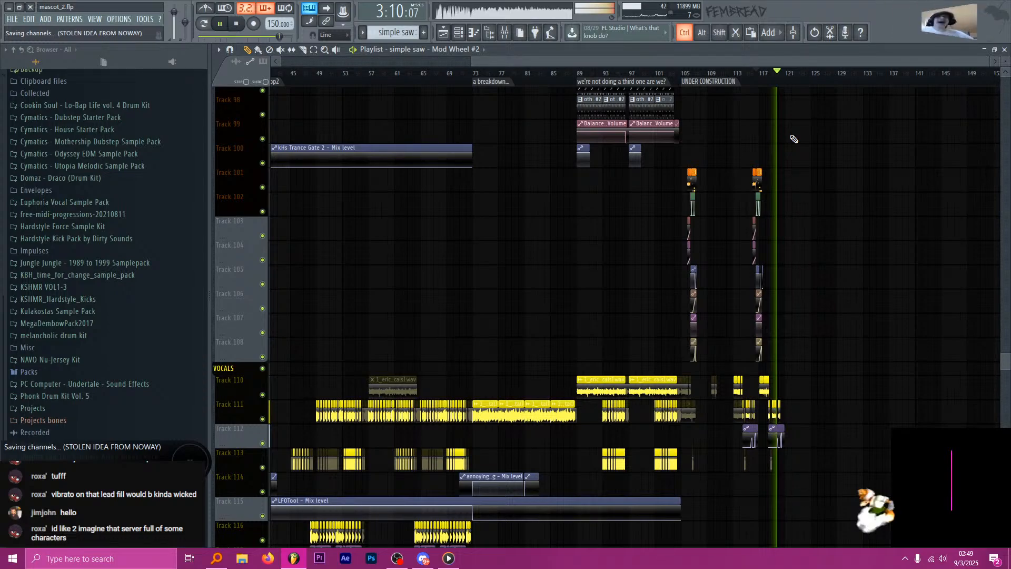
scroll(741, 143, "up", 2)
left_click(609, 75)
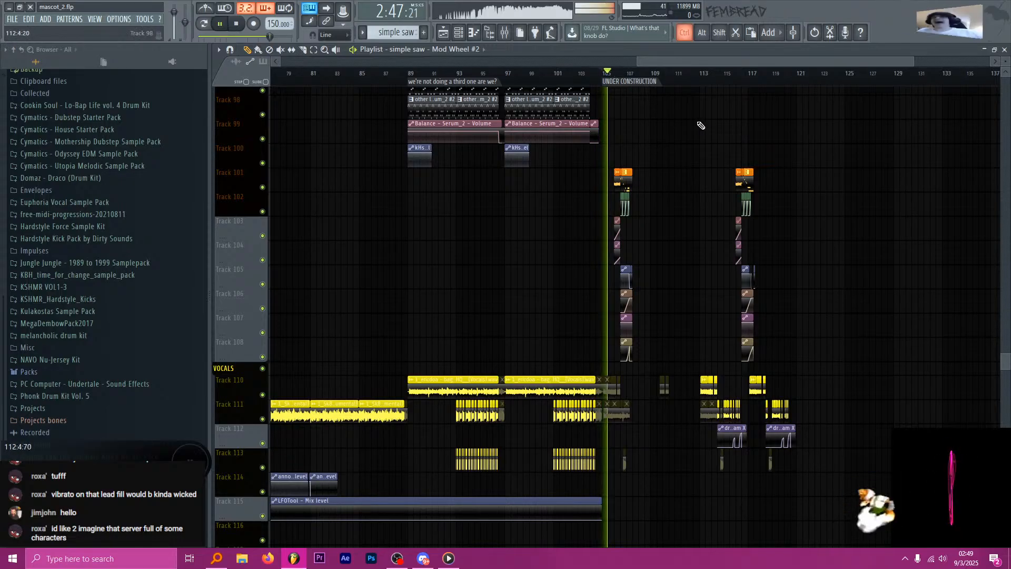
Examine the pink synth and arpeggio tracks from bar 105 to bar 121 while the section plays.
scroll(597, 137, "up", 3)
scroll(597, 137, "up", 6)
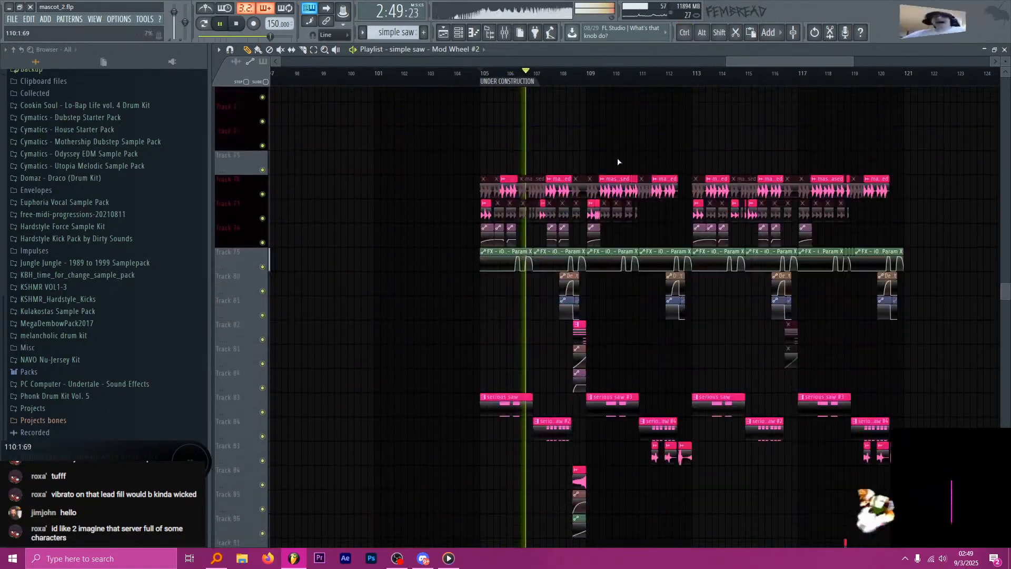
scroll(690, 141, "up", 1)
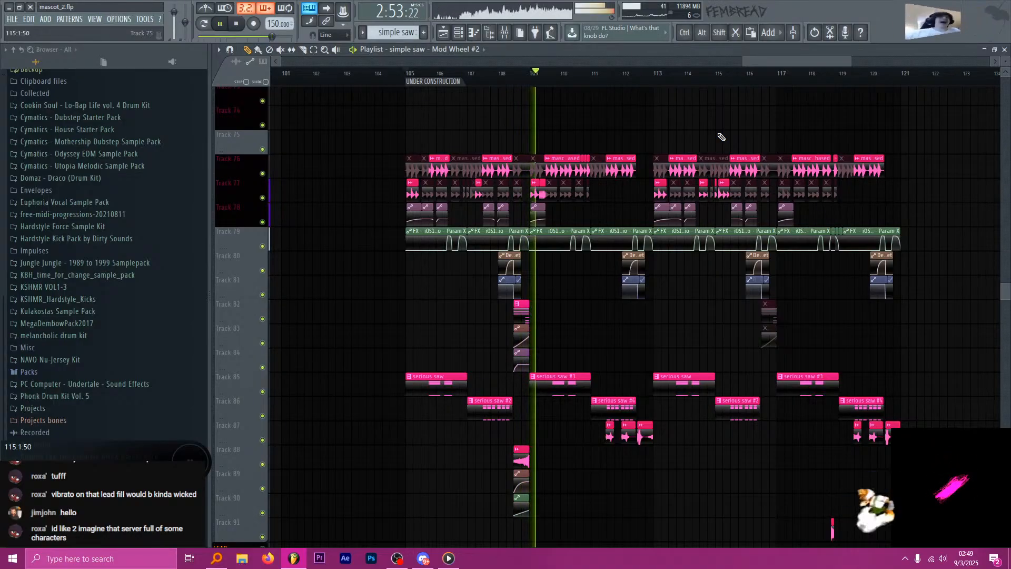
scroll(772, 132, "down", 2)
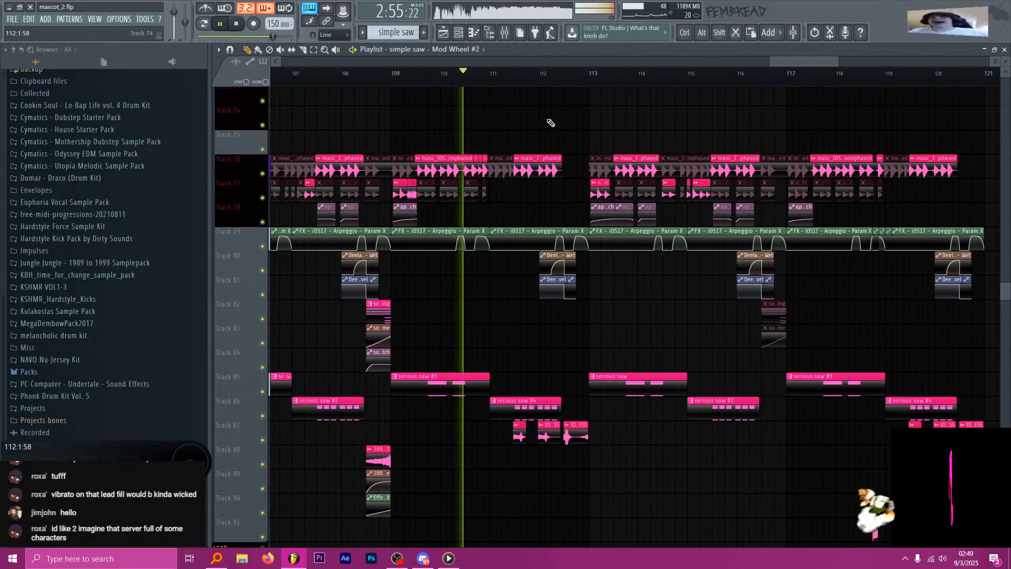
scroll(542, 121, "up", 1)
scroll(574, 121, "up", 2)
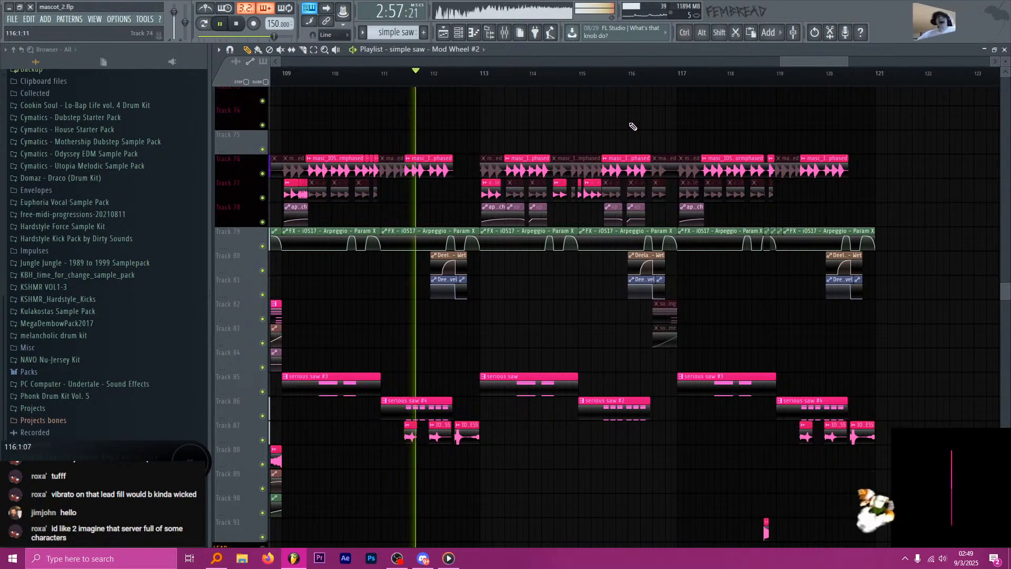
scroll(591, 120, "down", 2)
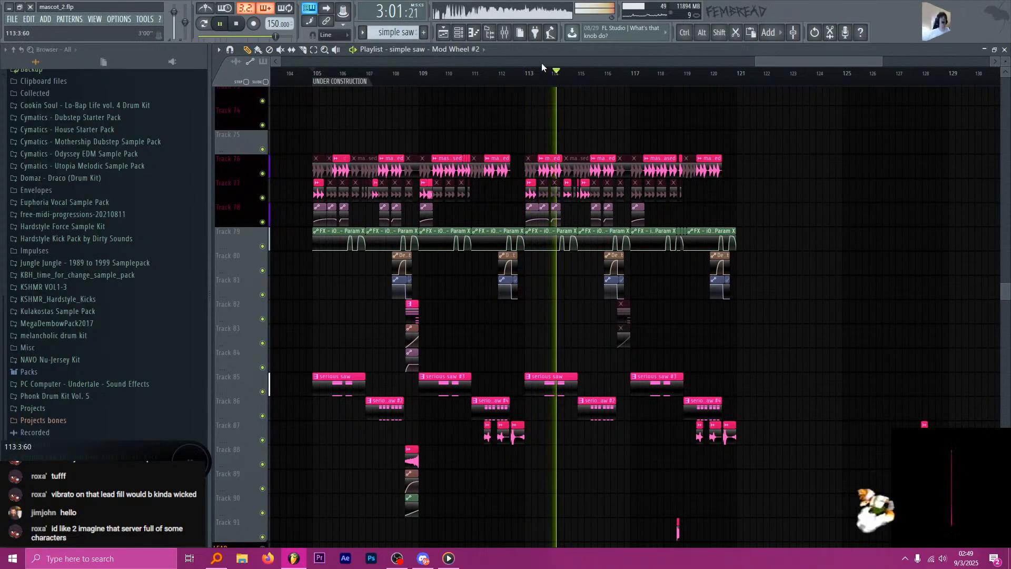
Listen to the transition into bar 113 from bars 112 and 113, checking the pink synth tracks and the LEAD tracks.
key("space")
left_click(528, 80)
scroll(556, 116, "up", 2)
scroll(509, 233, "down", 3)
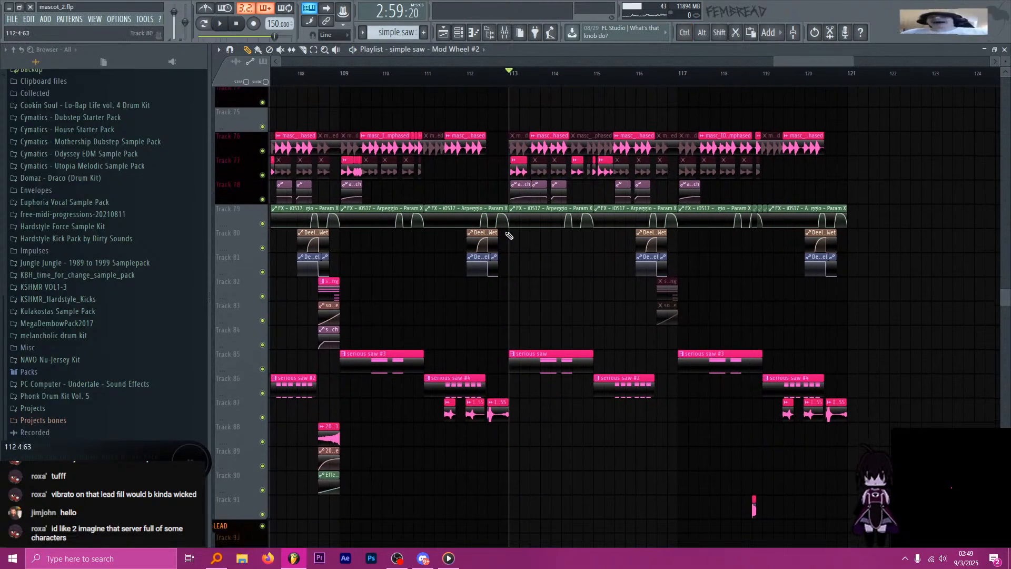
key("space")
key("space")
scroll(553, 219, "up", 2)
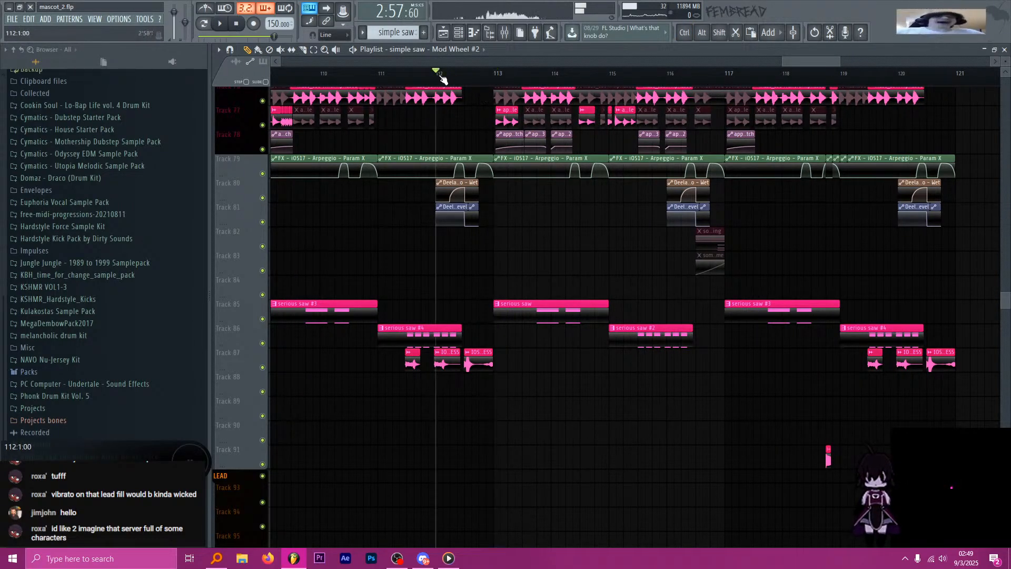
key("space")
scroll(491, 234, "down", 13)
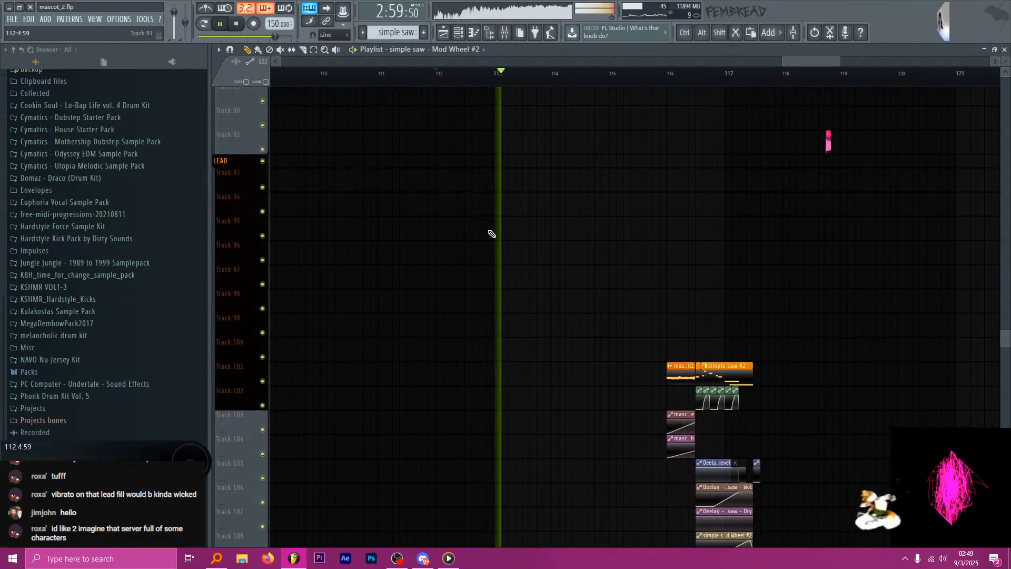
scroll(492, 233, "up", 16)
key("space")
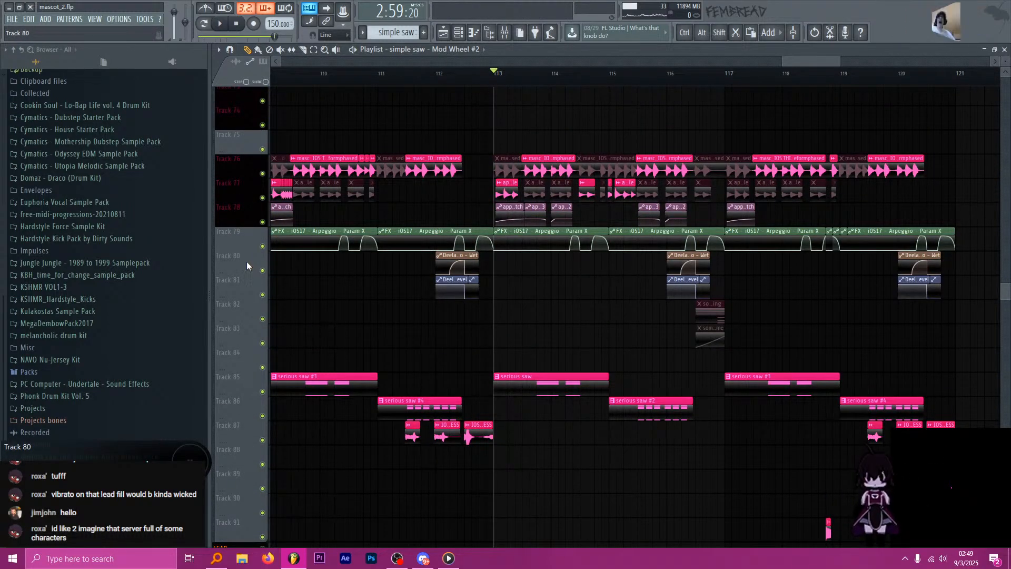
Insert two empty playlist tracks at Track 78, above the pitch automation clips, and save the project.
right_click(241, 214)
key("i")
right_click(240, 214)
key("i")
key("ctrl+s")
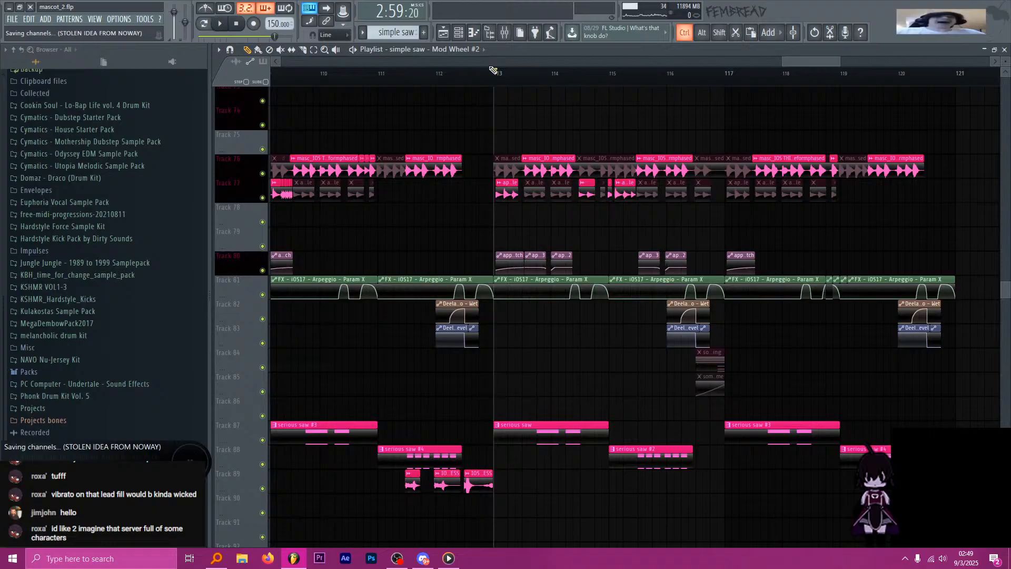
Open the mixer, solo the iOS17 - Arpeggio insert, audition it from bar 113, and look at the SIDCHEN insert.
left_click(507, 32)
left_click(508, 181)
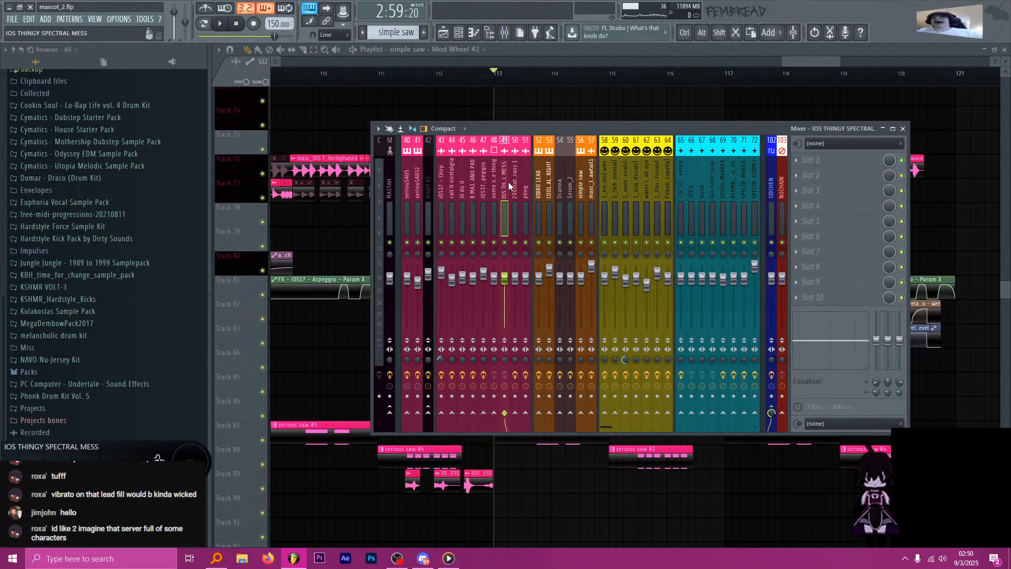
key("space")
left_click(485, 182)
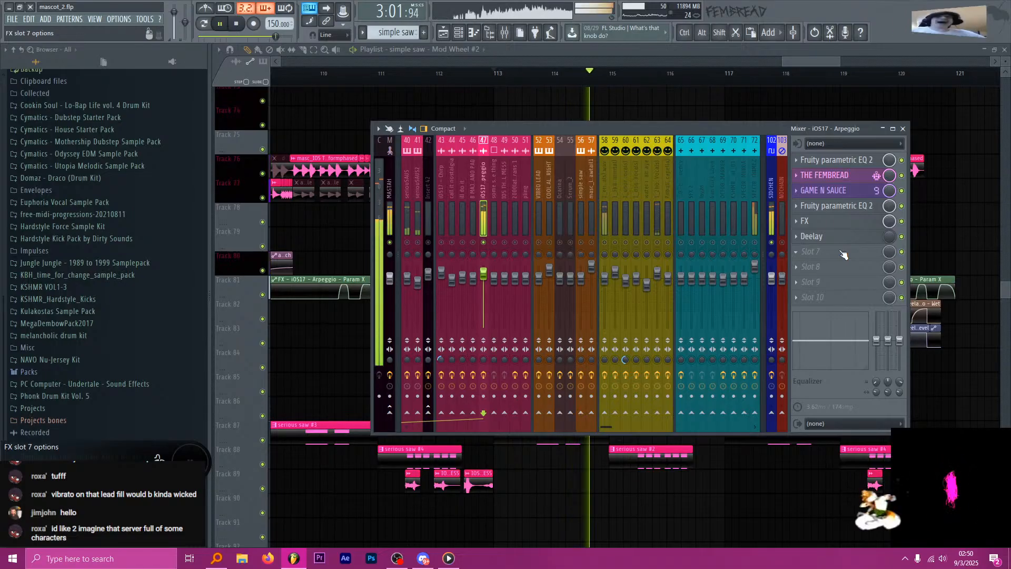
left_click(773, 191)
key("space")
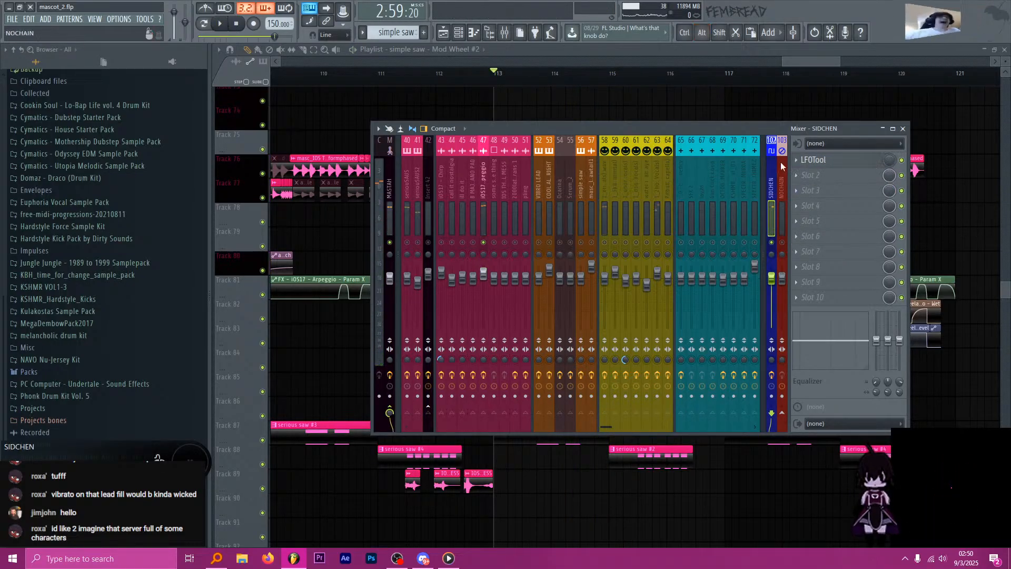
left_click(483, 193)
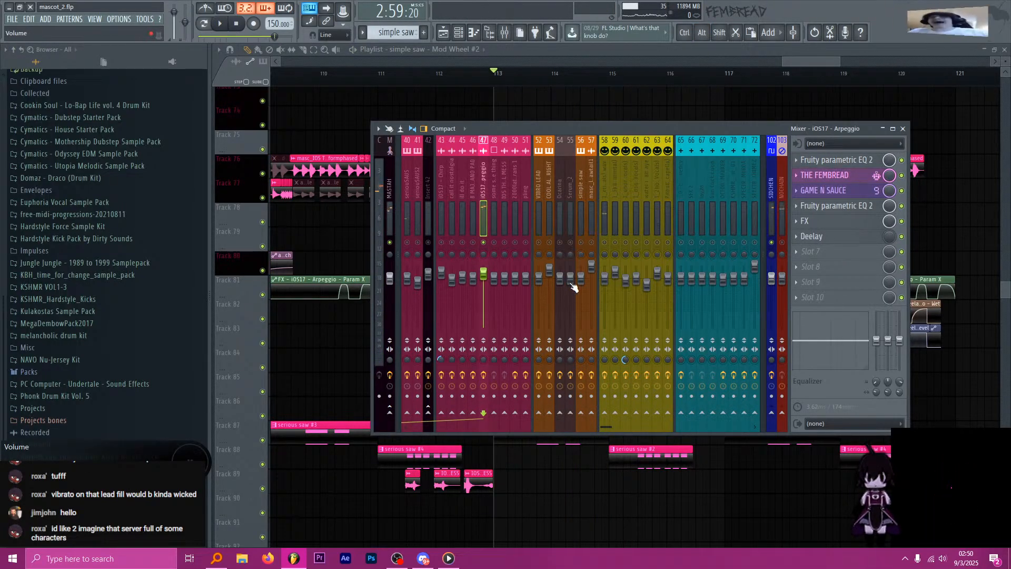
Browse the effects available for slot 7 of the iOS17 - Arpeggio insert and replay the soloed arpeggio from bar 113.
left_click(811, 252)
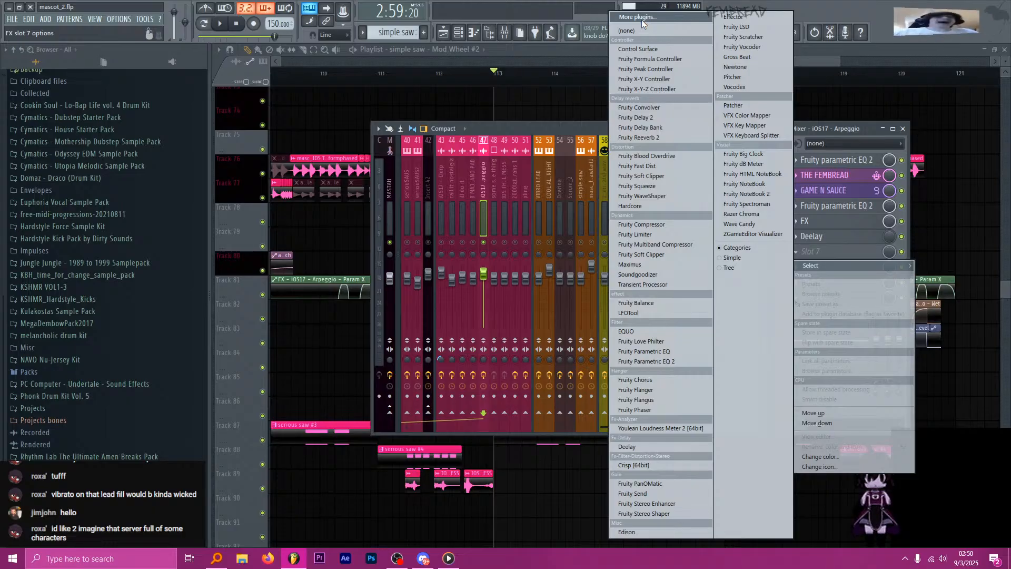
left_click(489, 182)
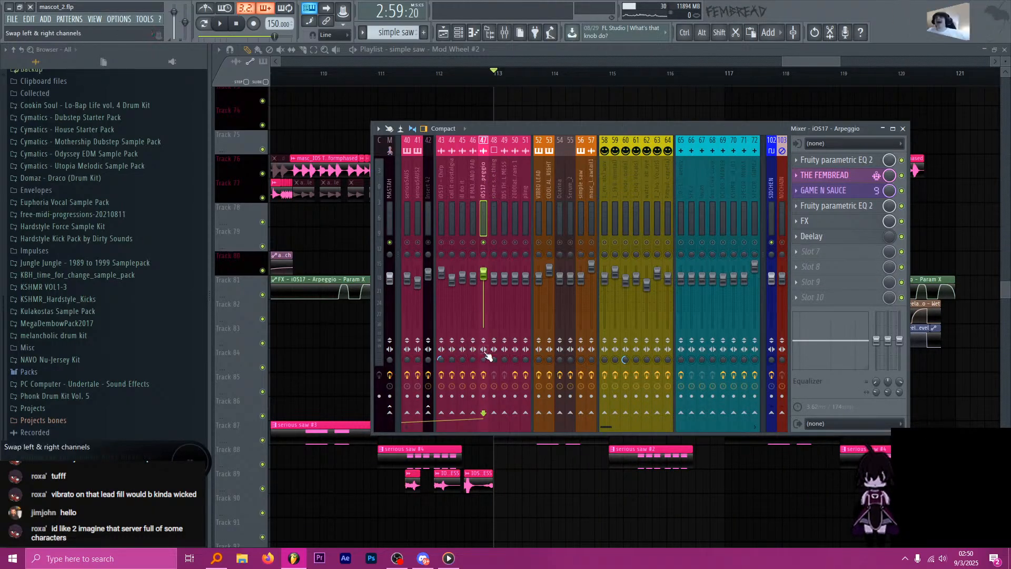
key("space")
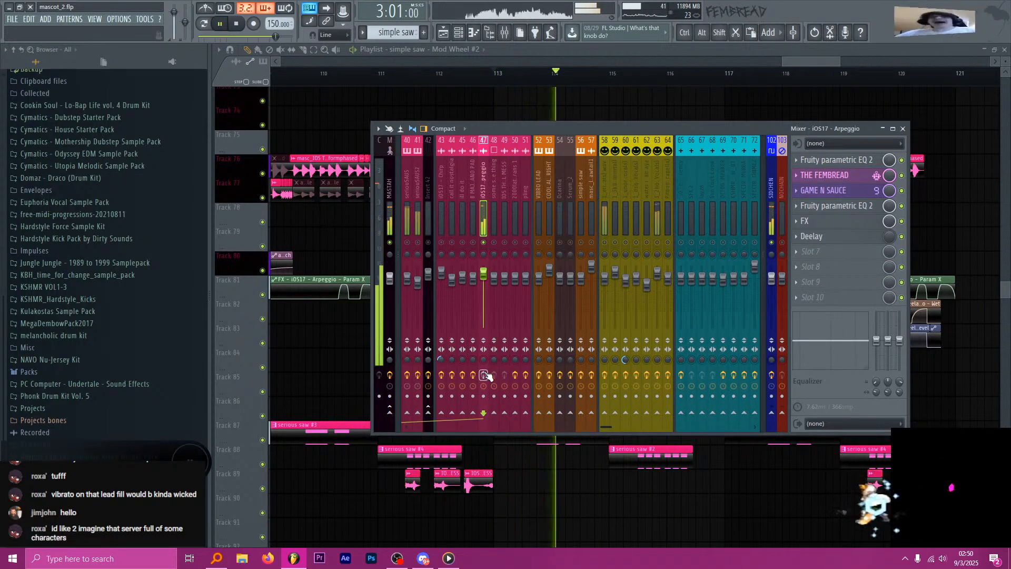
key("space")
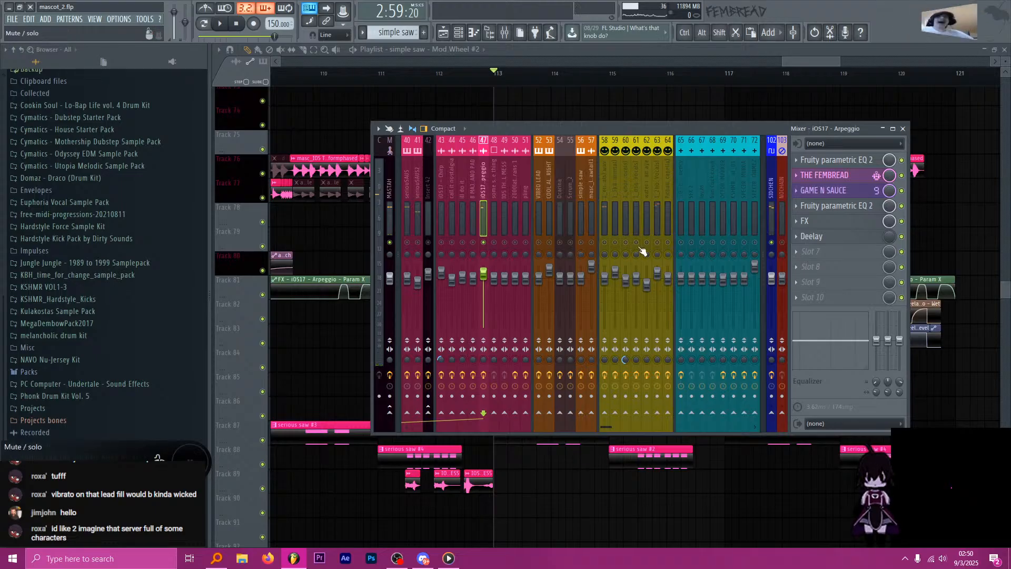
Search the effect plugins for "freq" and load kHs Frequency Shifter into slot 7 of the iOS17 - Arpeggio insert.
left_click(845, 255)
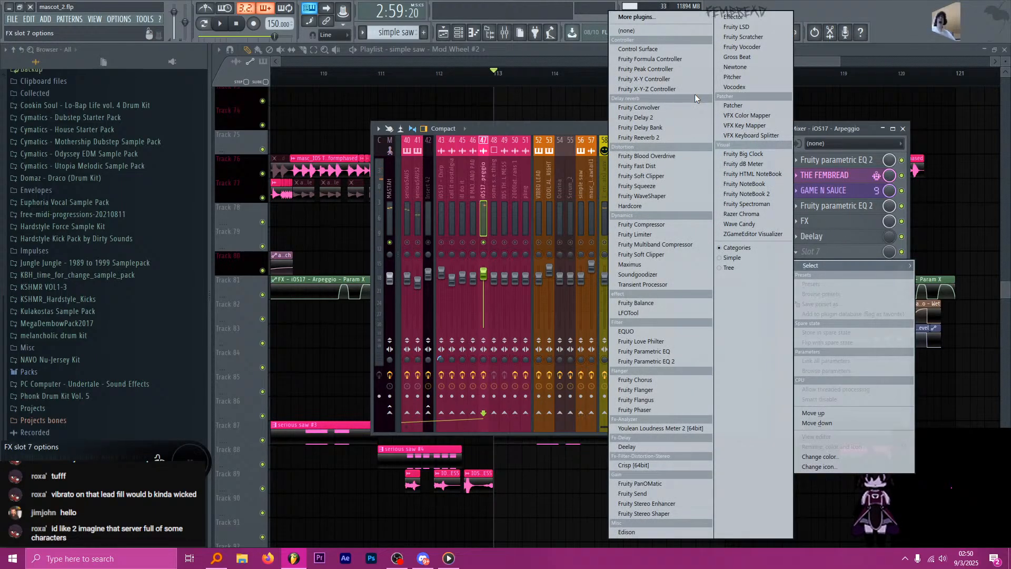
left_click(669, 18)
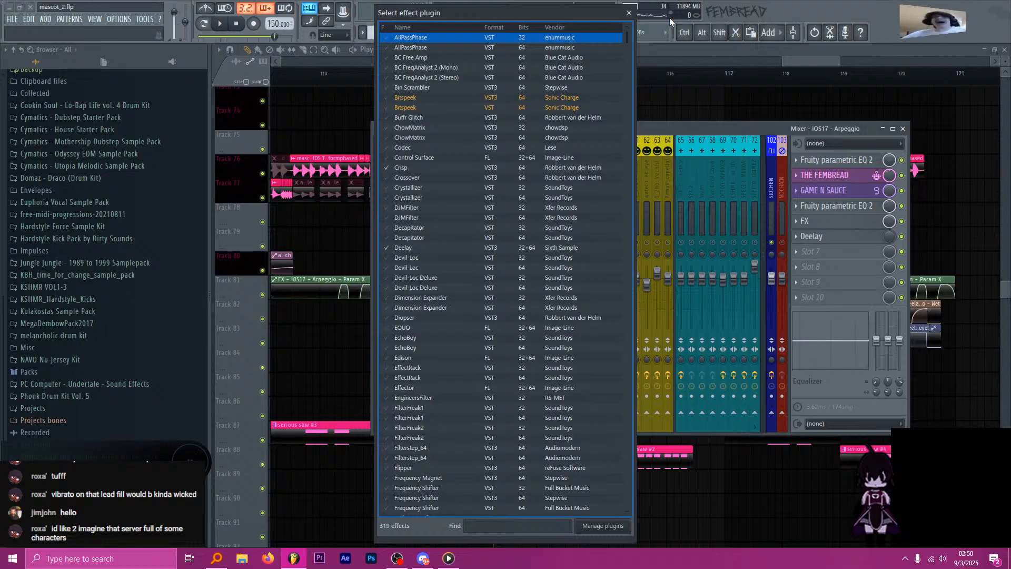
type("freq")
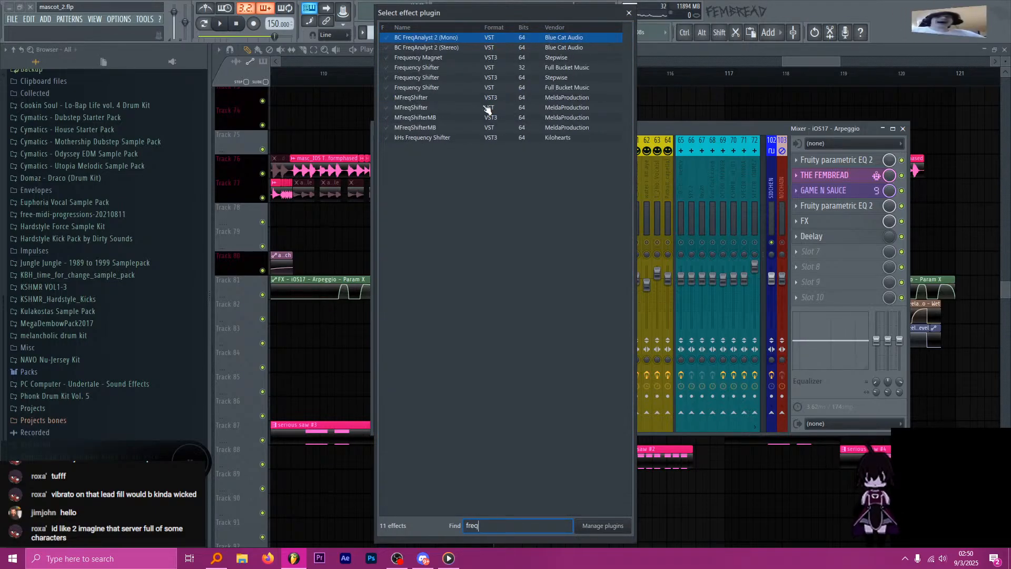
double_click(426, 139)
Audition the arpeggio from bar 113 while trying frequency shifts from about 75 Hz up to 354 Hz.
key("space")
mouse_move(410, 192)
left_mouse_down()
mouse_move(411, 132)
mouse_move(411, 174)
left_mouse_up()
mouse_move(337, 200)
left_mouse_down()
mouse_move(337, 179)
mouse_move(333, 207)
mouse_move(335, 196)
mouse_move(321, 199)
left_mouse_up()
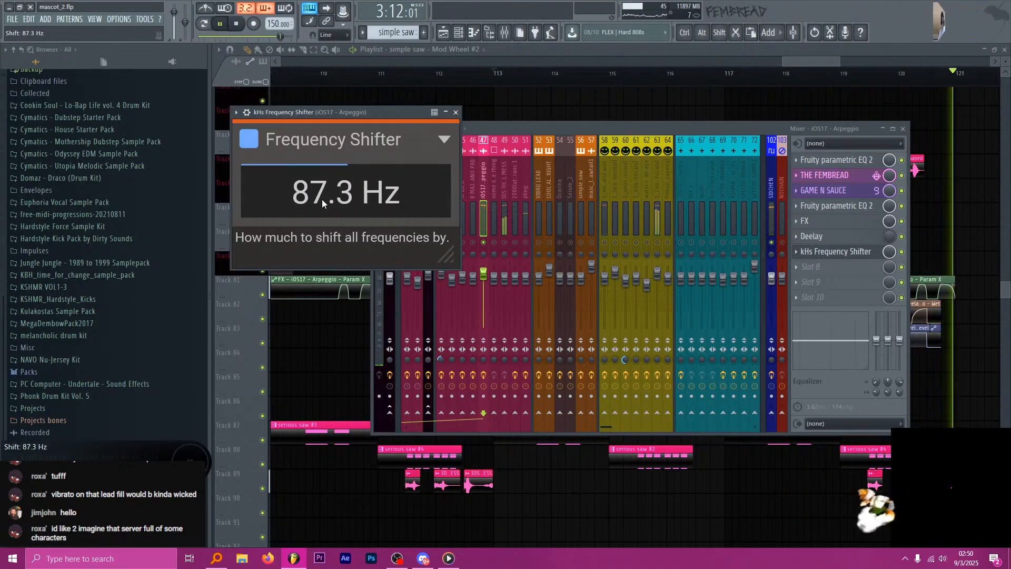
key("space")
left_click_drag(340, 115, 333, 112)
left_click_drag(337, 191, 337, 193)
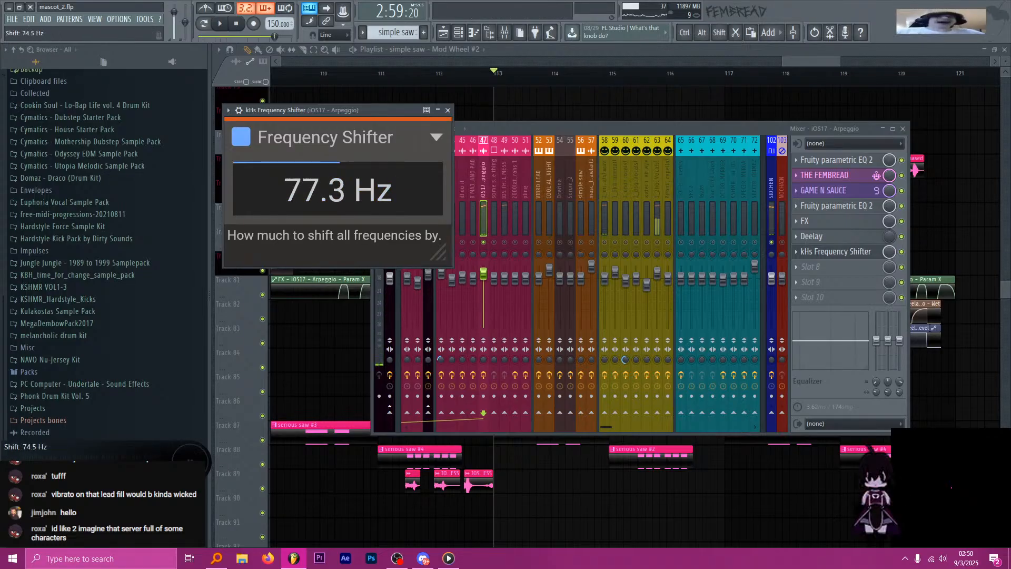
left_click_drag(332, 114, 318, 115)
left_click_drag(321, 190, 321, 194)
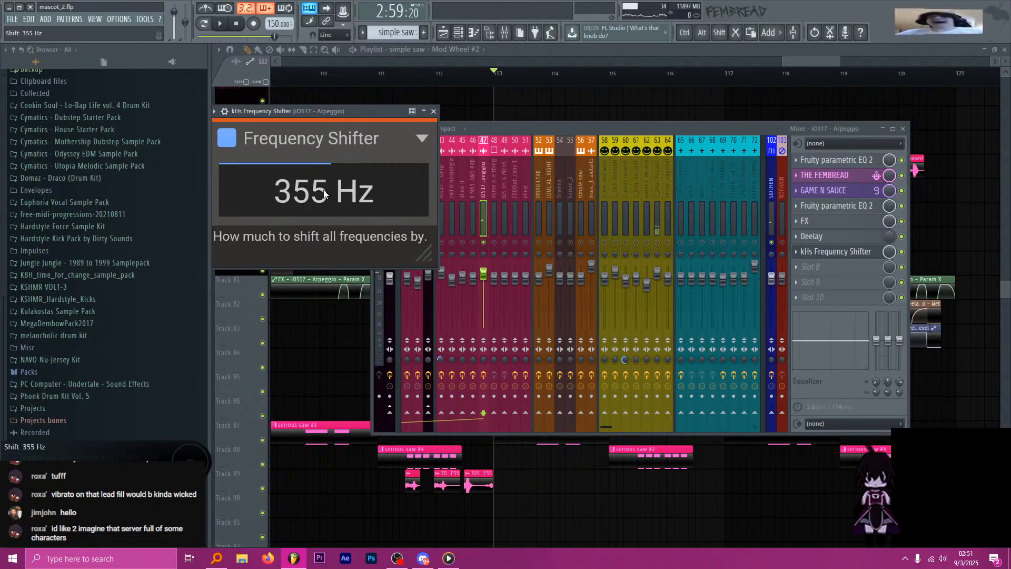
left_click_drag(324, 116, 340, 116)
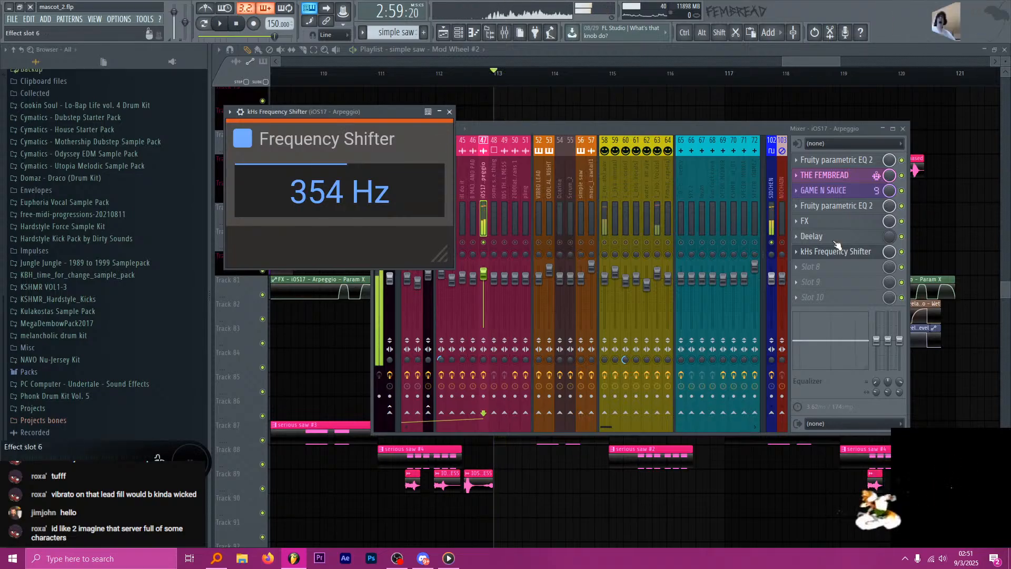
Lower the Frequency Shifter's mix level to 50% and audition small shifts of 3.66 Hz, 0.02 Hz and 16.4 Hz.
left_click(889, 253)
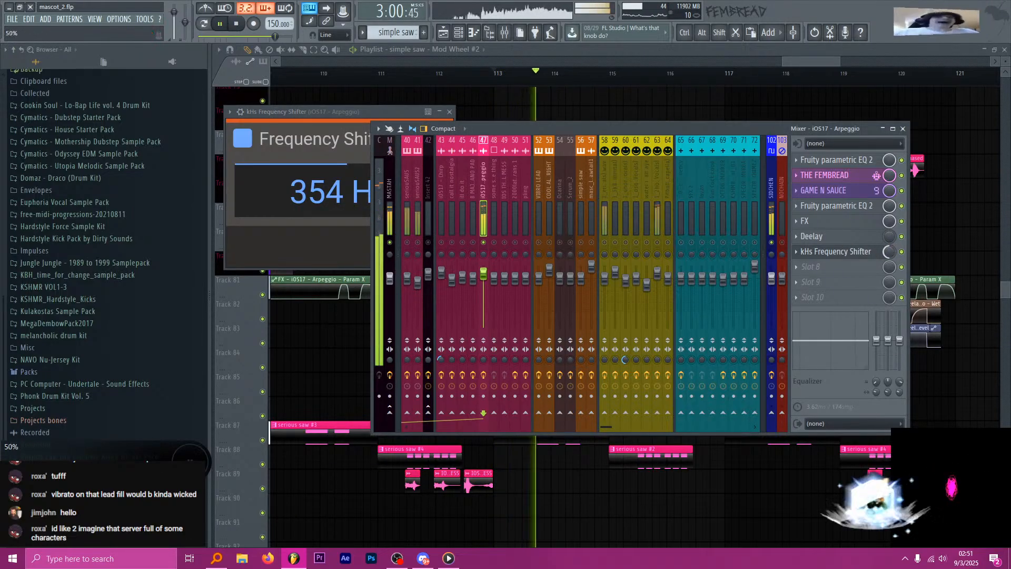
mouse_move(327, 190)
left_mouse_down()
mouse_move(326, 211)
mouse_move(320, 189)
left_mouse_up()
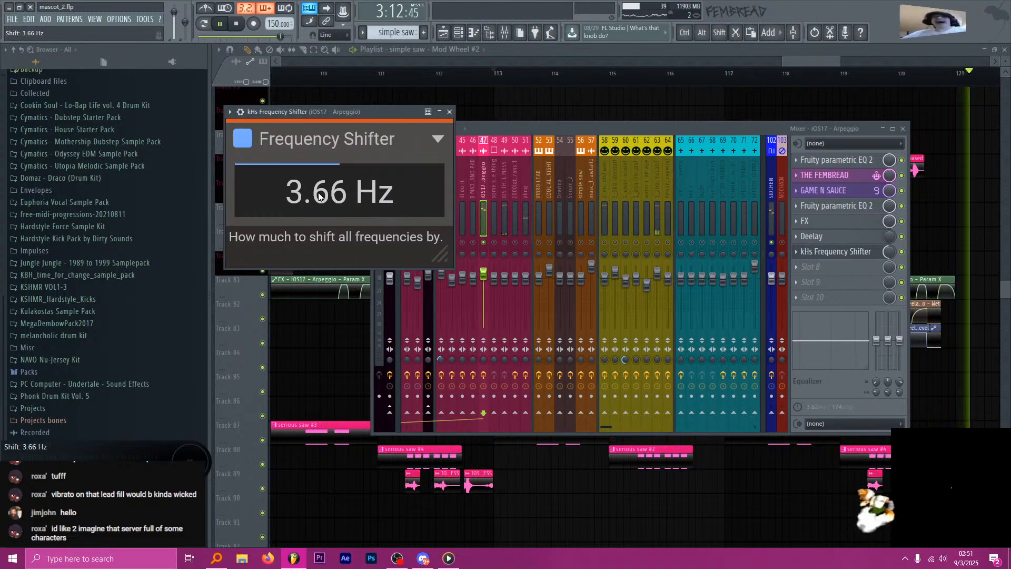
left_click_drag(338, 117, 344, 116)
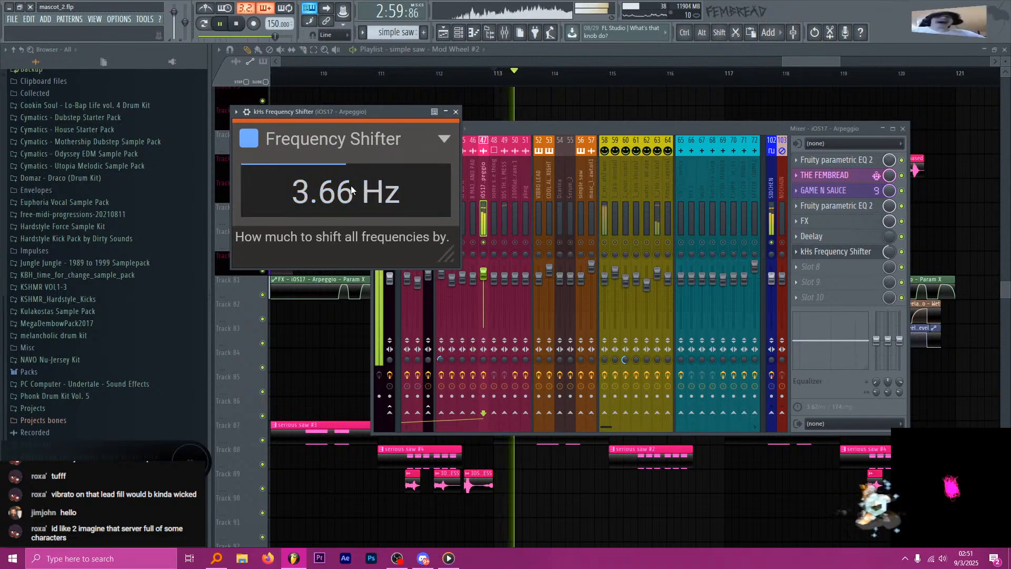
left_click_drag(351, 185, 350, 187)
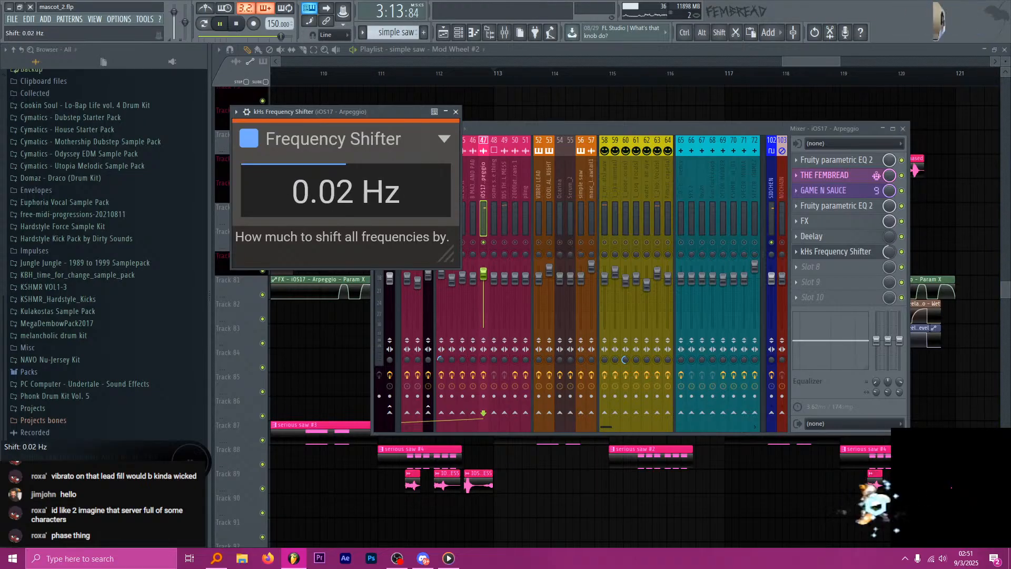
left_click_drag(350, 117, 371, 115)
left_click_drag(379, 182, 379, 176)
left_click_drag(383, 109, 378, 106)
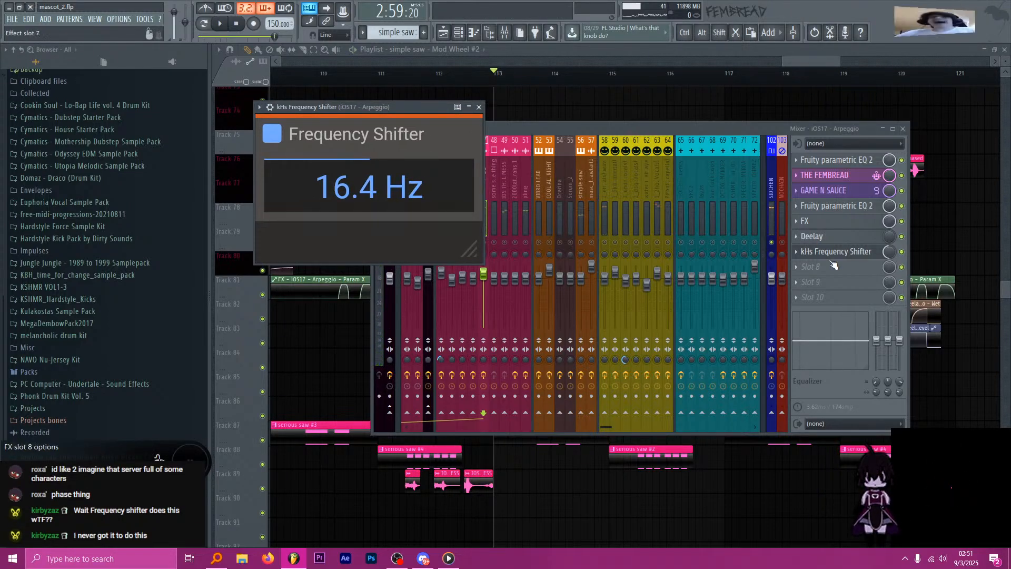
Compare the Frequency Shifter's full mix with a mix of about half, trying shifts of -4.53 Hz and 2.75 Hz.
left_click(888, 257)
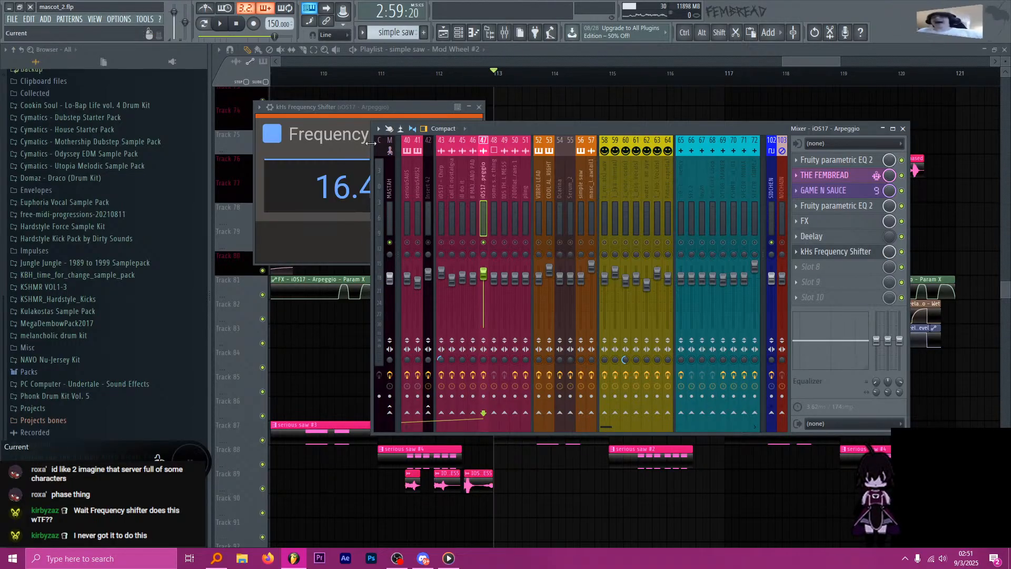
left_click_drag(359, 113, 372, 114)
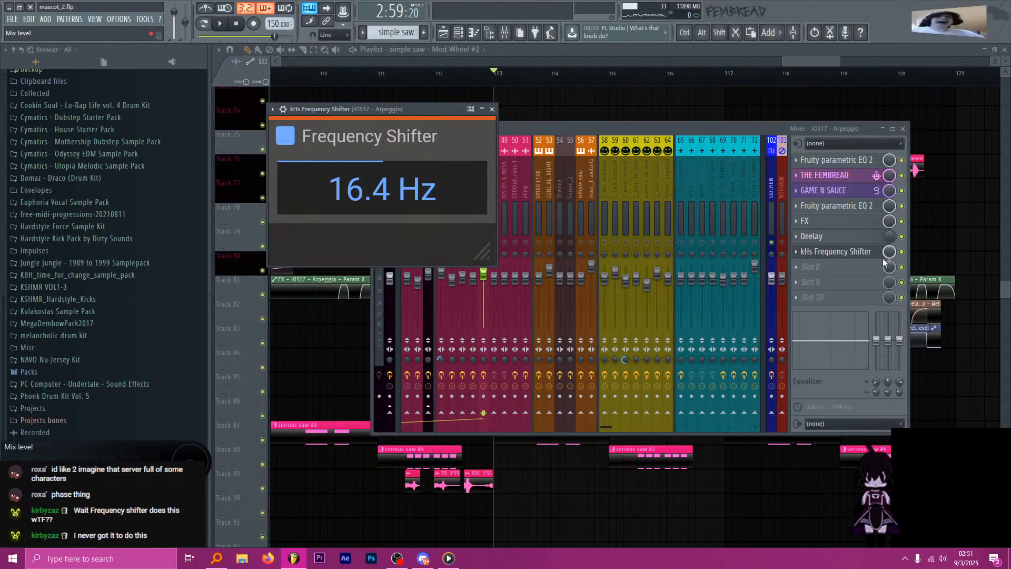
left_click_drag(884, 260, 884, 274)
left_click(345, 187)
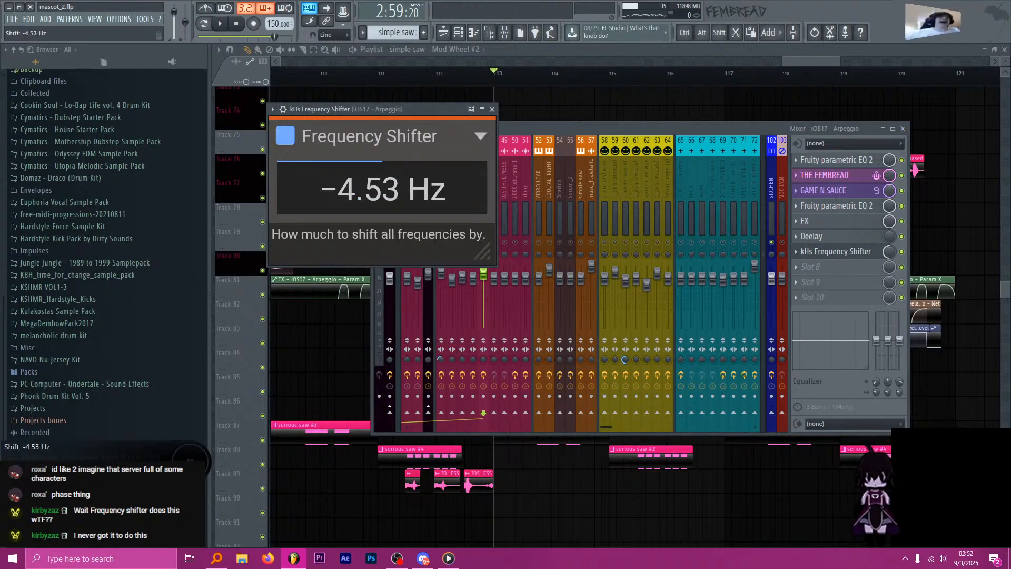
left_click_drag(382, 191, 382, 187)
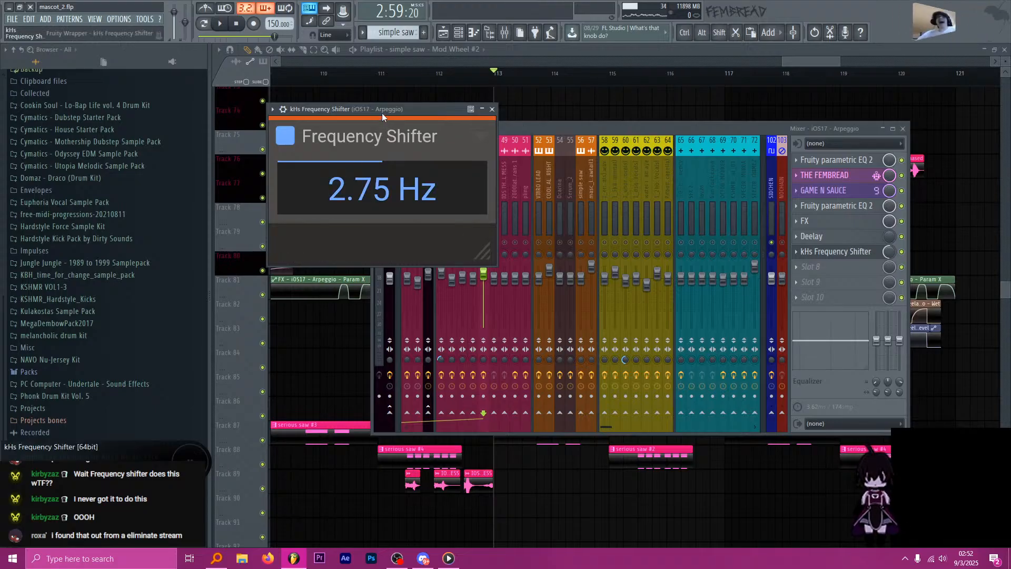
left_click_drag(382, 113, 387, 115)
Play the arpeggio from bar 113 while trying frequency shifts of 0.93 Hz and -3.62 Hz.
key("space")
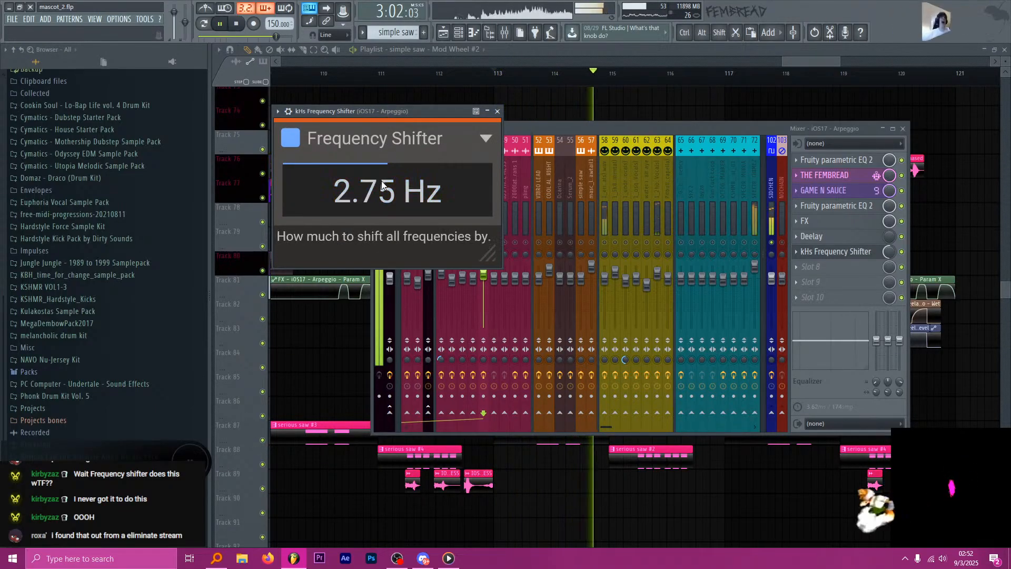
left_click_drag(381, 181, 381, 208)
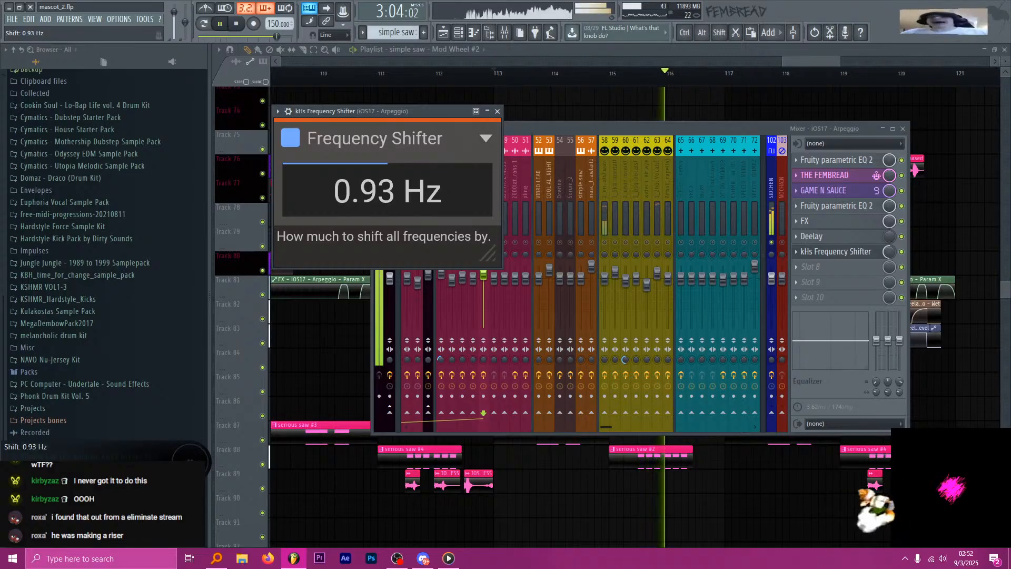
left_click_drag(385, 112, 381, 111)
key("space")
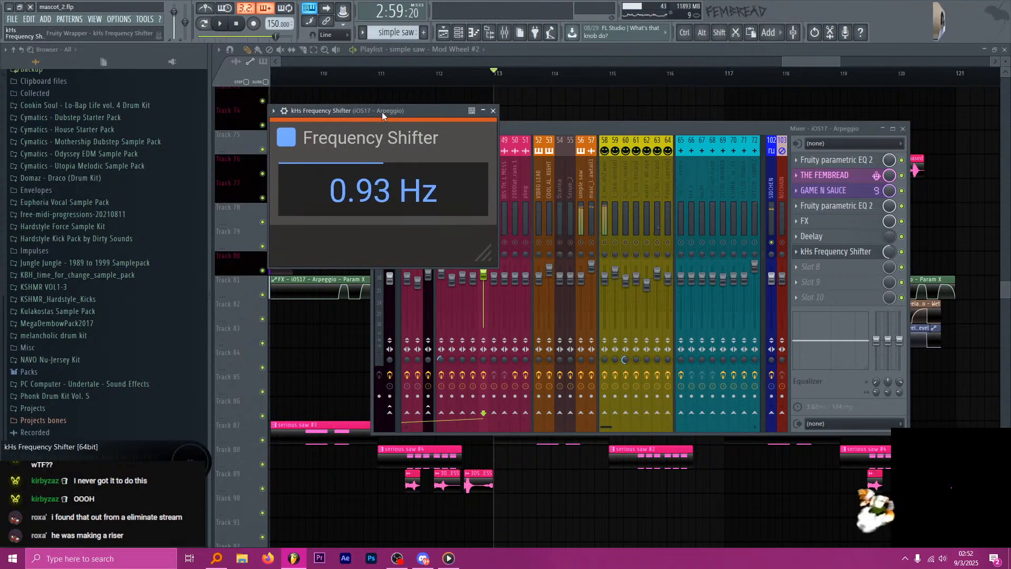
key("space")
mouse_move(381, 195)
left_mouse_down()
mouse_move(382, 127)
mouse_move(381, 208)
left_mouse_up()
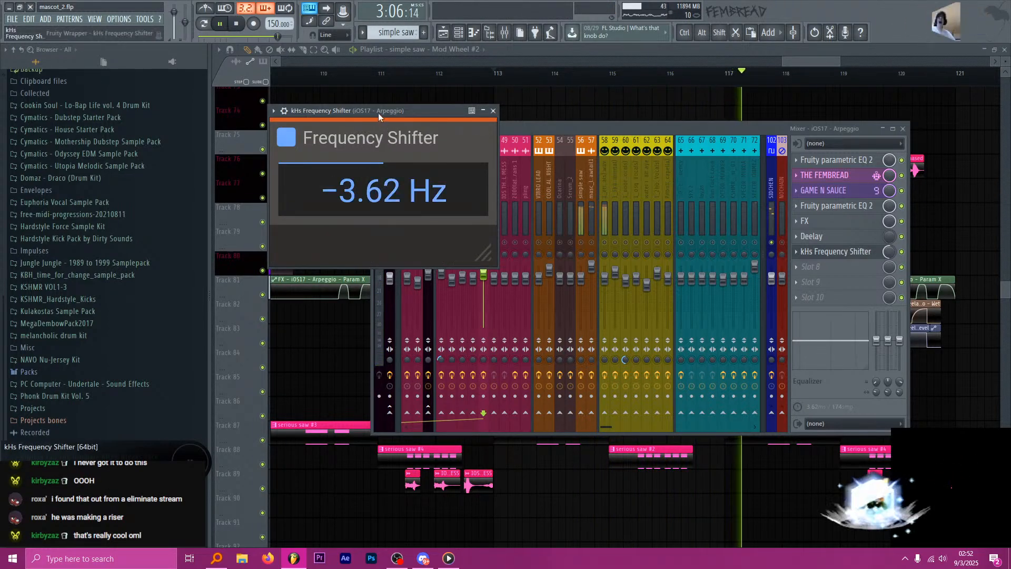
left_click_drag(378, 113, 376, 112)
key("space")
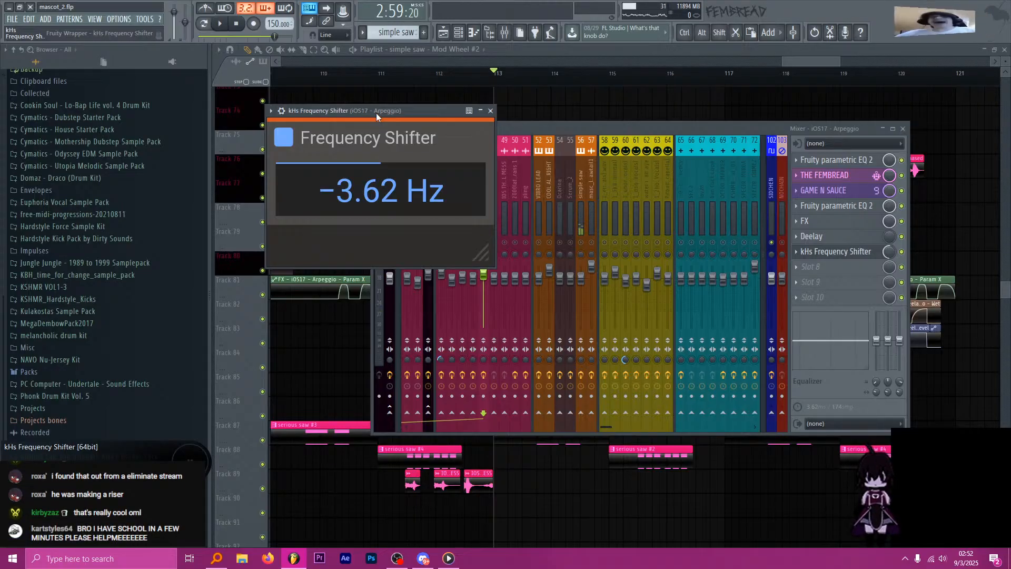
Reset the Frequency Shifter's shift to 0.00 Hz and close the plugin window.
left_click(490, 111)
left_click(825, 251)
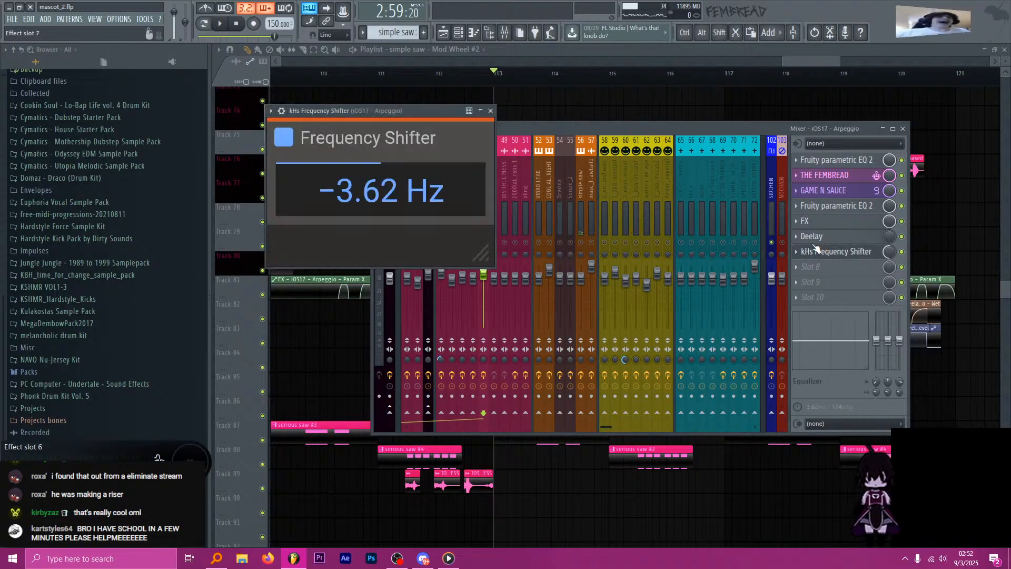
double_click(372, 189)
left_click(490, 110)
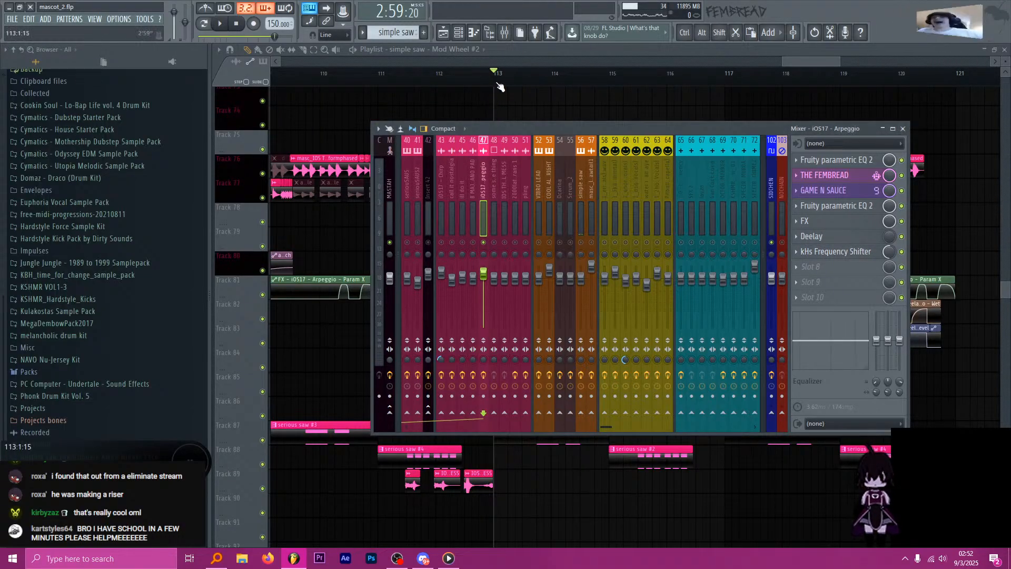
Select bars 113 to 121 in the playlist and create an automation clip for the Frequency Shifter's mix level.
key("F9")
scroll(510, 158, "down", 4)
scroll(528, 126, "up", 1)
left_click_drag(500, 78, 735, 90)
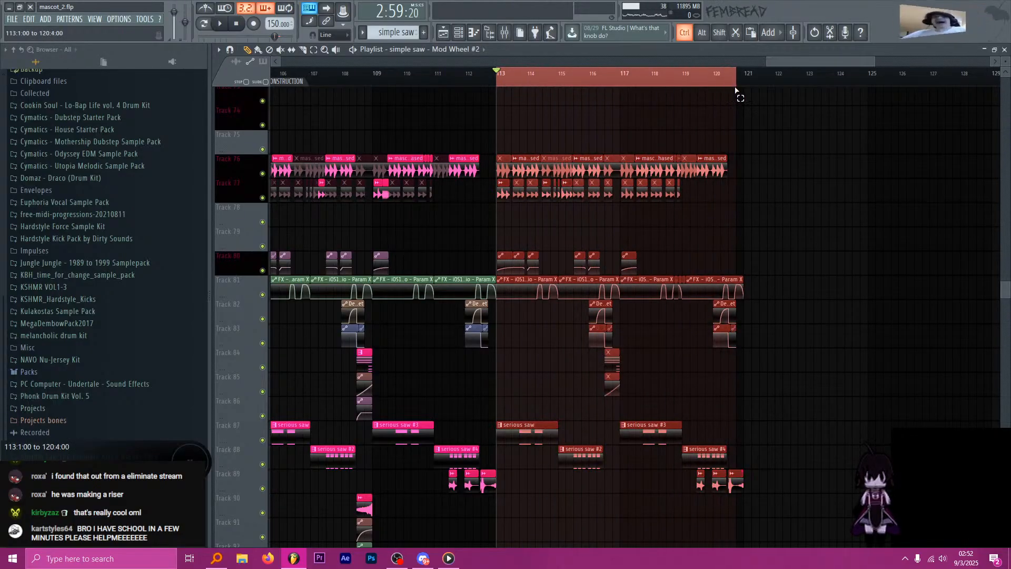
left_click(507, 35)
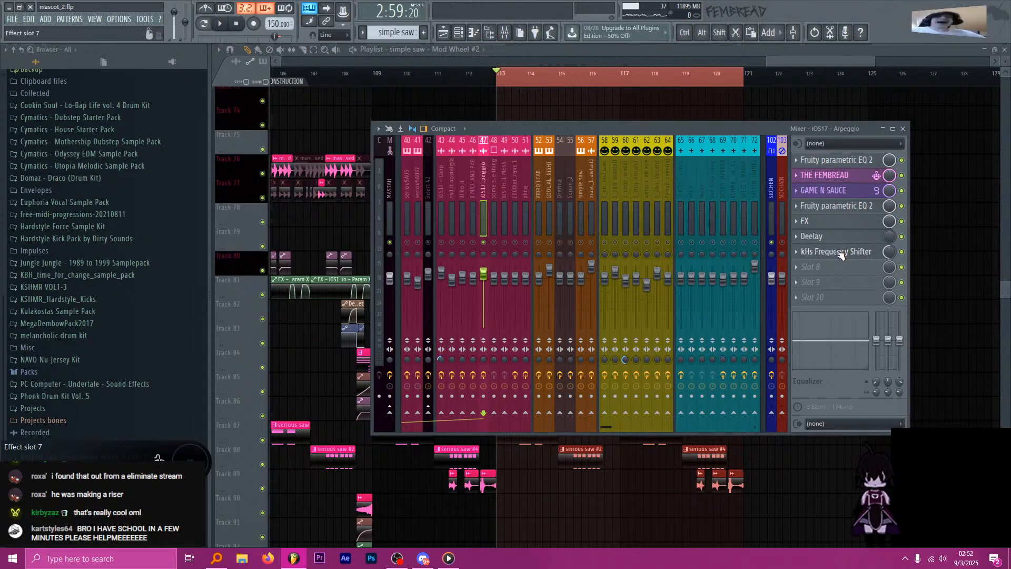
right_click(893, 255)
left_click(921, 312)
Touch the Frequency Shifter's Shift parameter without changing its value and create an automation clip for it over the selected bars.
left_click(863, 252)
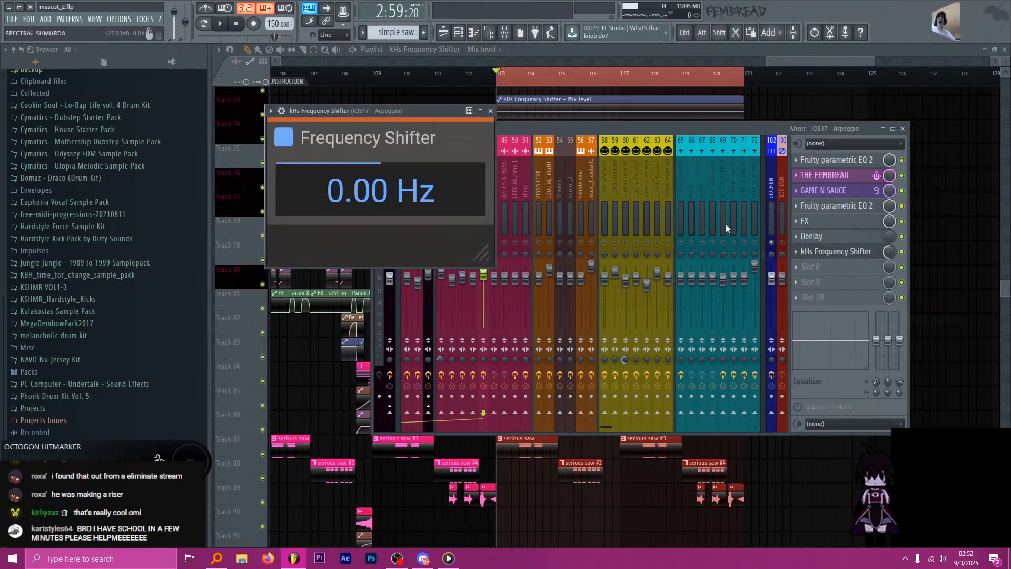
double_click(386, 191)
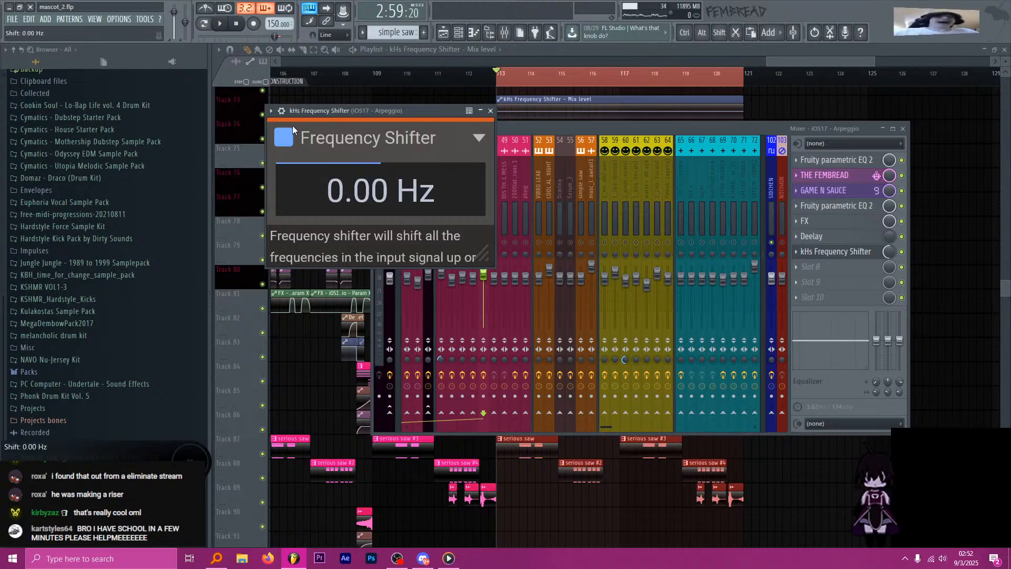
left_click(148, 20)
left_click(179, 136)
left_click(279, 196)
Move the Mix level and Shift automation clips onto Tracks 78 and 79 and return the playhead to bar 113.
left_click(581, 74)
left_click_drag(623, 156, 600, 228)
left_click(514, 77)
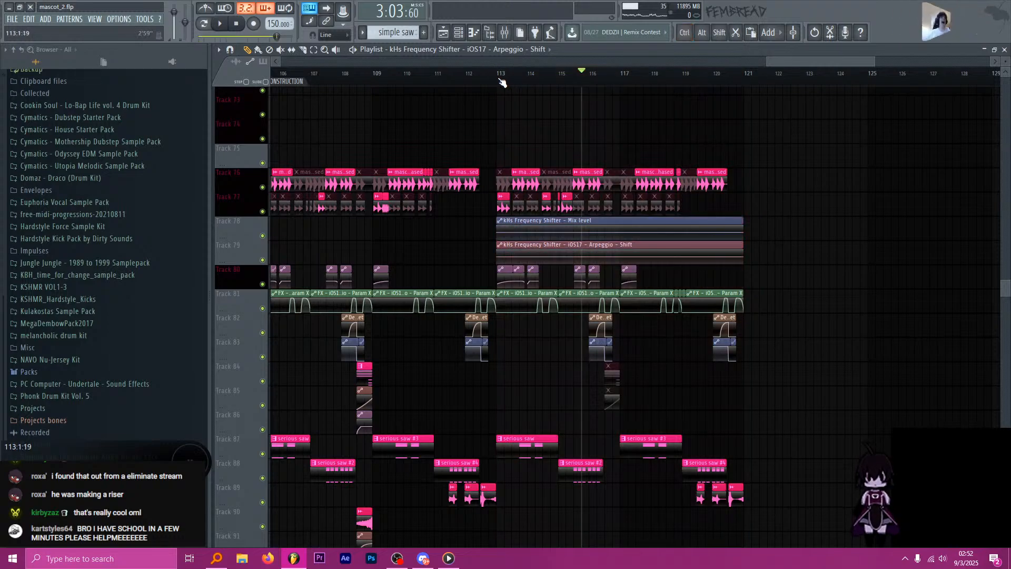
Move the Mix level clip's start to about 112:3:48, add a point at bar 113 with the start point's value, and set it to Hold.
scroll(487, 220, "up", 2)
left_click_drag(518, 222, 493, 221)
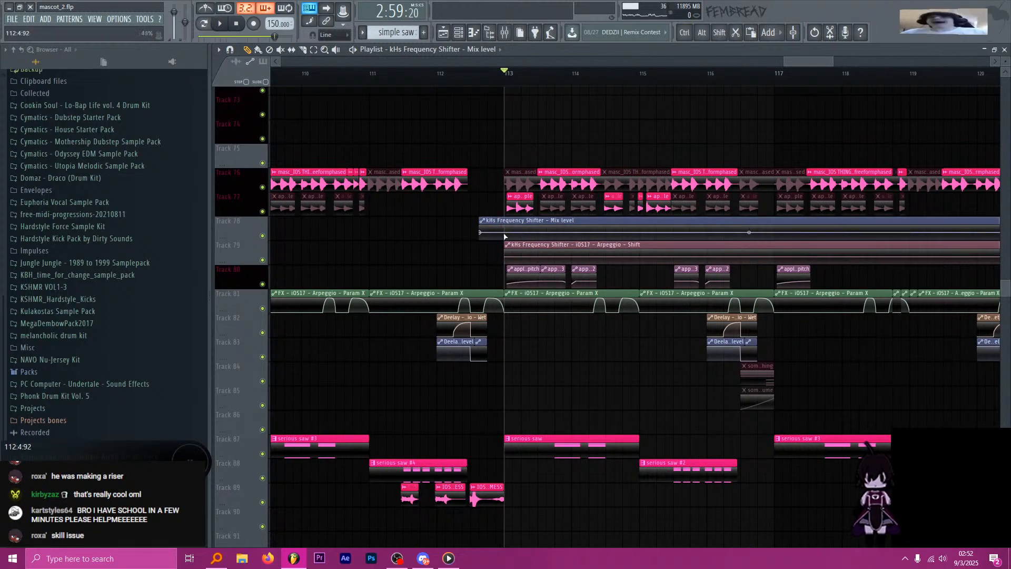
right_click(478, 232)
key("c")
right_click(505, 236)
right_click(504, 236)
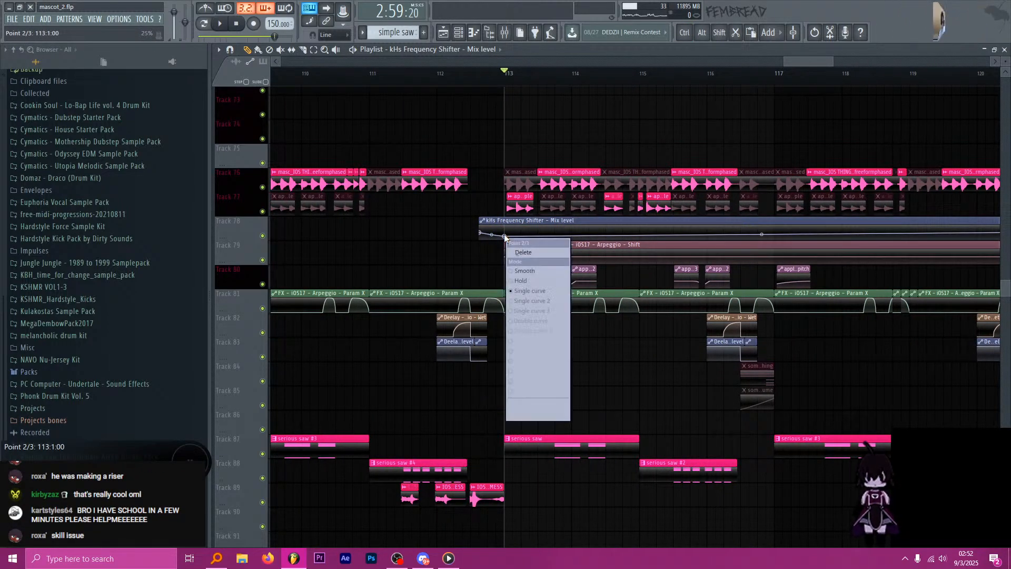
key("p")
right_click(504, 233)
left_click(534, 277)
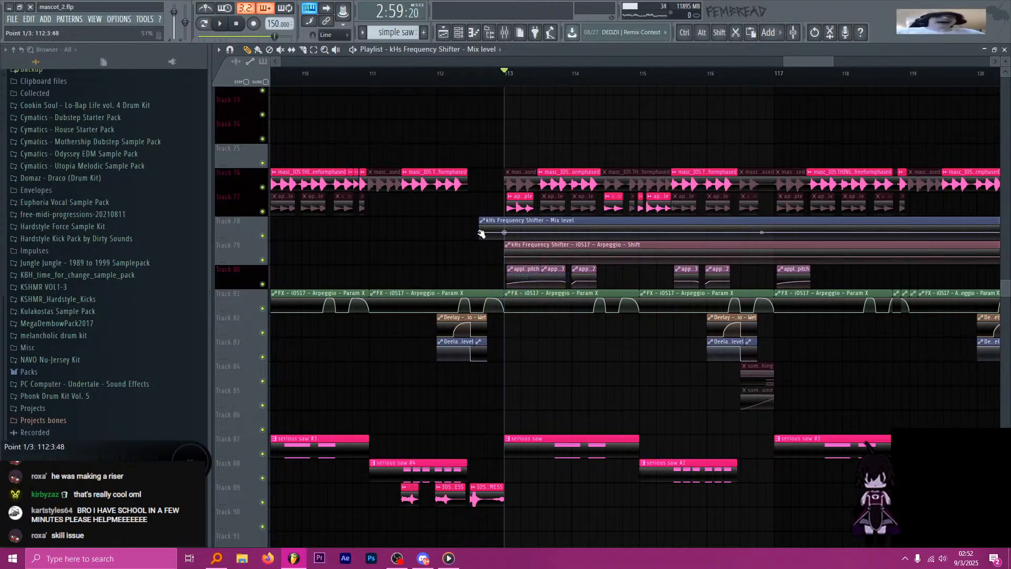
Paste a value of 0.49 (49%) into the Shift automation clip's start point at bar 113.
scroll(614, 266, "up", 5)
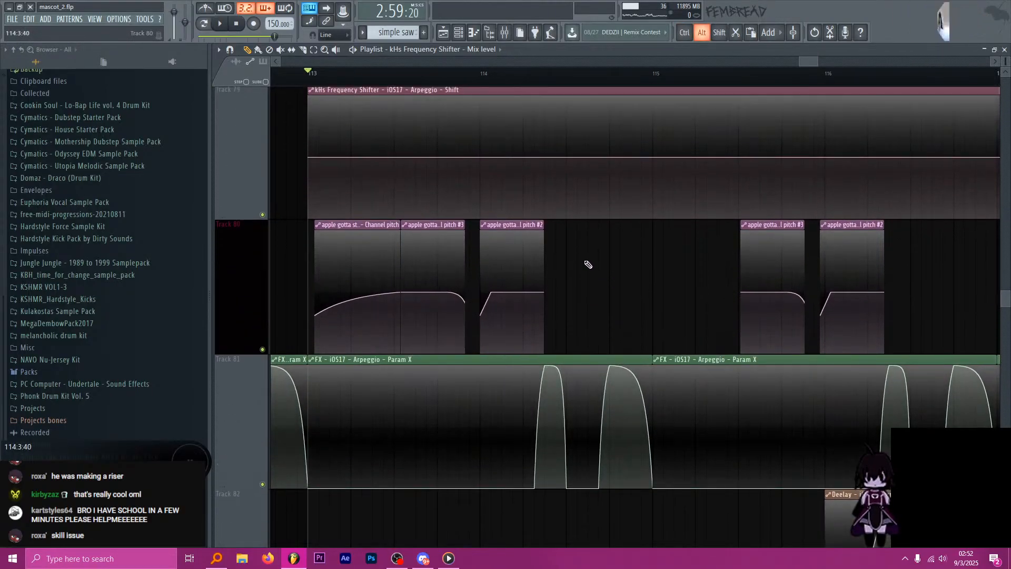
scroll(579, 221, "down", 5)
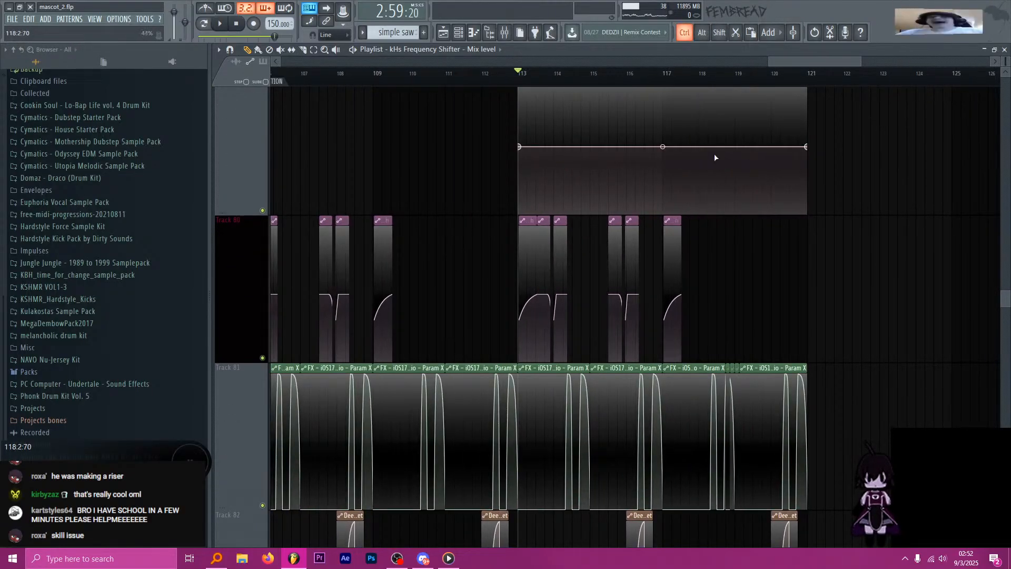
scroll(544, 151, "up", 4)
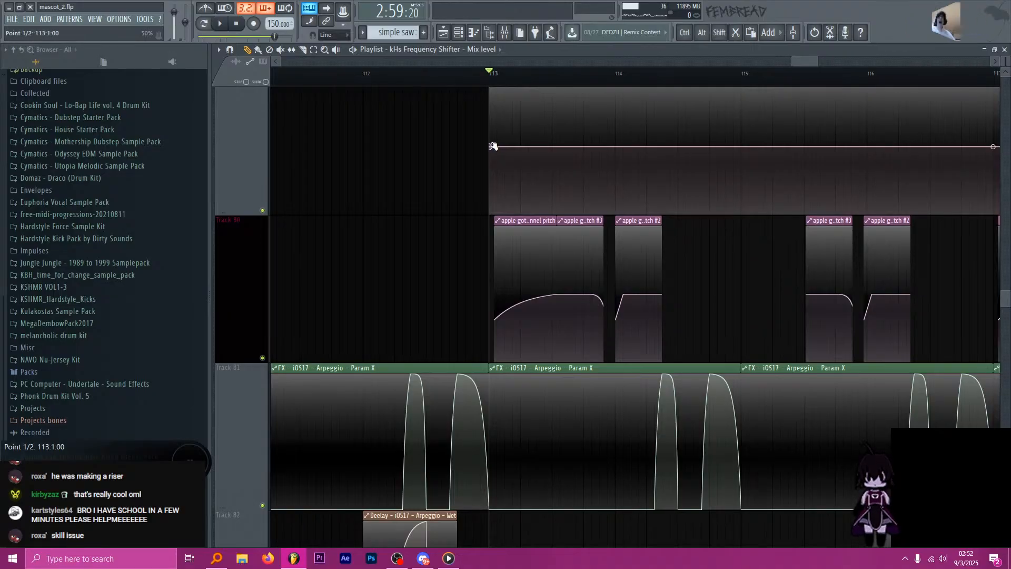
key("super")
type("0.")
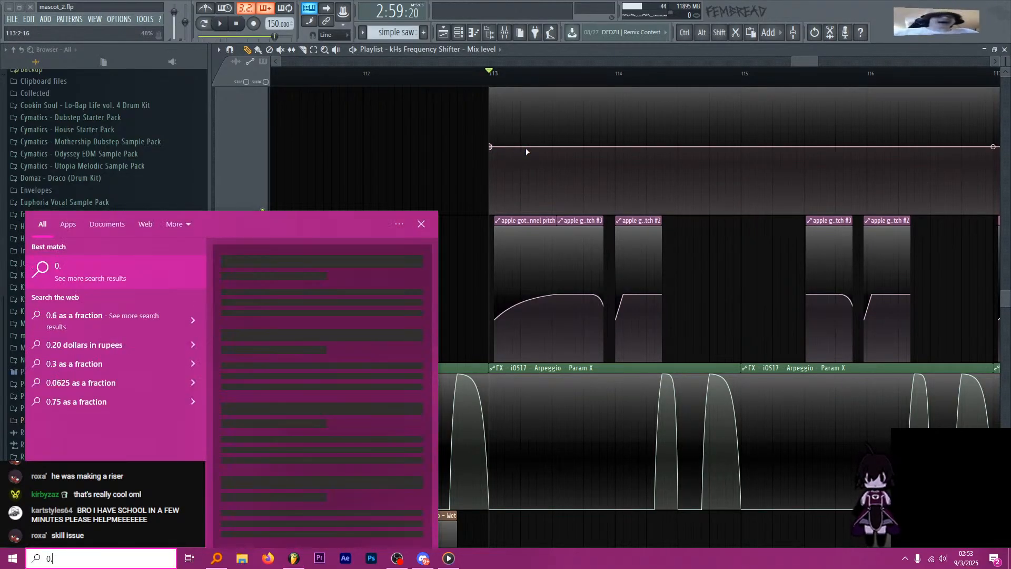
type("49")
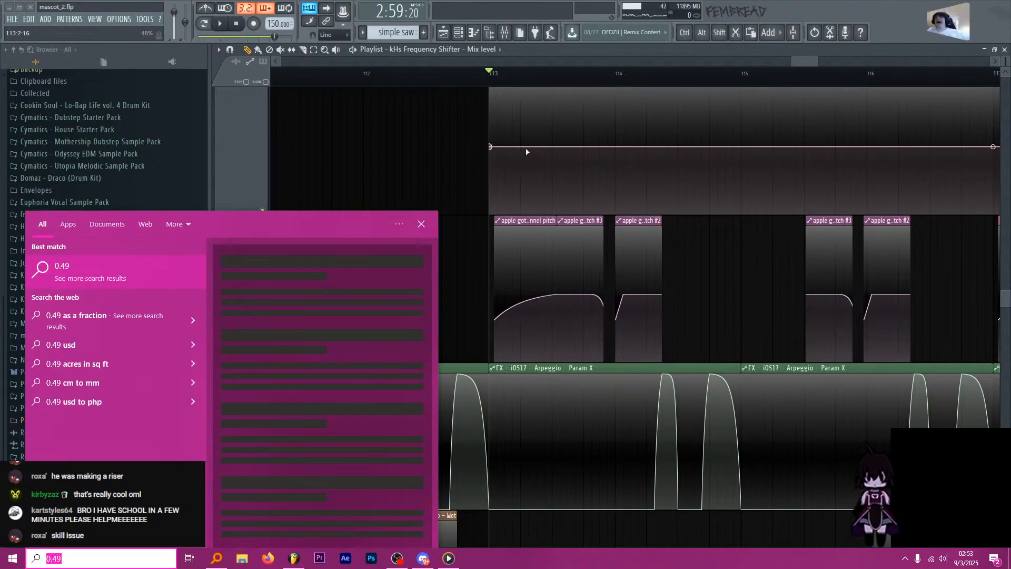
right_click(491, 151)
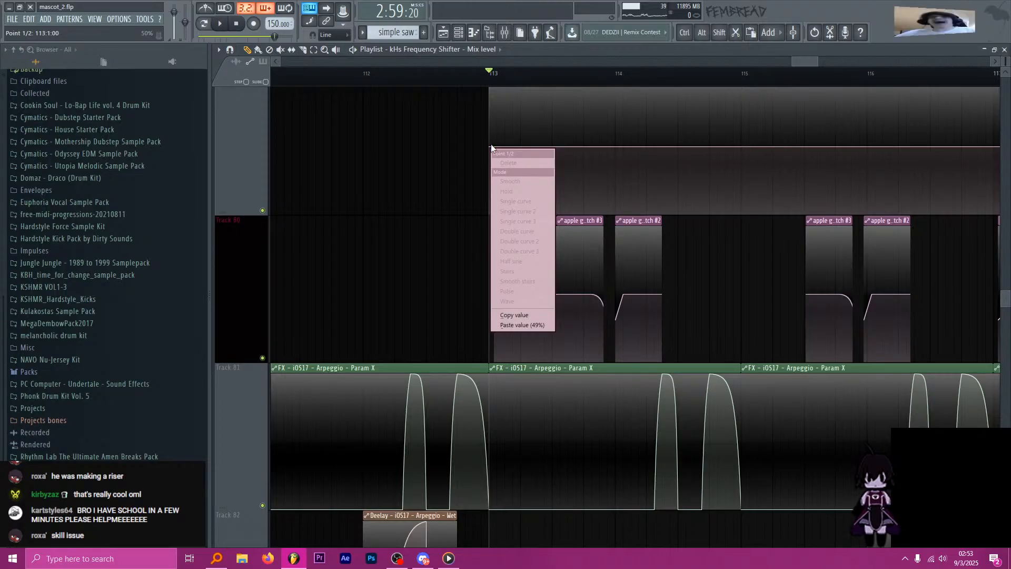
left_click(521, 325)
Paste a value of 0.51 (51%) into the Shift automation clip's end point at bar 121.
scroll(492, 160, "down", 5)
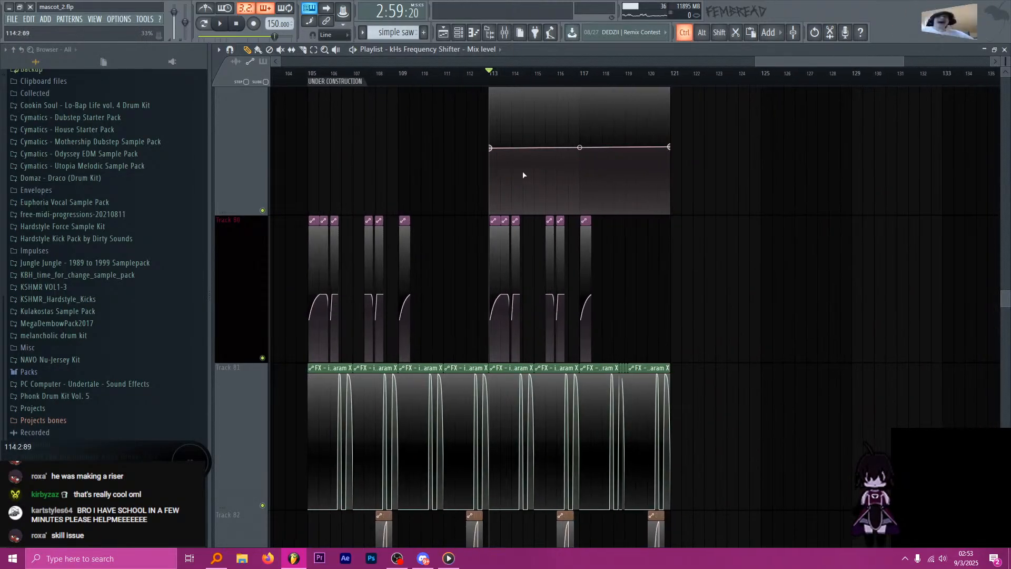
key("super")
type("0.51")
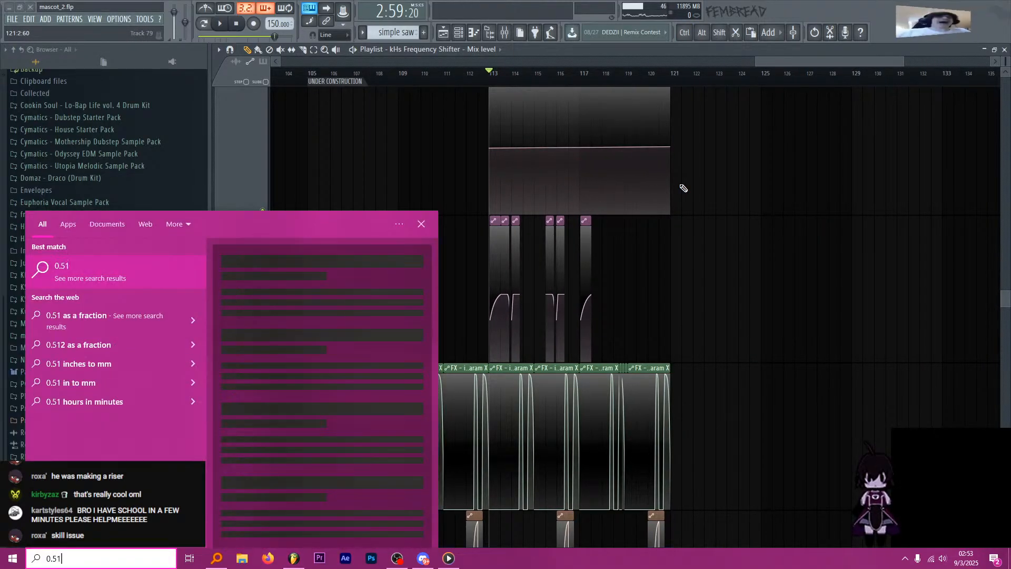
key("BackSpace")
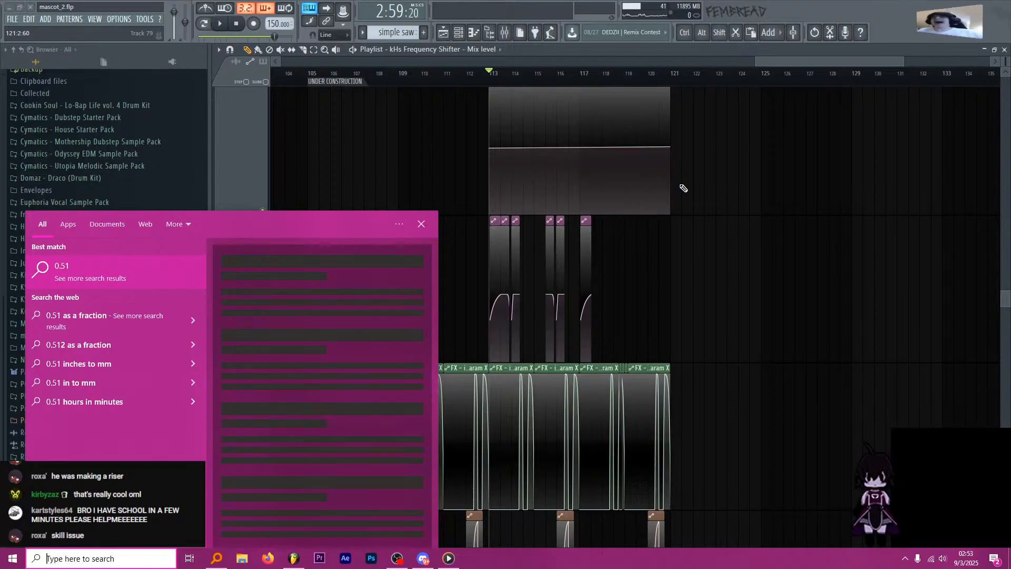
left_click(680, 74)
scroll(674, 147, "up", 5)
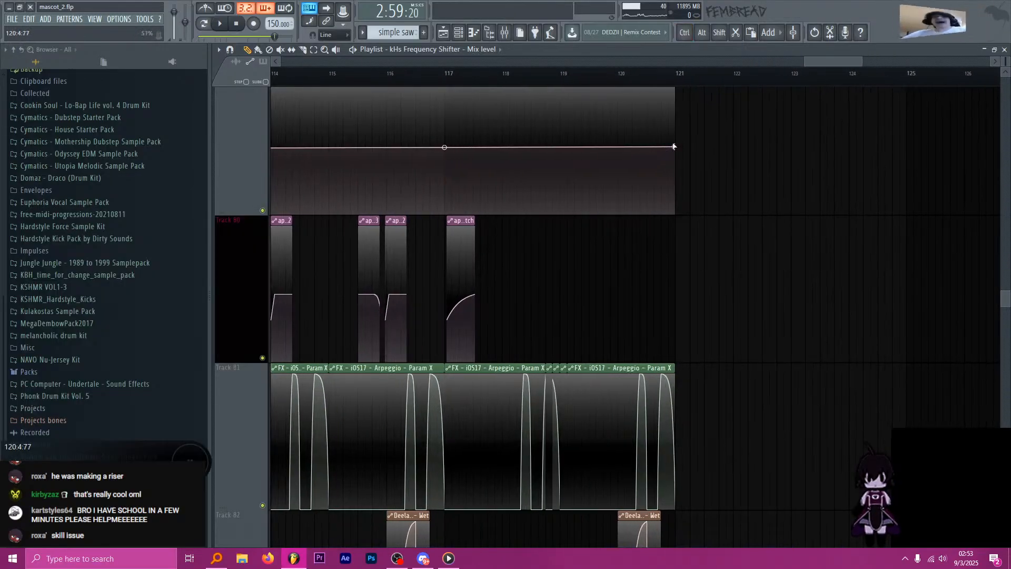
key("ctrl+v")
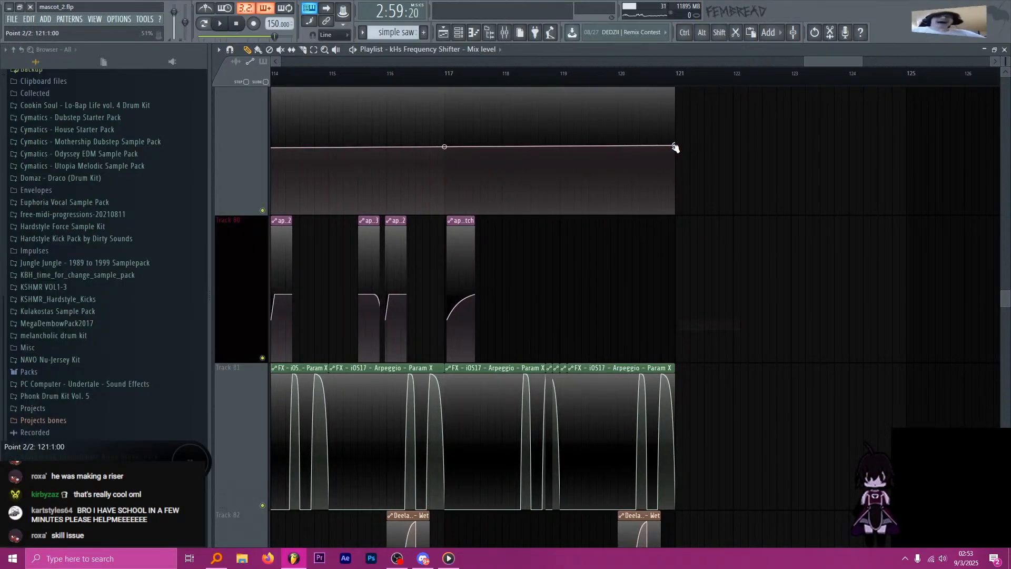
Set the Shift clip's end point to Wave mode and adjust its tension for a slower wave while playing from bar 113.
right_click(674, 146)
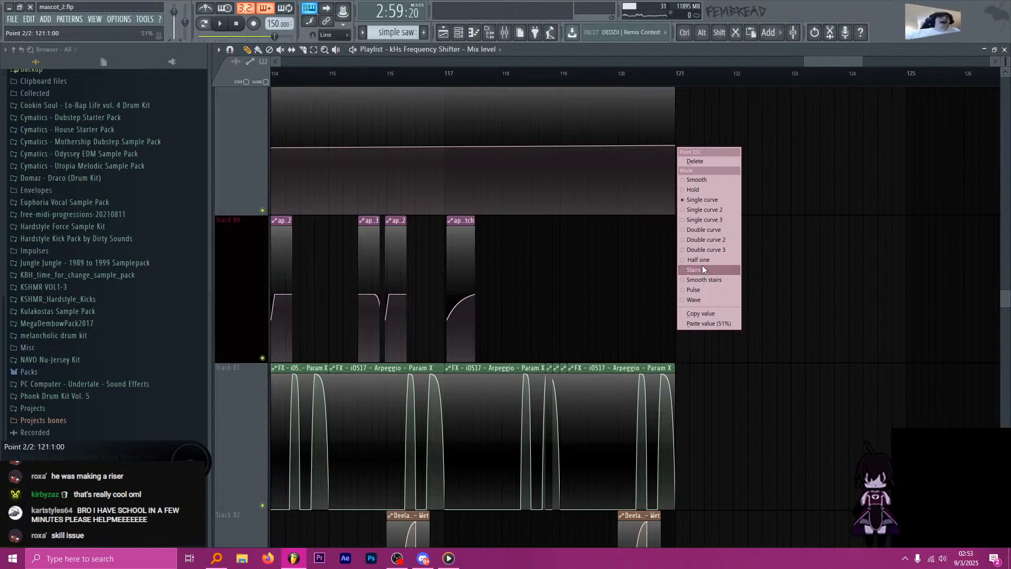
left_click(698, 289)
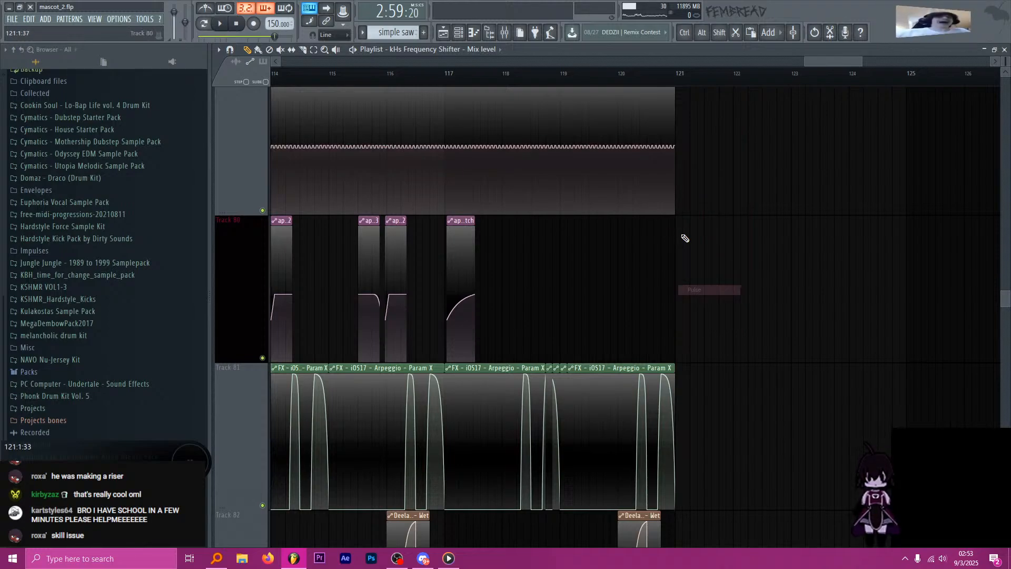
right_click(674, 146)
left_click(698, 289)
scroll(515, 162, "down", 3)
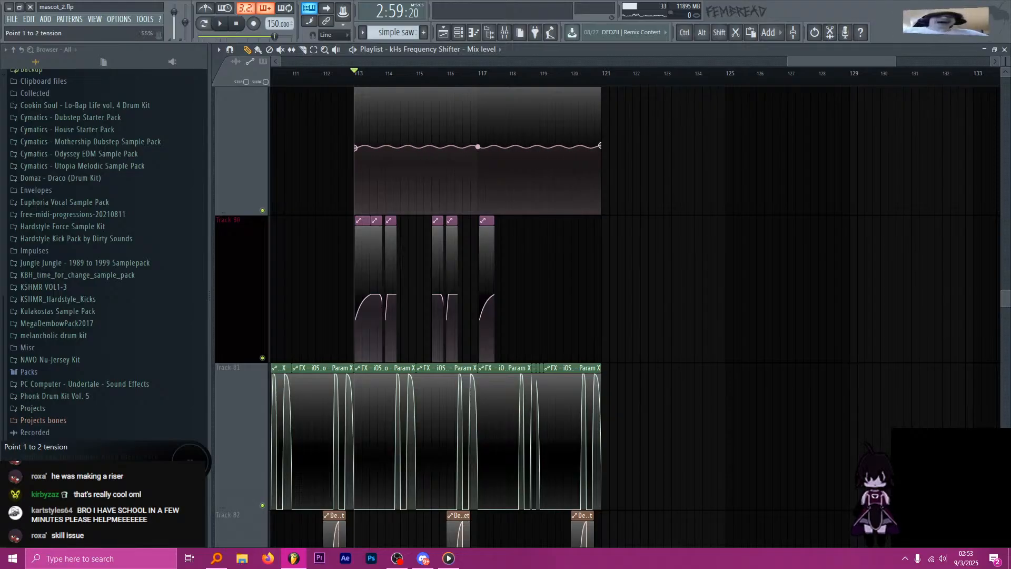
key("space")
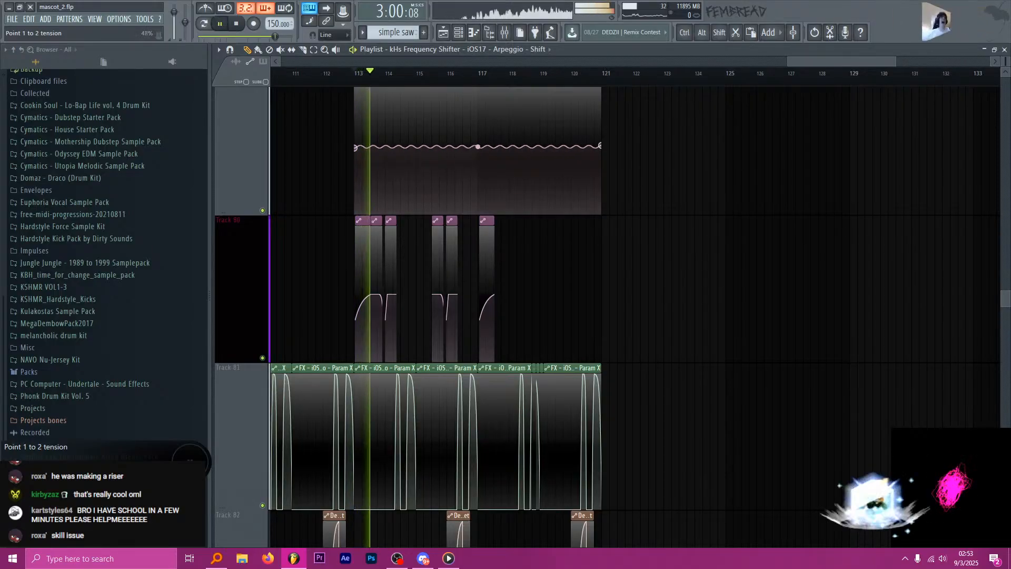
left_click_drag(478, 146, 477, 146)
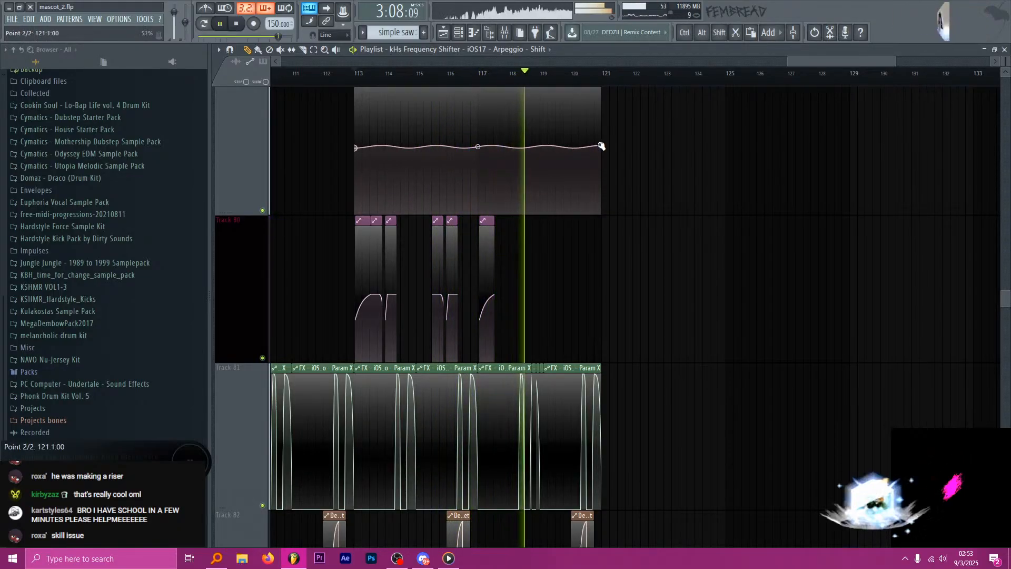
key("space")
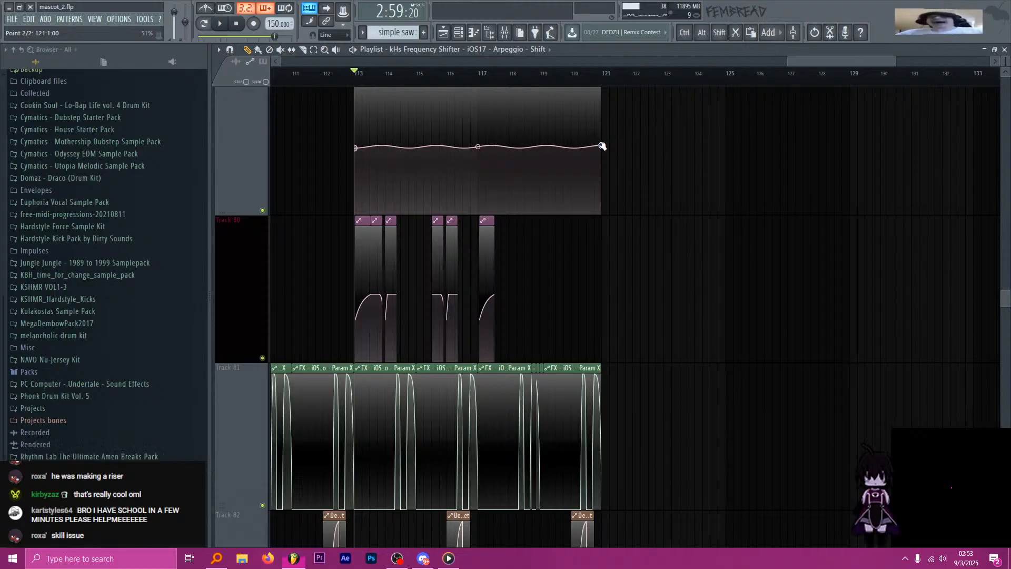
Paste a value of 0.495 into the Shift automation clip's start point at bar 113.
key("super")
type("0.")
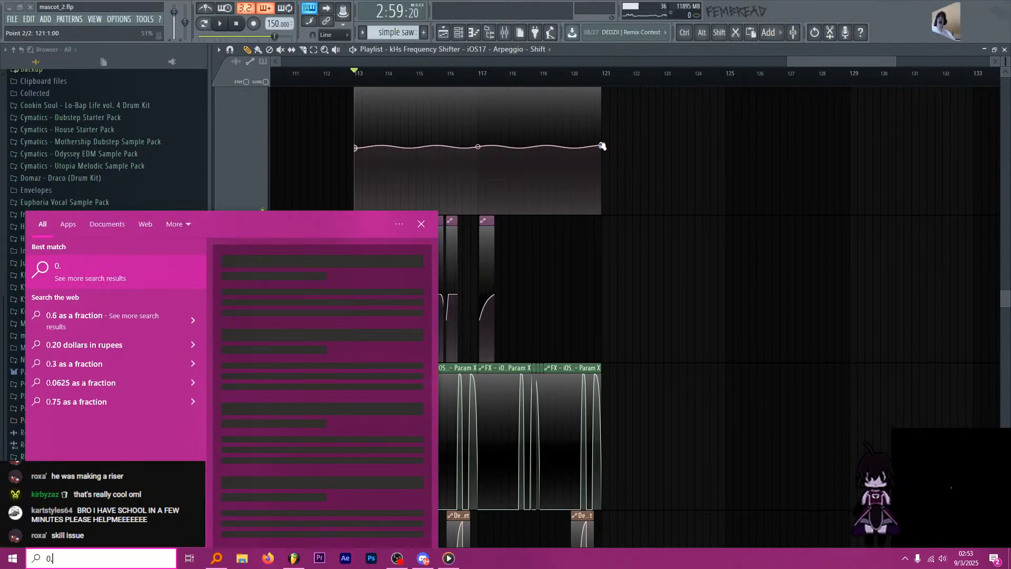
type("496")
key("BackSpace")
type("5")
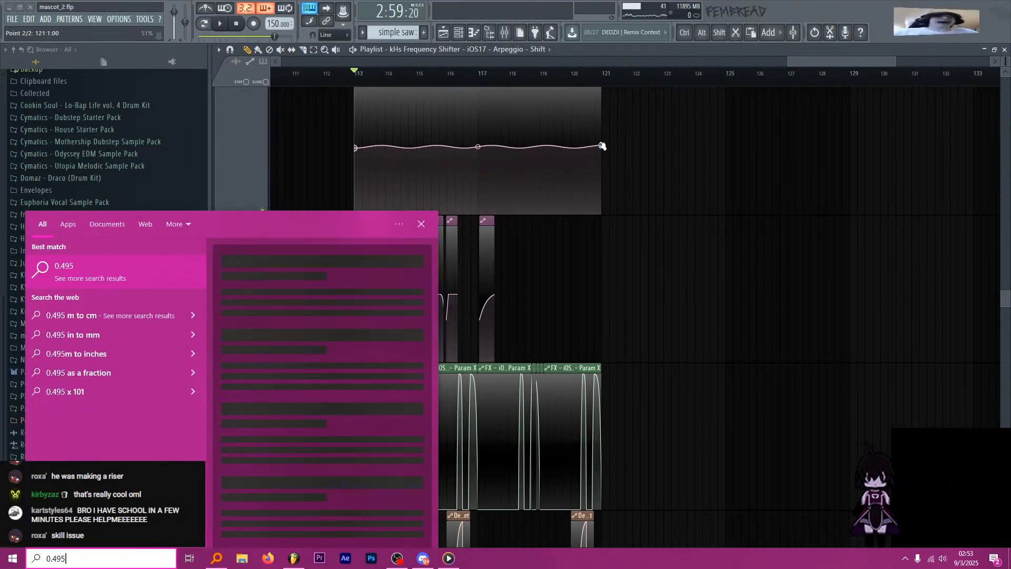
key("shift+Left")
key("shift+Left")
key("shift+Left")
key("shift+Left")
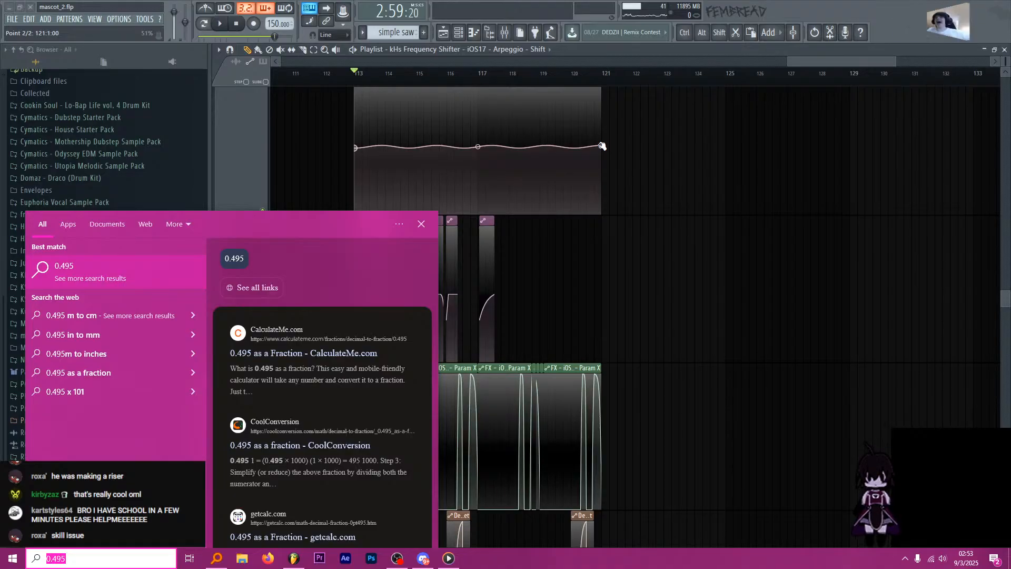
right_click(354, 150)
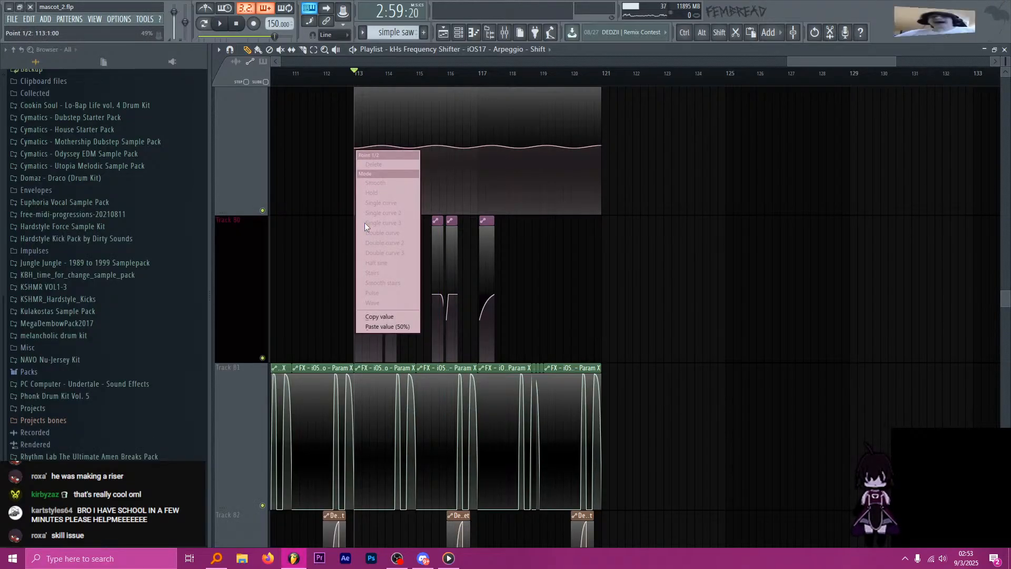
left_click(379, 325)
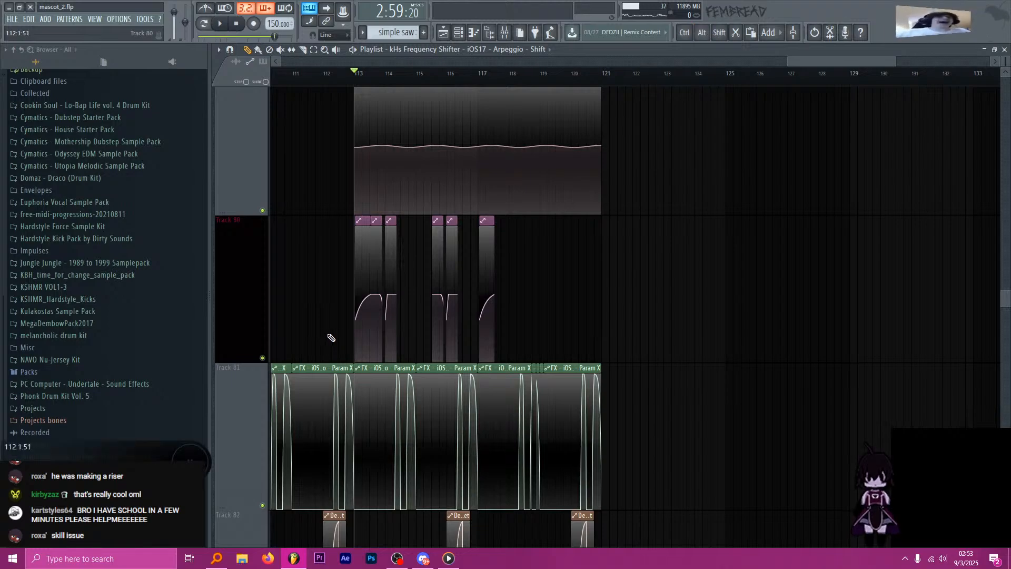
Paste a value of 0.505 into the Shift automation clip's end point at bar 121.
key("super")
type("0.")
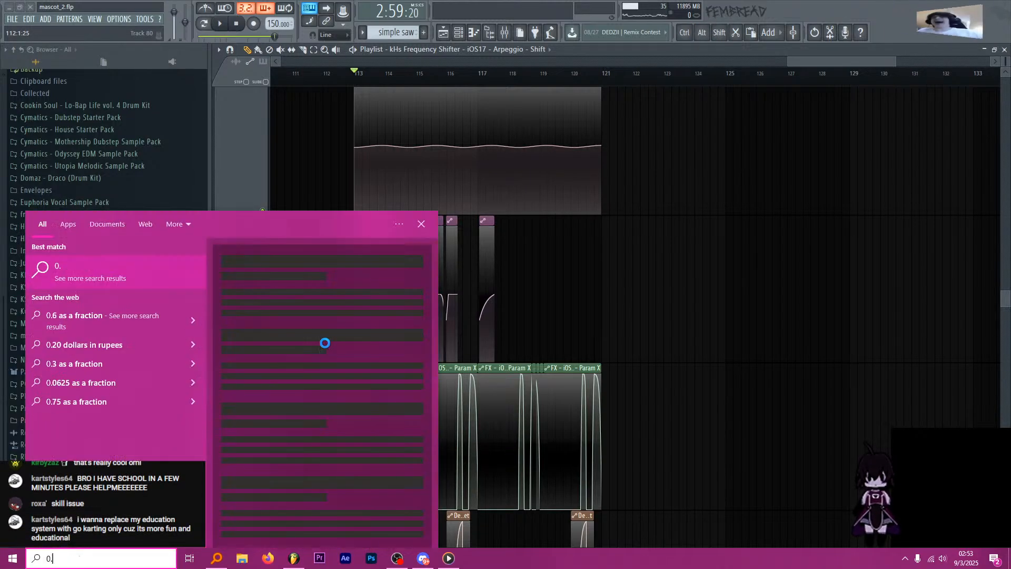
type("505")
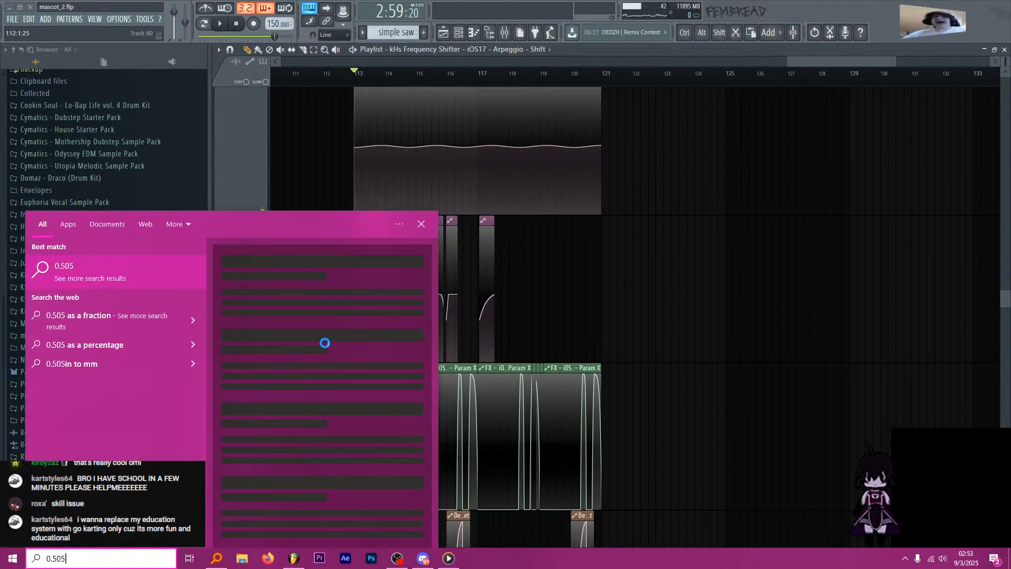
key("BackSpace")
key("BackSpace")
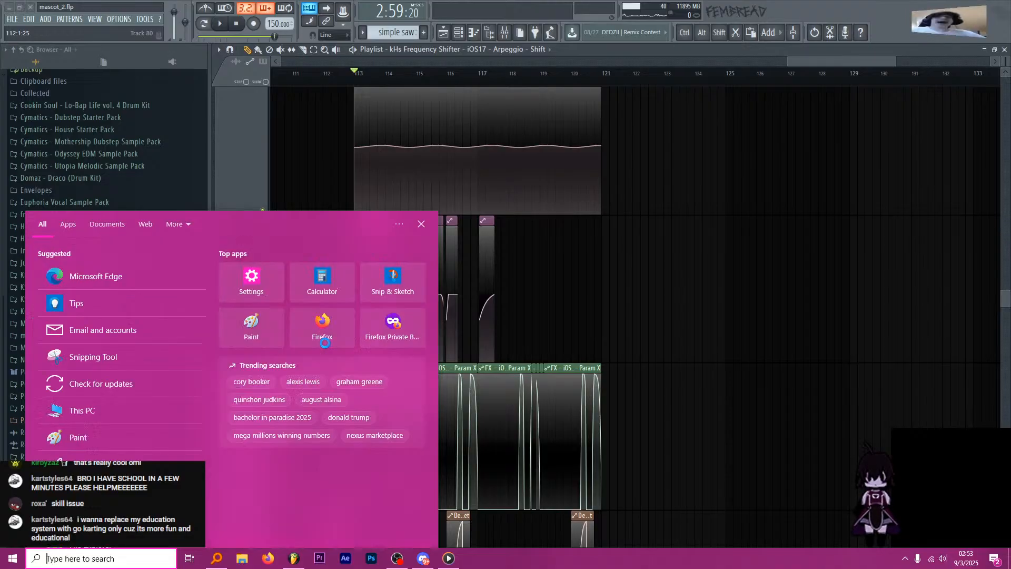
key("super")
key("super")
key("super")
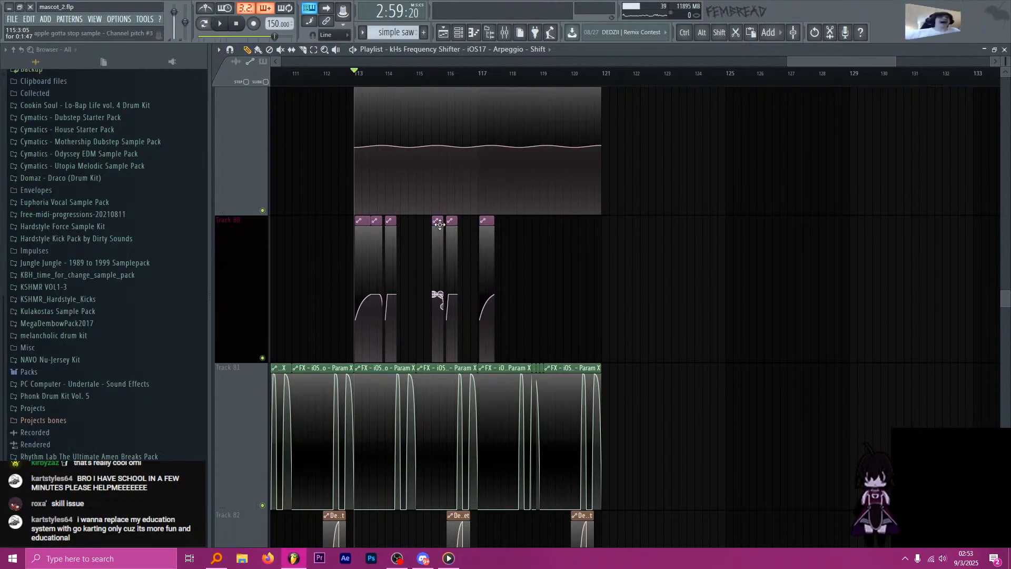
right_click(601, 145)
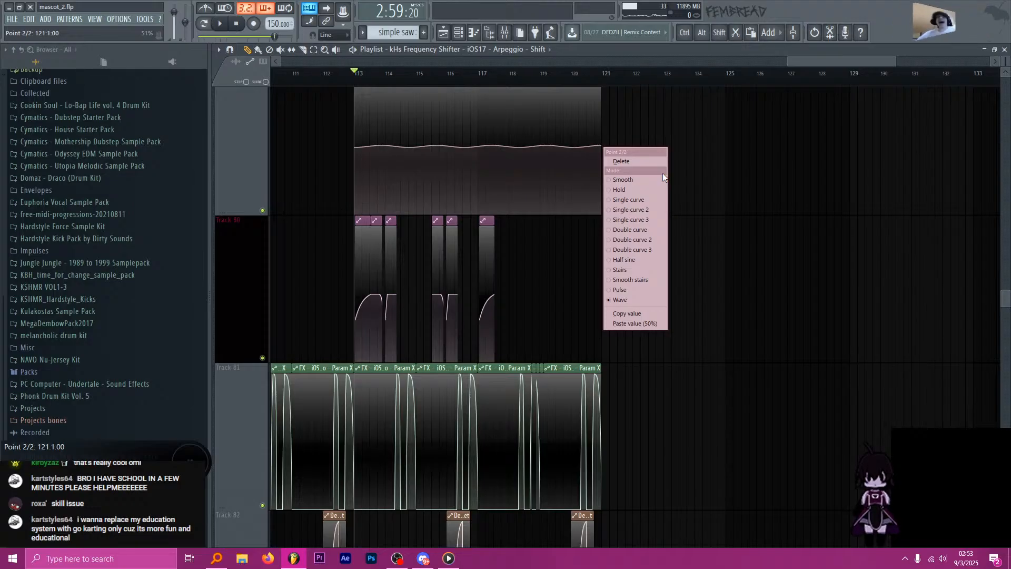
key("p")
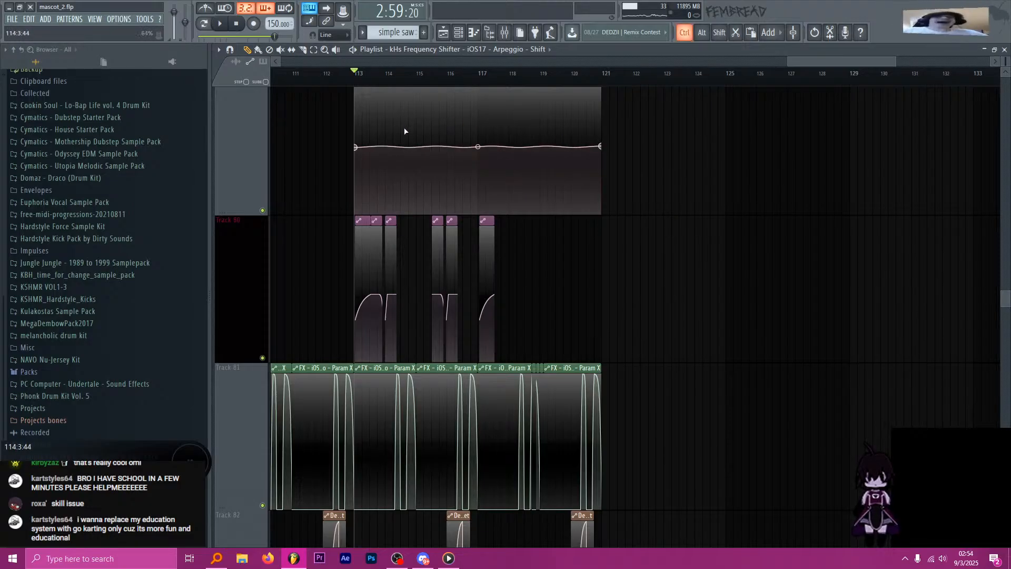
Audition the Shift automation from bar 113, move the Shift clip to start at bar 112, and play the passage again.
scroll(404, 129, "up", 7)
scroll(416, 189, "down", 1)
key("space")
scroll(415, 189, "down", 4)
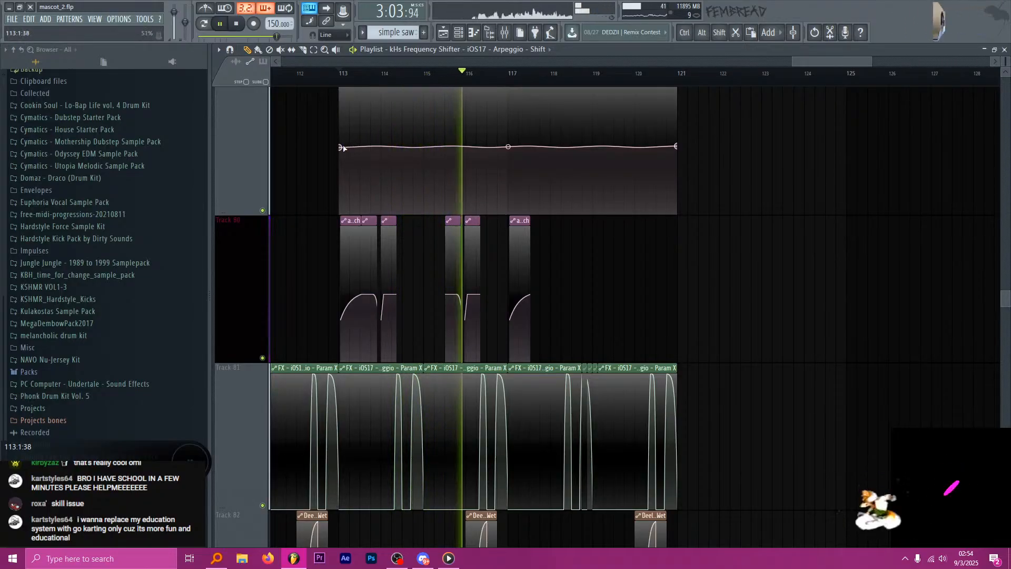
scroll(369, 174, "up", 2)
scroll(395, 210, "down", 1)
key("space")
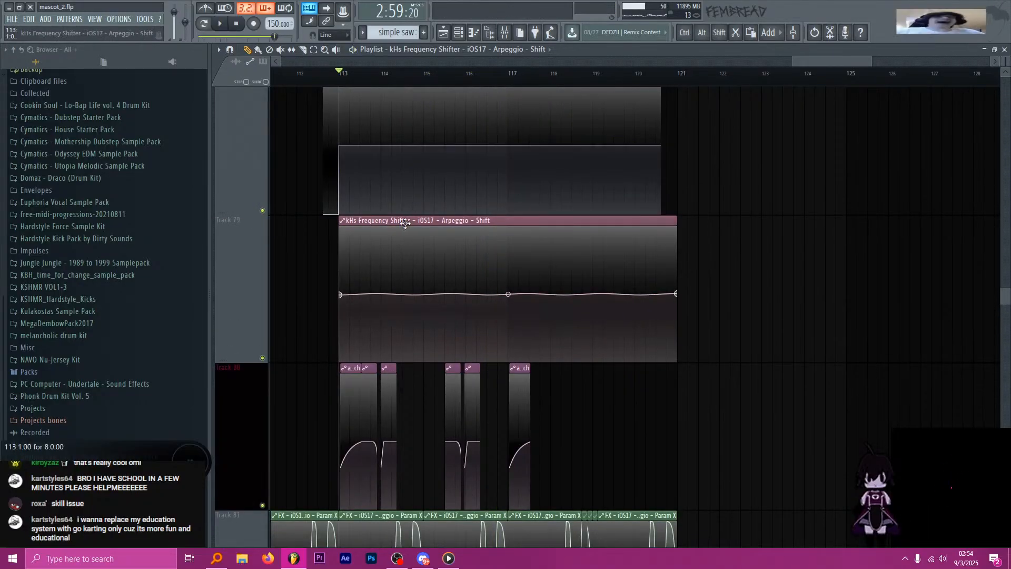
left_click_drag(404, 223, 368, 222)
key("space")
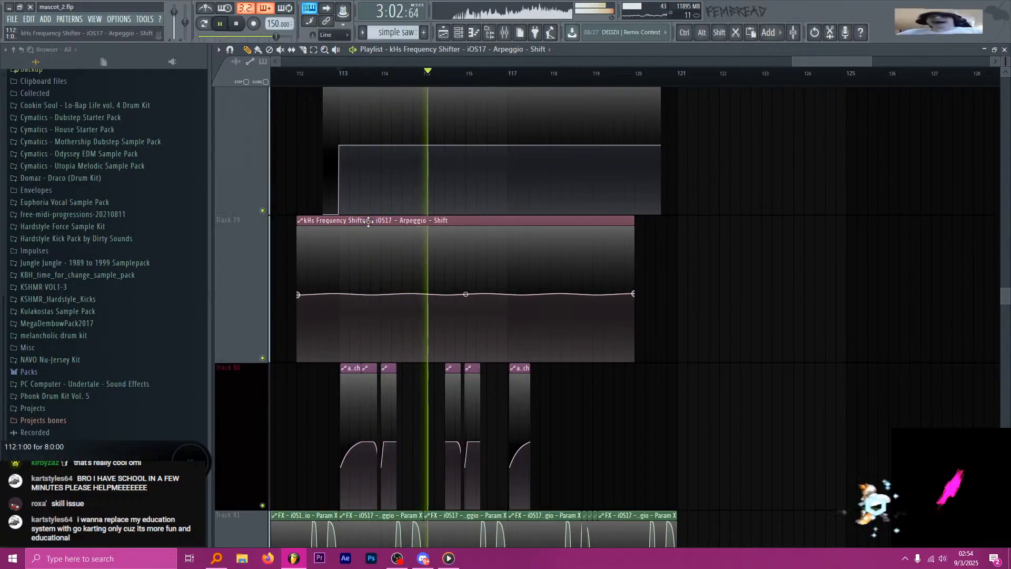
Adjust the kHs Frequency Shifter's mix level on the iOS17 - Arpeggio mixer track to about 26% while auditioning the passage.
key("F9")
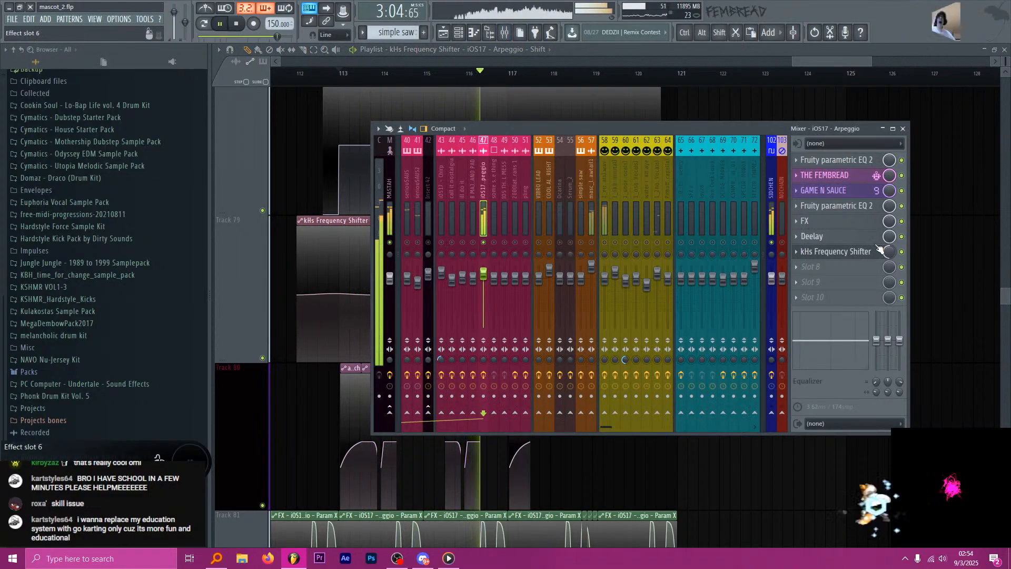
mouse_move(889, 252)
left_mouse_down()
mouse_move(889, 238)
mouse_move(888, 253)
left_mouse_up()
key("space")
key("space")
key("space")
key("space")
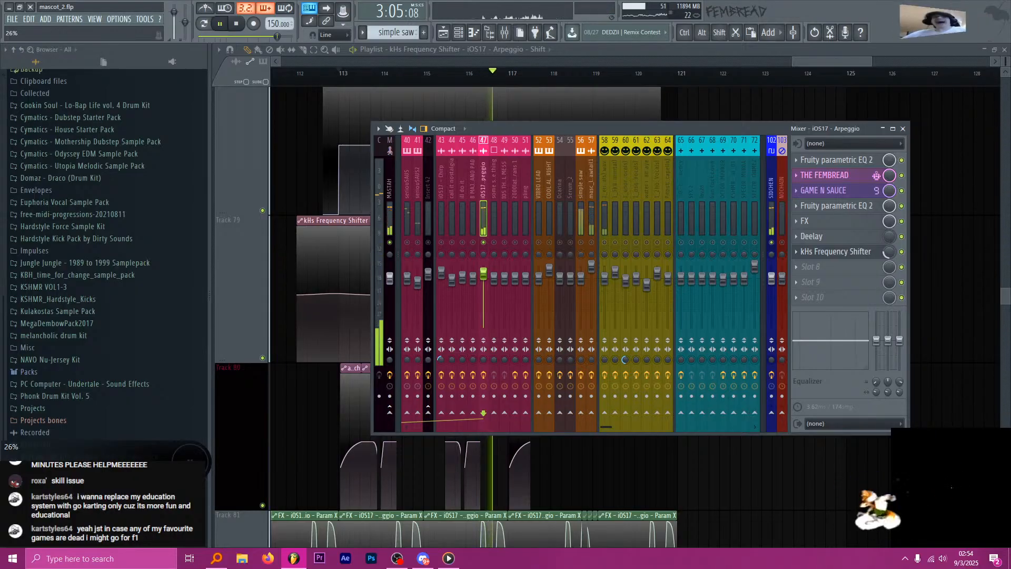
Return to the playlist, listen through the Frequency Shifter automation section, and stop playback.
left_click(658, 50)
scroll(651, 146, "down", 5)
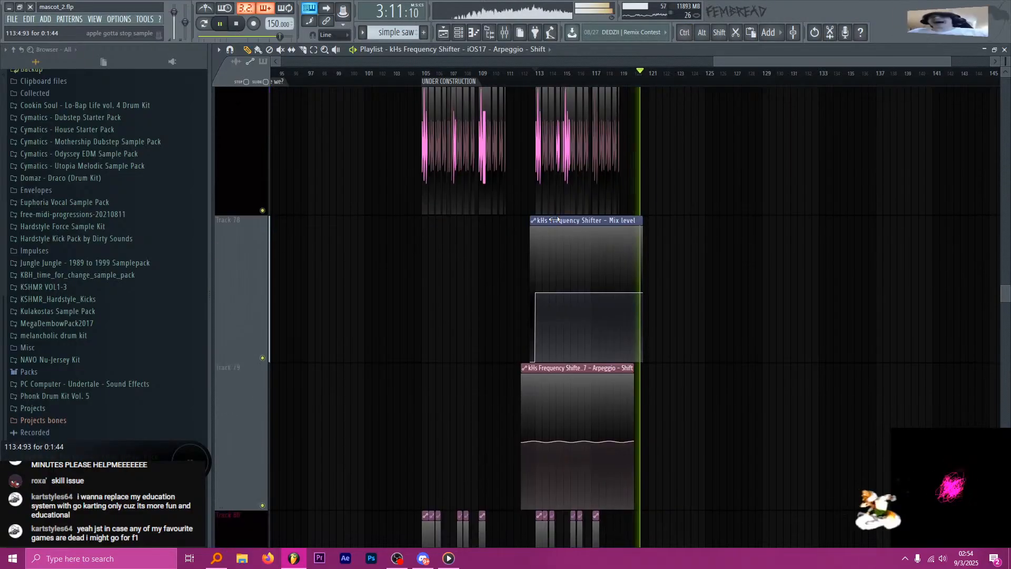
key("space")
scroll(601, 244, "up", 3)
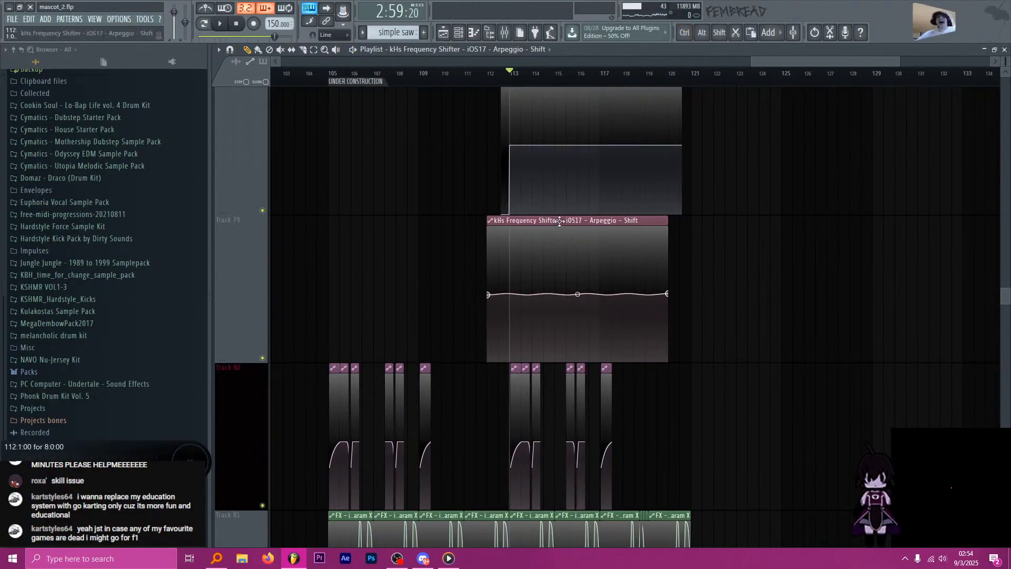
left_click(683, 233)
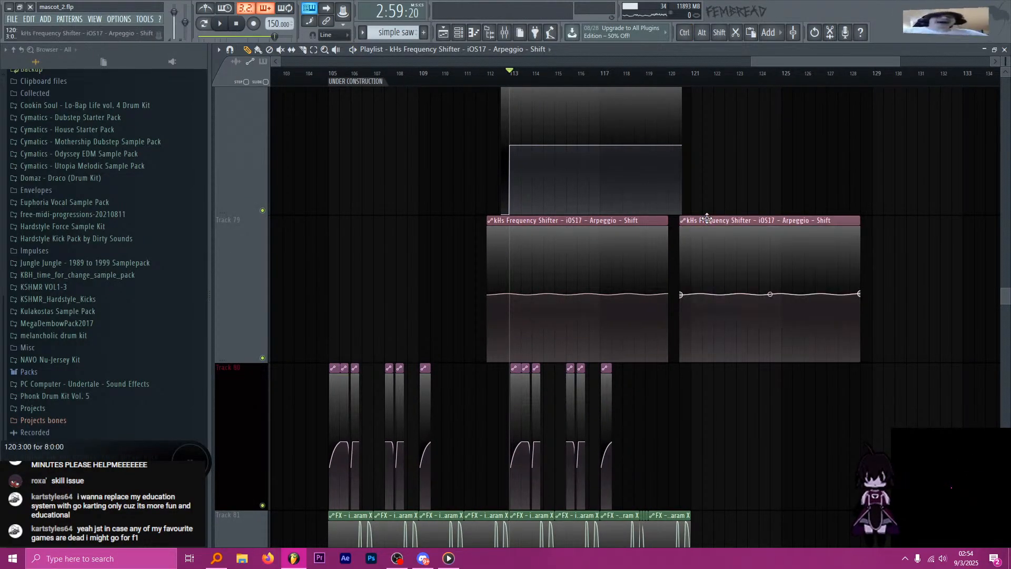
left_click_drag(706, 217, 697, 217)
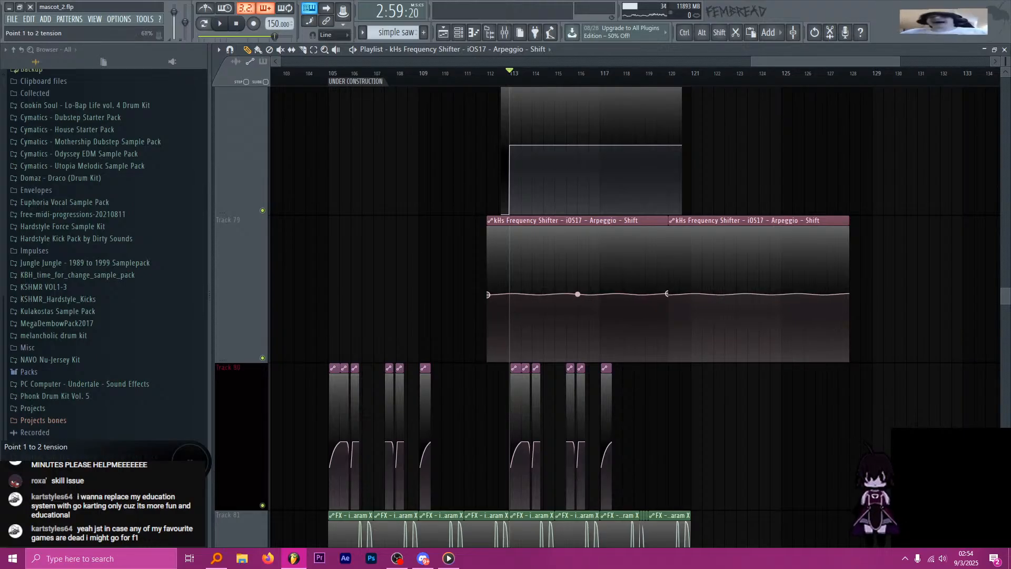
key("space")
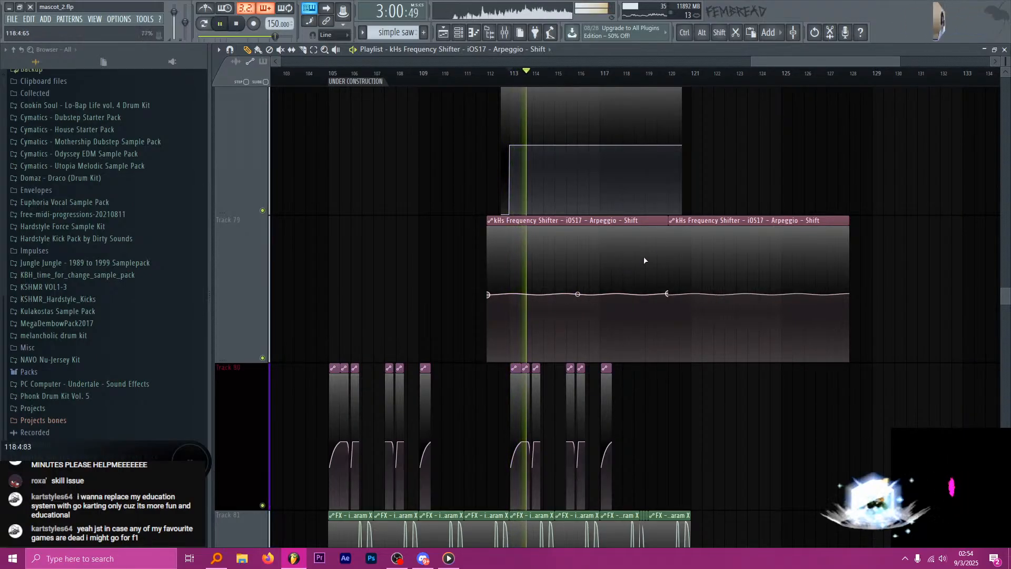
right_click(724, 221)
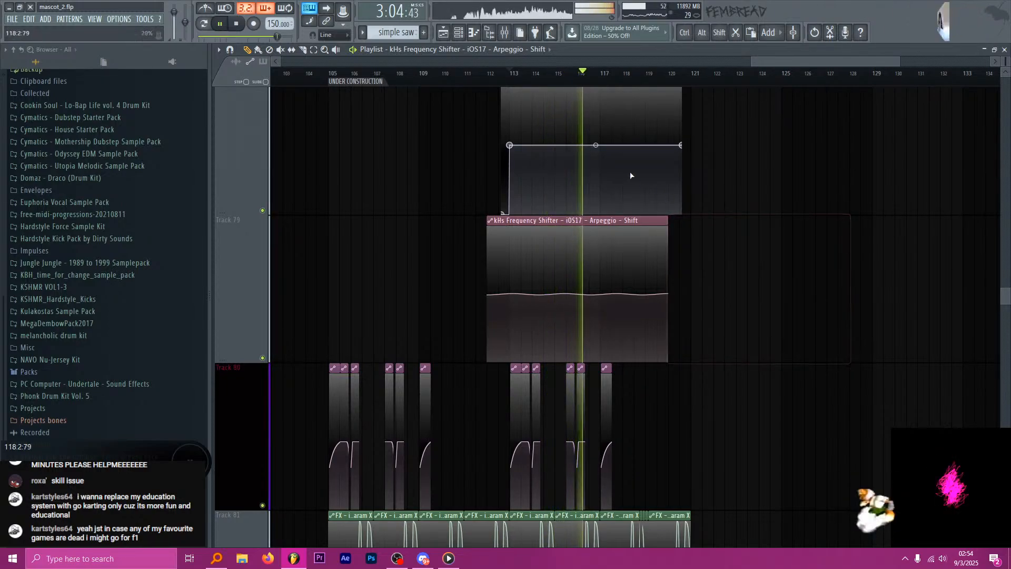
left_click(505, 33)
key("space")
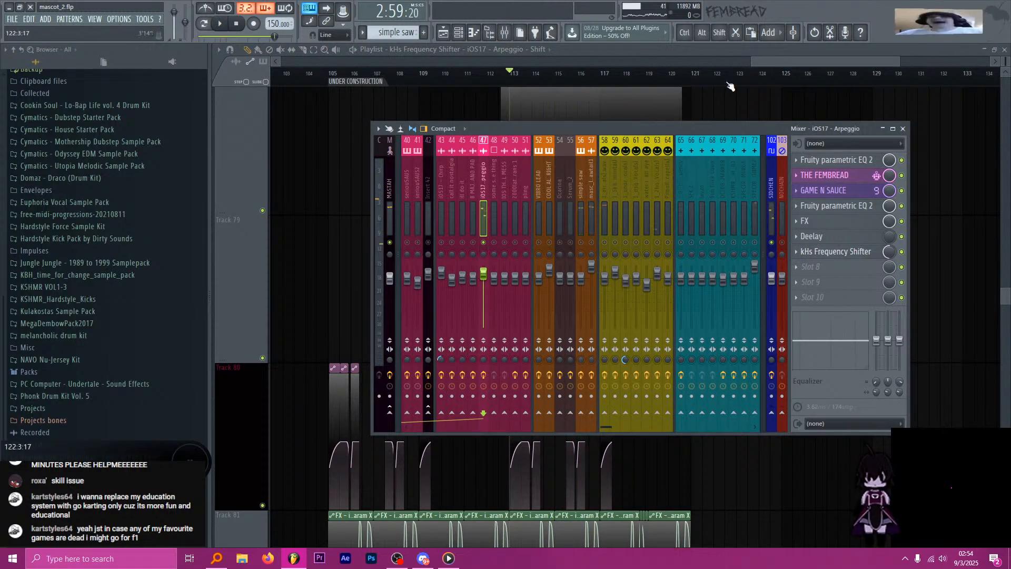
left_click(757, 62)
Move the kHs Frequency Shifter Mix level and Shift clips together eight bars earlier, so the Mix level jump lands on bar 105.
scroll(621, 174, "up", 2)
scroll(632, 358, "down", 2)
left_click_drag(744, 443, 558, 196, "ctrl")
scroll(604, 249, "up", 3)
scroll(618, 327, "down", 2)
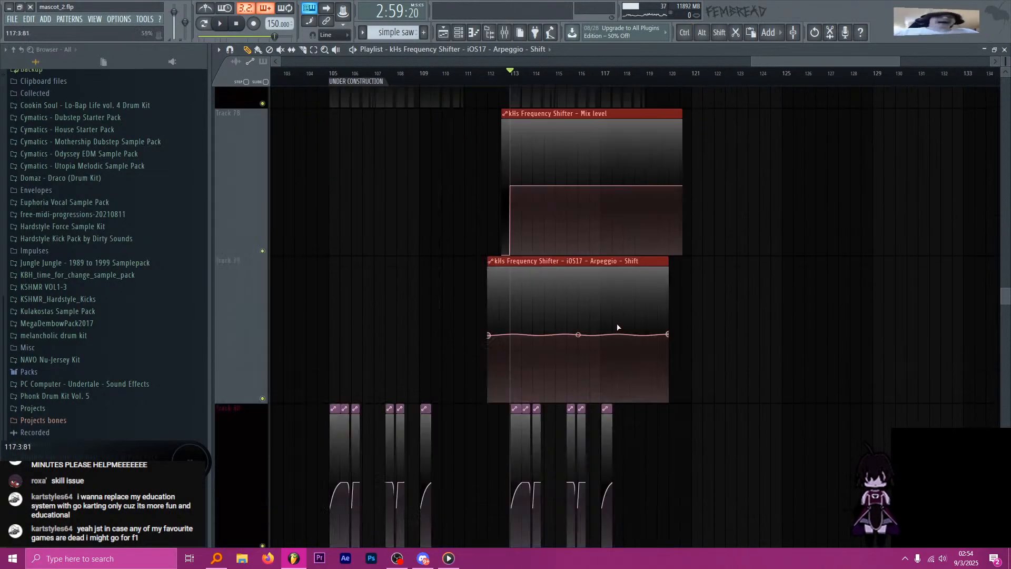
scroll(540, 159, "down", 1)
scroll(526, 210, "up", 3)
left_click_drag(517, 240, 351, 220)
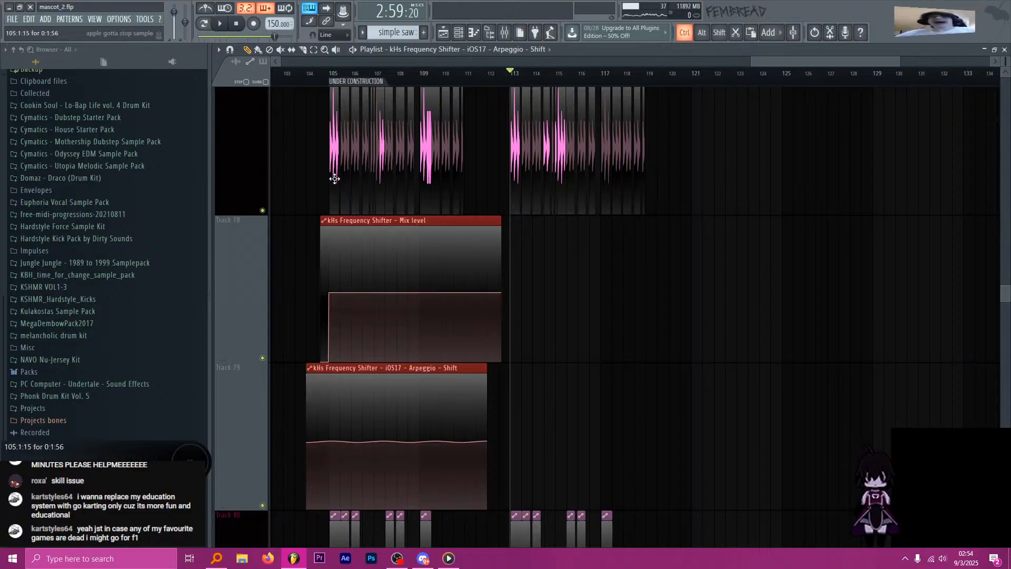
Lower the Mix level automation point at bar 105 and set the curve into the clip's end point to Hold.
scroll(335, 179, "up", 5)
left_click_drag(368, 293, 367, 303)
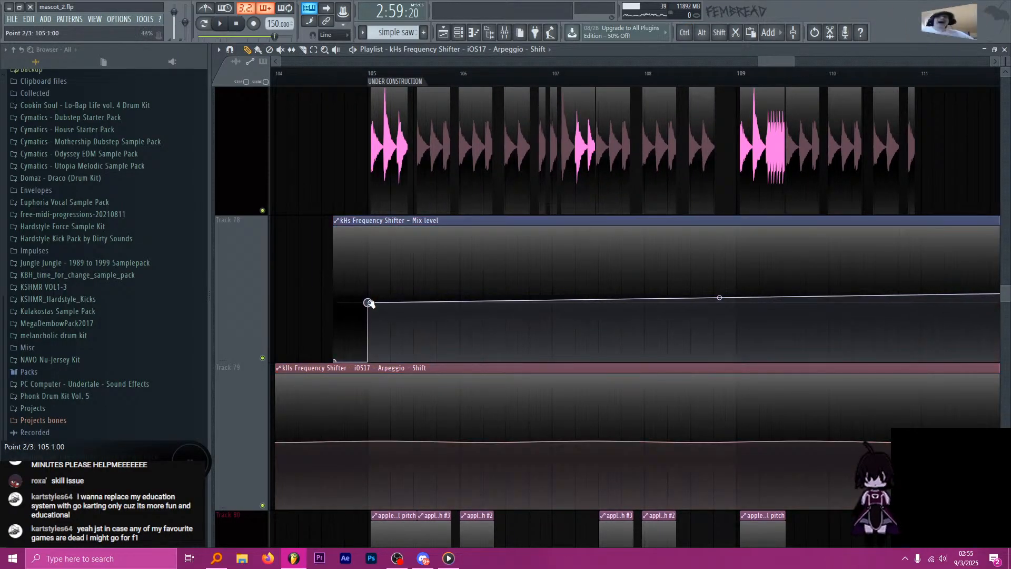
scroll(376, 300, "down", 2)
right_click(812, 293)
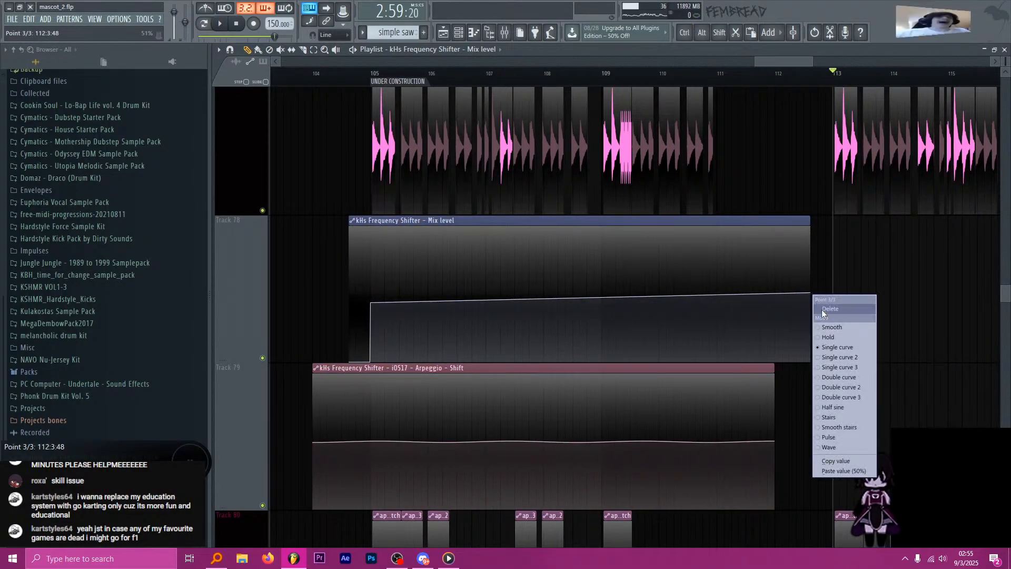
left_click(831, 339)
left_click_drag(372, 303, 378, 307)
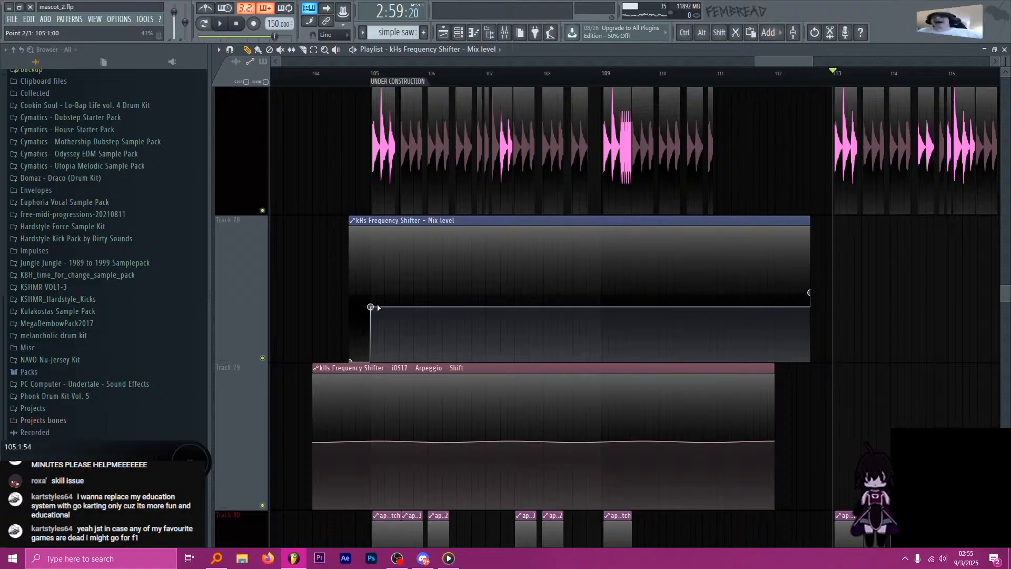
right_click(812, 294)
left_click(816, 299)
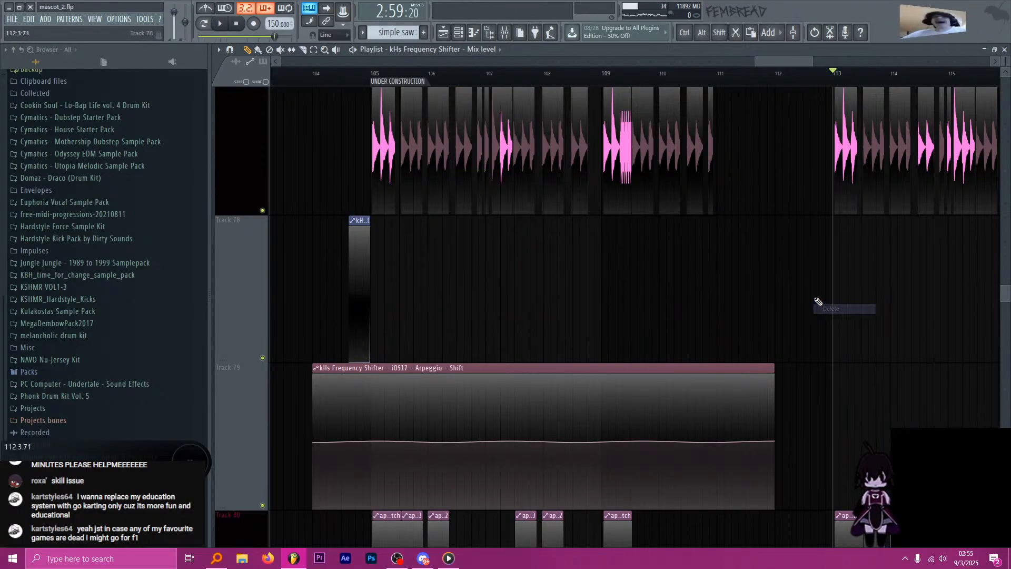
key("ctrl+z")
Extend the Mix level clip to just before bar 114 and delete its automation point in bar 112.
left_click_drag(810, 223, 883, 226)
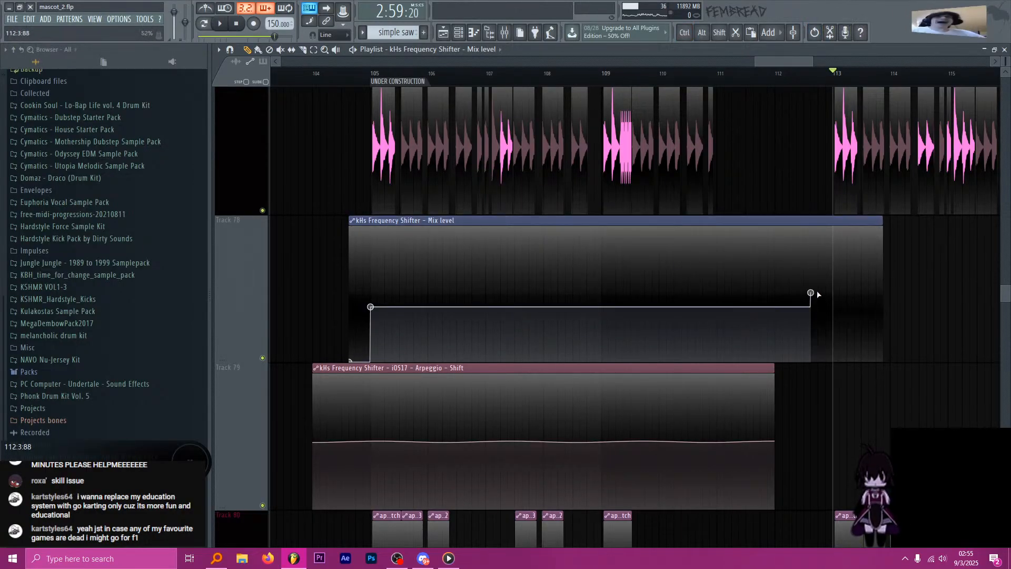
right_click(812, 294)
left_click(819, 311)
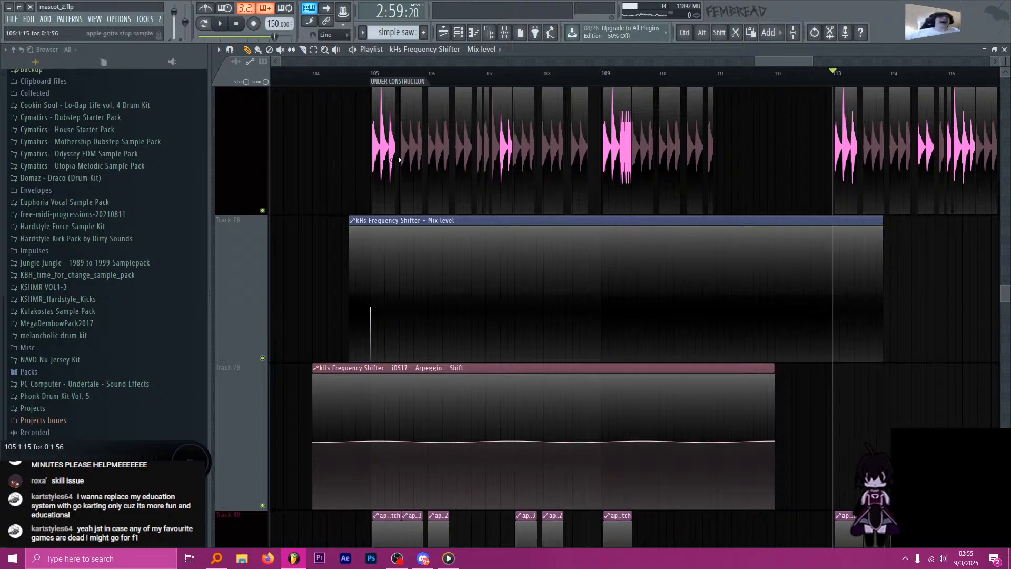
Lower the Mix level automation point at bar 105 further while auditioning the section from its start.
key("space")
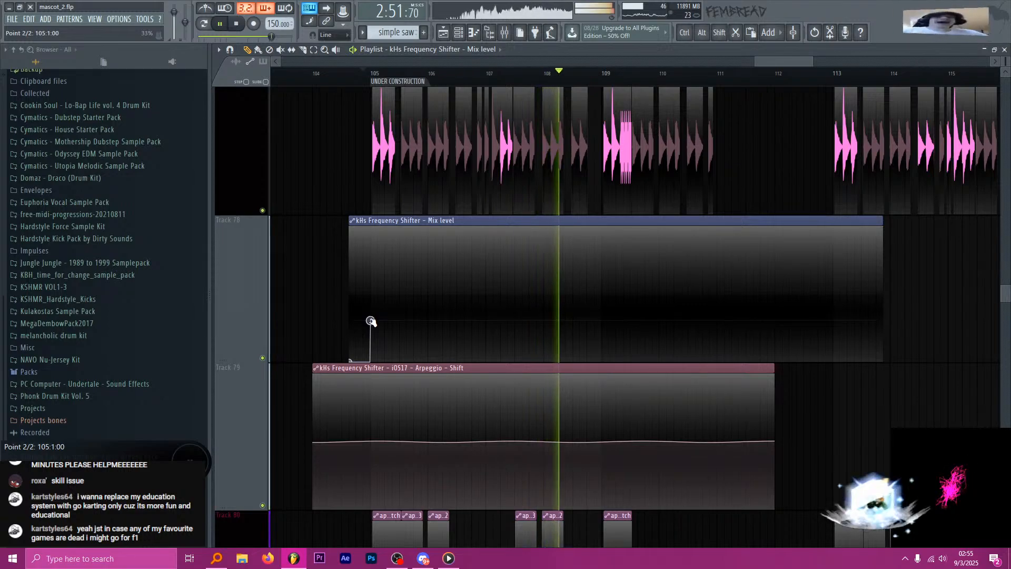
key("space")
key("space")
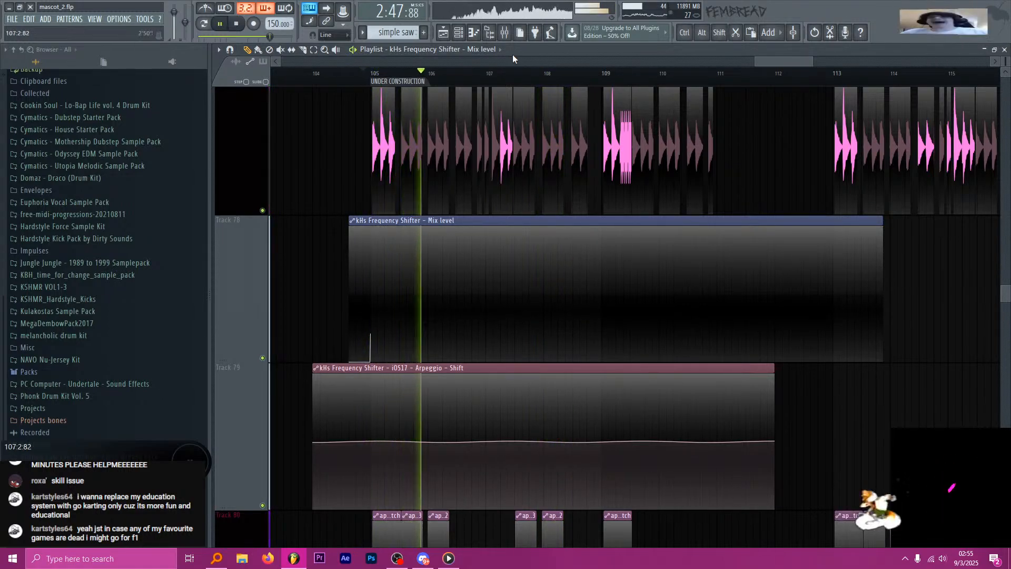
Move kHs Frequency Shifter to the first effect slot of the iOS17 - Arpeggio mixer track while auditioning, and stop playback.
left_click(505, 33)
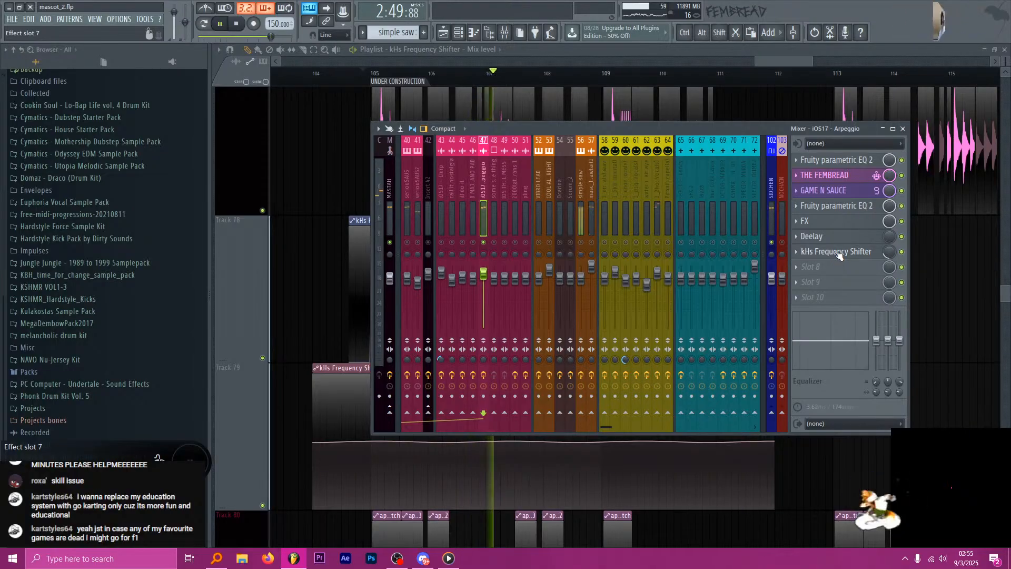
left_click_drag(839, 255, 839, 162)
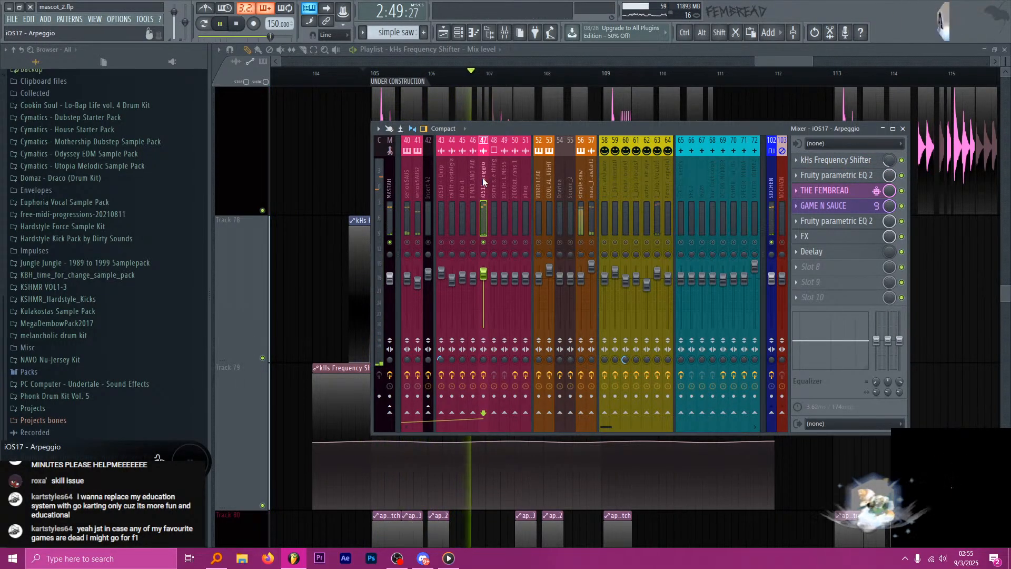
key("space")
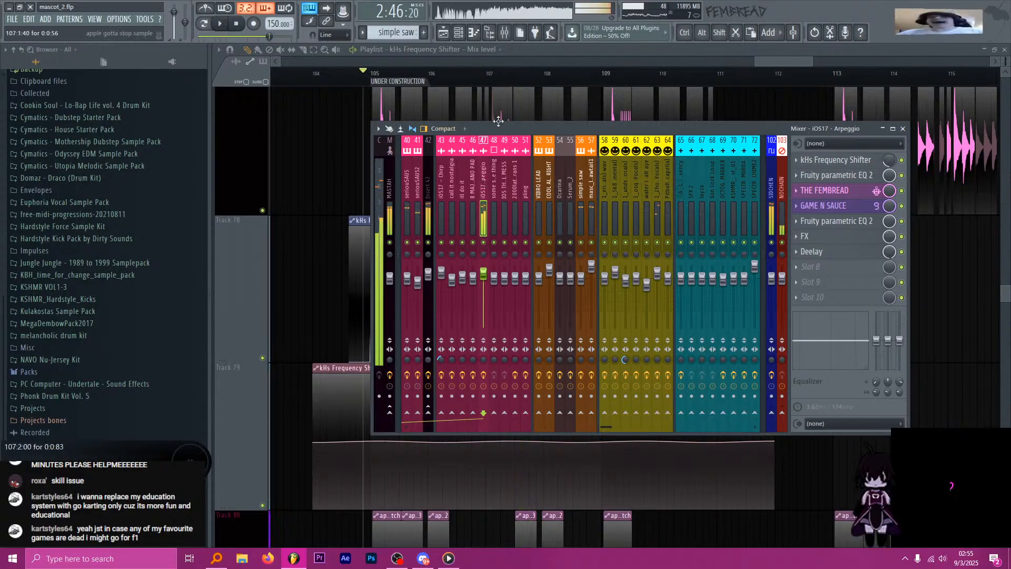
Check the SIDCHEN track's effects, adjust the kHs Frequency Shifter's mix level on iOS17 - Arpeggio during playback, and close the mixer.
left_click(771, 187)
key("space")
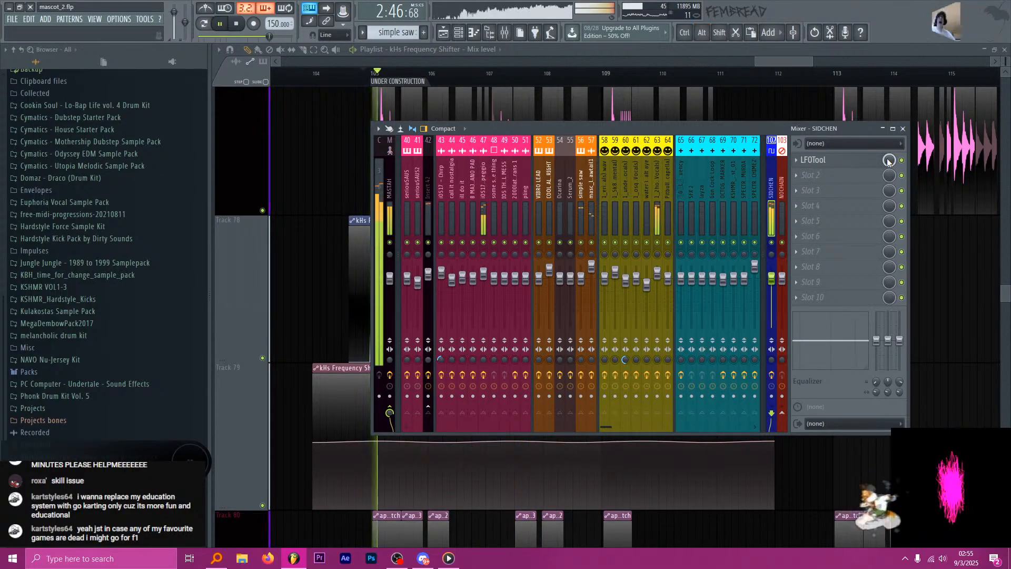
left_click(482, 194)
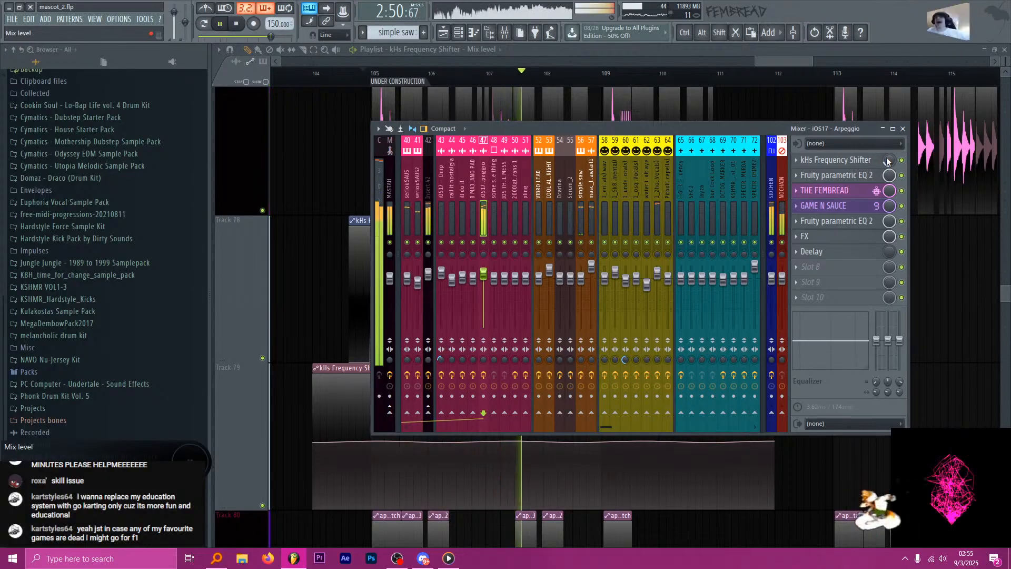
left_click_drag(889, 160, 888, 183)
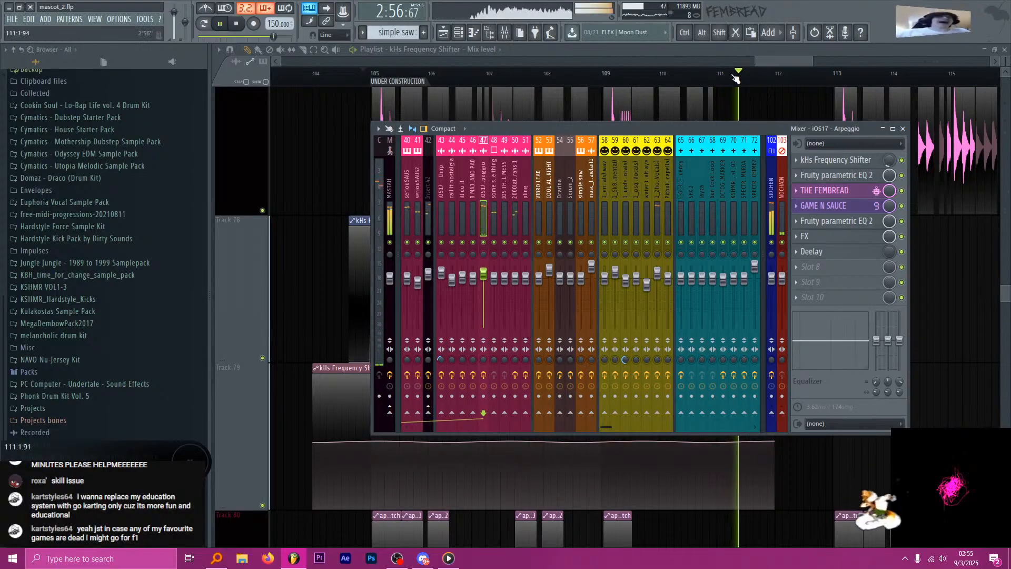
key("F9")
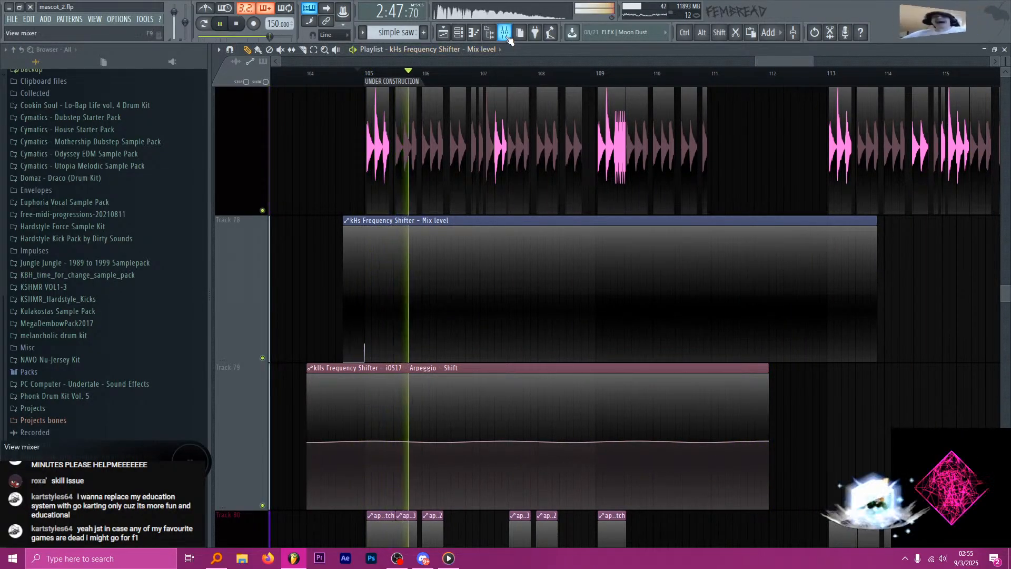
Place a copy of the kHs Frequency Shifter Shift automation clip at bar 113 on the same track.
scroll(431, 206, "down", 1)
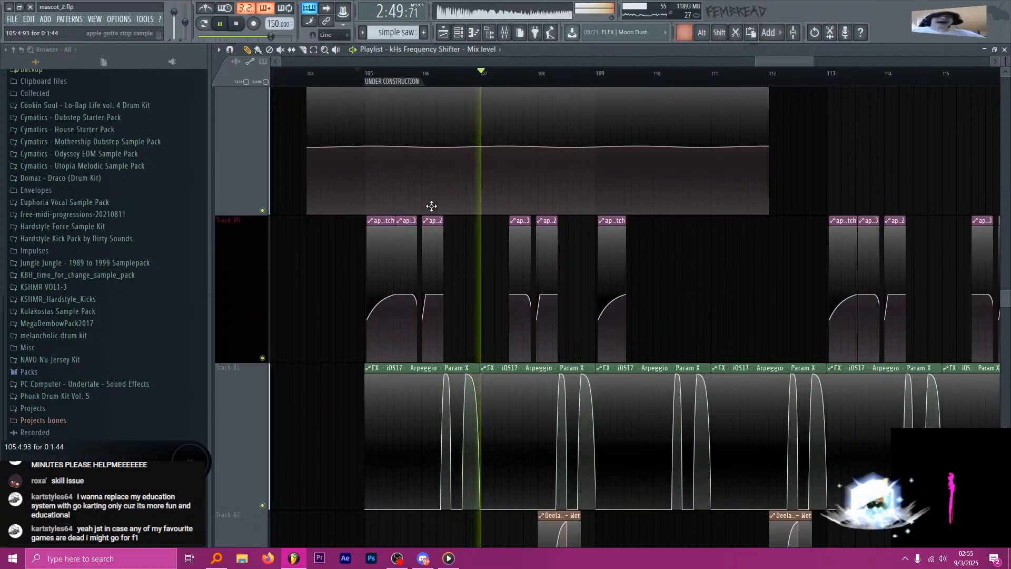
scroll(431, 206, "down", 2)
scroll(542, 263, "up", 4)
scroll(568, 311, "down", 2)
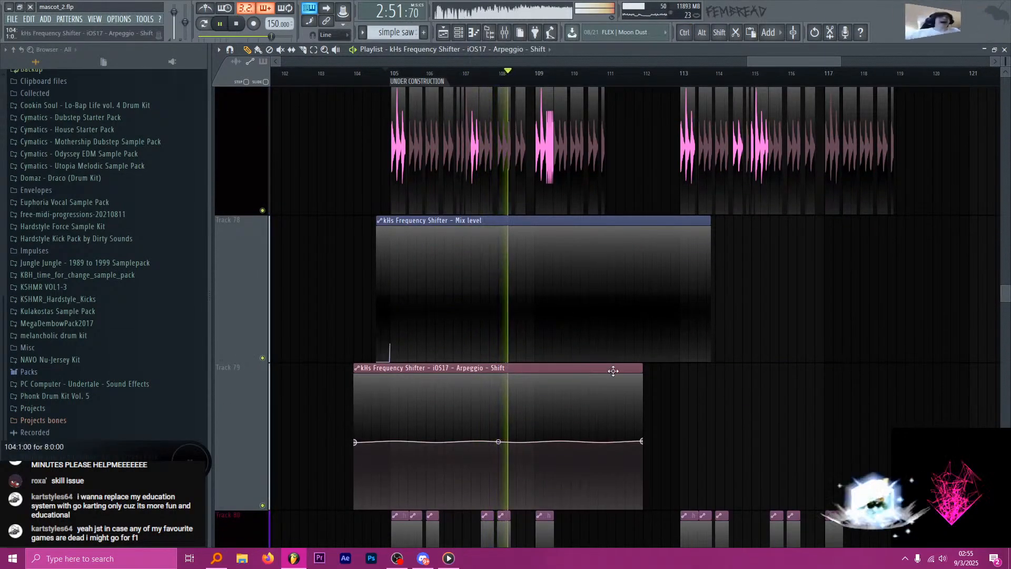
key("ctrl+b")
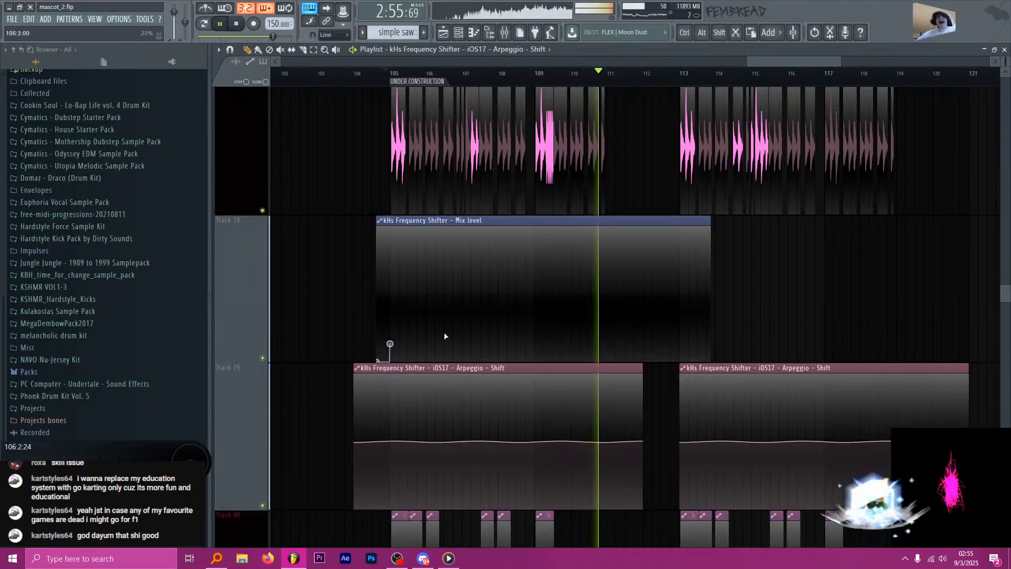
Add an automation point at bar 113 in the Mix level clip, set higher than the point at bar 105.
right_click(681, 328)
scroll(548, 278, "down", 2)
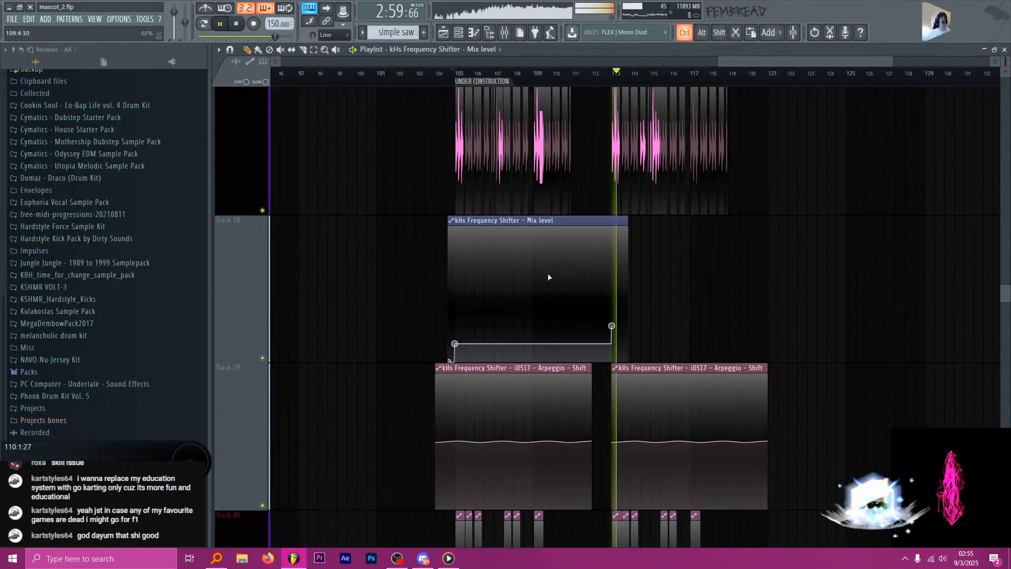
scroll(548, 278, "up", 3)
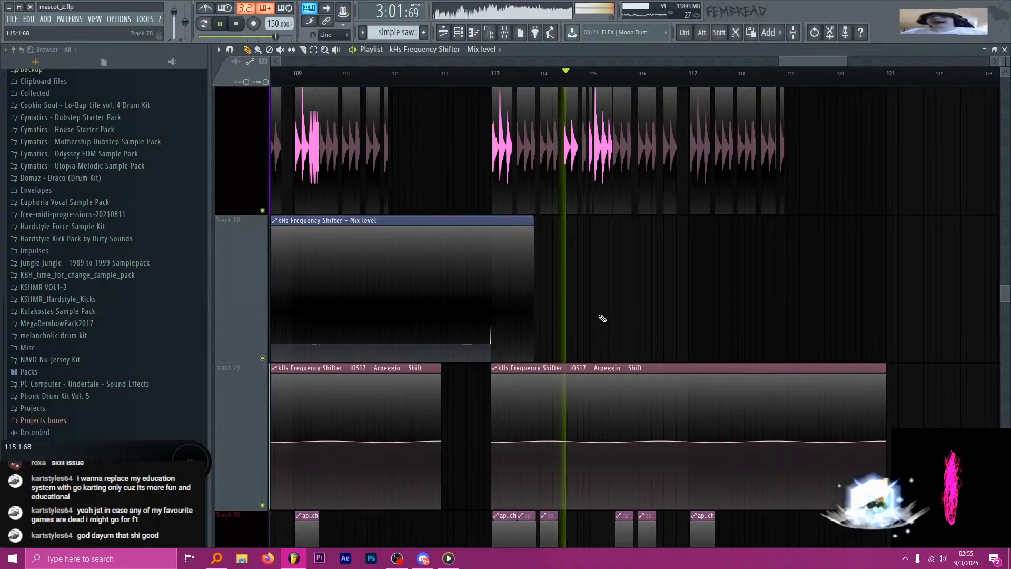
scroll(553, 289, "down", 2)
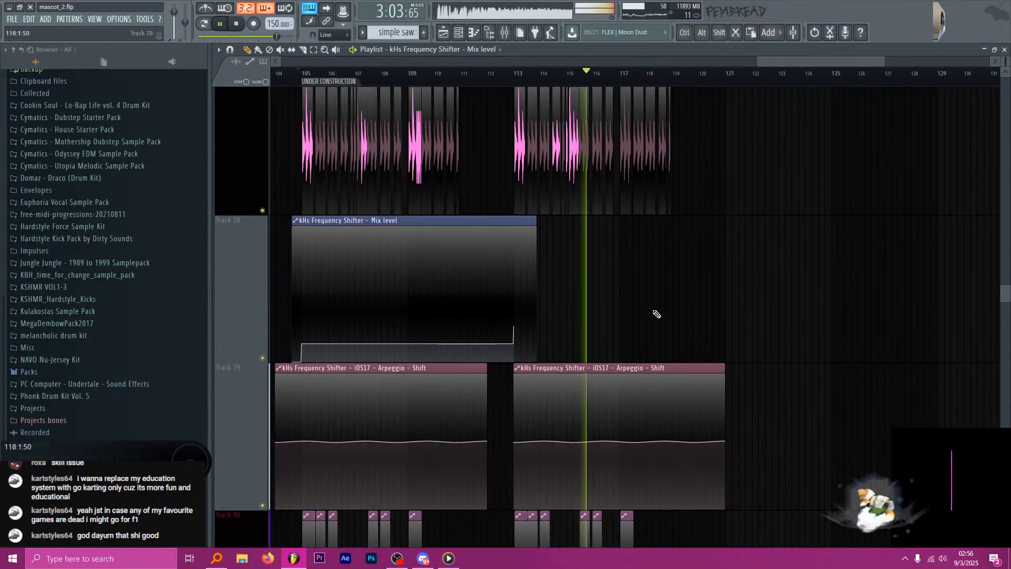
Listen through to bar 121 while reviewing the synth, lead and vocal tracks, save the project, and inspect the arpeggio clips around bar 117.
scroll(659, 332, "down", 4)
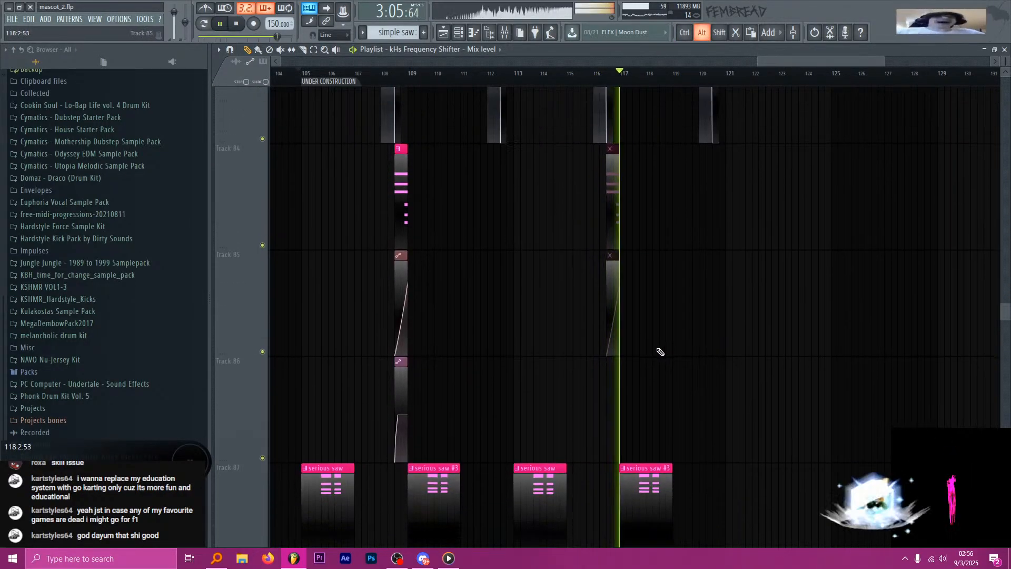
scroll(661, 352, "down", 6)
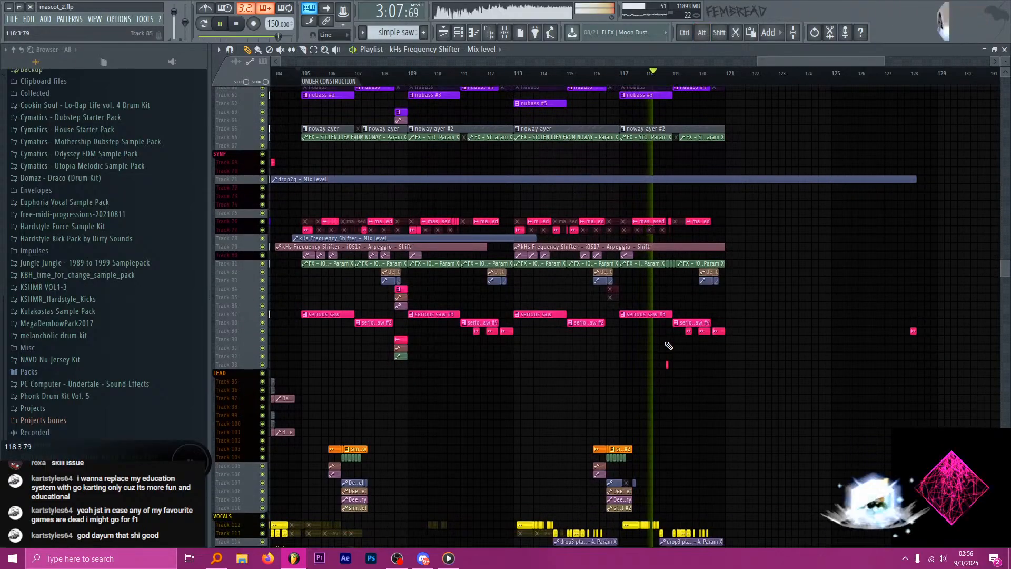
scroll(671, 343, "down", 3)
scroll(668, 334, "up", 3)
scroll(684, 332, "up", 3)
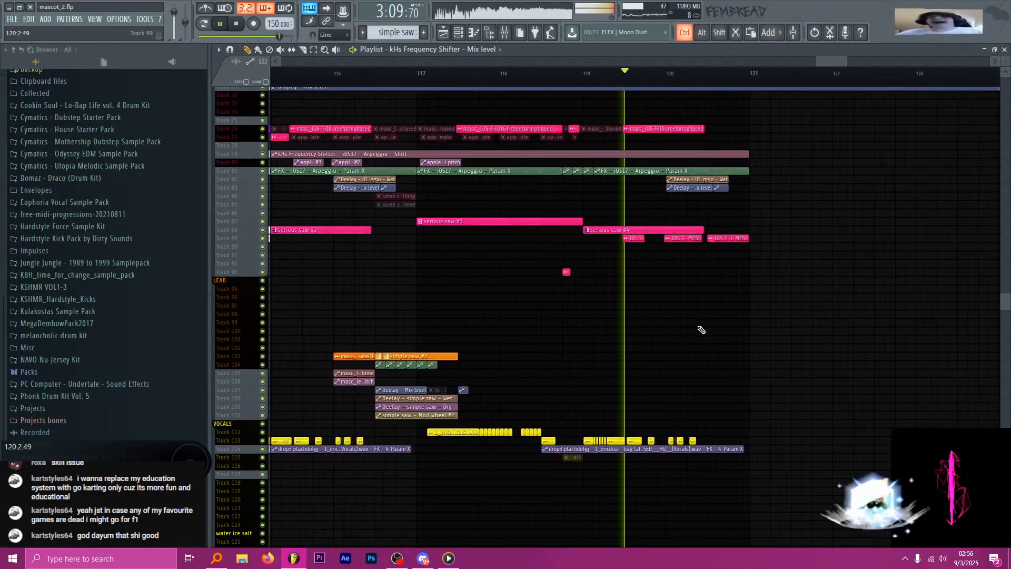
scroll(684, 331, "down", 2)
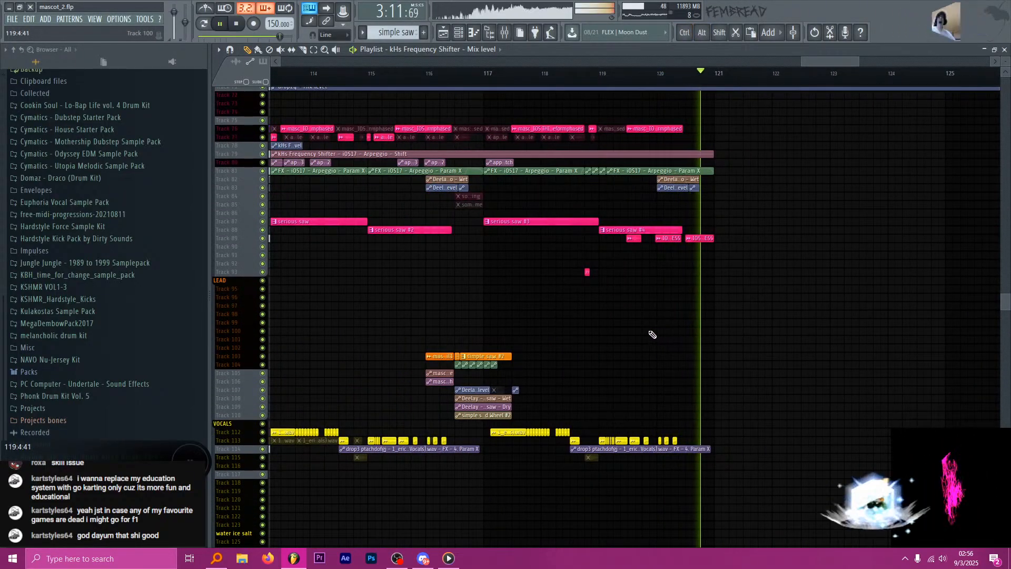
scroll(652, 336, "up", 5)
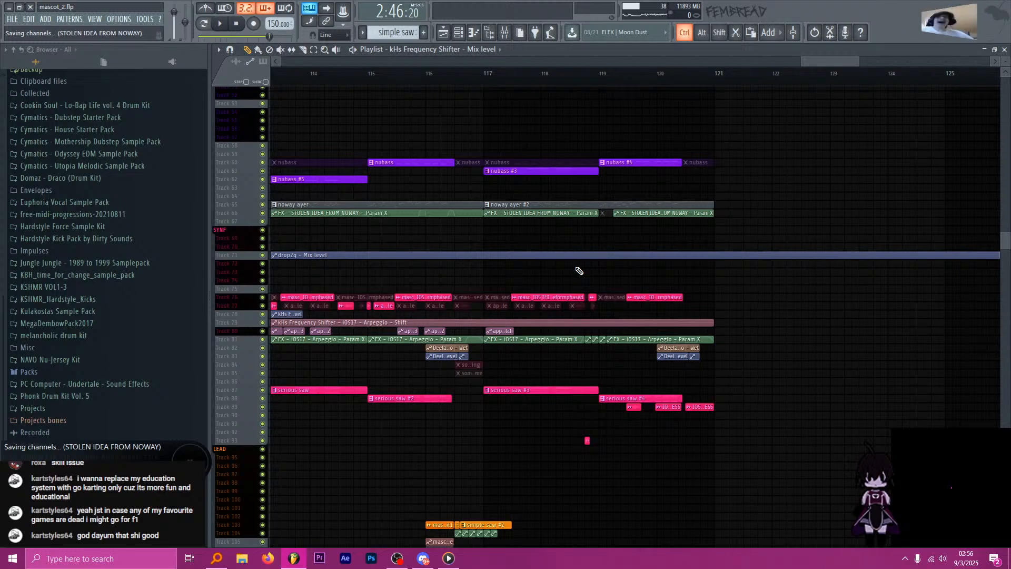
scroll(579, 271, "down", 3)
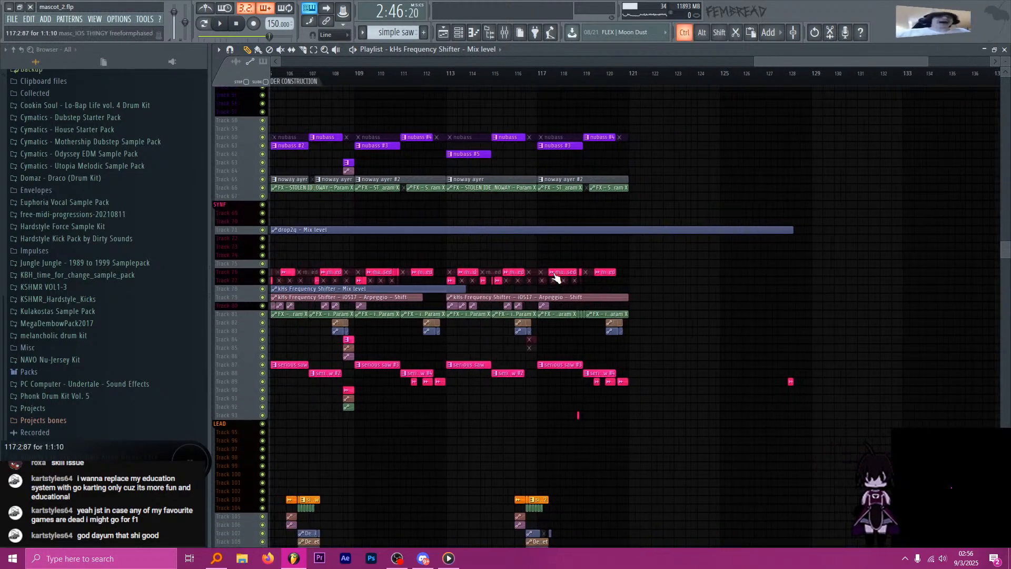
scroll(558, 276, "up", 5)
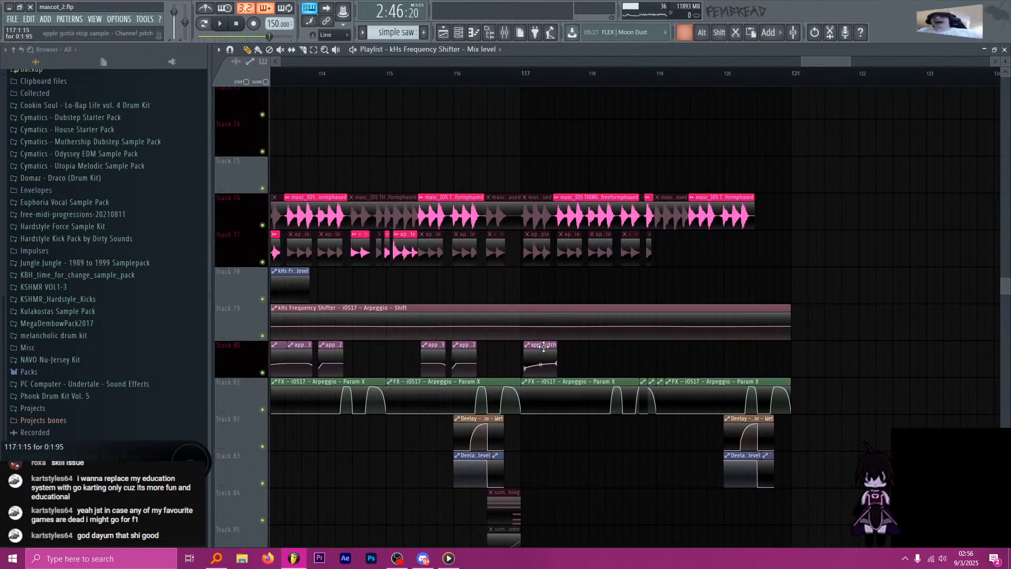
Make the Channel pitch #3 automation clip between bars 115 and 116 unique, reshape it to hold high and fall at its end, and play it back.
scroll(533, 174, "down", 2)
scroll(474, 179, "up", 2)
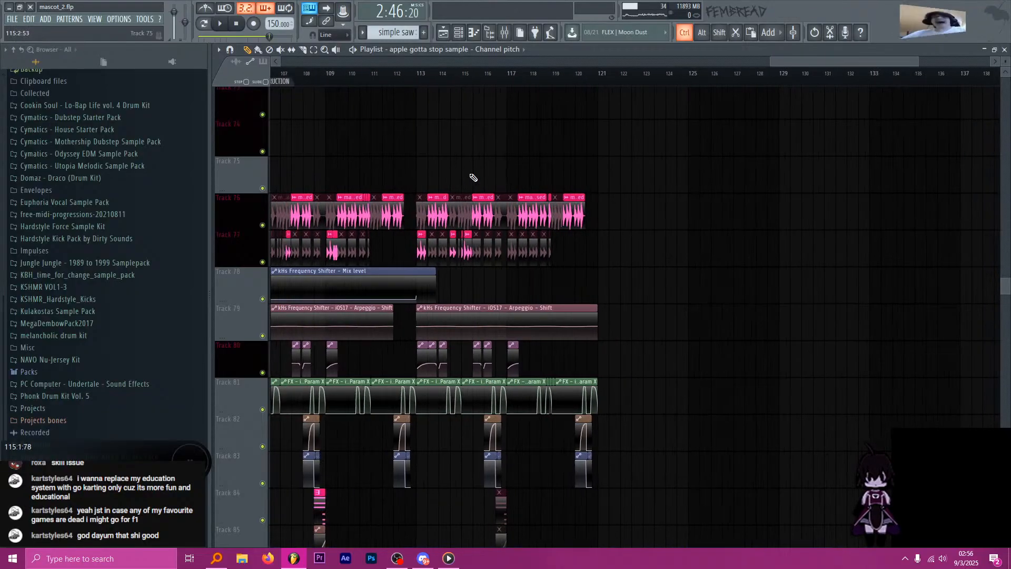
key("space")
scroll(387, 171, "up", 2)
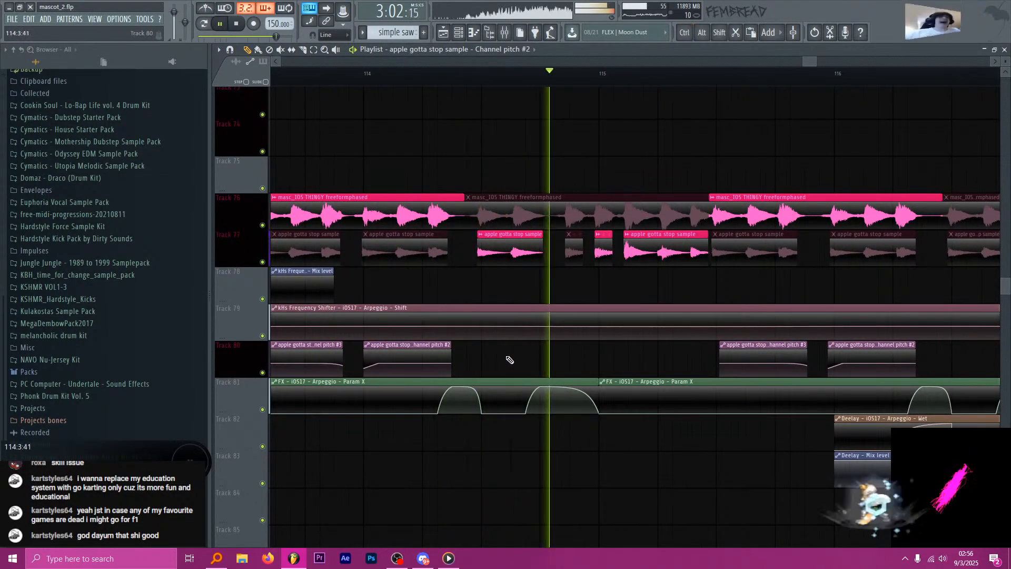
scroll(536, 363, "down", 1)
key("space")
scroll(627, 351, "up", 2)
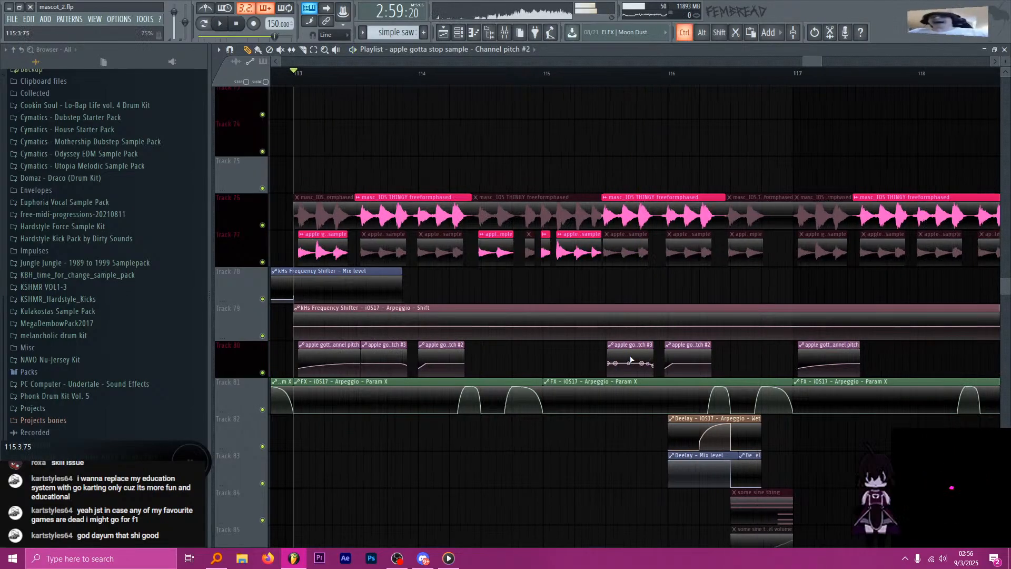
left_click(624, 347)
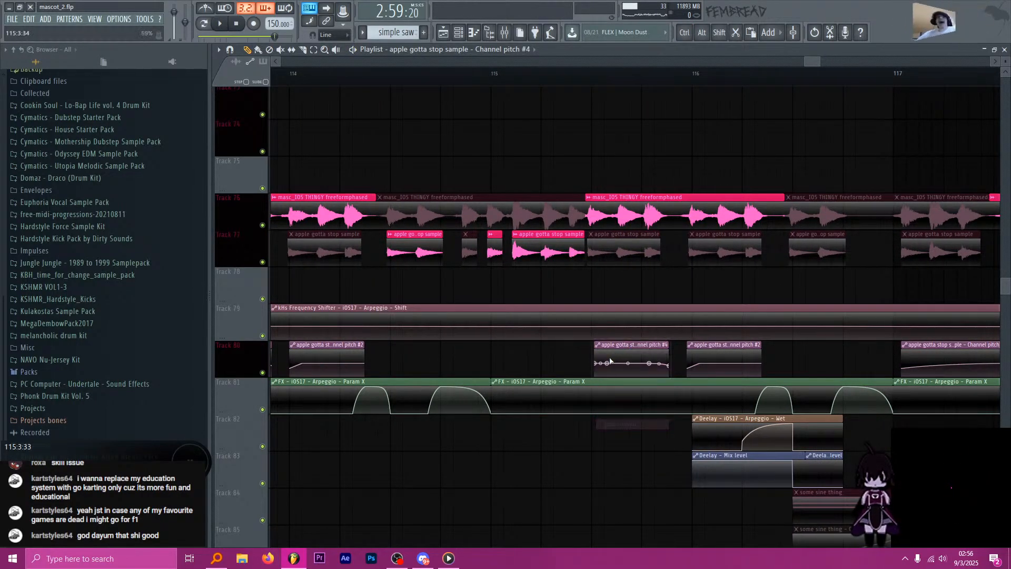
scroll(600, 364, "up", 2)
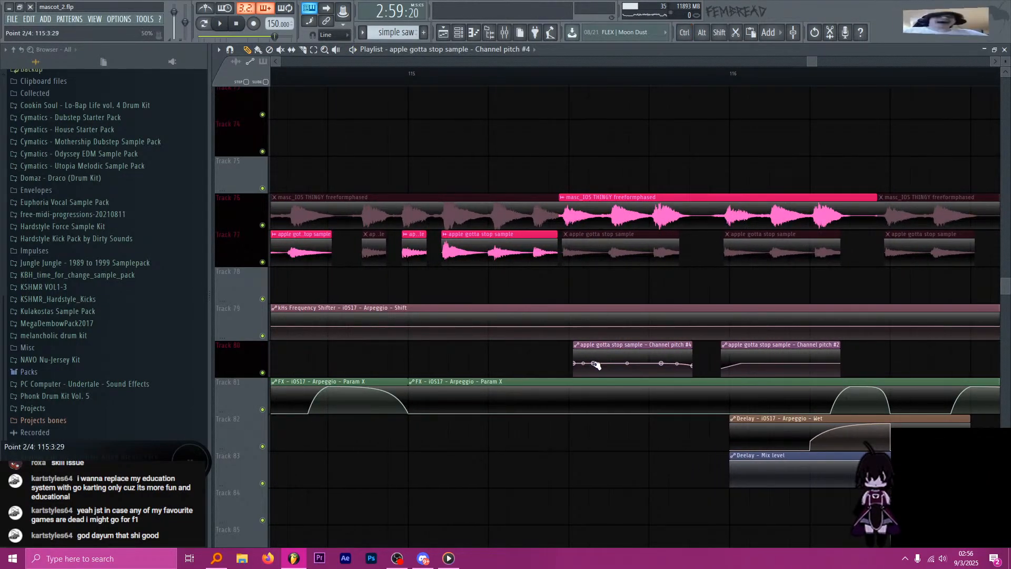
left_click_drag(597, 366, 630, 343)
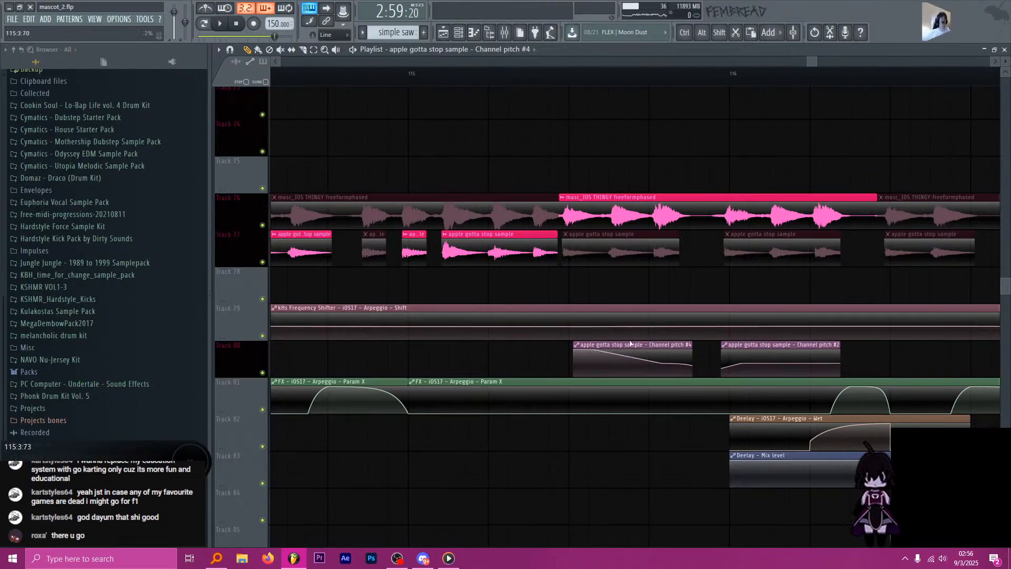
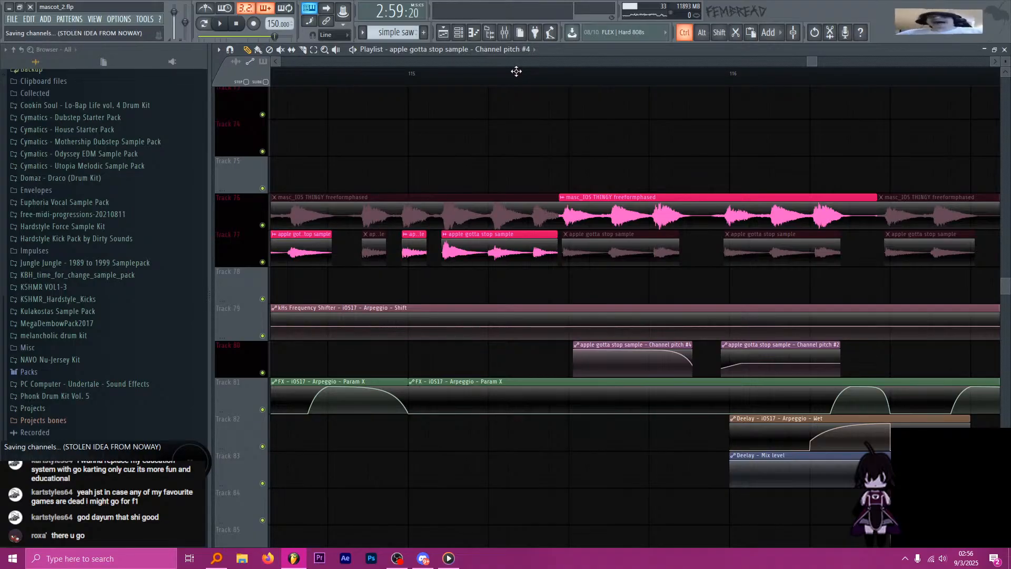
key("space")
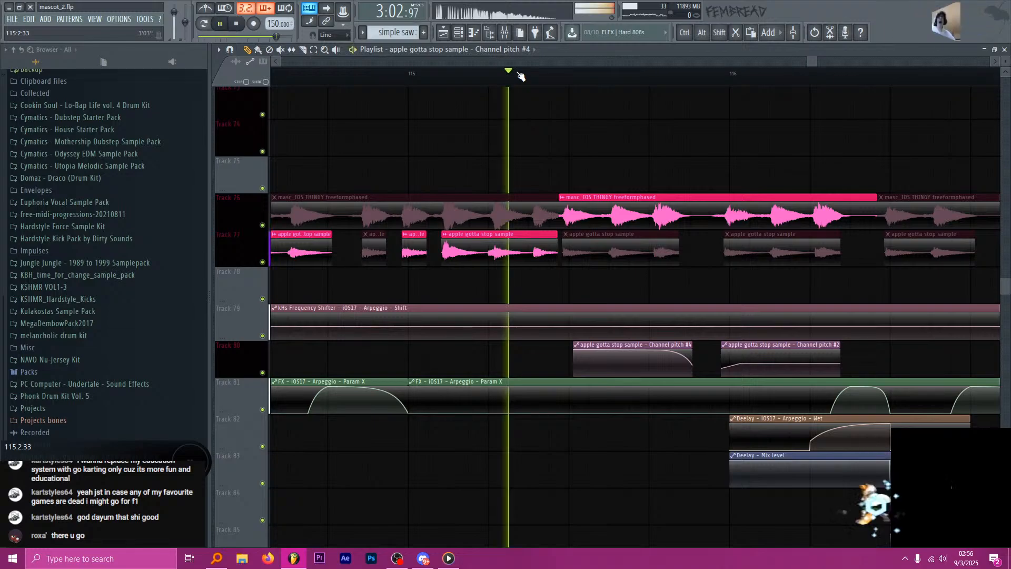
key("space")
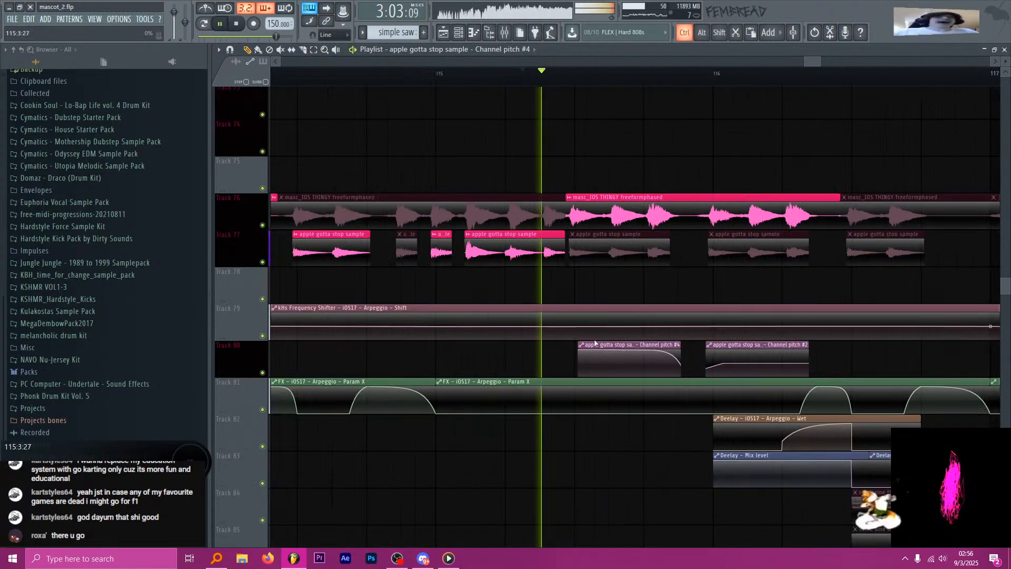
Make the Channel pitch #2 automation clip at bar 116 unique, raise its curve to the maximum after the opening ramp, and play it back.
scroll(605, 365, "right", 2)
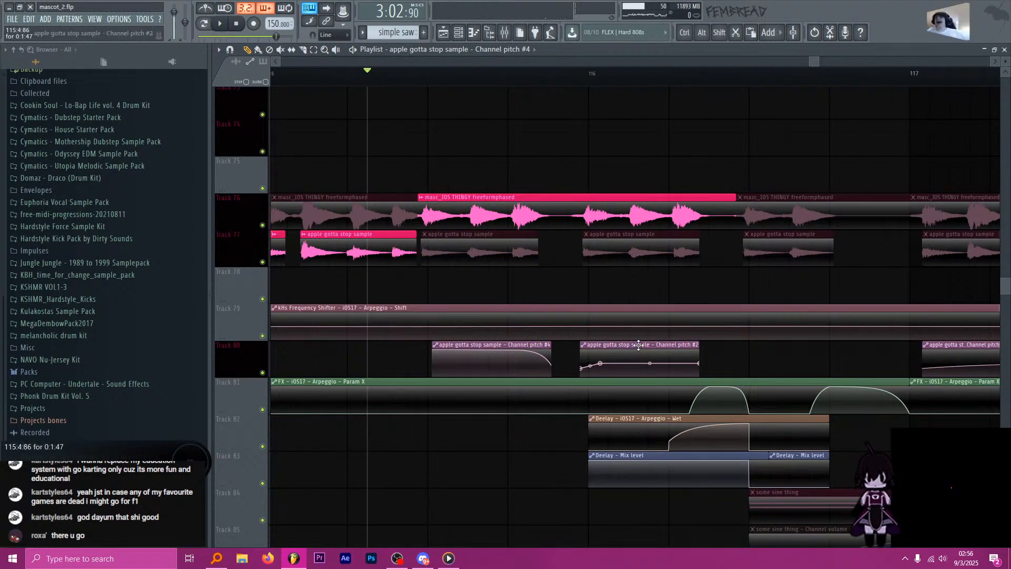
left_click(583, 344)
left_click(611, 424)
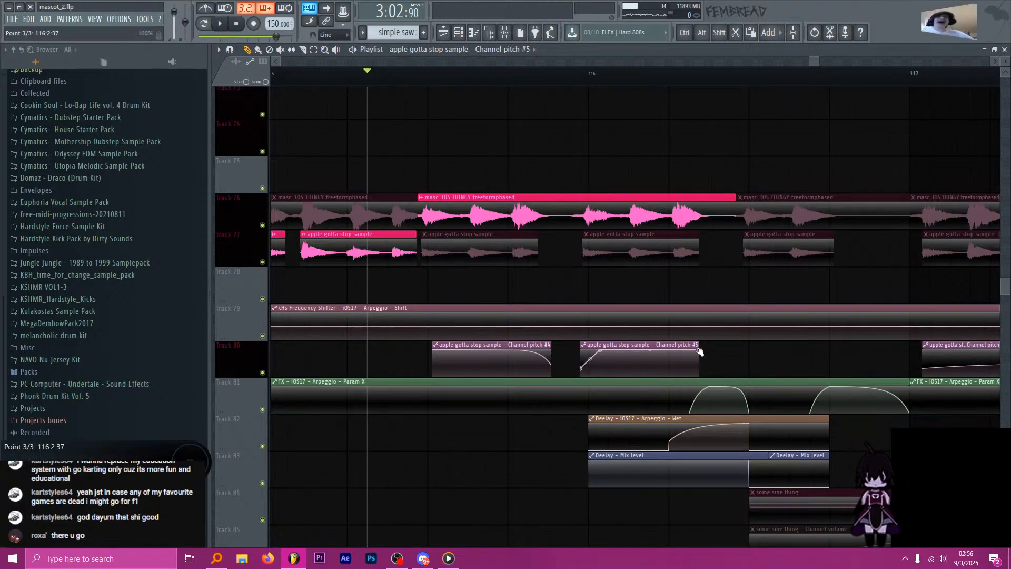
key("space")
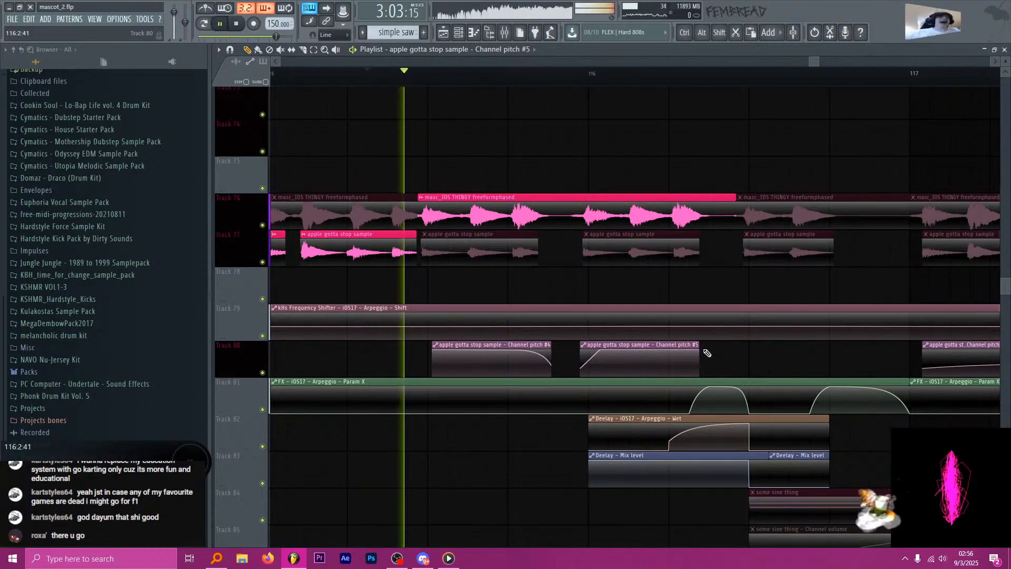
key("space")
Check the channel settings of the masc_IOS THINGY freeformphased clip near bar 116 during playback, and close them.
double_click(503, 209)
key("space")
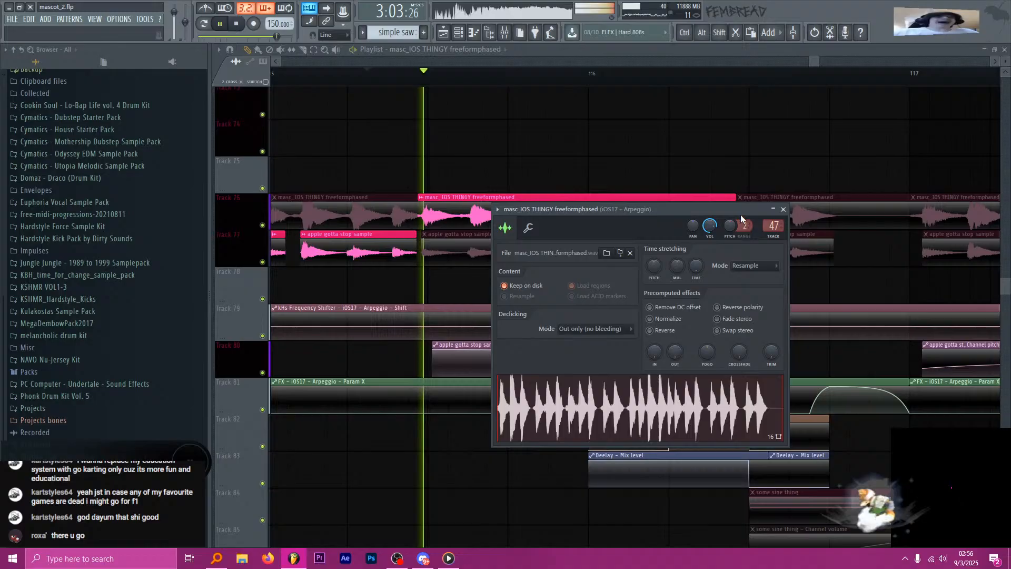
left_click(783, 209)
key("space")
scroll(658, 218, "down", 4)
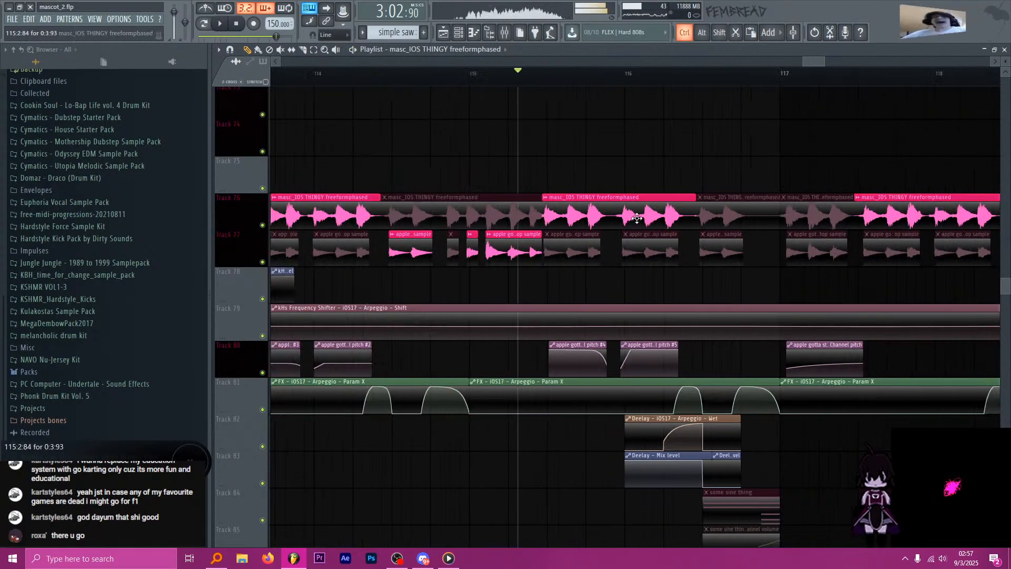
Listen to the arpeggio and its pitch automation from bars 113 and 114, and review the clips back to bar 105.
scroll(619, 211, "down", 2)
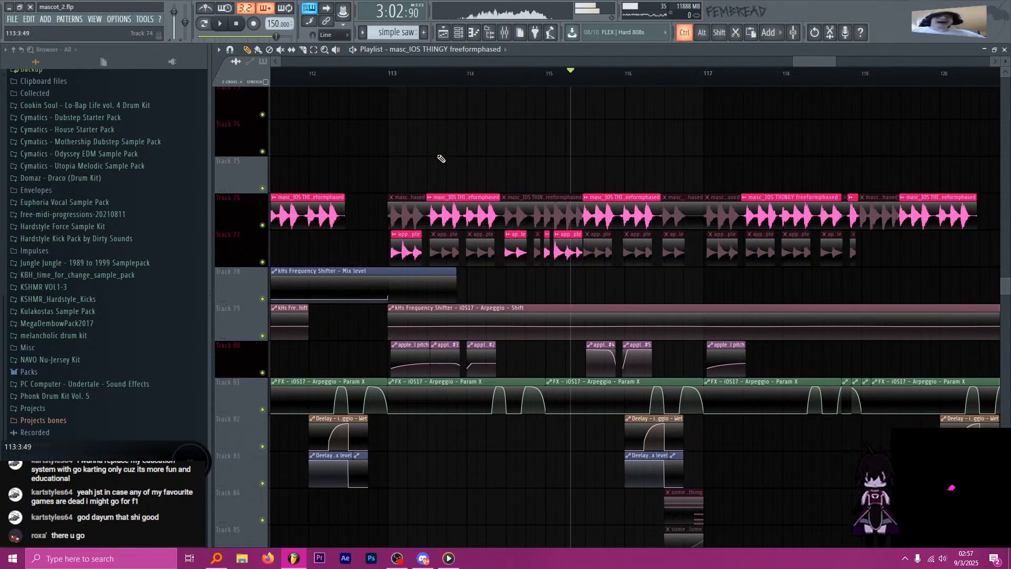
scroll(438, 157, "up", 2)
left_click(490, 74)
key("space")
key("space")
key("space")
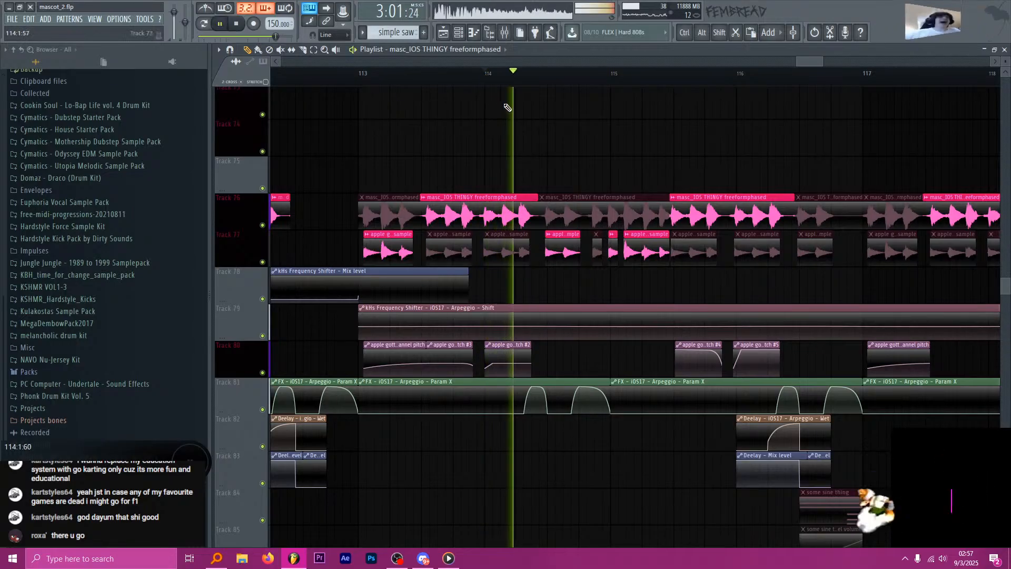
left_click(362, 74)
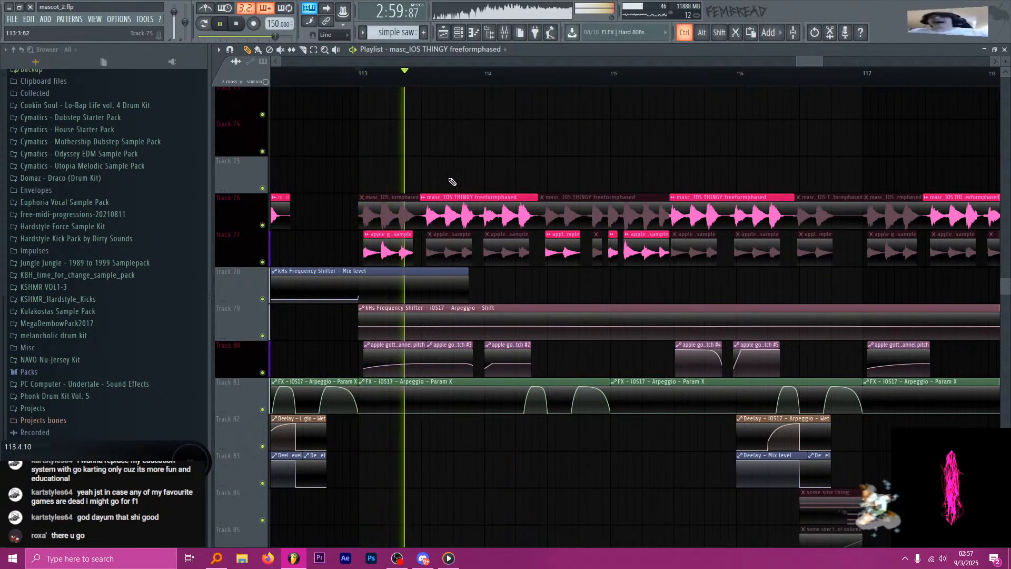
scroll(491, 185, "down", 7)
scroll(345, 155, "up", 5)
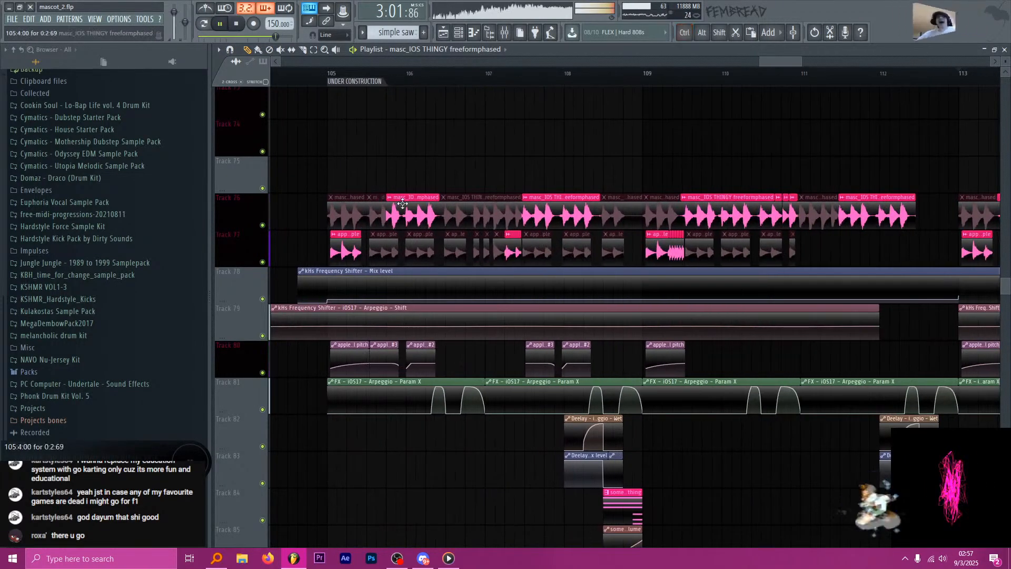
key("space")
Set the masc_IOS THINGY freeformphased channel's pitch range to 12 semitones and link its pitch to the apple gotta stop sample - Channel pitch automation.
double_click(402, 203)
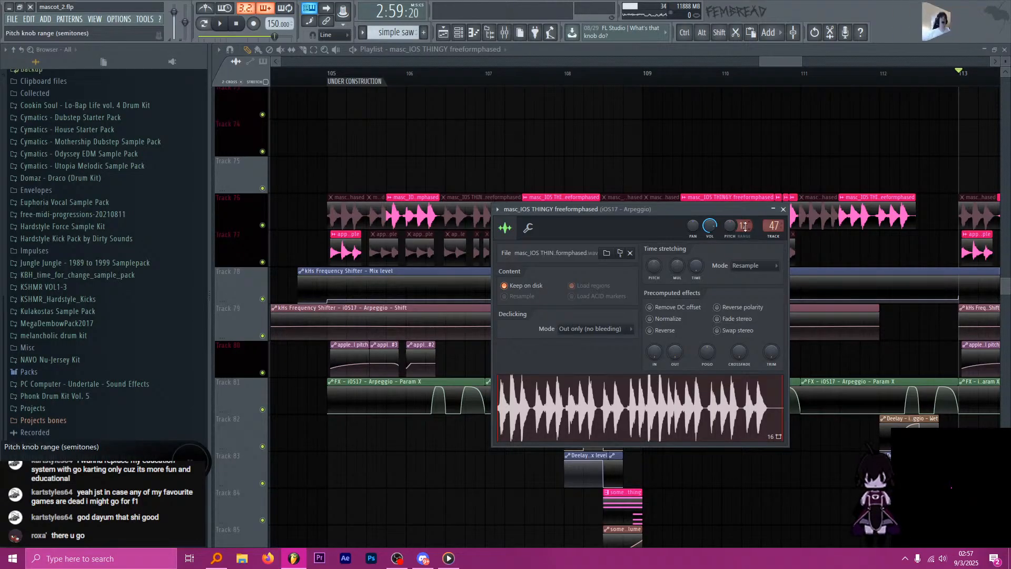
scroll(360, 202, "up", 3)
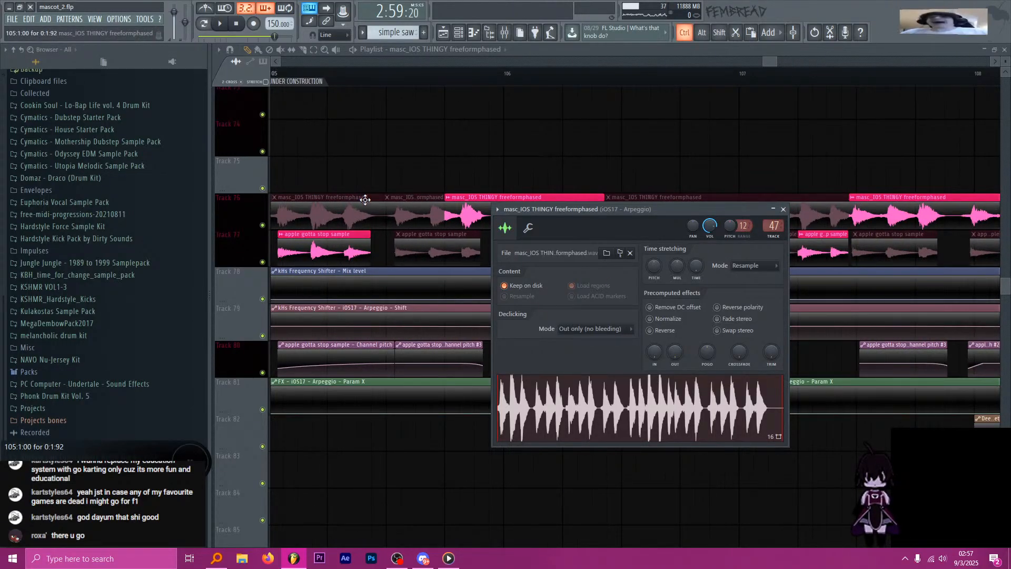
right_click(735, 223)
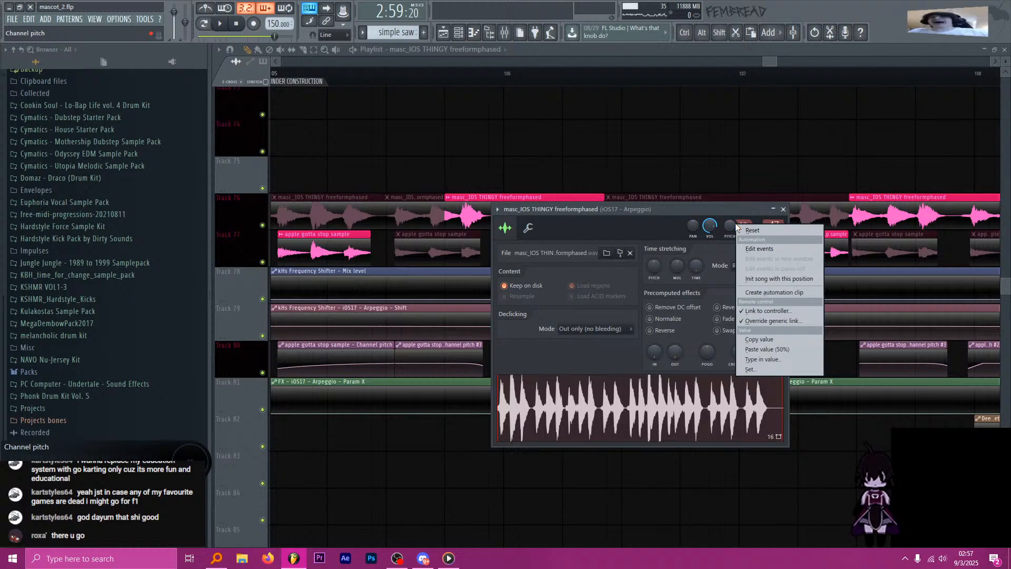
left_click(767, 314)
left_click(502, 261)
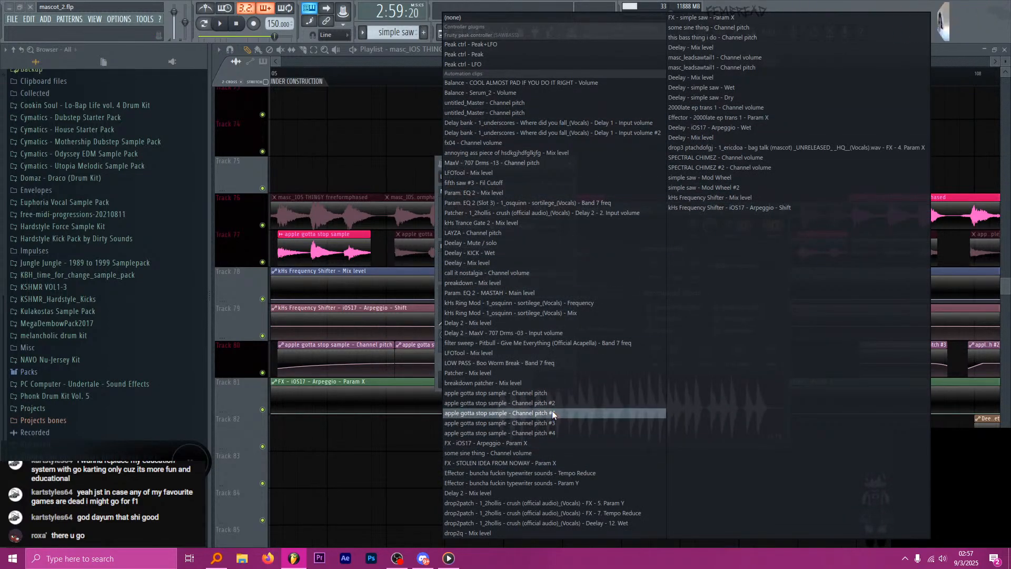
left_click(541, 393)
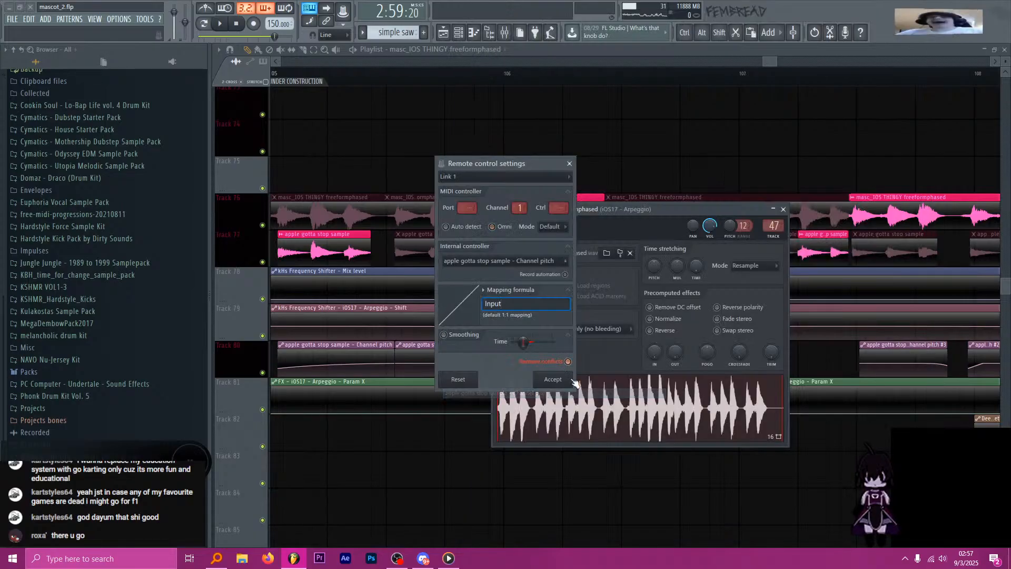
left_click(560, 384)
Add a second link on the channel's pitch, controlled by apple gotta stop sample - Channel pitch #2.
right_click(732, 226)
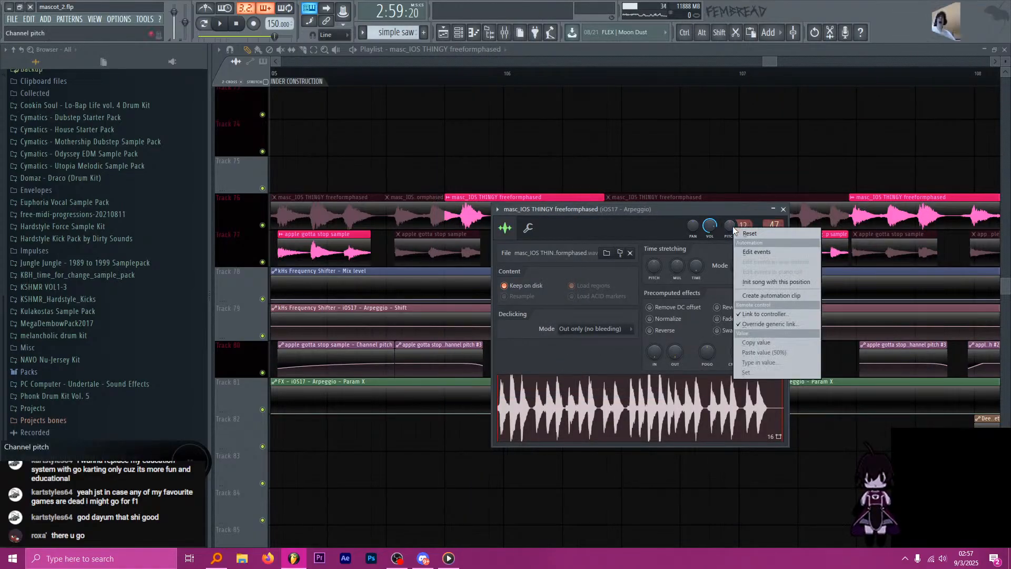
left_click(766, 313)
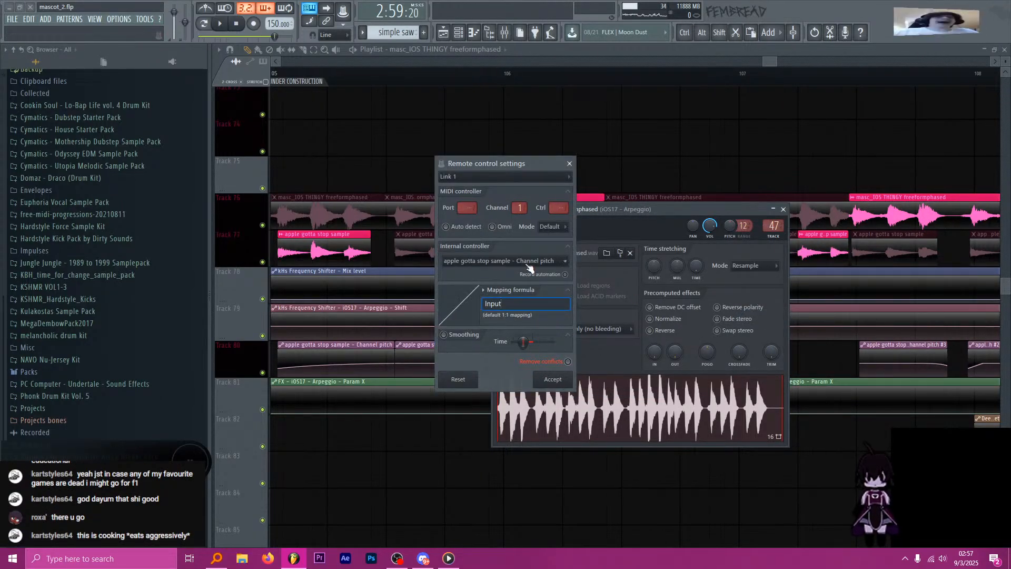
left_click(489, 261)
left_click(532, 403)
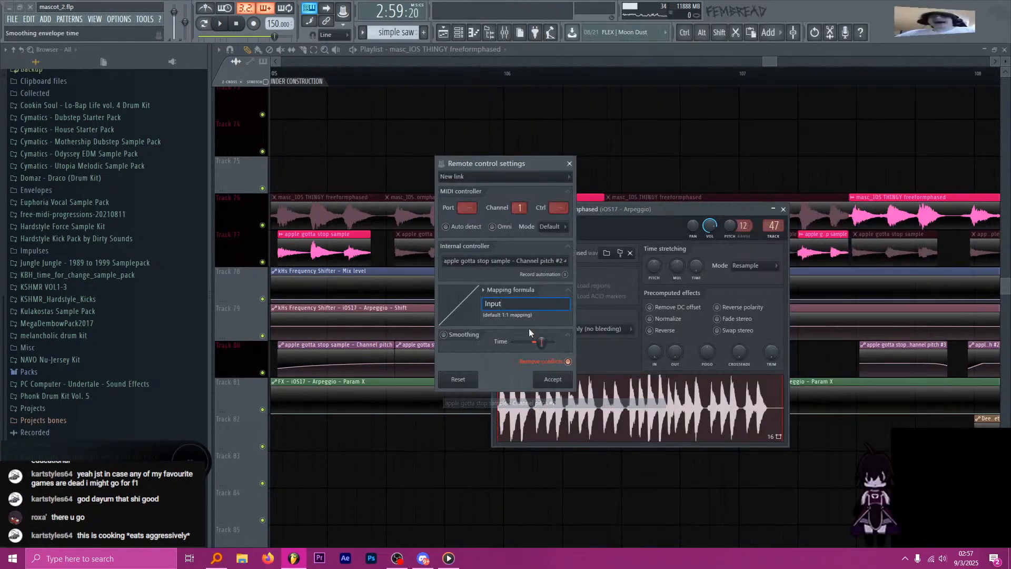
left_click(479, 177)
left_click(479, 179)
left_click(564, 375)
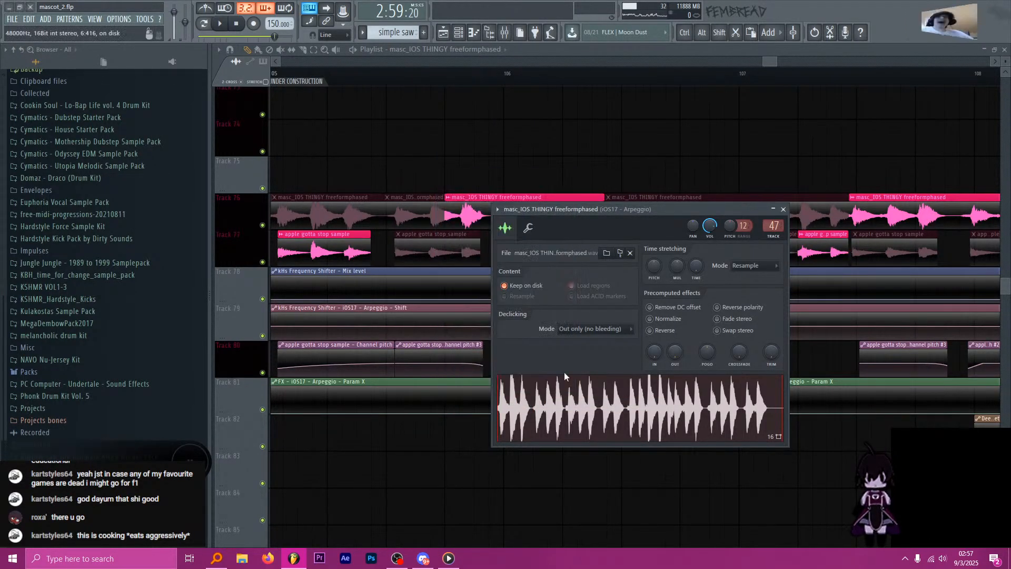
Add a third link on the channel's pitch, controlled by apple gotta stop sample - Channel pitch #5.
right_click(739, 226)
left_click(750, 309)
left_click(459, 173)
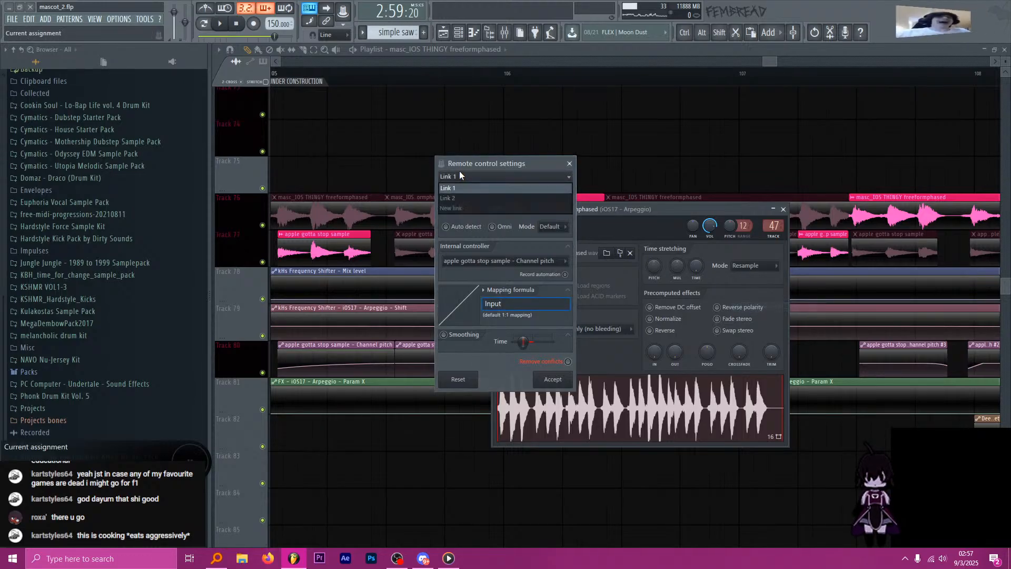
left_click(469, 208)
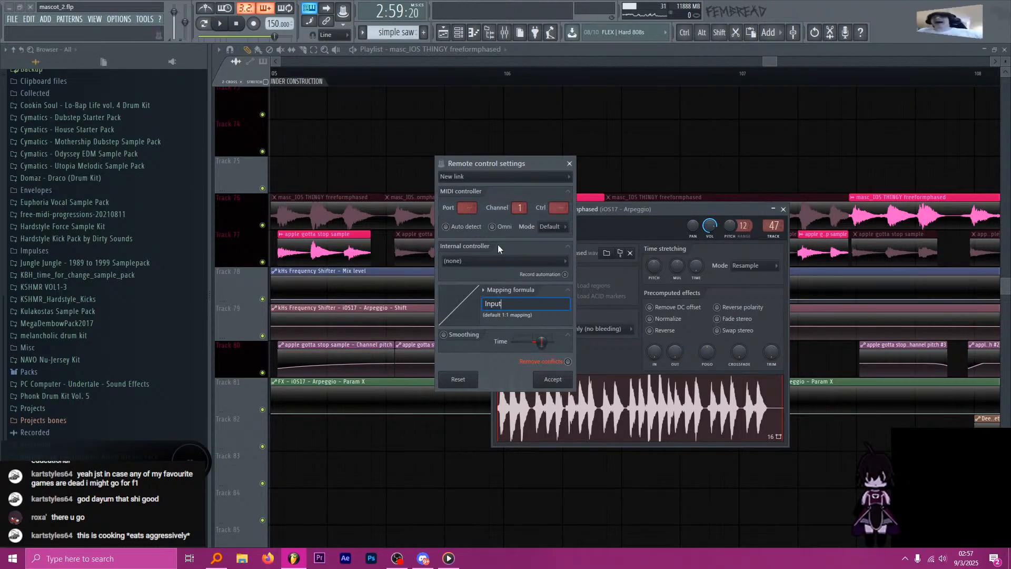
left_click(486, 261)
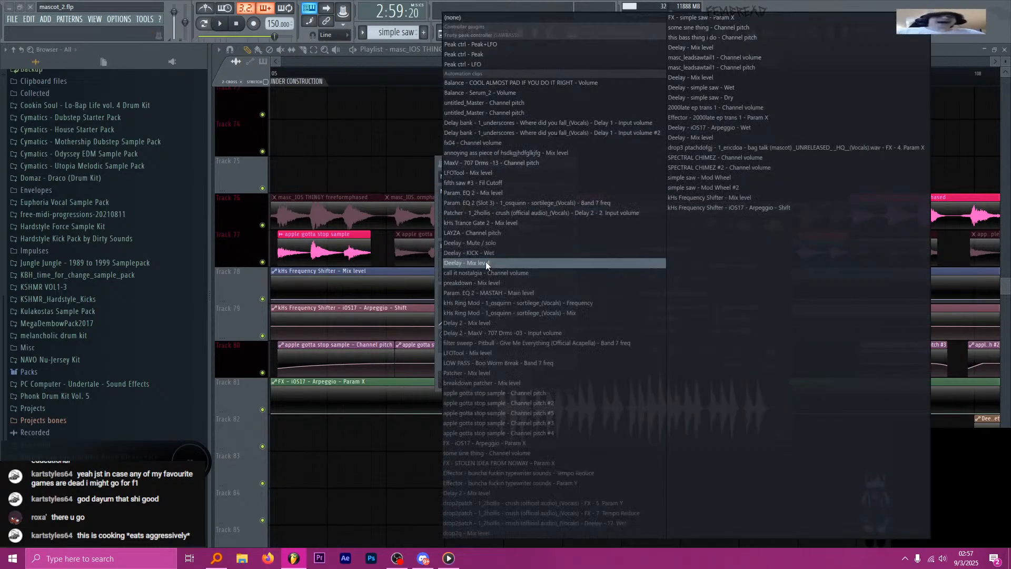
left_click(529, 409)
left_click(551, 375)
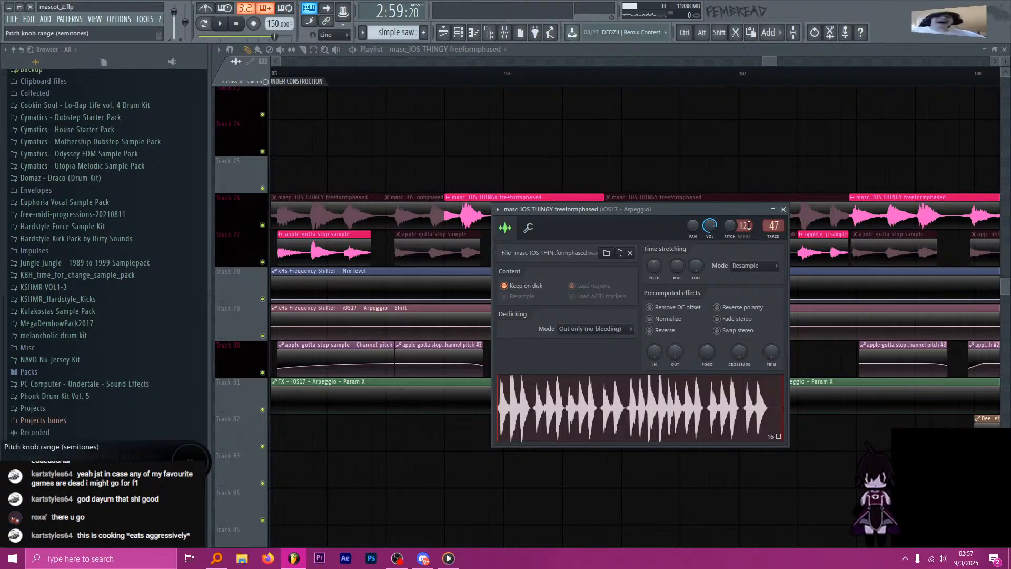
Add a fourth link on the channel's pitch, controlled by apple gotta stop sample - Channel pitch #3.
right_click(733, 224)
left_click(769, 312)
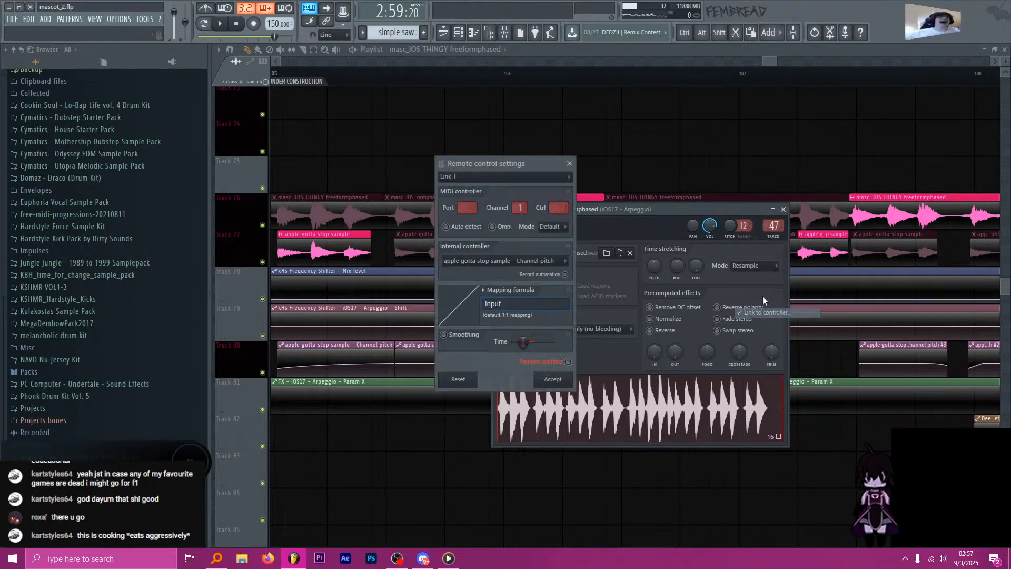
left_click(491, 179)
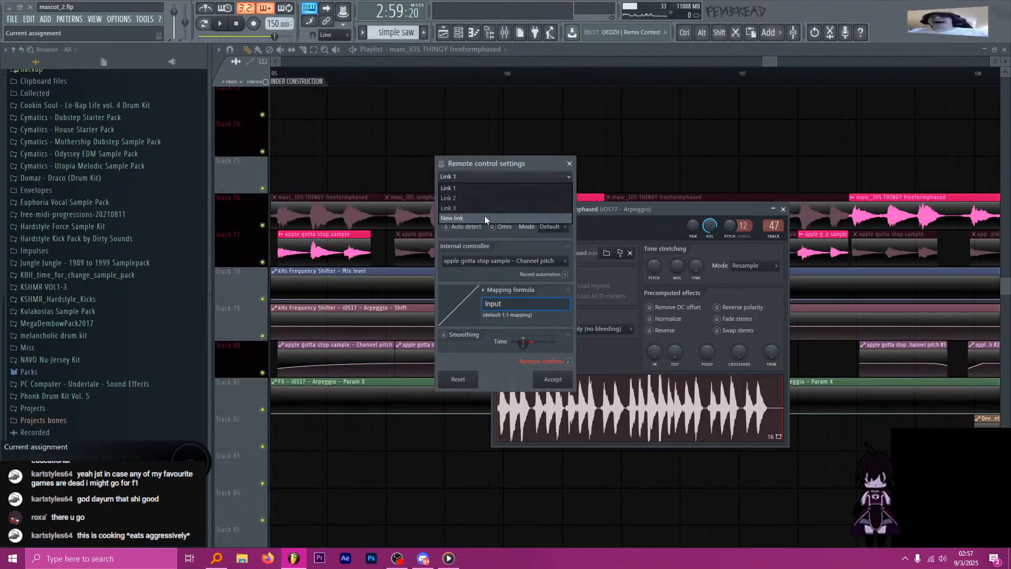
left_click(485, 218)
left_click(498, 261)
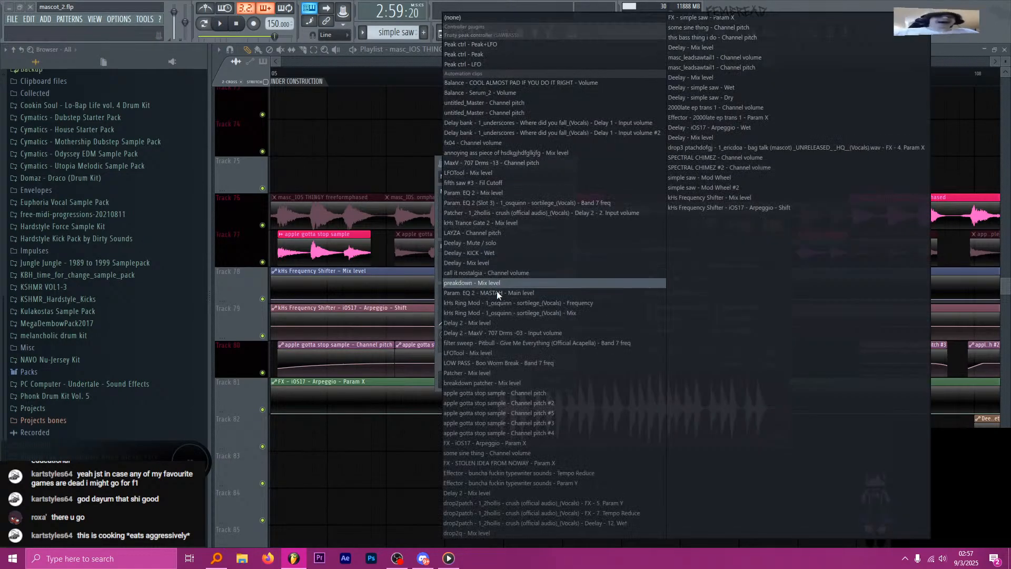
left_click(548, 422)
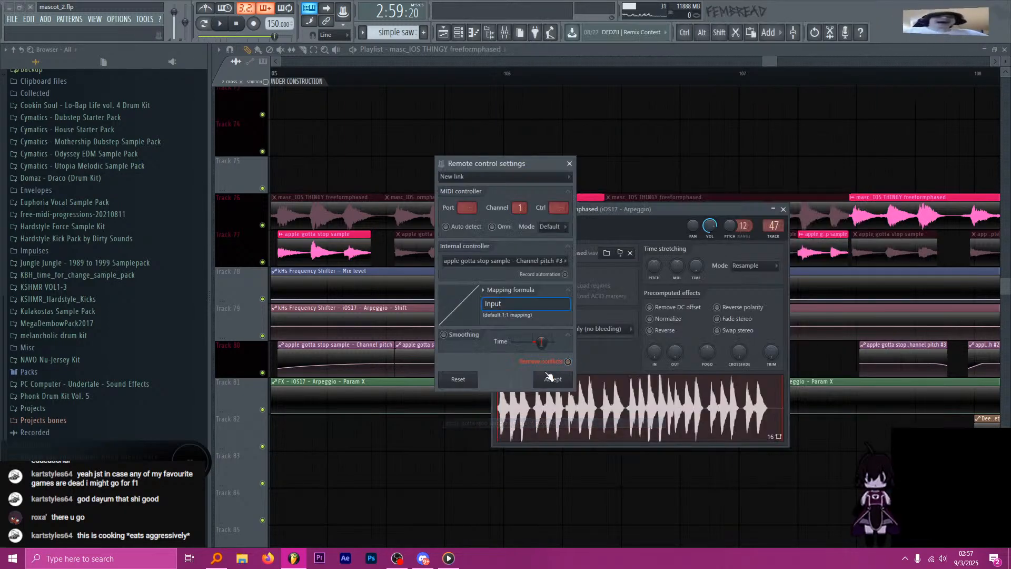
left_click(551, 378)
Add a fifth link on the channel's pitch, controlled by apple gotta stop sample - Channel pitch #4.
right_click(731, 232)
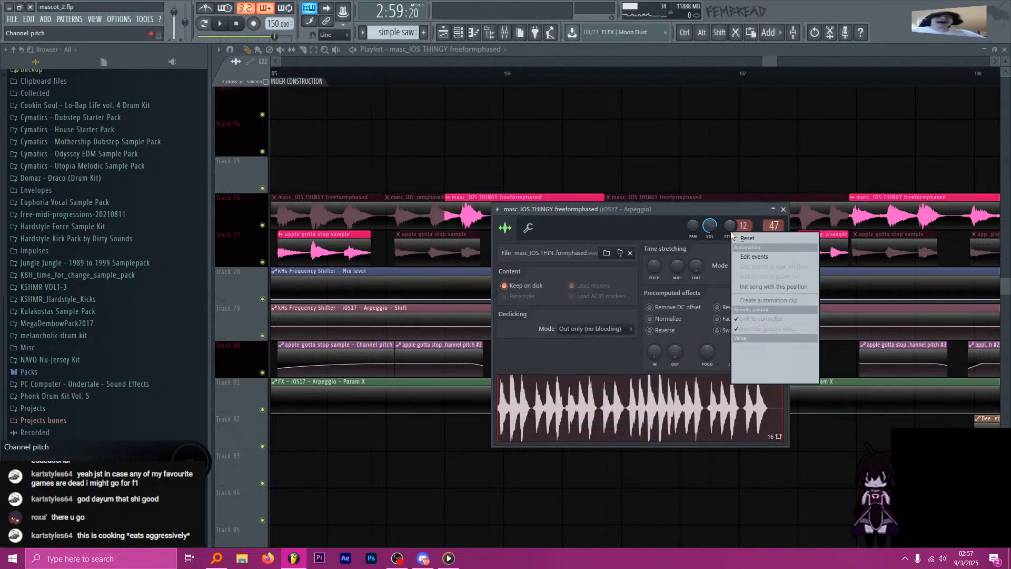
left_click(766, 318)
left_click(478, 177)
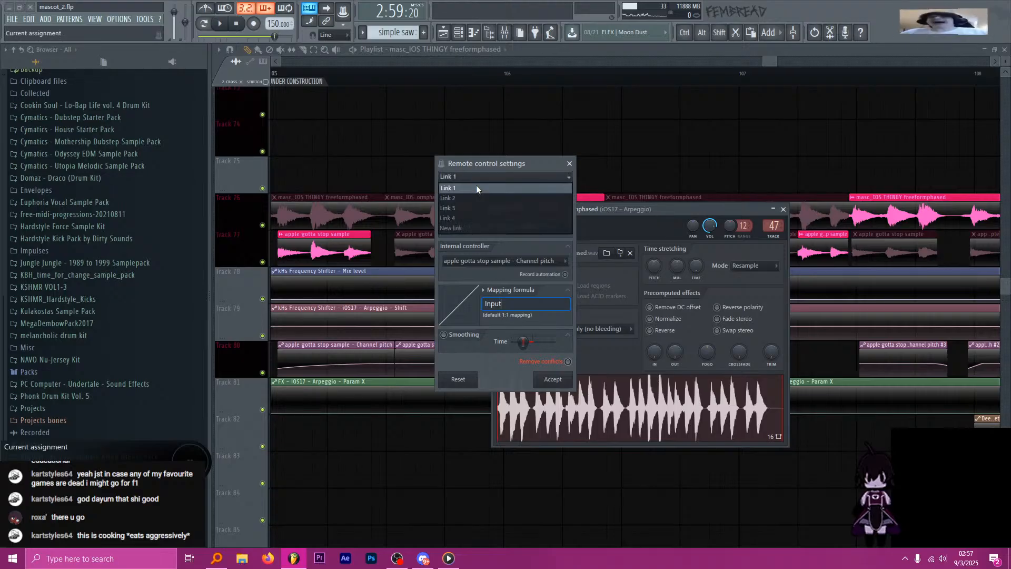
left_click(481, 228)
left_click(500, 261)
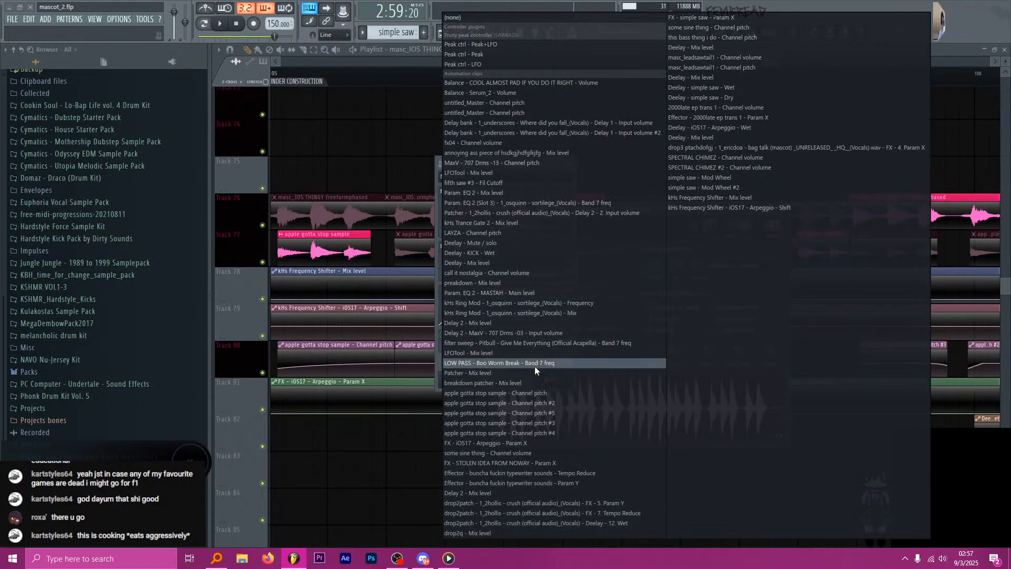
left_click(549, 433)
left_click(550, 378)
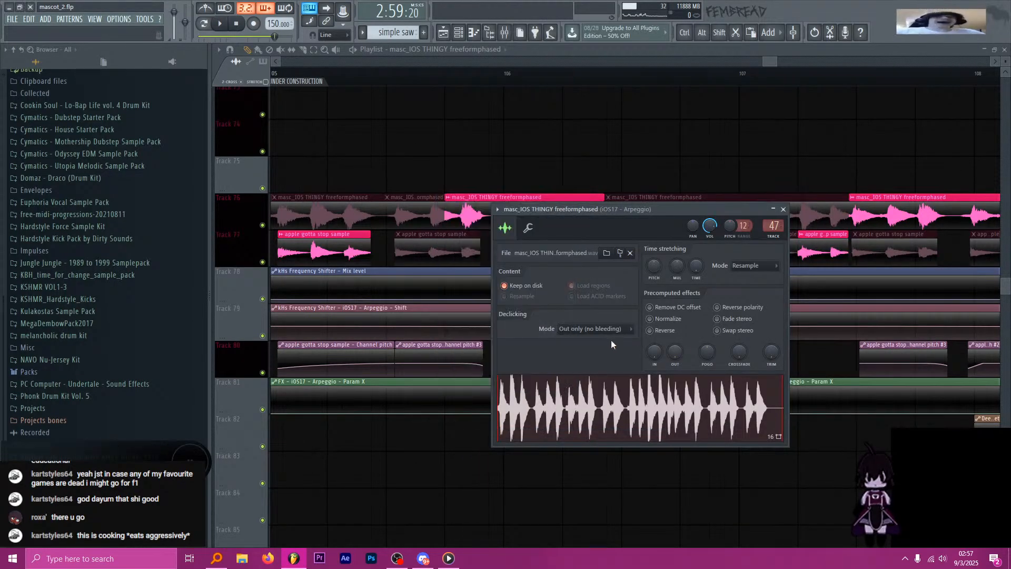
Play the arpeggio briefly and set the masc_IOS THINGY freeformphased channel's time stretching mode to Stretch.
left_click(783, 210)
key("space")
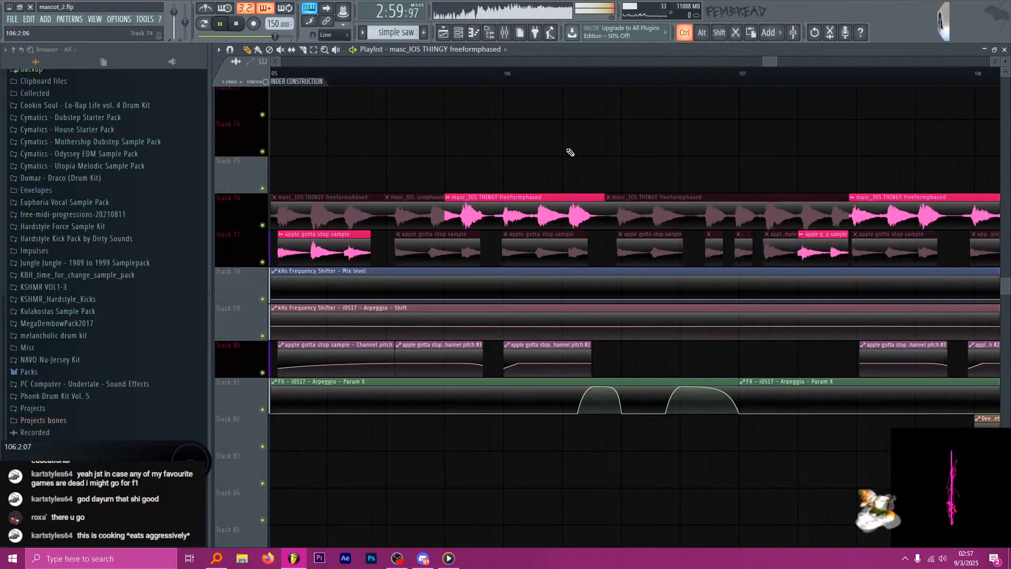
double_click(553, 199)
left_click(756, 266)
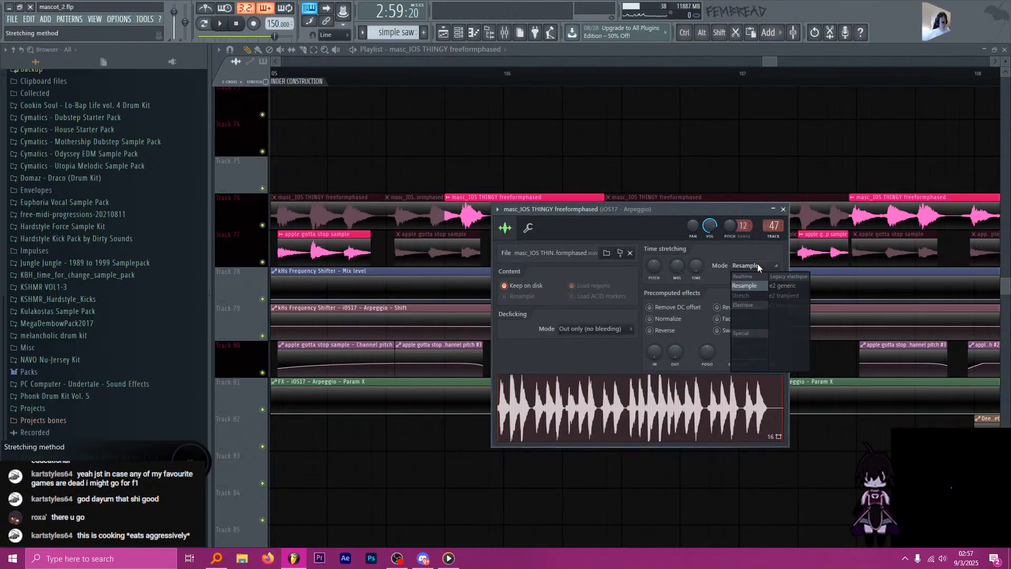
left_click(744, 296)
left_click(784, 209)
Listen through the UNDER CONSTRUCTION section from bar 105 to bar 118, following the arpeggio and its pitch automation clips.
scroll(611, 148, "down", 10)
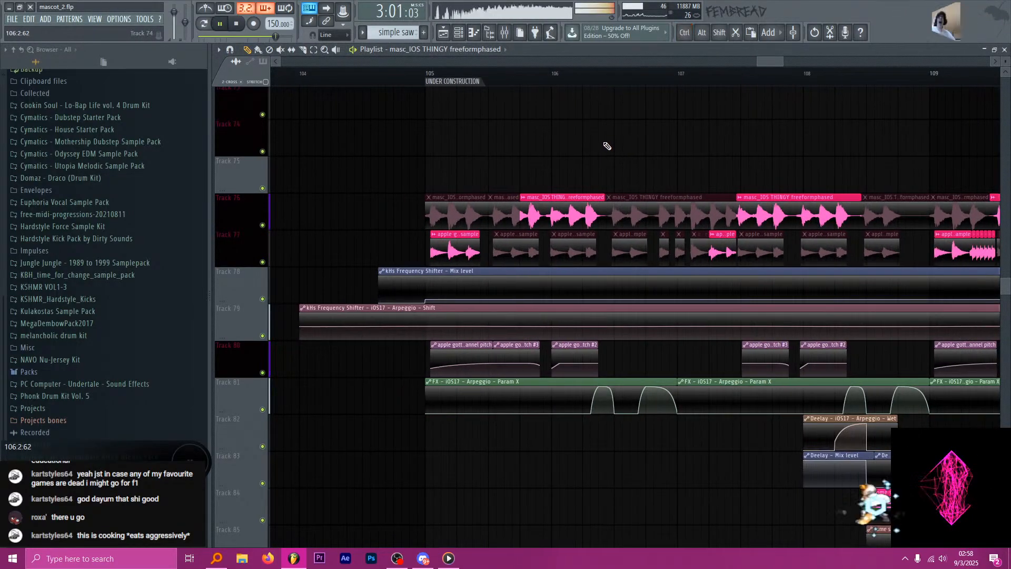
scroll(606, 158, "up", 10)
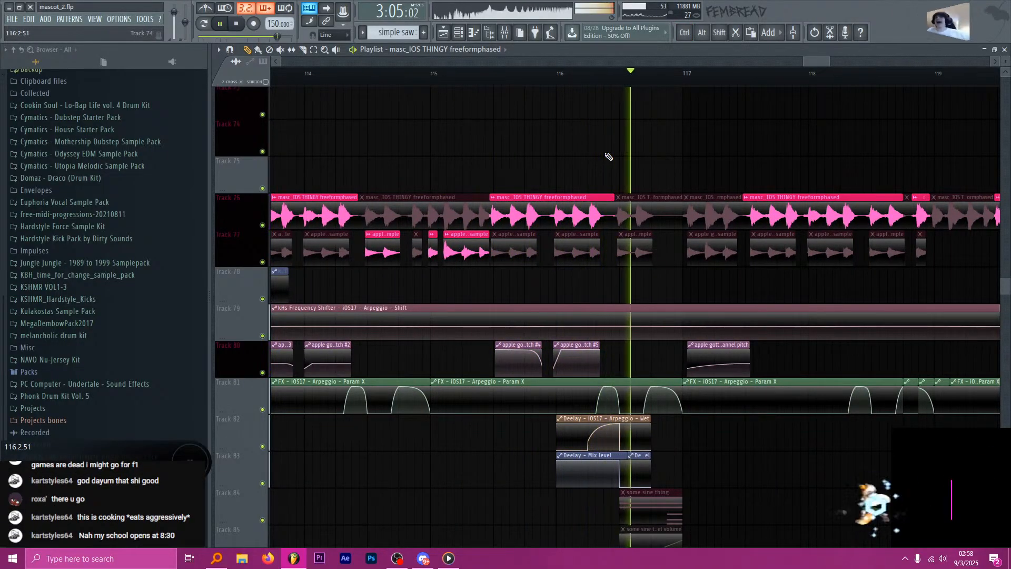
scroll(635, 171, "down", 3)
scroll(636, 171, "up", 3)
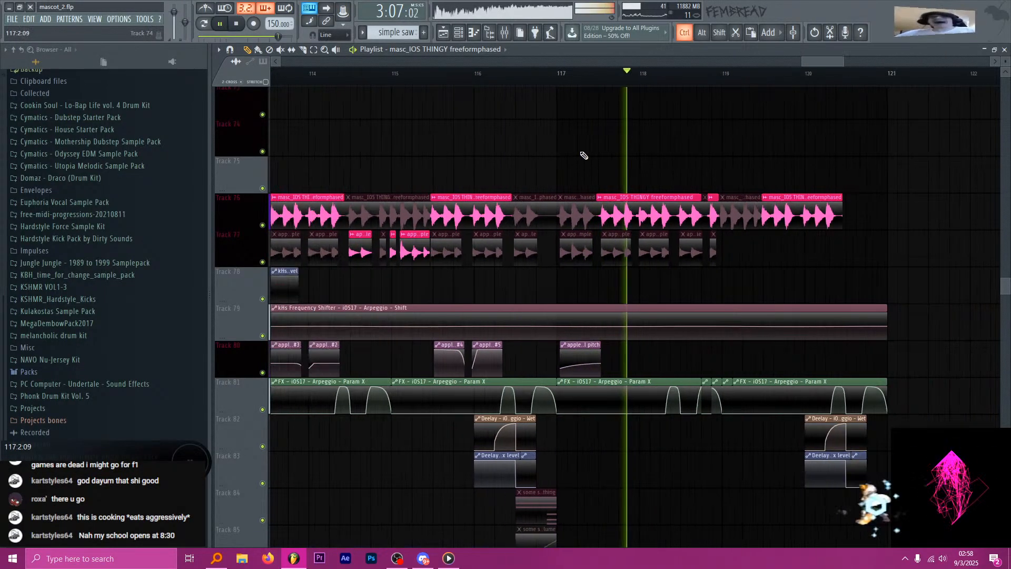
key("space")
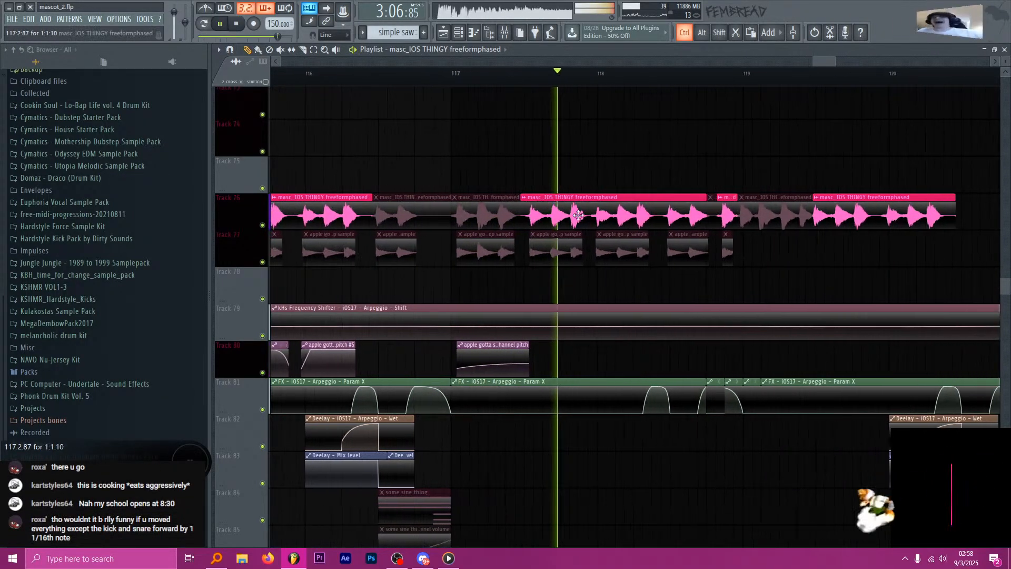
scroll(526, 309, "down", 2)
scroll(526, 309, "down", 3)
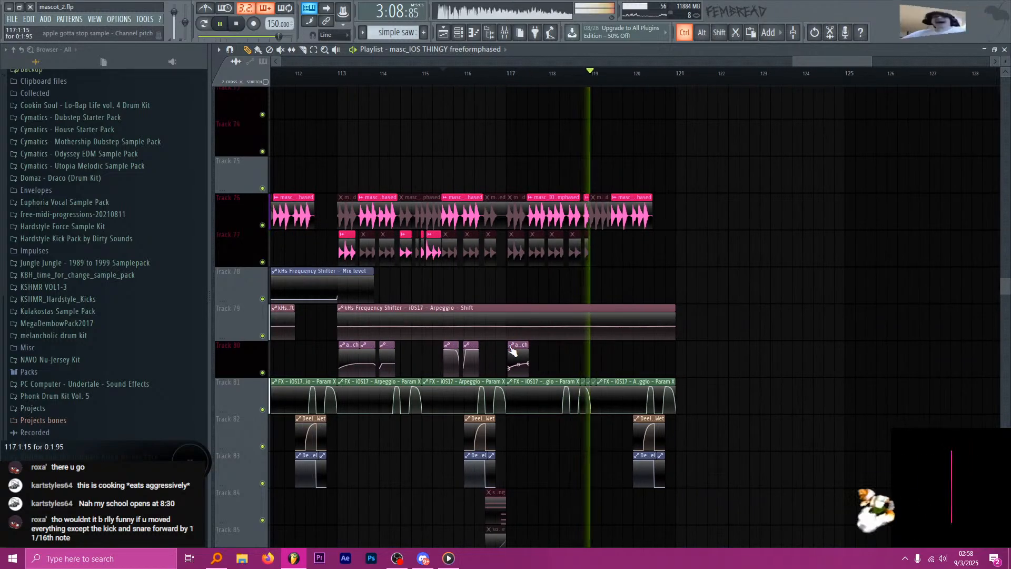
Copy the Channel pitch #4 and #5 automation clips from bar 115 to beneath the last arpeggio clip starting in bar 119.
left_click_drag(438, 345, 480, 359)
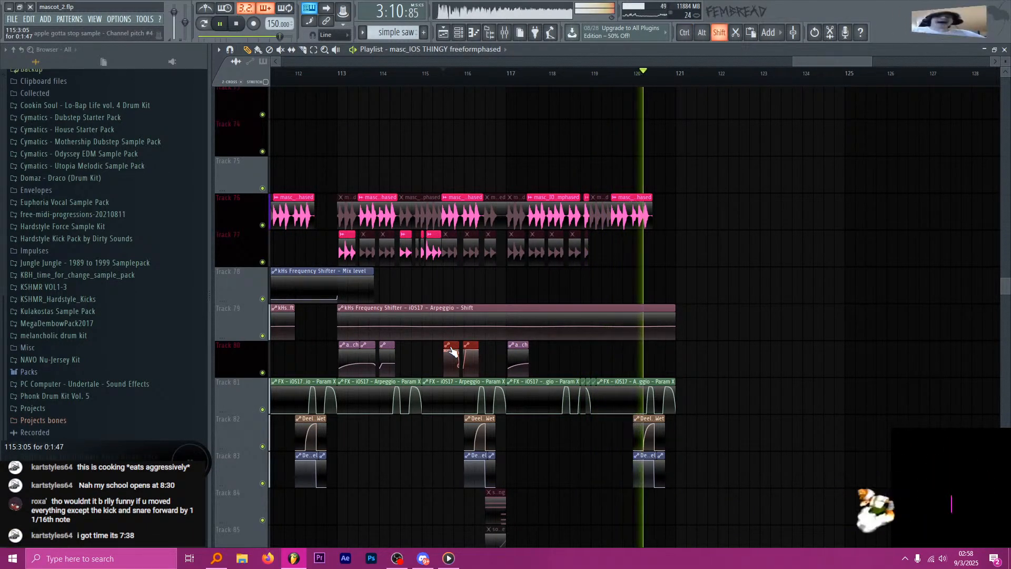
key("space")
key("space")
key("space")
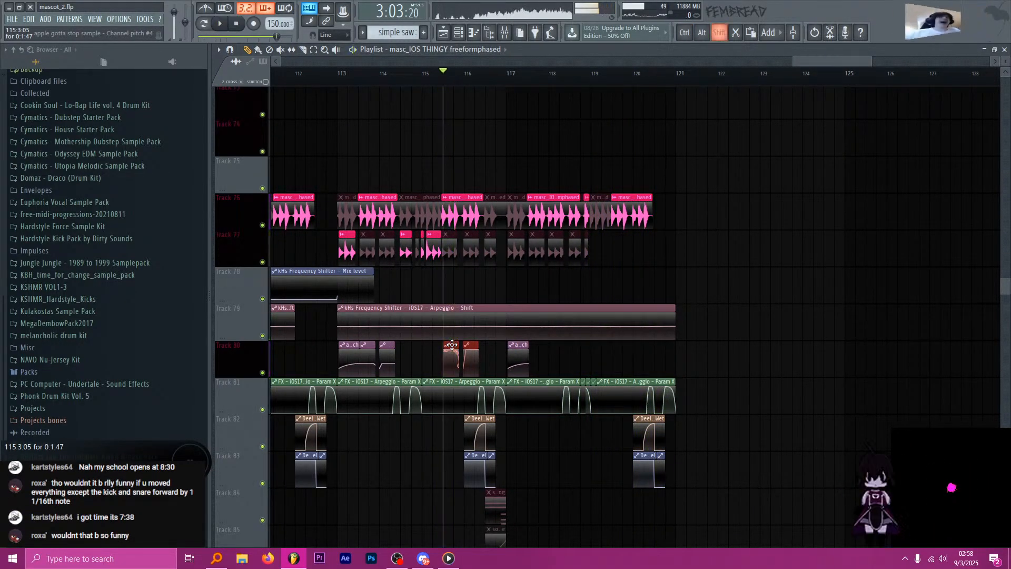
left_click_drag(452, 345, 641, 345)
key("space")
scroll(631, 287, "up", 4)
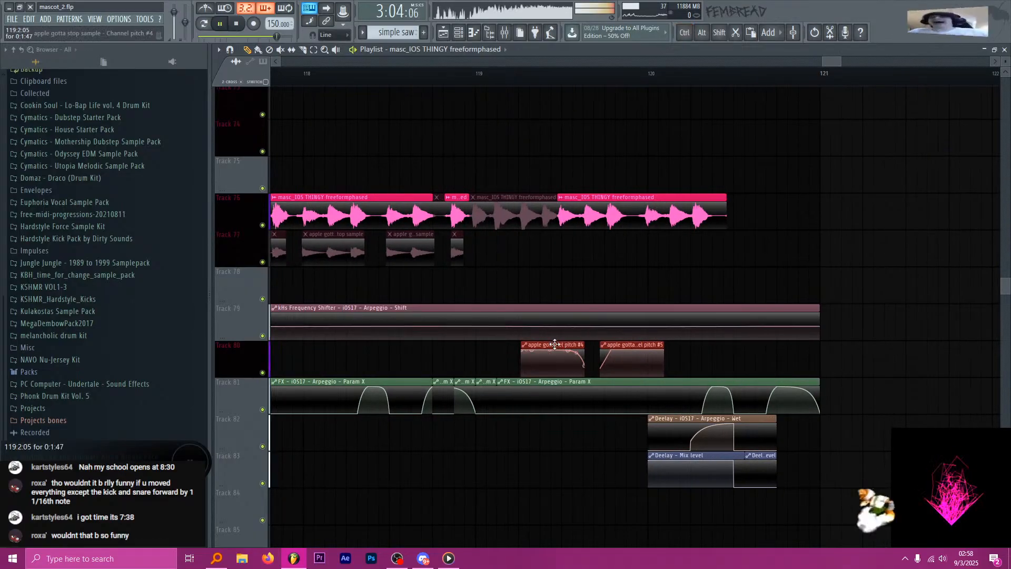
left_click_drag(555, 346, 591, 342)
Compare the copied pitch clips in bar 119 with the originals in bar 115 during playback, and save the project.
scroll(582, 300, "down", 6)
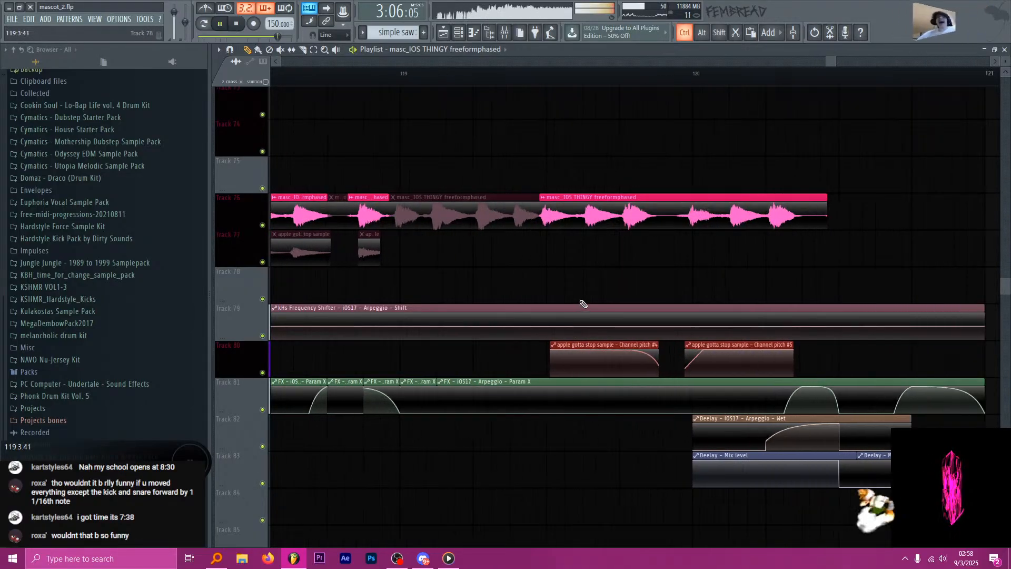
scroll(474, 293, "up", 4)
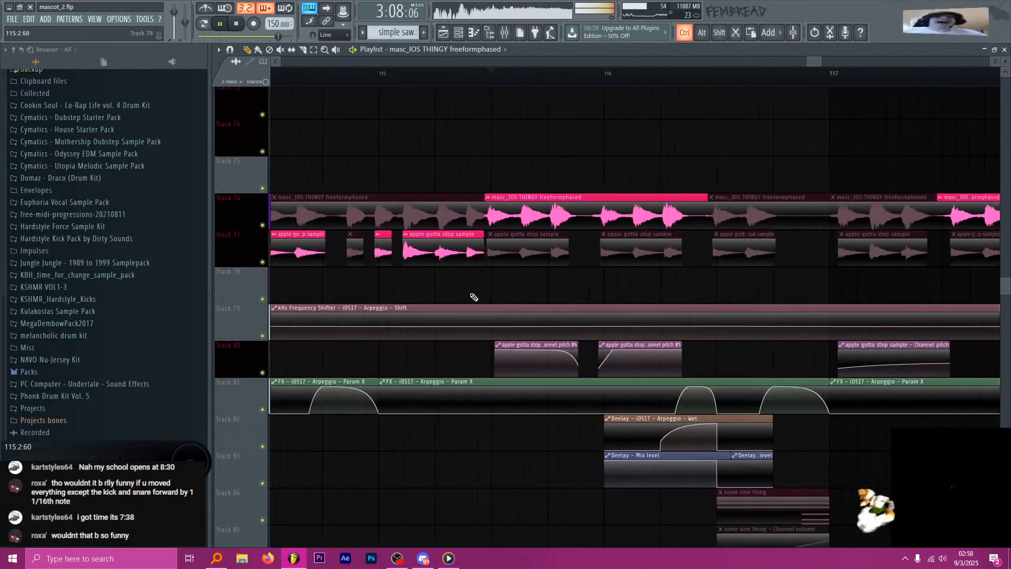
scroll(474, 293, "down", 4)
scroll(520, 278, "up", 5)
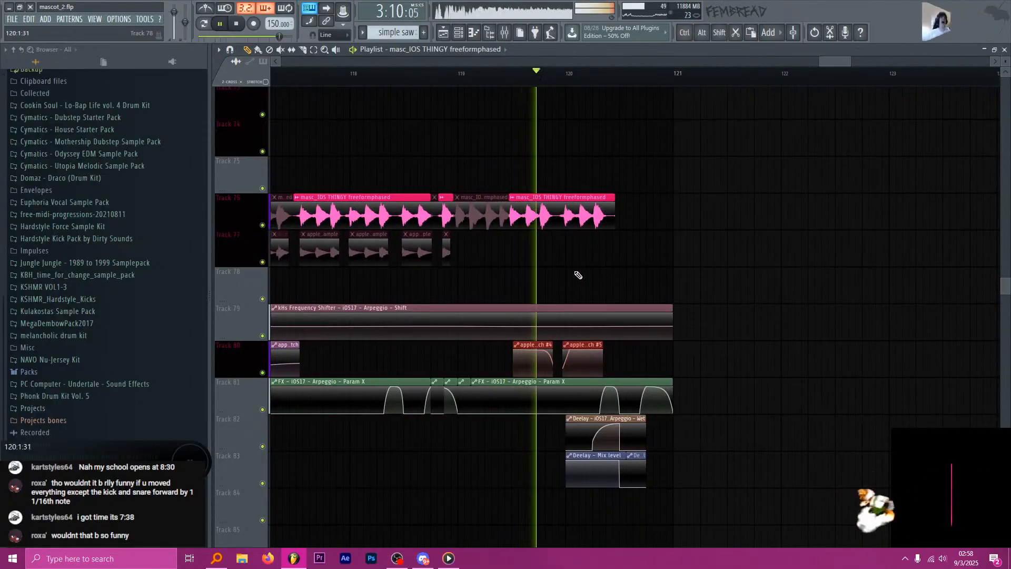
scroll(574, 276, "down", 5)
key("space")
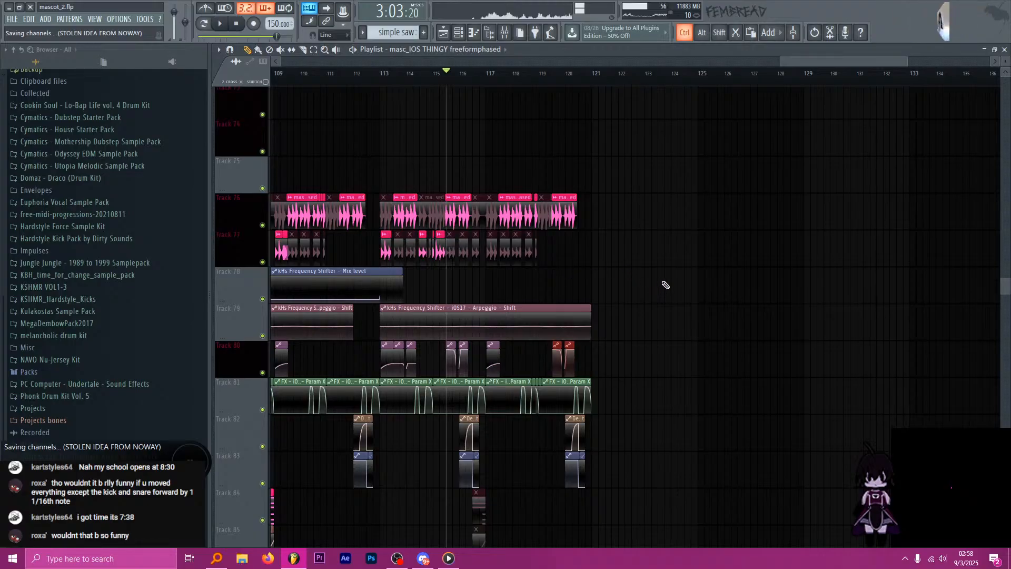
Delete the stray clip on track 89 near bar 128, beyond the end of the UNDER CONSTRUCTION section.
scroll(666, 285, "down", 4)
scroll(785, 285, "down", 5)
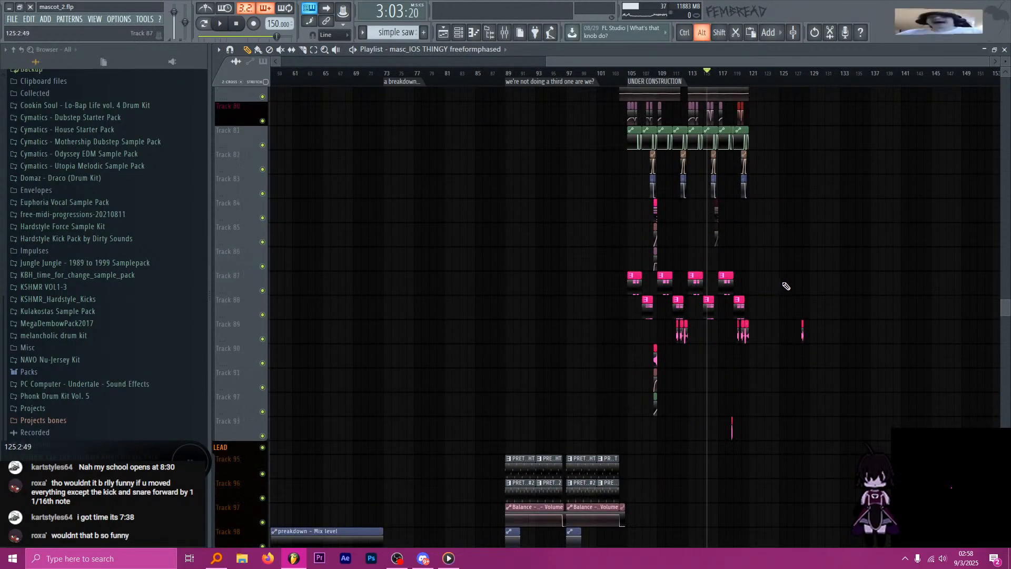
scroll(840, 258, "up", 4)
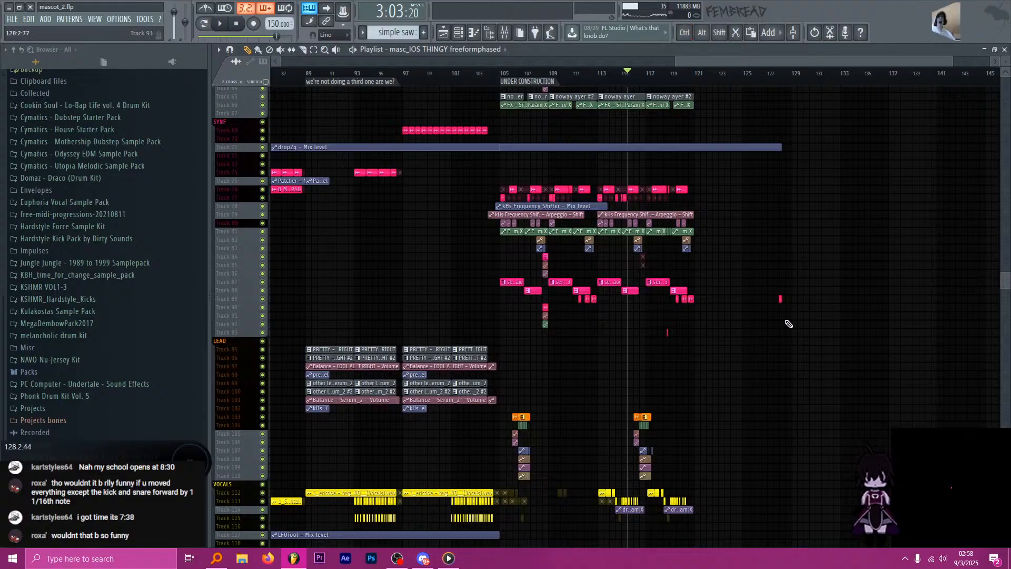
scroll(785, 311, "up", 2)
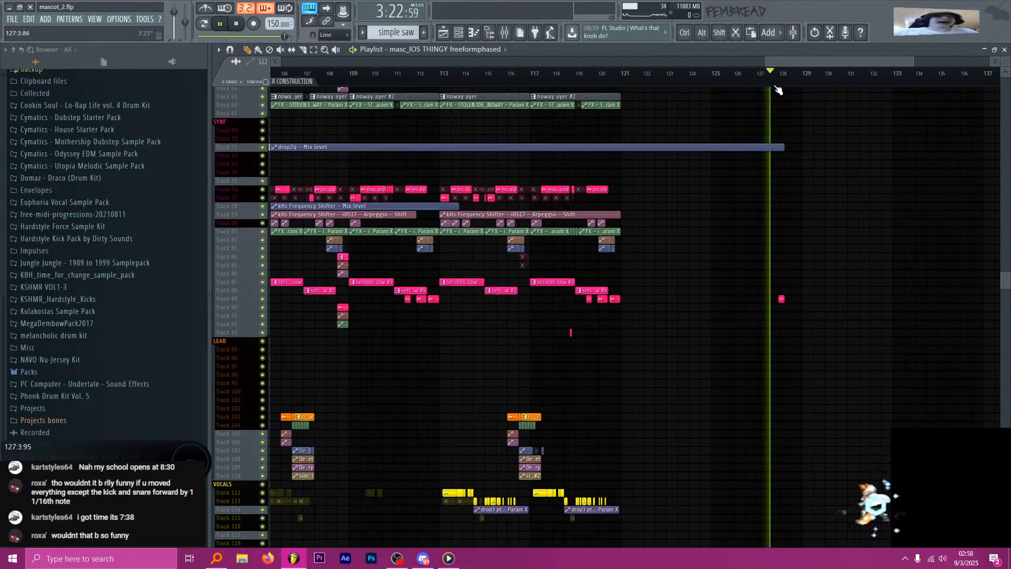
left_click_drag(779, 148, 782, 149)
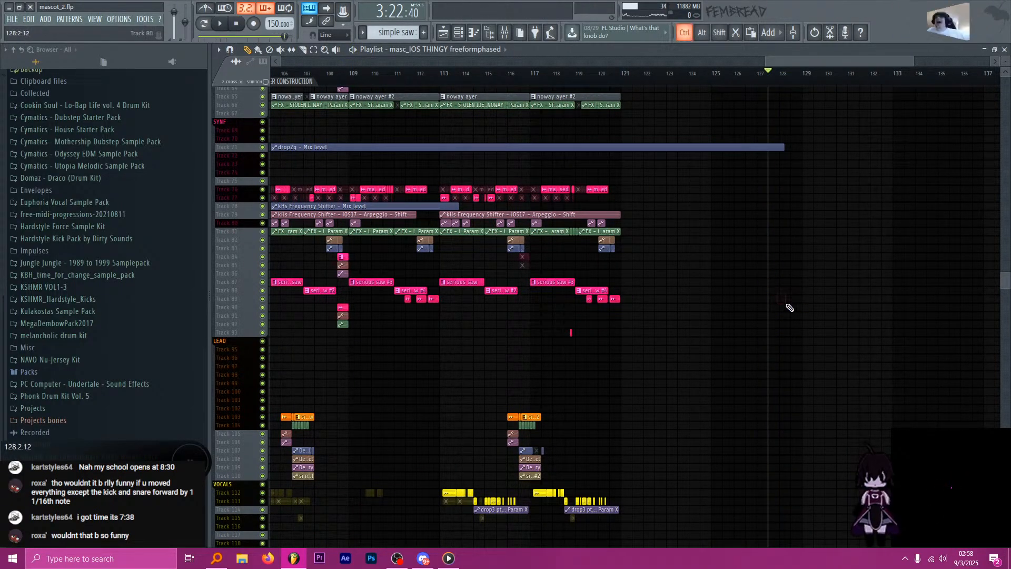
Select the lead, vocal and water ice salt clips that lie within the UNDER CONSTRUCTION section.
scroll(790, 308, "down", 2)
left_click_drag(676, 345, 470, 205)
scroll(589, 373, "down", 4)
left_click_drag(727, 421, 458, 293)
scroll(530, 354, "down", 4)
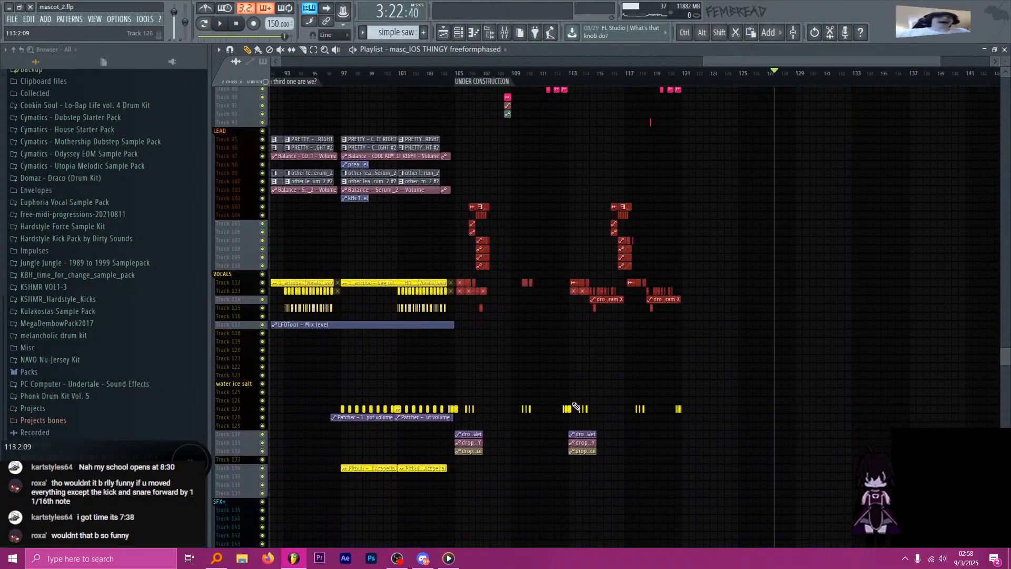
left_click_drag(726, 487, 457, 373)
Add the section's synth clips and the nubass and noway ayer clips to the selection, leaving out drop2q - Mix level.
scroll(510, 384, "up", 7)
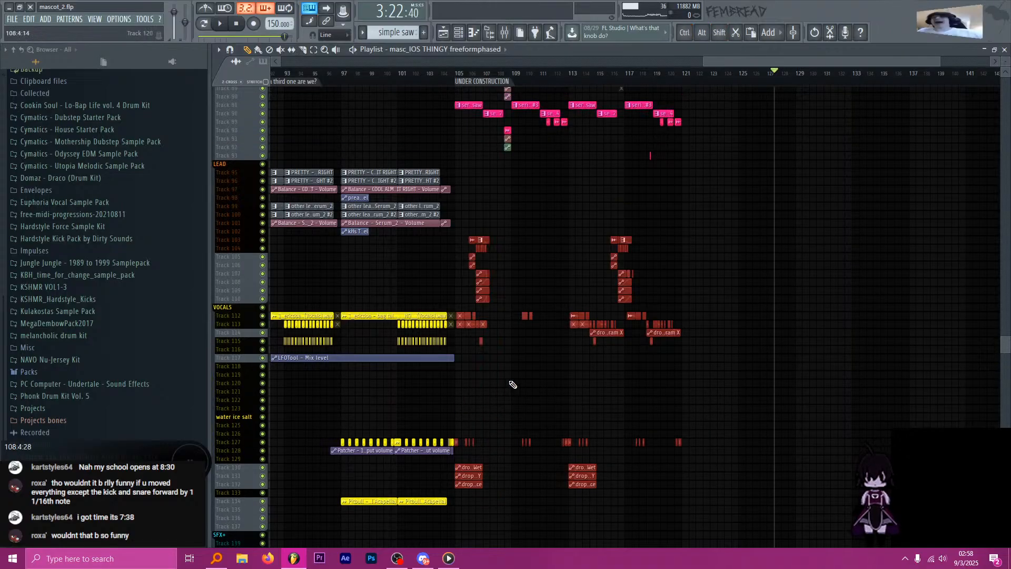
left_click_drag(706, 320, 455, 168)
scroll(560, 337, "up", 3)
scroll(559, 337, "up", 3)
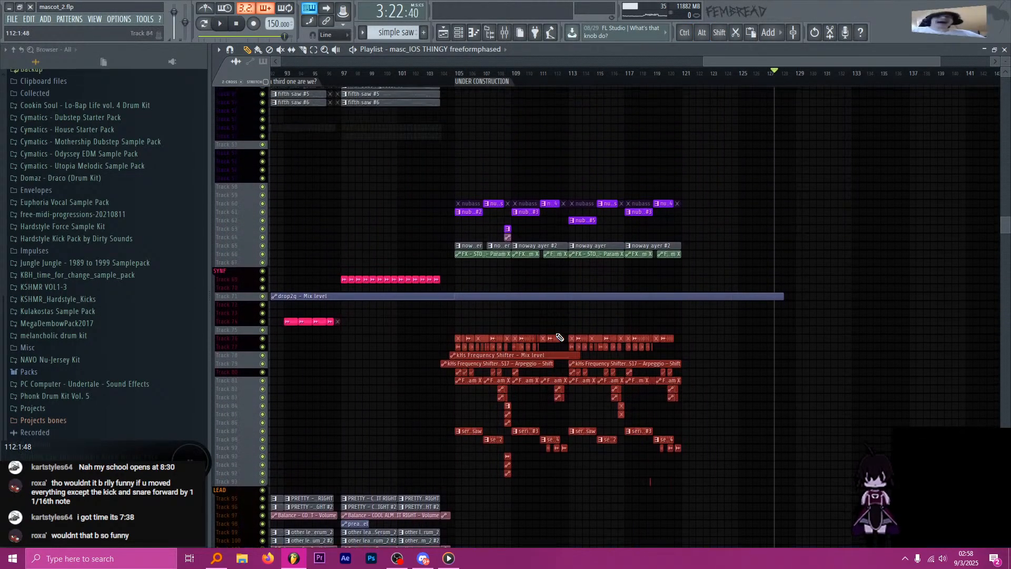
left_click_drag(703, 270, 463, 197)
Examine how the drum clips line up with the selected clips around bar 105, and play the section from there.
scroll(523, 316, "up", 10)
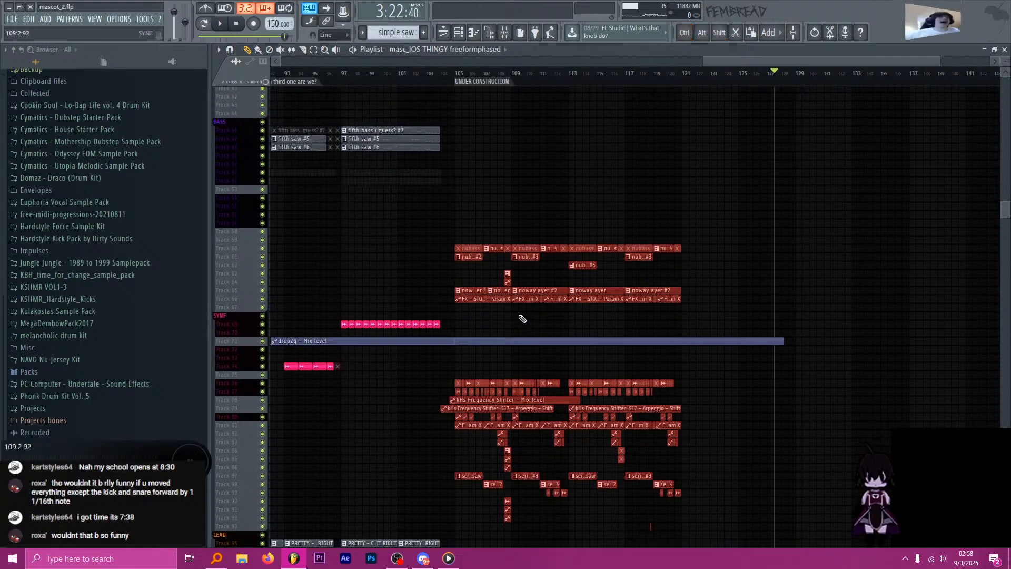
scroll(564, 419, "up", 3)
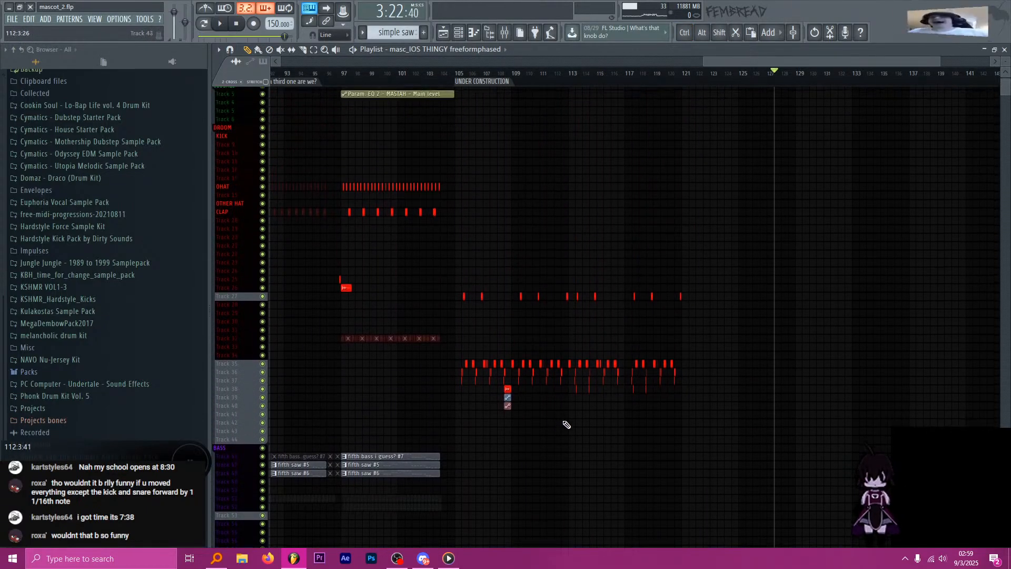
scroll(565, 417, "down", 6)
scroll(456, 378, "up", 5)
scroll(458, 380, "up", 4)
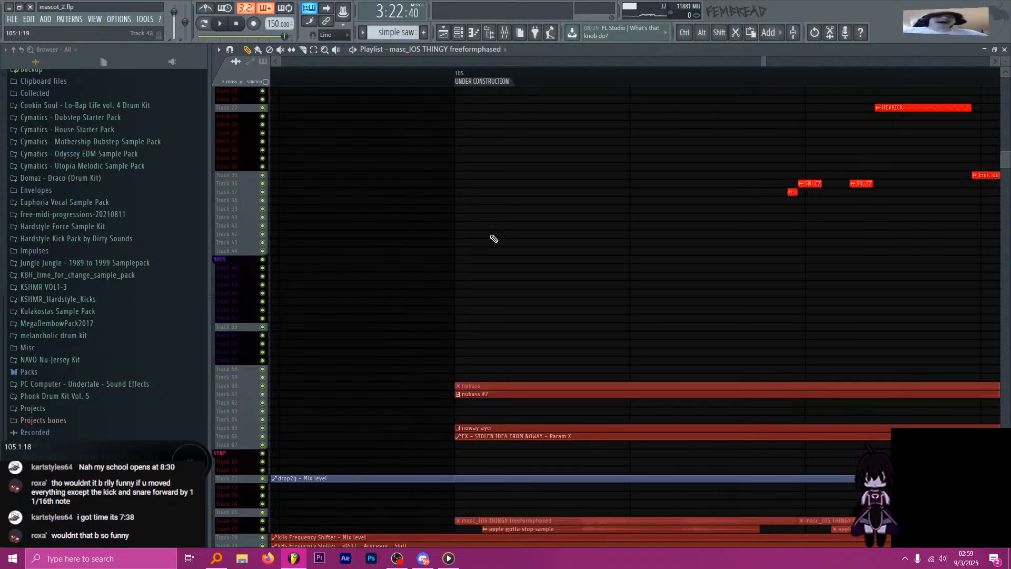
scroll(433, 184, "down", 4)
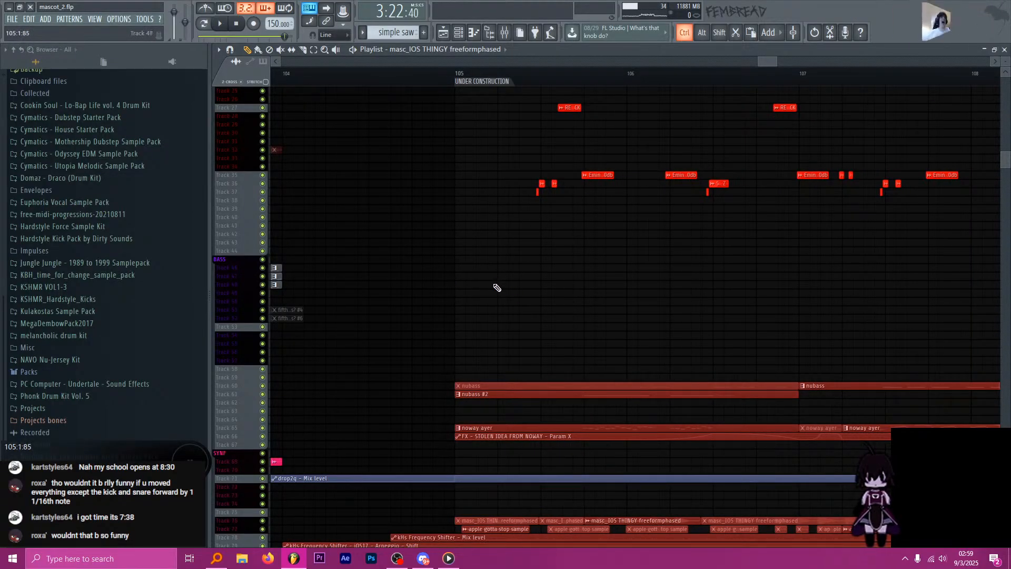
scroll(467, 334, "up", 4)
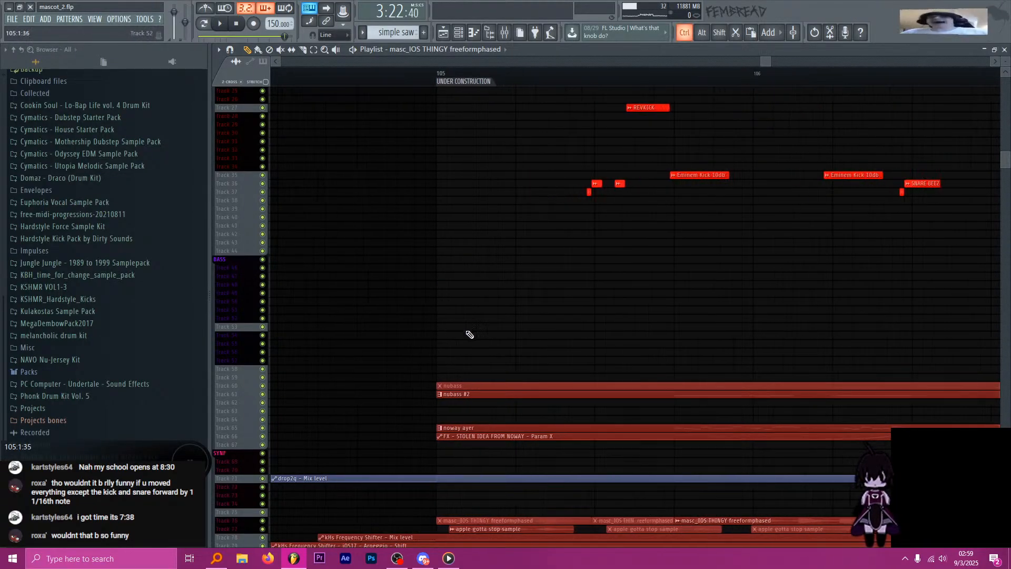
scroll(469, 337, "down", 5)
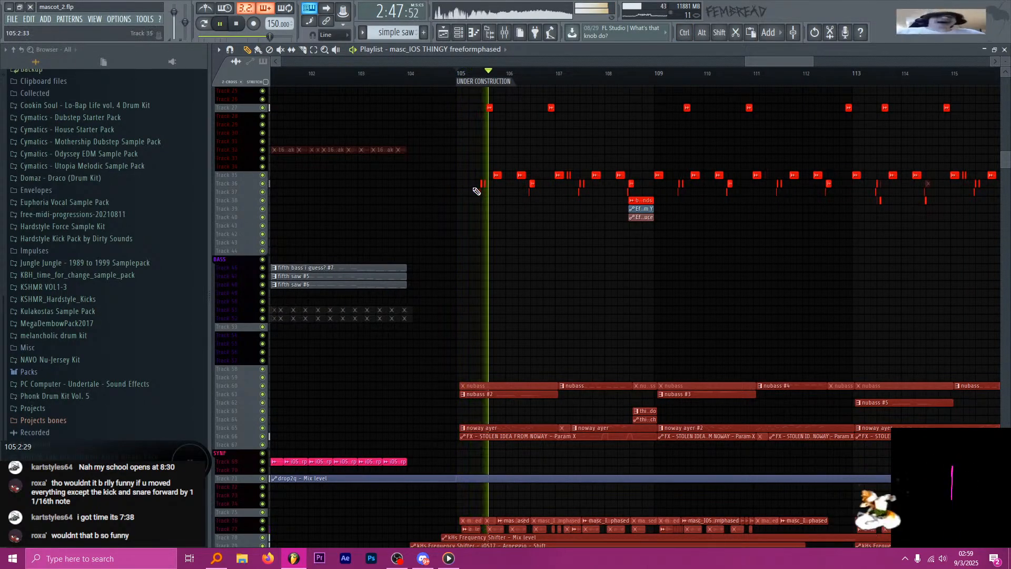
Play through the UNDER CONSTRUCTION section and examine how its selected clips run from the drum tracks down to the vocals.
scroll(466, 206, "down", 2)
scroll(474, 258, "up", 2)
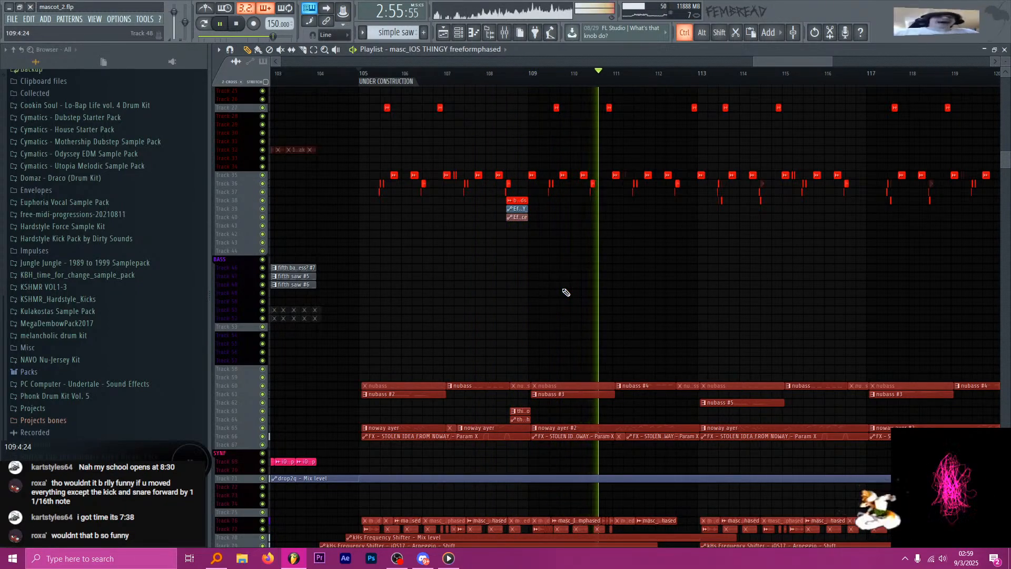
scroll(566, 292, "down", 3)
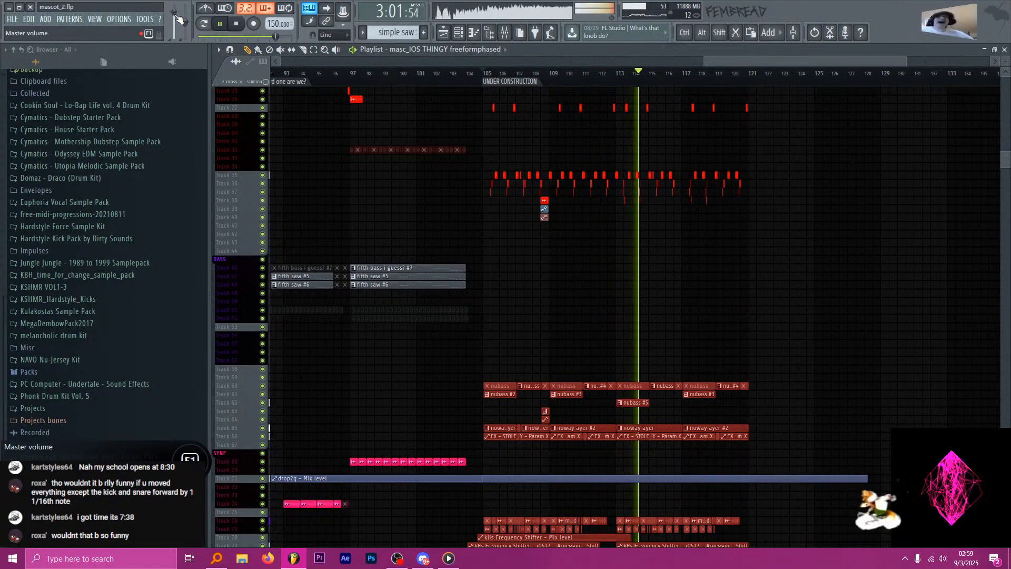
scroll(821, 291, "up", 3)
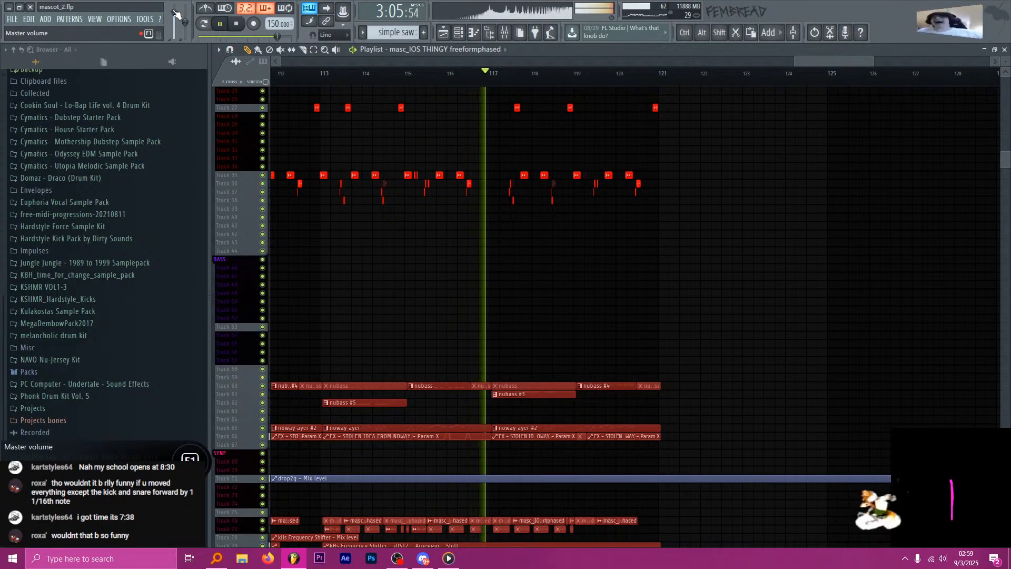
scroll(403, 214, "down", 6)
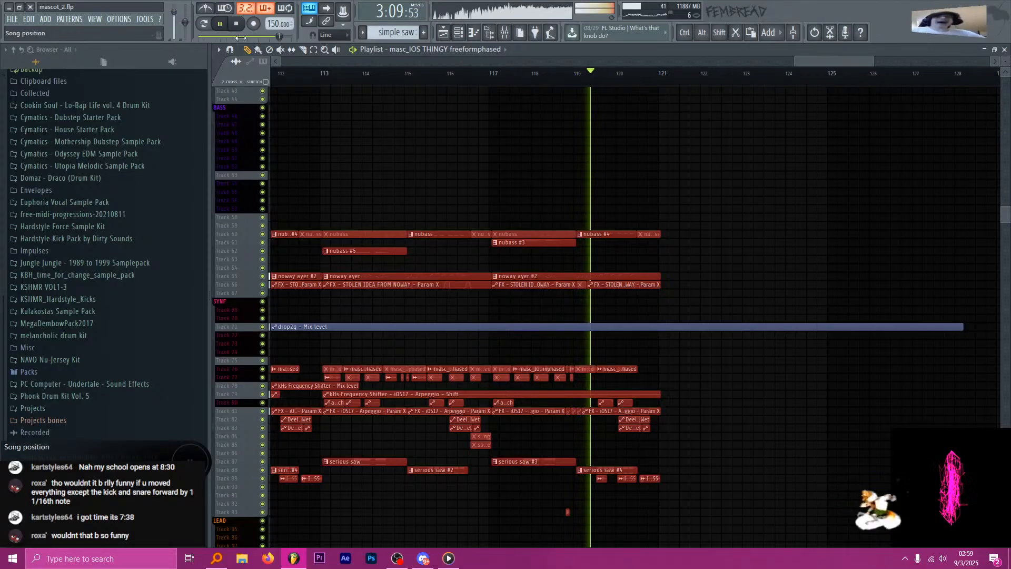
key("space")
scroll(543, 146, "down", 3, "ctrl")
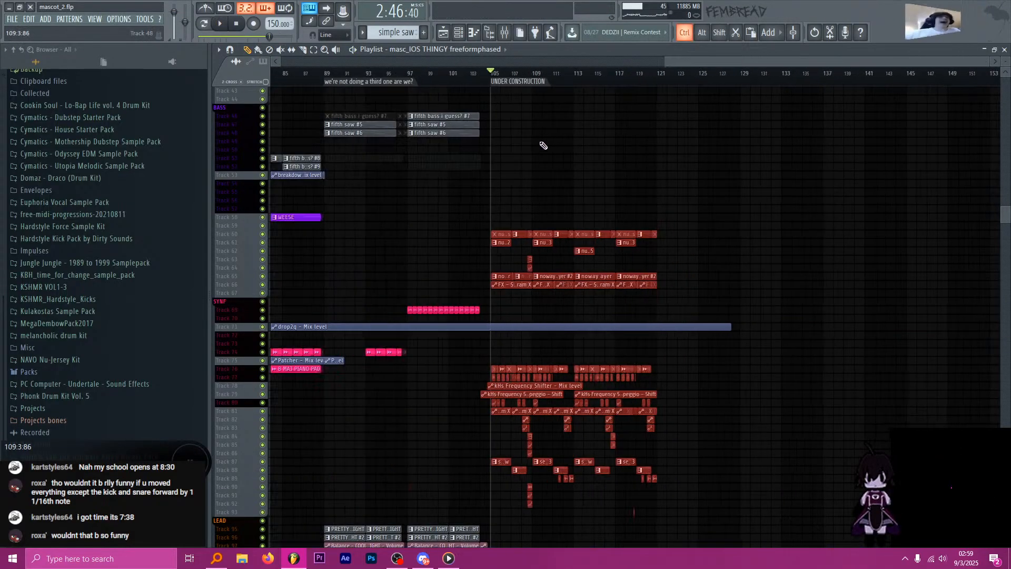
scroll(559, 189, "down", 8)
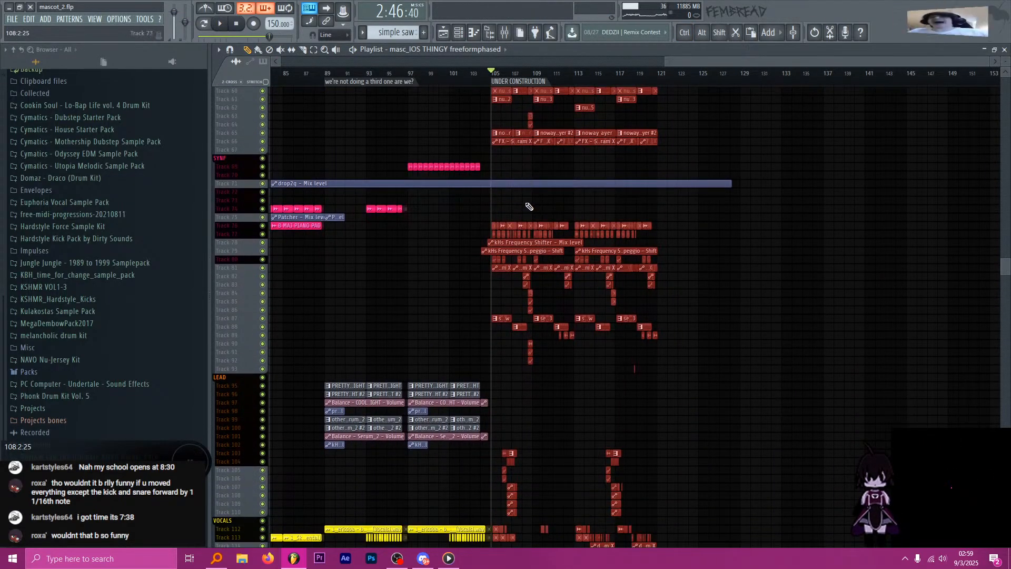
scroll(521, 227, "down", 2)
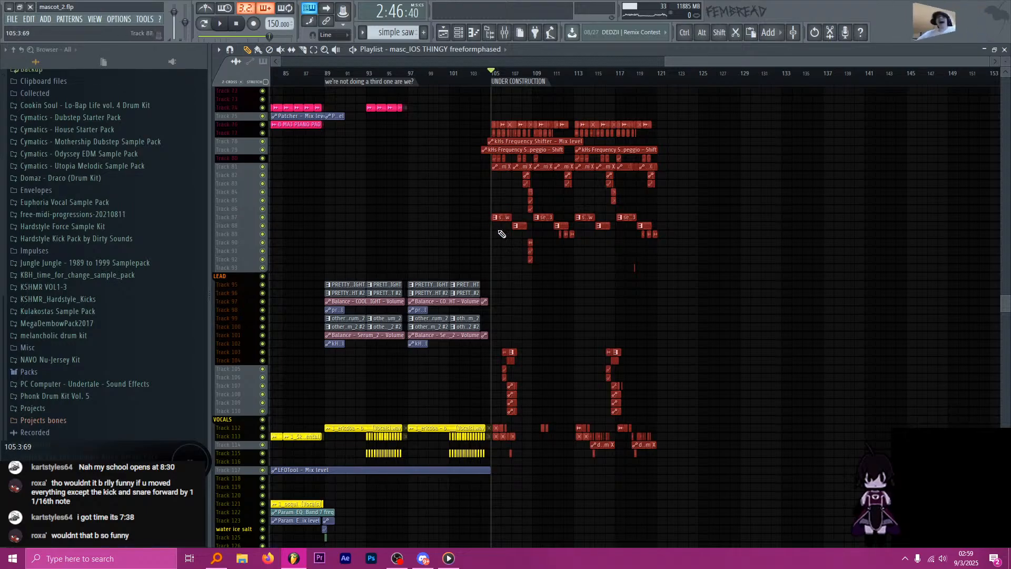
Shift the selected non-drum clips earlier so nubass #2 starts at 104:4:72, and play from just before bar 105.
scroll(527, 212, "up", 10, "ctrl")
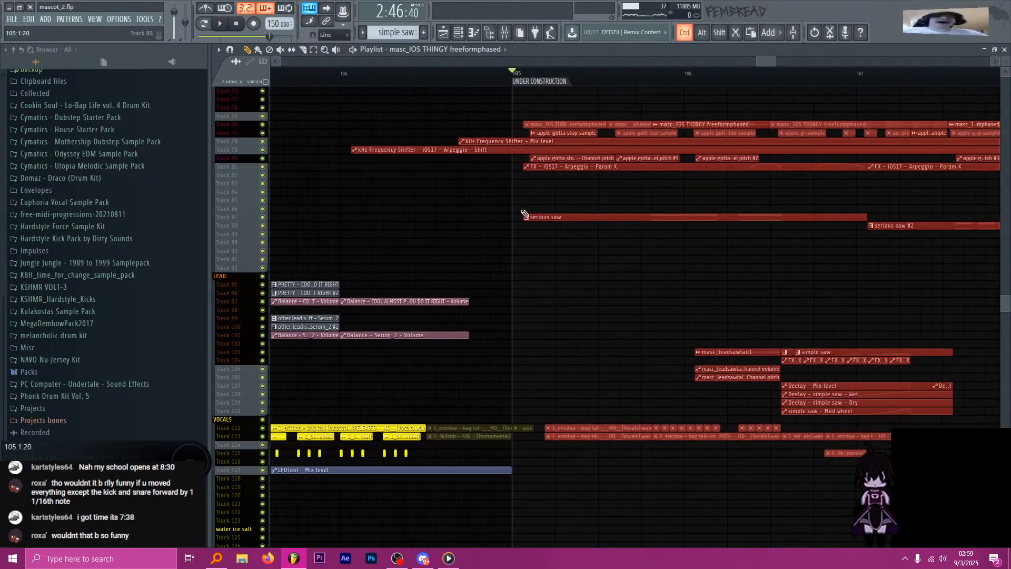
scroll(564, 237, "up", 5)
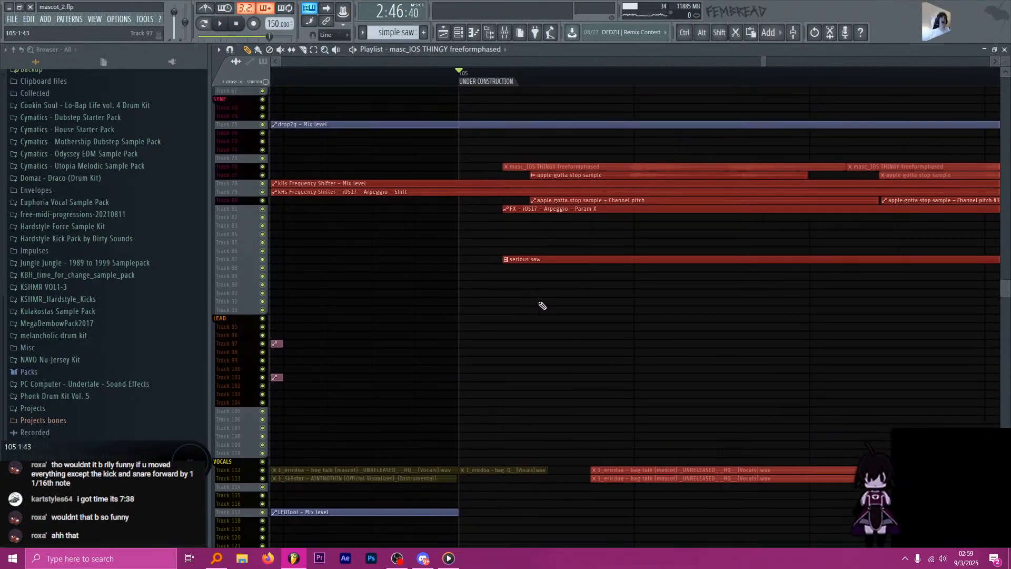
scroll(531, 298, "up", 5)
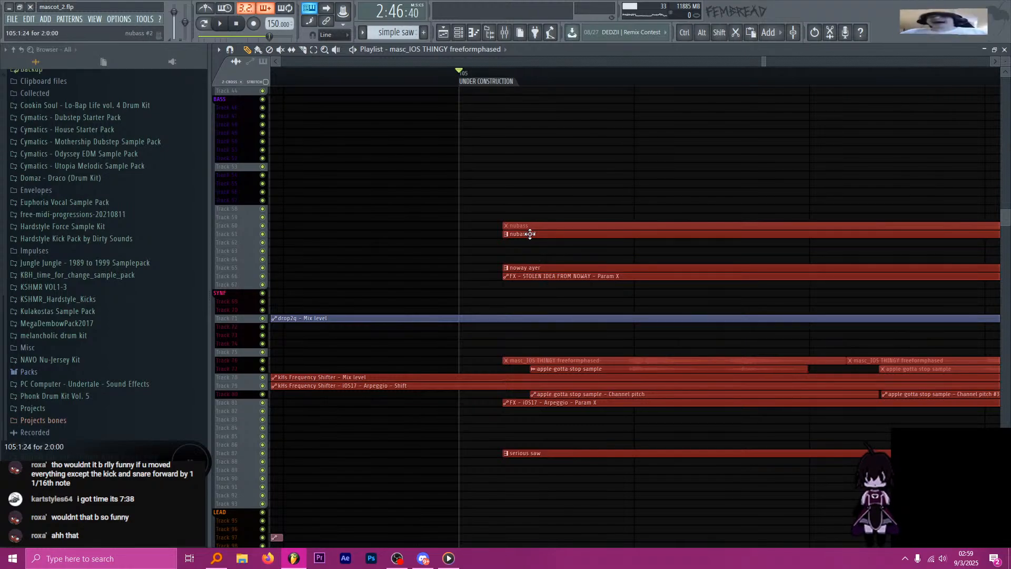
left_click_drag(530, 234, 426, 232)
scroll(462, 177, "down", 5)
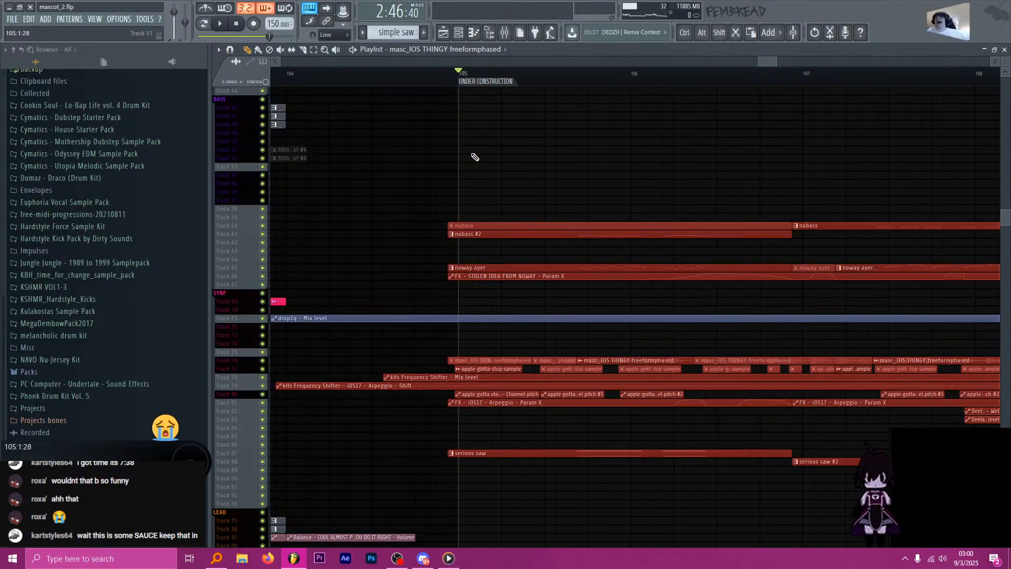
left_click(430, 75)
key("space")
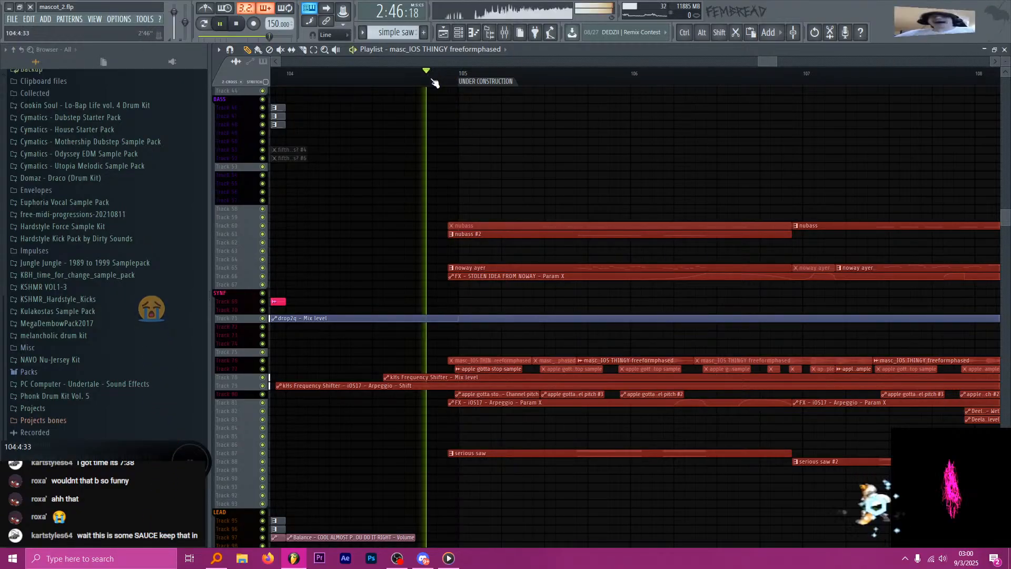
scroll(423, 128, "down", 3)
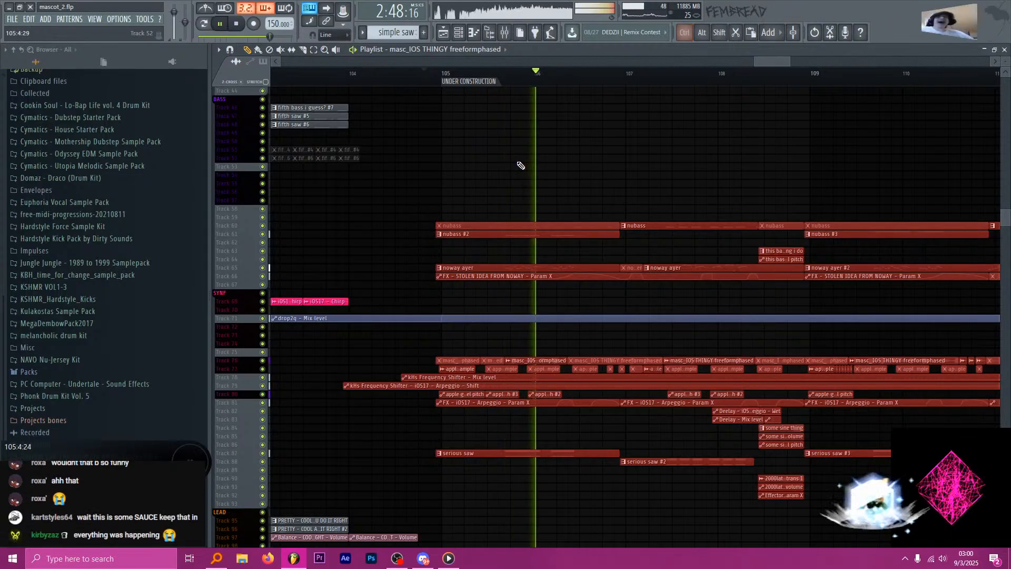
scroll(653, 214, "down", 2)
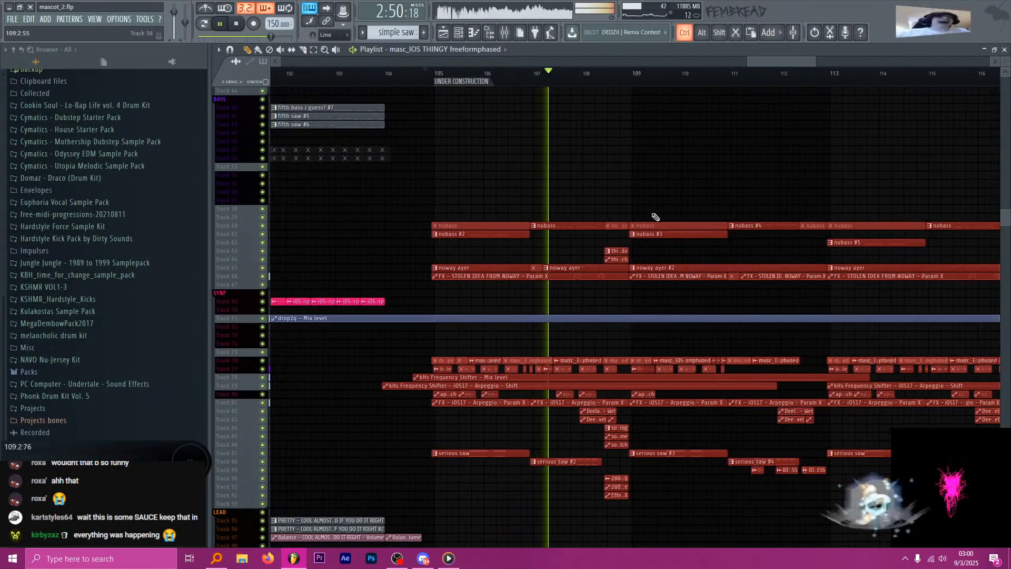
scroll(658, 216, "up", 2)
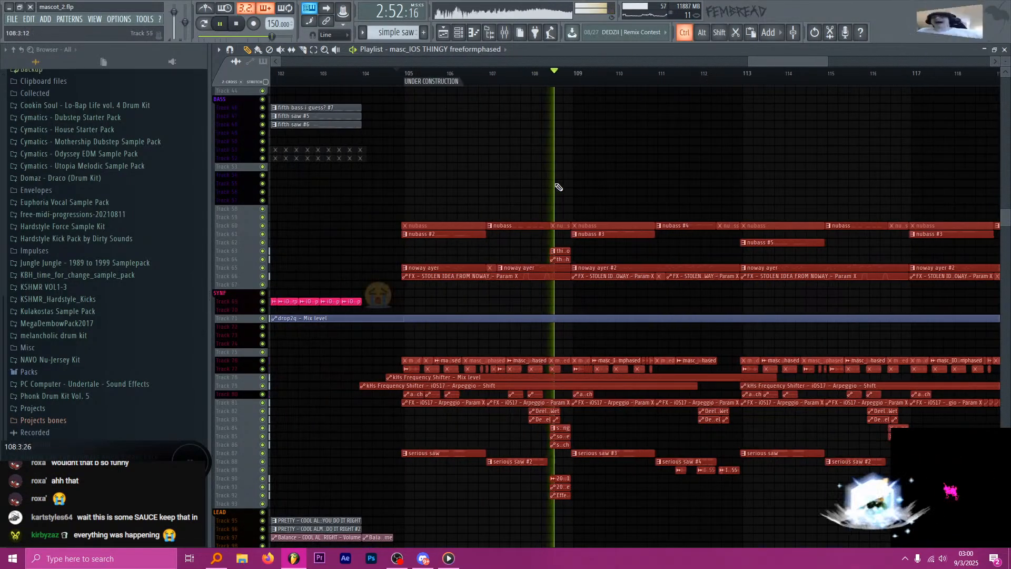
Stop playback and move the selected clips so nubass #2 and the other opening clips start exactly at bar 105.
scroll(534, 210, "up", 4)
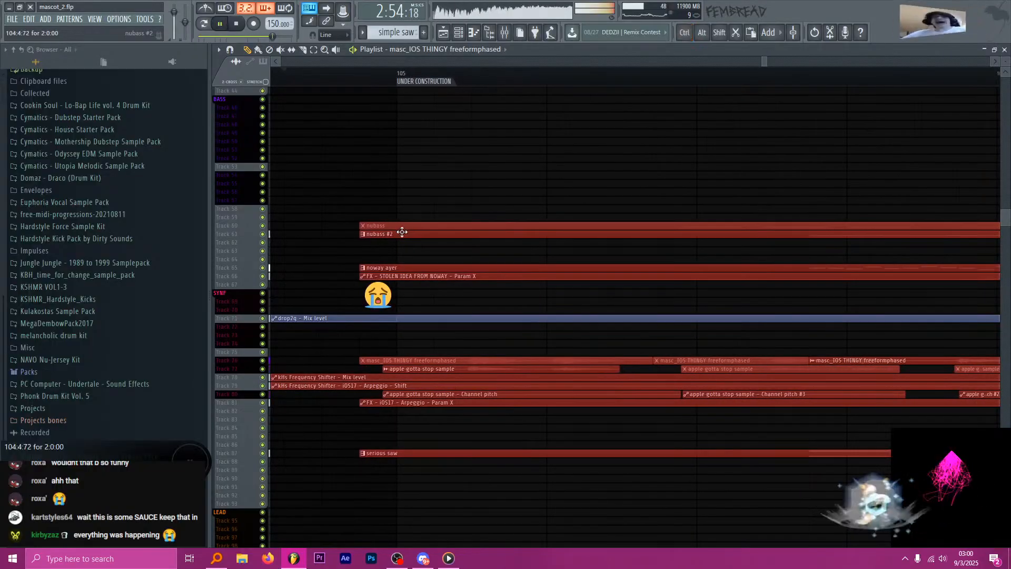
key("space")
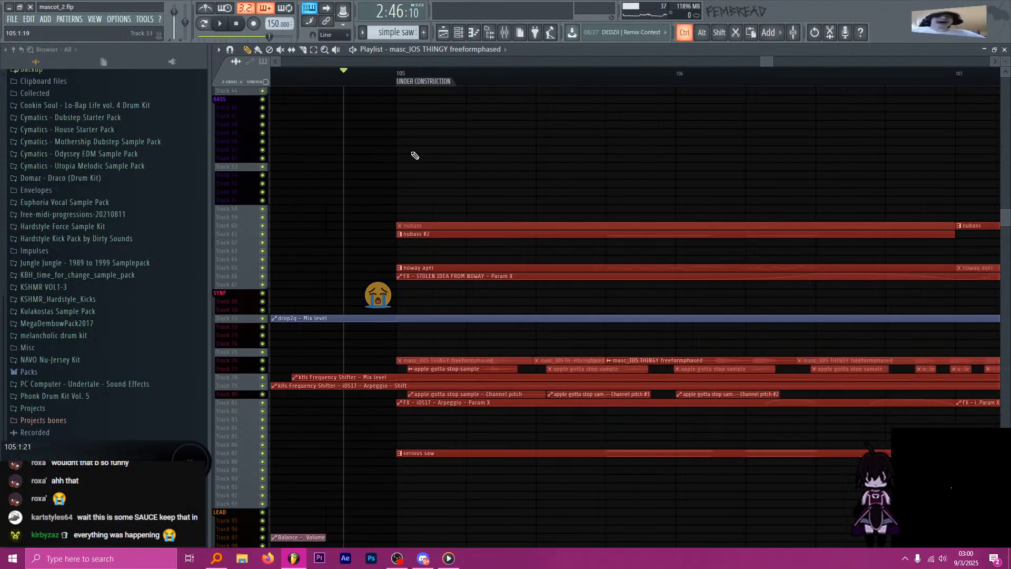
scroll(521, 210, "down", 6)
scroll(552, 261, "down", 10)
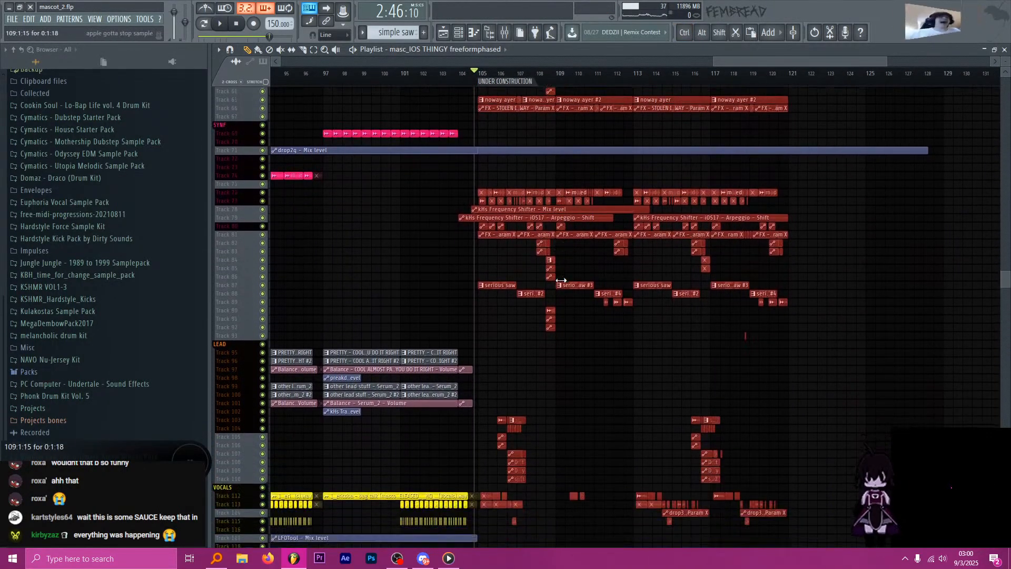
Play from bar 105 to check the timing of the vocal and water ice salt clips, and save the project.
scroll(523, 282, "up", 3)
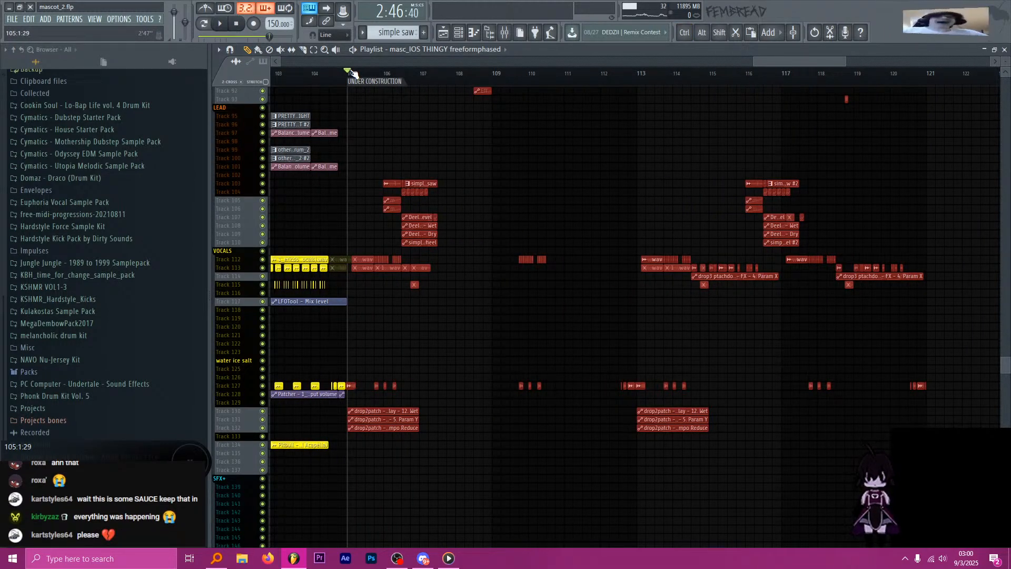
scroll(369, 382, "up", 5)
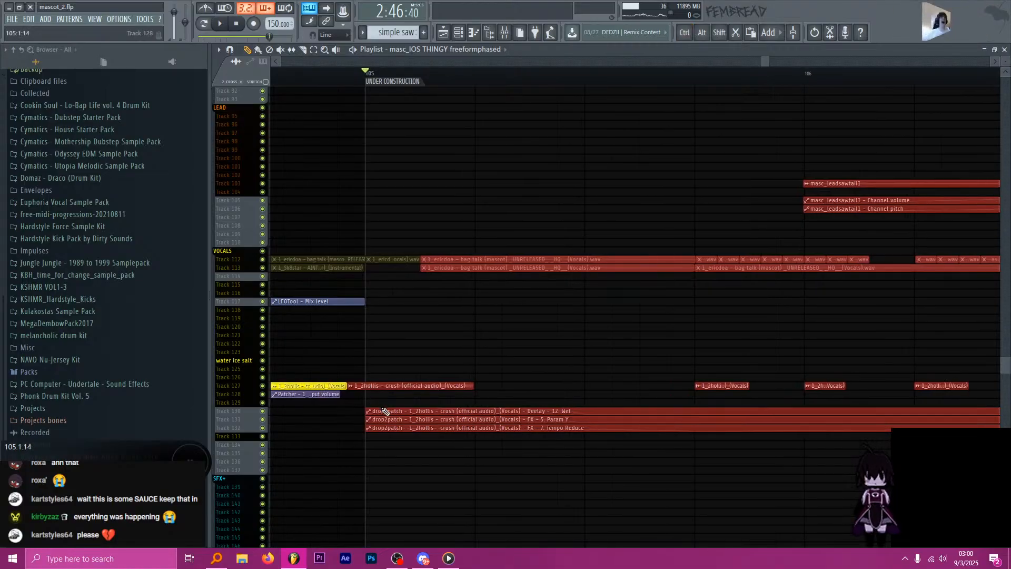
key("space")
scroll(420, 316, "down", 6)
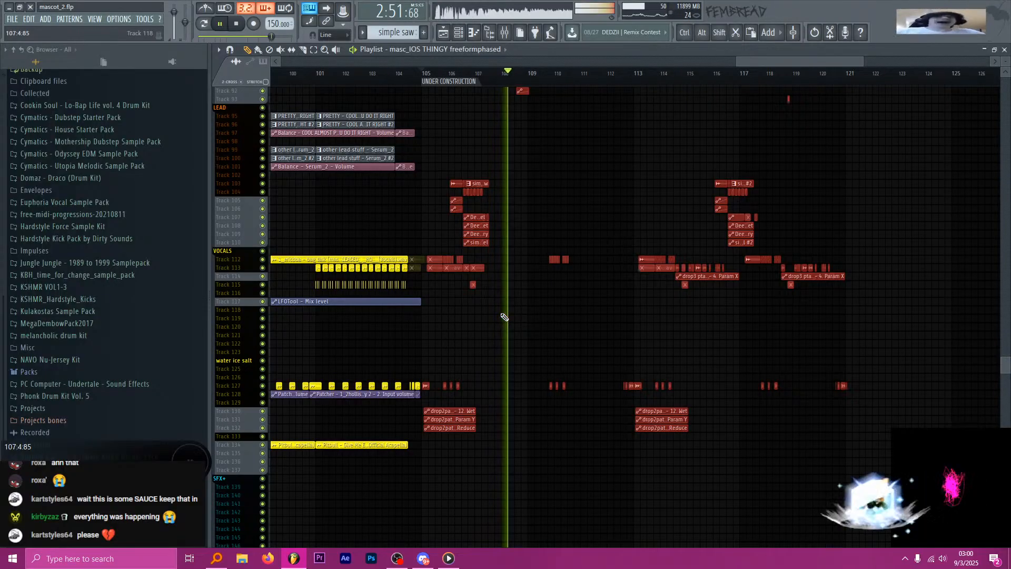
key("space")
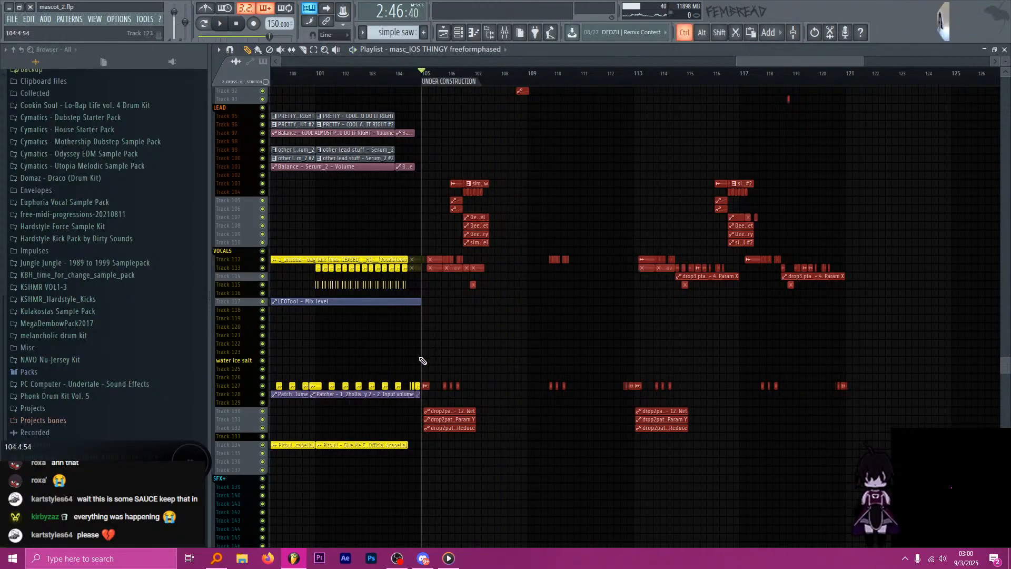
scroll(423, 361, "up", 5)
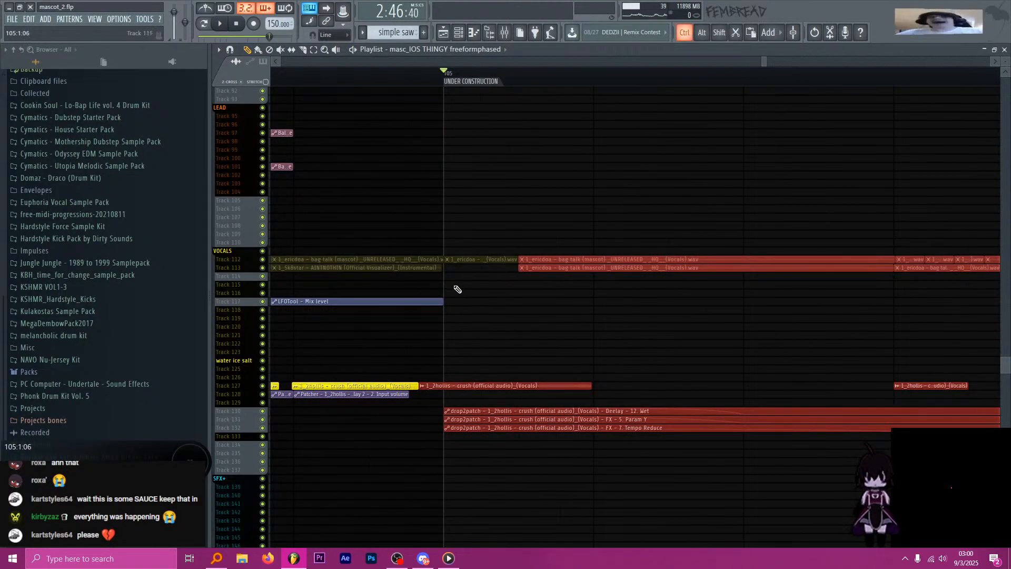
scroll(457, 289, "down", 5)
scroll(474, 258, "up", 8)
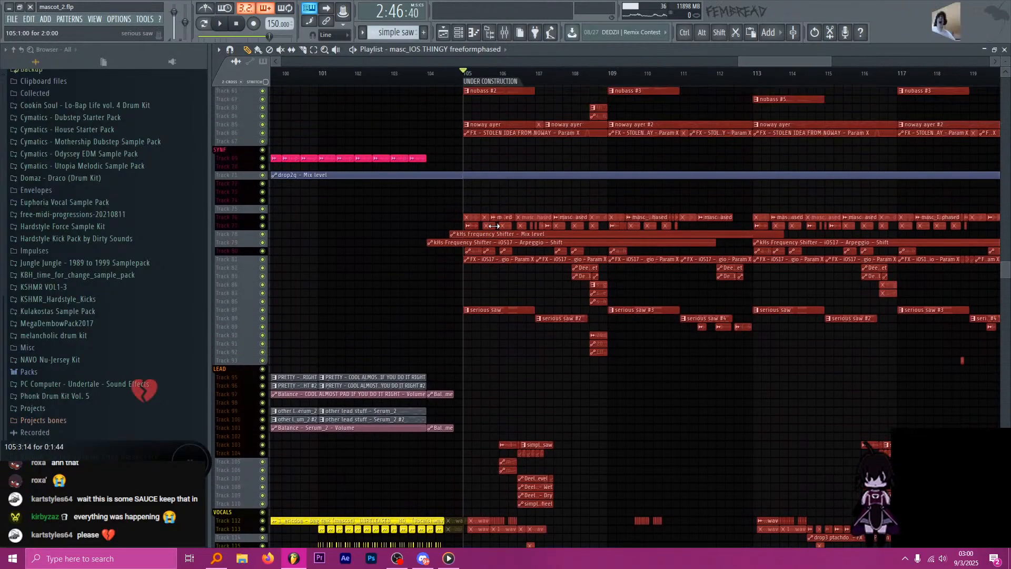
scroll(493, 210, "up", 1)
key("ctrl+s")
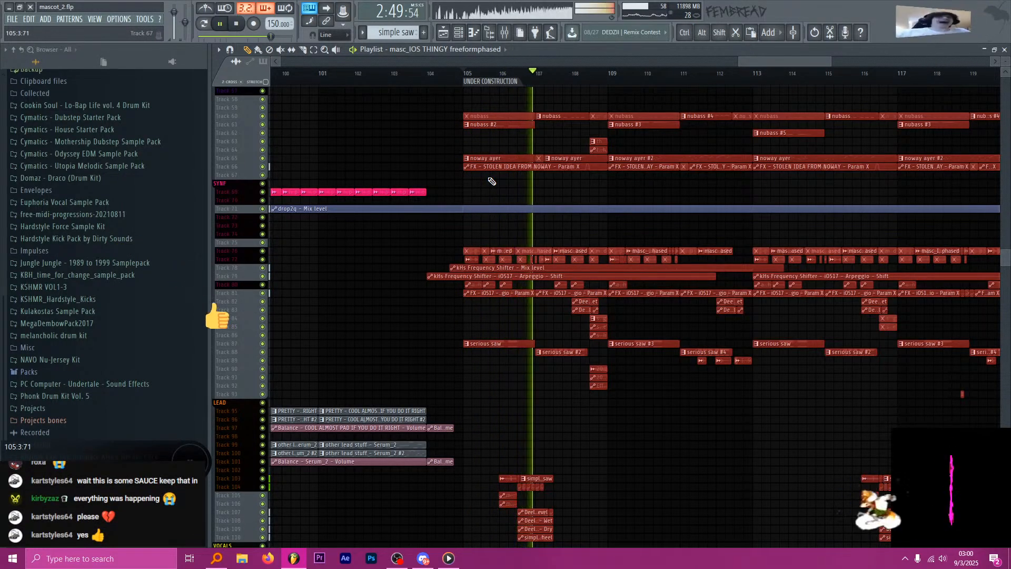
Shift the selected non-drum clips 12 ticks later, so the first selected bag talk vocals start at 105:1:60.
scroll(528, 305, "up", 6)
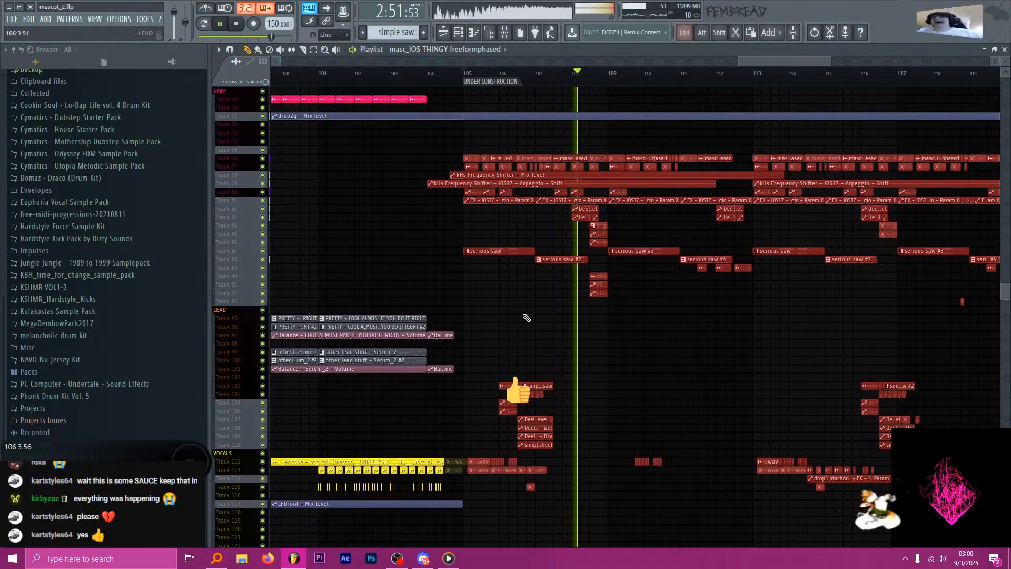
scroll(533, 332, "down", 8)
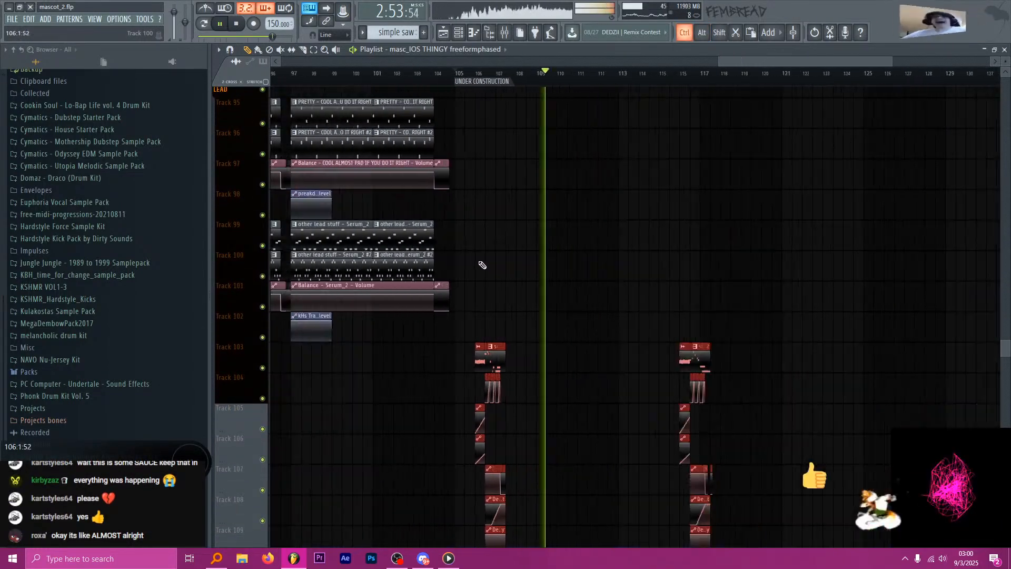
scroll(560, 338, "up", 7)
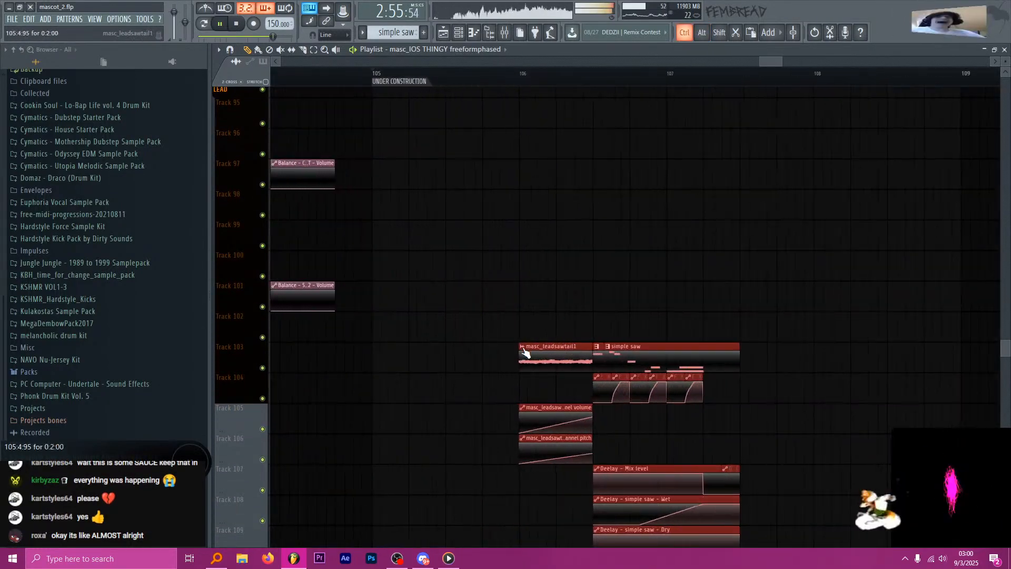
scroll(495, 374, "down", 5)
scroll(375, 321, "up", 2)
scroll(373, 321, "up", 3)
key("space")
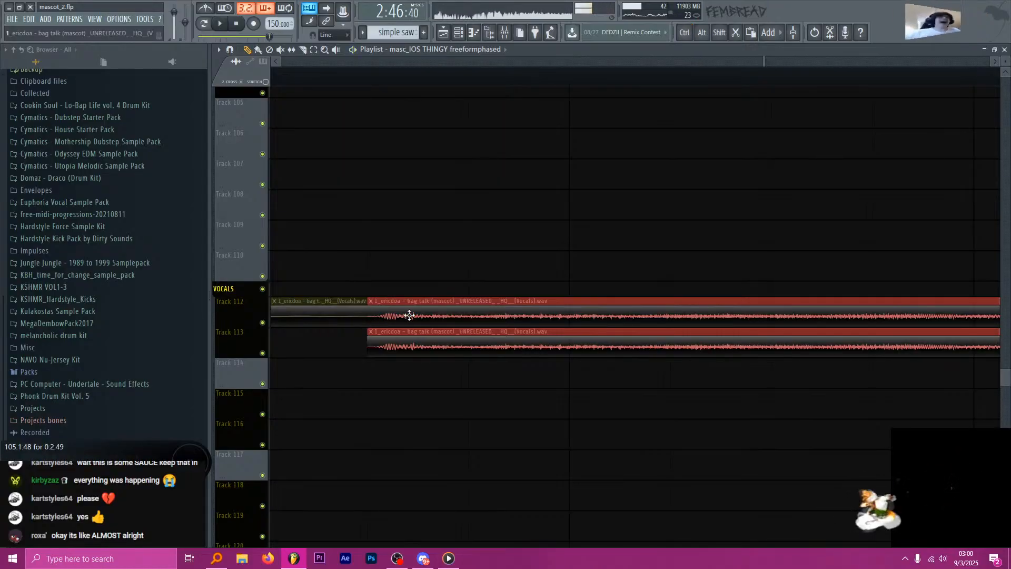
left_click_drag(409, 314, 460, 316)
scroll(459, 316, "down", 6)
Play the section from bar 105 and examine the shifted vocal, lead and synth clips across their tracks.
key("space")
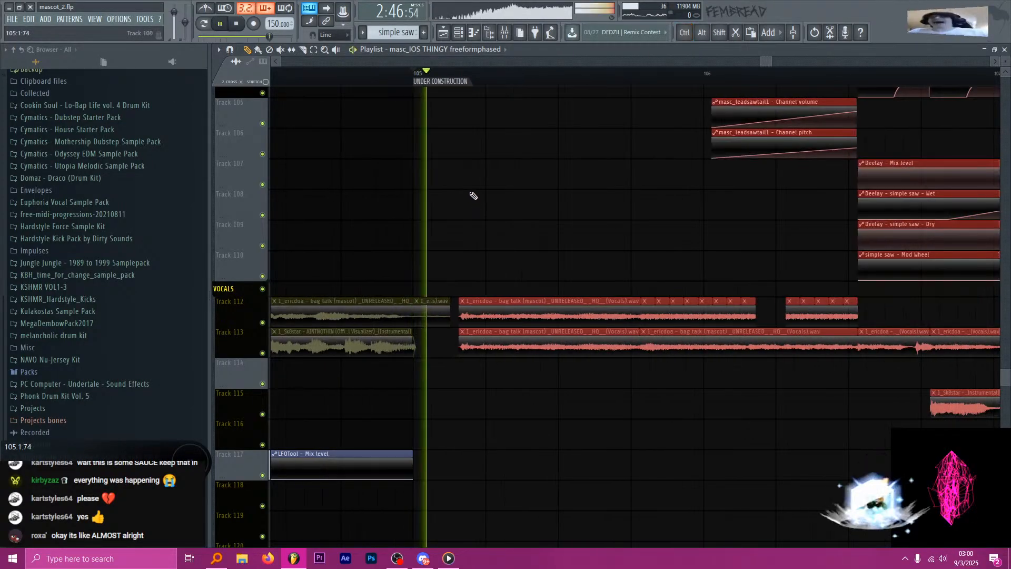
scroll(485, 267, "up", 1)
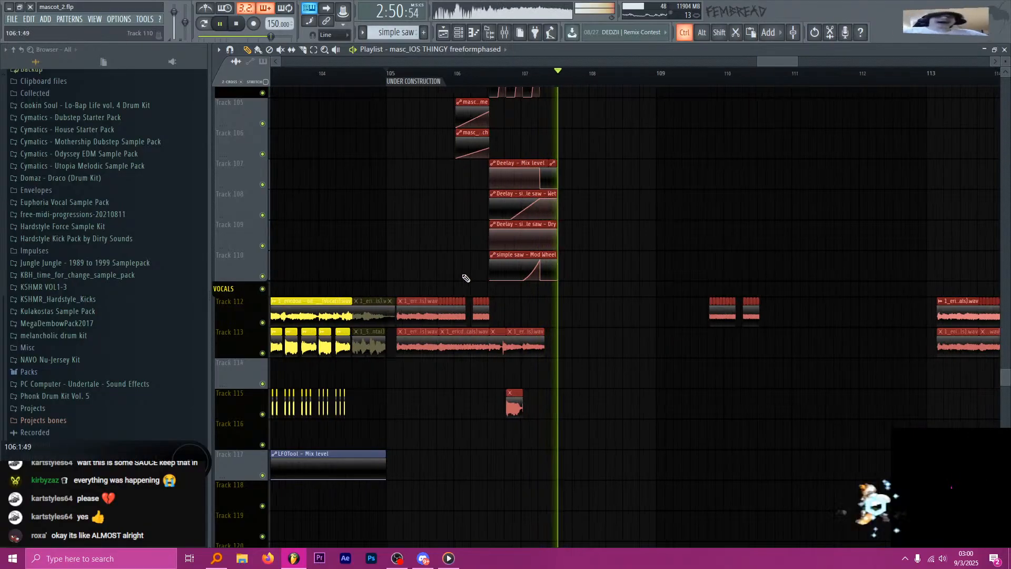
scroll(466, 279, "up", 3)
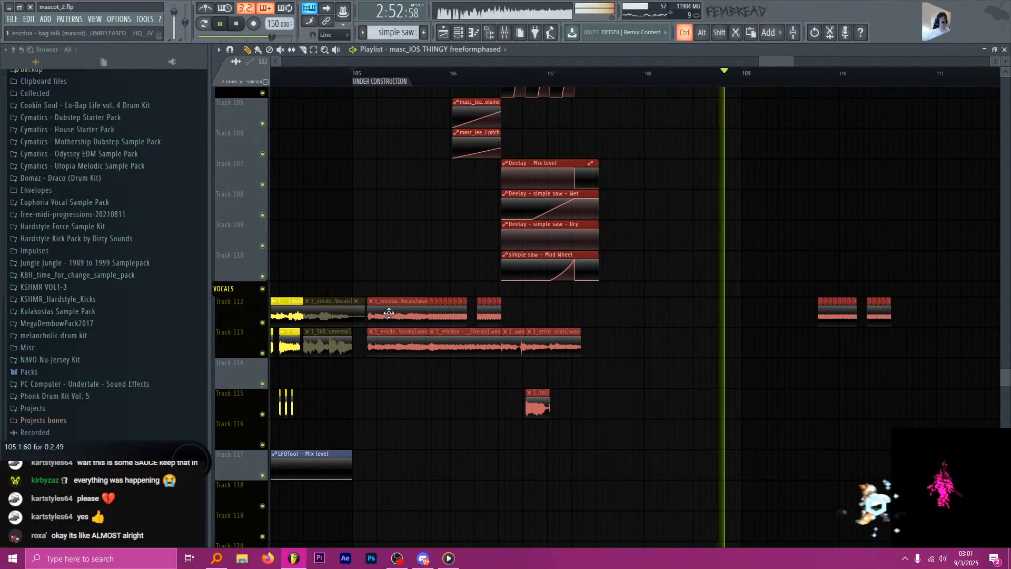
scroll(414, 314, "down", 6)
scroll(542, 350, "up", 8)
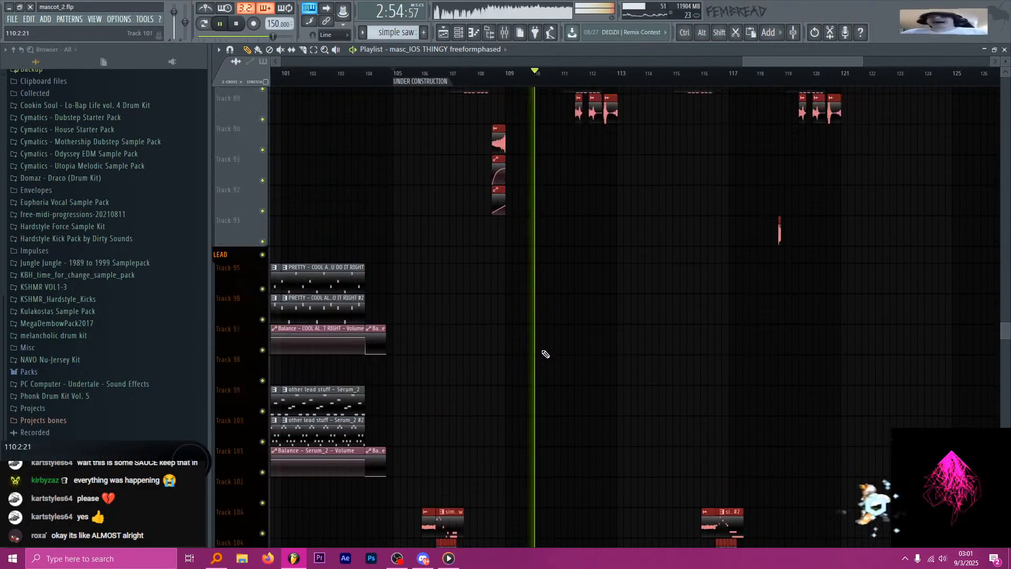
scroll(544, 352, "up", 4)
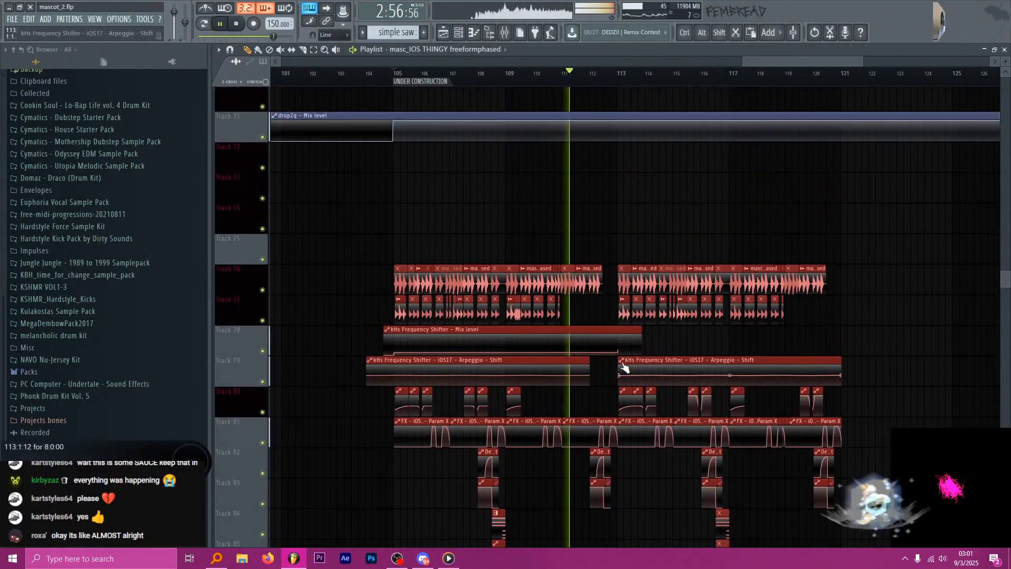
scroll(626, 363, "down", 5)
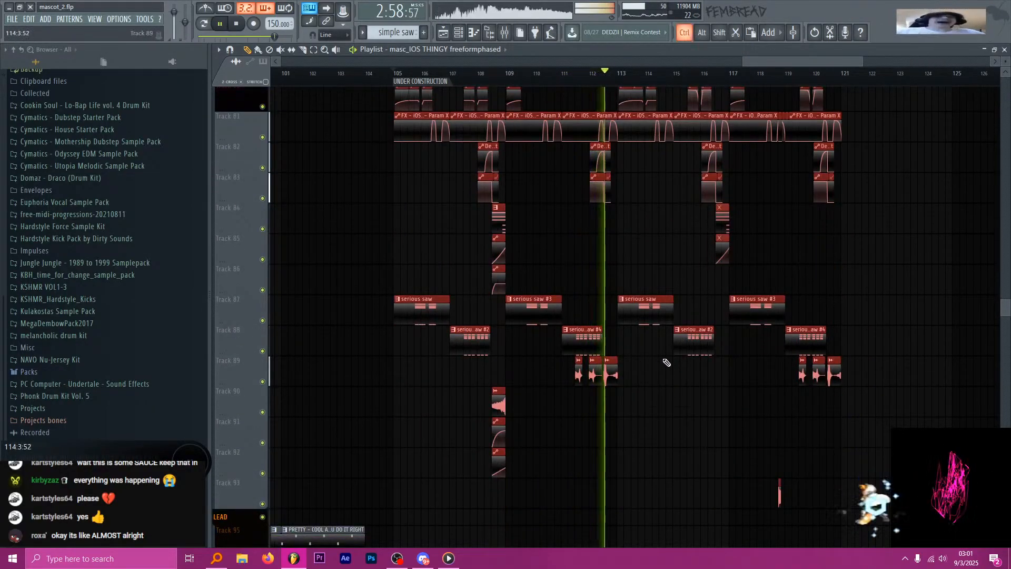
Play on through bars 112 to 118 and examine where the serious saw clip starts relative to bar 113.
scroll(667, 363, "up", 4)
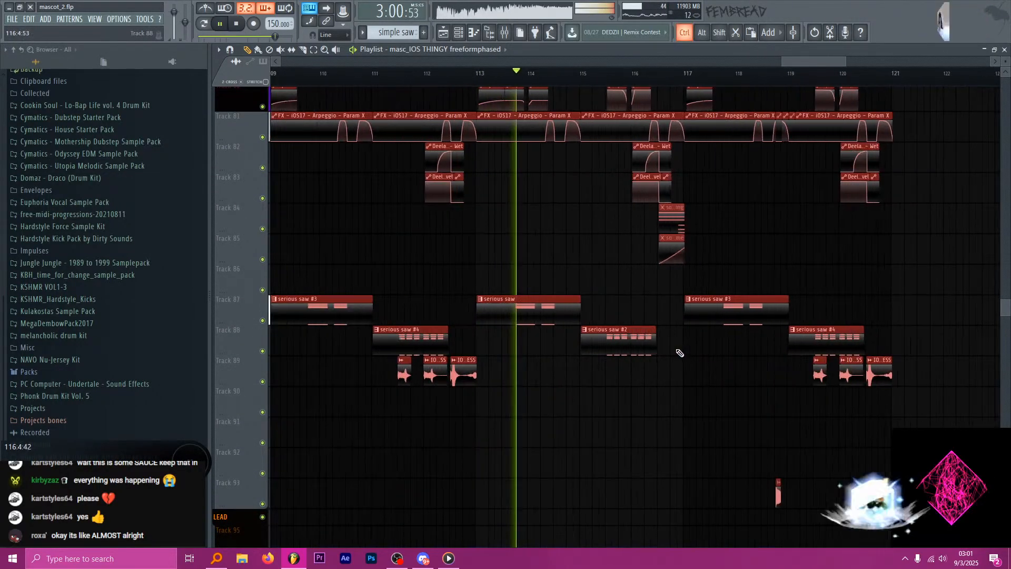
scroll(487, 324, "up", 4)
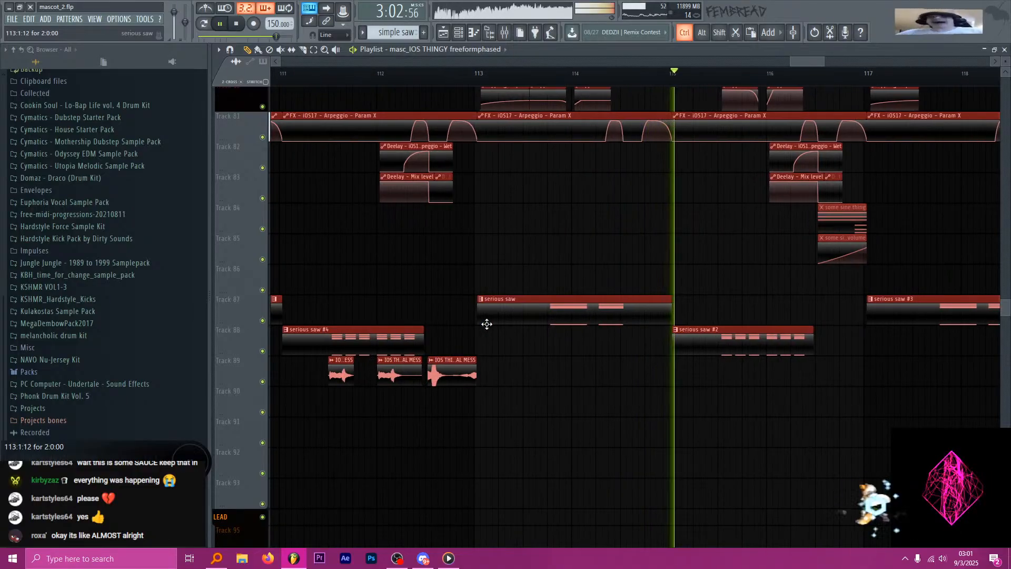
scroll(485, 317, "down", 4)
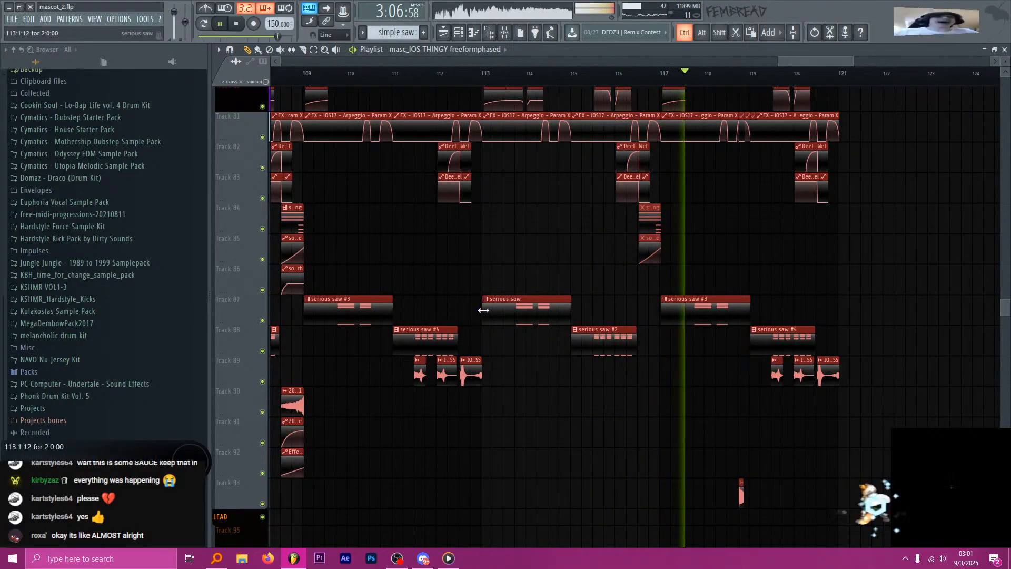
scroll(483, 310, "up", 3)
scroll(483, 310, "up", 6)
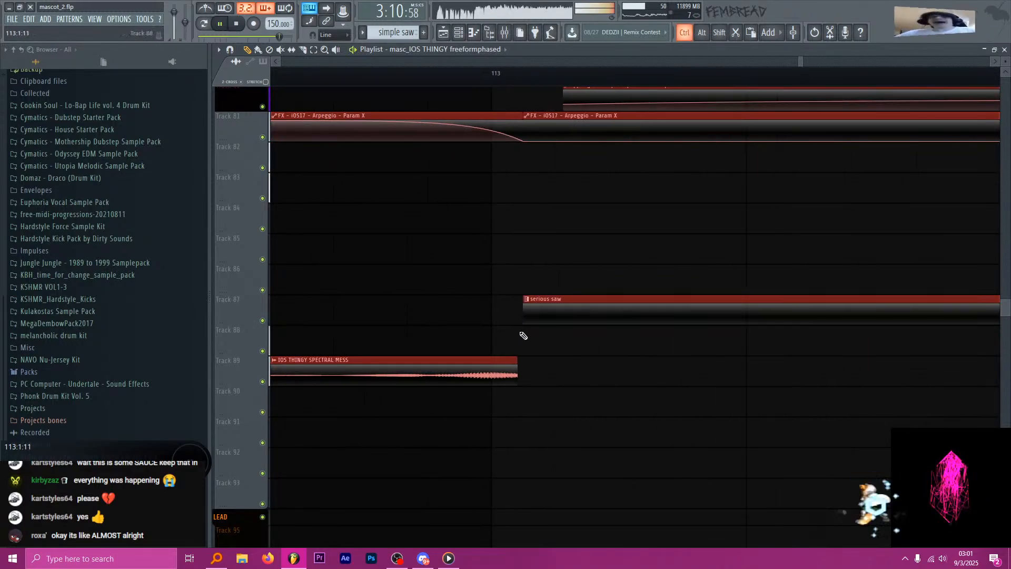
scroll(525, 337, "down", 10)
scroll(516, 337, "down", 8)
key("space")
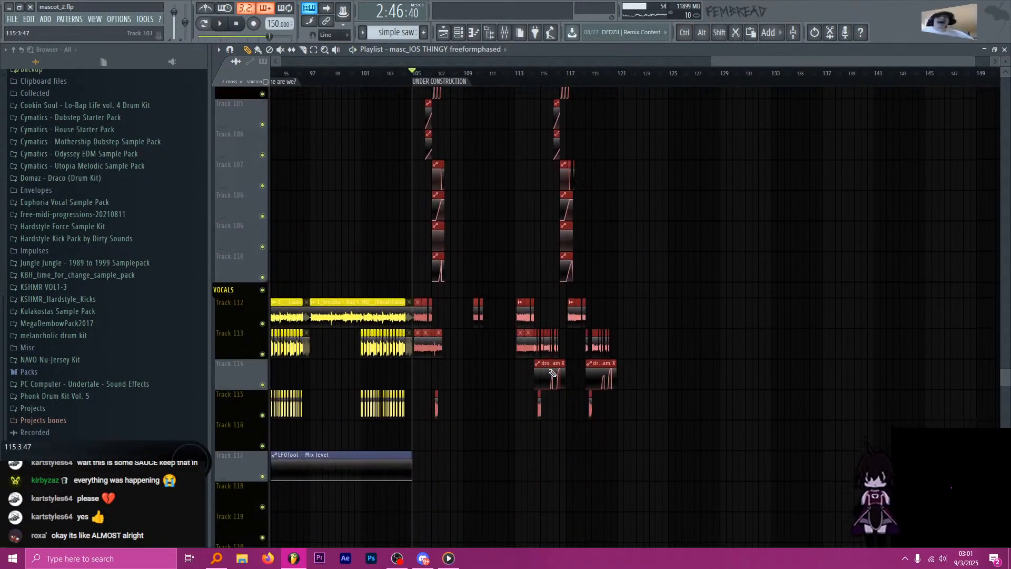
Shift the selected non-drum clips earlier, so the first serious saw clip starts just after bar 105.
scroll(551, 373, "up", 10)
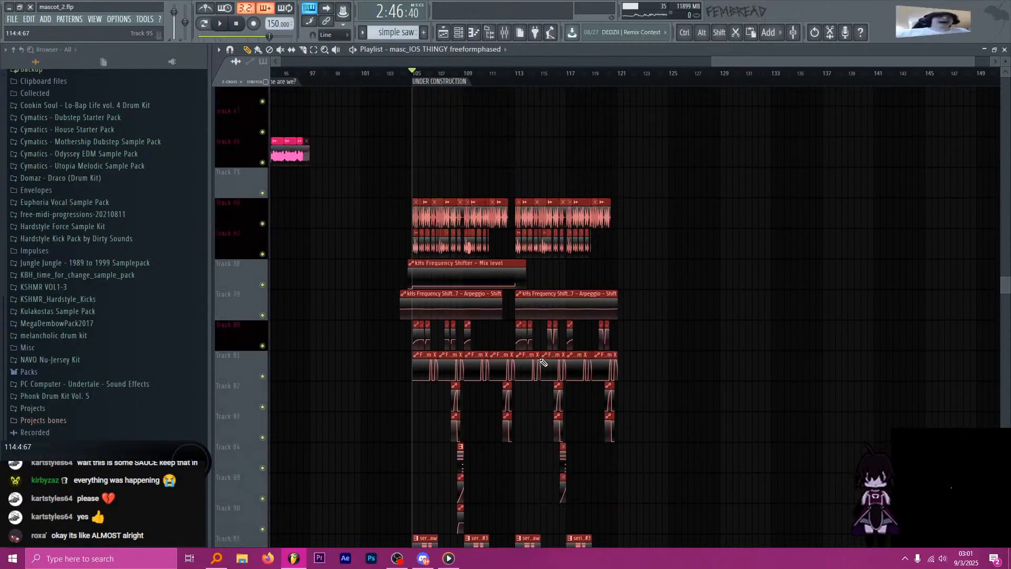
scroll(543, 362, "up", 13)
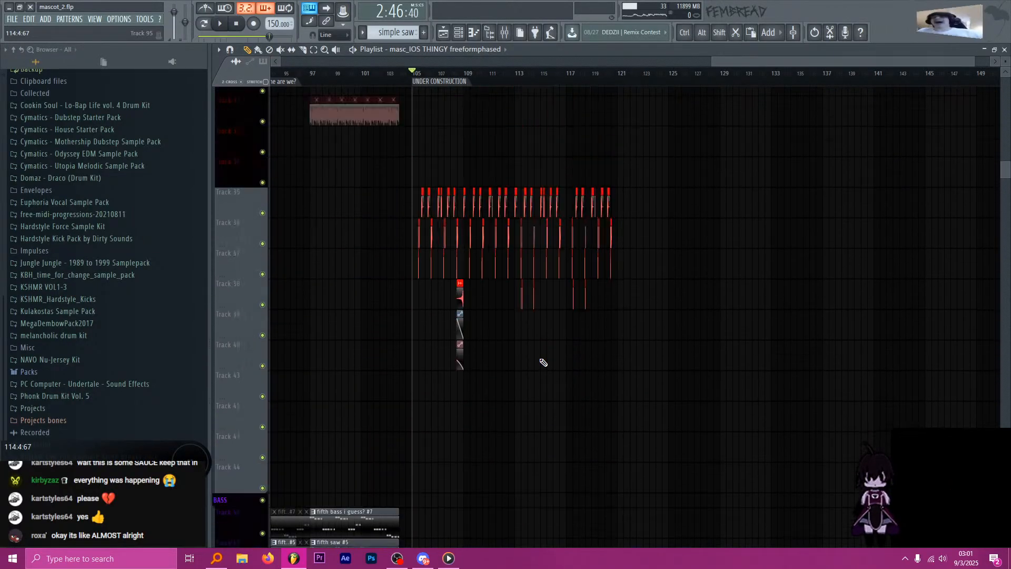
scroll(544, 362, "up", 10)
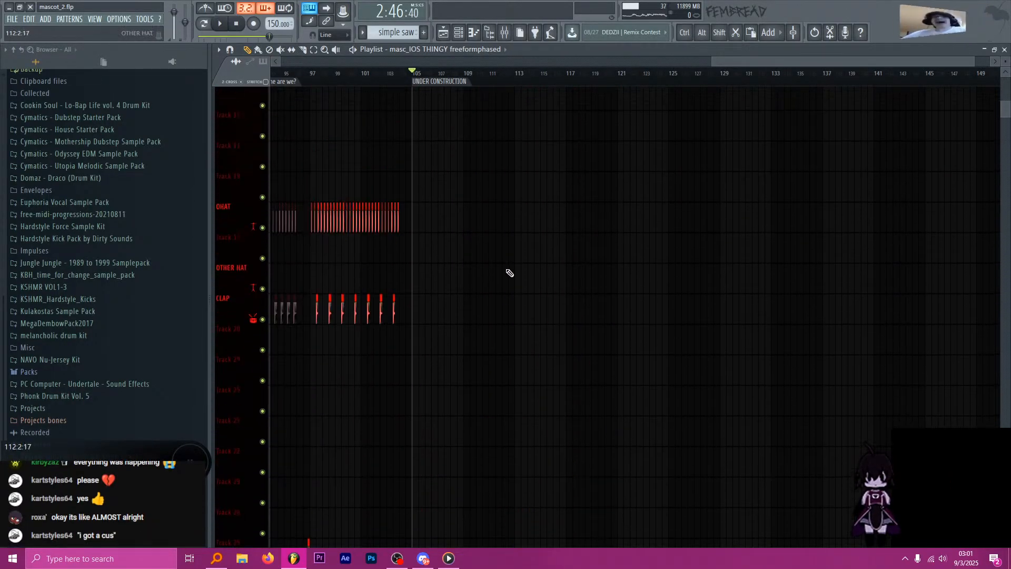
scroll(509, 272, "up", 4)
scroll(529, 311, "down", 20)
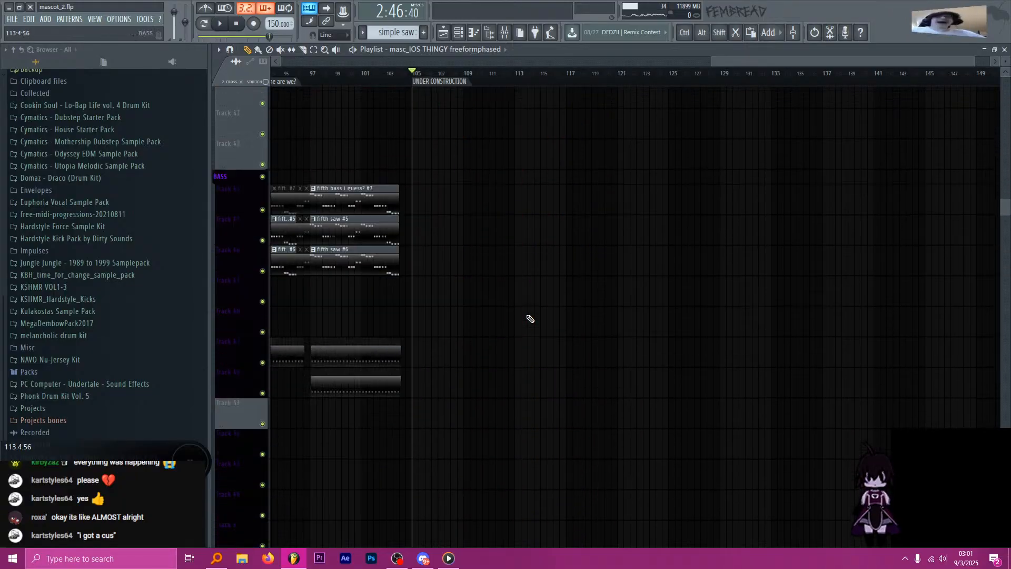
scroll(404, 300, "up", 2)
scroll(404, 300, "up", 6)
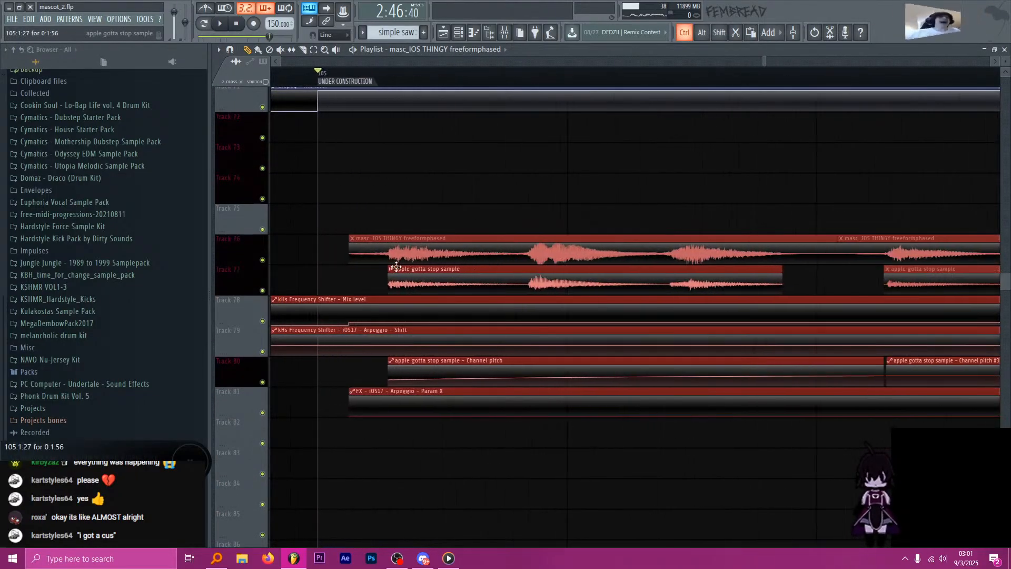
scroll(447, 333, "down", 5)
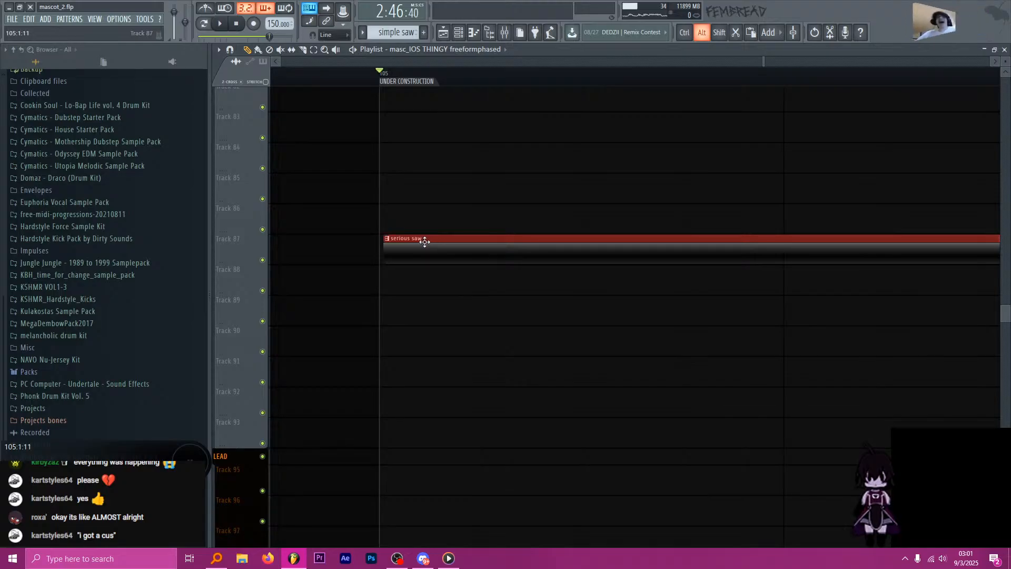
Play the section from bar 105 and check the timing of the shifted serious saw, lead and vocal clips.
key("space")
scroll(418, 361, "down", 6)
scroll(410, 335, "down", 2)
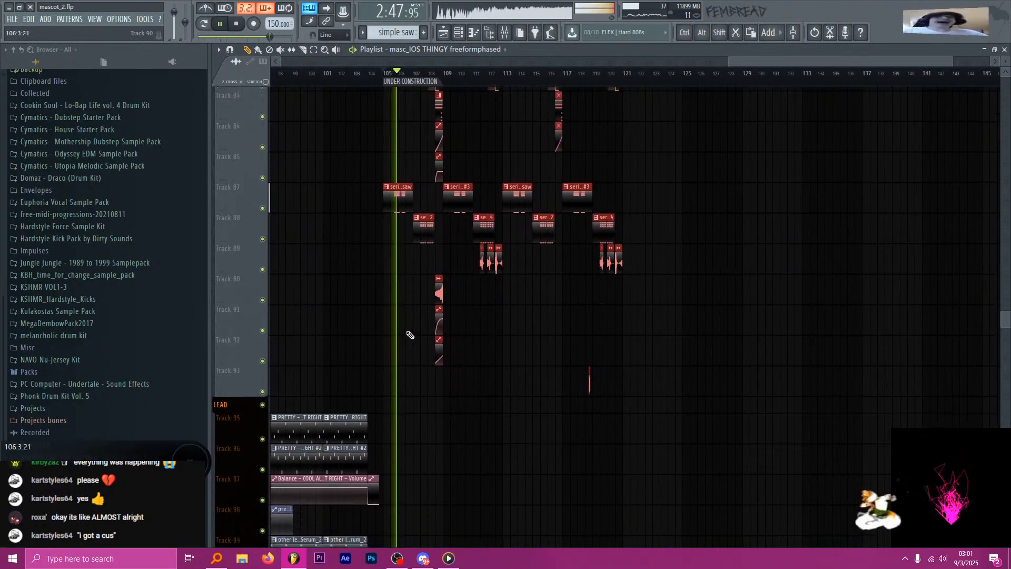
scroll(410, 334, "down", 8)
scroll(379, 320, "up", 8)
key("space")
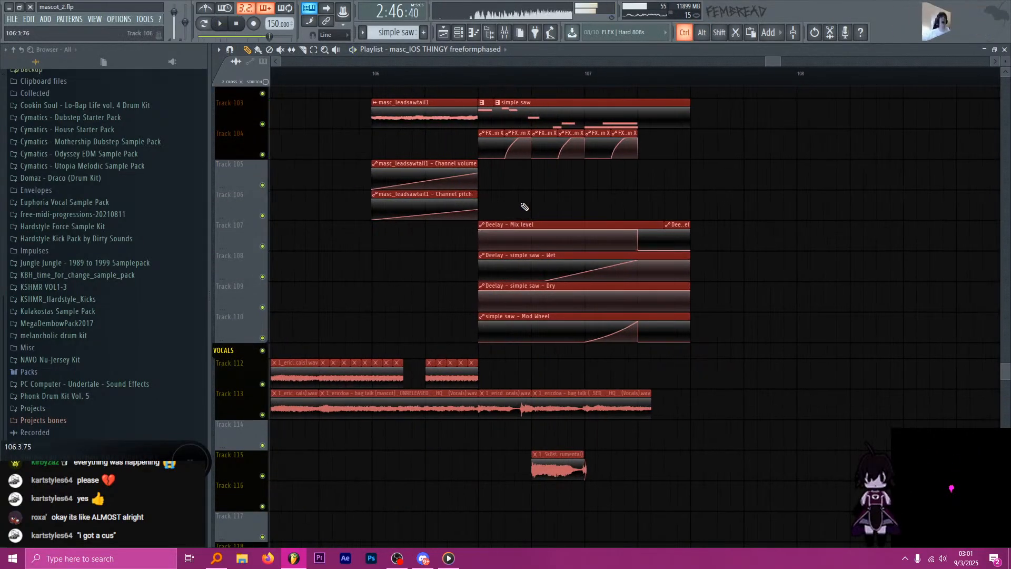
Deselect the clips, open the simple saw pattern's notes, move the second F6 note to 1:1:54 and lengthen the F#6 before it.
key("ctrl+d")
double_click(524, 118)
scroll(510, 184, "down", 3)
key("space")
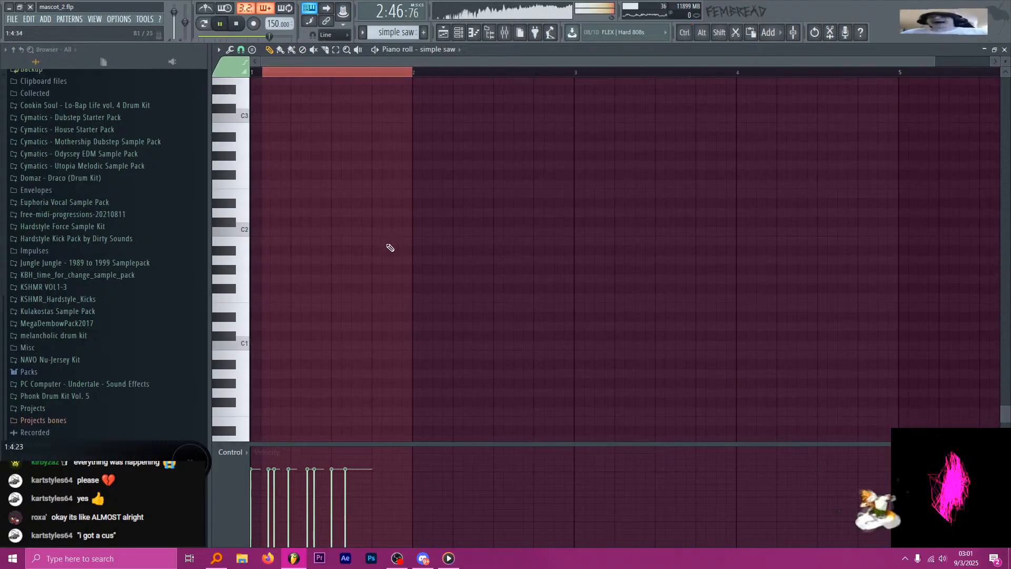
scroll(389, 247, "up", 10)
scroll(325, 240, "up", 6, "ctrl")
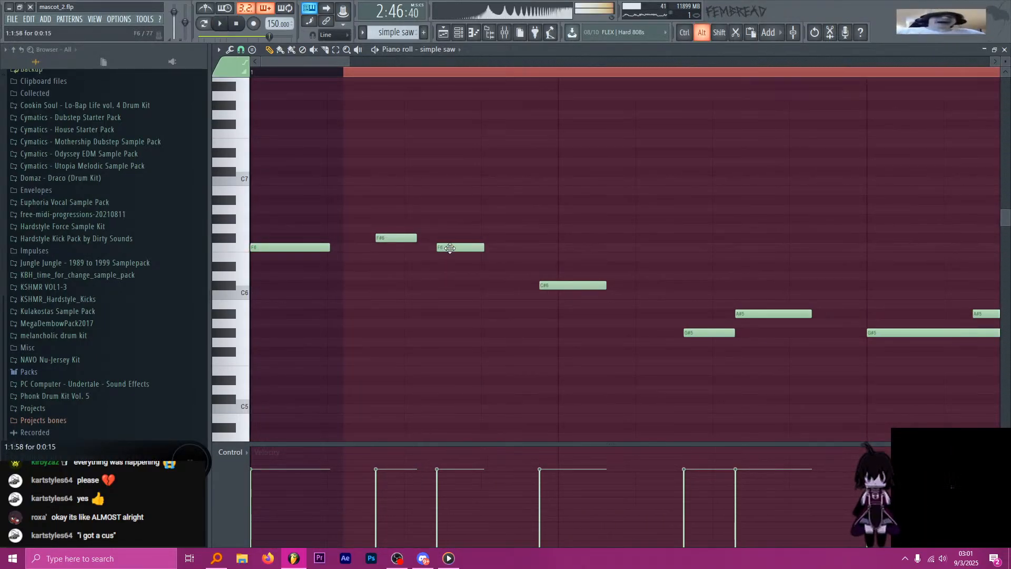
scroll(448, 267, "down", 3, "ctrl")
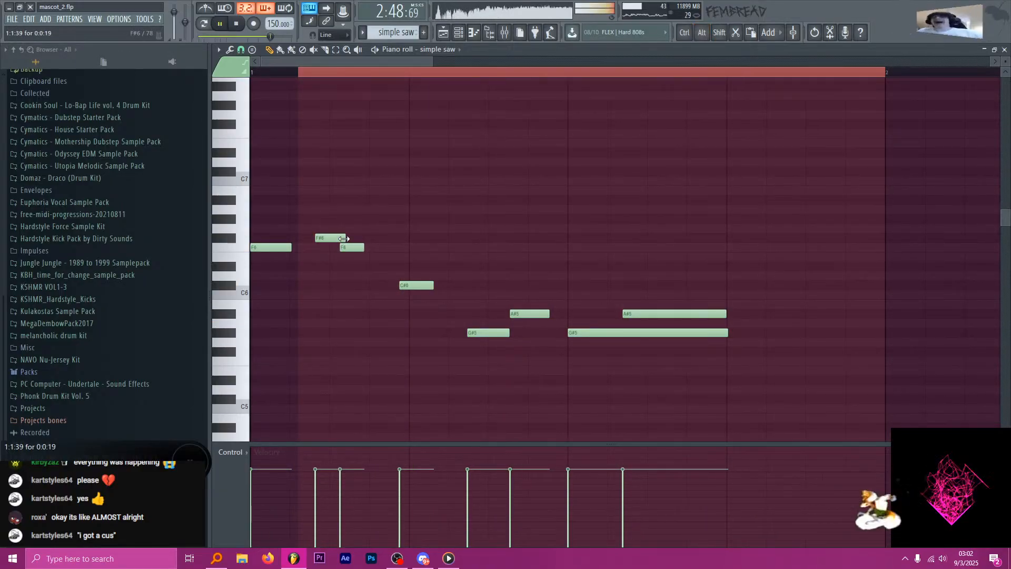
left_click(348, 247)
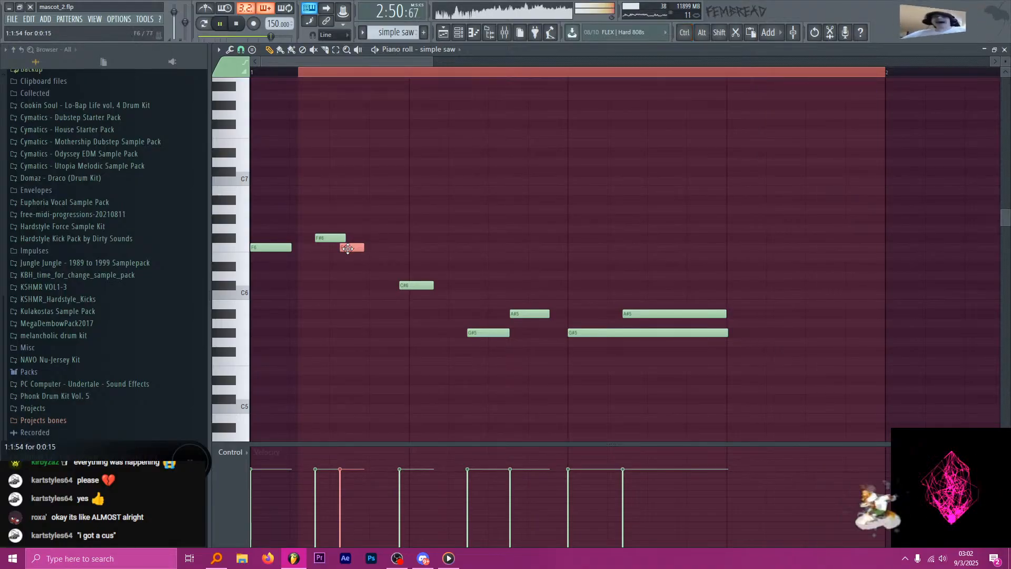
Trim the F#6 note at 1:1:39 to meet the following F6, listen to the pattern, and return to the playlist.
scroll(348, 243, "up", 2, "ctrl")
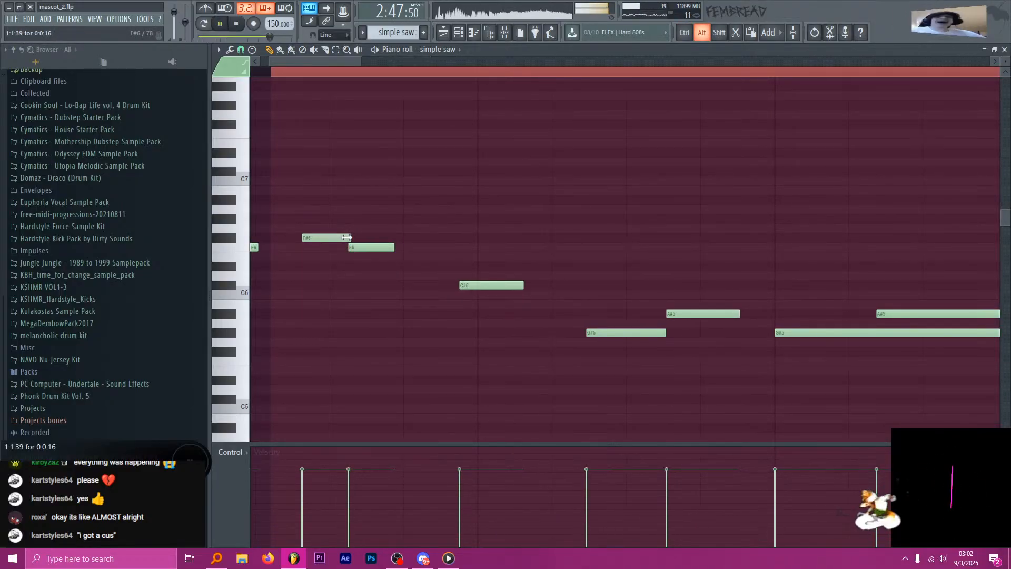
scroll(348, 252, "up", 1, "ctrl")
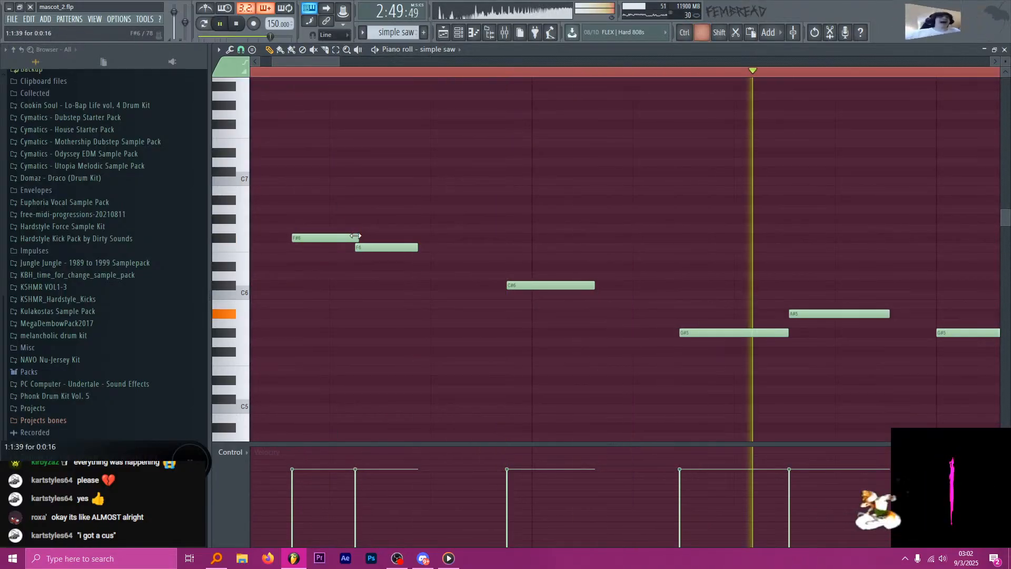
scroll(348, 294, "down", 3, "ctrl")
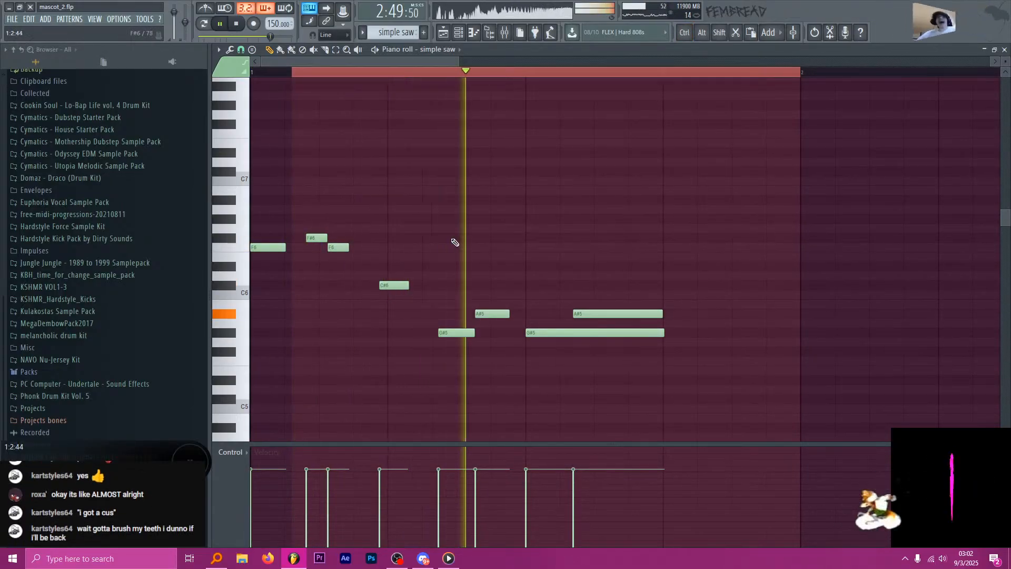
scroll(445, 236, "down", 1, "ctrl")
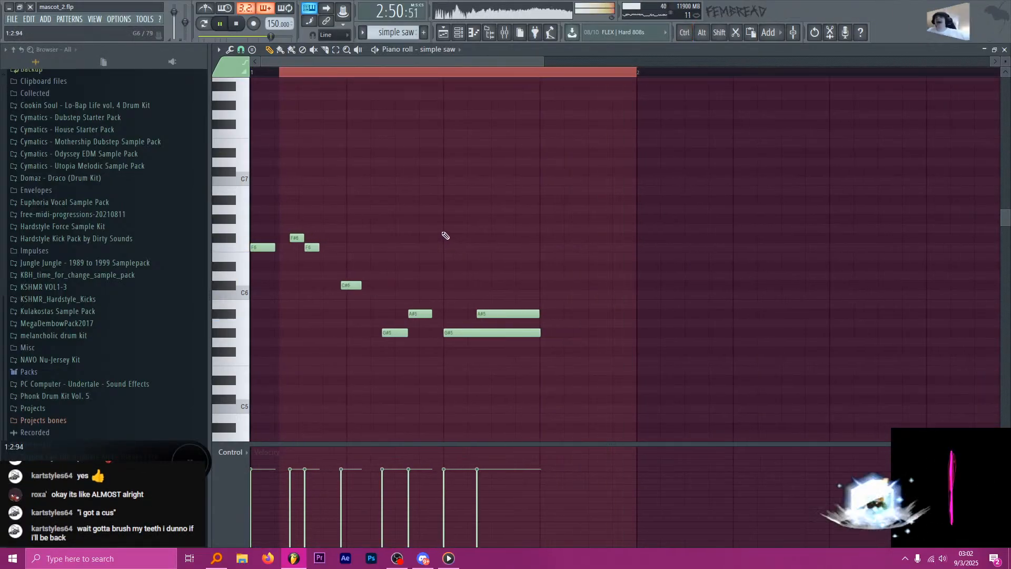
left_click(444, 36)
Open the simple saw #2 pattern from bar 116 and lengthen its F#6 note at 1:1:40 to 18 ticks.
key("space")
scroll(489, 189, "down", 5, "ctrl")
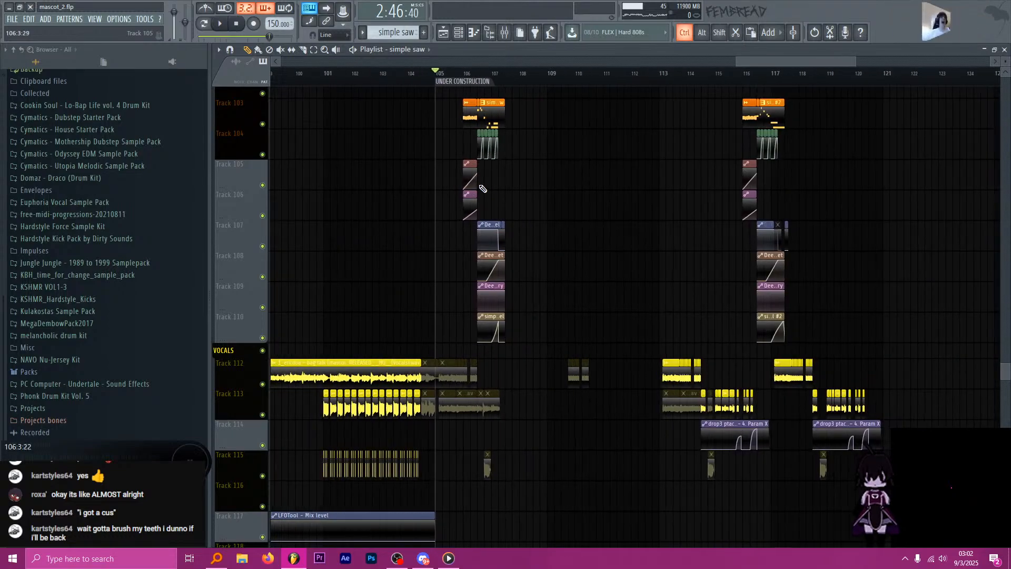
scroll(527, 148, "right", 4)
scroll(587, 97, "up", 4, "ctrl")
scroll(537, 162, "up", 4, "ctrl")
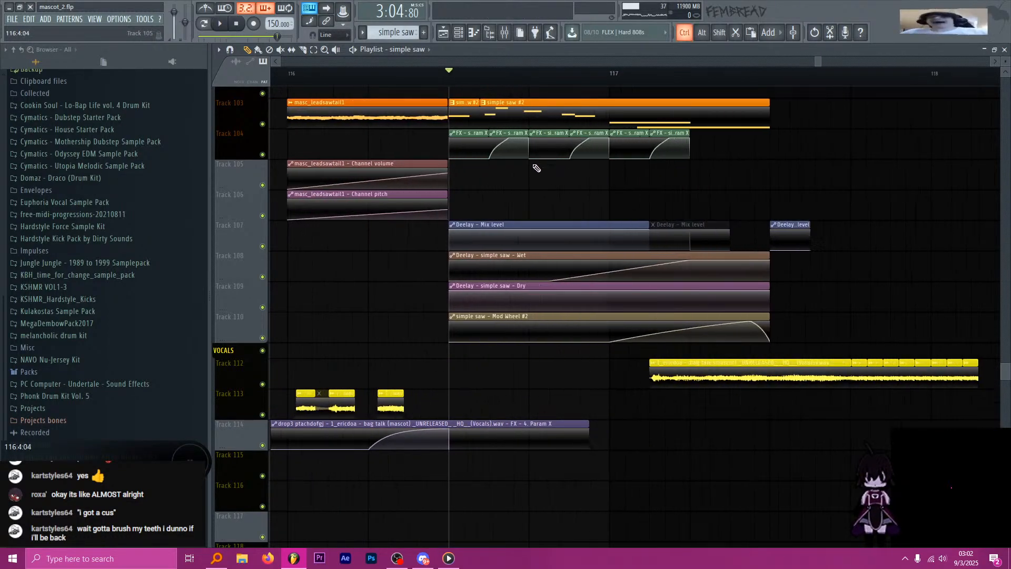
key("space")
double_click(488, 118)
key("space")
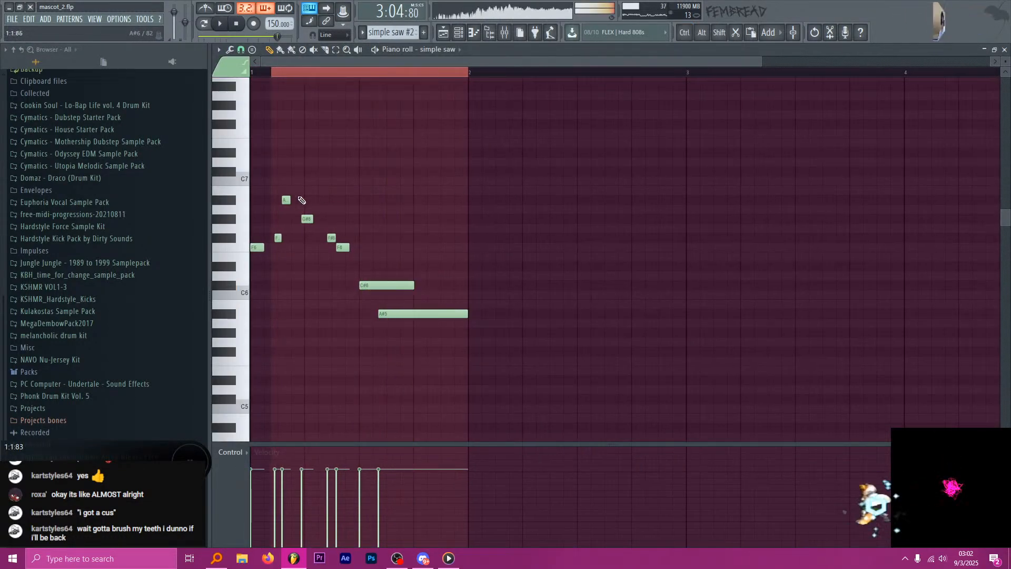
scroll(384, 236, "up", 4, "ctrl")
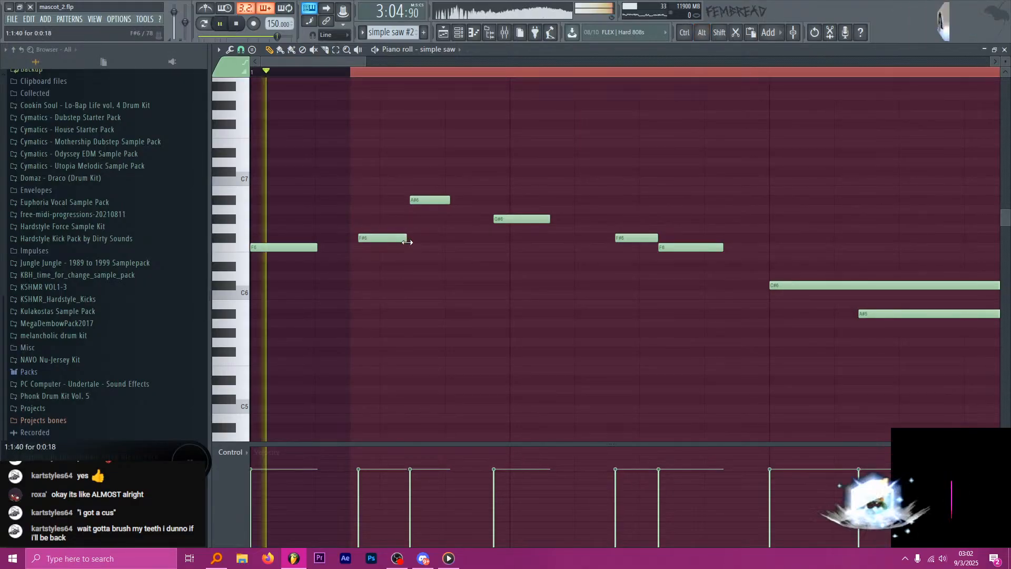
Move the second F6 note of simple saw #2 slightly later and lengthen the F#6 at 1:2:35 to 23 ticks.
scroll(411, 245, "down", 4, "ctrl")
key("space")
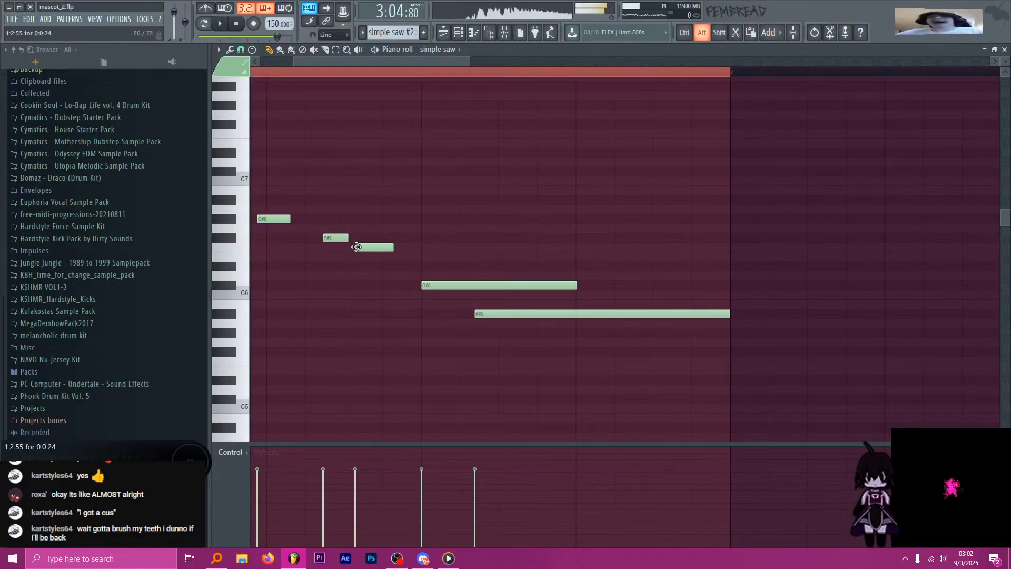
key("space")
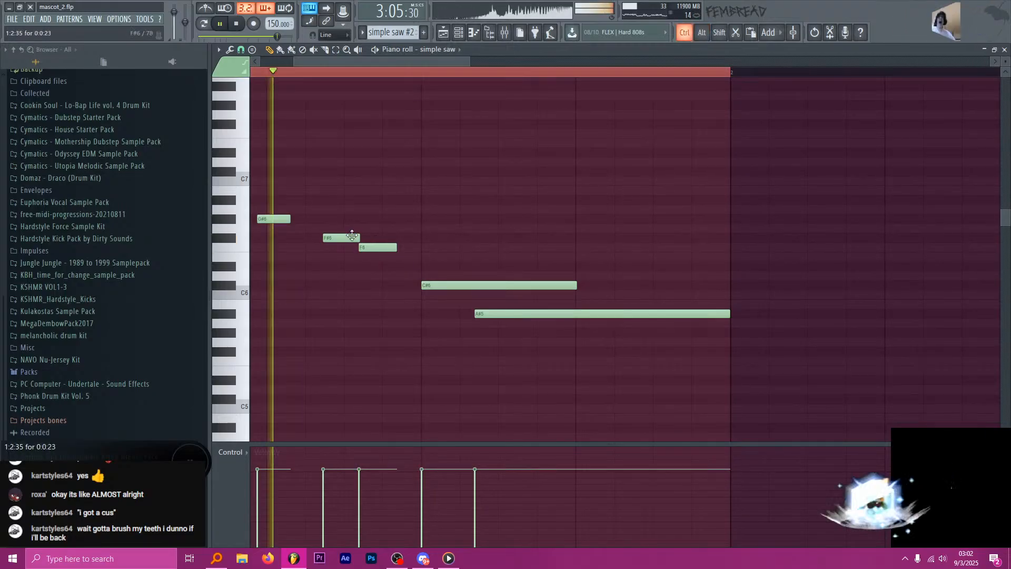
scroll(377, 238, "up", 4, "ctrl")
scroll(399, 244, "down", 5, "ctrl")
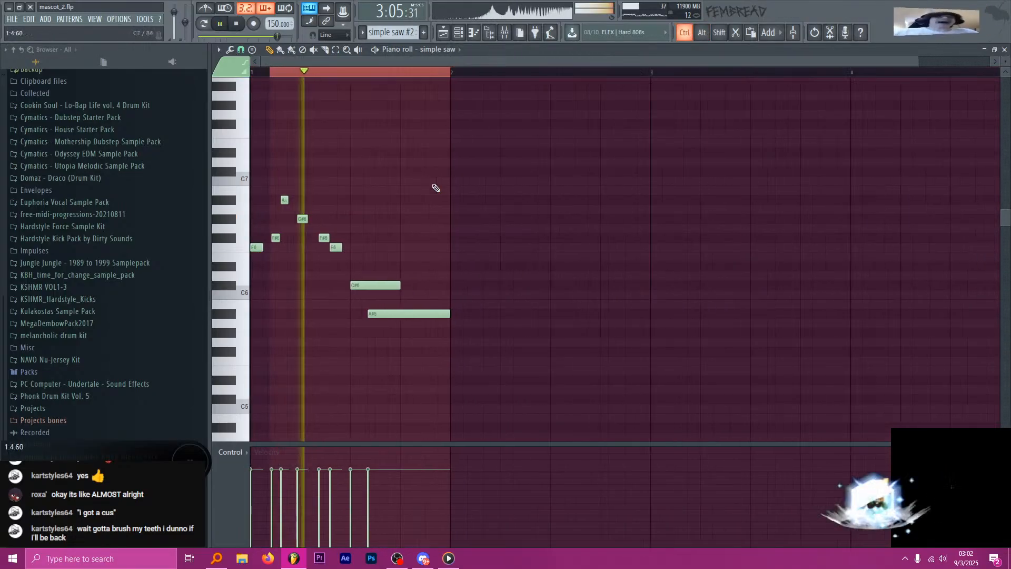
Return to the playlist, shrink the track heights, and play the whole UNDER CONSTRUCTION section from bar 105.
key("F5")
scroll(493, 183, "down", 4, "ctrl")
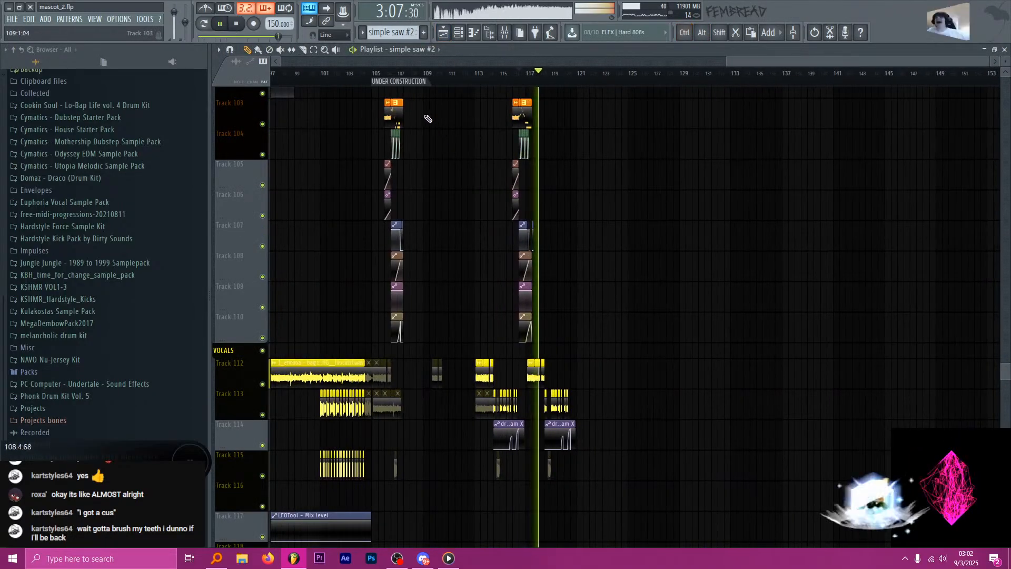
key("space")
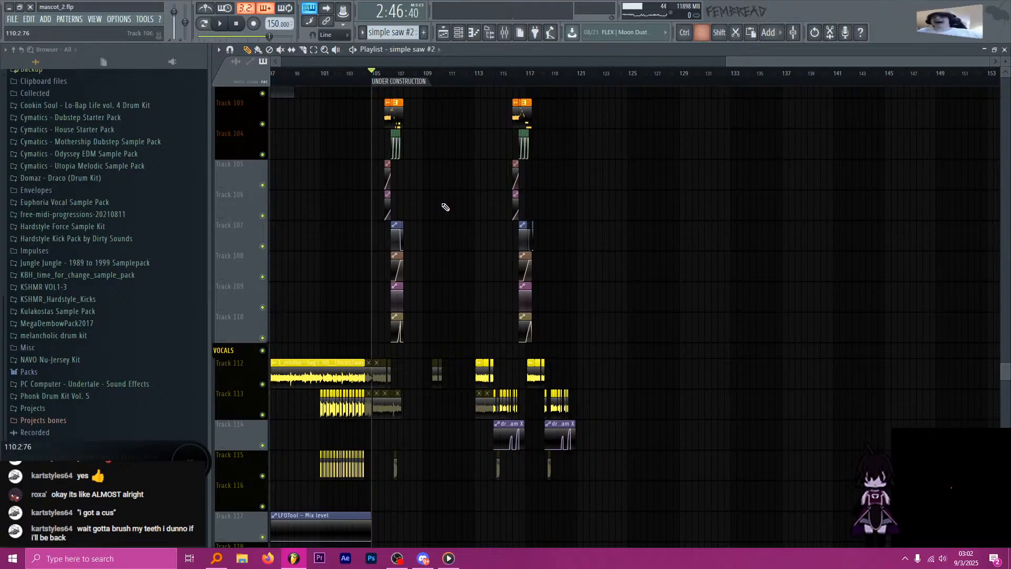
scroll(445, 207, "down", 5, "alt")
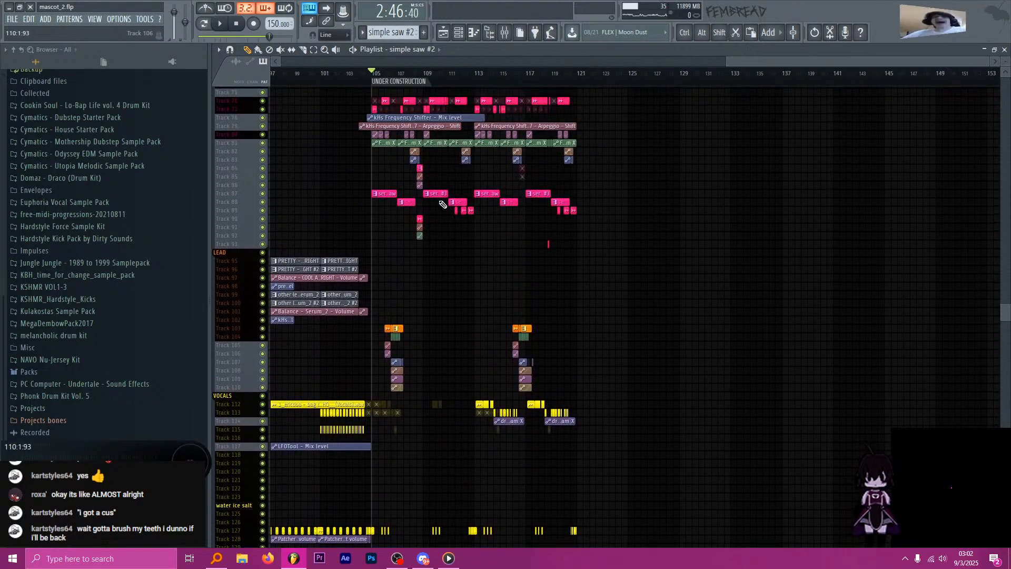
scroll(442, 204, "up", 2)
key("space")
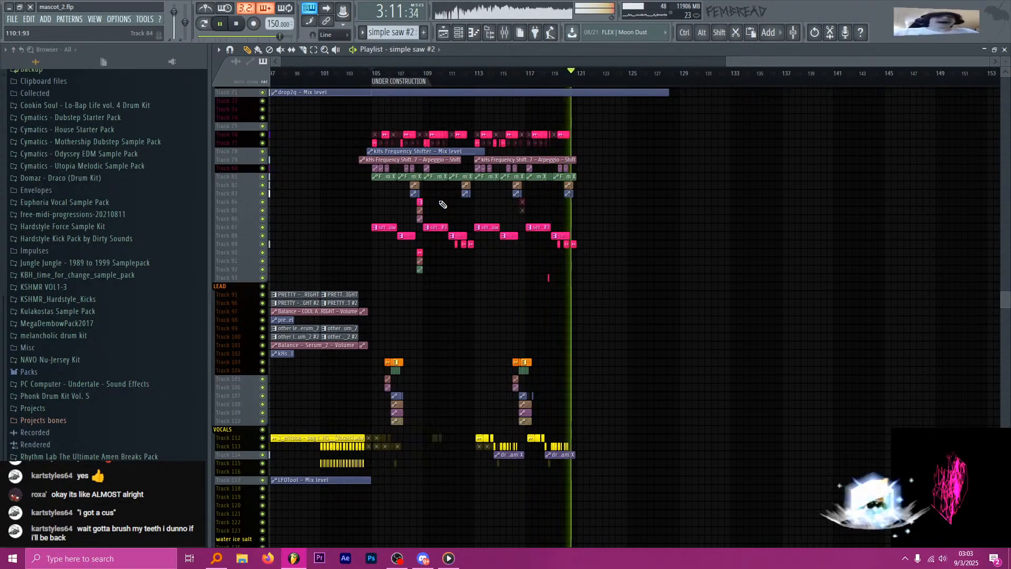
Play back the vocals at the end of the UNDER CONSTRUCTION section, around bar 120.
key("space")
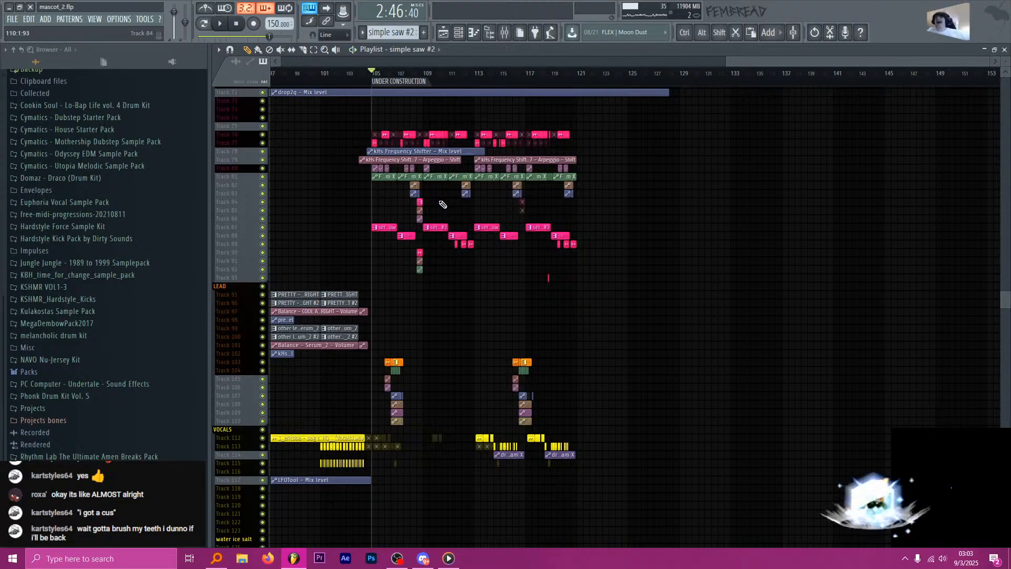
scroll(621, 190, "down", 2)
scroll(797, 253, "up", 6)
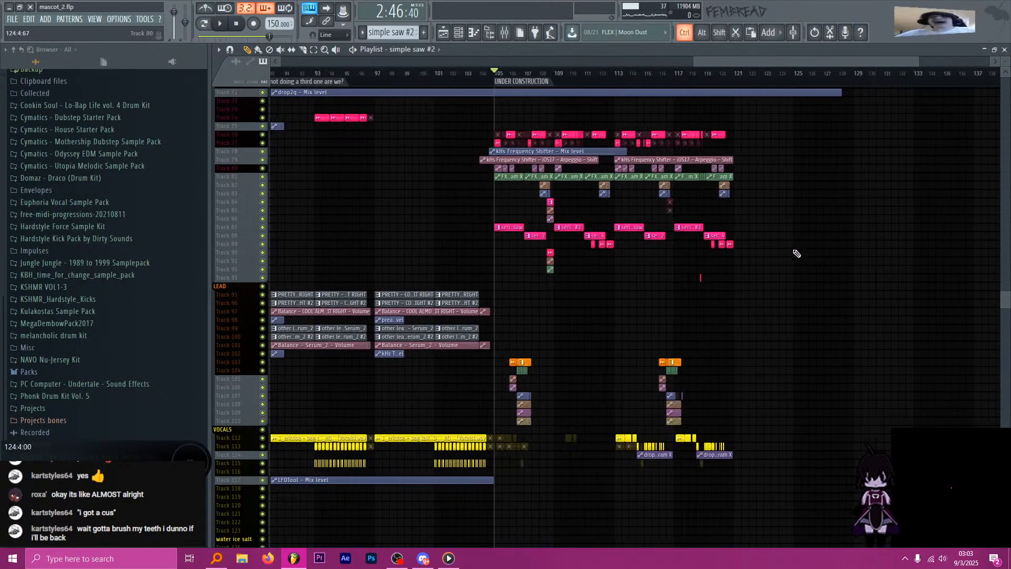
scroll(683, 305, "down", 4)
scroll(687, 322, "down", 3)
scroll(689, 339, "up", 4)
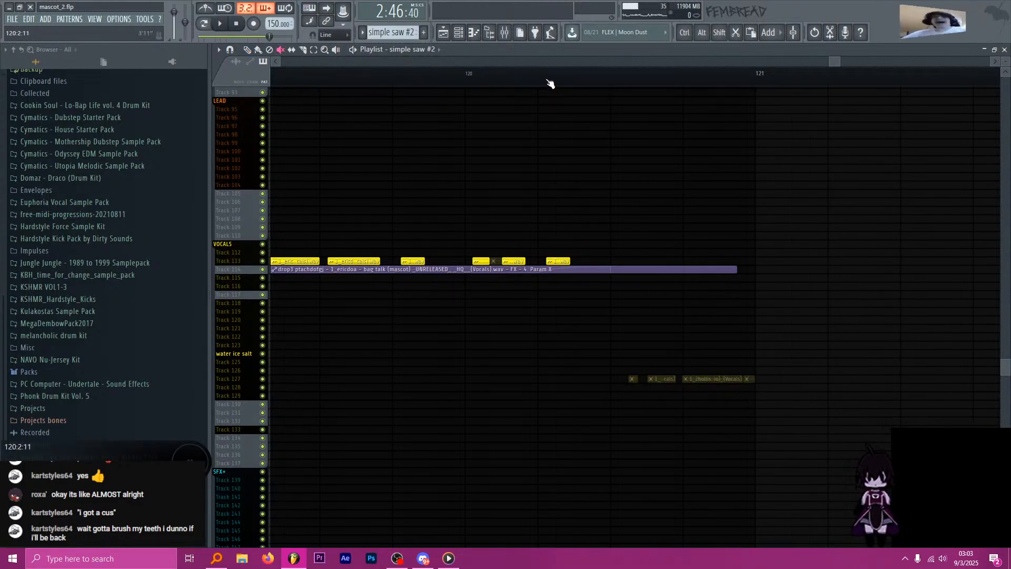
key("space")
scroll(628, 300, "down", 4)
key("space")
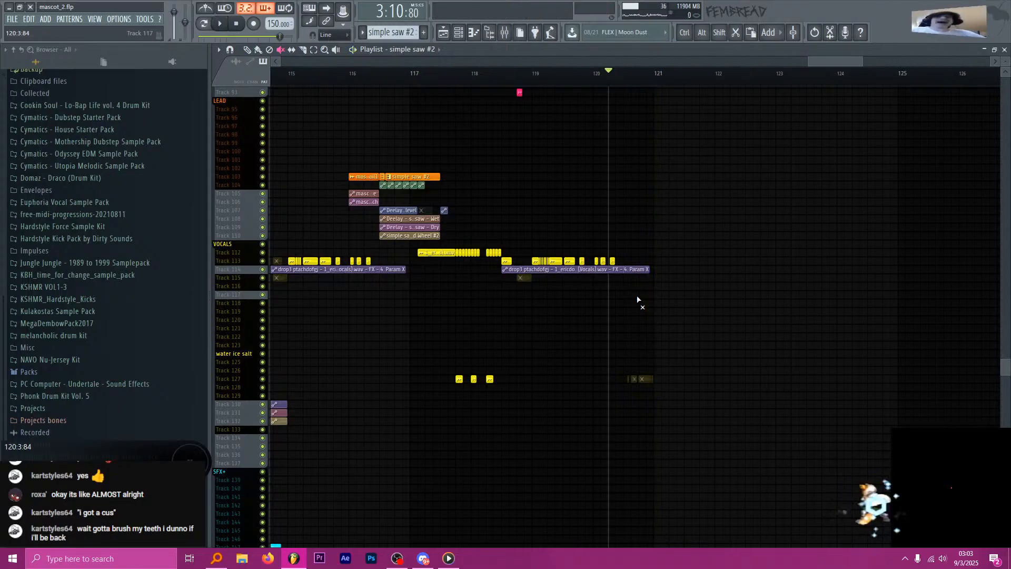
Save the mascot_2.flp project.
scroll(637, 300, "up", 16)
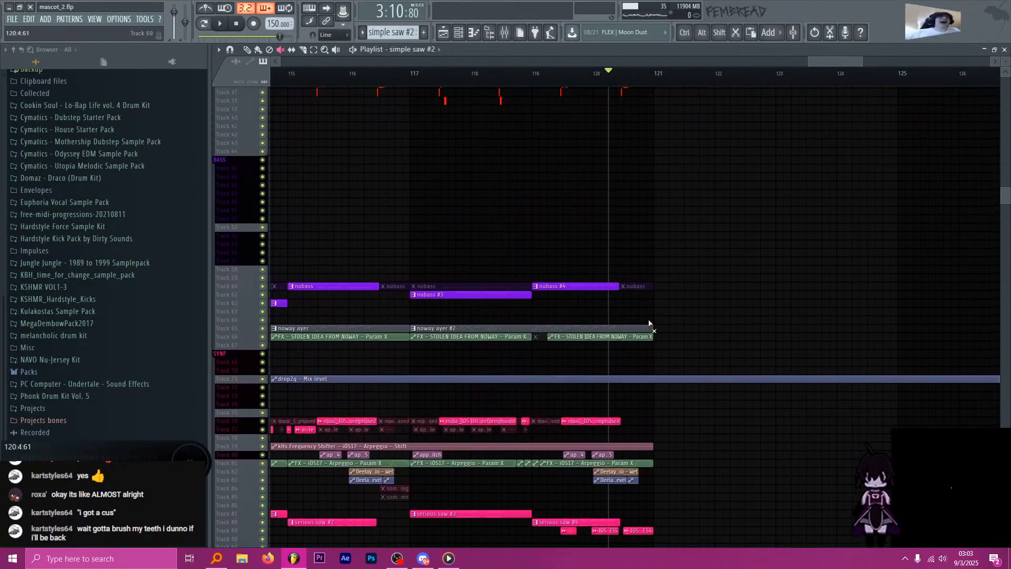
scroll(654, 332, "up", 8)
scroll(668, 153, "down", 3)
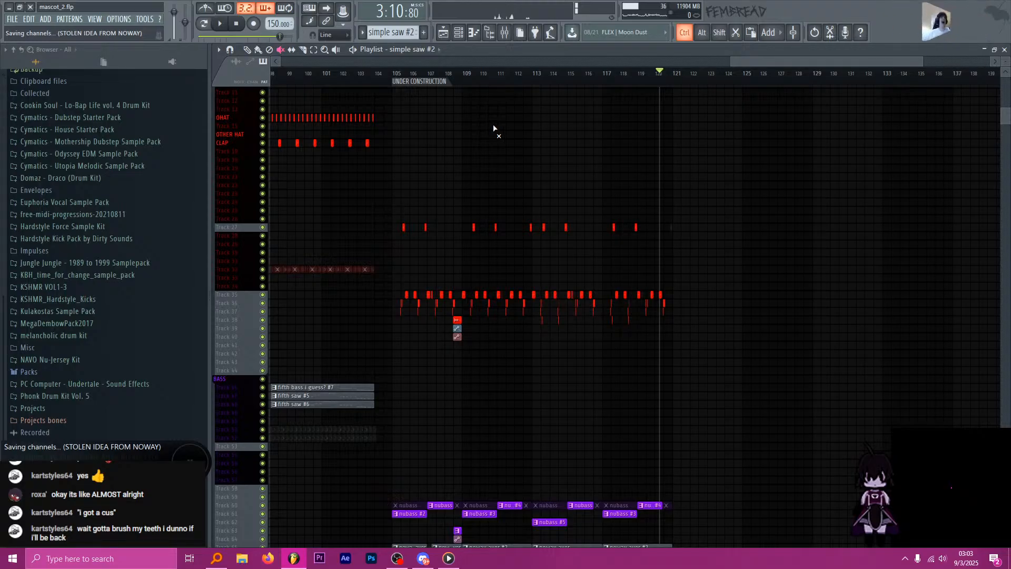
scroll(490, 123, "down", 1)
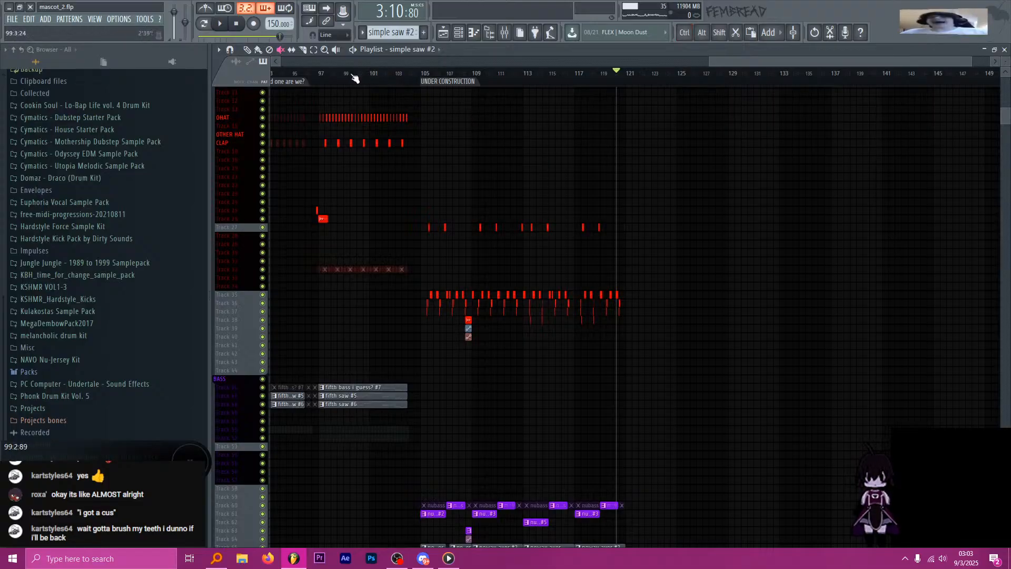
Play from bar 97 and mute the fifth bass and fifth saw clips in the BASS tracks across bars 89 to 104.
left_click_drag(355, 76, 323, 77)
scroll(432, 163, "down", 2)
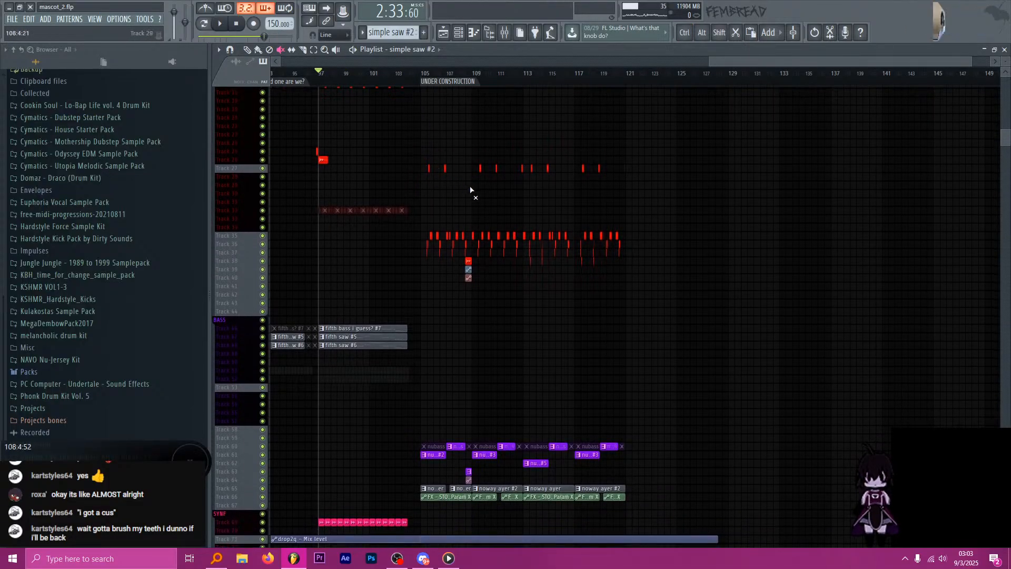
key("space")
scroll(498, 208, "down", 5)
scroll(507, 207, "down", 1)
scroll(525, 207, "up", 1)
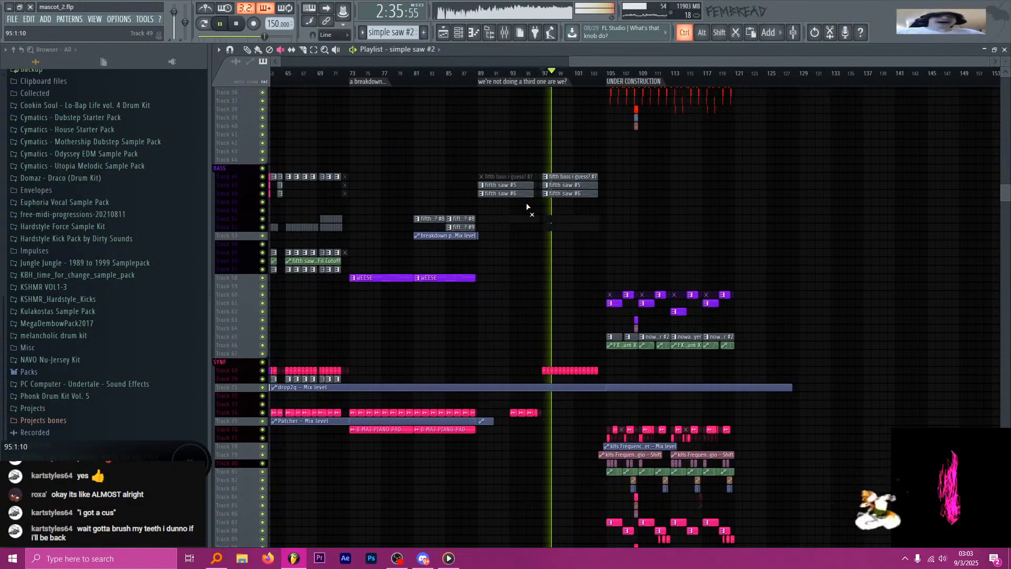
scroll(526, 206, "up", 1)
scroll(547, 205, "up", 2)
left_click_drag(589, 198, 591, 177)
left_click_drag(494, 197, 491, 187)
scroll(495, 196, "down", 2)
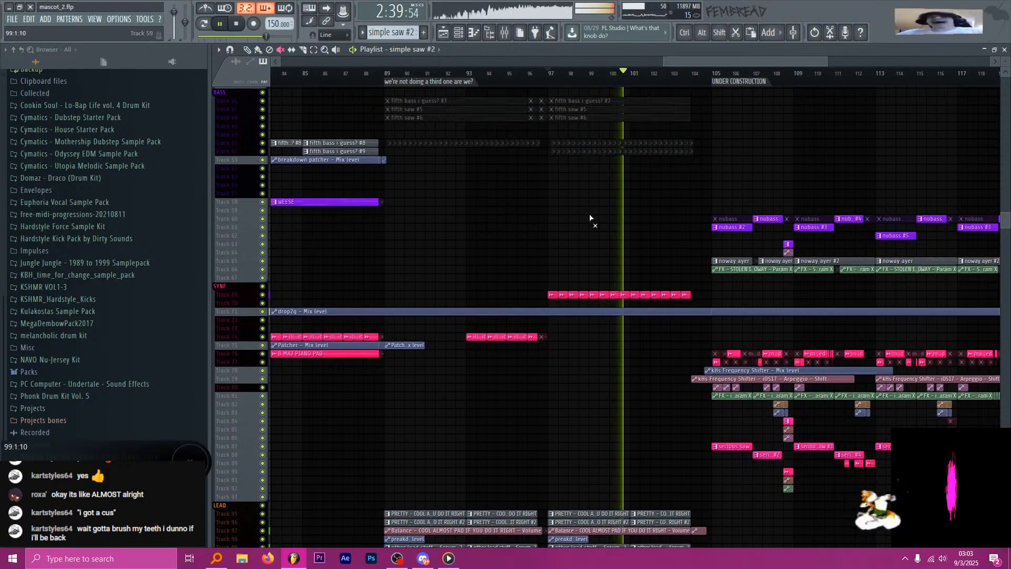
Listen to the section from bar 97 while examining its lead, vocal, synth and drum tracks.
scroll(592, 220, "down", 4)
scroll(596, 222, "down", 4)
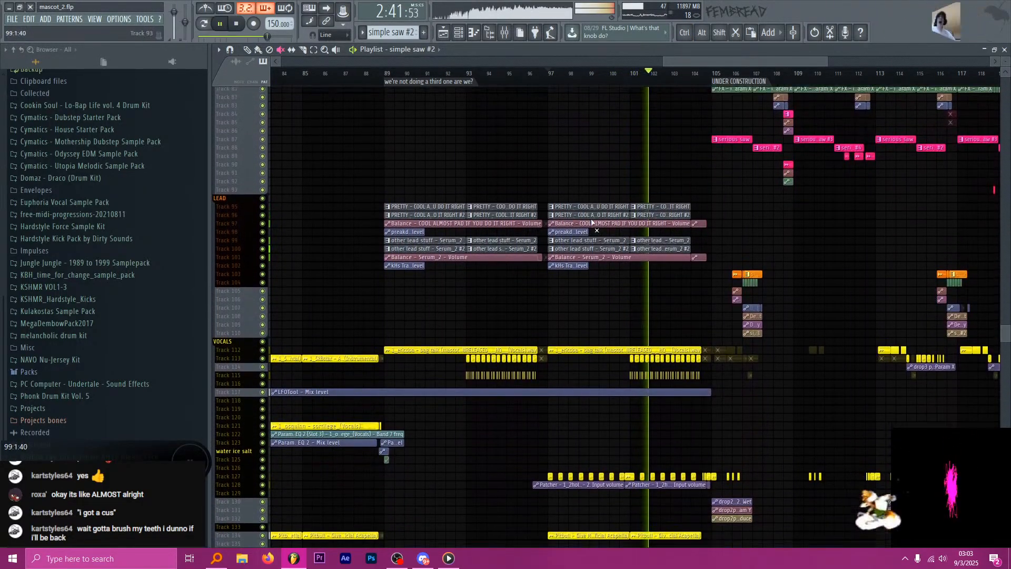
scroll(664, 242, "up", 2)
scroll(605, 245, "up", 2)
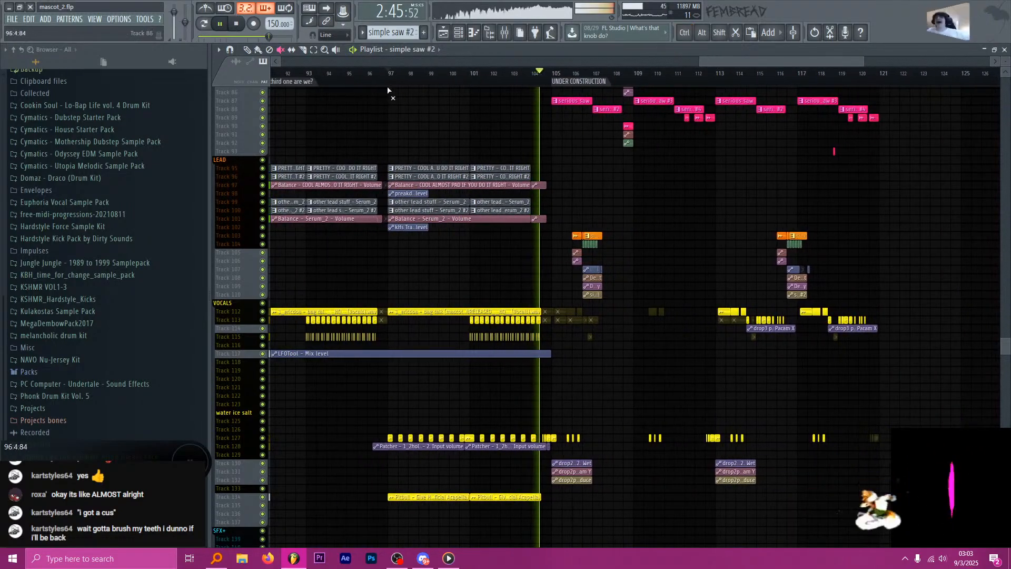
key("space")
scroll(484, 272, "down", 3)
scroll(449, 280, "up", 4)
scroll(449, 281, "up", 9)
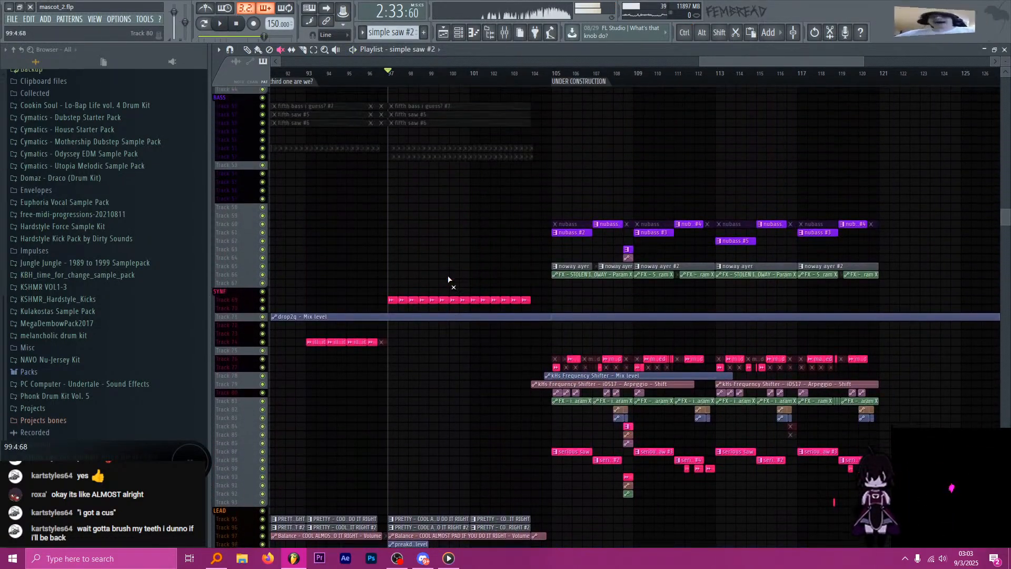
scroll(448, 279, "up", 4)
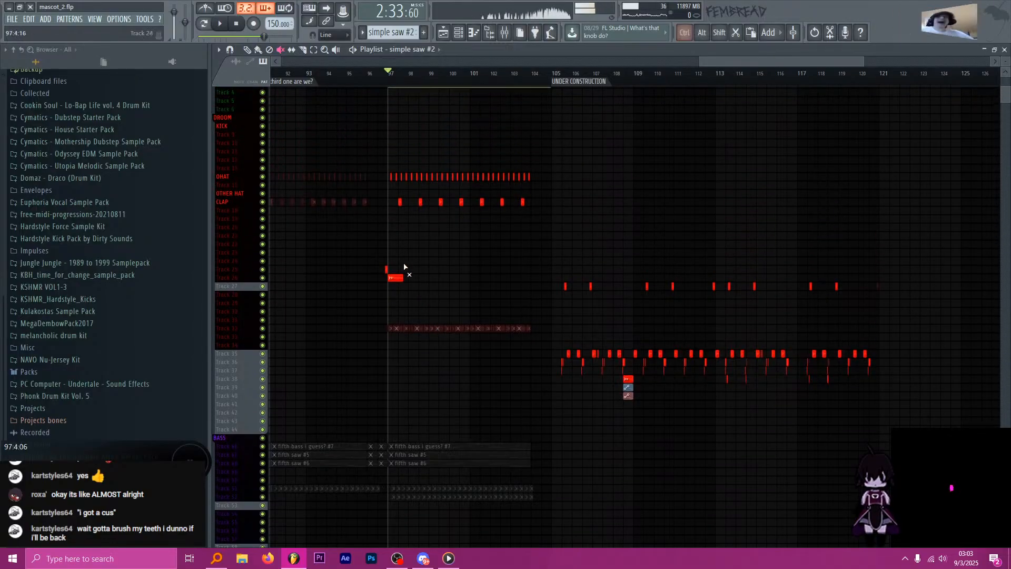
Select the OHAT clips from bar 97 up to the UNDER CONSTRUCTION marker for an off-grid timing adjustment.
scroll(392, 245, "up", 3)
left_click_drag(728, 174, 728, 175)
scroll(411, 178, "up", 9)
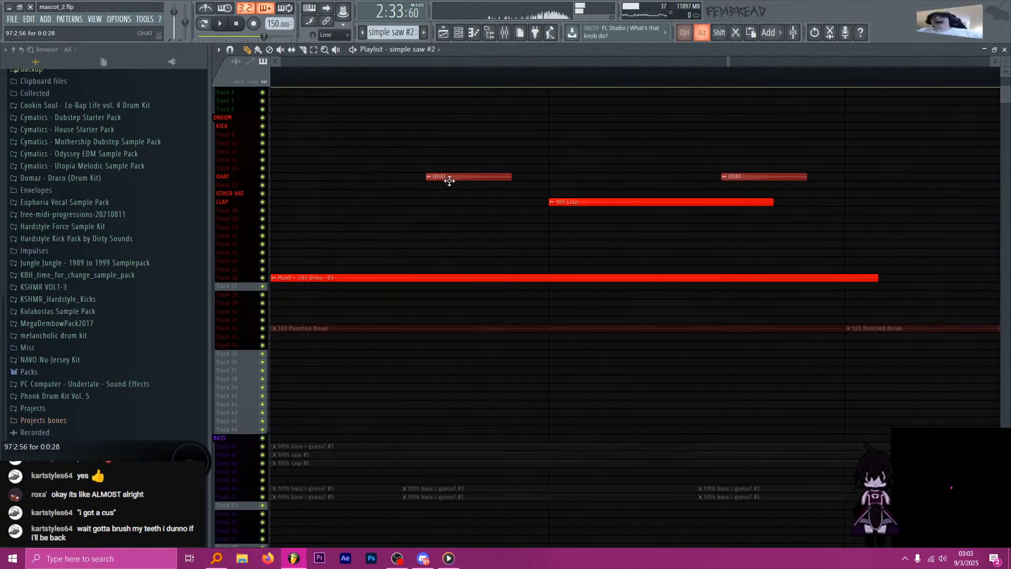
scroll(411, 237, "down", 9)
Shift the 909 Clap and OHAT clips from bar 97 onward slightly earlier, off the grid, checking the timing by playback.
left_click_drag(387, 211, 708, 204)
scroll(411, 216, "up", 5)
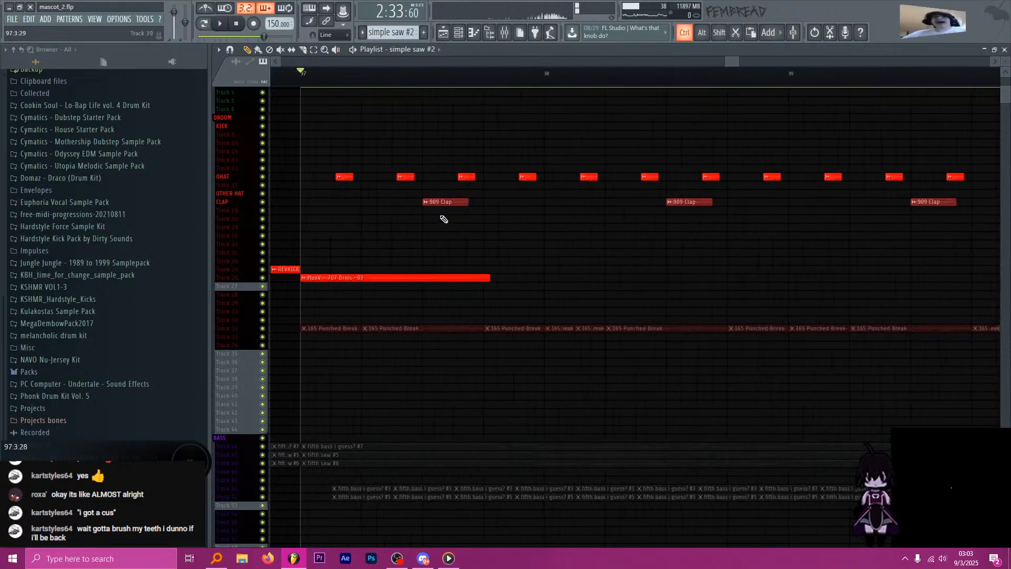
scroll(444, 216, "up", 4)
scroll(452, 213, "down", 8)
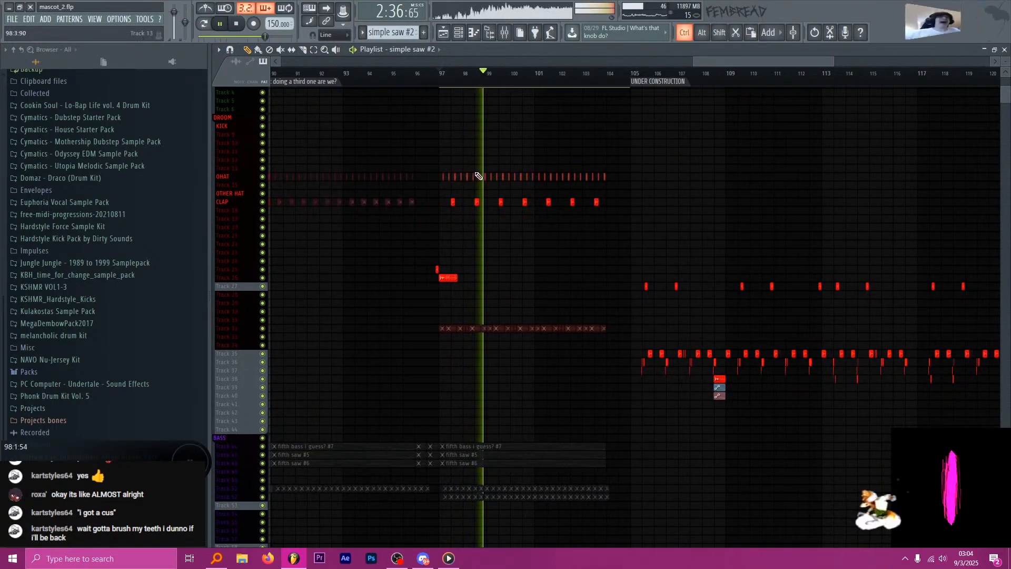
scroll(442, 183, "up", 8)
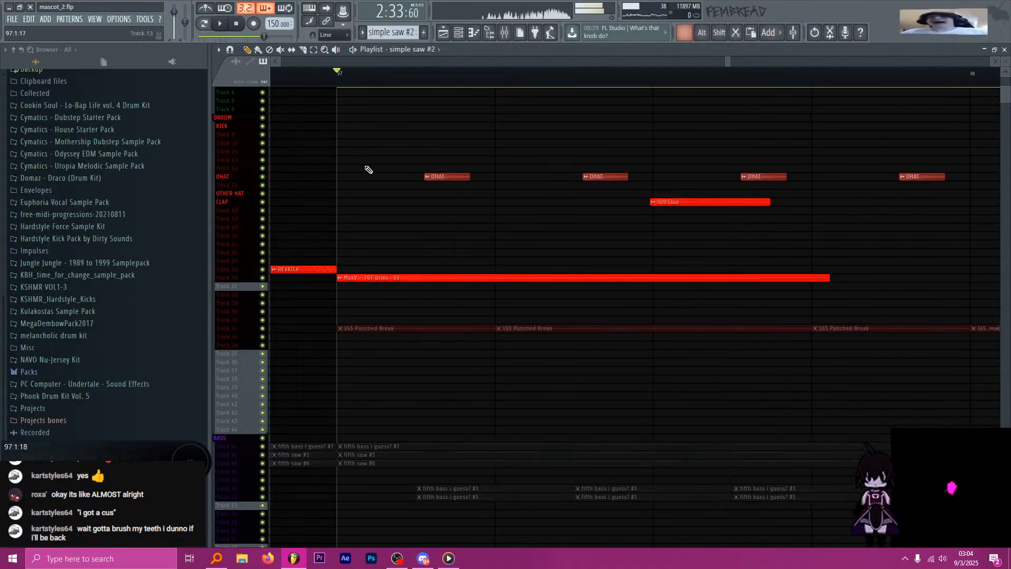
Mute the whole LEAD track group and play the section from bar 97.
scroll(426, 274, "down", 10)
scroll(579, 331, "down", 8)
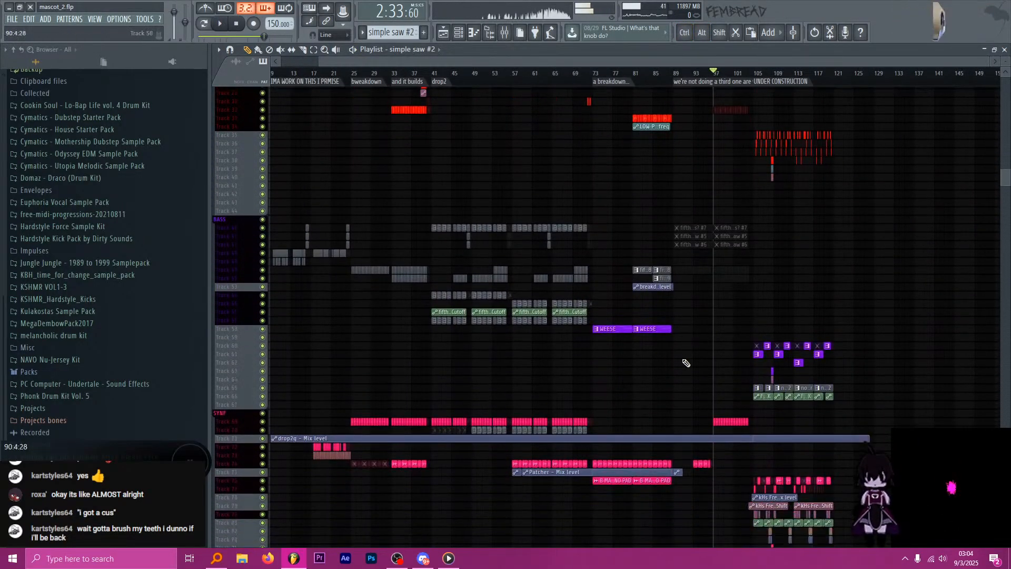
scroll(687, 362, "down", 15)
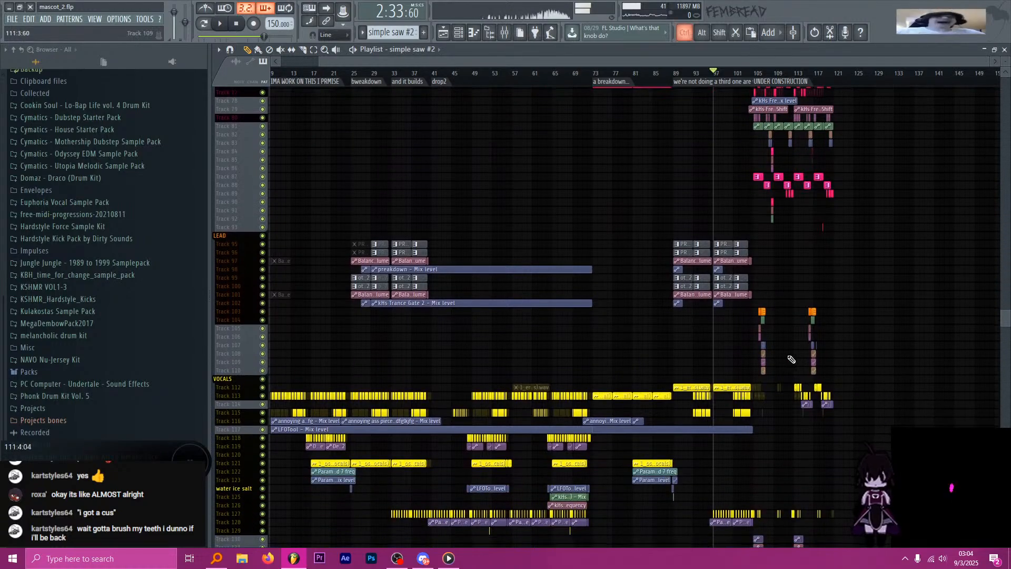
scroll(792, 360, "up", 3)
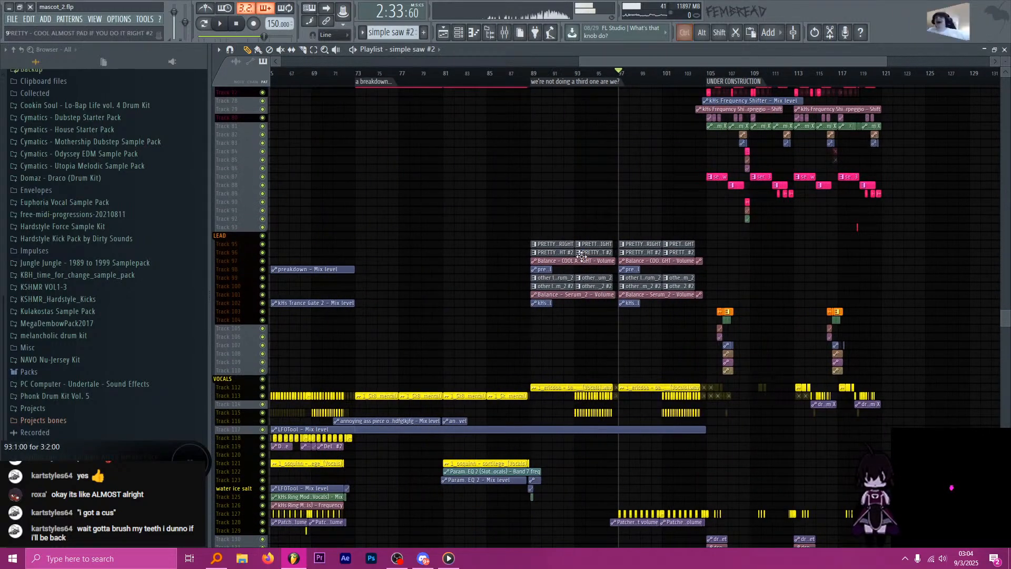
left_click(263, 236)
key("space")
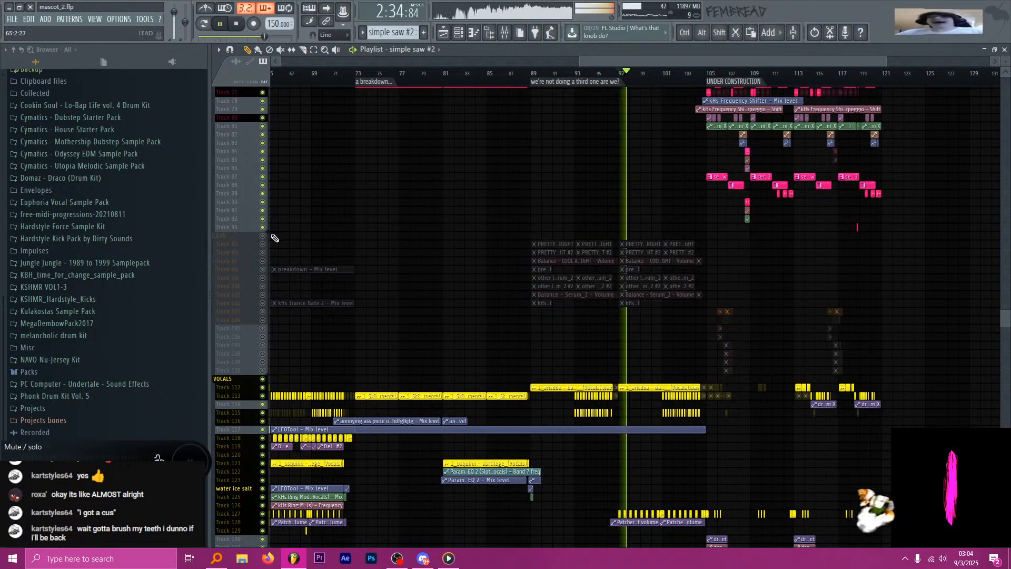
Place a copy of the Pitbull acapella's filter sweep automation clip on Track 135 at bar 97, beneath the acapella.
scroll(406, 334, "down", 7)
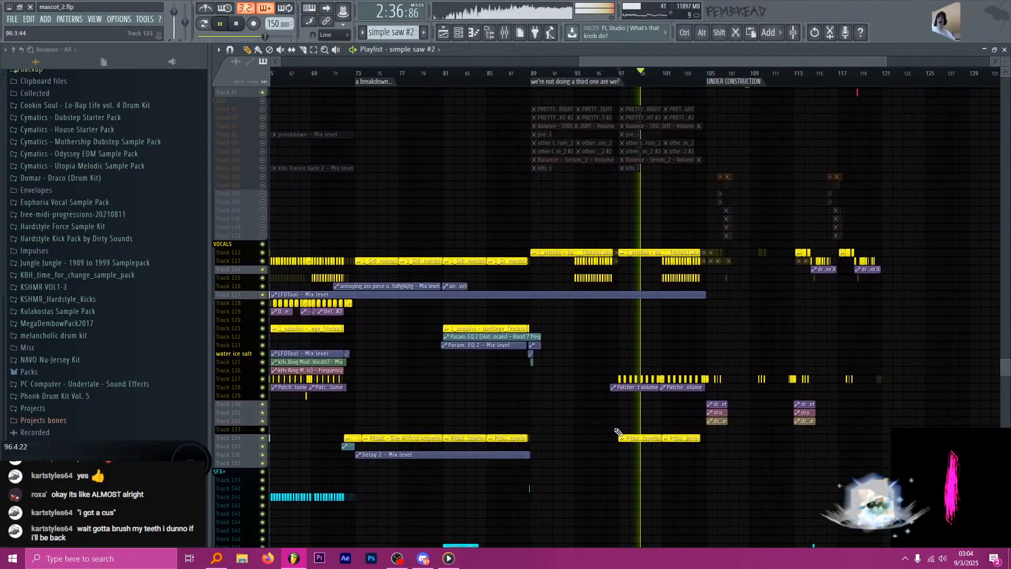
scroll(639, 390, "down", 4)
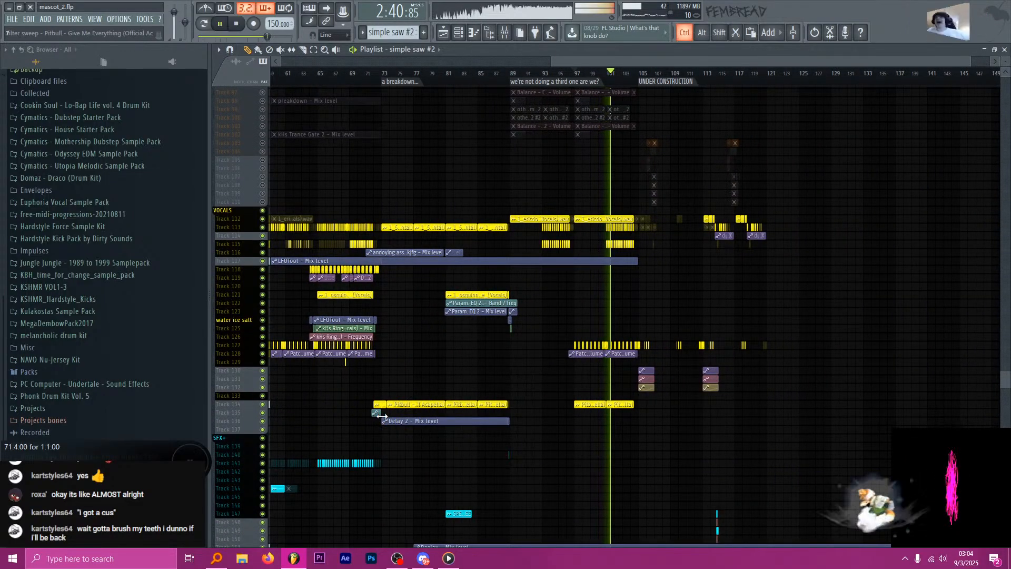
scroll(382, 417, "up", 8)
left_click(386, 414)
scroll(440, 429, "down", 9)
scroll(713, 441, "up", 1)
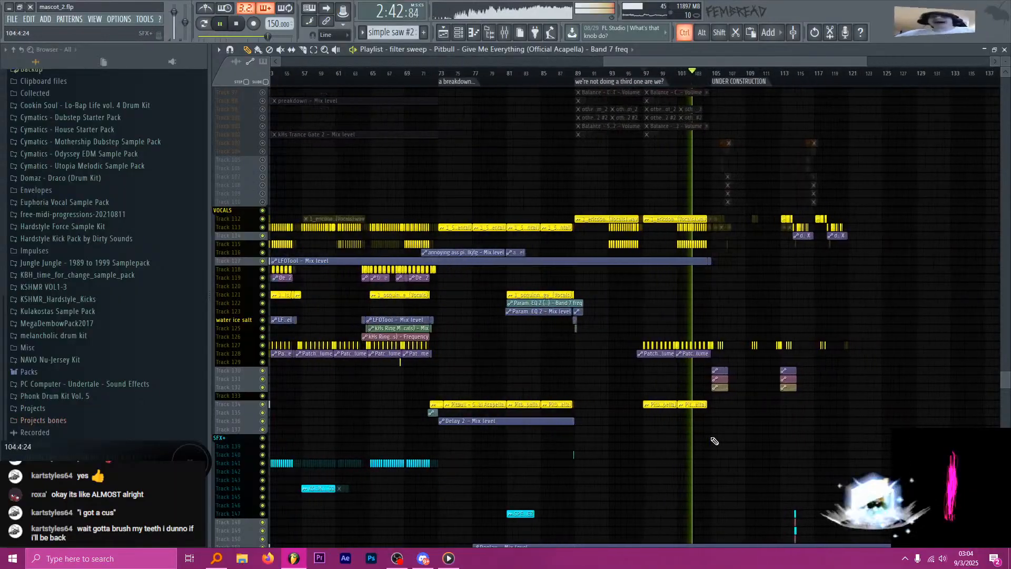
scroll(658, 429, "up", 4)
left_click(596, 412)
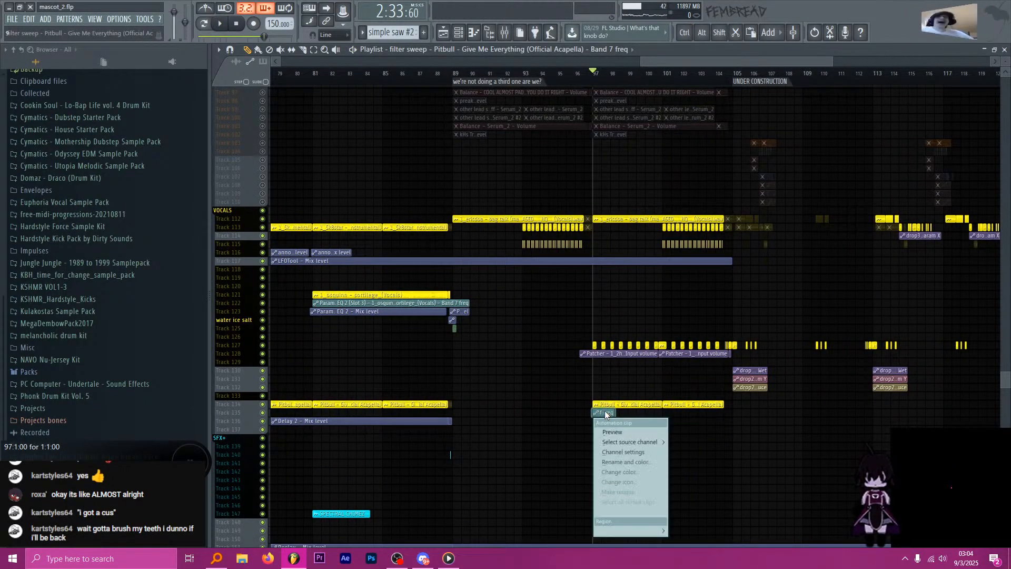
Make the filter sweep clip at bar 97 unique and lengthen it to bar 105, with its last point at 104:2:00.
left_click(624, 463)
scroll(635, 421, "up", 4)
scroll(609, 424, "up", 5)
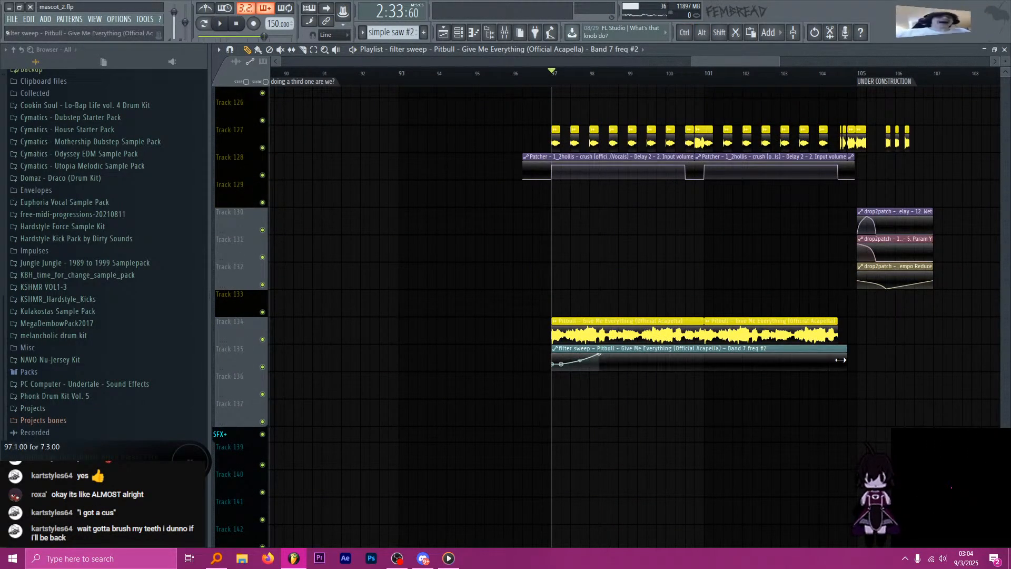
left_click_drag(602, 354, 830, 351)
key("space")
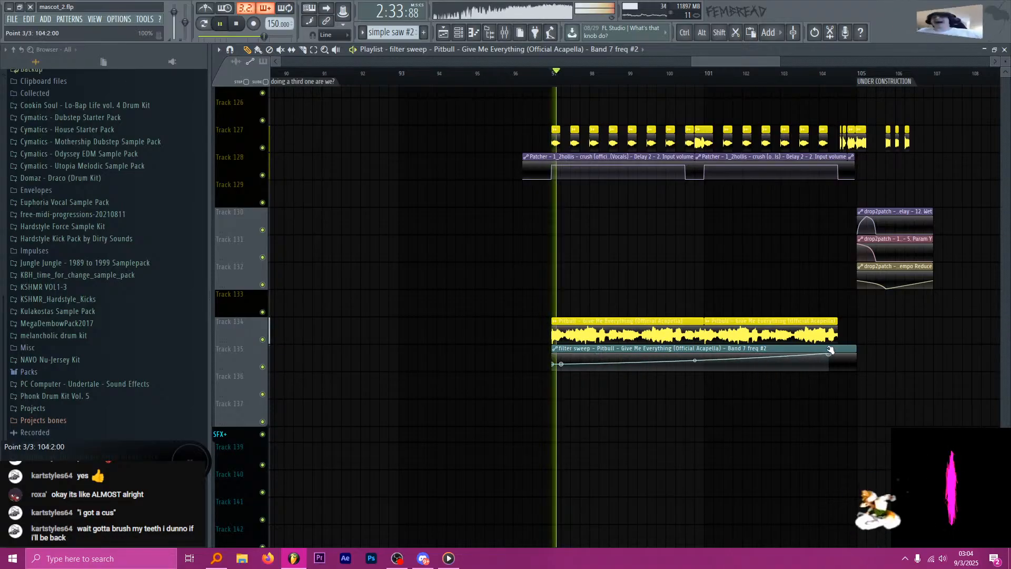
Listen to the section from bar 97 while examining the vocal, lead, bass and synth tracks.
scroll(742, 290, "up", 2)
scroll(684, 314, "up", 5)
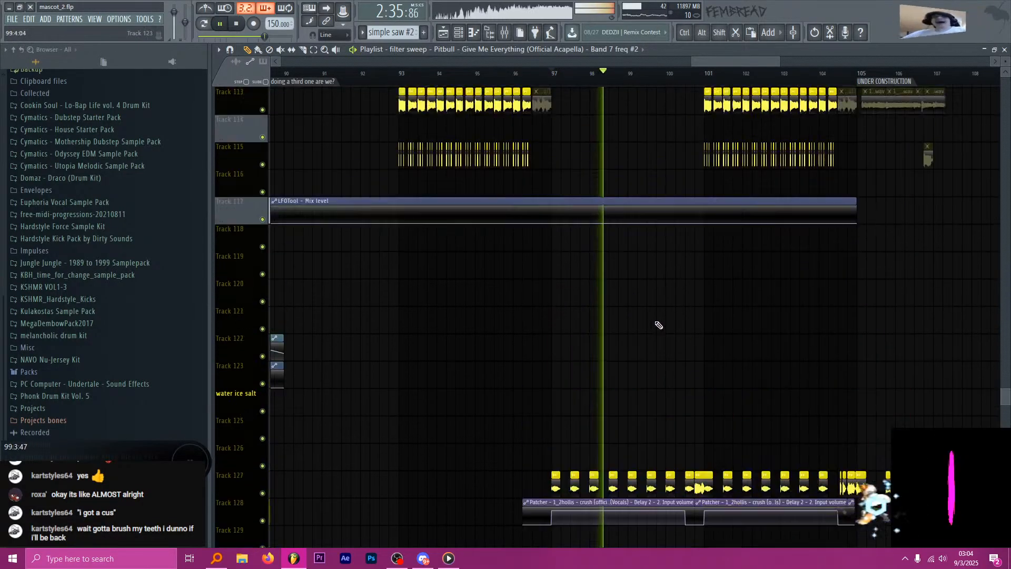
scroll(589, 311, "down", 1)
scroll(623, 314, "right", 3)
scroll(558, 332, "up", 5)
scroll(531, 344, "up", 7)
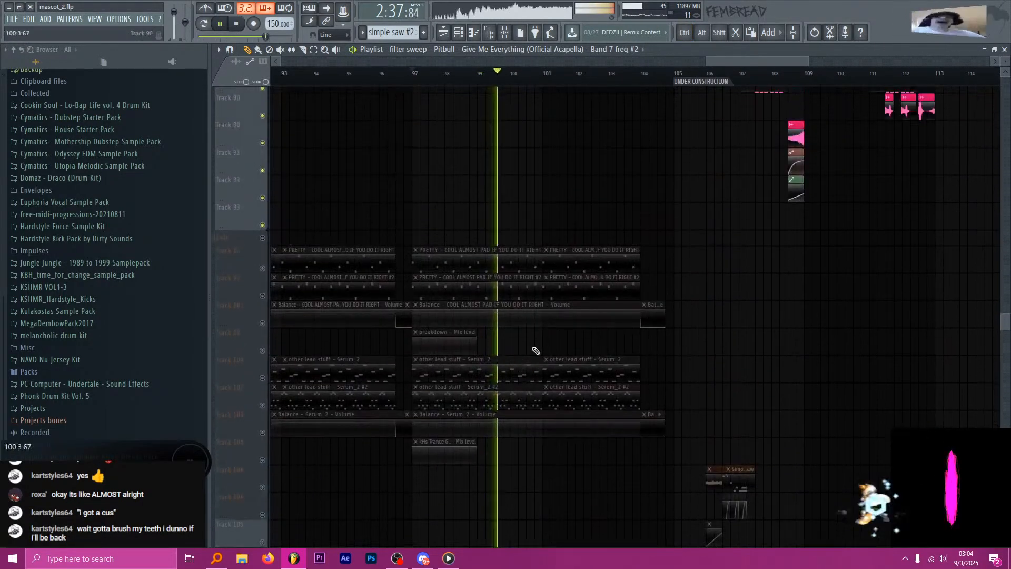
scroll(537, 347, "down", 2)
scroll(538, 346, "up", 10)
scroll(538, 346, "up", 2)
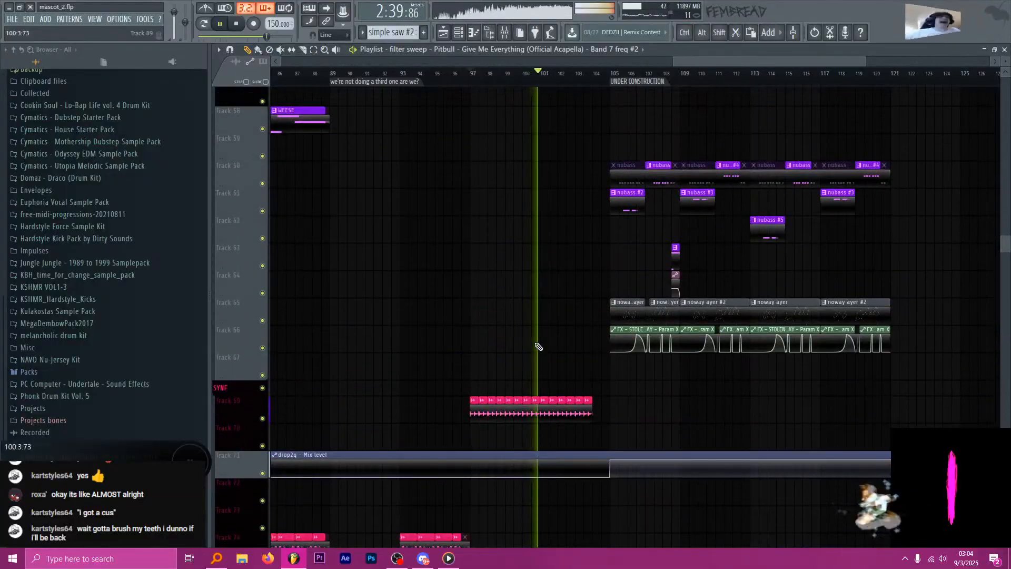
scroll(538, 346, "down", 2)
scroll(548, 348, "up", 1)
scroll(555, 350, "down", 15)
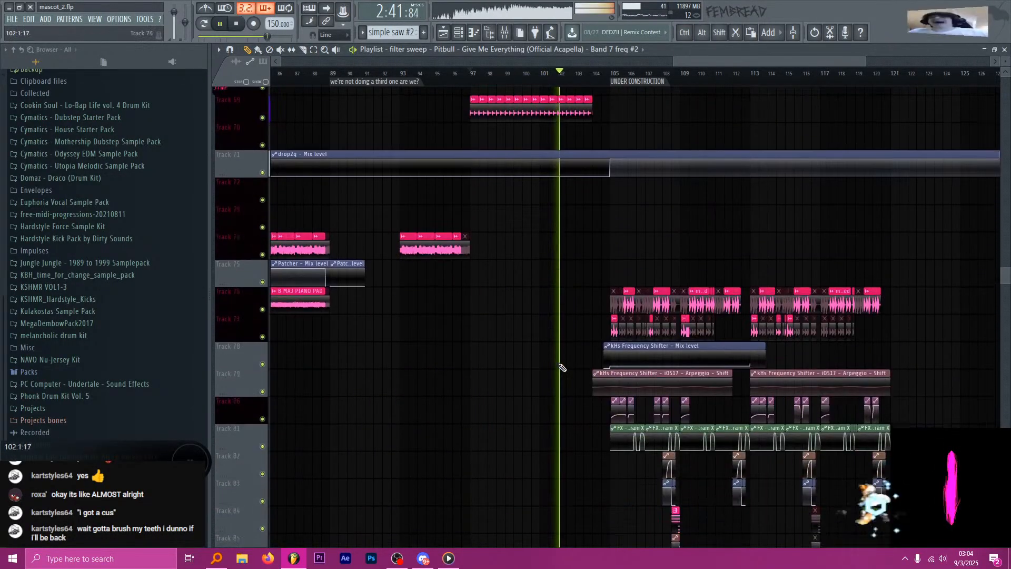
Mute the Track 115 vocal chops in bars 101 to 104 and the short Track 127 vocal clip near 104:3.
scroll(580, 350, "up", 1)
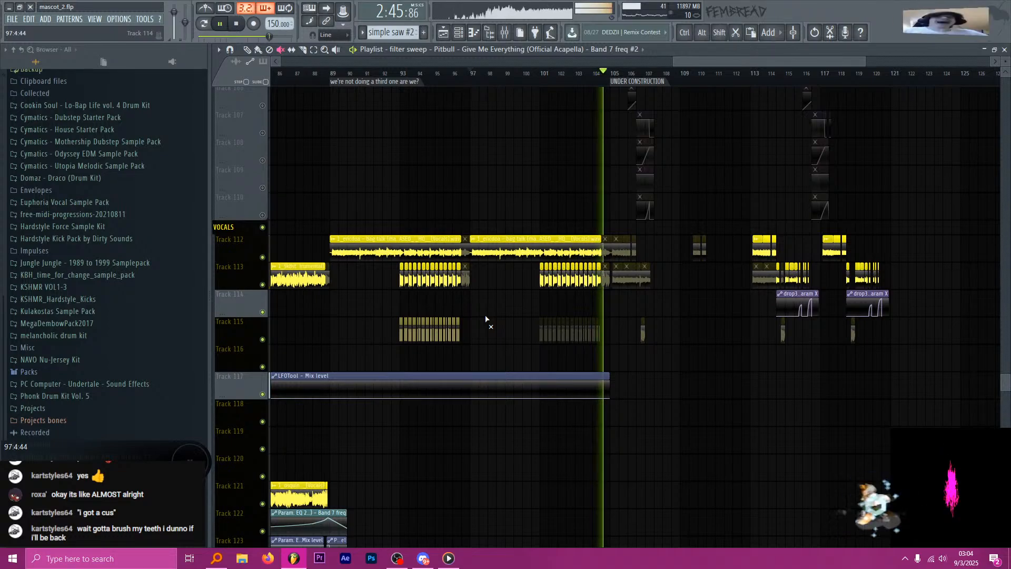
key("space")
scroll(595, 131, "down", 5)
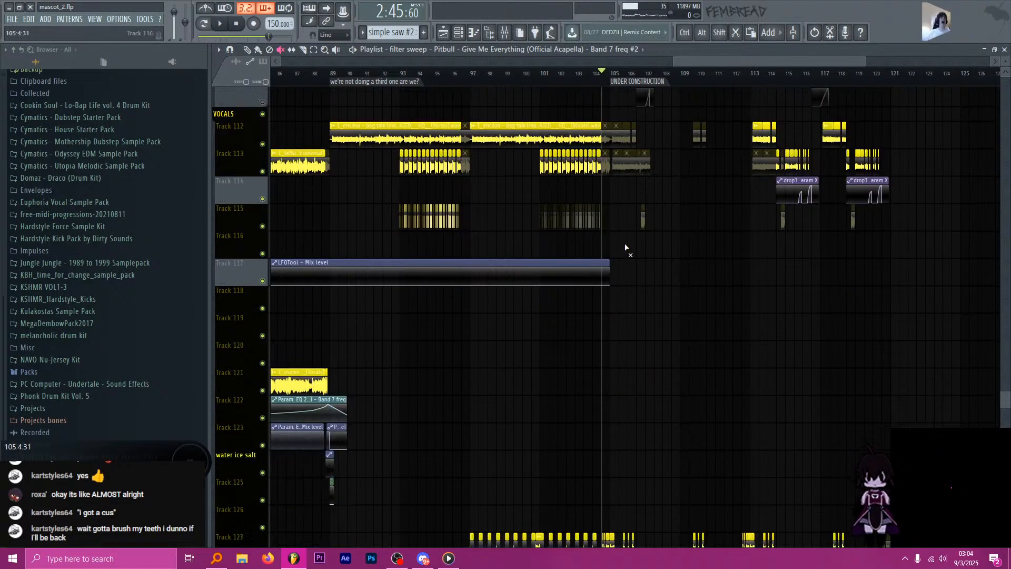
scroll(584, 163, "up", 8)
key("space")
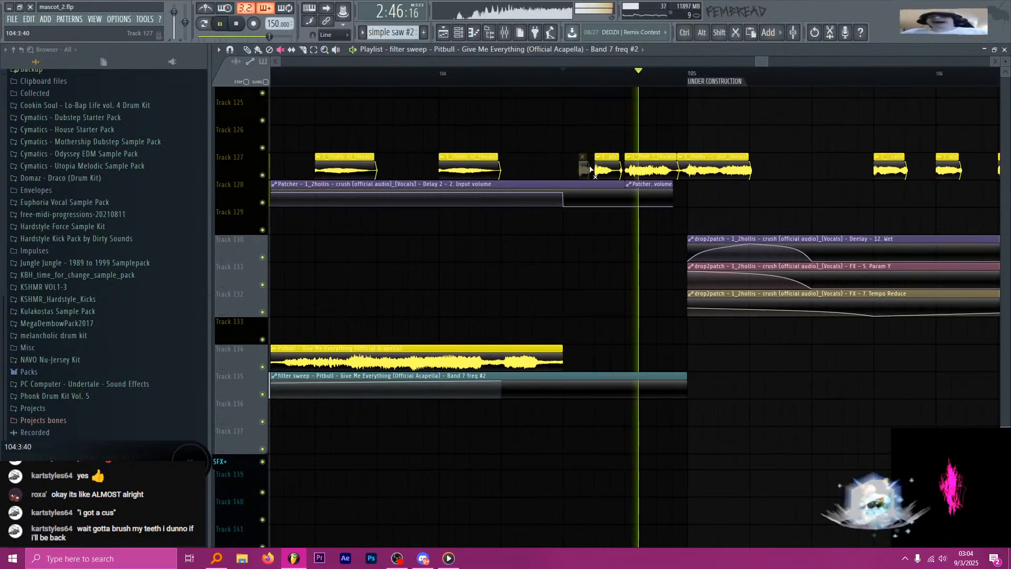
Unmute the LEAD group of tracks.
scroll(590, 210, "down", 3)
scroll(593, 235, "up", 3)
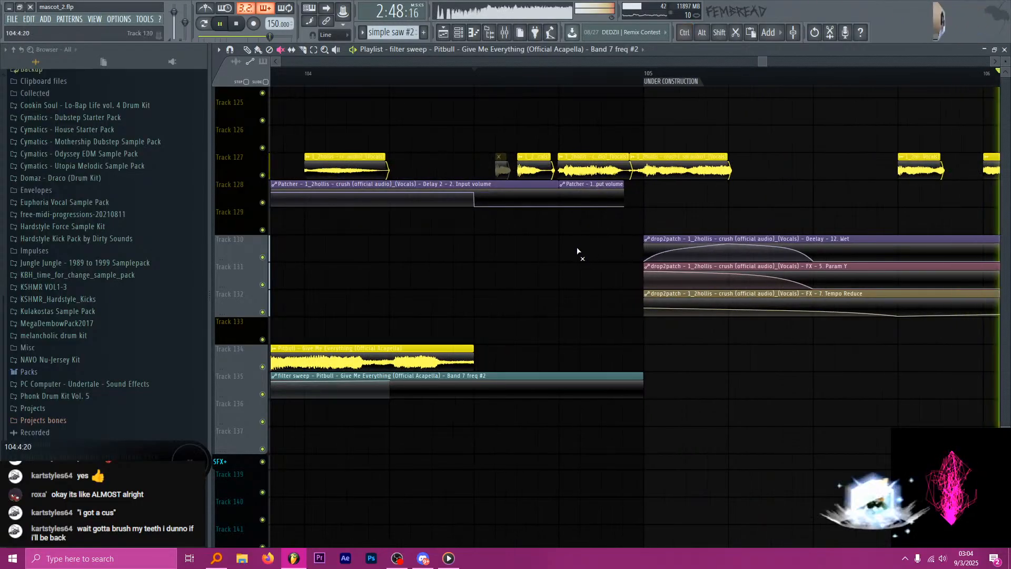
scroll(584, 253, "up", 12)
scroll(519, 223, "up", 8)
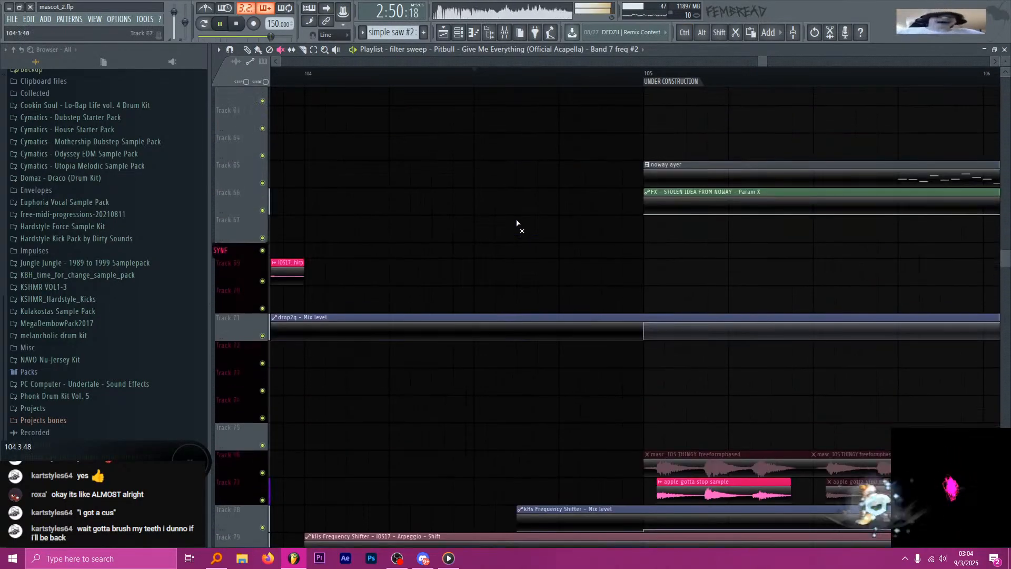
scroll(513, 225, "down", 9)
scroll(390, 252, "up", 1)
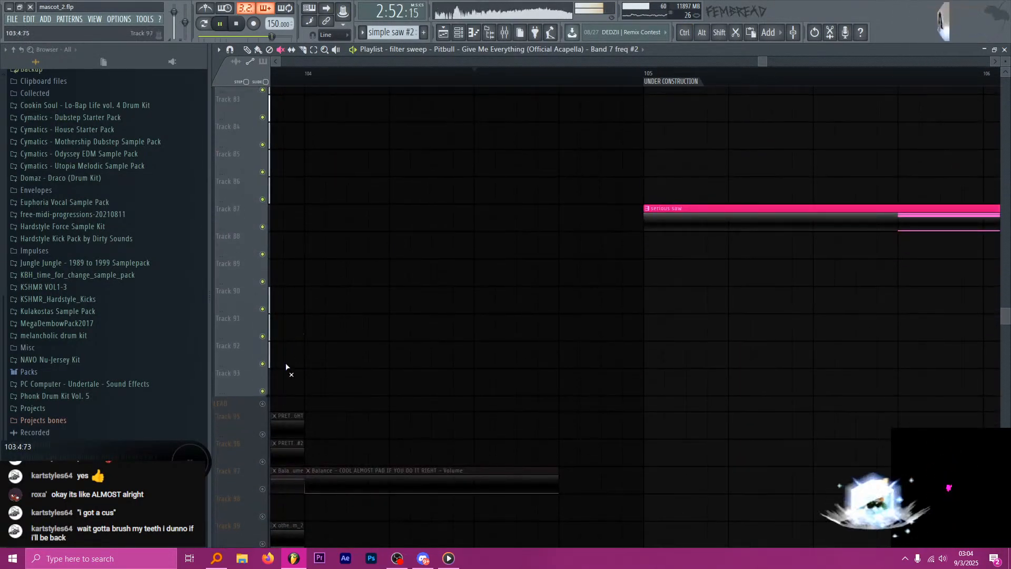
left_click(262, 403, "ctrl+alt")
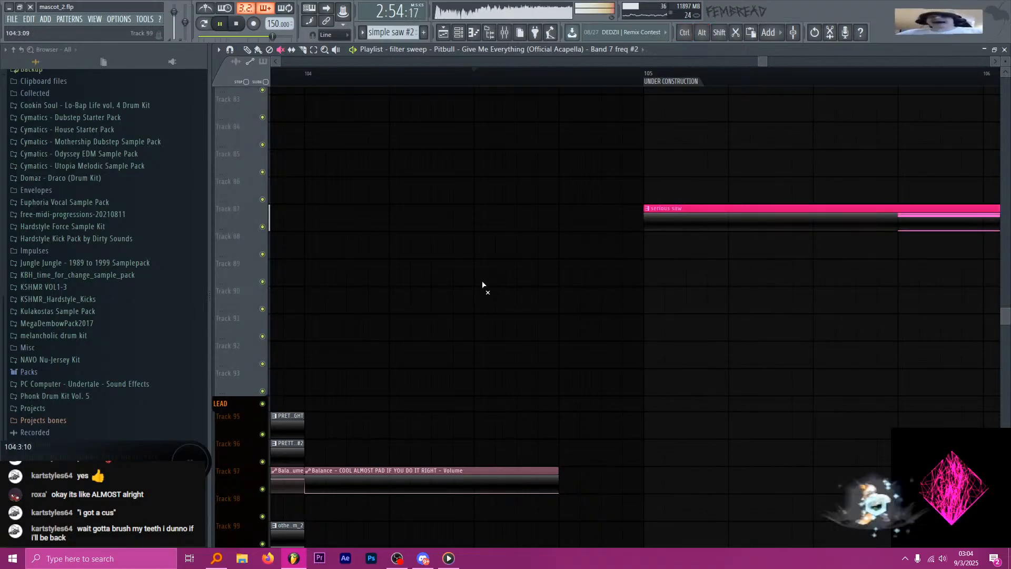
Listen to the transition from bar 104 into the UNDER CONSTRUCTION drop while examining the drum, bass and synth tracks.
scroll(523, 311, "up", 10)
scroll(574, 290, "up", 10)
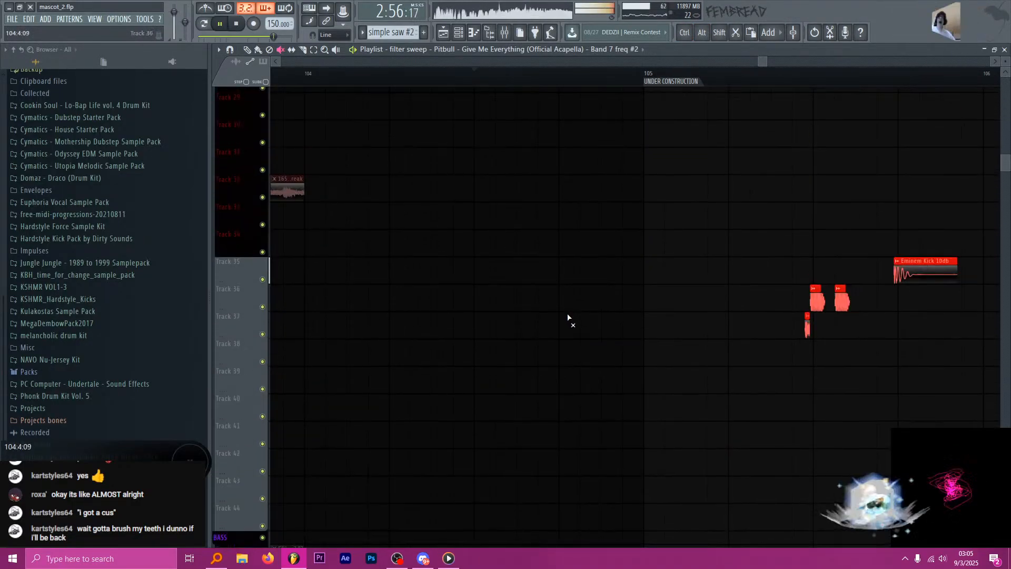
scroll(622, 245, "down", 6)
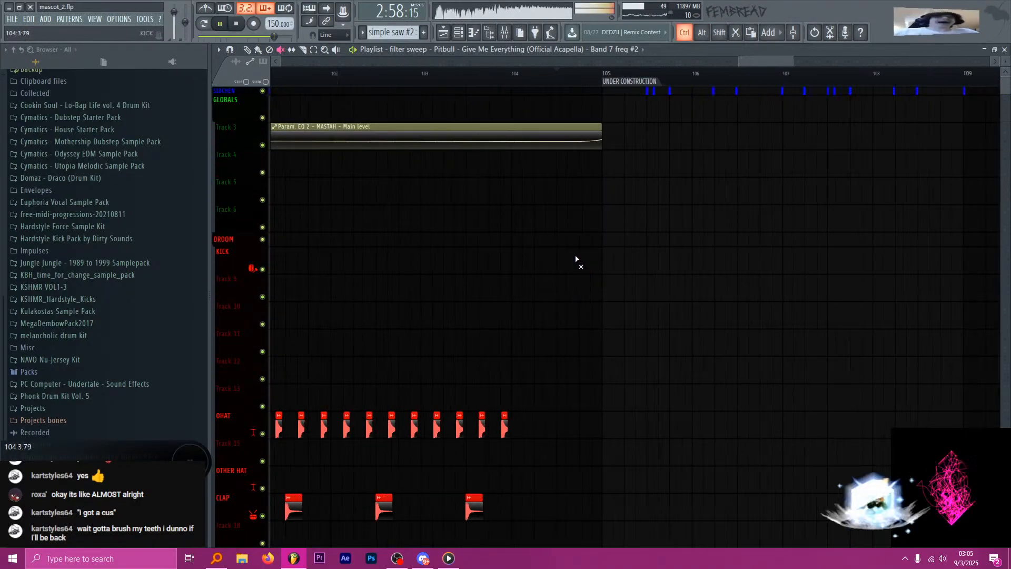
left_click(532, 75)
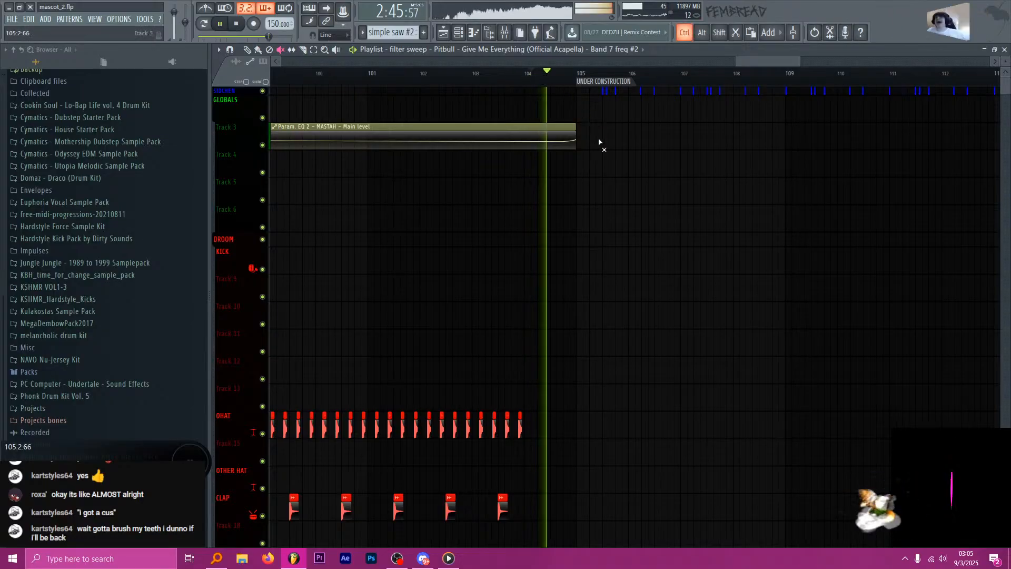
scroll(593, 192, "up", 3)
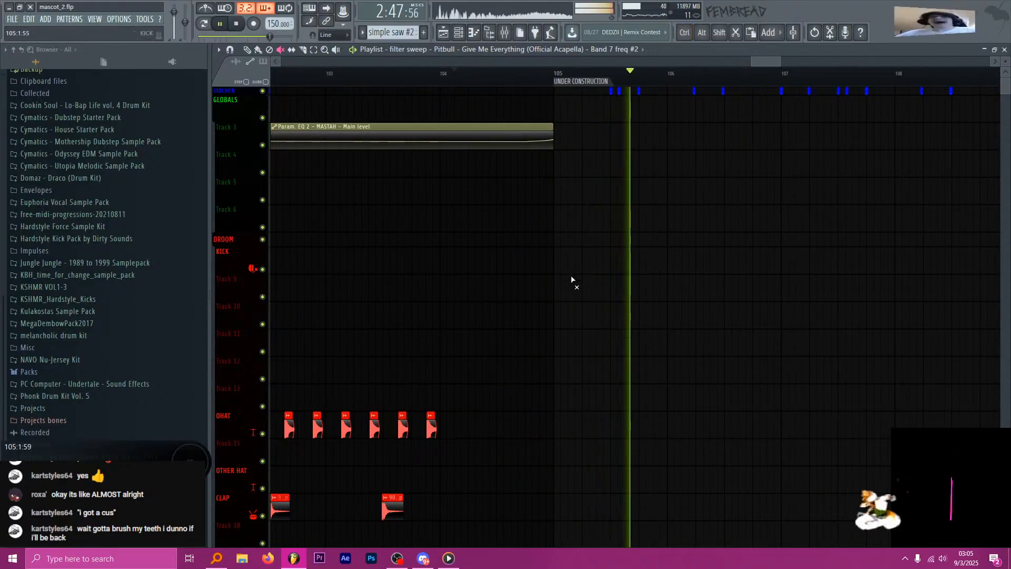
scroll(574, 284, "down", 12)
key("space")
scroll(569, 255, "down", 1)
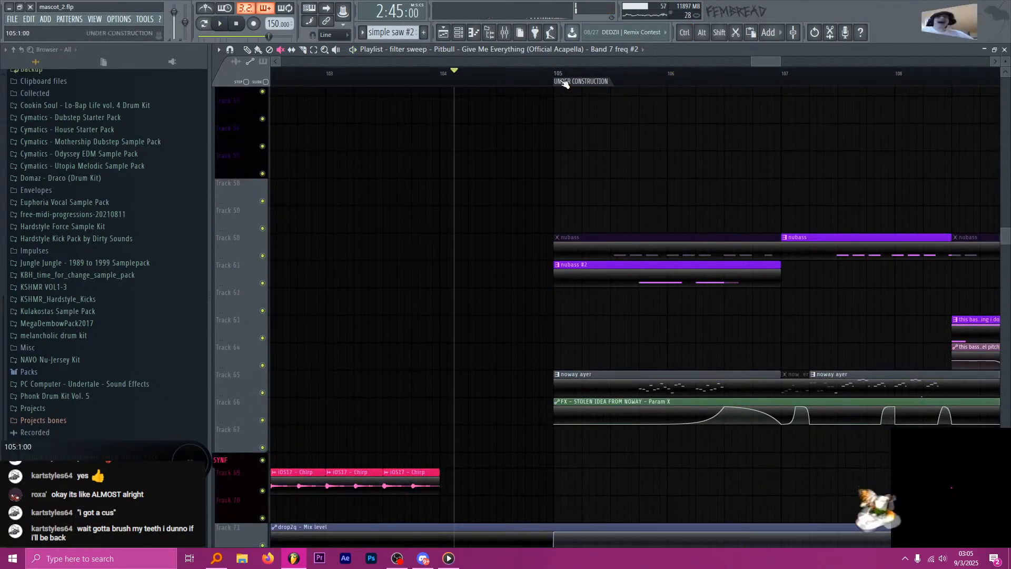
key("space")
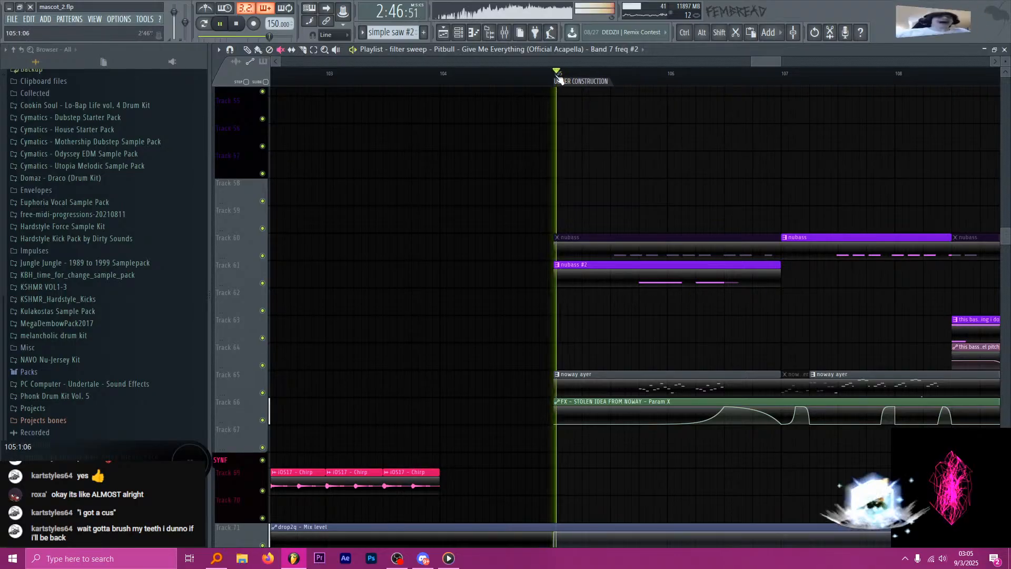
Insert an empty playlist track at Track 83, between the Deelay wet and mix level automation clips.
scroll(551, 210, "down", 6)
scroll(588, 237, "down", 2)
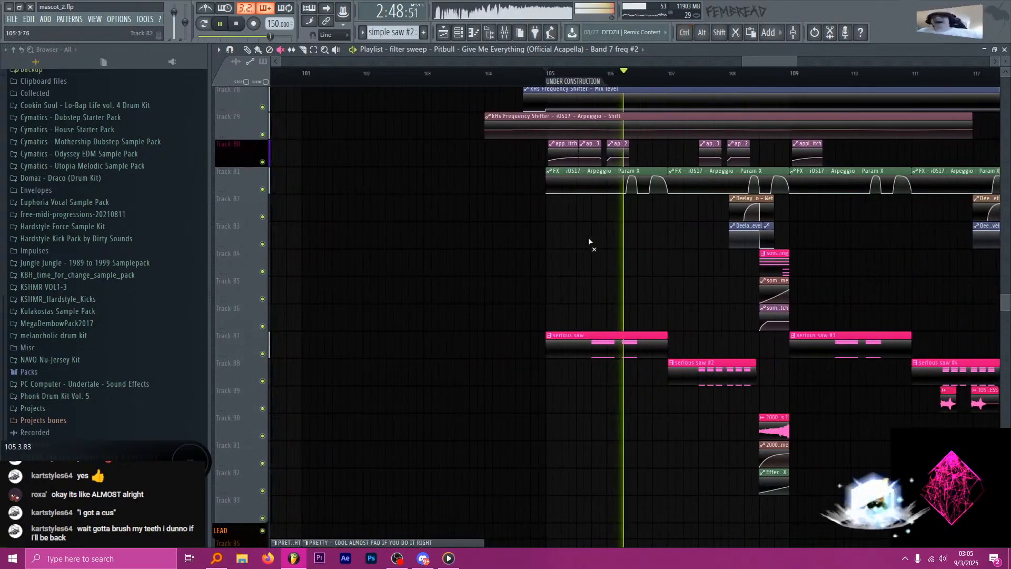
scroll(558, 234, "up", 1)
scroll(524, 231, "down", 3)
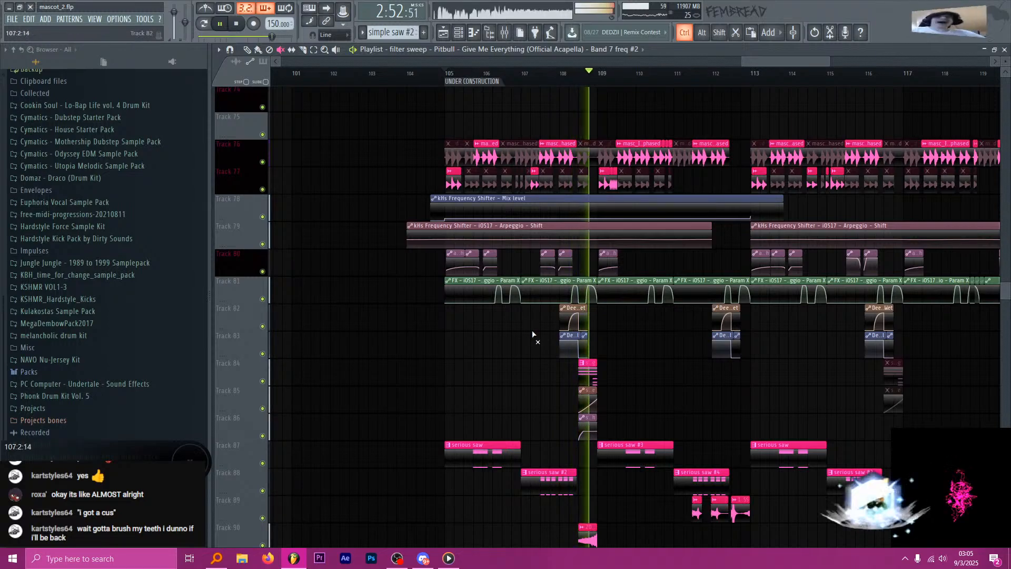
scroll(535, 348, "down", 2)
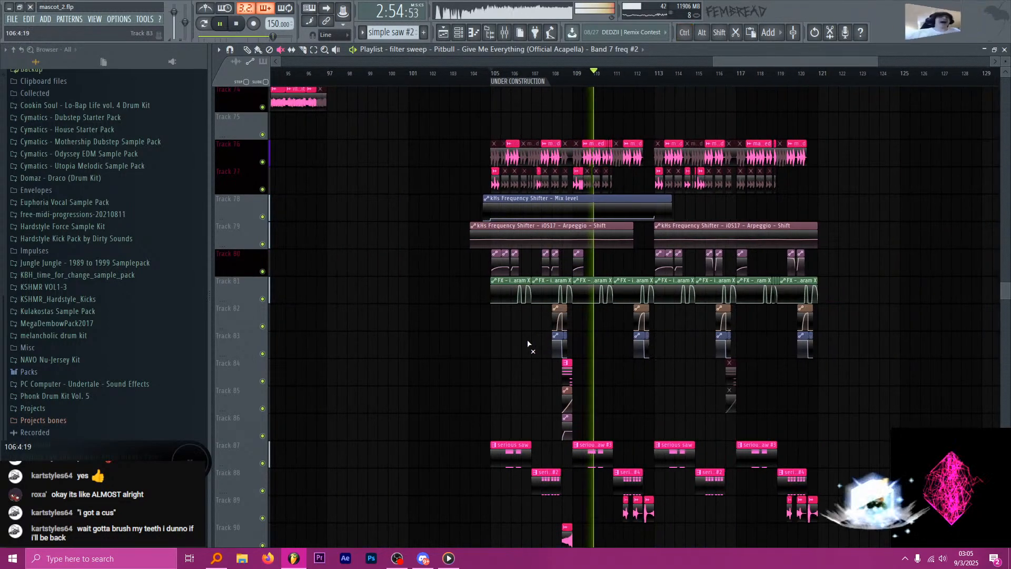
right_click(248, 346)
left_click(279, 495)
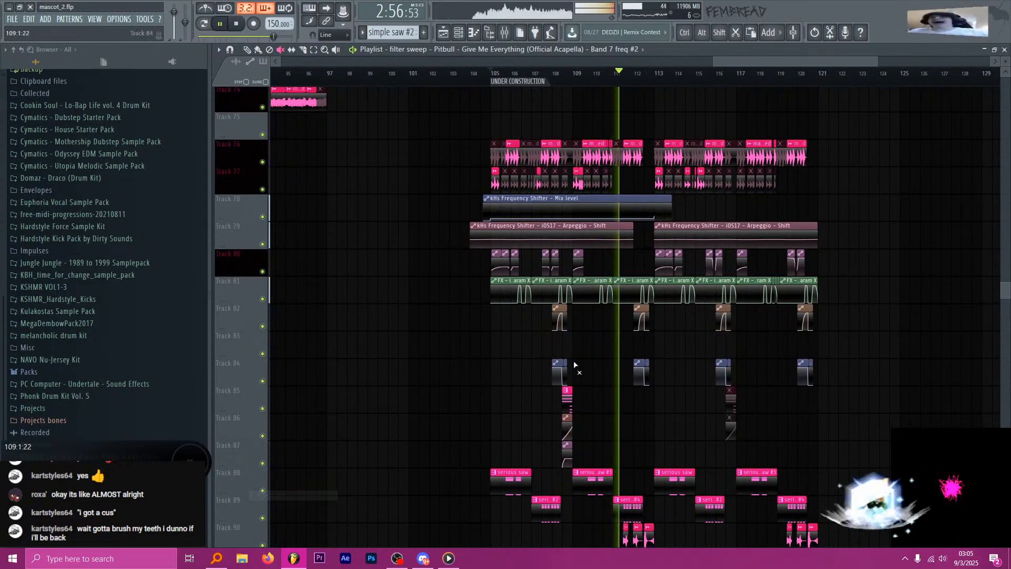
Create an automation clip for the Dry amount of Deelay on the iOS17 - Arpeggio mixer track, spanning three beats from 108:1:00.
scroll(560, 345, "up", 5)
key("space")
left_click_drag(514, 83, 575, 88)
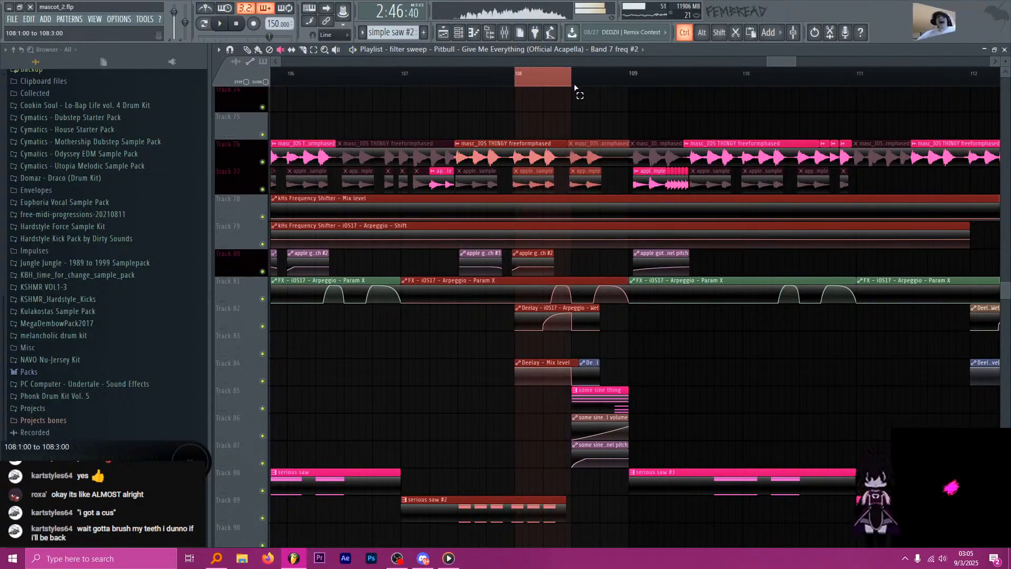
left_click(496, 31)
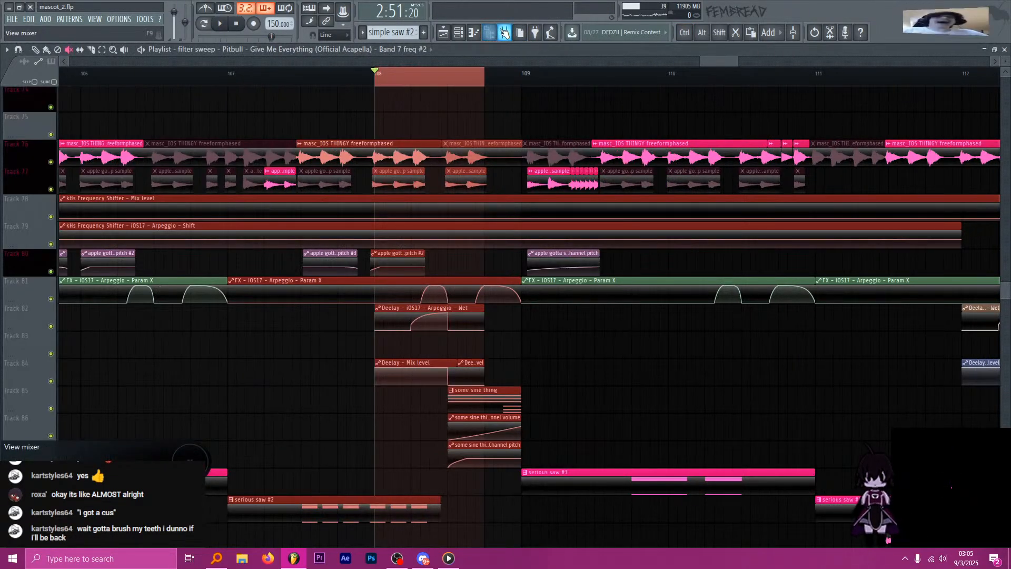
left_click(494, 32)
left_click(504, 32)
key("space")
left_click(814, 251)
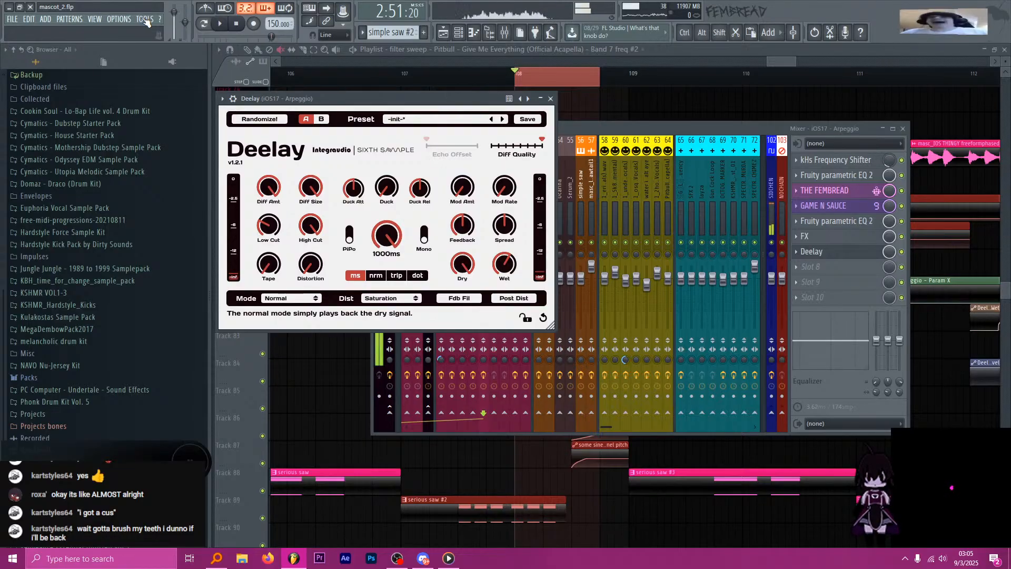
left_click(145, 18)
left_click(174, 32)
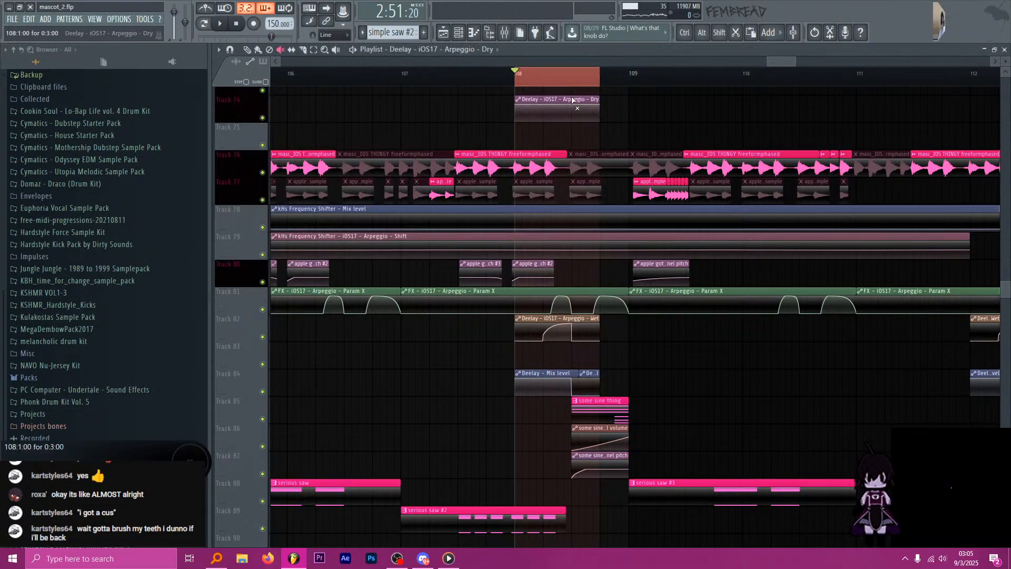
Move the Deelay Dry automation clip to Track 83 at bar 105 and shape it into a curve rising from zero.
scroll(613, 122, "down", 3, "ctrl")
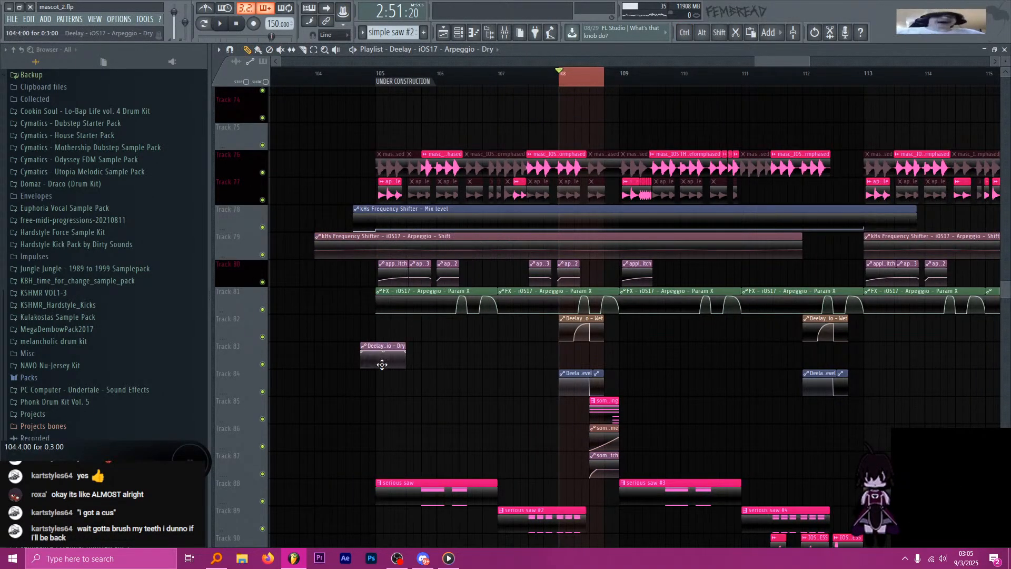
scroll(369, 354, "up", 4, "ctrl")
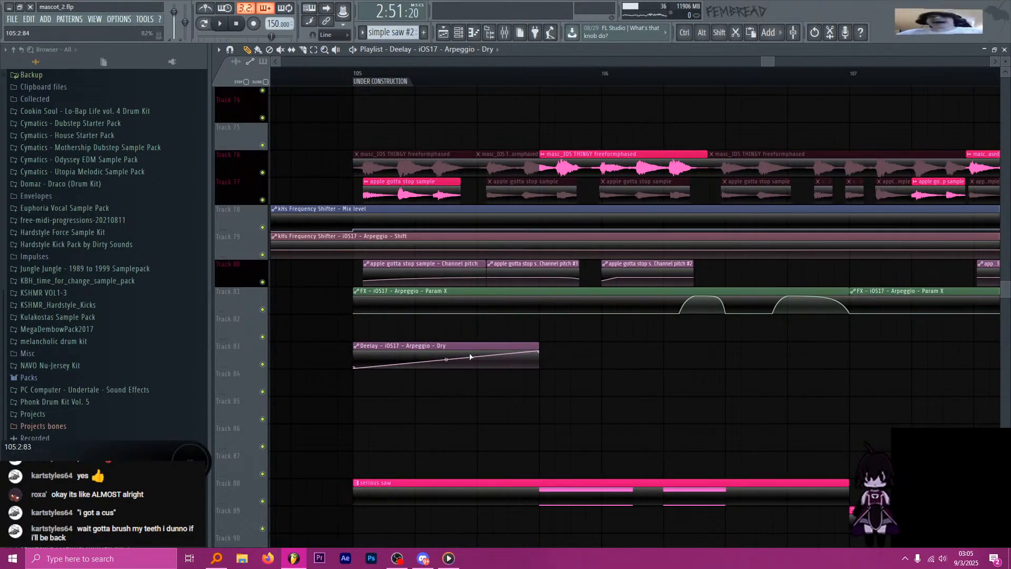
scroll(485, 384, "down", 4, "ctrl")
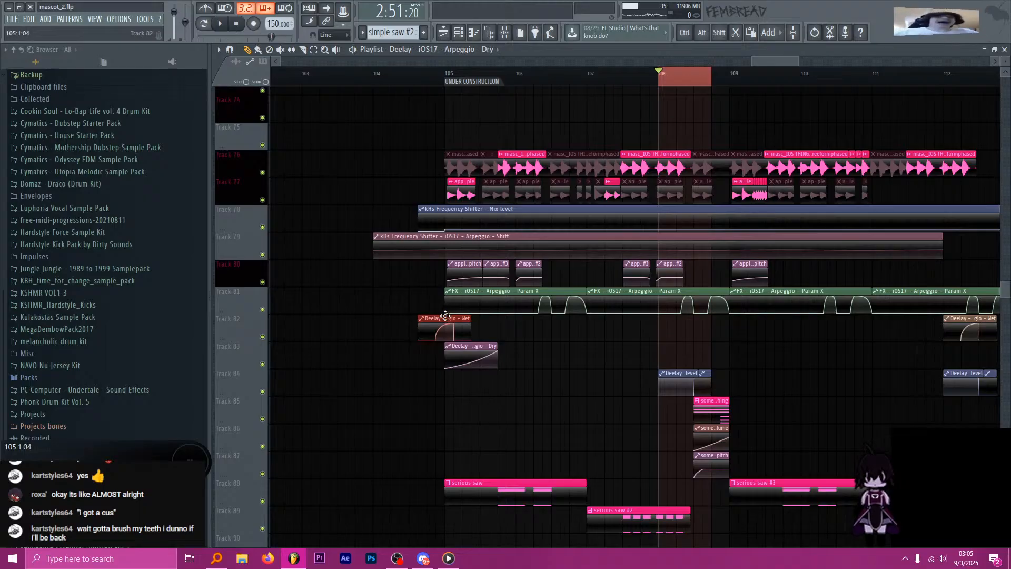
Place a copy of the bar 108 Deelay Wet clip on Track 82 at 104:3, split it before bar 105 and mute its tail.
scroll(445, 315, "up", 2, "ctrl")
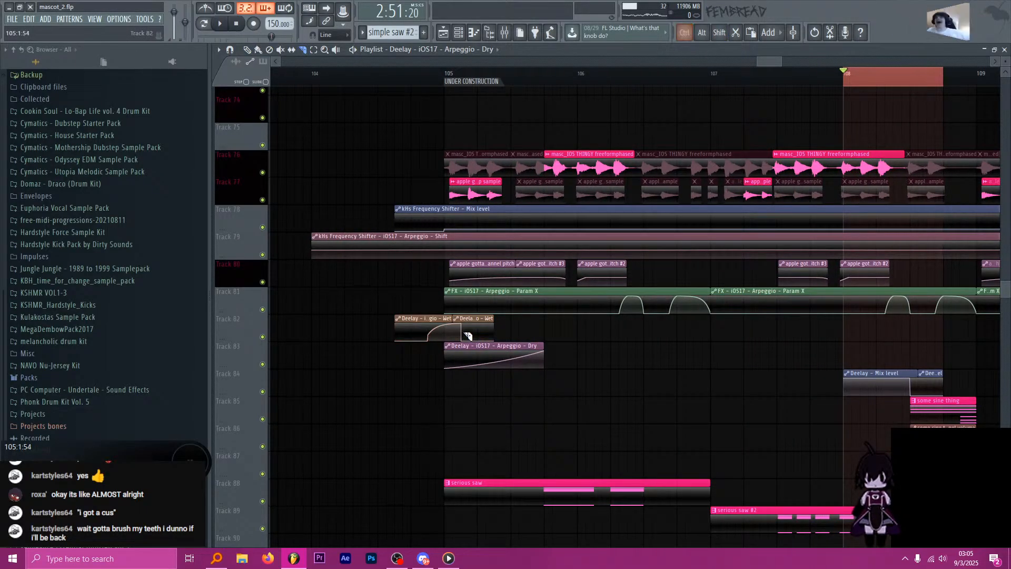
key("ctrl+z")
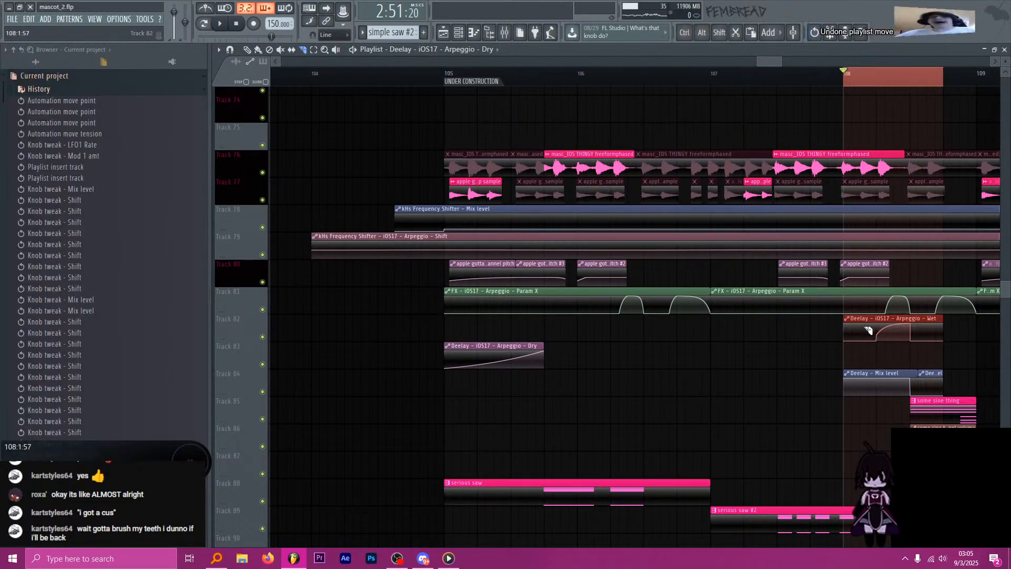
left_click_drag(862, 319, 433, 301, "shift")
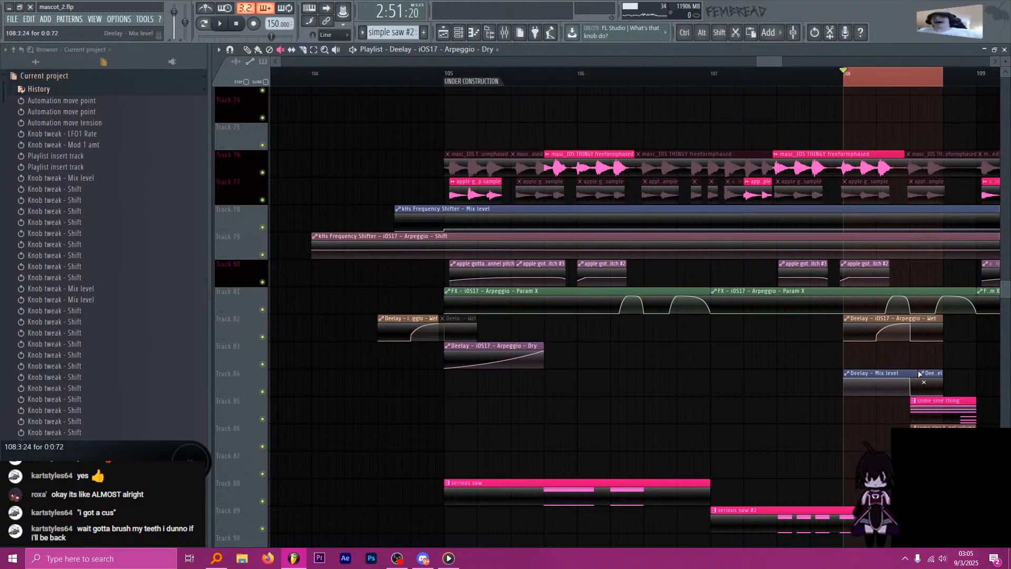
Copy the Deelay Mix level clip to Track 84 at bar 105, split it and shift the drop-off part to 105:3.
left_click(455, 380)
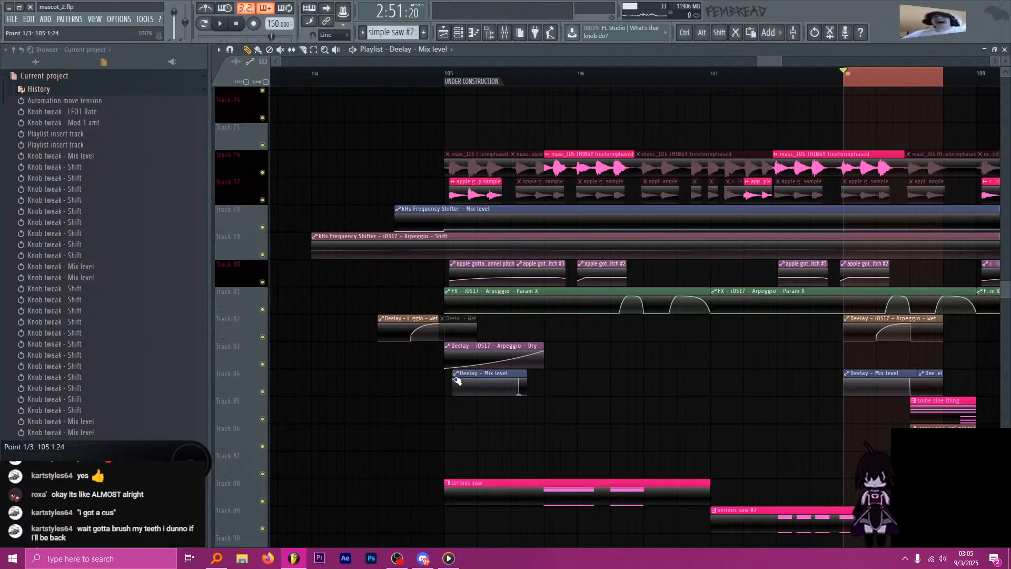
scroll(518, 384, "up", 2)
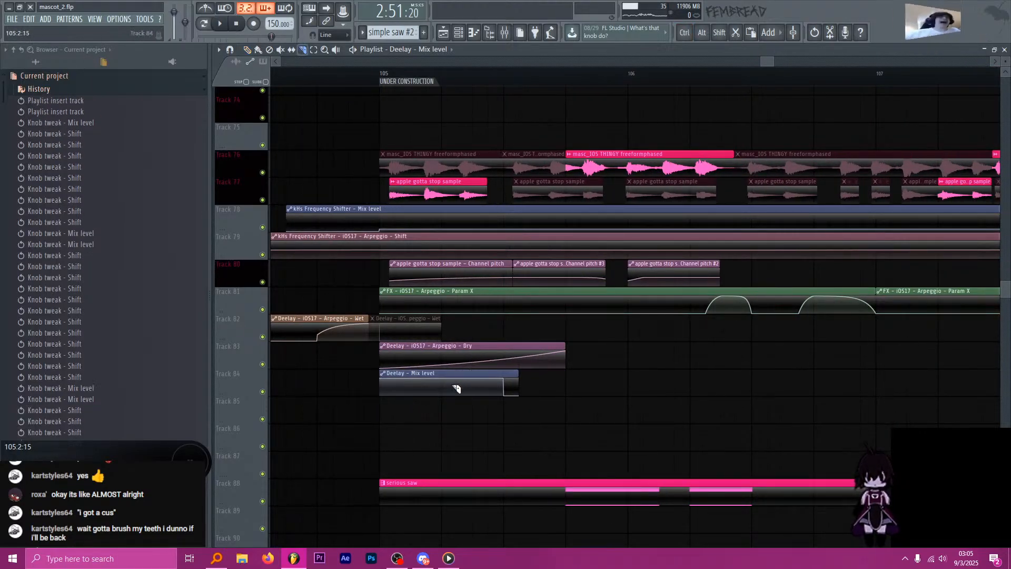
key("space")
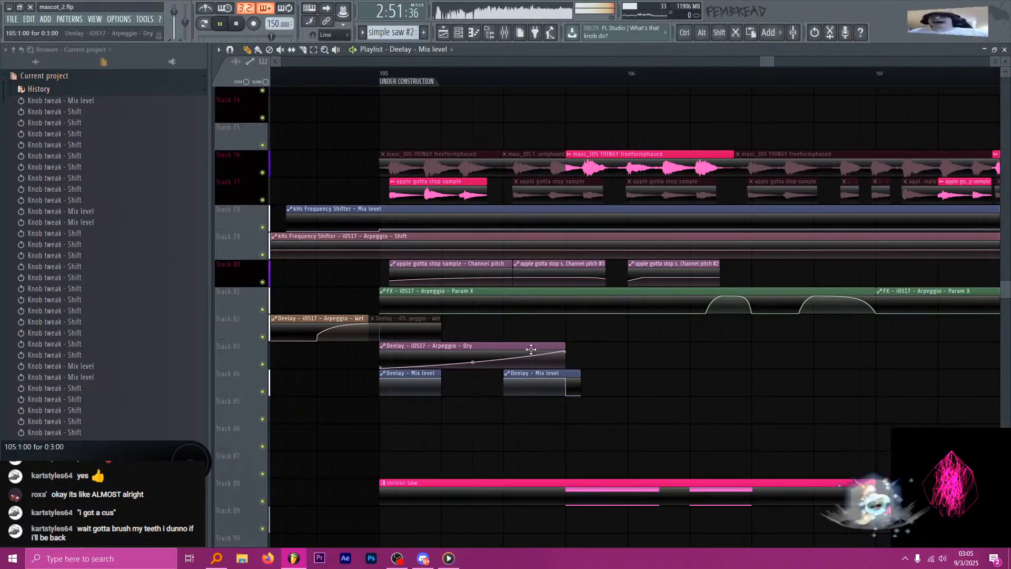
Listen to the delay automation from bar 104 into the UNDER CONSTRUCTION drop.
scroll(530, 358, "down", 3)
left_click(327, 74)
key("space")
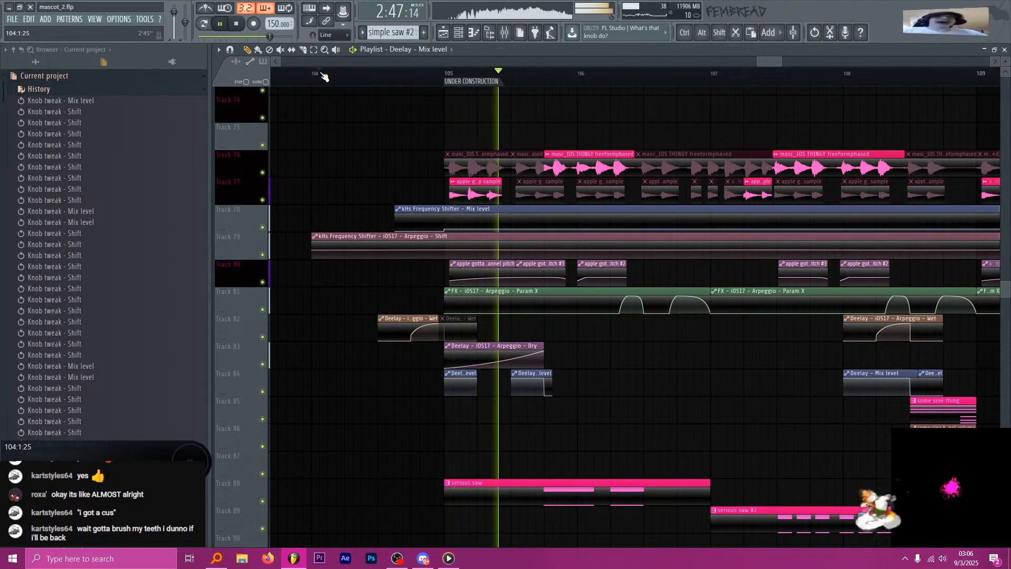
key("space")
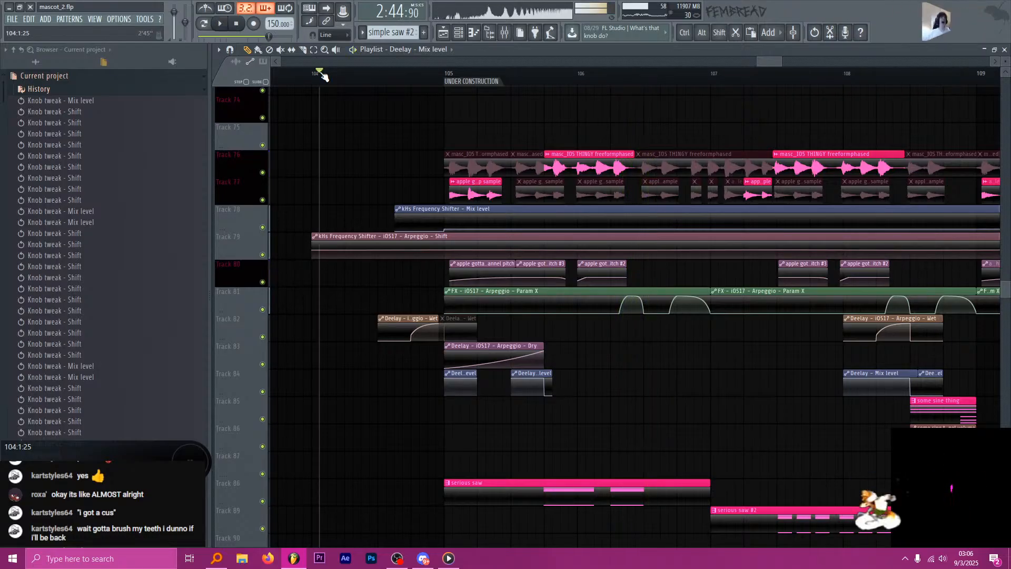
left_click(445, 74)
left_click_drag(416, 73, 436, 74)
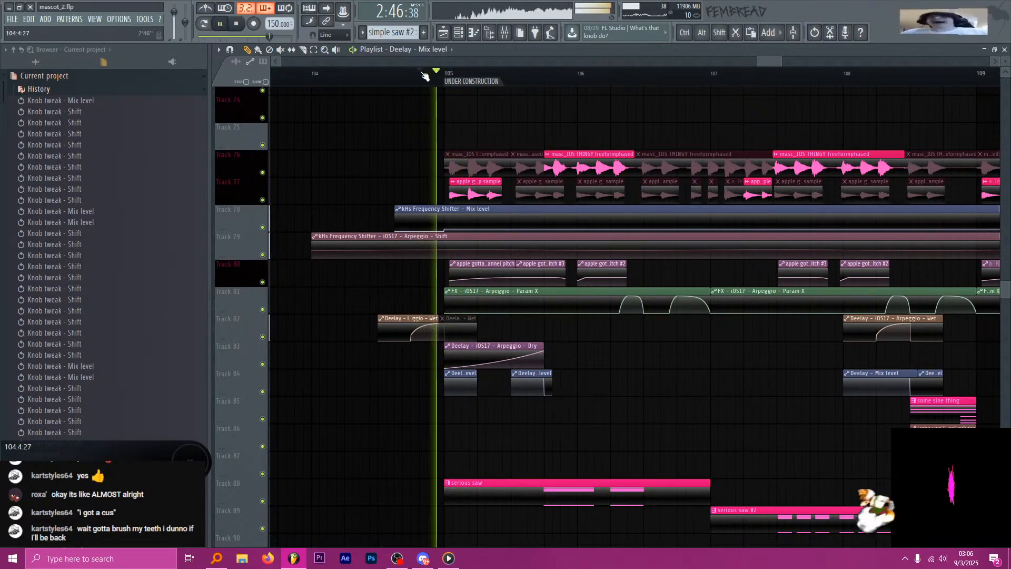
key("space")
key("space")
Move the first Deelay Mix level clip on Track 84 back to 104:3, in line with the start of the Wet clip.
scroll(503, 383, "down", 3)
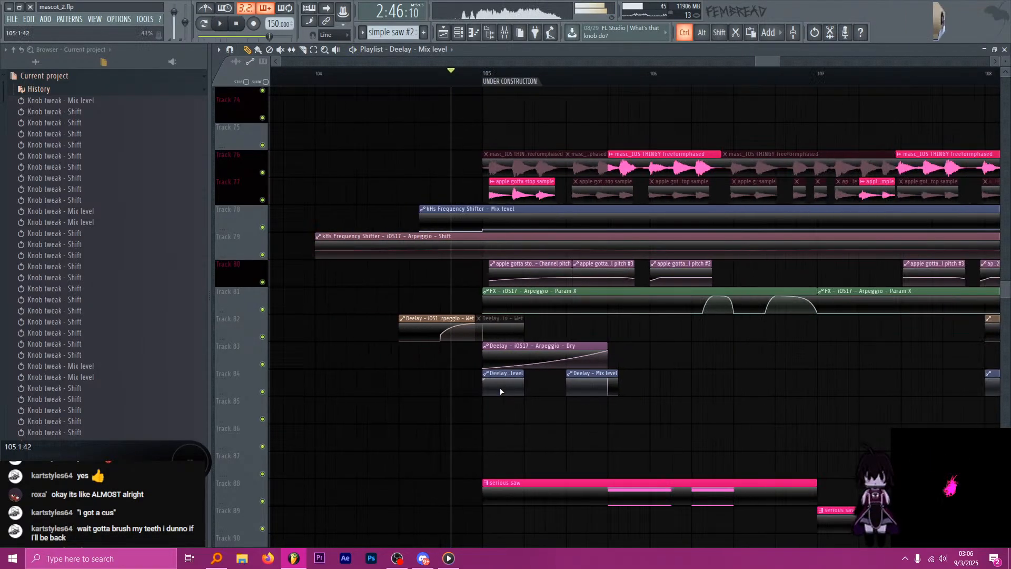
scroll(506, 379, "up", 2)
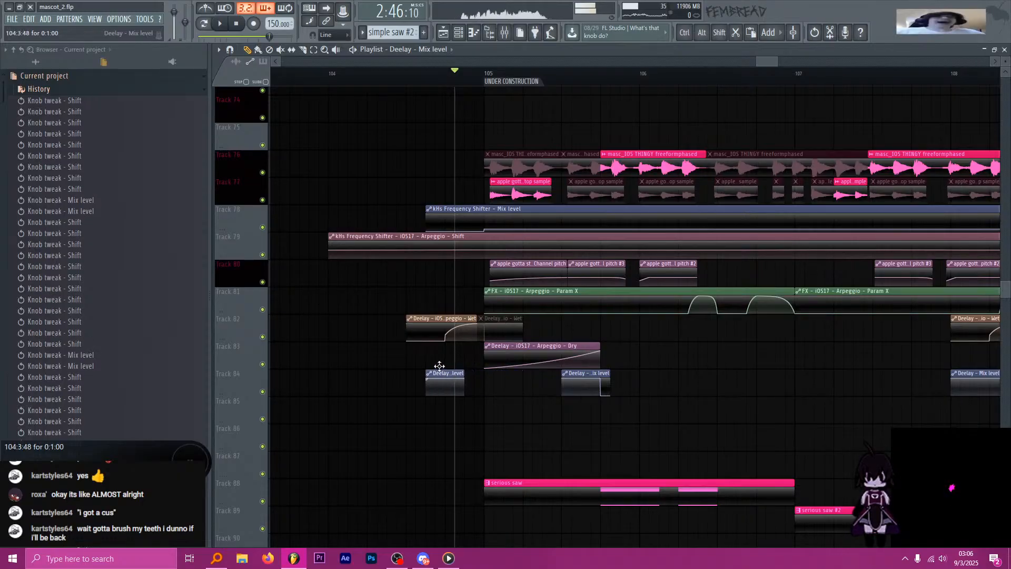
scroll(466, 350, "down", 1)
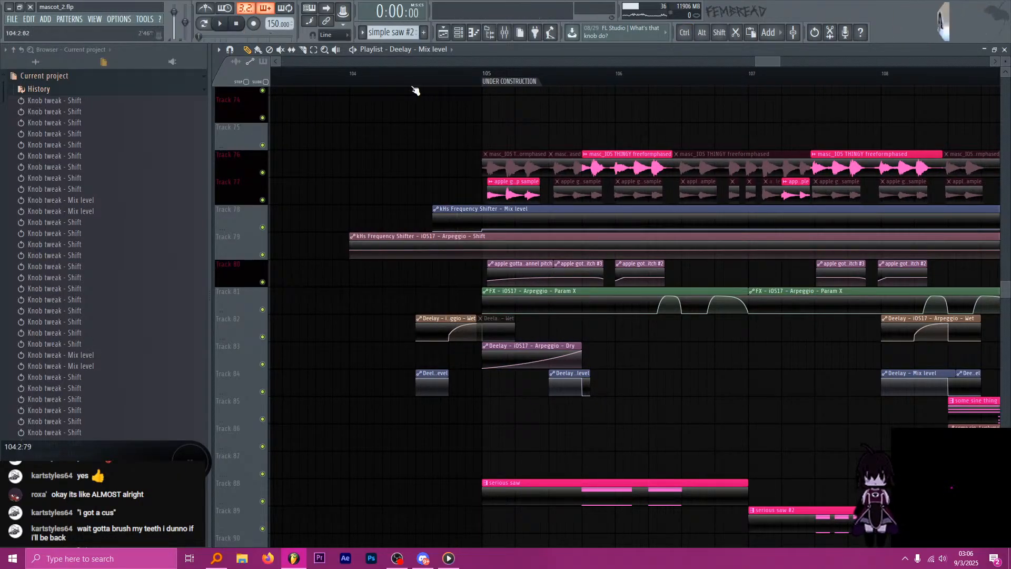
Replay the start of the drop and bend the Deelay Dry automation on Track 83 into a curve that rises quickly at first.
scroll(506, 184, "up", 2)
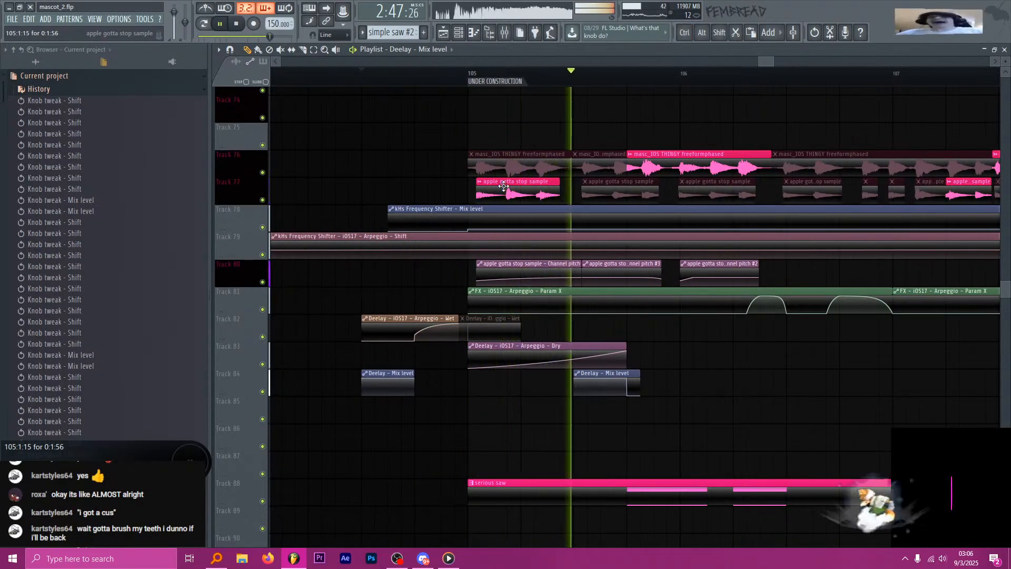
key("space")
left_click(468, 71)
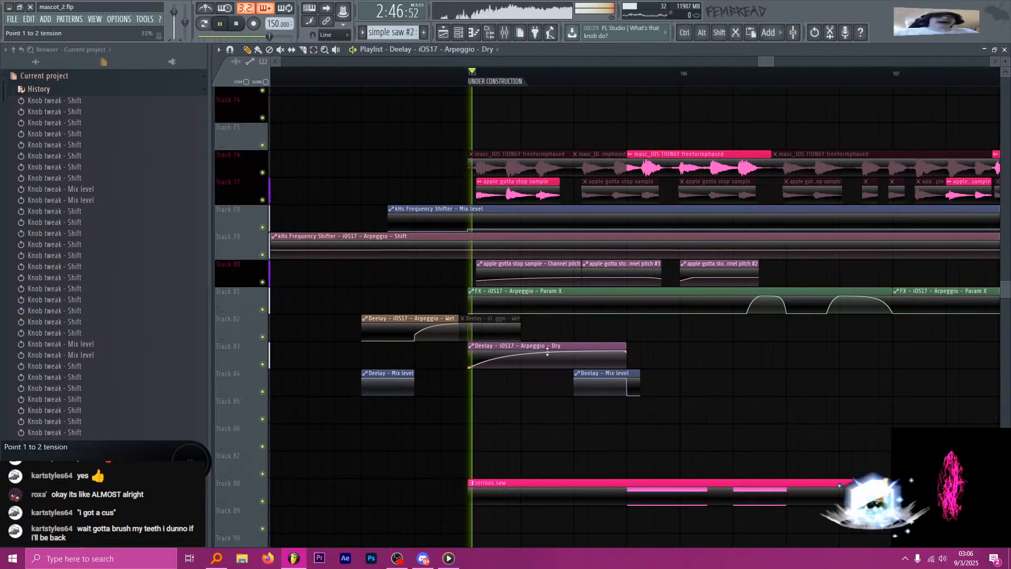
Move the second Deelay Mix level clip on Track 84 back to 105:2 and shorten the Dry clip on Track 83 to end at 105:3.
key("space")
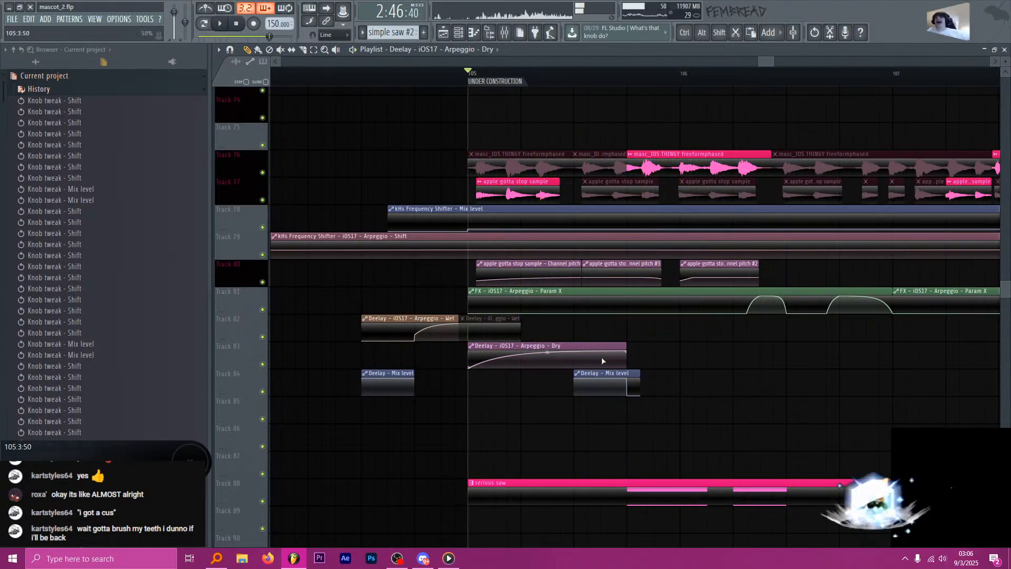
key("space")
left_click_drag(605, 382, 553, 382)
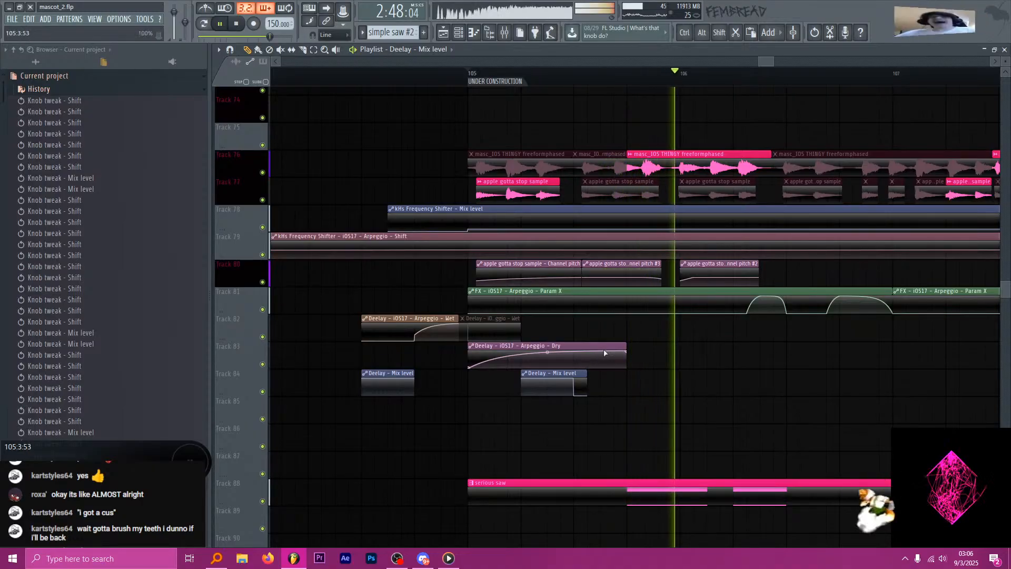
left_click_drag(626, 350, 574, 350)
key("space")
key("space")
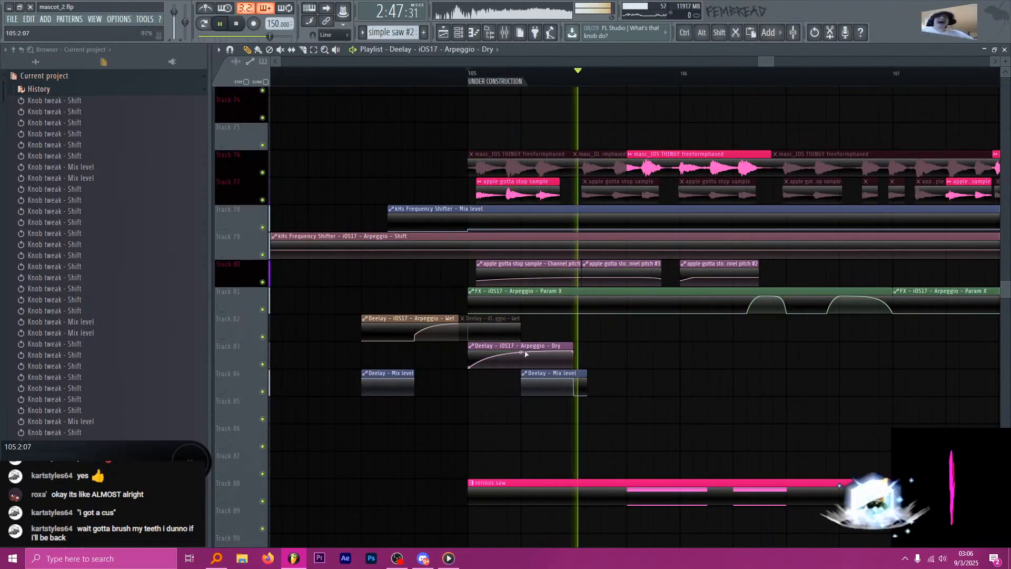
Delete the muted Deelay Wet remainder on Track 82 and move the remaining Wet clip to start at 104:4.
left_click(481, 319)
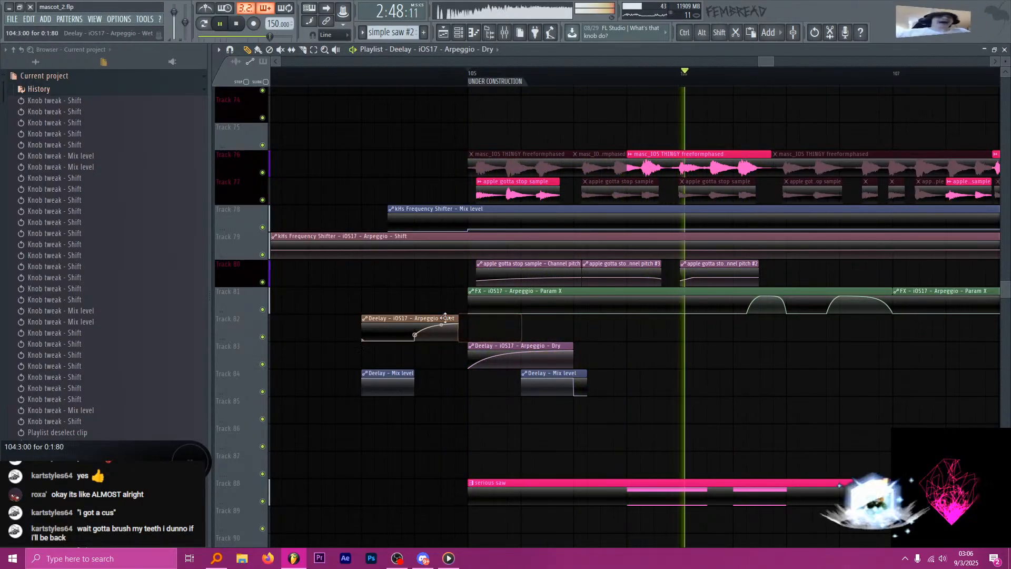
left_click_drag(446, 318, 477, 320)
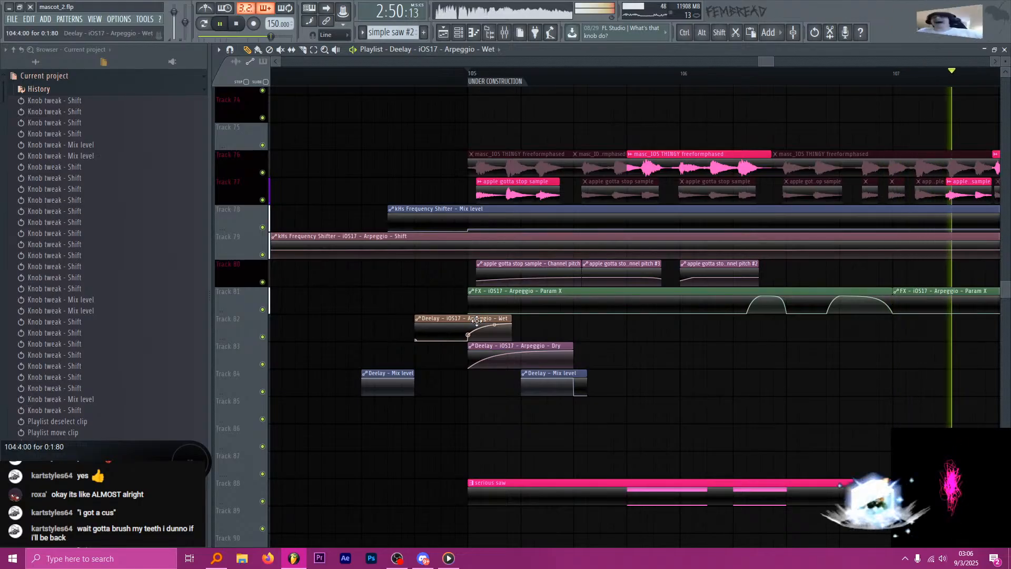
left_click(481, 330)
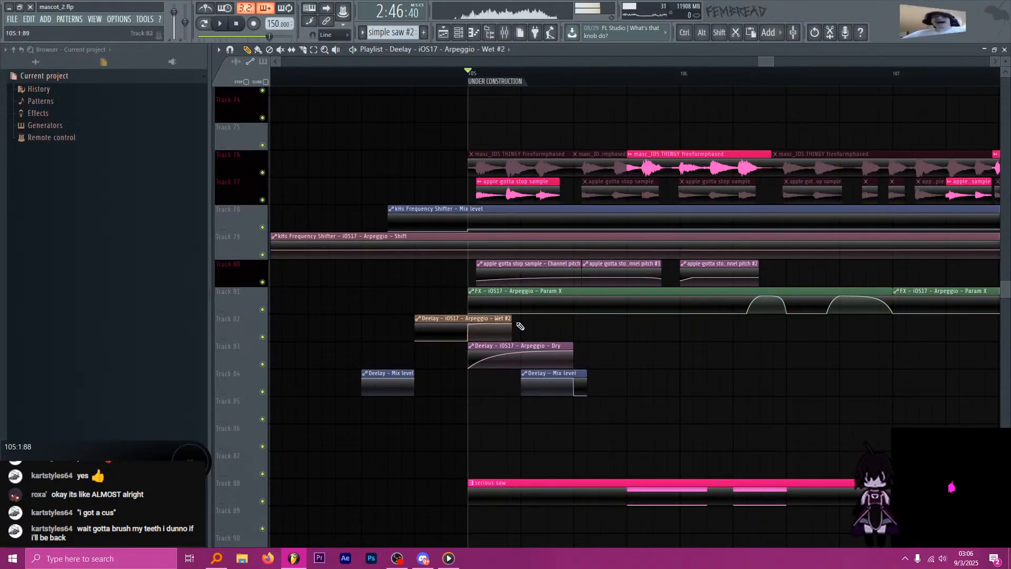
Shape a unique, extended version of the Wet clip on Track 82 so it curves down to zero between 105:2 and 105:3.
right_click(575, 341)
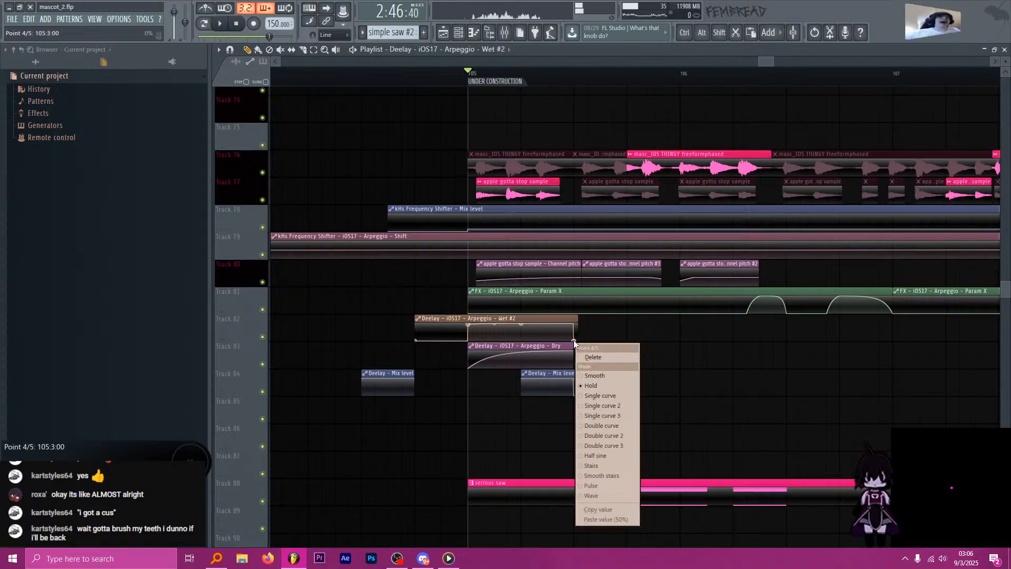
left_click(609, 404)
key("space")
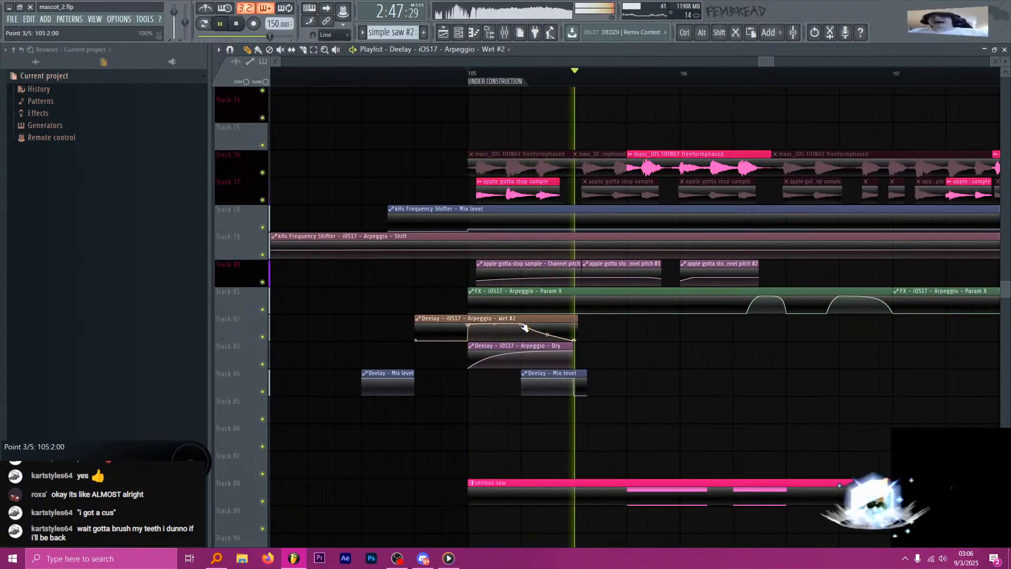
Replay the transition from around 104:2 into the UNDER CONSTRUCTION drop to check the new delay automation.
scroll(494, 242, "down", 3)
left_click(403, 73)
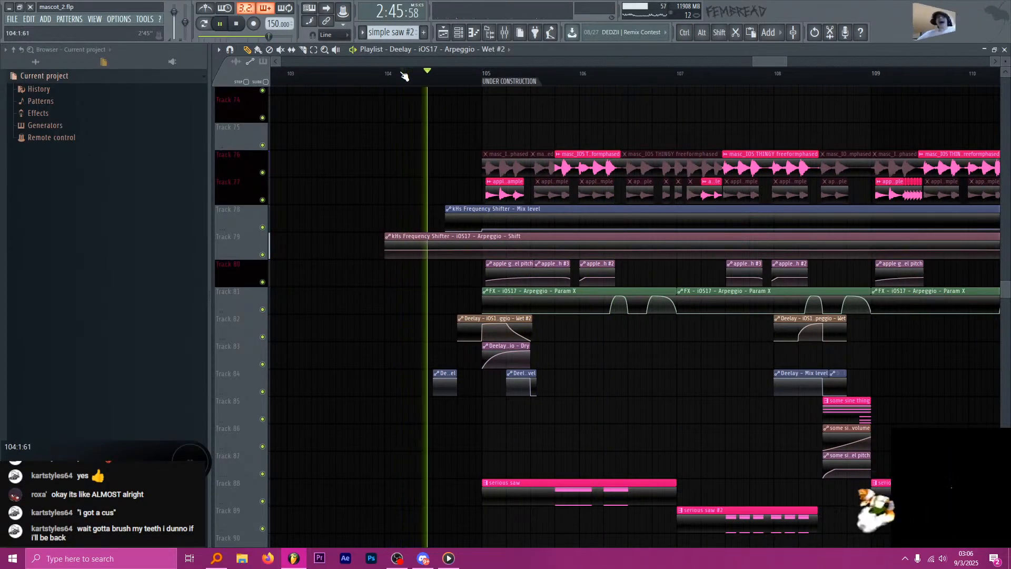
left_click(352, 49)
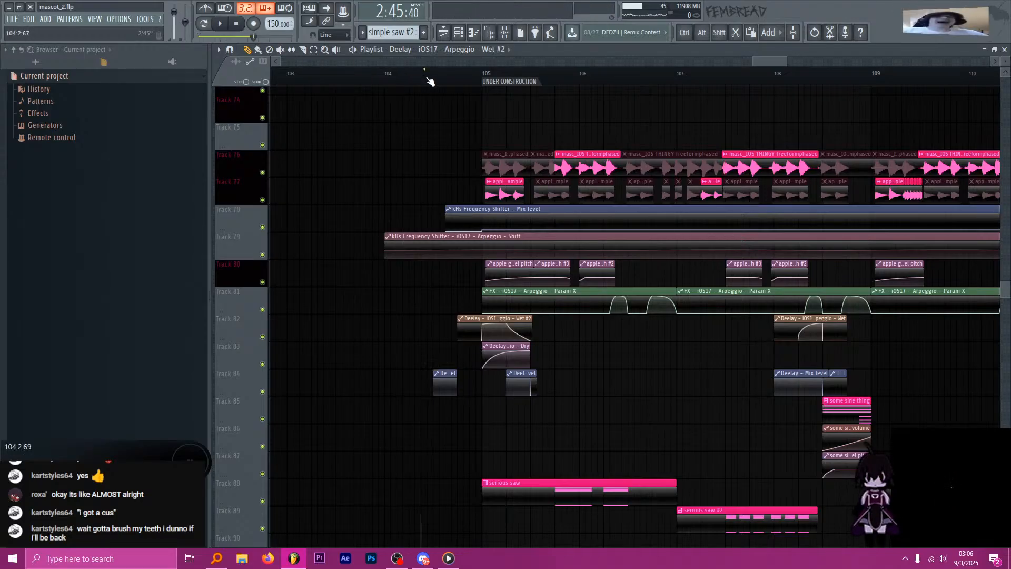
key("space")
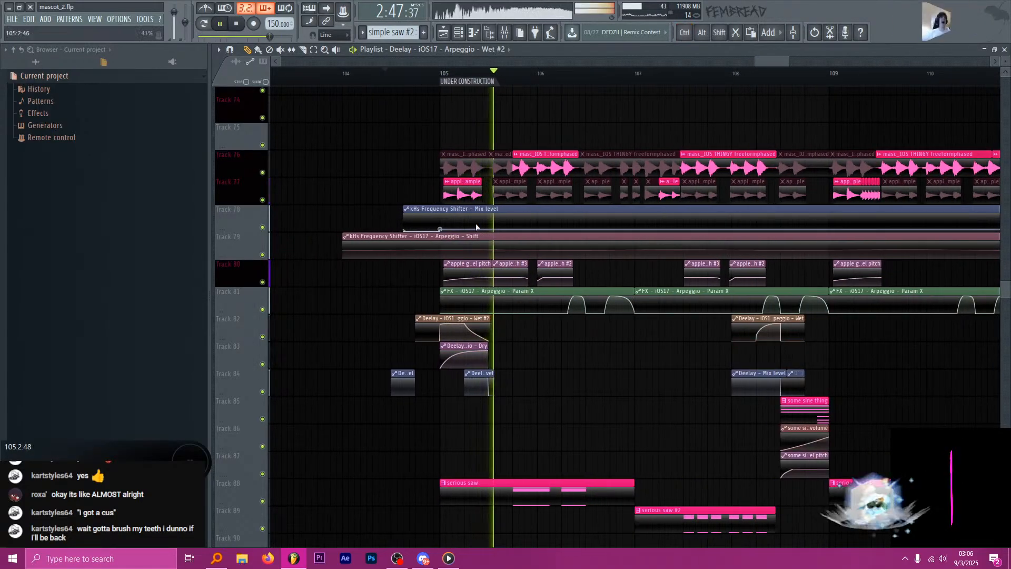
key("space")
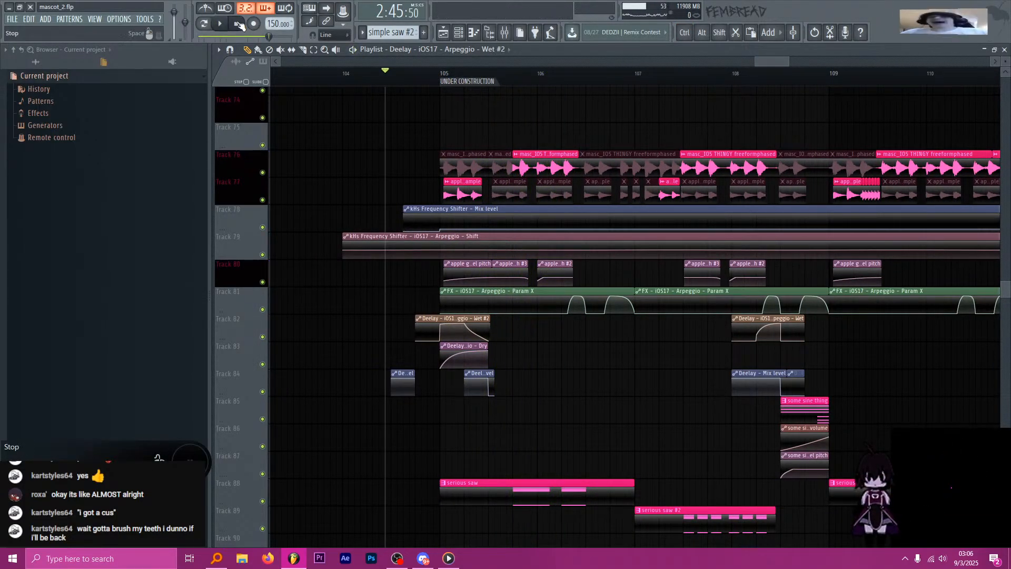
key("space")
Pick the KSHMR_Exhaust_01 sample from the SFX+ tracks and place a copy on Track 145 at bar 105.
scroll(467, 209, "up", 2)
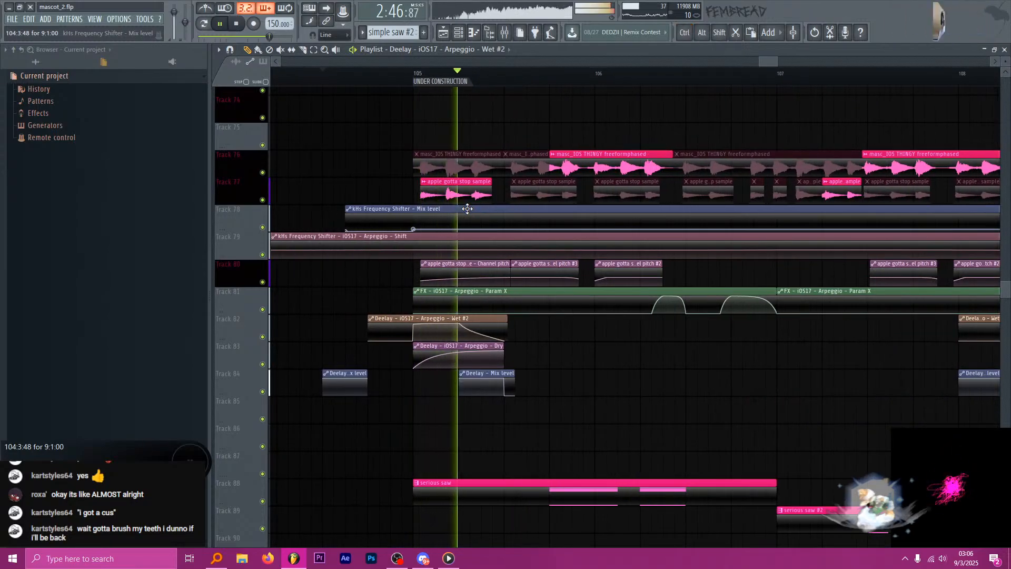
scroll(467, 209, "down", 4)
scroll(463, 278, "down", 10)
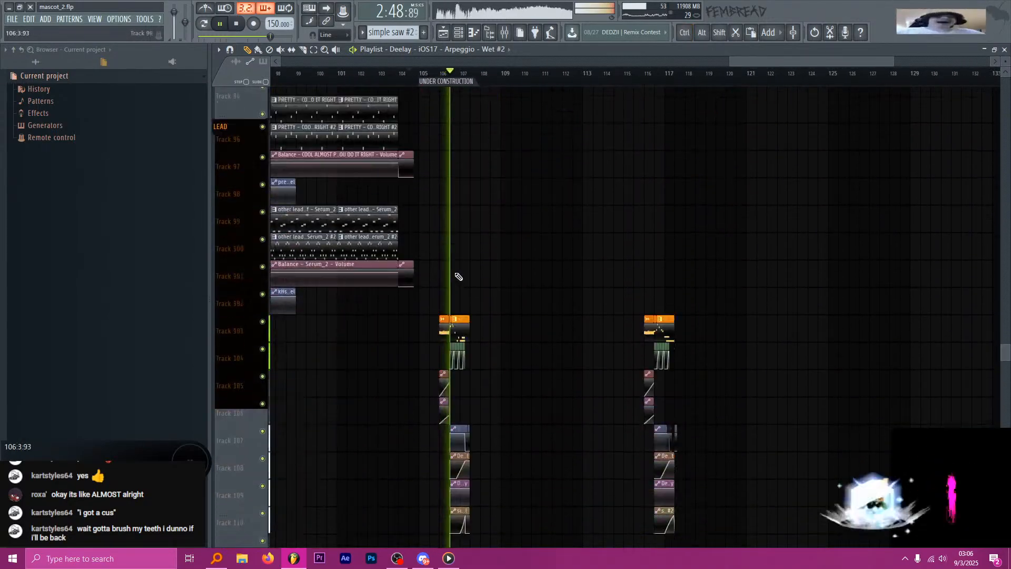
scroll(460, 285, "down", 10)
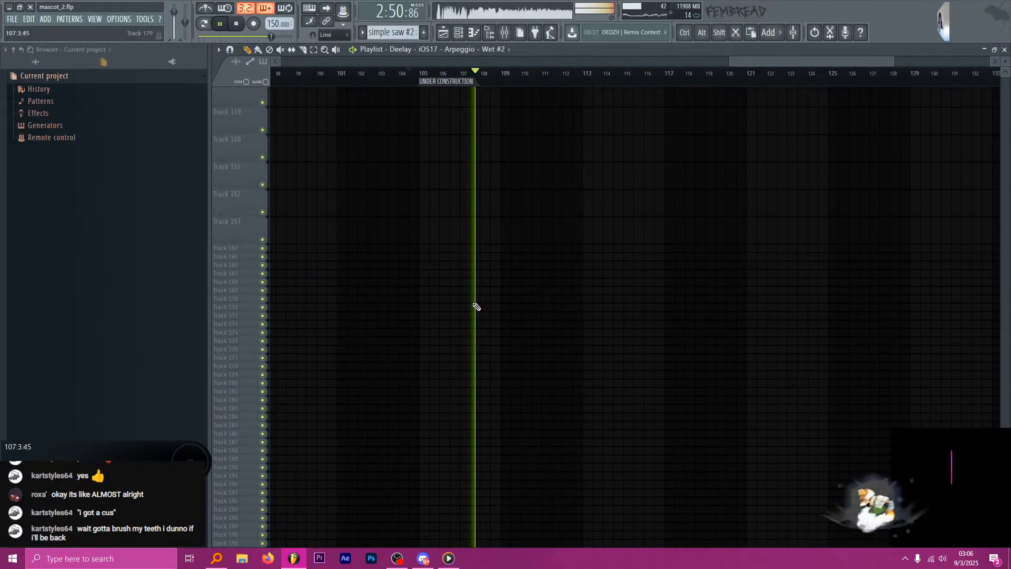
scroll(536, 288, "down", 4)
scroll(535, 287, "up", 5)
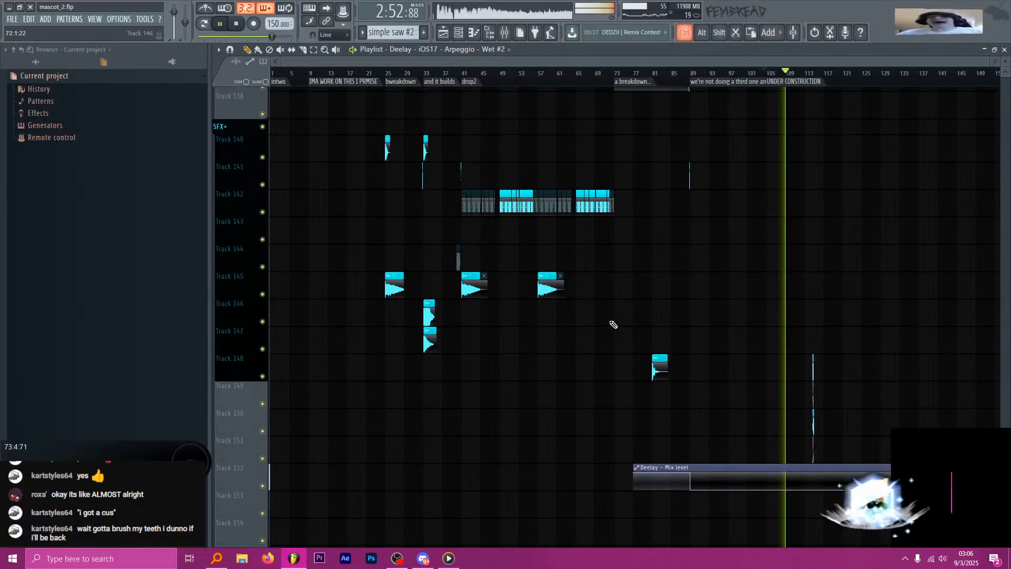
scroll(764, 284, "up", 6)
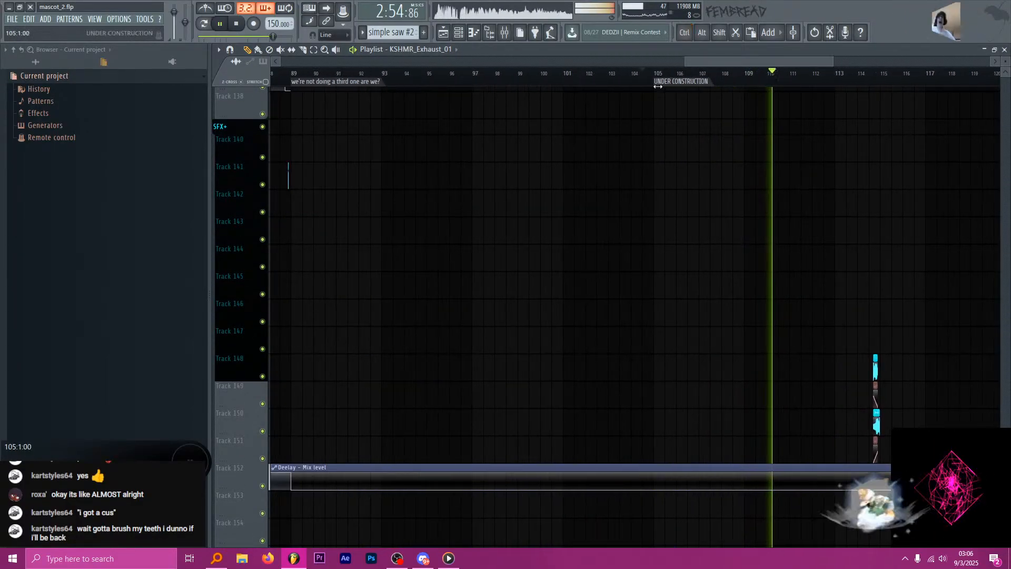
left_click(658, 79)
scroll(763, 290, "down", 4)
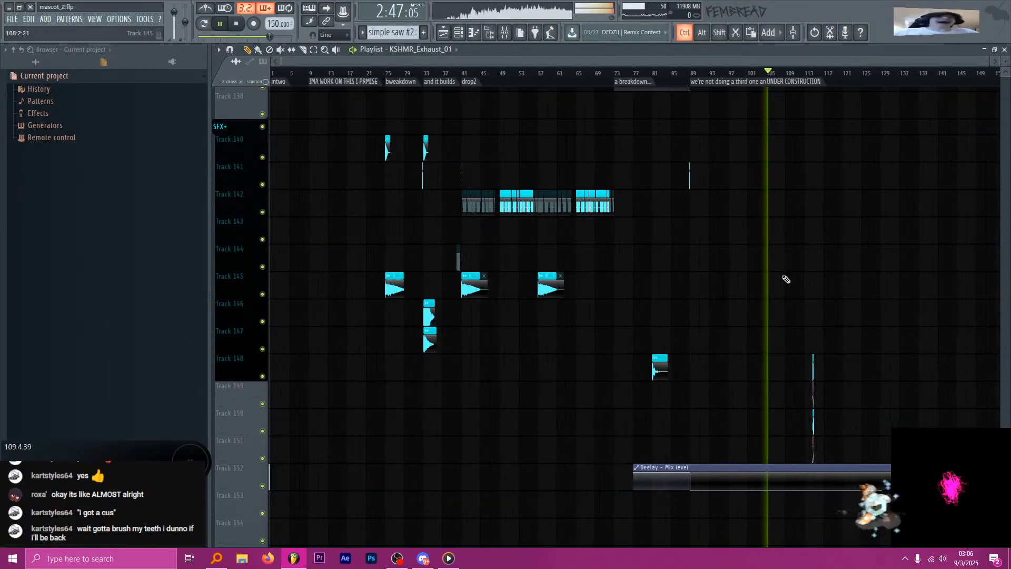
scroll(693, 298, "up", 3)
left_click(636, 289)
key("space")
scroll(700, 317, "up", 3)
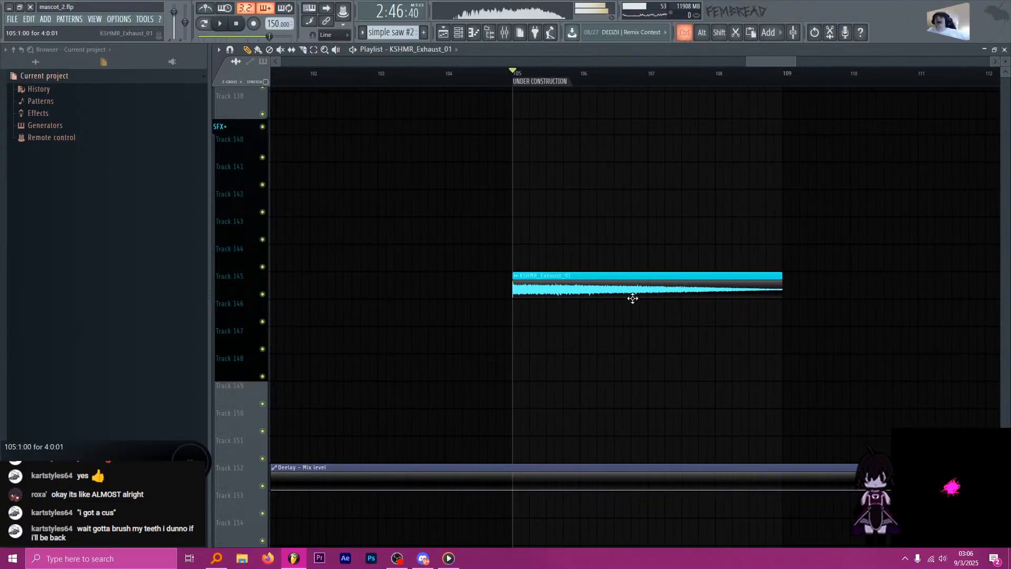
Shift the KSHMR_Exhaust_01 clip on Track 145 to start at about 105:4, checking its timing by playback.
scroll(618, 295, "up", 2)
left_click_drag(514, 287, 610, 289)
key("space")
scroll(595, 288, "up", 2)
key("space")
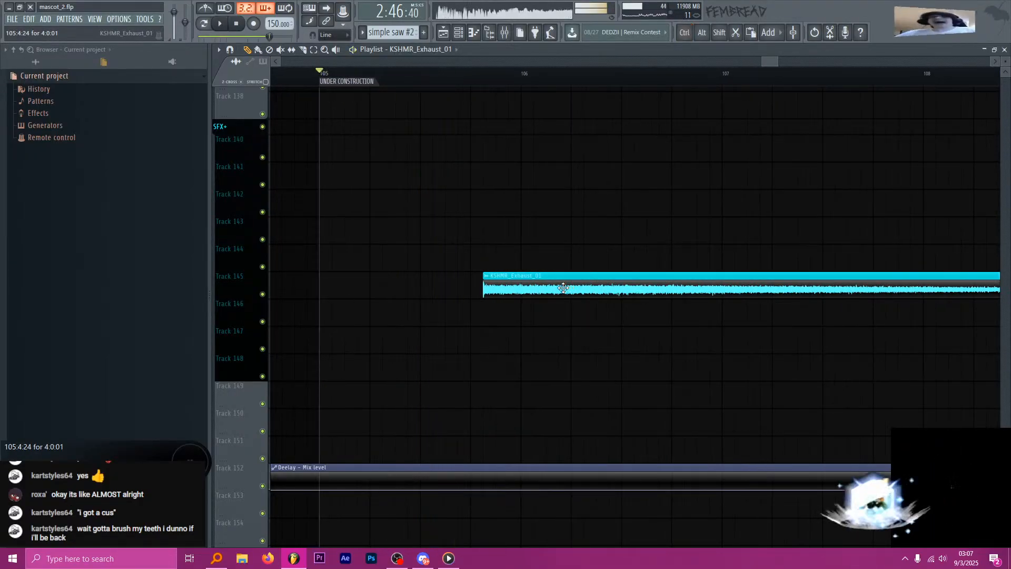
left_click_drag(541, 287, 535, 287)
key("space")
scroll(499, 286, "up", 2)
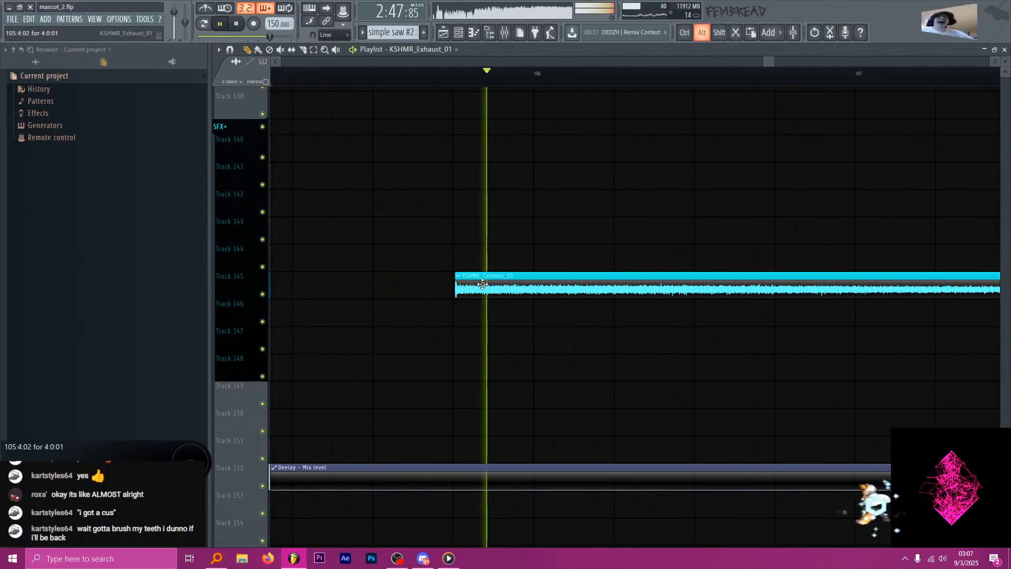
key("space")
Slice the KSHMR_Exhaust_01 clip in time with the vocal chops, keeping only two short pieces at 105:4 and 106:2.
scroll(619, 288, "down", 4)
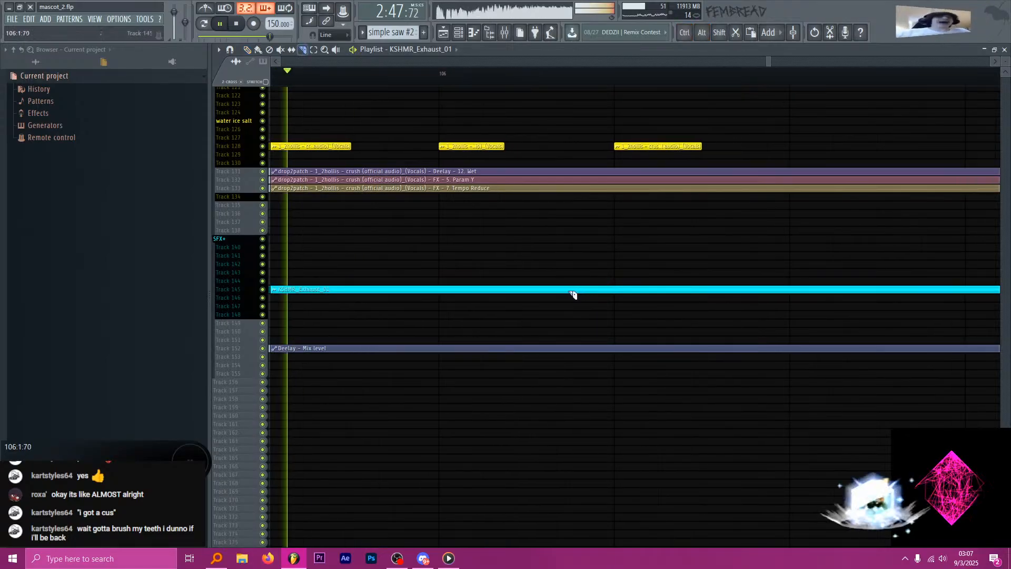
key("space")
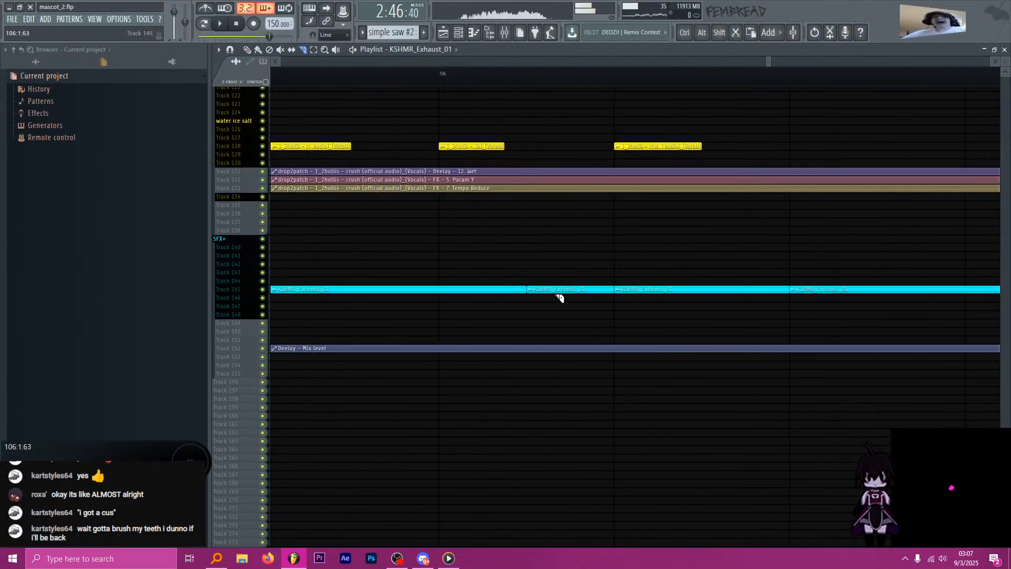
scroll(590, 325, "down", 5)
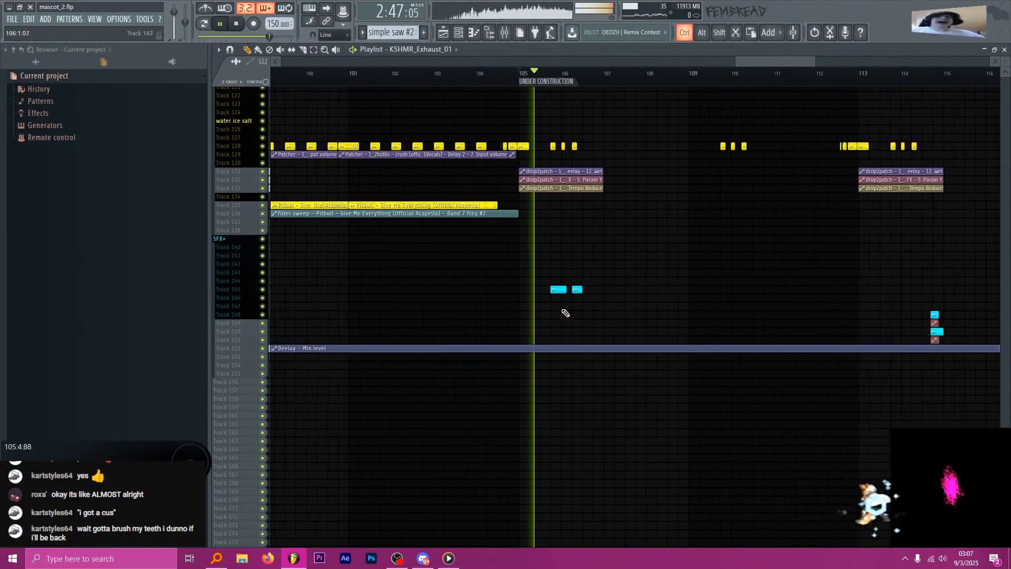
Copy both KSHMR_Exhaust_01 pieces on Track 145 to the matching spot at 113:4.
scroll(746, 314, "up", 2)
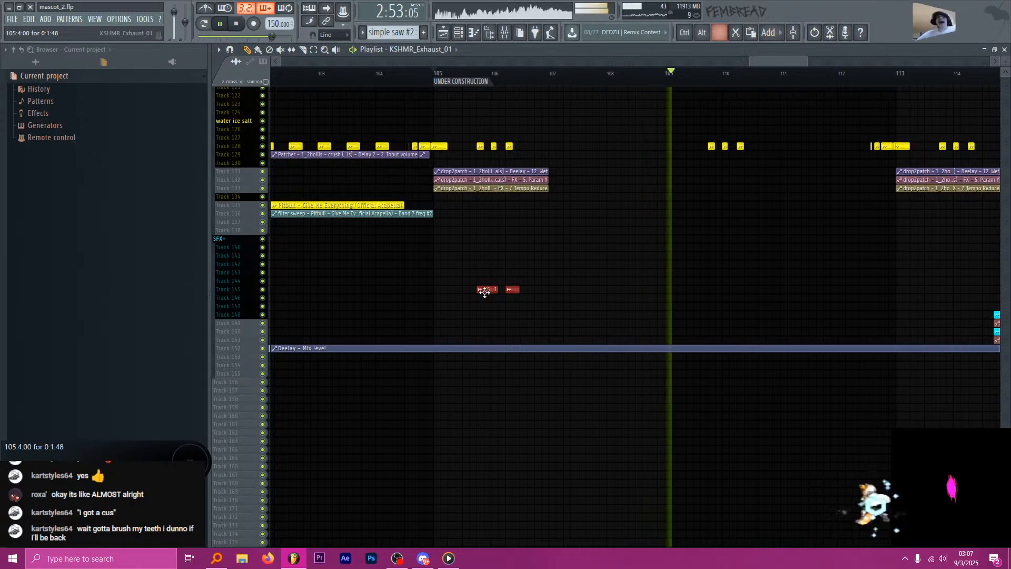
scroll(485, 292, "down", 3)
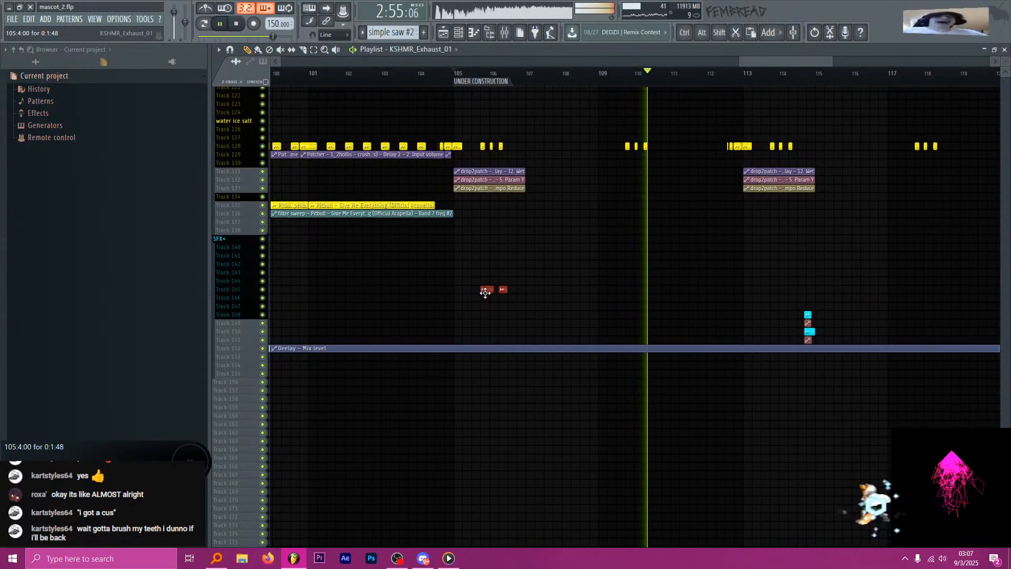
left_click_drag(485, 293, 774, 294)
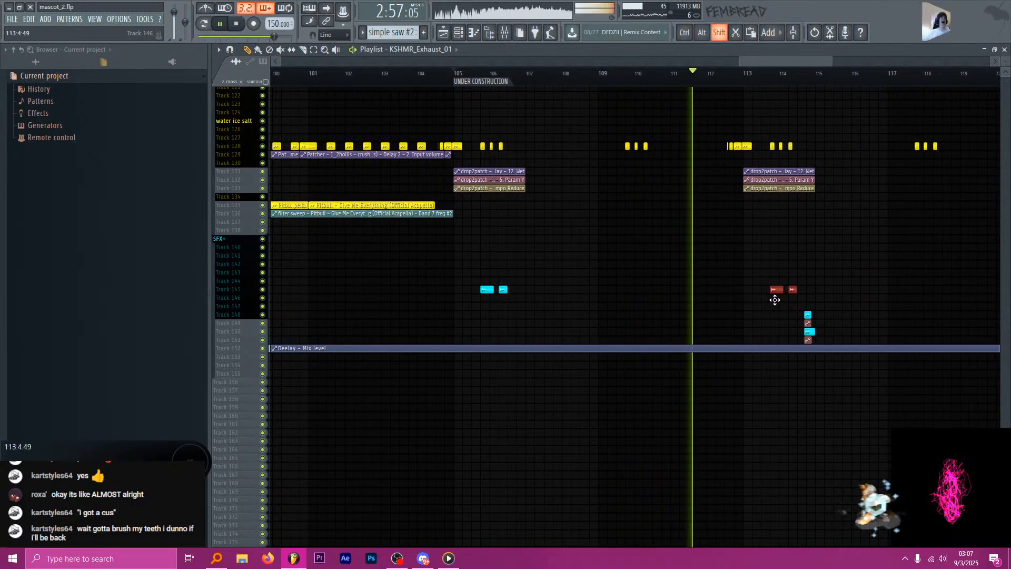
Listen through bars 113 to 120 while examining the vocal, lead and serious saw tracks.
scroll(847, 293, "up", 6)
scroll(601, 207, "up", 6)
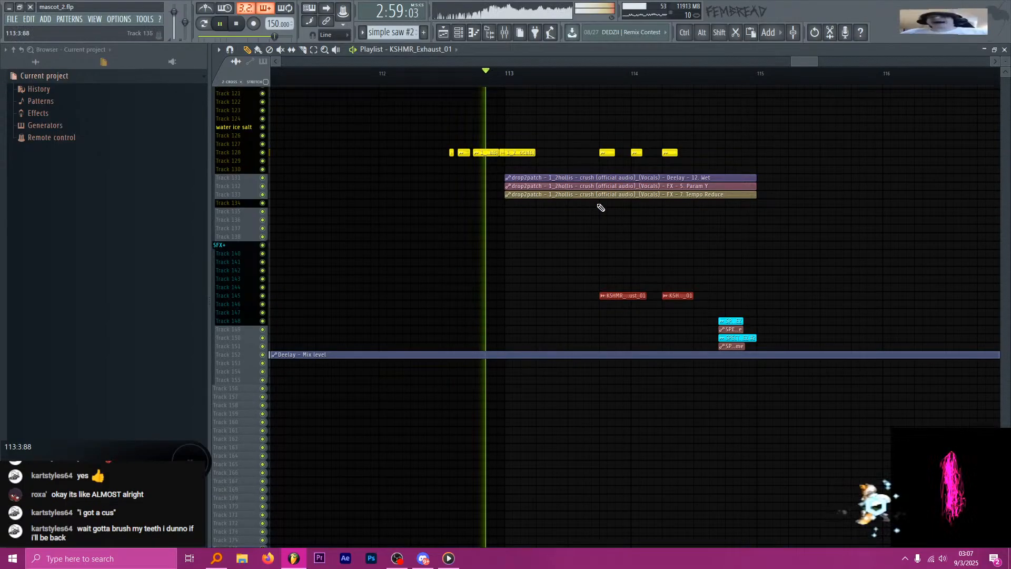
scroll(583, 228, "down", 5)
scroll(527, 223, "up", 4)
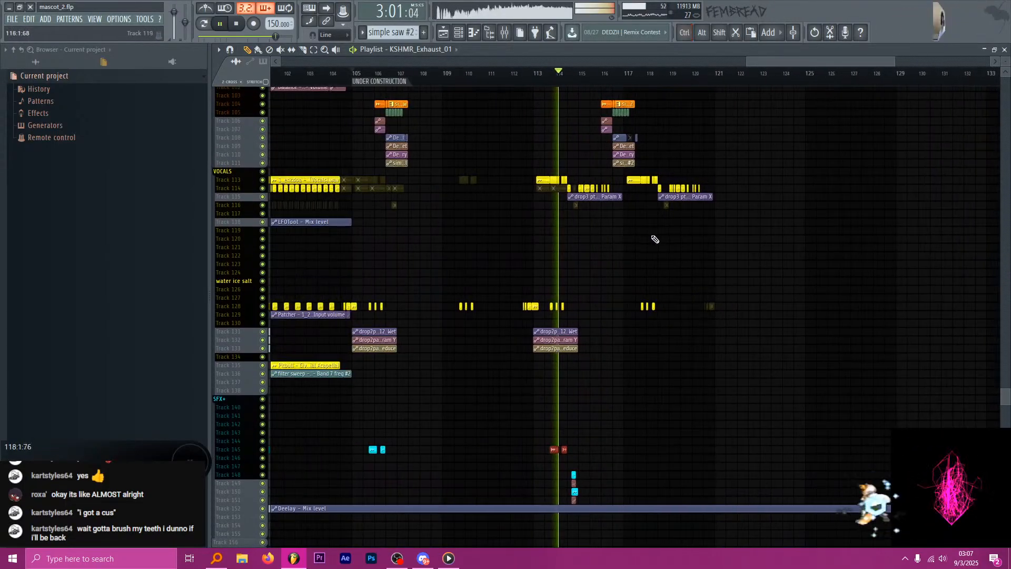
scroll(546, 226, "up", 9)
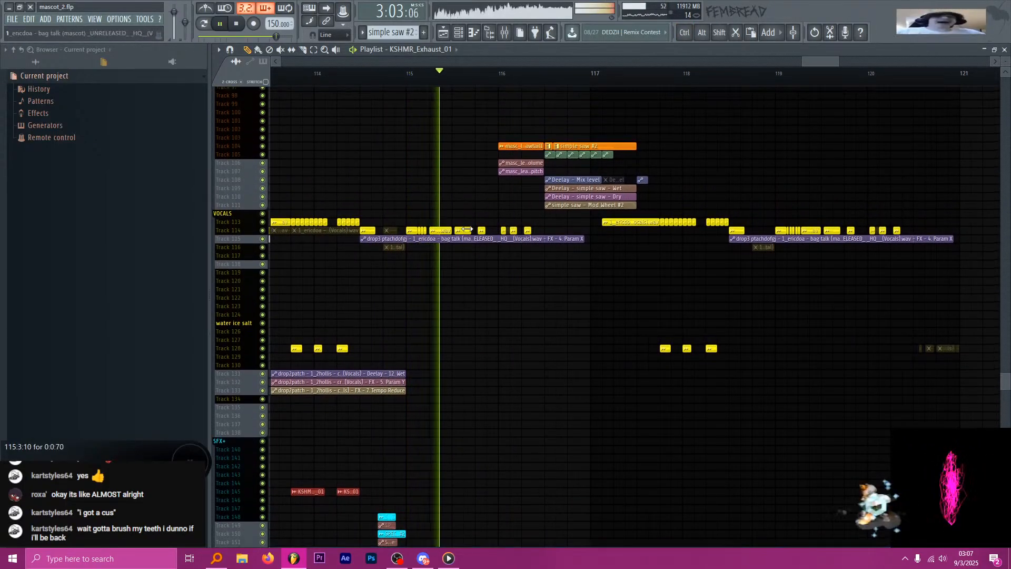
scroll(499, 240, "up", 2)
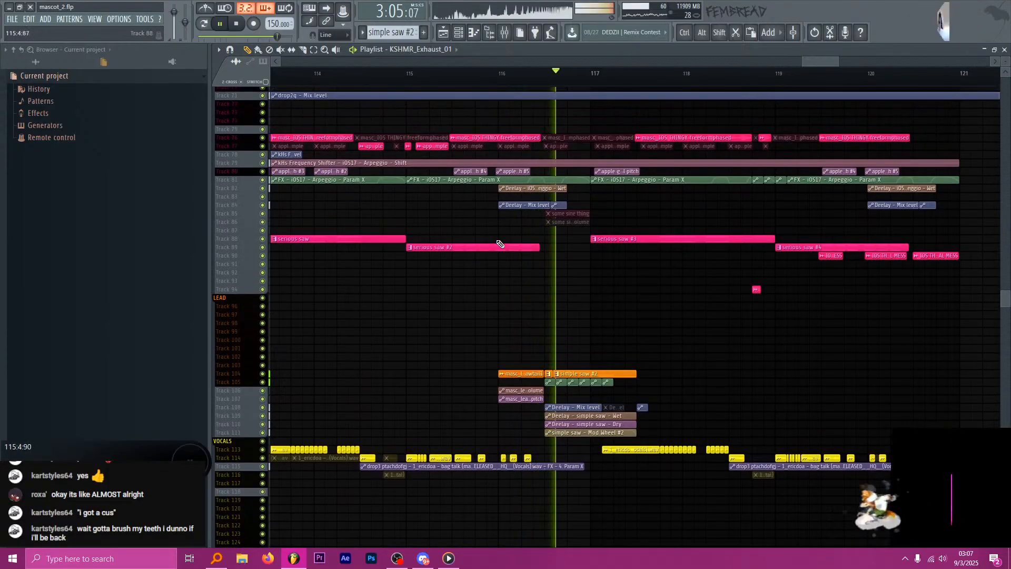
scroll(625, 287, "right", 4)
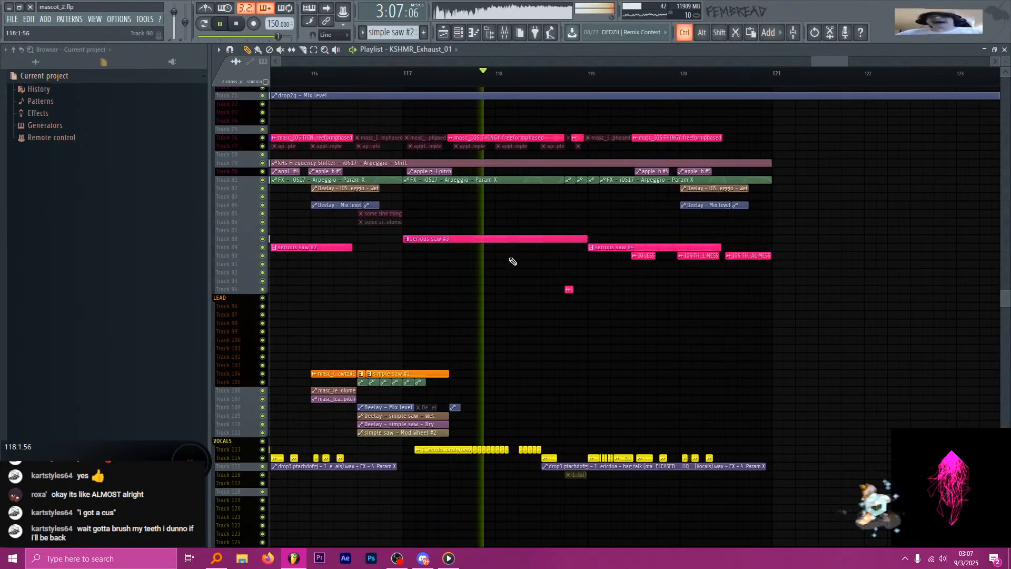
scroll(491, 271, "down", 2)
scroll(474, 290, "down", 3)
scroll(452, 268, "up", 3)
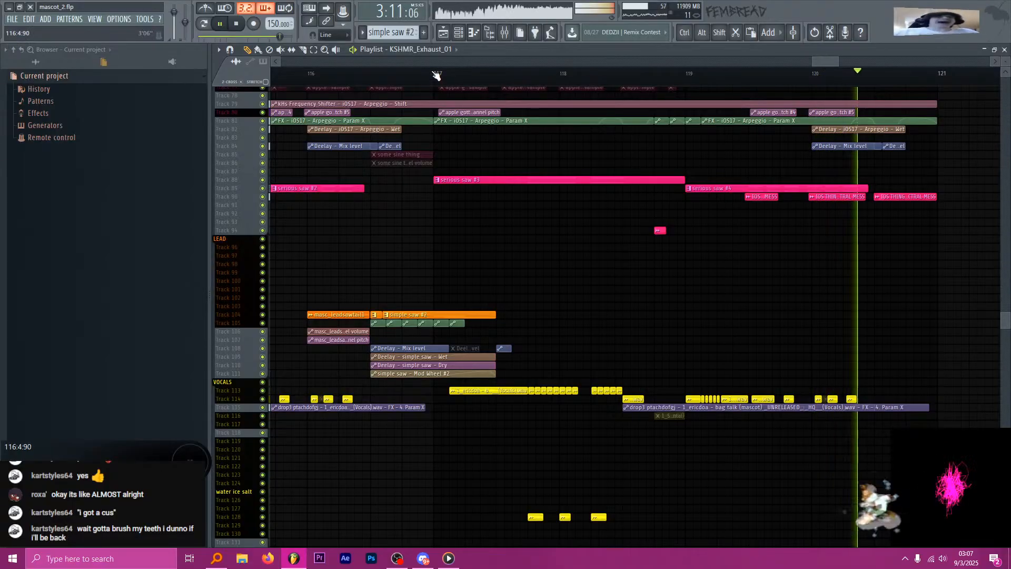
Insert an empty track directly below the simple saw Mod Wheel automation on Track 111, above the VOCALS group.
key("space")
scroll(451, 269, "down", 1)
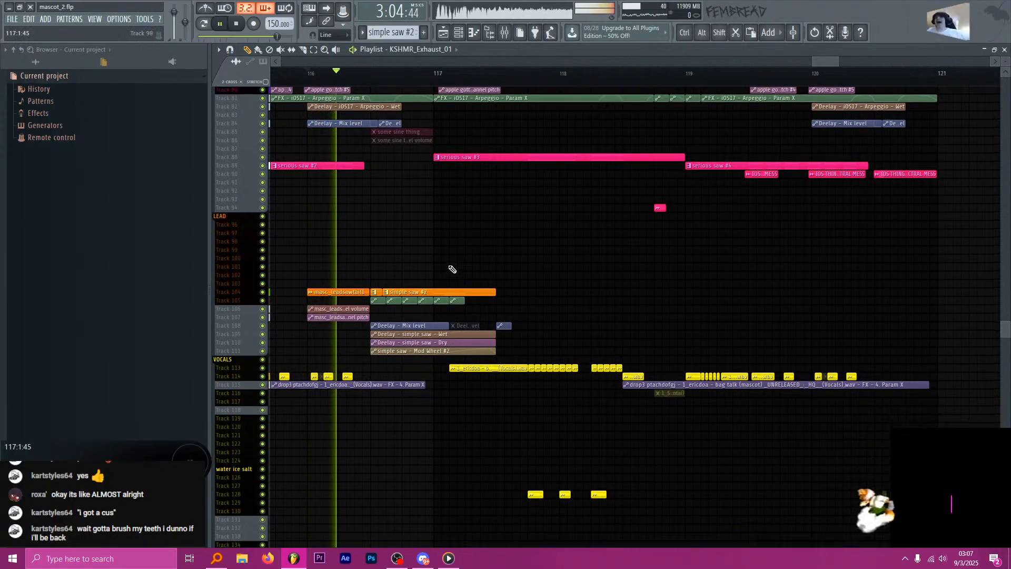
scroll(312, 343, "up", 2)
scroll(232, 346, "up", 2)
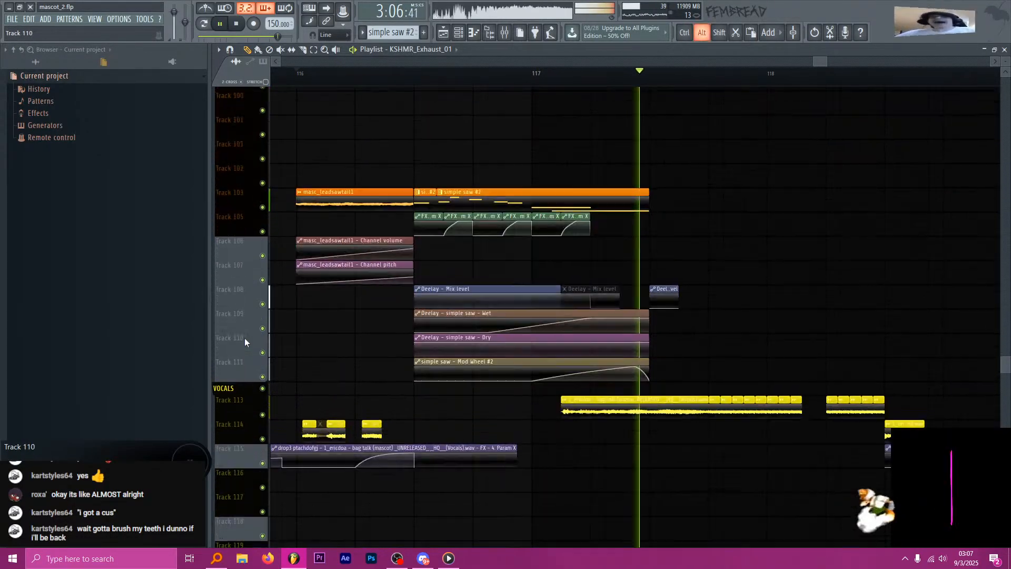
key("space")
right_click(235, 363)
key("i")
scroll(235, 393, "up", 1)
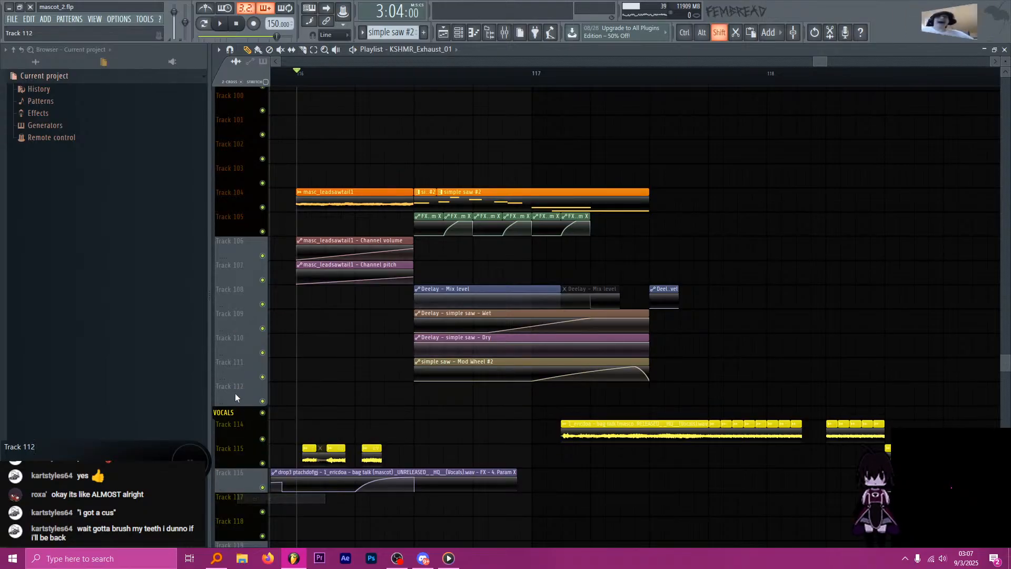
Open the effects page of the simple saw channel's Serum and enable its distortion module.
left_click(513, 32)
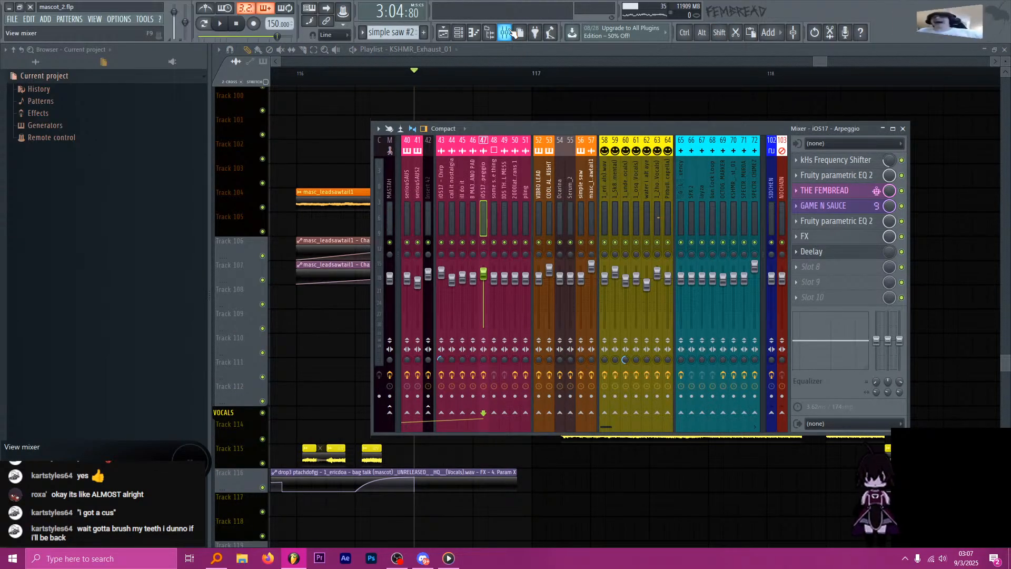
key("space")
left_click(460, 33)
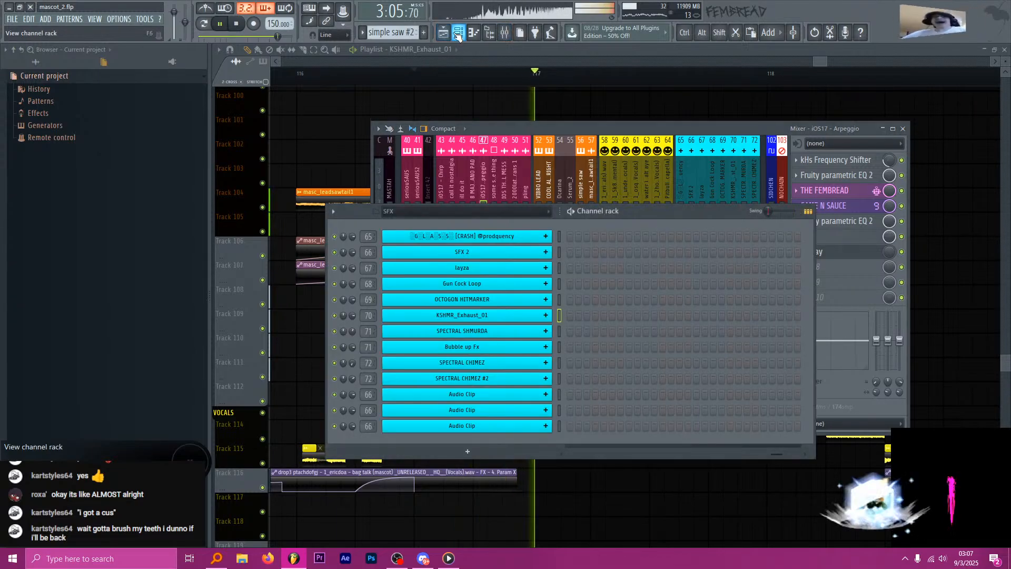
left_click(464, 75)
double_click(476, 200)
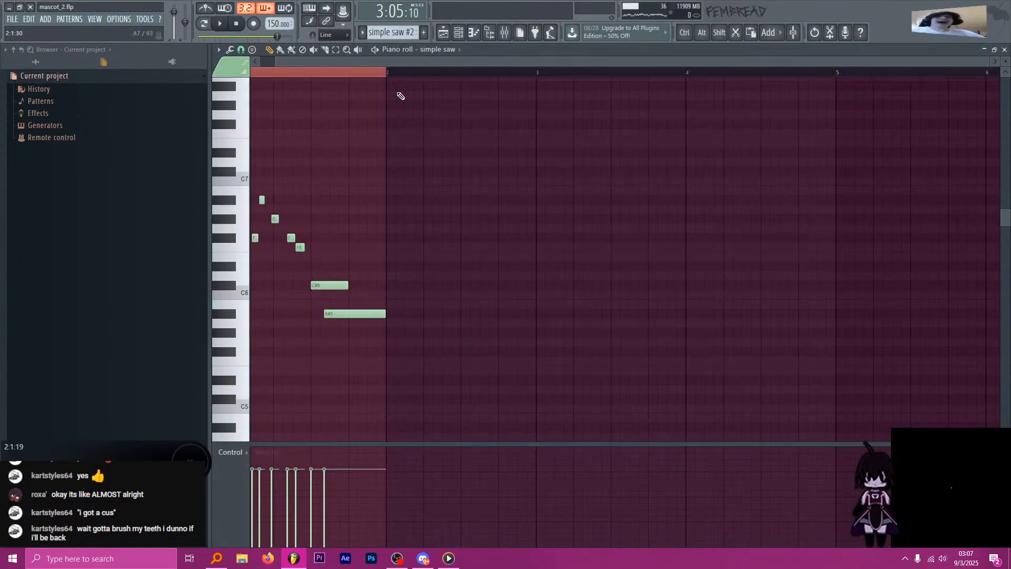
key("F6")
left_click(497, 364)
left_click(389, 139)
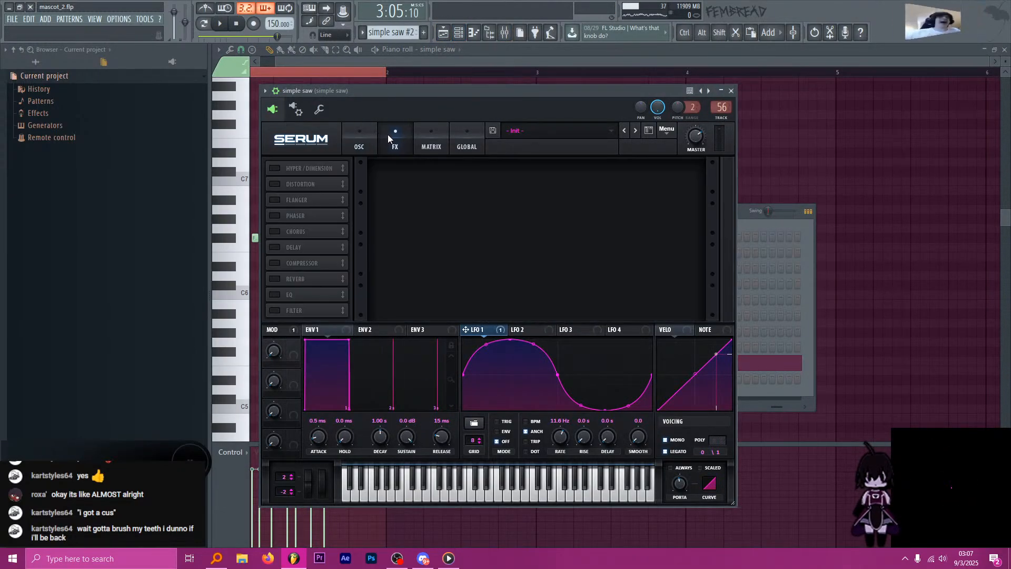
left_click(275, 184)
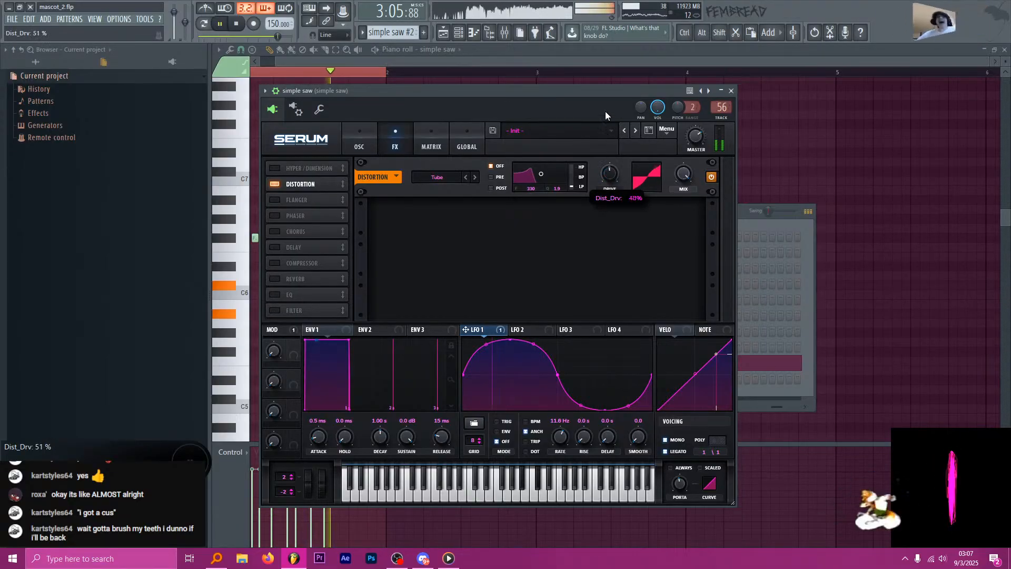
Audition Serum's Tube distortion drive up to 100% during playback and leave it set to 0%.
left_click_drag(609, 61, 612, 171)
key("space")
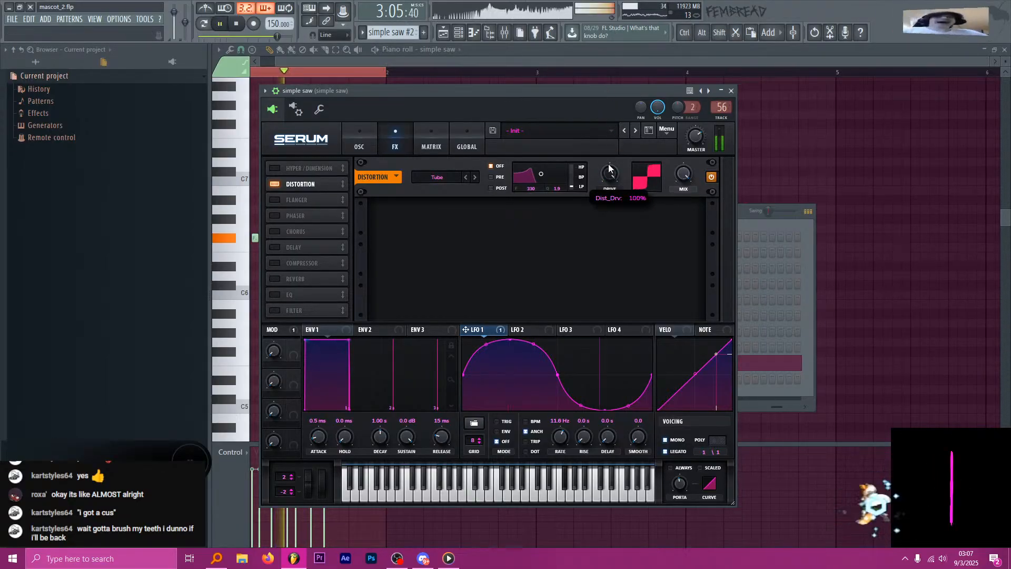
left_click_drag(609, 220, 604, 210)
key("space")
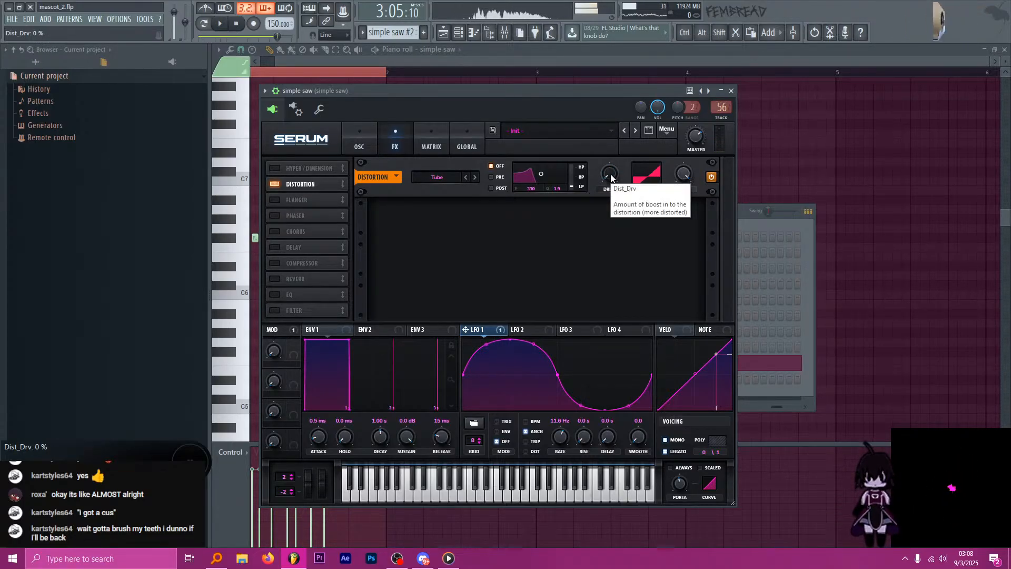
left_click(611, 172)
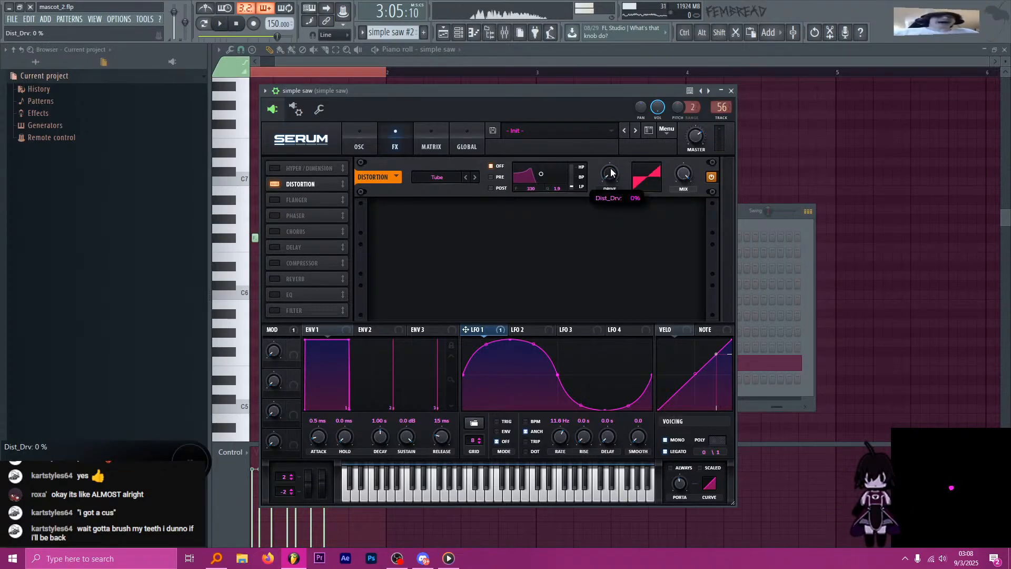
Create an automation clip for the simple saw's distortion drive and show it in the playlist.
left_click(145, 20)
mouse_move(179, 148)
left_click(289, 197)
left_click(449, 34)
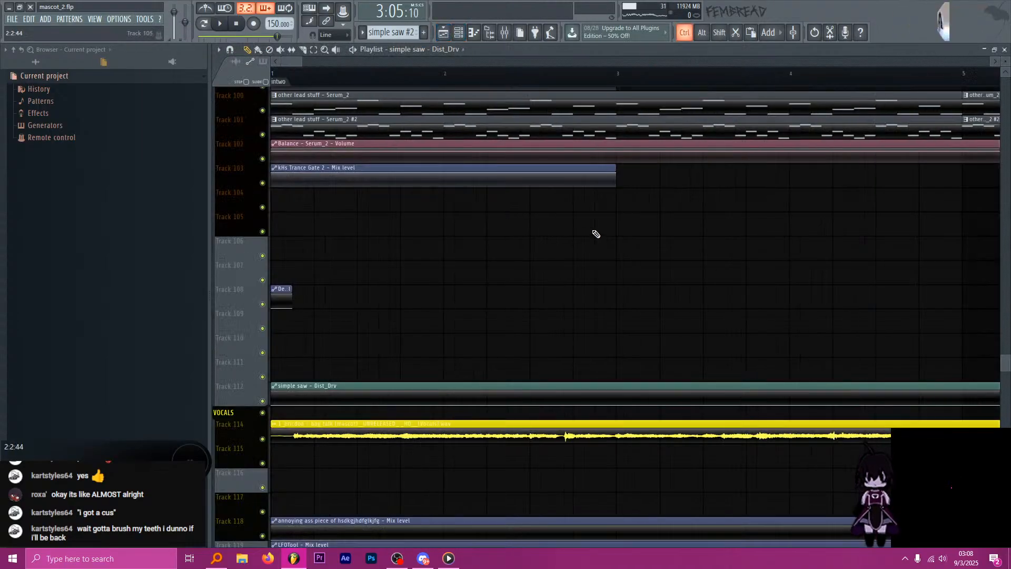
Slice the Dist_Drv automation on Track 112 at 116:3 and 117:3, keeping only the part beneath the simple saw clip.
scroll(579, 252, "up", 6)
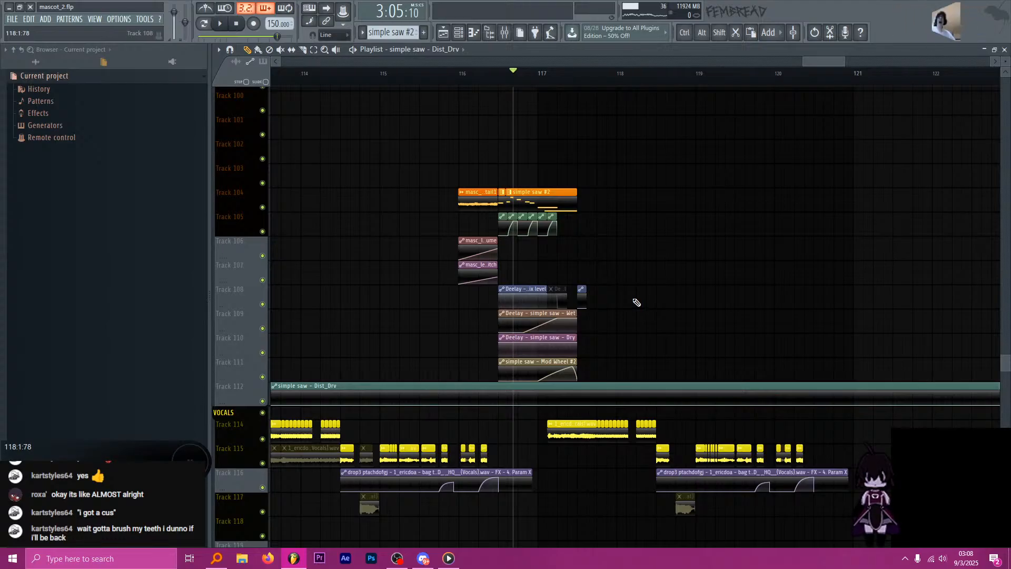
scroll(509, 388, "up", 2)
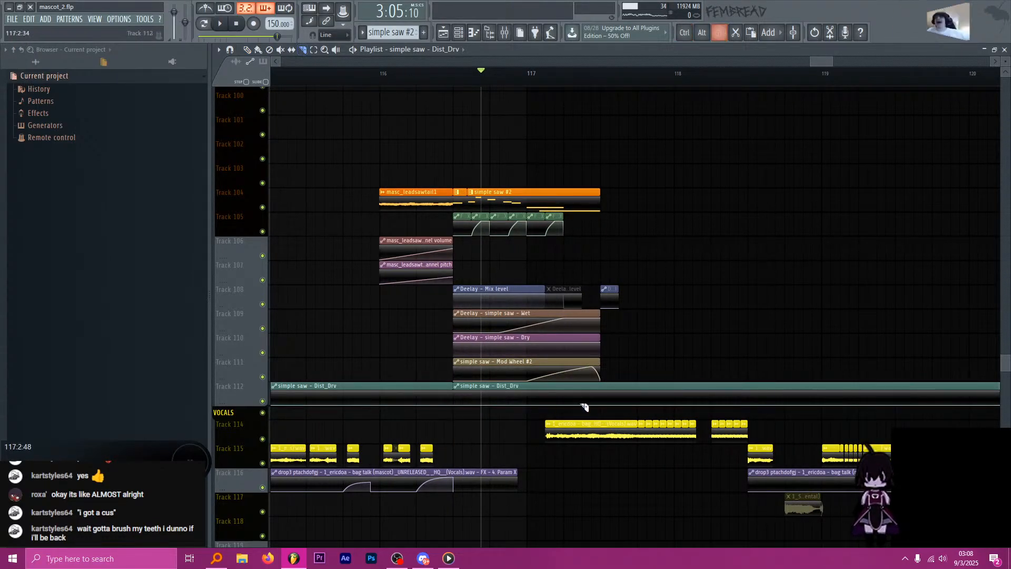
right_click(661, 419)
left_click(673, 361)
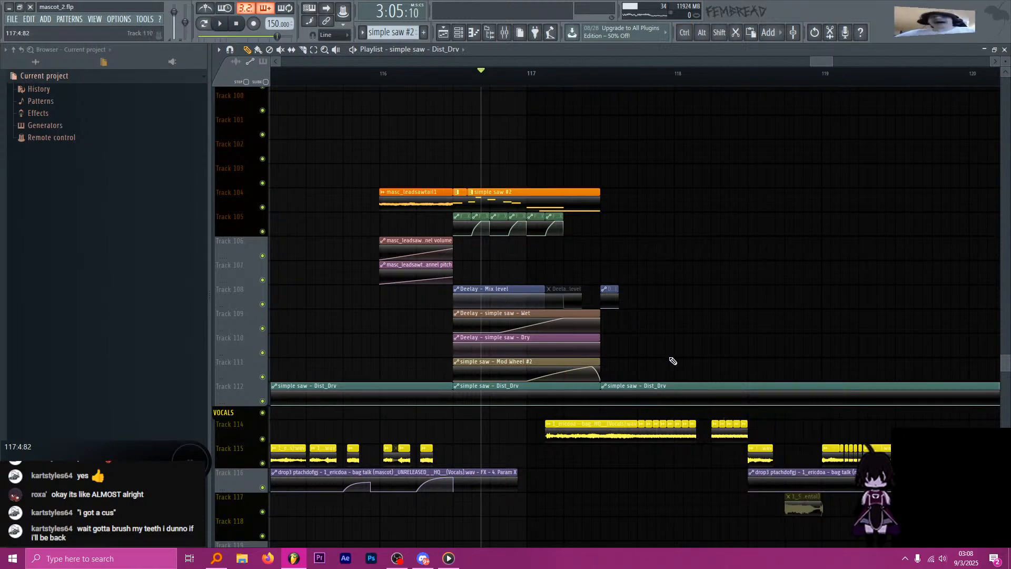
right_click(639, 393)
right_click(420, 400)
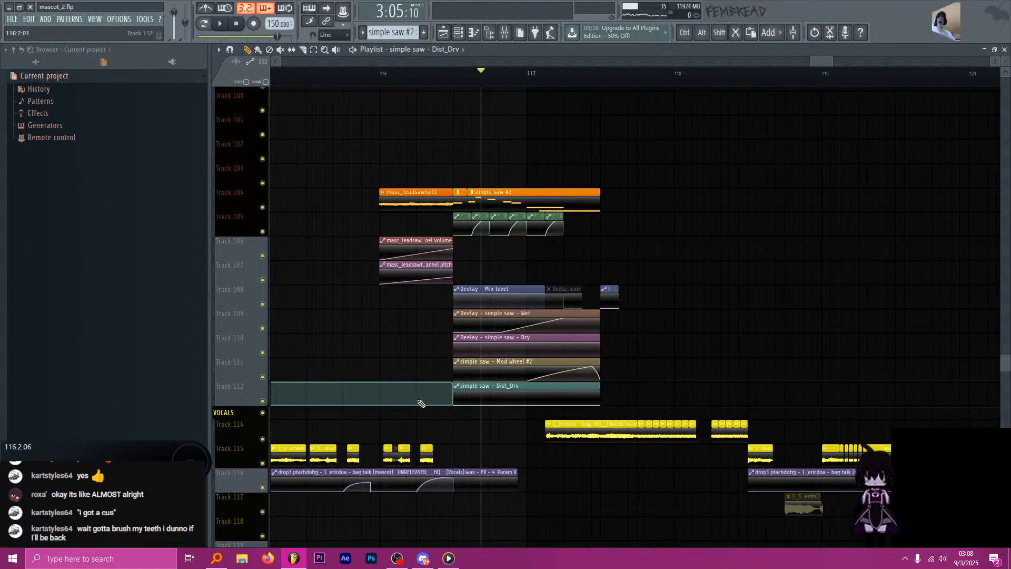
Shape the Dist_Drv automation to rise from bar 117 to 100% at 117:3, checking it by playback.
right_click(604, 403)
left_click(624, 370)
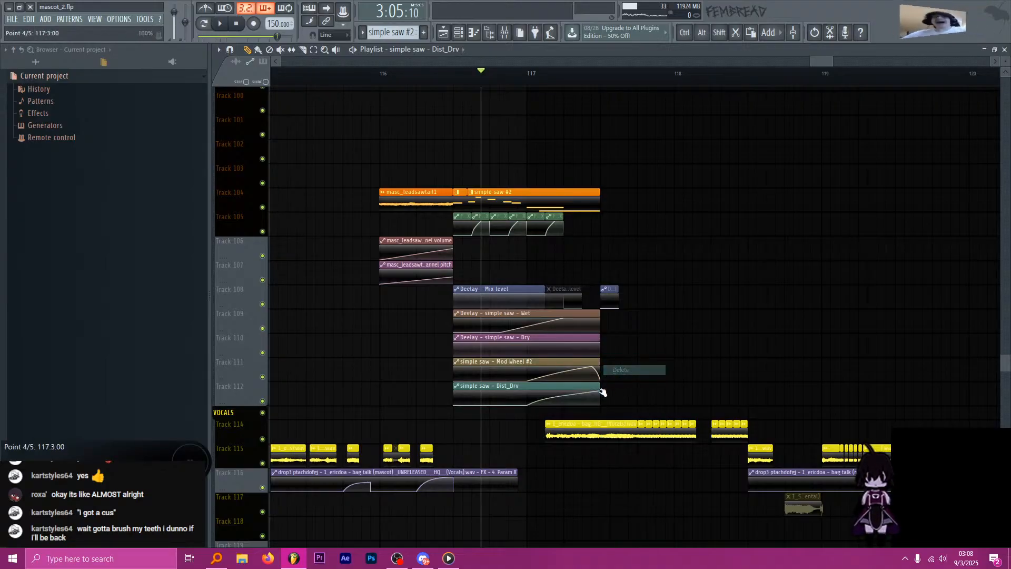
key("space")
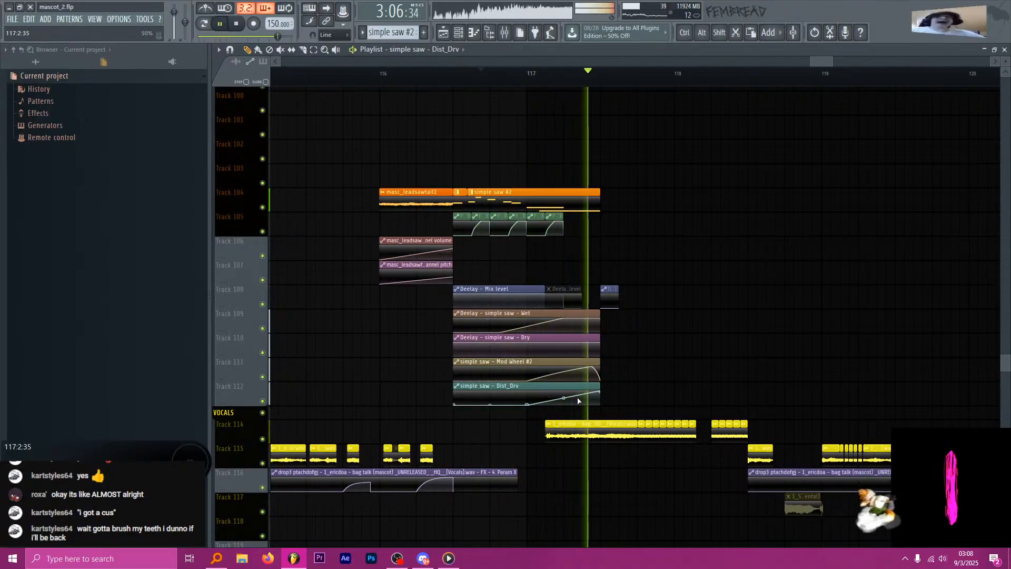
key("space")
key("space")
Copy the Dist_Drv clip to 117:3 on Track 112 and slice it down to its flat first beat.
left_click(603, 392)
left_click(622, 369)
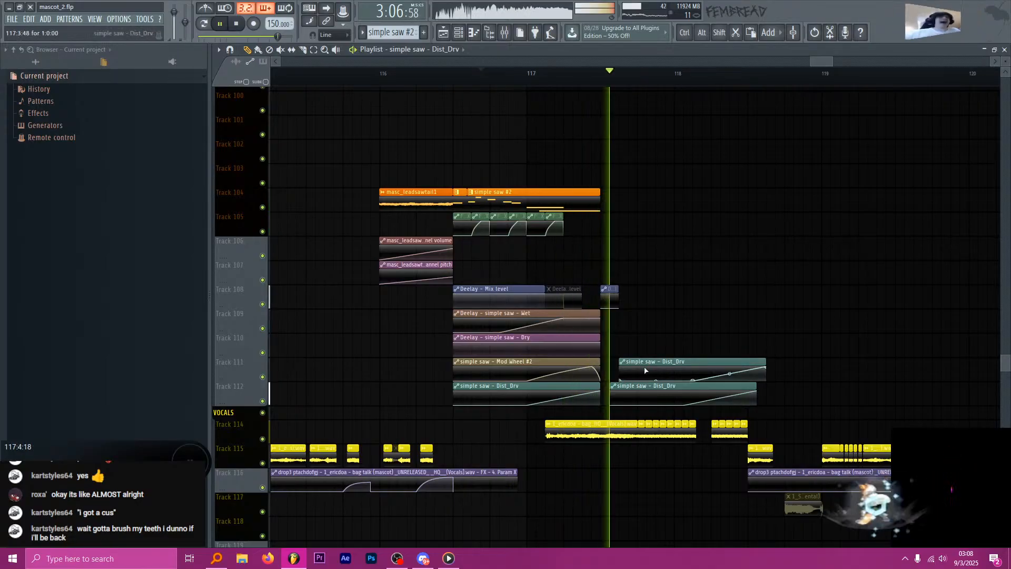
right_click(648, 368)
key("c")
left_click(640, 395)
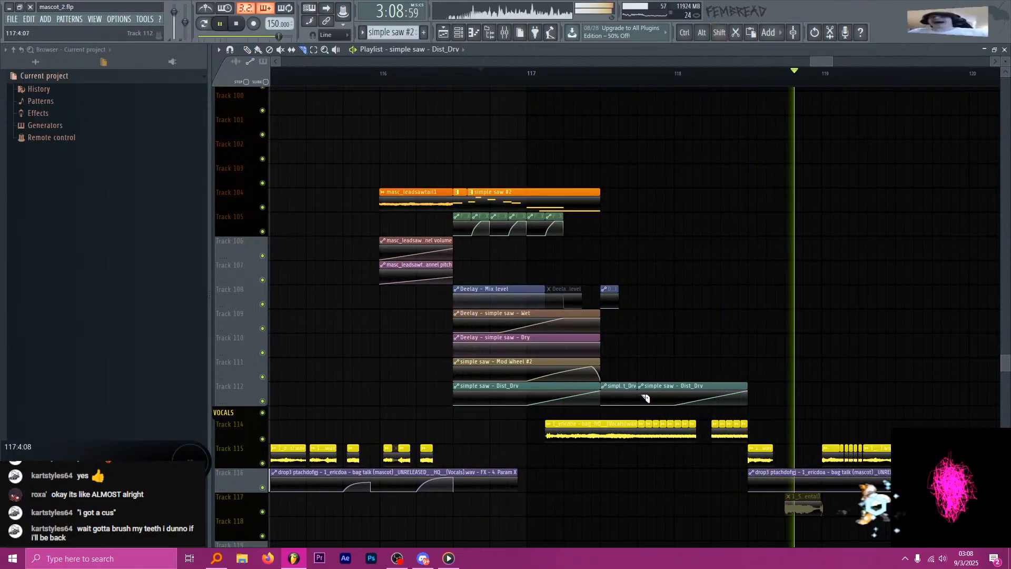
key("p")
right_click(731, 400)
key("ctrl+z")
right_click(722, 384)
Save the project.
scroll(678, 345, "up", 1)
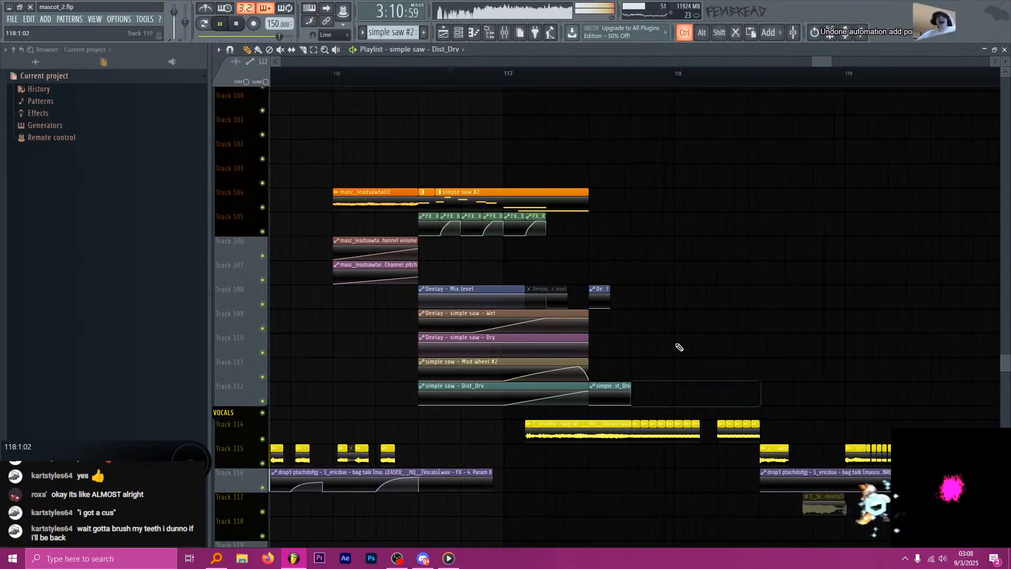
scroll(674, 337, "down", 4)
key("ctrl+s")
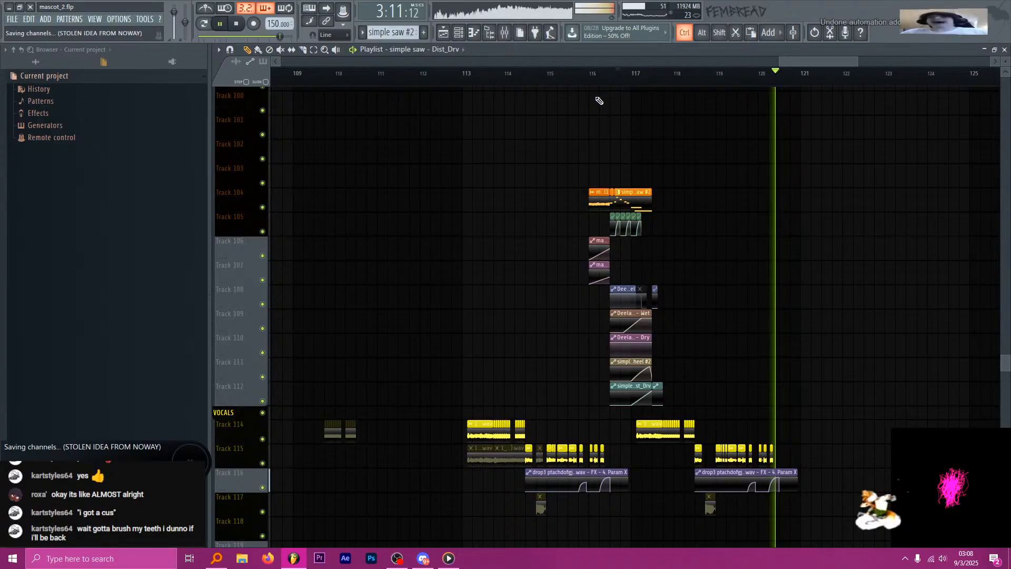
Listen from bar 89 through the "we're not doing a third one are we?" section while examining its synth and lead tracks.
scroll(598, 101, "down", 5)
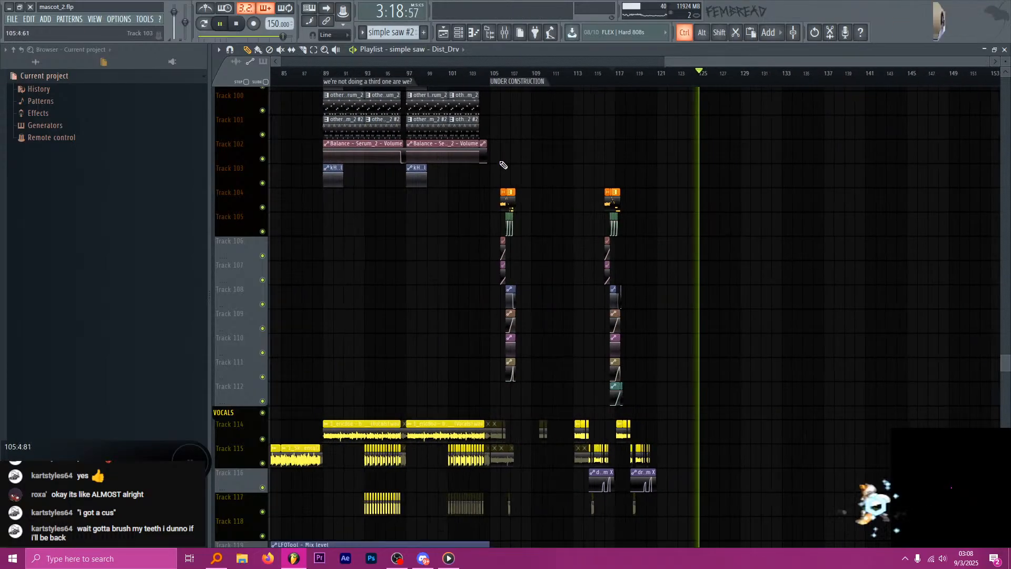
scroll(513, 165, "up", 5)
scroll(534, 178, "up", 5)
key("space")
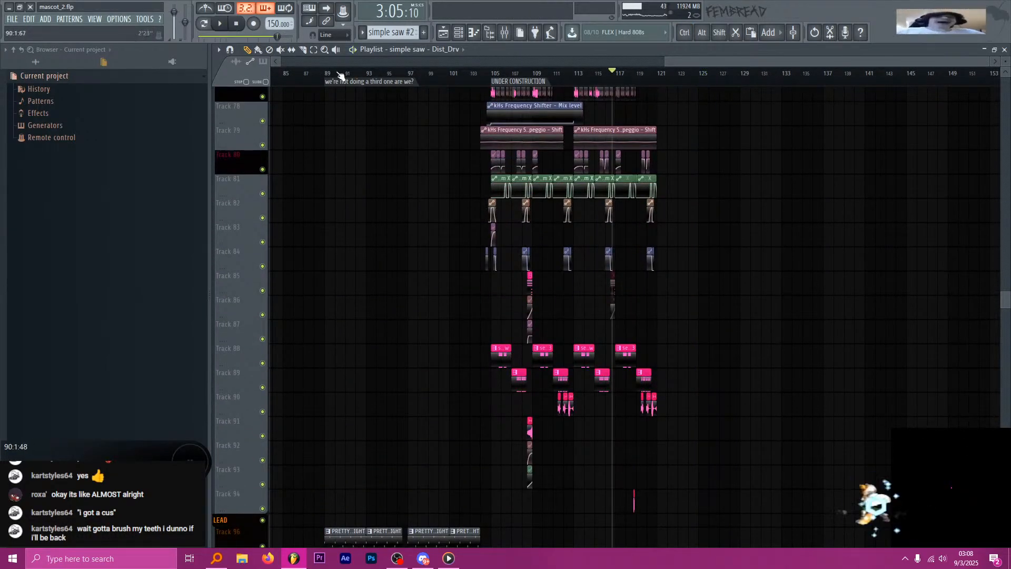
left_click(340, 80)
key("space")
scroll(330, 145, "up", 3)
scroll(351, 236, "up", 2)
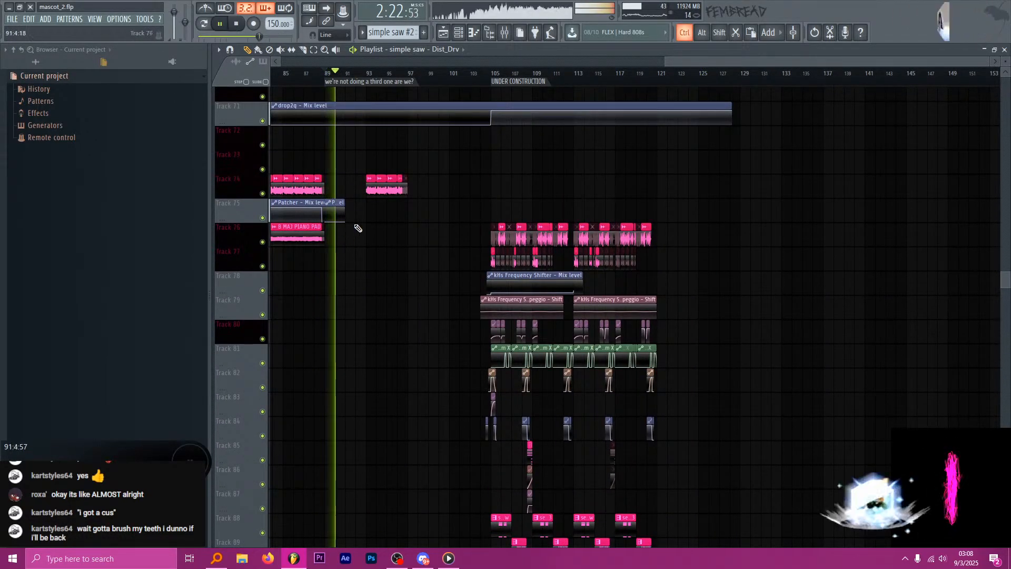
scroll(357, 232, "up", 3, "ctrl")
scroll(361, 271, "down", 4)
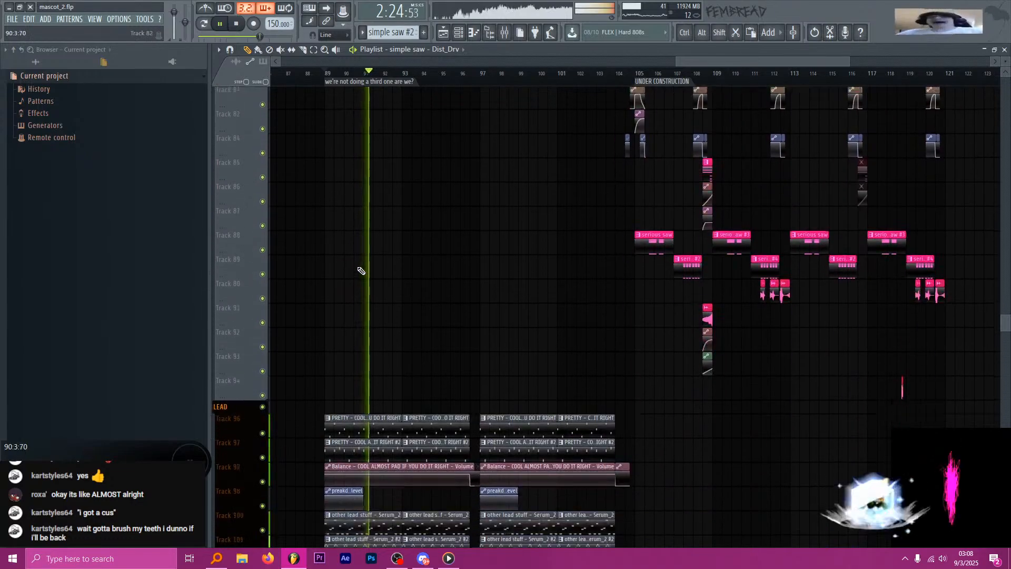
scroll(361, 271, "down", 2)
scroll(355, 238, "up", 6)
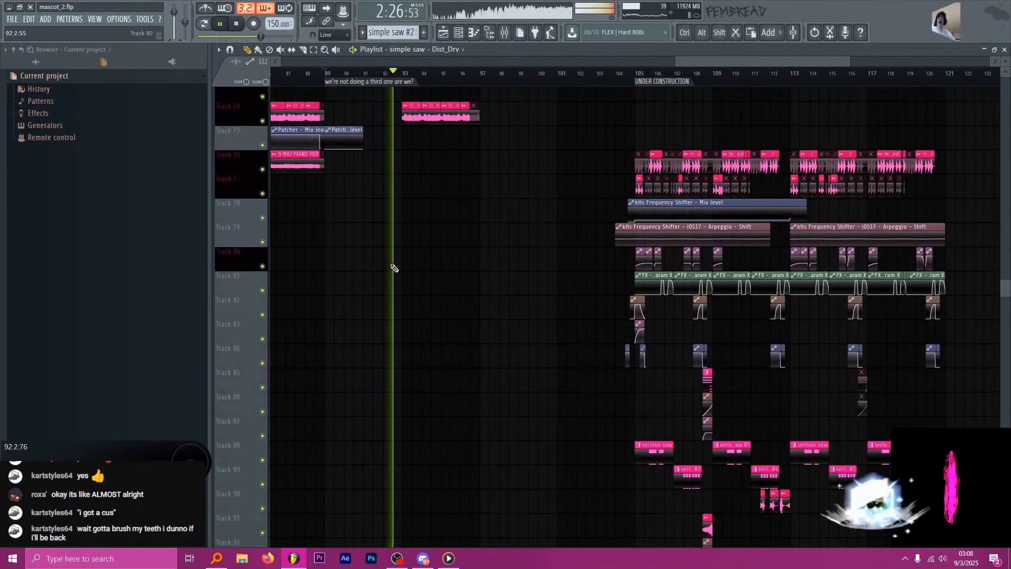
scroll(492, 163, "up", 1)
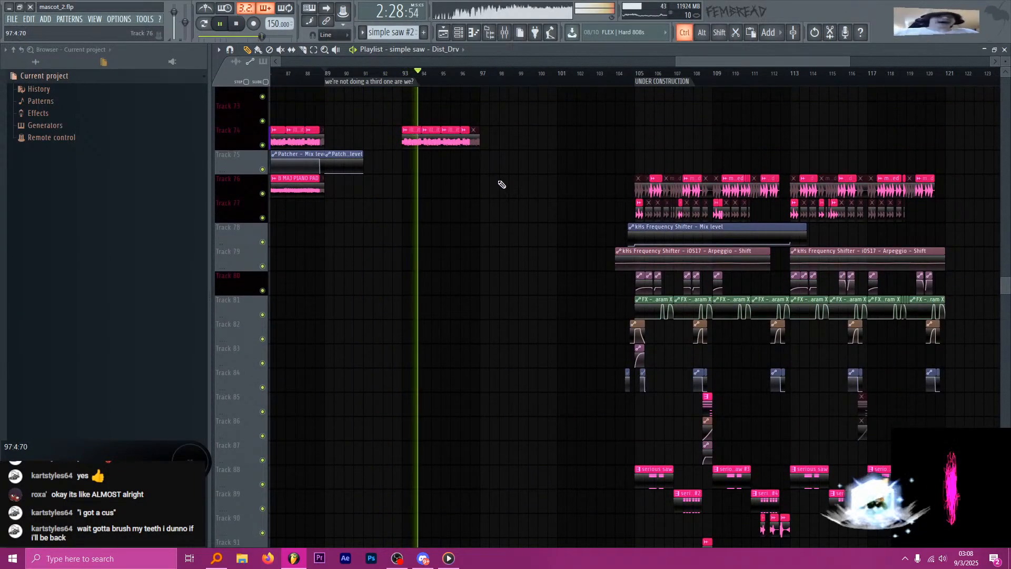
scroll(501, 185, "down", 4, "ctrl")
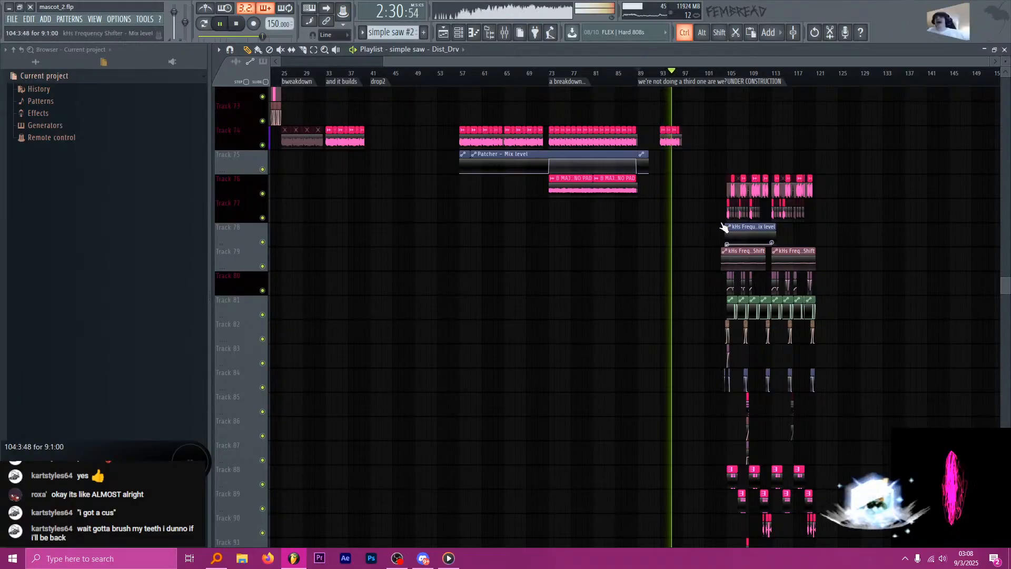
scroll(859, 230, "up", 2, "ctrl")
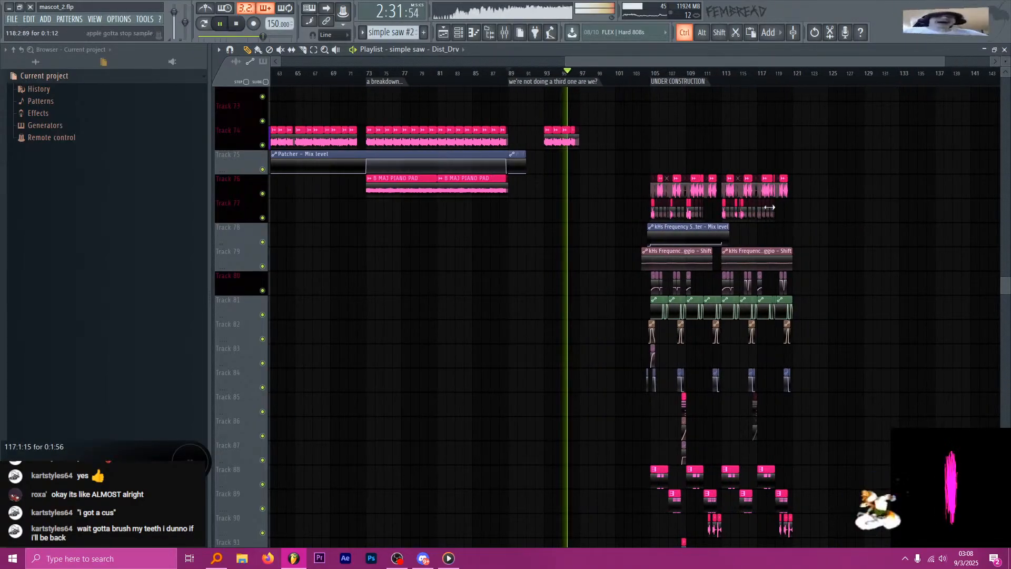
Insert a track below Track 76 and move Track 76's clips from bars 105 to 120 onto it.
right_click(248, 203)
left_click(275, 363)
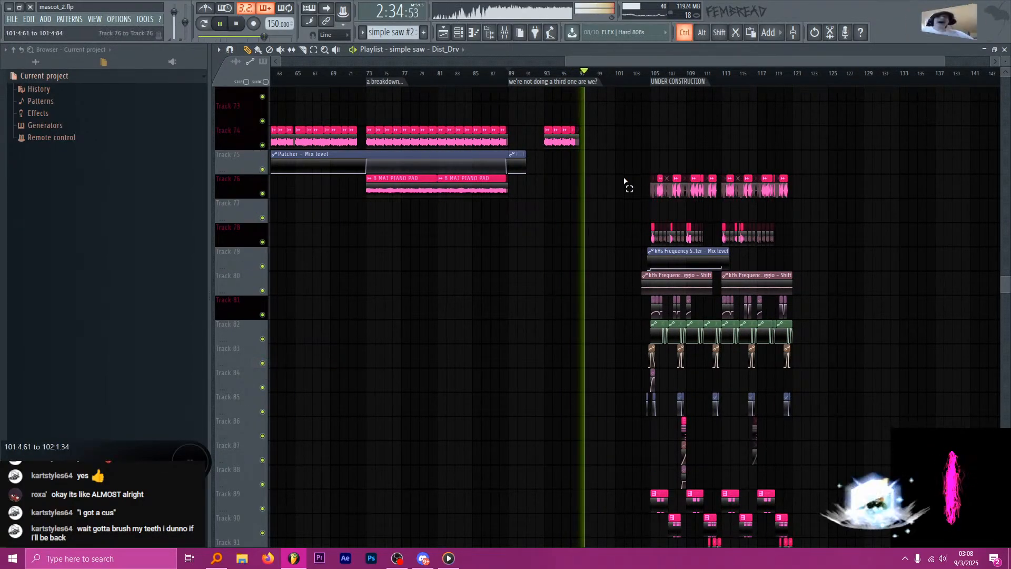
left_click_drag(627, 184, 860, 182, "ctrl")
key("space")
Examine the drum and synth tracks between bar 97 and the UNDER CONSTRUCTION drop.
scroll(737, 163, "up", 8)
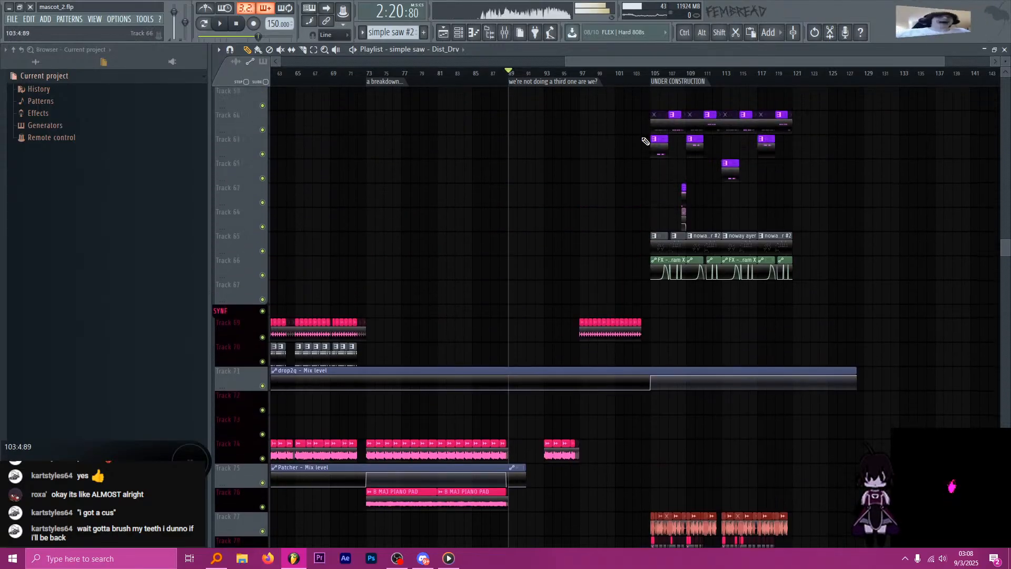
scroll(632, 185, "up", 1, "ctrl")
scroll(628, 214, "up", 7)
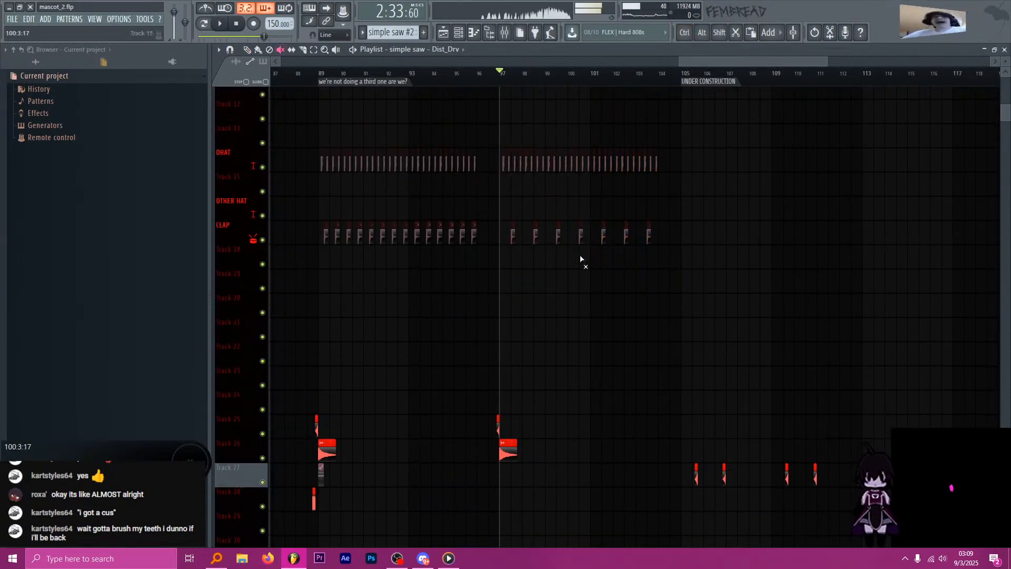
scroll(581, 259, "down", 16)
scroll(569, 242, "down", 2, "ctrl")
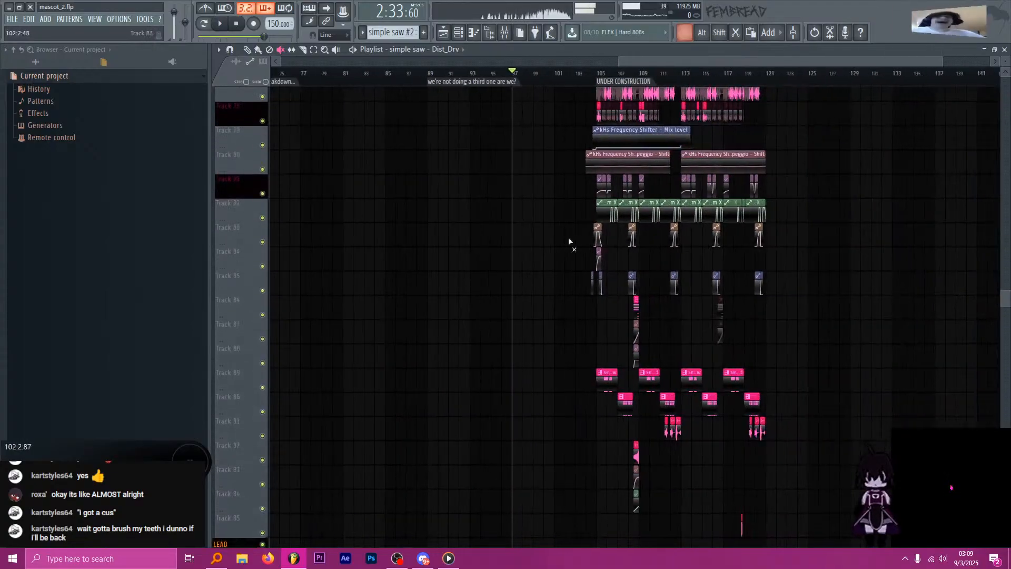
scroll(595, 240, "up", 2)
scroll(670, 235, "up", 3, "ctrl")
scroll(576, 230, "down", 3, "ctrl")
scroll(465, 210, "up", 2, "ctrl")
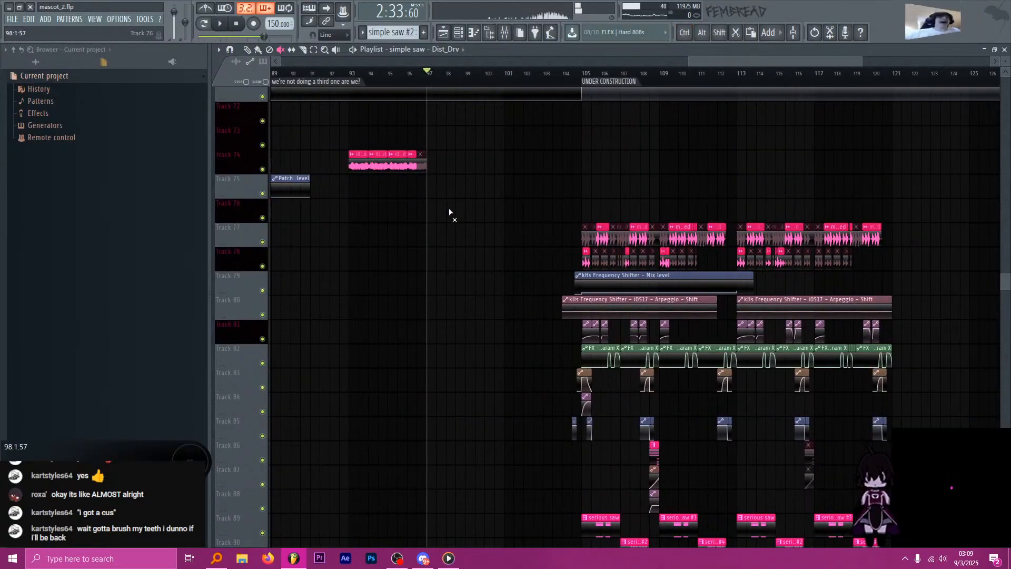
Listen to the opening bars of the UNDER CONSTRUCTION drop while examining its synth, lead and vocal tracks.
key("p")
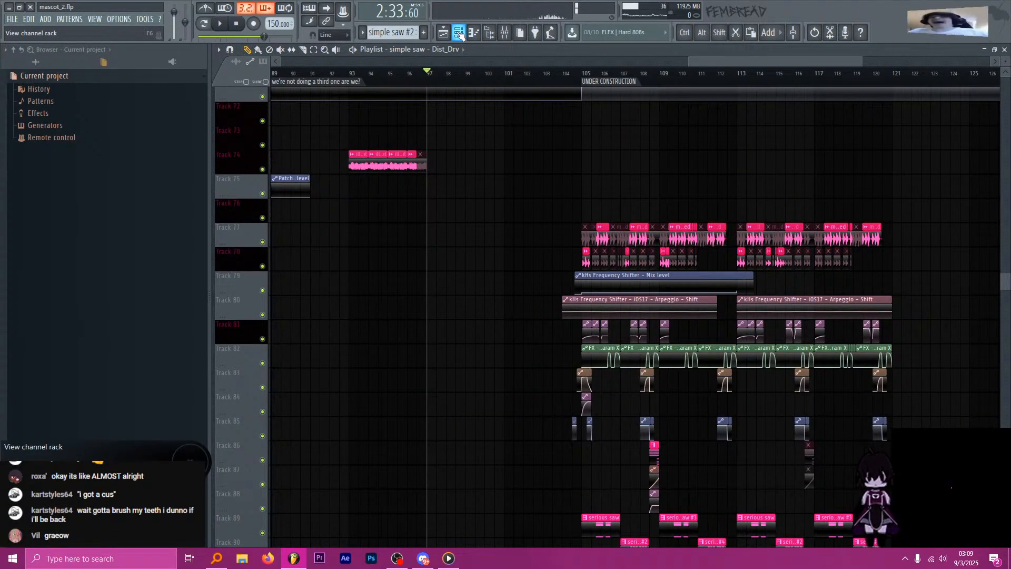
scroll(478, 112, "down", 2, "ctrl")
left_click(544, 76)
key("space")
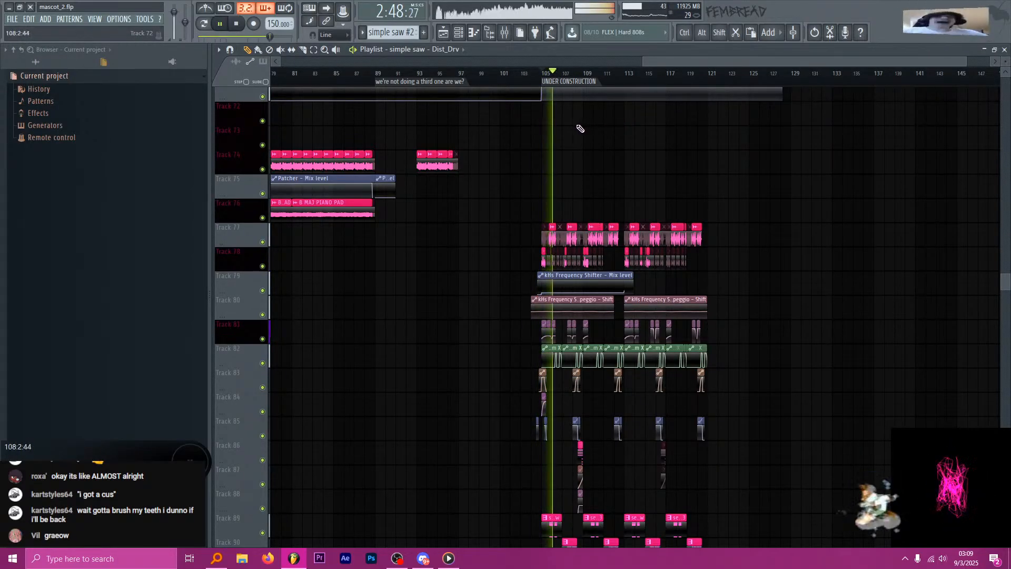
scroll(472, 132, "up", 2, "ctrl")
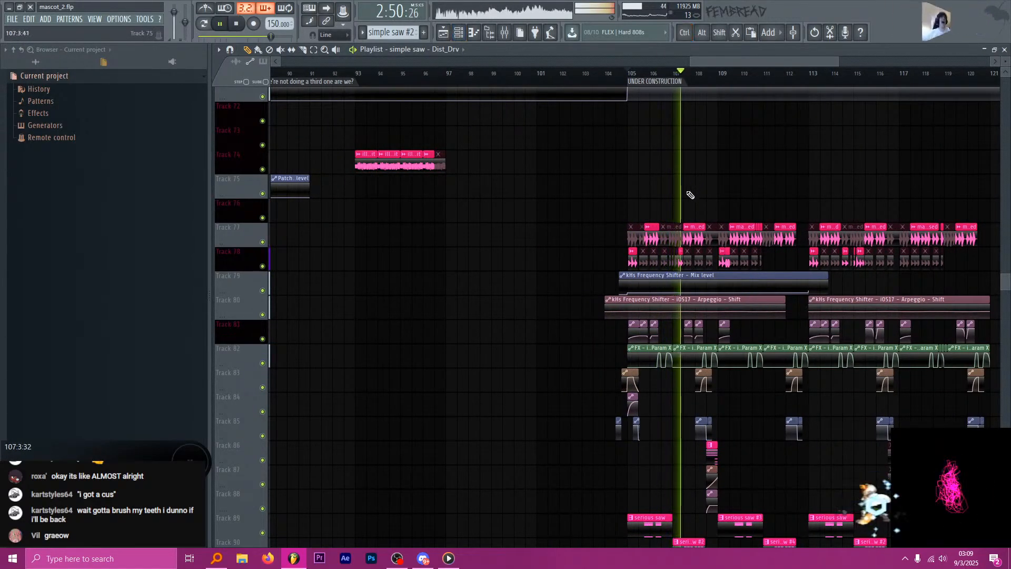
scroll(689, 200, "down", 10)
scroll(707, 221, "up", 2, "ctrl")
key("space")
scroll(684, 132, "up", 1)
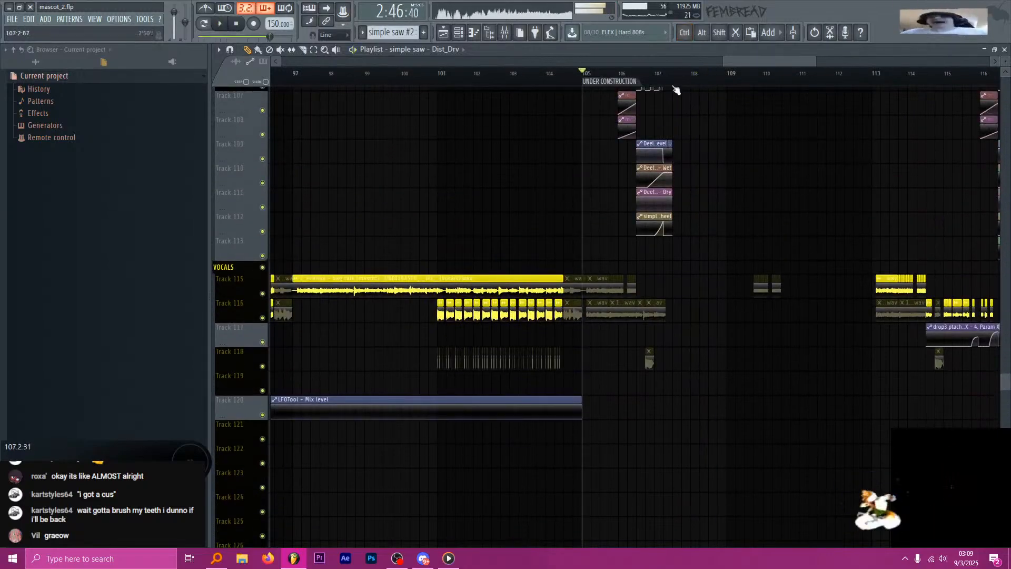
Open the simple saw synth from the LEAD channel group, adjust its master volume and audition it.
left_click(459, 34)
left_click(431, 211)
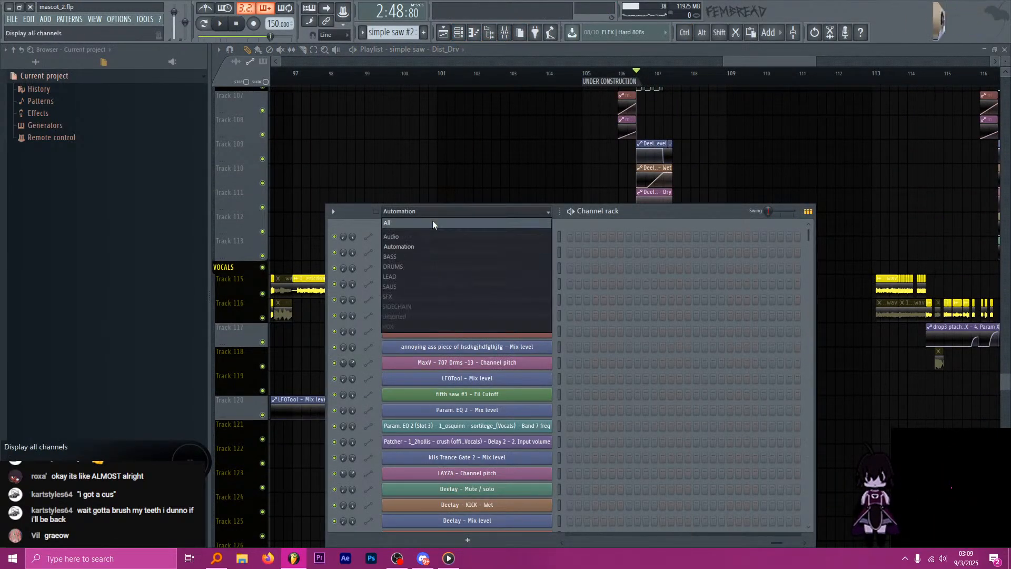
left_click(401, 277)
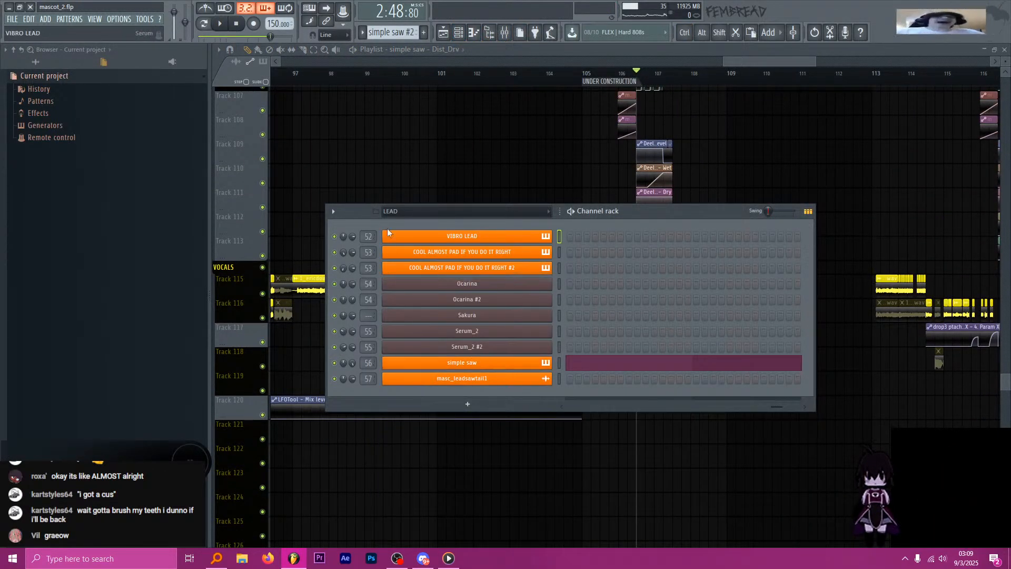
left_click(469, 367)
left_click(410, 141)
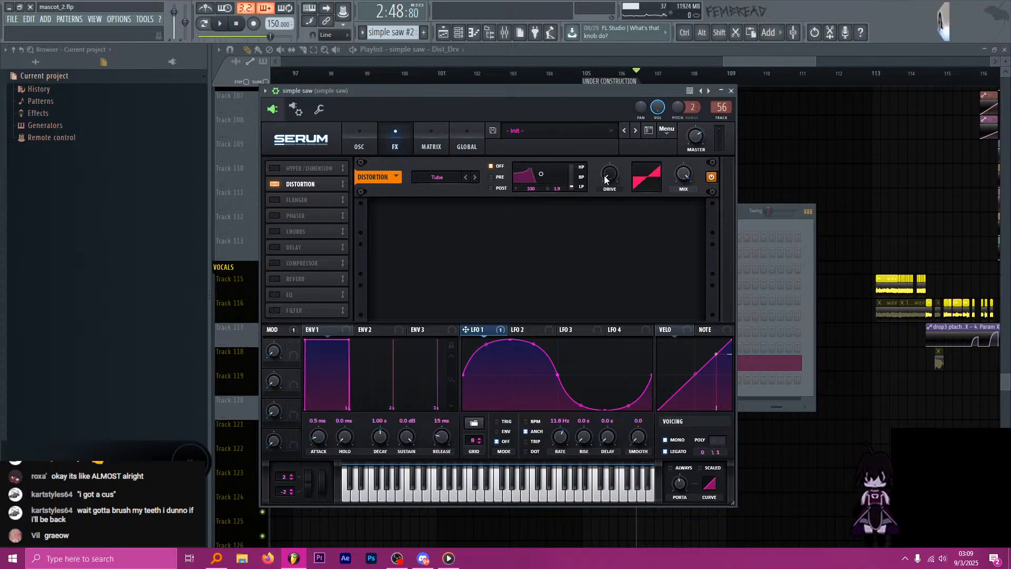
left_click(367, 139)
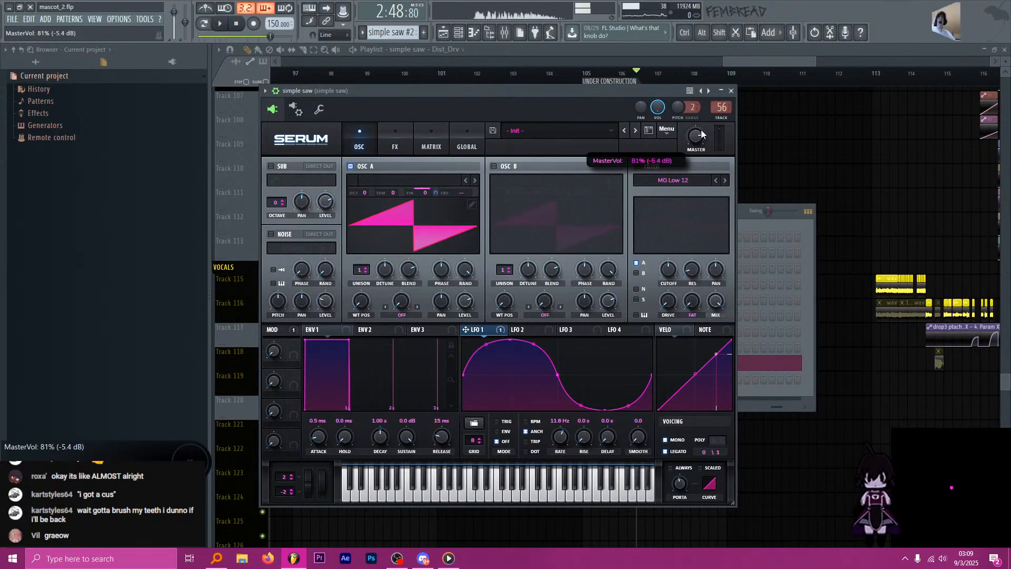
left_click_drag(697, 144, 699, 137)
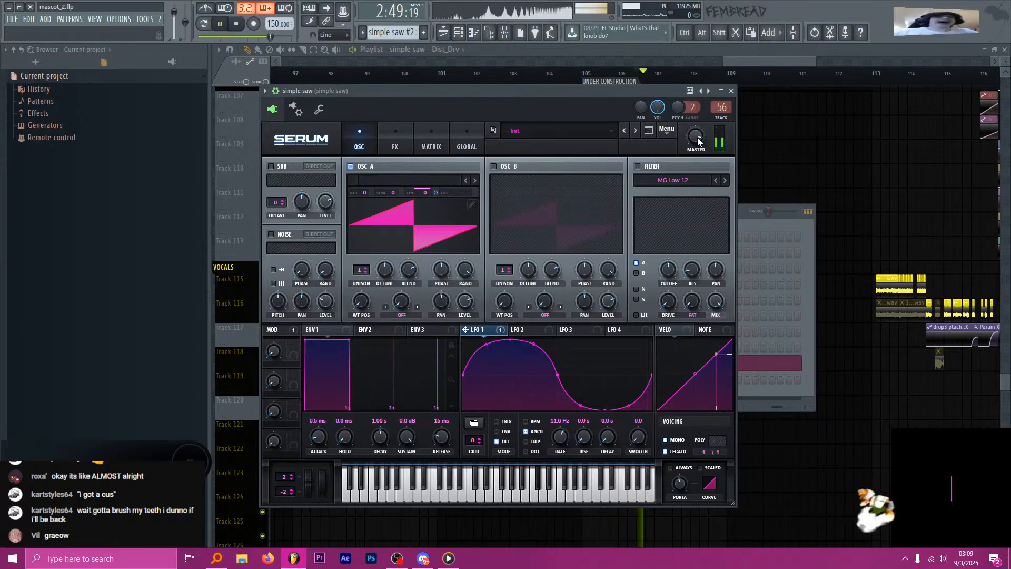
left_click(495, 69)
Listen from bar 116 through the simple saw distortion automation around bar 117 and save the project.
scroll(639, 132, "down", 3)
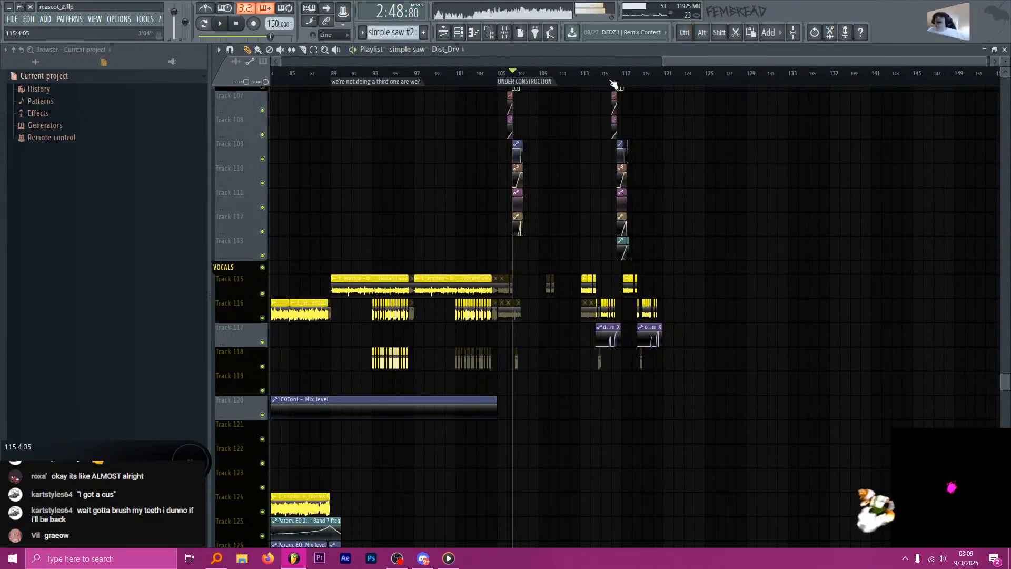
key("space")
key("space")
scroll(627, 174, "up", 8)
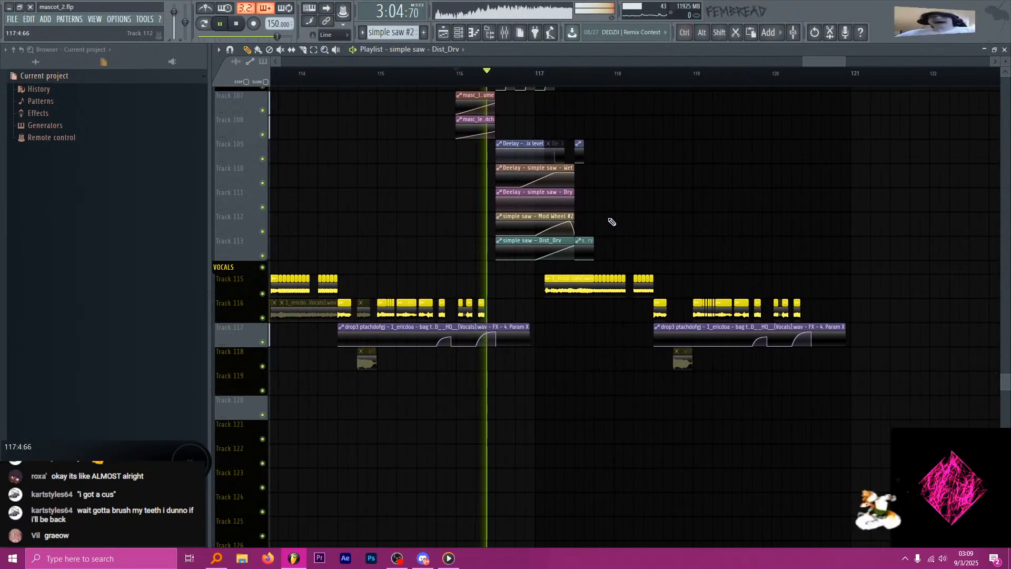
scroll(572, 183, "down", 8)
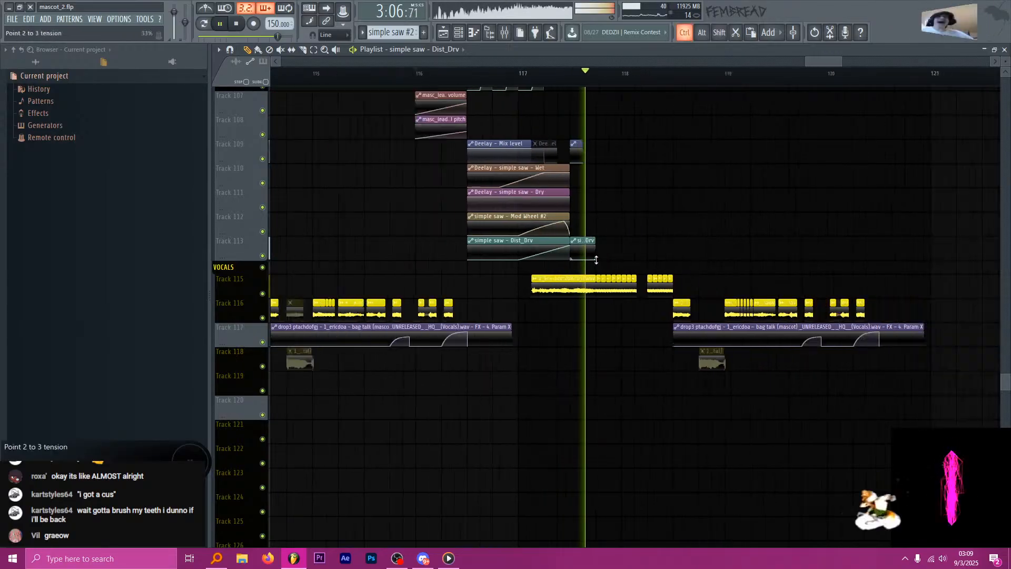
key("space")
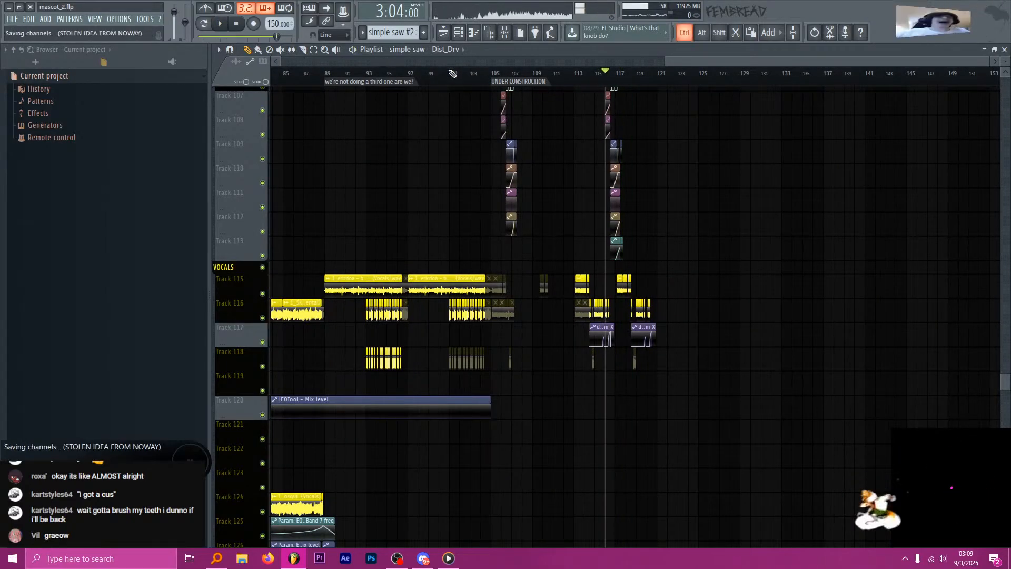
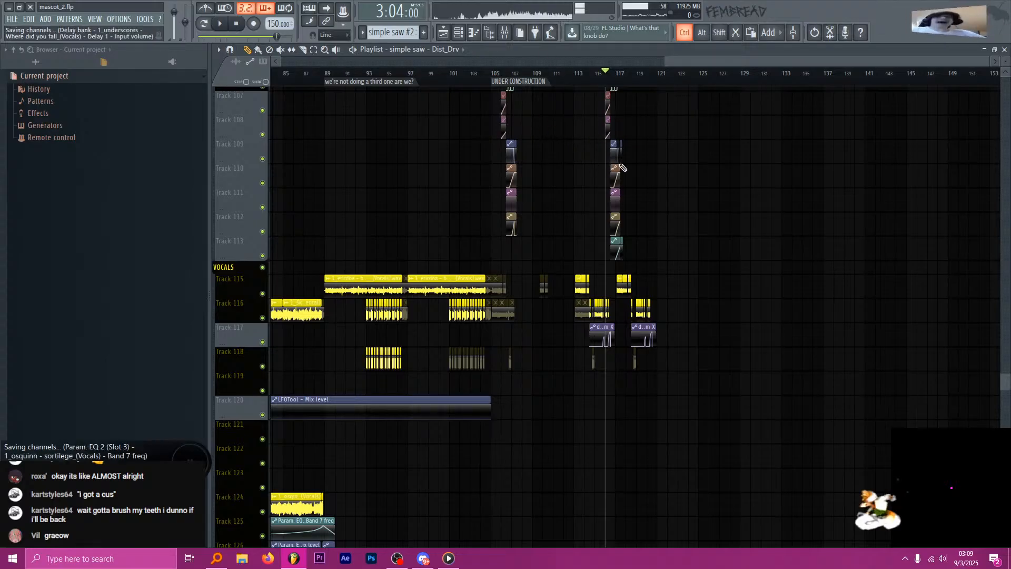
Listen to the start of the UNDER CONSTRUCTION drop and examine the masc_IOS THINGY freeformphased clips at bar 105.
scroll(579, 166, "up", 8)
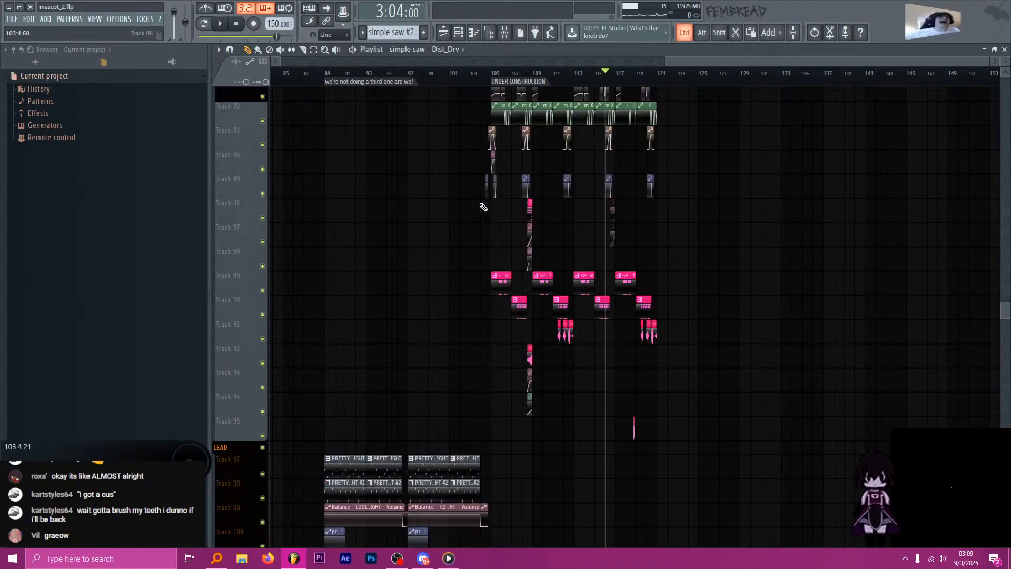
left_click(490, 76)
key("space")
scroll(481, 191, "up", 2)
scroll(424, 208, "down", 3)
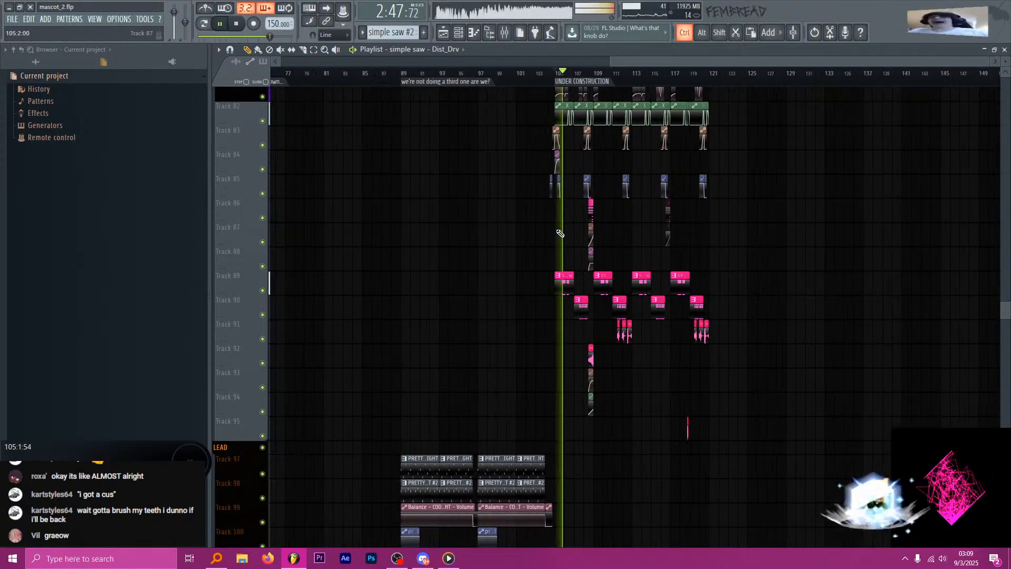
scroll(452, 221, "up", 3)
scroll(426, 210, "up", 5)
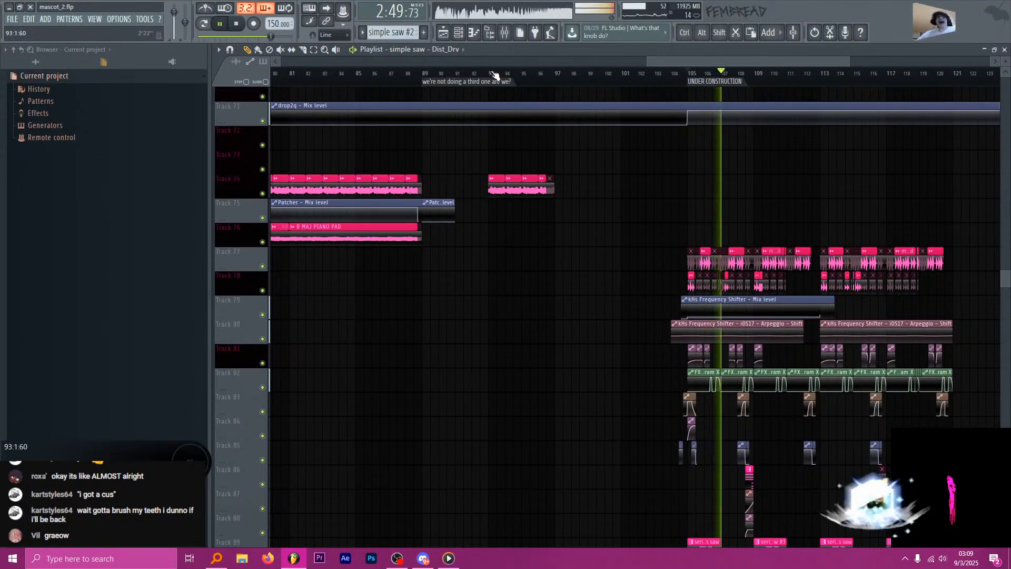
key("space")
left_click(557, 79)
scroll(777, 262, "up", 6)
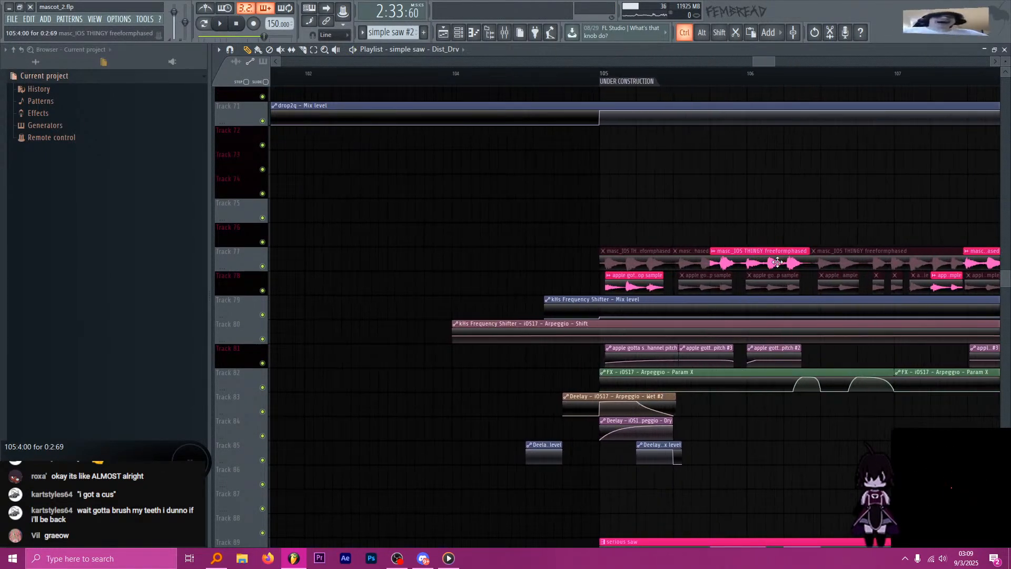
Switch to Everything and search for "masc ios", then return to the playlist in FL Studio.
left_click(216, 558)
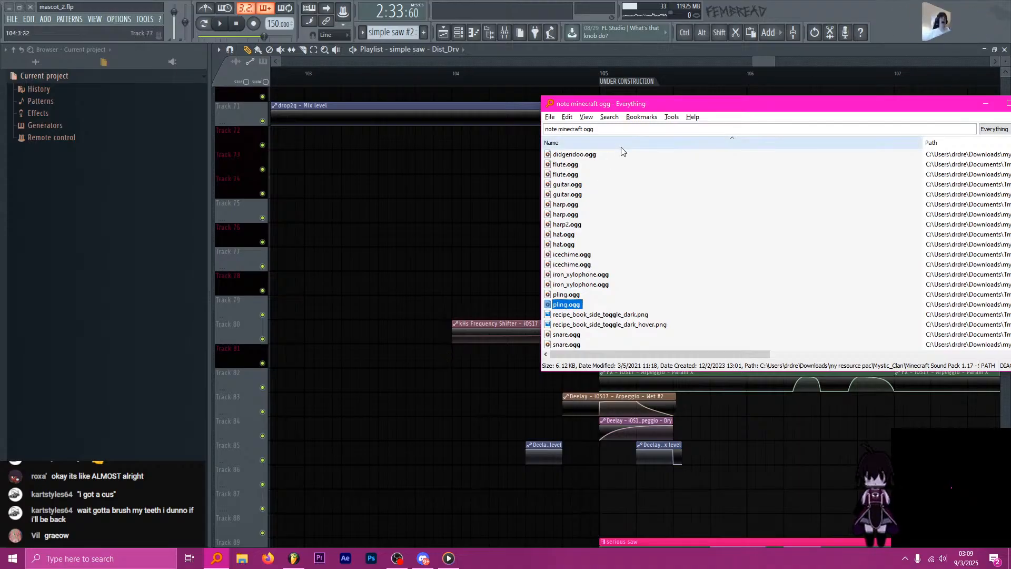
left_click(614, 130)
type("masc ios")
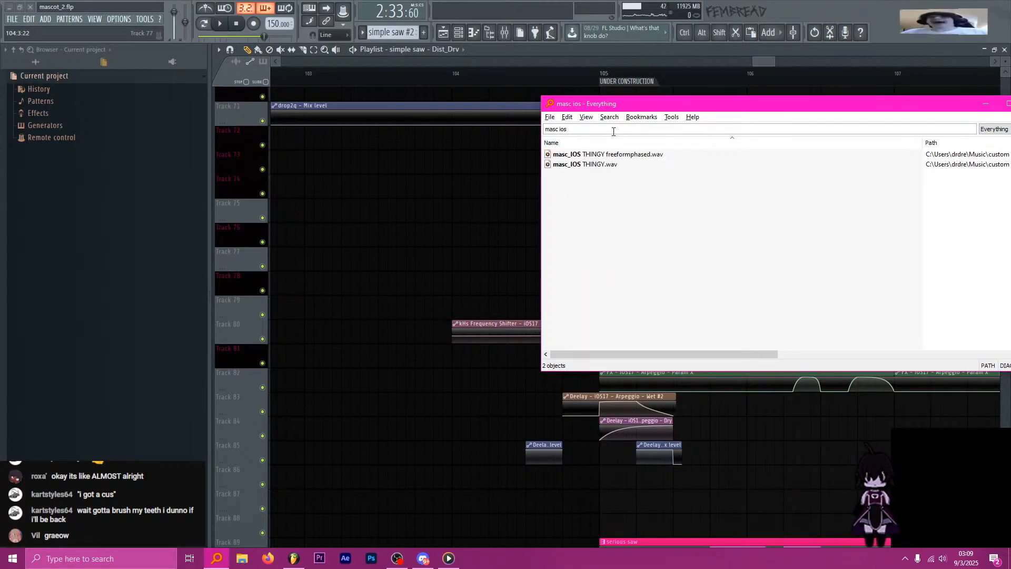
left_click(543, 75)
scroll(727, 265, "down", 6)
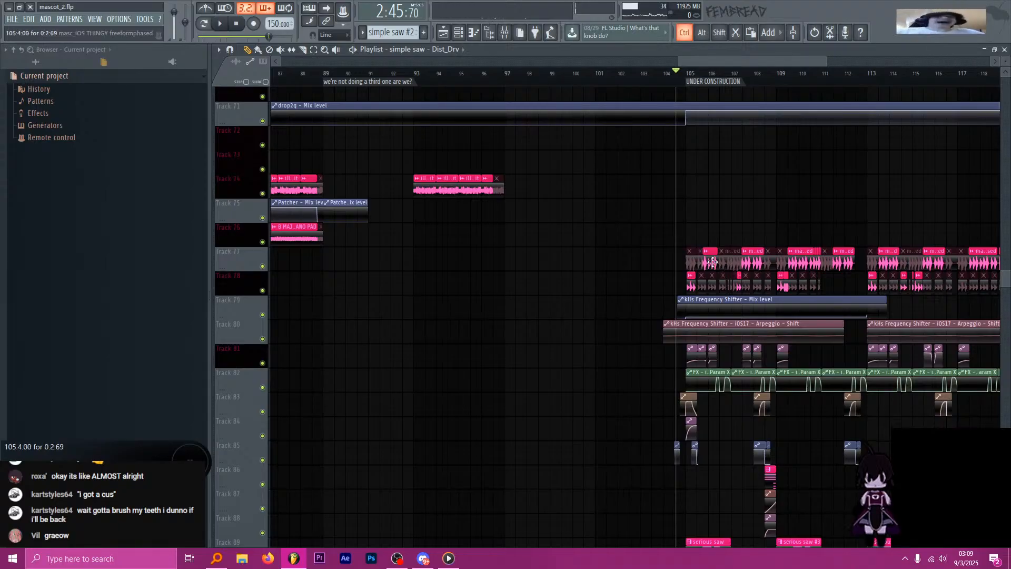
Filter the channel rack to the SAUS group.
left_click(460, 34)
left_click(437, 211)
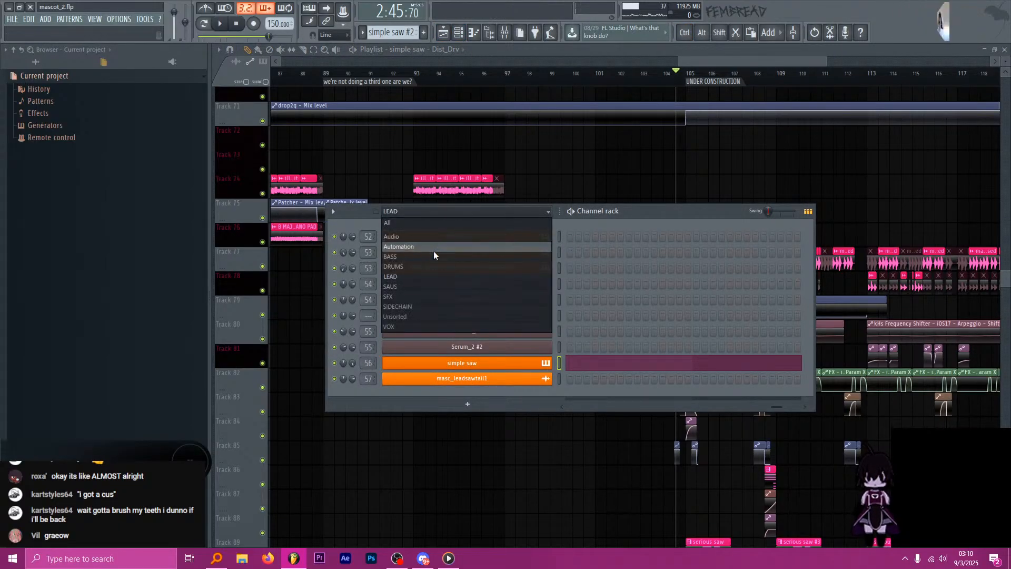
left_click(435, 276)
left_click(437, 211)
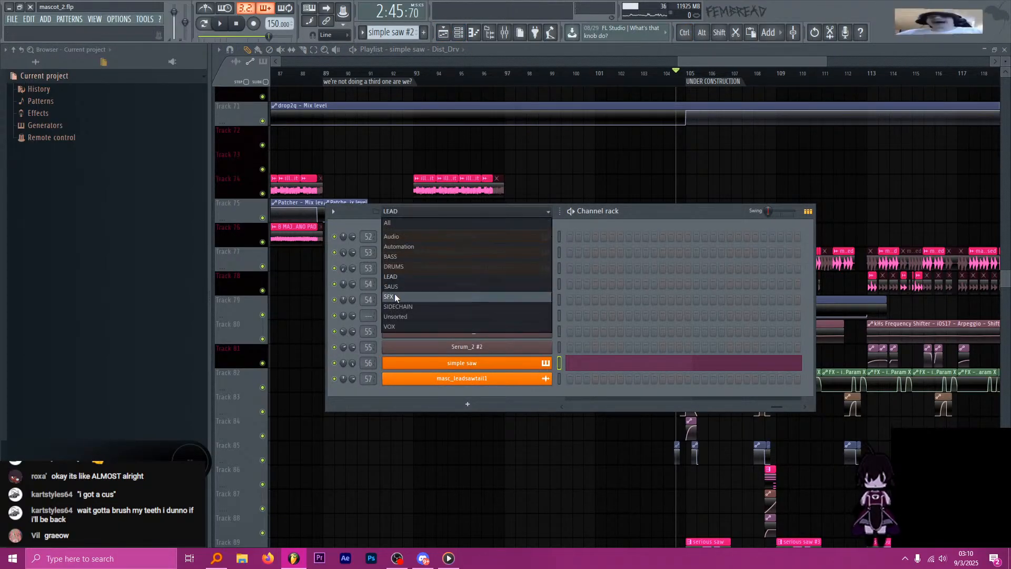
left_click(394, 288)
Switch to Everything and preview masc_IOS THINGY freeformphased.wav and masc_IOS THINGY.wav.
key("alt+Tab")
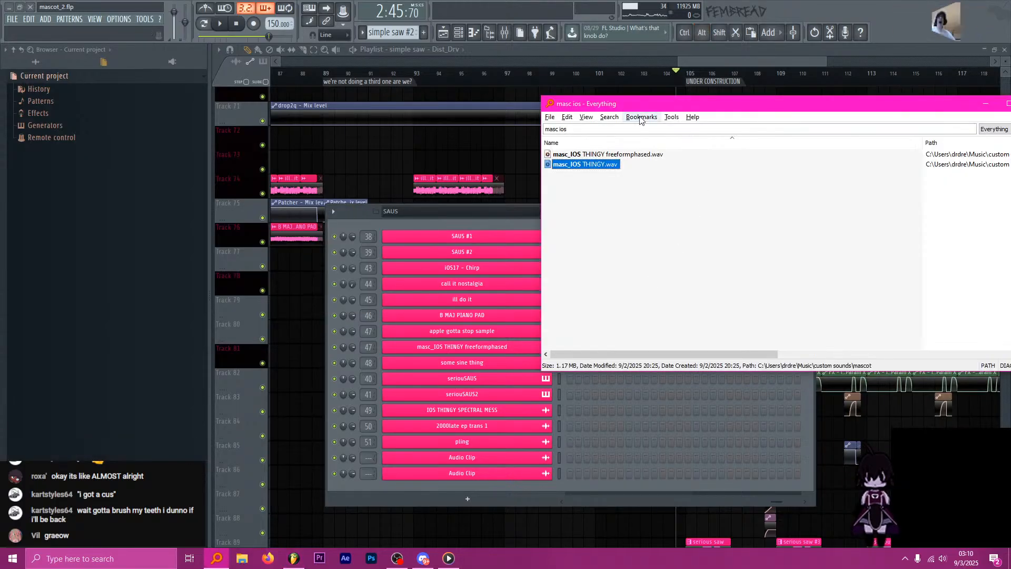
double_click(605, 156)
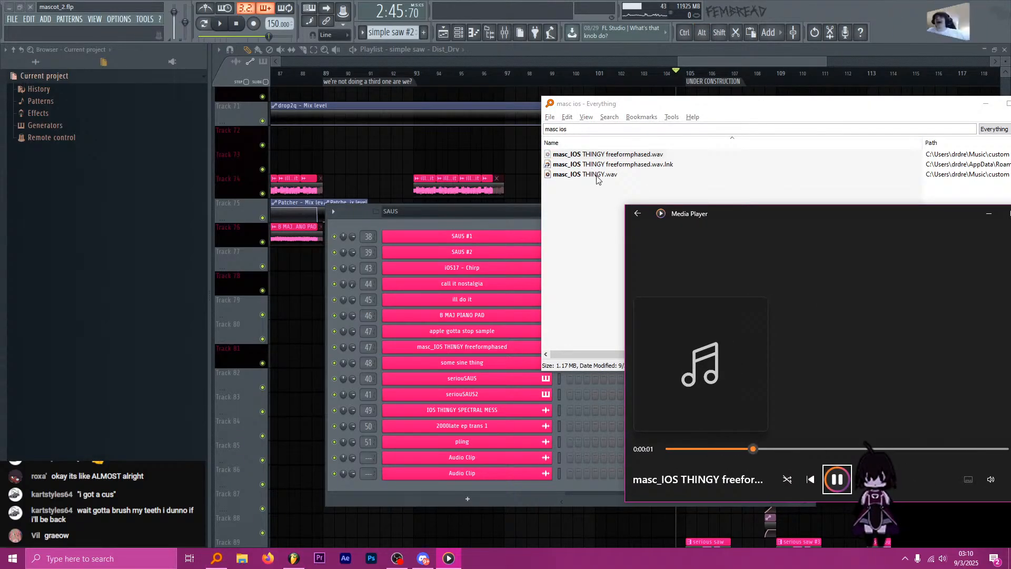
double_click(597, 176)
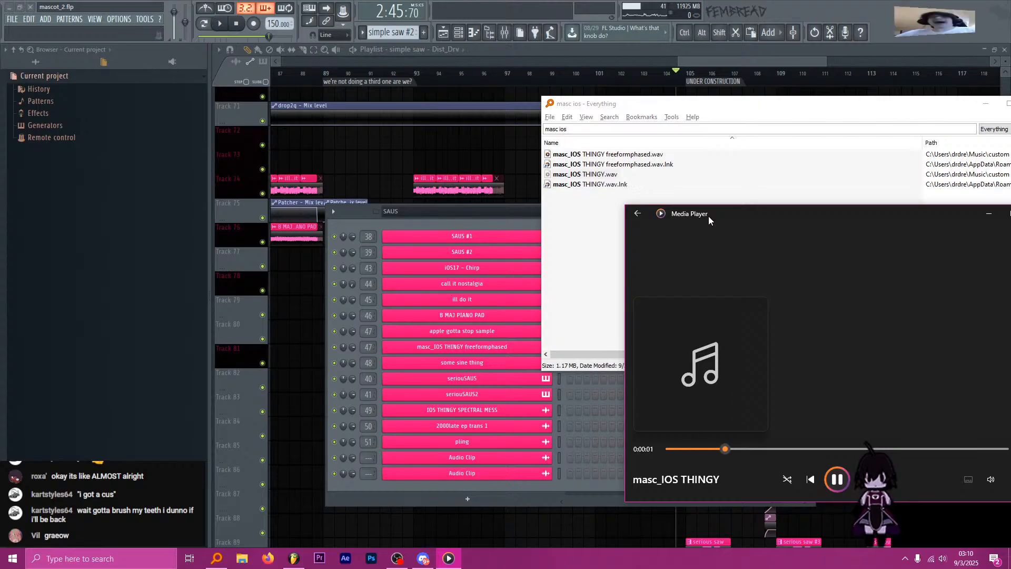
Load masc_IOS THINGY.wav into the first of the two Audio Clip channels in FL Studio's SAUS group.
left_click_drag(709, 216, 689, 225)
left_click(626, 204)
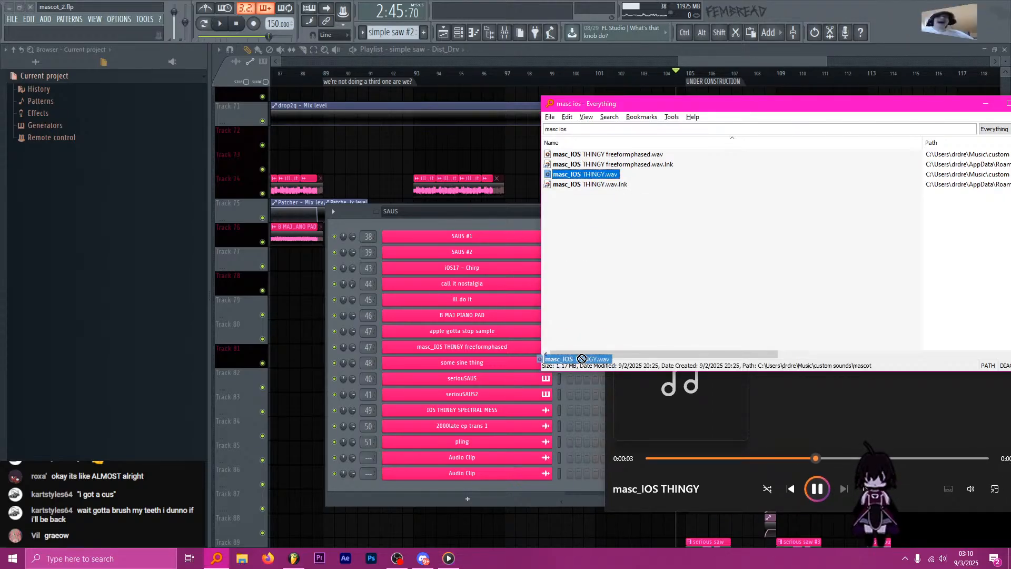
left_click_drag(469, 461, 470, 462)
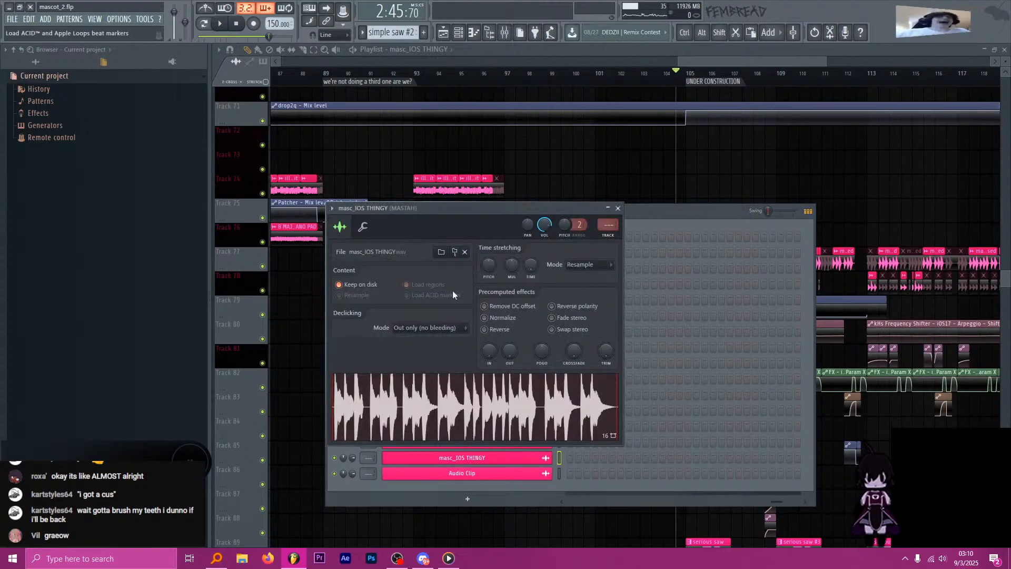
Route the masc_IOS THINGY channel to its own mixer track and move that track beside pling as track 52.
left_click_drag(435, 210, 410, 181)
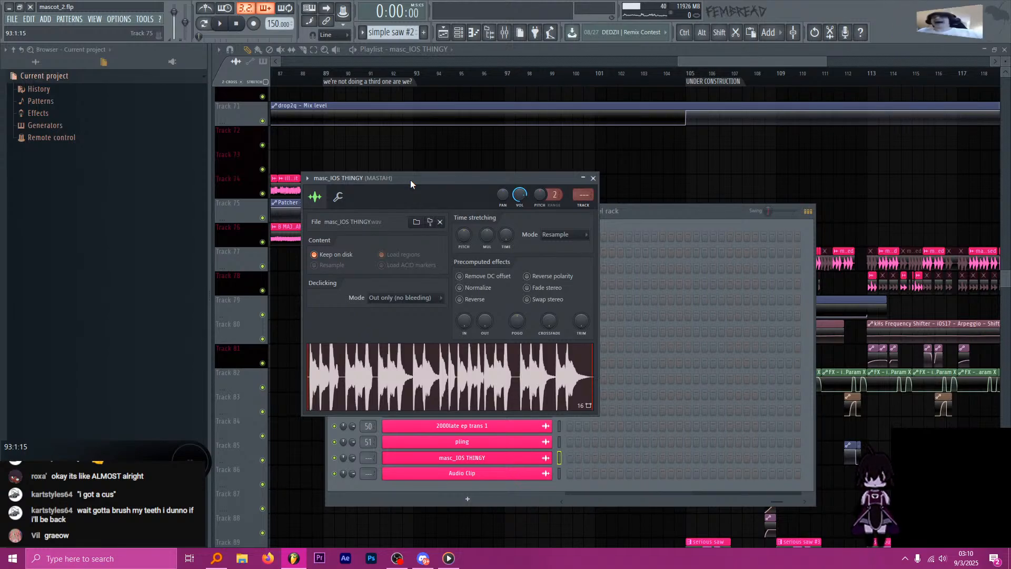
key("ctrl+l")
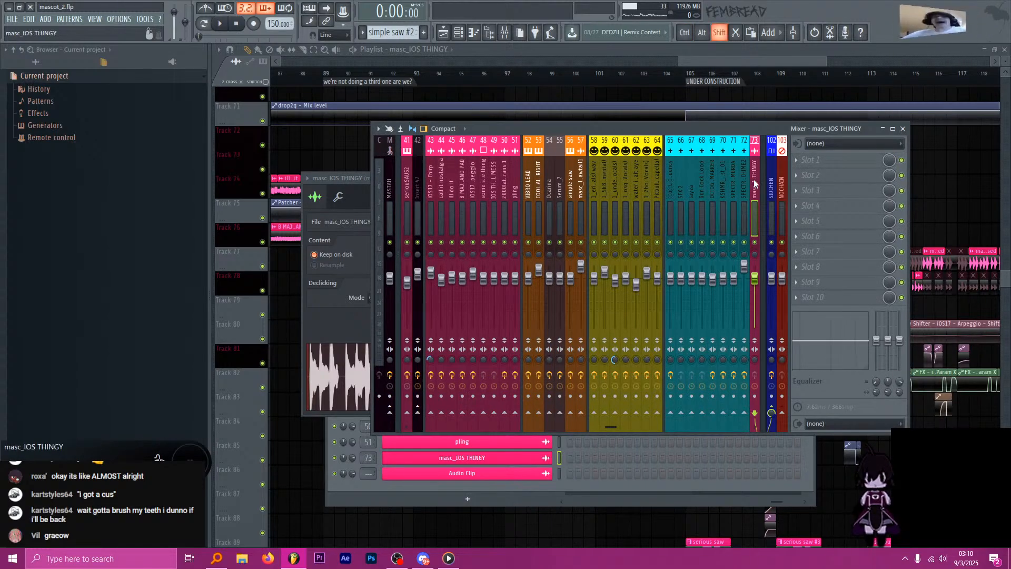
left_click_drag(754, 184, 526, 179)
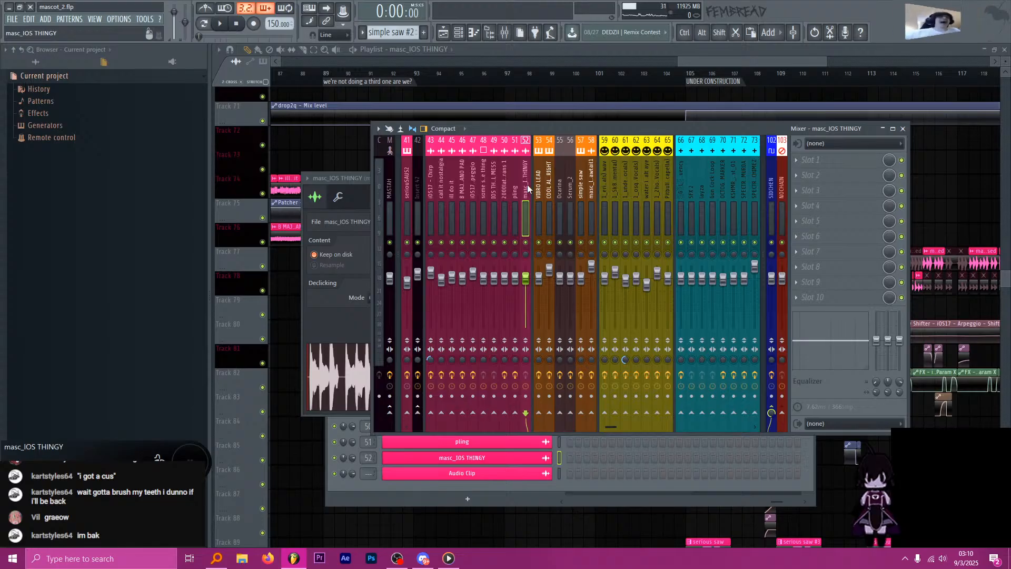
Add Fruity Parametric EQ 2 to the masc_IOS THINGY mixer track and lower band 6 to about -2 dB near 3268 Hz.
left_click(811, 160)
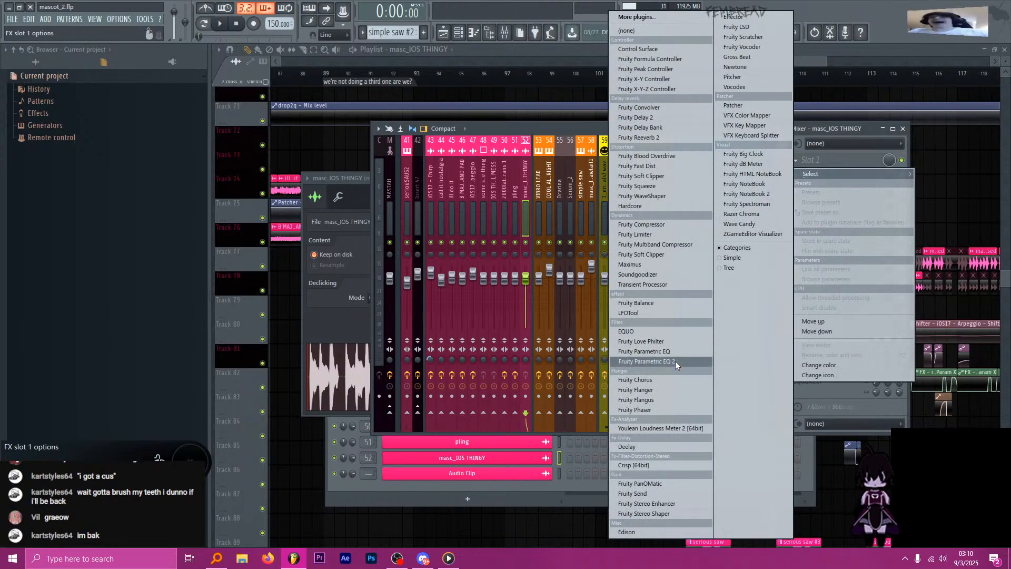
left_click(627, 274)
left_click(563, 154)
left_click(598, 169)
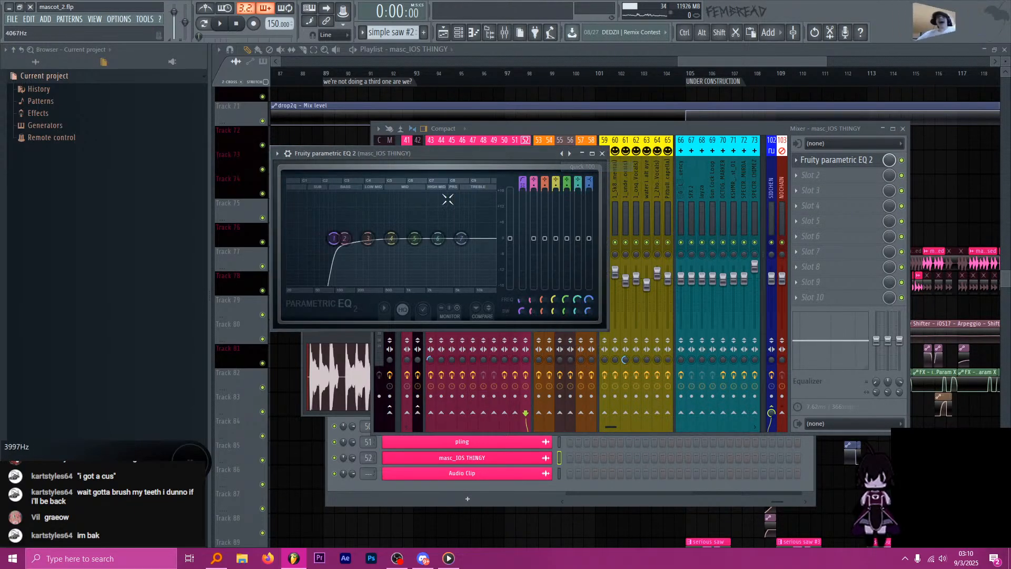
left_click_drag(438, 238, 443, 245)
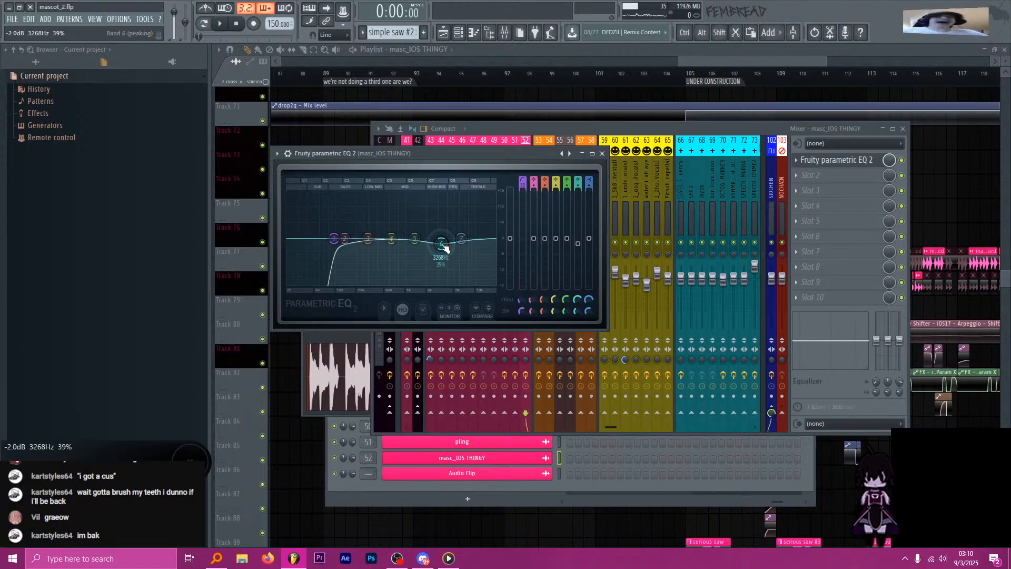
left_click(706, 58)
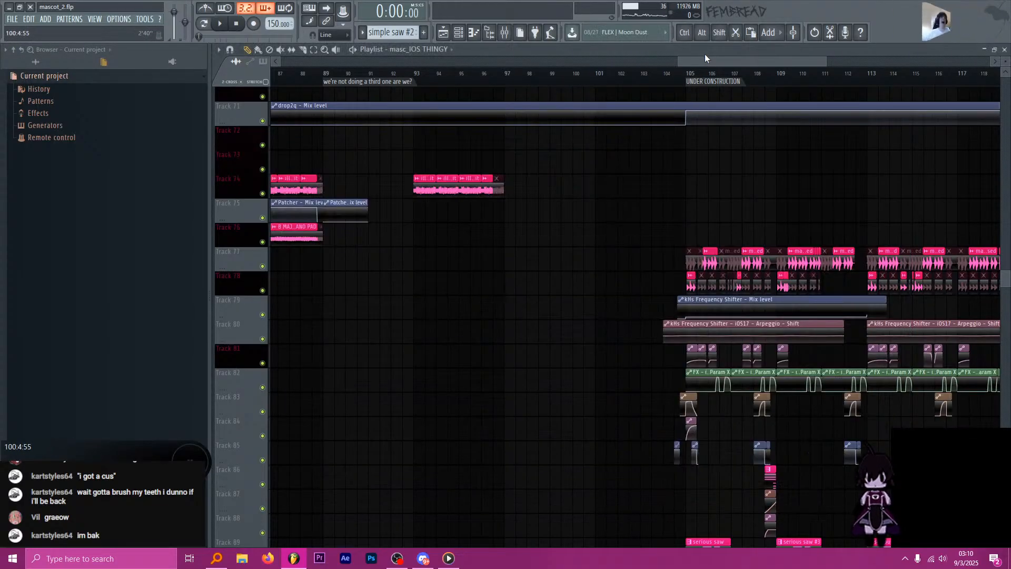
Play the masc_IOS THINGY clip placed at bar 93 on track 77 and copy it to bar 97.
key("space")
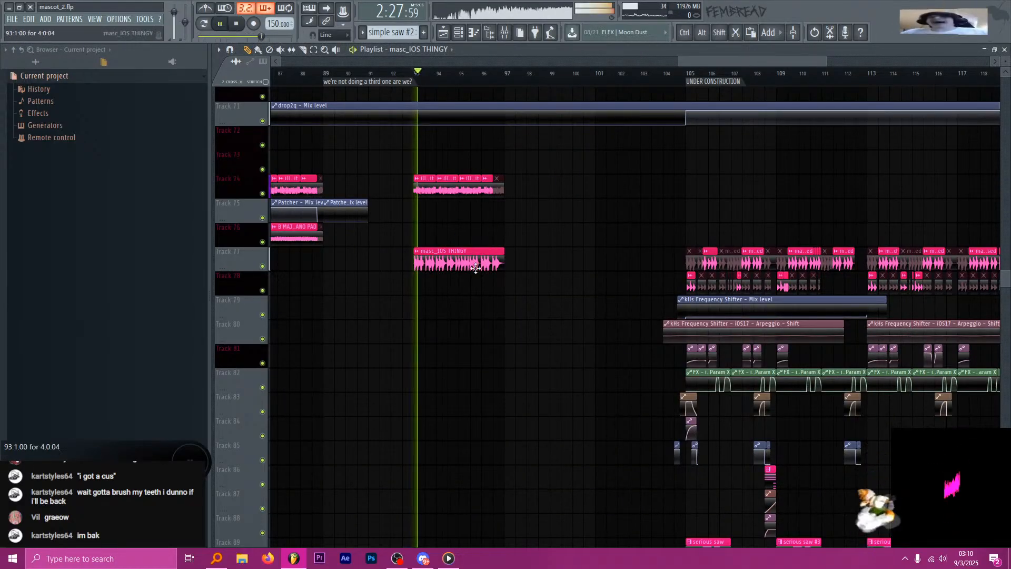
scroll(383, 263, "right", 2)
scroll(383, 263, "up", 2)
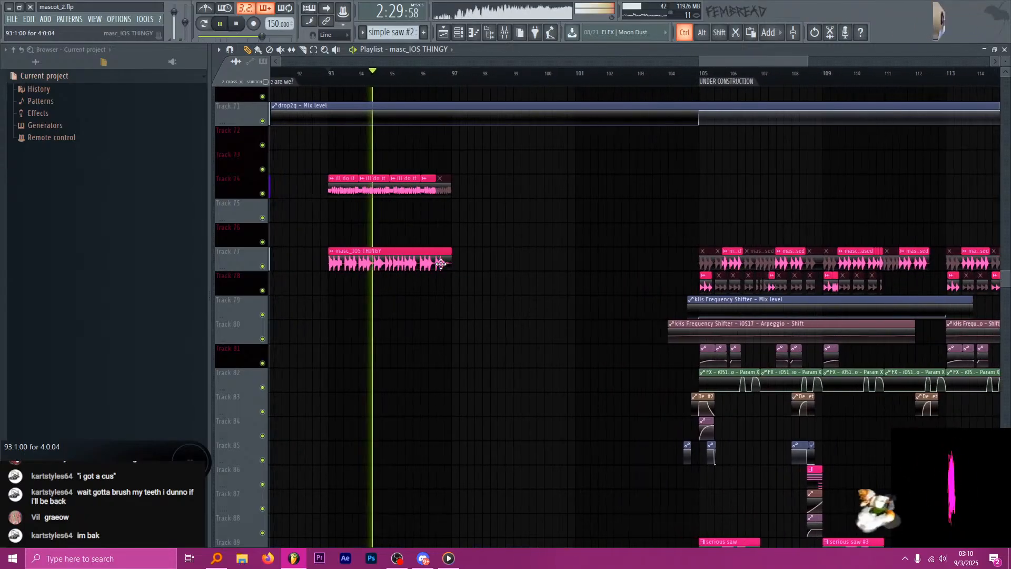
left_click_drag(379, 268, 570, 257)
scroll(385, 268, "up", 3)
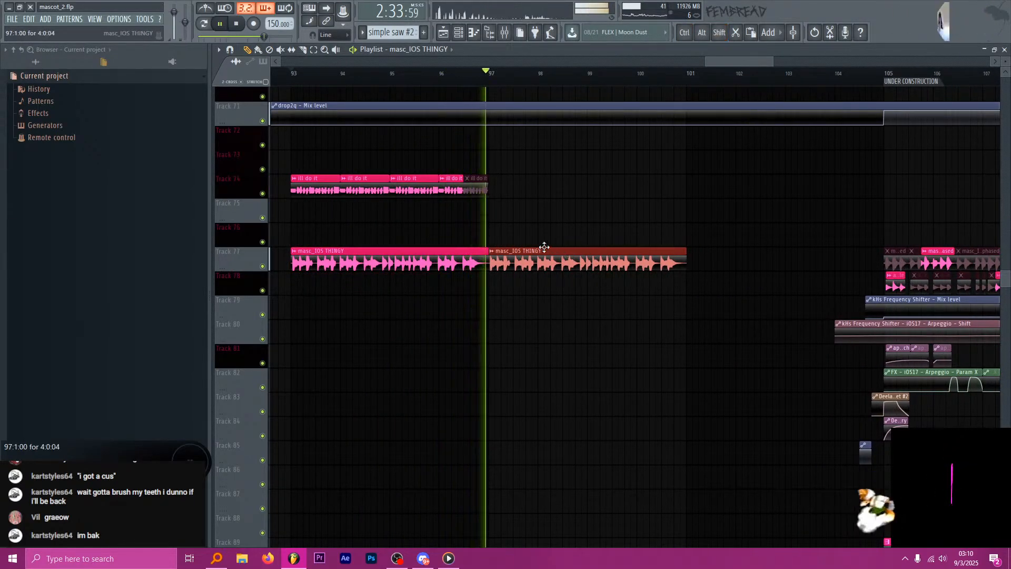
Delete the masc_IOS THINGY clip at bar 93 and play the song from bar 97.
key("space")
scroll(546, 252, "down", 3)
right_click(500, 257)
left_click(517, 73)
key("space")
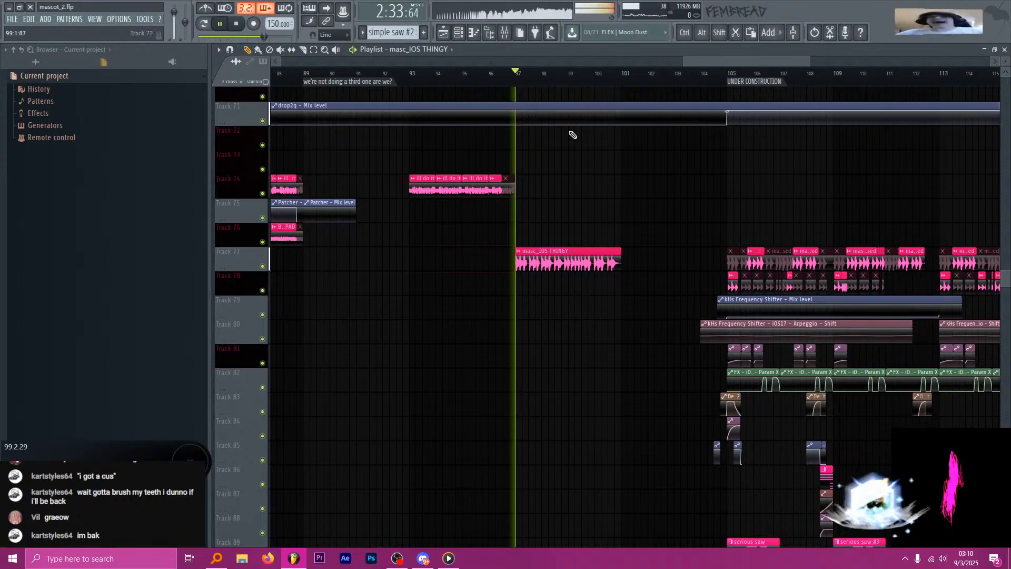
Duplicate the masc_IOS THINGY clip on track 77 so the copy runs from bar 101 up to UNDER CONSTRUCTION.
scroll(653, 221, "up", 2)
scroll(537, 279, "up", 1)
scroll(610, 316, "up", 1)
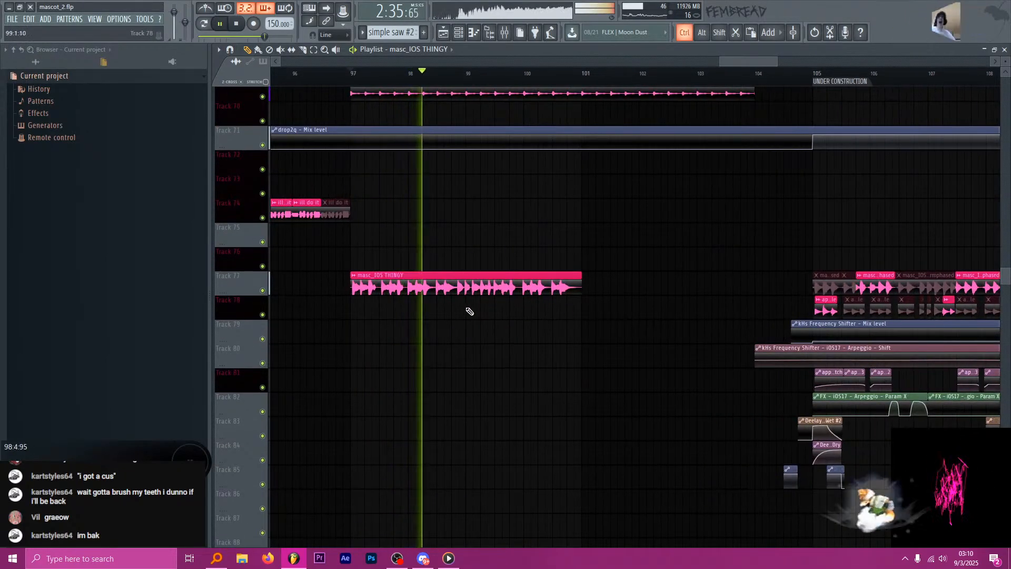
scroll(437, 309, "down", 1)
scroll(532, 311, "up", 1)
left_click_drag(367, 280, 599, 284)
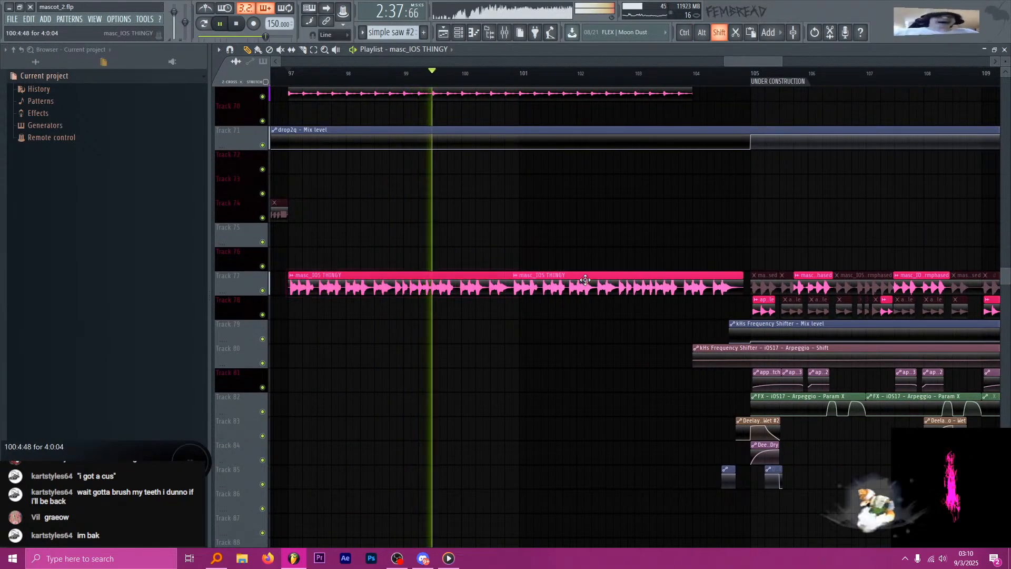
scroll(681, 326, "down", 1)
scroll(681, 327, "up", 4)
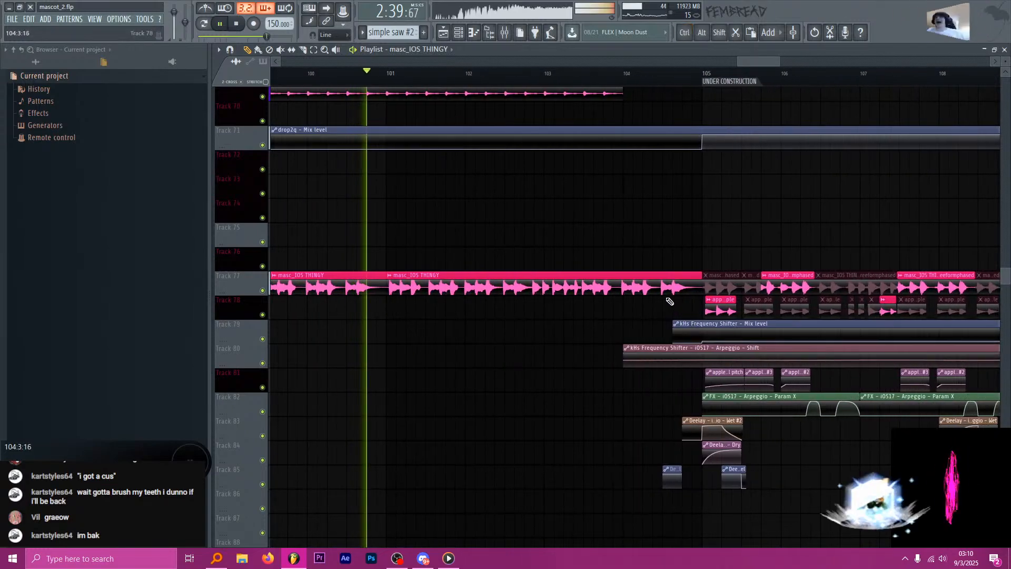
Slice the second masc_IOS THINGY clip at about bar 104, delete its last bar and save the project.
left_click(599, 293, "alt+shift")
scroll(605, 292, "down", 2)
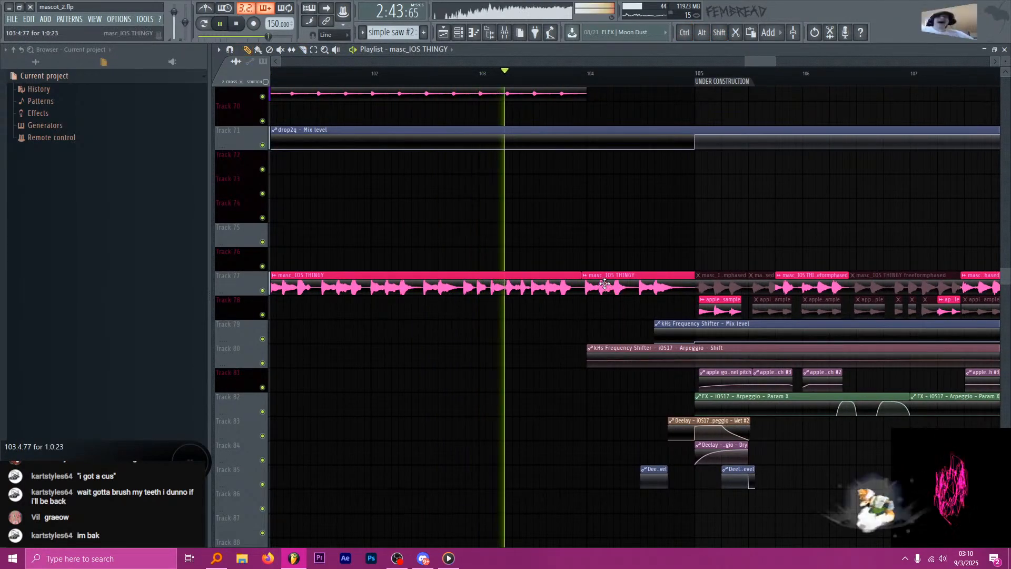
right_click(611, 292)
scroll(684, 225, "down", 3)
scroll(684, 224, "down", 10)
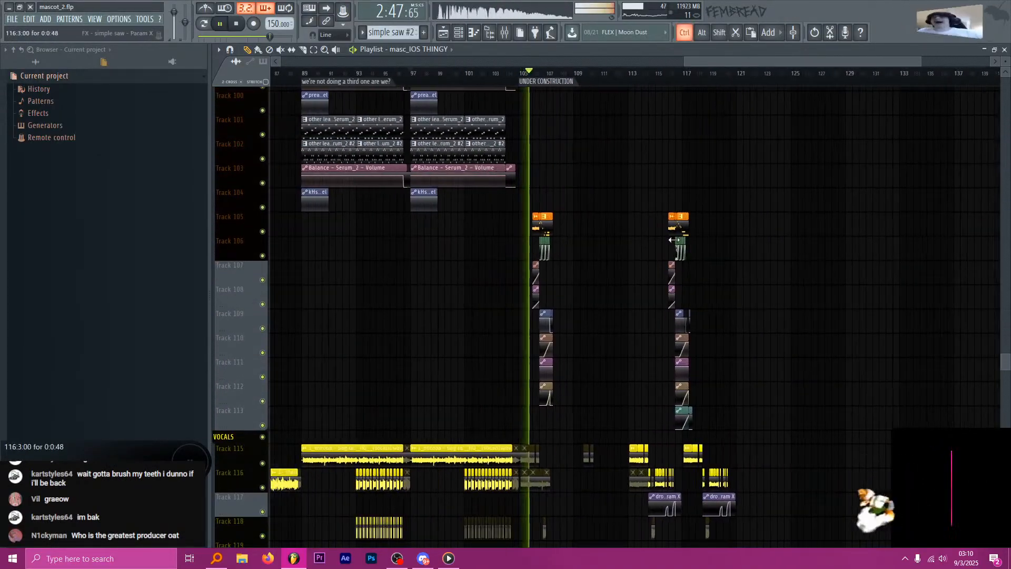
scroll(580, 231, "up", 3)
scroll(505, 236, "down", 5)
key("ctrl+s")
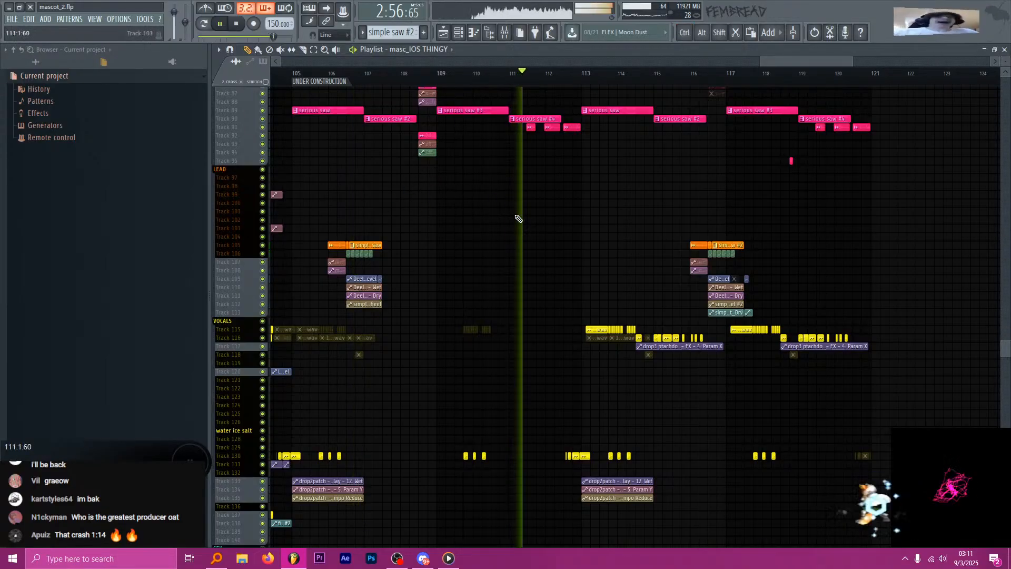
Listen through the UNDER CONSTRUCTION drop up to bar 121 while examining its bass, synth and vocal tracks.
scroll(564, 253, "up", 8)
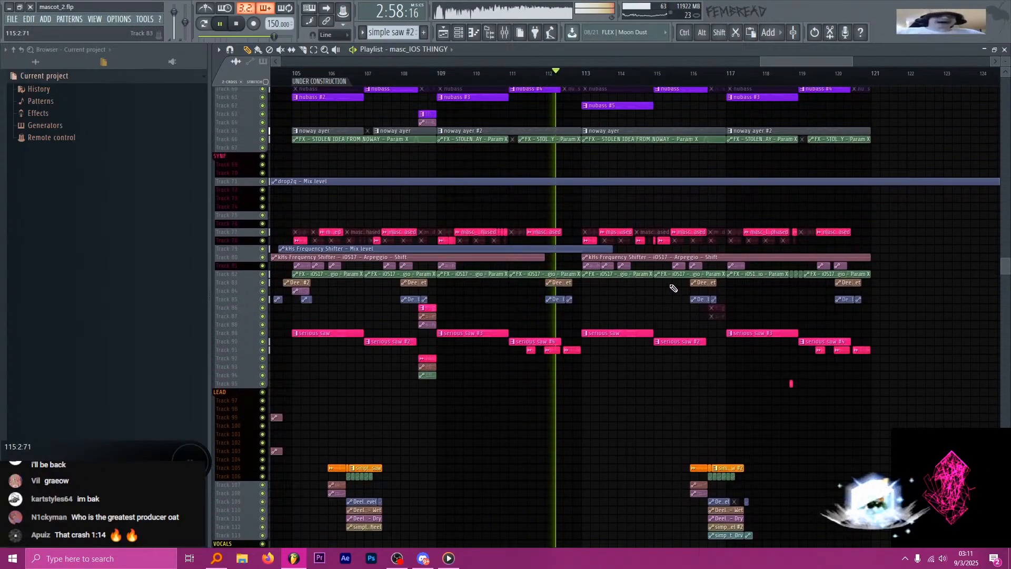
scroll(673, 288, "up", 3)
scroll(673, 224, "up", 3)
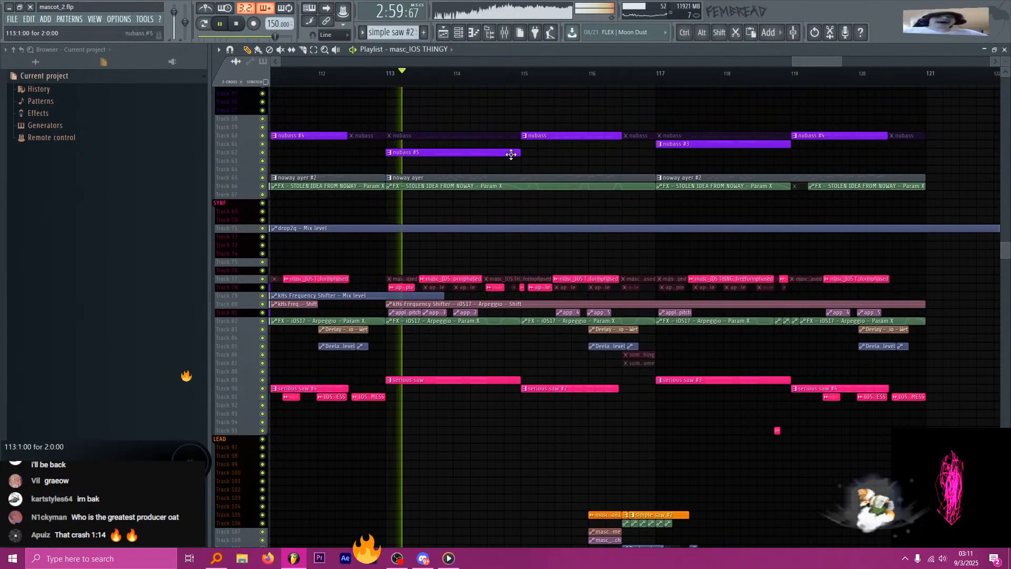
scroll(570, 157, "down", 5)
scroll(579, 221, "down", 2)
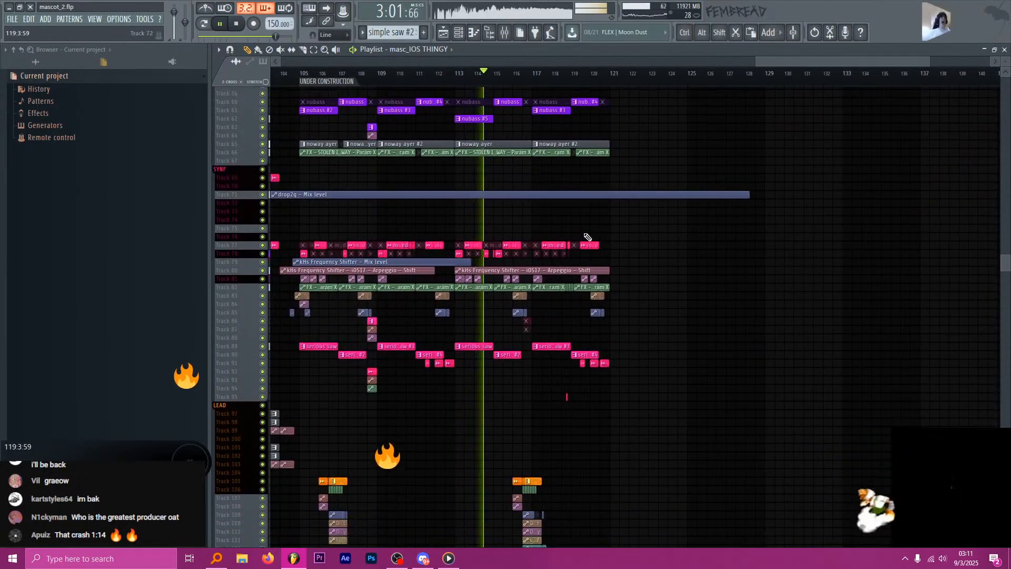
scroll(537, 210, "up", 3)
scroll(545, 232, "down", 2)
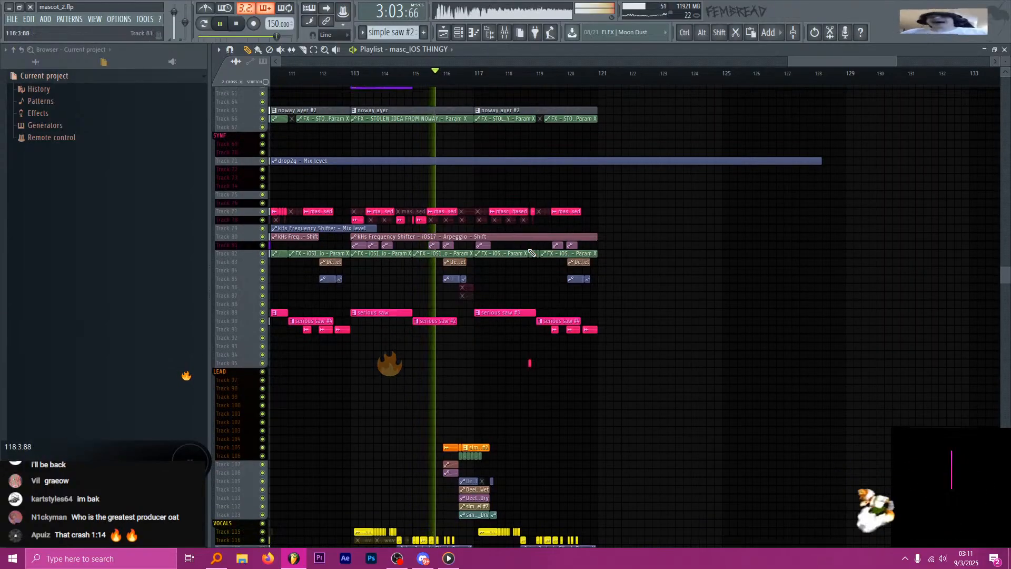
scroll(626, 219, "up", 3)
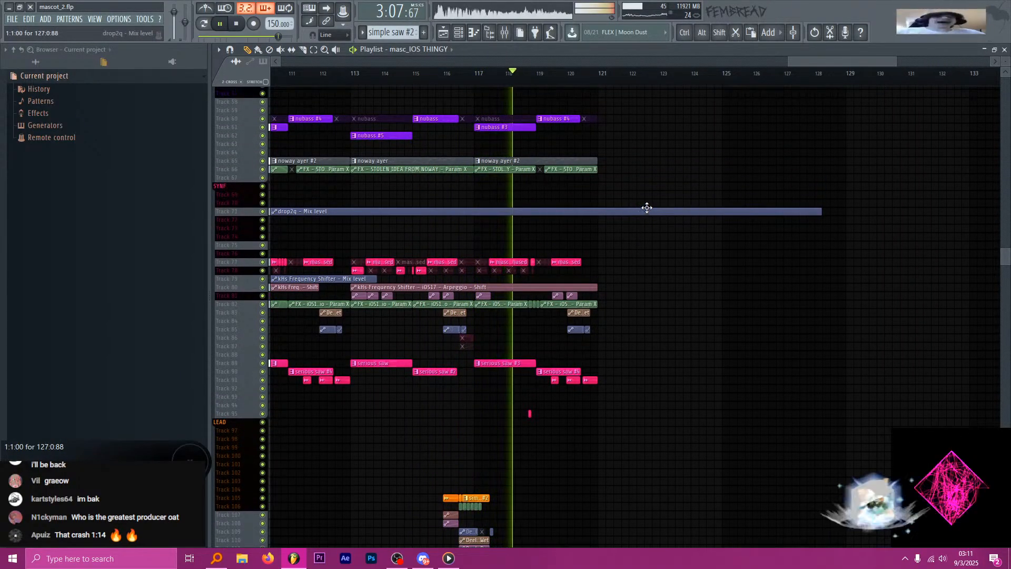
scroll(671, 200, "up", 3)
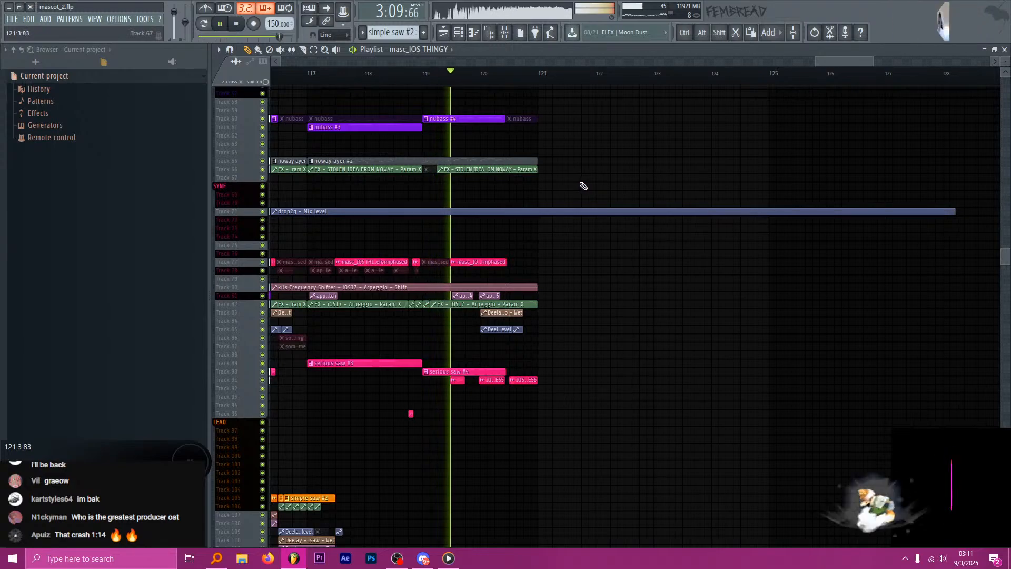
scroll(579, 191, "up", 2)
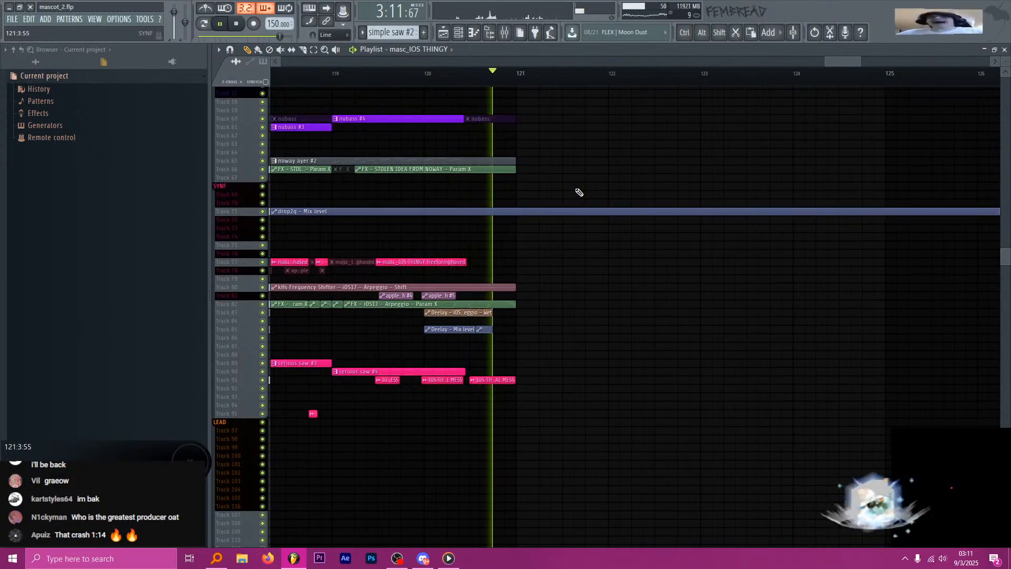
key("space")
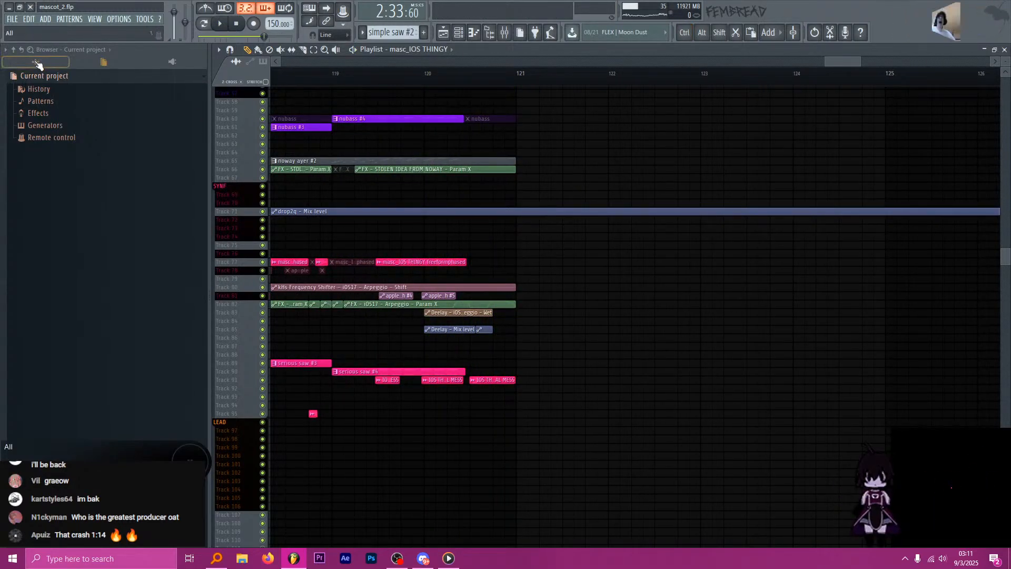
Switch the browser to show all content and save the project.
left_click(36, 62)
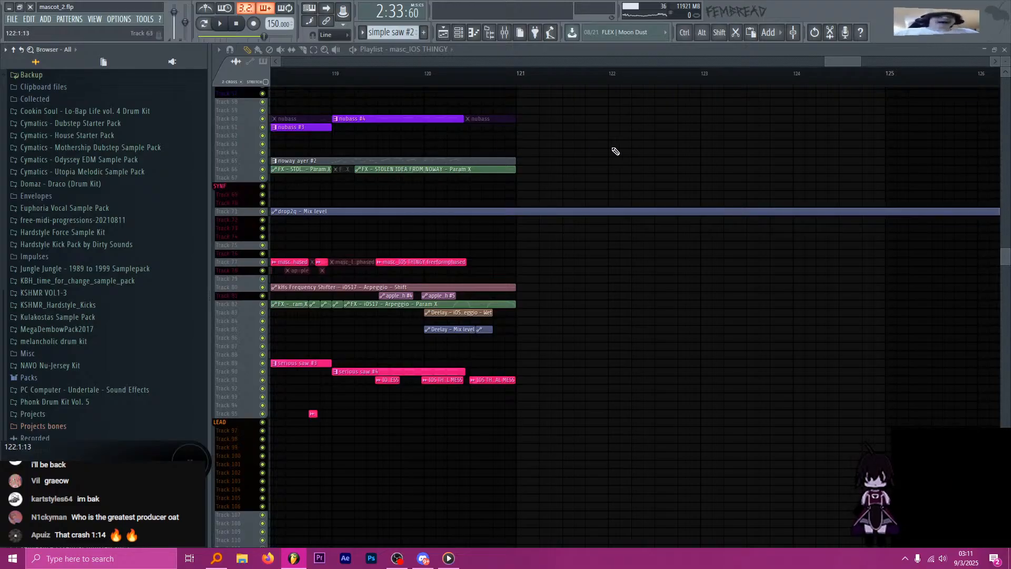
scroll(657, 175, "down", 10)
key("ctrl+s")
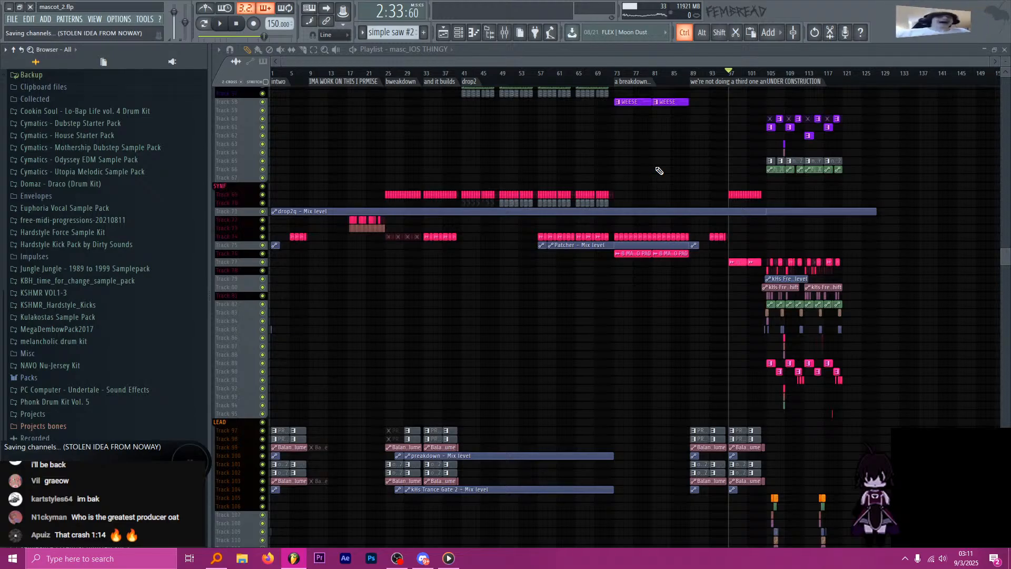
Look over the full arrangement up to the drum tracks, temporarily time-selecting bars 73 to 97.
scroll(659, 170, "up", 3)
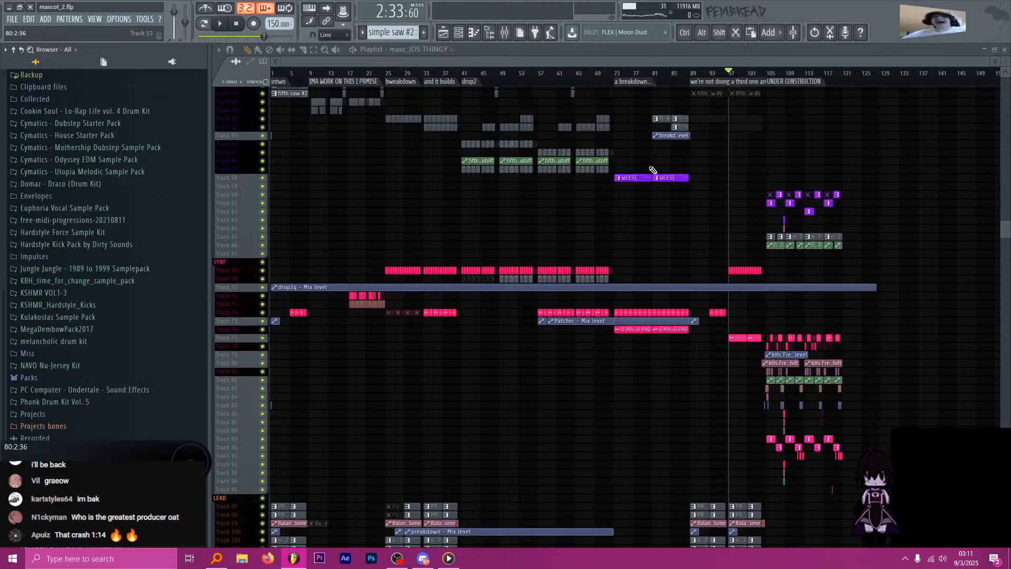
scroll(653, 170, "up", 13)
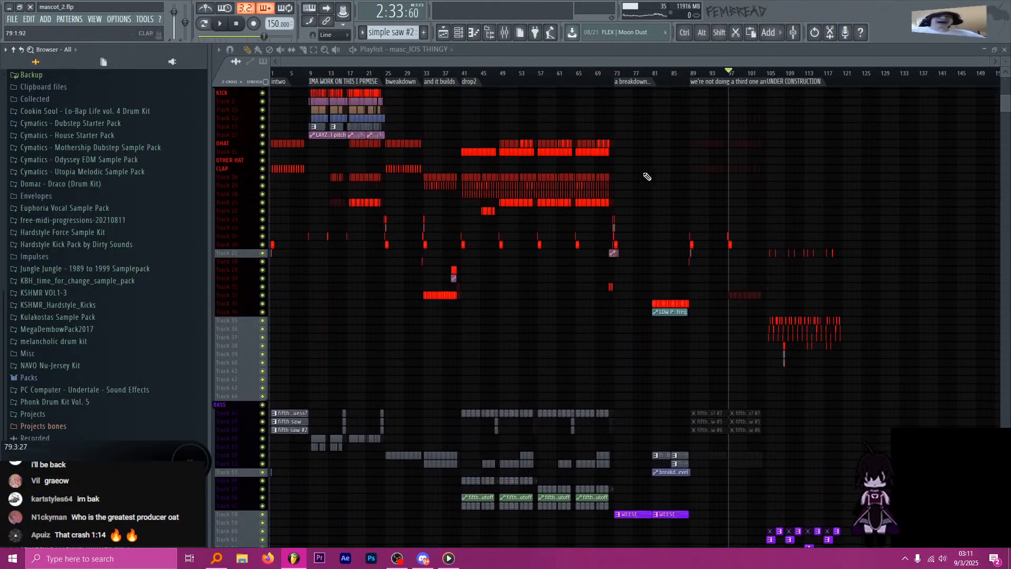
scroll(655, 166, "up", 2)
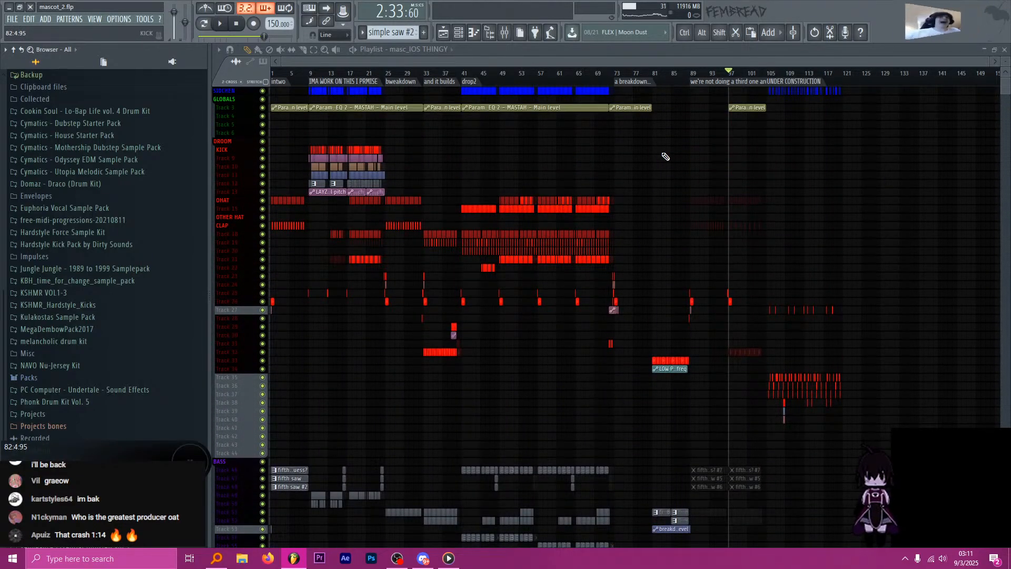
left_click_drag(614, 87, 729, 87)
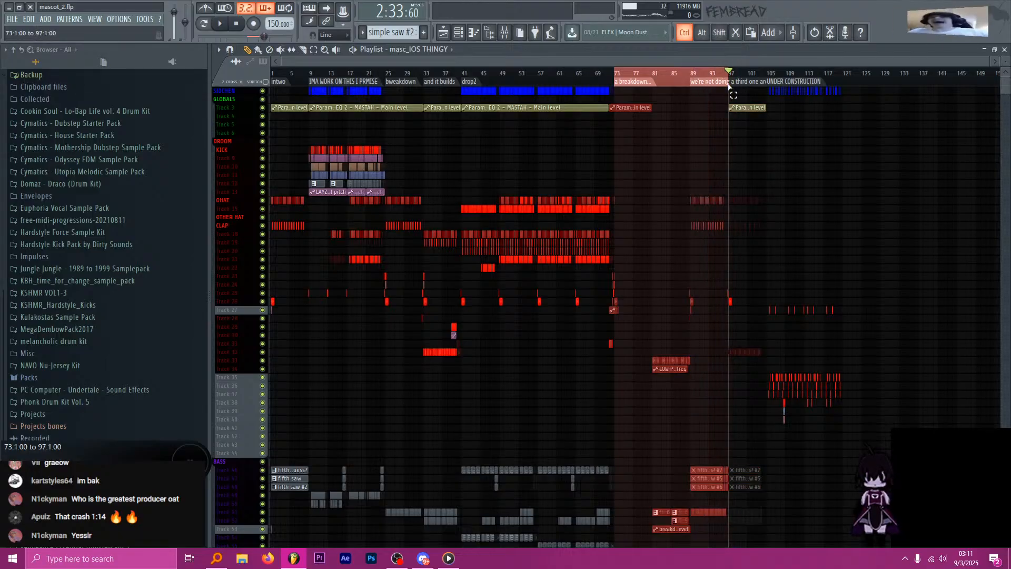
scroll(721, 70, "up", 10)
left_click(711, 77, "ctrl")
scroll(531, 158, "down", 8)
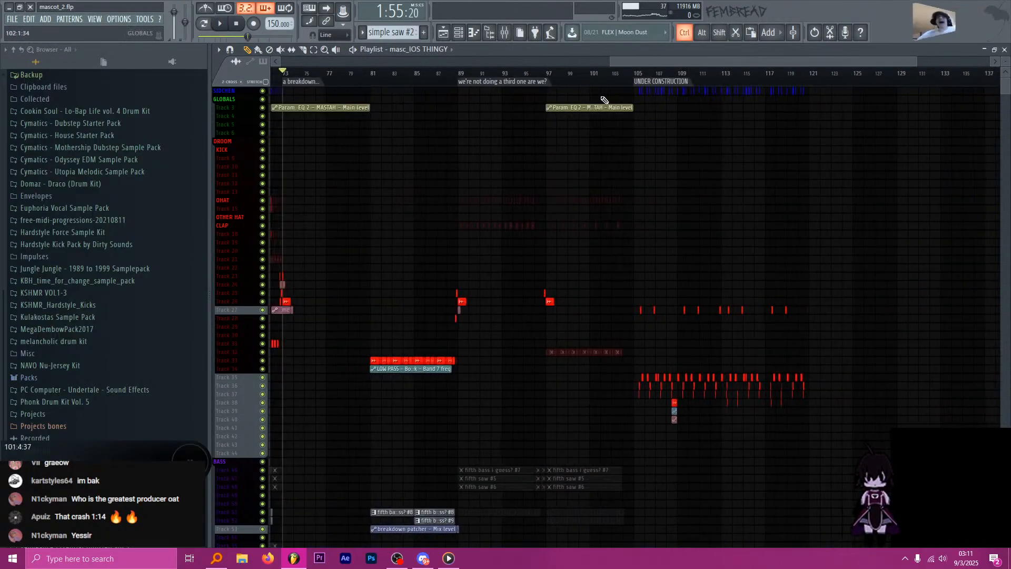
Examine the section from bar 89 to UNDER CONSTRUCTION with temporary time selections and review its tracks down to the vocals.
left_click_drag(467, 76, 632, 82)
left_click(463, 78, "ctrl")
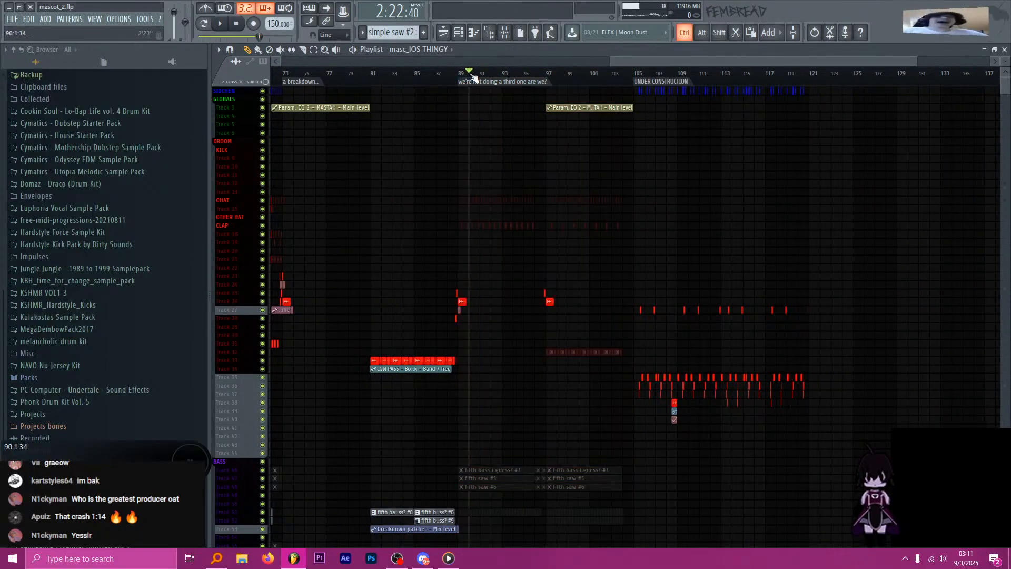
left_click_drag(472, 78, 569, 83)
left_click(551, 79, "ctrl")
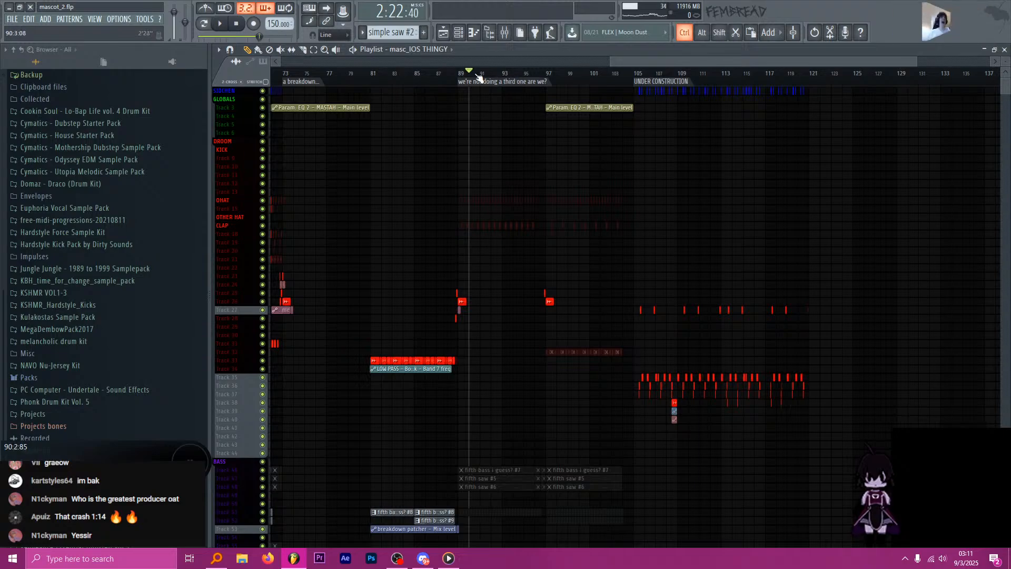
left_click_drag(479, 77, 519, 79)
left_click(519, 79, "ctrl")
scroll(574, 161, "down", 12)
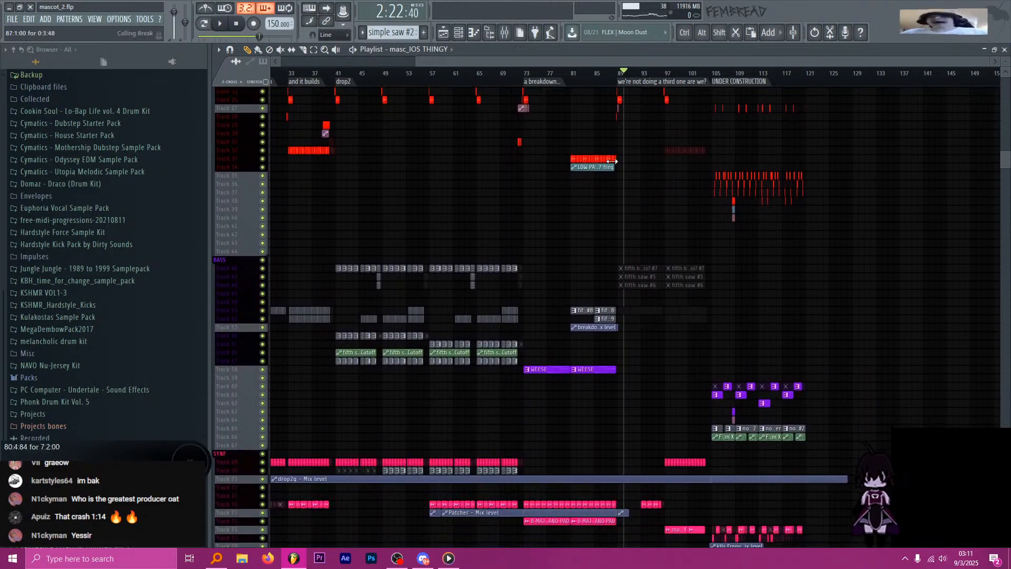
scroll(612, 163, "down", 15)
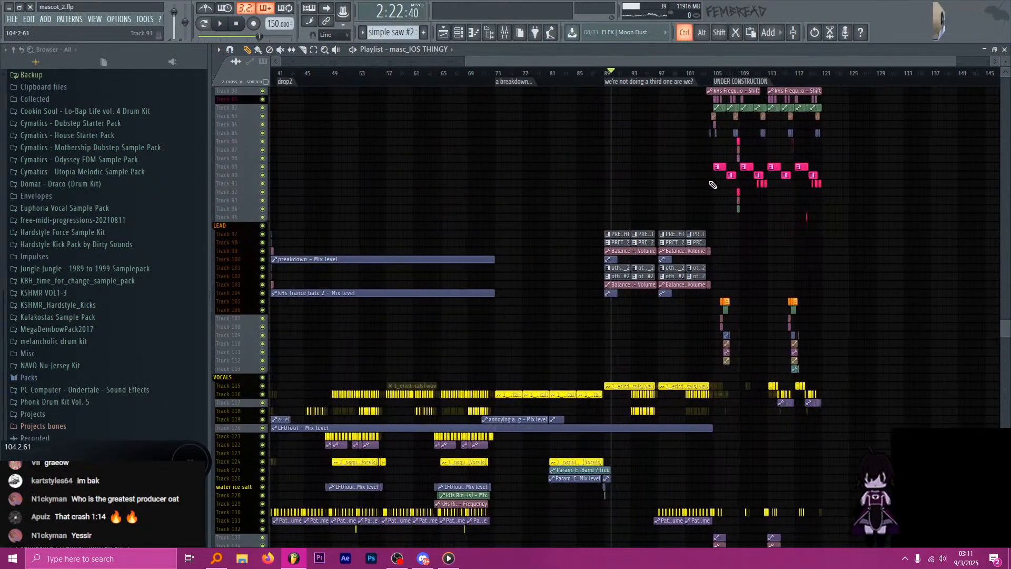
scroll(713, 185, "up", 4, "ctrl")
scroll(593, 180, "down", 6, "ctrl")
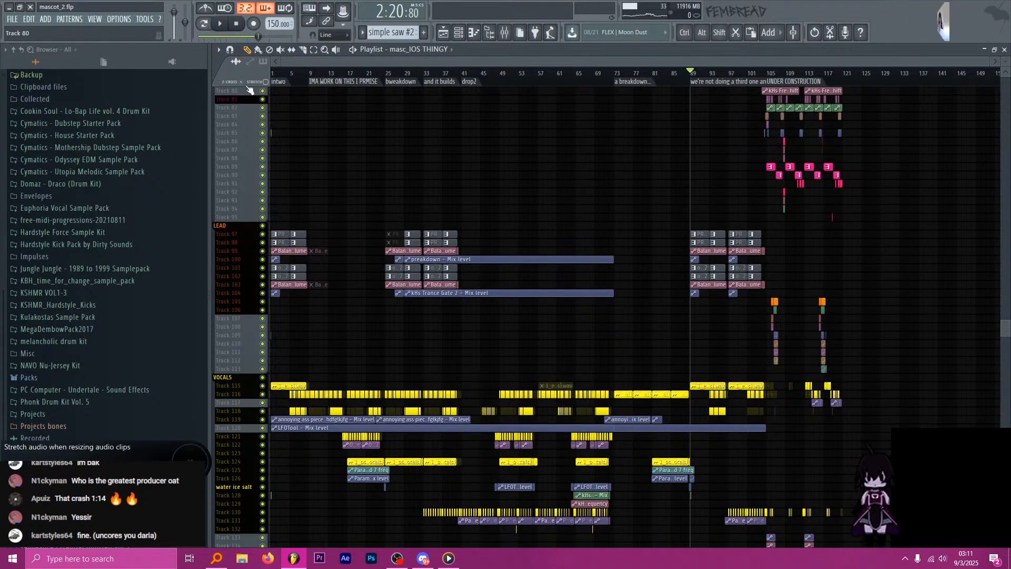
Collapse the VOCALS, SFX+ and LEAD track groups in the playlist.
scroll(371, 195, "down", 5)
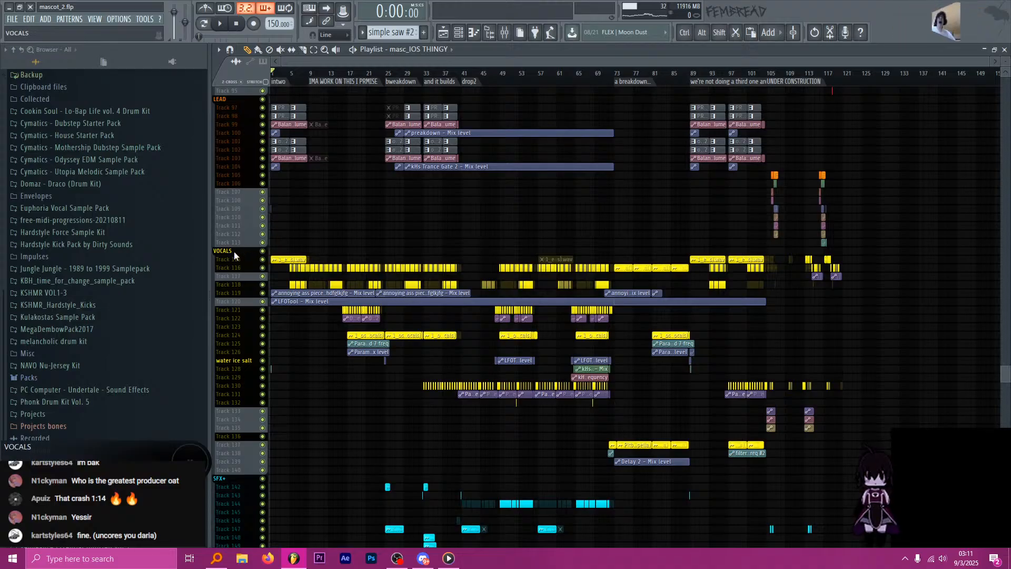
scroll(234, 251, "up", 5)
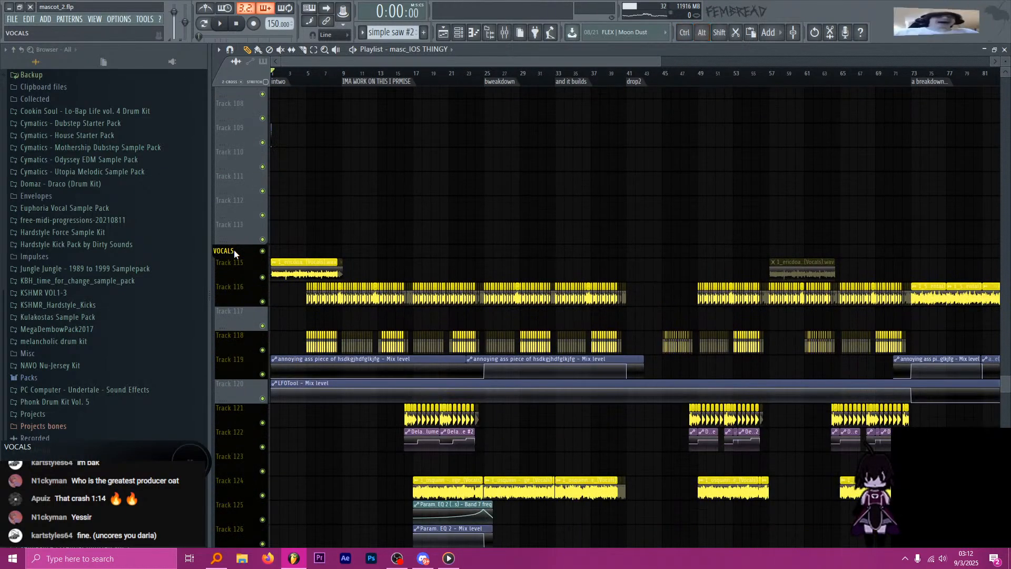
left_click(233, 251)
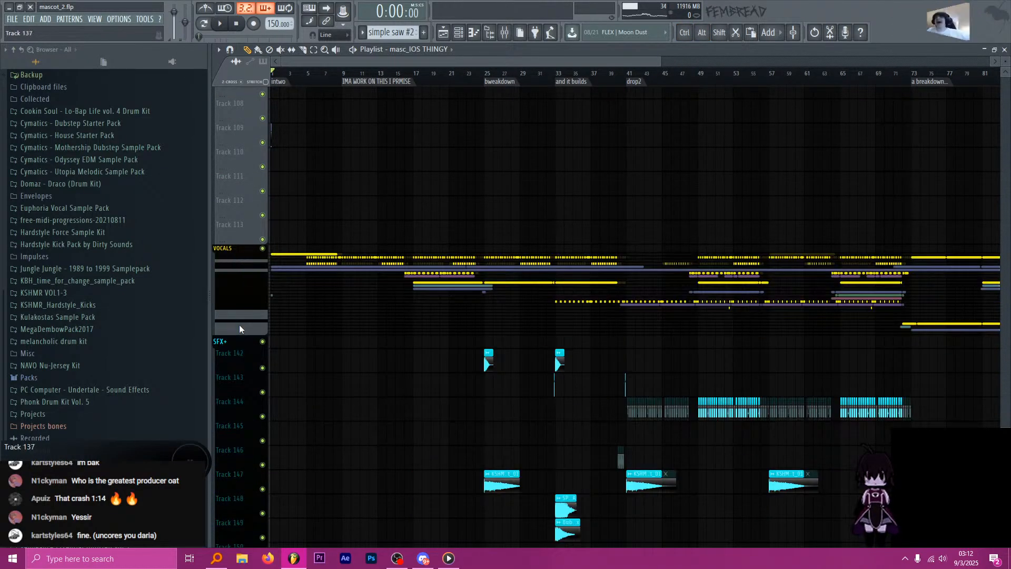
left_click(235, 346)
scroll(227, 352, "down", 1)
scroll(239, 298, "up", 10)
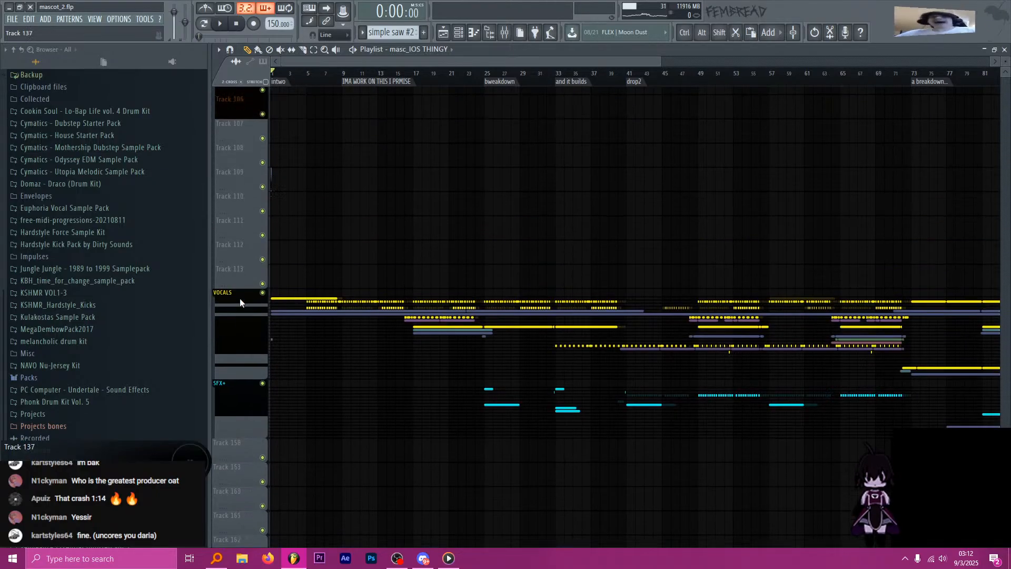
left_click(236, 263)
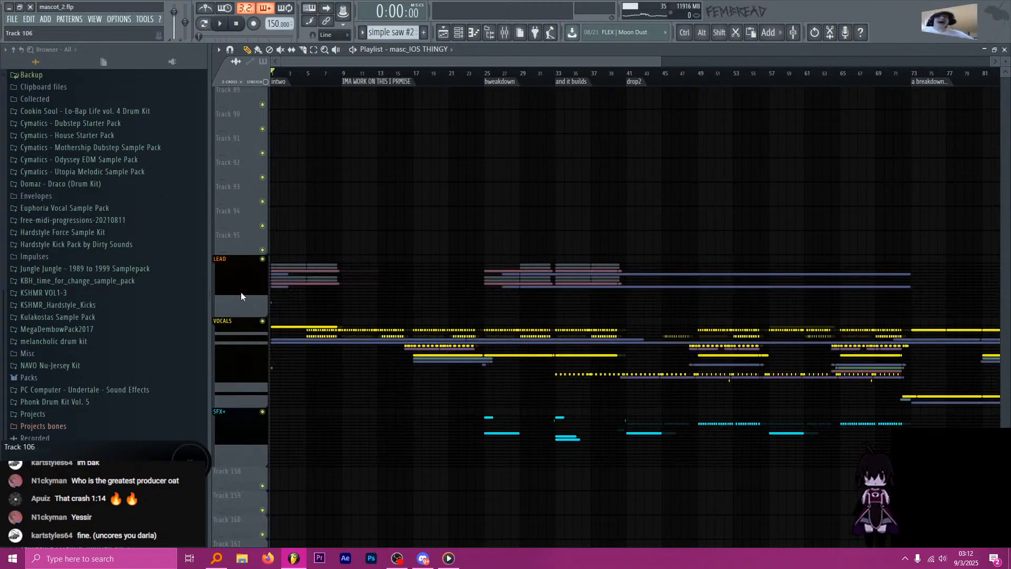
Collapse the SYNF, BASS, DROOM and GLOBALS track groups in the playlist.
scroll(239, 292, "up", 8)
left_click(240, 185)
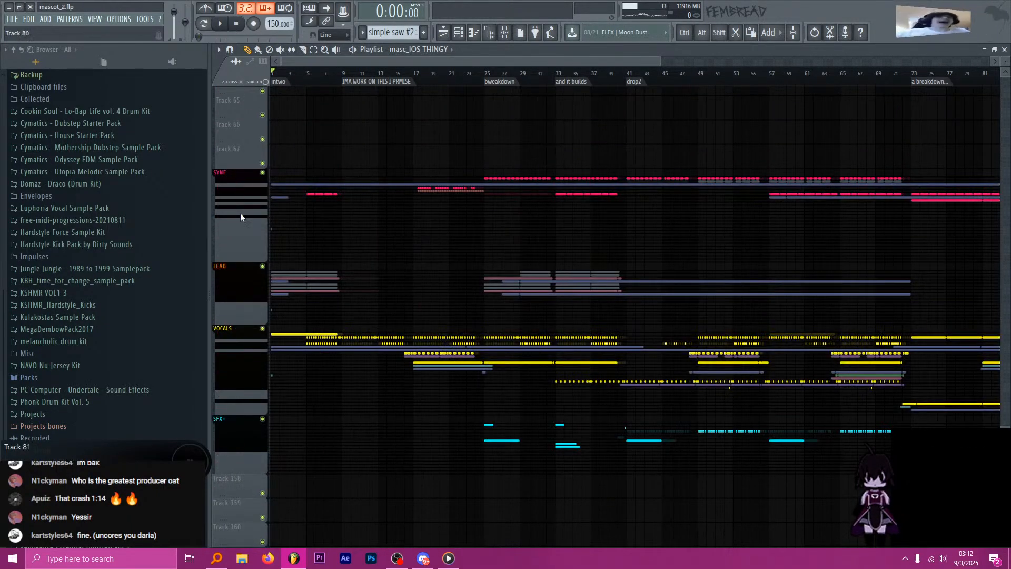
scroll(237, 252, "up", 8)
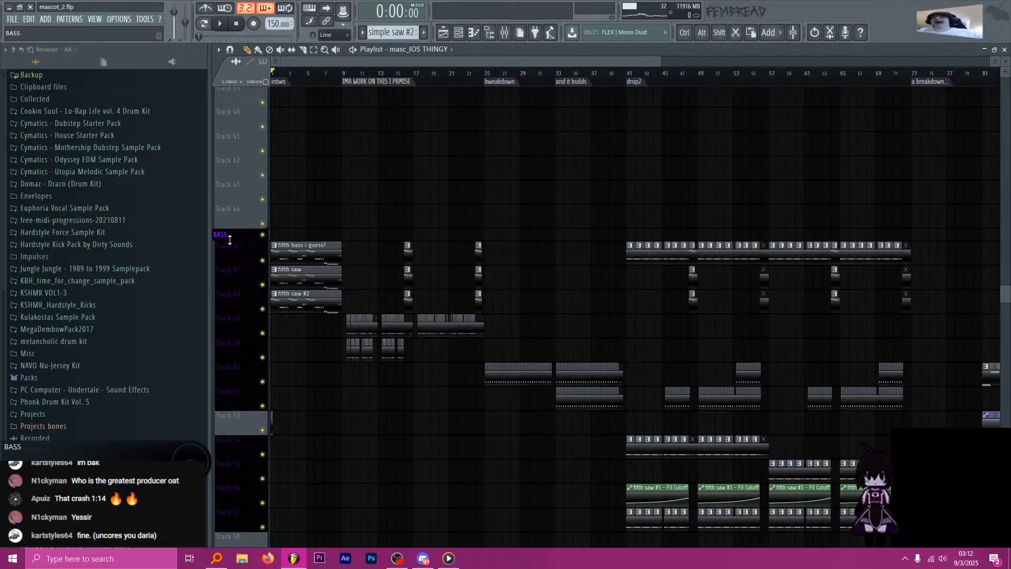
left_click(229, 240)
scroll(244, 280, "up", 6)
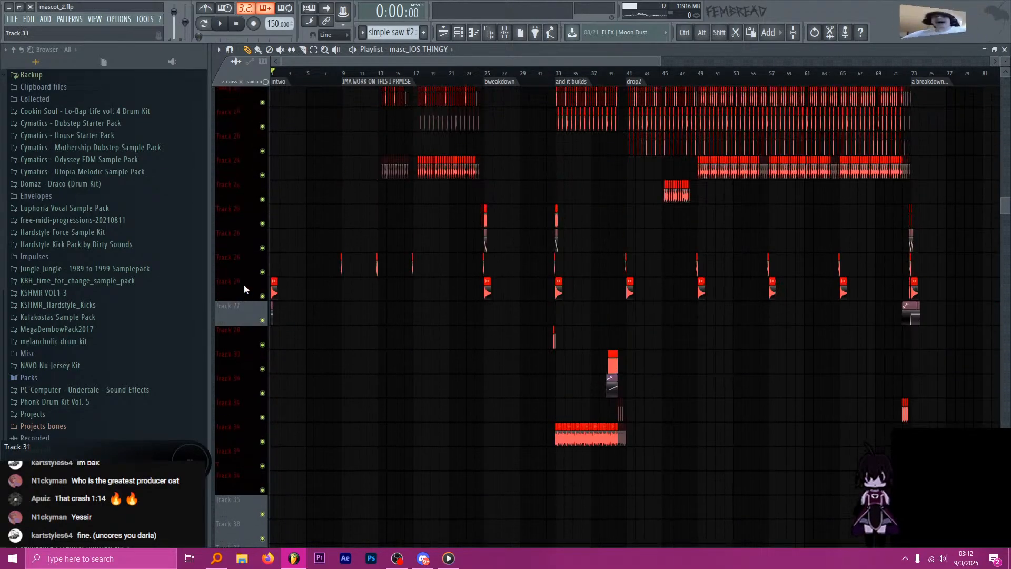
scroll(244, 284, "up", 9)
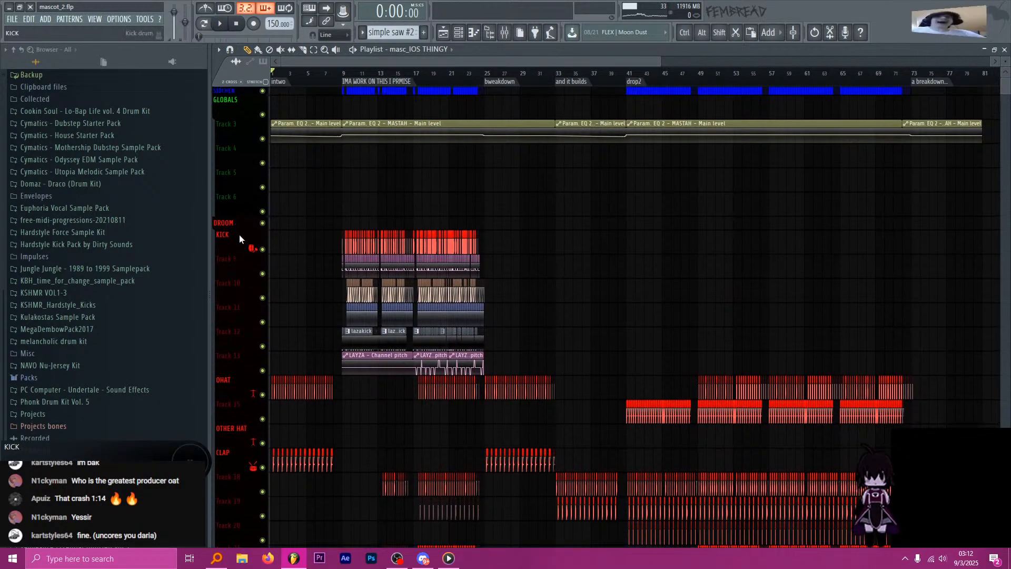
left_click(238, 225)
left_click(226, 114)
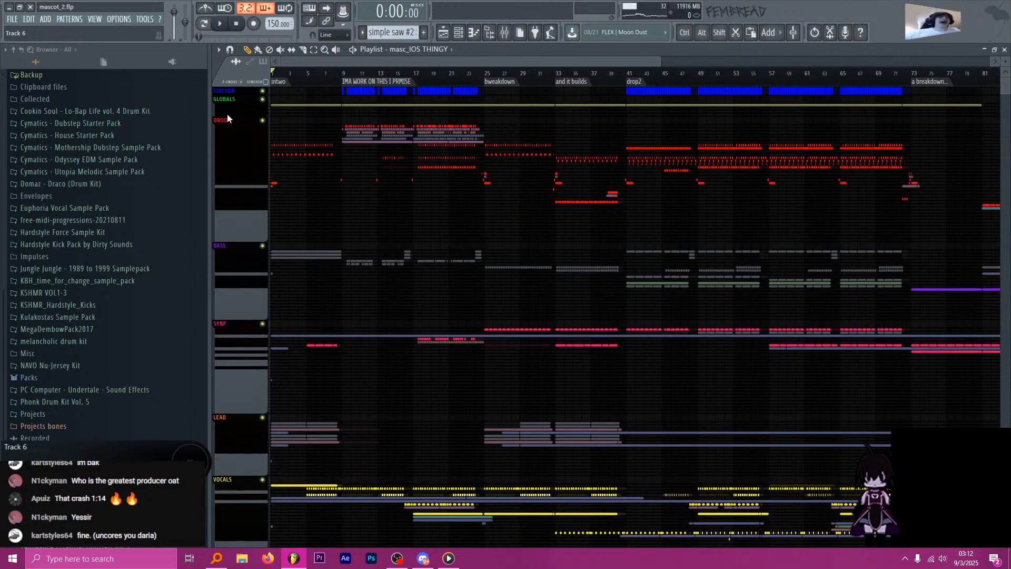
Play the song from the start and look closely at the intwo section across the track groups.
scroll(244, 170, "up", 2)
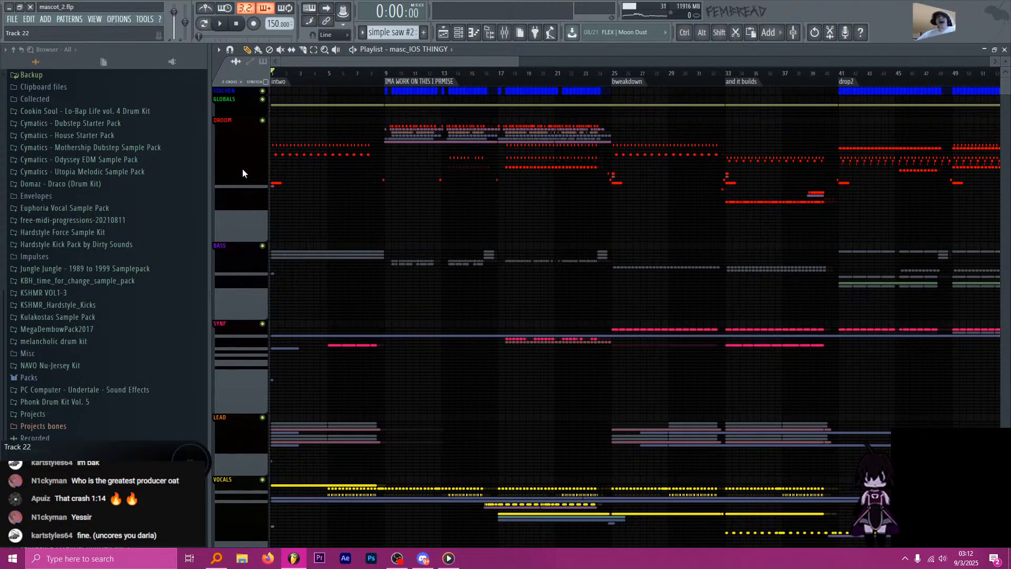
scroll(242, 169, "down", 6)
scroll(242, 167, "up", 6)
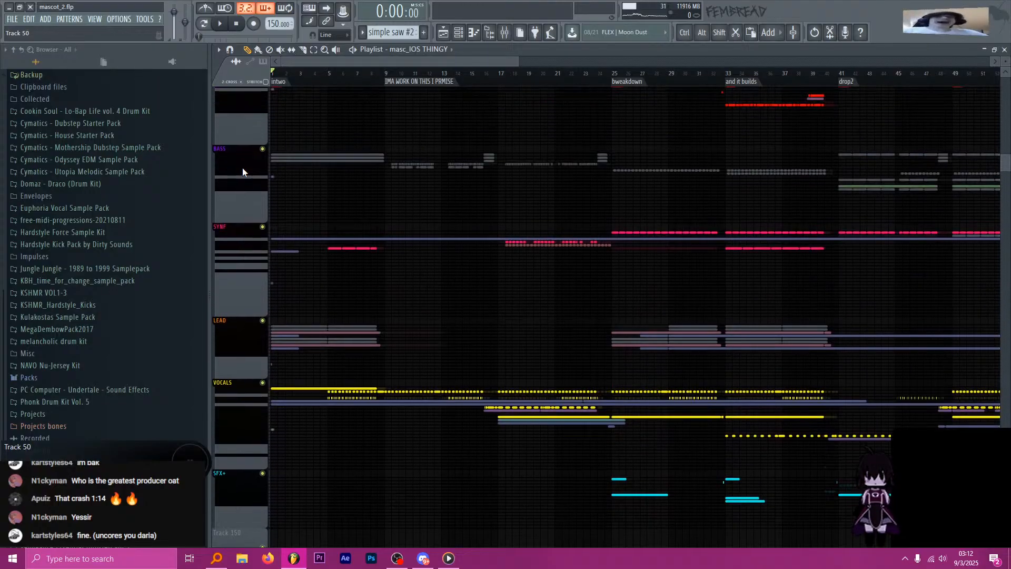
scroll(242, 168, "up", 5)
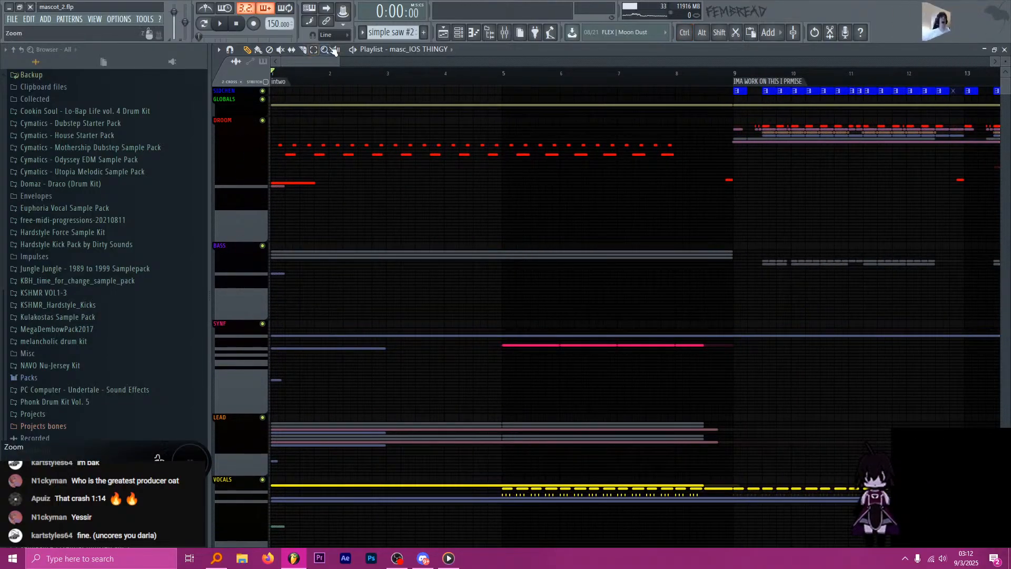
key("space")
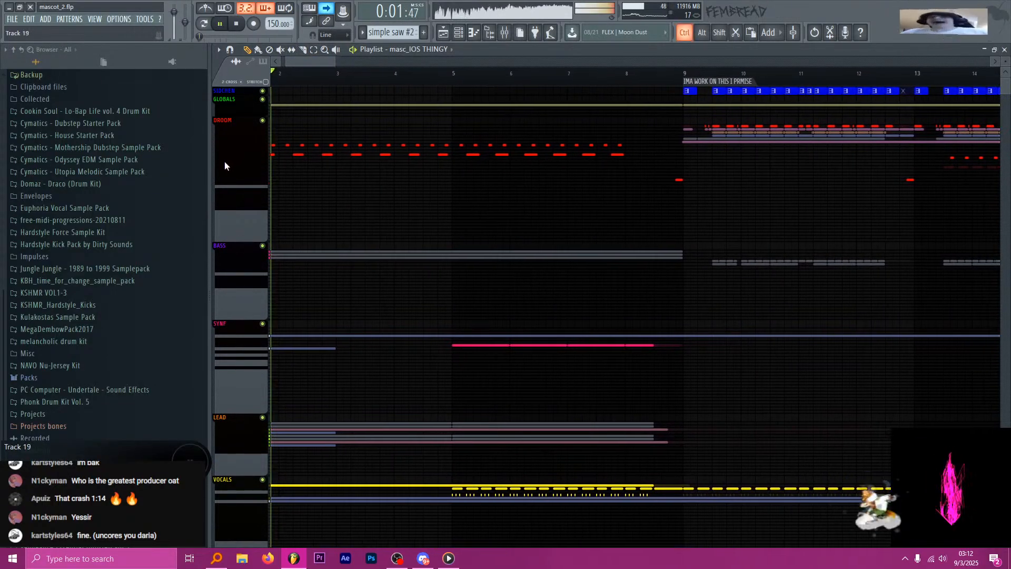
scroll(224, 162, "up", 3)
scroll(224, 163, "down", 2)
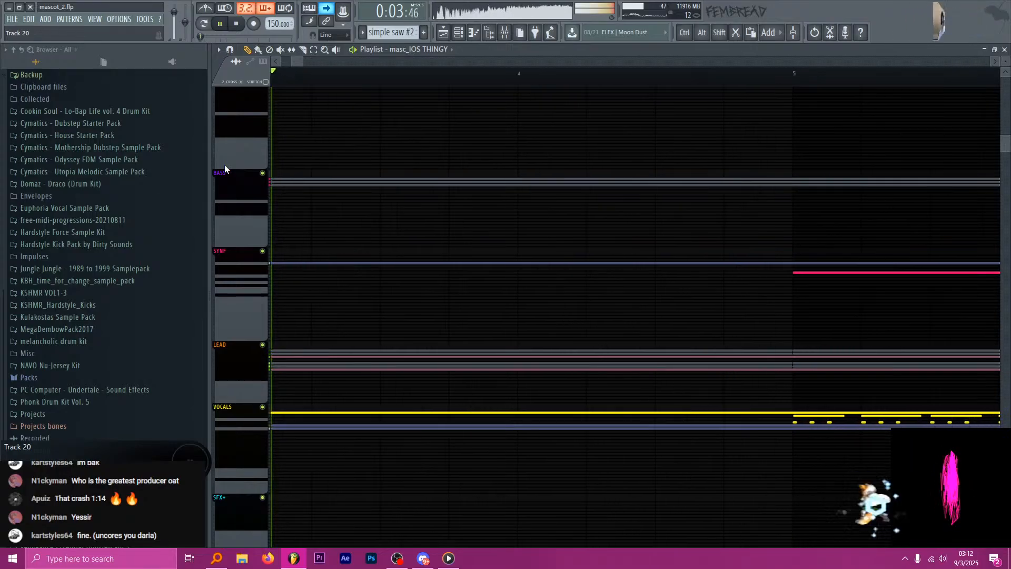
Expand the VOCALS, SYNF, BASS and DROOM track groups in the playlist during playback.
left_click(238, 409)
scroll(236, 394, "down", 3)
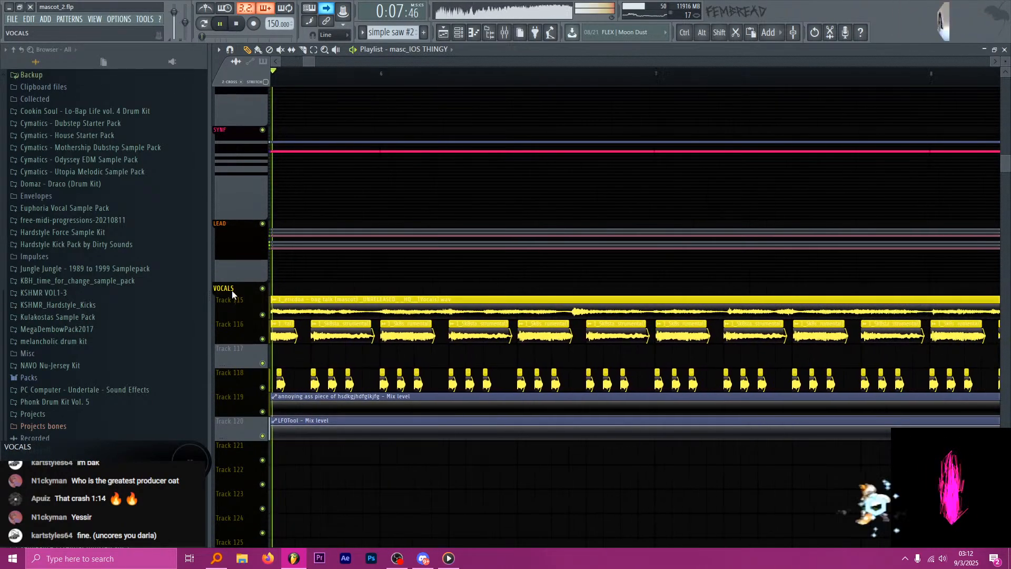
scroll(232, 288, "up", 2)
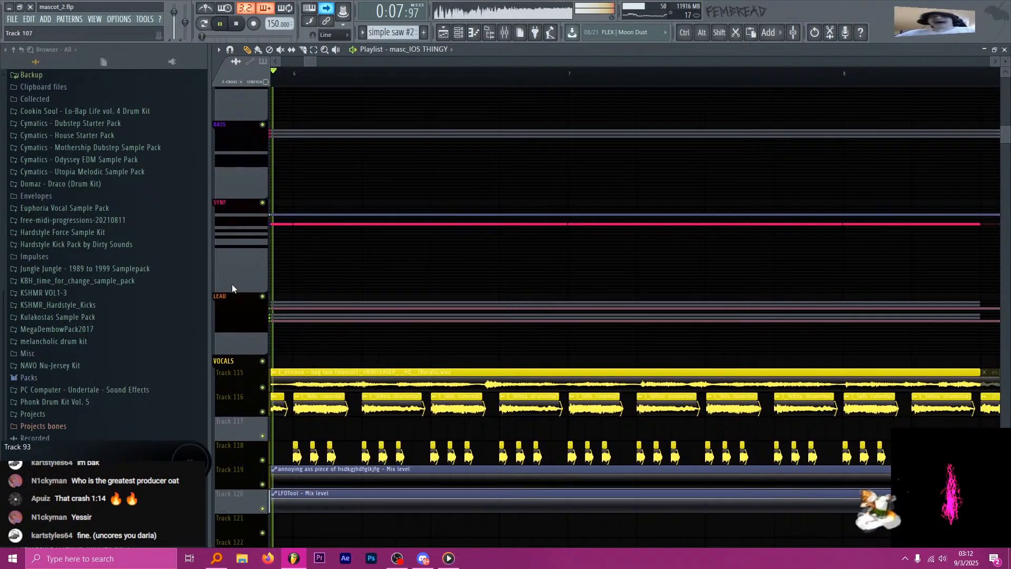
left_click(229, 202)
scroll(236, 271, "down", 3)
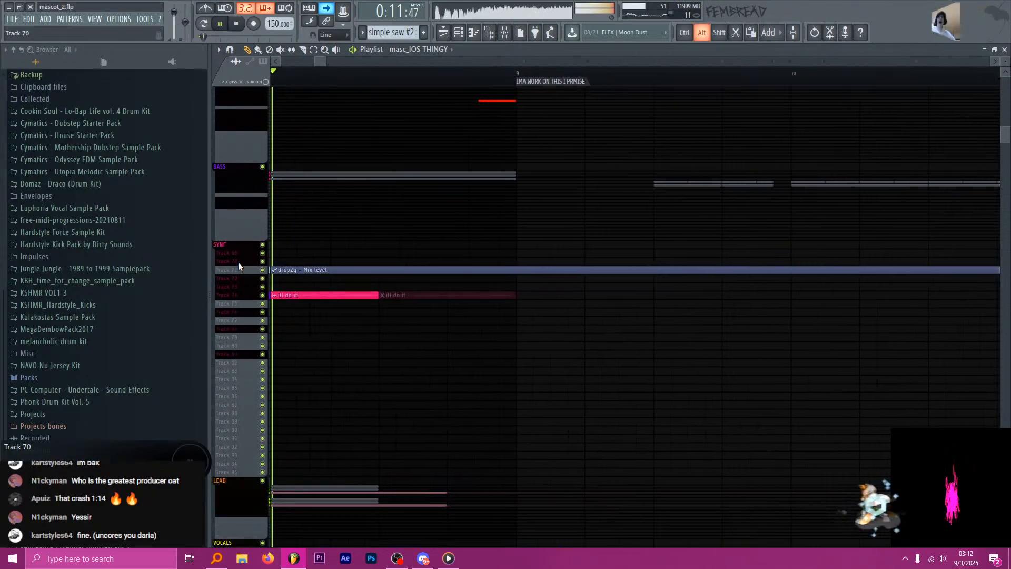
scroll(240, 171, "up", 6)
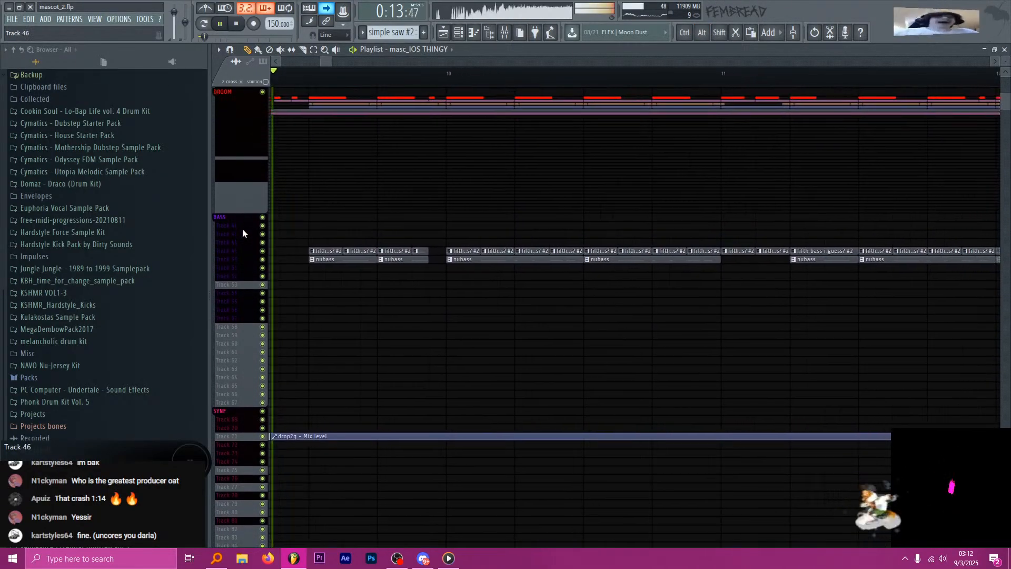
left_click(235, 121)
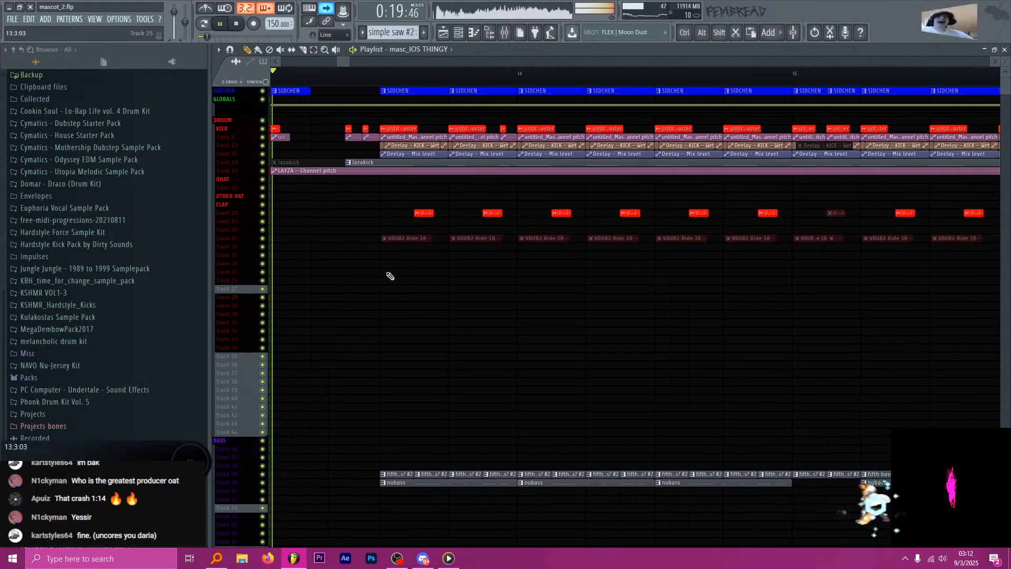
Follow the playback from bar 13 to the bweakdown marker, reviewing the drum, bass, synth and vocal tracks and expanding the LEAD group.
scroll(374, 295, "down", 4)
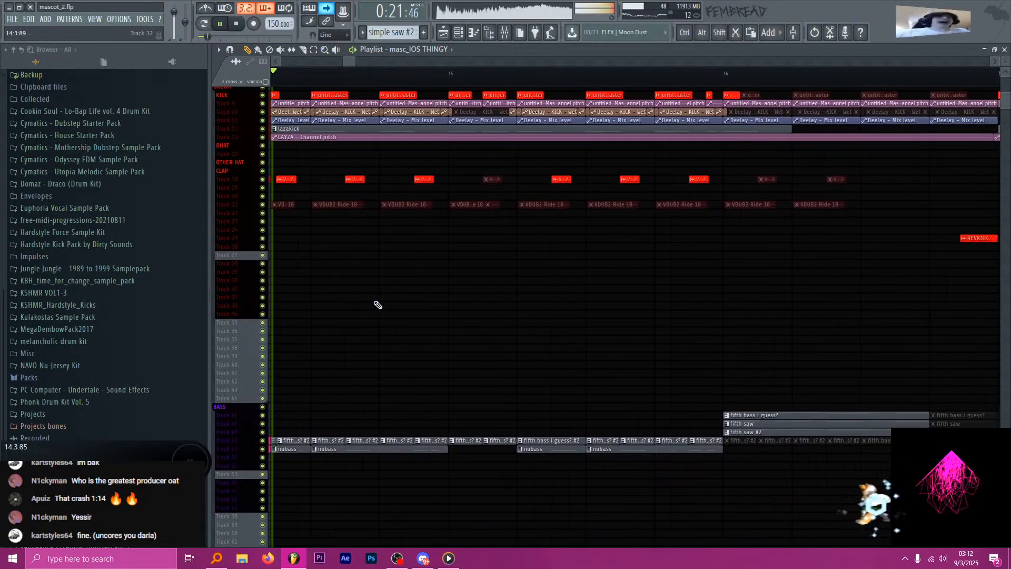
scroll(358, 314, "down", 14)
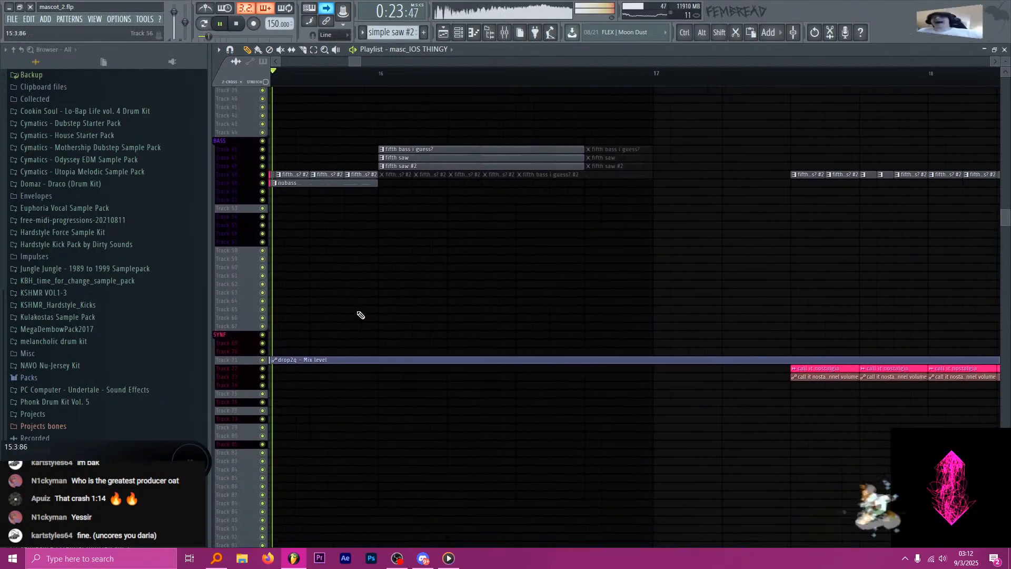
scroll(351, 313, "down", 3)
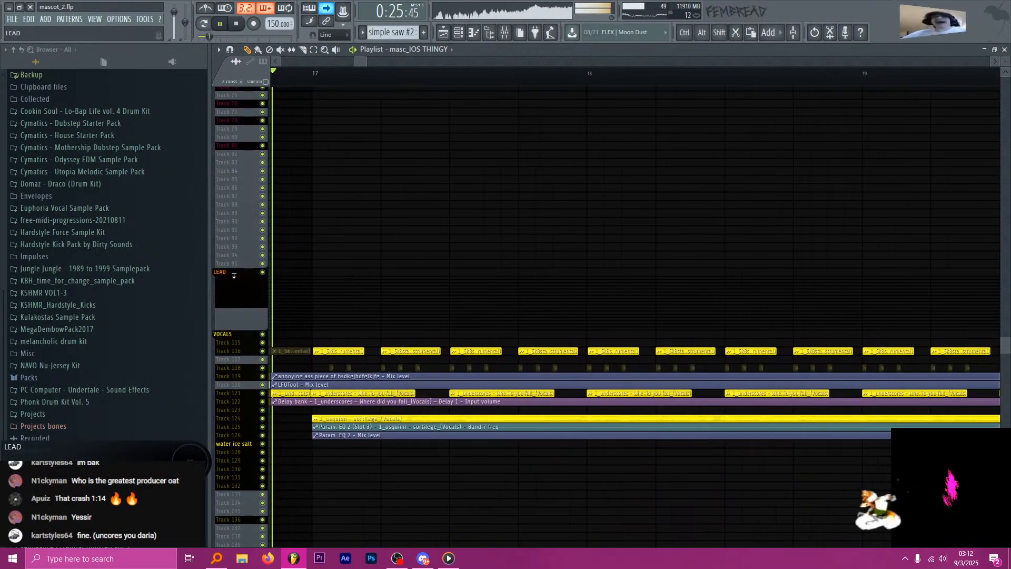
scroll(350, 317, "up", 3)
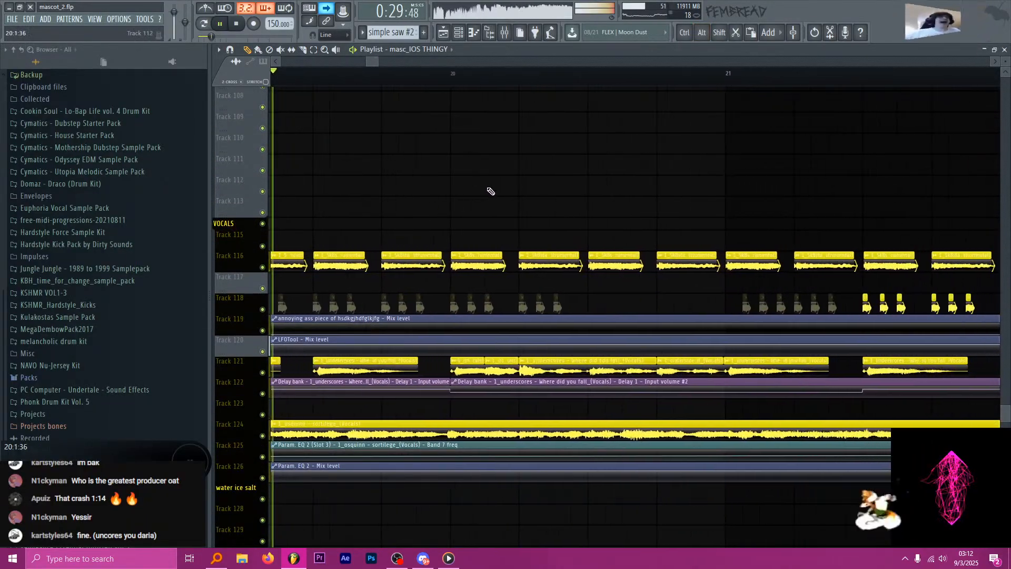
scroll(495, 213, "up", 5)
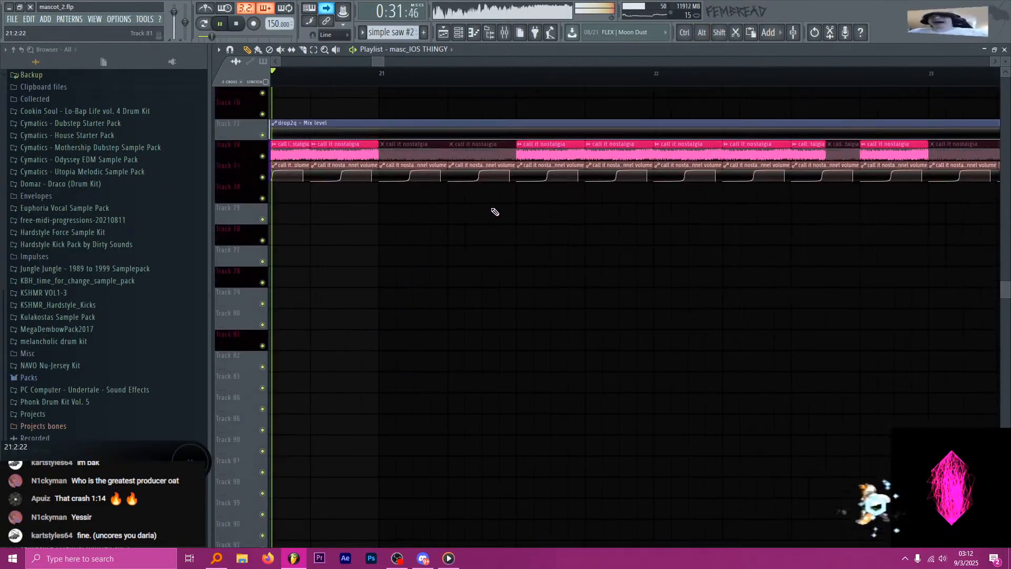
scroll(494, 212, "up", 12)
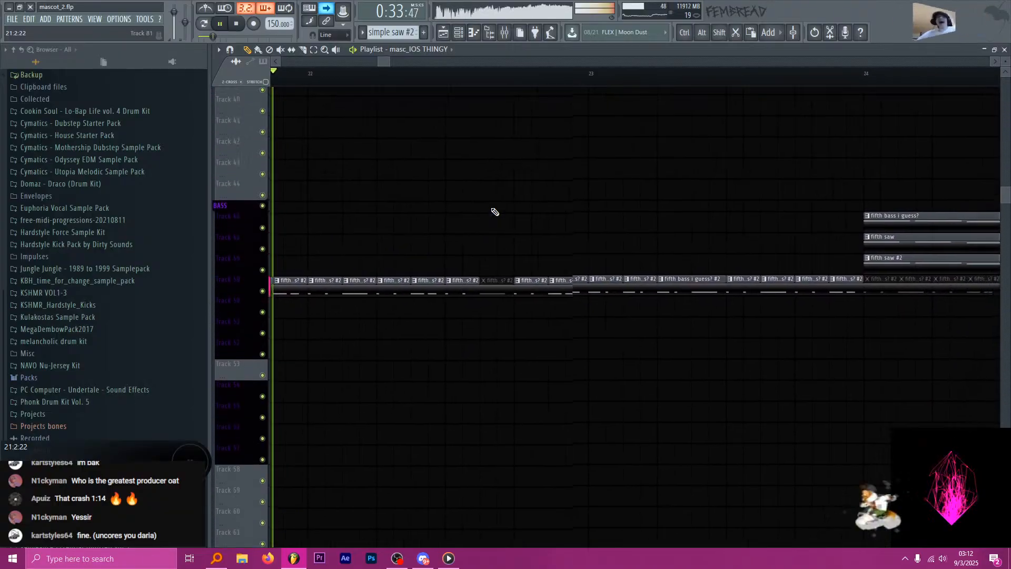
scroll(494, 213, "up", 7)
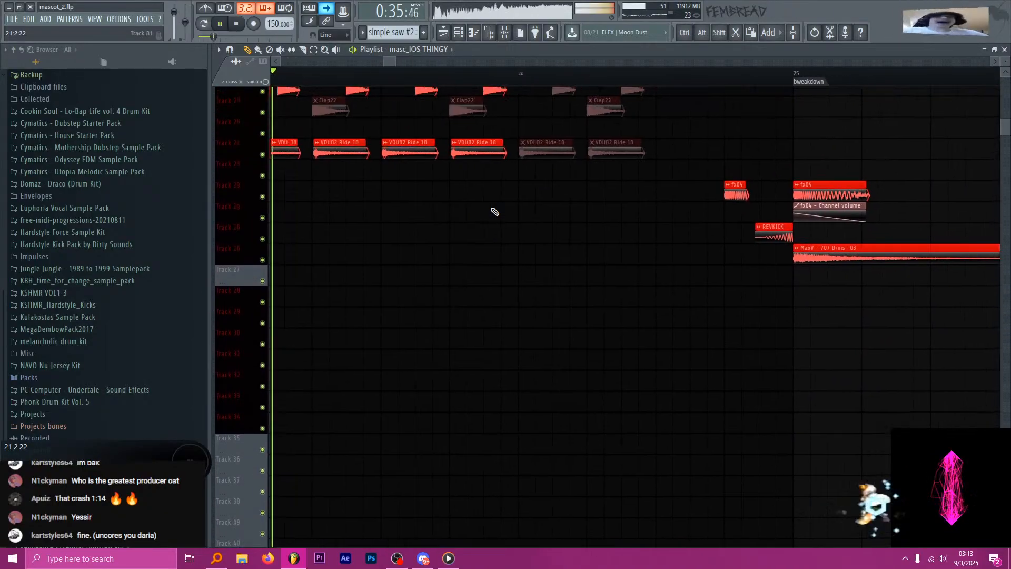
scroll(495, 212, "up", 5)
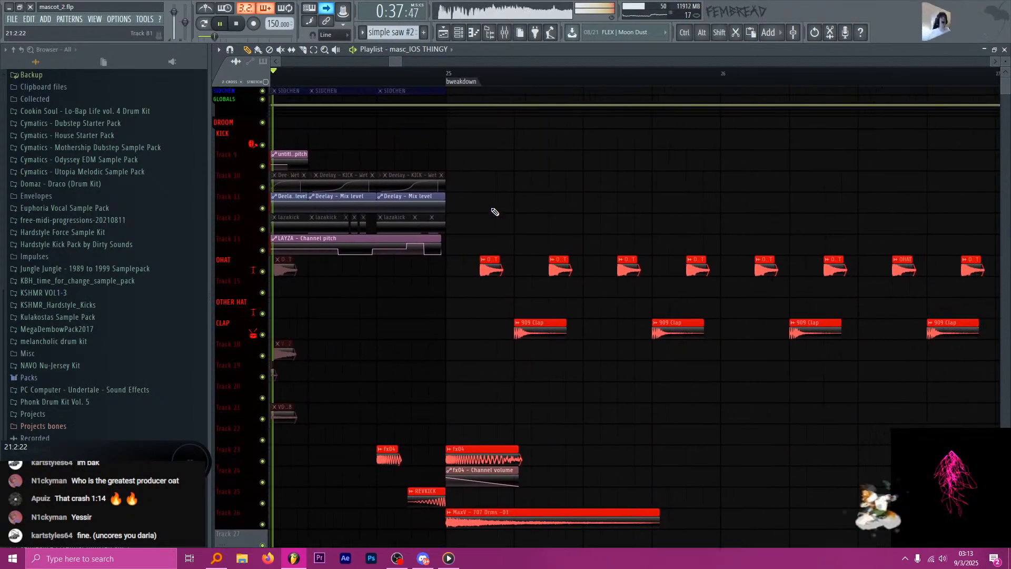
Follow the playback through the bweakdown section from bar 25, reviewing the drum, bass, synth, lead and vocal tracks.
scroll(492, 212, "down", 2)
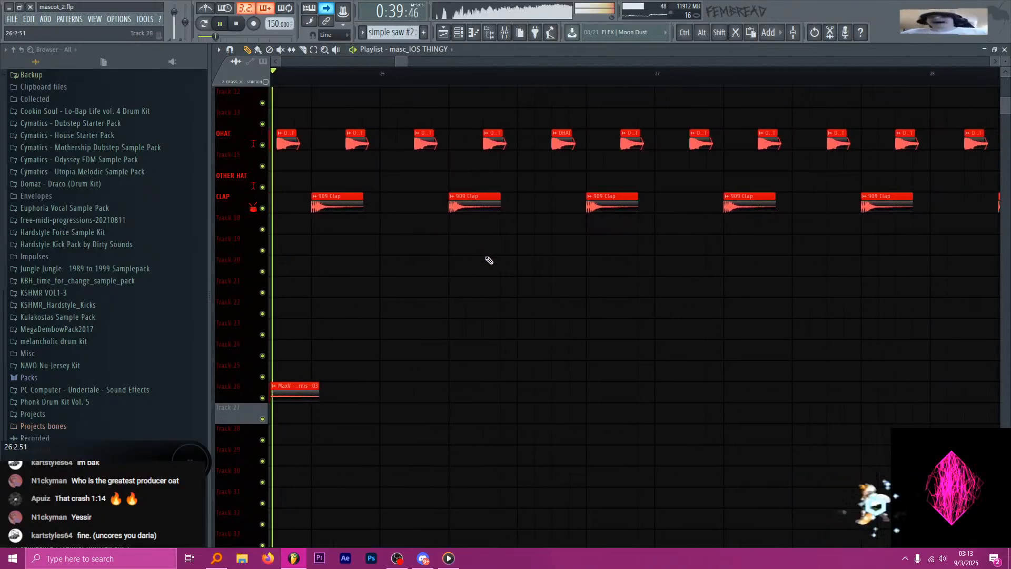
scroll(489, 263, "down", 3)
scroll(489, 265, "down", 8)
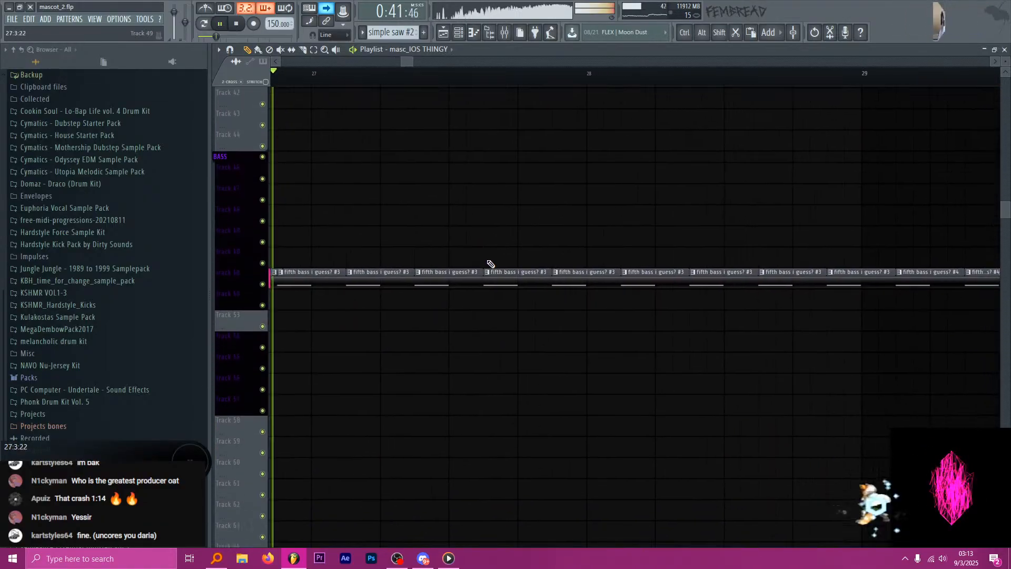
scroll(490, 263, "down", 6)
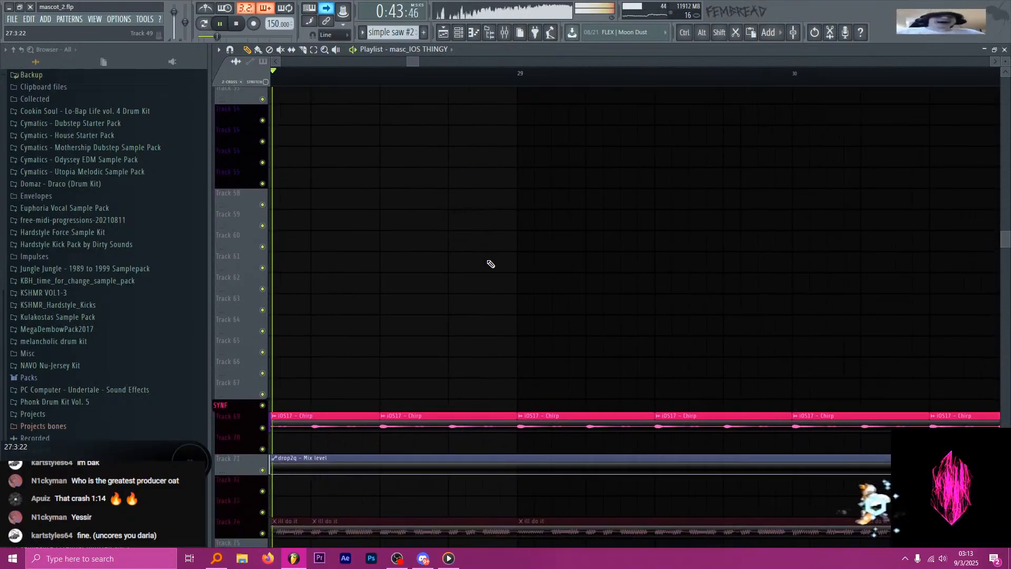
scroll(487, 279, "down", 12)
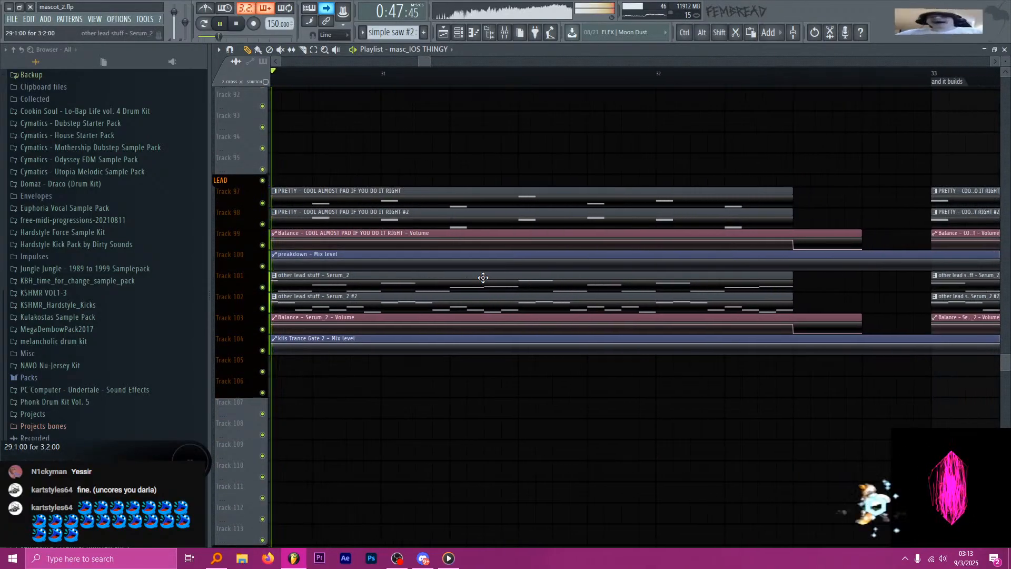
scroll(482, 277, "down", 6)
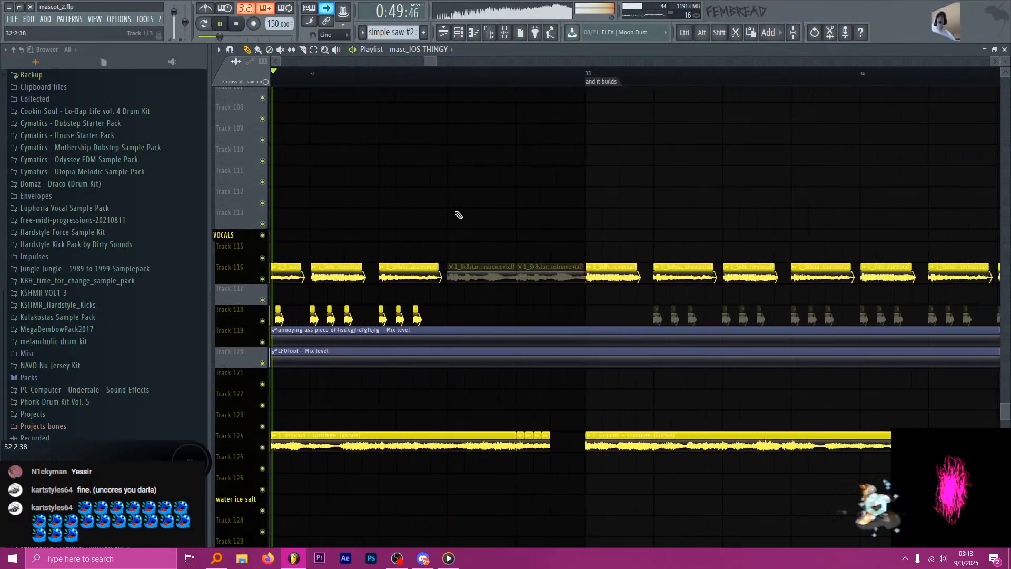
Review the LEAD and VOCALS tracks during playback of the "and it builds" section, with the playlist tracks shown more compactly.
scroll(431, 195, "down", 6, "alt")
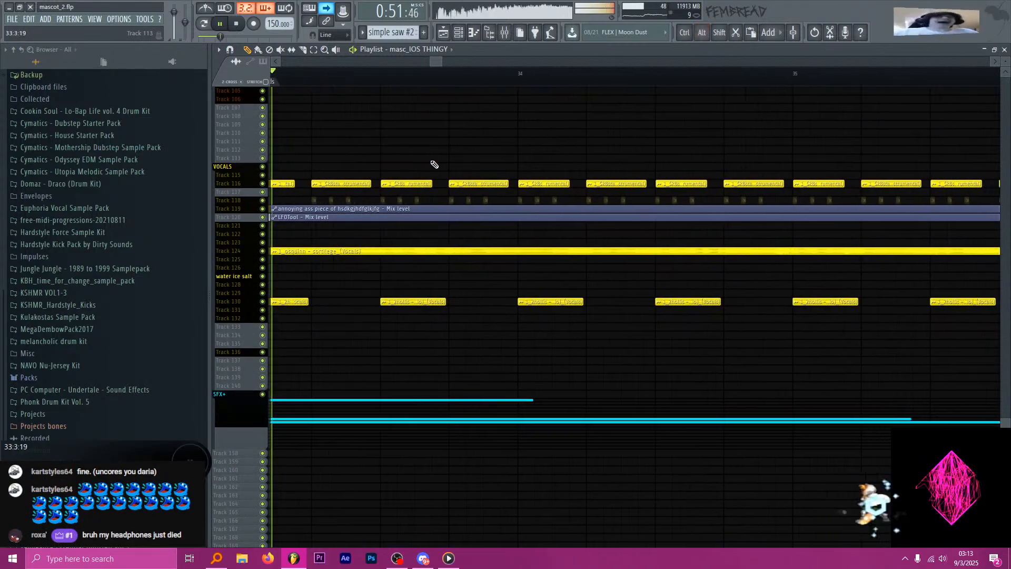
scroll(569, 198, "up", 2)
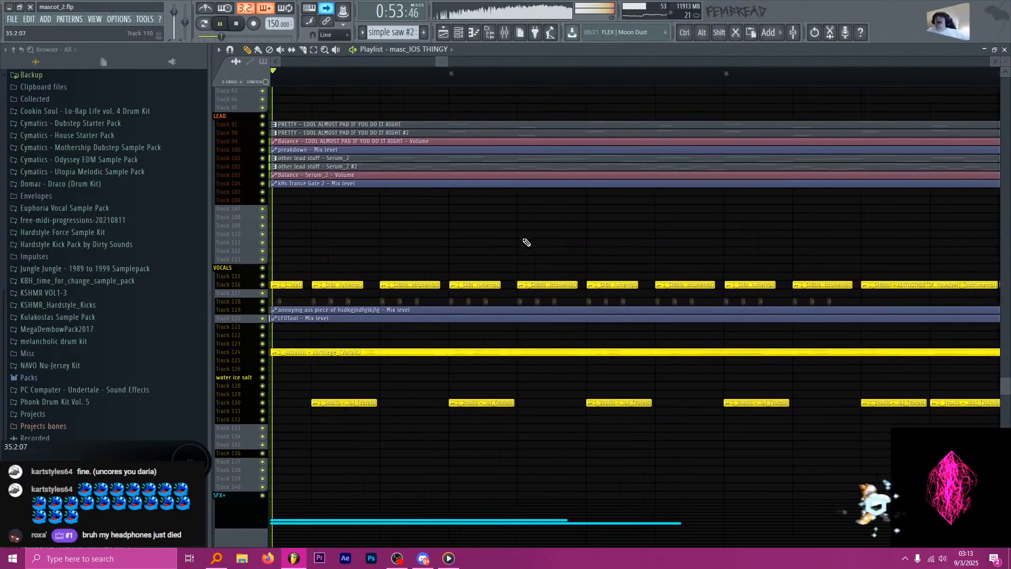
scroll(506, 248, "up", 1)
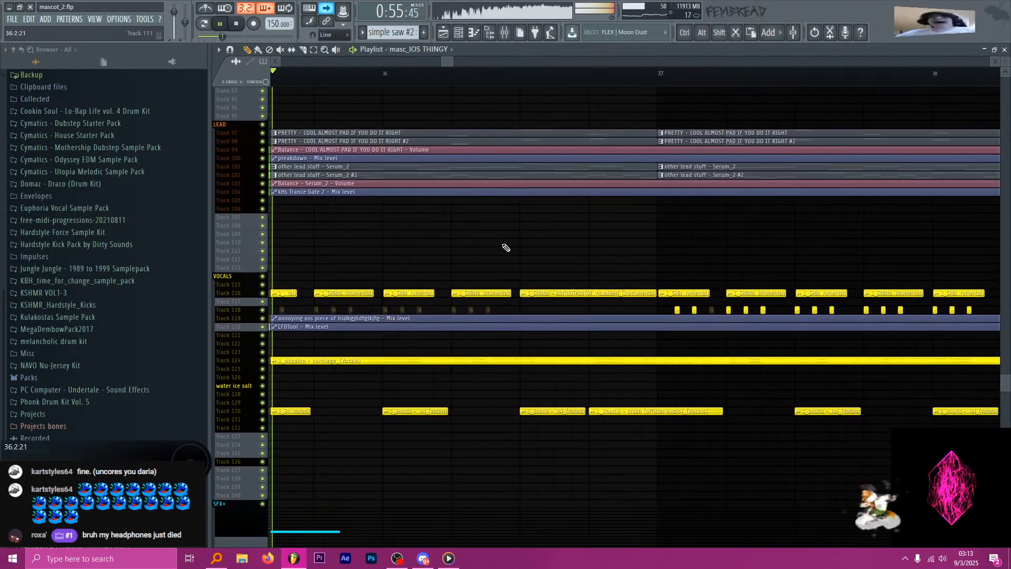
scroll(476, 263, "up", 3)
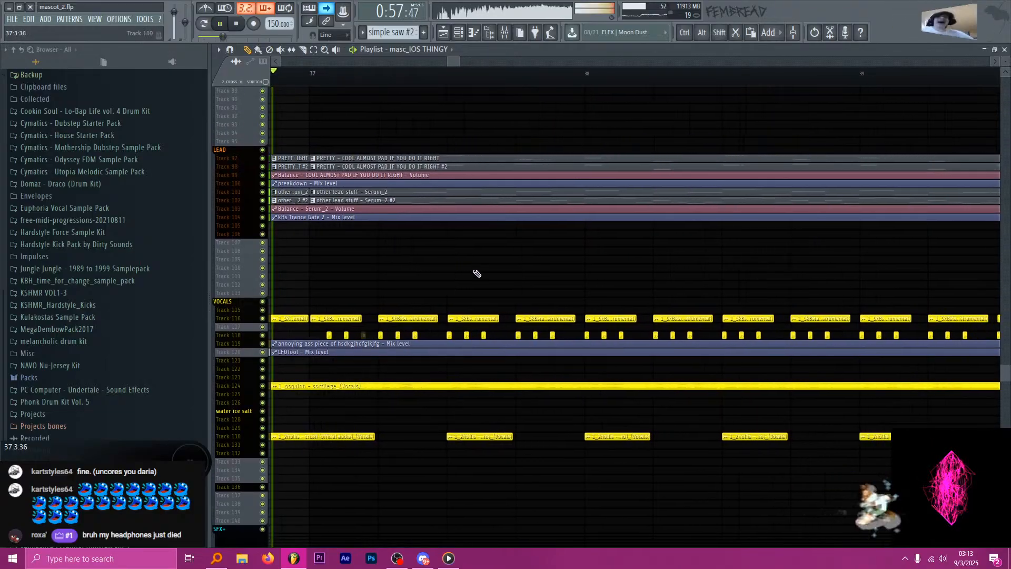
scroll(489, 275, "up", 1)
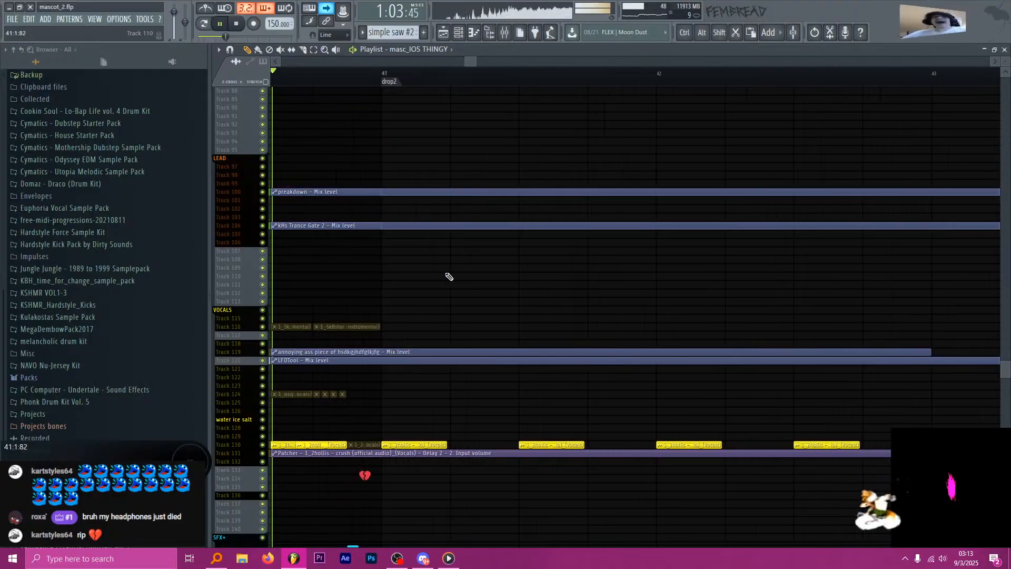
Follow the playback through the drop2 section to bar 52, reviewing the lead, synth, bass and drum tracks.
scroll(437, 277, "up", 10)
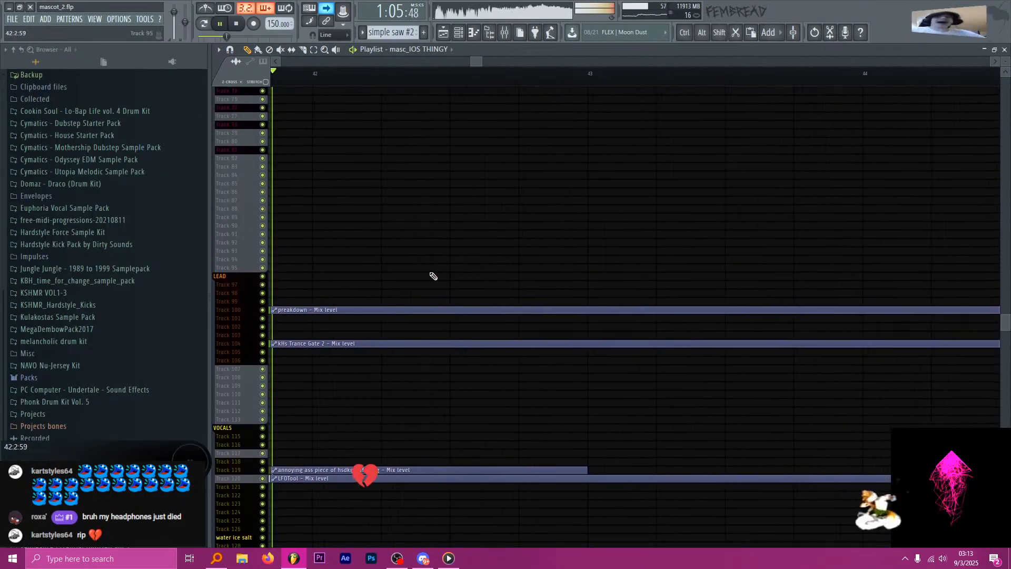
scroll(431, 277, "up", 10)
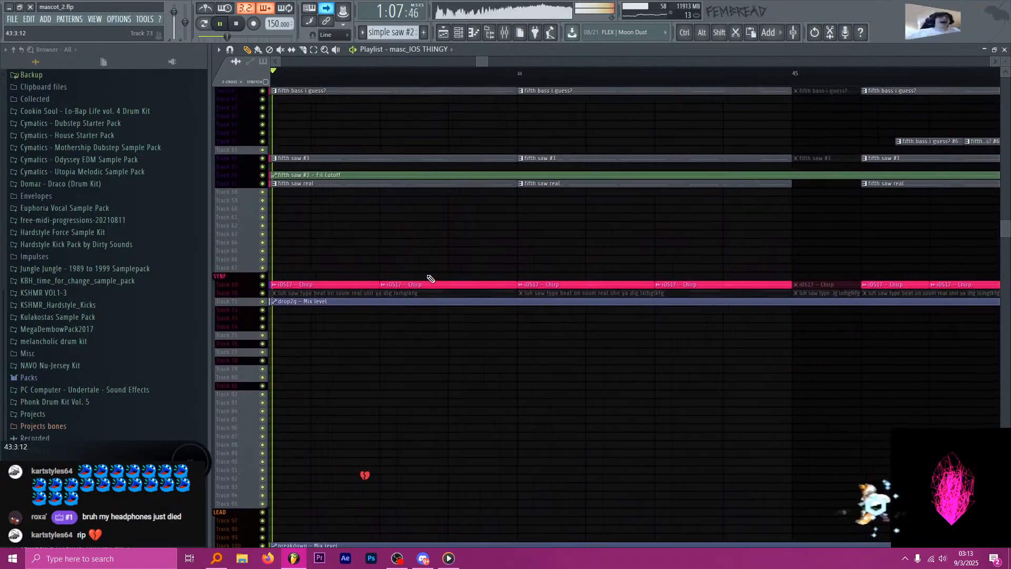
scroll(430, 280, "up", 2)
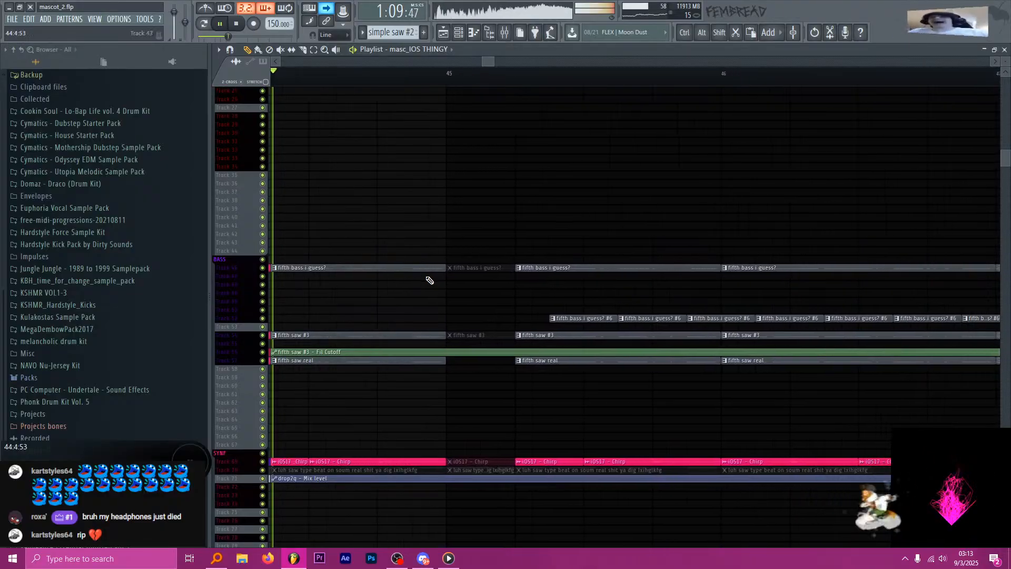
scroll(452, 285, "up", 1)
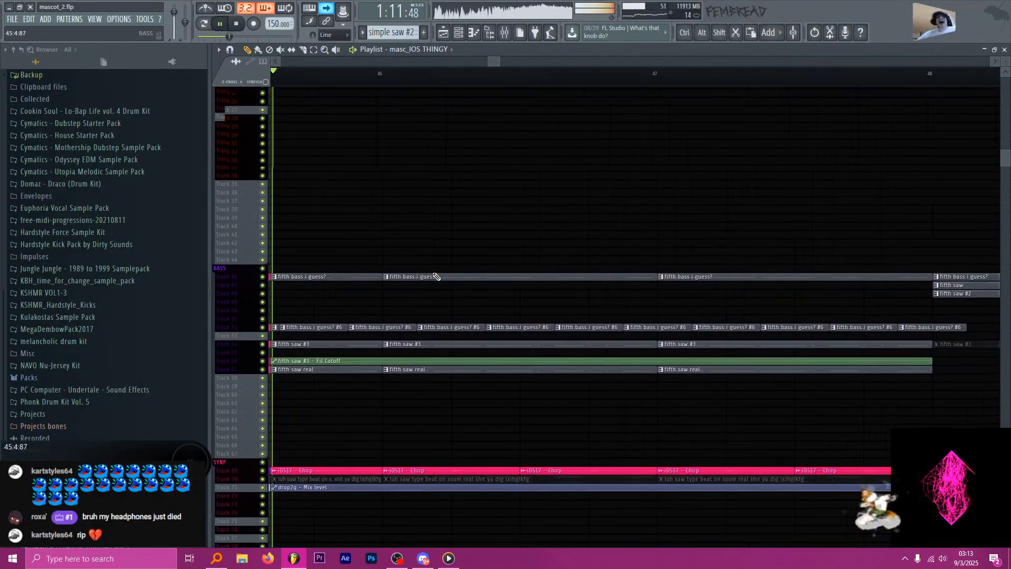
scroll(434, 289, "up", 4)
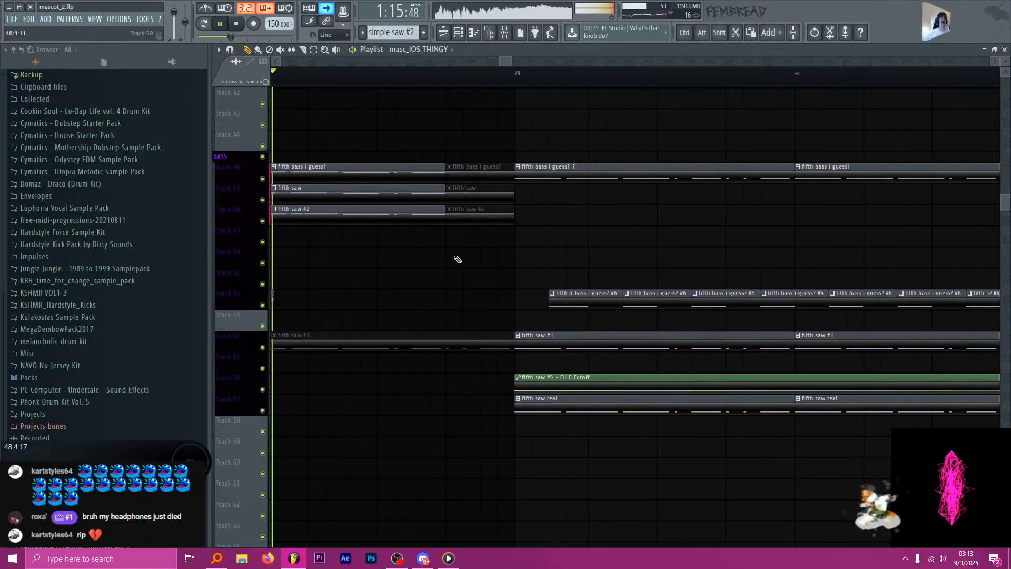
scroll(461, 249, "up", 10)
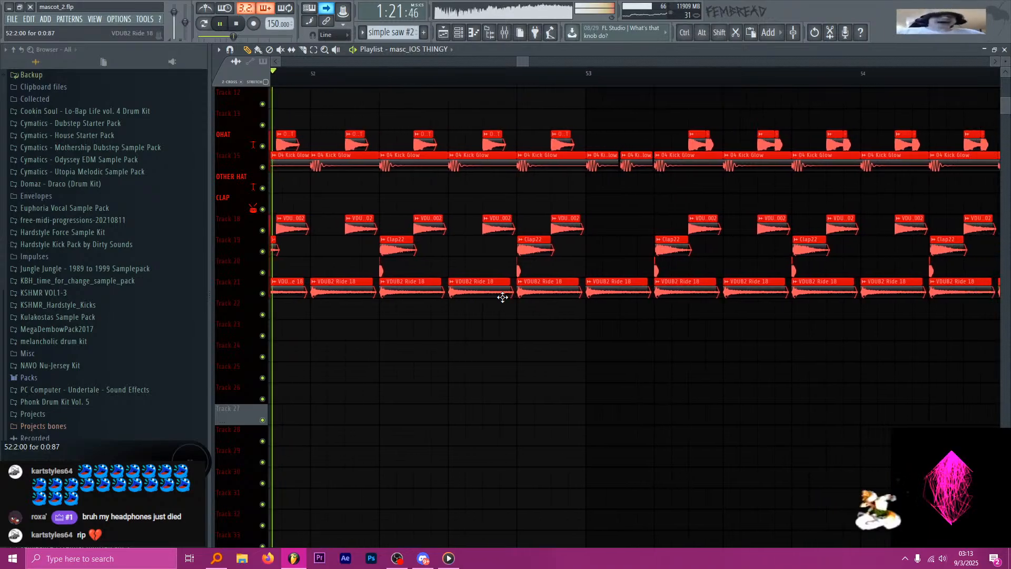
Continue the playback review from bar 52 to bar 71, examining the bass, synth, lead and vocal tracks.
scroll(502, 298, "down", 20)
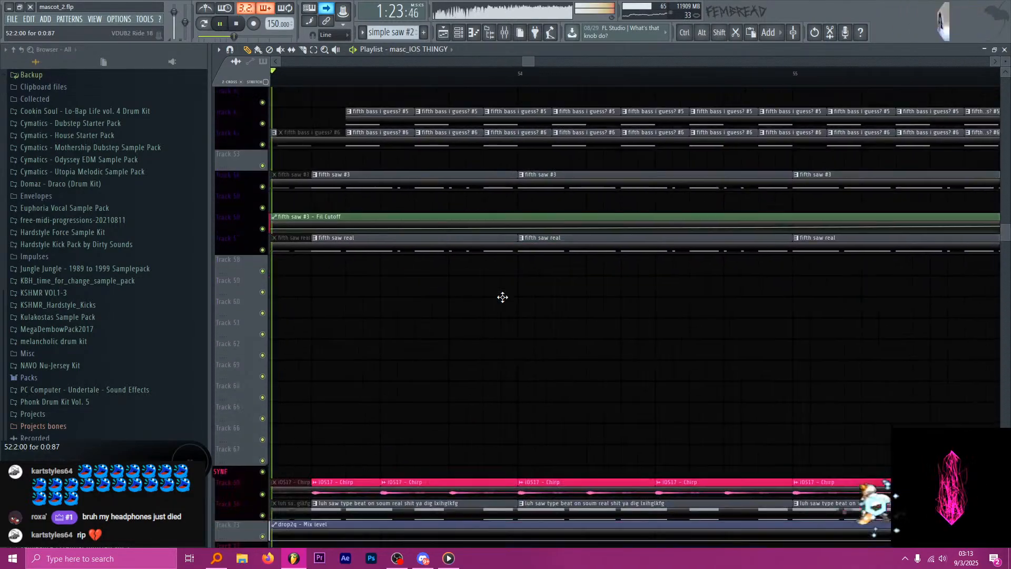
scroll(502, 297, "down", 20)
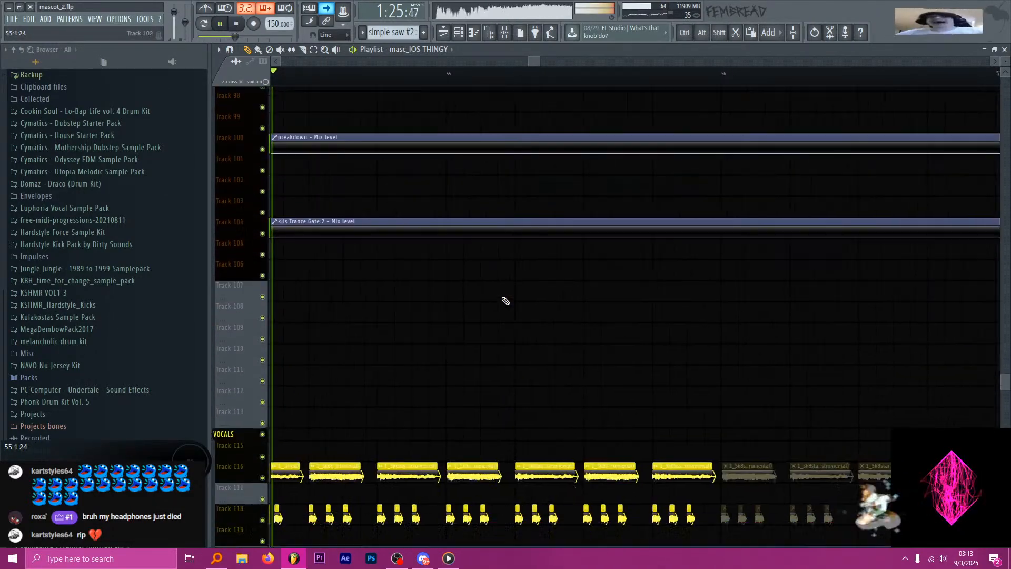
scroll(505, 300, "down", 2)
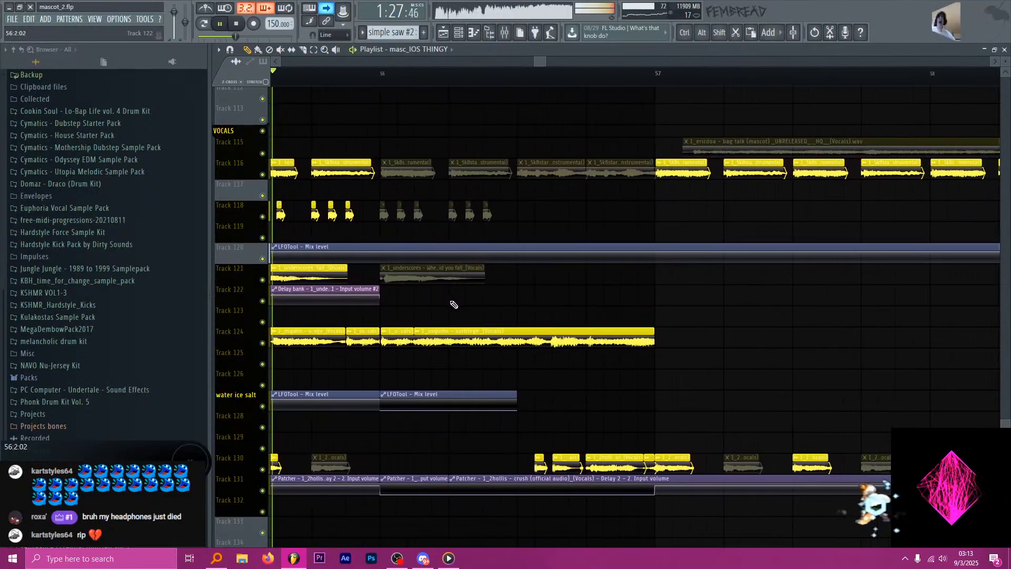
scroll(452, 301, "down", 1)
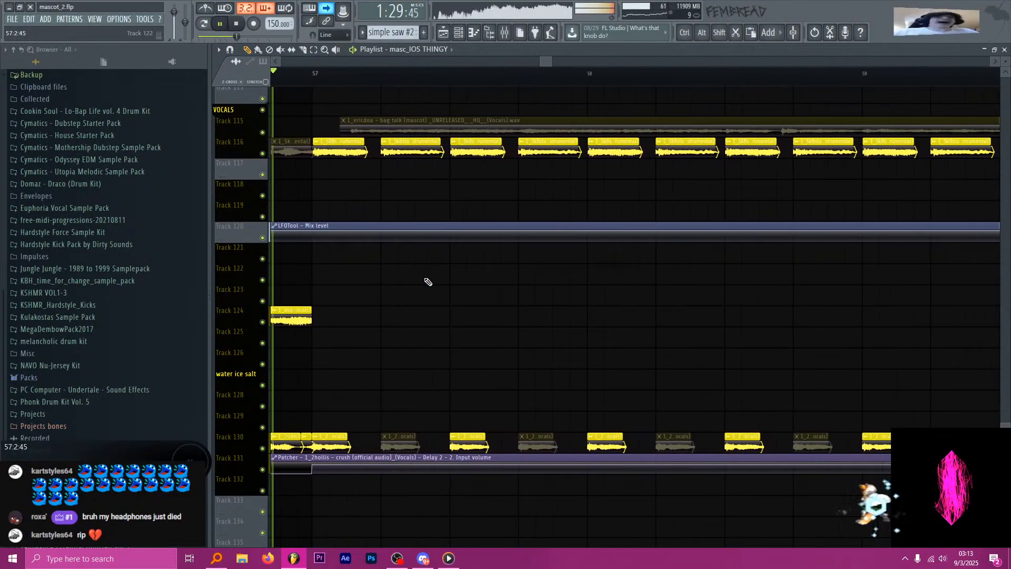
scroll(417, 284, "down", 3)
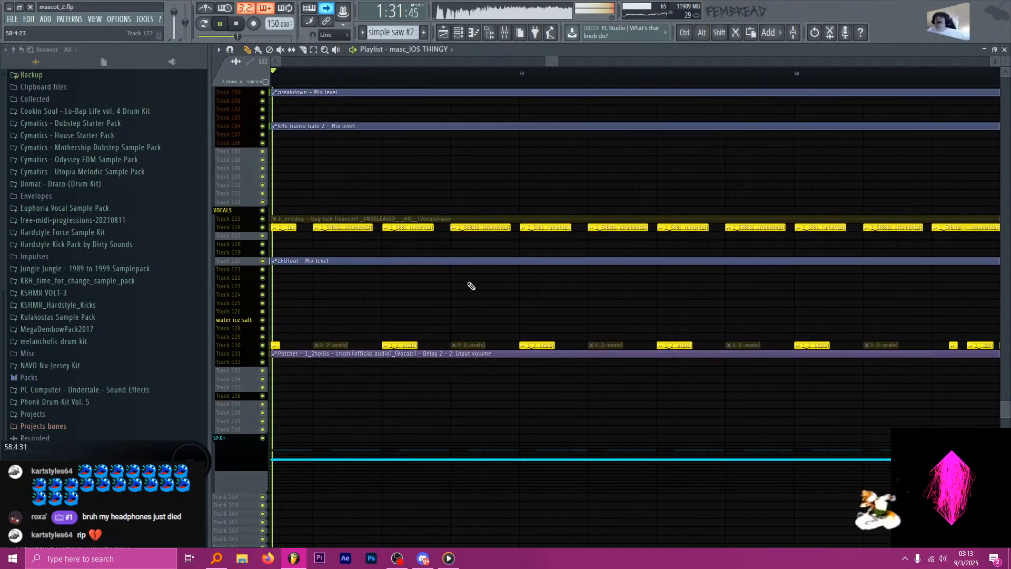
scroll(491, 287, "up", 6)
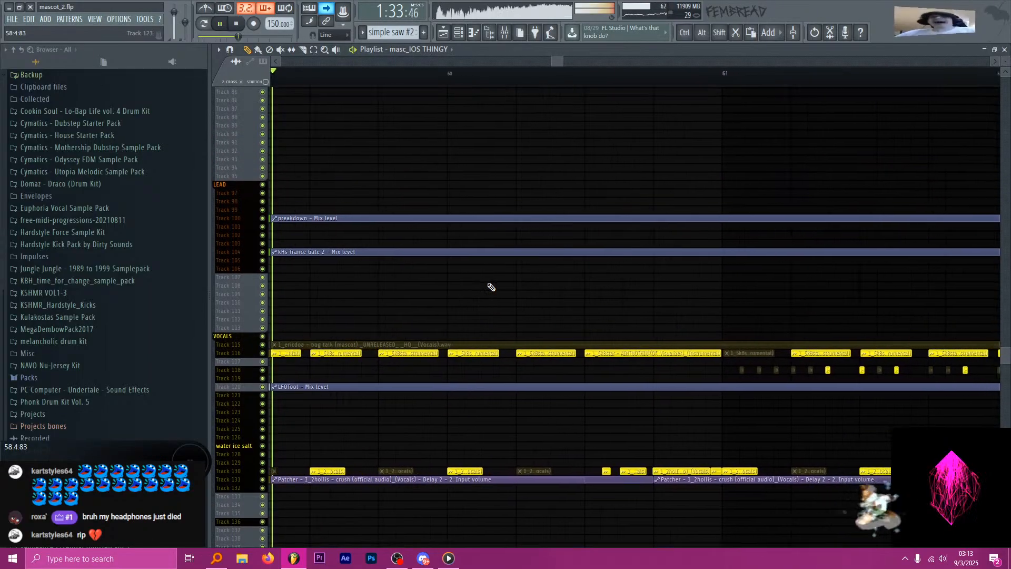
scroll(490, 287, "up", 5)
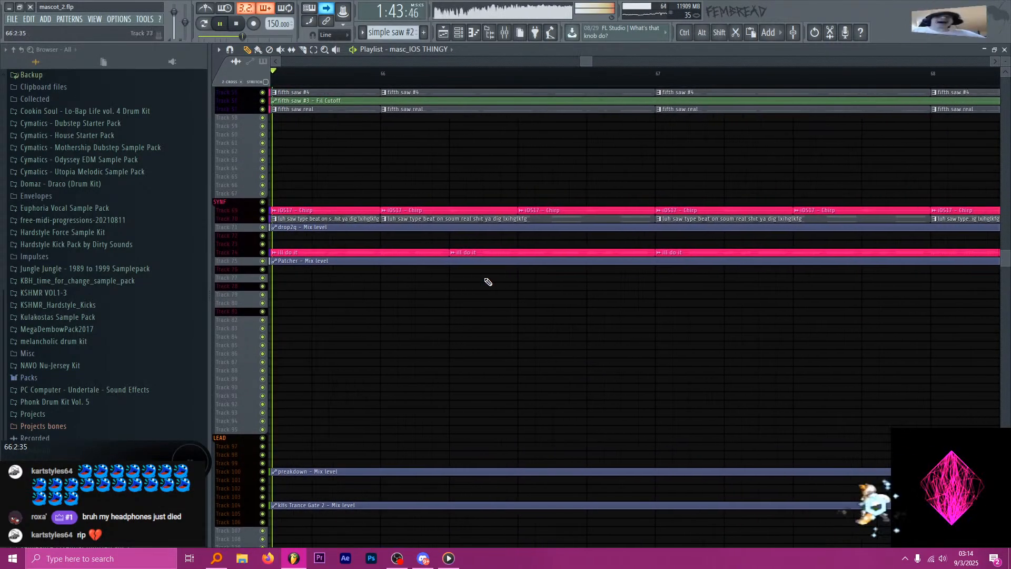
scroll(478, 278, "up", 1)
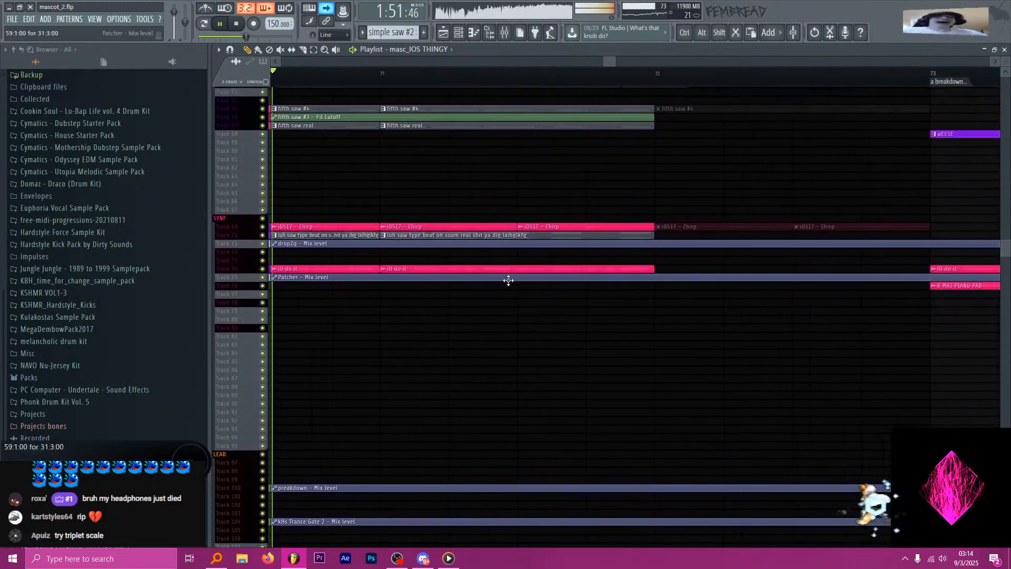
Review the vocal, lead and synth tracks during the "a breakdown..." section from bar 73, enlarging the playlist tracks to inspect the waveforms.
scroll(510, 282, "down", 3)
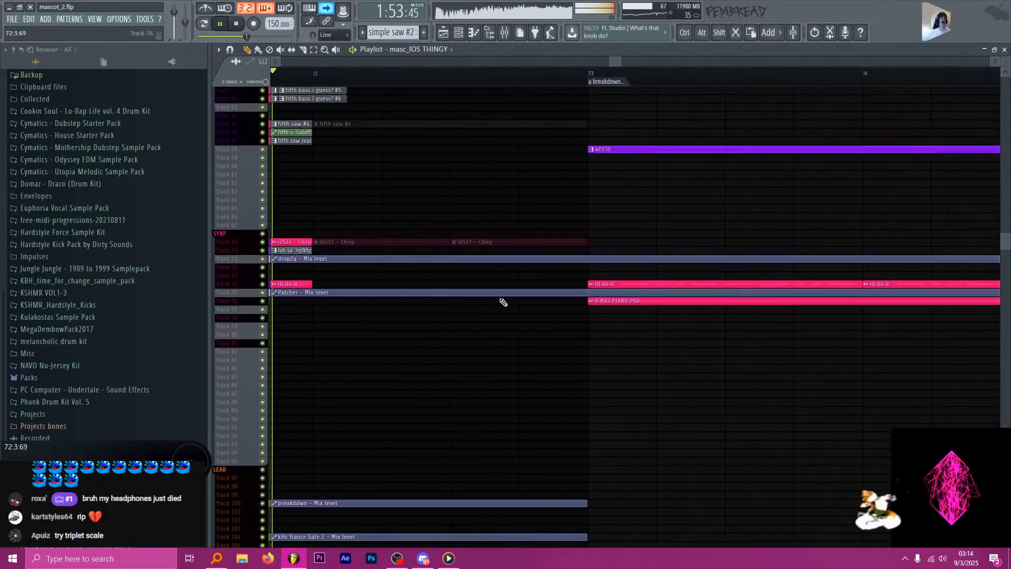
scroll(508, 332, "down", 8)
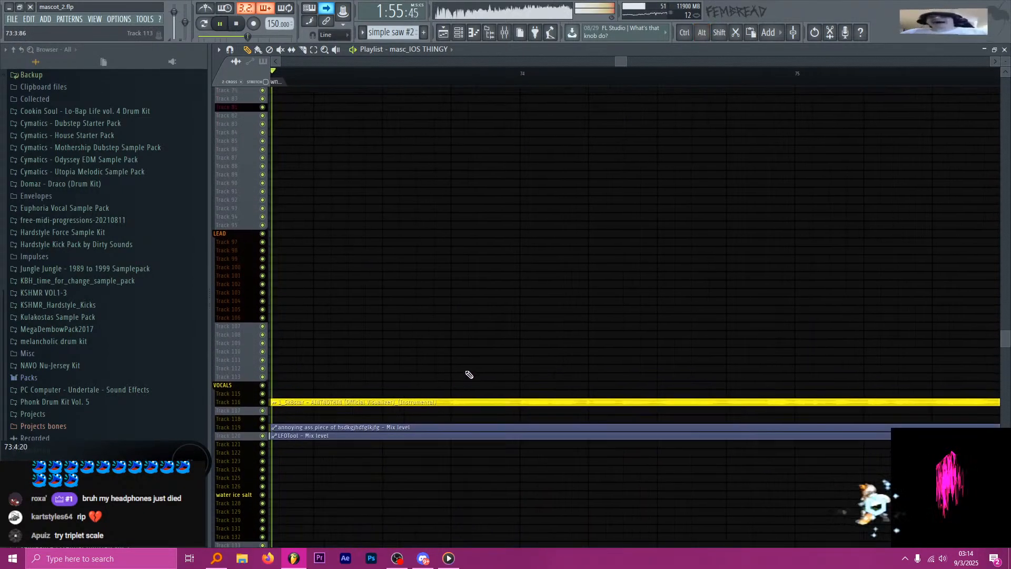
scroll(466, 373, "up", 3, "alt")
scroll(464, 373, "up", 2, "alt")
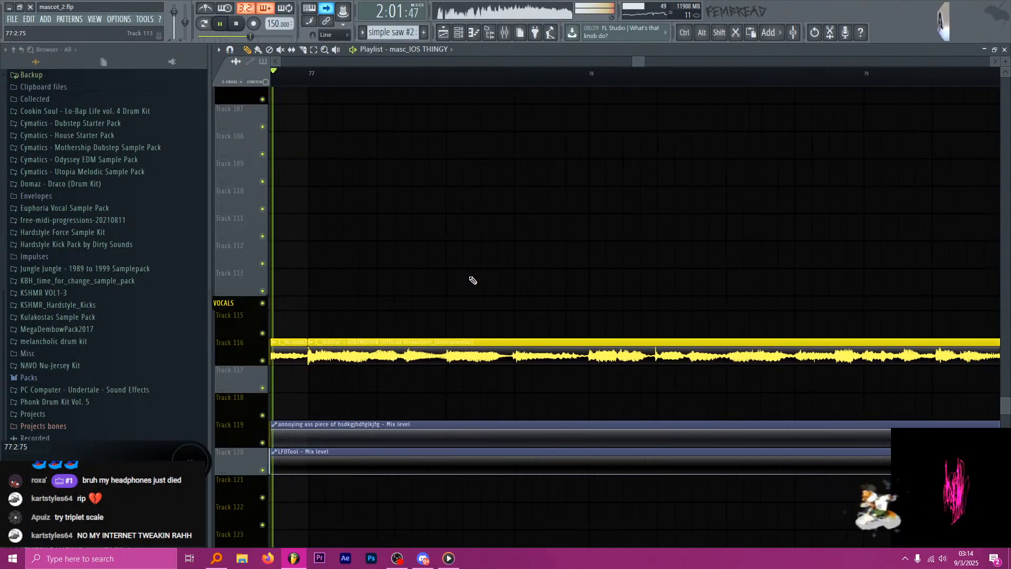
scroll(476, 281, "down", 3)
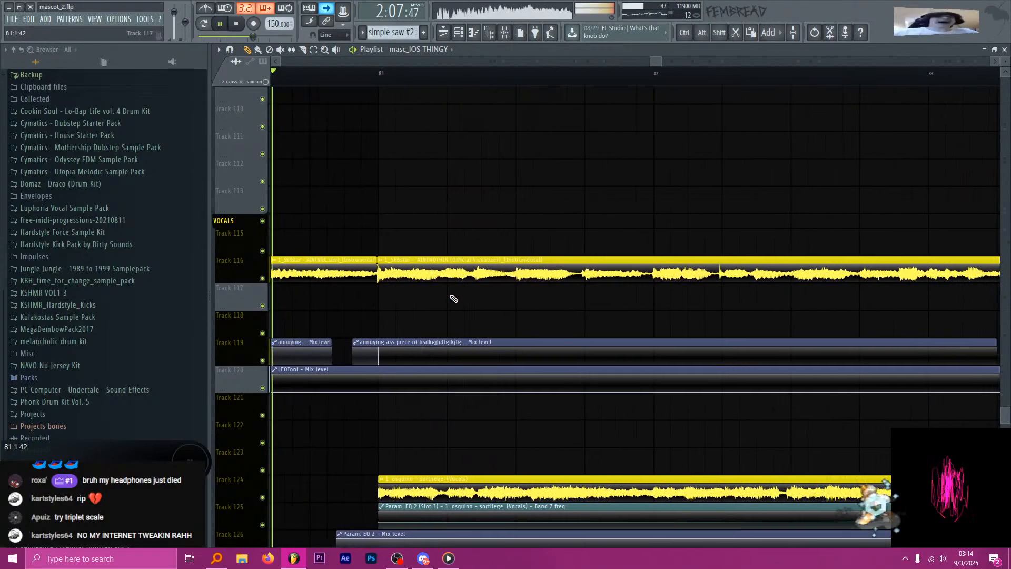
scroll(451, 274, "down", 3)
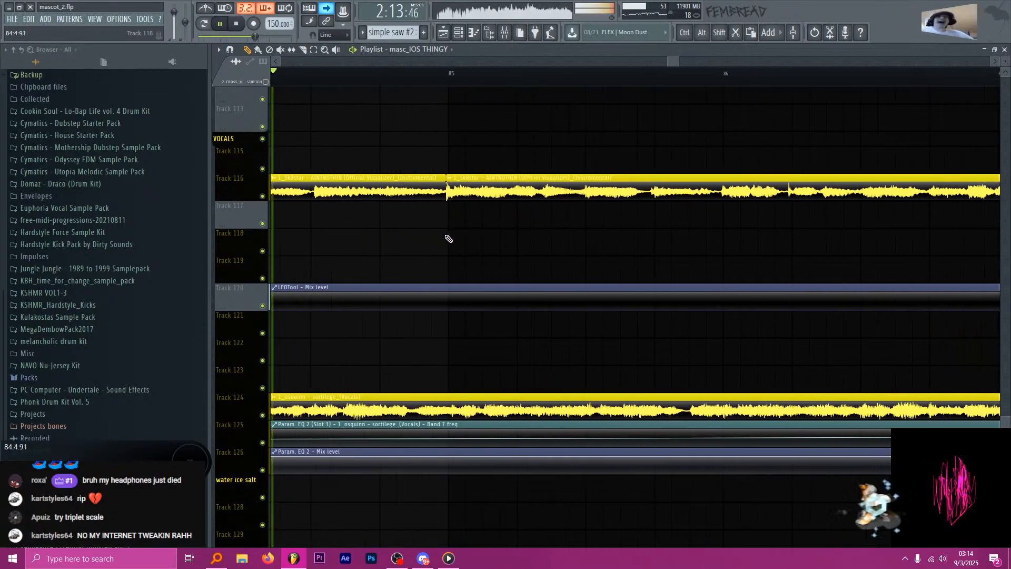
scroll(450, 242, "up", 10)
scroll(453, 268, "up", 5)
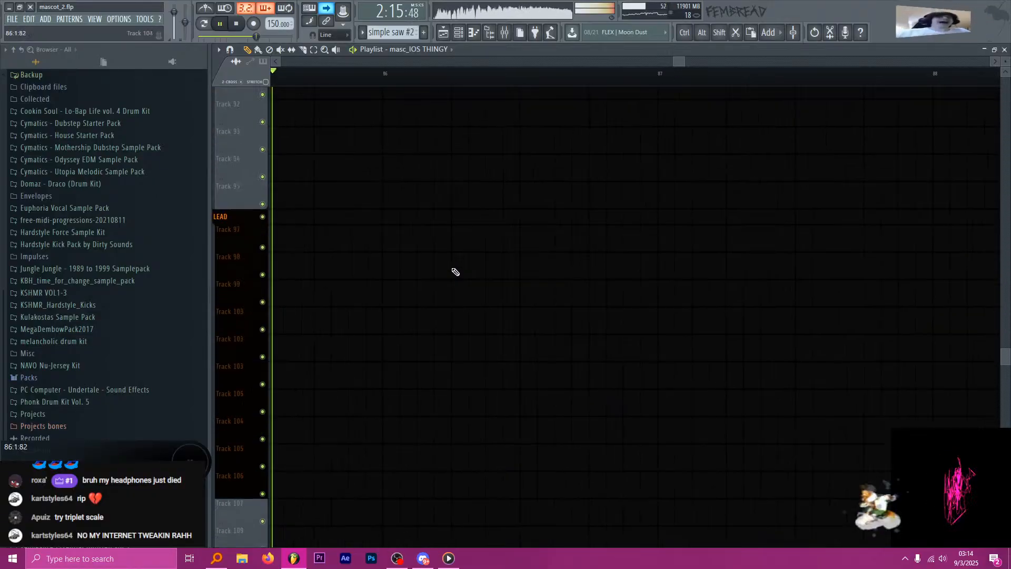
scroll(456, 271, "up", 9)
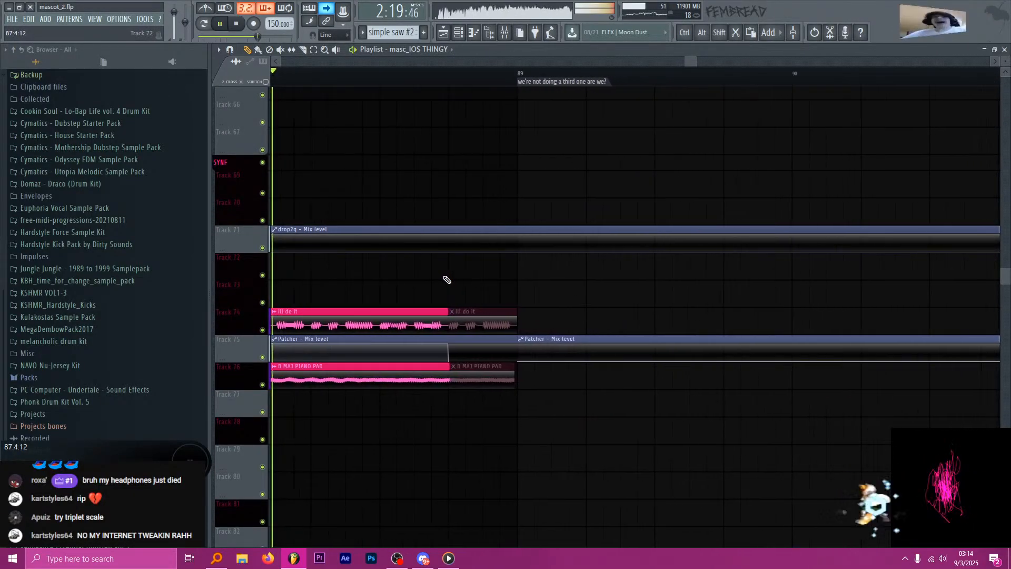
Review the synth, lead and vocal tracks during playback from bar 87 to bar 98, with the playlist tracks shown more compactly.
scroll(447, 280, "up", 3)
scroll(445, 271, "down", 6)
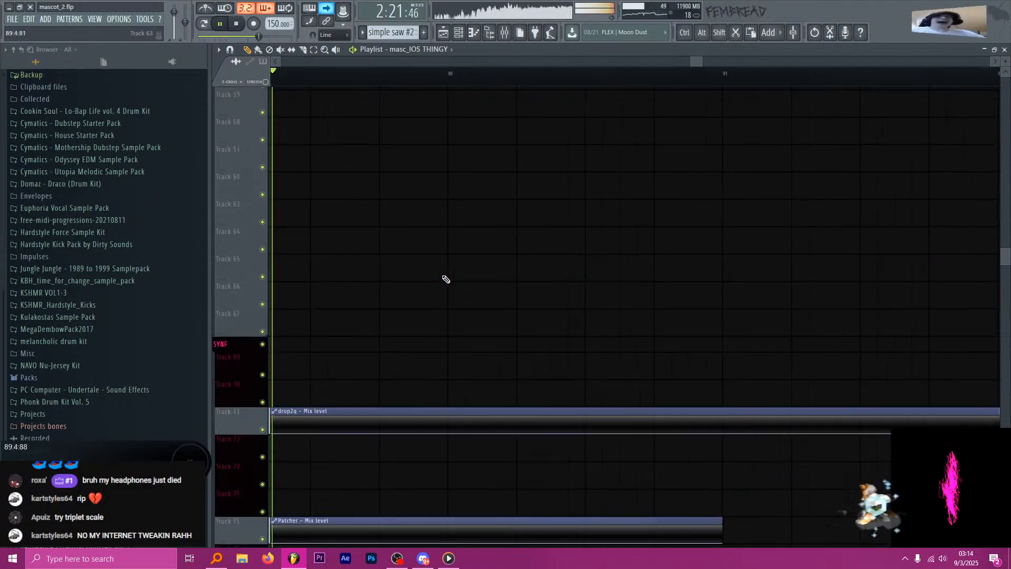
scroll(444, 266, "down", 4)
scroll(442, 263, "down", 12)
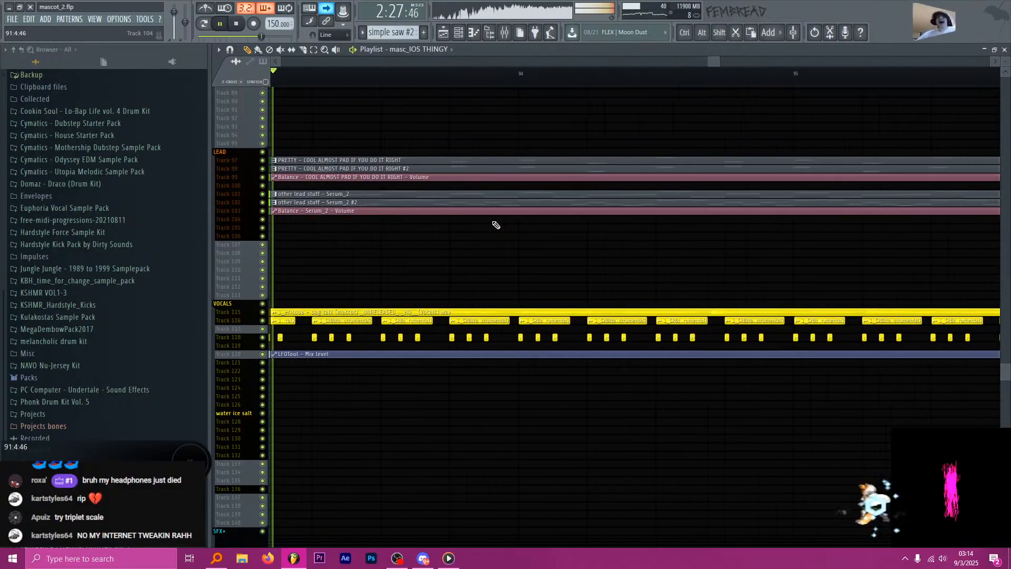
scroll(495, 252, "down", 5)
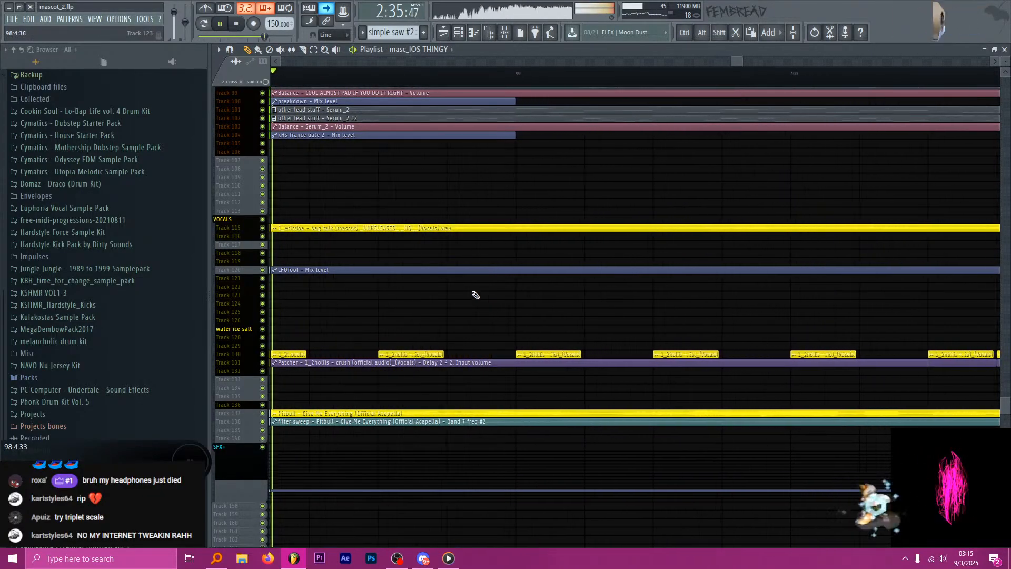
Follow the playback from bar 98 into the UNDER CONSTRUCTION drop at bar 105, reviewing the bass and synth tracks.
scroll(476, 295, "up", 10)
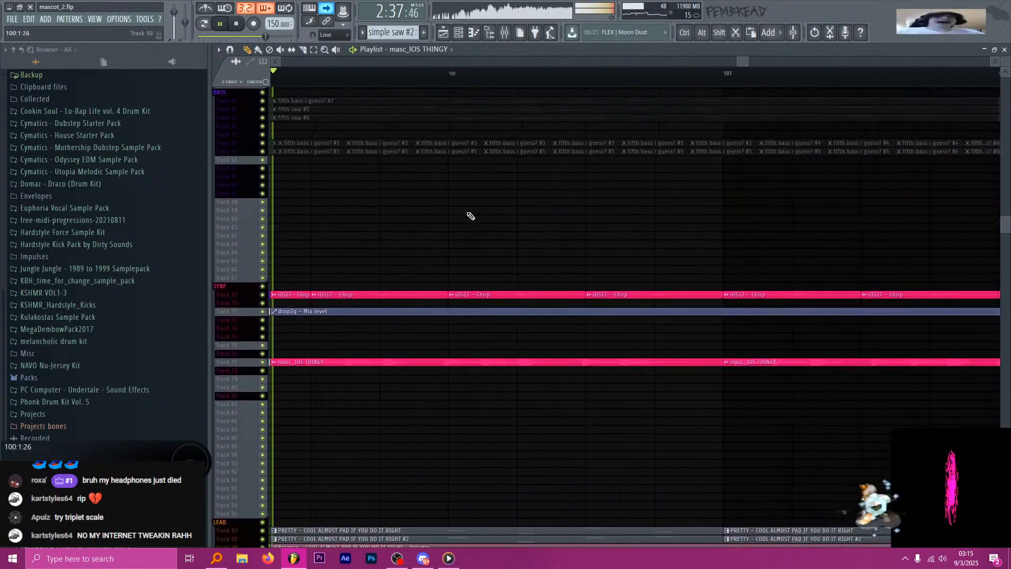
scroll(466, 208, "up", 6)
scroll(471, 212, "down", 4)
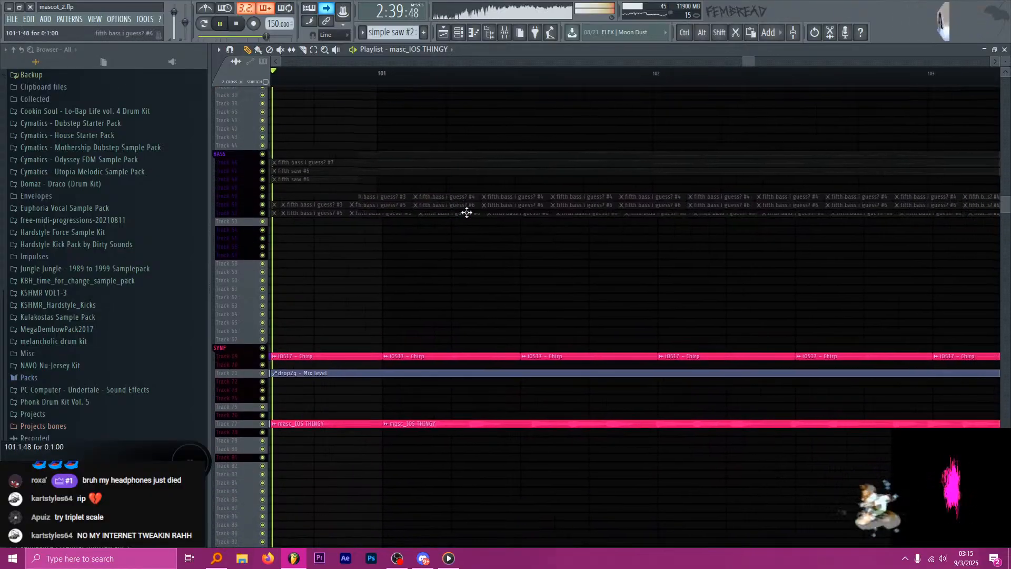
scroll(466, 212, "down", 1)
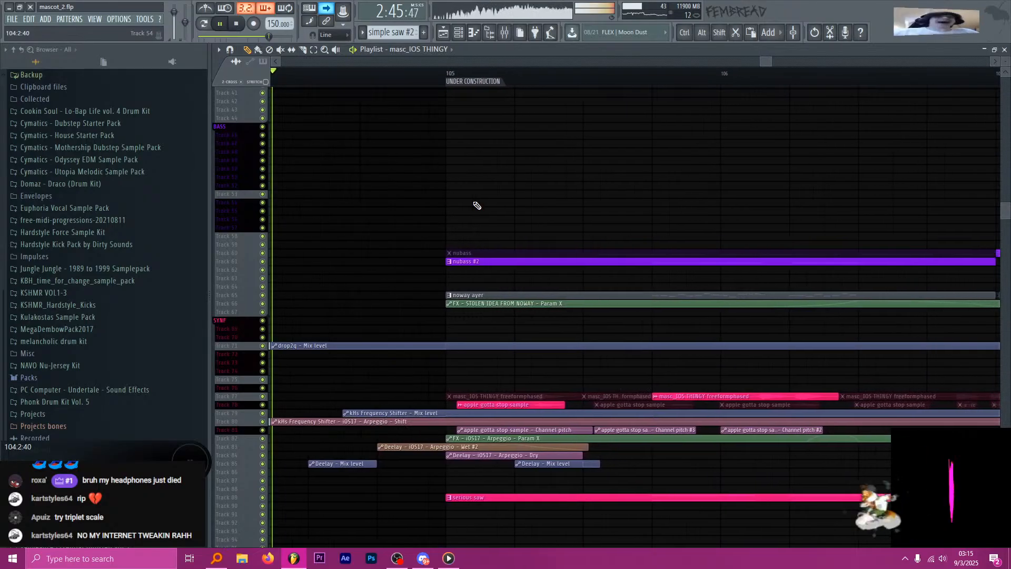
scroll(495, 172, "down", 1)
scroll(396, 202, "down", 3)
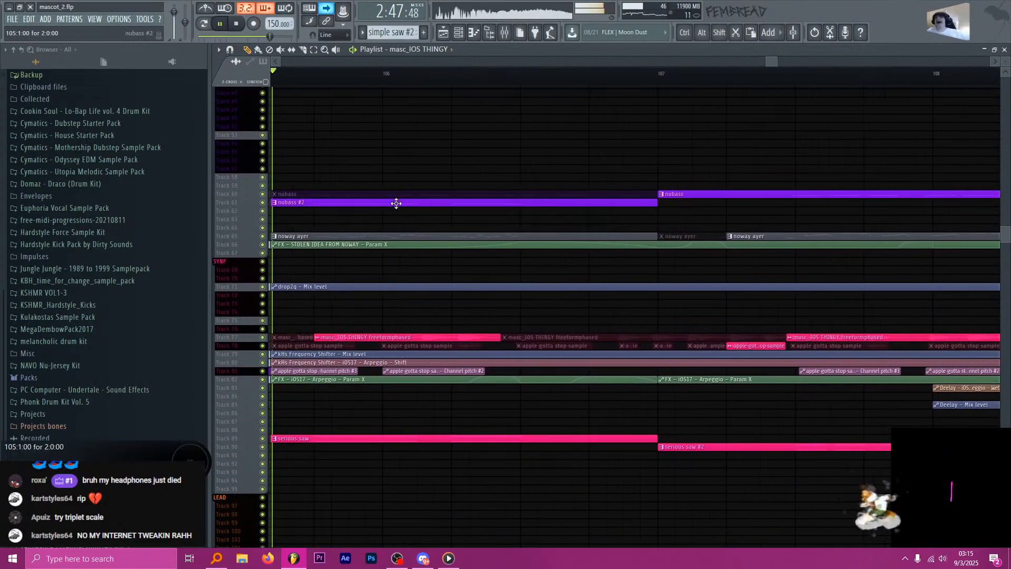
Review the synth clips and their automation during playback of bars 107 to 112, with the playlist tracks enlarged.
scroll(396, 203, "down", 2, "ctrl")
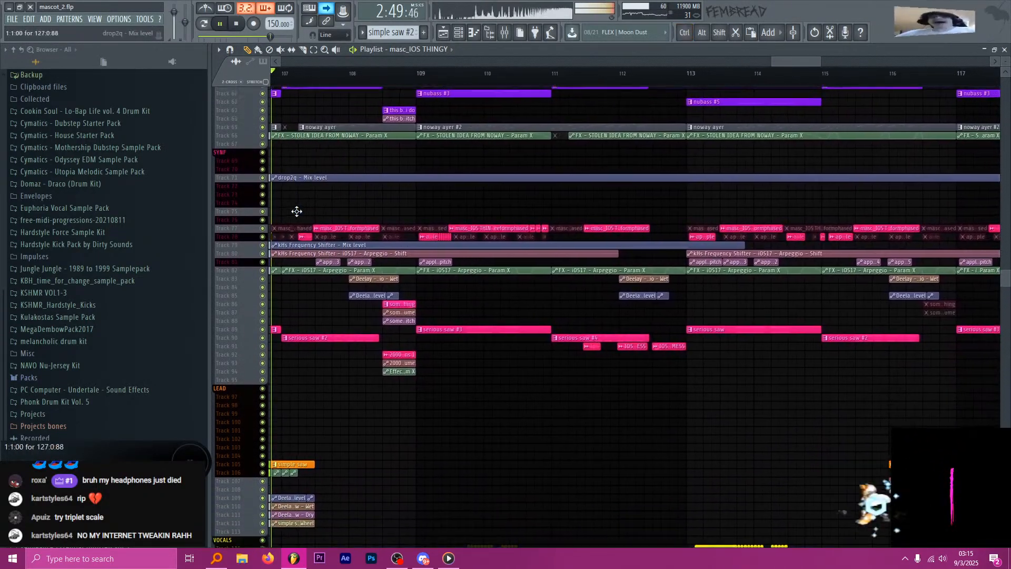
scroll(290, 210, "up", 4, "alt")
scroll(294, 200, "down", 3)
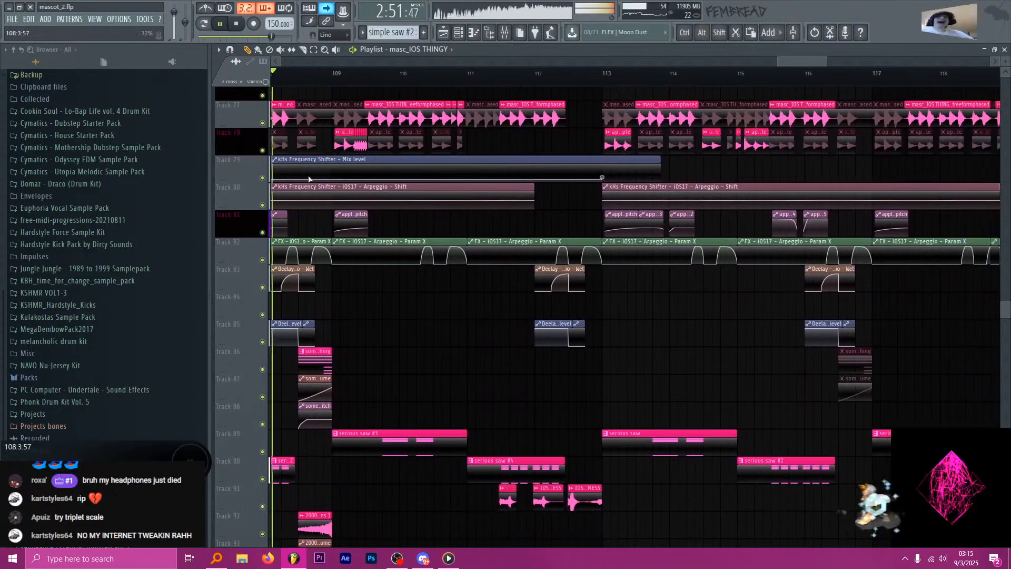
scroll(277, 188, "up", 4)
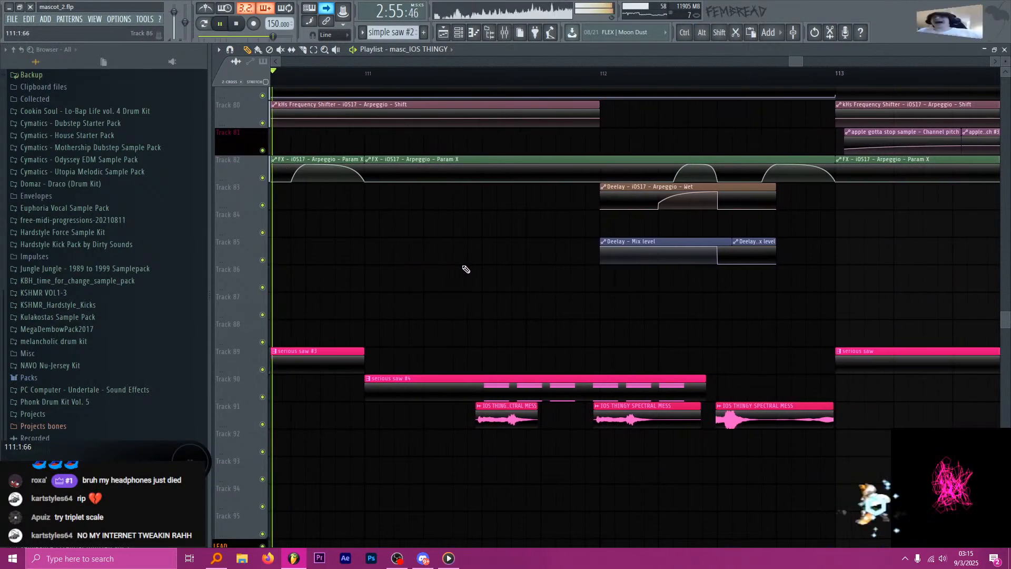
scroll(452, 286, "down", 1)
scroll(447, 282, "up", 3)
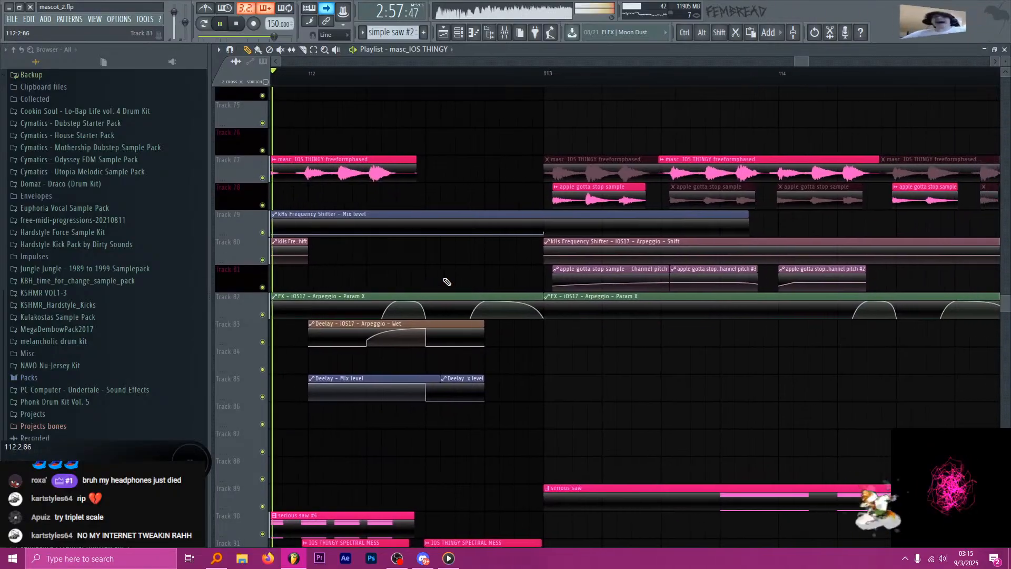
Review the chopped vocal clips and their automation during playback from bar 112 to the end of the drop near bar 121.
scroll(442, 285, "down", 2)
scroll(439, 285, "down", 9)
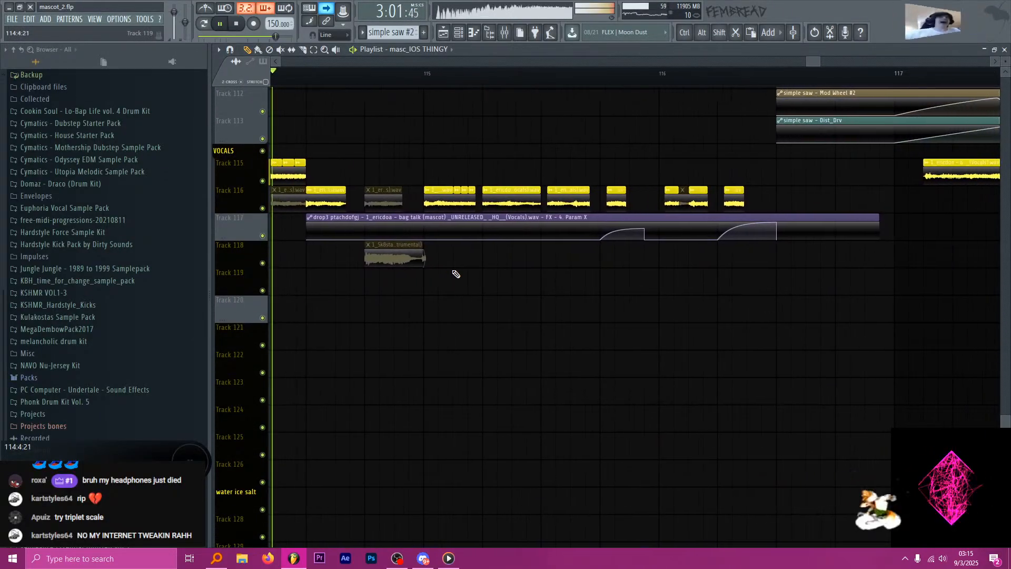
scroll(474, 284, "up", 1)
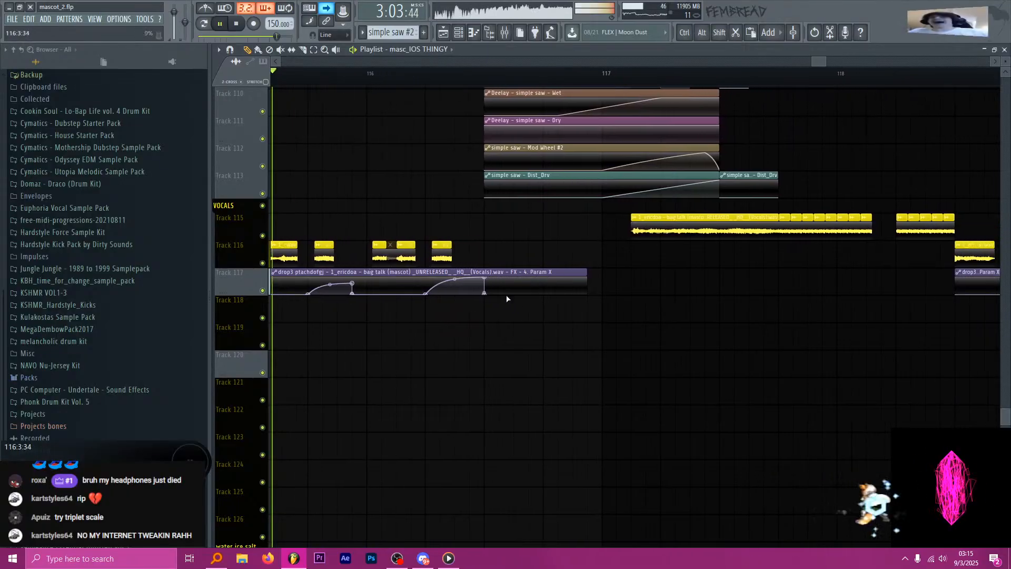
scroll(521, 297, "up", 2)
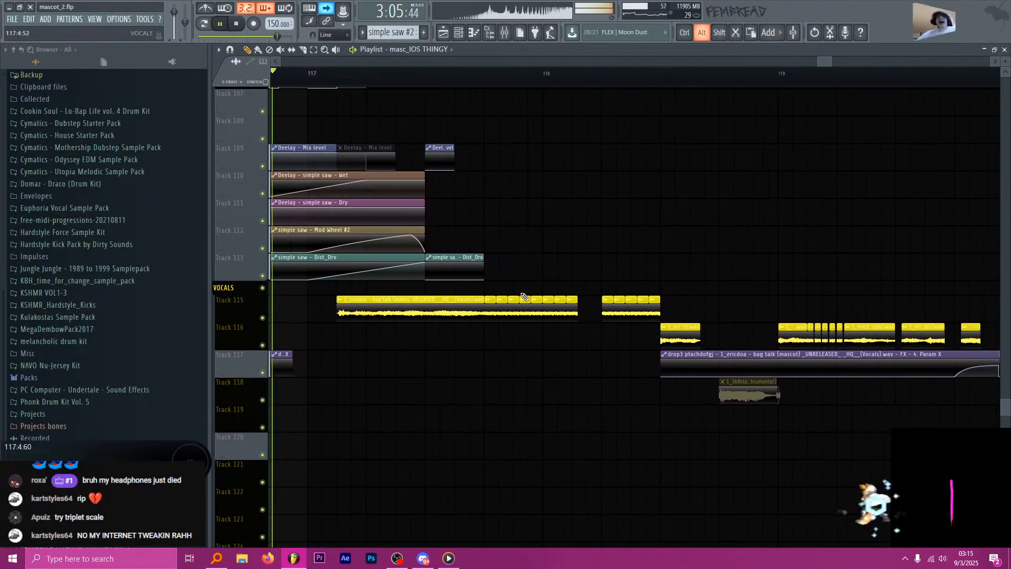
scroll(517, 291, "down", 3, "alt")
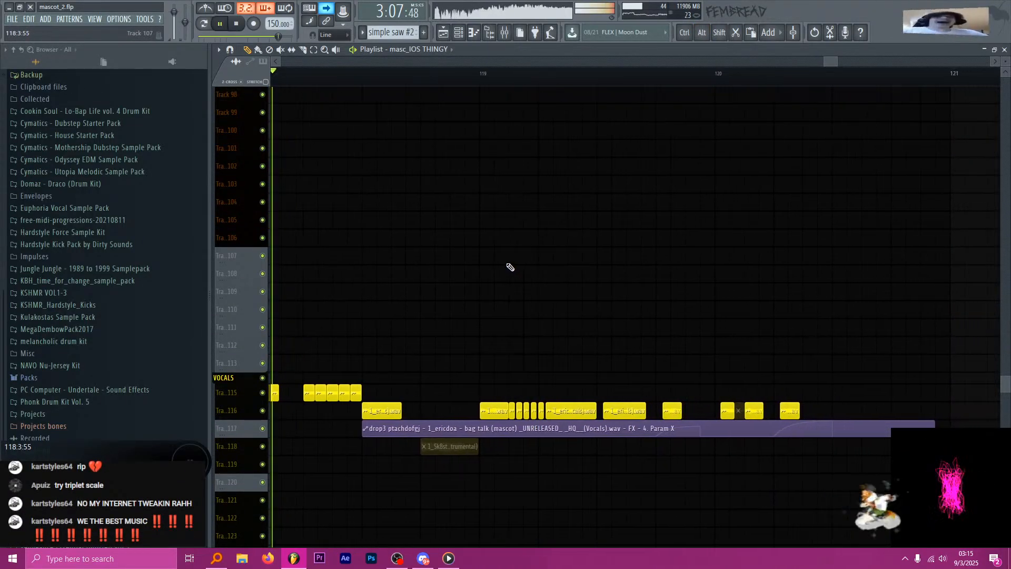
scroll(510, 267, "down", 2)
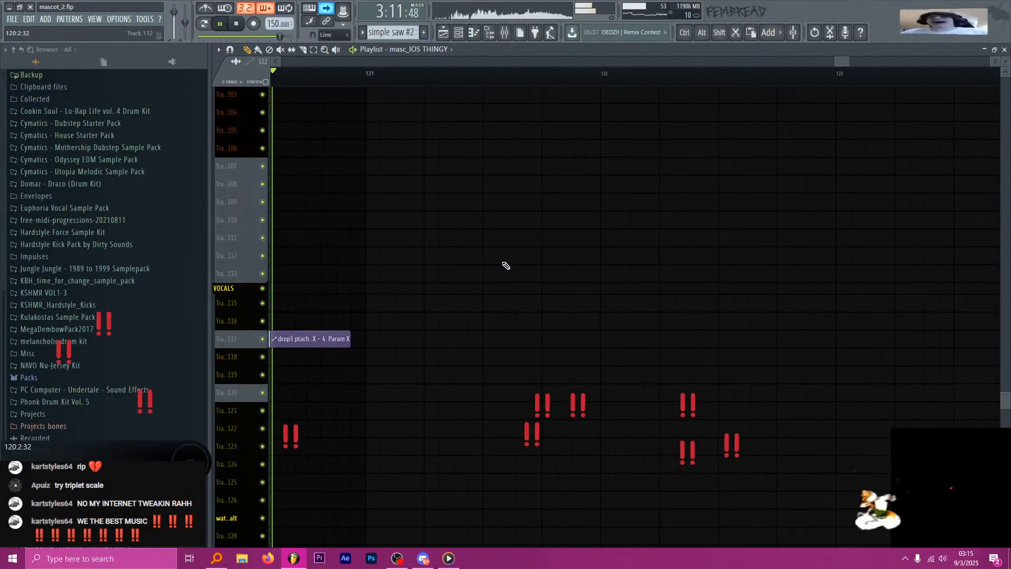
Stop playback and place the playhead at bar 105, at the start of the UNDER CONSTRUCTION section.
key("space")
scroll(503, 265, "down", 8, "ctrl")
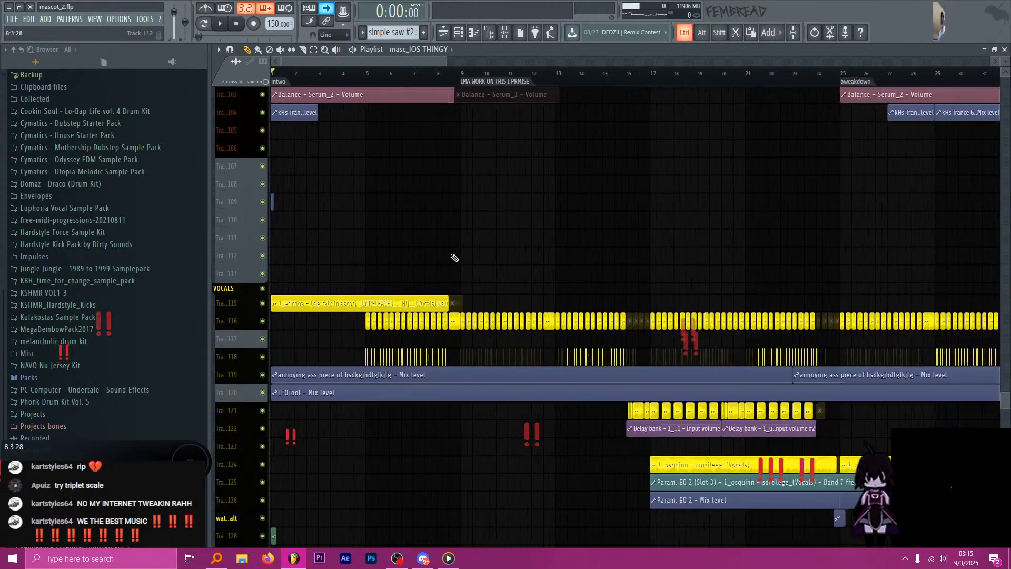
scroll(874, 251, "up", 3, "alt")
scroll(881, 252, "up", 2, "ctrl")
scroll(881, 252, "up", 2, "ctrl")
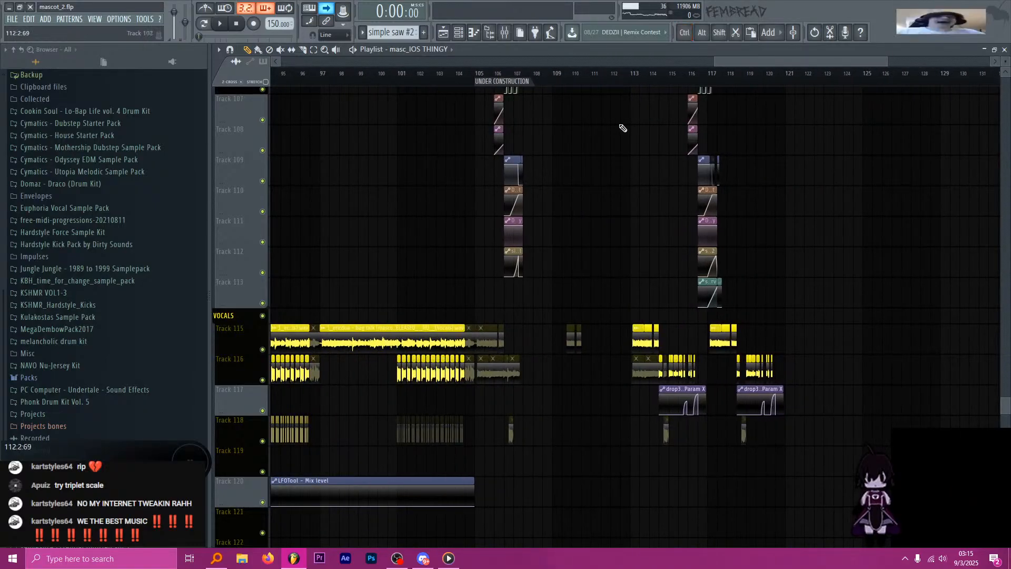
left_click_drag(483, 73, 475, 73)
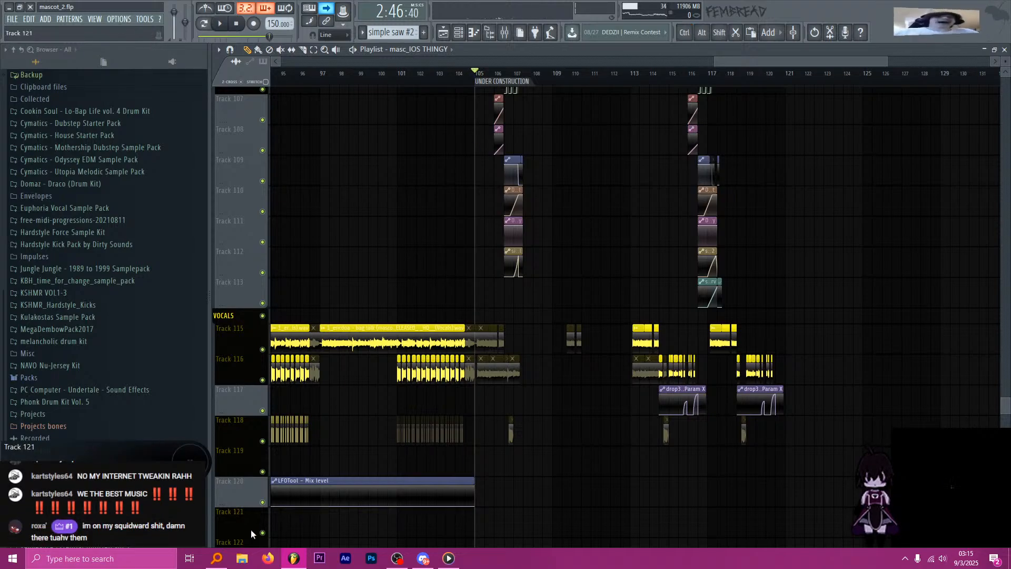
Switch to Everything and search the computer's files for "color bass wav".
left_click(225, 556)
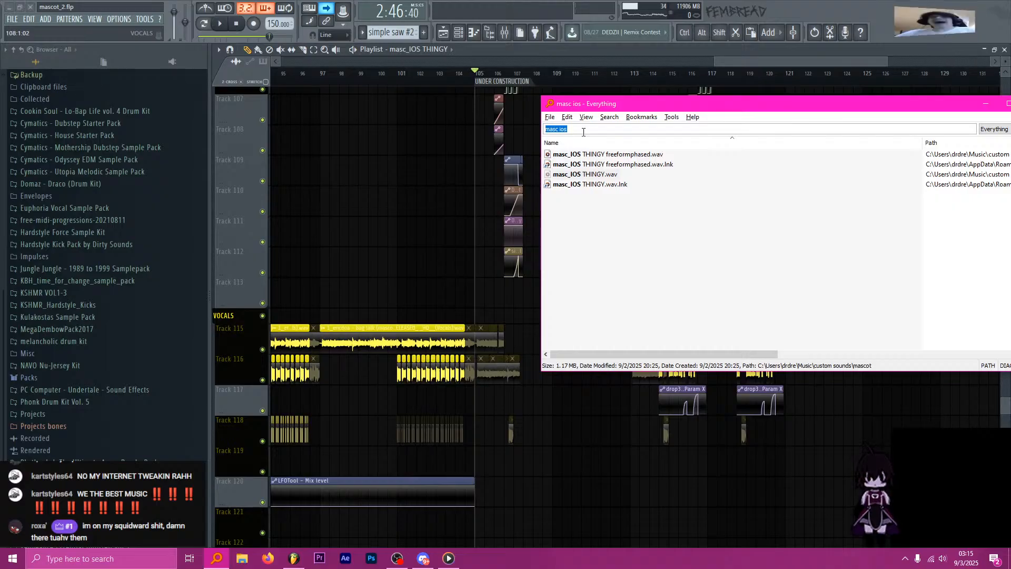
type("color")
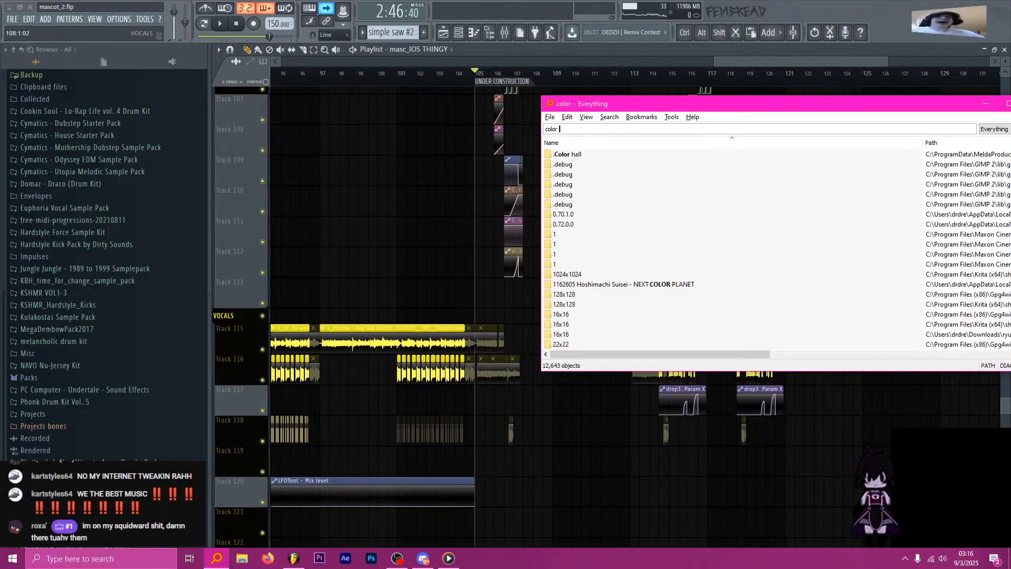
type("bass")
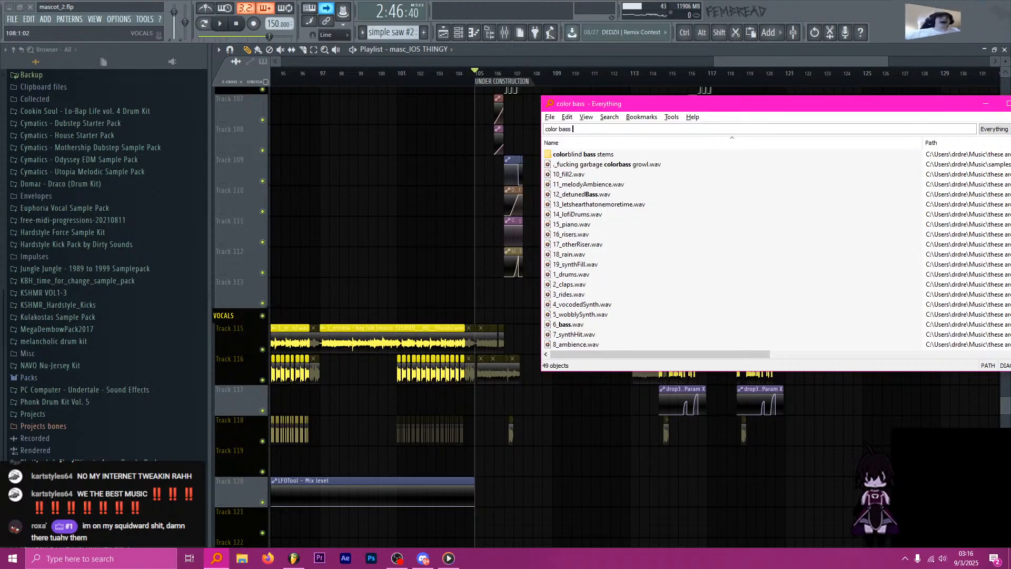
type(" wav")
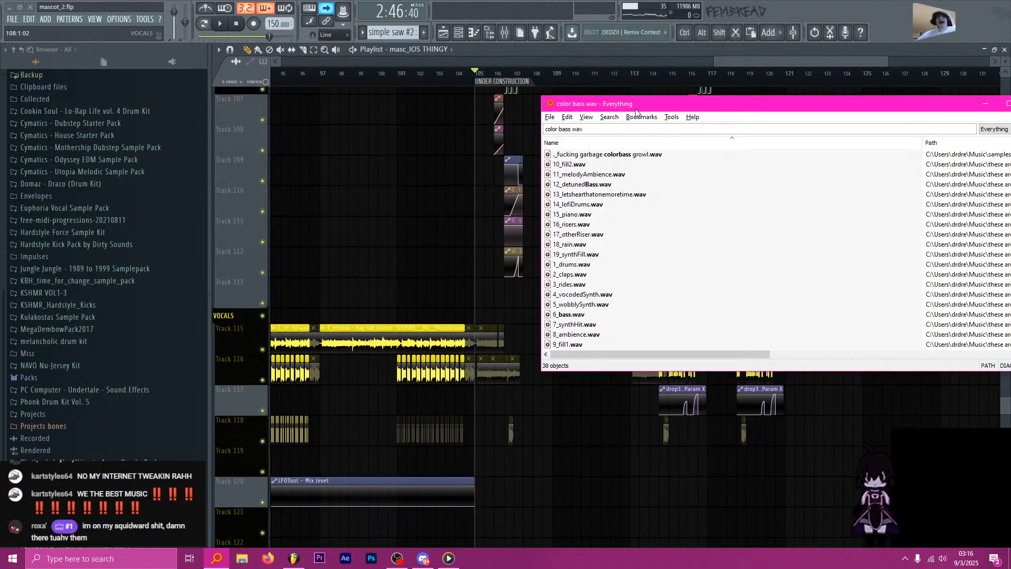
left_click_drag(636, 110, 507, 99)
scroll(514, 273, "down", 6)
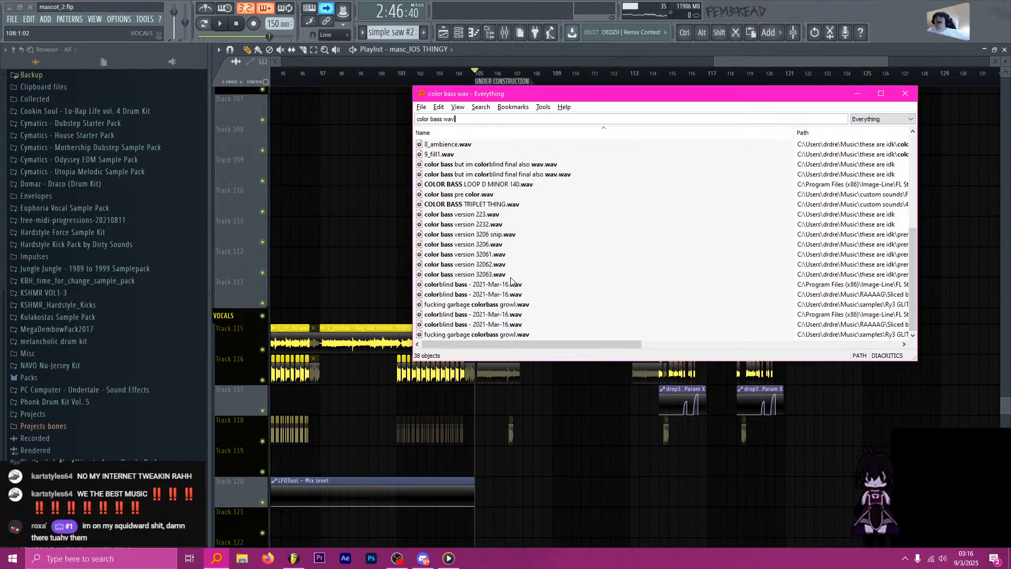
Preview color bass version 32063.wav and color bass version 2232.wav, close the media player, and look through the remaining results.
left_click(496, 236)
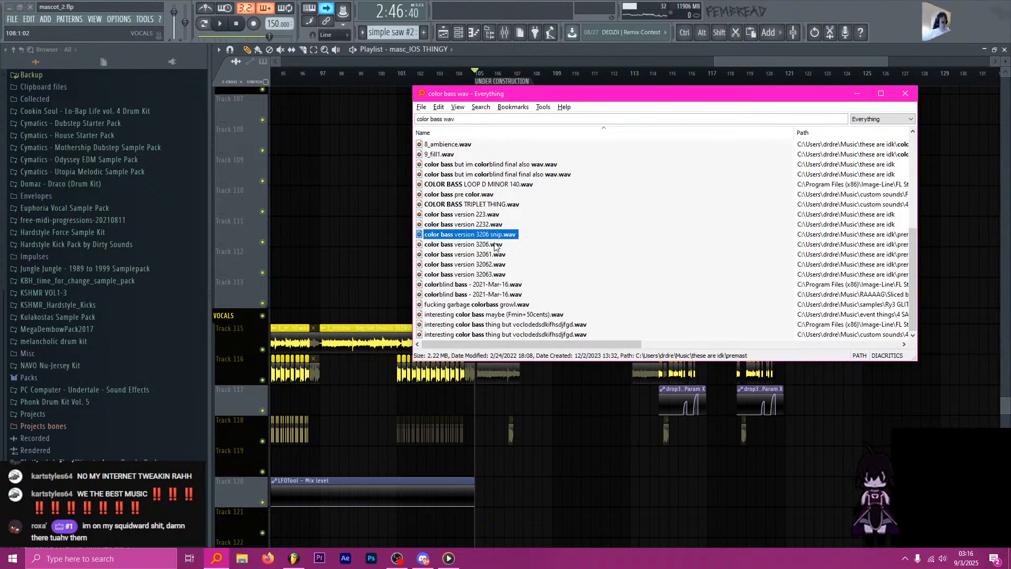
double_click(504, 275)
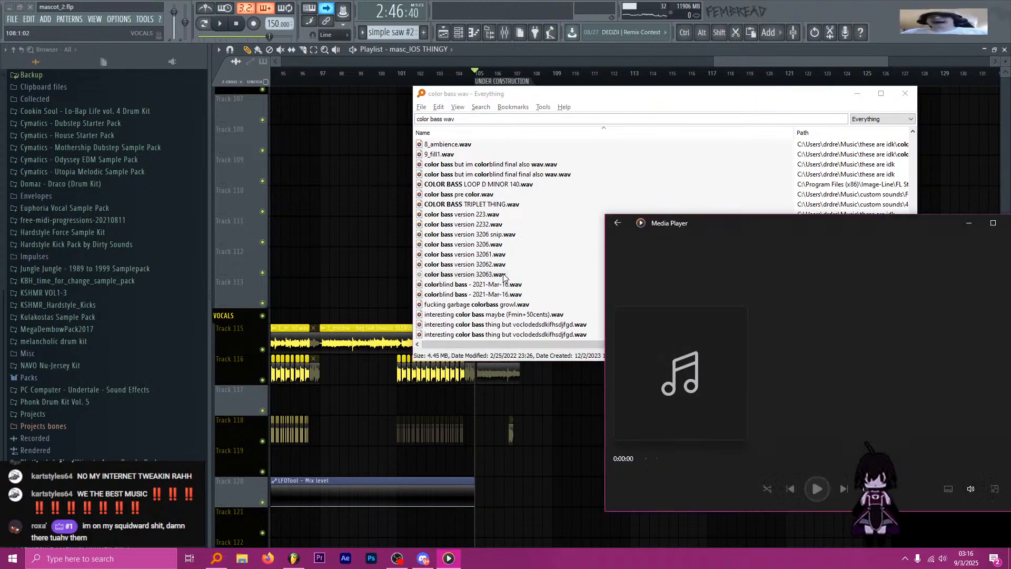
double_click(508, 213)
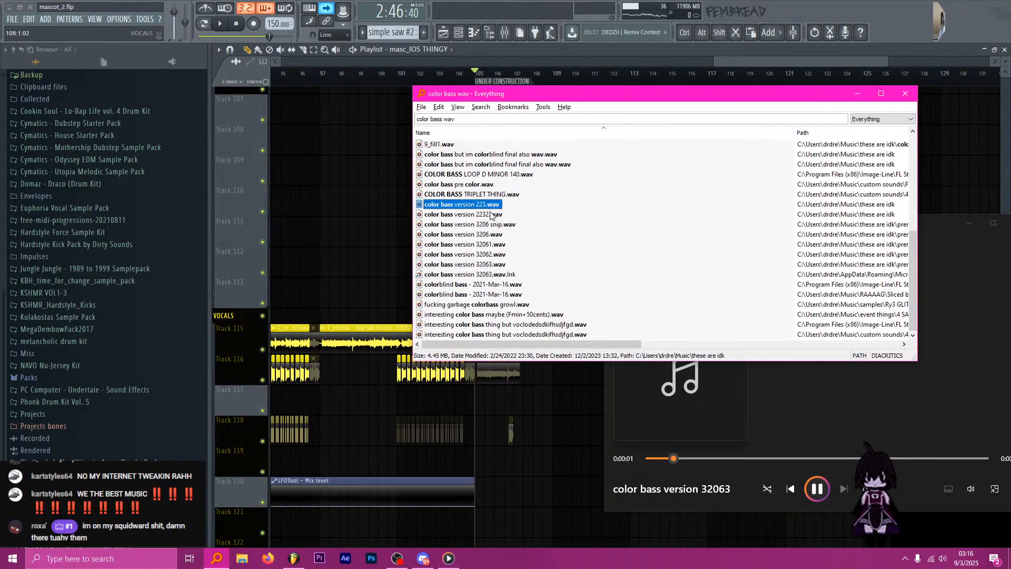
left_click_drag(746, 232, 659, 231)
left_click(925, 226)
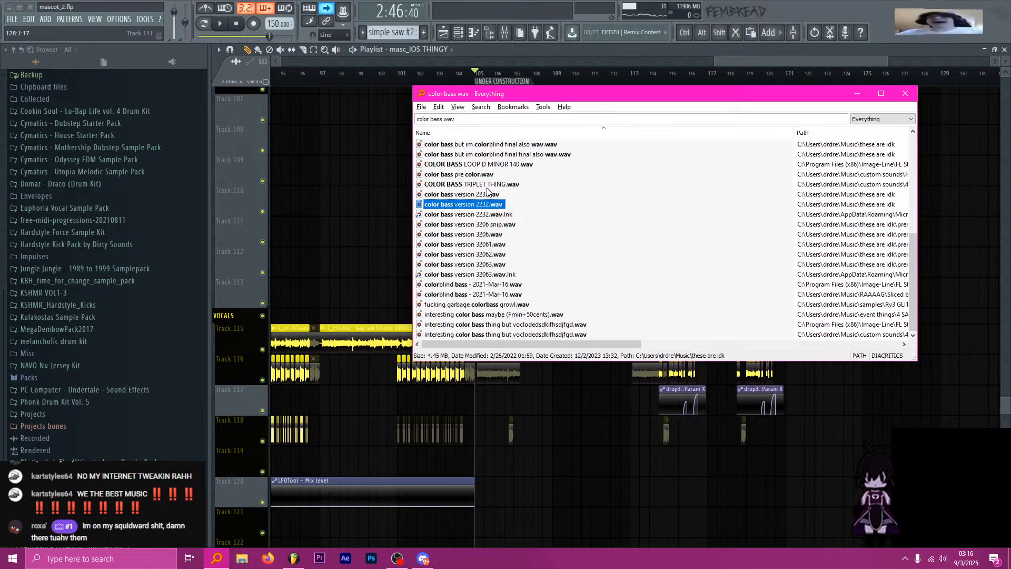
scroll(479, 261, "up", 2)
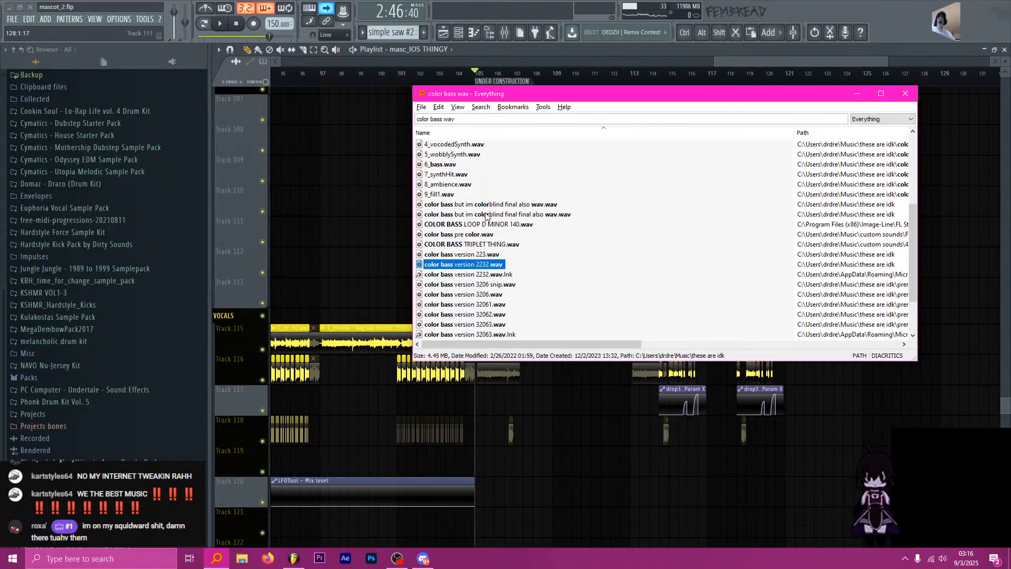
scroll(488, 253, "up", 5)
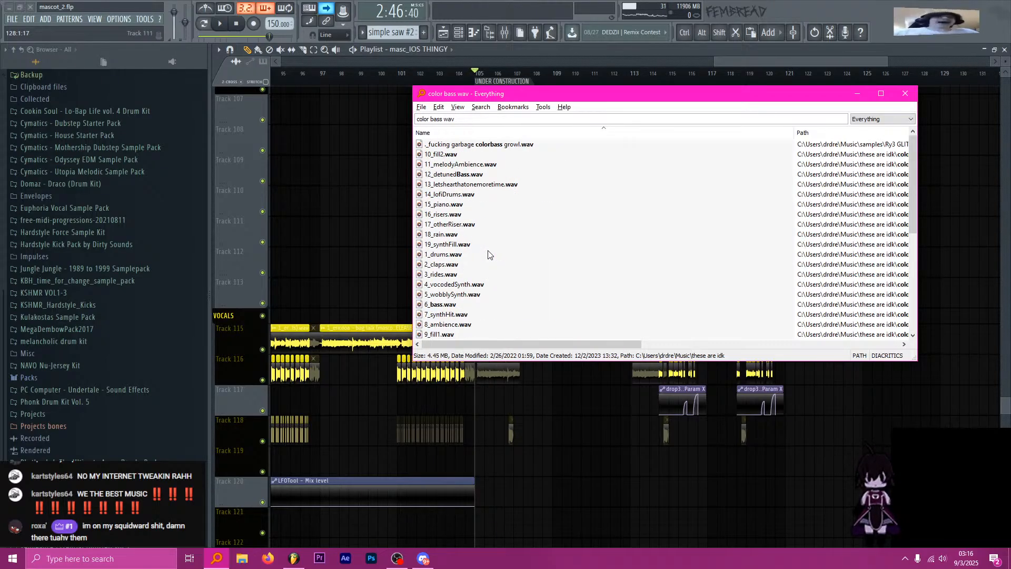
scroll(495, 268, "down", 7)
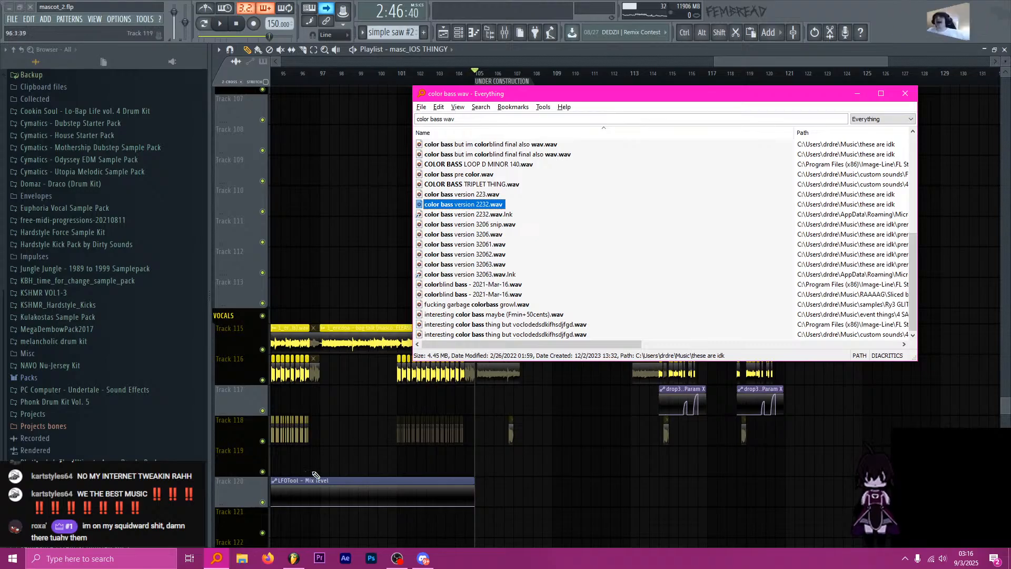
Switch to File Explorer, open the "these are idk" folder inside Music, and look through its audio files.
left_click(242, 558)
scroll(320, 404, "down", 1)
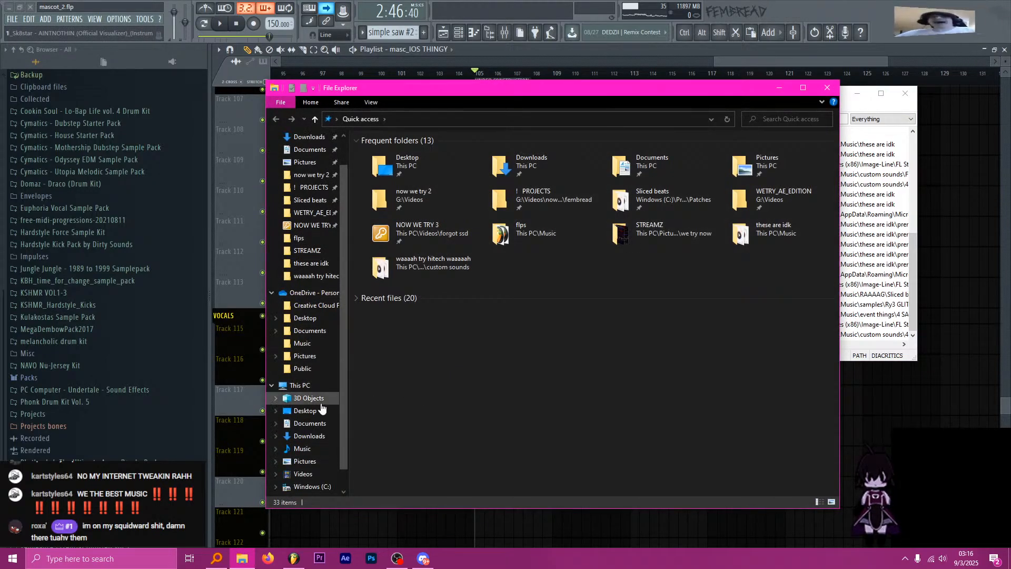
scroll(320, 408, "down", 1)
left_click(303, 423)
scroll(468, 369, "down", 3)
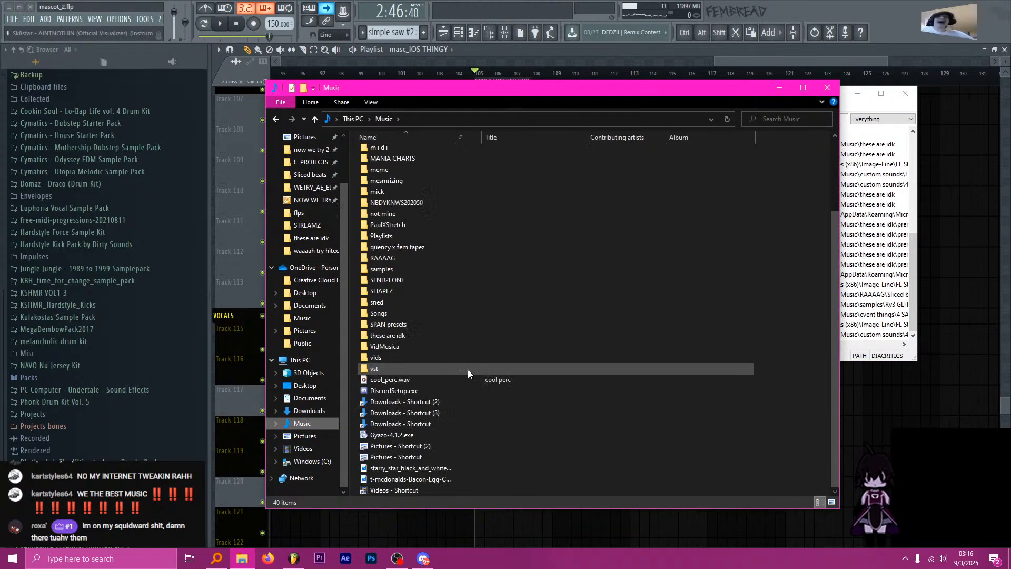
double_click(438, 334)
scroll(465, 330, "down", 5)
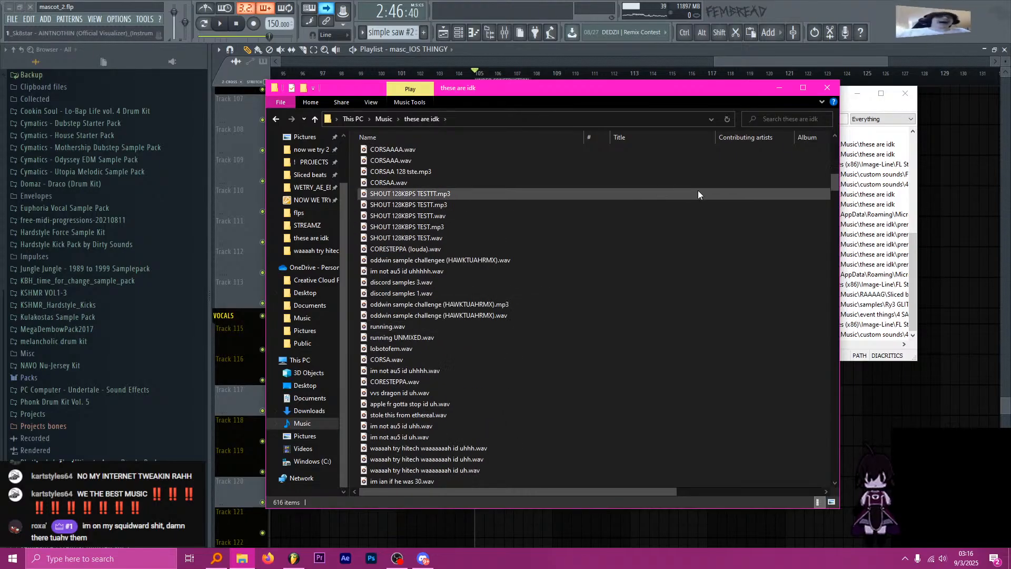
scroll(653, 221, "down", 4)
Move the folder window aside, switch to Everything, search for "idk color", and look through the matching files.
left_click_drag(576, 89, 557, 160)
left_click(485, 119)
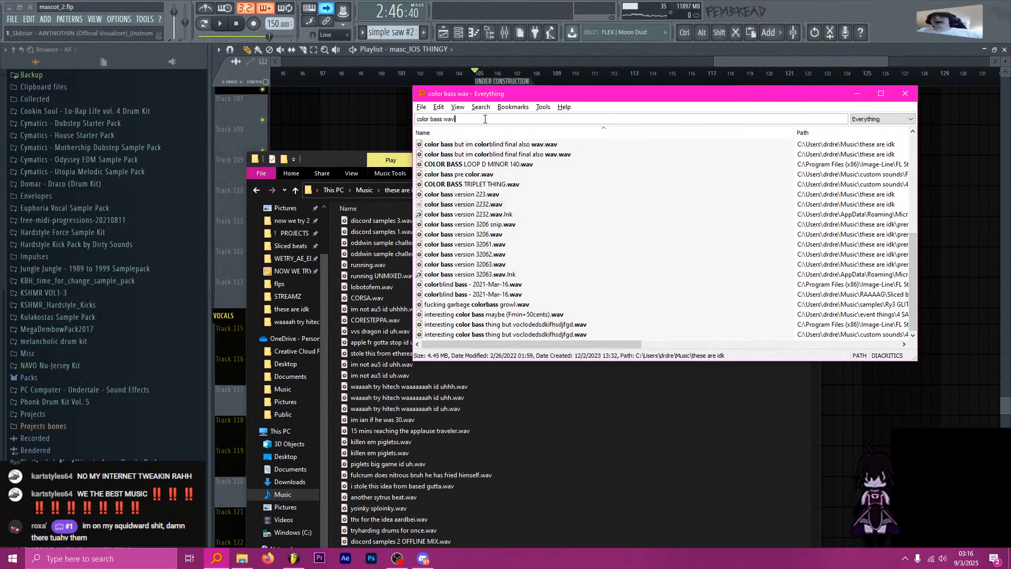
key("ctrl+a")
type("idk col")
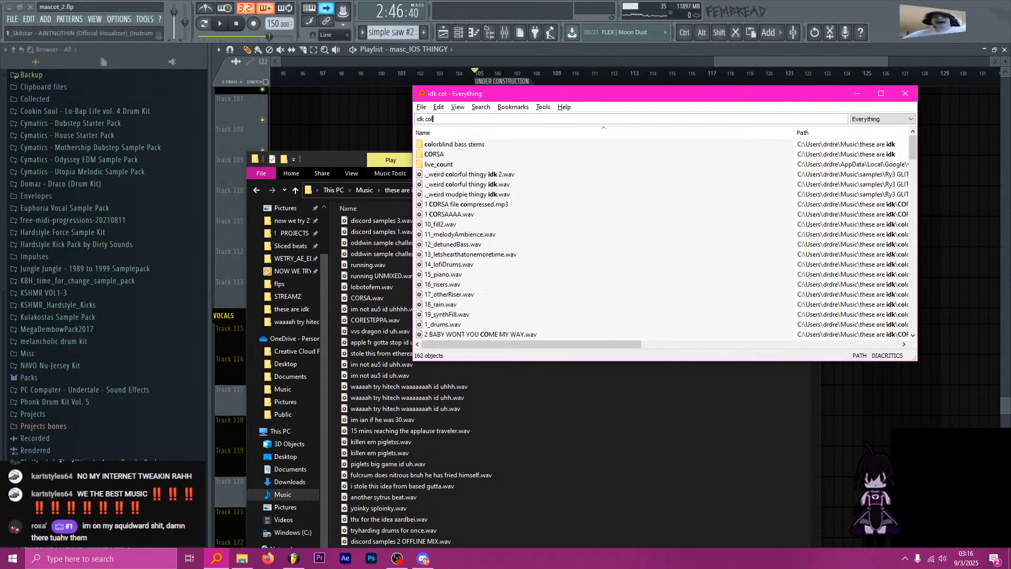
type("or")
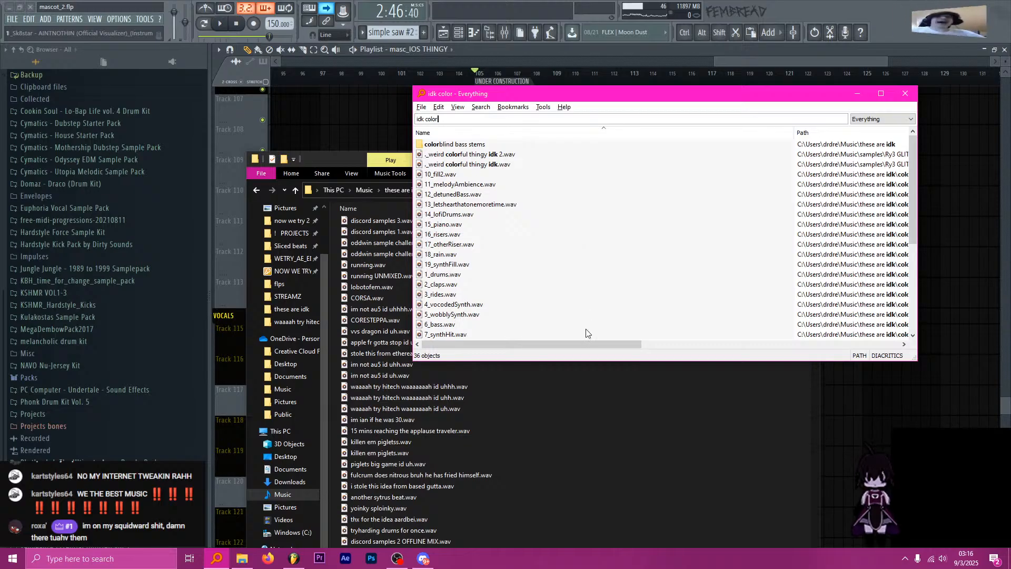
left_click_drag(580, 344, 479, 315)
scroll(507, 275, "down", 6)
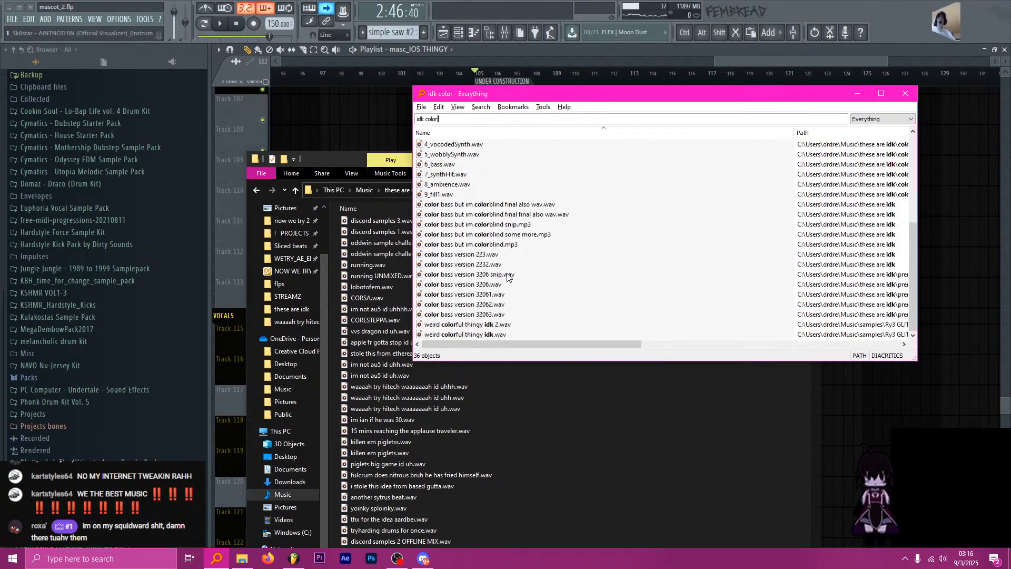
left_click(499, 204)
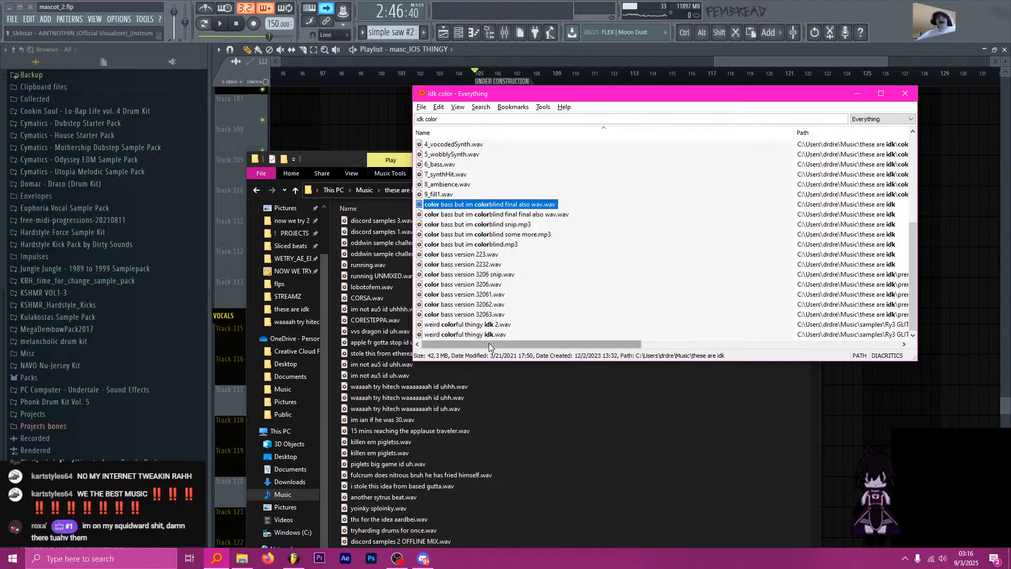
scroll(487, 301, "up", 5)
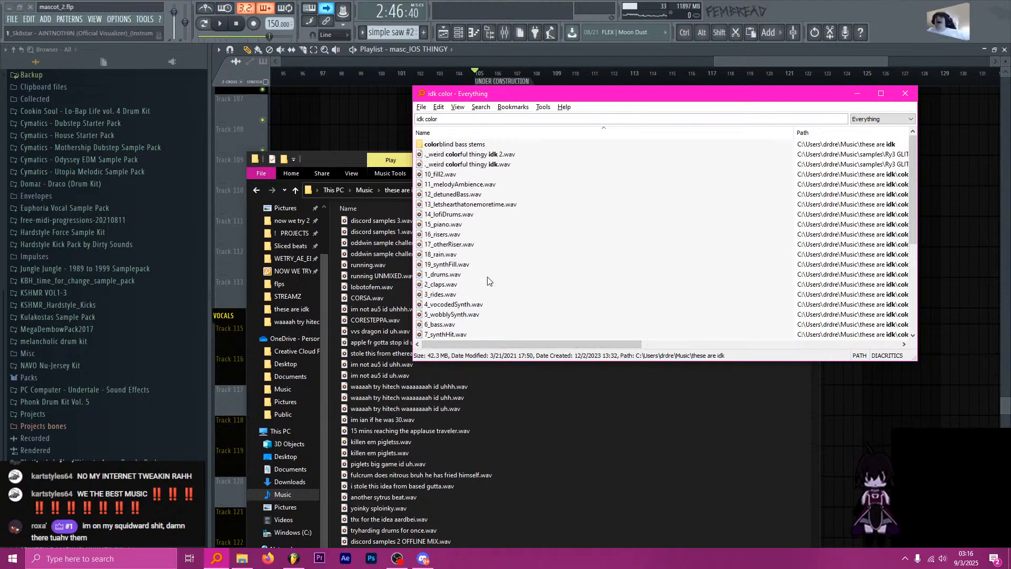
left_click(462, 121)
Switch to File Explorer and examine the file names in the "these are idk" folder for a usable earlier idea.
left_click(368, 184)
scroll(406, 317, "down", 20)
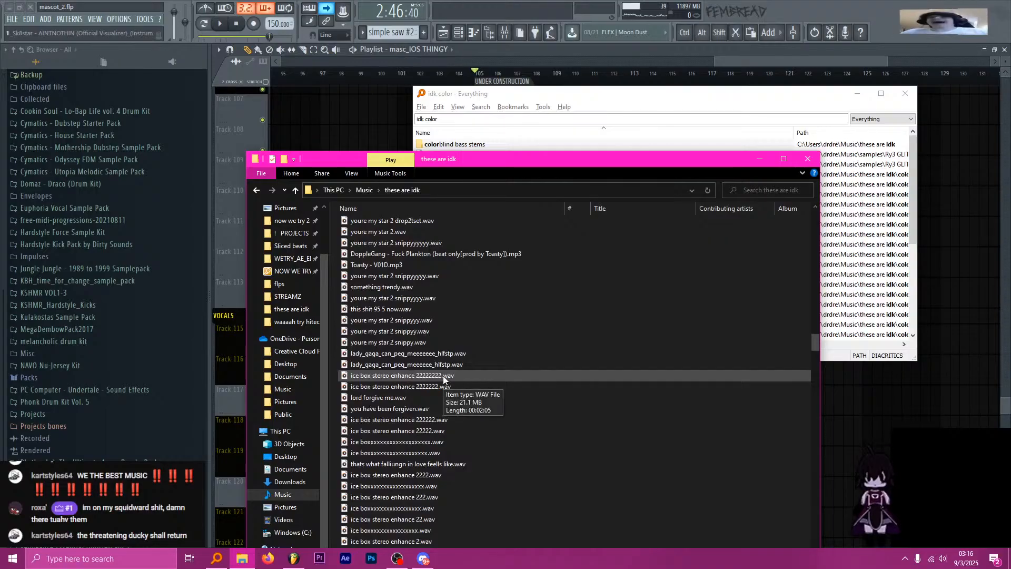
scroll(443, 376, "down", 5)
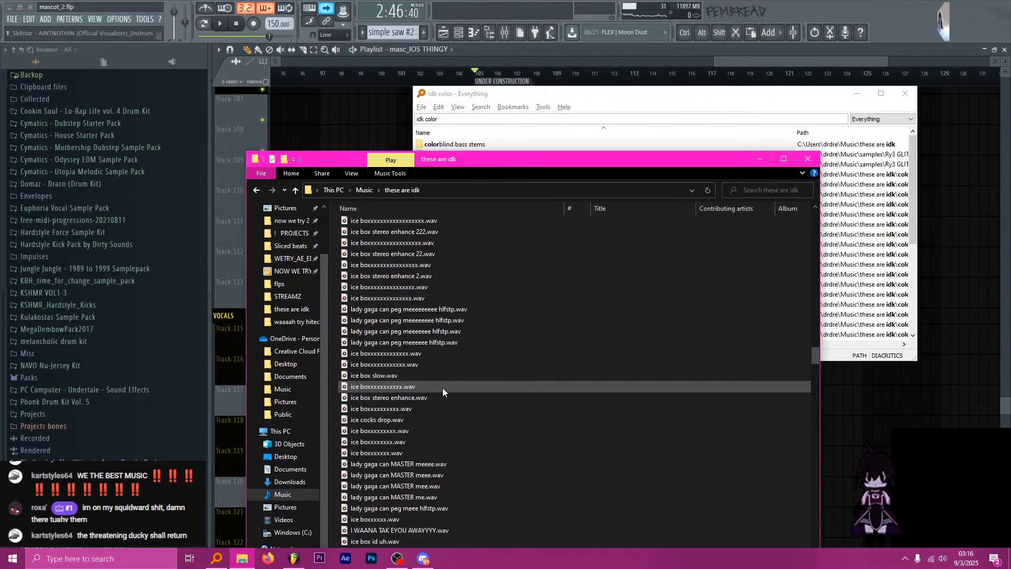
scroll(442, 387, "down", 10)
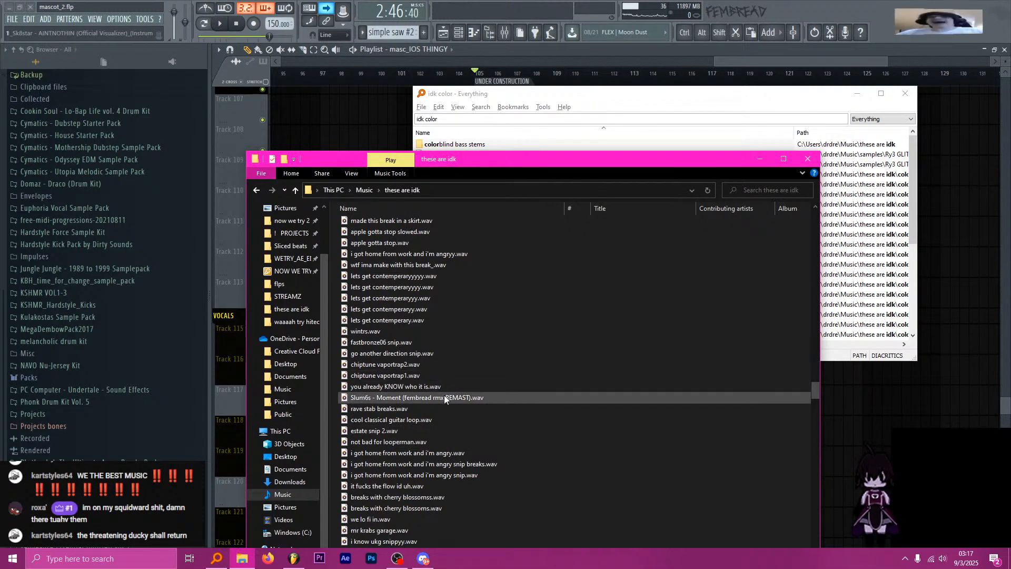
scroll(446, 363, "down", 2)
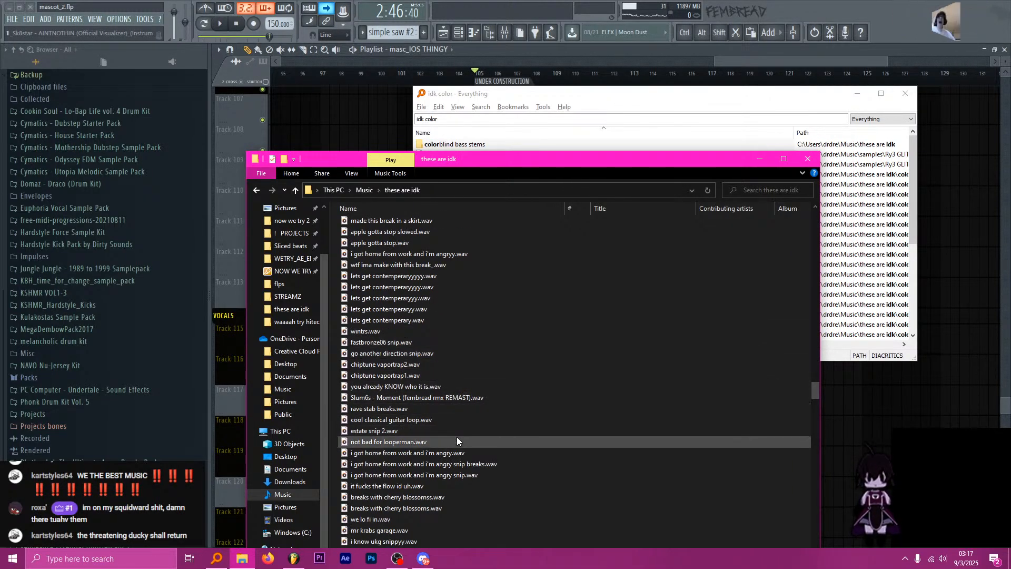
scroll(458, 479, "down", 4)
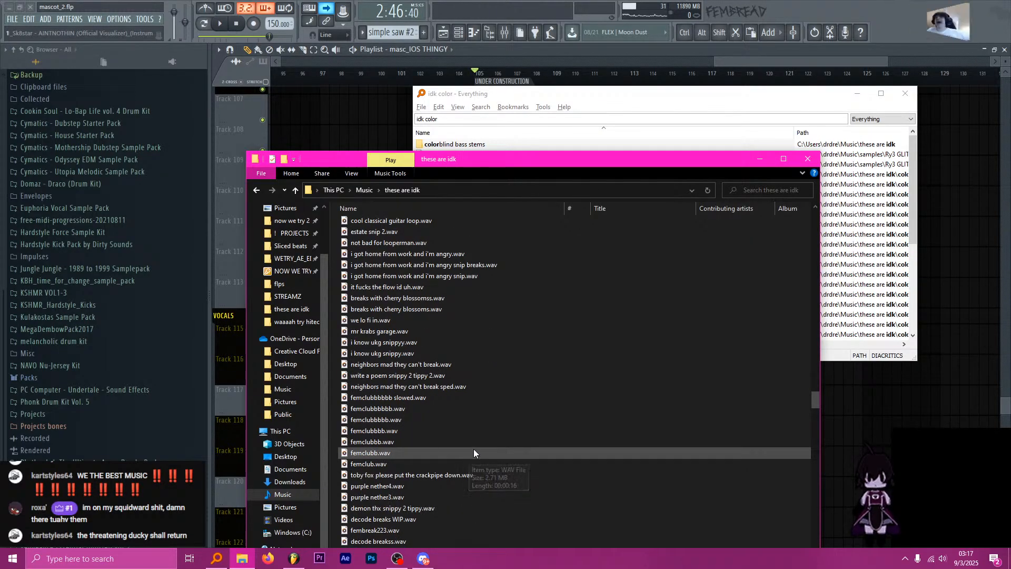
scroll(479, 438, "up", 5)
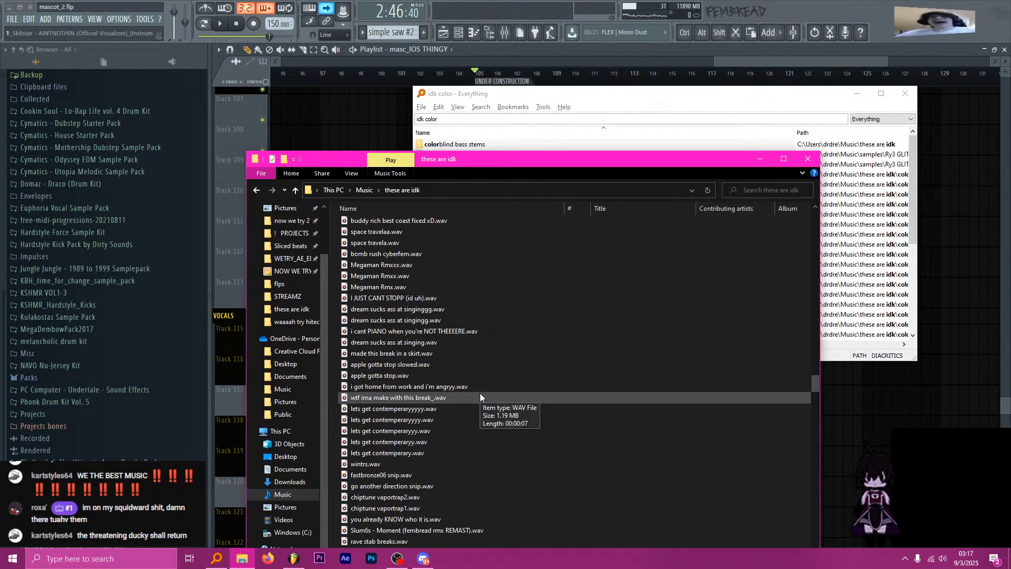
scroll(480, 393, "up", 4)
scroll(479, 393, "up", 3)
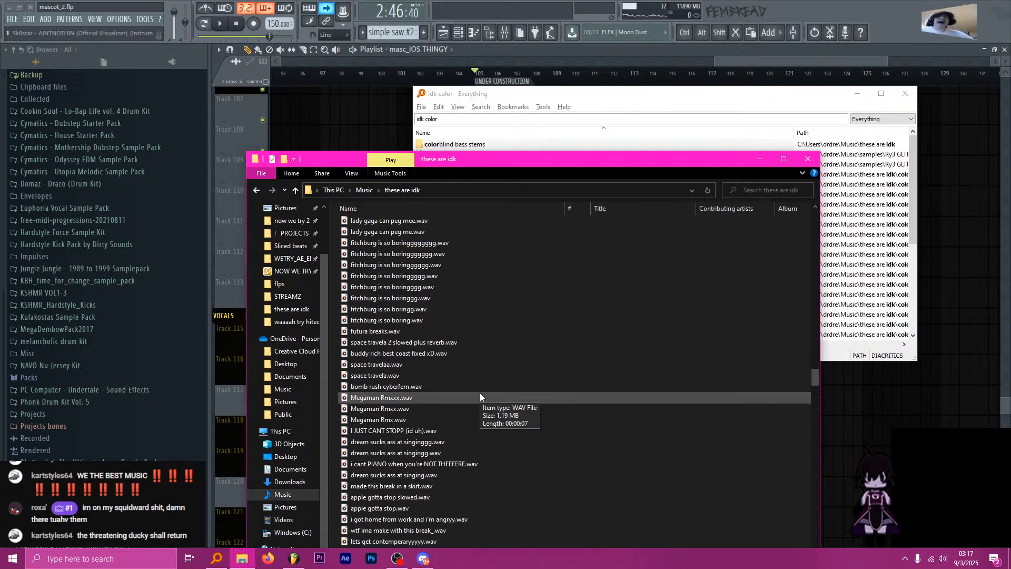
left_click(457, 343)
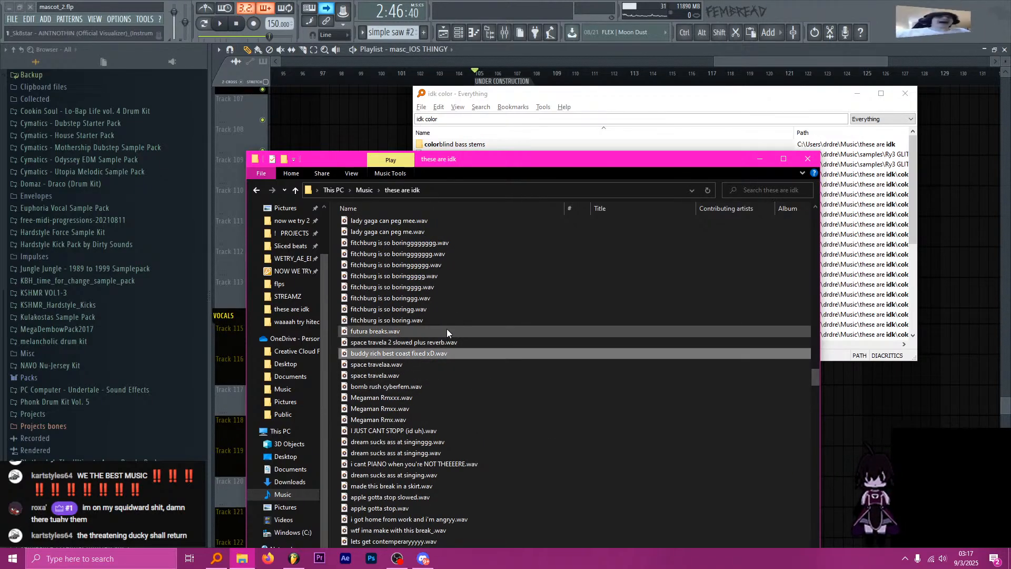
Find something trendy.wav in the "these are idk" folder, preview it, and close the media player.
scroll(446, 330, "up", 6)
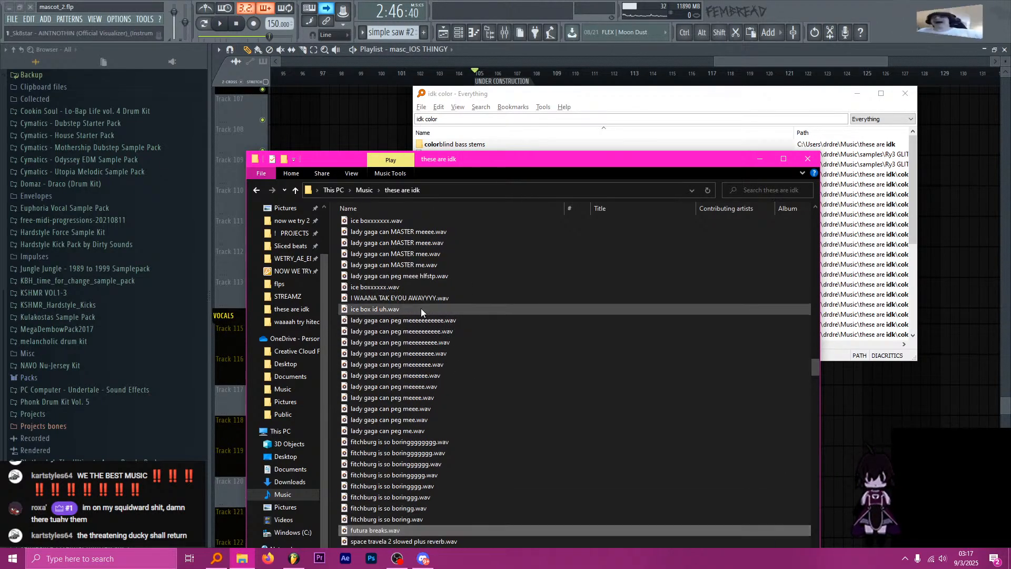
scroll(422, 308, "up", 9)
scroll(447, 393, "up", 5)
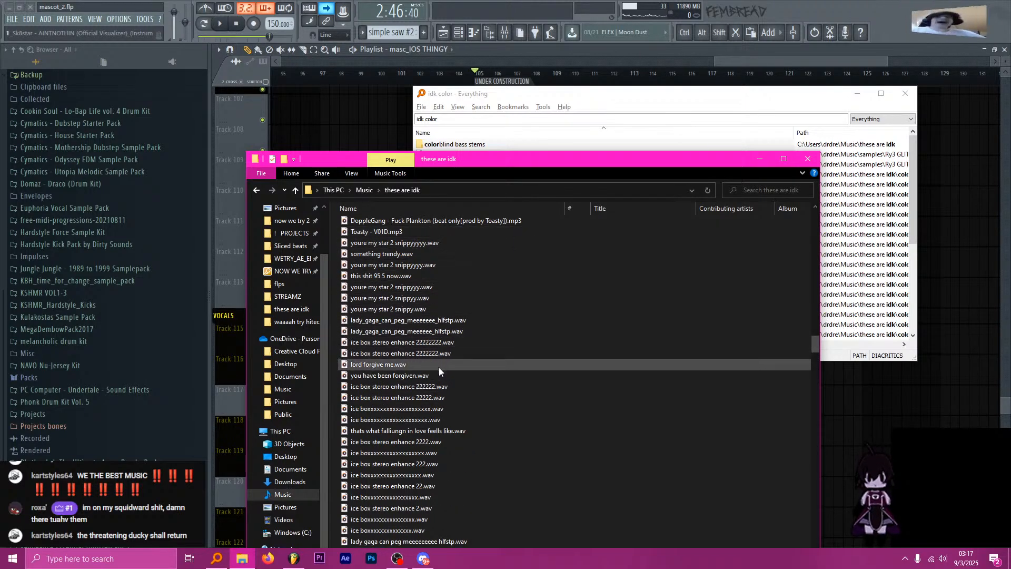
scroll(438, 372, "up", 2)
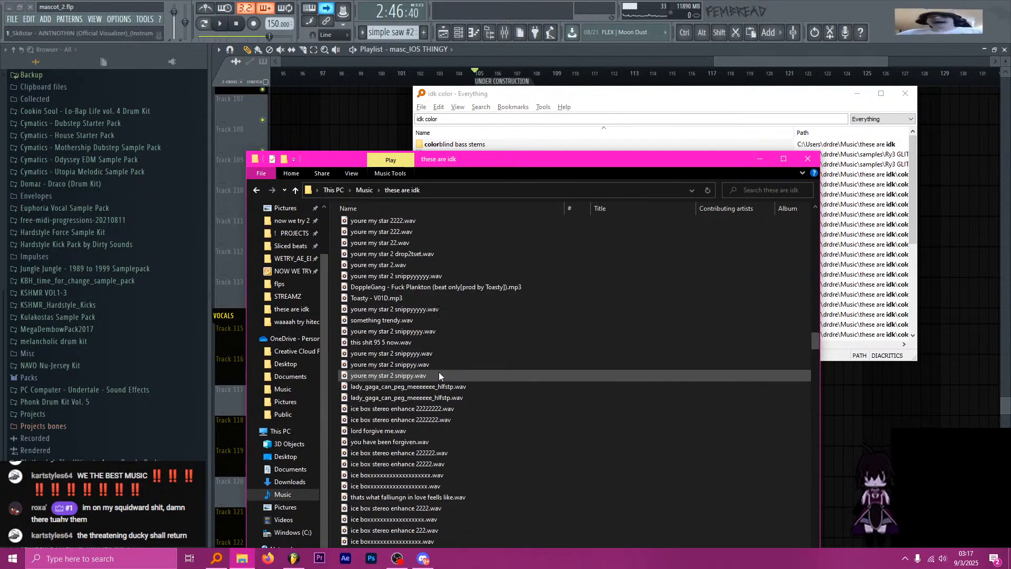
double_click(416, 321)
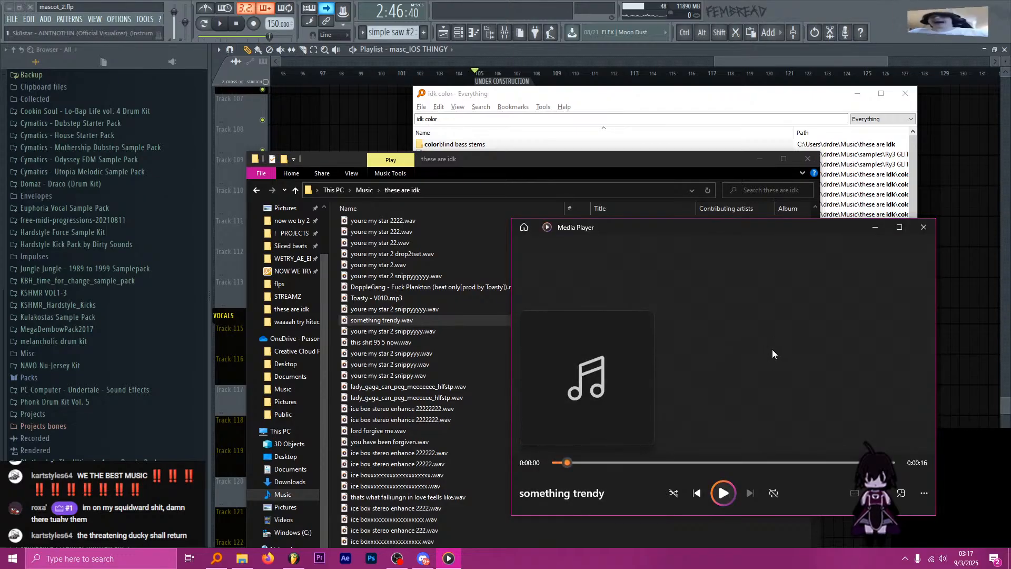
left_click(924, 227)
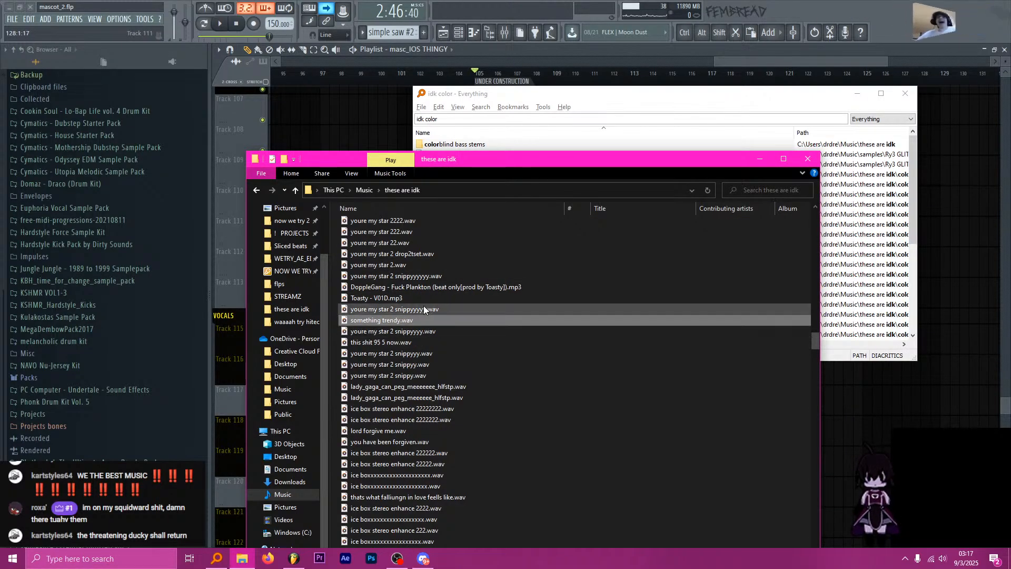
Look through more of the "these are idk" audio files, both before and after something trendy.wav, for other candidates.
scroll(439, 328, "up", 6)
scroll(439, 324, "up", 6)
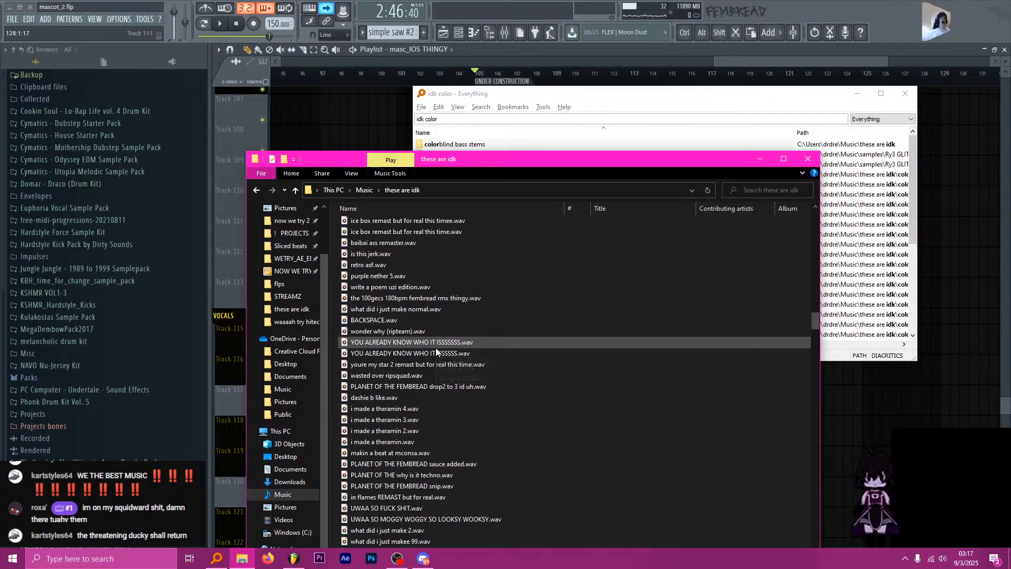
scroll(444, 355, "down", 13)
scroll(461, 363, "down", 15)
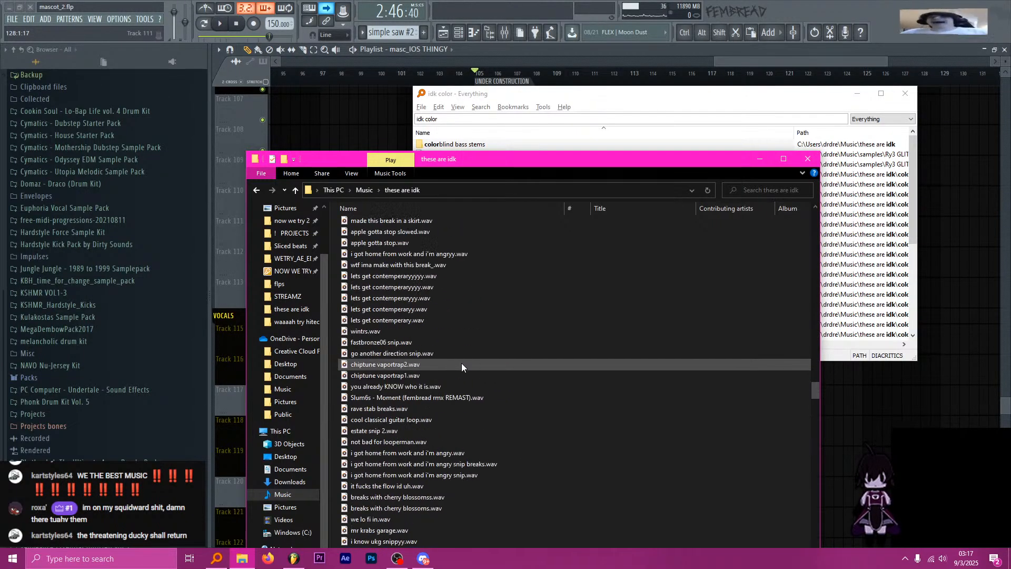
scroll(452, 364, "up", 10)
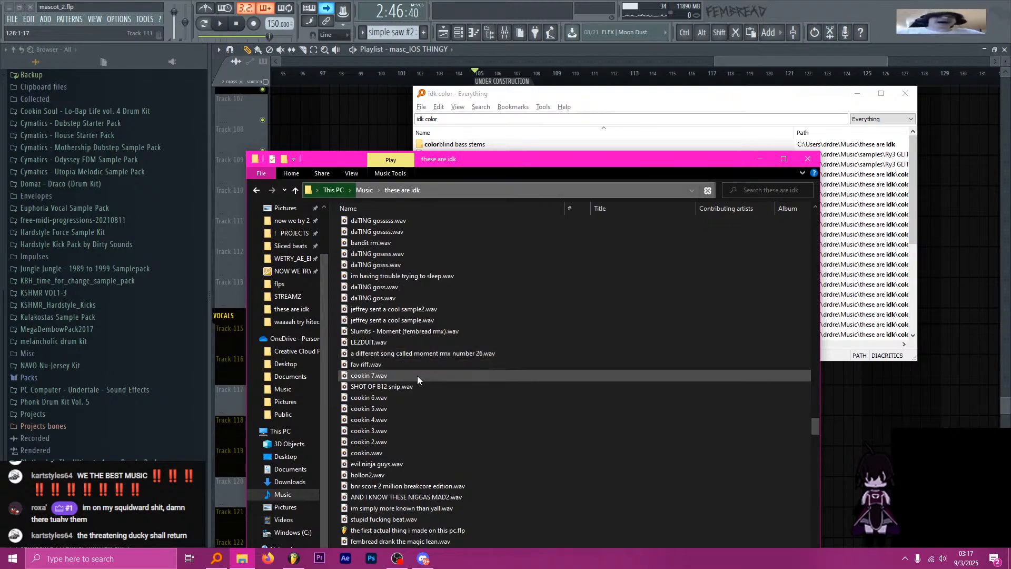
scroll(416, 392, "up", 8)
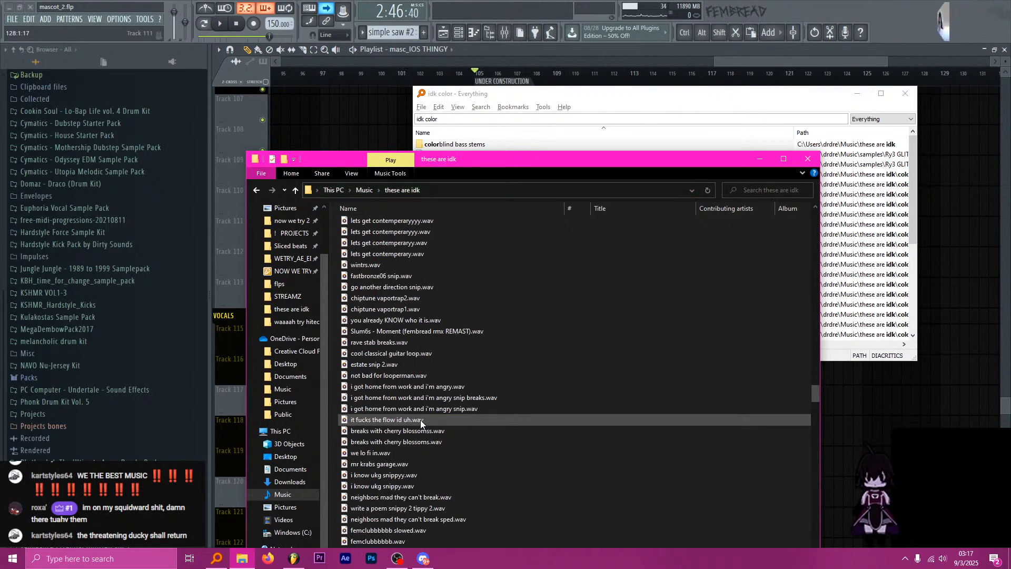
scroll(437, 422, "up", 8)
scroll(440, 429, "up", 12)
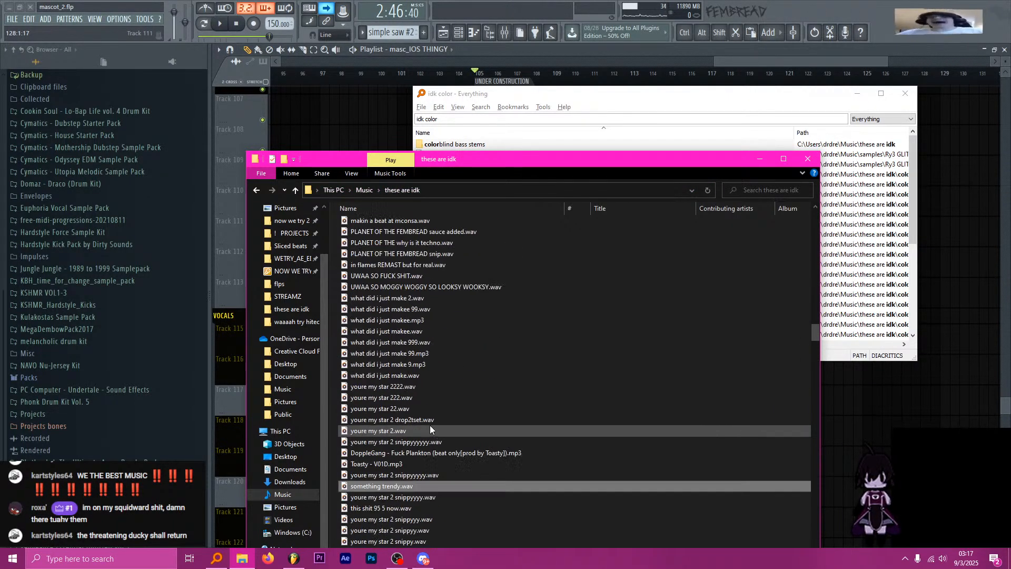
scroll(442, 429, "up", 12)
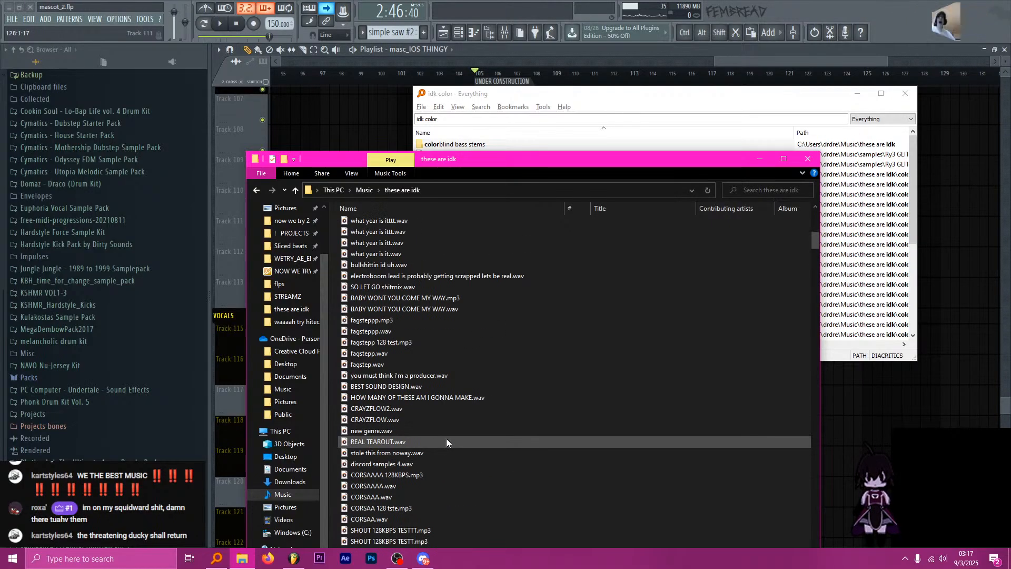
scroll(472, 375, "down", 10)
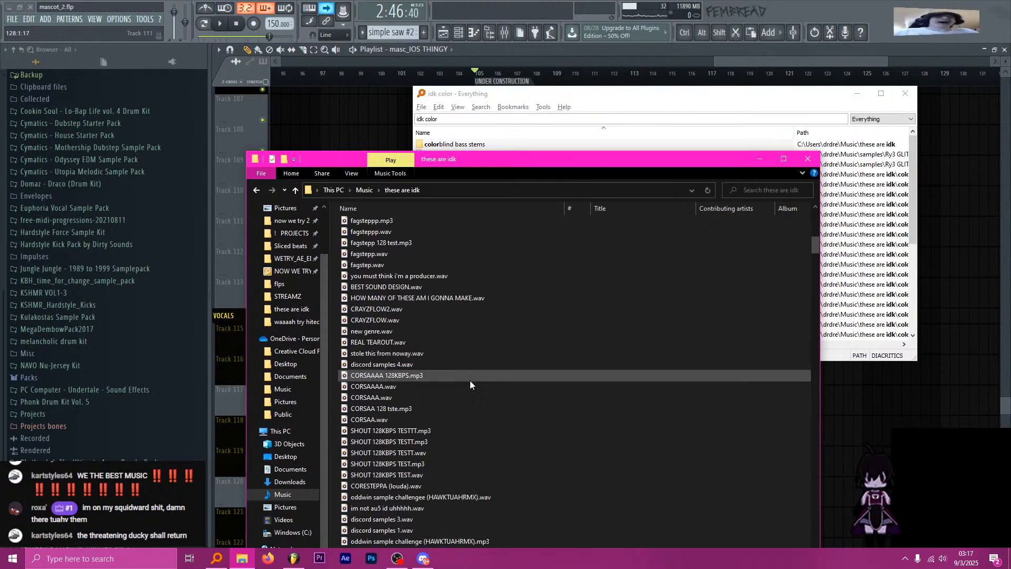
scroll(478, 372, "down", 7)
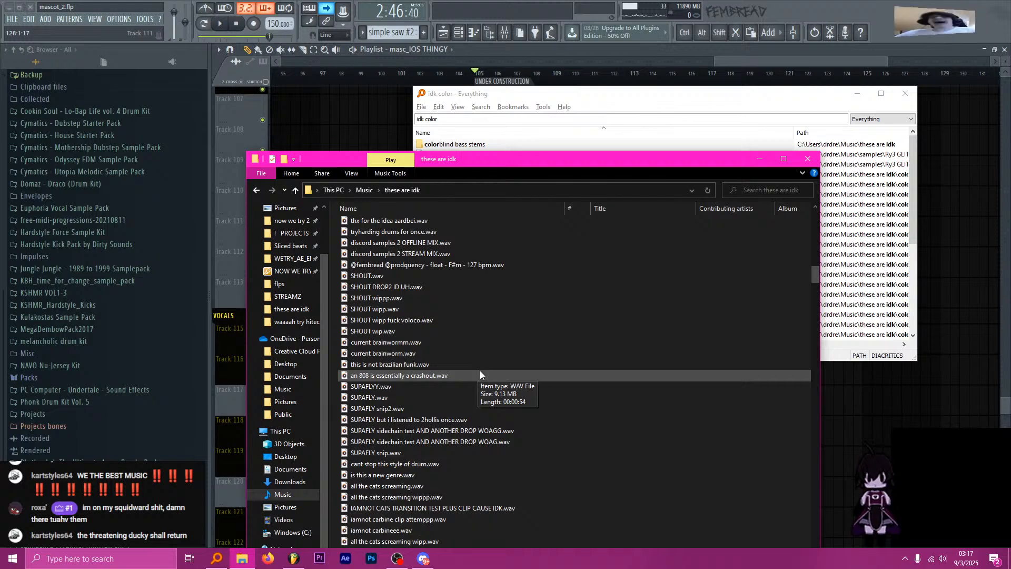
scroll(479, 371, "down", 2)
scroll(449, 423, "down", 7)
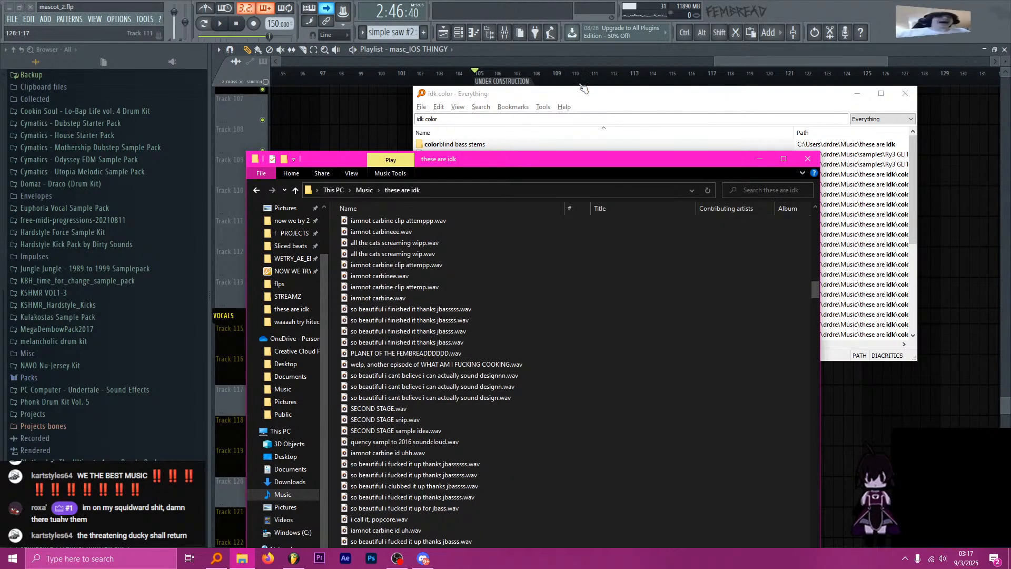
Switch to Everything, search for "idk produ", preview you must think i'm a producer.wav, and close the media player.
left_click(487, 127)
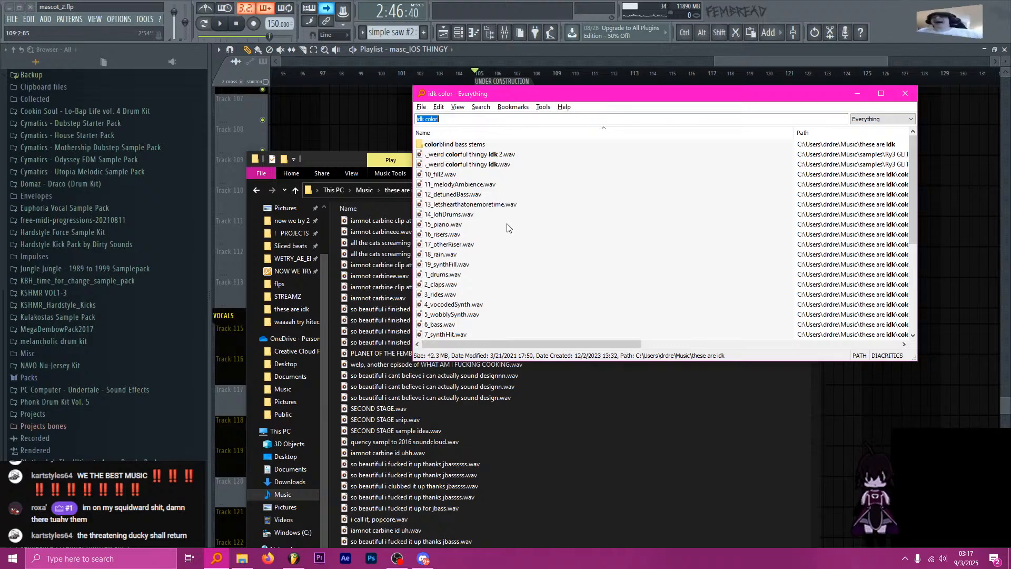
type("idk")
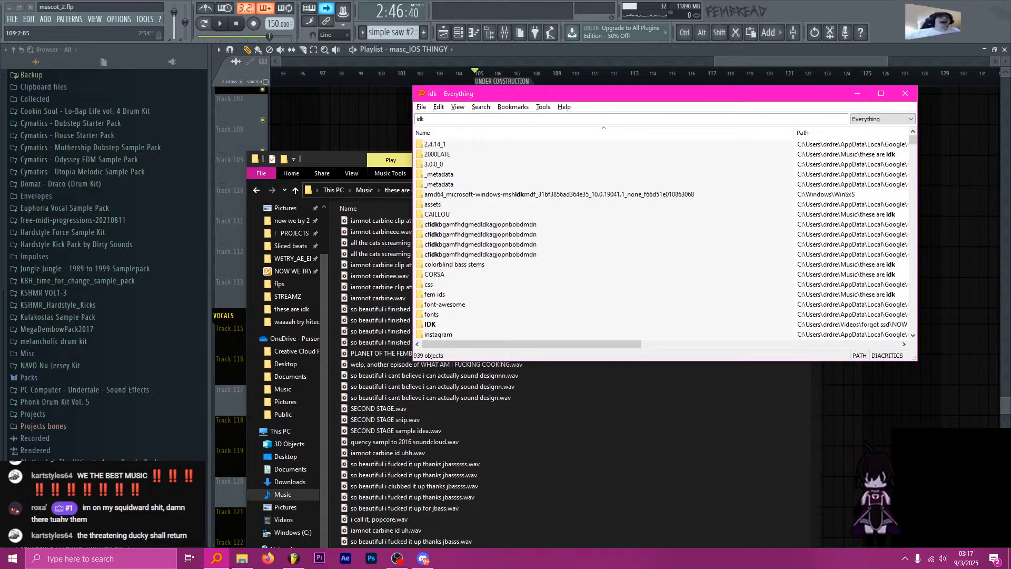
type("produ")
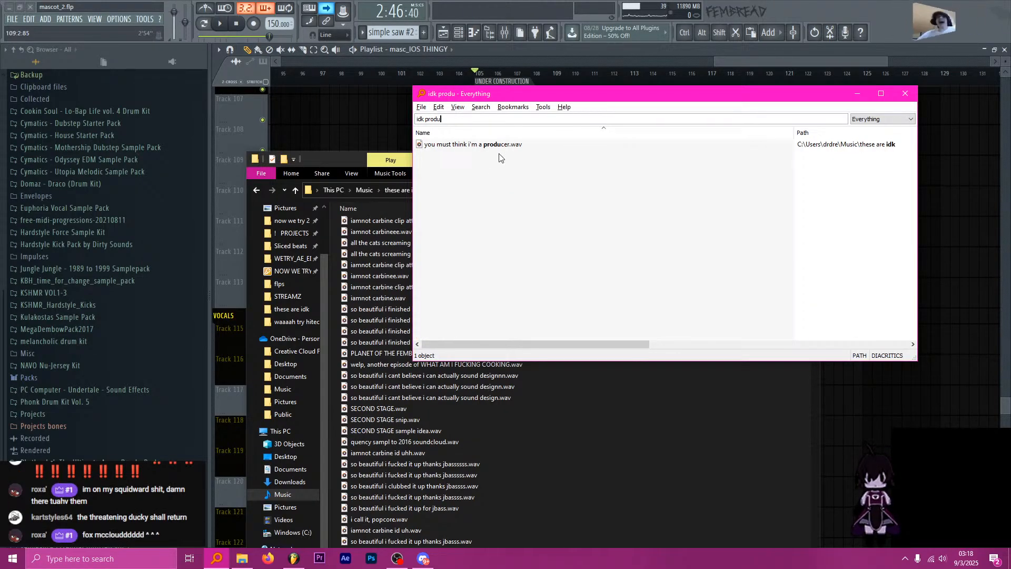
key("Down")
key("Return")
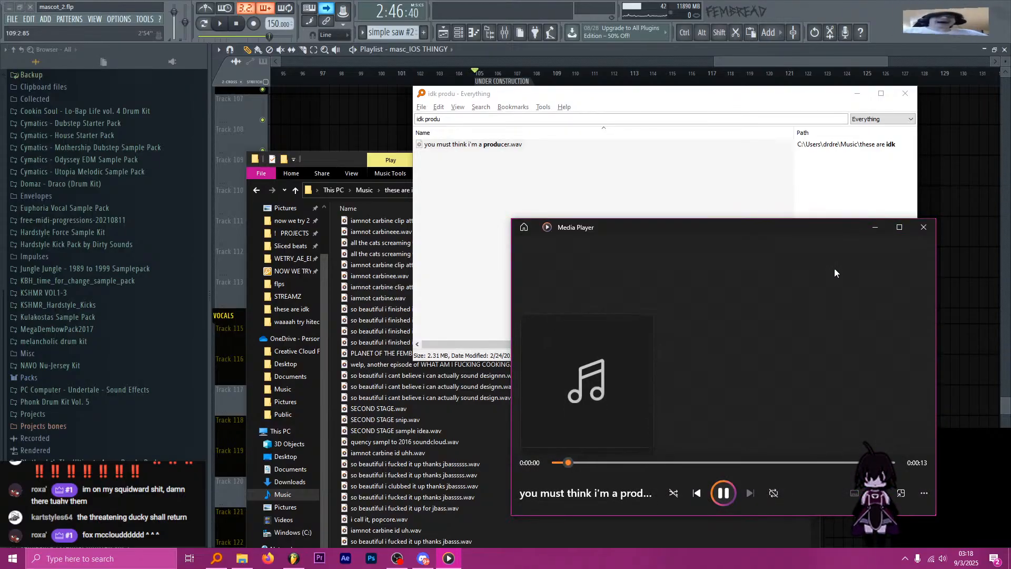
left_click(923, 227)
Return to File Explorer, preview i call it, popcore.wav from the "these are idk" folder, and close the media player.
left_click(471, 122)
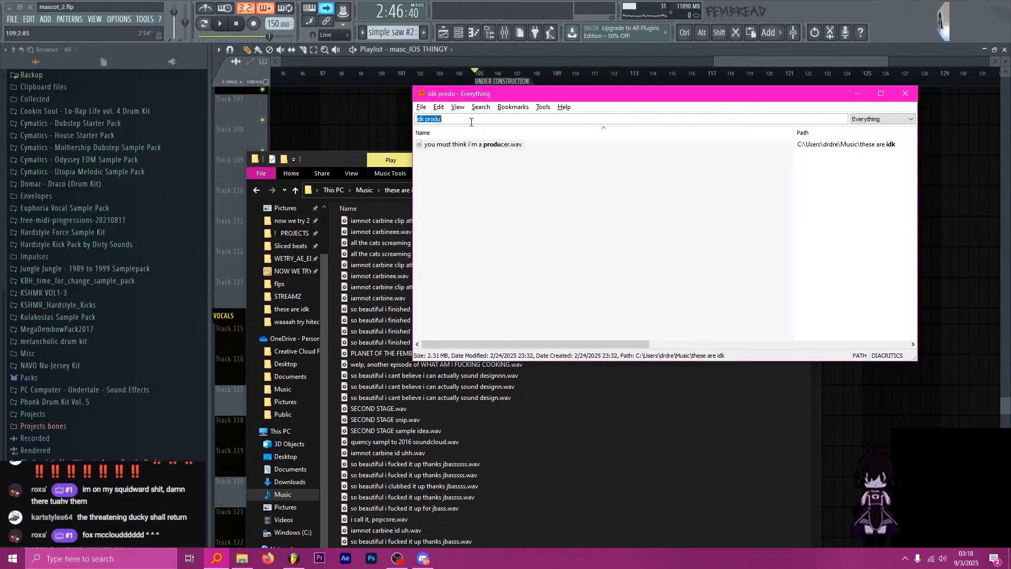
double_click(396, 521)
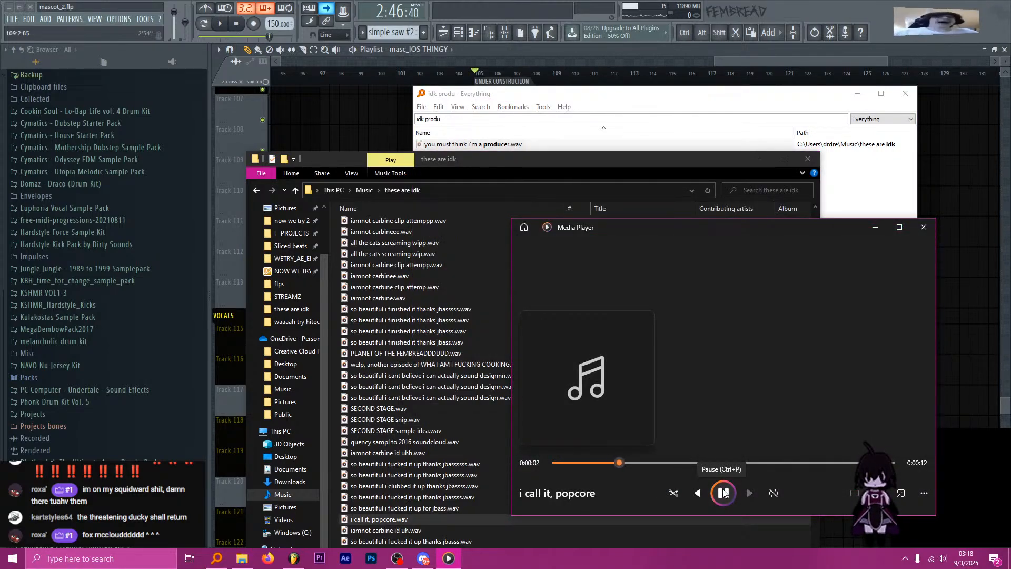
left_click(724, 492)
left_click(923, 227)
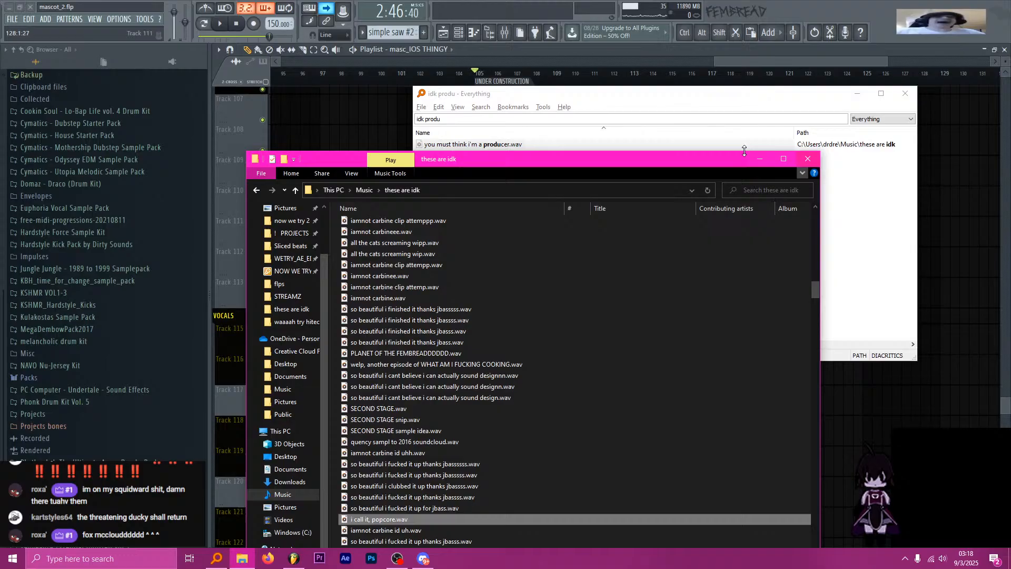
Search Everything for "idk color" and look through the results for color bass audio files.
left_click(524, 118)
key("BackSpace")
key("BackSpace")
key("BackSpace")
key("BackSpace")
key("BackSpace")
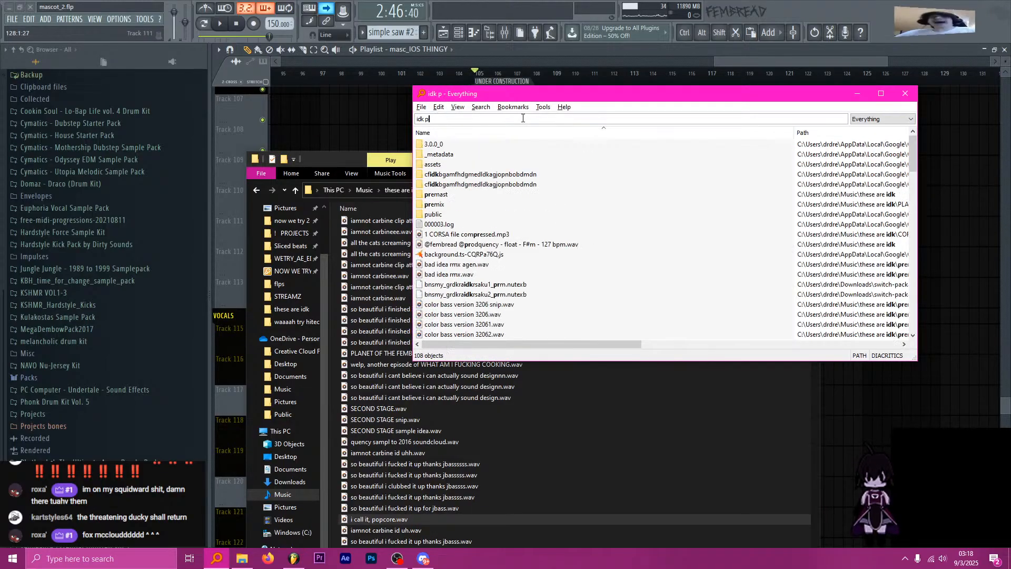
type("color")
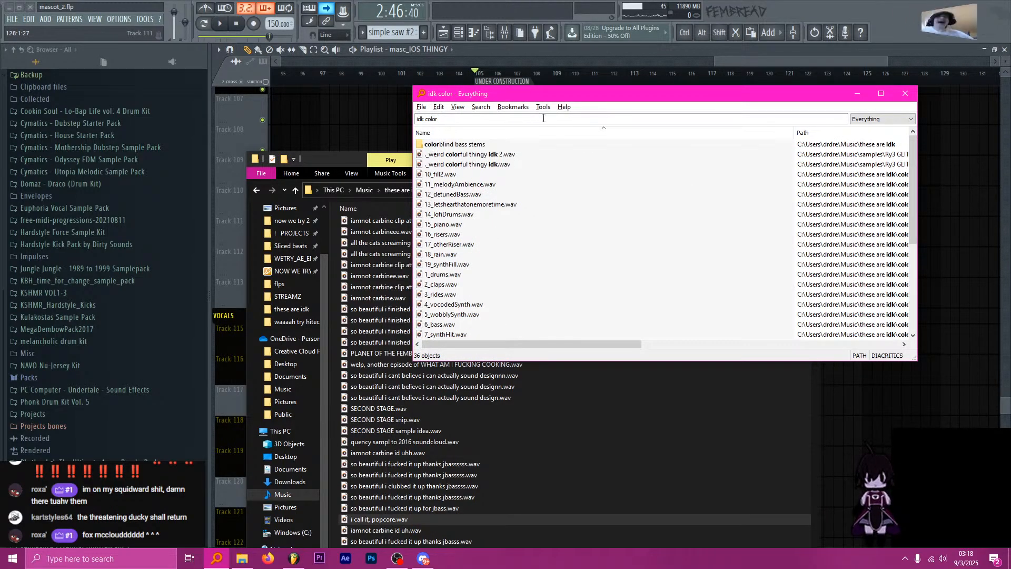
scroll(566, 163, "down", 5)
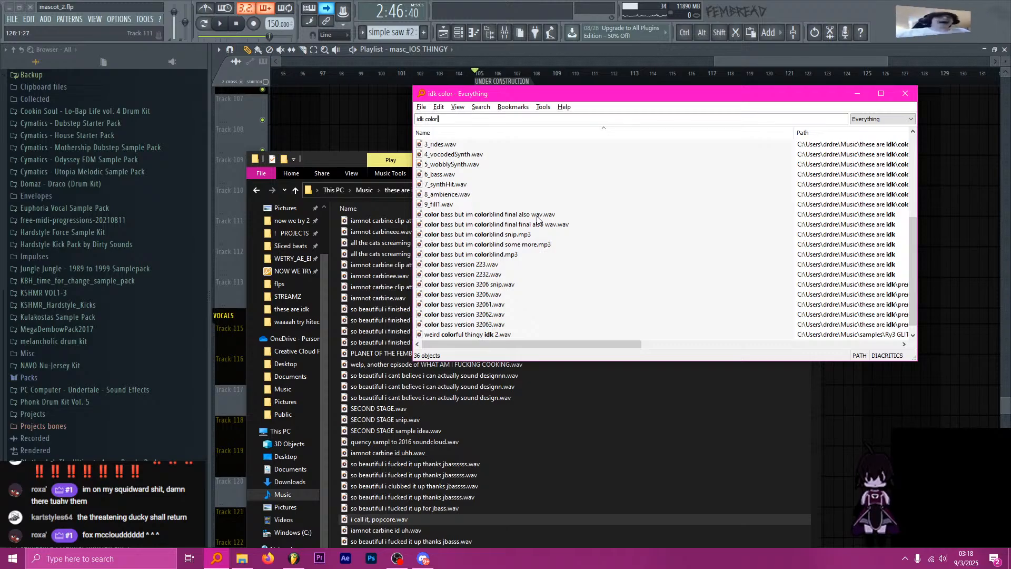
left_click(536, 243)
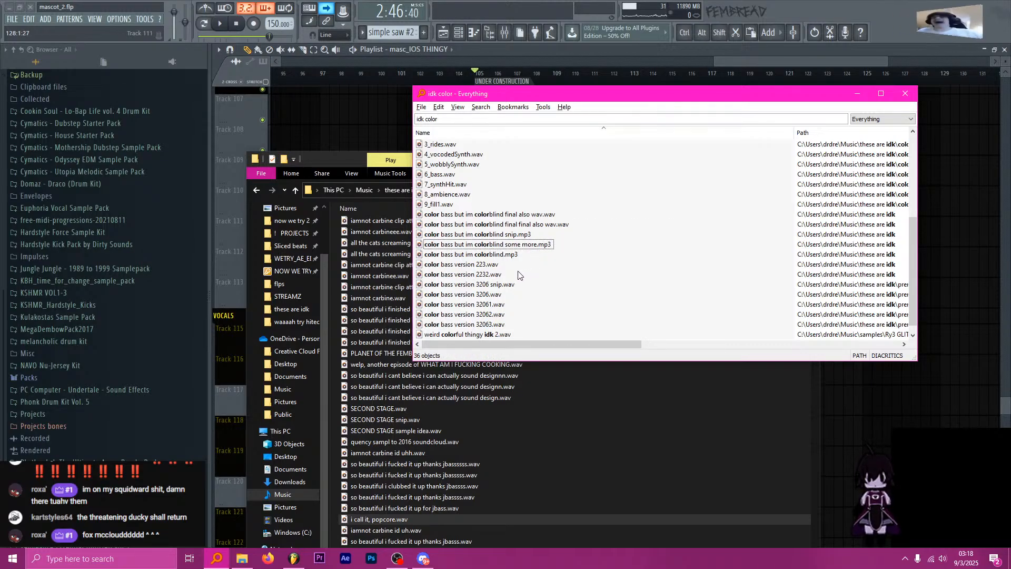
scroll(511, 322, "down", 1)
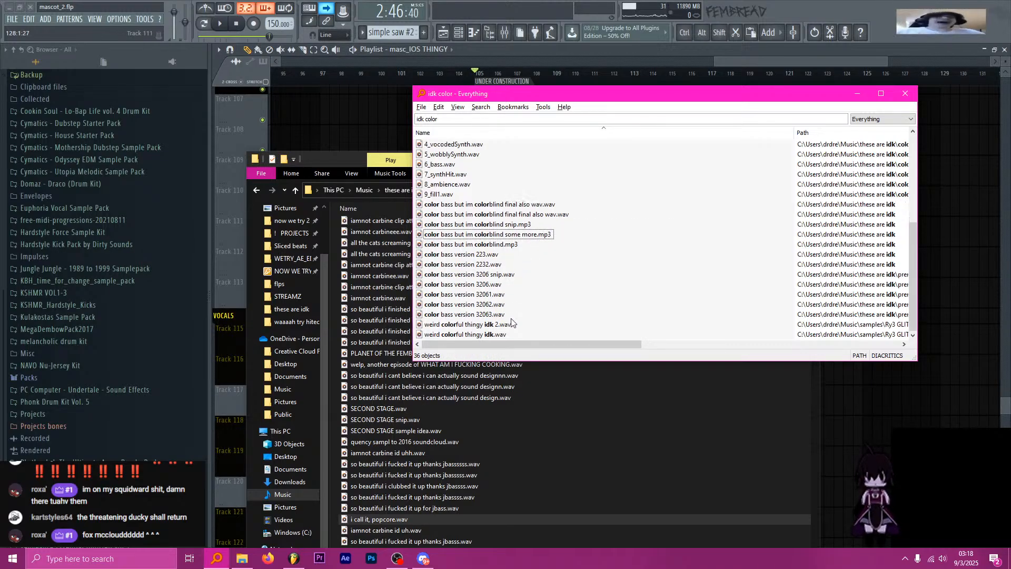
Preview color bass version 3206.wav and a middle section of color bass version 32063.wav, closing the media player after each.
double_click(499, 285)
right_click(721, 431)
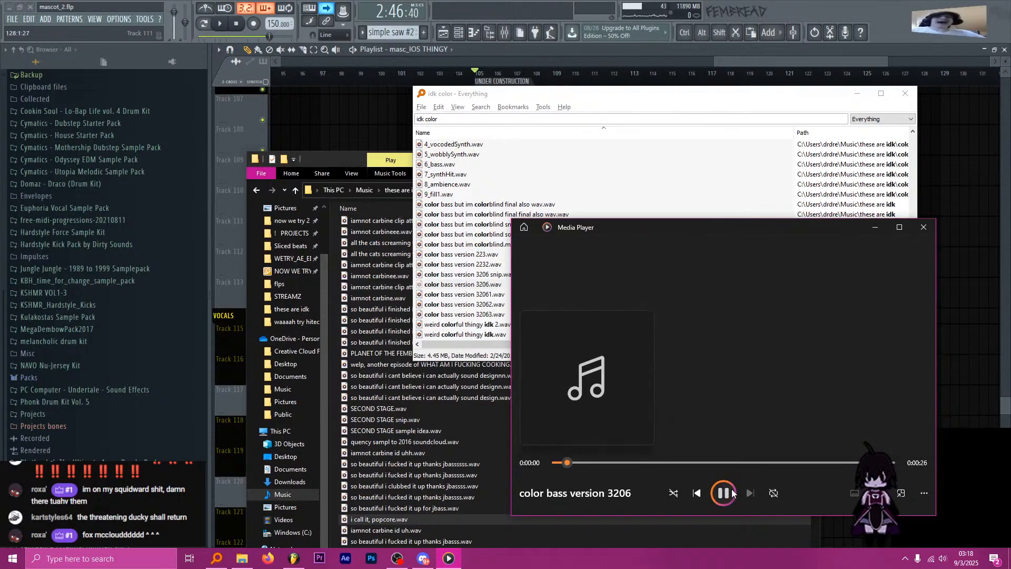
left_click(924, 227)
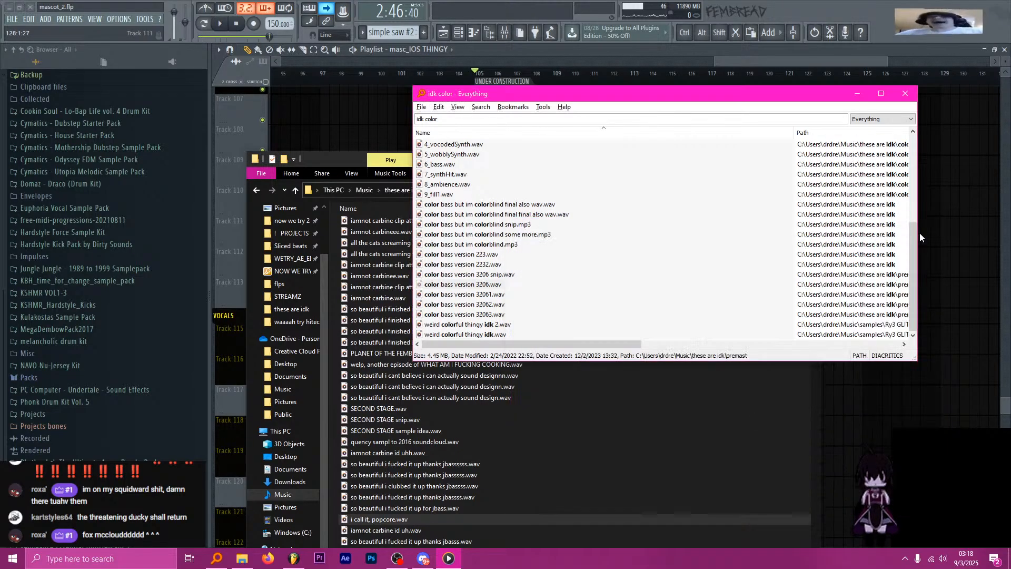
left_click(485, 308)
double_click(485, 314)
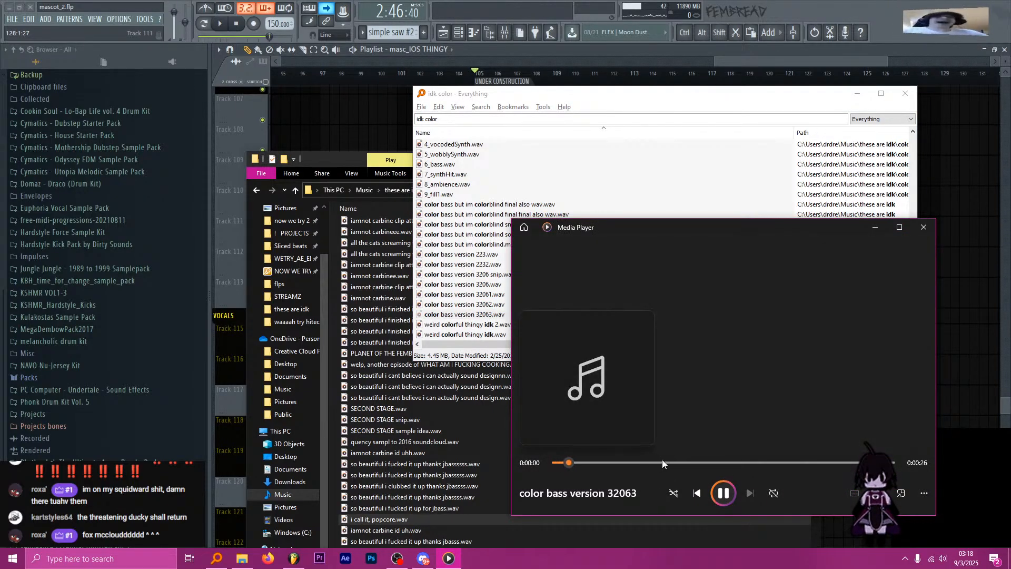
left_click(703, 462)
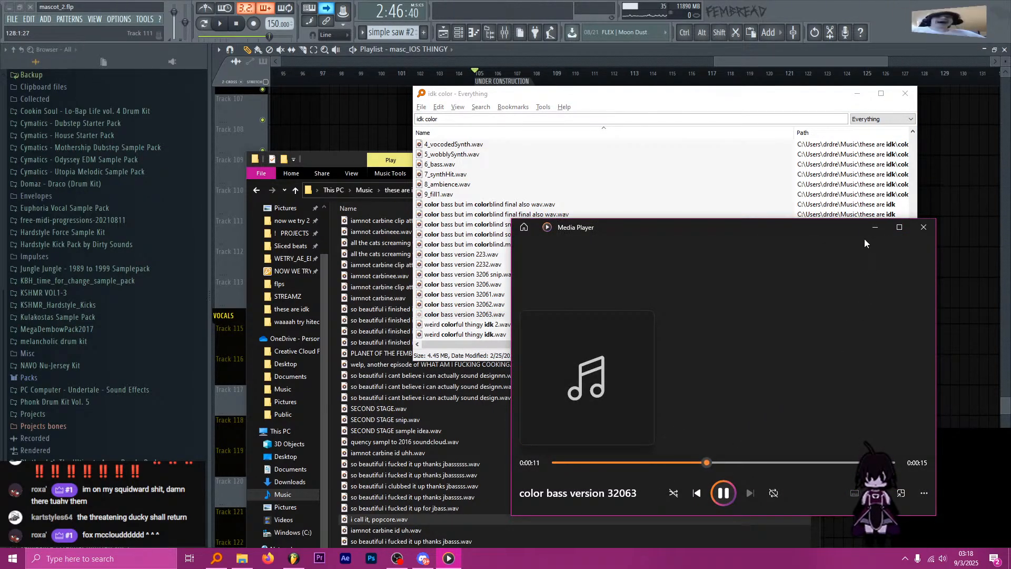
left_click(925, 228)
Close the Everything search window and return to the UNDER CONSTRUCTION section of the FL Studio playlist.
scroll(597, 271, "up", 5)
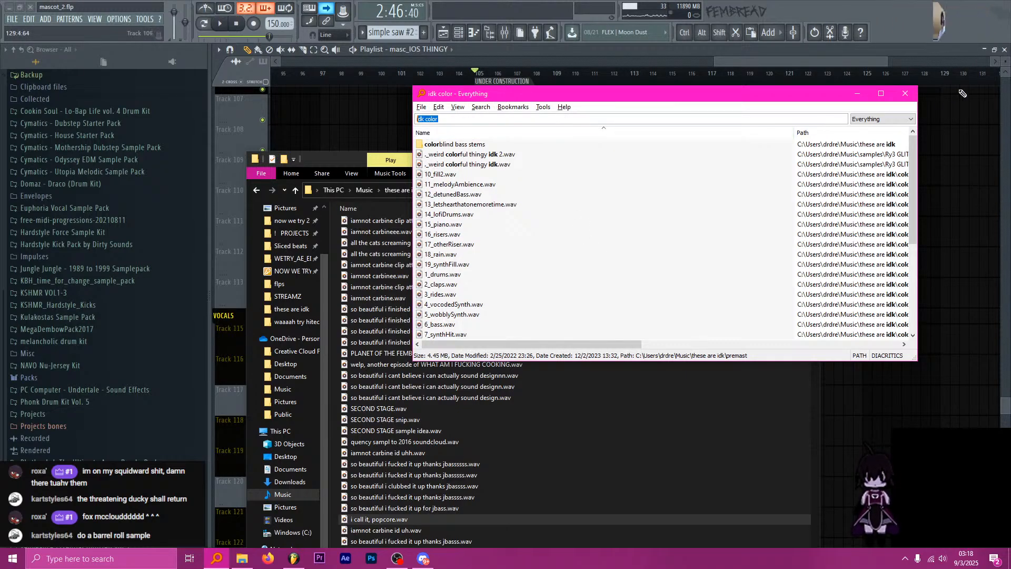
left_click(911, 89)
left_click(769, 60)
scroll(616, 143, "down", 1)
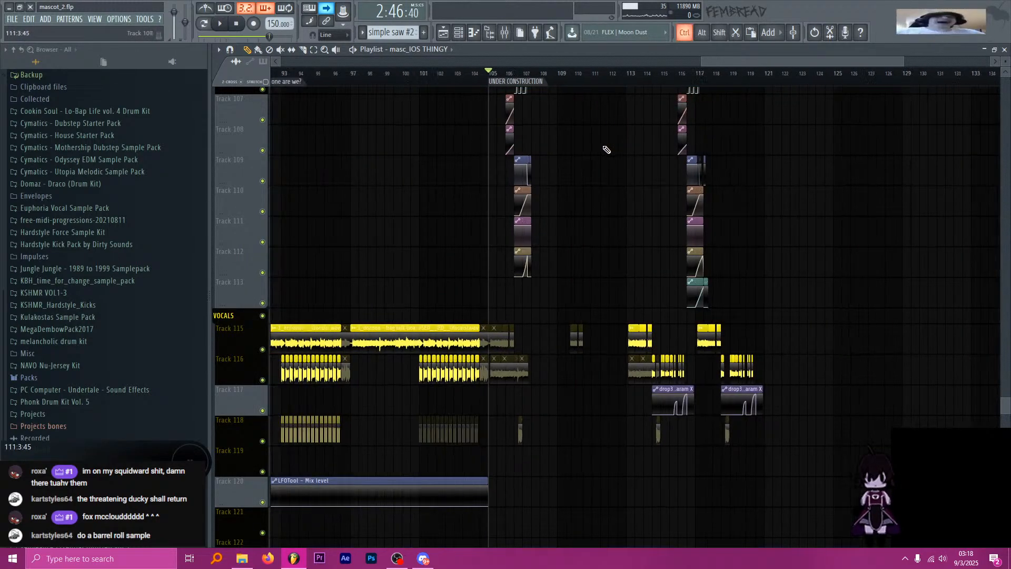
scroll(804, 192, "up", 3)
Open THINGS2SAMPLE.txt in Notepad, add "> do a barrel roll" as a new entry ending the list, and return to FL Studio.
key("super")
type("things2")
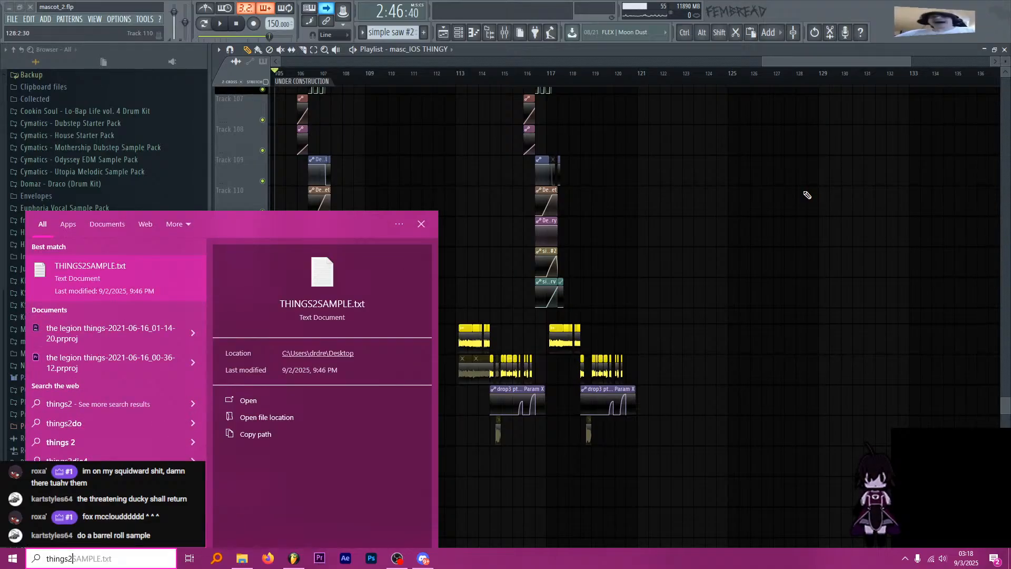
key("Return")
scroll(478, 426, "down", 9)
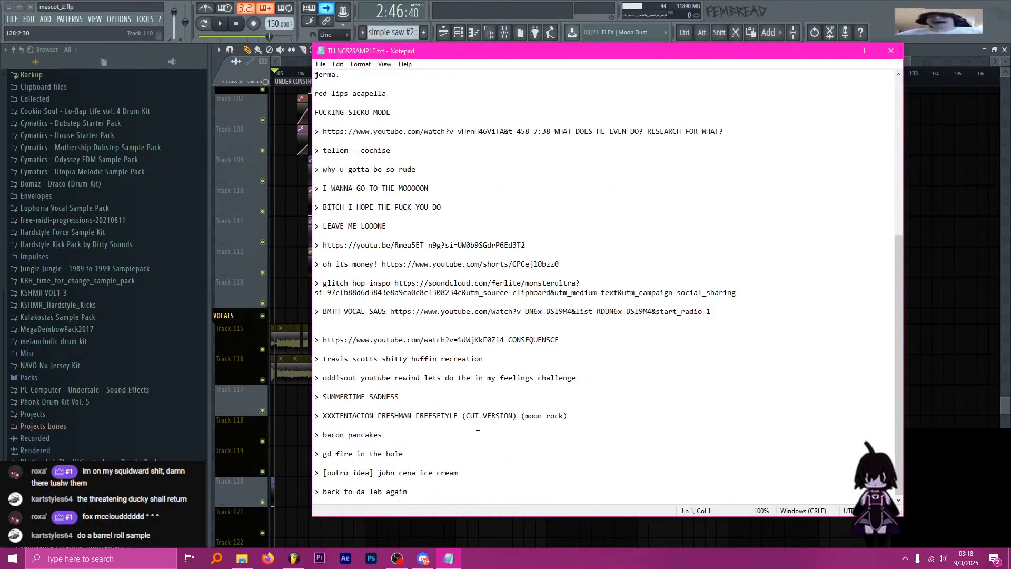
key("Return")
key("Return")
type("> do a barrel roll")
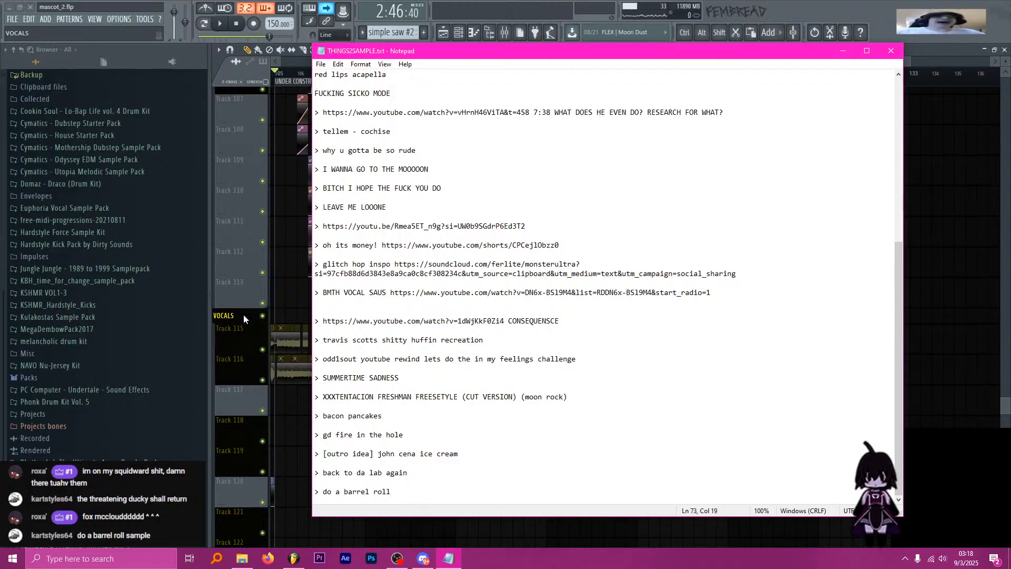
left_click(244, 314)
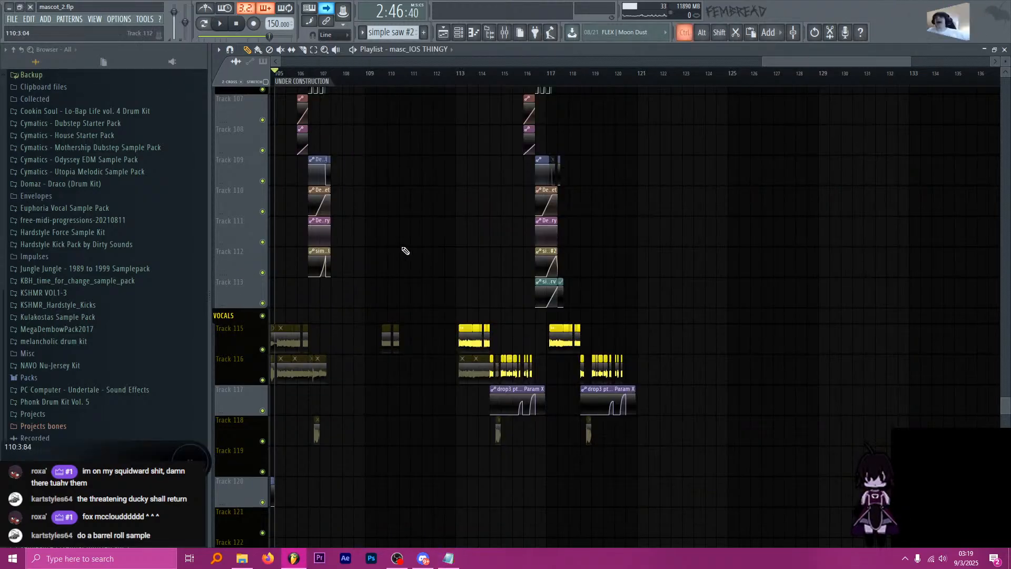
Play the UNDER CONSTRUCTION drop from its start marker with more of the arrangement in view, and stop playback.
scroll(501, 208, "down", 5)
scroll(614, 203, "up", 2)
key("space")
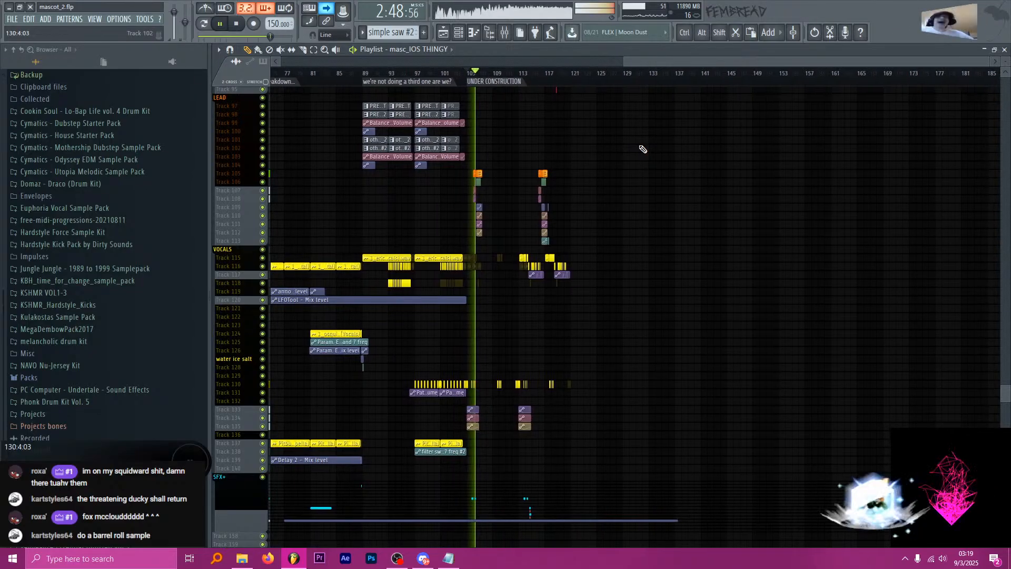
key("space")
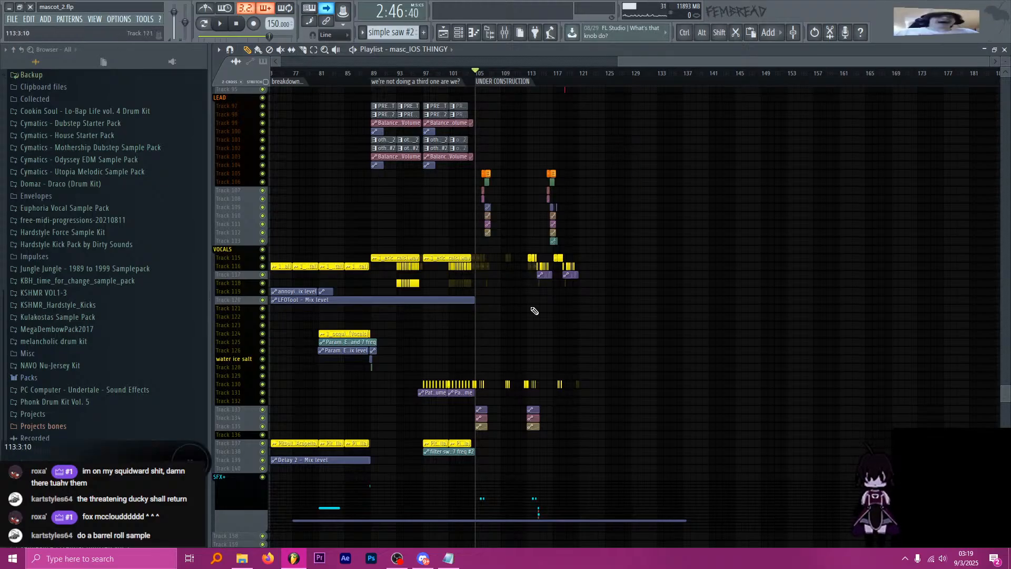
Expand the SFX+ track group, replay the UNDER CONSTRUCTION drop while examining its lead, synth and bass tracks, and stop playback.
left_click(227, 478)
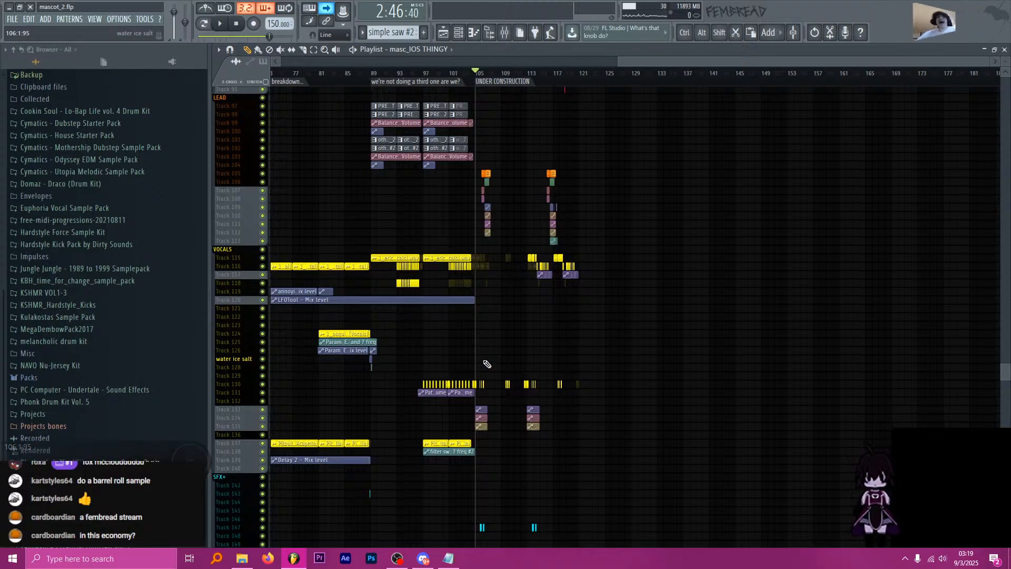
key("space")
scroll(595, 289, "up", 3)
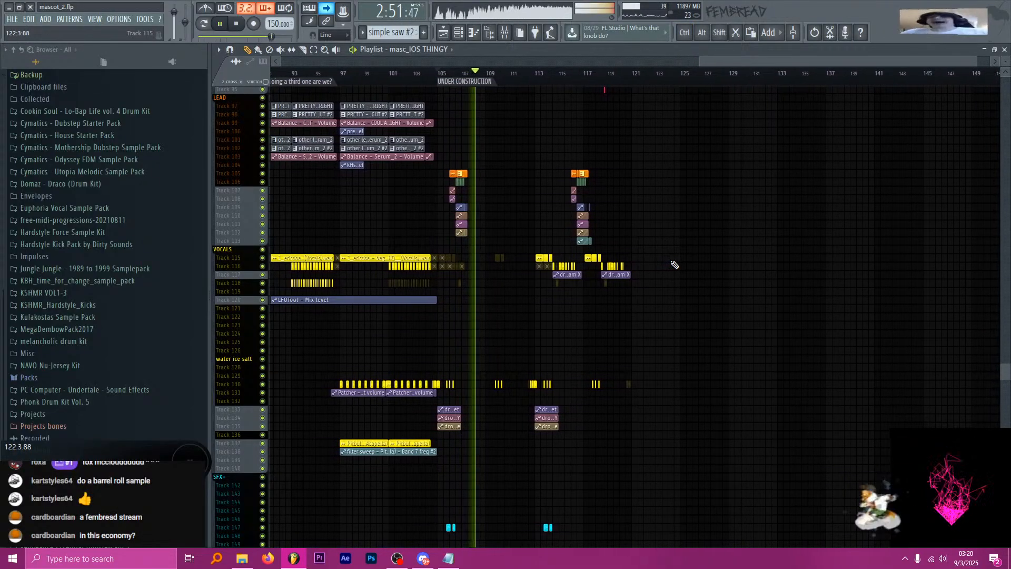
scroll(674, 264, "up", 10)
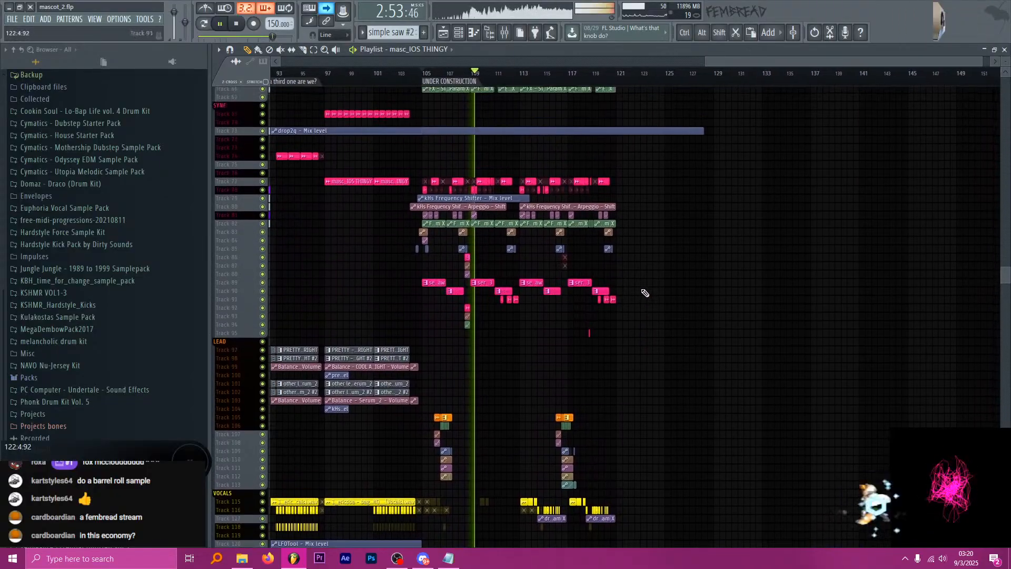
scroll(641, 290, "up", 1)
scroll(595, 263, "up", 2)
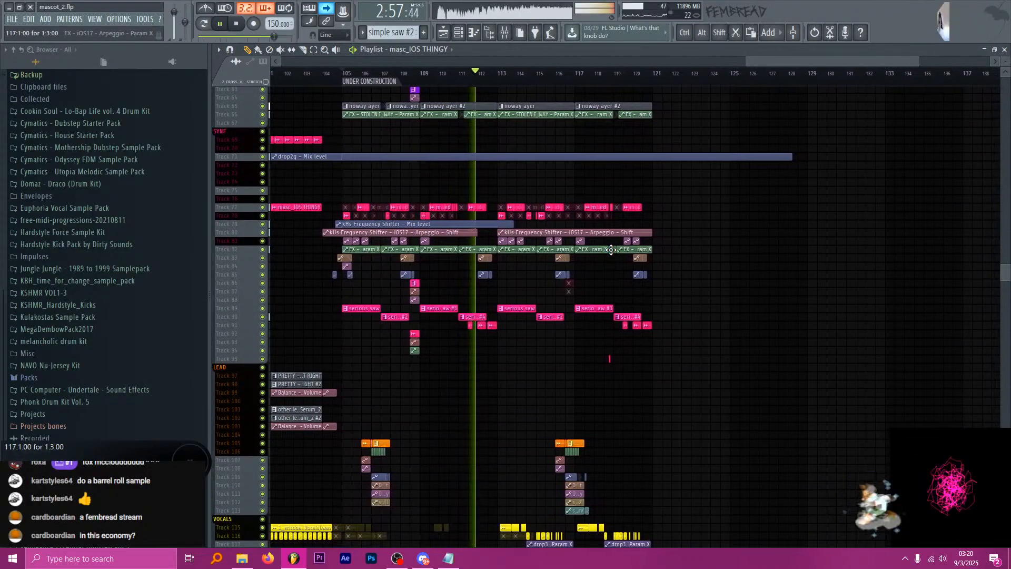
scroll(579, 226, "up", 2)
scroll(535, 205, "up", 2)
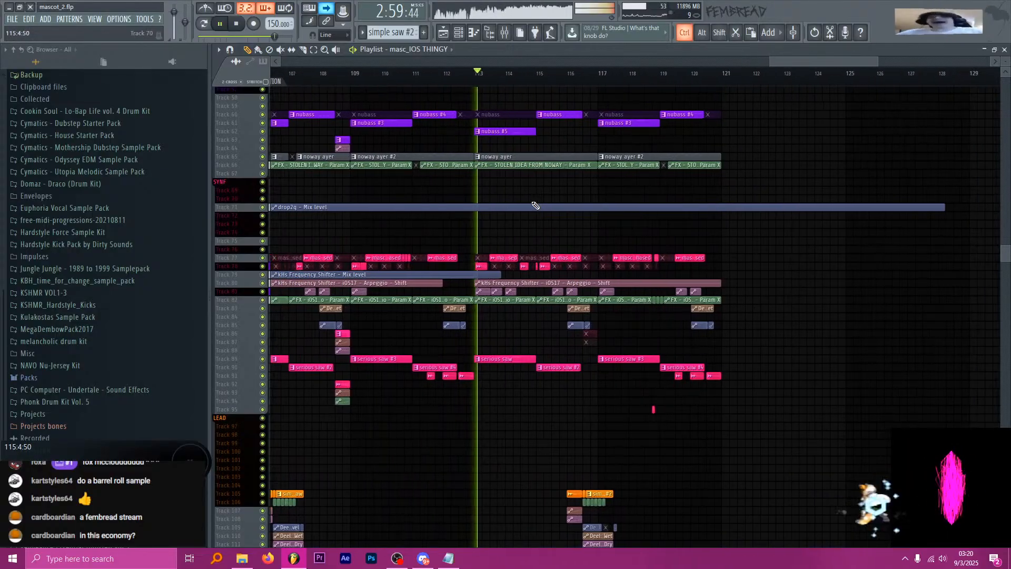
scroll(535, 206, "up", 4)
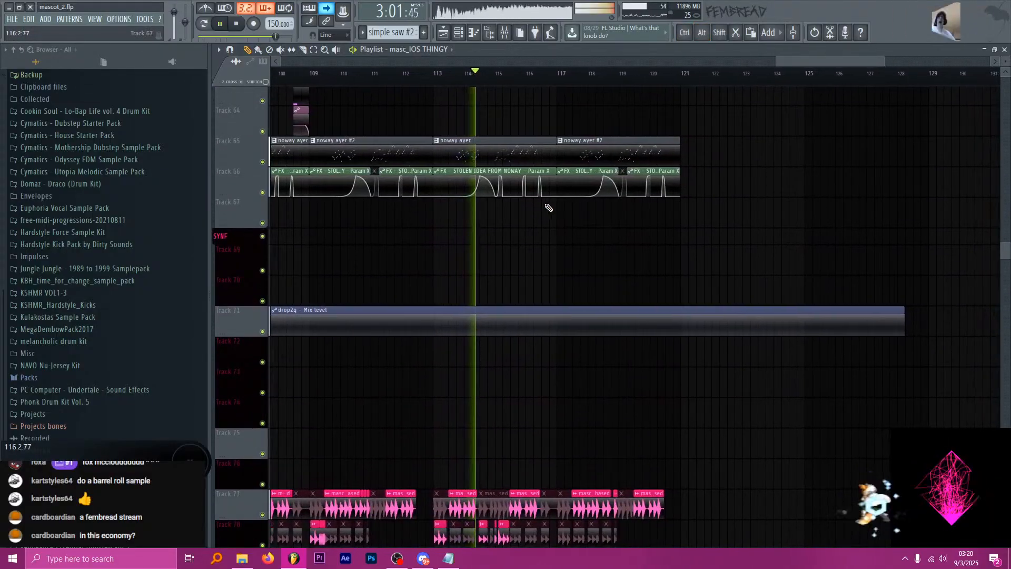
scroll(545, 221, "down", 4)
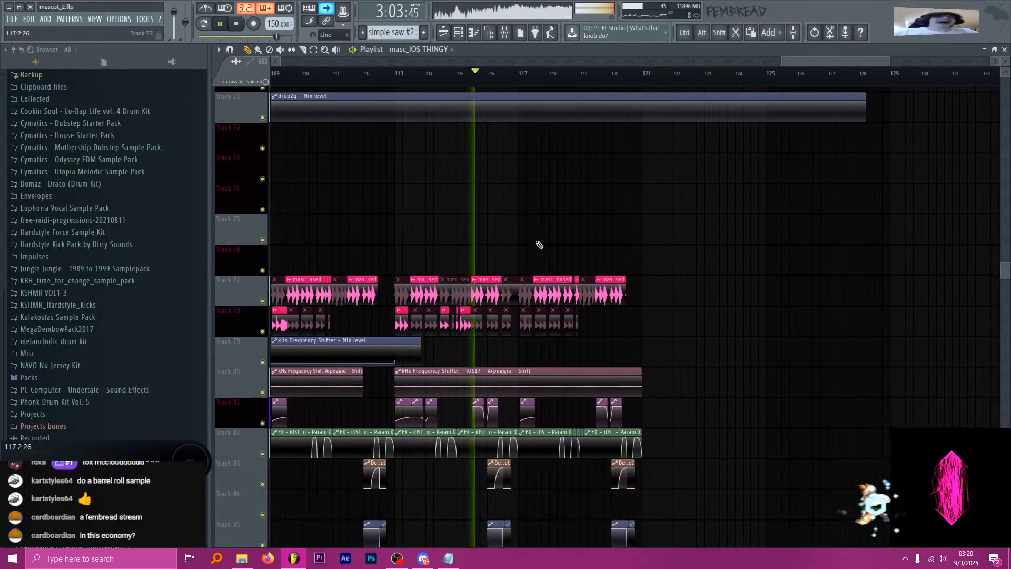
scroll(539, 245, "down", 2)
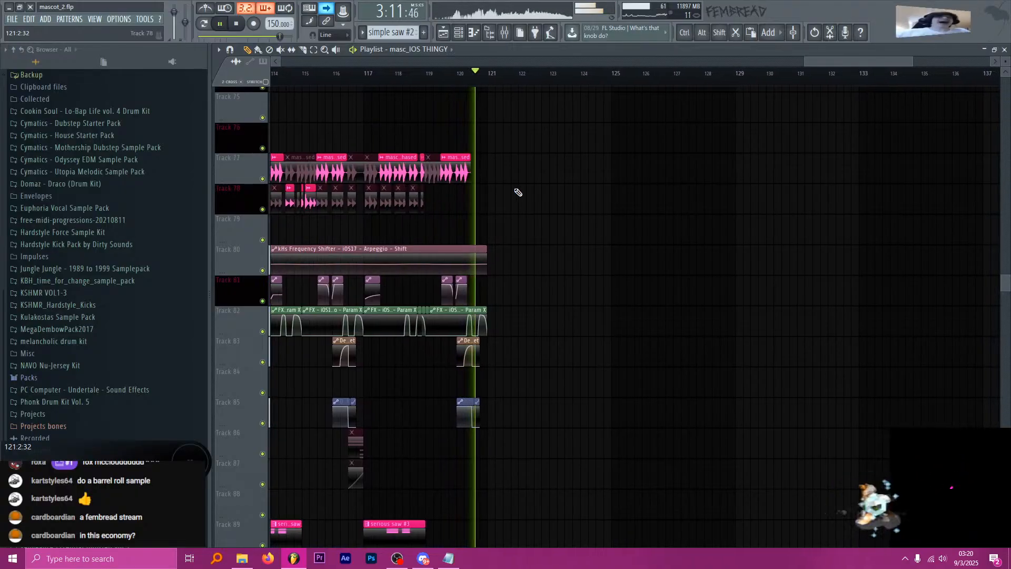
key("space")
Select the noway ayer pattern from its clip on track 65 and show its channels in the channel rack.
scroll(528, 192, "down", 4)
scroll(646, 197, "up", 13)
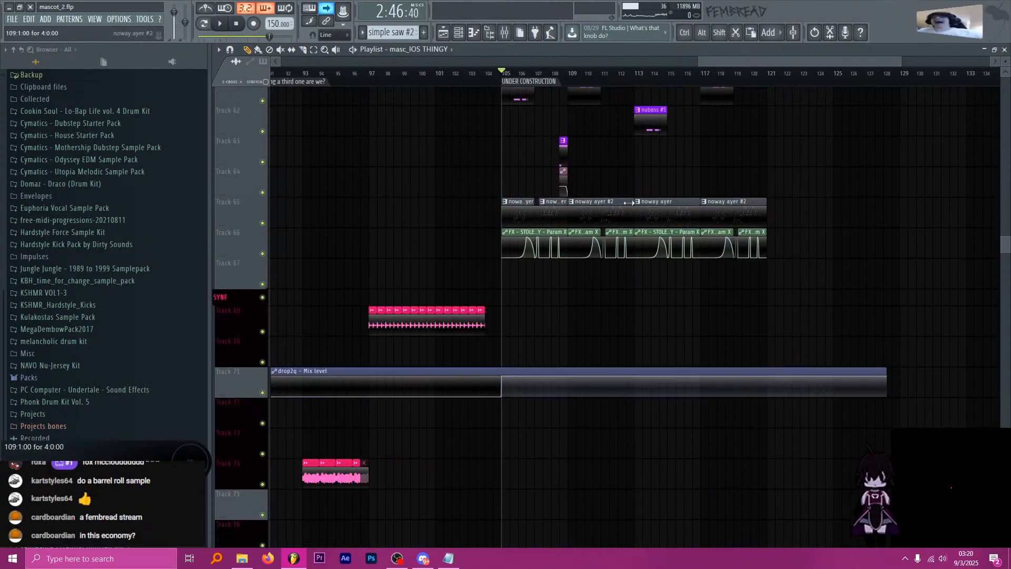
scroll(585, 206, "up", 3)
left_click(464, 35)
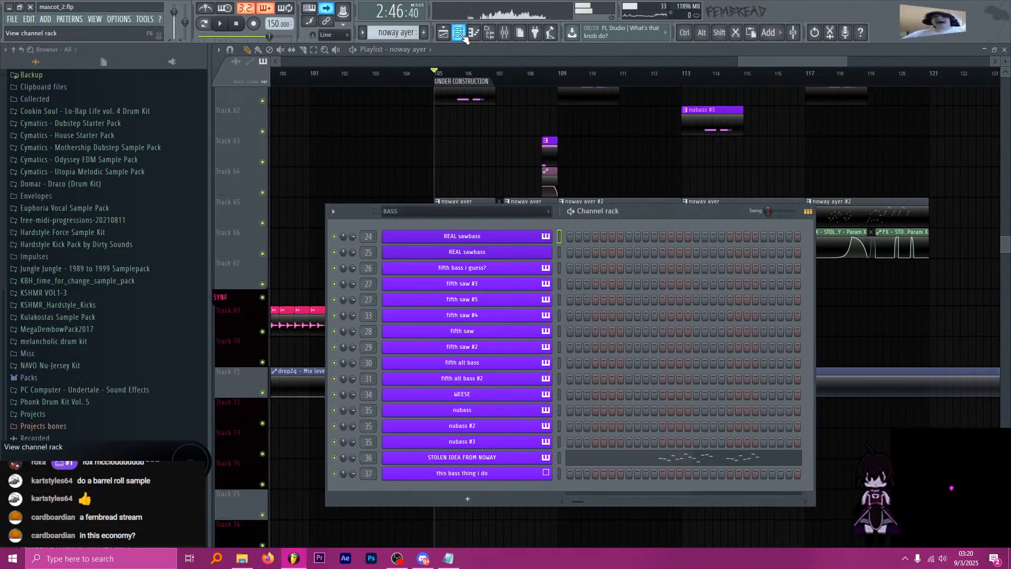
left_click(204, 25)
key("space")
left_click(249, 23)
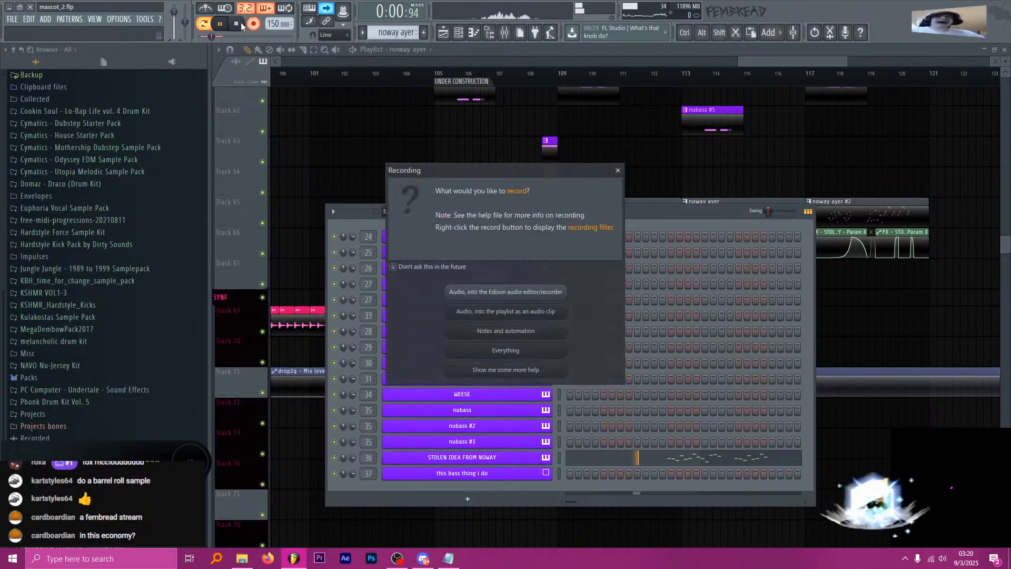
key("space")
left_click(562, 306)
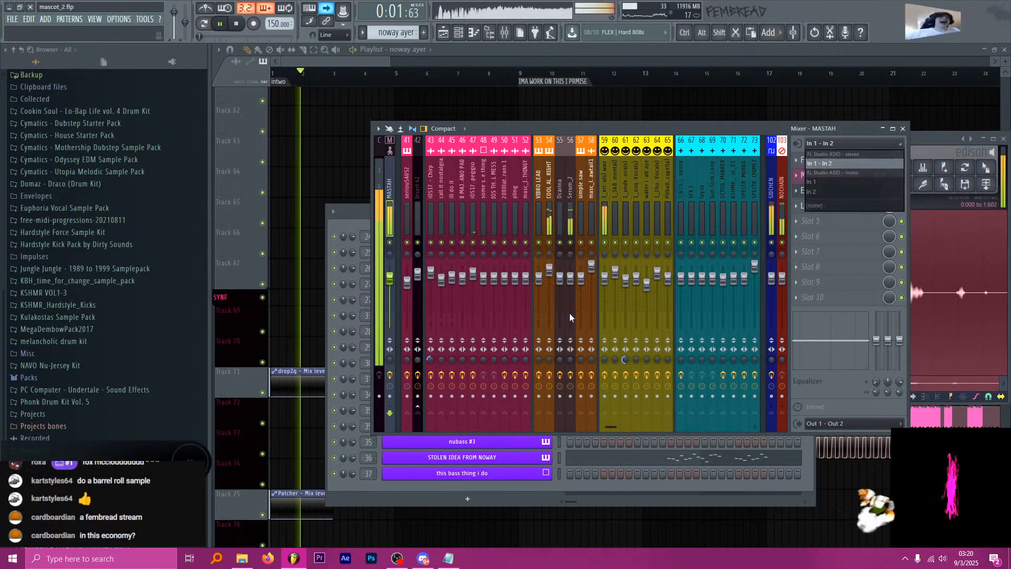
key("space")
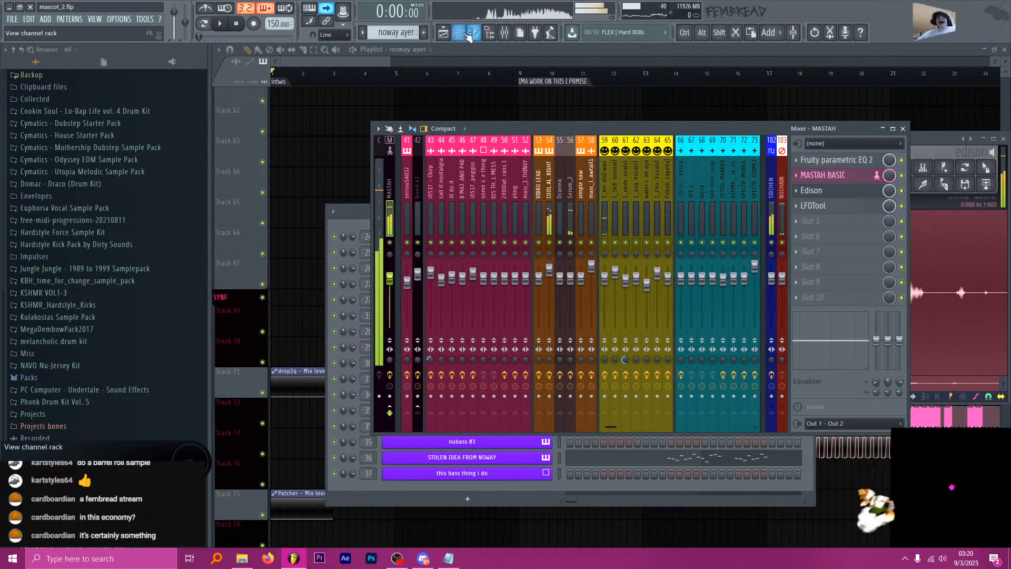
Play the noway ayer pattern on its own and examine the STOLEN IDEA FROM NOWAY channel's notes in the piano roll, stopping playback at the end.
key("F6")
key("space")
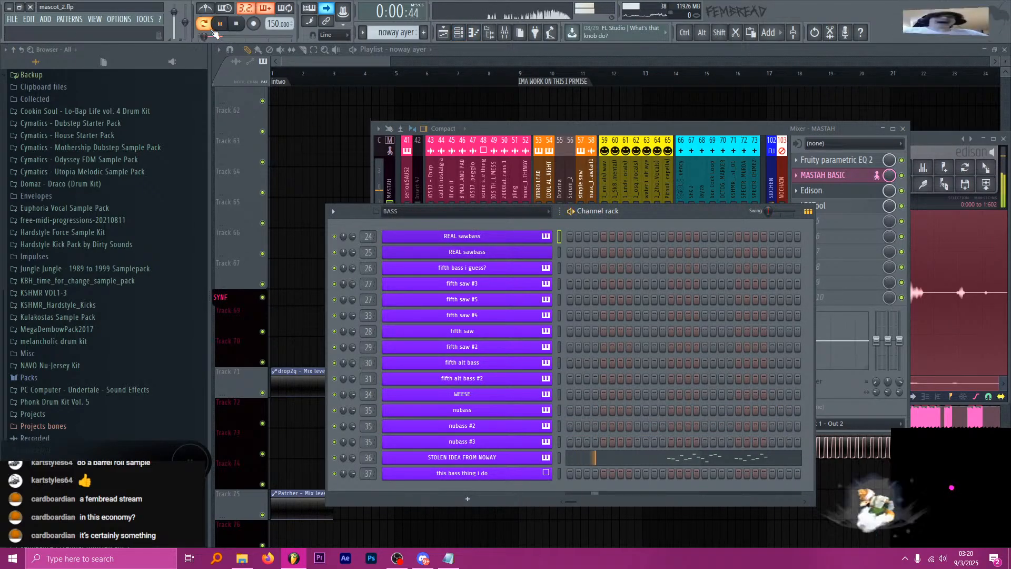
right_click(534, 454)
left_click(562, 432)
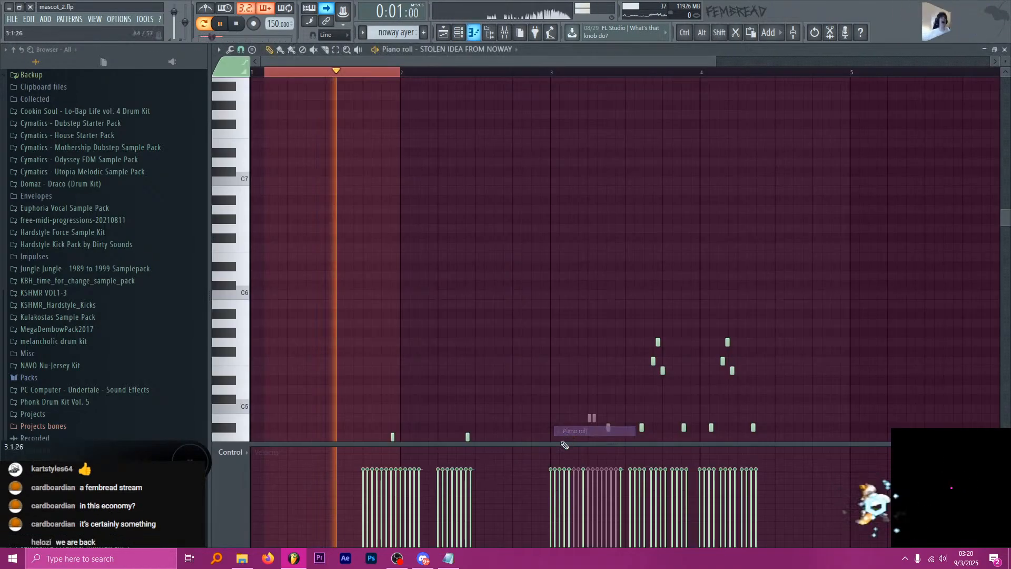
left_click(368, 72, "ctrl")
scroll(371, 79, "down", 8)
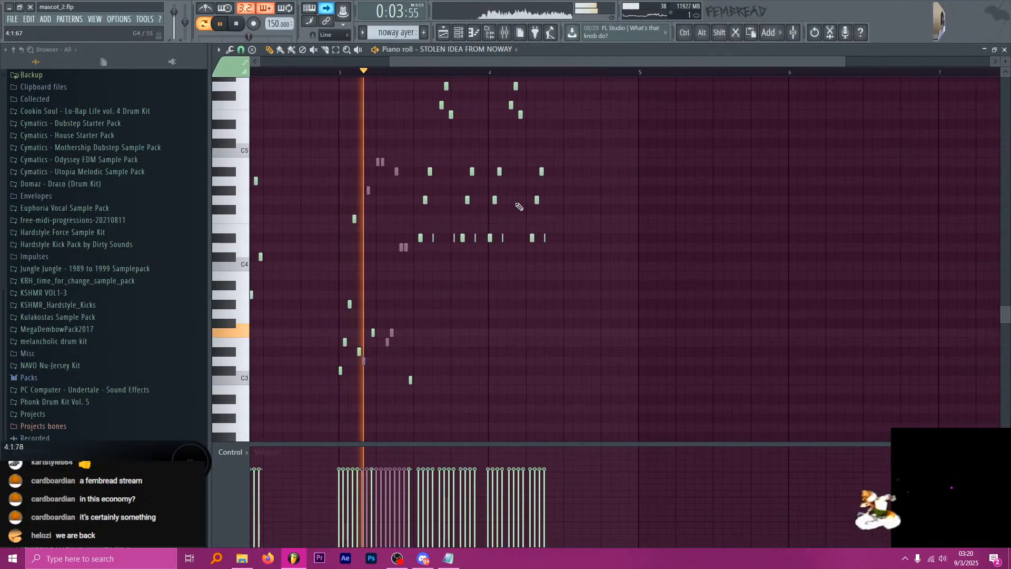
scroll(595, 216, "up", 1)
scroll(595, 216, "up", 2)
key("space")
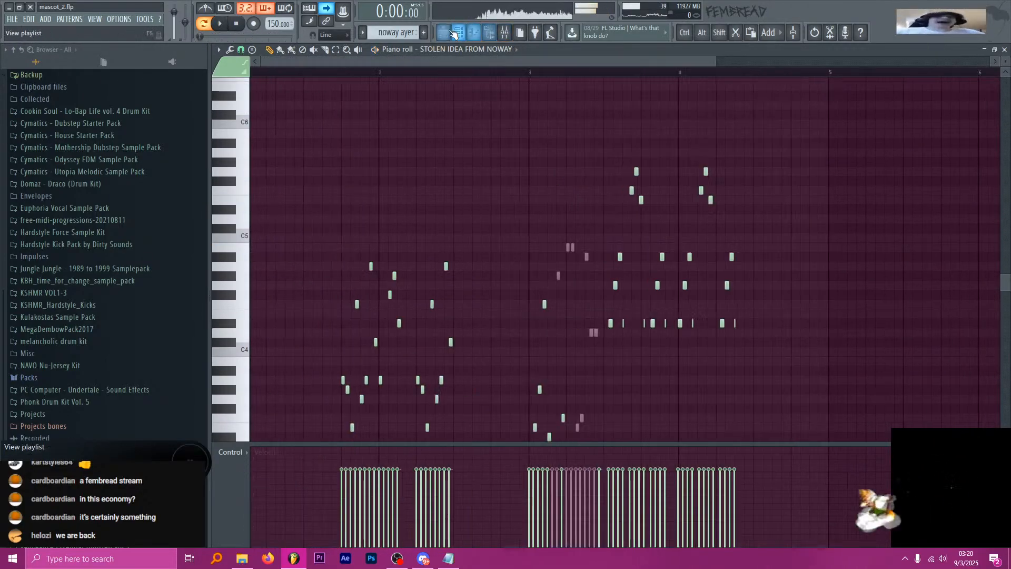
Return to the playlist and view the noway ayer clips in the UNDER CONSTRUCTION section.
left_click(445, 33)
scroll(439, 173, "down", 4)
scroll(437, 174, "down", 2)
scroll(852, 247, "up", 5)
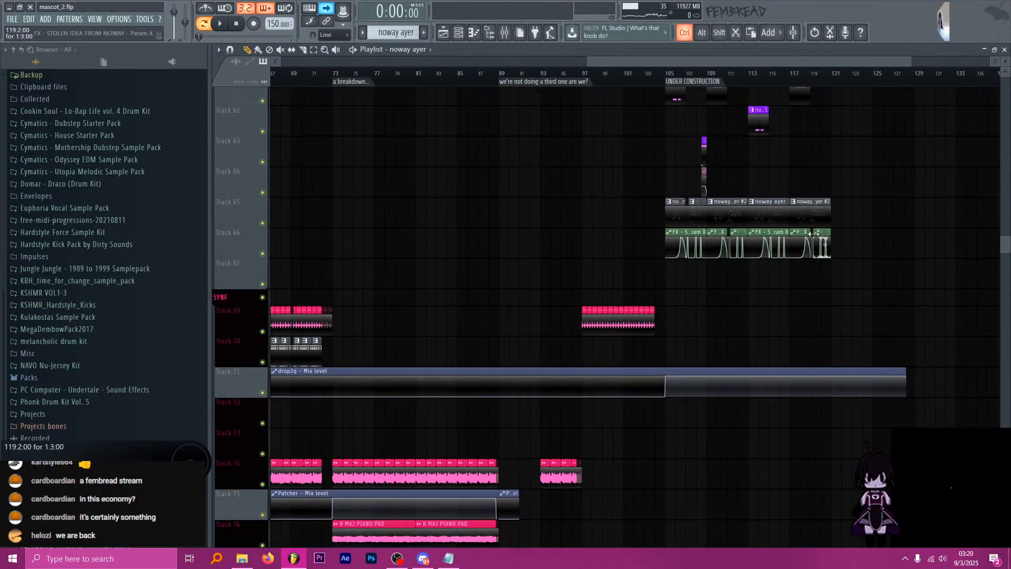
Place the playhead near the start of UNDER CONSTRUCTION, examine the STOLEN IDEA FROM NOWAY channel's Serum settings, and close the plugin.
left_click(462, 76)
scroll(505, 178, "up", 2)
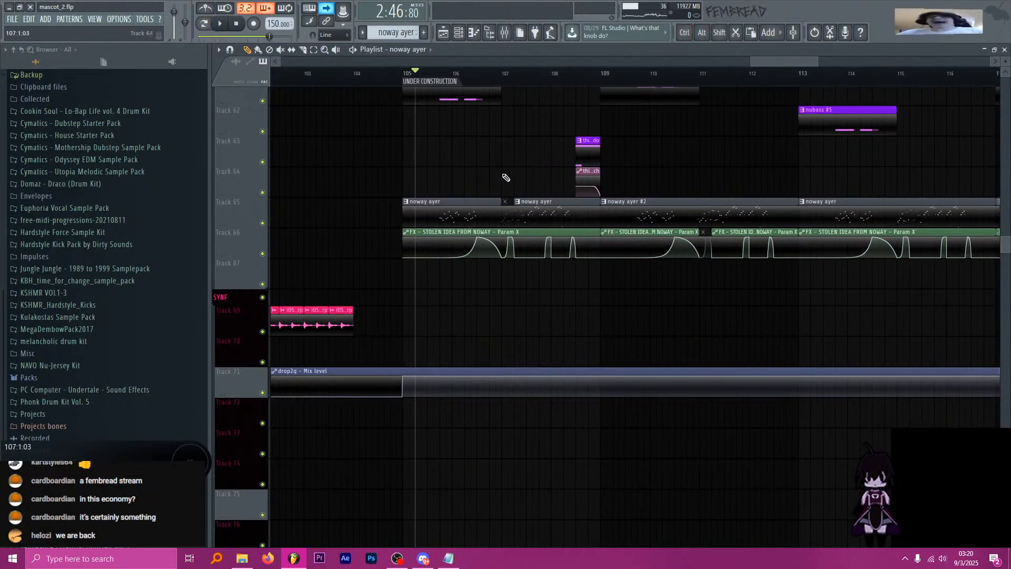
left_click(459, 32)
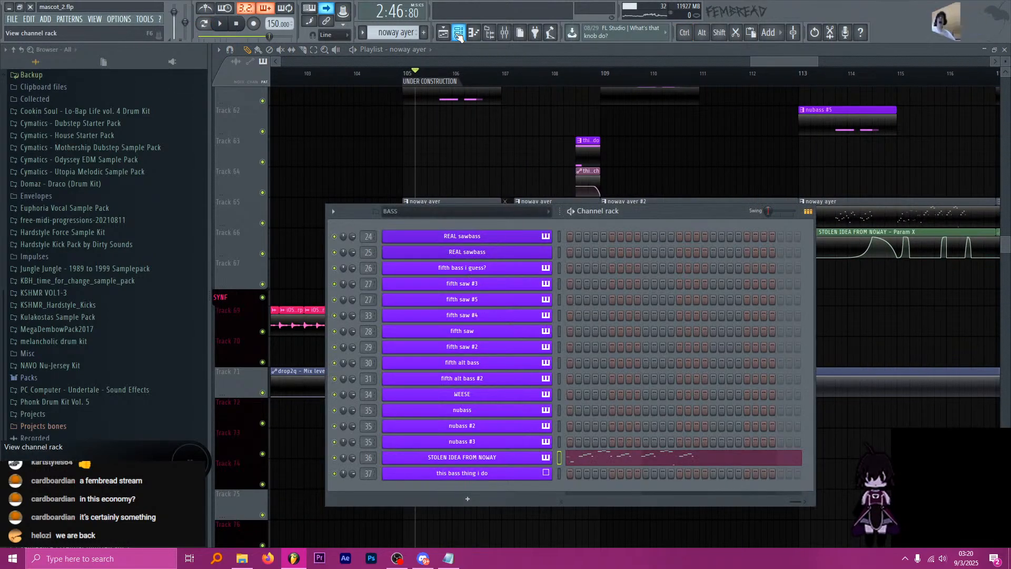
left_click(490, 457)
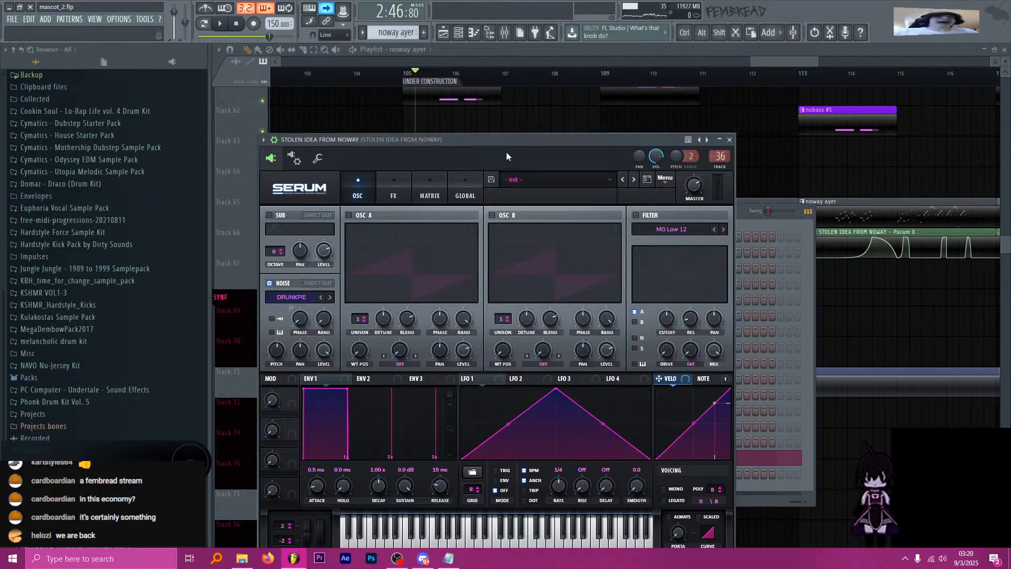
left_click_drag(497, 139, 513, 114)
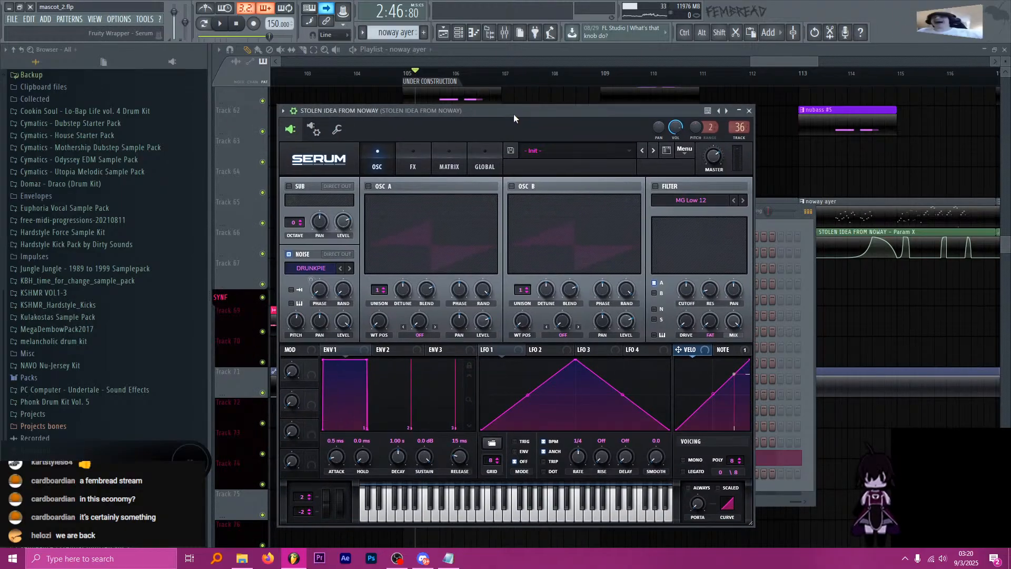
left_click(749, 111)
Open the STOLEN IDEA FROM NOWAY channel's notes in the piano roll and examine the noway ayer pattern.
right_click(542, 456)
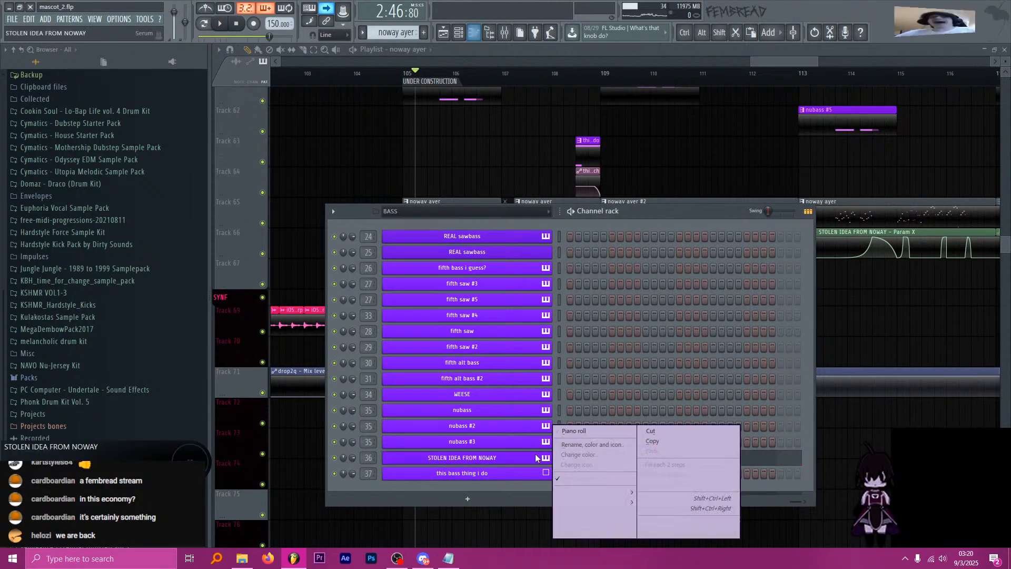
left_click(574, 427)
scroll(447, 331, "down", 2)
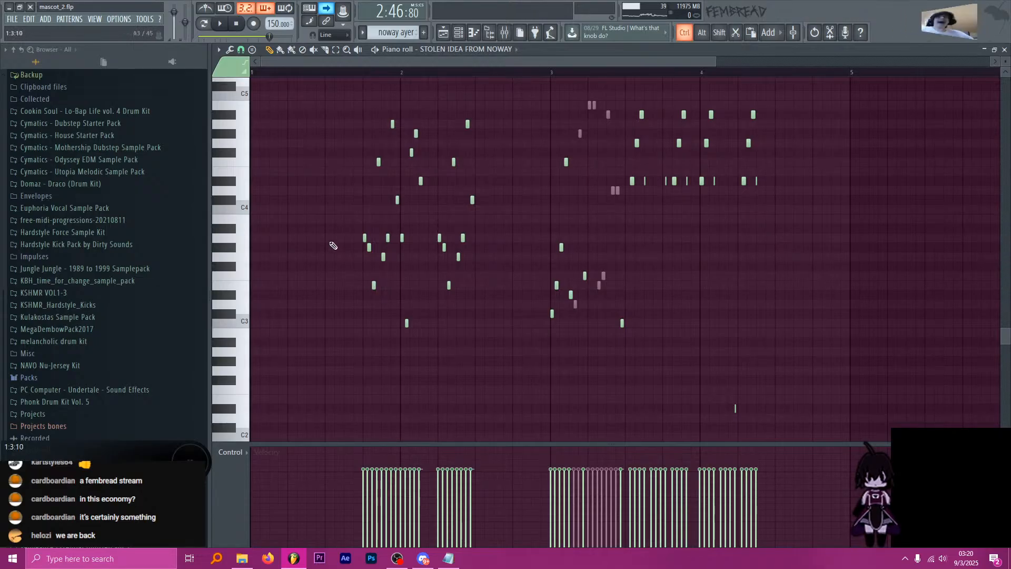
Audition the STOLEN IDEA FROM NOWAY sound on single keys, from A3 down through the lower octaves.
scroll(334, 246, "up", 3)
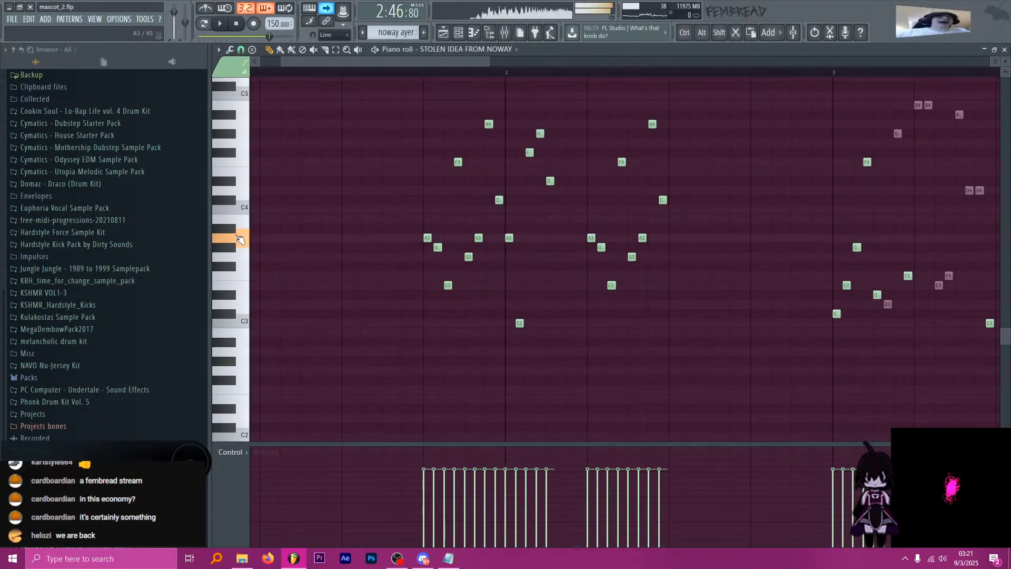
left_click(236, 240)
left_click(242, 354)
left_click(247, 417)
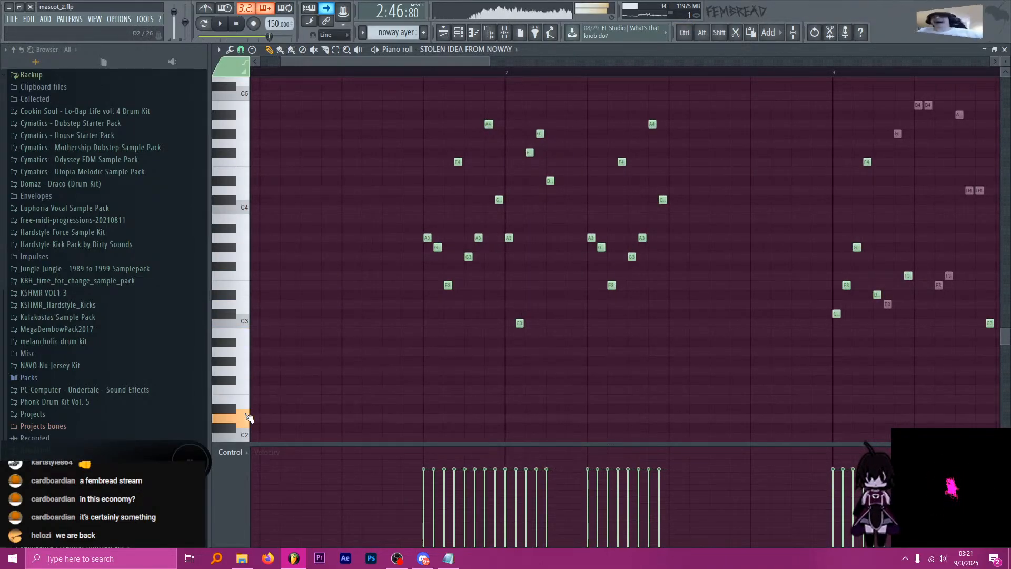
scroll(249, 416, "down", 5)
left_click(250, 416)
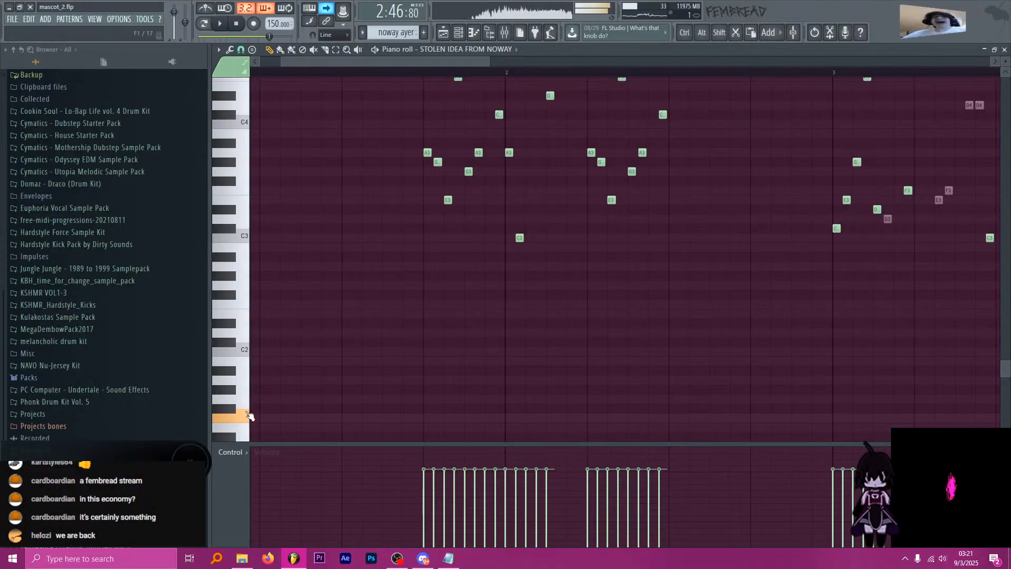
scroll(249, 416, "down", 4)
left_click(249, 417)
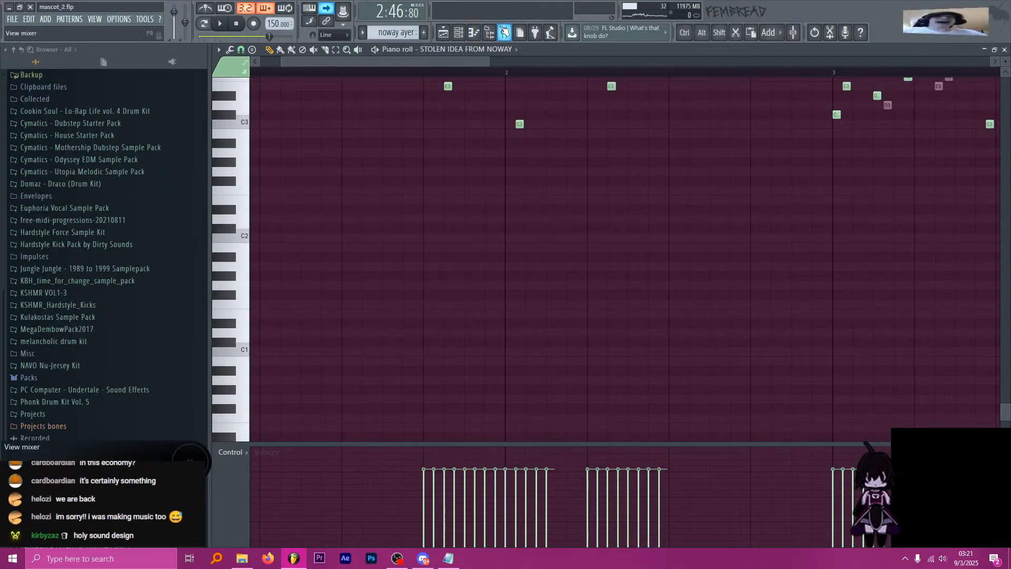
Show the mixer, look through the browser's sample list down to the names starting with D, and stop the sound.
left_click(504, 32)
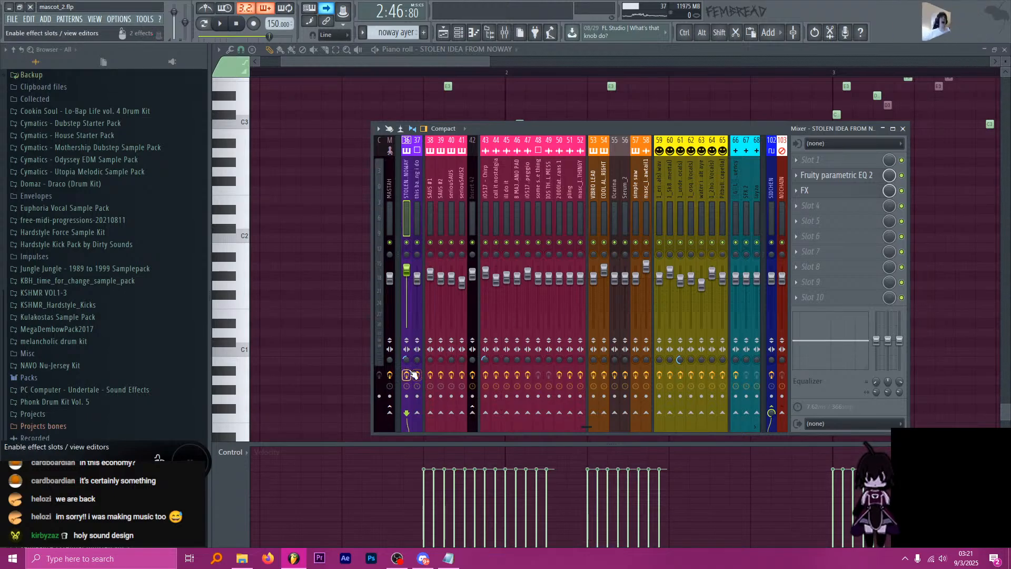
scroll(114, 407, "down", 10)
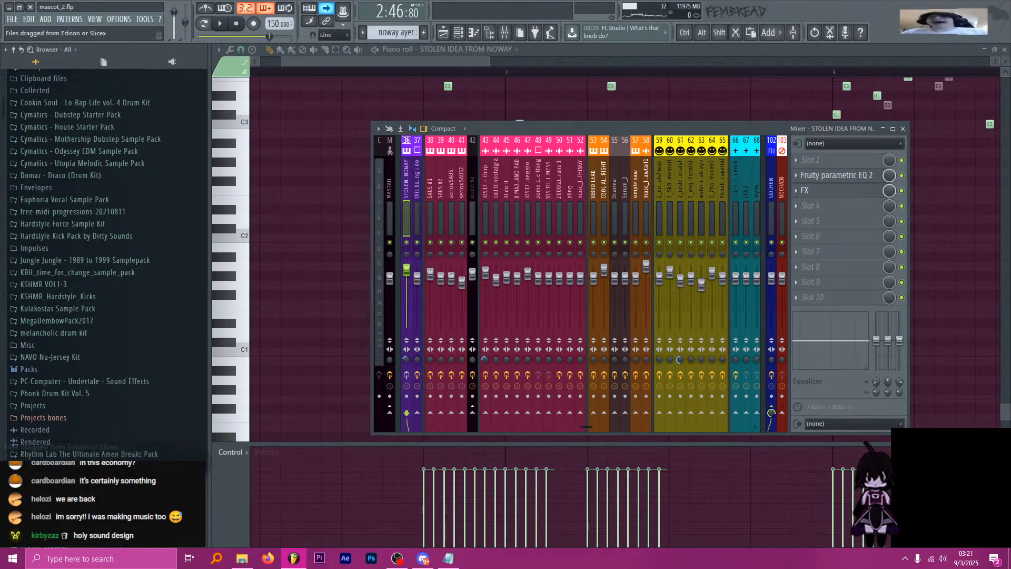
scroll(94, 398, "down", 12)
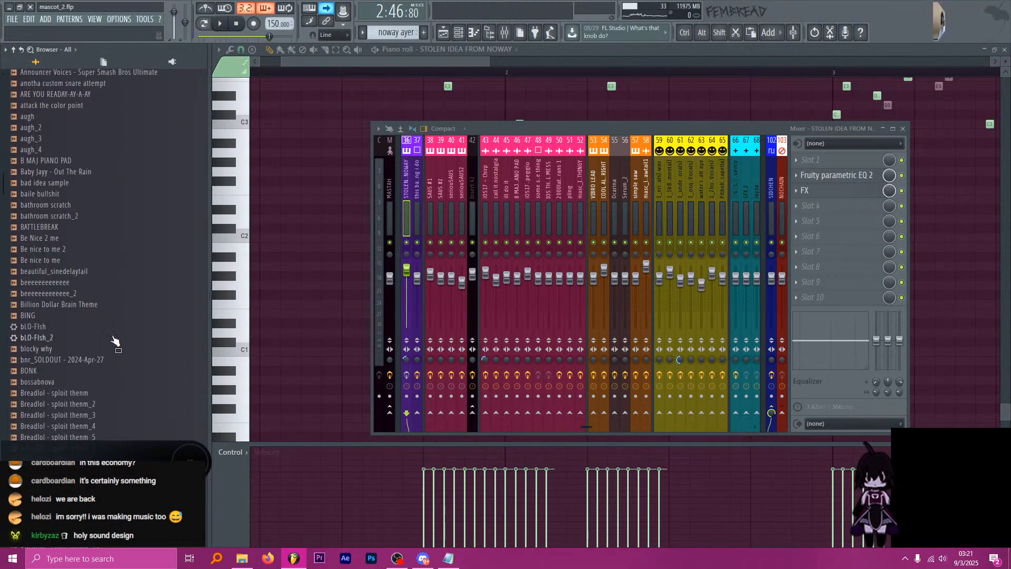
scroll(103, 364, "down", 10)
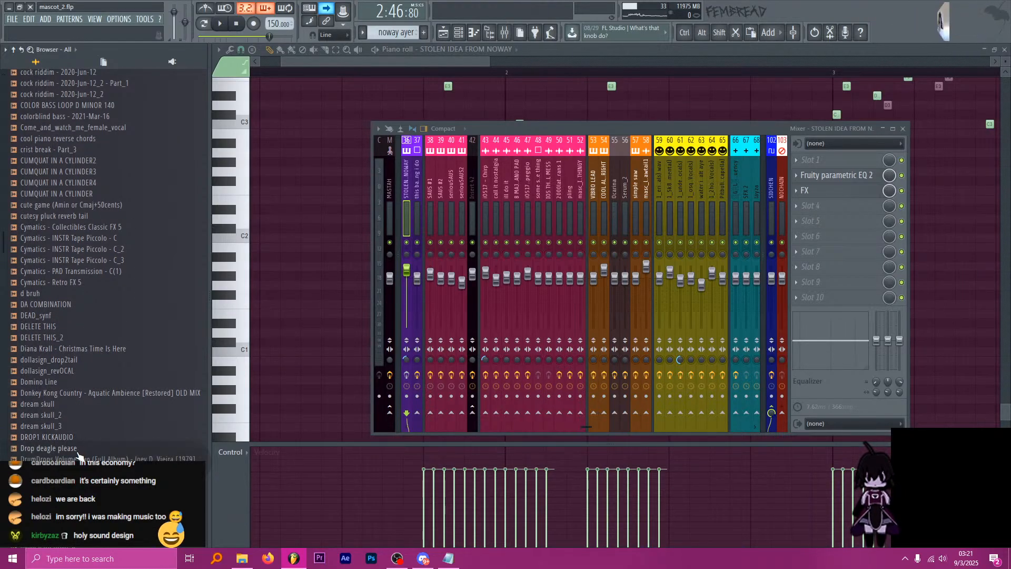
left_click(67, 470)
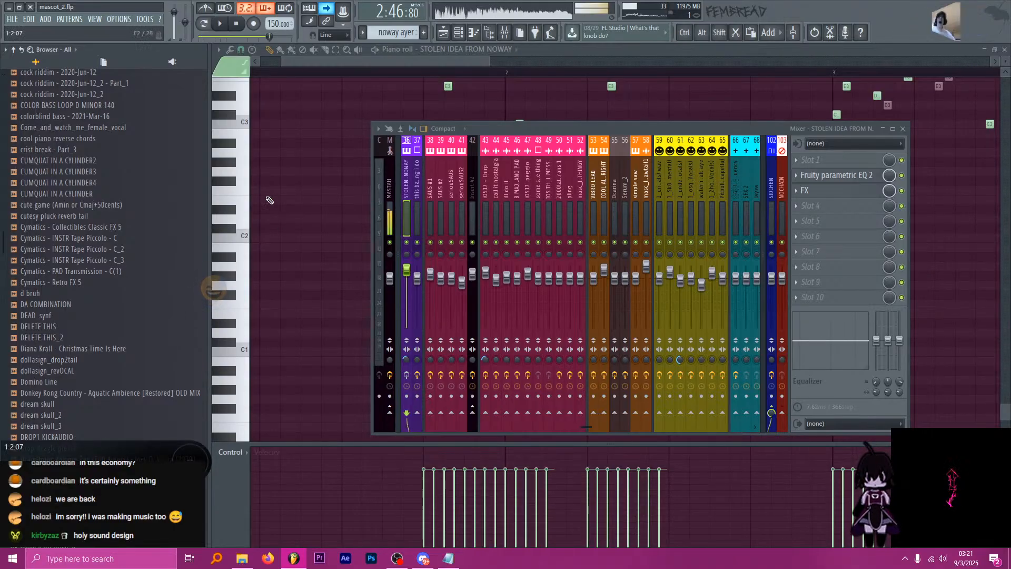
left_click(237, 33)
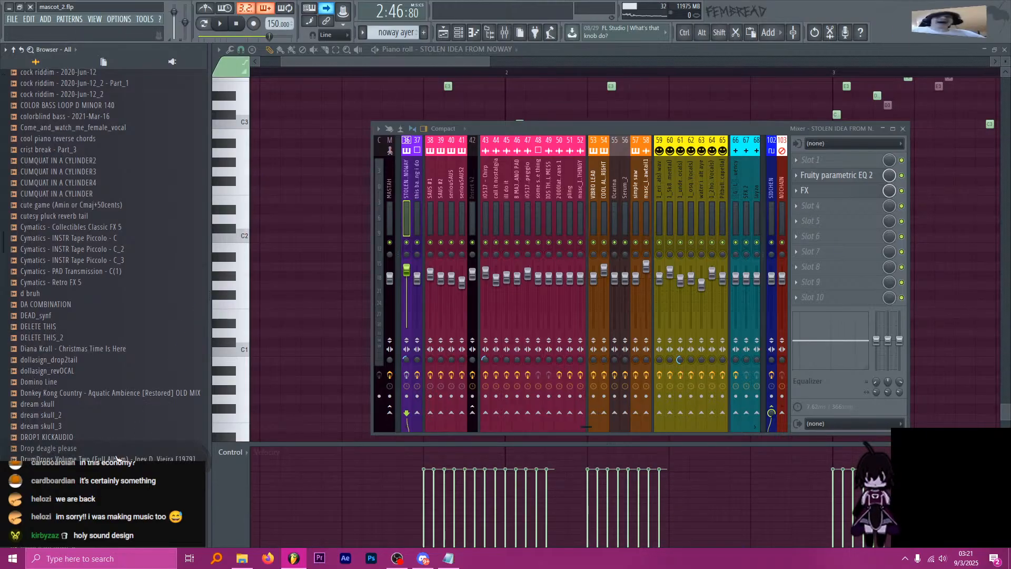
Close the mixer and audition the instrument's keys across its range, up to octave 9 and back down to octave 1.
scroll(241, 312, "up", 3)
key("F9")
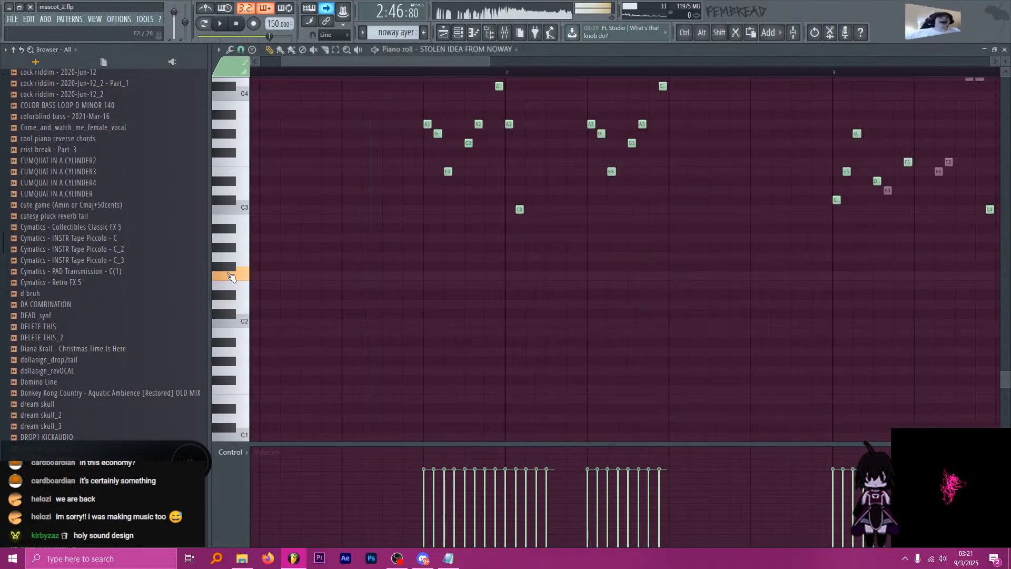
scroll(239, 100, "up", 8)
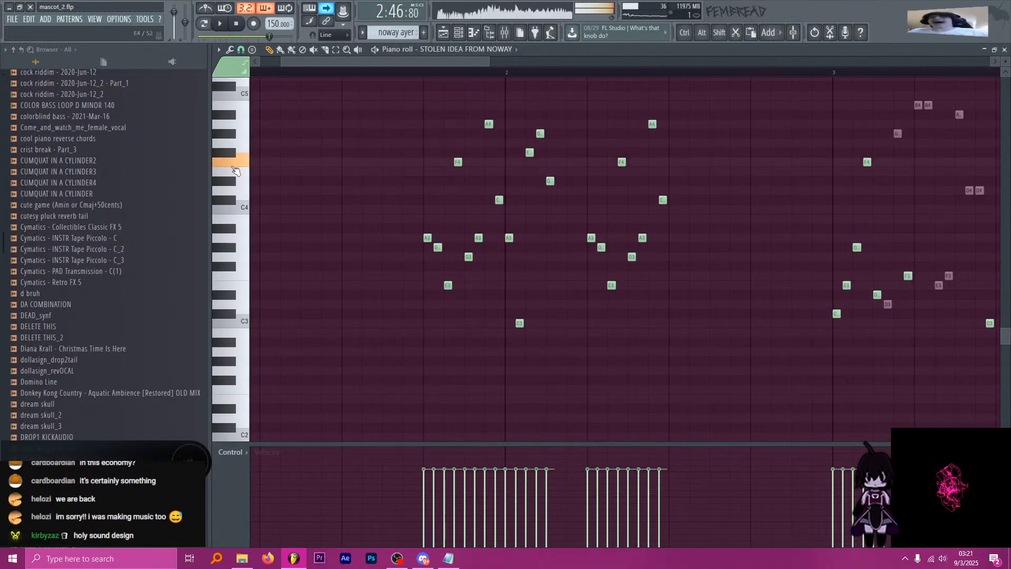
scroll(235, 97, "up", 5)
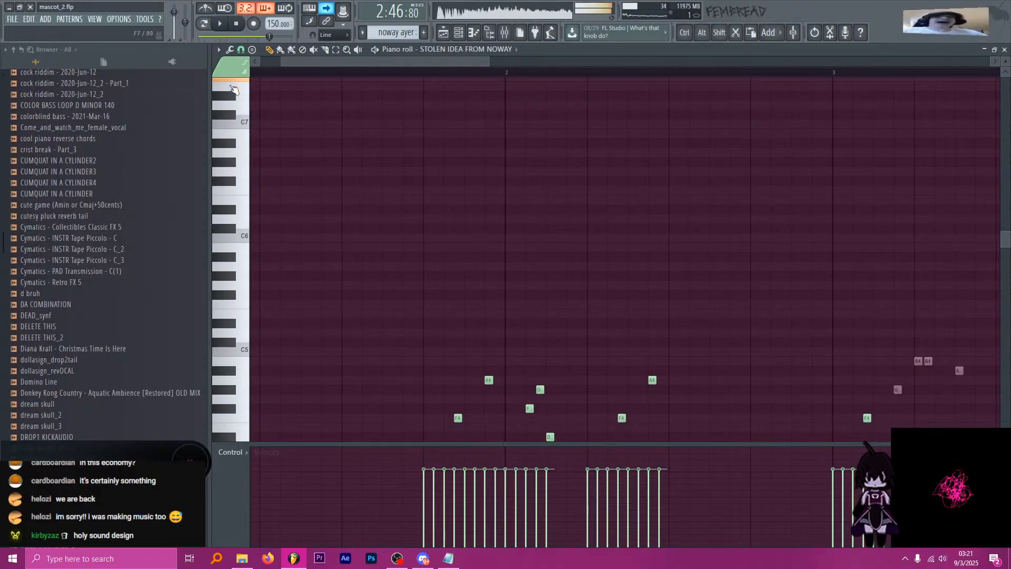
scroll(231, 132, "up", 11)
scroll(229, 226, "down", 20)
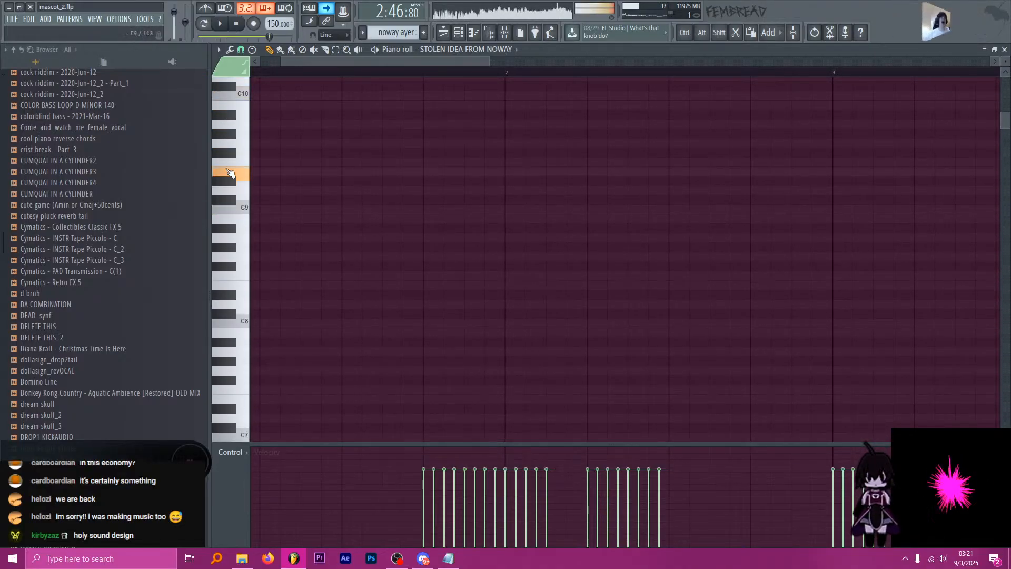
scroll(235, 252, "down", 9)
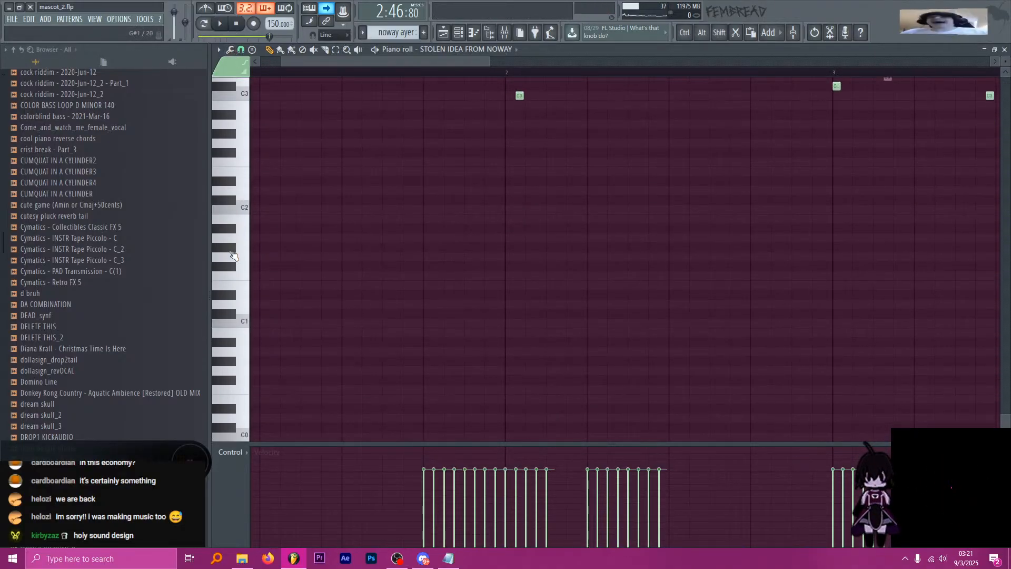
left_click_drag(231, 210, 237, 264)
left_click_drag(237, 288, 241, 242)
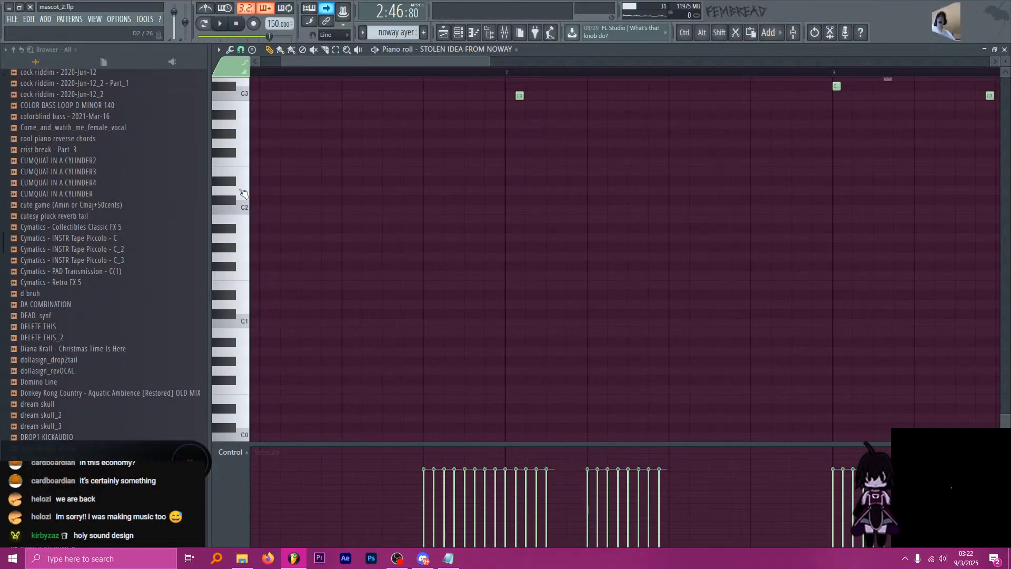
Open the Serum instrument of the STOLEN IDEA FROM NOWAY channel and show its Note modulation curve.
left_click(458, 33)
left_click(504, 459)
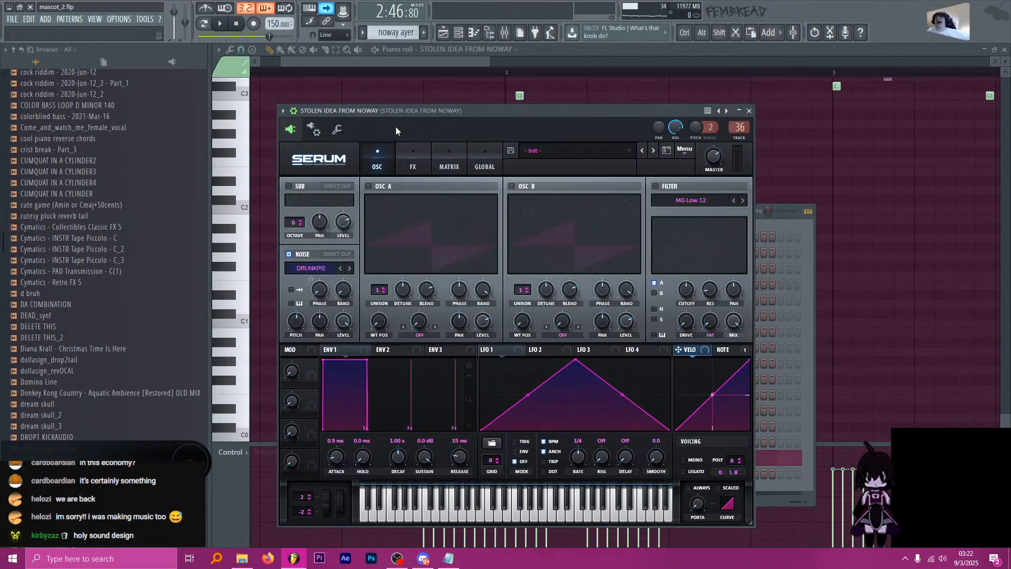
left_click_drag(399, 110, 428, 92)
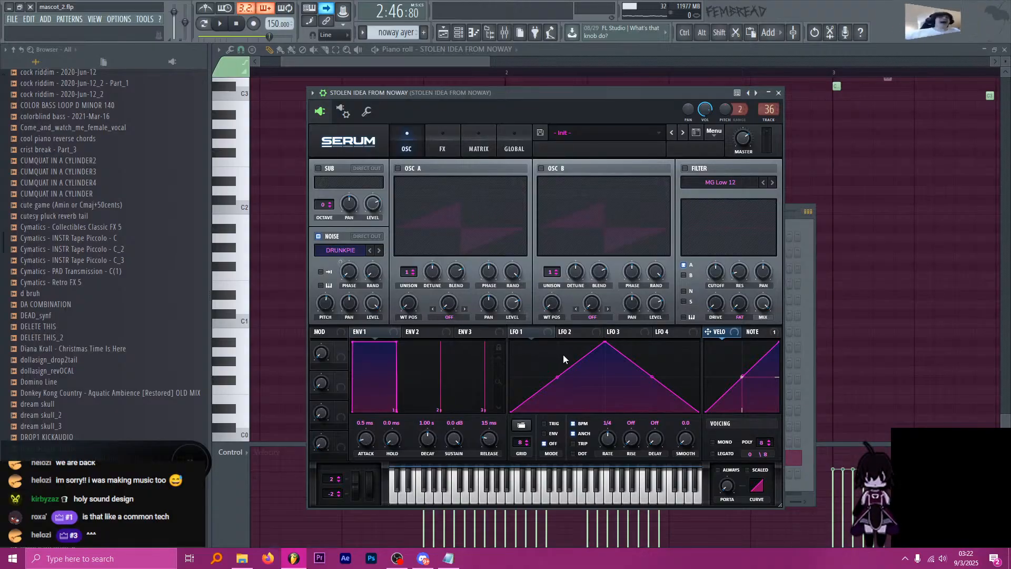
left_click(760, 332)
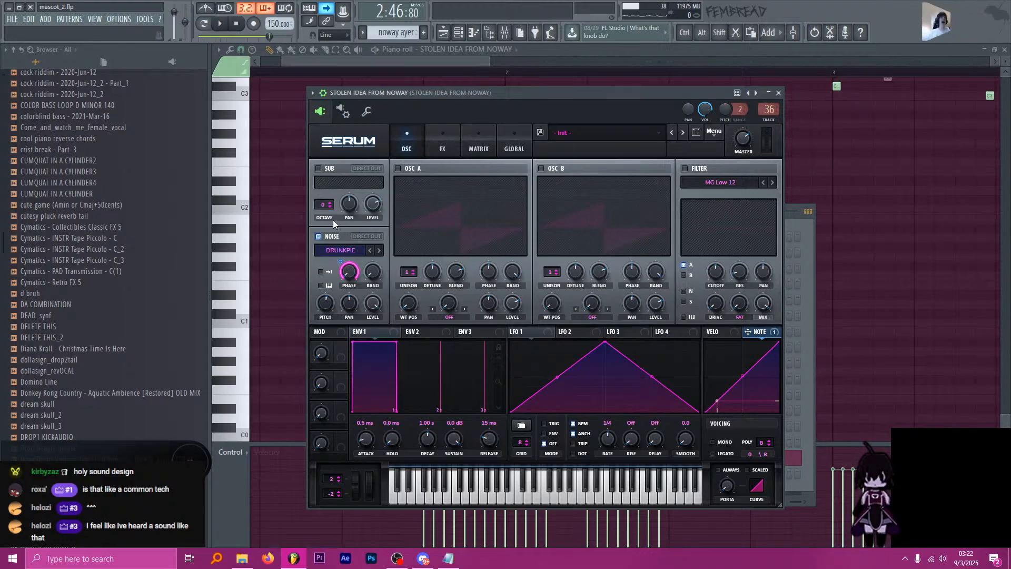
Return to the piano roll and audition keys upward from A1 through the octaves where the melody lies.
left_click(243, 350)
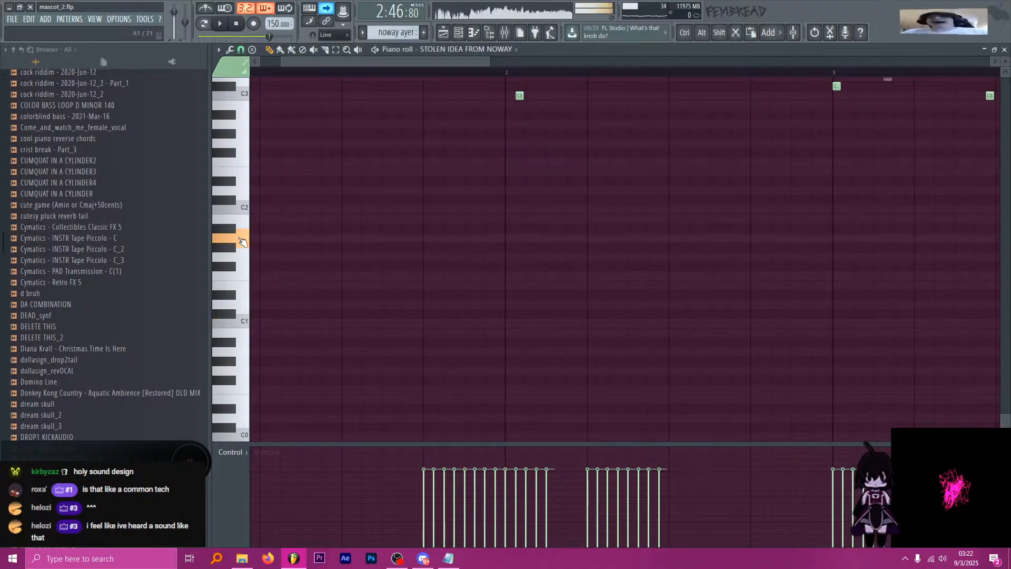
scroll(232, 282, "up", 4)
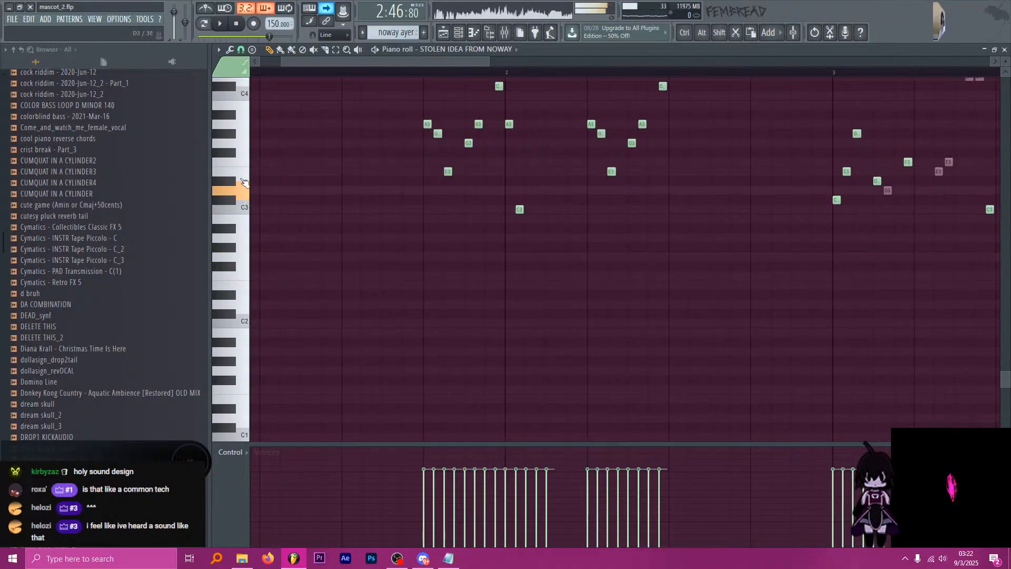
scroll(247, 258, "up", 1)
scroll(247, 259, "up", 5)
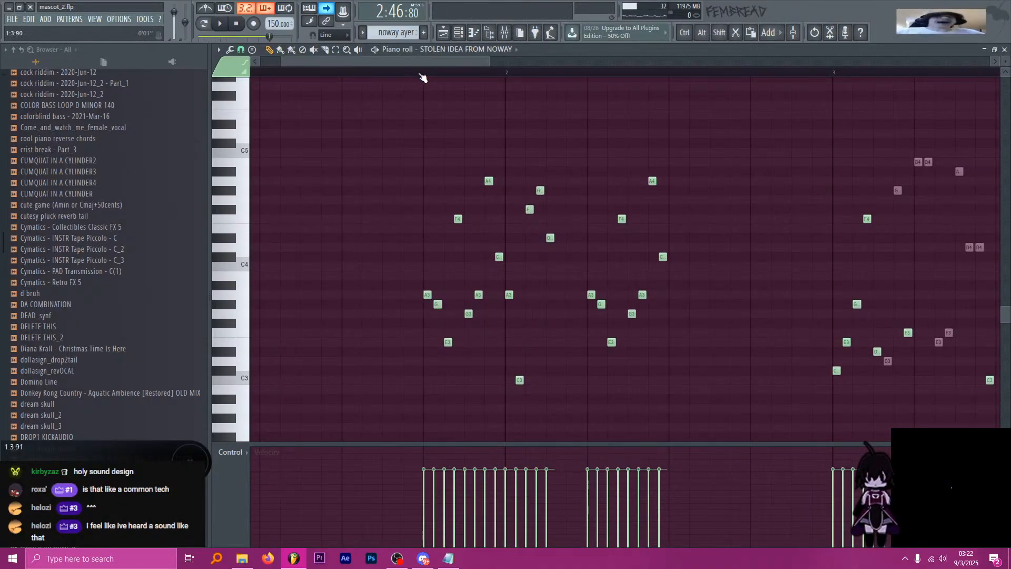
Check the Serum noise phase and Note modulation settings again, and go back to the piano roll.
left_click(458, 32)
left_click(475, 462)
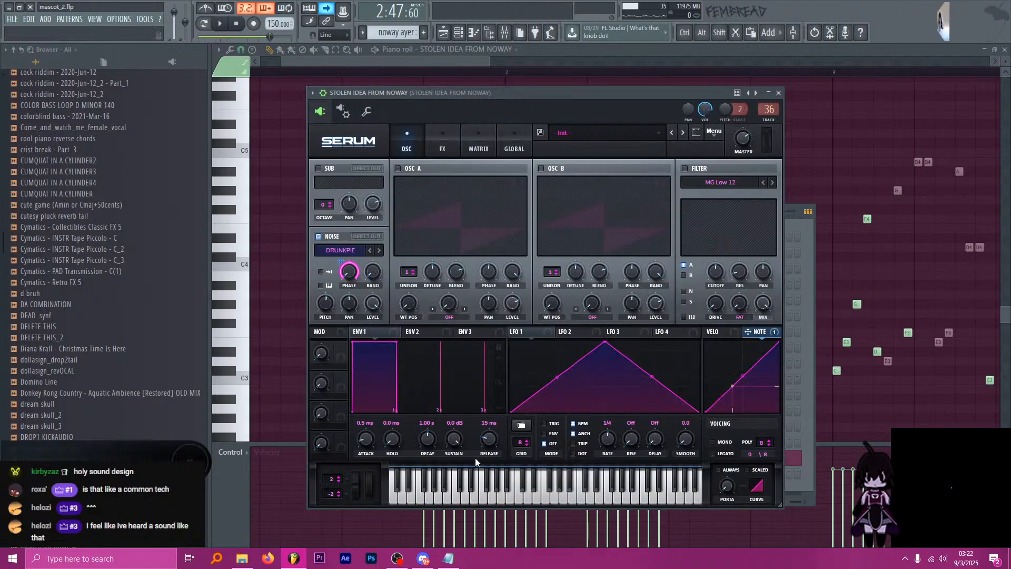
left_click(407, 77)
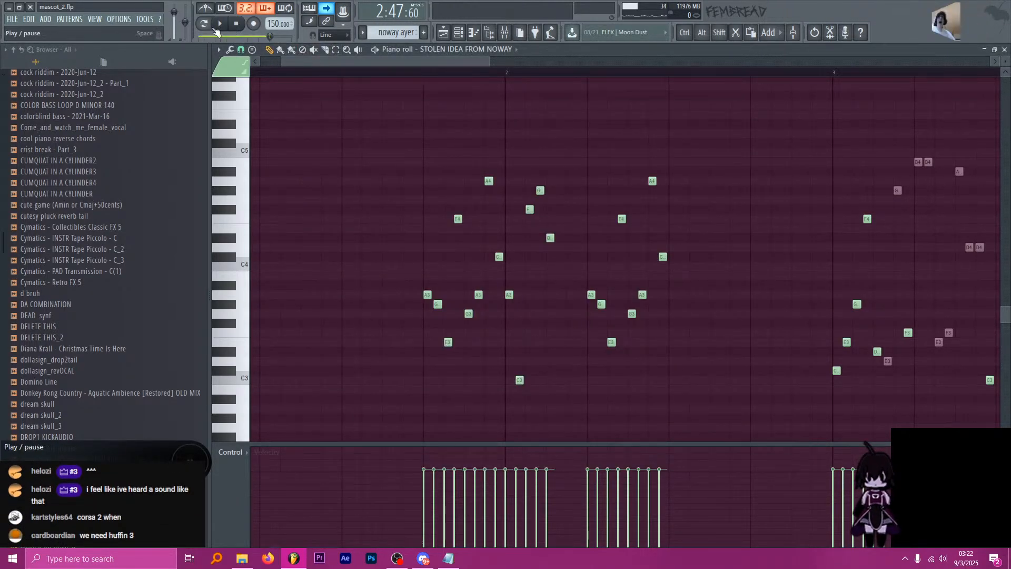
Play the noway ayer pattern from its first note, stop playback, and briefly check the mixer.
left_click(423, 72)
key("space")
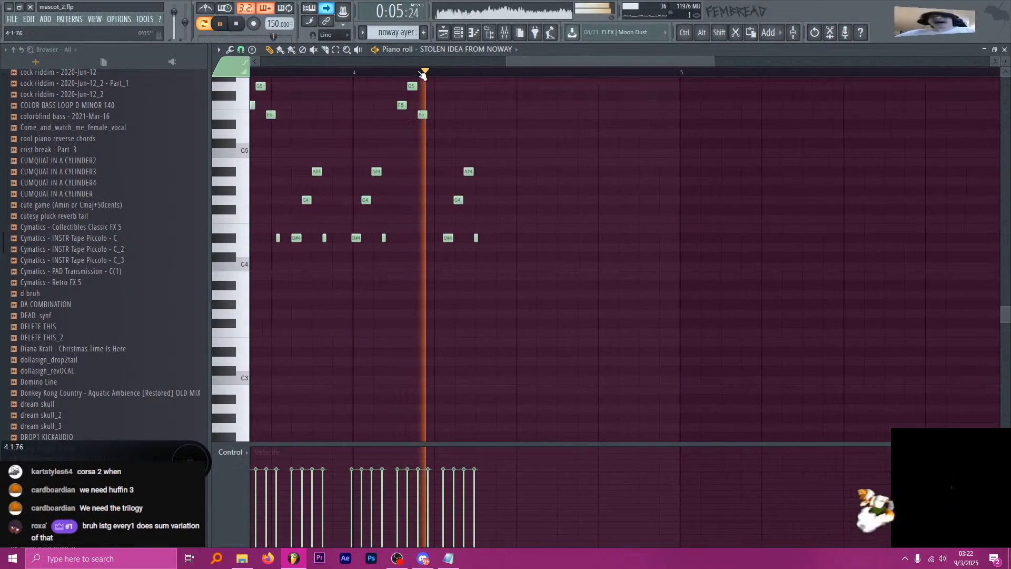
key("space")
left_click(502, 34)
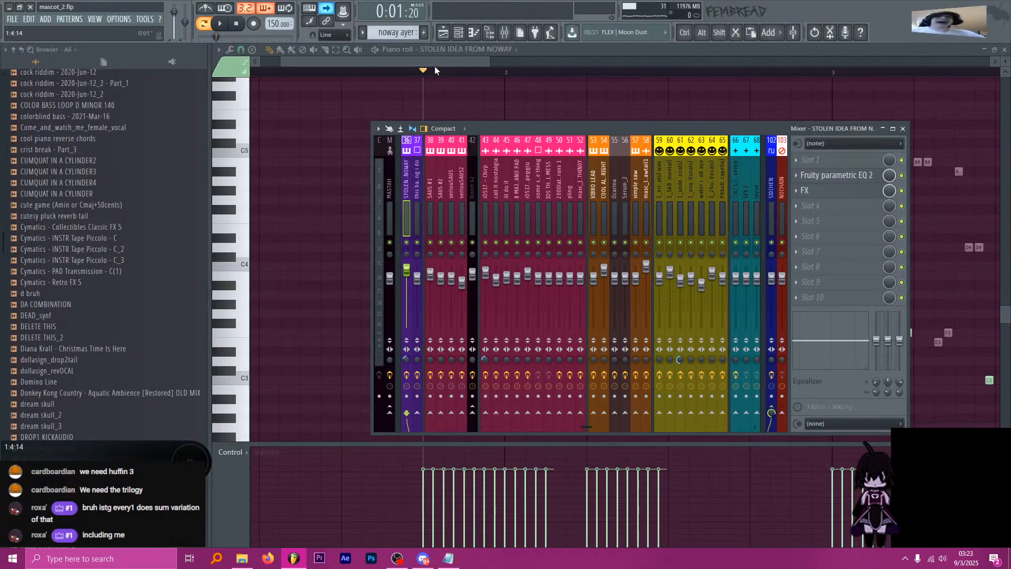
key("F9")
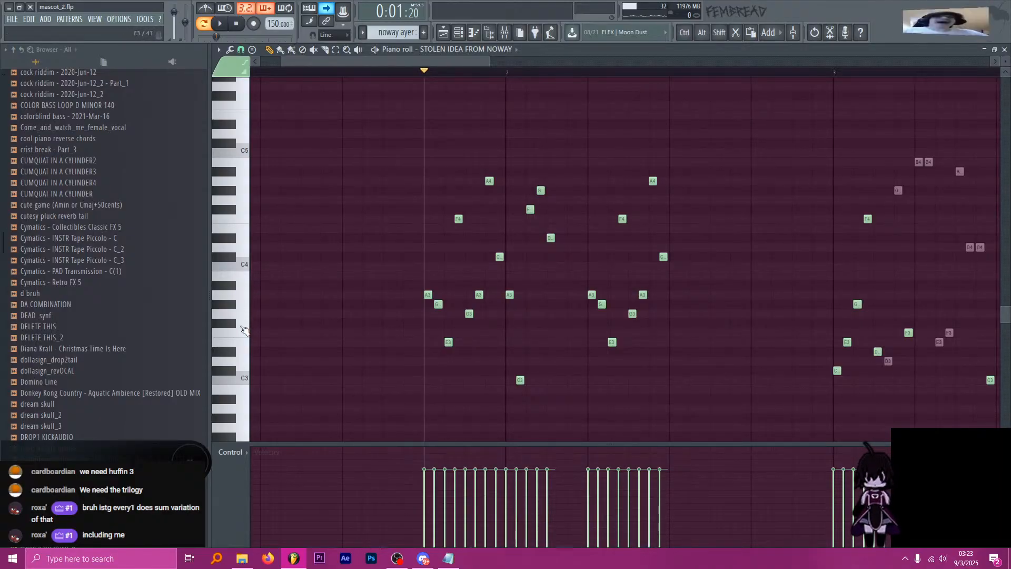
Check the playlist, and reopen the STOLEN IDEA FROM NOWAY piano roll from the channel rack at the pattern's first notes.
left_click(446, 34)
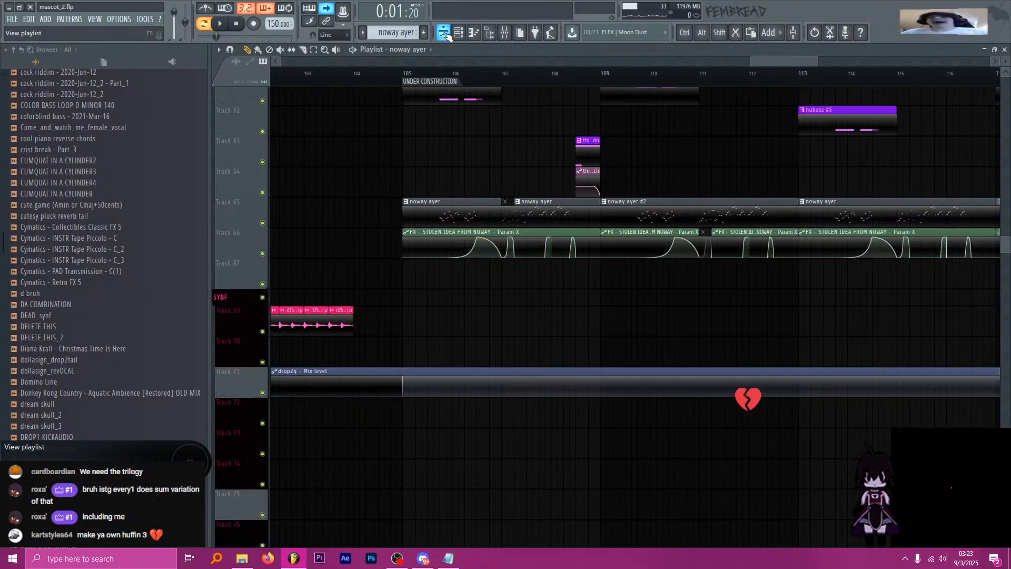
key("F6")
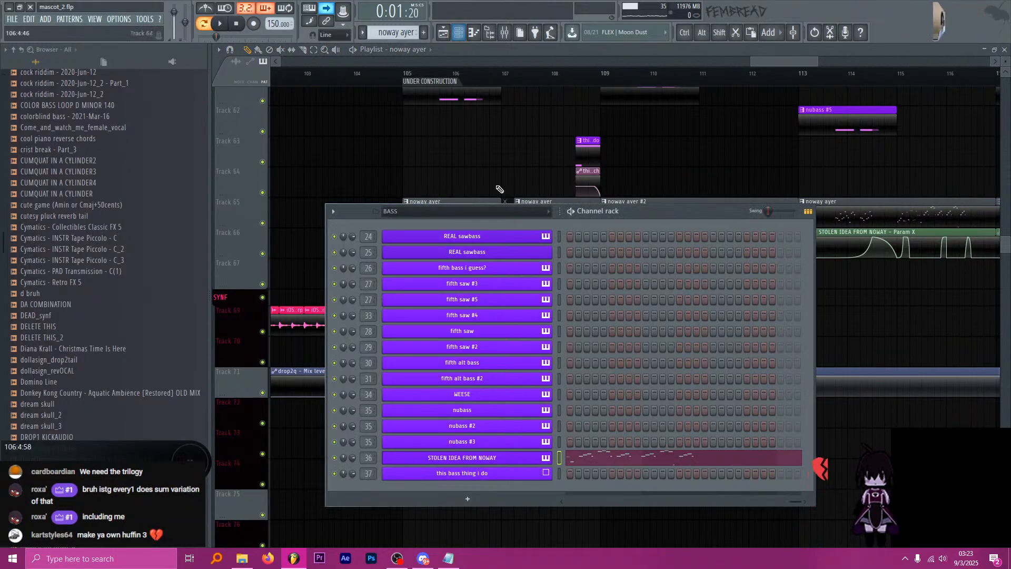
right_click(547, 459)
left_click(575, 433)
right_click(543, 467)
right_click(546, 460)
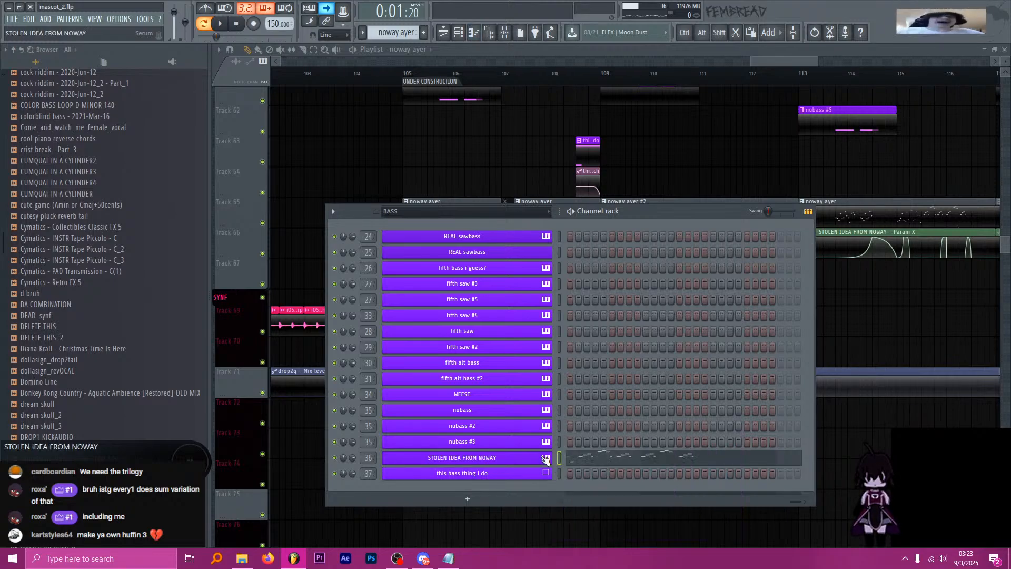
right_click(546, 460)
left_click(586, 429)
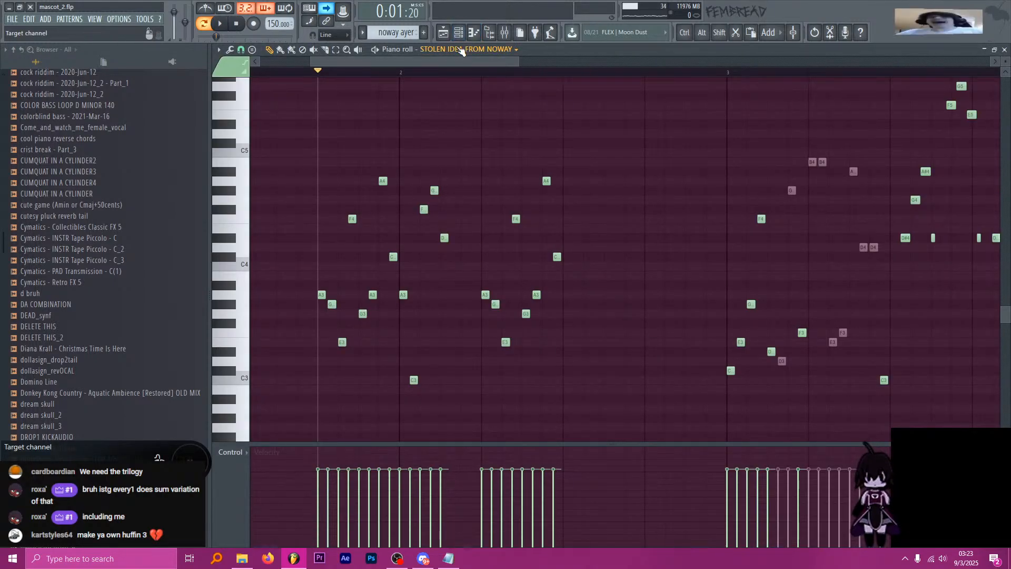
left_click_drag(430, 65, 401, 89)
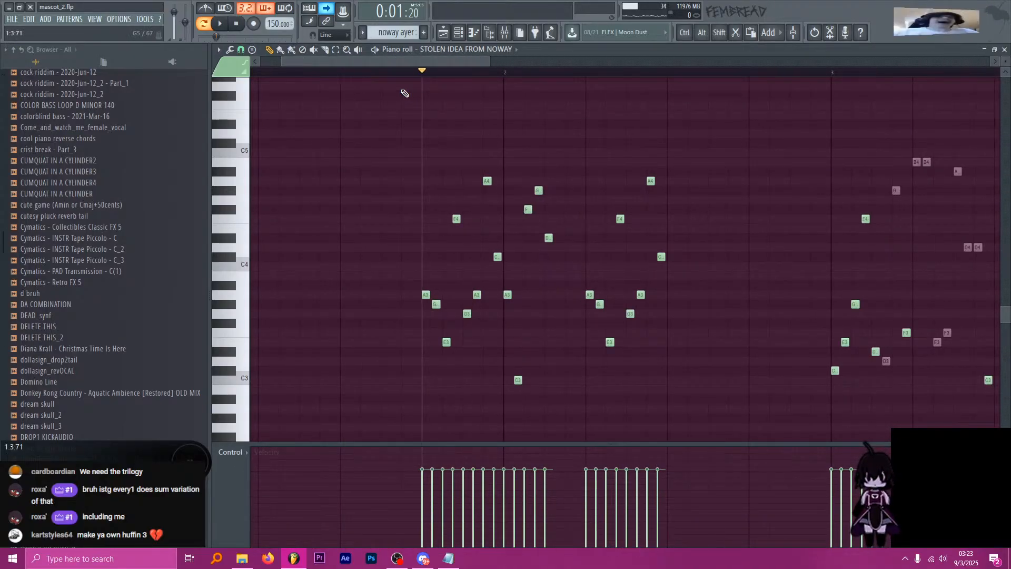
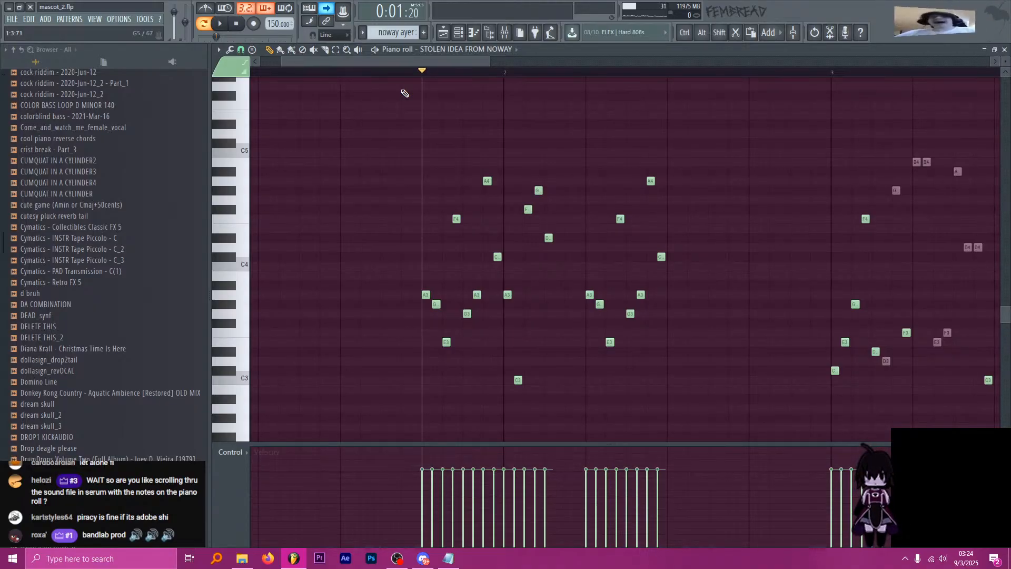
Open the STOLEN IDEA FROM NOWAY channel's Serum window to examine the DRUNKPIE noise oscillator.
left_click(459, 32)
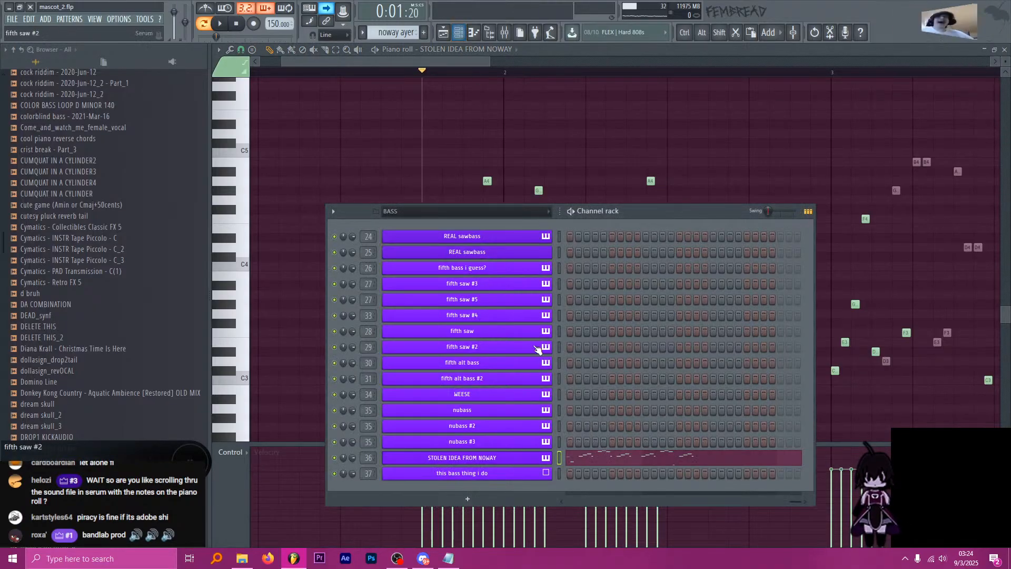
left_click(516, 460)
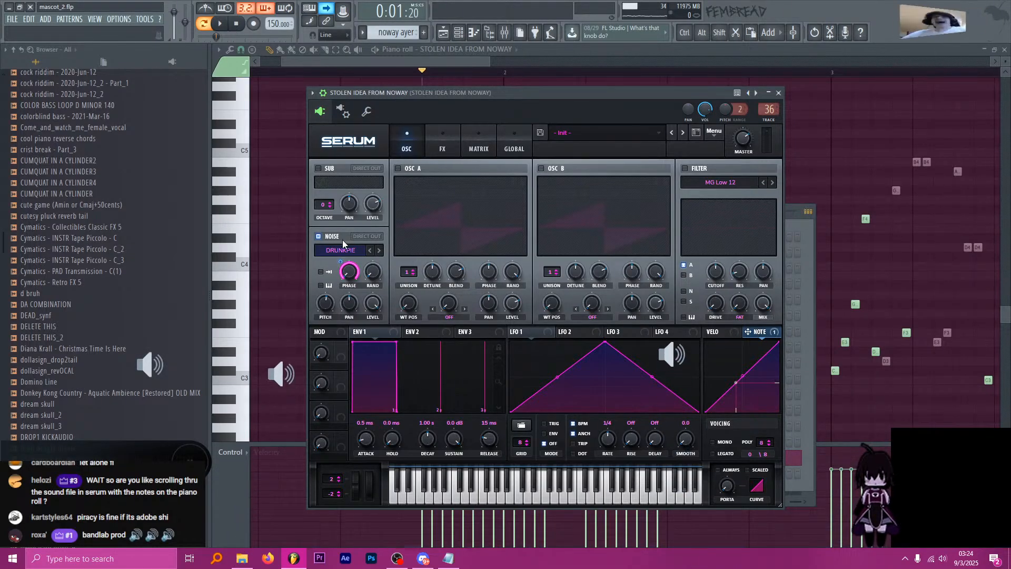
Sound keys at the low and high ends of the STOLEN IDEA FROM NOWAY piano roll to examine its full note range.
scroll(241, 376, "down", 10)
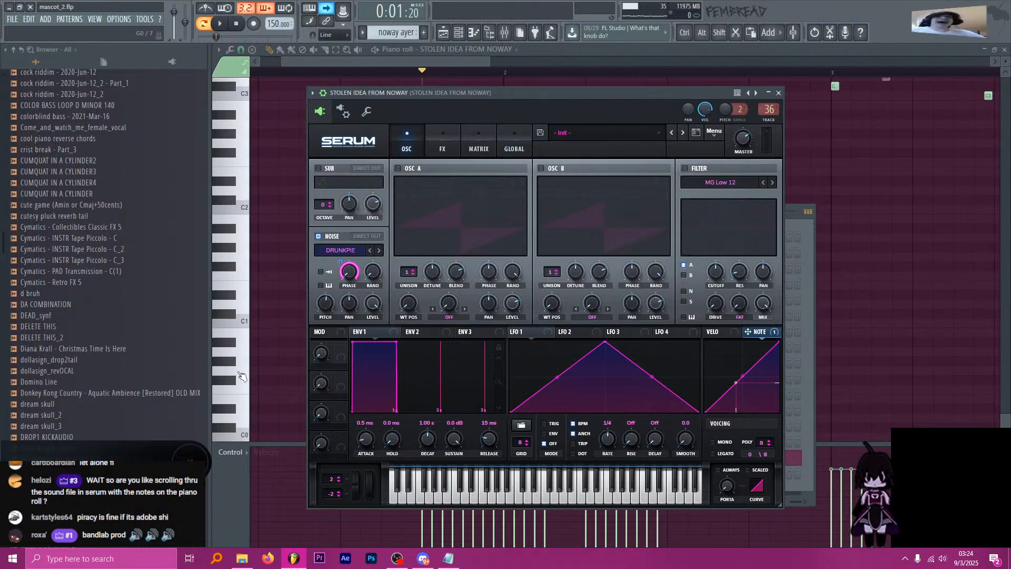
left_click(241, 439)
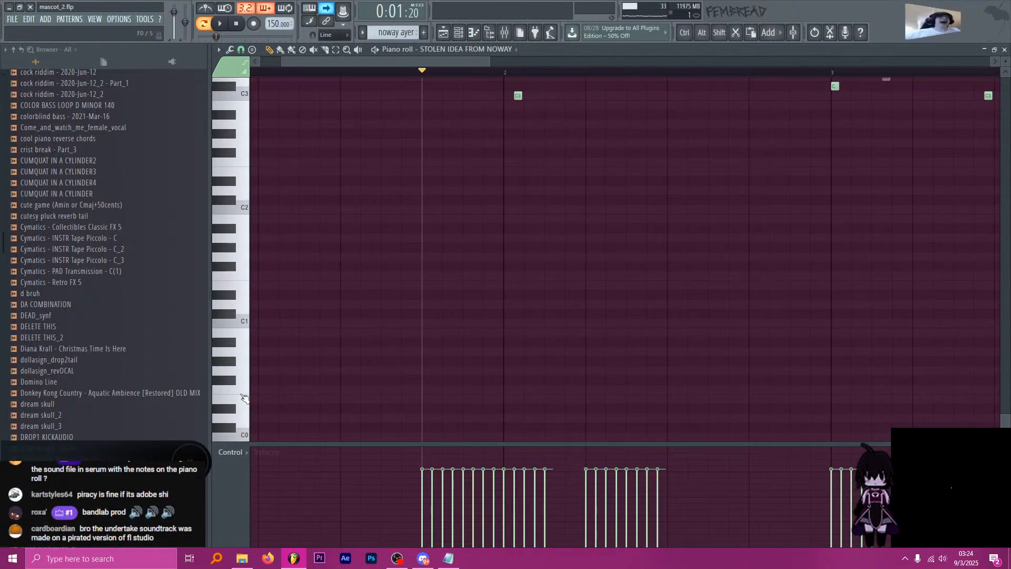
scroll(239, 380, "up", 20)
scroll(239, 362, "up", 12)
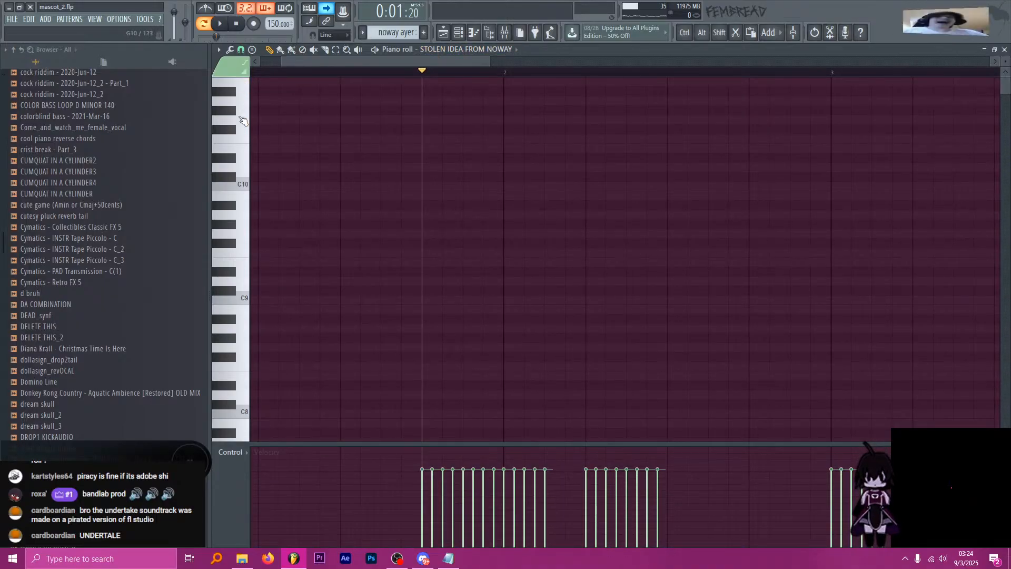
left_click_drag(243, 120, 247, 292)
scroll(235, 378, "down", 10)
Return to the playlist, switch playback to song mode, and listen to the UNDER CONSTRUCTION section from bar 105 to about bar 111.
left_click(445, 35)
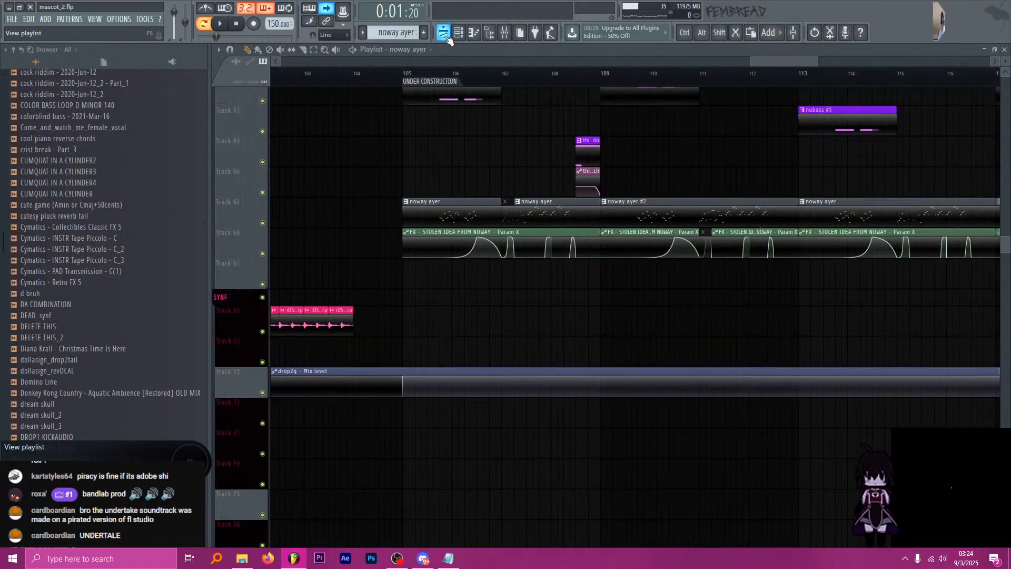
key("l")
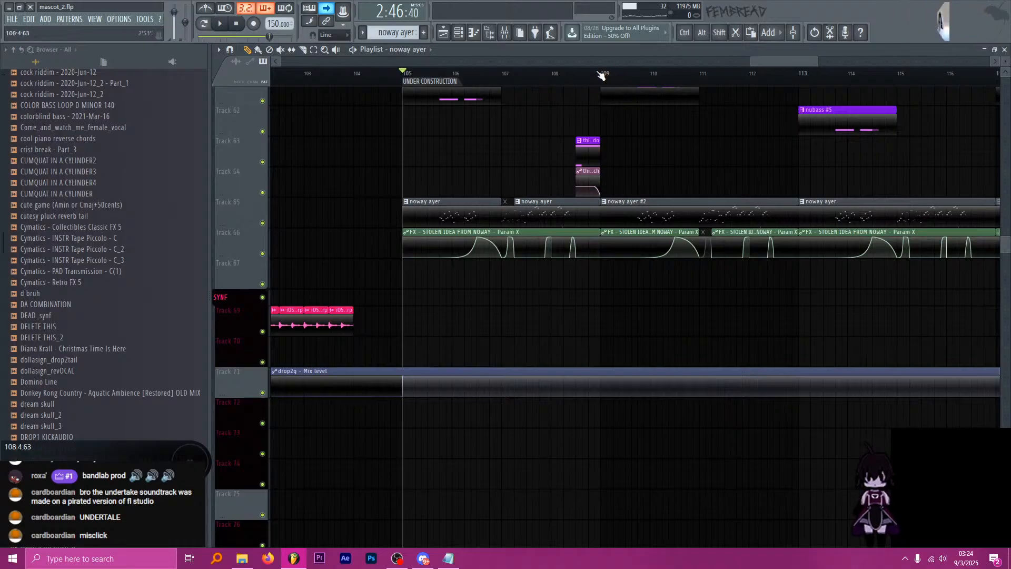
key("space")
scroll(503, 163, "up", 3)
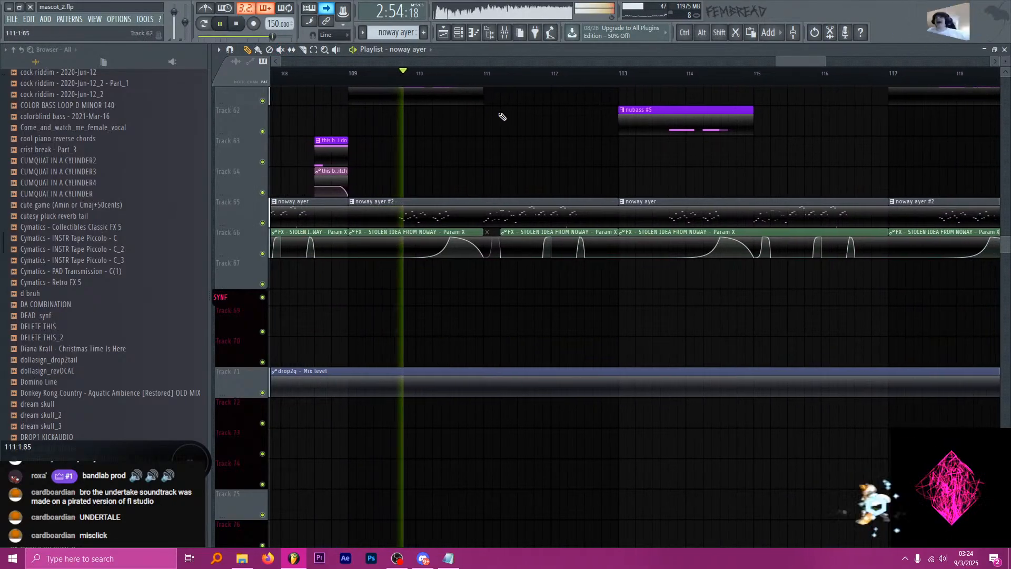
scroll(485, 142, "up", 4, "ctrl")
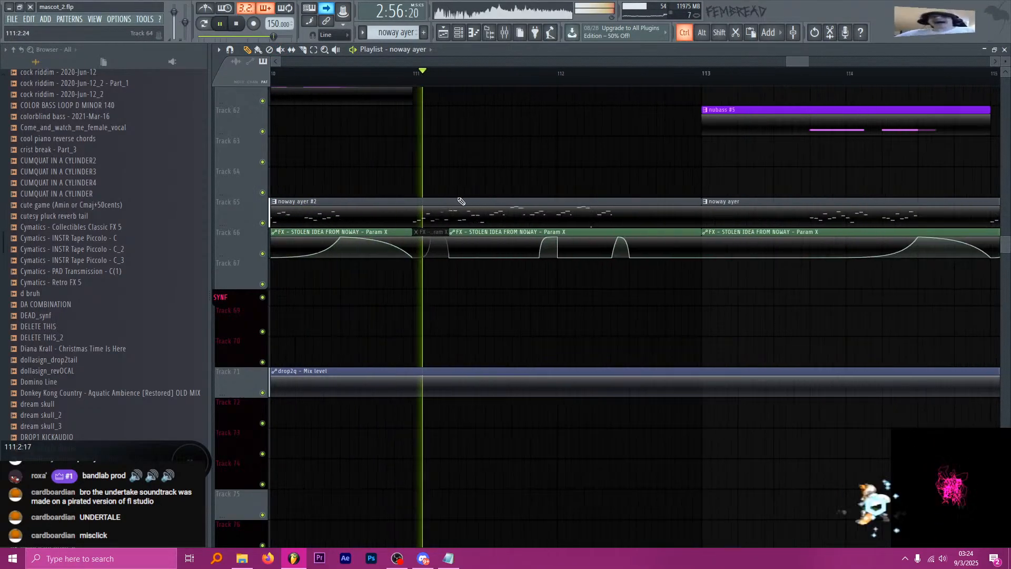
key("space")
scroll(453, 163, "down", 4, "ctrl")
scroll(658, 121, "down", 3, "ctrl")
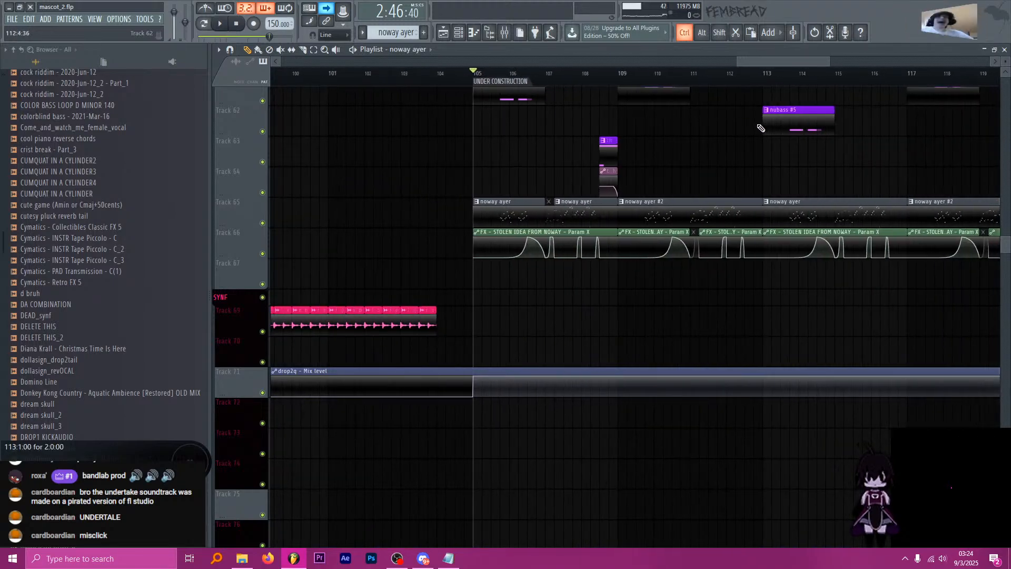
Replay the second half of the first noway ayer #2 clip from bar 111, and stop playback.
scroll(701, 162, "up", 4, "ctrl")
left_click(544, 80)
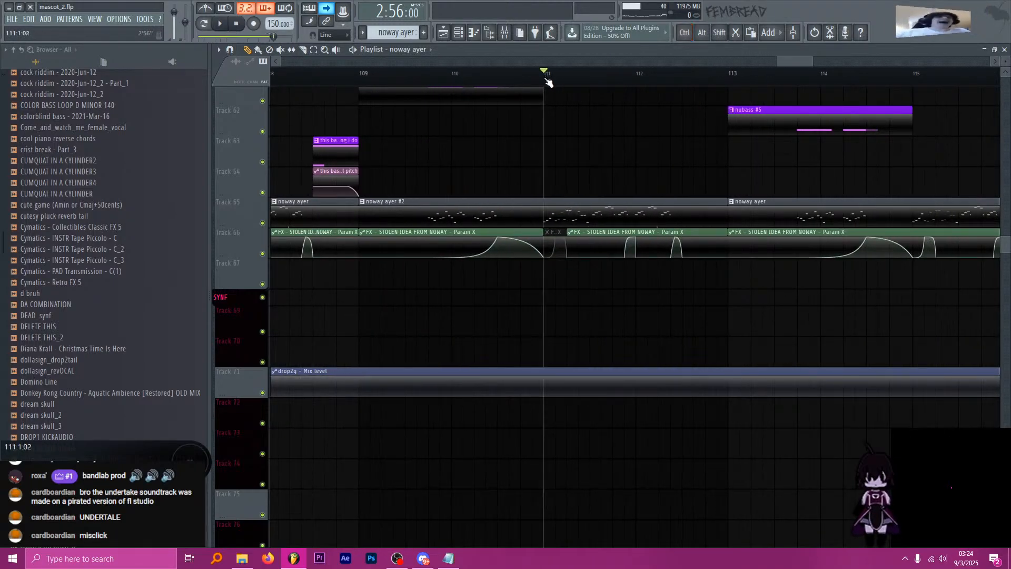
key("space")
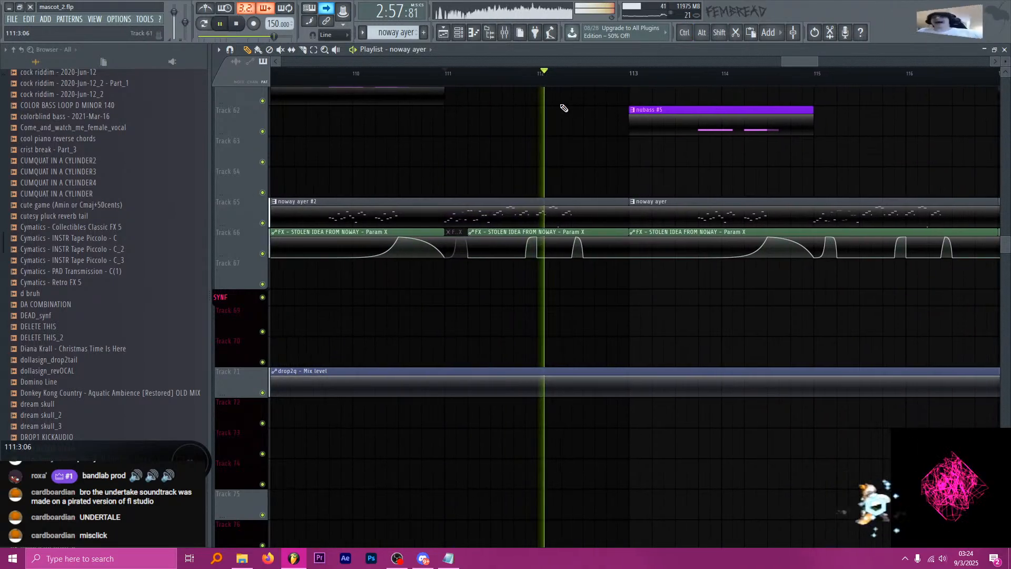
key("space")
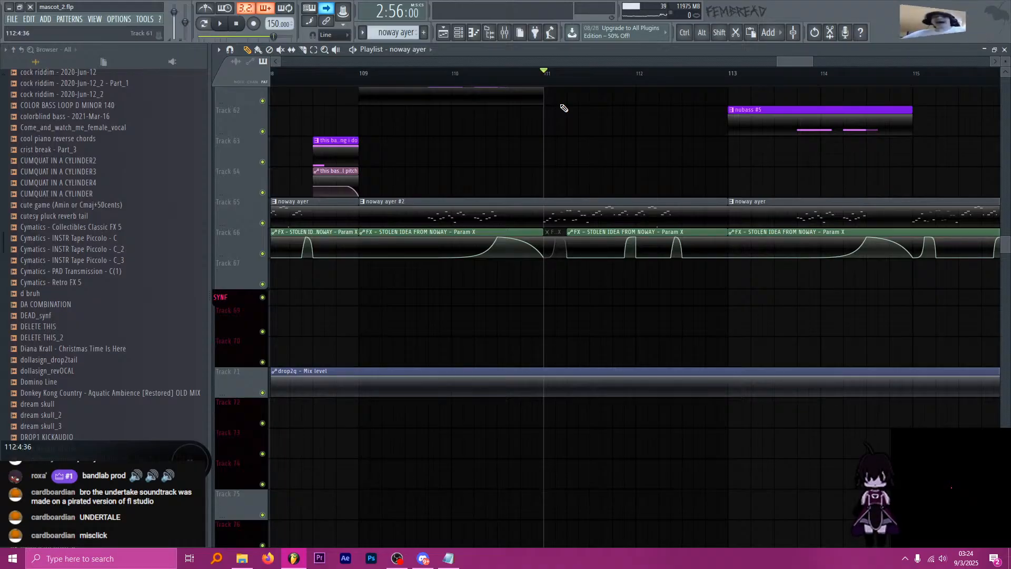
Open the mixer for a brief look and go back to the playlist.
left_click(505, 34)
left_click(505, 36)
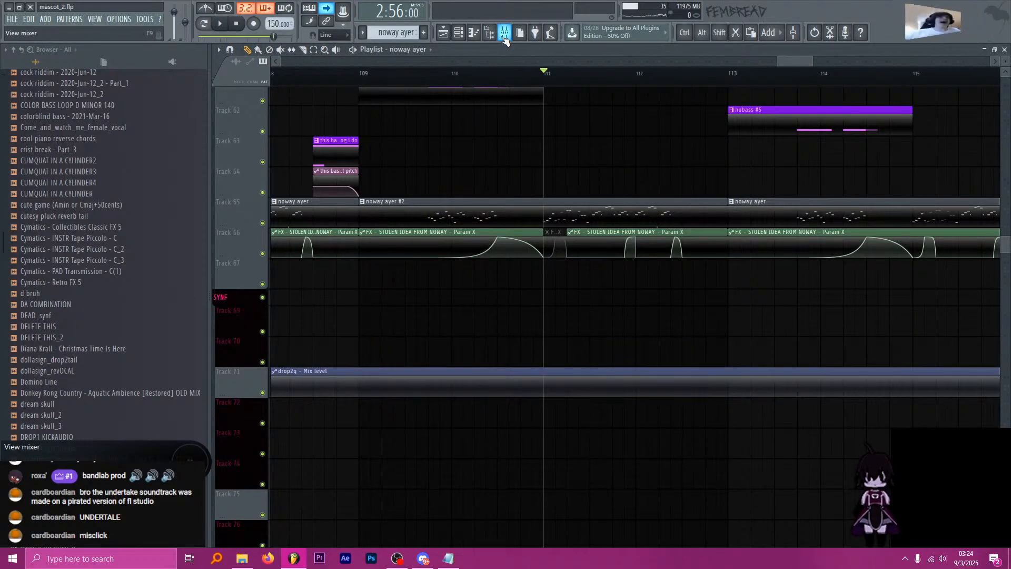
left_click(504, 35)
left_click(596, 50)
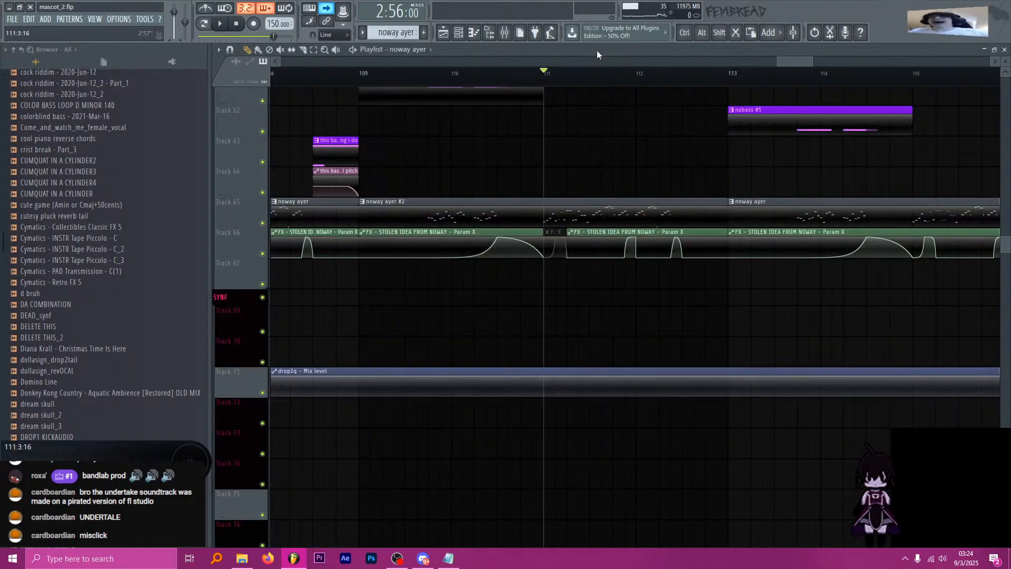
Place the playhead back at bar 105 and look over the drum and bass tracks of the UNDER CONSTRUCTION section.
scroll(563, 73, "down", 4)
left_click(339, 74)
scroll(366, 165, "up", 10)
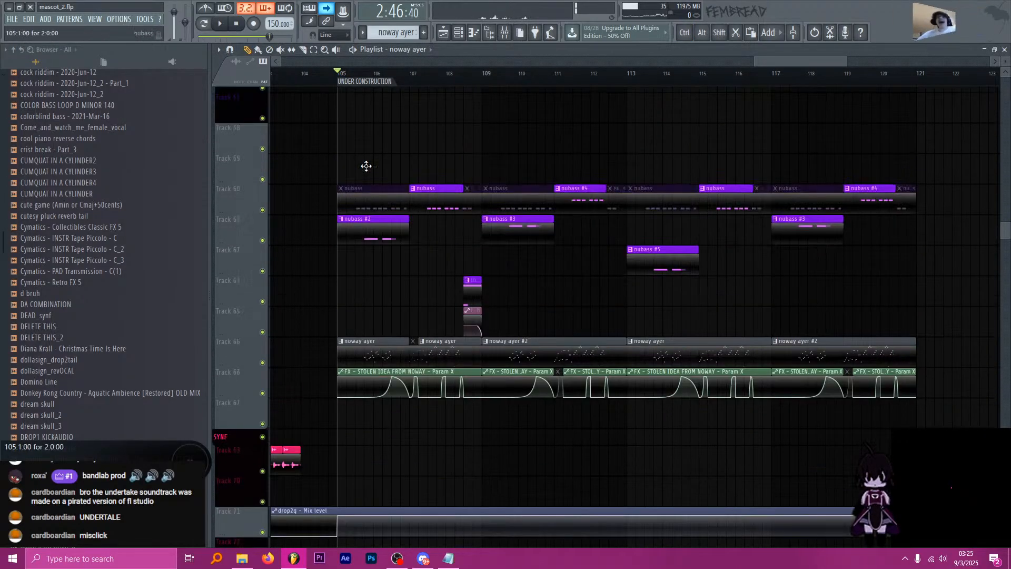
scroll(358, 201, "up", 3)
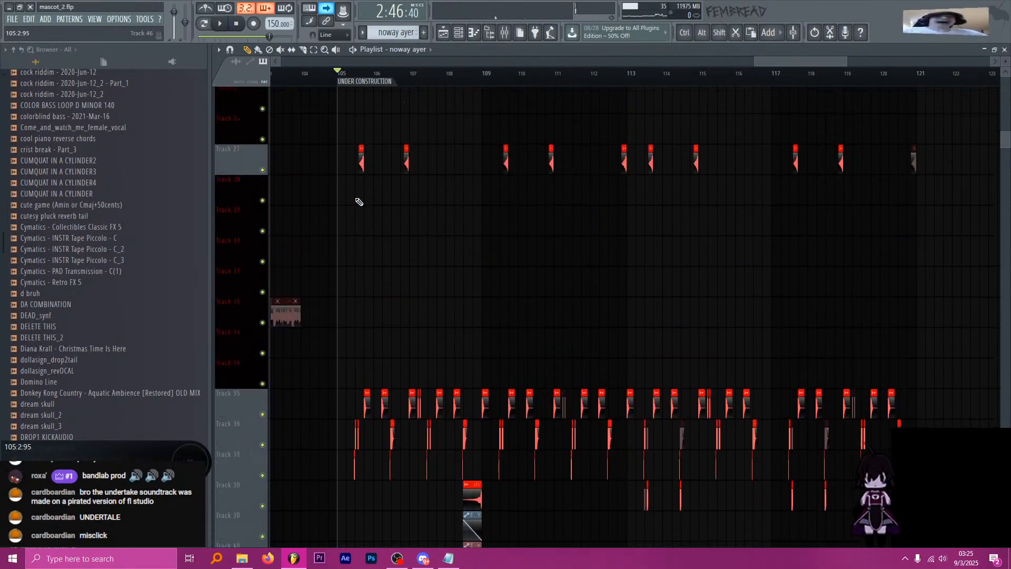
scroll(353, 198, "down", 4)
scroll(345, 191, "up", 3)
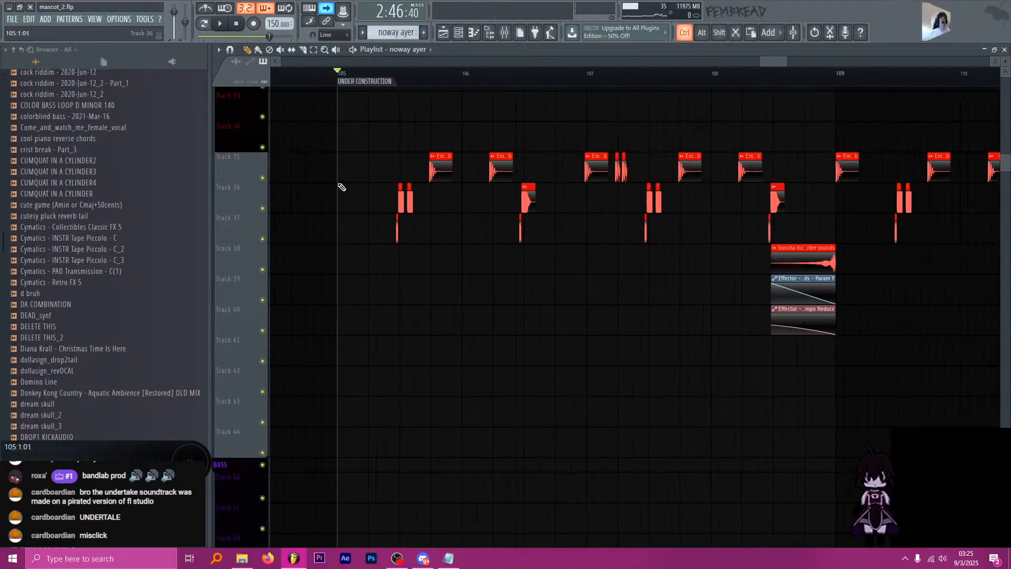
scroll(354, 198, "up", 3)
scroll(366, 221, "down", 11)
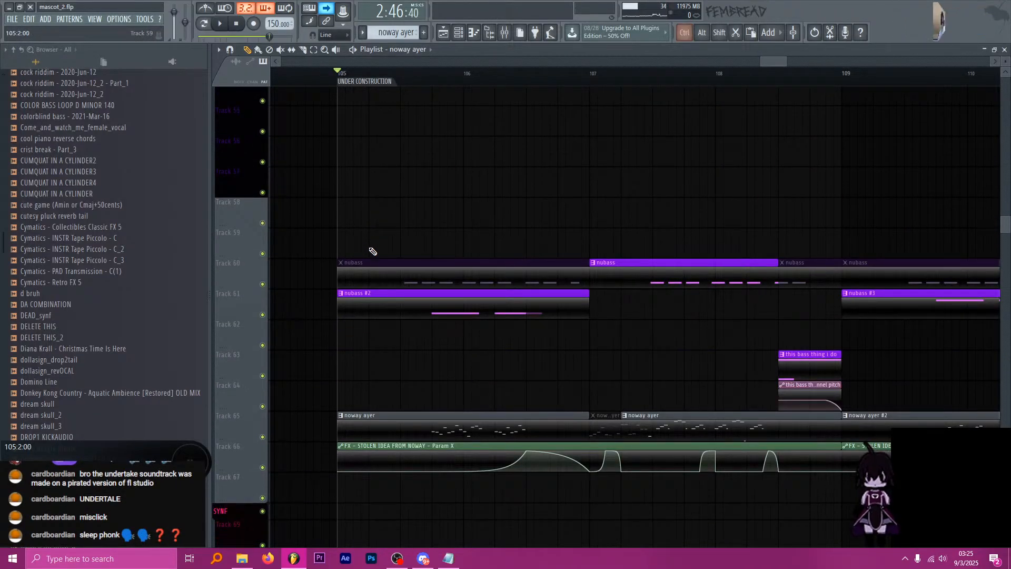
Pick the nubass #2 clip at bar 105, stop the song, and place the playhead at the UNDER CONSTRUCTION marker again.
left_click(382, 295)
scroll(395, 216, "down", 1)
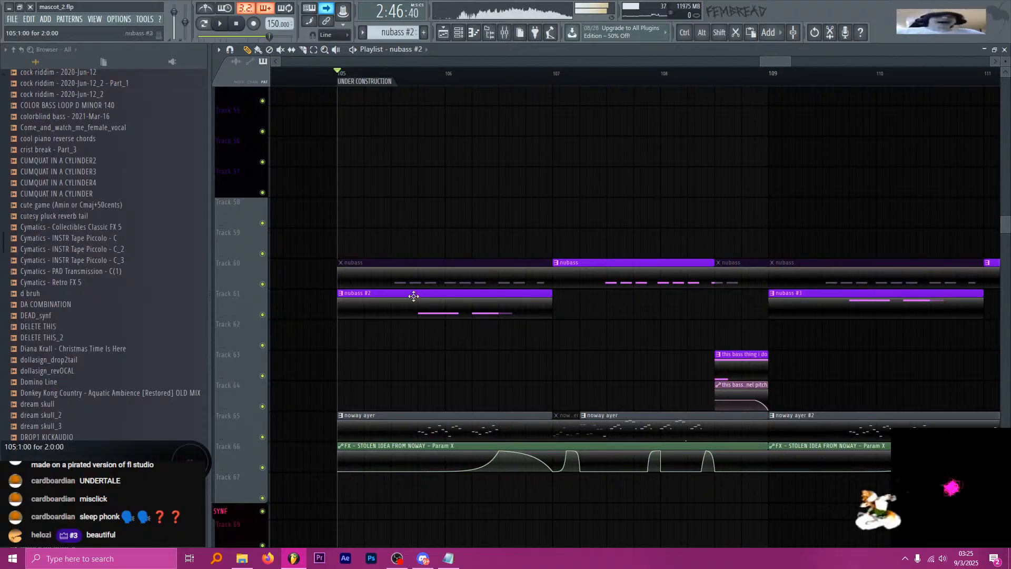
scroll(406, 264, "down", 2)
left_click(236, 24)
scroll(392, 223, "down", 5)
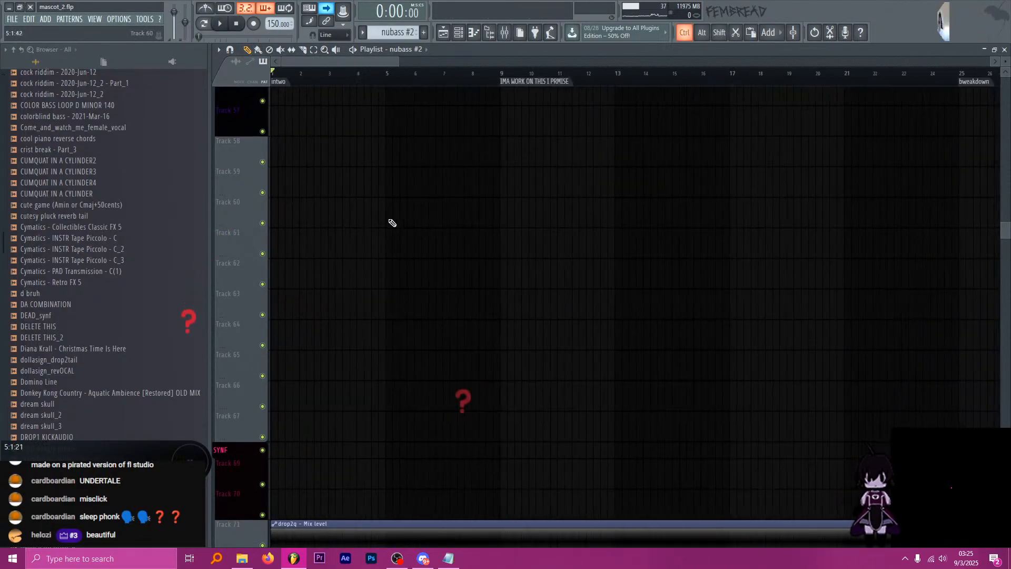
scroll(392, 223, "down", 6)
scroll(774, 241, "up", 6)
left_click(636, 73)
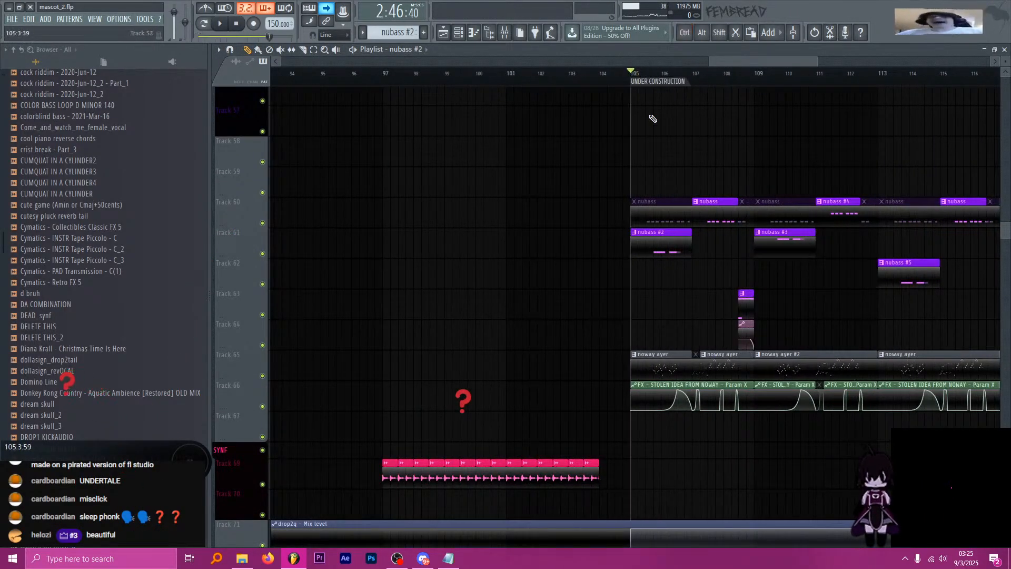
Start the song from bar 106 with the mixer open on the STOLEN IDEA FROM NOWAY track.
scroll(680, 226, "down", 3)
scroll(795, 255, "up", 1)
scroll(670, 244, "up", 2)
scroll(616, 258, "up", 1)
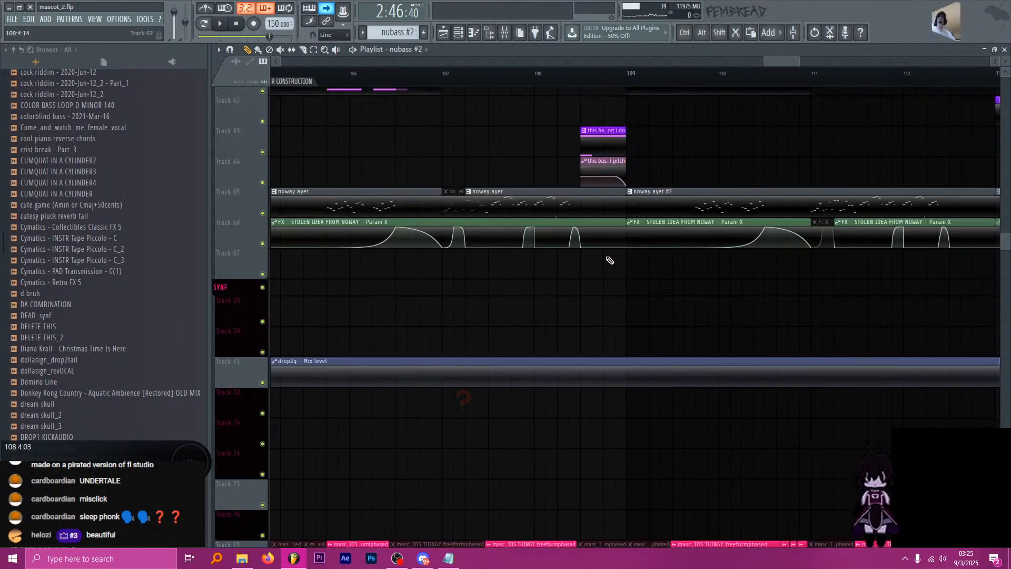
scroll(610, 260, "up", 1)
left_click(353, 78)
left_click(505, 33)
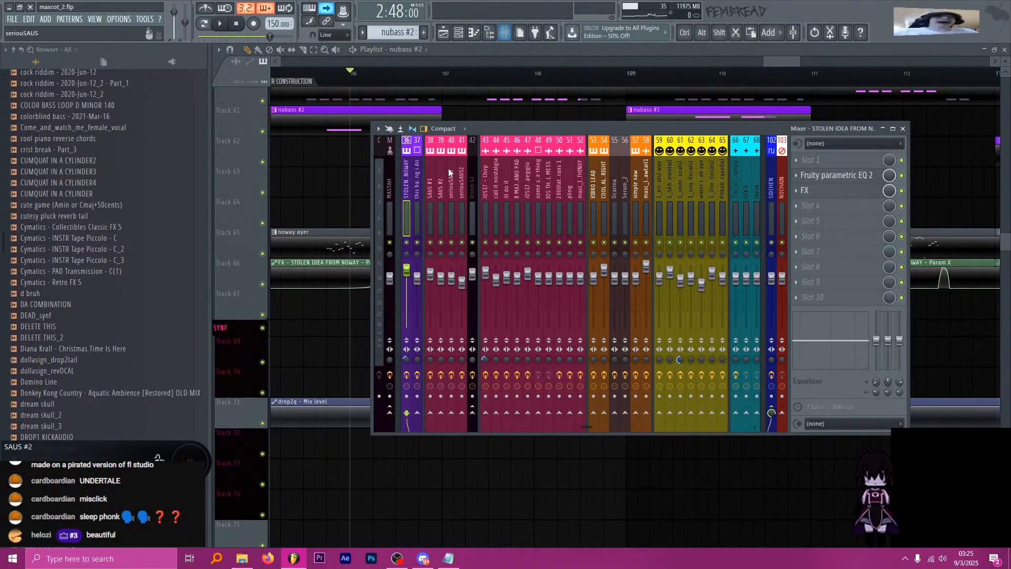
key("space")
Open the FX Effector on the STOLEN IDEA FROM NOWAY mixer track, lower its Y parameter to about 59 during playback, and close it.
left_click(837, 191)
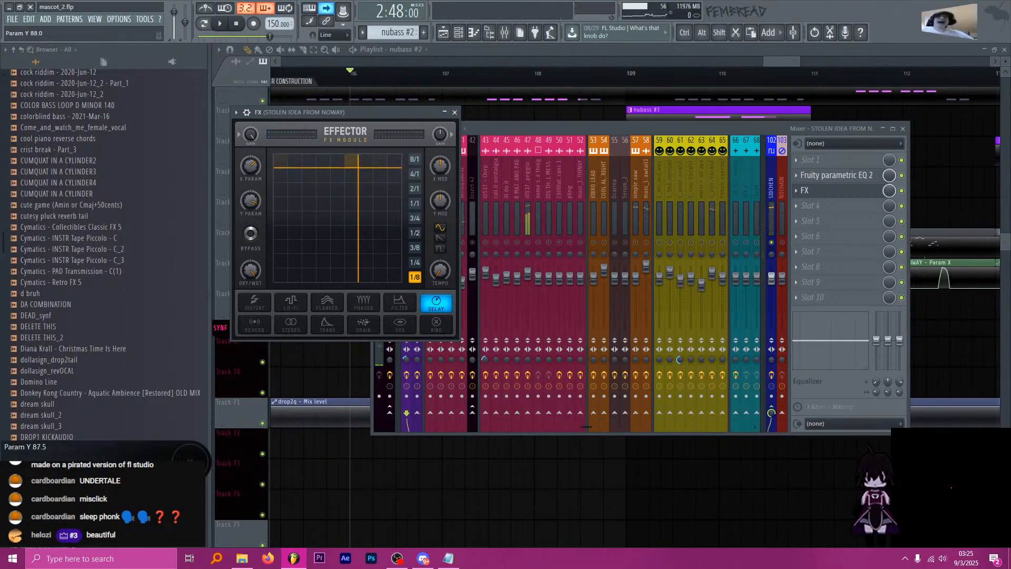
scroll(251, 199, "down", 5)
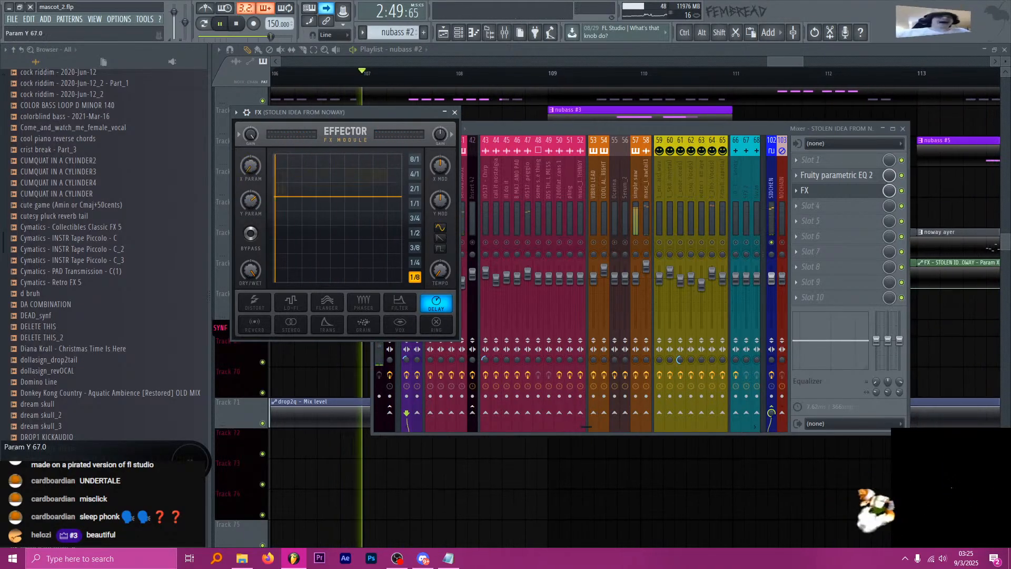
scroll(249, 200, "up", 3)
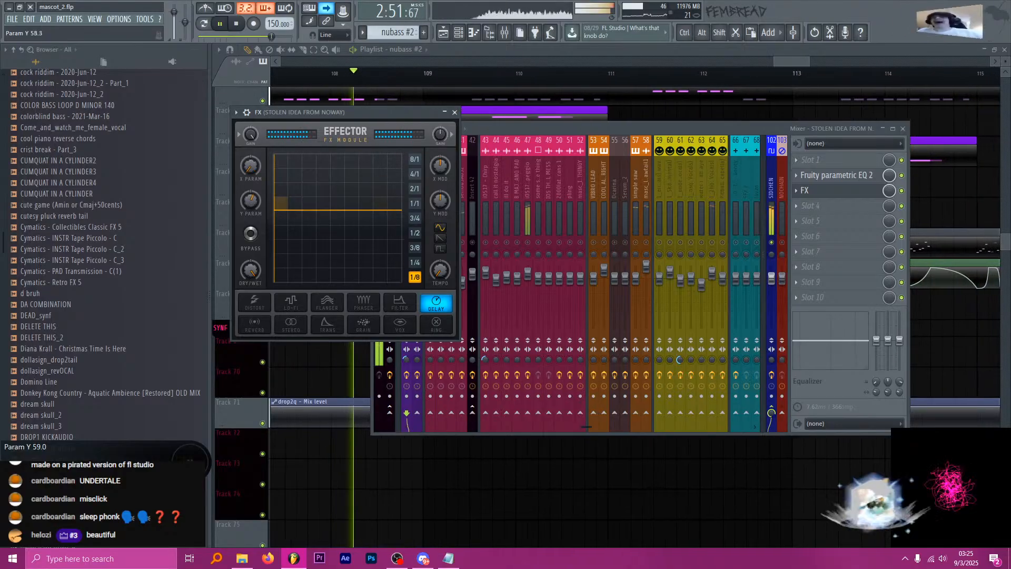
left_click(455, 112)
key("space")
Replay the song from bar 106 twice to compare the track levels in the mixer.
key("space")
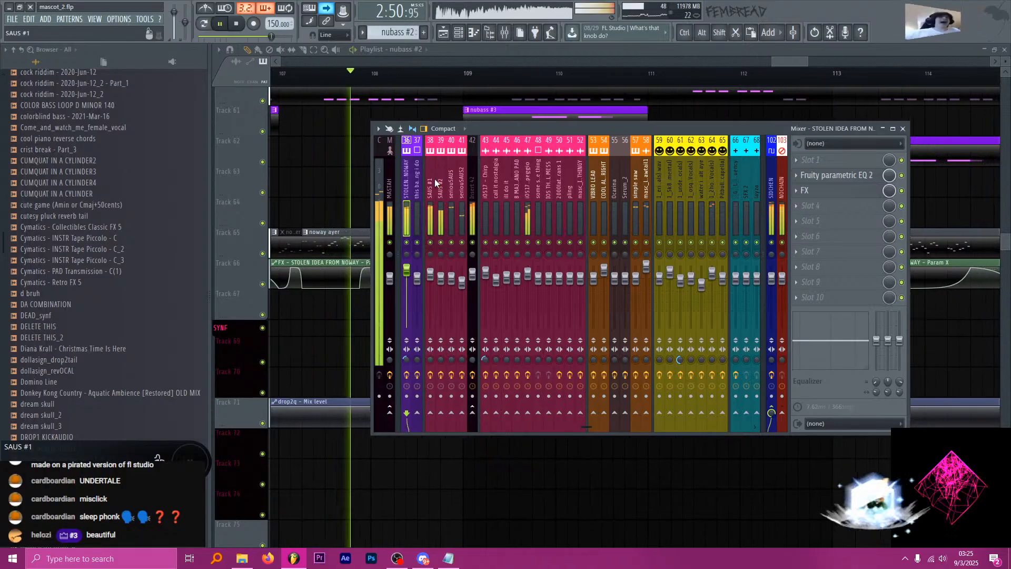
key("space")
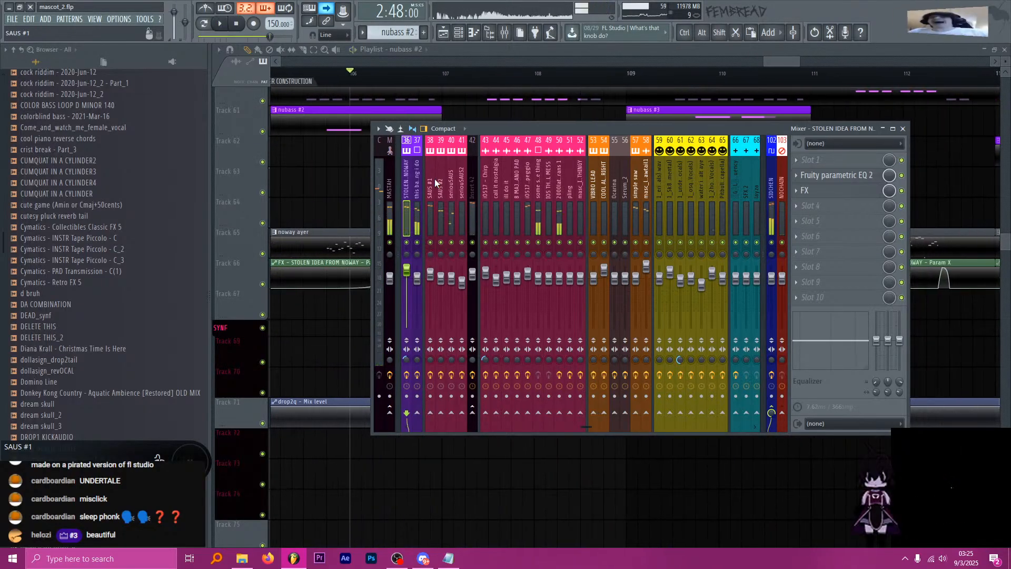
key("space")
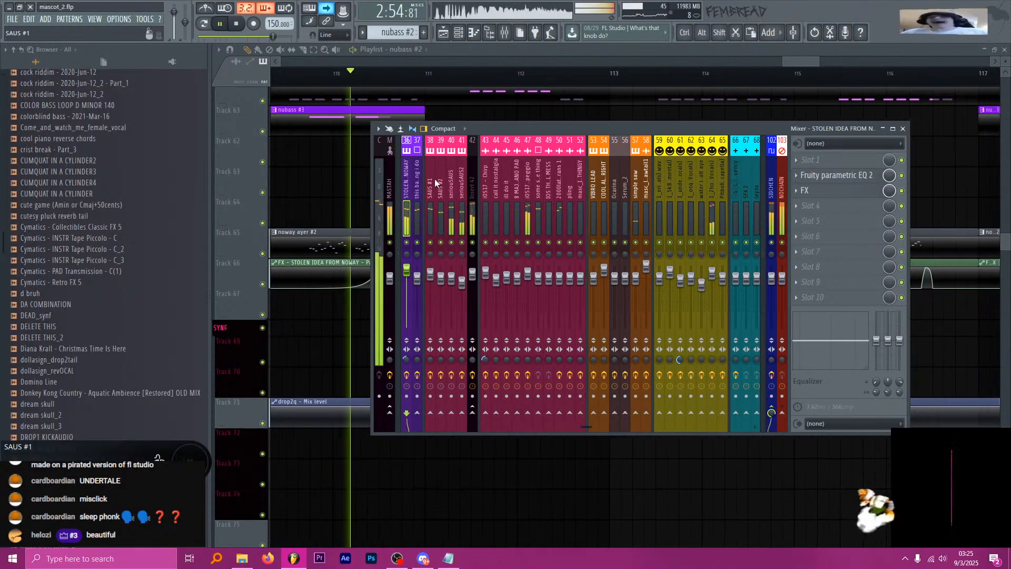
Open the FX Effector on the iOS17 - Arpeggio mixer track and set its Y parameter to 80.5.
left_click(529, 181)
left_click(805, 238)
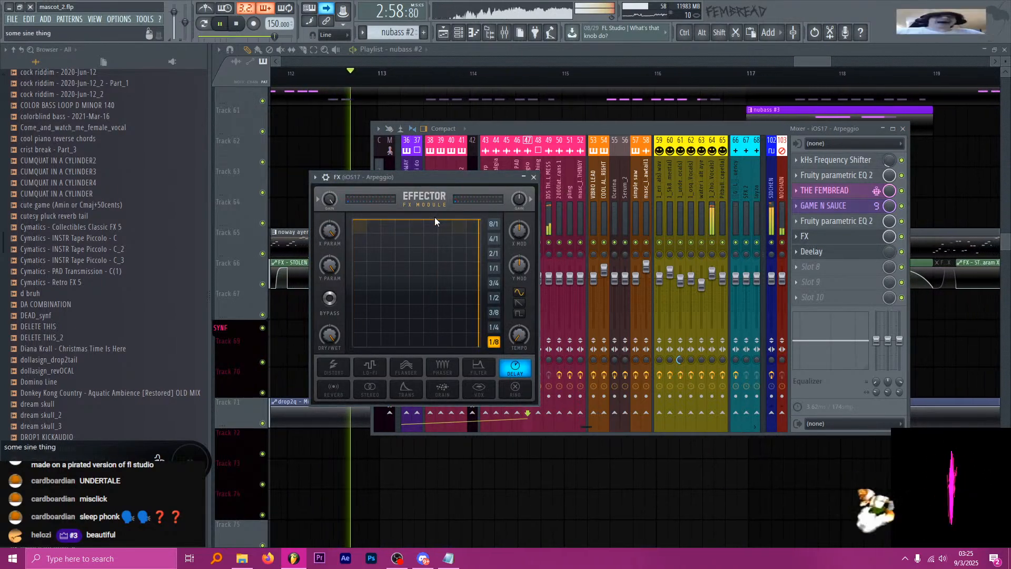
left_click_drag(330, 265, 332, 265)
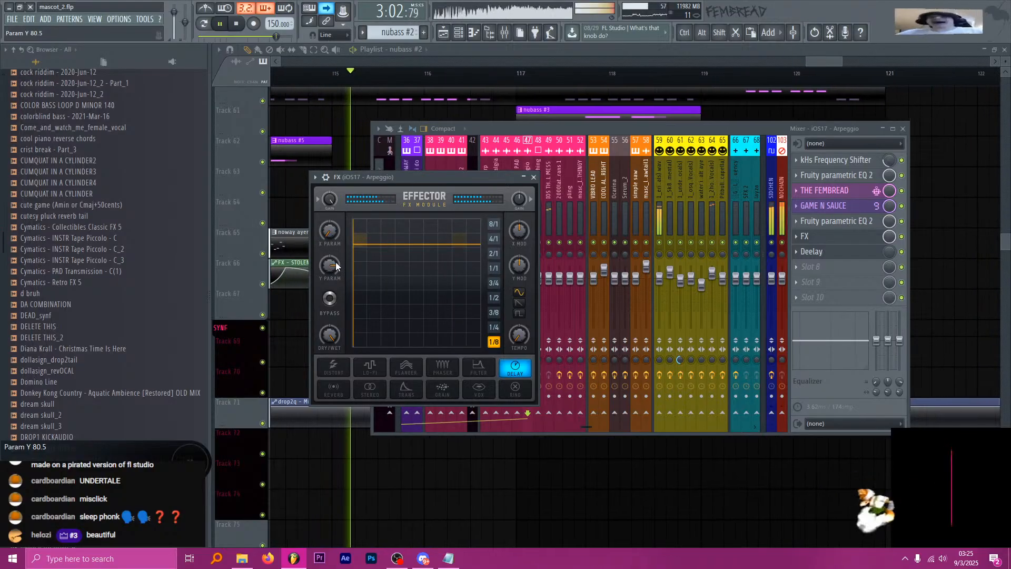
Go back to the playlist, stop playback, and save the project.
left_click(538, 50)
scroll(517, 176, "down", 5)
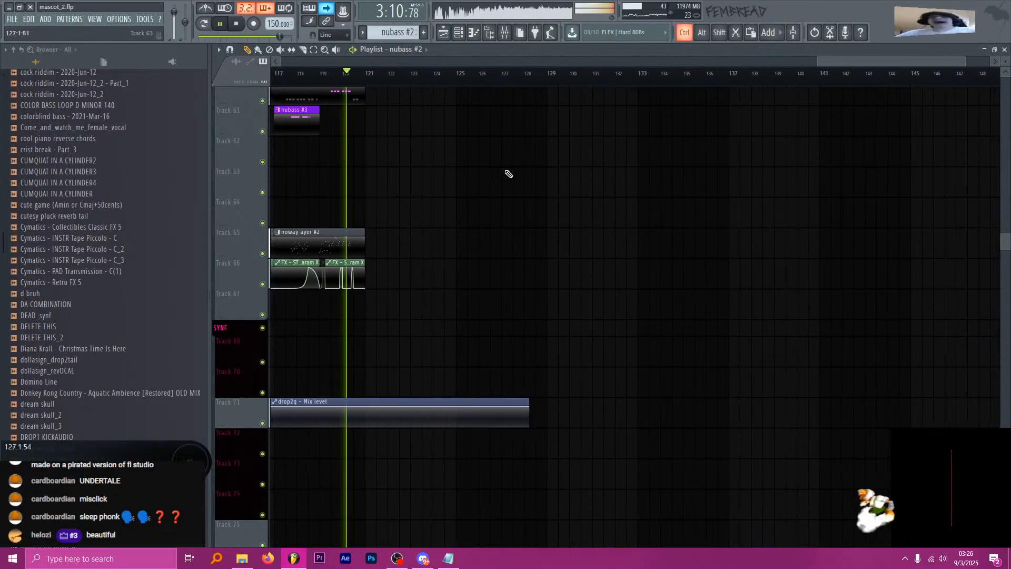
key("space")
scroll(401, 133, "up", 3)
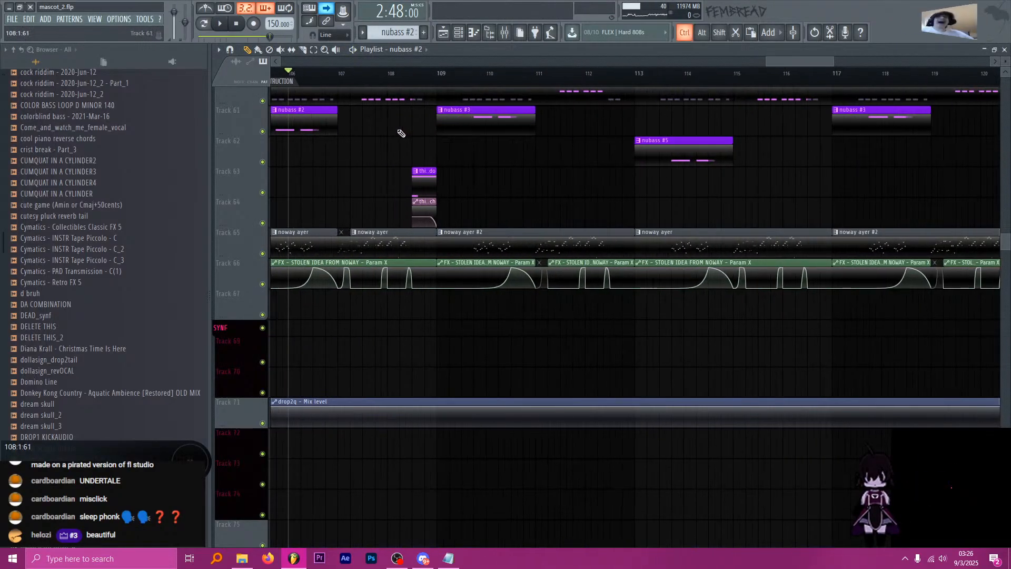
key("ctrl+s")
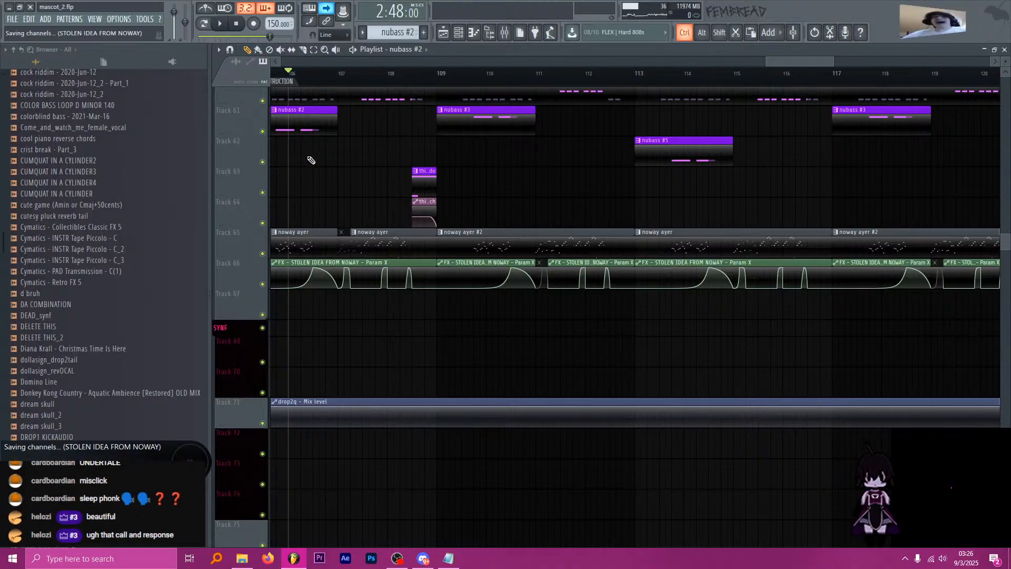
scroll(311, 160, "up", 2)
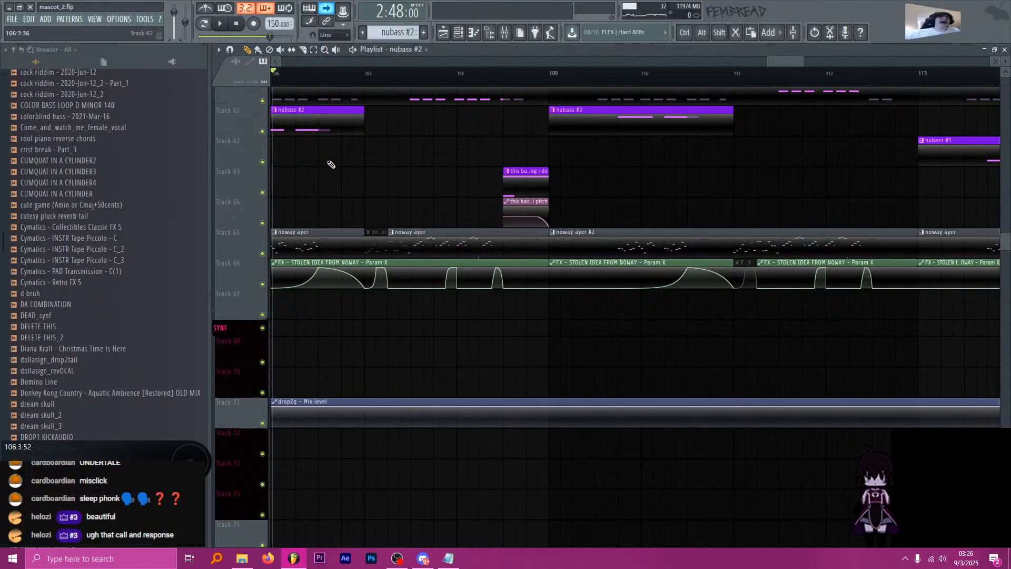
scroll(390, 181, "down", 4)
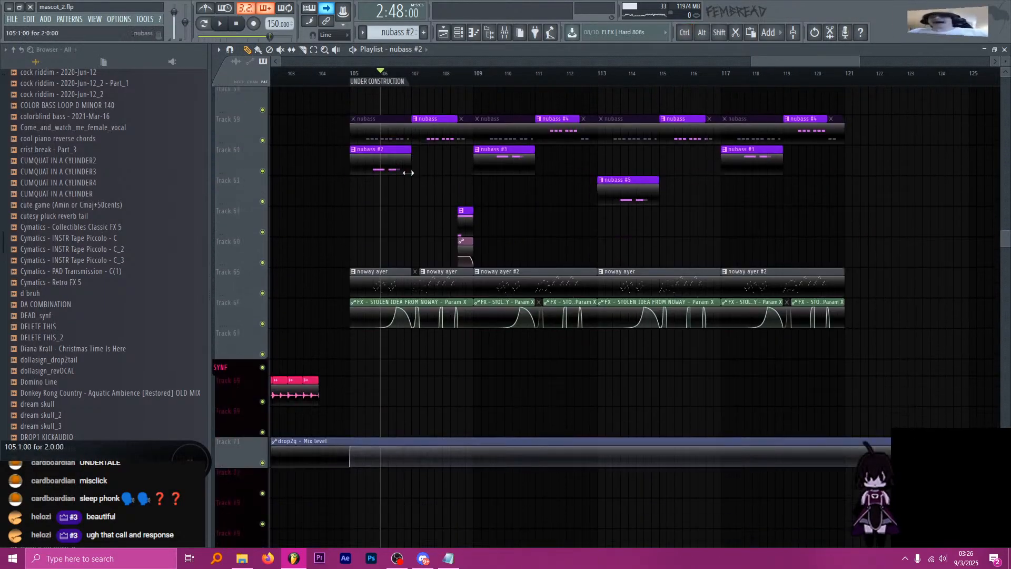
Examine the playlist clips below the UNDER CONSTRUCTION marker at bar 105, from the drop2q automation down to the serious saw patterns.
scroll(404, 173, "down", 4)
scroll(381, 159, "up", 3)
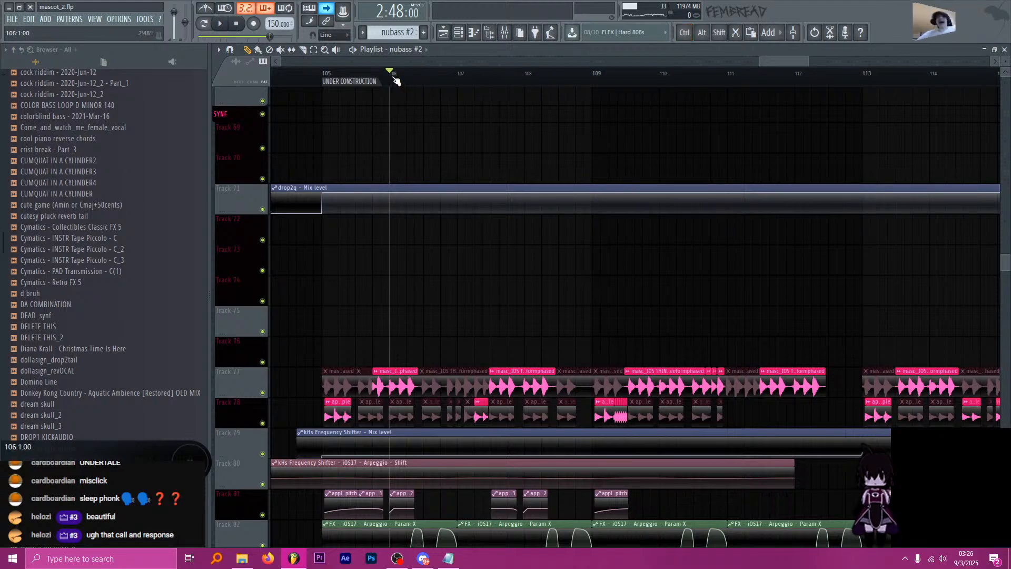
scroll(386, 122, "up", 2)
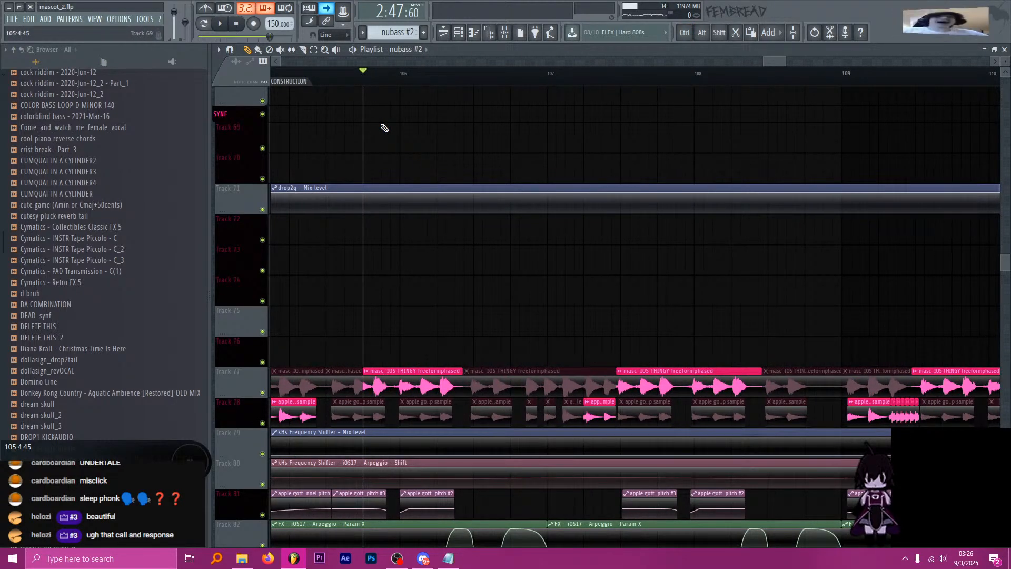
scroll(411, 138, "down", 2)
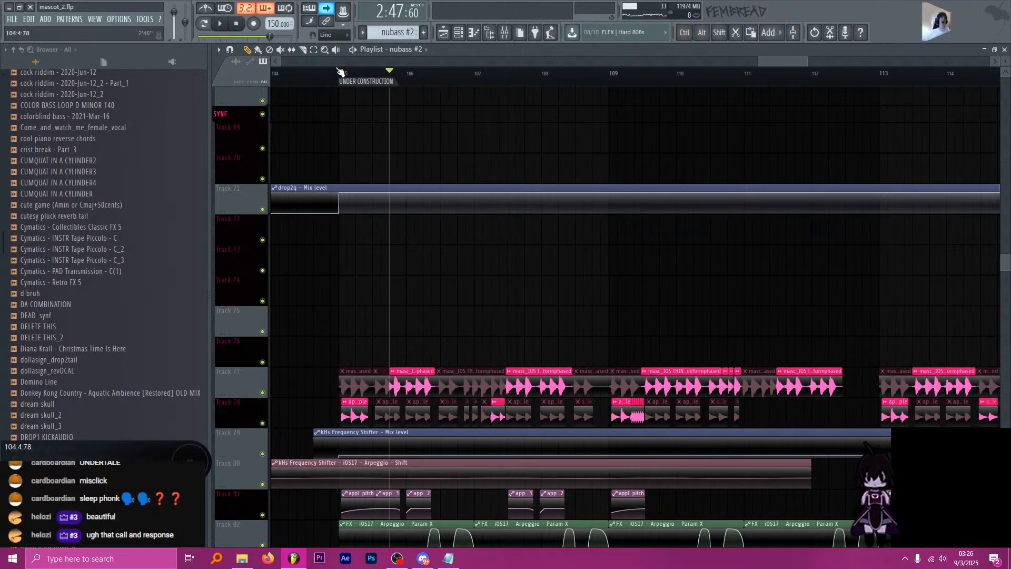
scroll(411, 132, "down", 4)
scroll(453, 261, "down", 4)
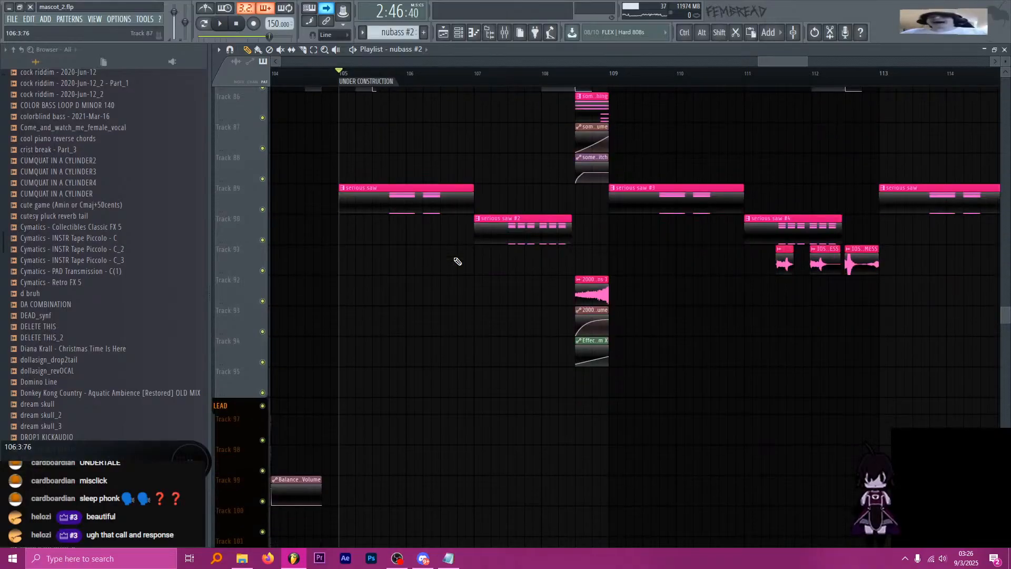
scroll(457, 262, "up", 2)
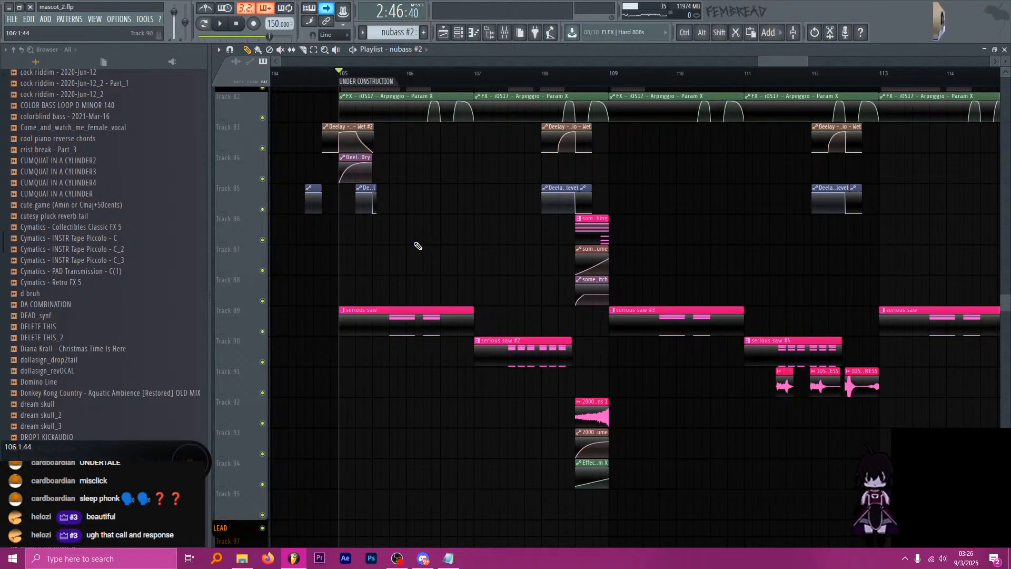
scroll(363, 252, "up", 2)
scroll(395, 200, "up", 4)
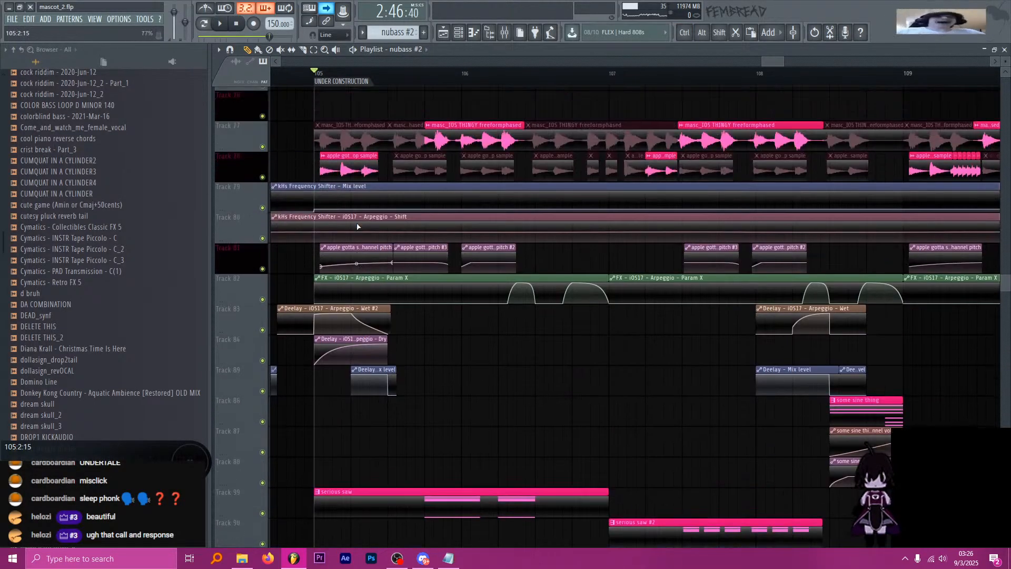
Solo the seriouSAUS and seriouSAUS2 mixer tracks, play them from bar 105, and inspect the effect chain on Insert 42.
left_click(505, 33)
scroll(553, 153, "up", 3)
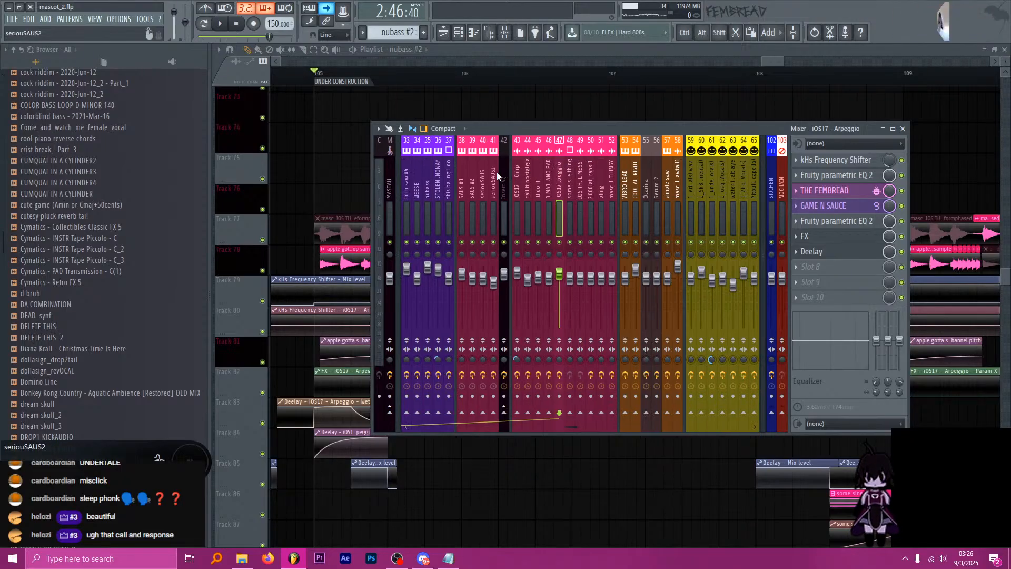
left_click(488, 181)
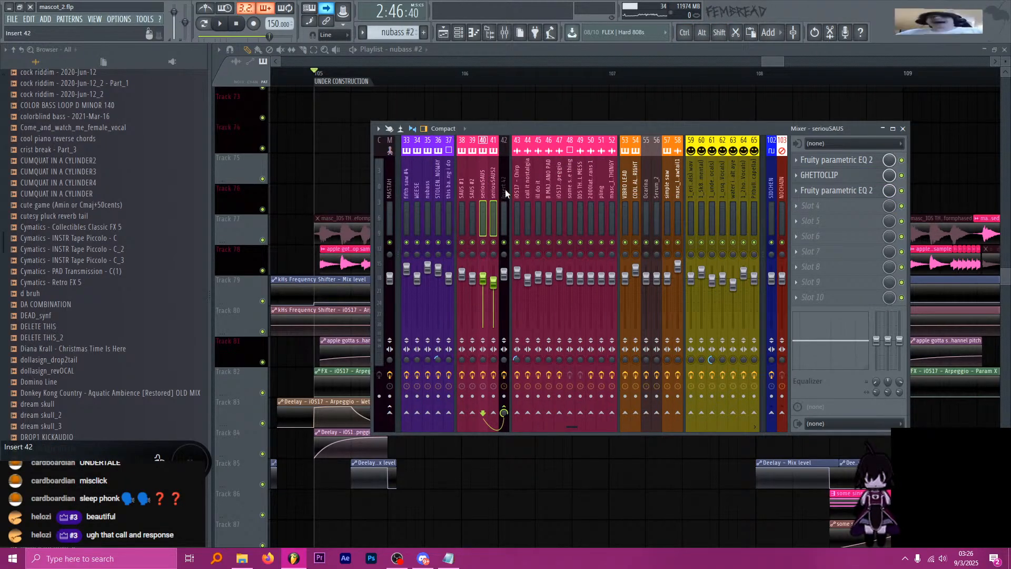
key("space")
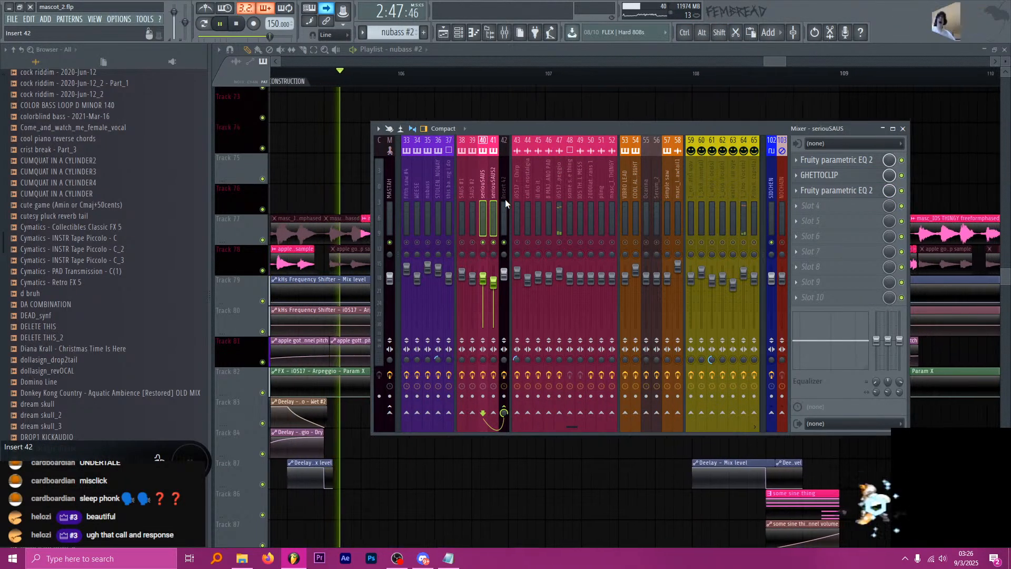
key("space")
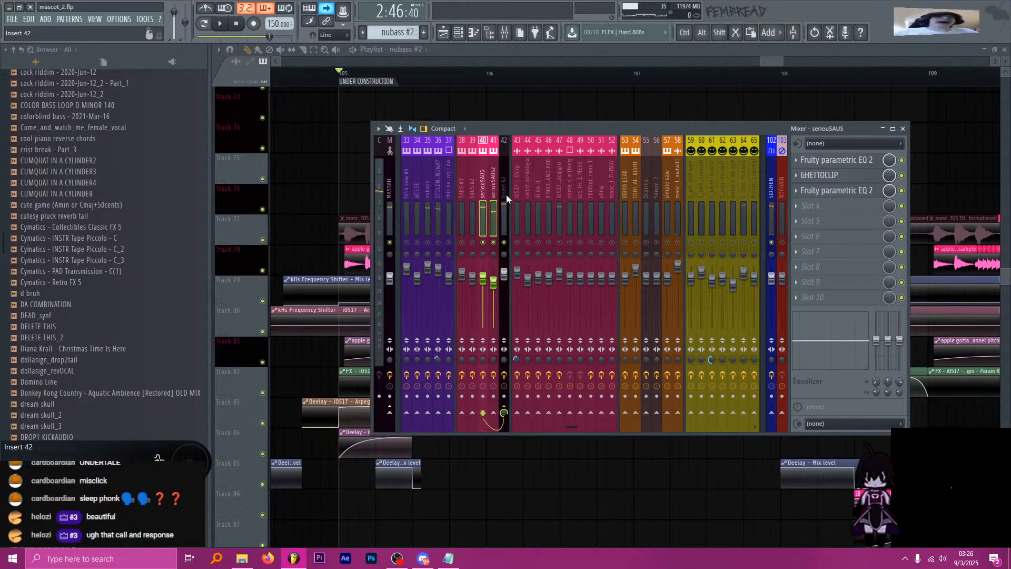
left_click(507, 195)
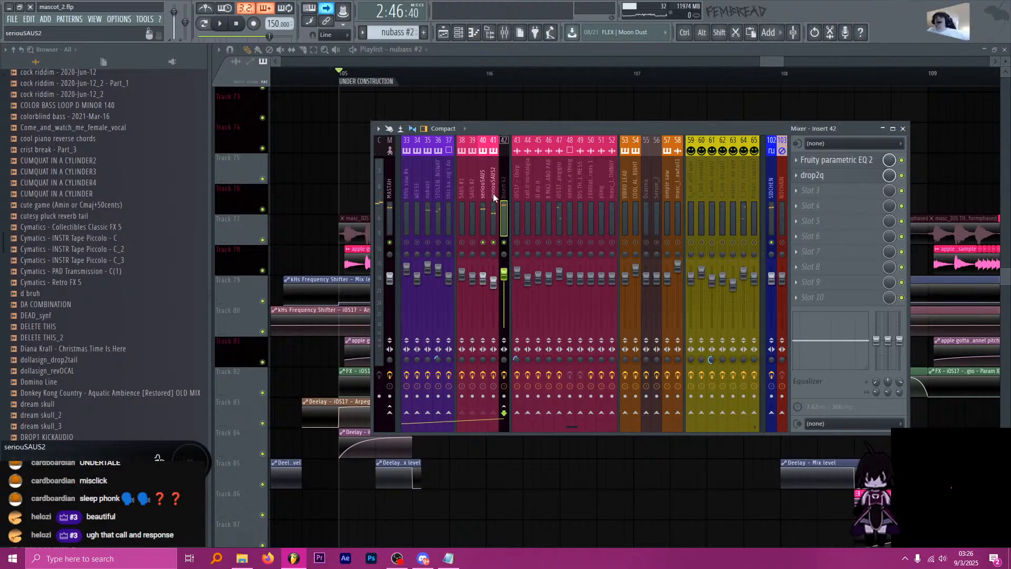
left_click(485, 194)
Open the first serious saw pattern from the playlist in the piano roll and examine its chords.
left_click(518, 83)
scroll(525, 228, "down", 5)
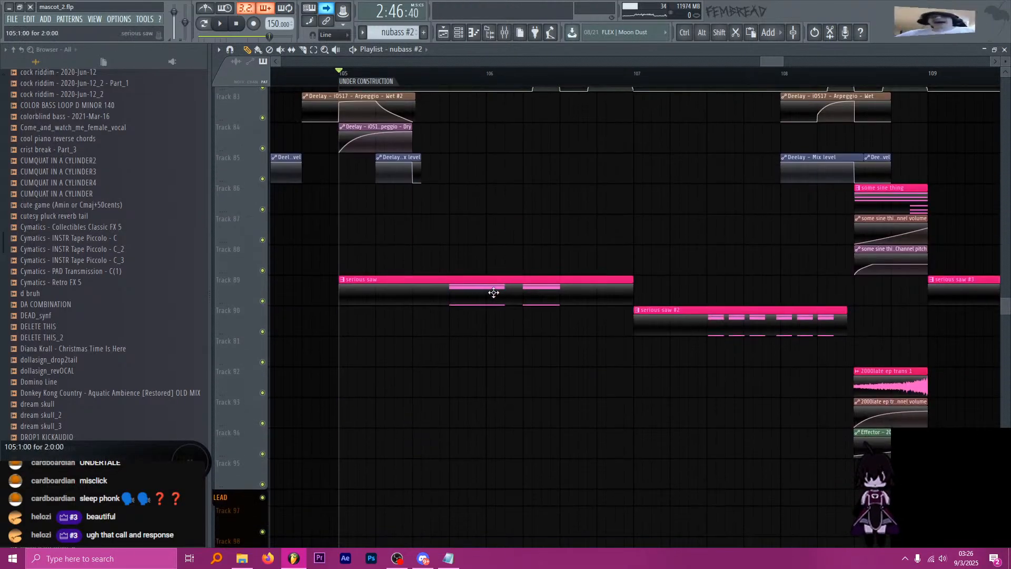
double_click(497, 292)
scroll(498, 293, "down", 8)
scroll(473, 279, "up", 10)
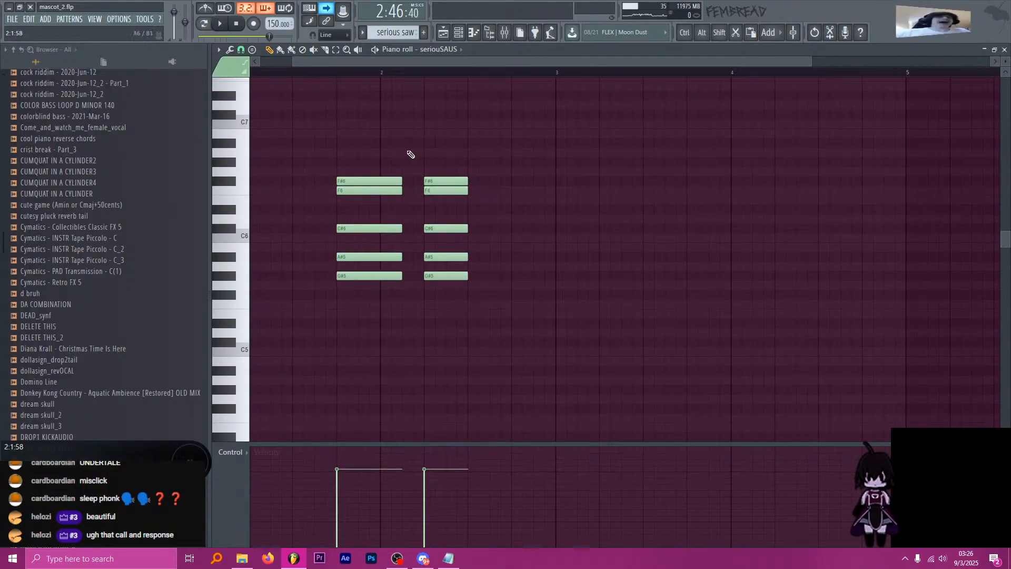
right_click(378, 127, "alt")
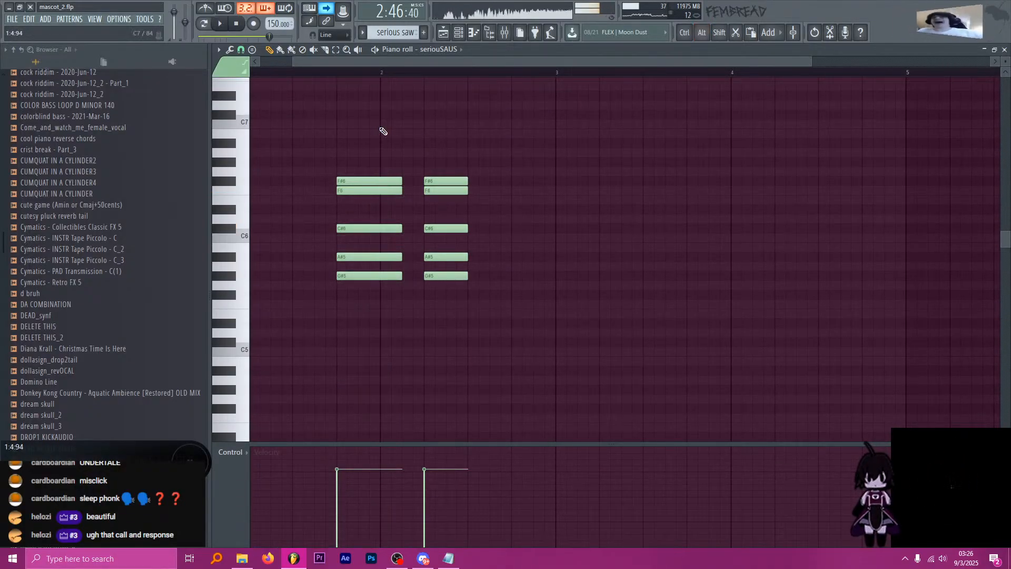
Replay the seriouSAUS tracks while viewing the mixer, and check the Fruity parametric EQ 2 and drop2q effects on Insert 42.
left_click(505, 33)
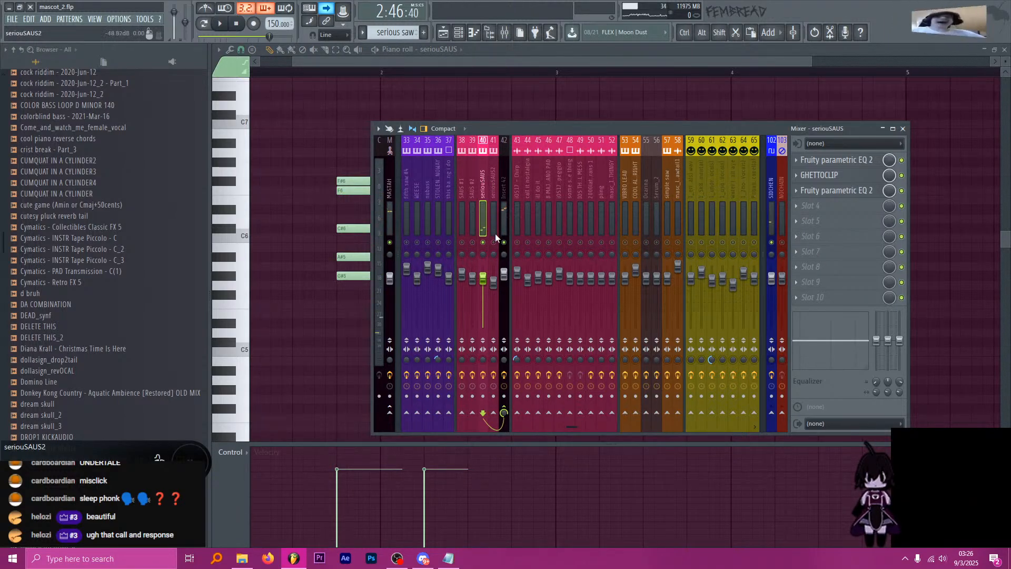
key("space")
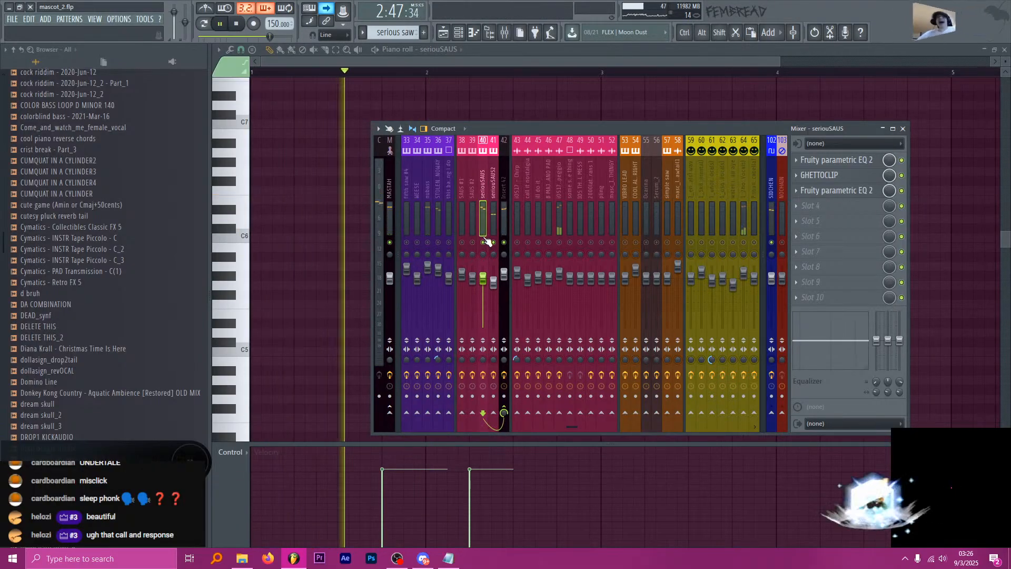
left_click(504, 212)
key("space")
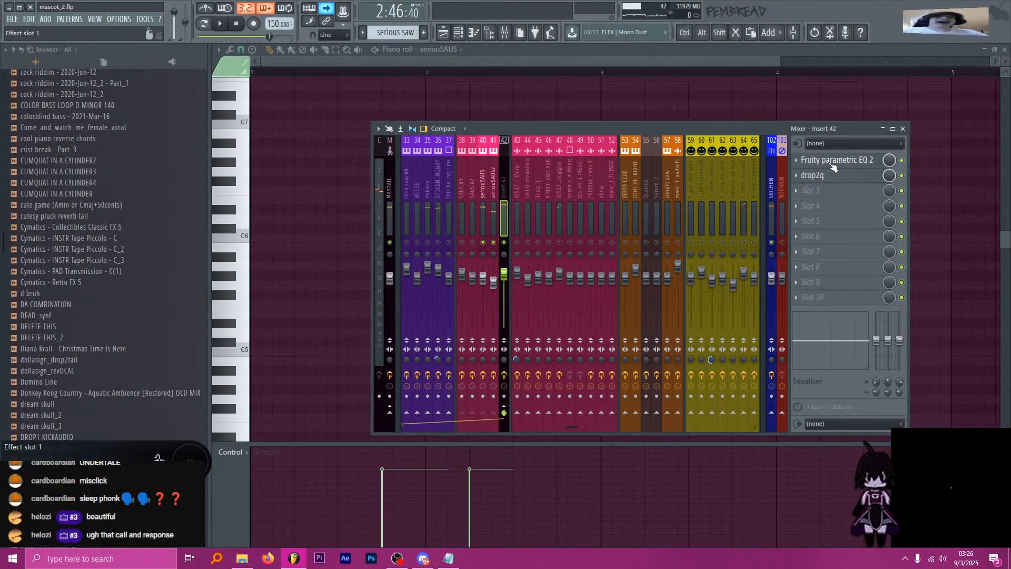
left_click(828, 166)
left_click(829, 167)
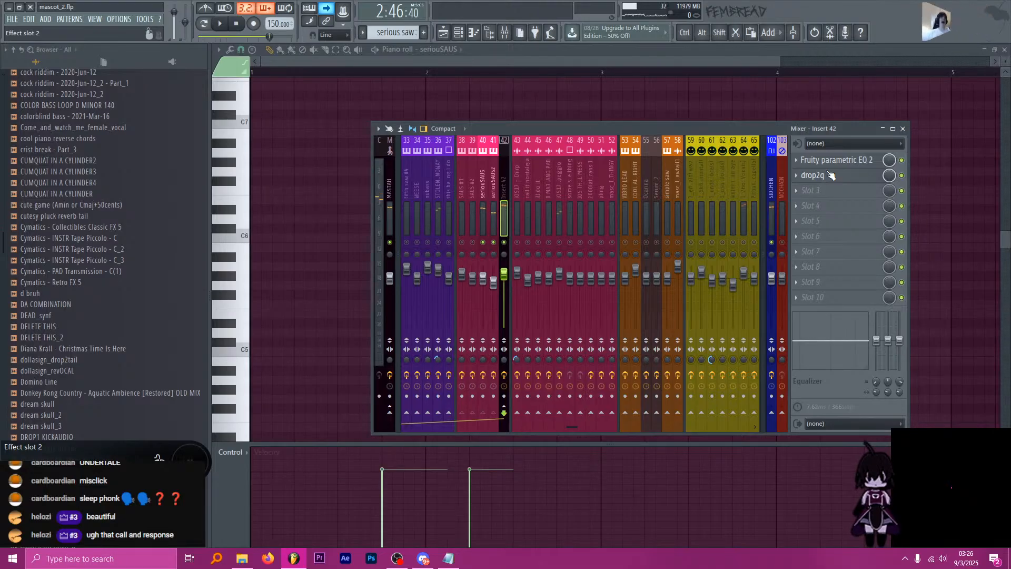
left_click(831, 175)
left_click(821, 176)
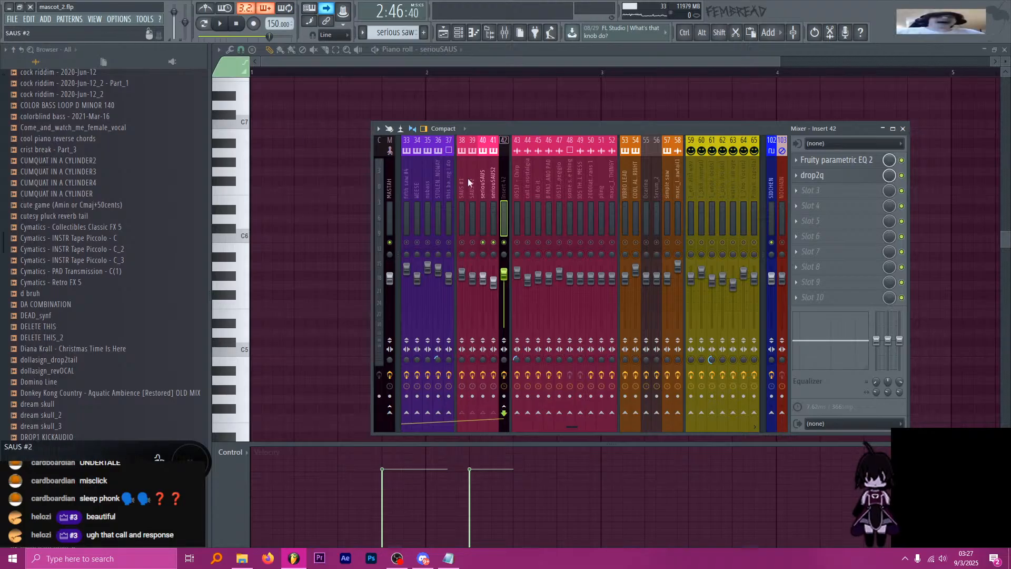
Go back to the playlist and play the serious saw #2 clip from just past bar 107.
key("F5")
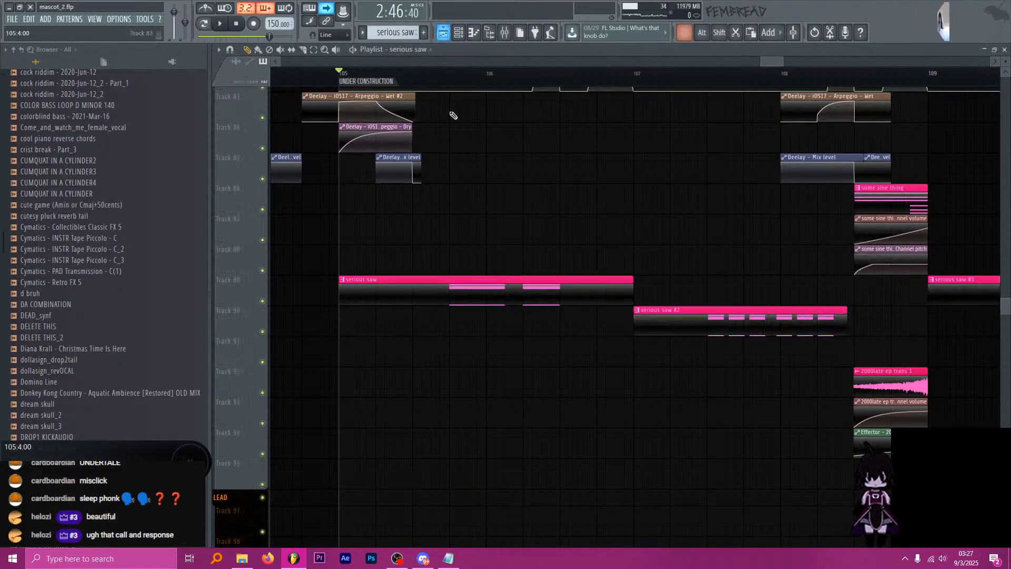
scroll(452, 114, "down", 3)
scroll(549, 159, "up", 3)
left_click(593, 73)
key("space")
scroll(687, 154, "up", 2)
Inspect the slot 3 Fruity parametric EQ 2 on the SAUS #1 mixer track and play the SAUS tracks routed to Insert 42.
left_click(506, 37)
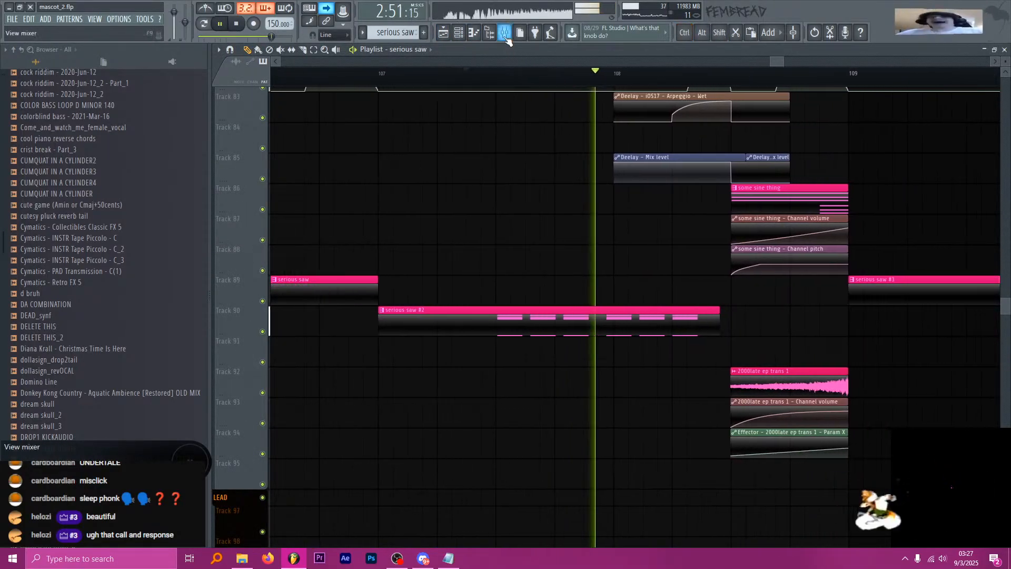
key("space")
left_click(833, 191)
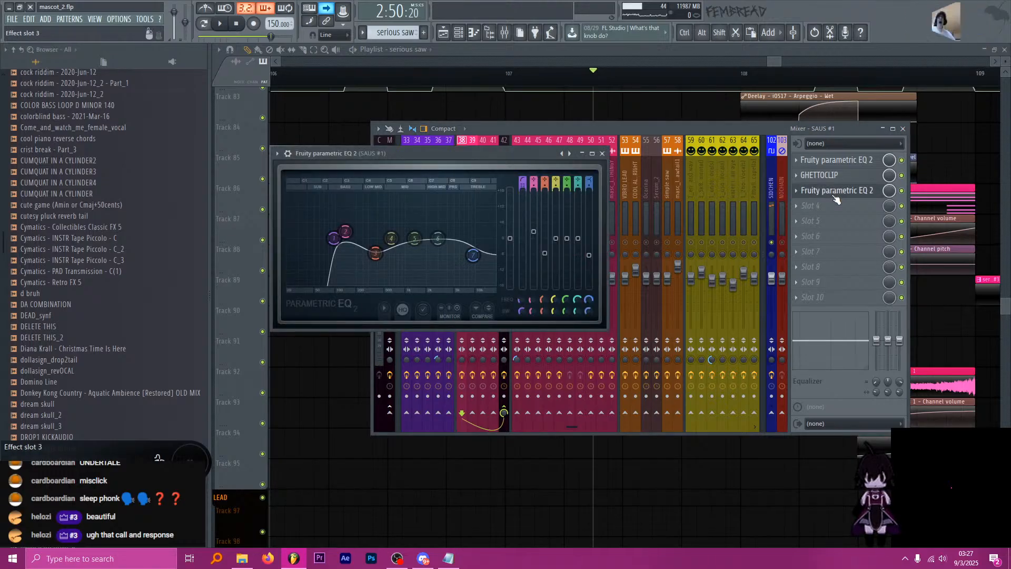
left_click(833, 192)
left_click(504, 188)
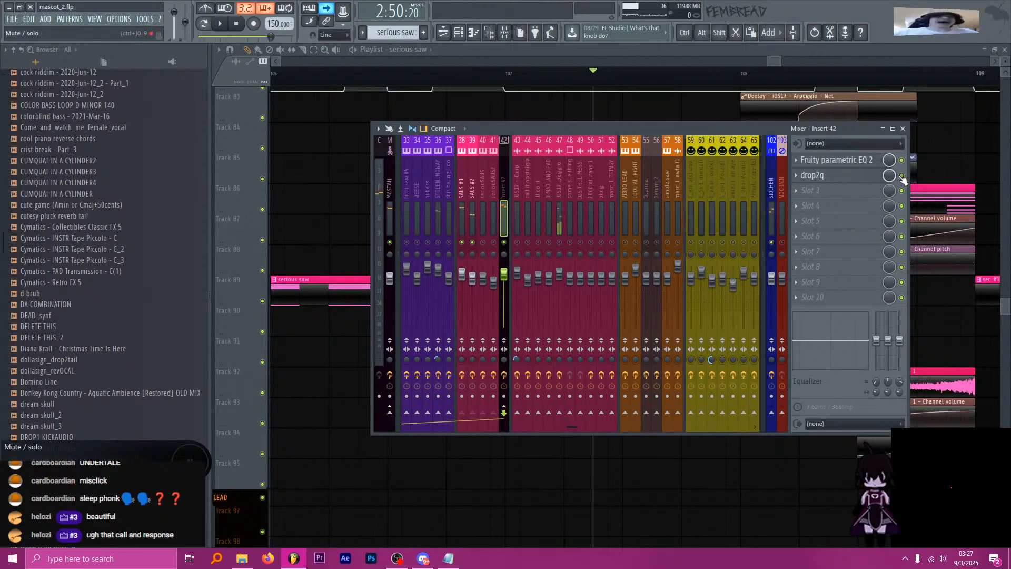
key("space")
key("space")
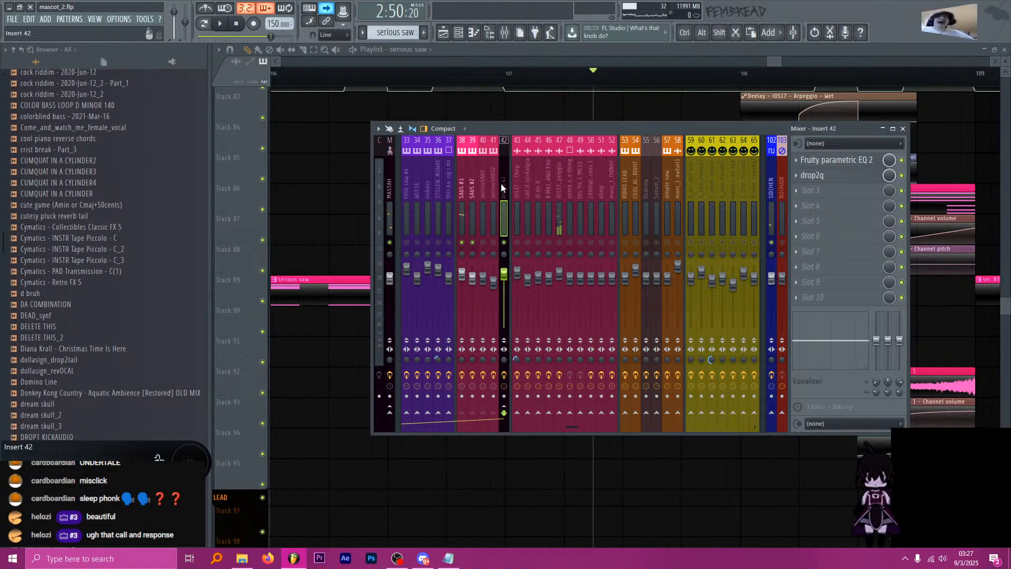
Solo and audition the iOS17 - Arpeggio mixer track, and play the playlist from bar 105 to review its clips.
left_click(555, 192)
scroll(588, 89, "down", 2)
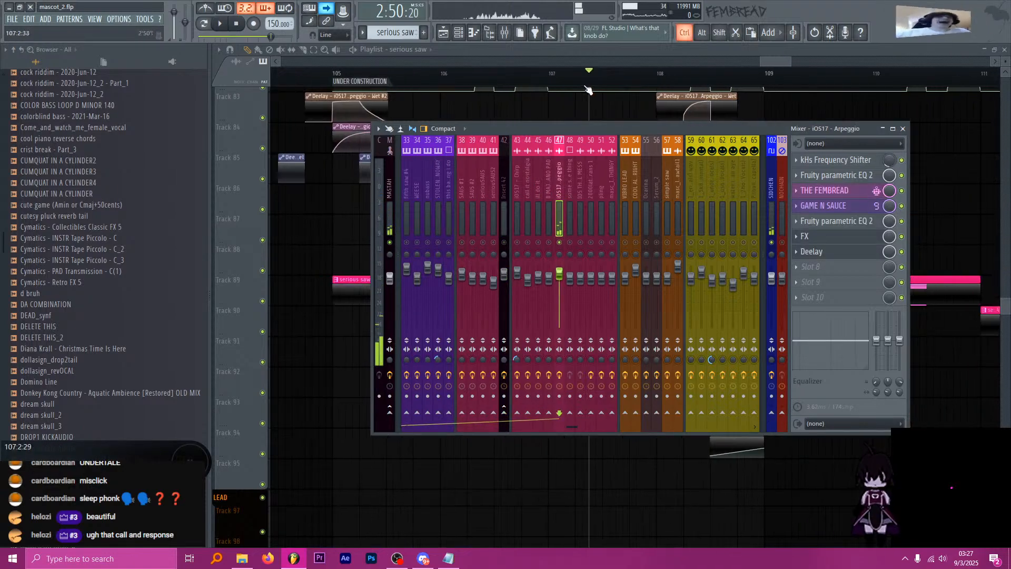
left_click(345, 83)
key("space")
scroll(390, 113, "up", 5)
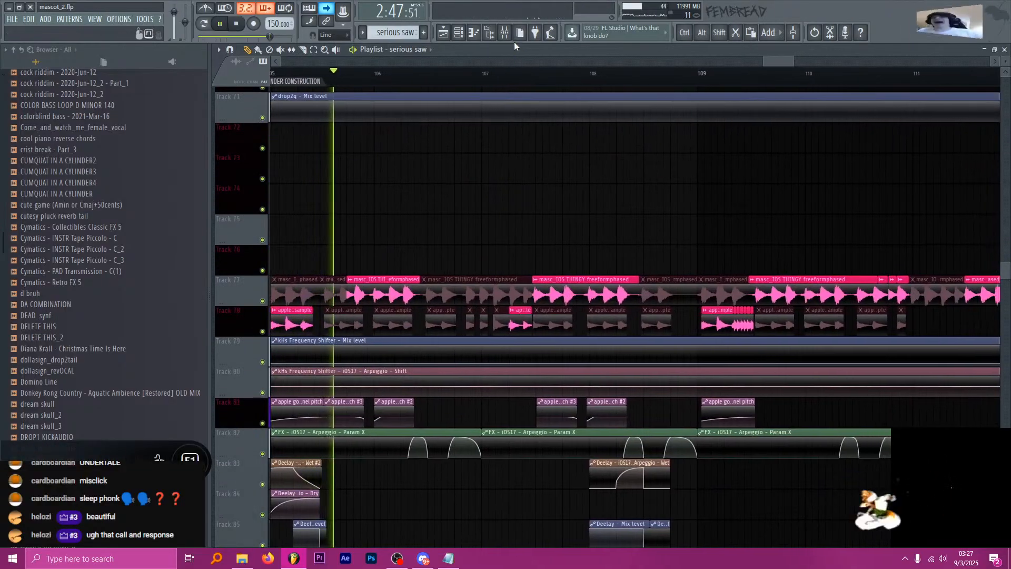
Replay the UNDER CONSTRUCTION section with the mixer open to compare the iOS17 - Arpeggio level with the other tracks.
left_click(513, 36)
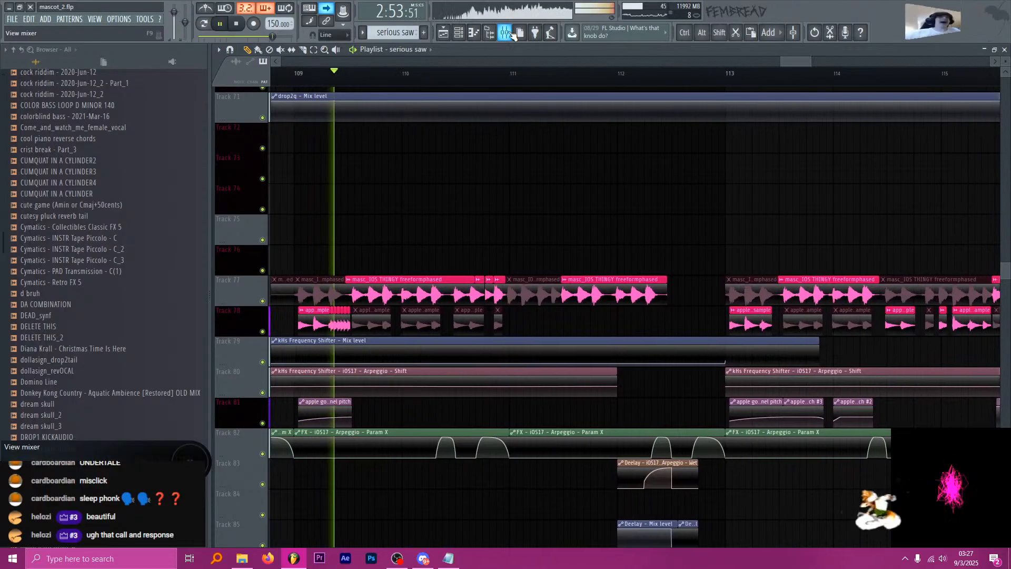
left_click(513, 35)
key("space")
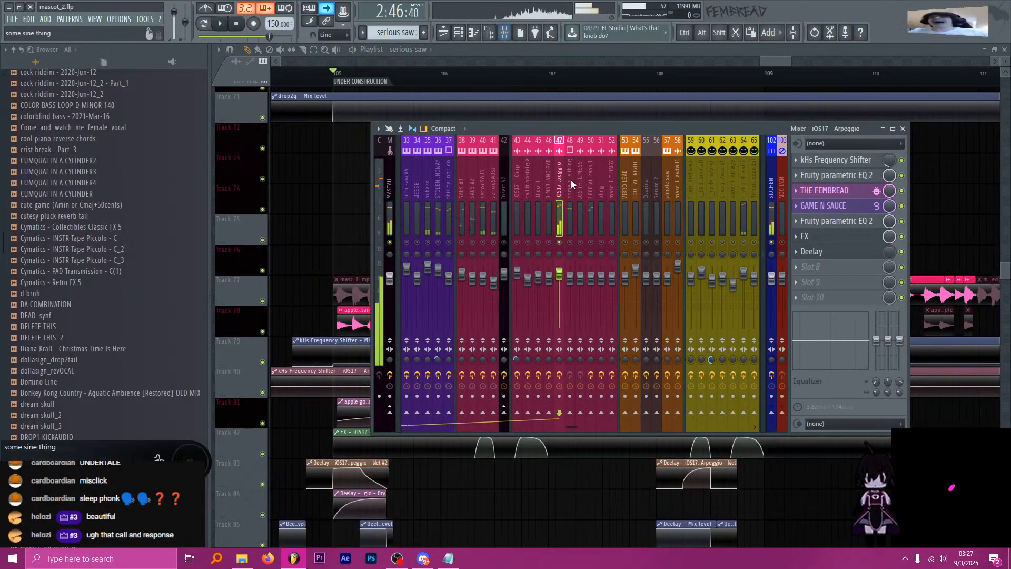
key("space")
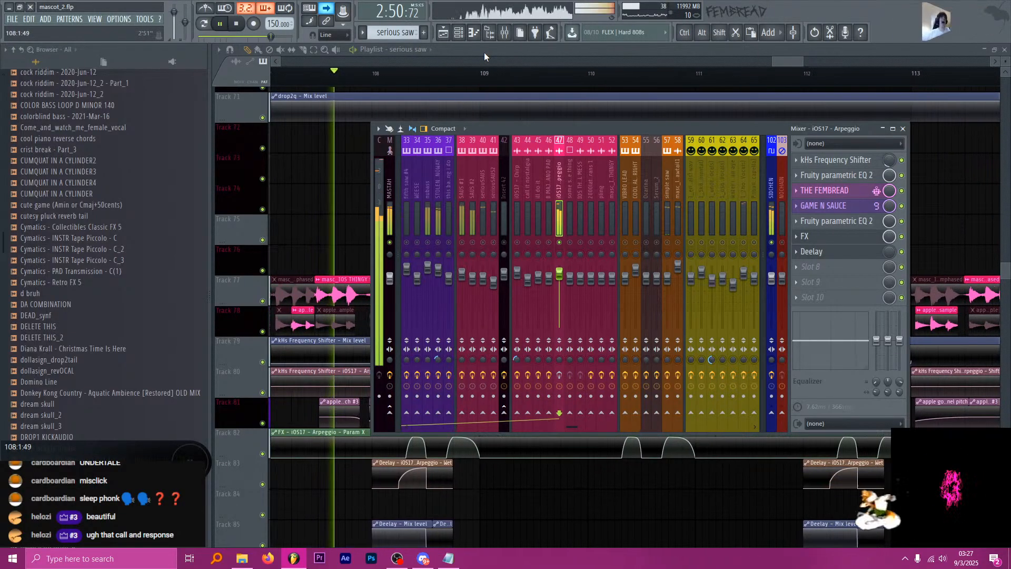
key("space")
key("F9")
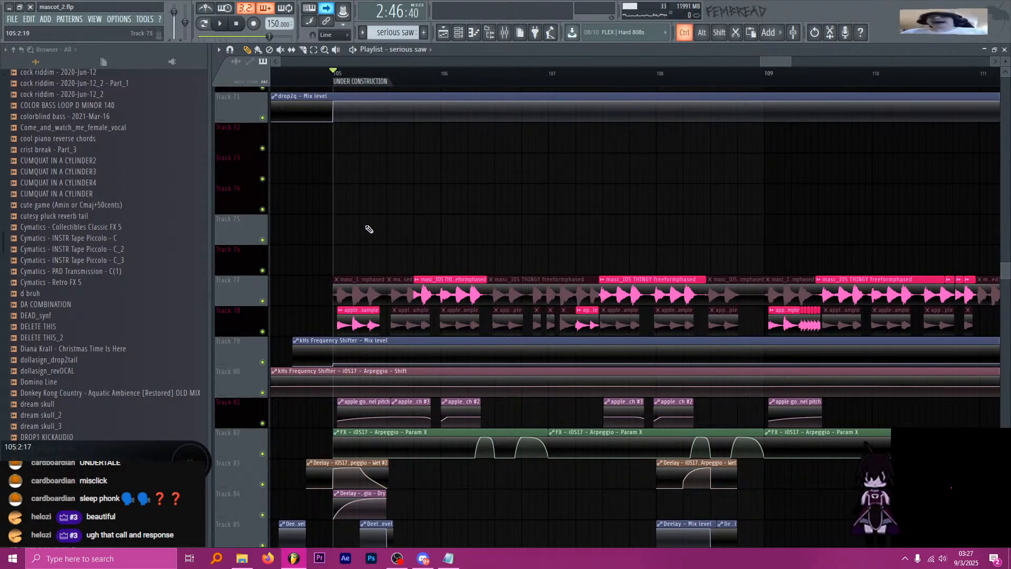
Open the channel settings of the apple gotta stop sample clip at bar 105, look them over, and close them.
scroll(369, 230, "up", 2)
scroll(367, 243, "up", 2)
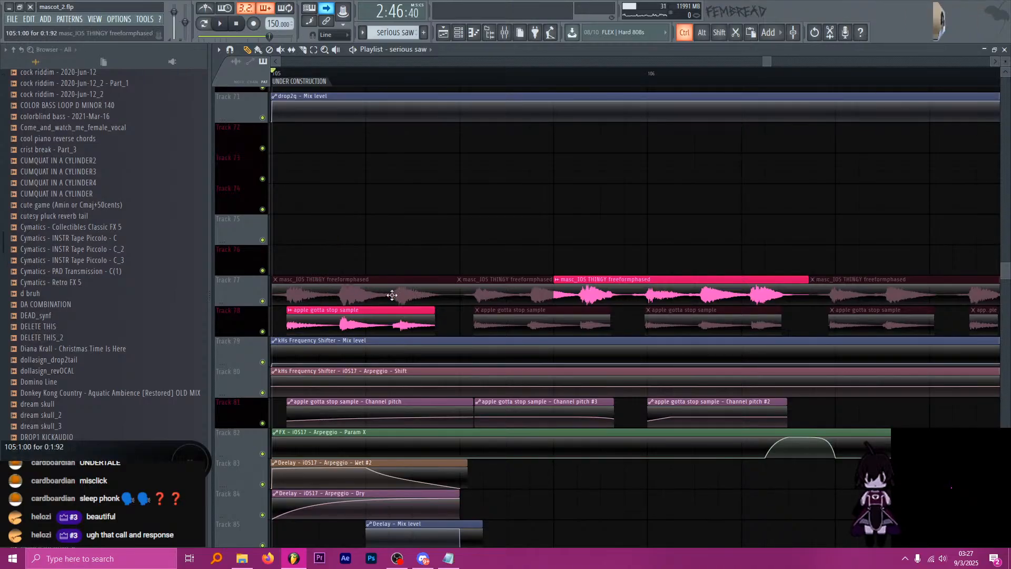
scroll(403, 299, "down", 1)
double_click(396, 311)
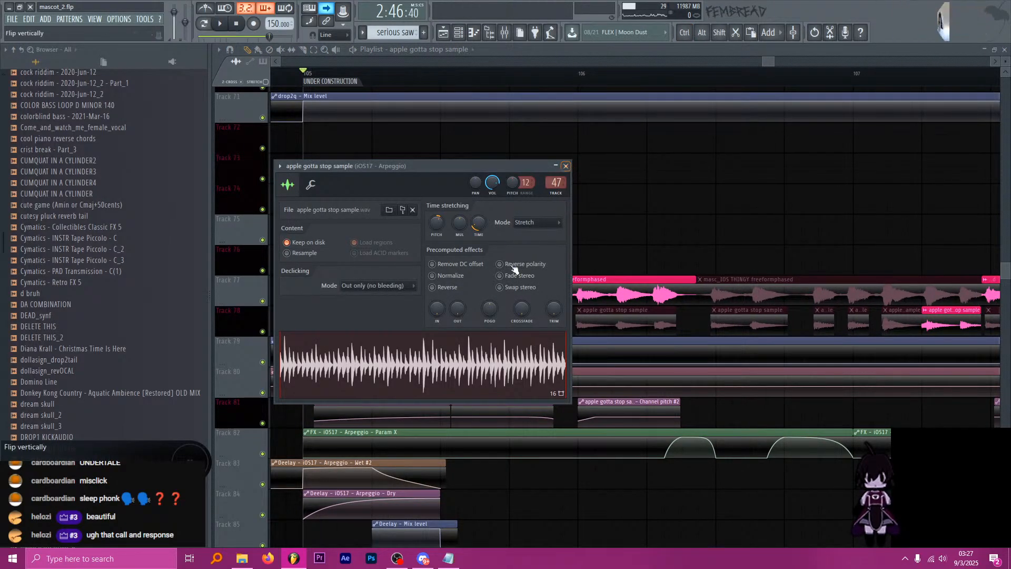
left_click(566, 167)
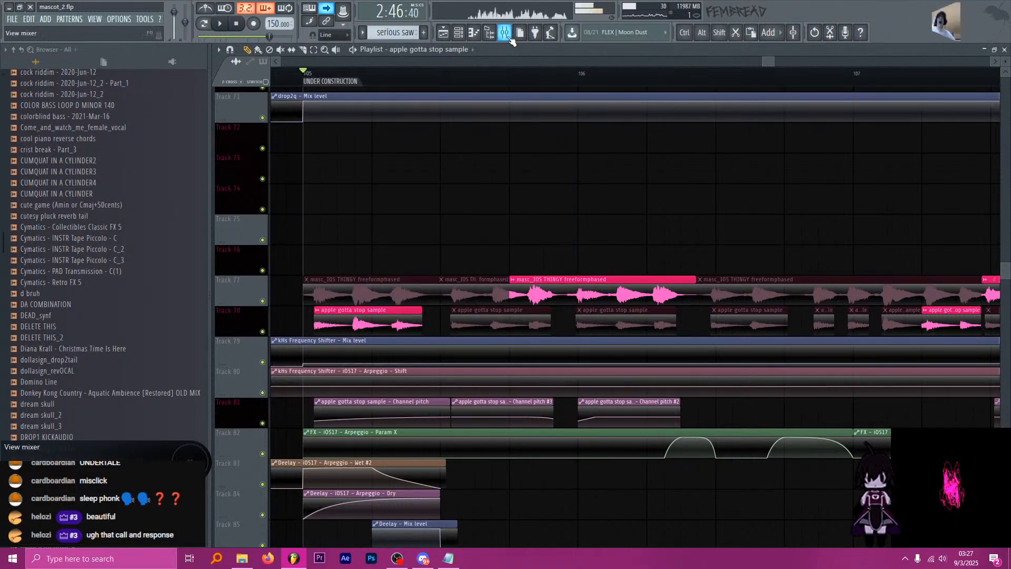
Set the playhead to 105:4:00, where the unmuted masc_IOS THINGY freeformphased clip on Track 77 begins.
key("space")
key("space")
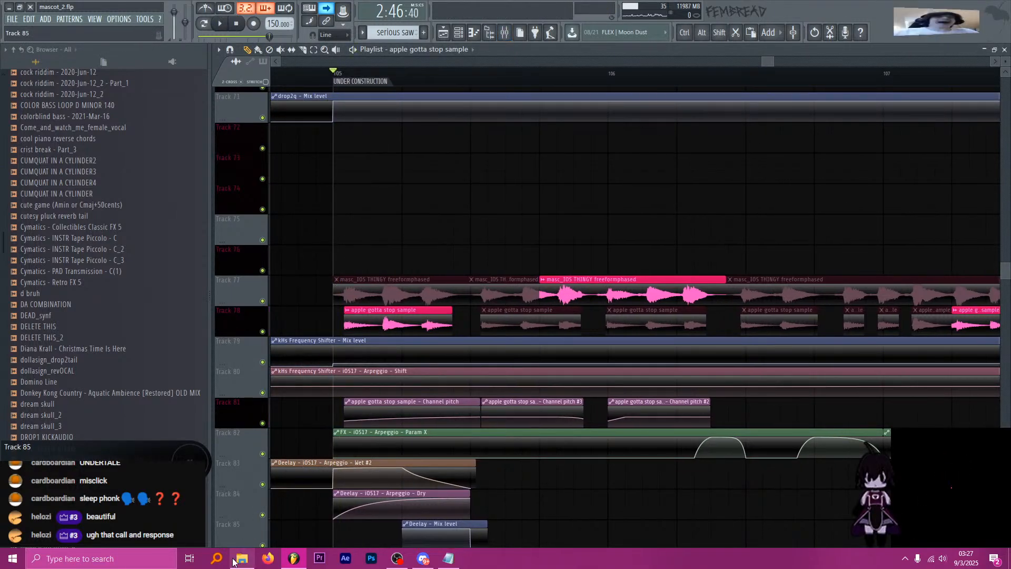
left_click(217, 558)
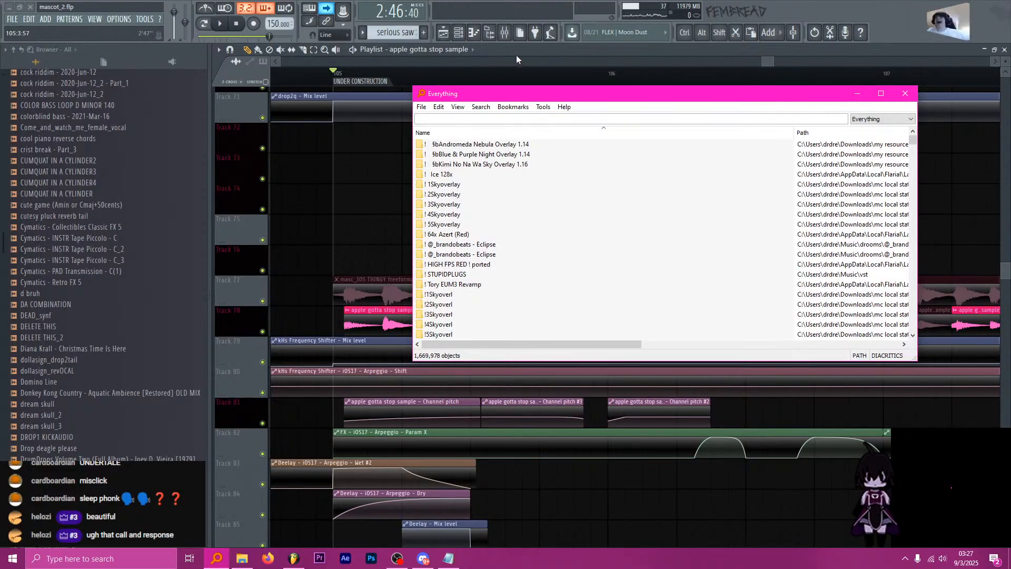
left_click(516, 55)
scroll(444, 169, "down", 3)
scroll(531, 181, "up", 5)
left_click(480, 79)
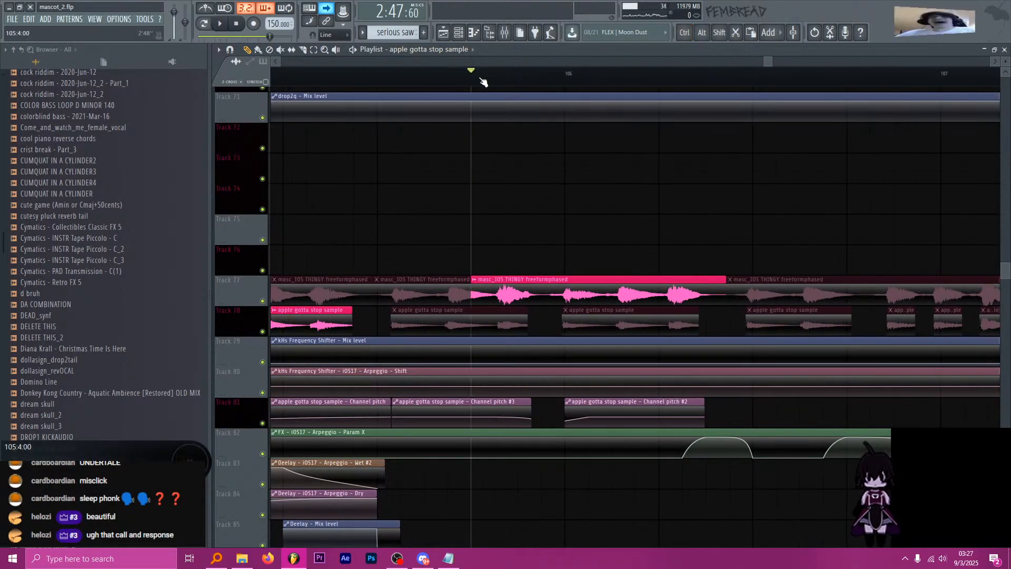
Load the MFreeformPhase effect into slot 8 of the iOS17 - Arpeggio mixer track.
left_click(505, 32)
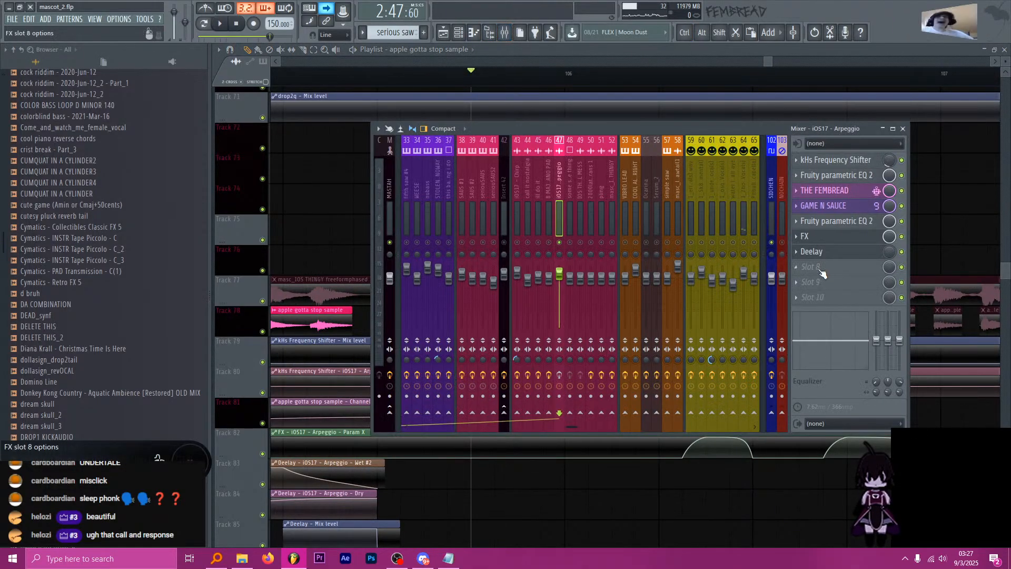
left_click(811, 267)
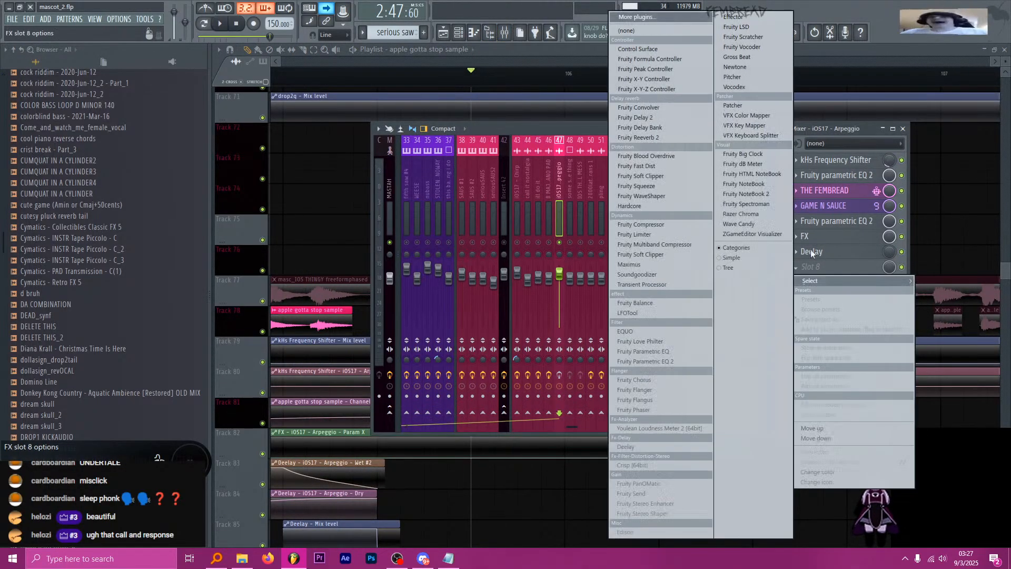
left_click(647, 17)
type("m")
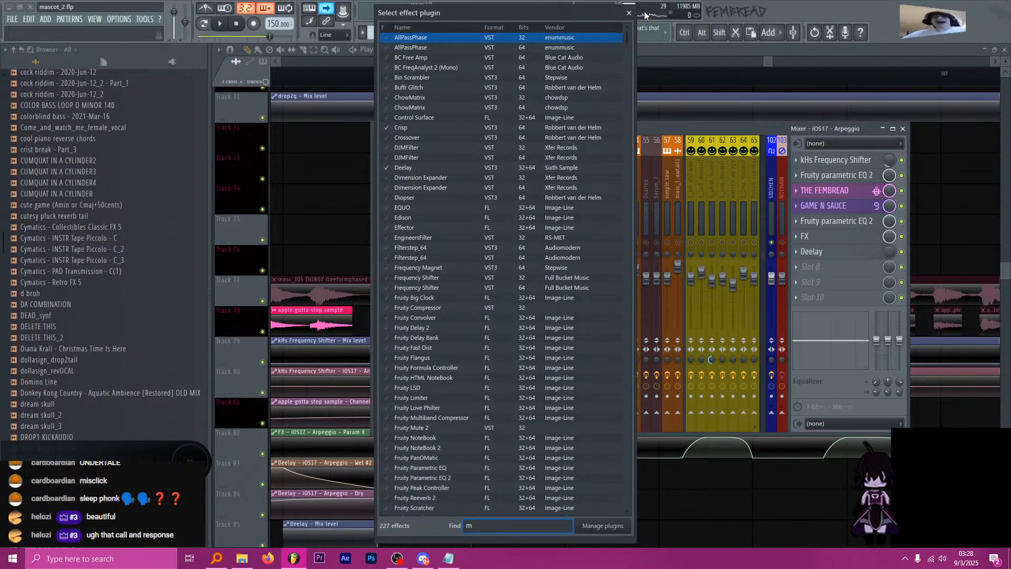
key("BackSpace")
type("frew")
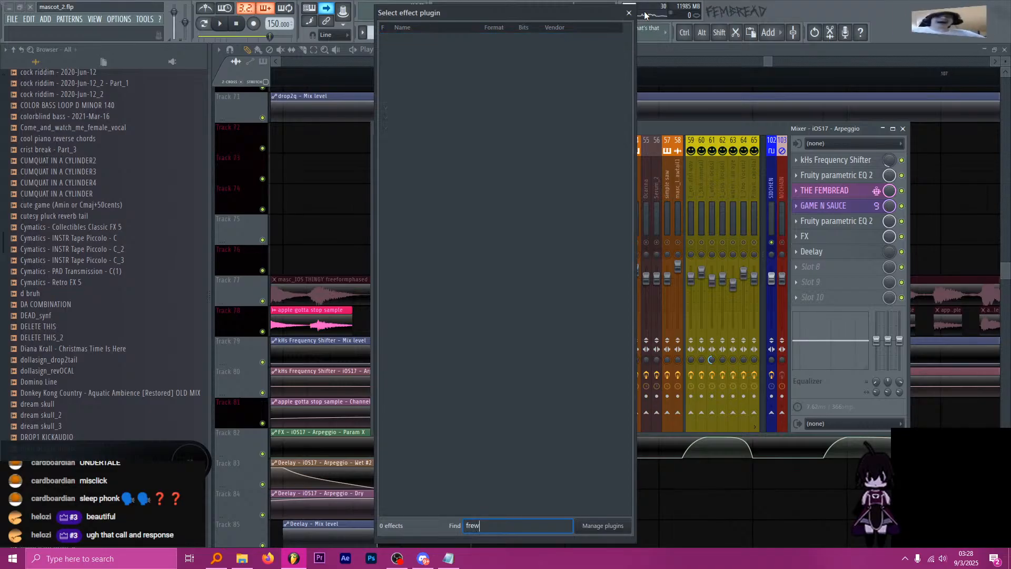
key("BackSpace")
double_click(420, 59)
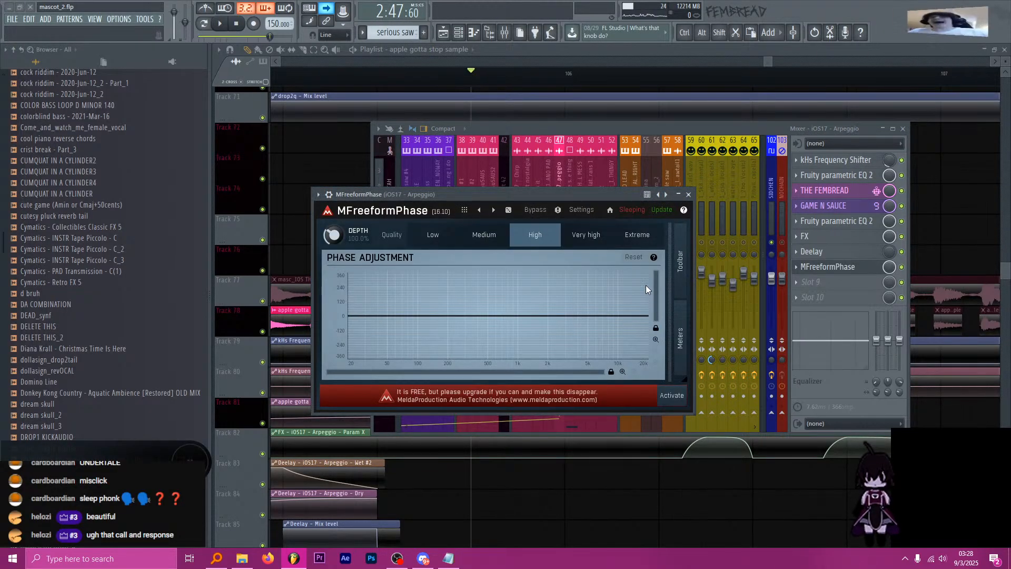
Draw a rising phase curve with high-frequency zigzags and a flattened low end in MFreeformPhase, raise its Depth, and close it.
left_click_drag(646, 289, 370, 357)
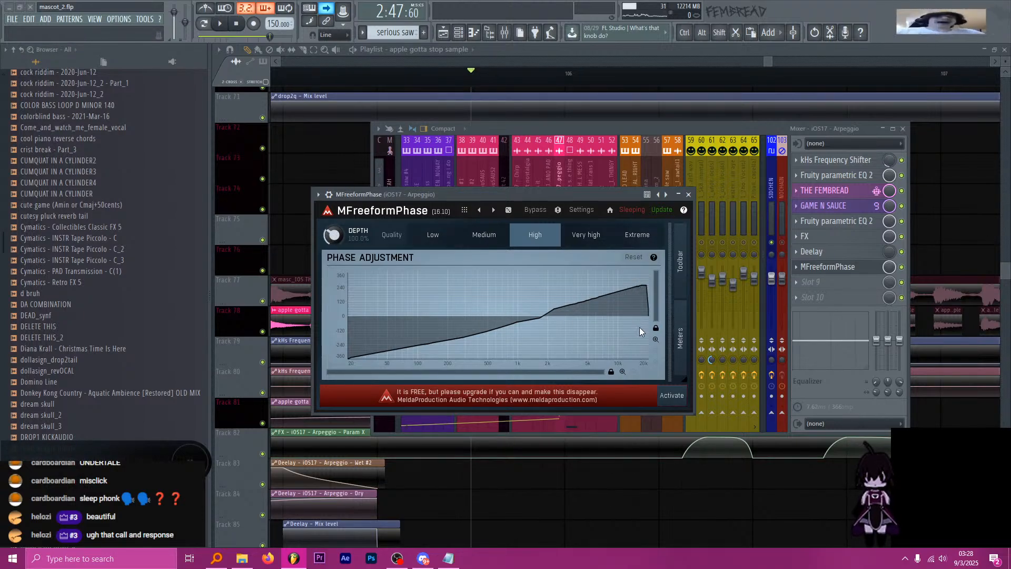
left_click_drag(598, 298, 634, 336)
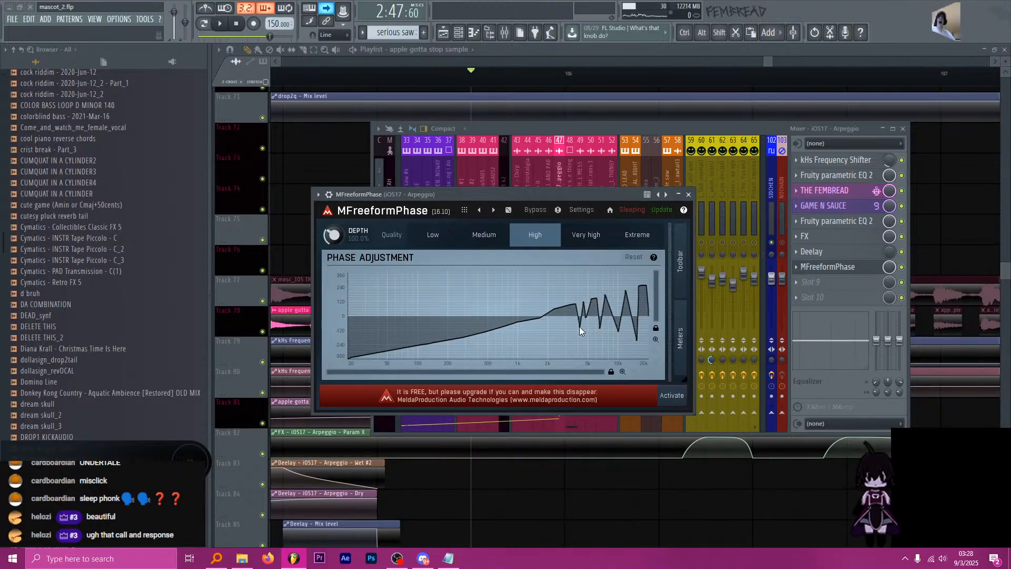
left_click_drag(508, 330, 350, 318)
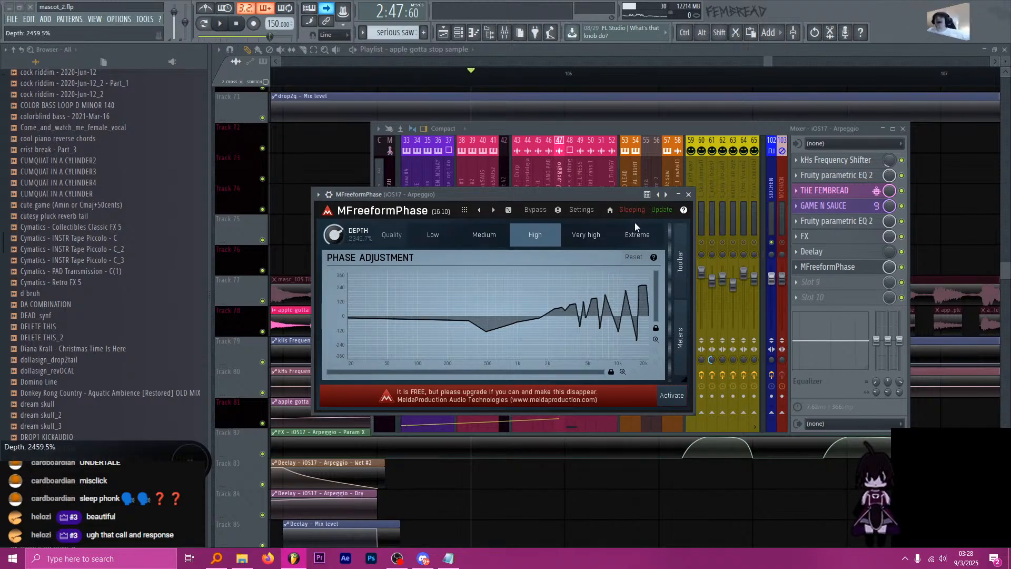
left_click(688, 195)
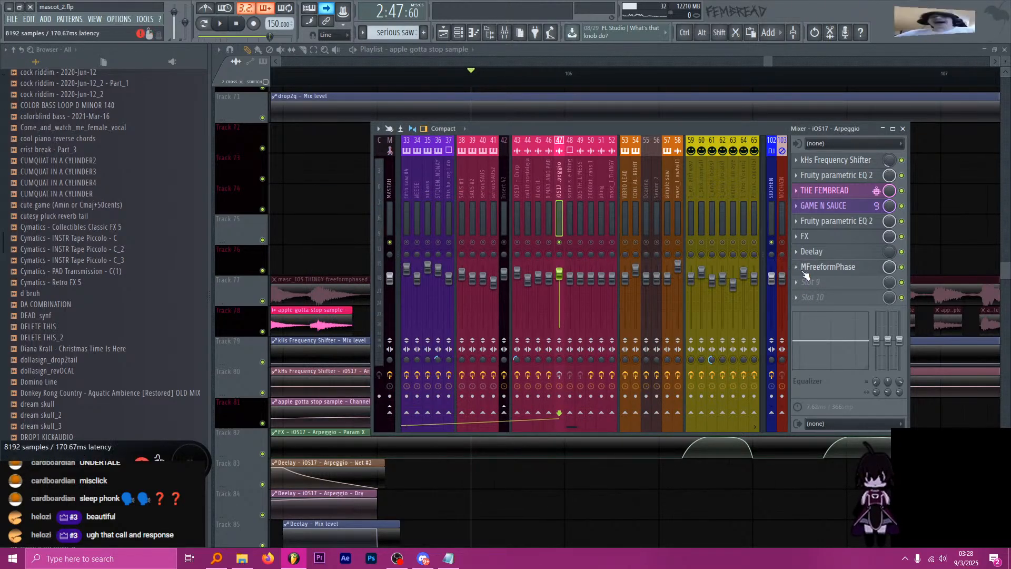
Remove MFreeformPhase from slot 8 of the iOS17 - Arpeggio track and briefly play the section from 105:4:00.
left_click(804, 275)
left_click(626, 30)
key("space")
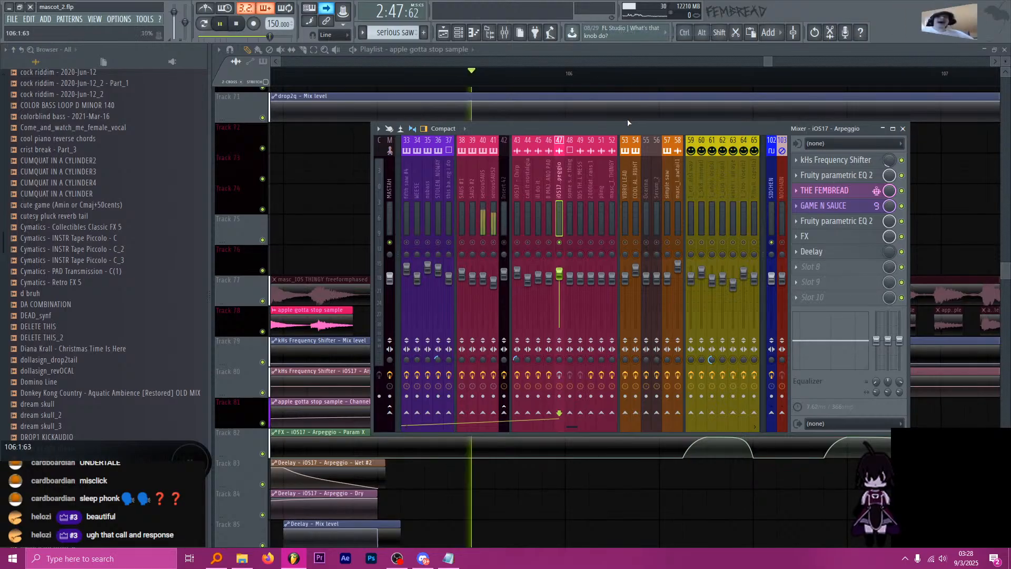
key("space")
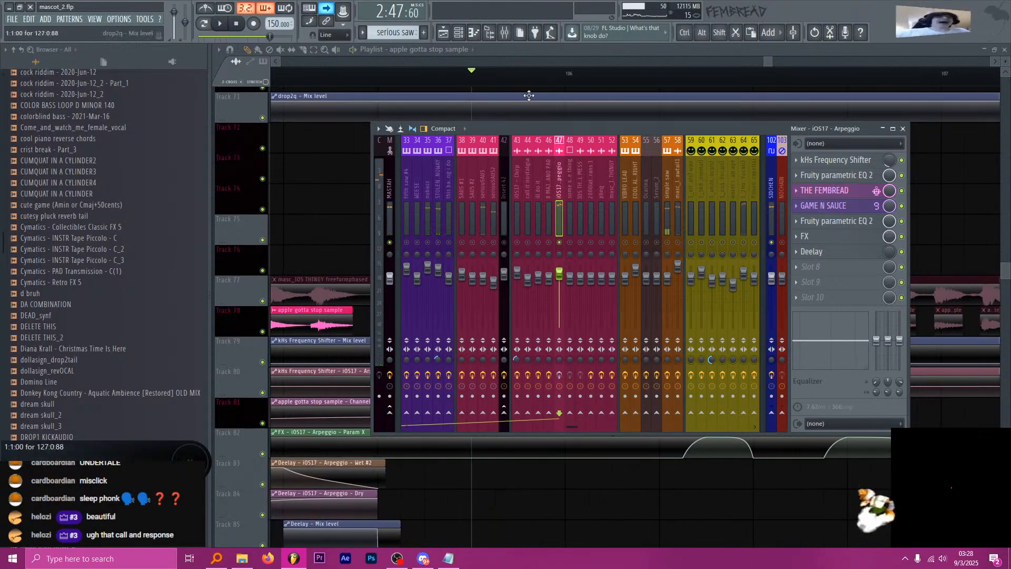
Close the mixer, try muting the apple gotta stop sample channel pitch clips on Track 81, and play the UNDER CONSTRUCTION section.
key("F9")
scroll(577, 280, "down", 2)
scroll(549, 332, "down", 3)
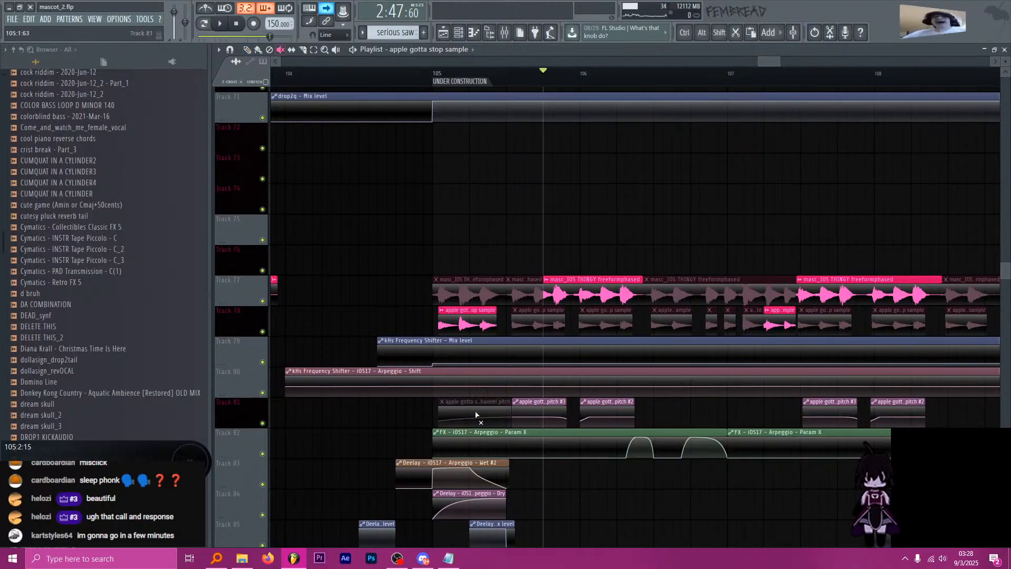
left_click_drag(475, 415, 684, 420)
key("space")
key("space")
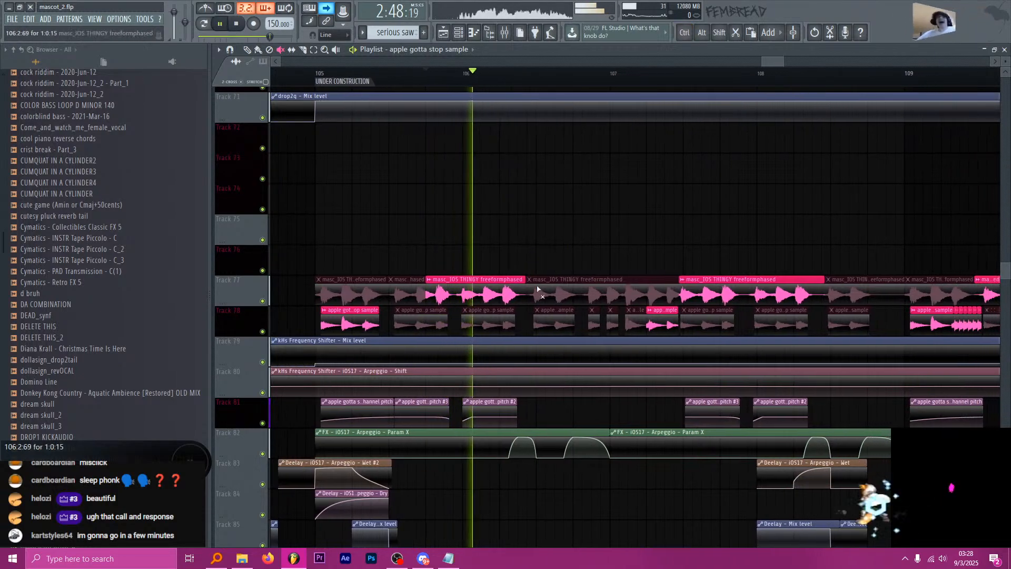
key("space")
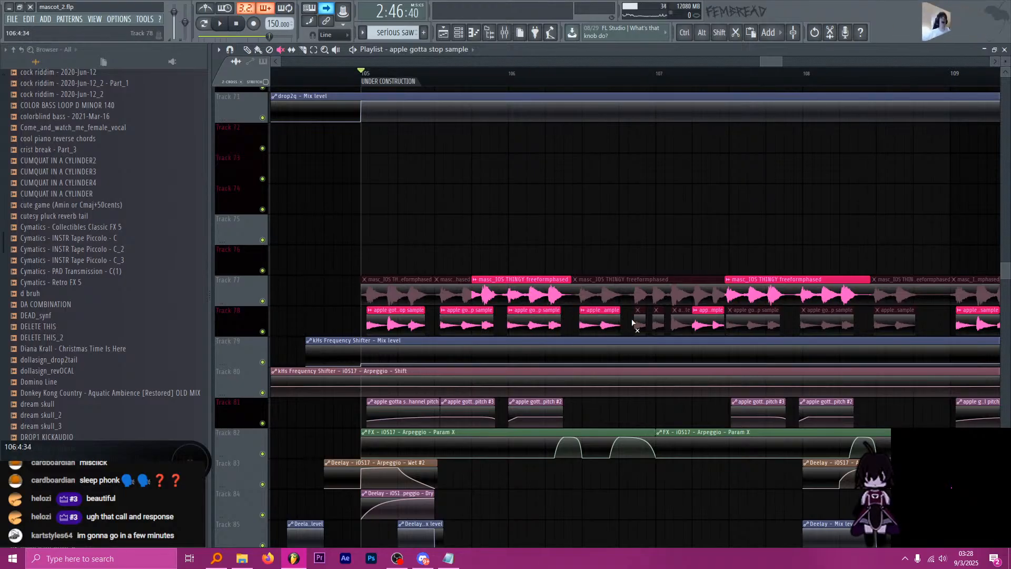
Unmute the short masc_IOS THINGY clip before bar 106 on Track 77, and replay with different apple gotta stop sample clips muted.
key("space")
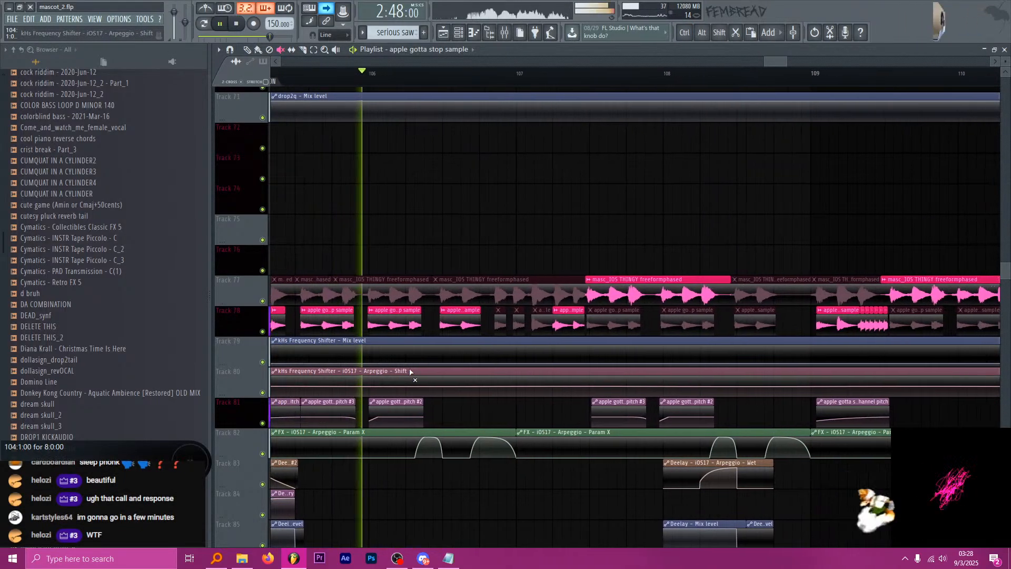
key("space")
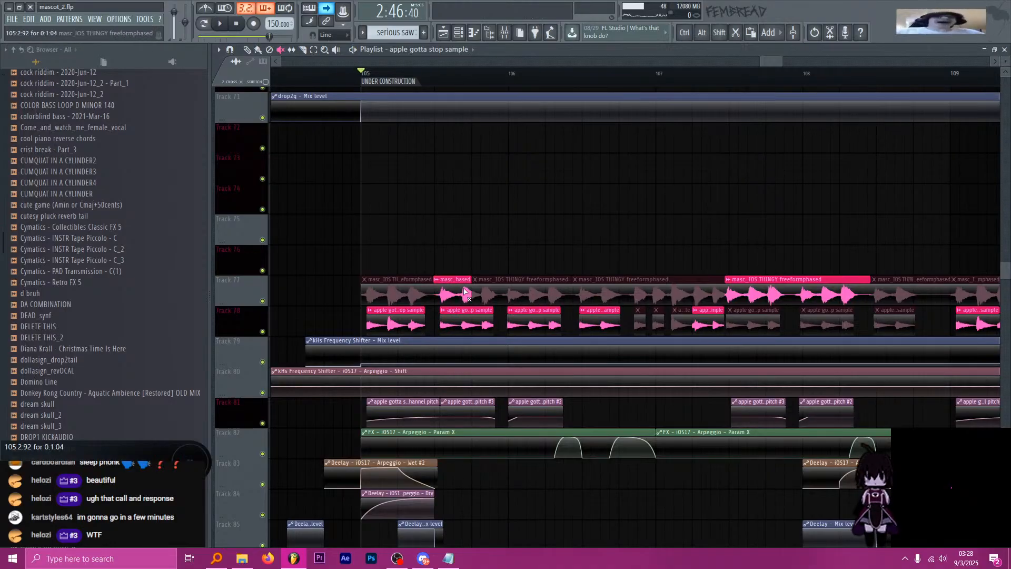
key("space")
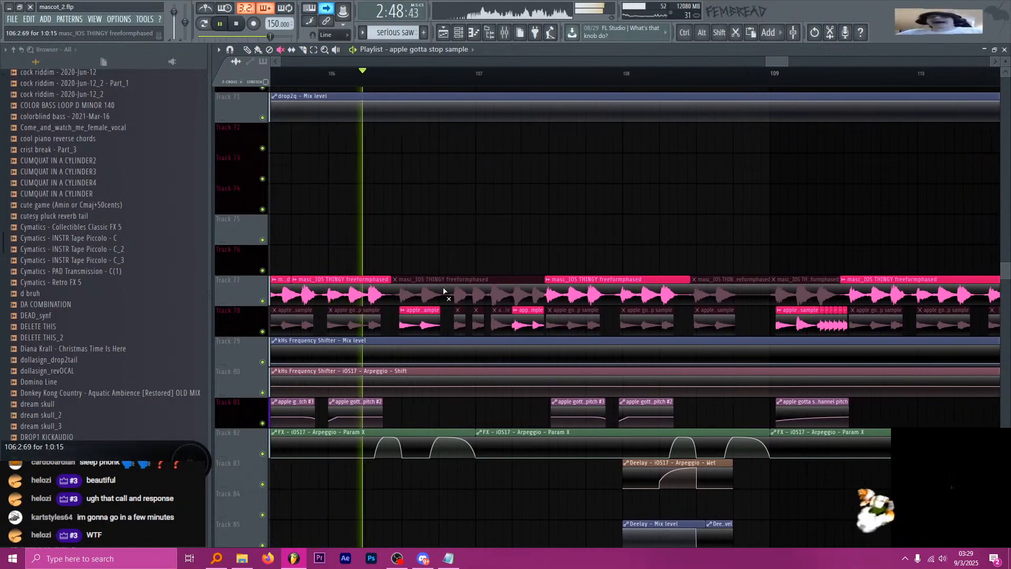
key("space")
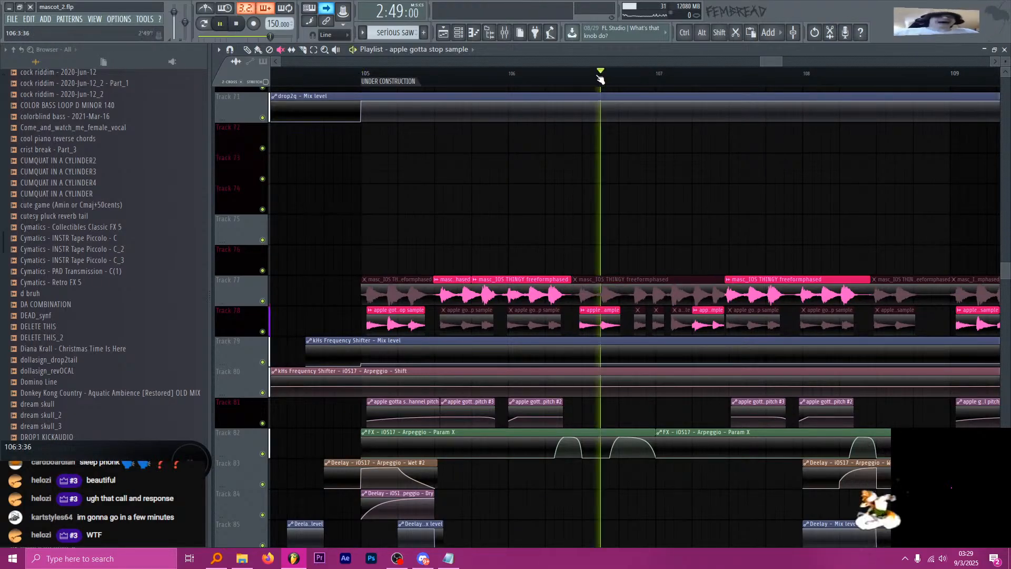
Try unmuting the masc_IOS THINGY clip in the second half of bar 106, mute it again, and stop playback with the mixer open.
left_click(576, 291)
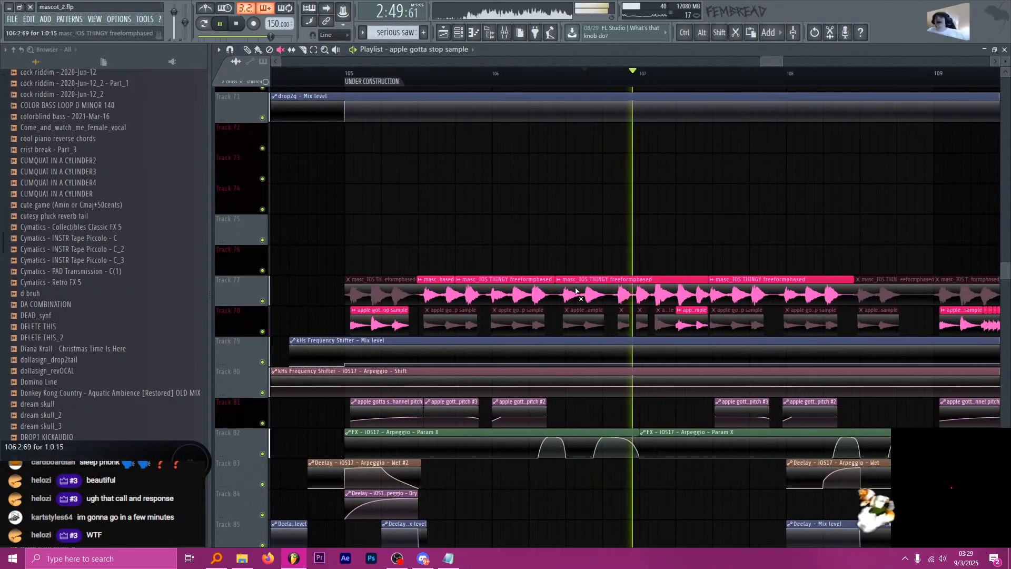
left_click(600, 284)
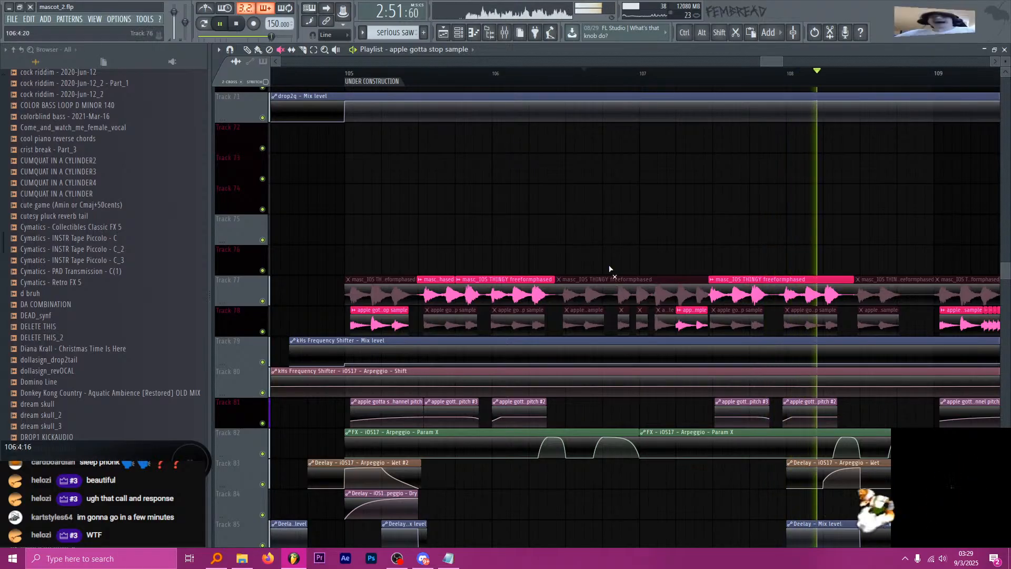
left_click(505, 32)
key("space")
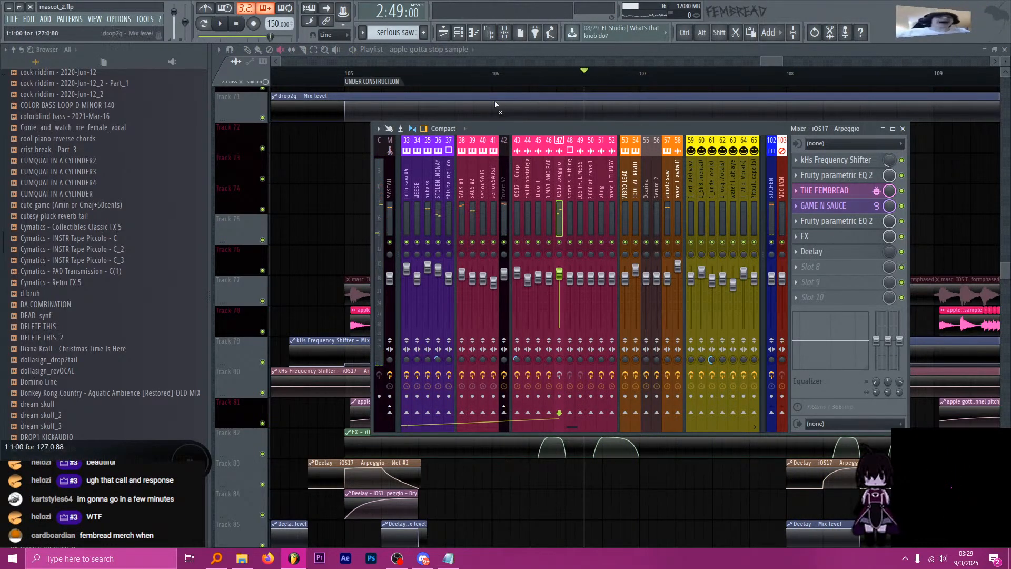
Return the playhead to bar 105 and look through the playlist for the drum clips on Tracks 27 to 38.
left_click(520, 73)
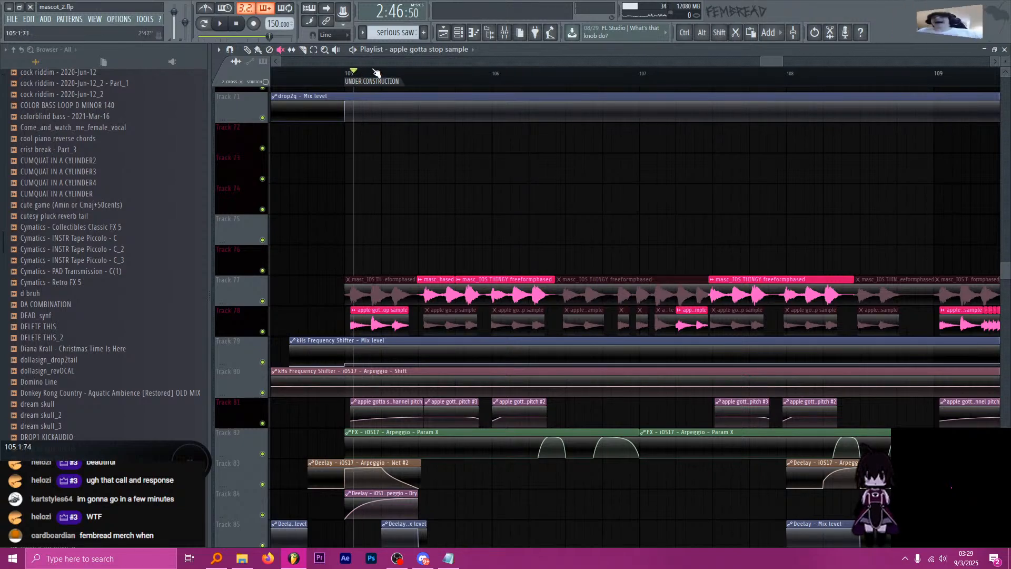
scroll(452, 219, "up", 10)
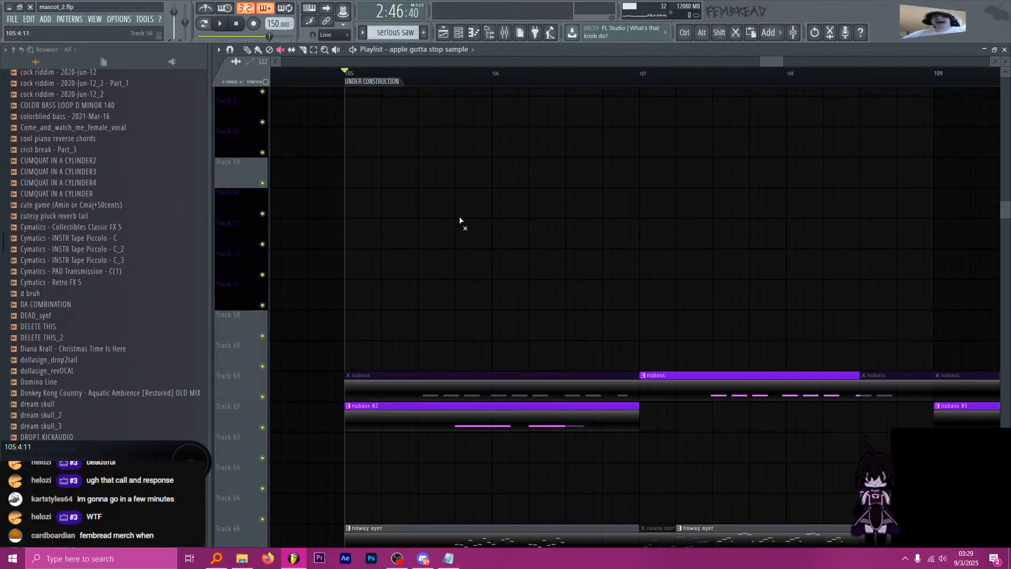
scroll(466, 221, "up", 10)
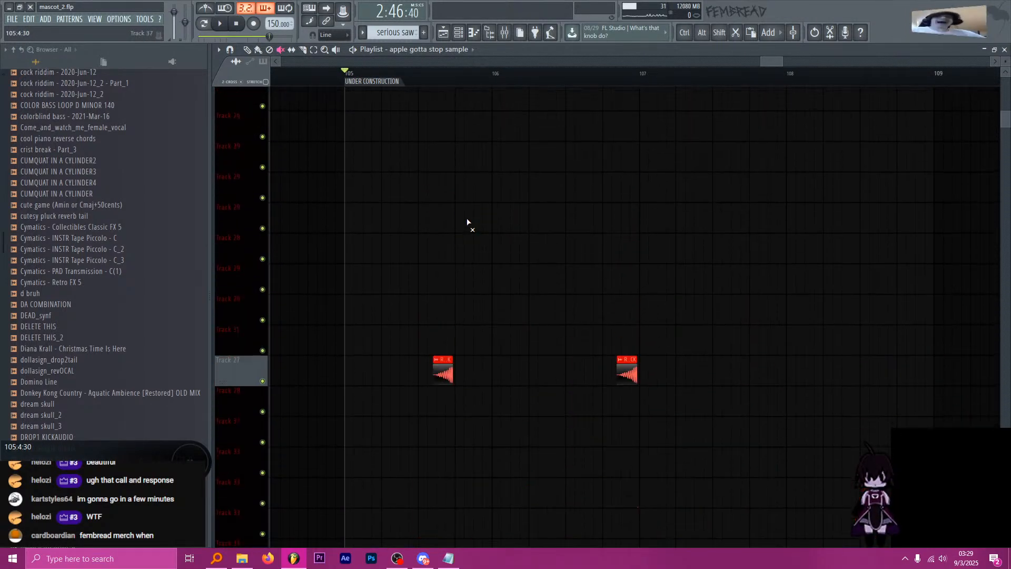
scroll(466, 217, "down", 3, "ctrl")
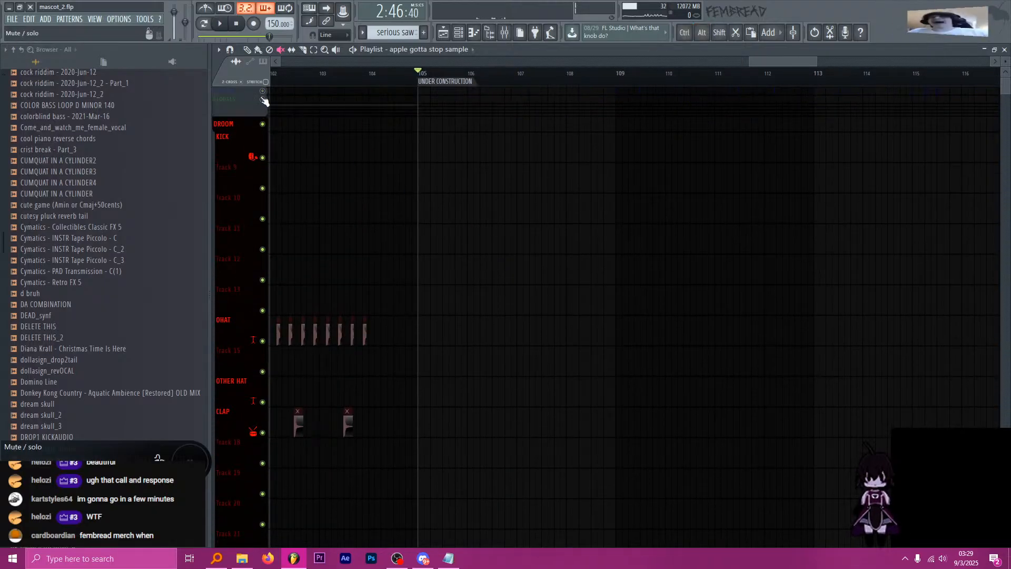
scroll(528, 235, "down", 6)
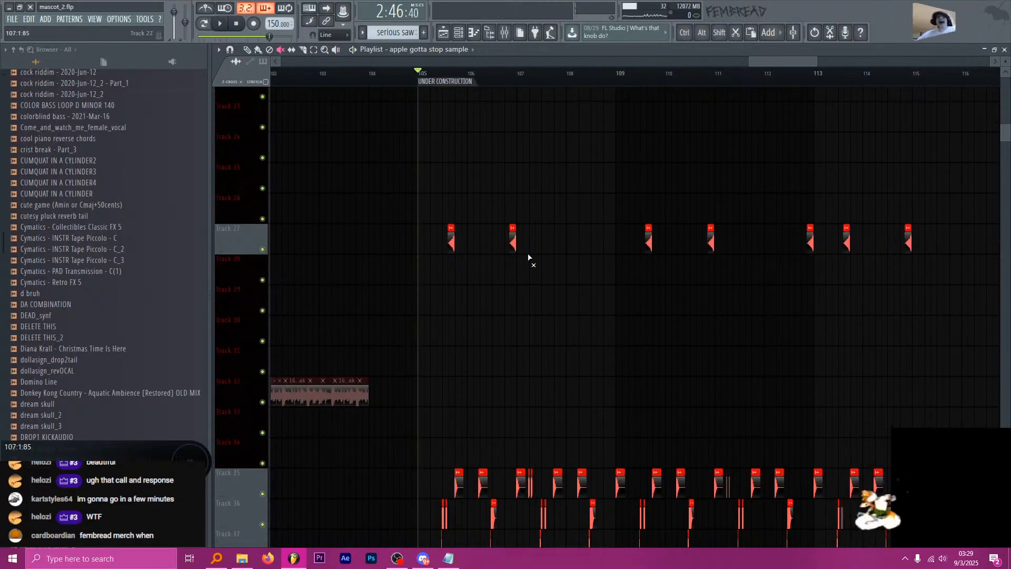
scroll(497, 243, "down", 4)
scroll(494, 228, "up", 4, "ctrl")
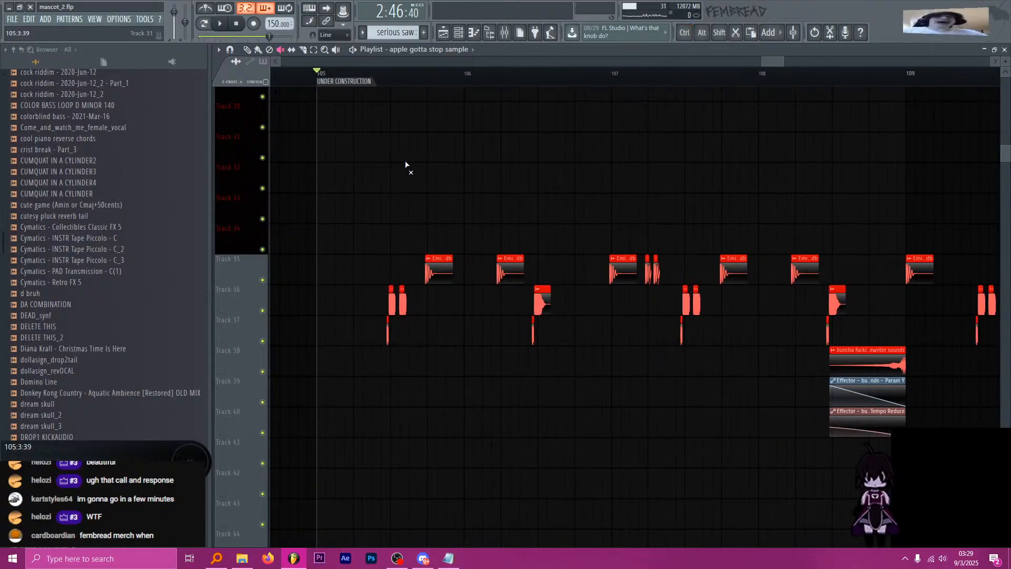
scroll(419, 185, "up", 3)
Play the UNDER CONSTRUCTION drop from bar 105, following the kick, snare and REVKICK clips on Tracks 27 to 38, and stop around bar 112.
key("space")
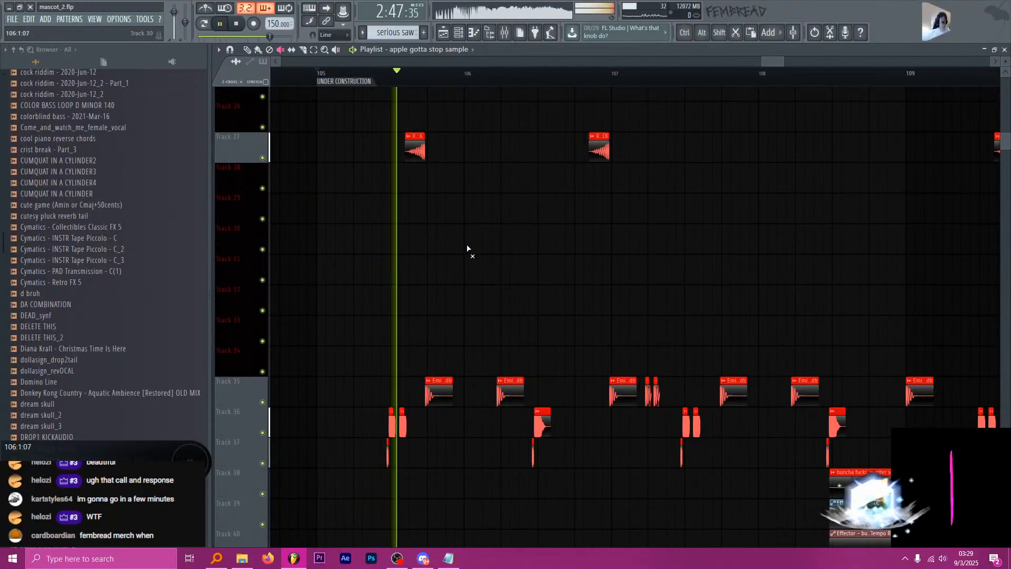
scroll(630, 323, "up", 2, "ctrl")
scroll(454, 440, "down", 2, "ctrl")
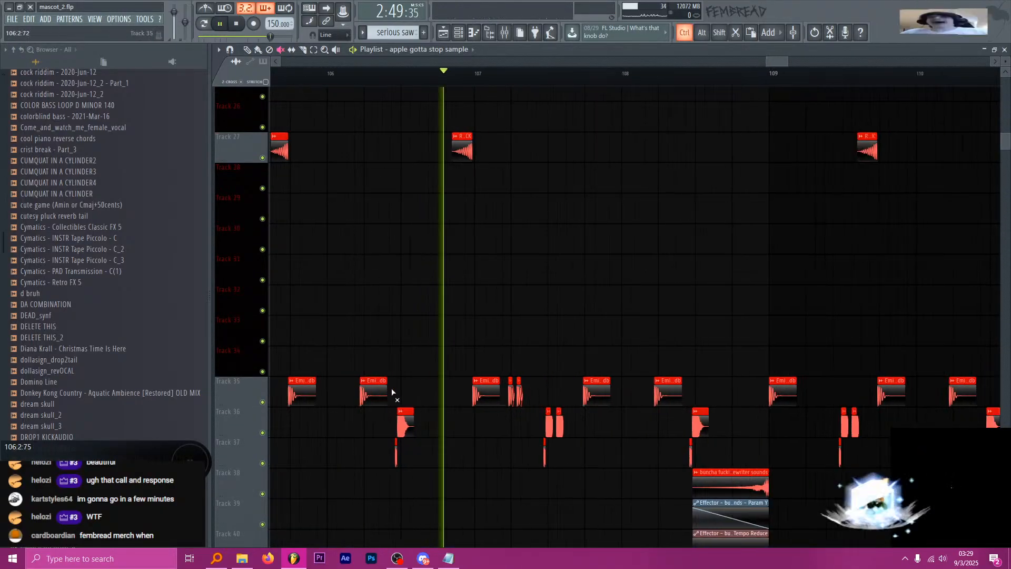
scroll(636, 445, "up", 1, "ctrl")
scroll(603, 429, "down", 3, "ctrl")
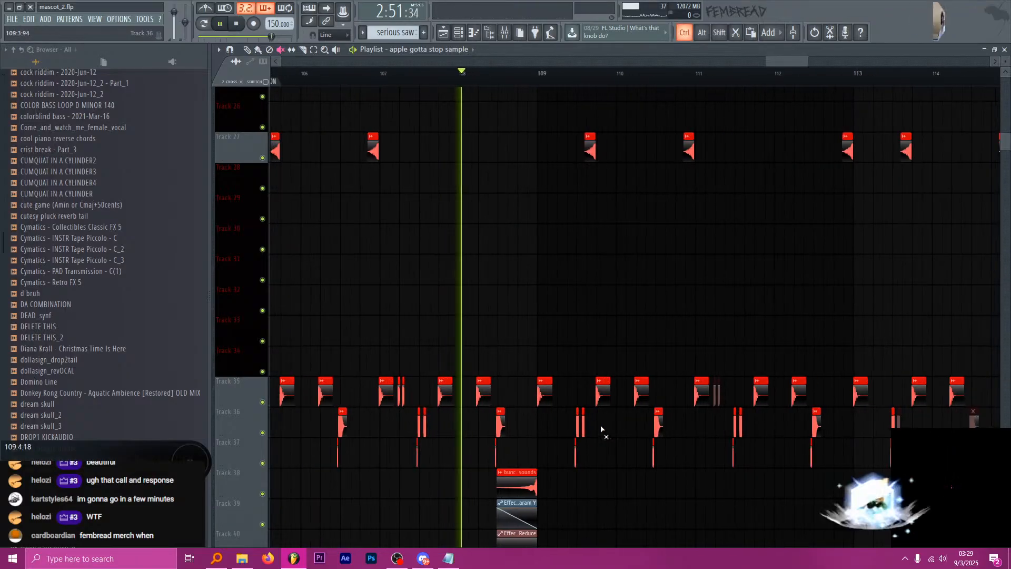
scroll(549, 411, "up", 2, "ctrl")
scroll(550, 411, "down", 3, "ctrl")
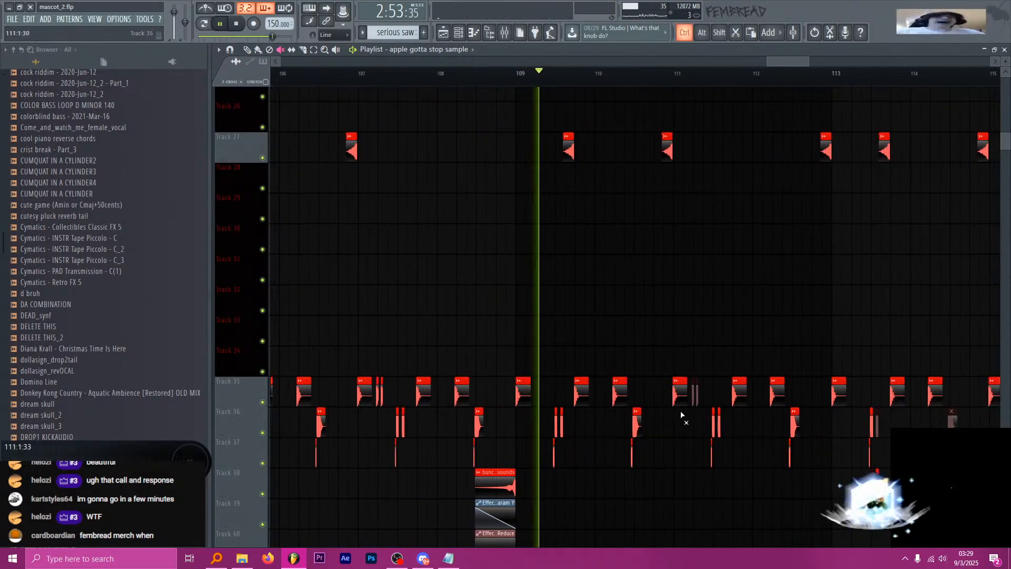
scroll(490, 345, "up", 3, "ctrl")
scroll(537, 354, "down", 2, "ctrl")
scroll(531, 355, "up", 3, "ctrl")
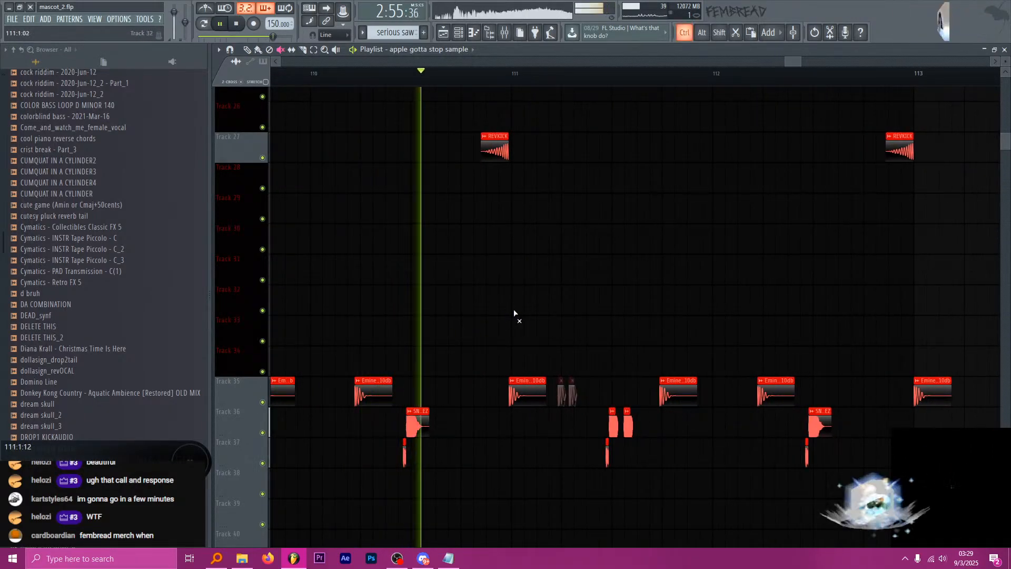
scroll(548, 269, "down", 3, "ctrl")
scroll(632, 305, "up", 2, "ctrl")
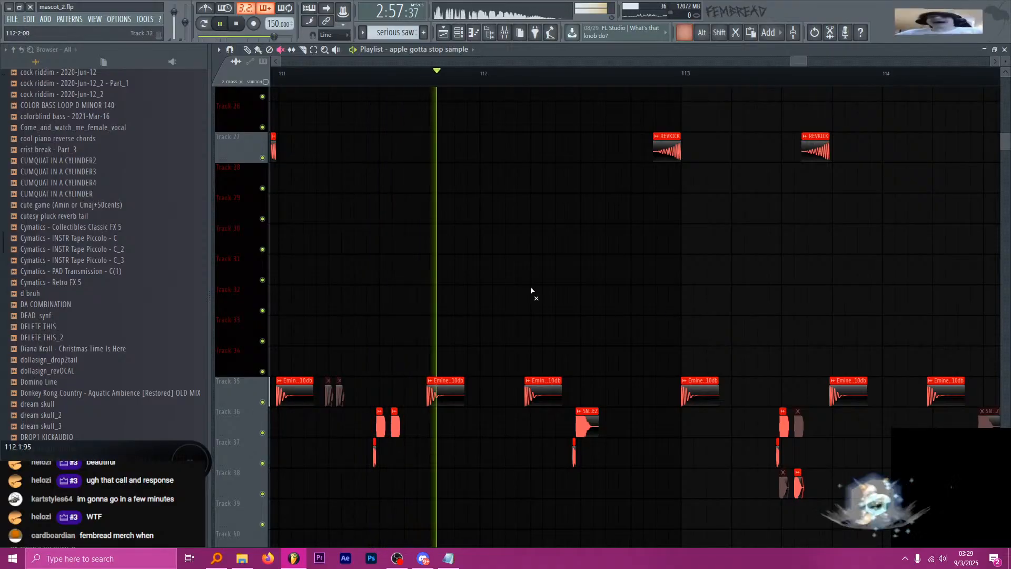
scroll(652, 332, "up", 2, "ctrl")
key("space")
Inspect the VDUB2 Clap 004 and SNARE BEEZ sample settings in bar 112, and try muting the clap with the playhead placed before it.
scroll(429, 336, "down", 2, "ctrl")
scroll(388, 372, "up", 3, "ctrl")
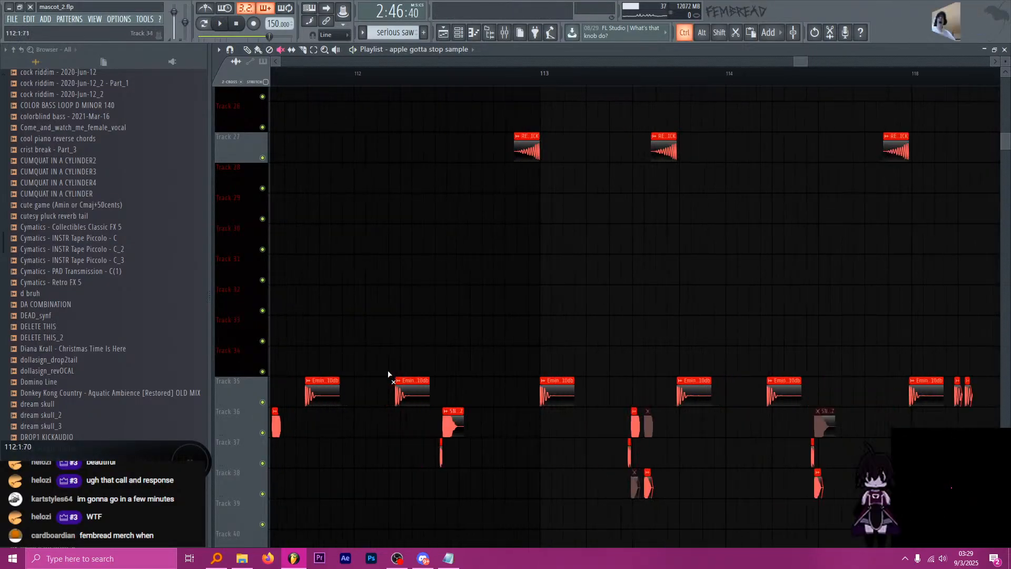
scroll(478, 384, "up", 3, "ctrl")
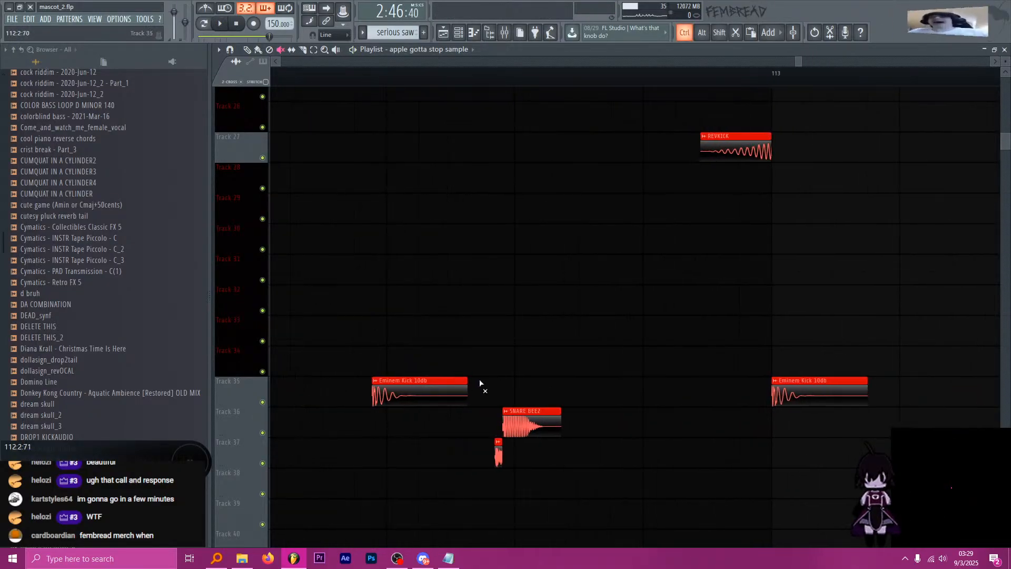
double_click(504, 454)
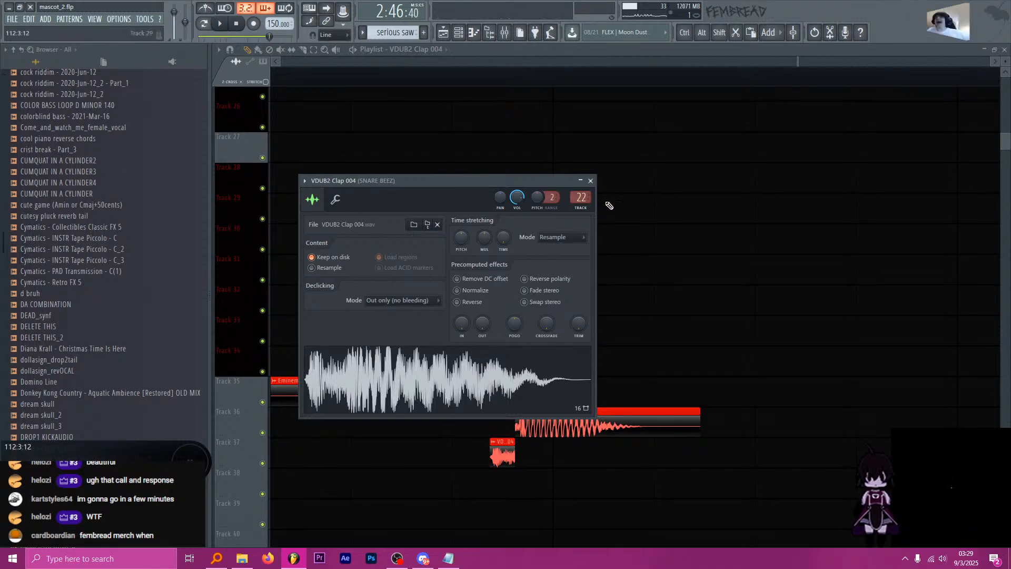
left_click(591, 181)
double_click(583, 423)
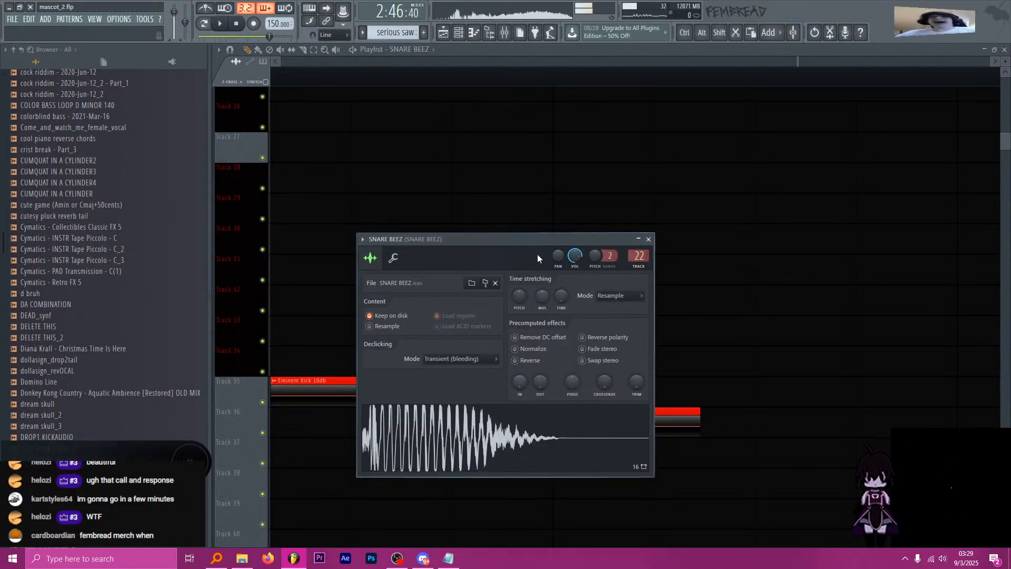
left_click(478, 74)
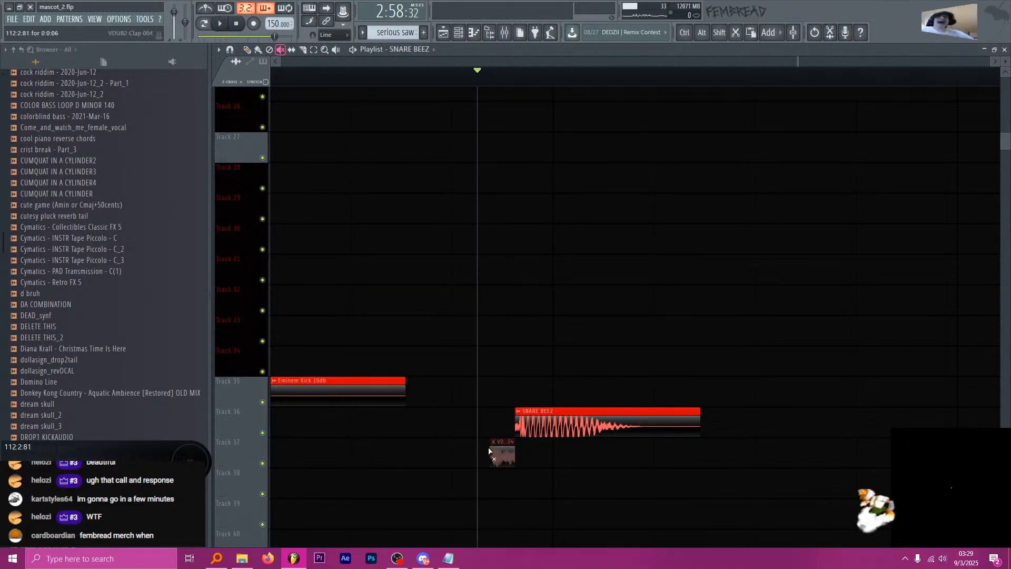
Return the playhead to bar 105 and look through the playlist for the lead clips and automation on Tracks 105 to 113.
scroll(524, 305, "down", 6)
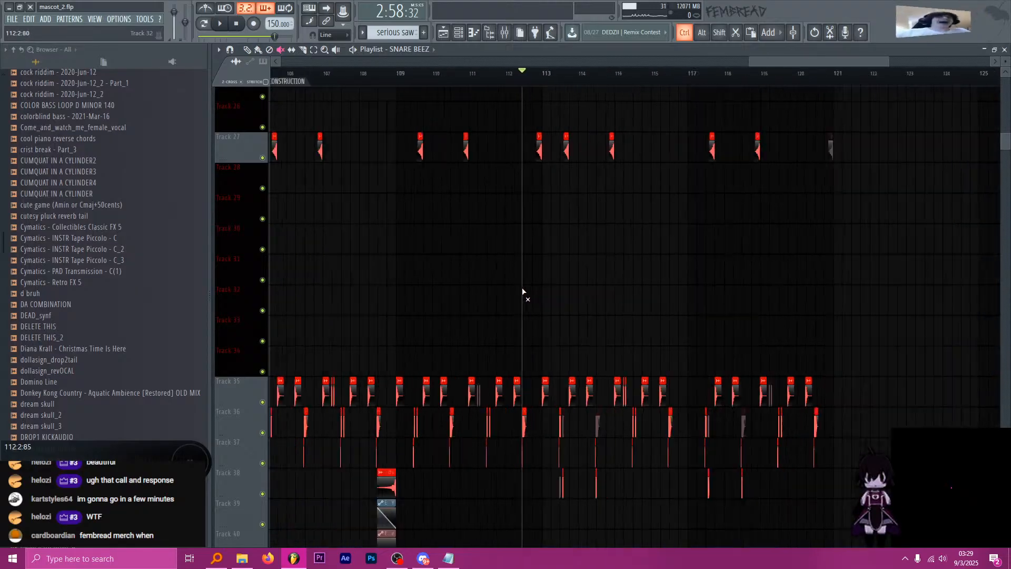
scroll(523, 292, "down", 3)
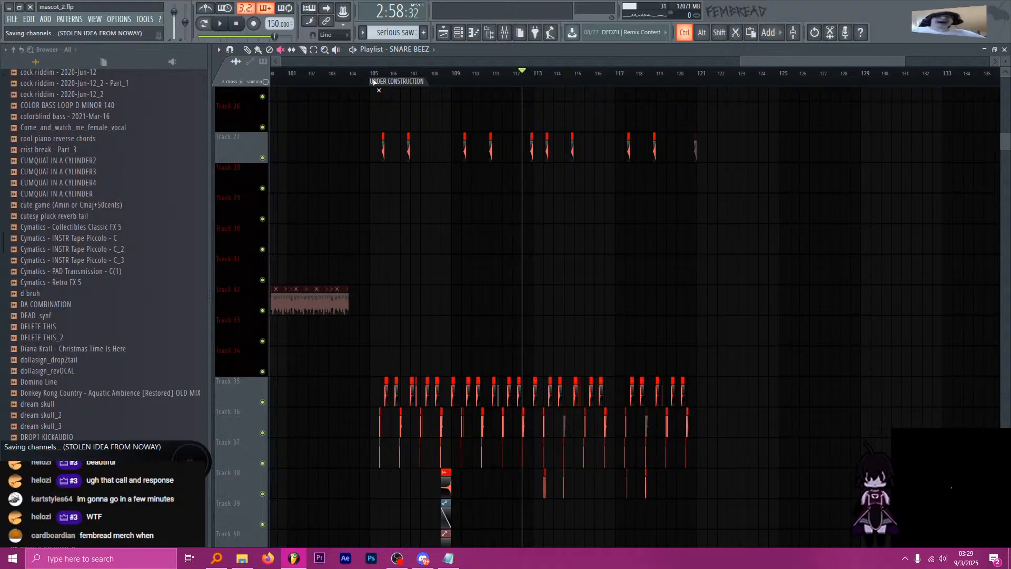
scroll(371, 116, "down", 6)
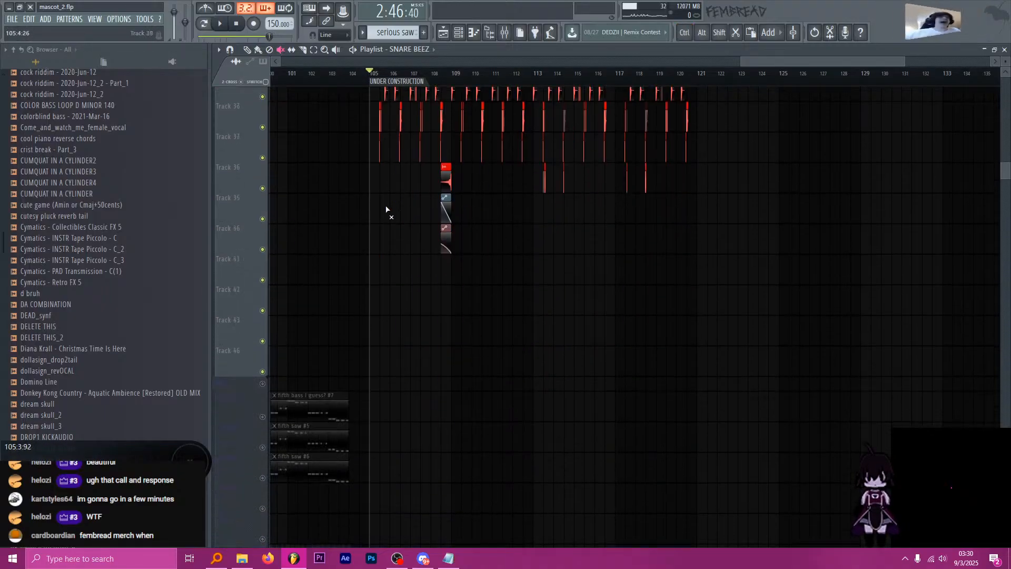
scroll(400, 263, "down", 14)
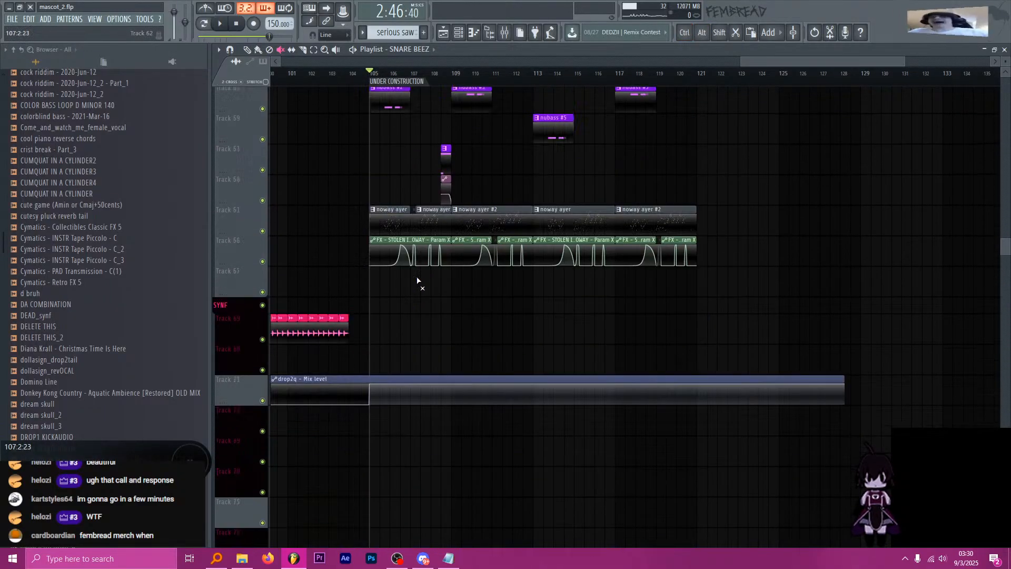
scroll(404, 270, "down", 6)
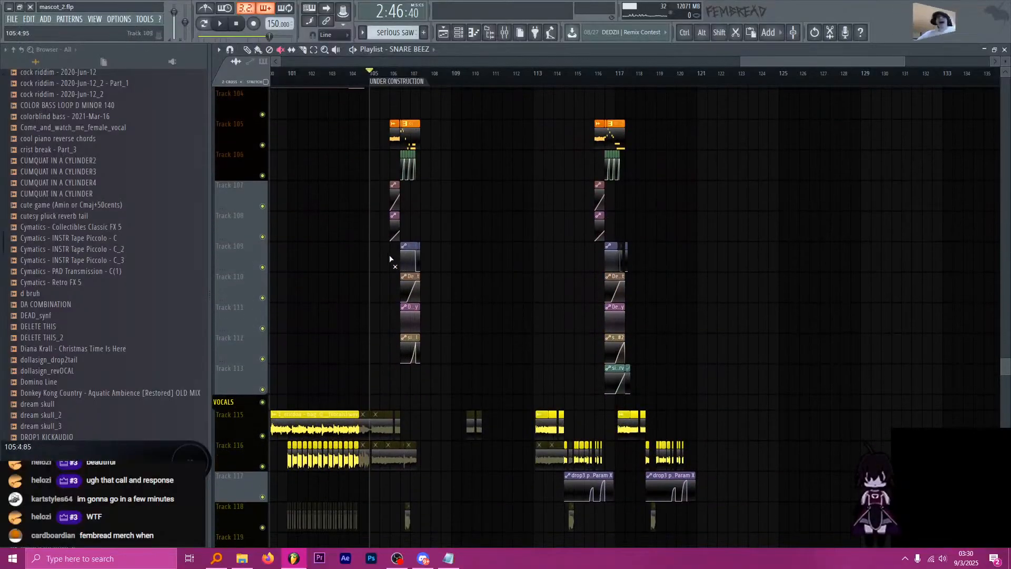
scroll(378, 270, "down", 1)
scroll(383, 270, "up", 2)
Play the drop from bar 105 while viewing the lead clips on Track 105, and stop playback.
key("space")
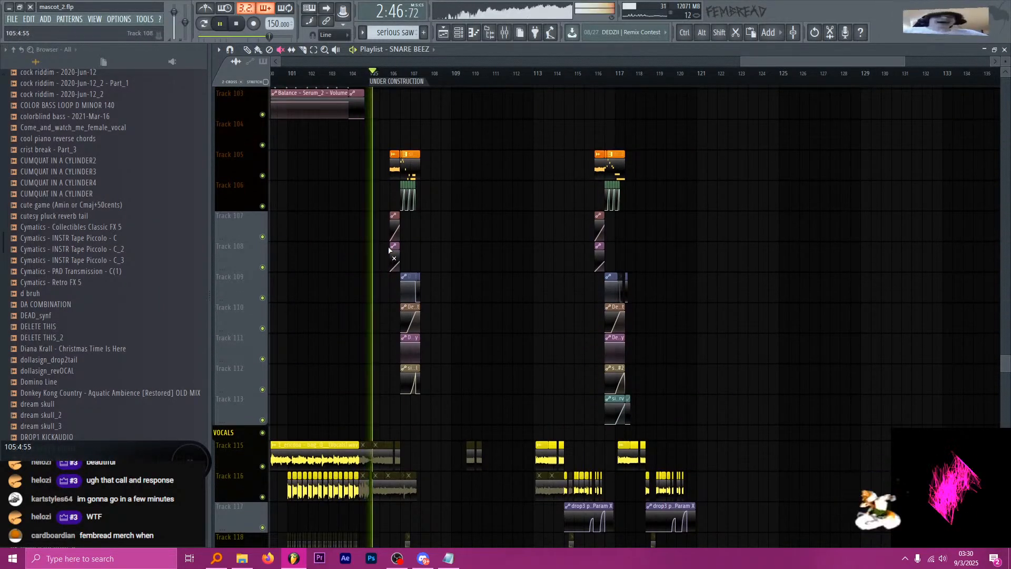
scroll(391, 242, "up", 3)
scroll(405, 221, "up", 3)
scroll(415, 233, "up", 4)
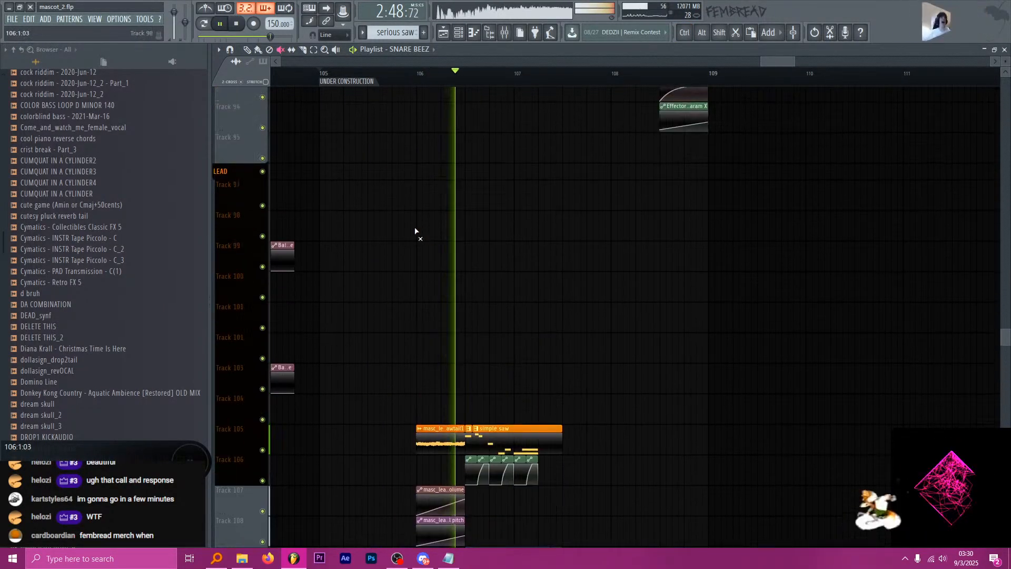
scroll(400, 131, "down", 2)
key("space")
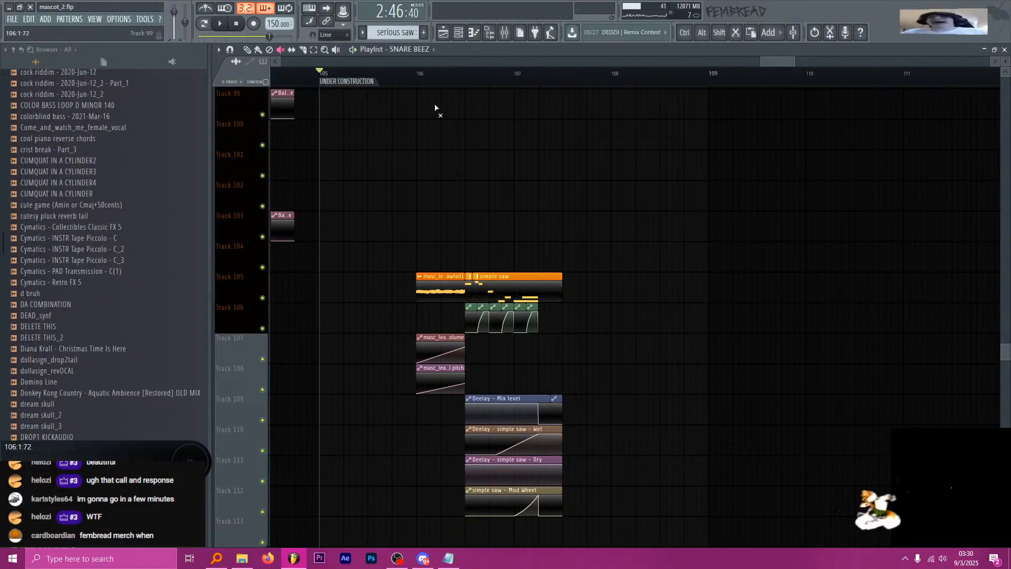
Replay the masc_leadsawtail1 clip in bar 106 with its channel volume and pitch automation in view, and stop playback.
scroll(469, 268, "up", 2)
key("space")
scroll(489, 296, "up", 2)
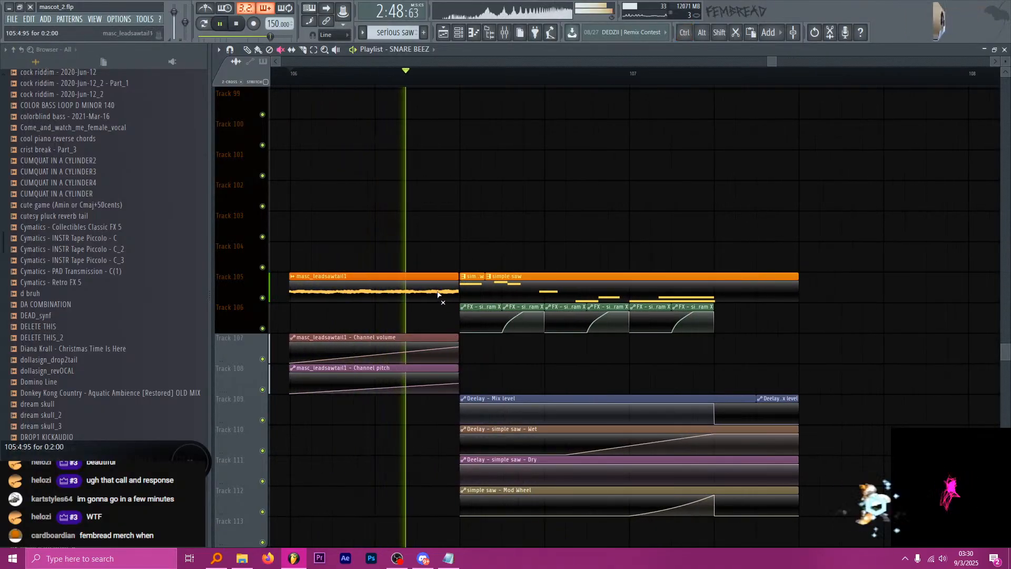
scroll(489, 296, "down", 2)
key("space")
Place the playhead at the start of the simple saw clips on Track 105 and play them with their Deelay and Mod Wheel automation in view.
scroll(411, 296, "down", 2)
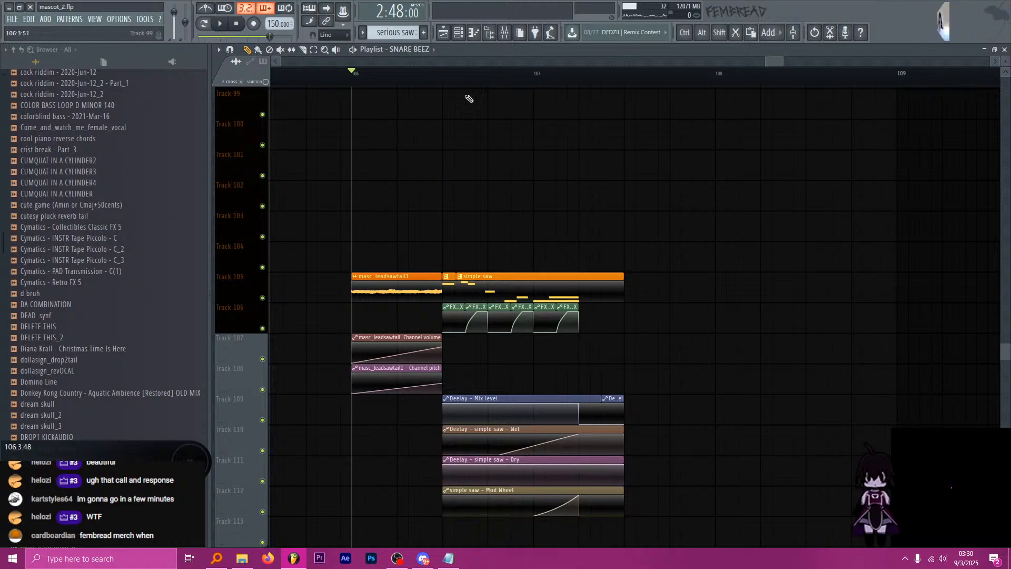
scroll(445, 235, "up", 3)
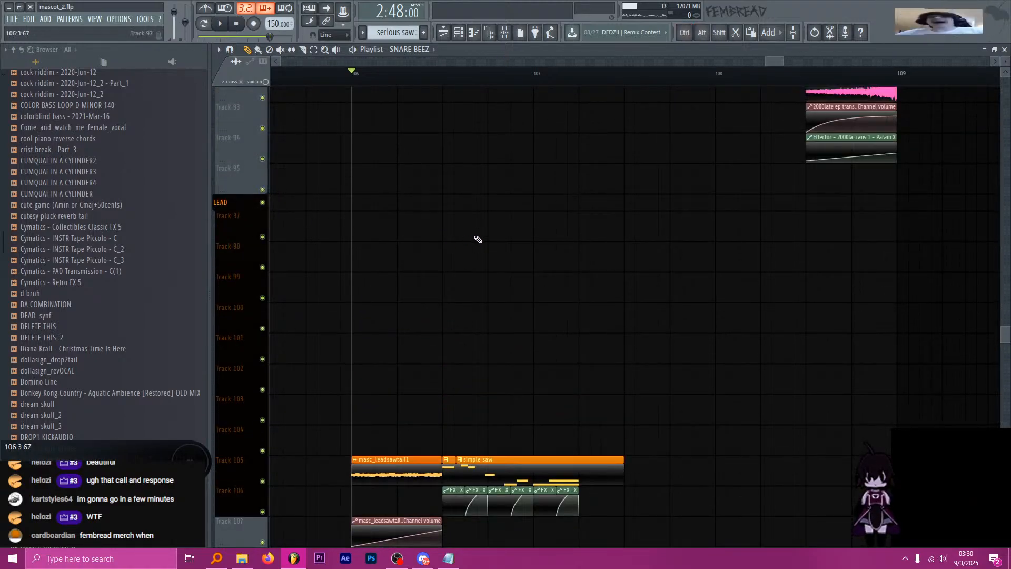
scroll(535, 242, "down", 5)
scroll(641, 215, "up", 2)
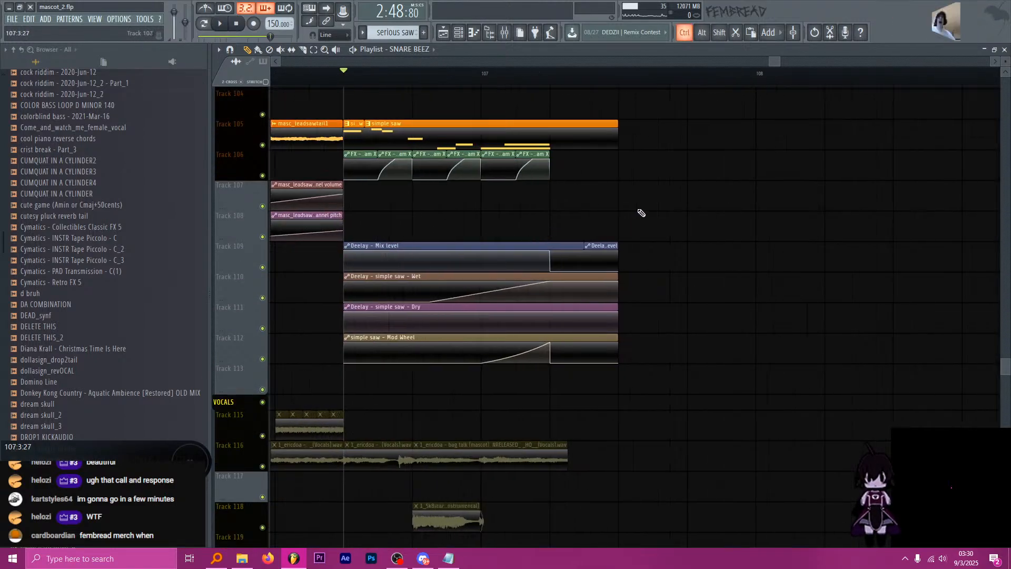
scroll(380, 152, "up", 2)
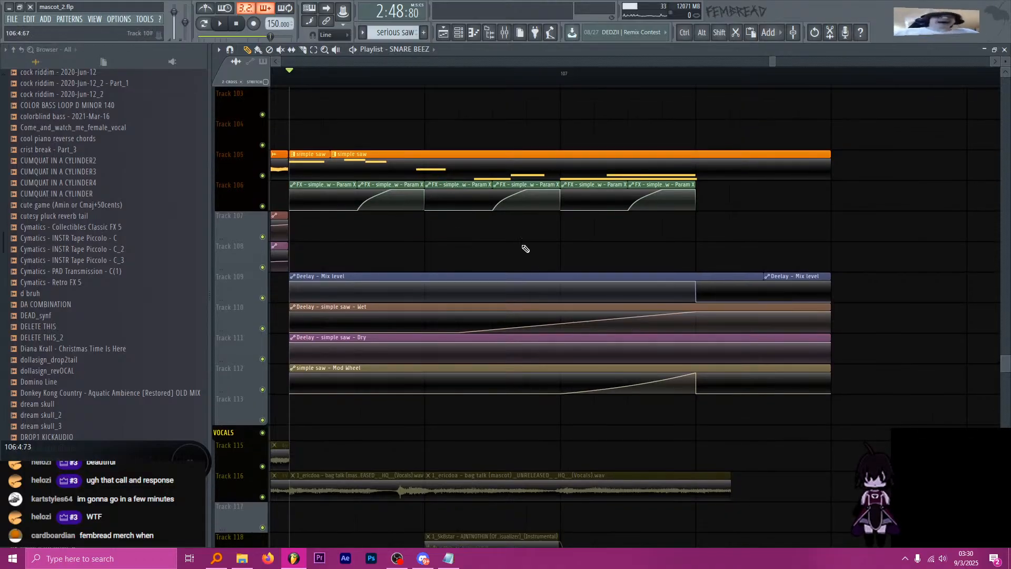
scroll(516, 268, "down", 4)
key("space")
scroll(603, 259, "up", 2)
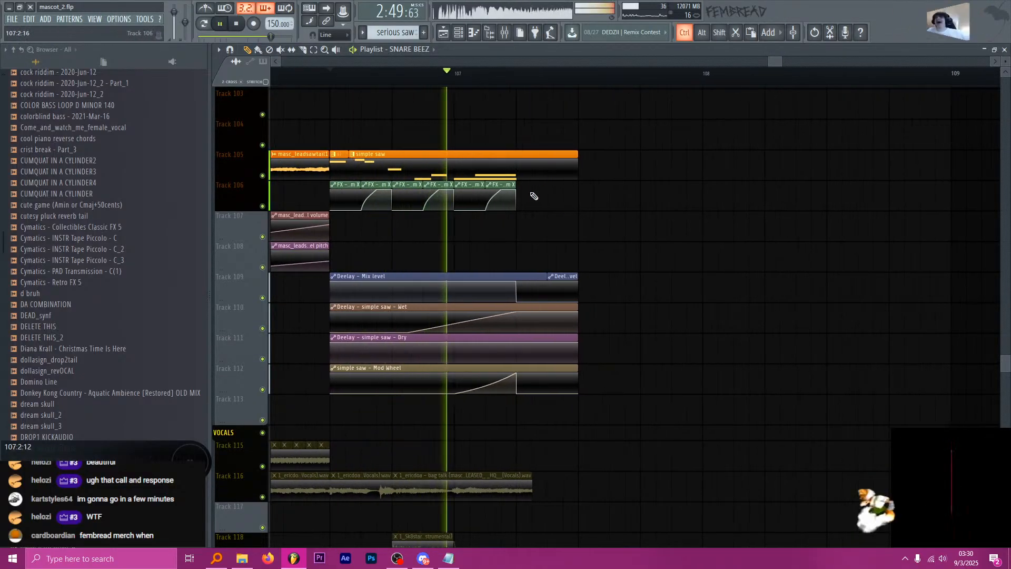
key("space")
Play bars 107 and 108 while moving from the lead tracks to the nubass and noway ayer clips on Tracks 60 to 66.
scroll(505, 105, "down", 2)
key("space")
scroll(523, 204, "up", 10)
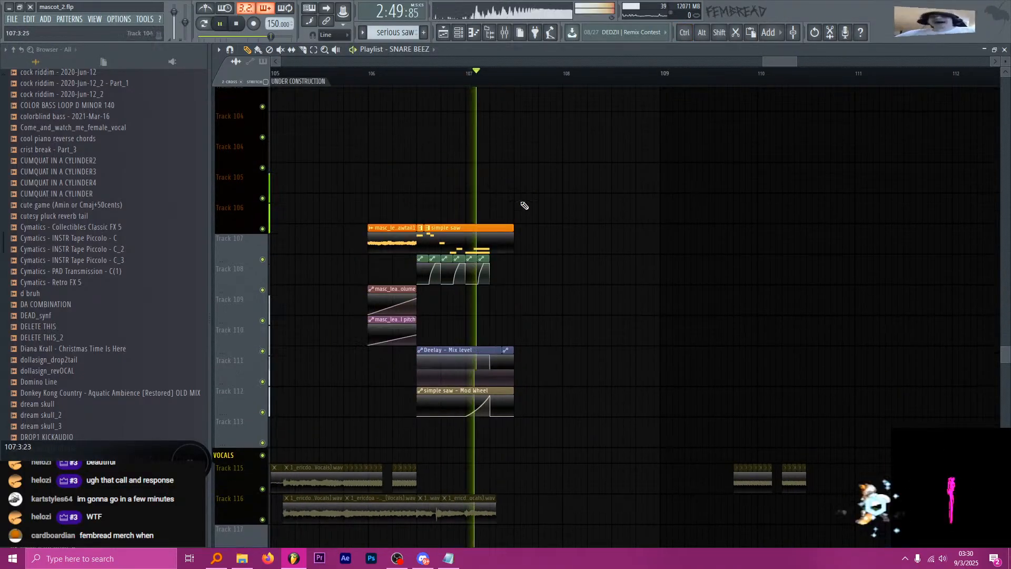
scroll(640, 313, "up", 2)
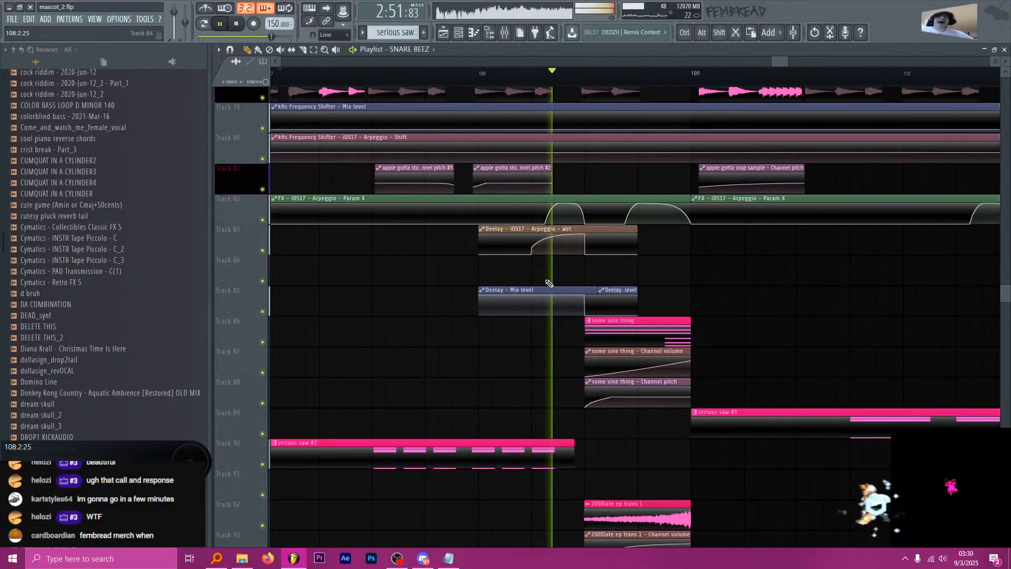
scroll(447, 223, "up", 5)
scroll(448, 224, "up", 5)
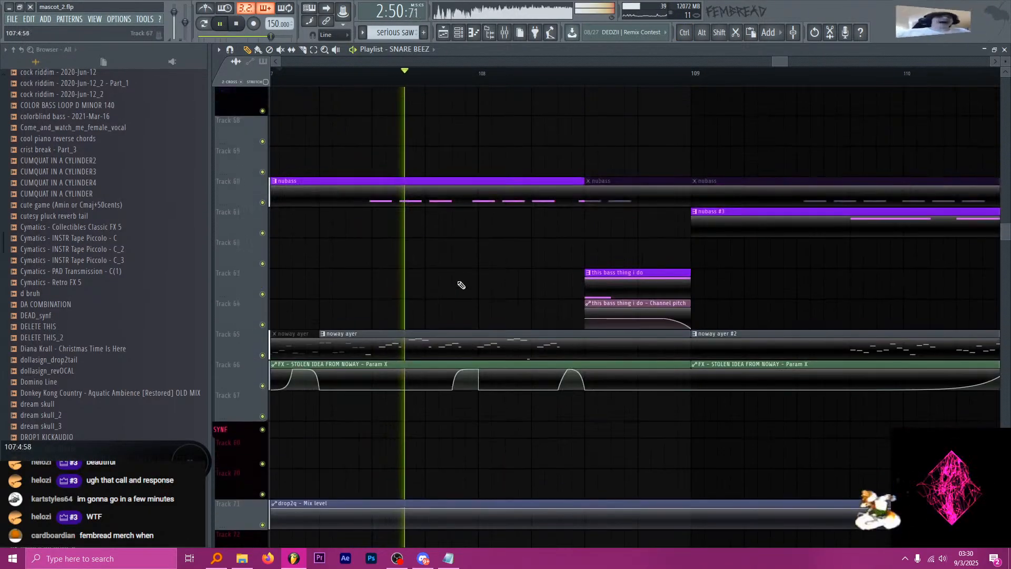
Move the falling edge of the FX - STOLEN IDEA FROM NOWAY - Param X automation on Track 66 to just before bar 108.
scroll(460, 282, "up", 2)
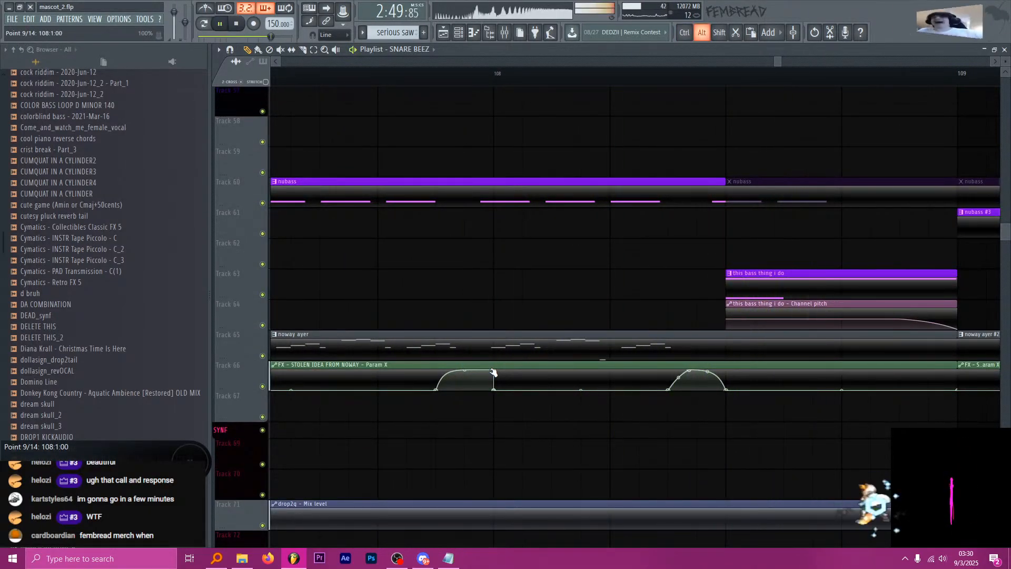
left_click_drag(485, 366, 496, 373)
key("space")
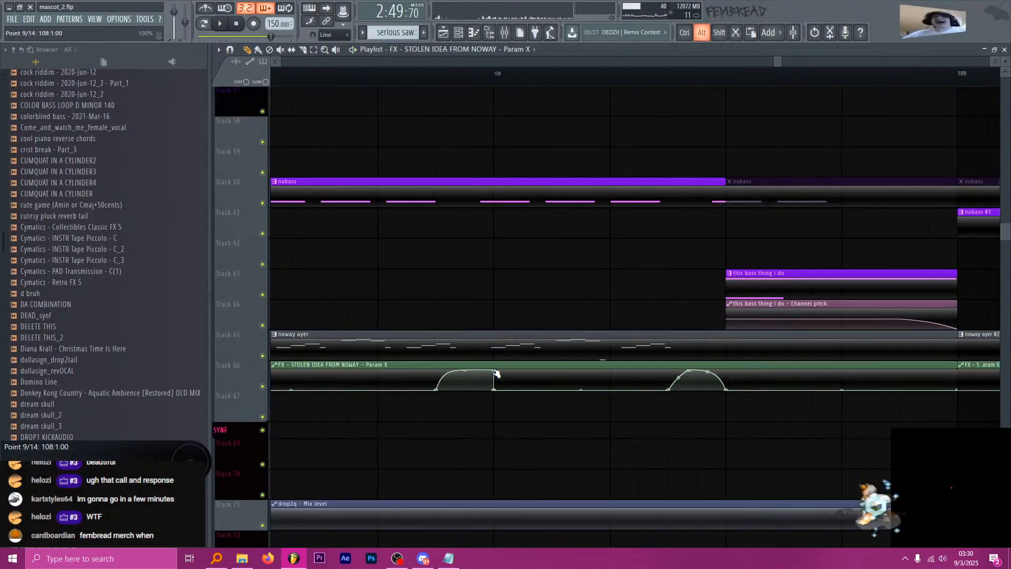
scroll(487, 297, "down", 2)
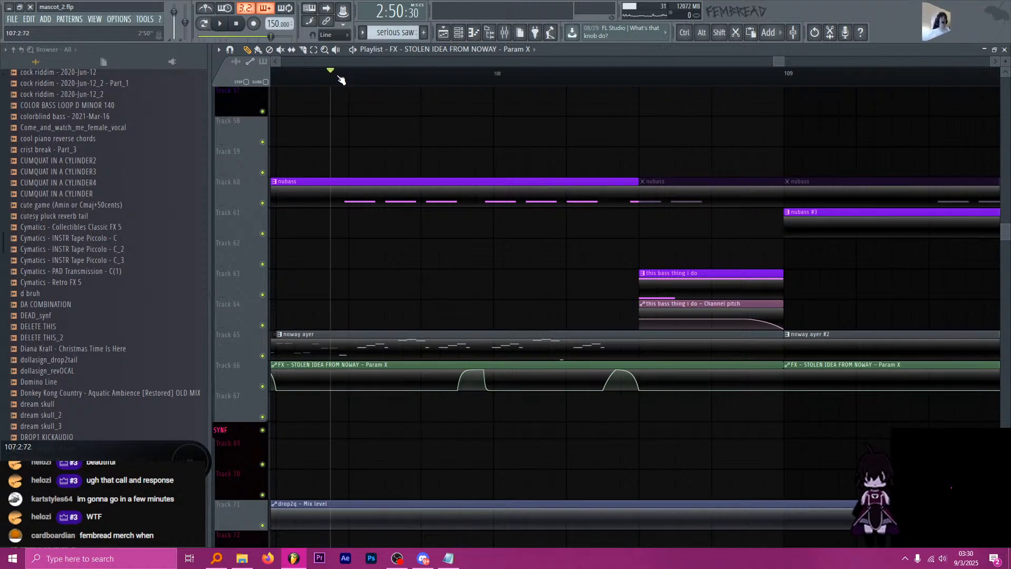
key("alt")
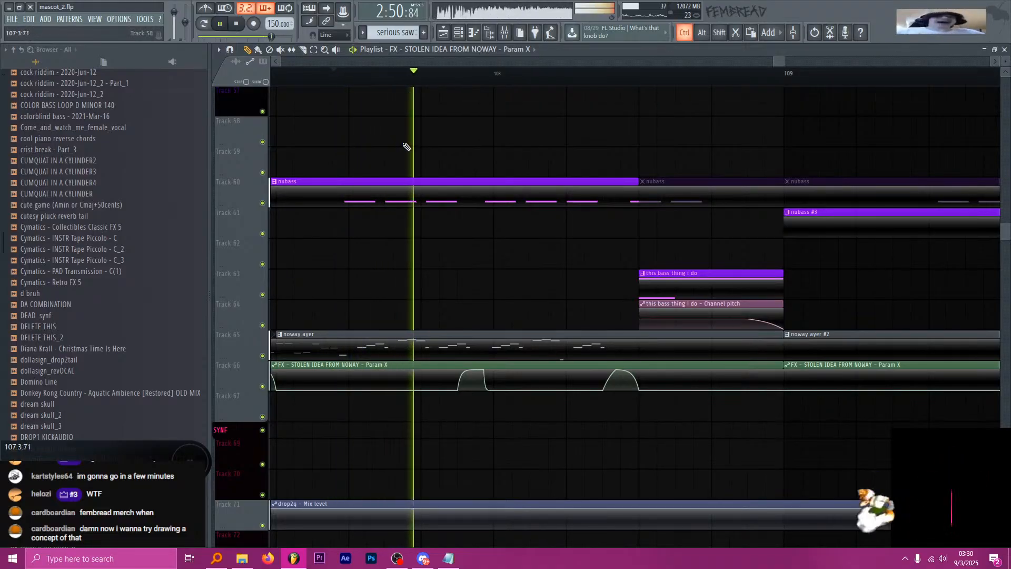
Play the bass section on from bar 107 and bring the iOS17 - Arpeggio automation and serious saw clips on Tracks 77 to 91 into view.
scroll(367, 217, "down", 6)
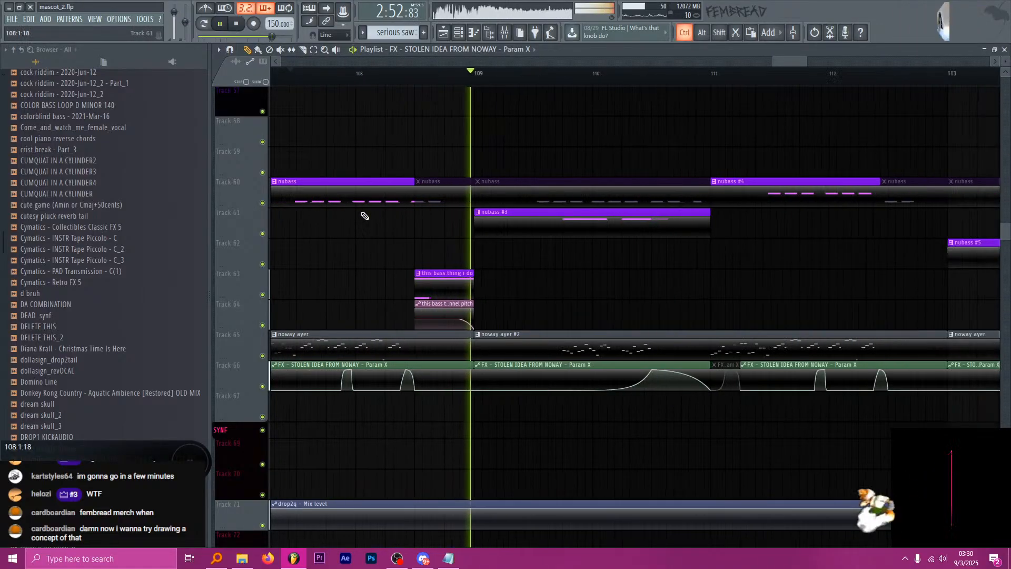
scroll(395, 240, "up", 3)
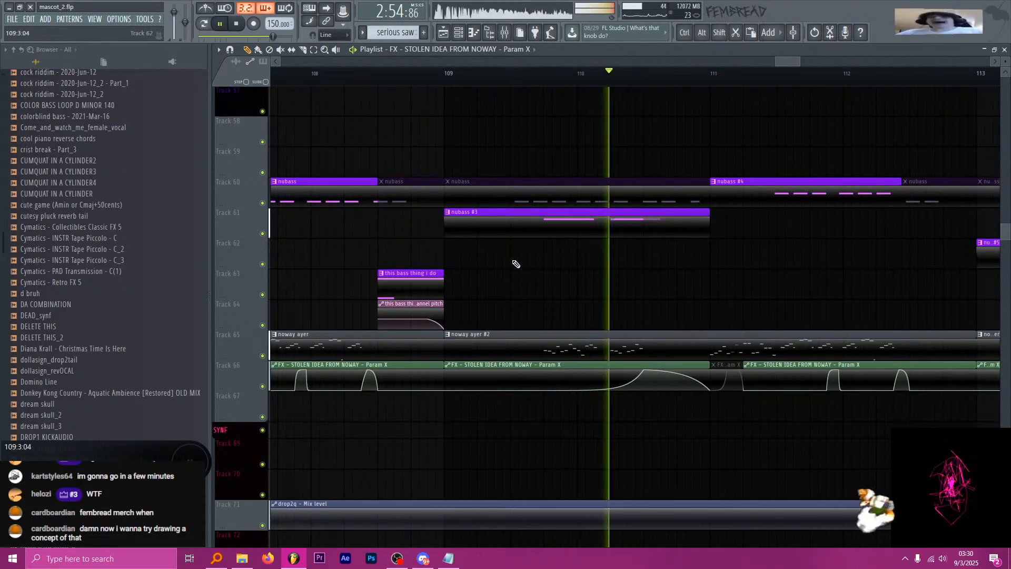
scroll(460, 270, "down", 8)
scroll(406, 250, "down", 2)
scroll(405, 250, "down", 3)
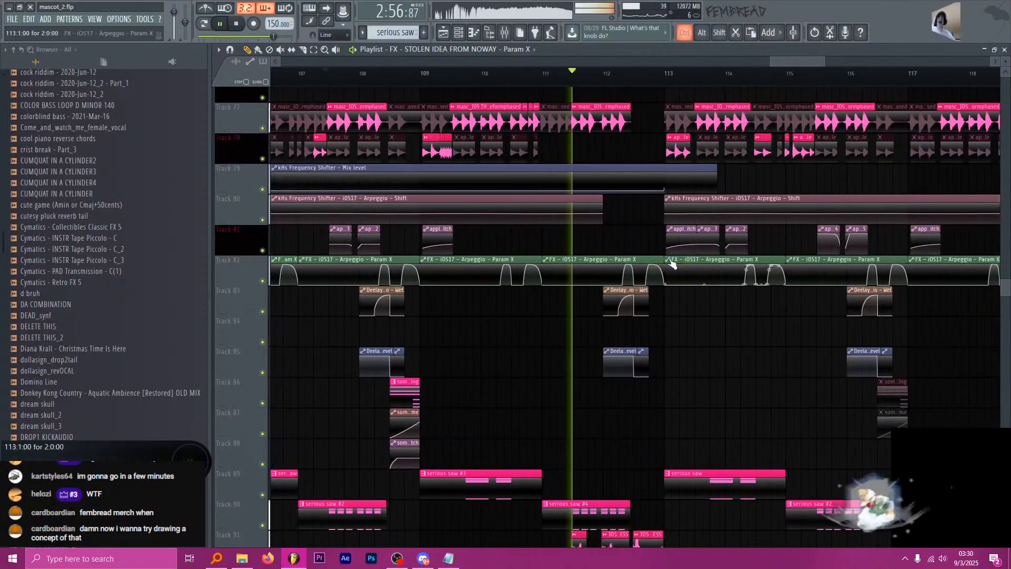
Play on from bar 111 to bar 115 while moving from the serious saw clips to the lead and vocal tracks.
scroll(479, 230, "down", 2)
scroll(489, 263, "down", 11)
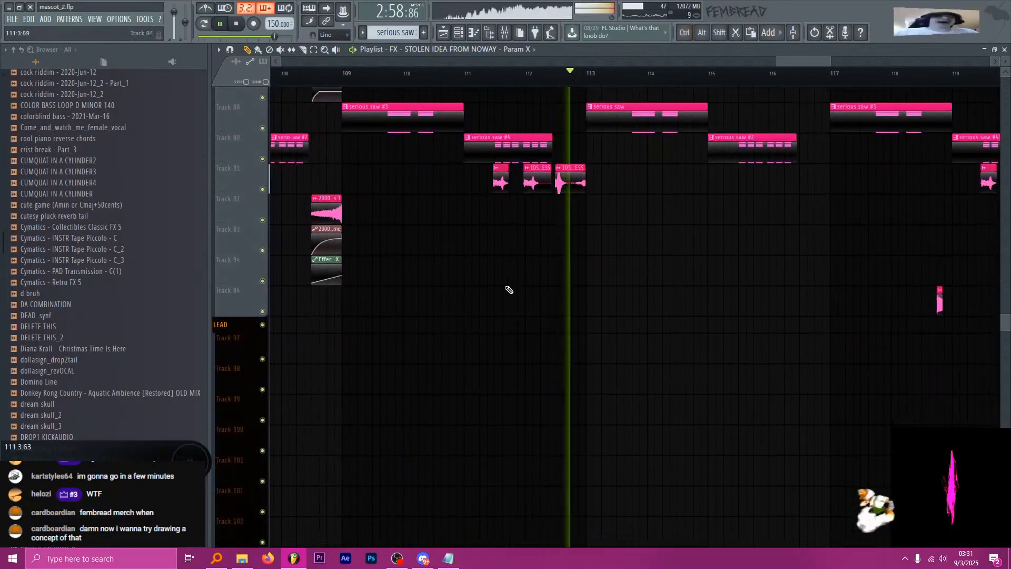
scroll(576, 300, "down", 4)
scroll(580, 299, "up", 2)
scroll(546, 346, "up", 8)
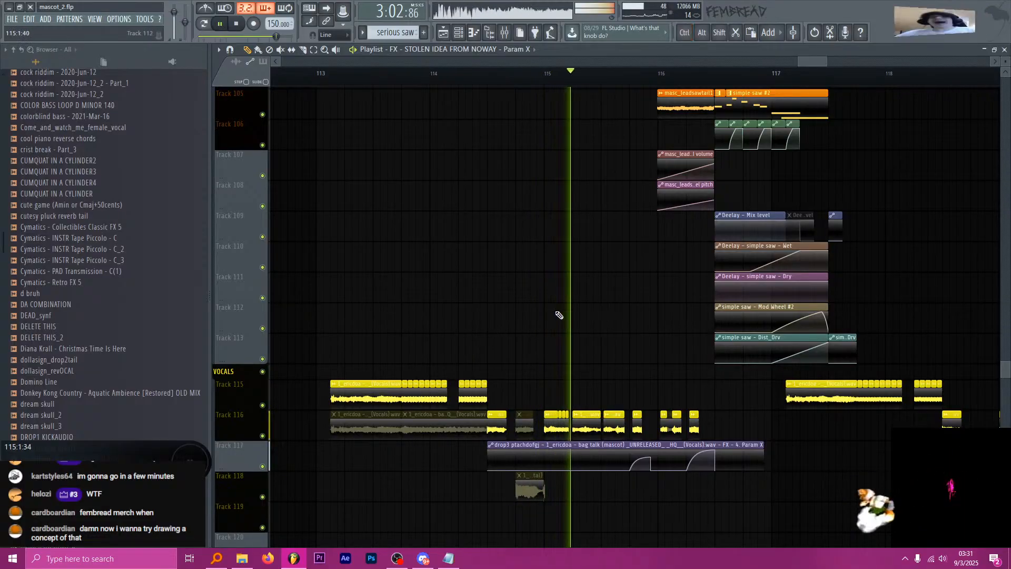
key("space")
Find the SPECTRAL CHIMEZ clips among the SFX tracks and open the sample's channel settings for a brief look.
scroll(531, 343, "down", 12)
scroll(529, 326, "down", 3)
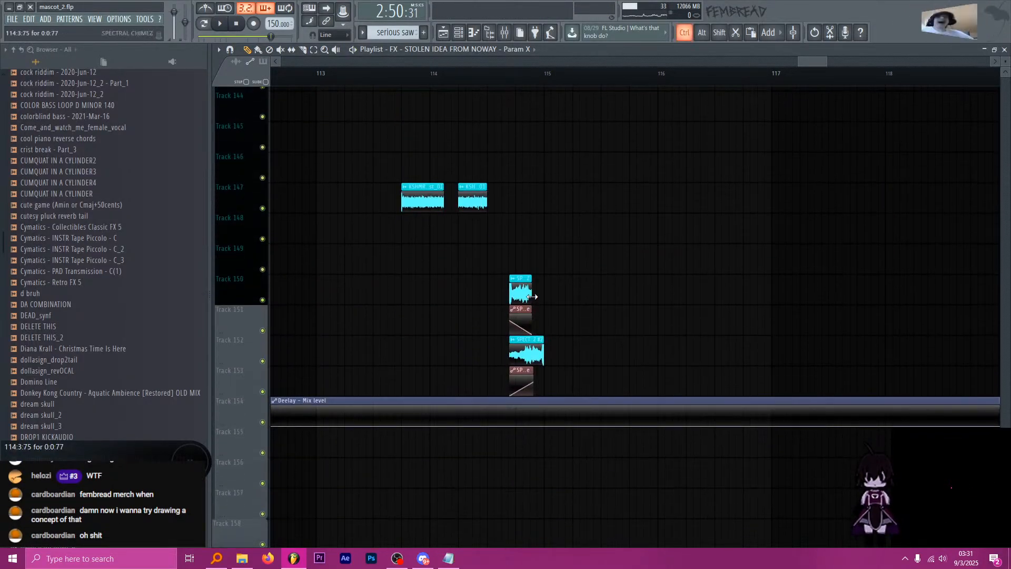
scroll(531, 322, "up", 3)
double_click(514, 292)
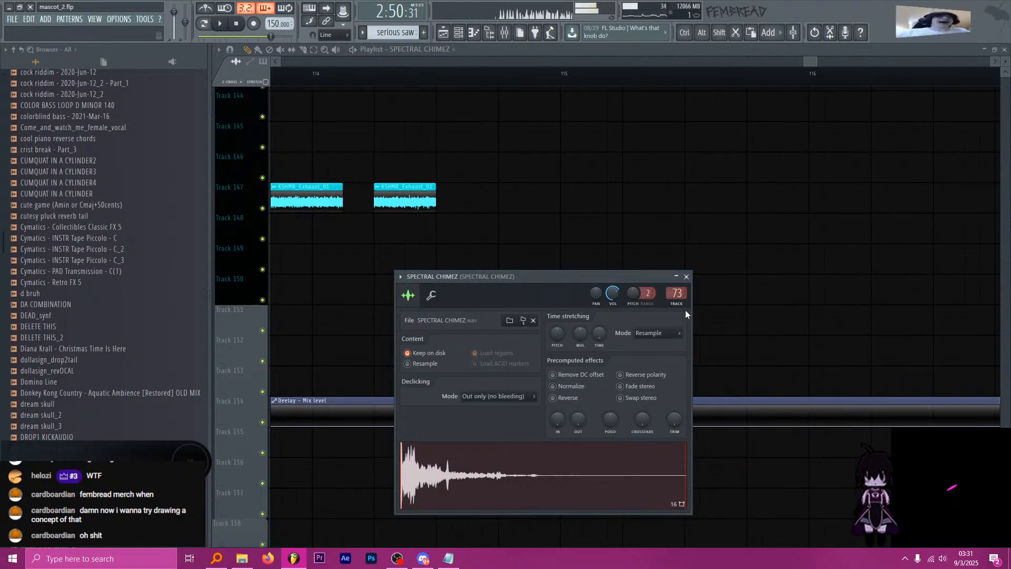
left_click(686, 276)
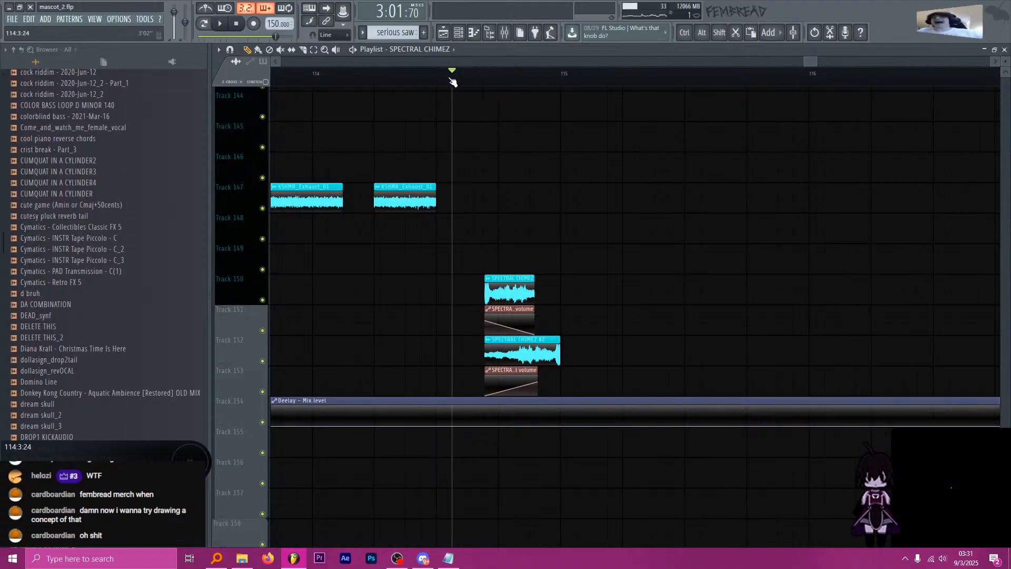
Zoom in on the SPECTRAL CHIMEZ clips with their volume automation on Tracks 150 to 153 and play them.
scroll(516, 173, "up", 2)
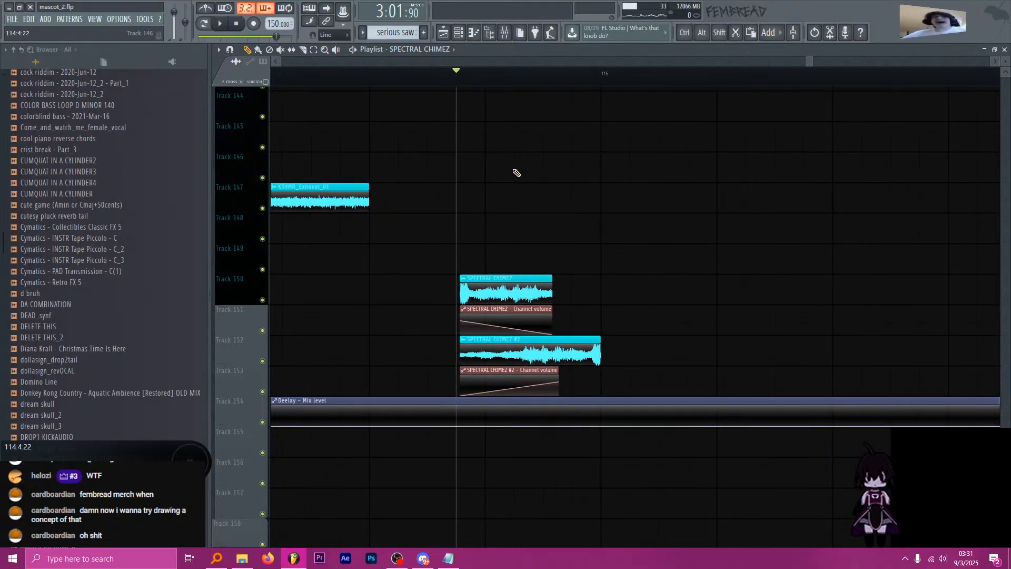
scroll(516, 173, "up", 3)
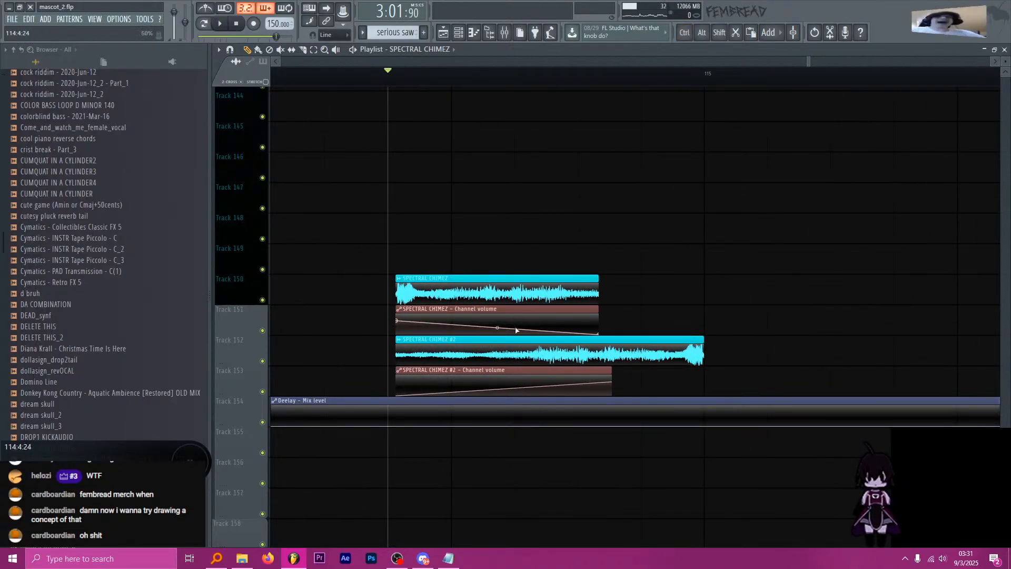
key("space")
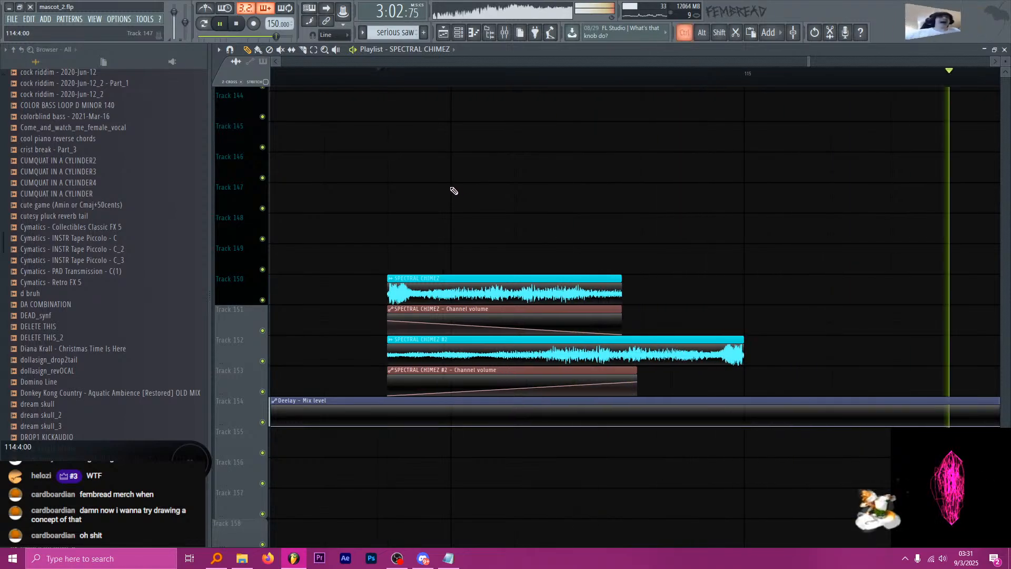
Play bars 116 to 120 with the chopped vocals and their Param X automation on Tracks 115 to 117 in view.
scroll(458, 179, "down", 5)
scroll(471, 156, "up", 3)
scroll(471, 156, "up", 10)
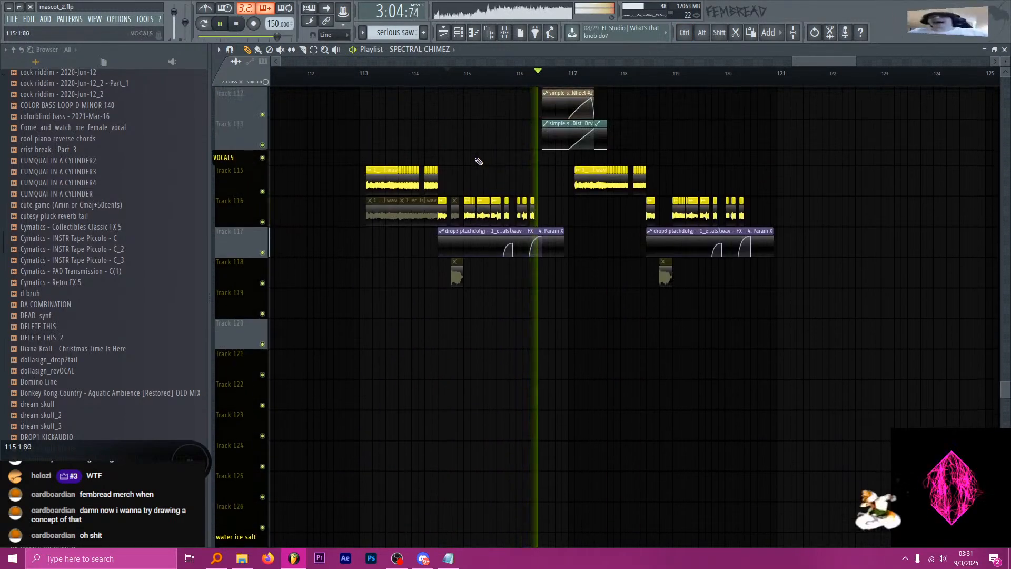
scroll(645, 221, "down", 3)
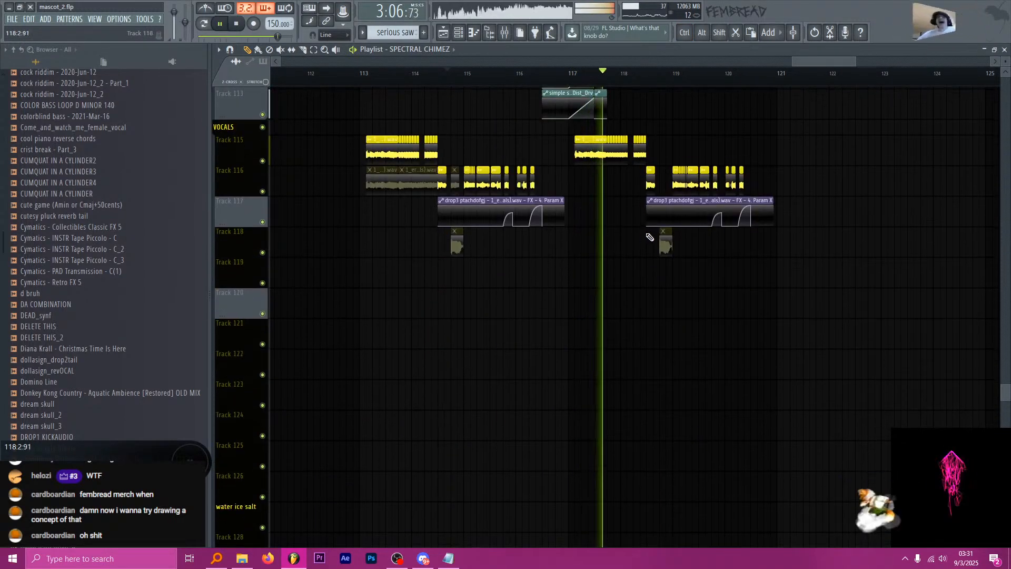
scroll(660, 217, "up", 4)
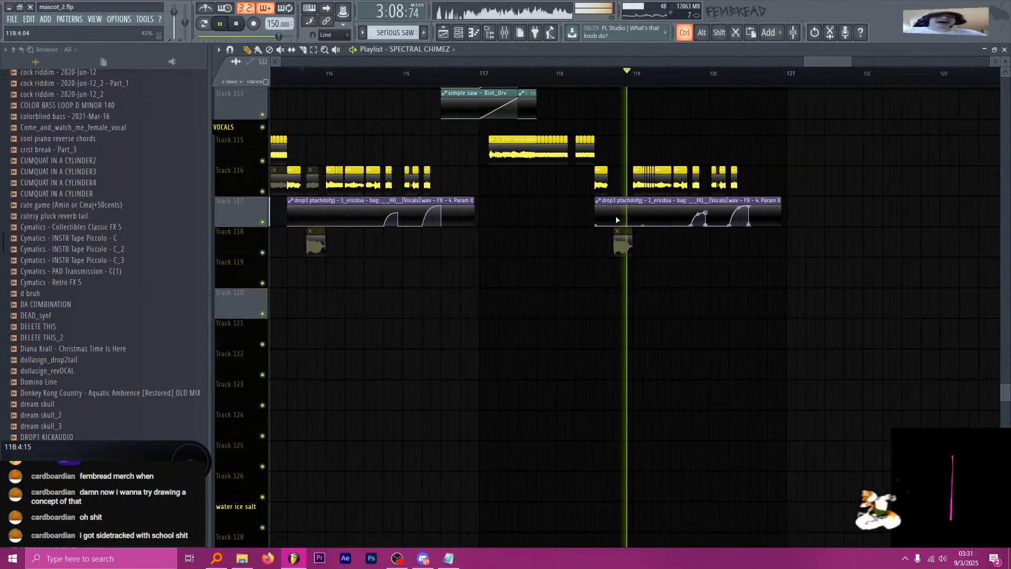
scroll(668, 215, "up", 1)
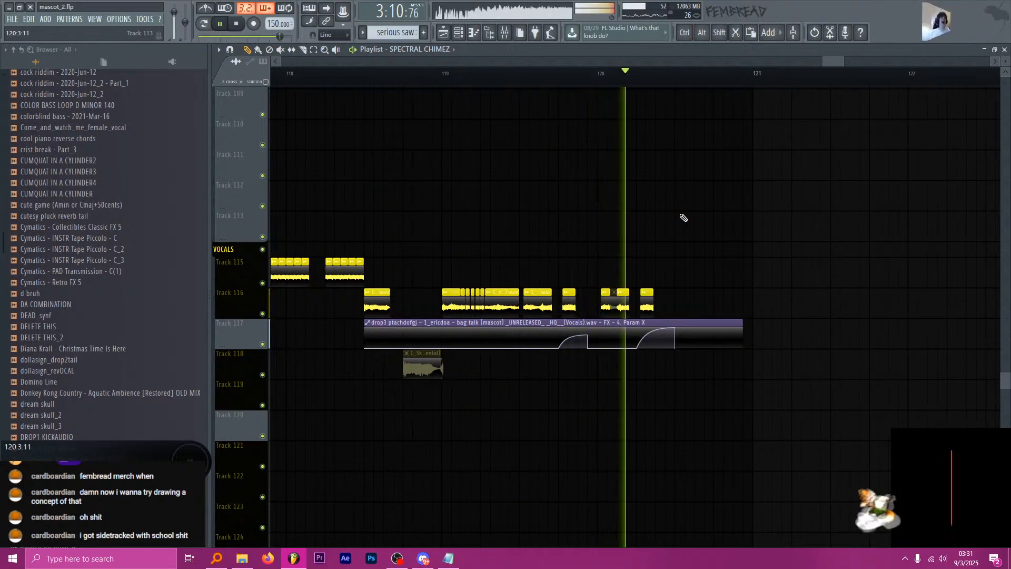
key("space")
Play the three short vocal chops on Track 130 from 117:3.
scroll(627, 251, "down", 5)
scroll(625, 258, "down", 5)
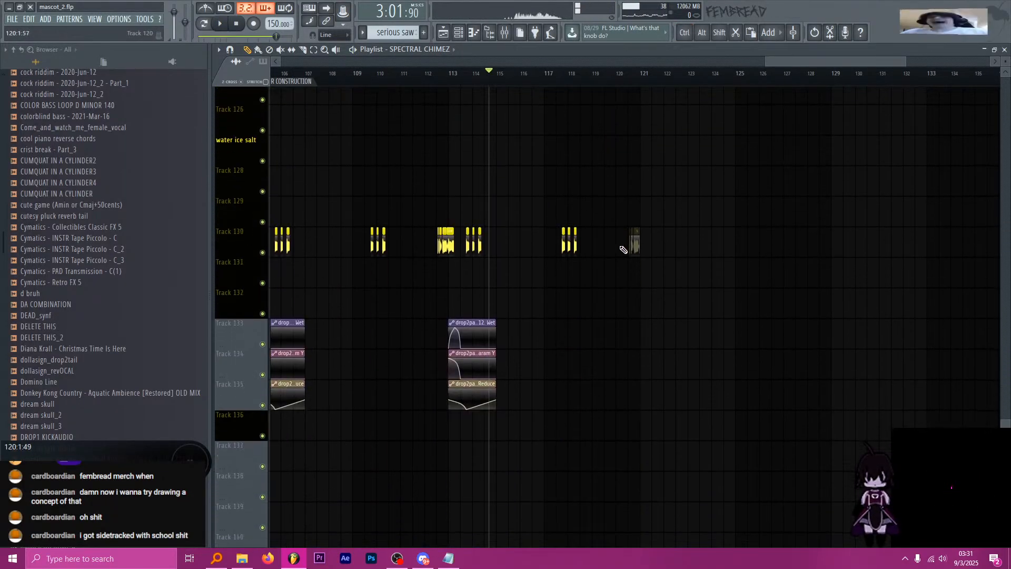
scroll(570, 241, "up", 6)
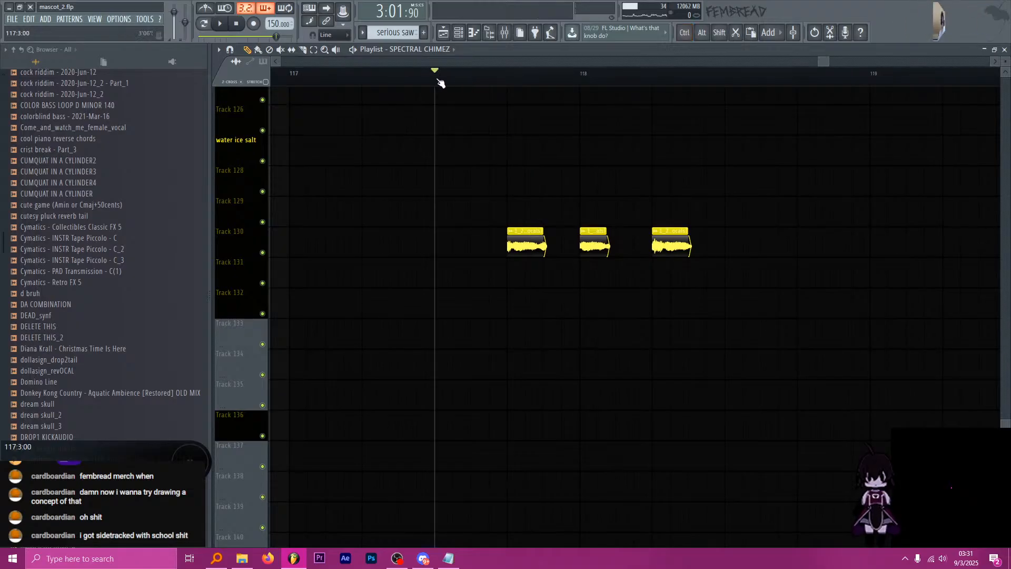
key("space")
key("space")
scroll(585, 294, "down", 2)
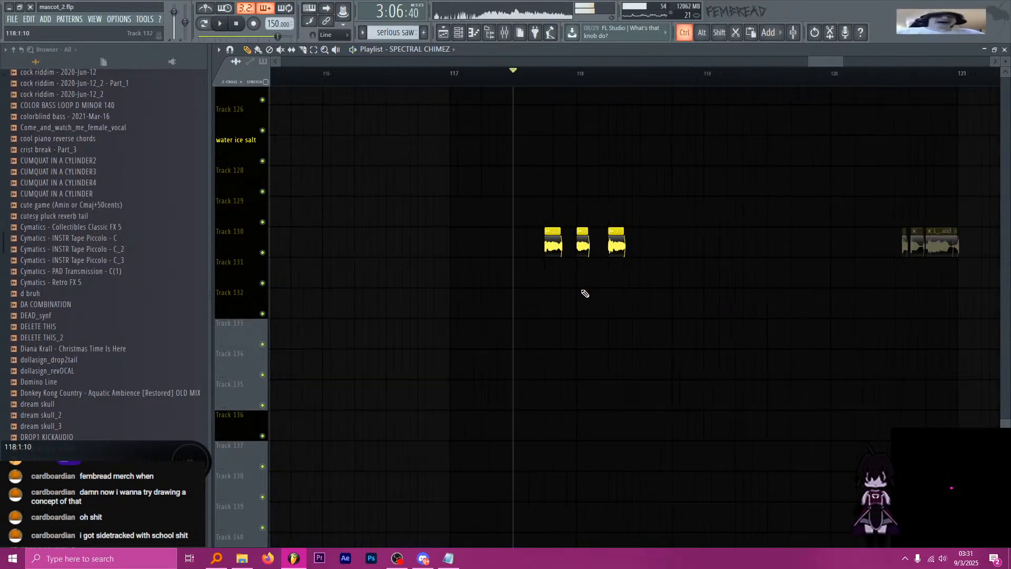
Play the earlier group of vocal chops on Track 130 from just before bar 110.
scroll(585, 293, "down", 5)
scroll(452, 188, "up", 3)
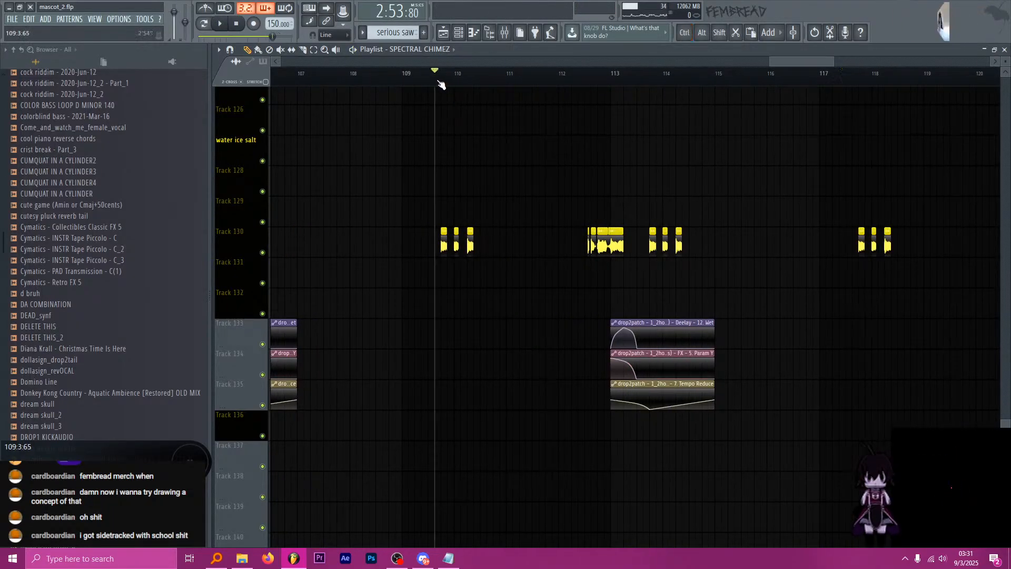
key("space")
scroll(445, 237, "up", 3)
key("space")
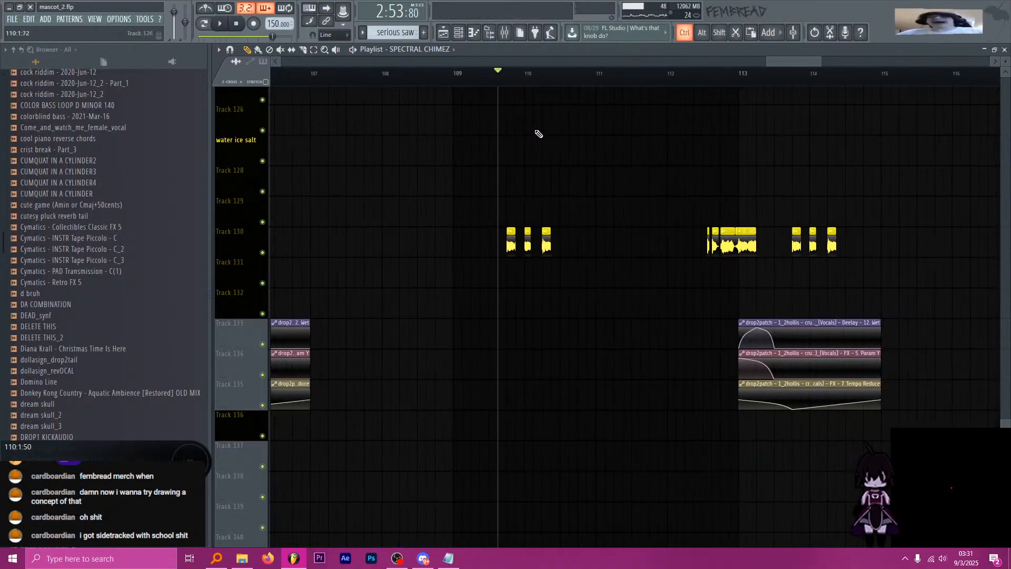
Return to the bass tracks and open the mixer, showing the drum inserts from KICK onwards.
scroll(538, 134, "down", 2)
scroll(559, 189, "up", 15)
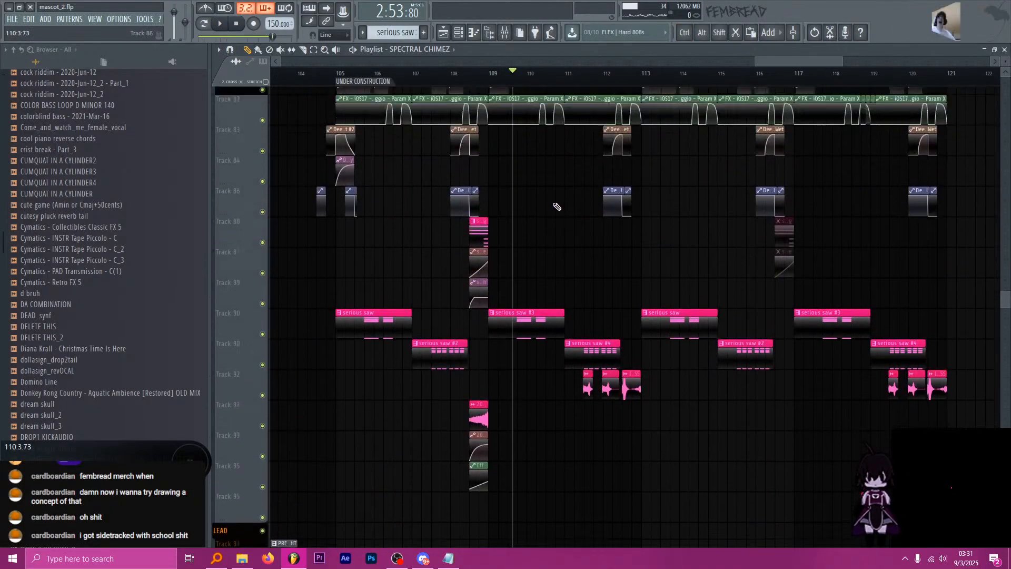
scroll(557, 207, "up", 11)
key("F9")
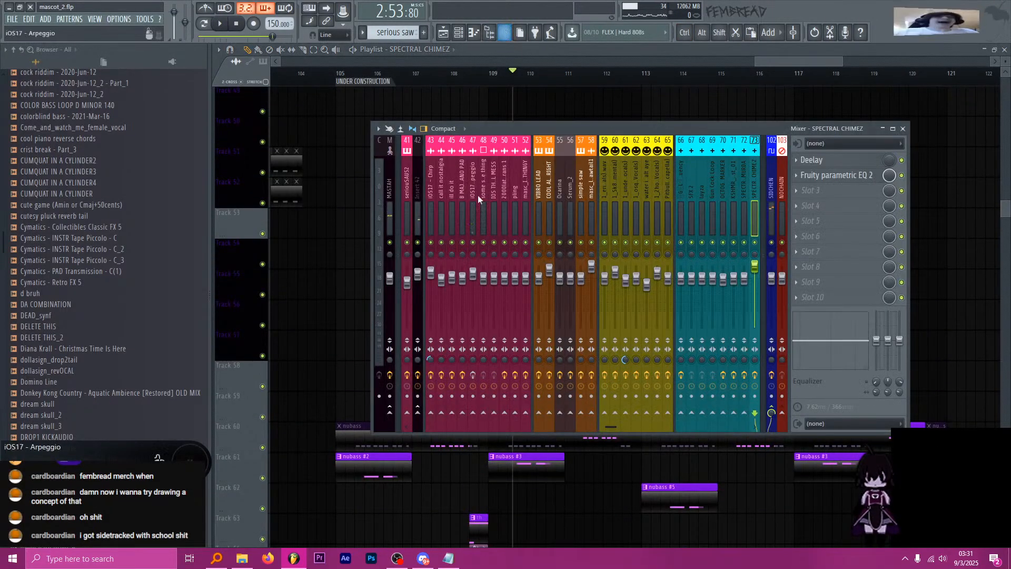
scroll(474, 200, "up", 6)
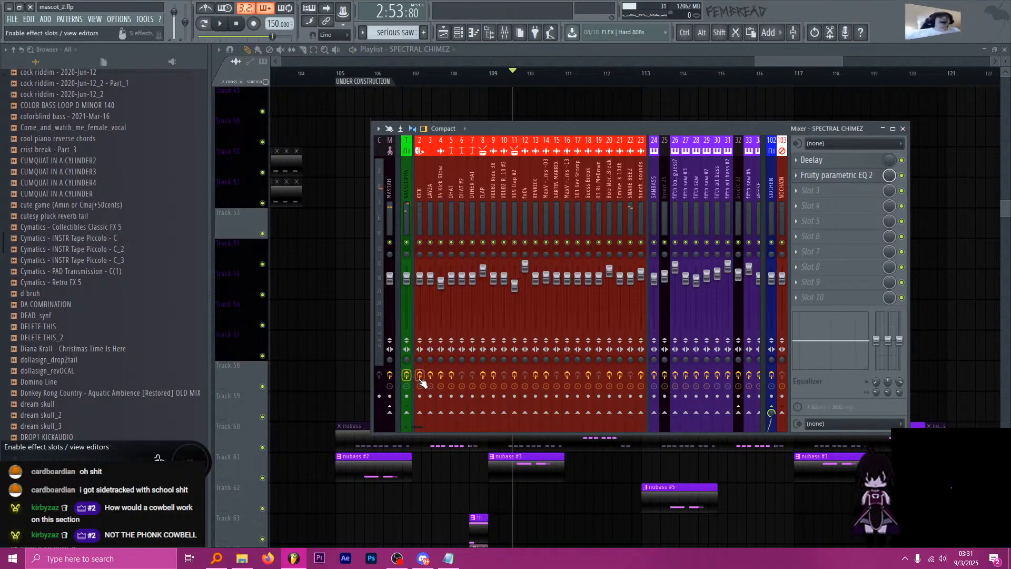
Play the drop from bar 109 with the mixer meters in view, then follow the drum clips on Tracks 27 to 38 up to bar 118.
key("space")
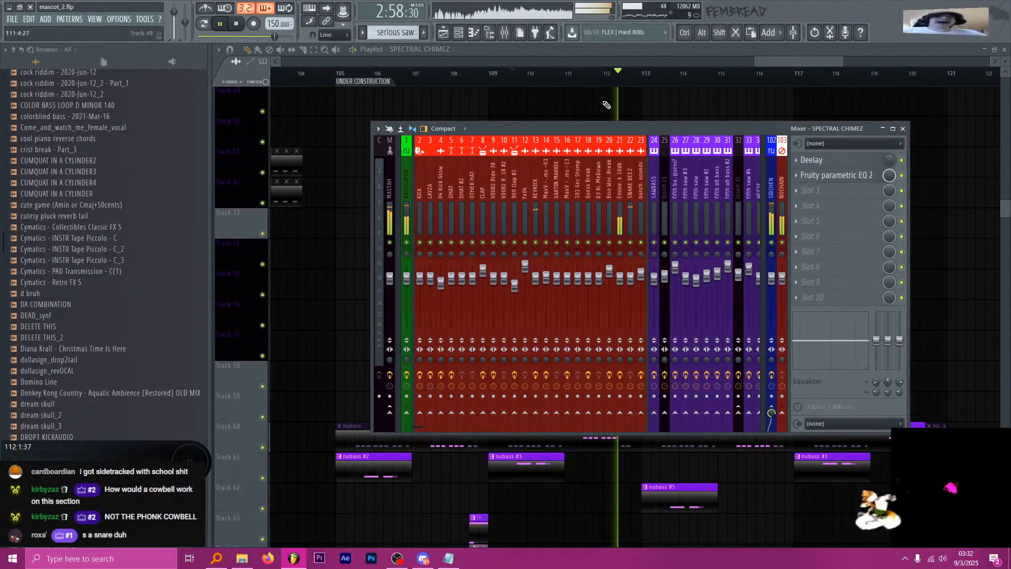
key("F9")
scroll(685, 279, "up", 2)
scroll(684, 280, "down", 2)
scroll(421, 281, "up", 7)
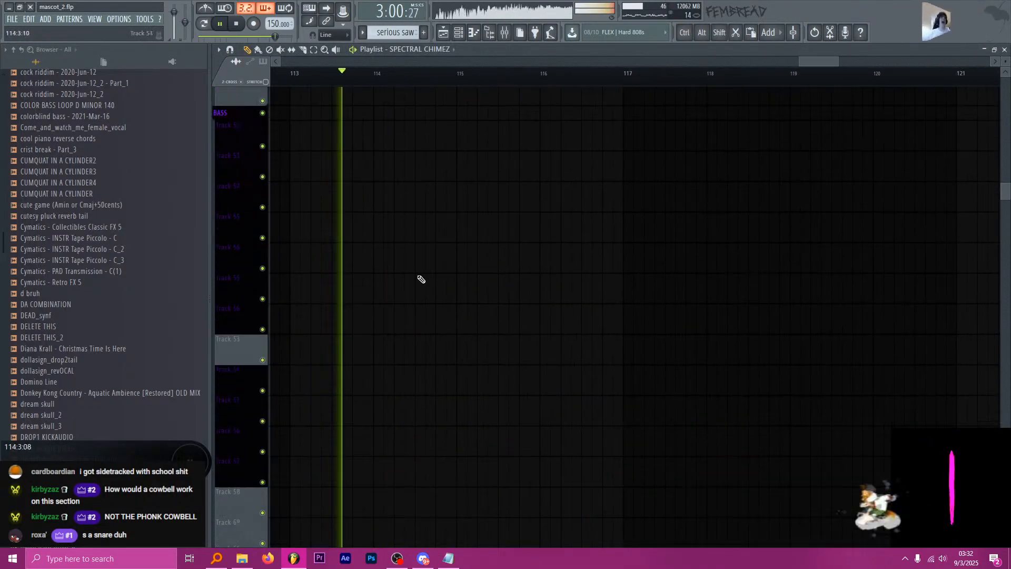
scroll(499, 365, "up", 5)
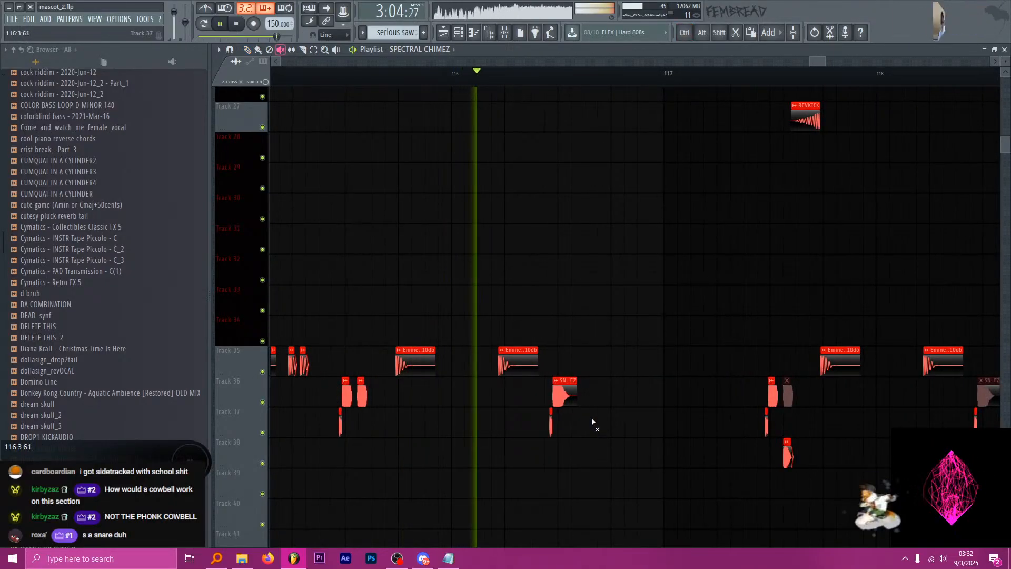
scroll(552, 429, "down", 4)
scroll(546, 433, "up", 5)
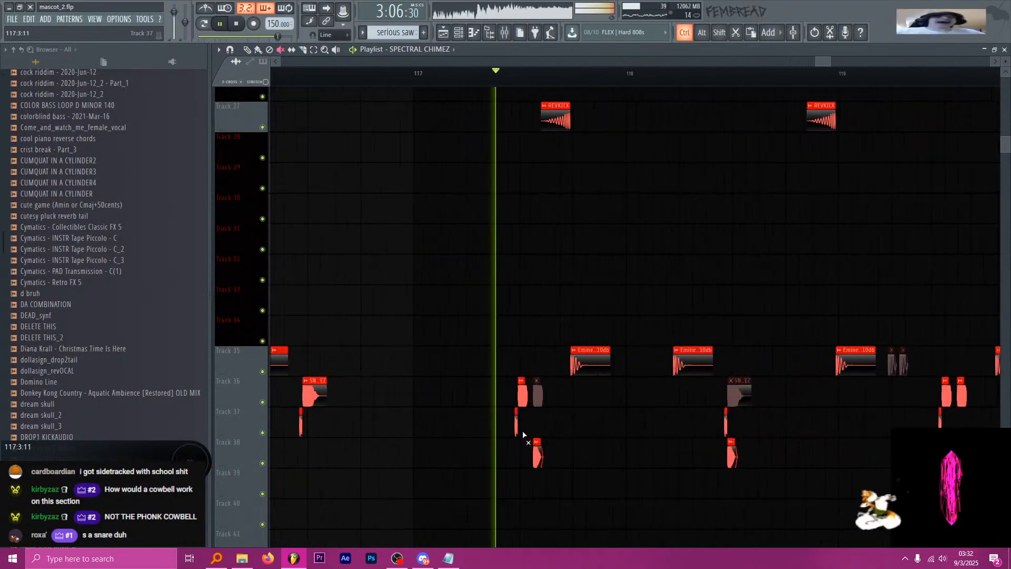
key("space")
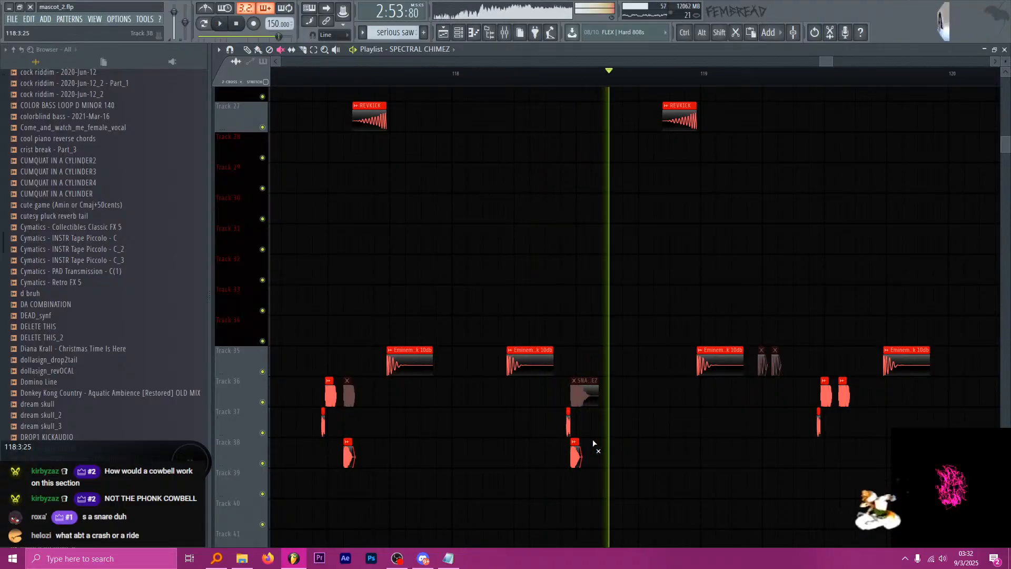
Save the project.
scroll(576, 429, "down", 5)
key("ctrl+s")
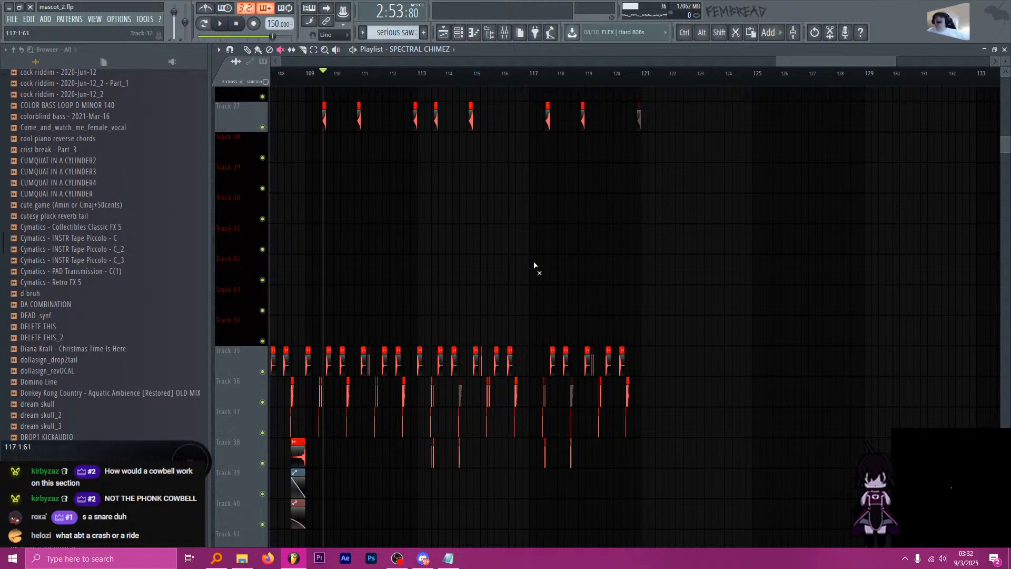
Place the playhead at the UNDER CONSTRUCTION marker at bar 105 and look over the bass, synth, vocal, SFX+ and lead tracks.
scroll(450, 208, "down", 5)
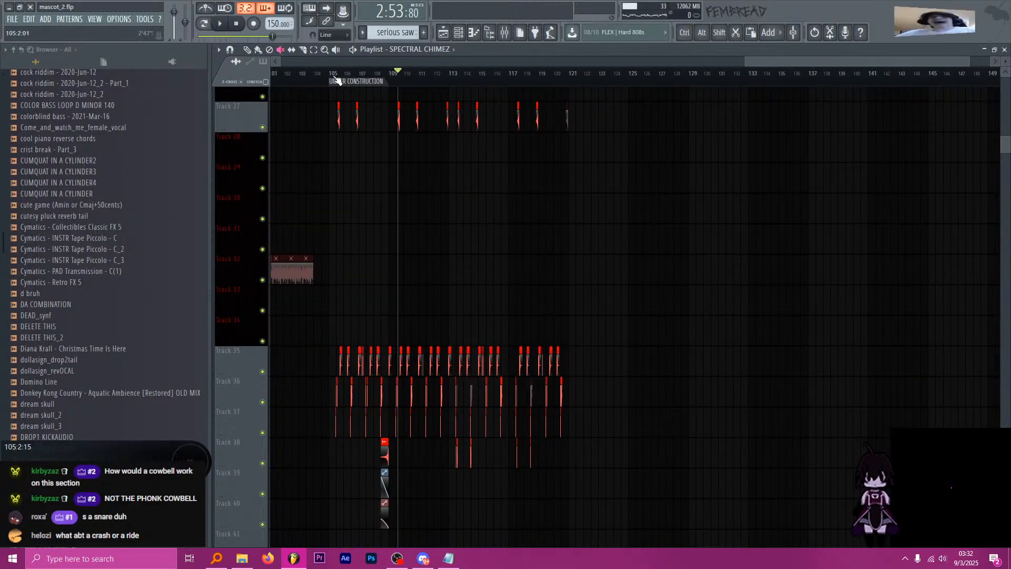
scroll(356, 218, "down", 2)
scroll(349, 219, "down", 15)
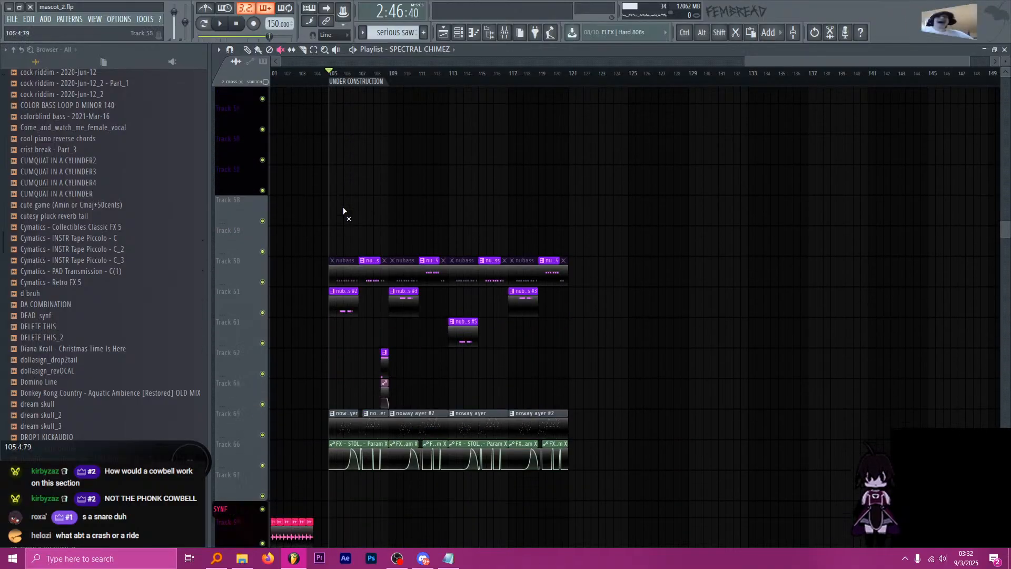
scroll(320, 203, "up", 4)
scroll(337, 211, "down", 8)
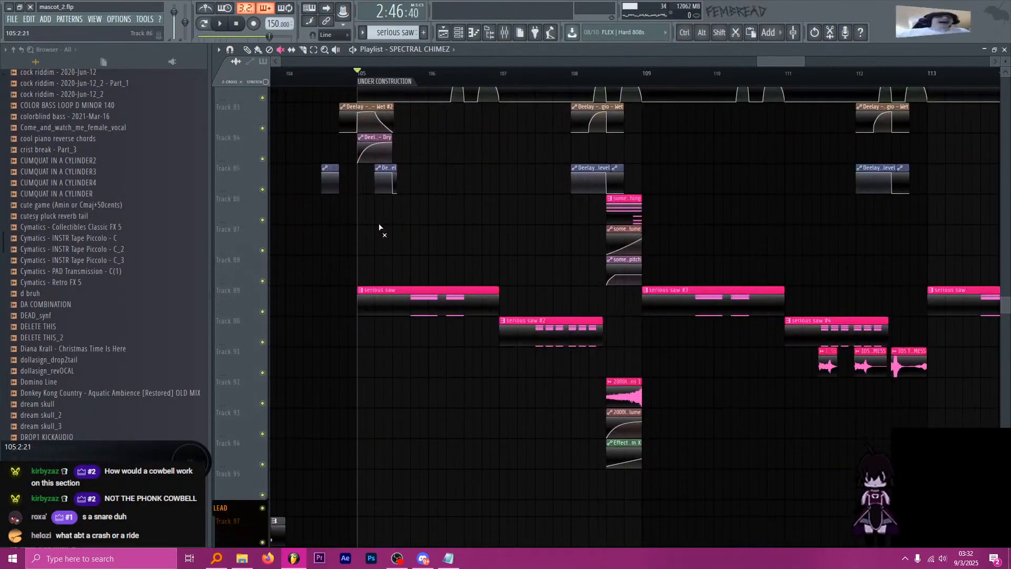
scroll(379, 226, "up", 2)
scroll(379, 227, "down", 15)
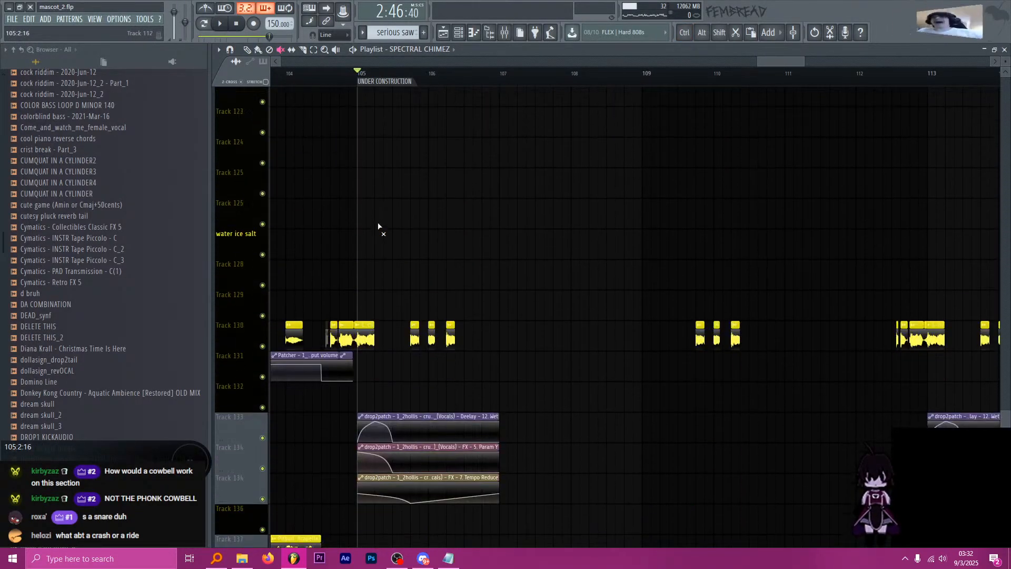
scroll(445, 210, "down", 4)
scroll(444, 210, "up", 8)
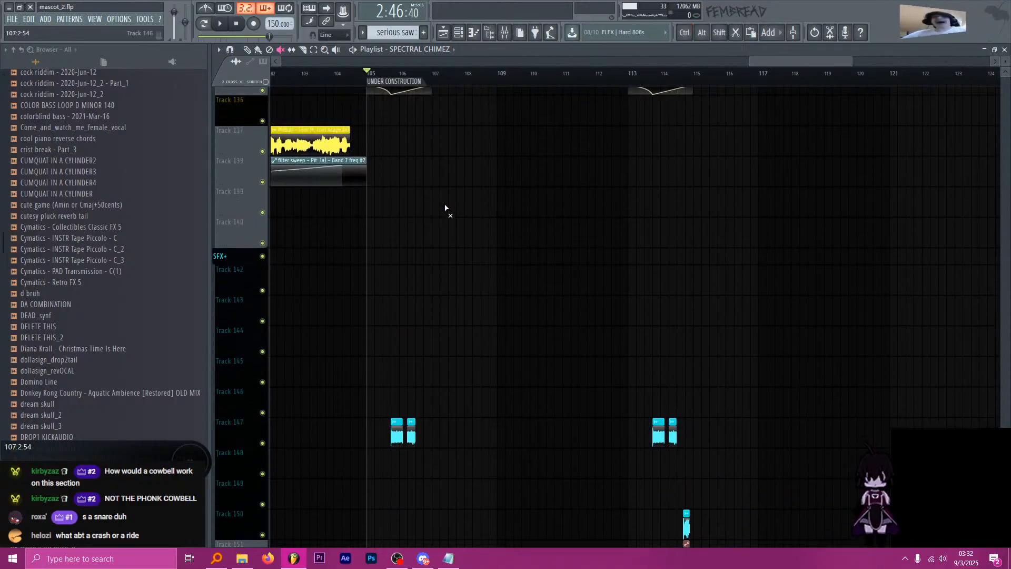
scroll(445, 210, "up", 6)
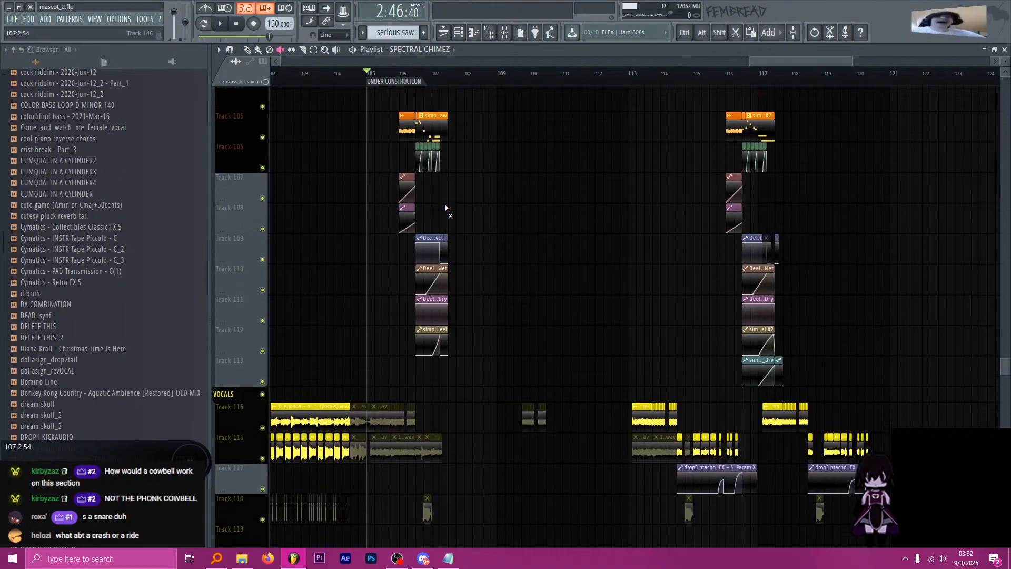
scroll(432, 205, "up", 5)
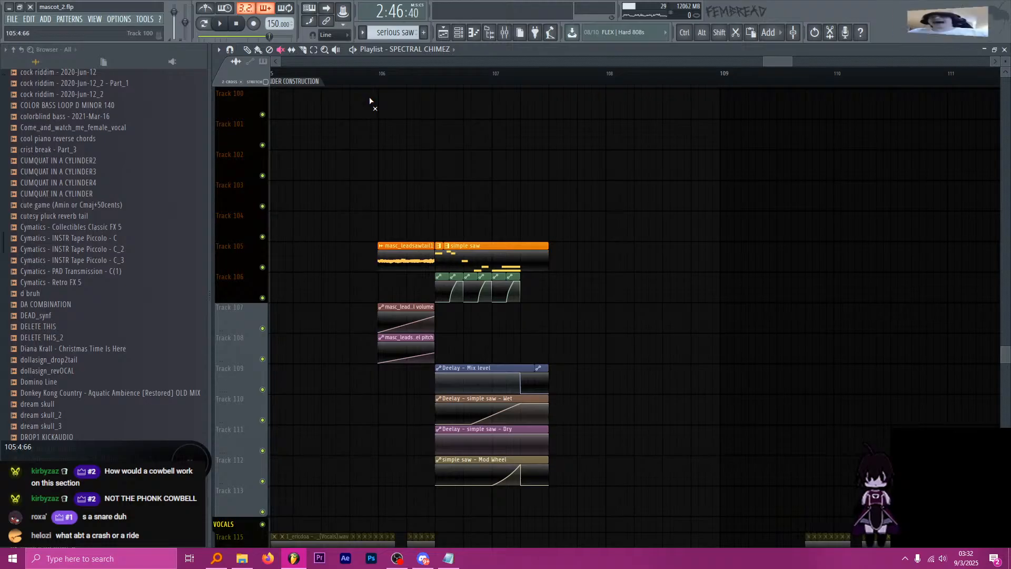
scroll(424, 207, "up", 7)
scroll(425, 207, "down", 4)
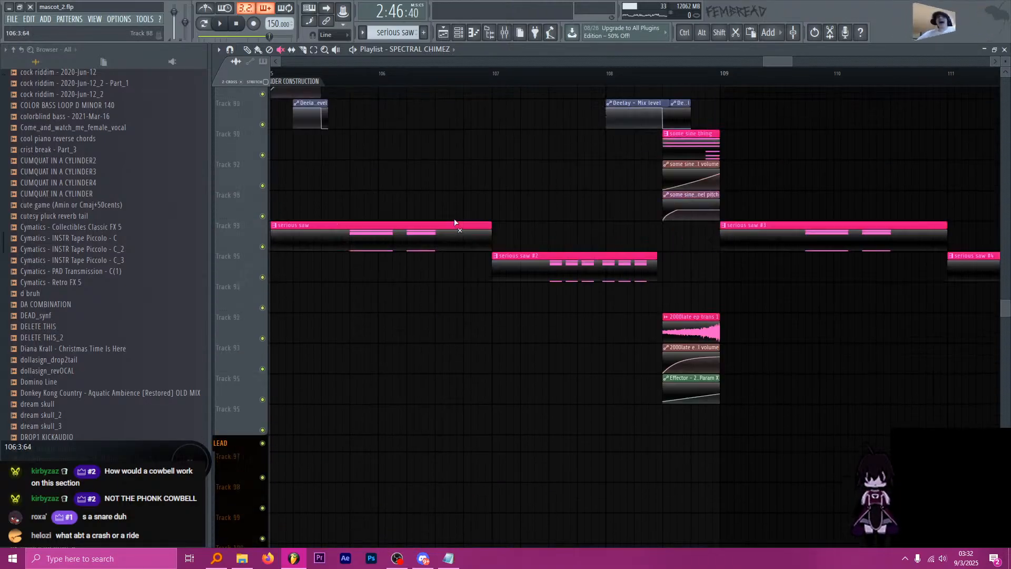
Play the drop from bar 105 and bring the synth clips and iOS17 - Arpeggio automation on Tracks 77 to 83 into view.
key("space")
scroll(449, 232, "up", 3)
scroll(446, 242, "up", 9)
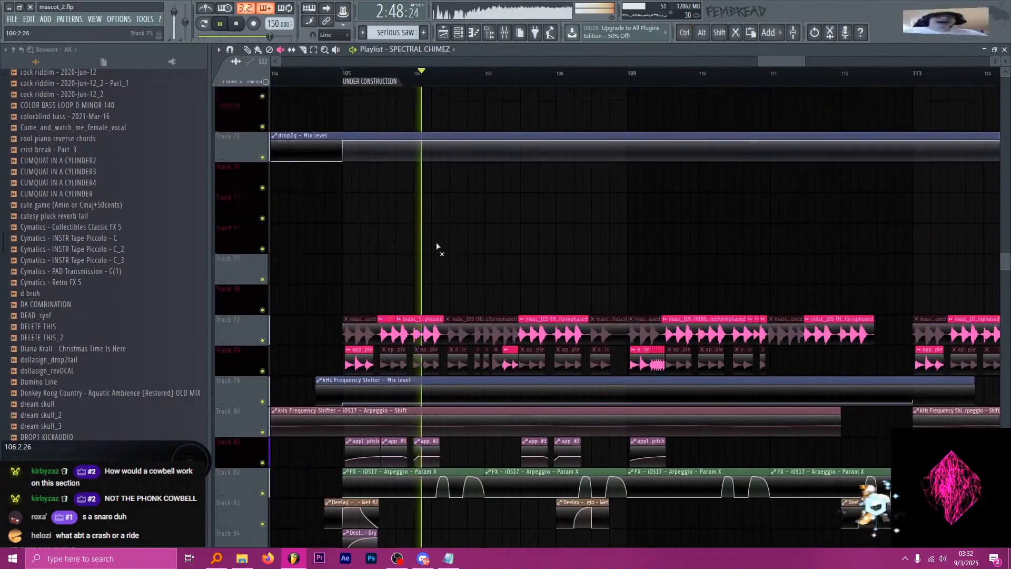
Follow the playing drop through the nubass, vocal and automation tracks up to about bar 115, return to the drum tracks and stop playback.
scroll(445, 247, "down", 10)
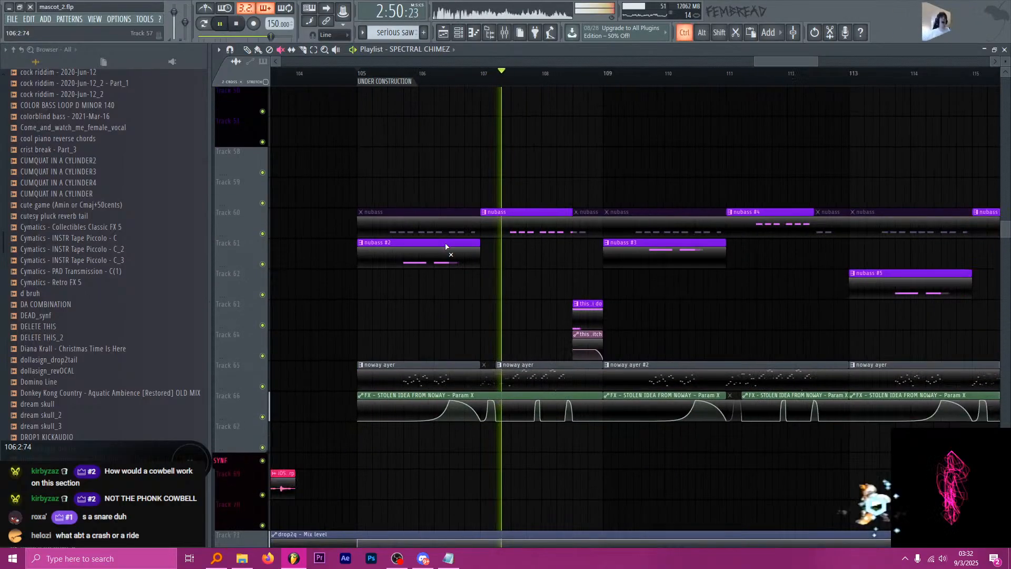
scroll(463, 271, "down", 4)
scroll(475, 289, "down", 11)
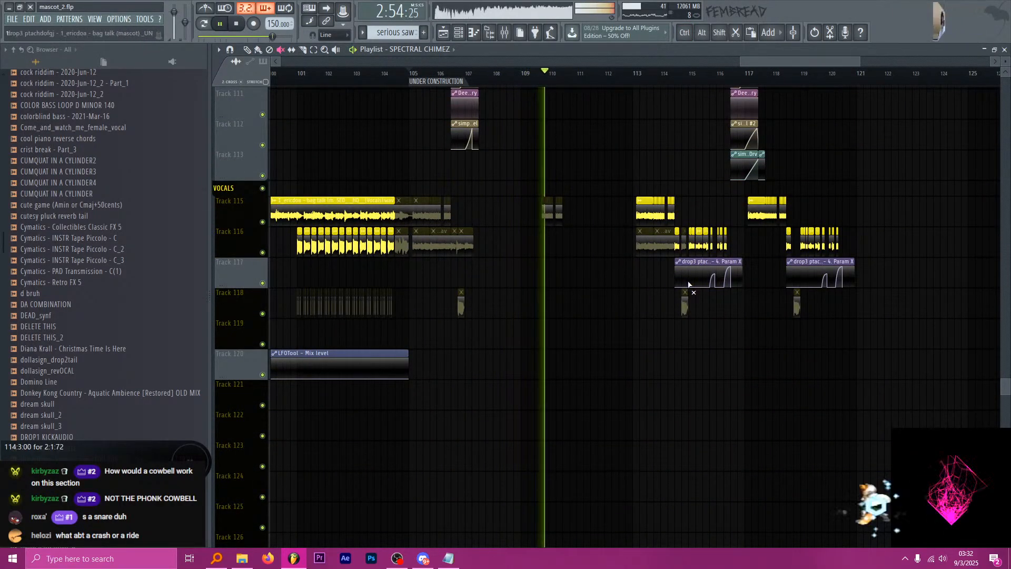
scroll(632, 295, "down", 5)
scroll(637, 305, "down", 2)
scroll(663, 205, "up", 2)
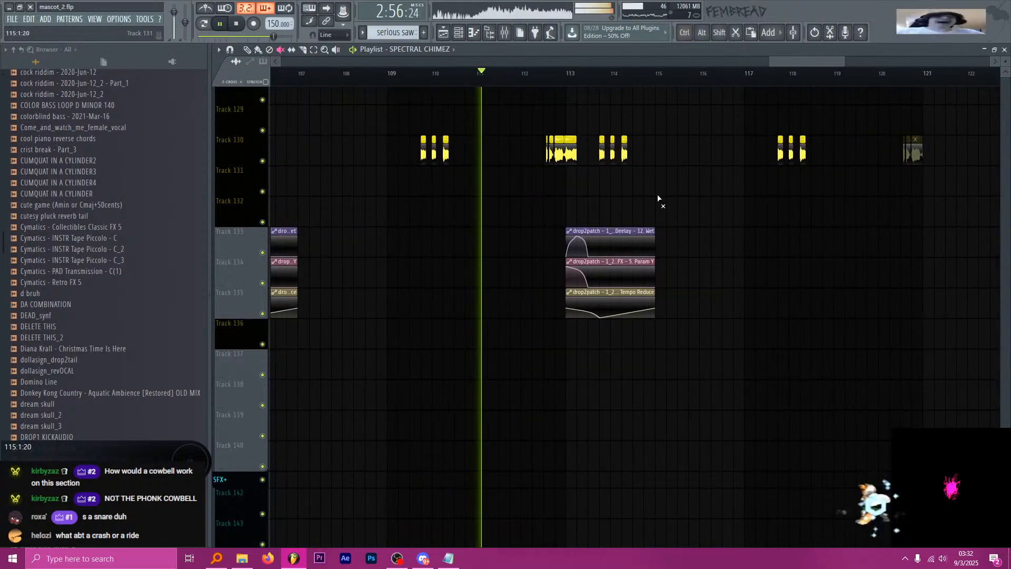
scroll(637, 203, "up", 2)
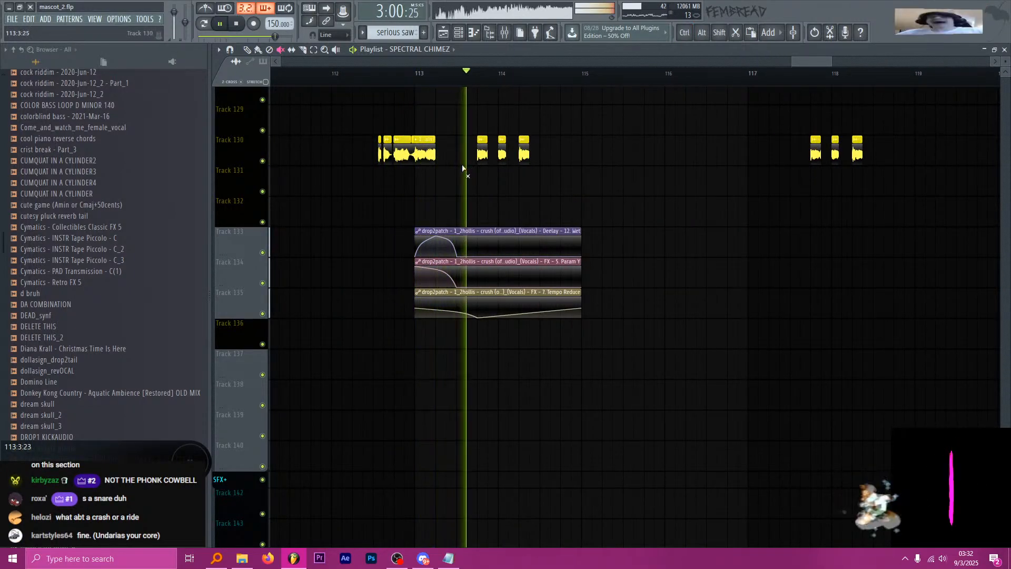
scroll(464, 190, "down", 4)
scroll(464, 190, "up", 20)
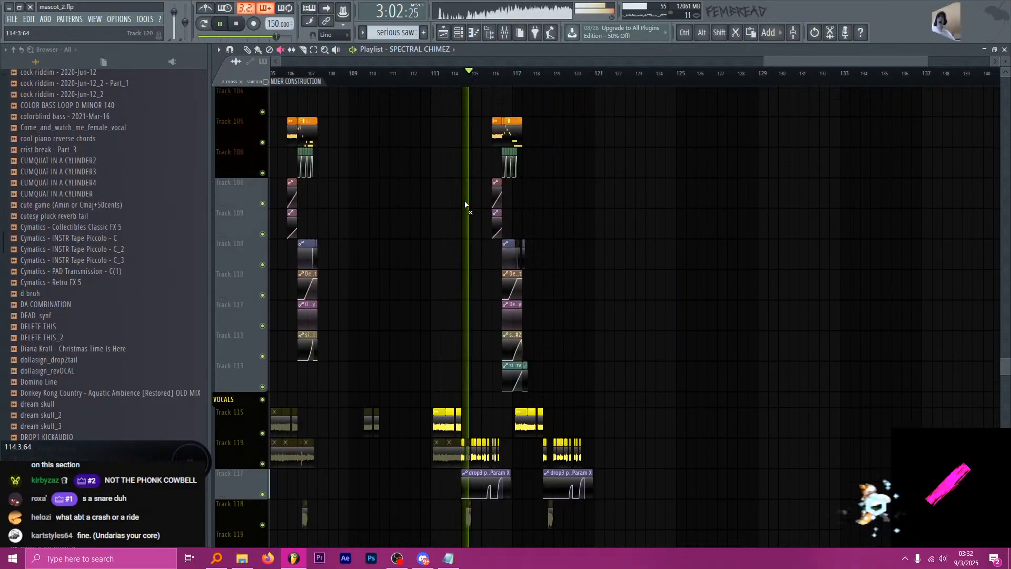
scroll(475, 200, "up", 20)
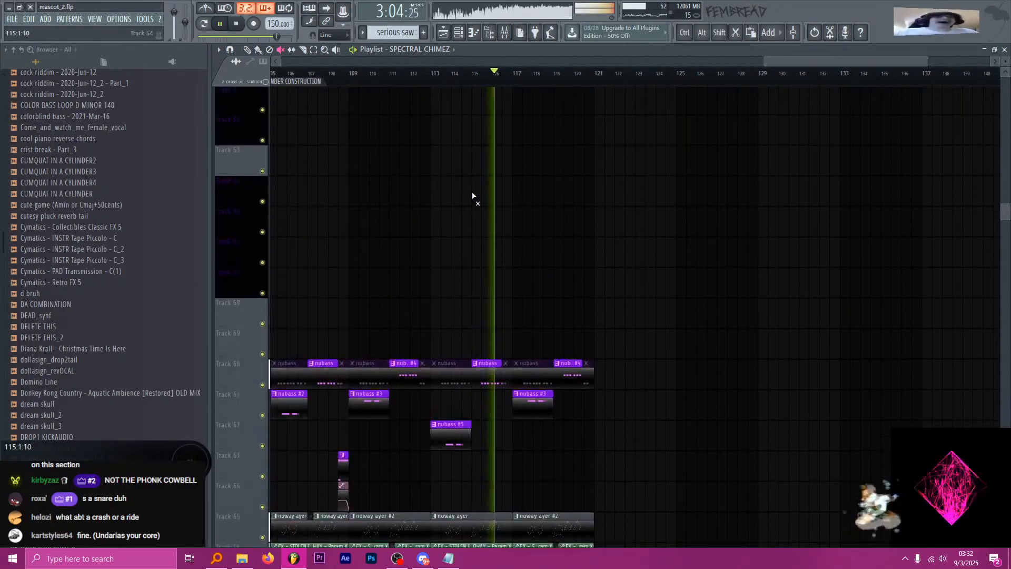
scroll(471, 196, "down", 3)
scroll(471, 196, "down", 4)
key("space")
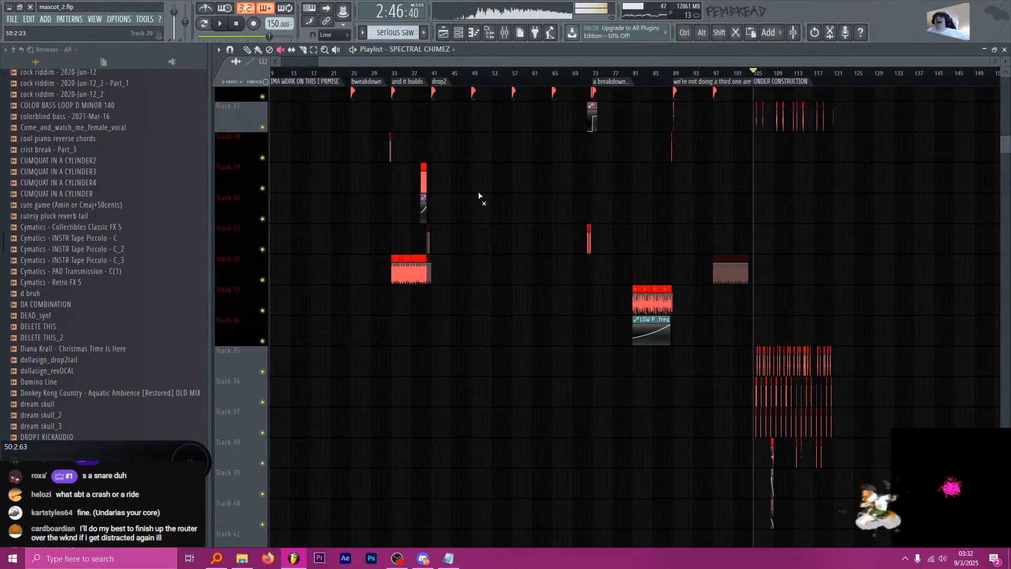
Copy the MaxV - 707 Drms -03 clip from bar 57 to bar 113 on Track 26 and audition it.
left_click(795, 76)
key("space")
key("space")
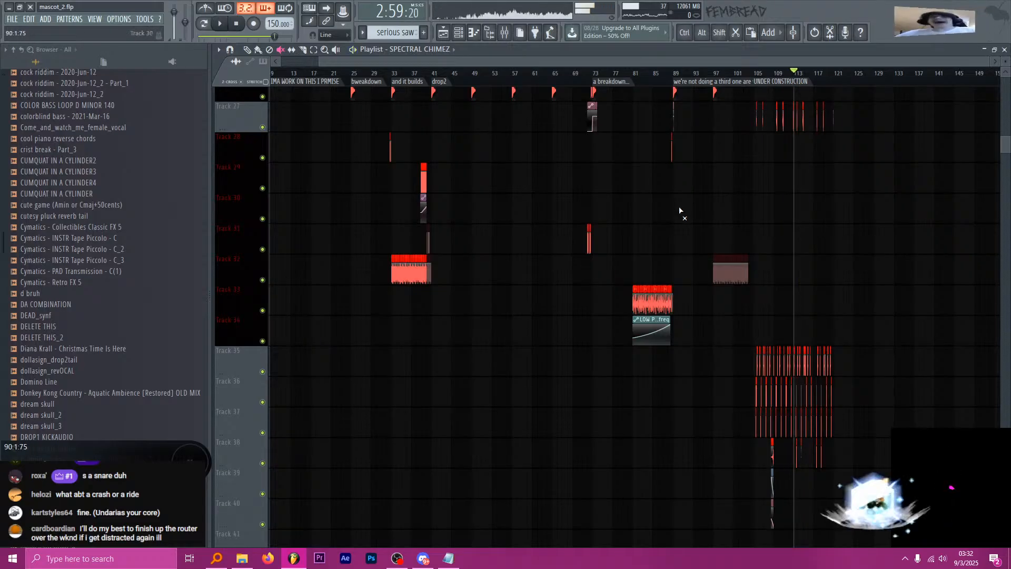
scroll(632, 237, "up", 3)
scroll(585, 263, "up", 4)
scroll(430, 272, "up", 5)
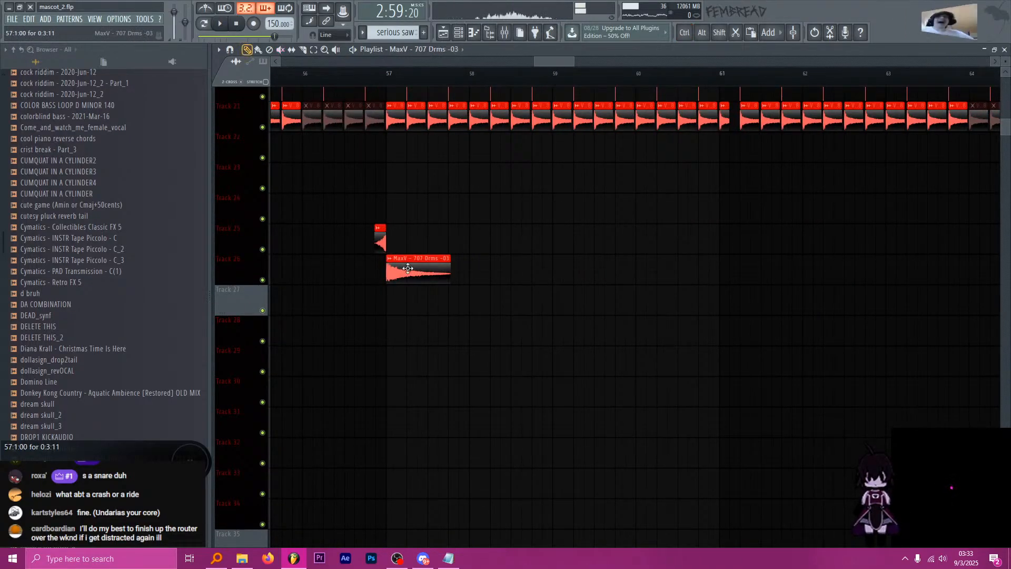
scroll(424, 298, "down", 6)
scroll(474, 264, "down", 1)
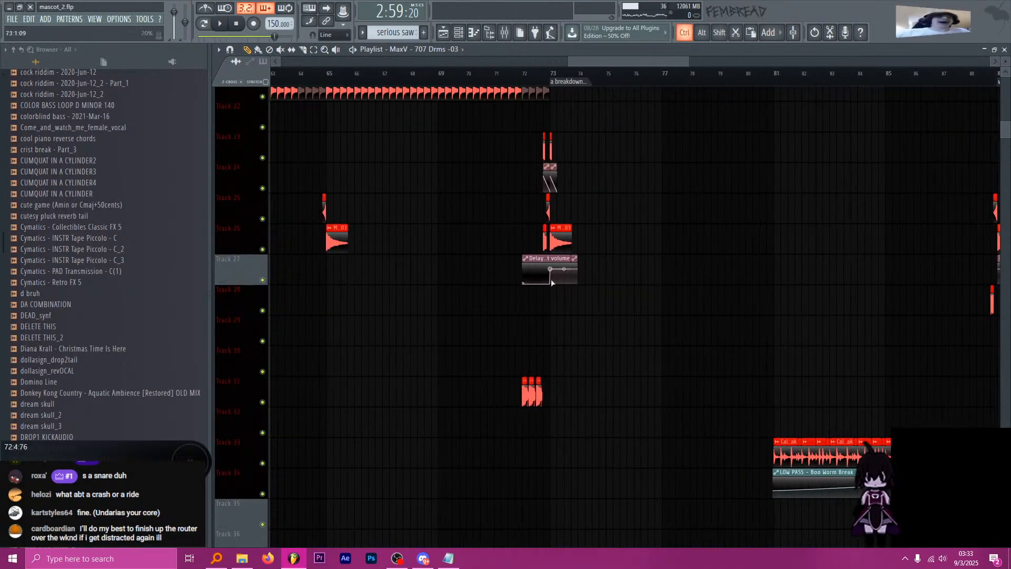
scroll(545, 284, "up", 3)
scroll(532, 291, "down", 1)
scroll(530, 289, "up", 2)
scroll(495, 283, "down", 3)
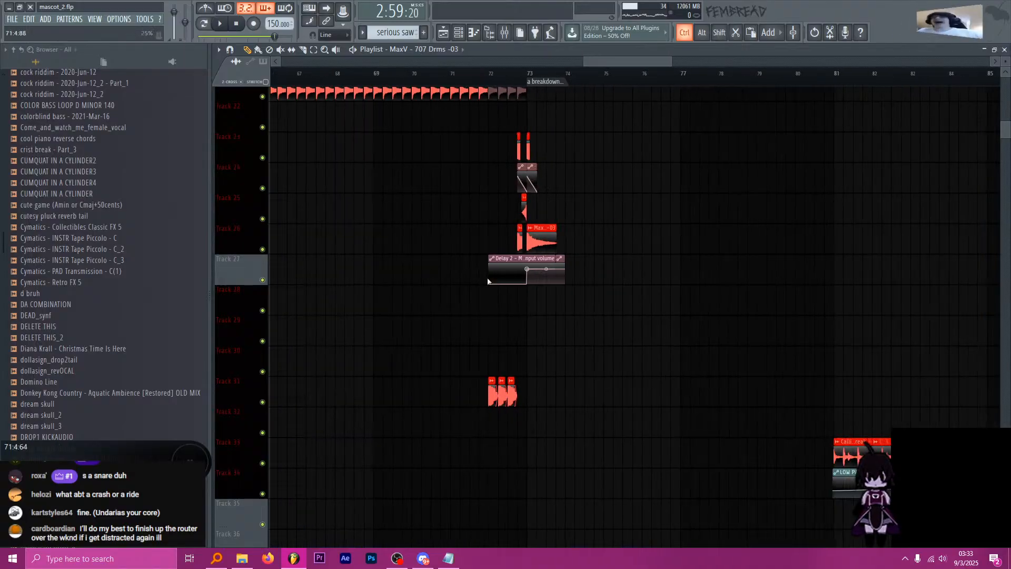
scroll(485, 266, "down", 4)
scroll(692, 255, "down", 2)
key("space")
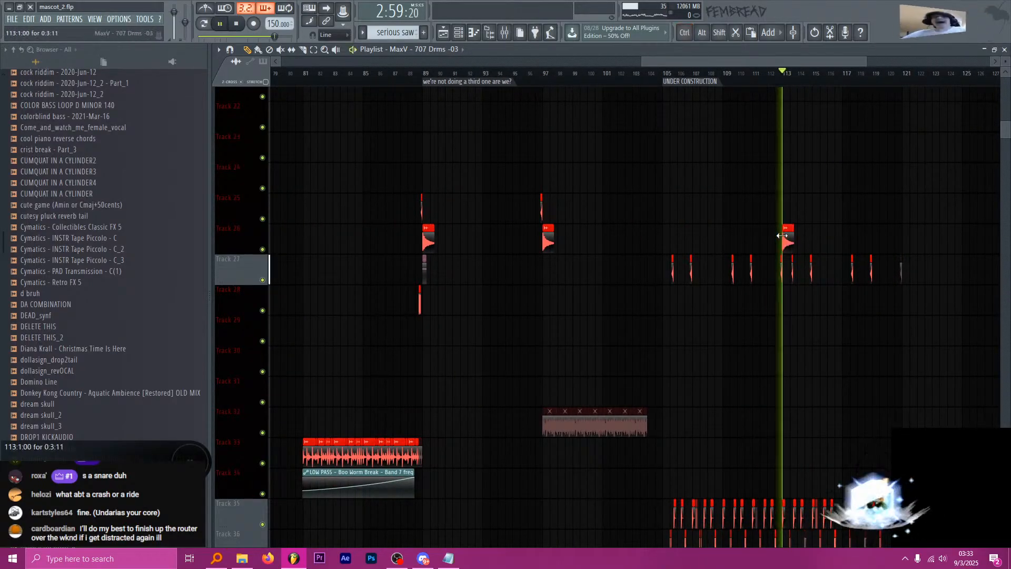
key("space")
Pick the Delay 2 - MaxV - 707 Drms -03 - Input volume automation on Track 27 near bar 73 as the clip to place.
scroll(484, 276, "up", 1)
scroll(458, 274, "down", 4)
scroll(319, 265, "up", 3)
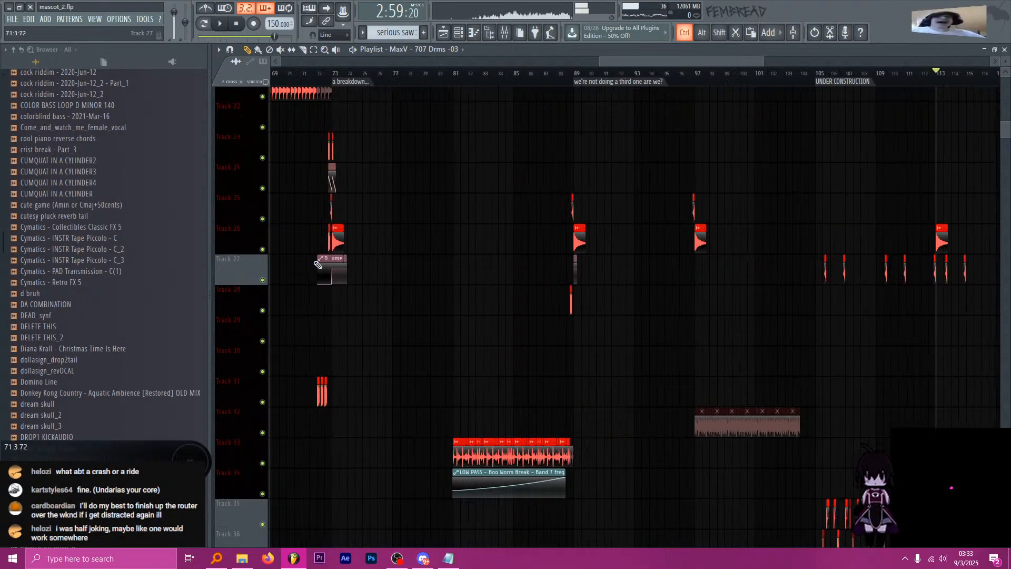
scroll(318, 264, "up", 5)
left_click(293, 260)
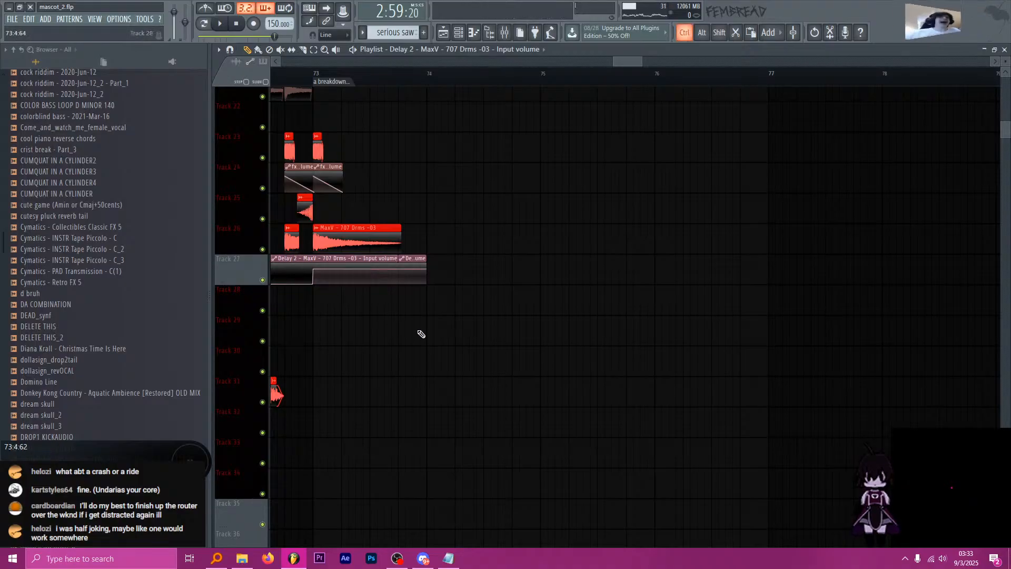
scroll(421, 334, "down", 6)
scroll(692, 305, "down", 1)
scroll(872, 323, "up", 2)
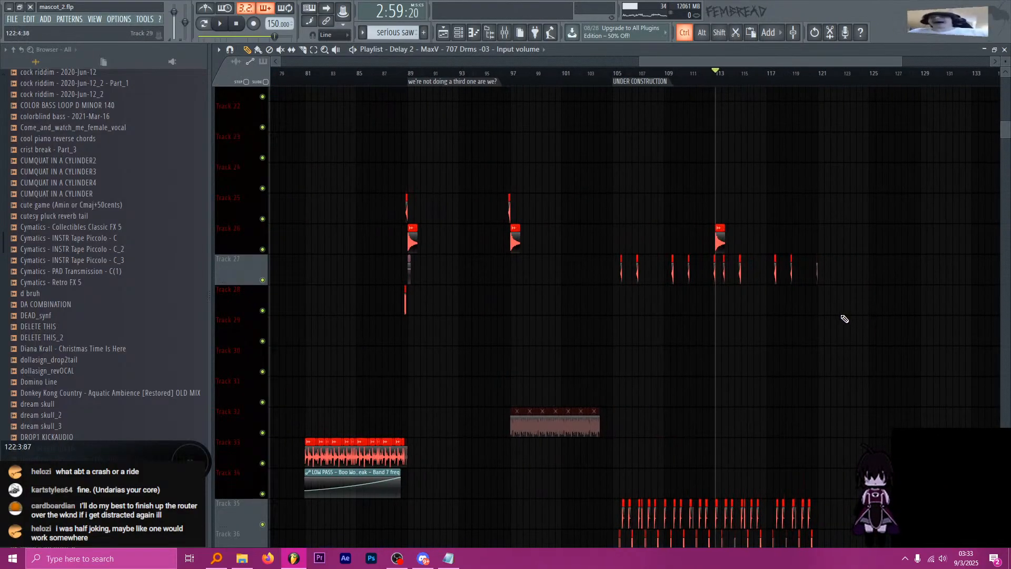
Select the short reversed clips on Track 27 between bars 105 and 121 and move them up to Track 25.
scroll(845, 318, "down", 3)
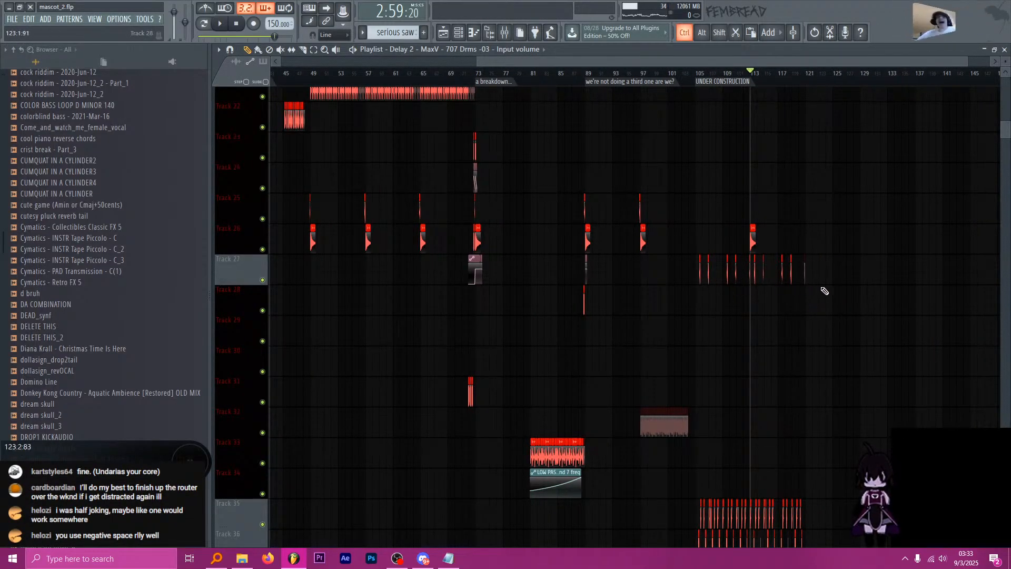
left_click_drag(848, 280, 687, 269)
key("shift+Up")
key("shift+Up")
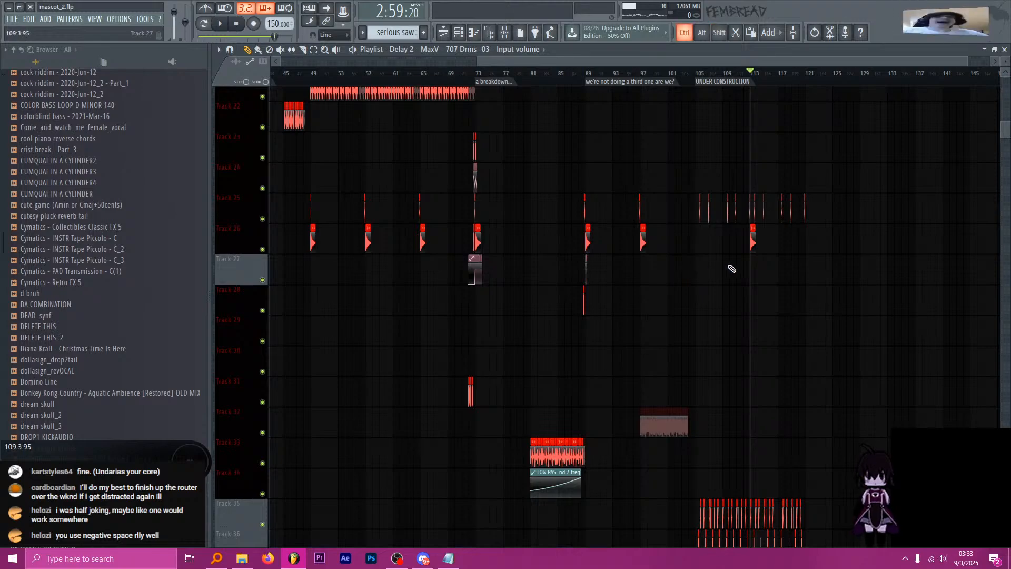
Place the Delay 2 input volume automation on Track 27 at bar 113, and slice and mute the tail of the MaxV clip above it.
scroll(732, 268, "up", 10)
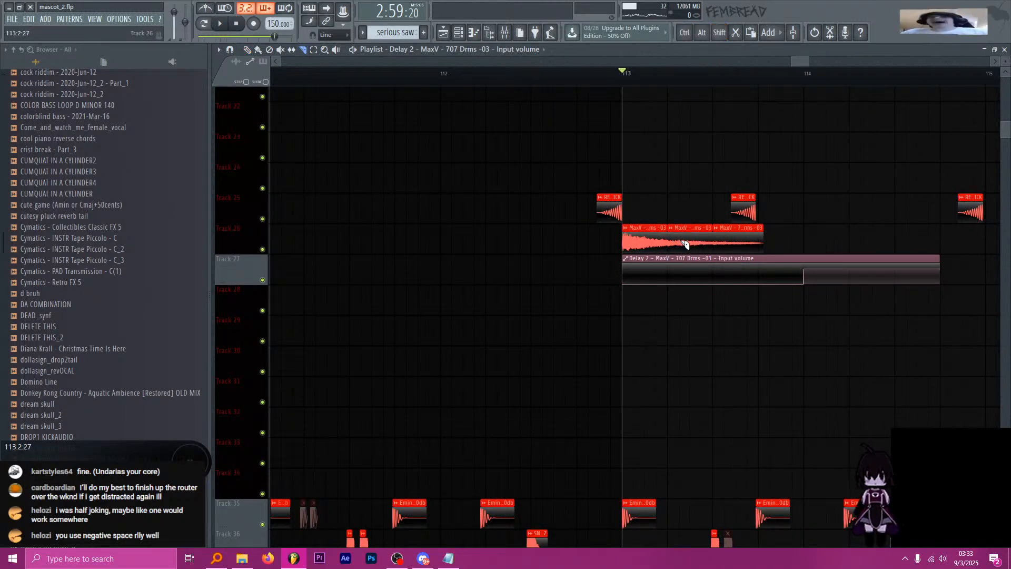
left_click_drag(679, 244, 737, 244)
key("space")
scroll(720, 253, "down", 2)
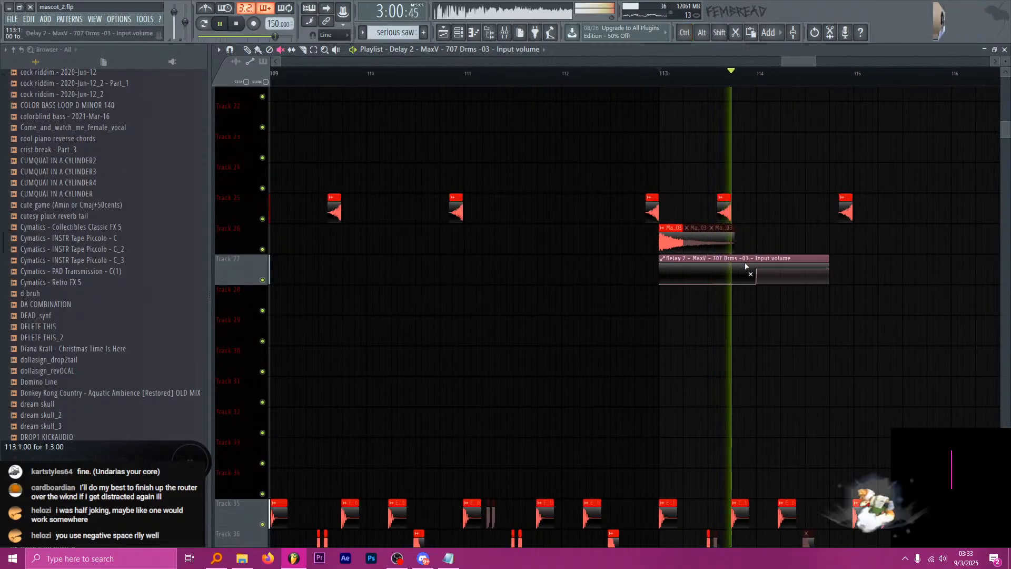
scroll(785, 288, "up", 2)
key("space")
key("space")
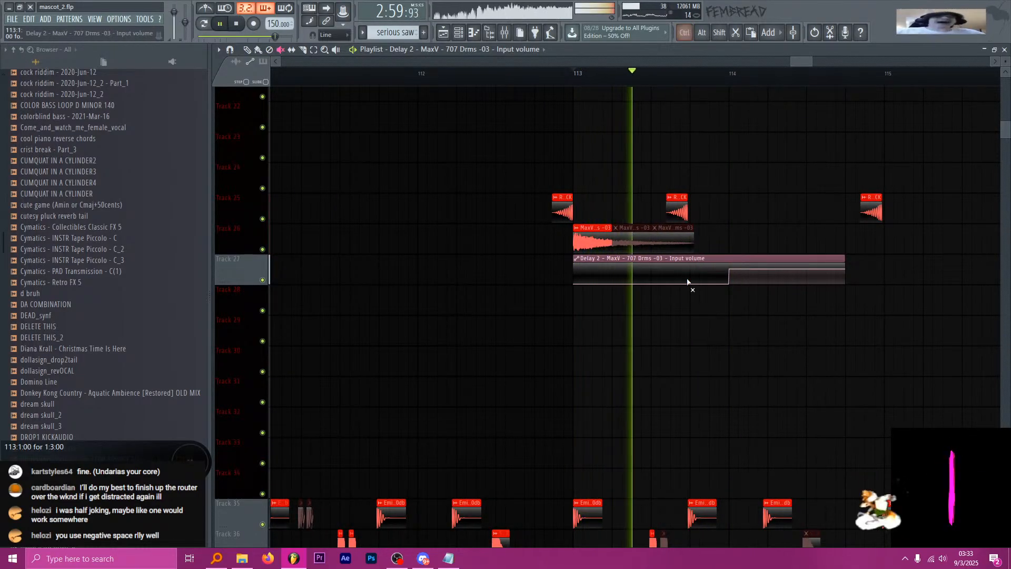
Save the project and place the playhead at the UNDER CONSTRUCTION marker at bar 105.
scroll(685, 237, "down", 3)
key("ctrl+s")
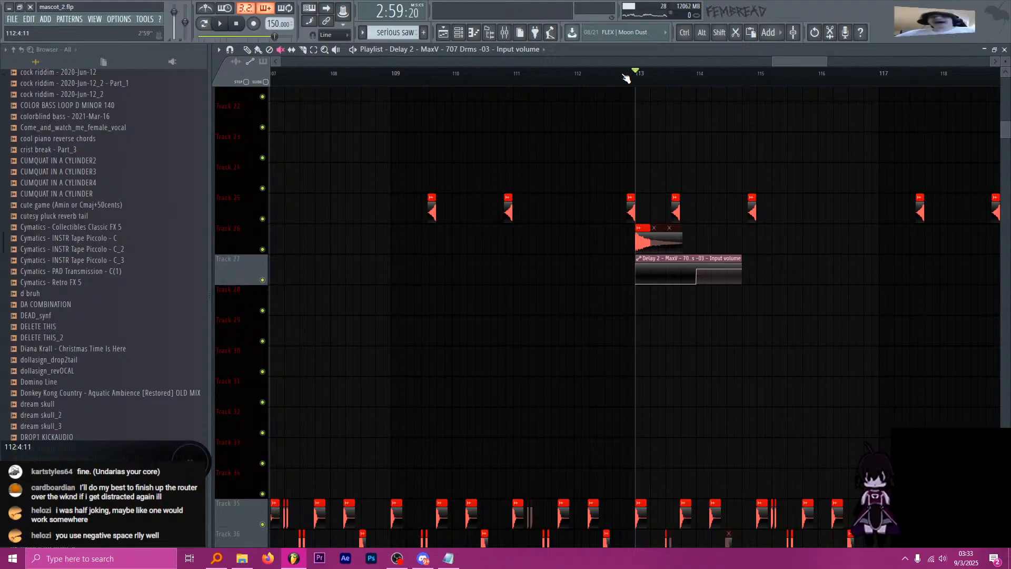
mouse_move(626, 78)
left_mouse_down()
mouse_move(562, 75)
mouse_move(578, 76)
left_mouse_up()
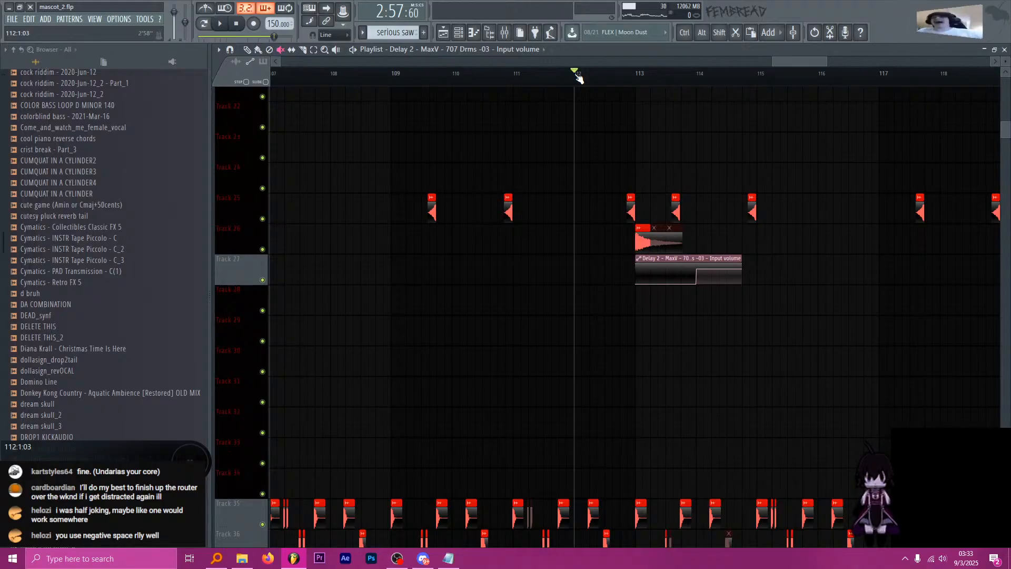
scroll(575, 85, "down", 5)
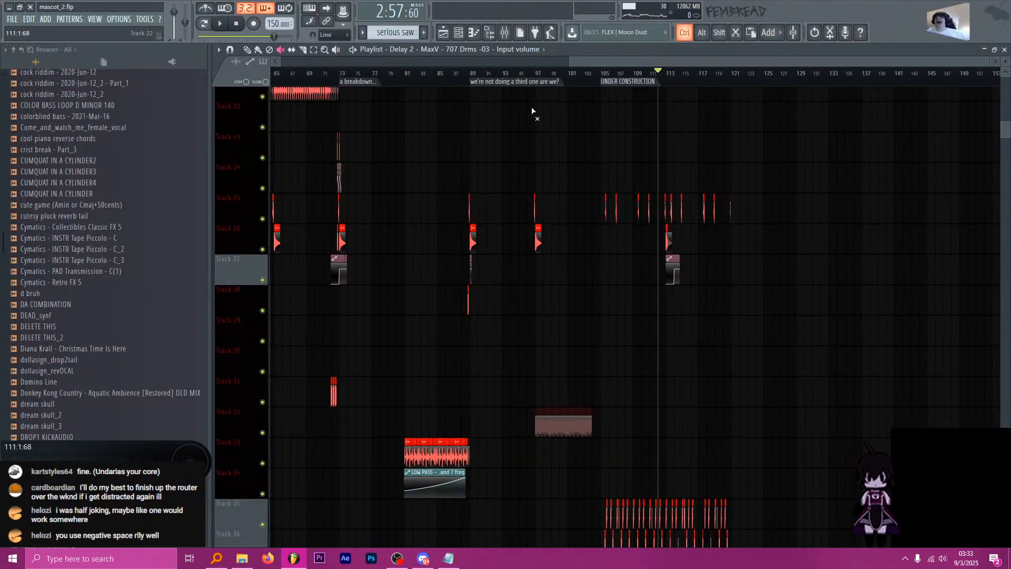
left_click(608, 74)
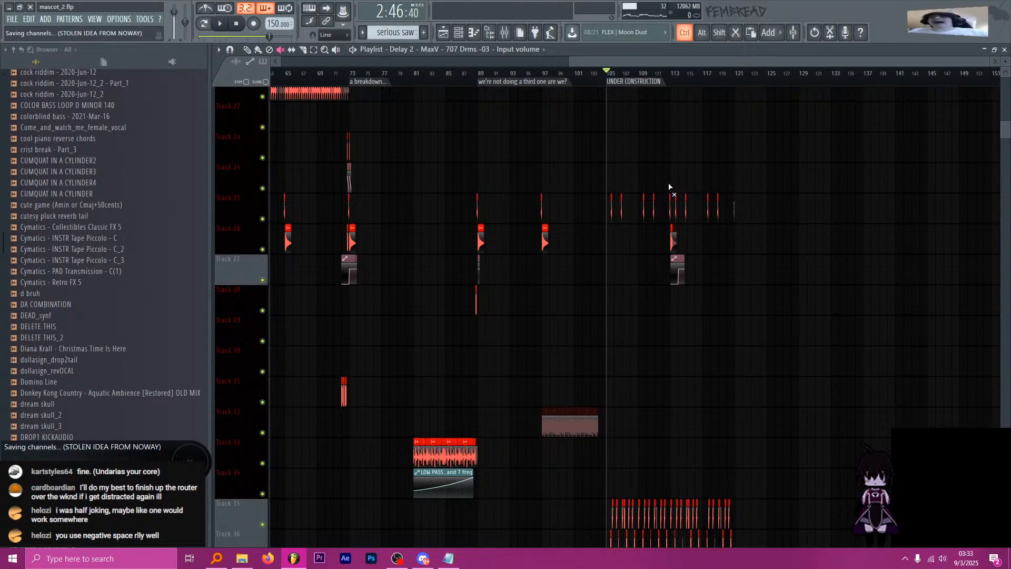
Examine the vocal chops on Tracks 115 and 116 around bars 117 to 119 and play them briefly from bar 119.
scroll(670, 187, "down", 4)
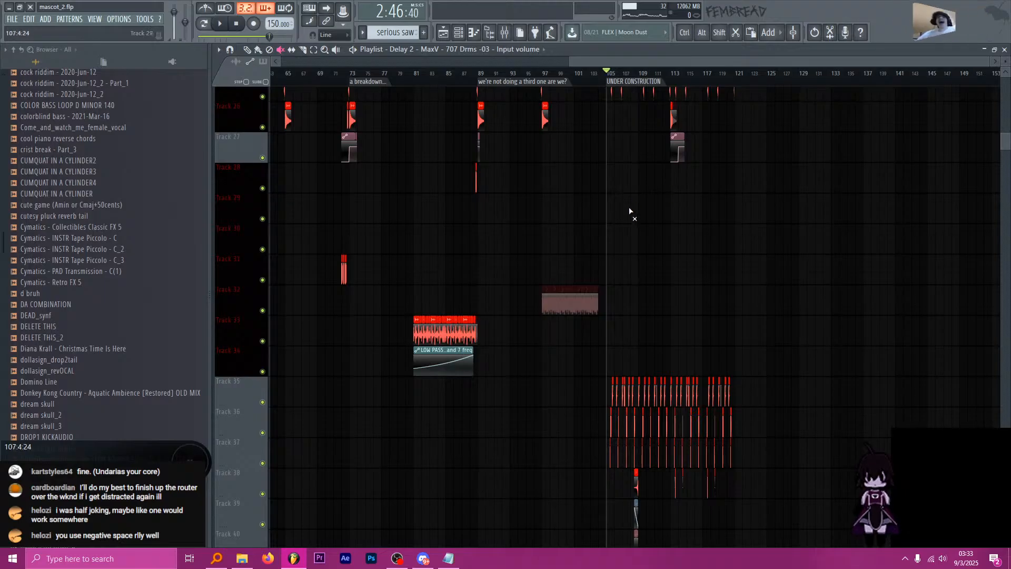
scroll(629, 210, "down", 20)
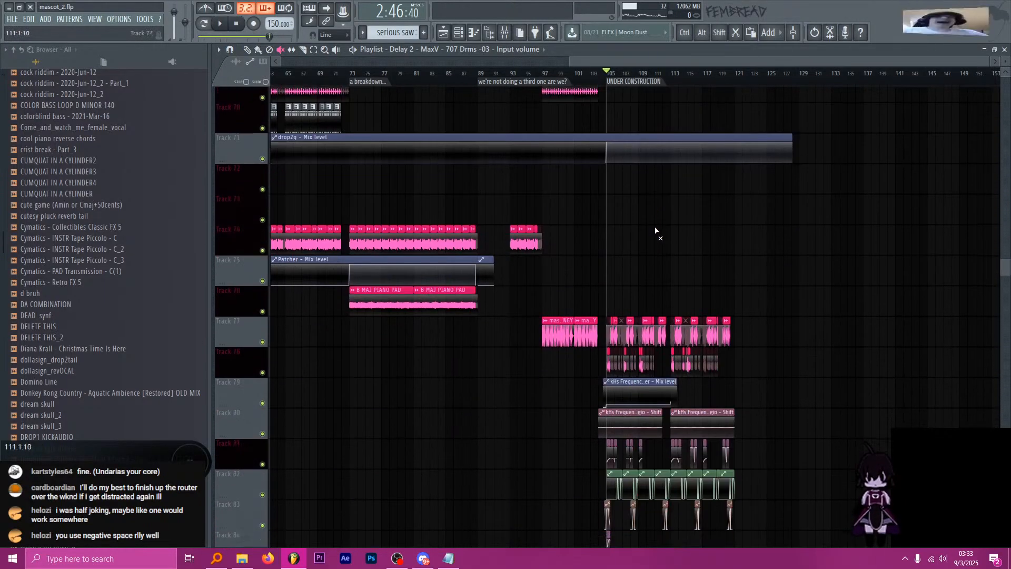
scroll(656, 230, "down", 20)
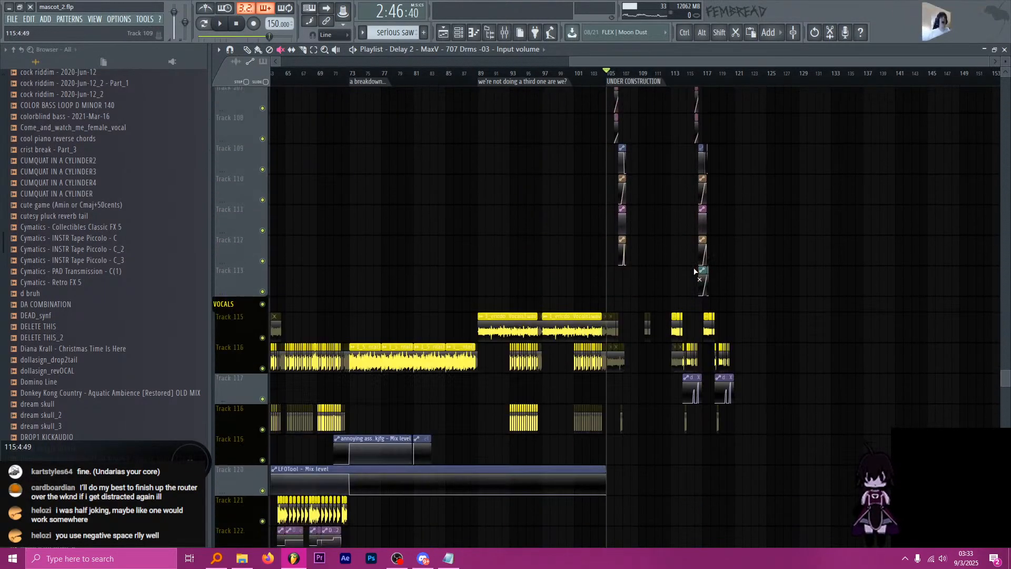
scroll(695, 271, "up", 10, "ctrl")
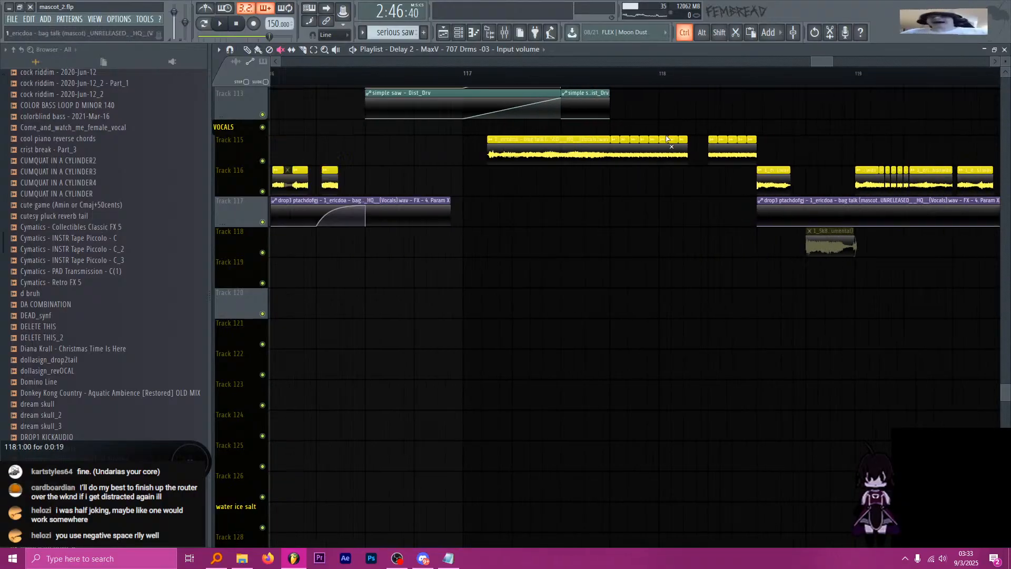
scroll(668, 139, "down", 3, "ctrl")
scroll(778, 146, "up", 4, "ctrl")
left_click(637, 73)
scroll(725, 157, "up", 3, "ctrl")
key("space")
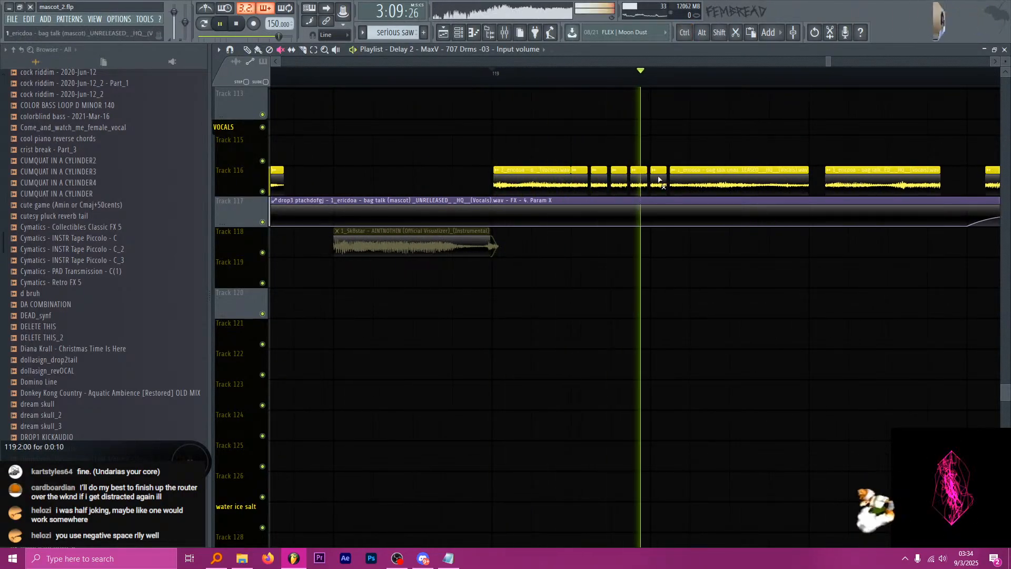
key("space")
Return the playhead to bar 105 and look over the drop's automation, synth, bass and drum tracks up to the kick.
scroll(658, 180, "down", 10, "ctrl")
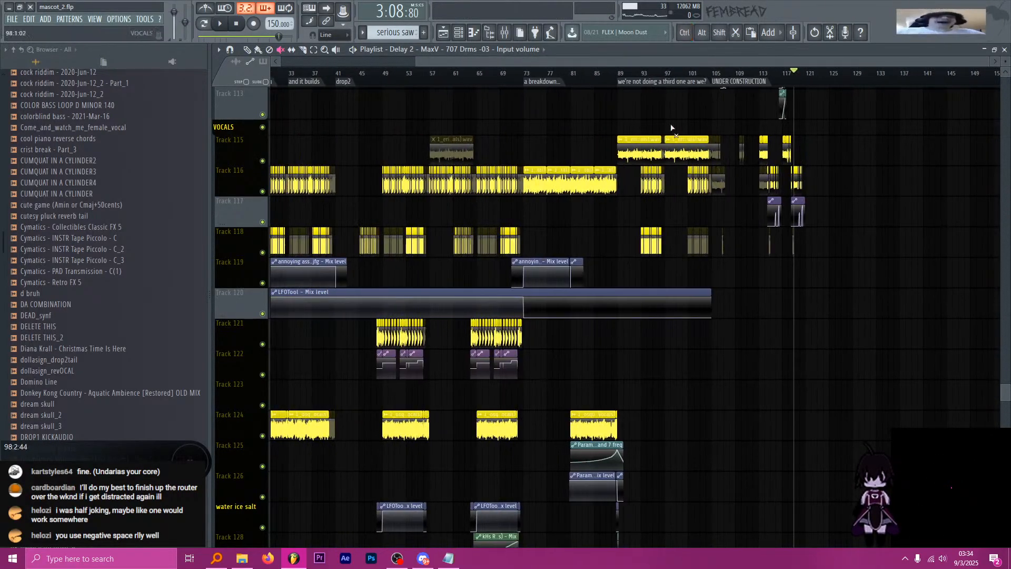
scroll(729, 125, "up", 4, "ctrl")
left_click(634, 75)
scroll(735, 165, "up", 4, "ctrl")
scroll(650, 193, "up", 5)
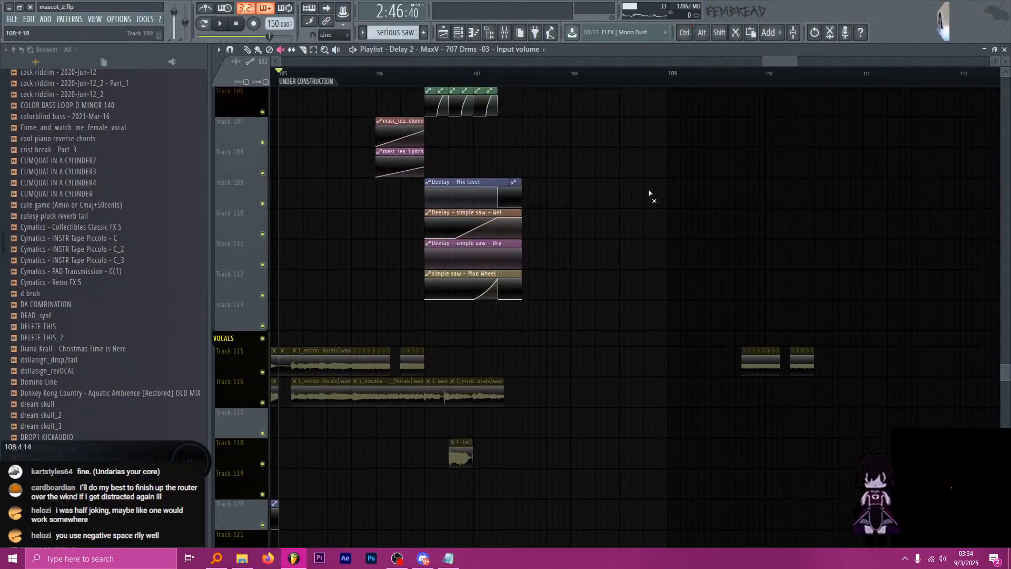
scroll(625, 210, "down", 6, "ctrl")
scroll(670, 216, "down", 2, "ctrl")
scroll(674, 212, "up", 6)
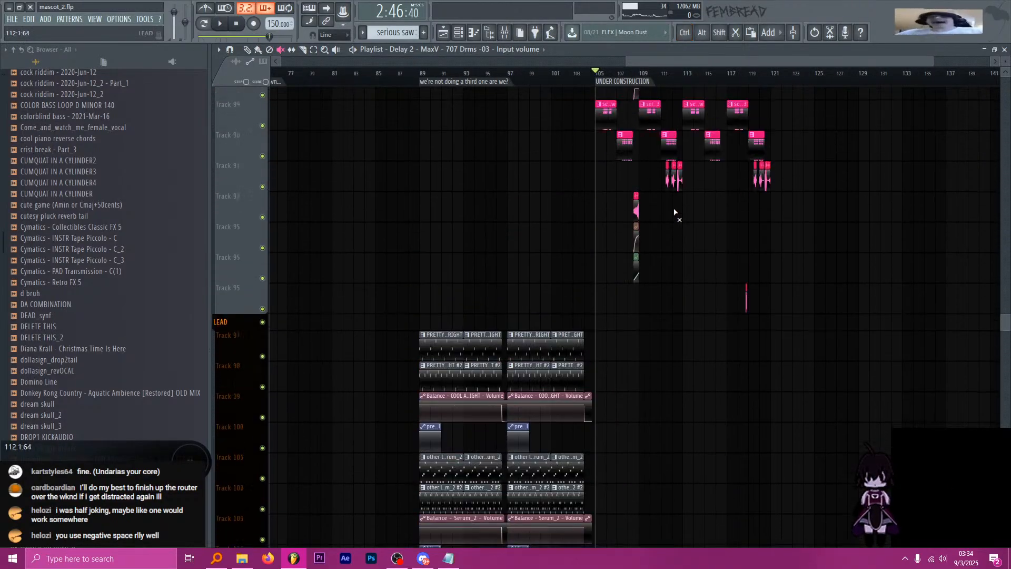
scroll(674, 213, "up", 12)
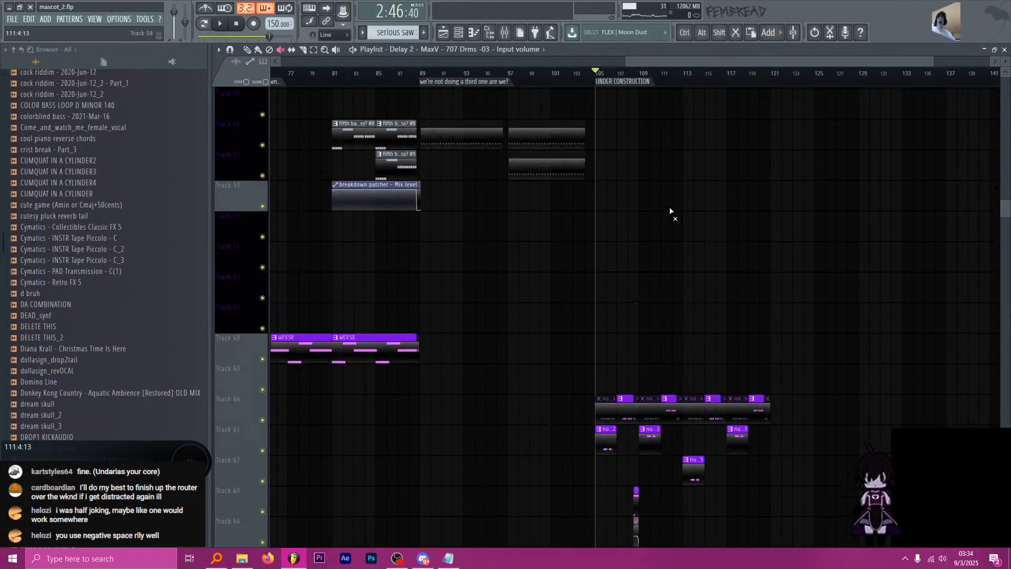
scroll(667, 211, "up", 10)
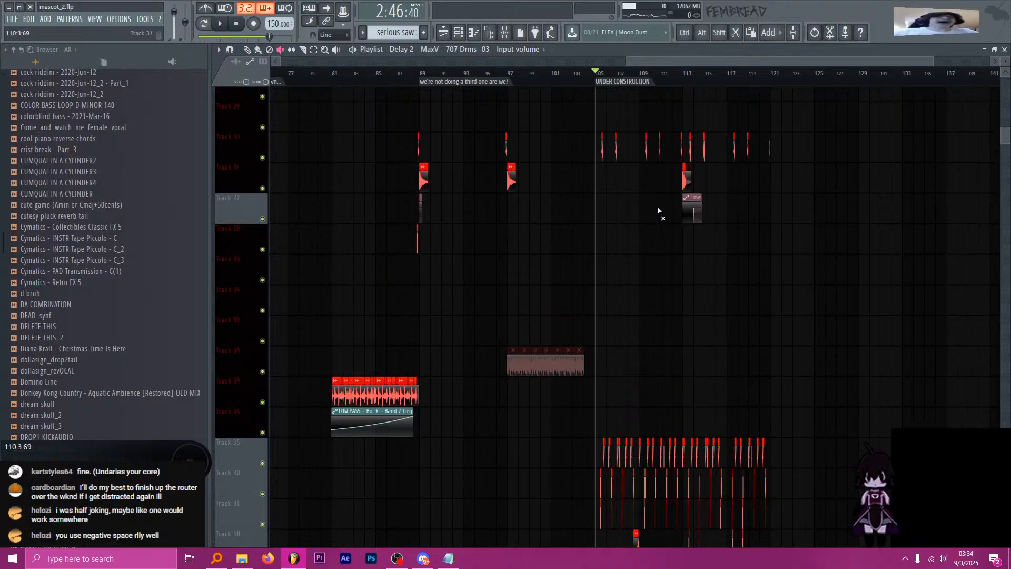
scroll(658, 210, "up", 2)
scroll(657, 211, "up", 5)
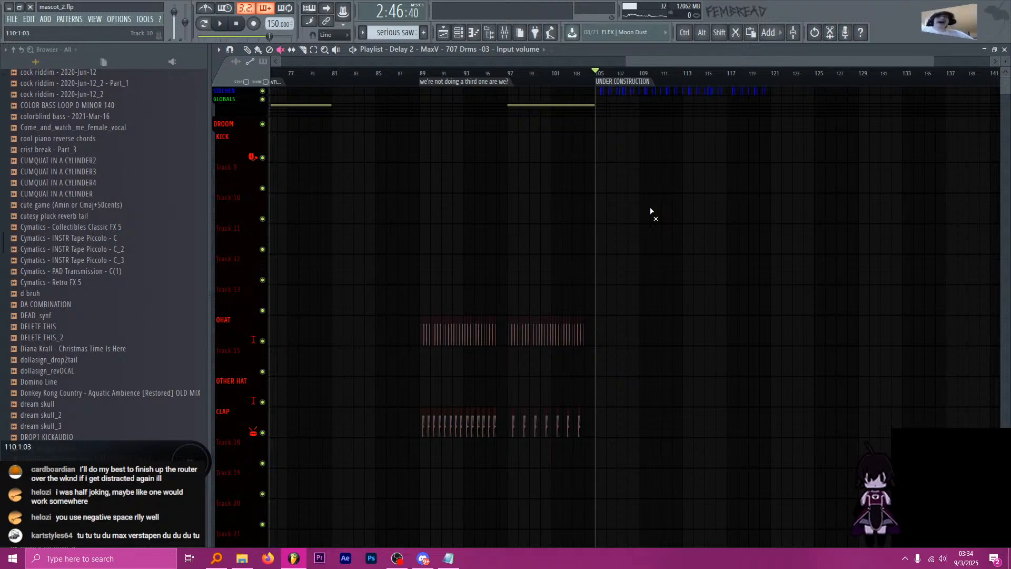
Look over the drop's drum and bass tracks around bars 105 to 121 and save the project.
scroll(655, 211, "down", 15)
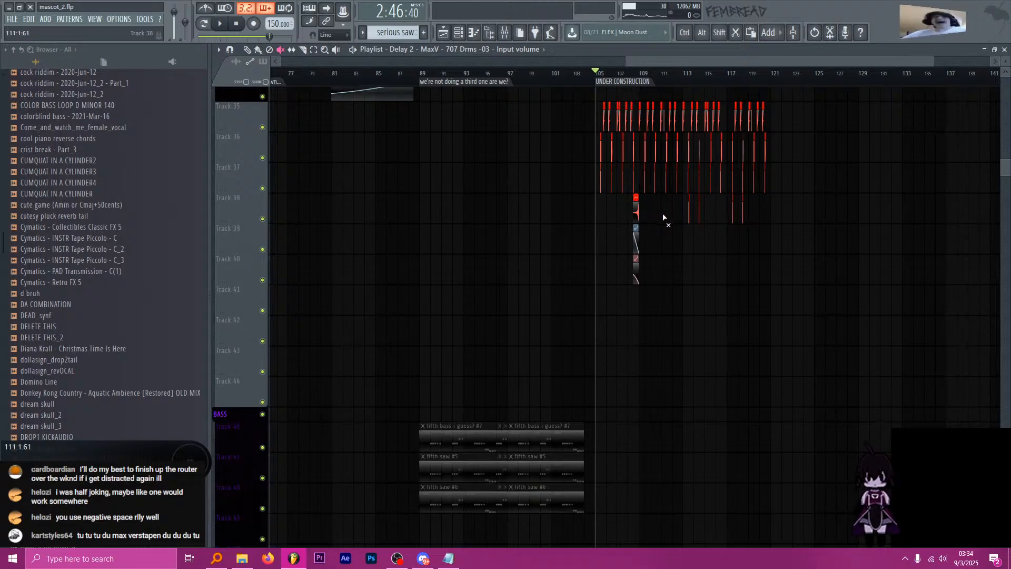
scroll(699, 222, "up", 3)
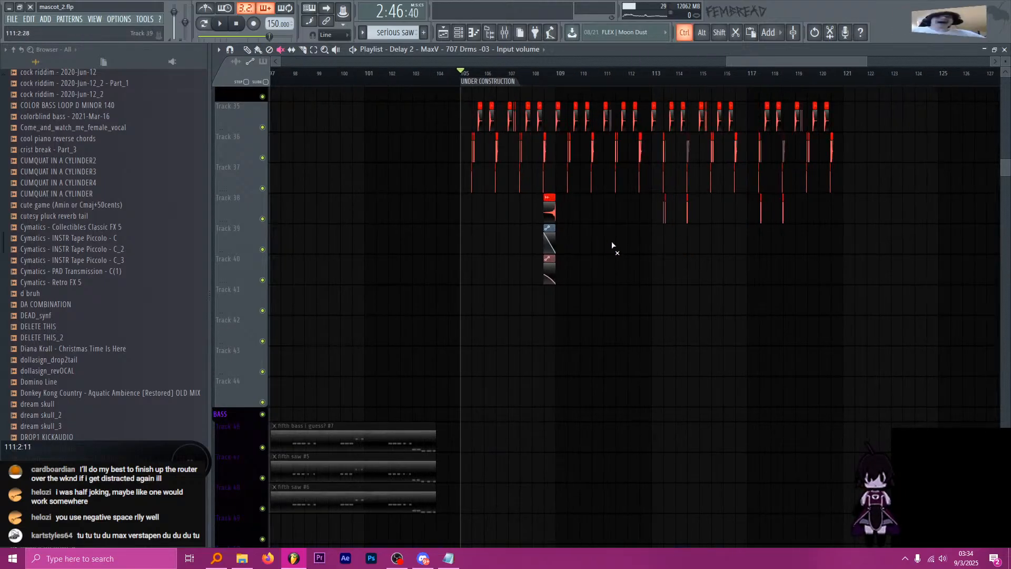
scroll(580, 260, "down", 3)
scroll(580, 253, "down", 12)
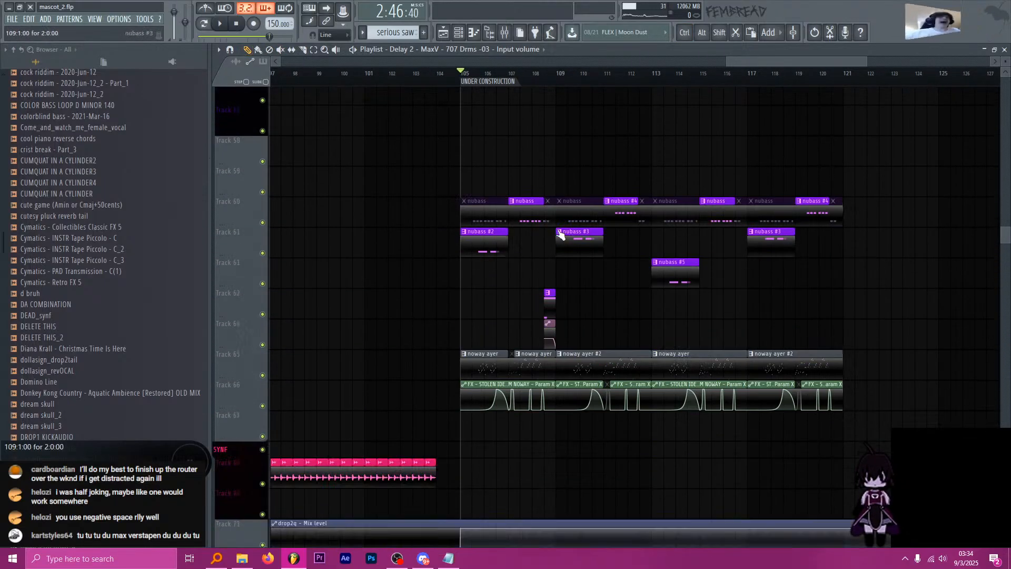
key("ctrl+s")
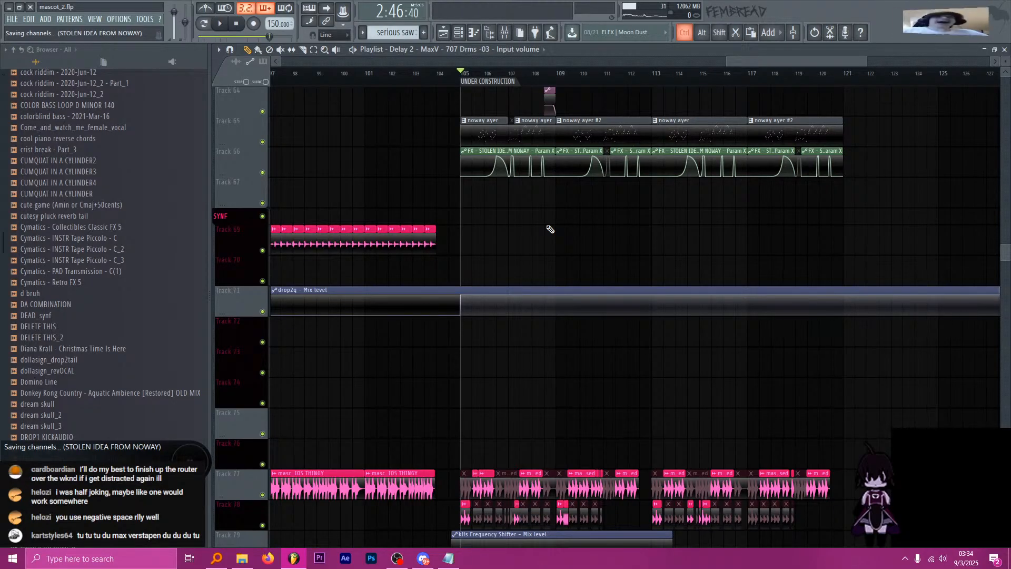
Examine the arpeggio, frequency shifter automation, serious saw and effect clips on Tracks 77 to 95 in the UNDER CONSTRUCTION drop.
scroll(551, 229, "down", 6)
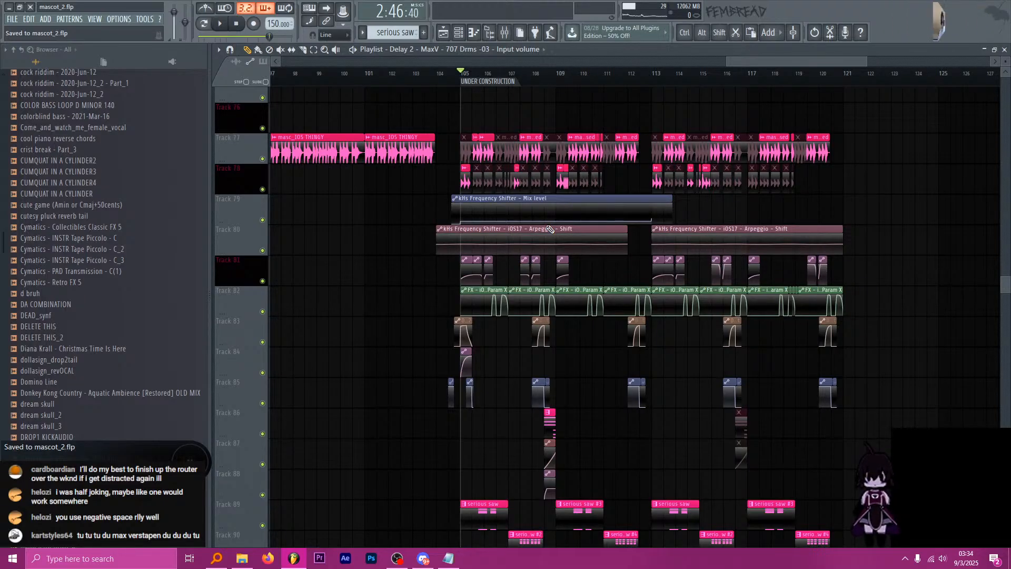
scroll(550, 229, "down", 6)
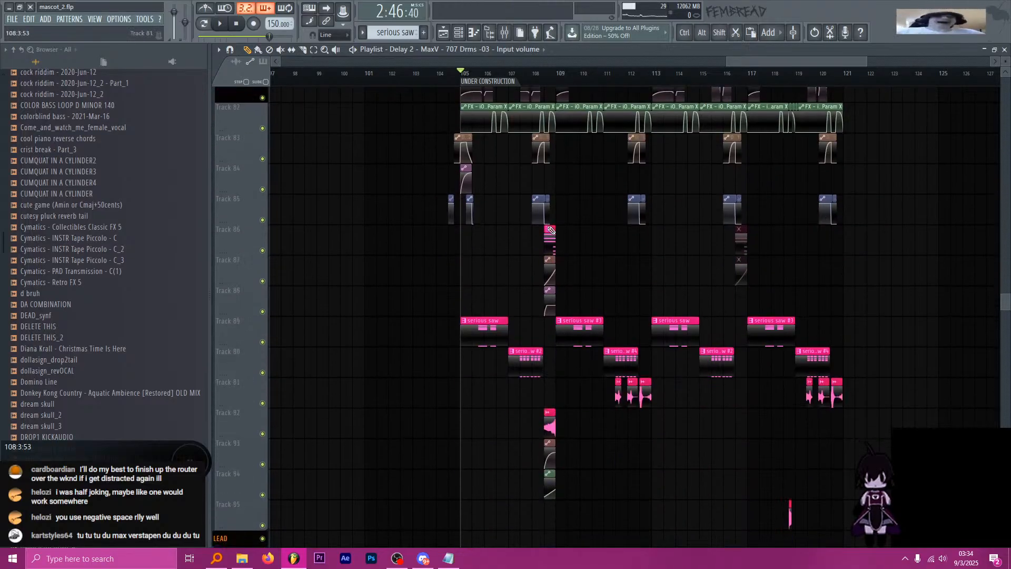
scroll(499, 201, "up", 3)
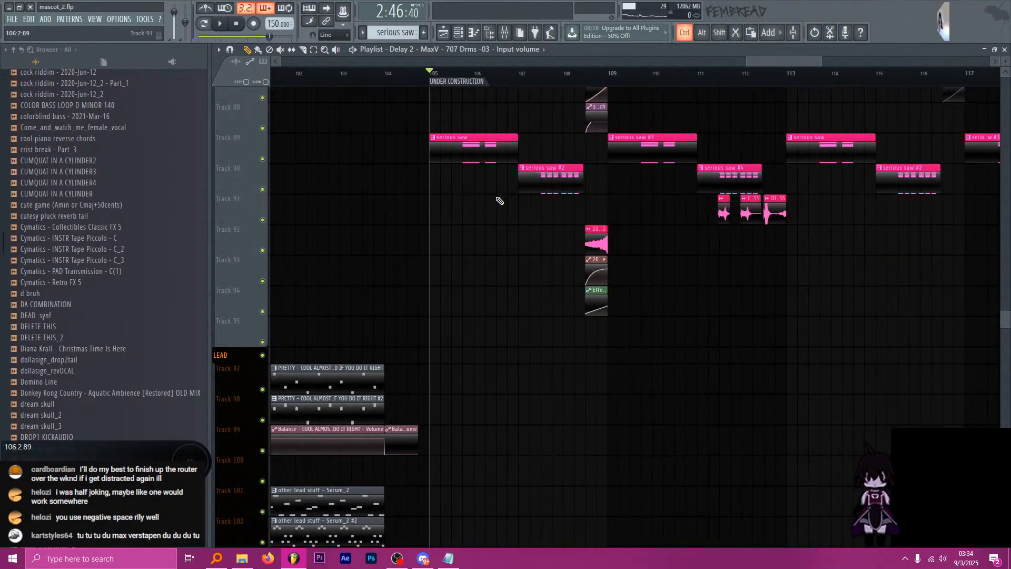
scroll(542, 219, "down", 6)
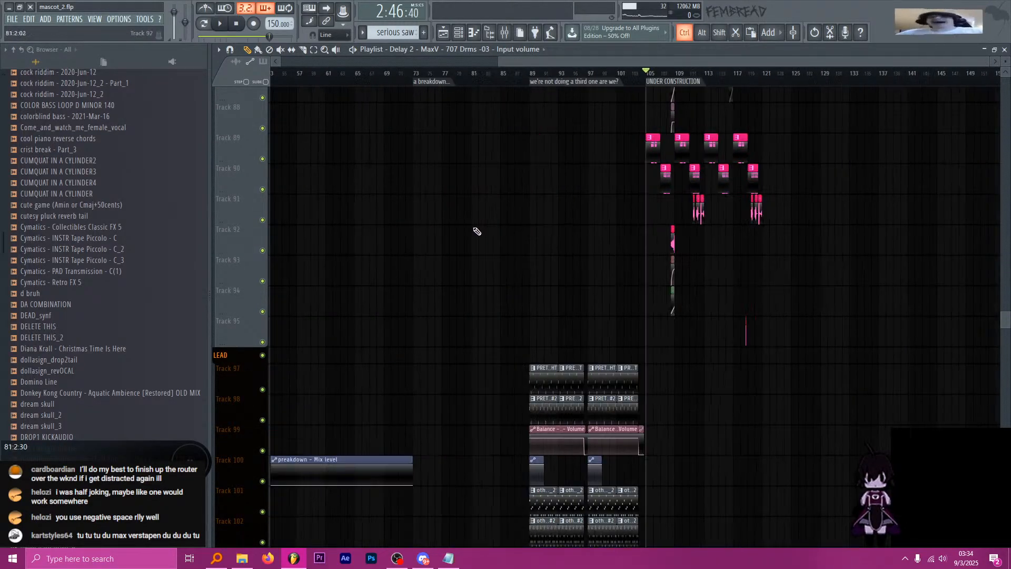
scroll(732, 256, "up", 5, "ctrl")
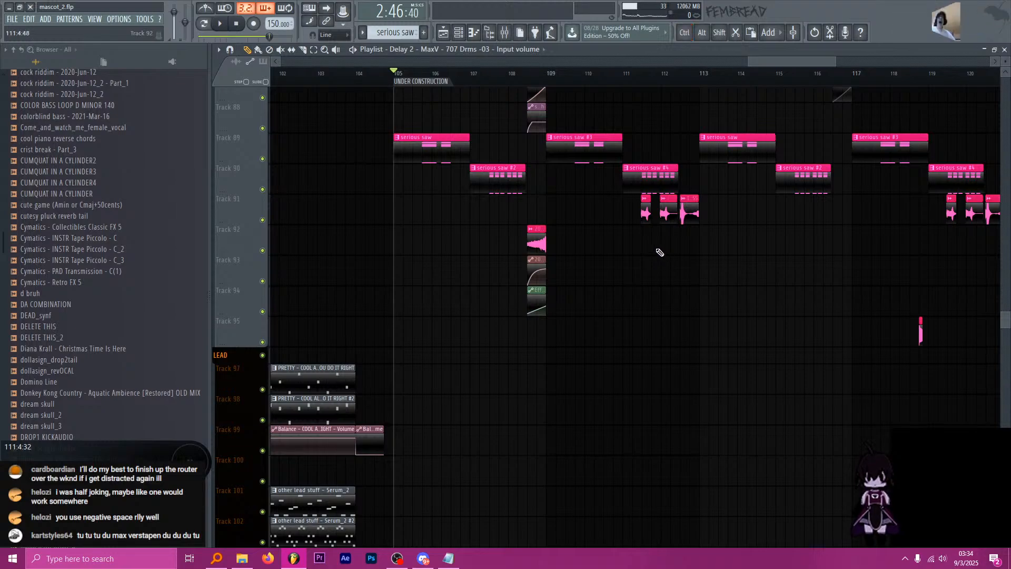
scroll(548, 205, "up", 2)
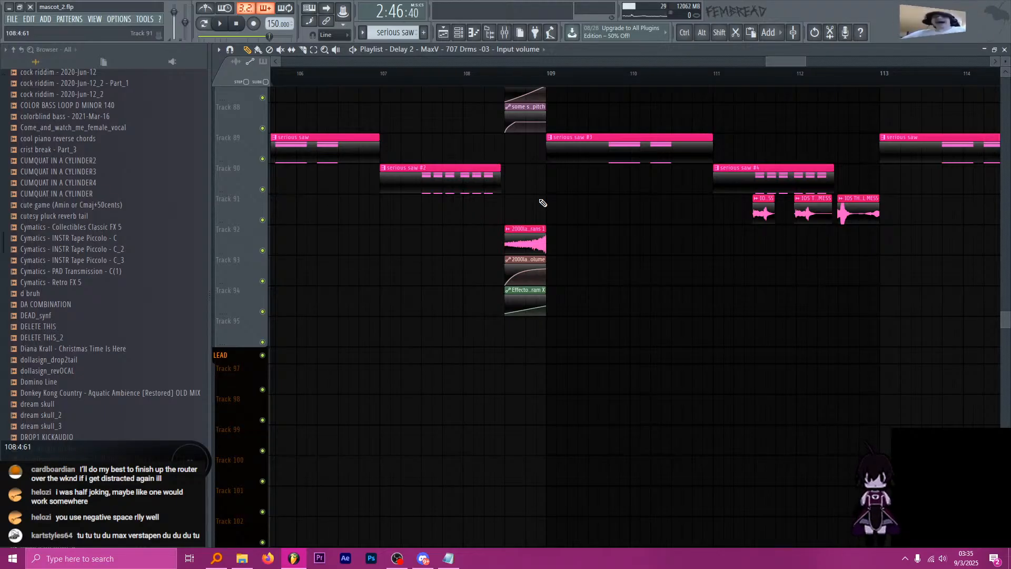
mouse_move(447, 77)
left_mouse_down()
mouse_move(435, 74)
mouse_move(460, 74)
left_mouse_up()
scroll(501, 128, "down", 3)
scroll(500, 128, "down", 1)
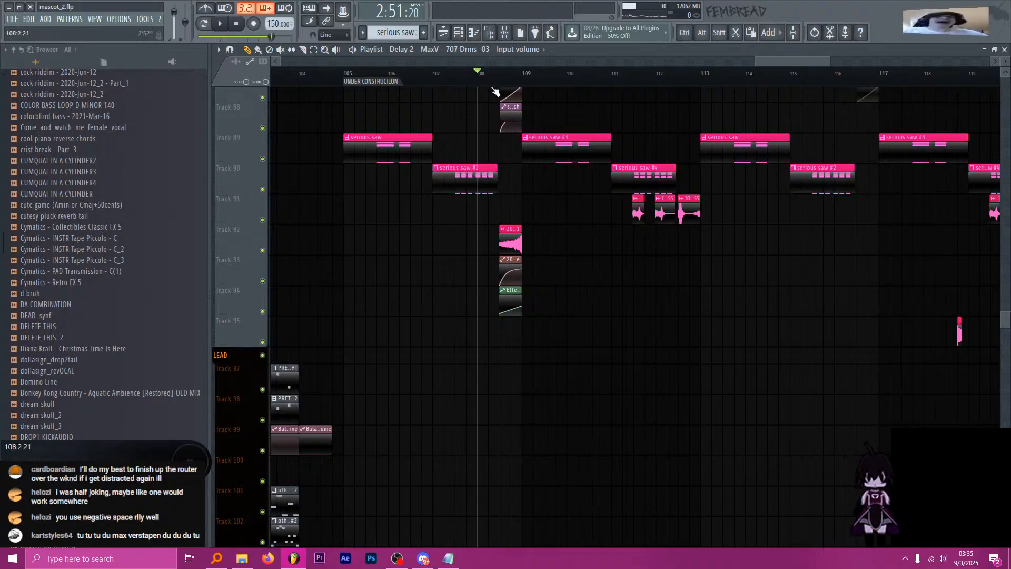
Play the drop from bar 107 through bar 113 while checking its synth, automation and nubass tracks.
left_click(437, 73)
key("space")
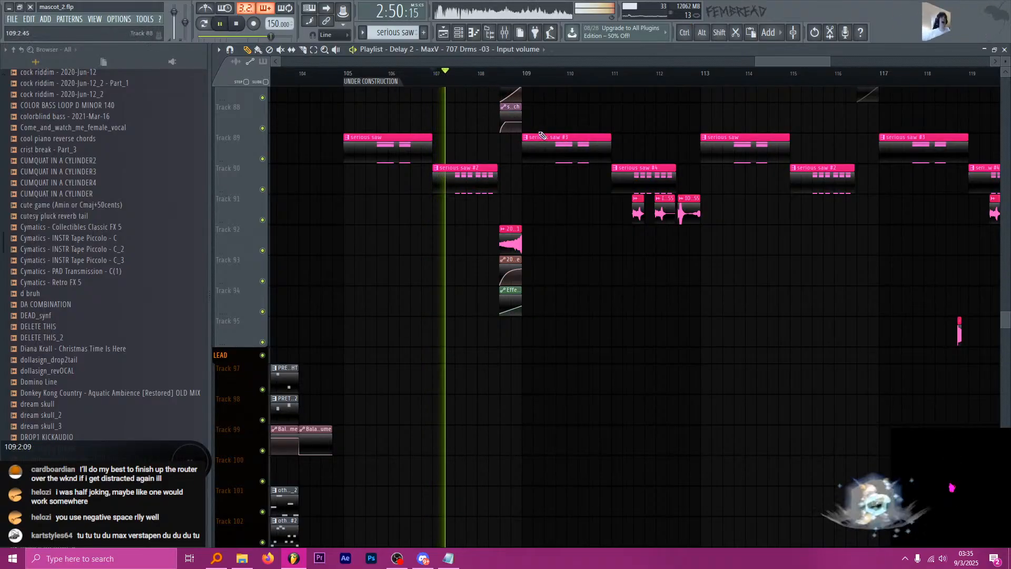
scroll(577, 162, "up", 4)
scroll(579, 165, "up", 5)
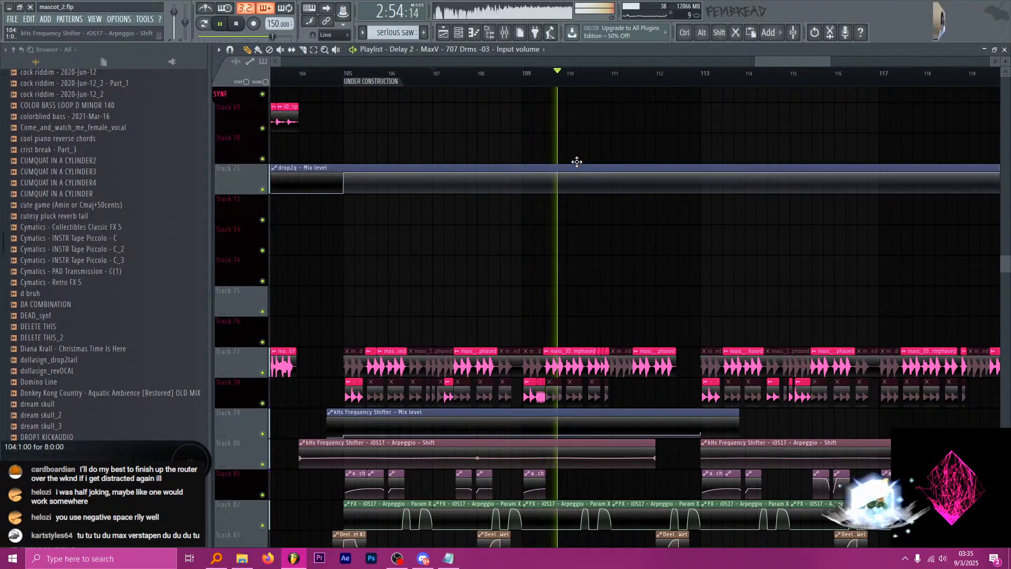
scroll(690, 254, "up", 2, "ctrl")
scroll(545, 267, "up", 2)
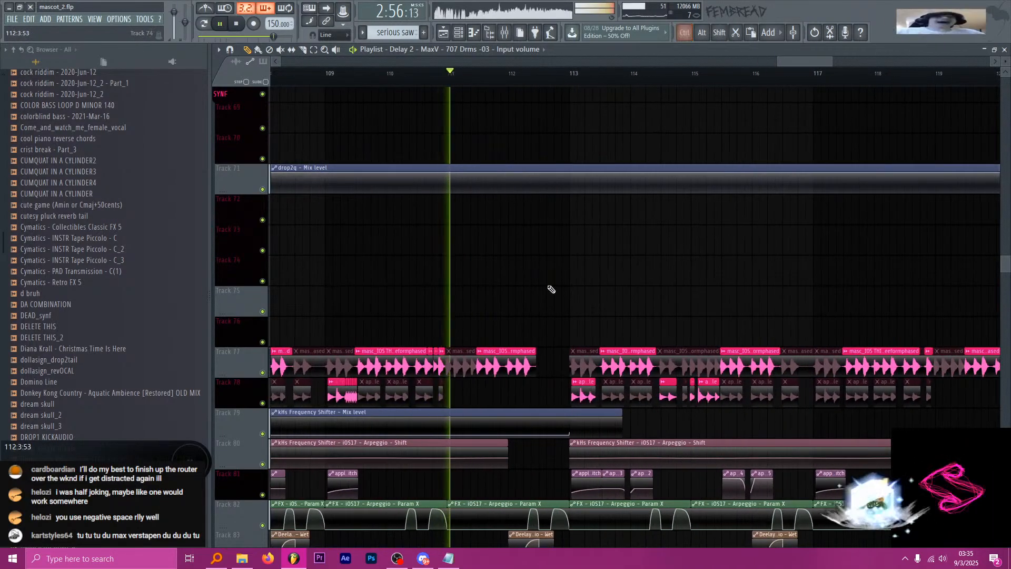
scroll(647, 292, "down", 3)
scroll(649, 291, "down", 3)
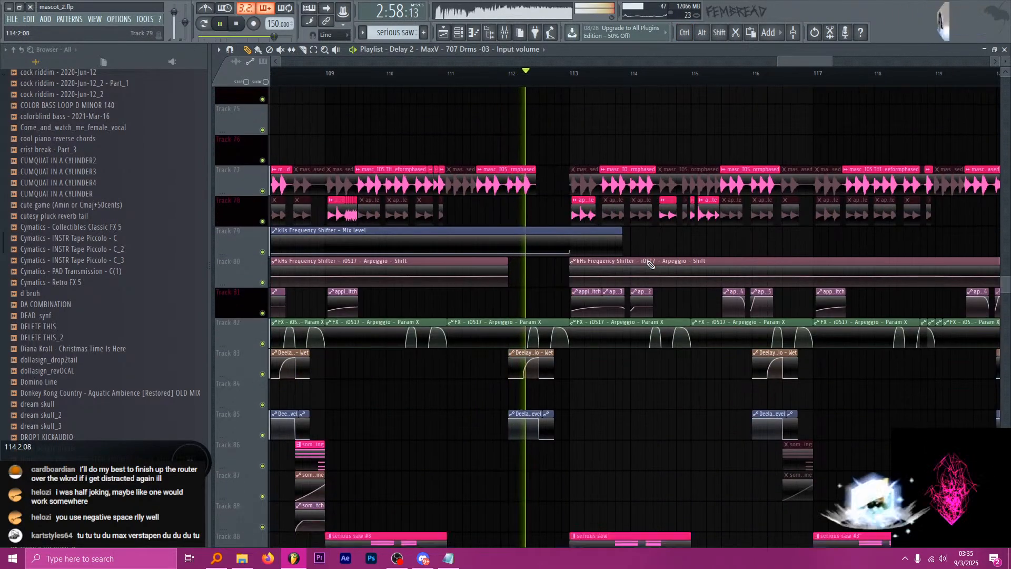
scroll(577, 299, "down", 2)
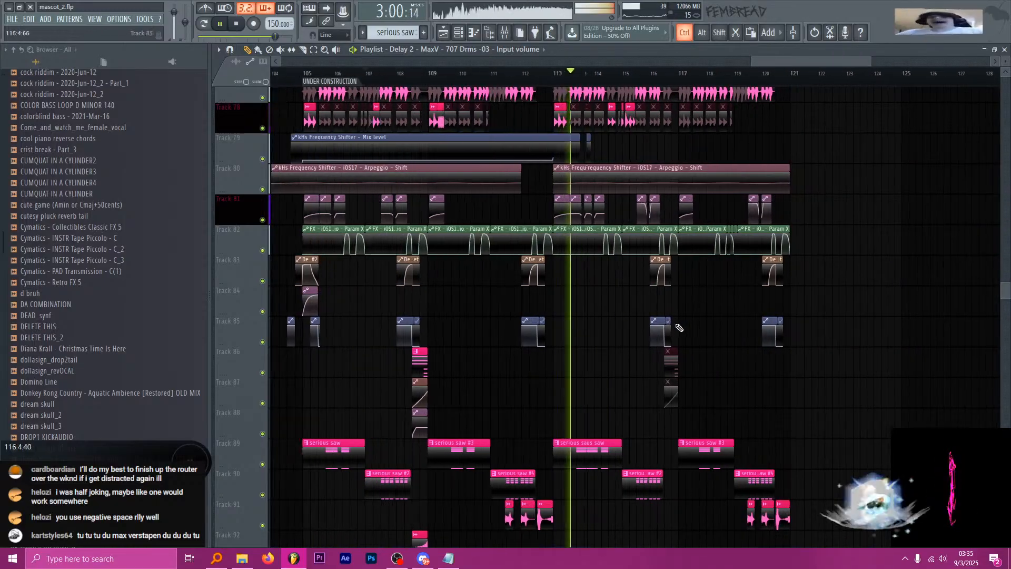
scroll(518, 206, "up", 5)
scroll(518, 206, "up", 20)
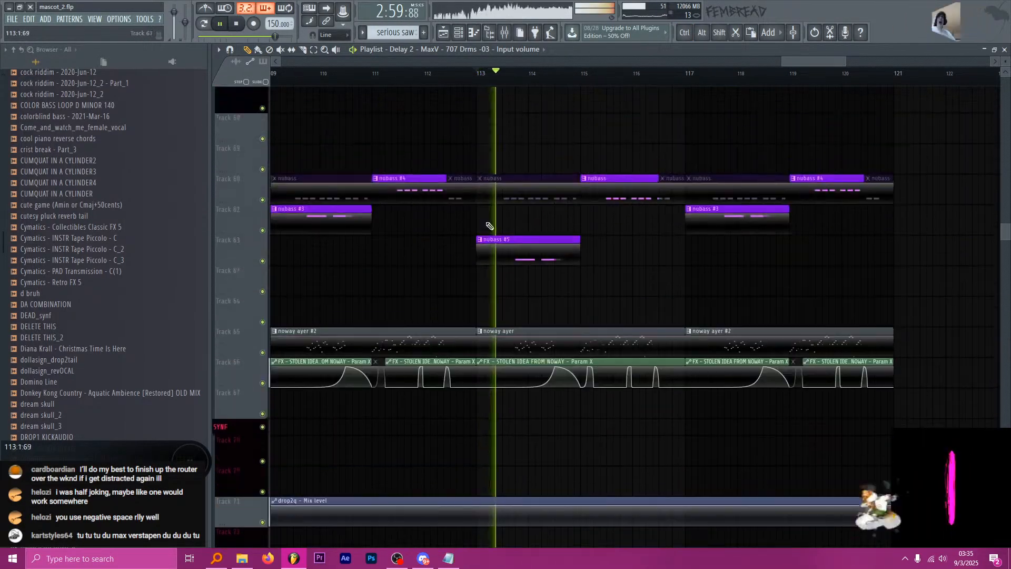
key("space")
Slice the vocals on Tracks 115 and 116 at beat 2 of bar 113, mute the opening Track 115 slice and play it back.
scroll(490, 237, "up", 8)
scroll(483, 246, "down", 20)
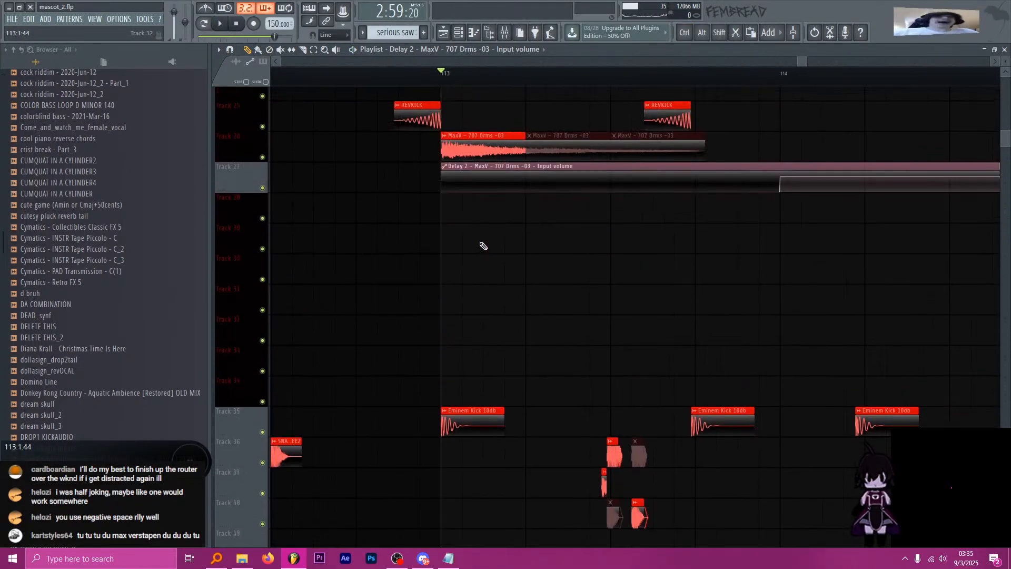
scroll(493, 246, "down", 20)
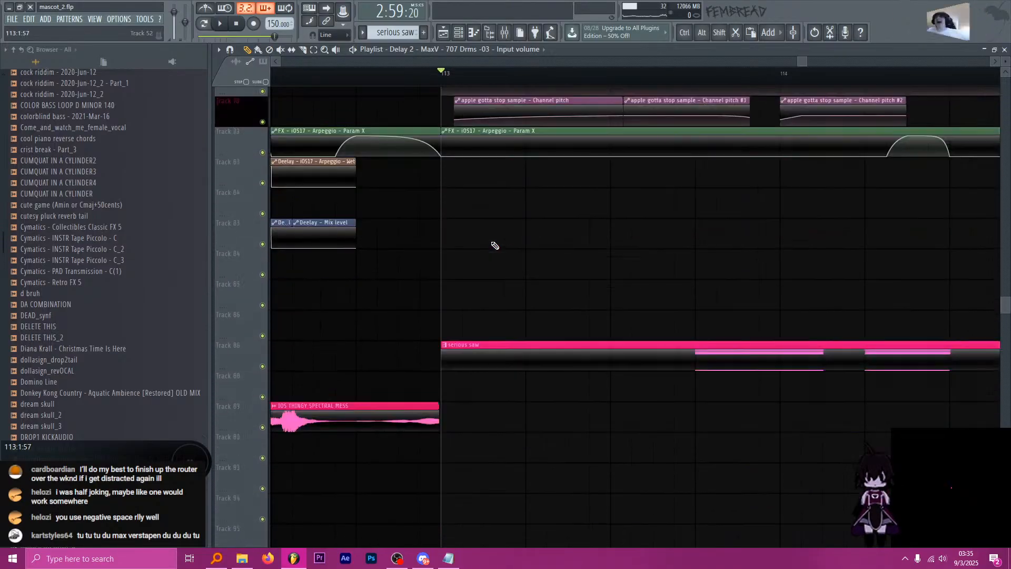
scroll(498, 244, "up", 3)
key("space")
key("space")
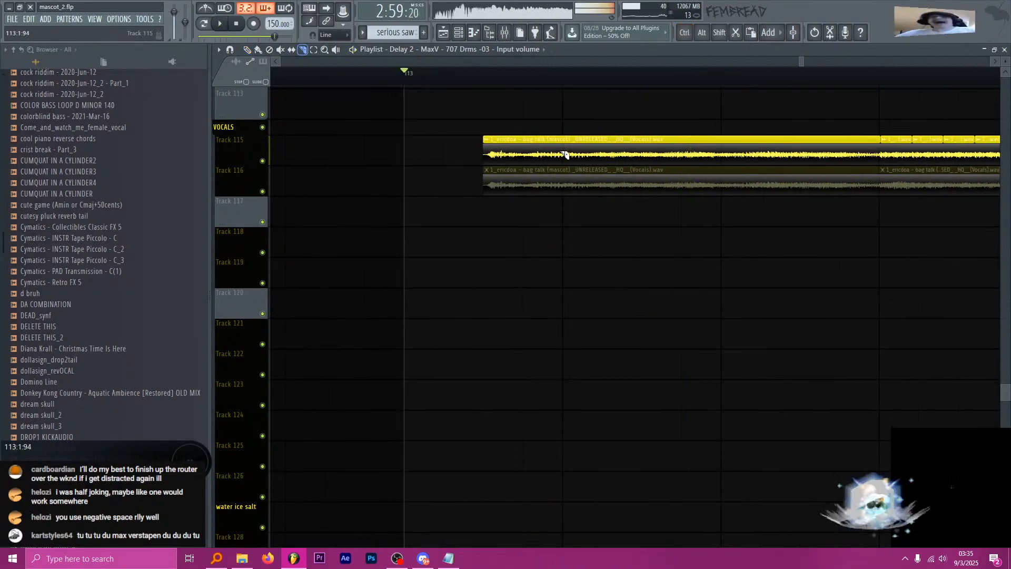
left_click(522, 138)
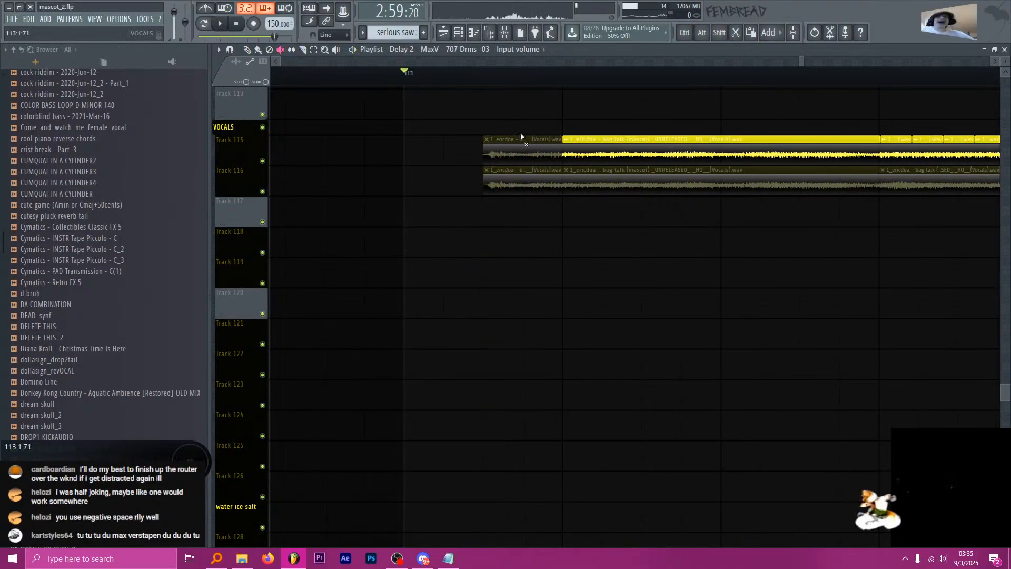
key("space")
scroll(516, 163, "down", 3)
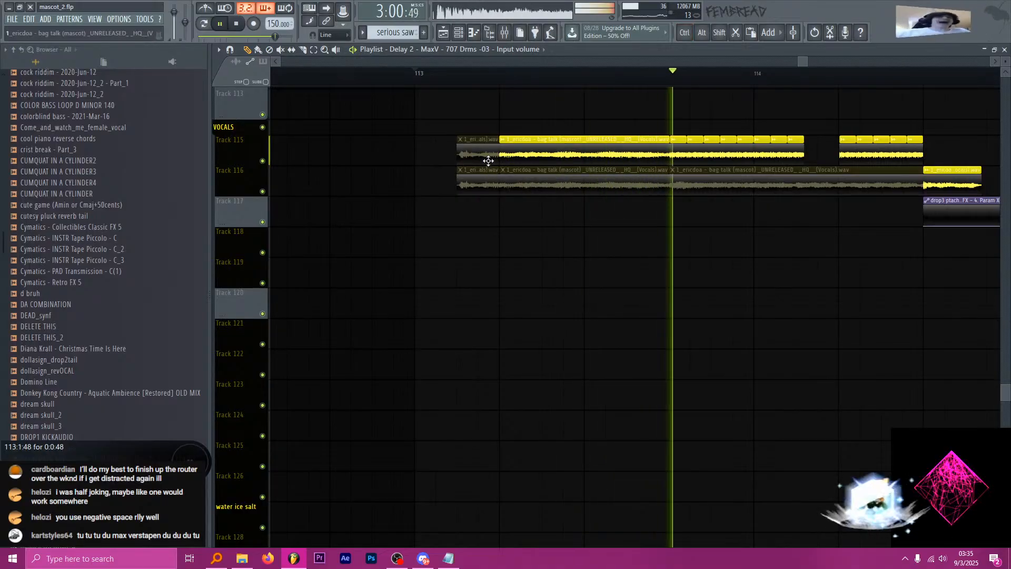
key("space")
Duplicate the short vocal chop at 113:1:48 on Track 115 into four chops before beat 2 and play the result.
scroll(494, 157, "up", 2)
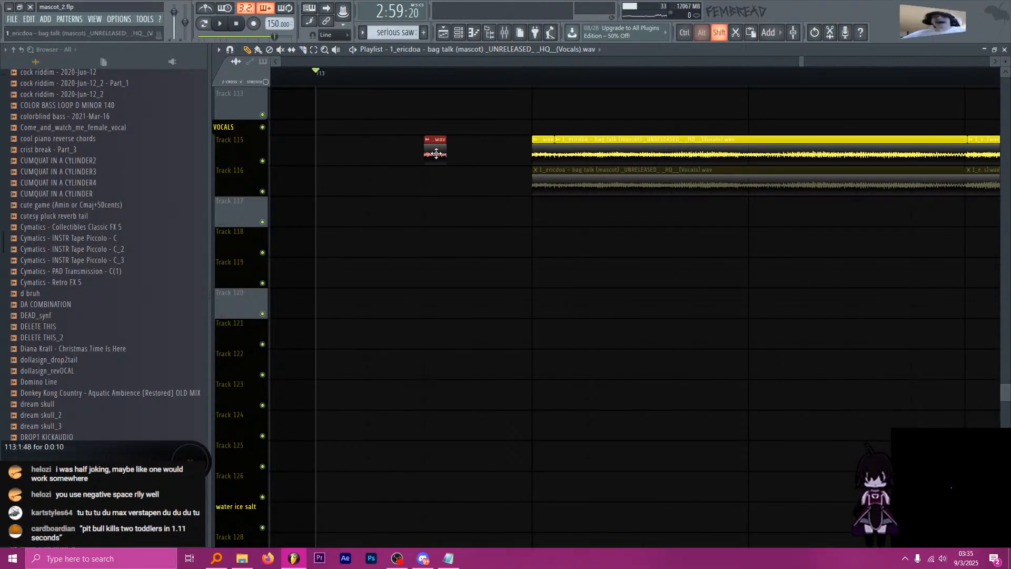
left_click_drag(436, 153, 467, 156)
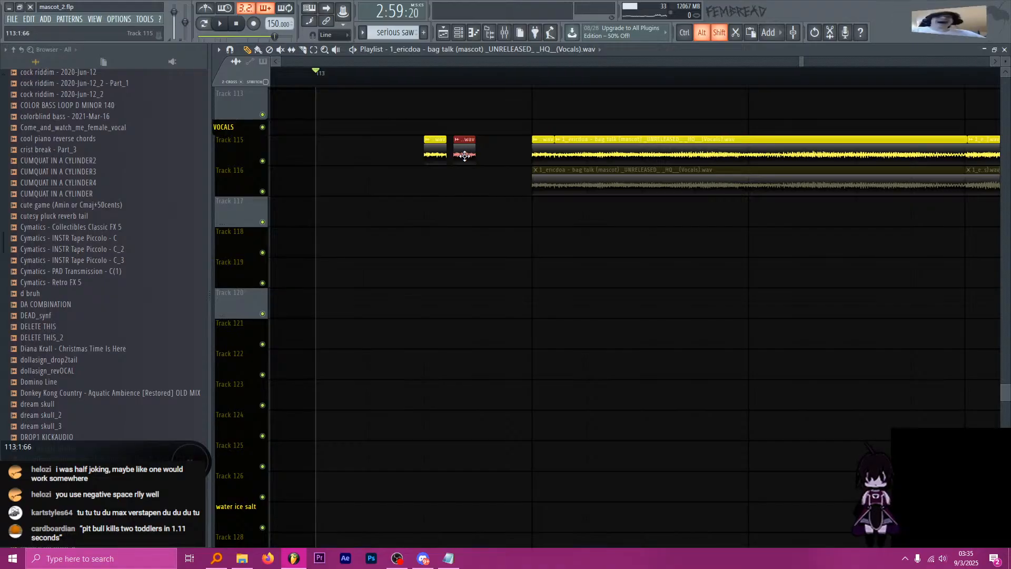
mouse_move(490, 177)
left_mouse_down()
mouse_move(422, 136)
mouse_move(480, 162)
left_mouse_up()
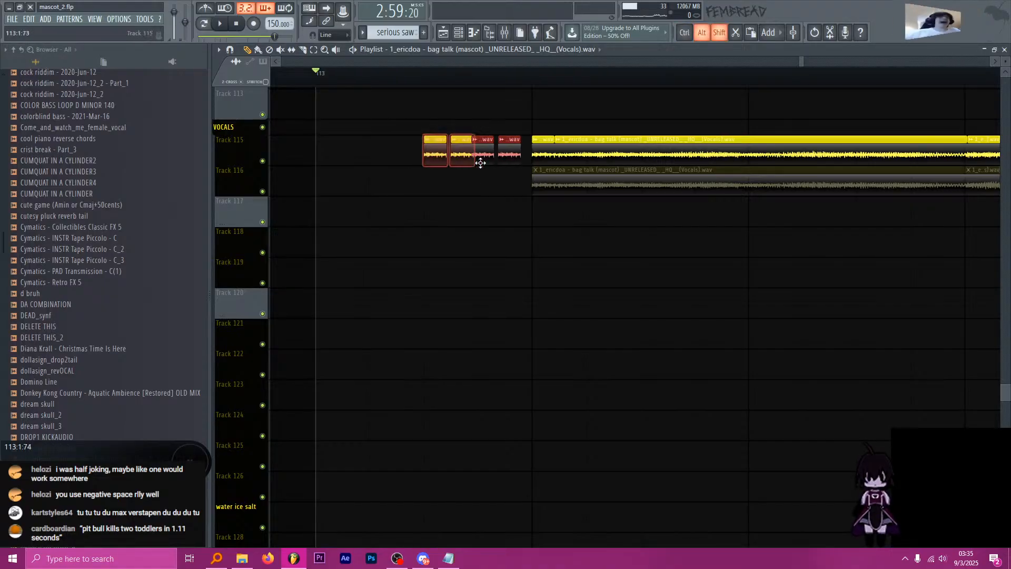
key("space")
scroll(482, 171, "down", 2)
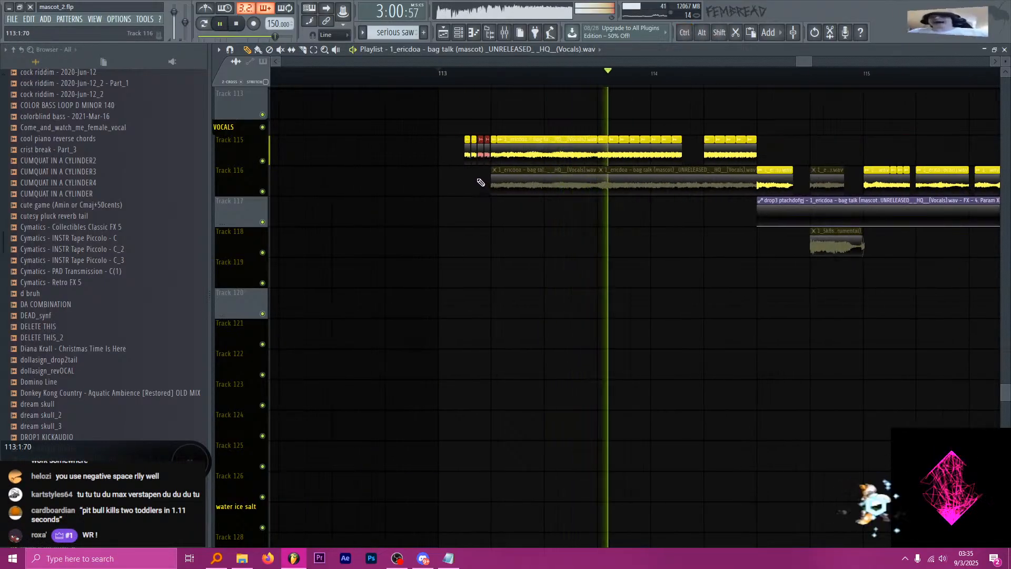
key("space")
Select the four short vocal chops at bar 113 and copy them ahead of the vocal clip at bar 117 on Track 115.
scroll(477, 180, "up", 2)
left_click_drag(429, 135, 485, 160, "ctrl")
key("space")
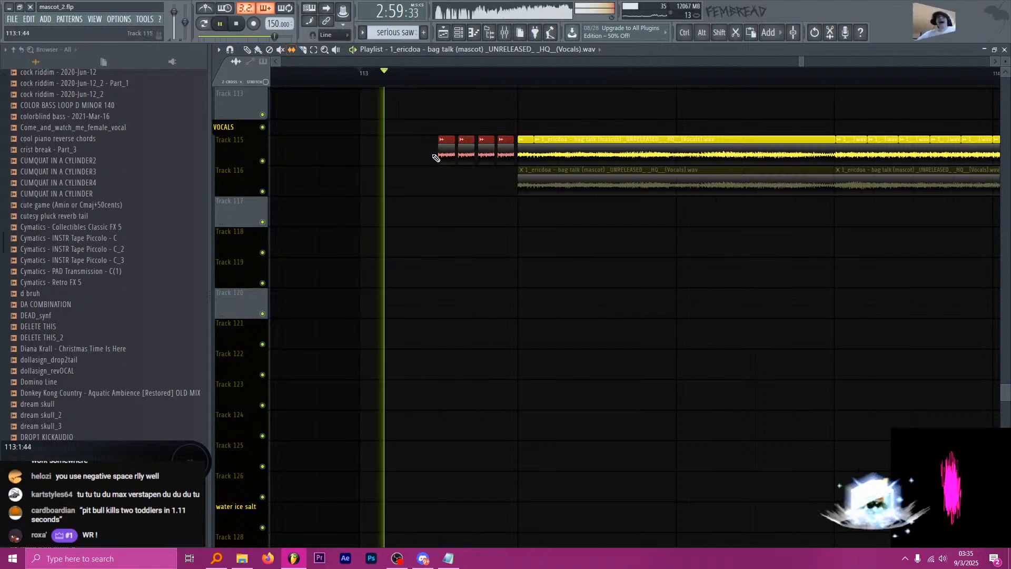
scroll(432, 137, "down", 5)
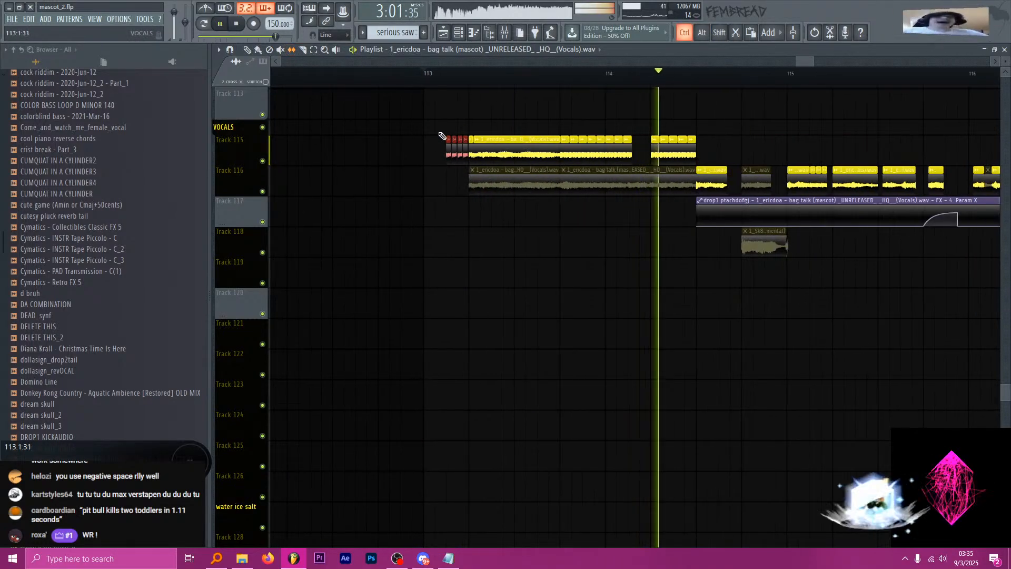
scroll(592, 164, "up", 3)
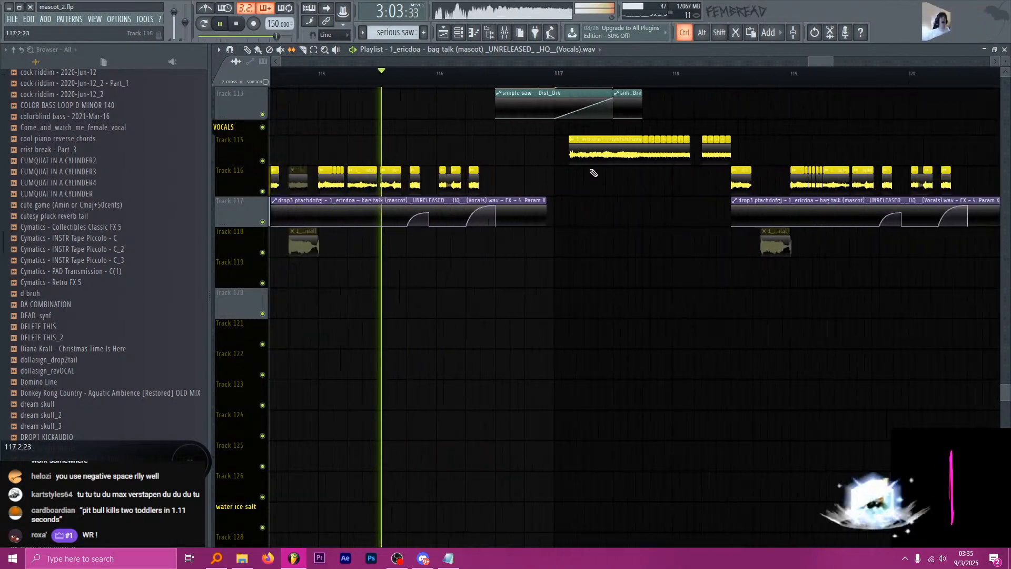
scroll(594, 160, "down", 3)
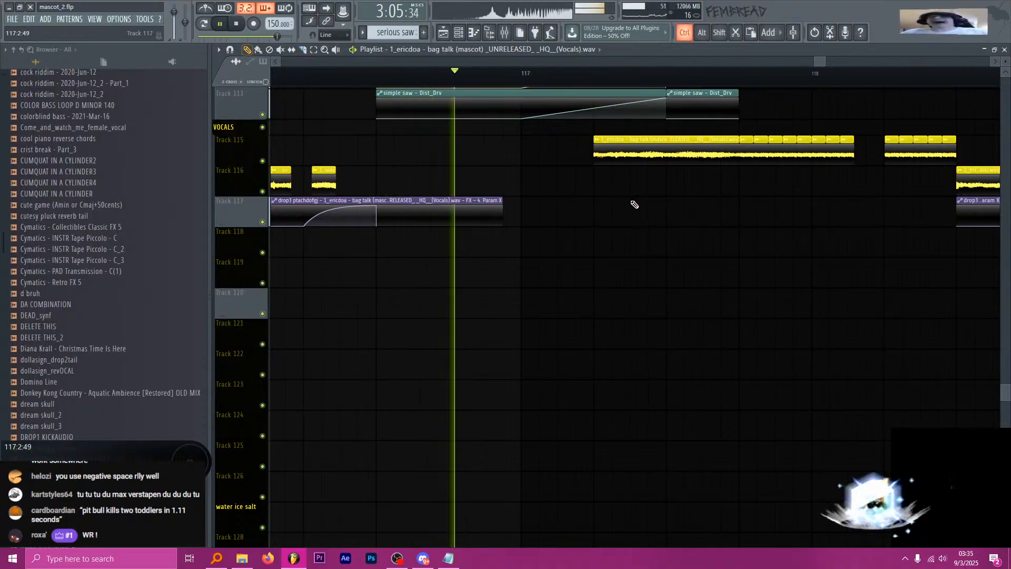
scroll(323, 153, "up", 3)
left_click_drag(329, 153, 628, 159)
scroll(369, 155, "down", 3)
left_click_drag(749, 161, 756, 160)
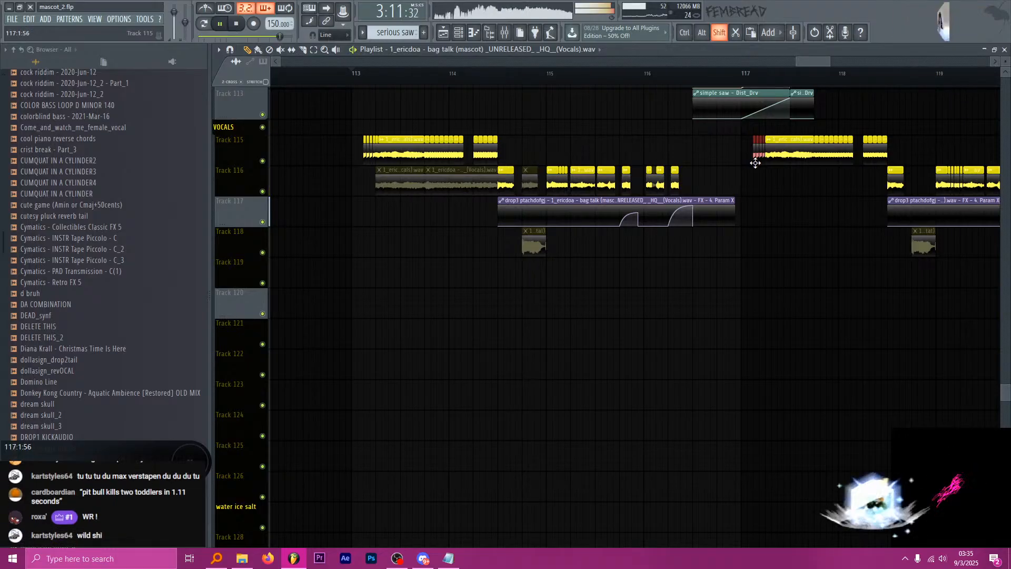
Stop playback, save the project and play the copied vocal chops briefly from bar 117.
scroll(818, 198, "up", 3)
key("space")
key("ctrl+s")
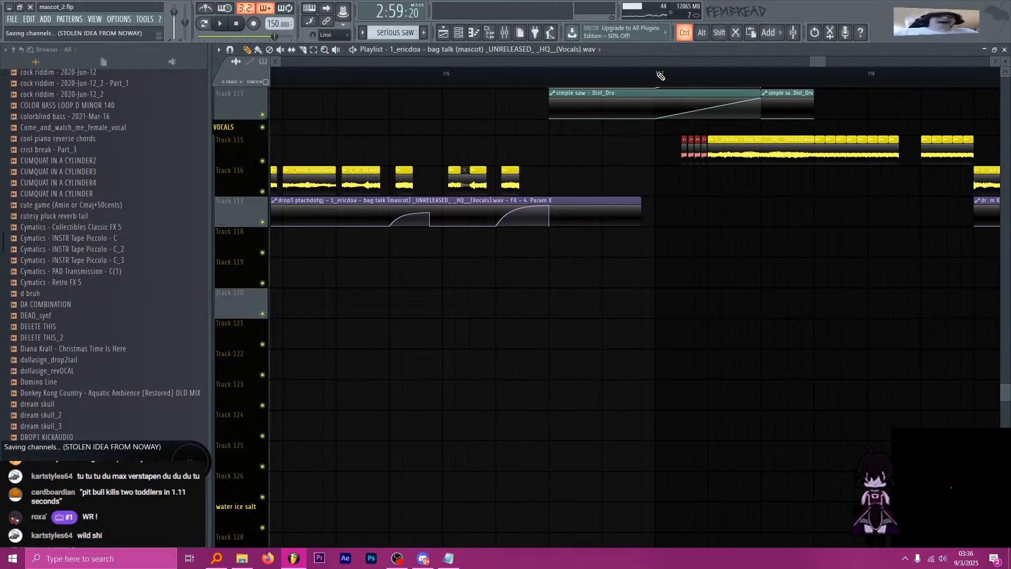
key("space")
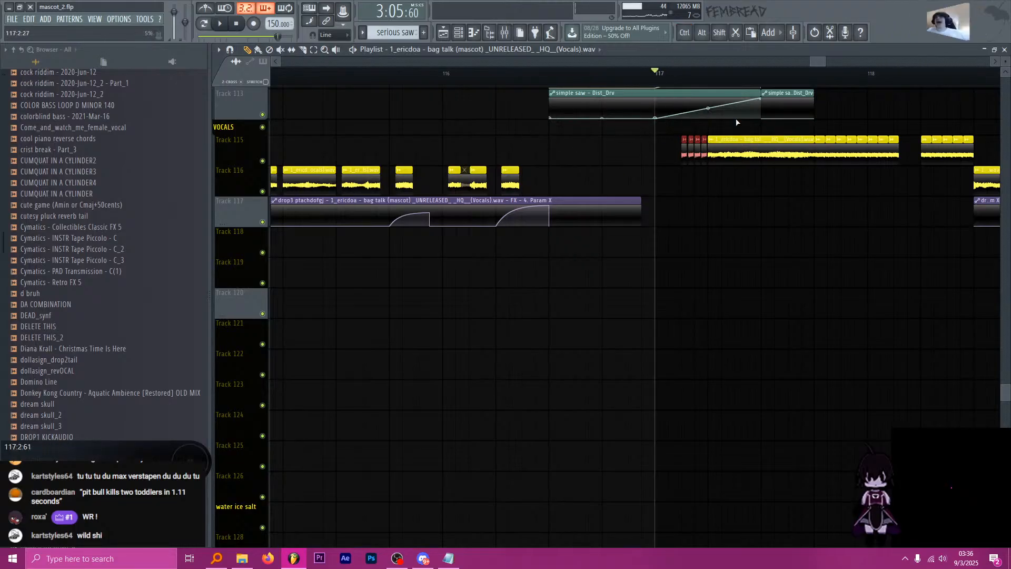
key("space")
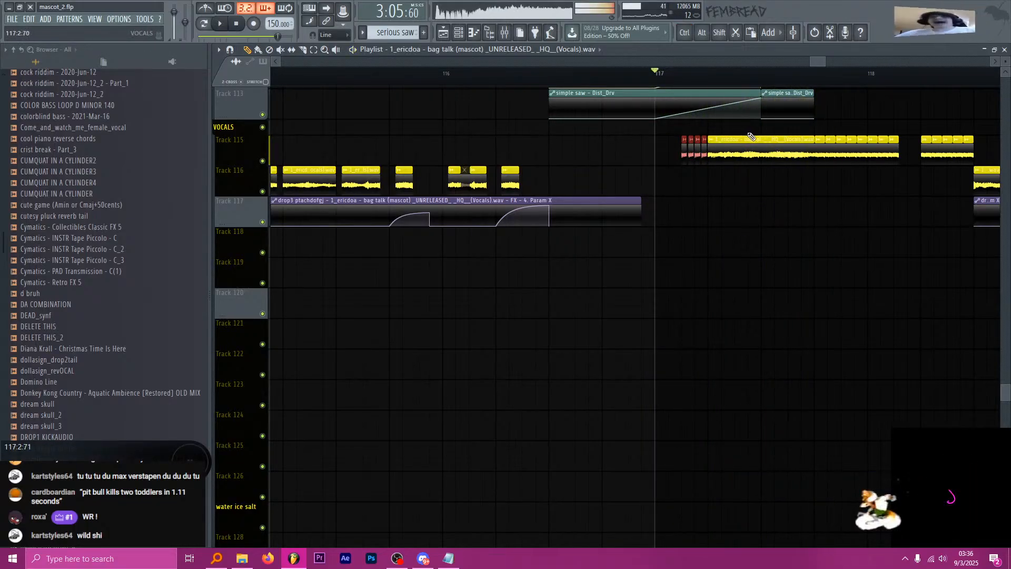
scroll(598, 76, "down", 3)
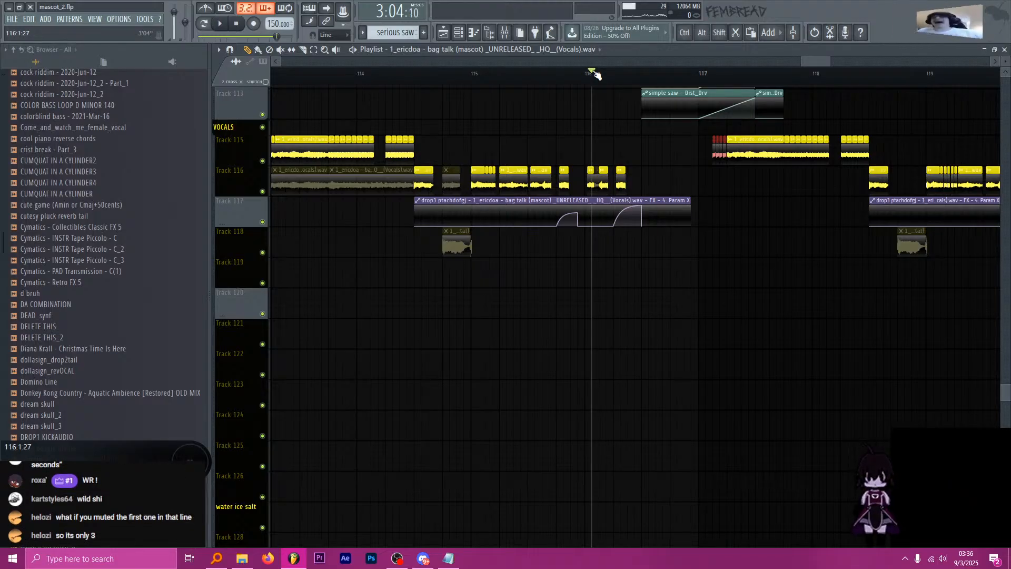
Mute the first two short vocal chops at bar 113 on Track 115 and start playback from bar 113.
scroll(648, 159, "down", 3)
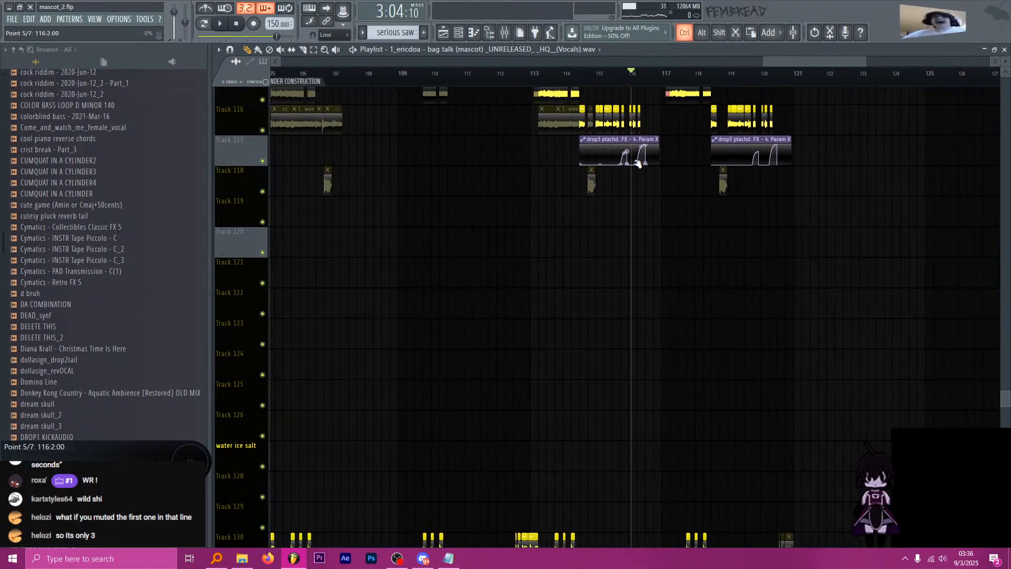
scroll(605, 163, "up", 1)
scroll(595, 164, "up", 2)
left_click(422, 79)
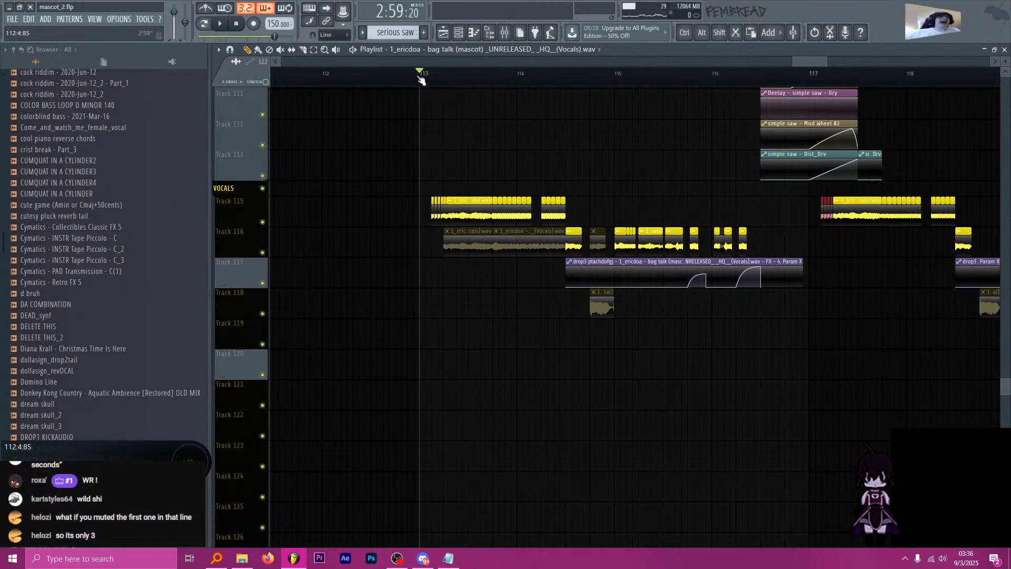
scroll(429, 209, "up", 3)
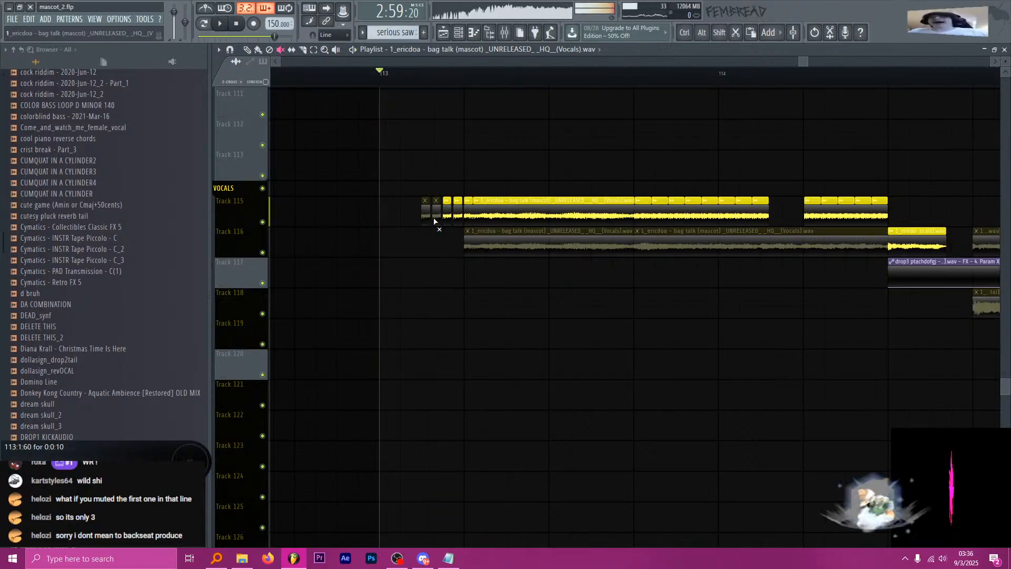
key("space")
scroll(413, 214, "down", 3)
Mute the first of the four short vocal chops at bar 117 on Track 115 and listen through to bar 119.
scroll(708, 252, "up", 3)
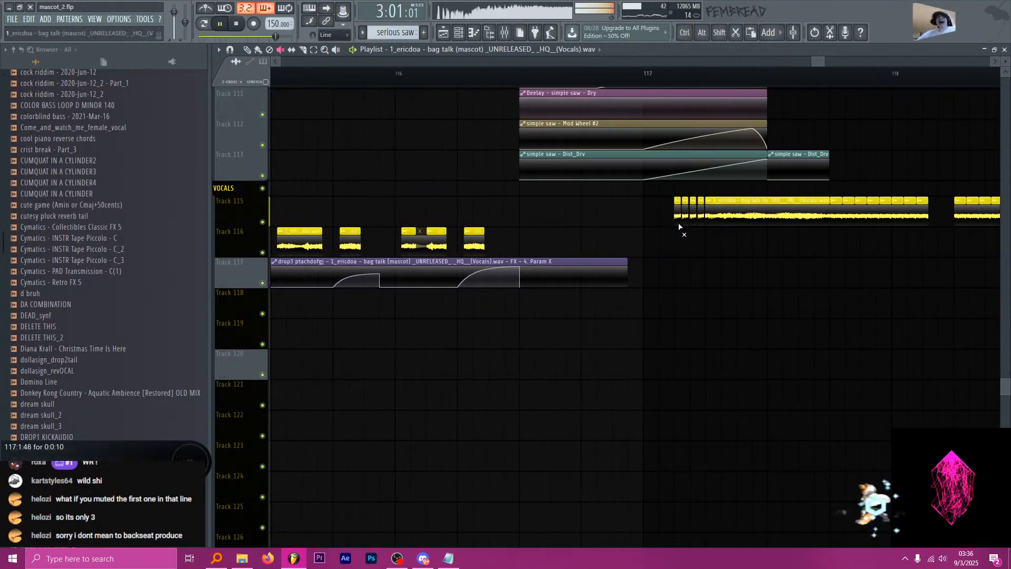
scroll(653, 284, "down", 4)
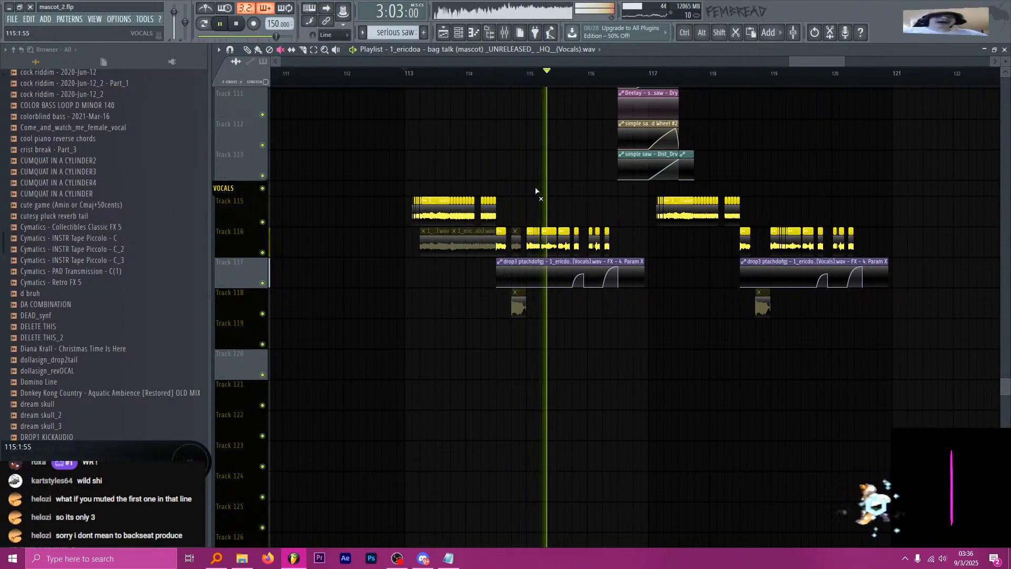
scroll(556, 191, "right", 2)
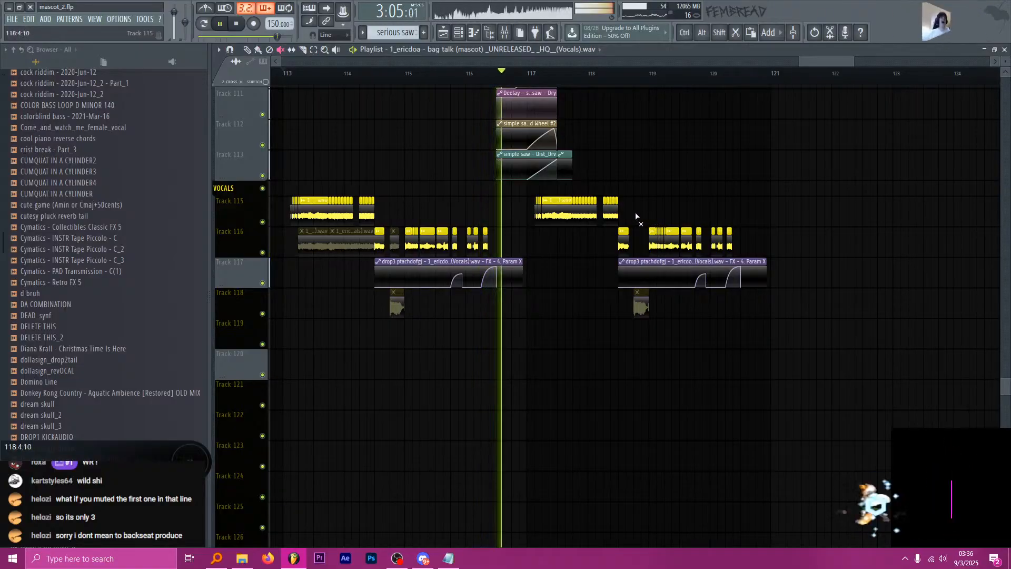
scroll(554, 178, "up", 4)
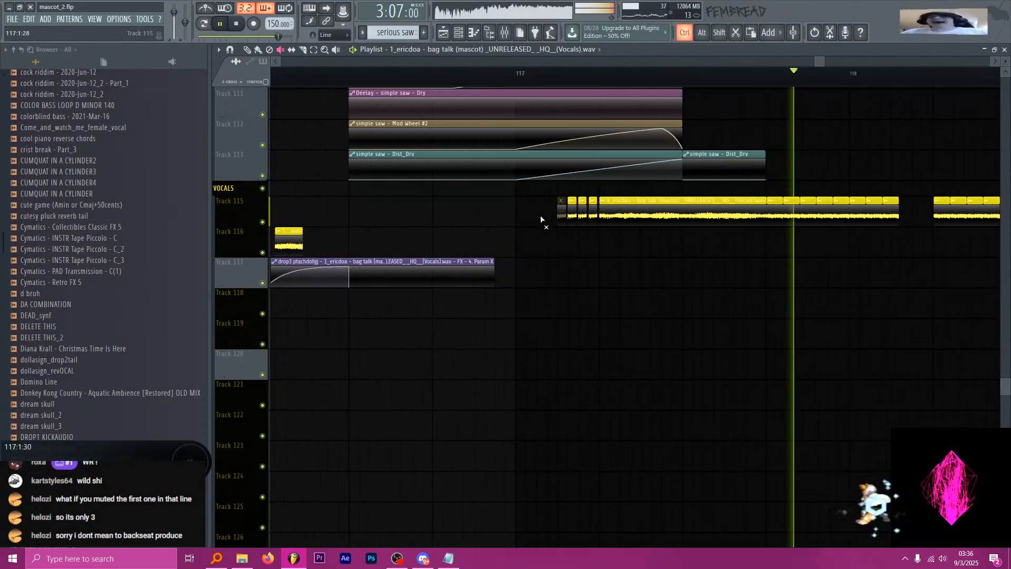
scroll(569, 252, "down", 5)
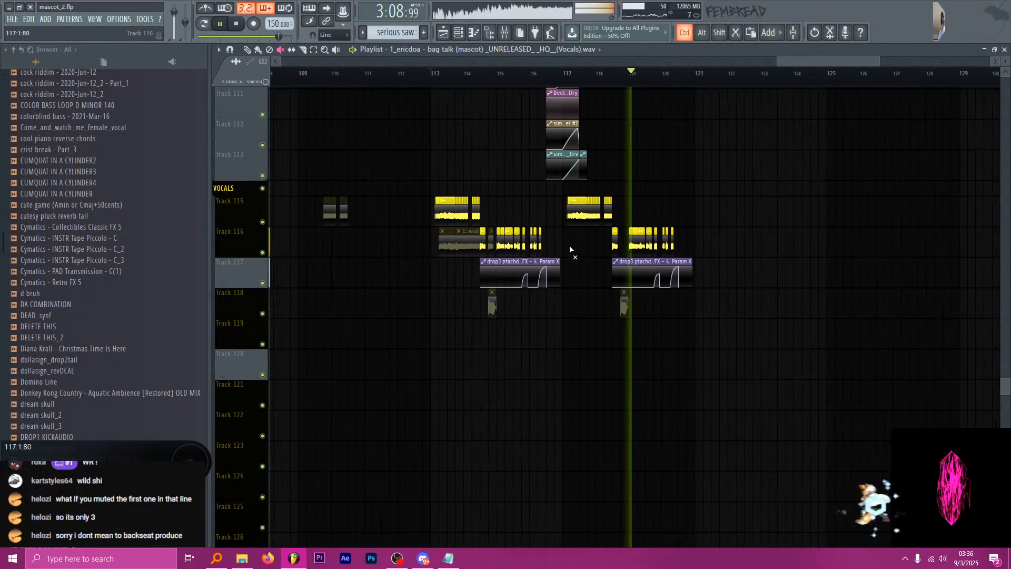
scroll(629, 232, "up", 3)
key("space")
Examine the vocals at 118:3 and the simple saw automation on Tracks 105 to 113, playing from bar 117.
left_click(553, 74)
scroll(584, 216, "up", 3)
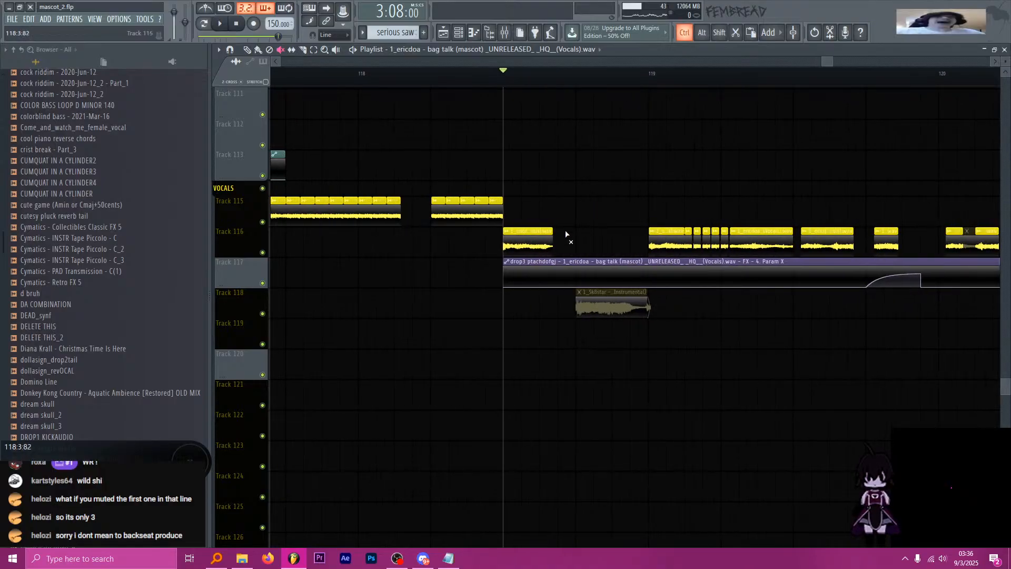
scroll(568, 235, "up", 3)
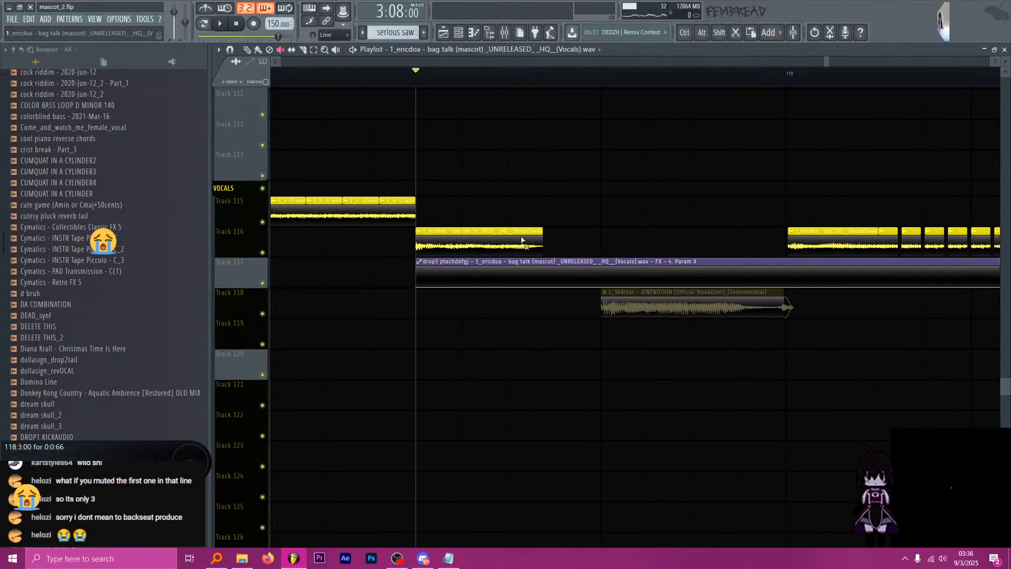
scroll(541, 189, "up", 10)
scroll(550, 210, "down", 7)
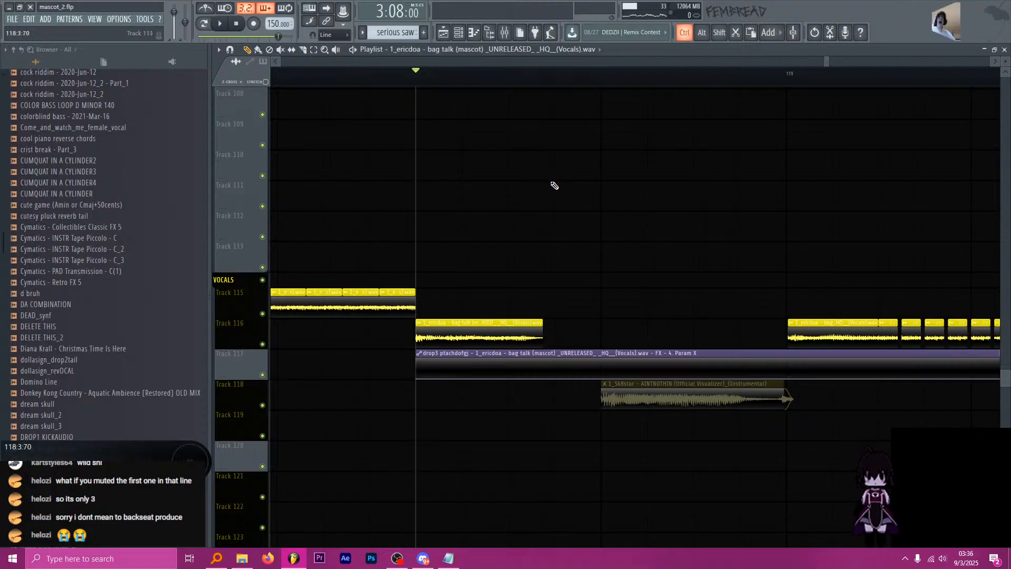
scroll(554, 185, "down", 7)
scroll(550, 198, "up", 6)
scroll(540, 216, "down", 2)
scroll(505, 231, "down", 2)
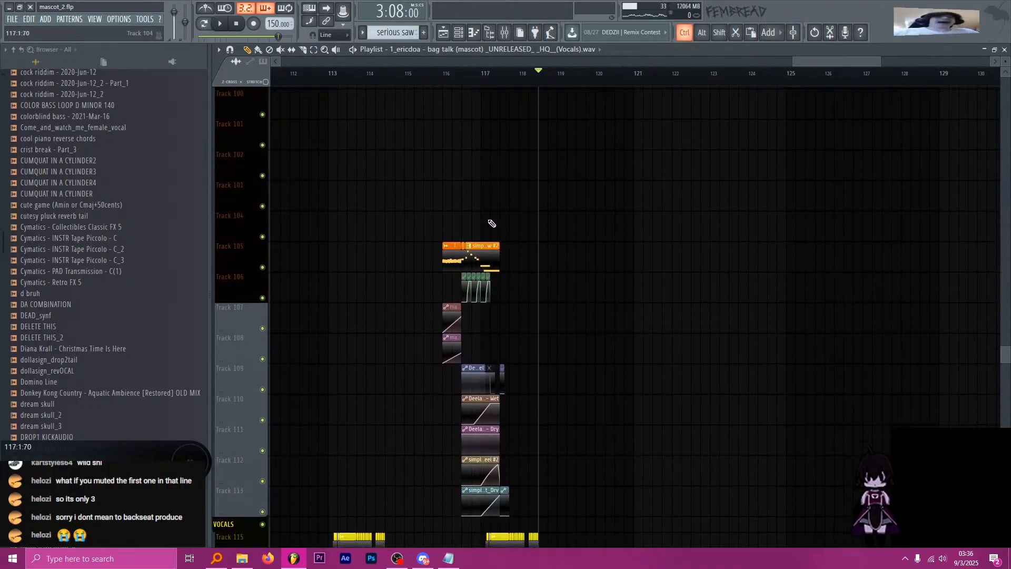
scroll(491, 224, "up", 5)
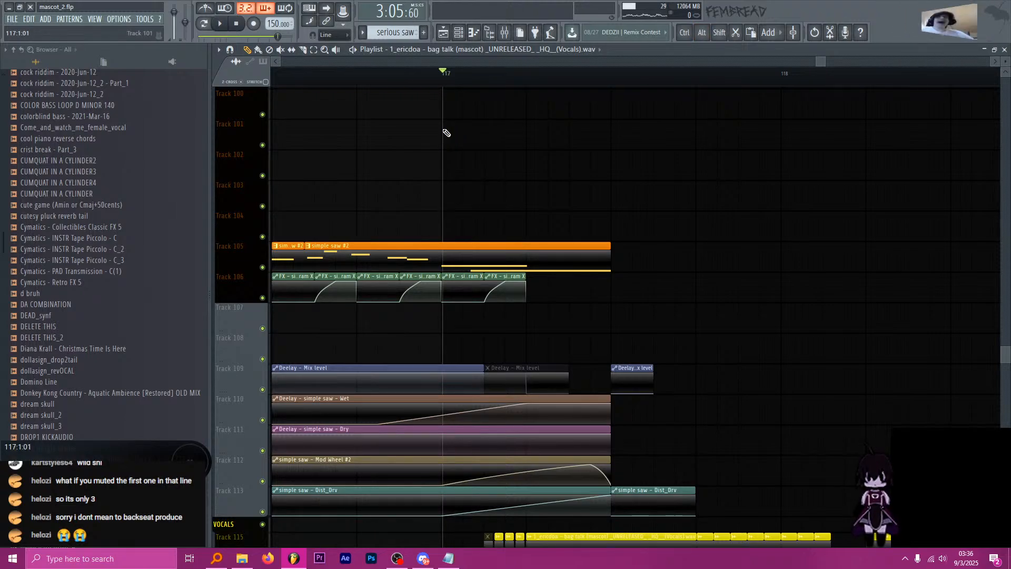
scroll(500, 164, "down", 4)
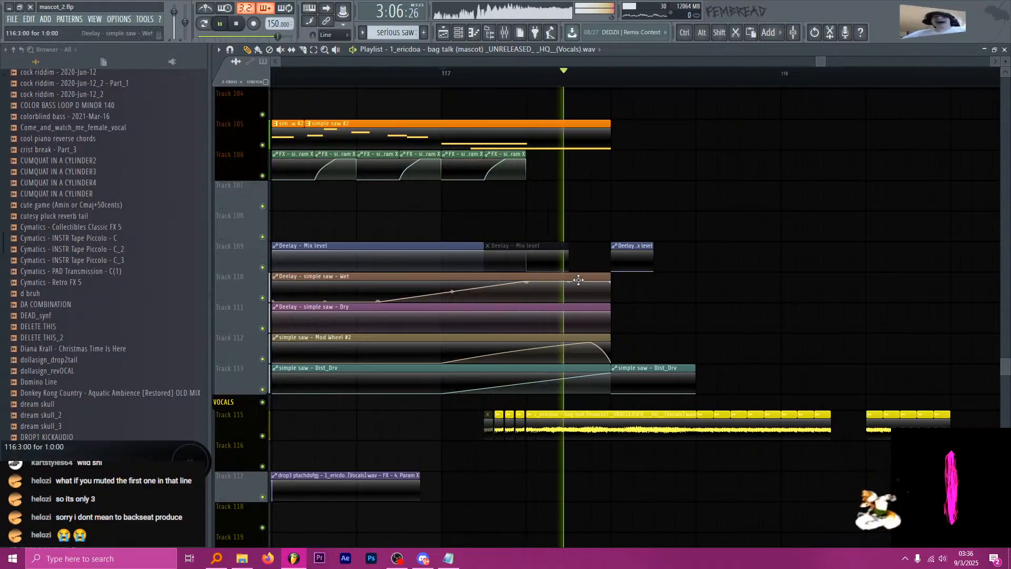
scroll(537, 283, "down", 5)
scroll(542, 284, "down", 4)
scroll(596, 298, "down", 5)
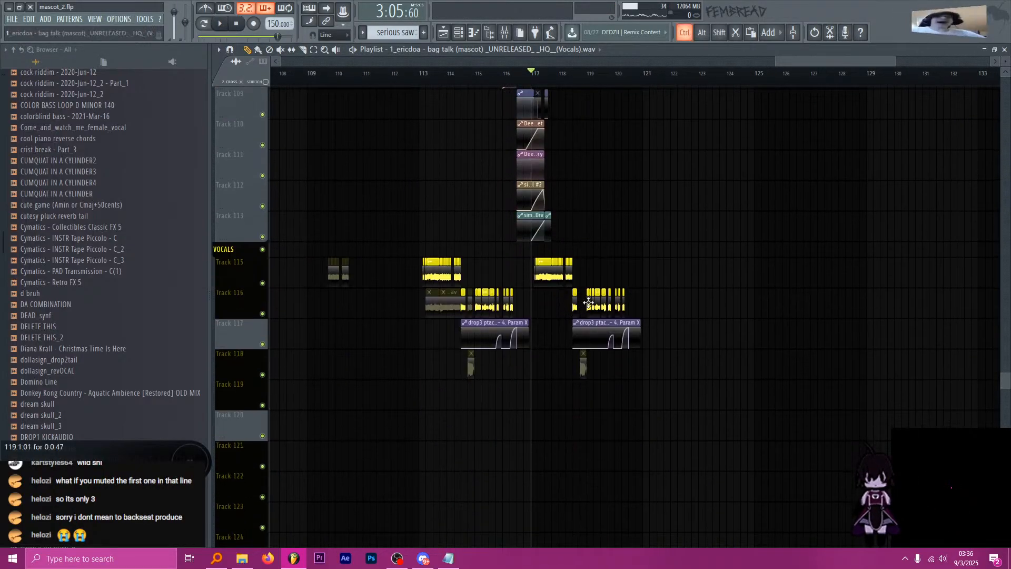
Play the vocals in bar 118 and extend the Track 116 clip starting at 118:3:00 to a length of 0:1:48.
scroll(590, 295, "up", 7)
scroll(477, 181, "up", 4)
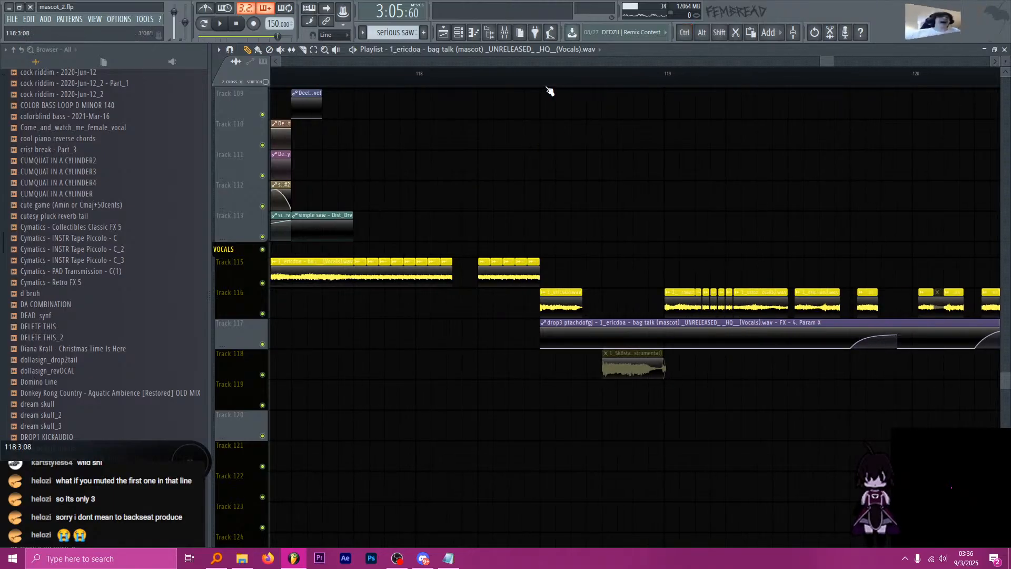
left_click(508, 73)
key("space")
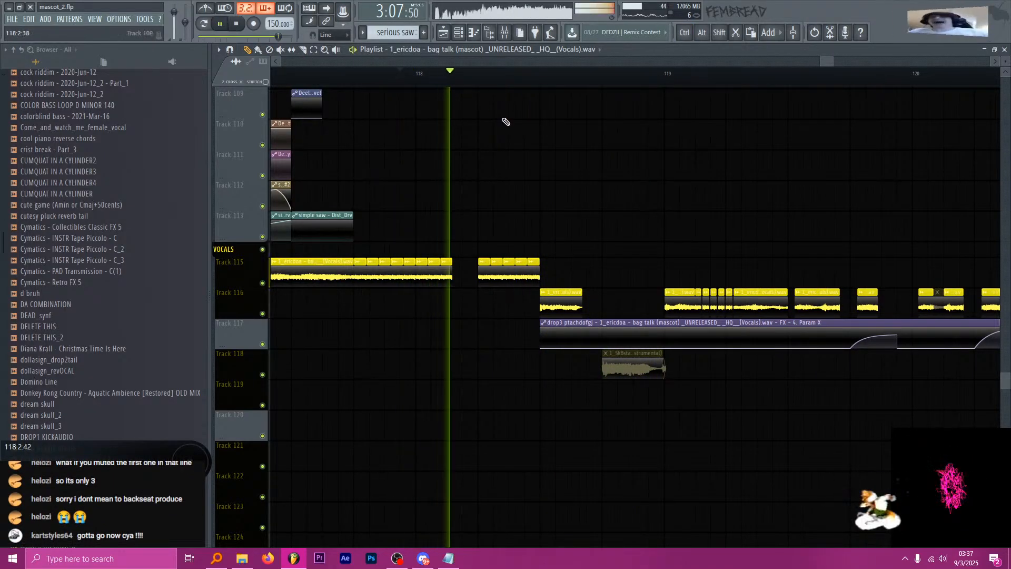
scroll(640, 336, "up", 3)
key("space")
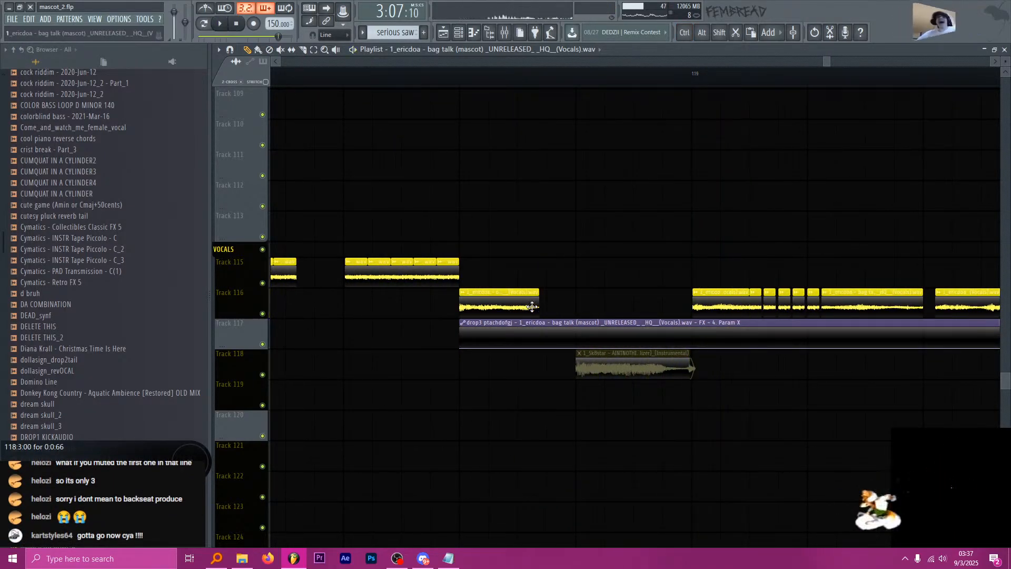
scroll(543, 311, "up", 2)
left_click_drag(532, 304, 617, 306)
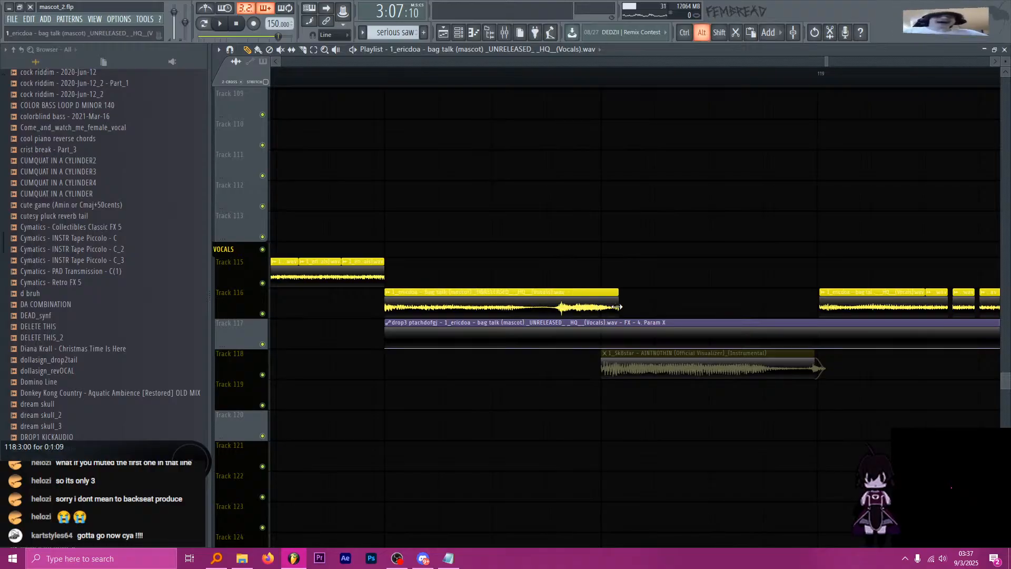
scroll(601, 306, "up", 3)
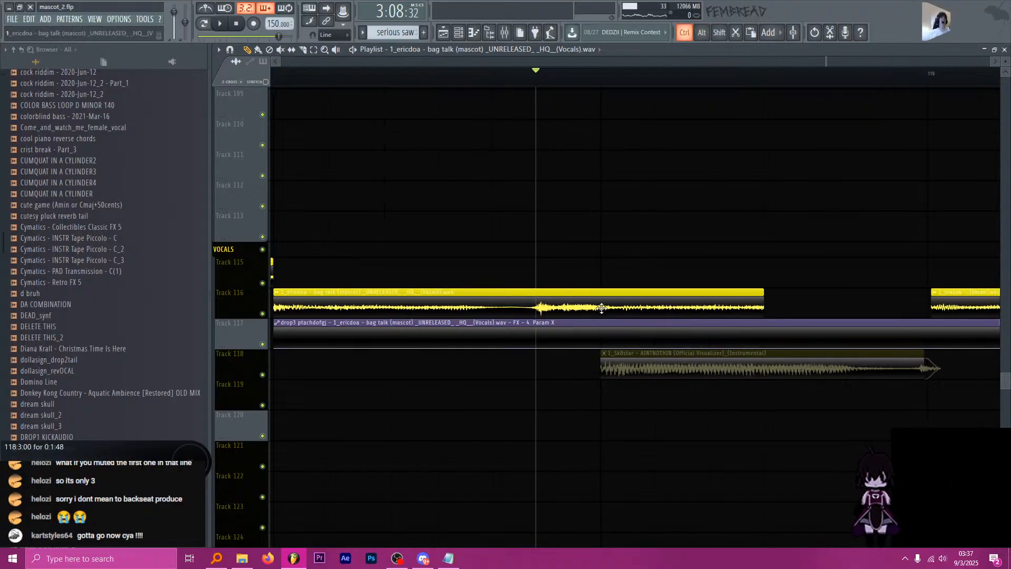
Cut a 0:0:09 vocal chop out of the extended Track 116 clip near 118:3:75 and duplicate it into three chops.
key("c")
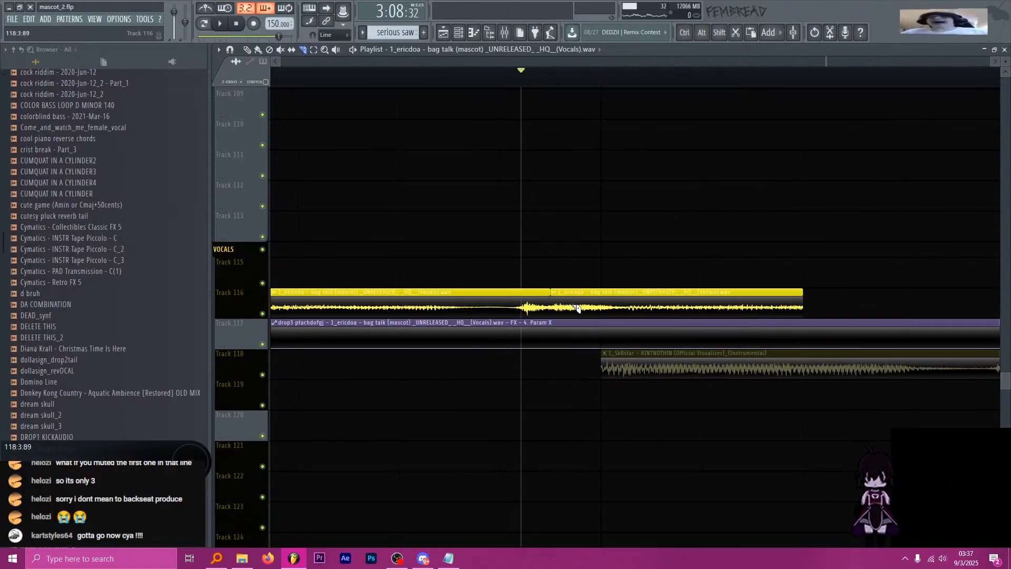
right_click(573, 305)
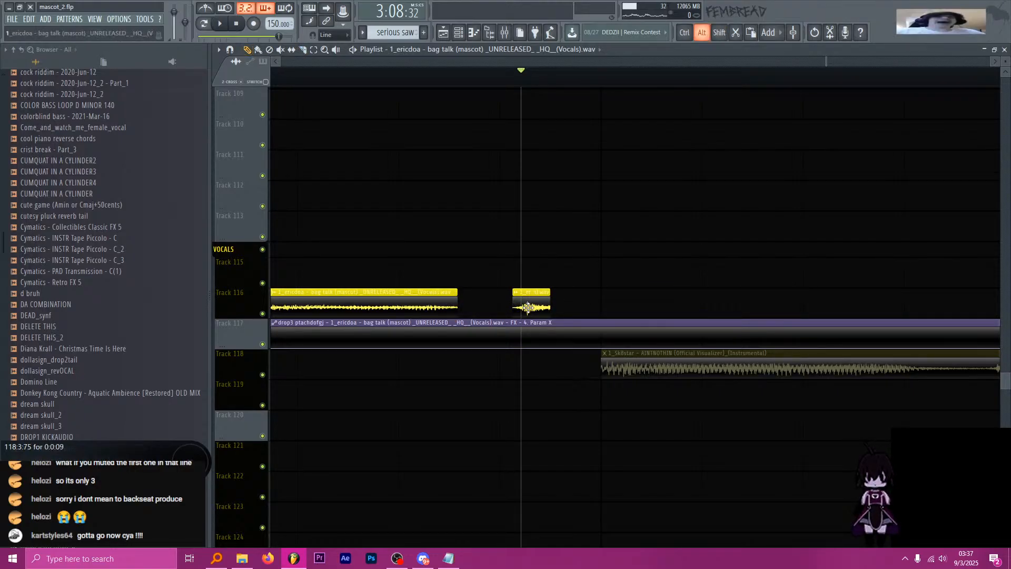
left_click_drag(567, 307, 533, 310)
key("ctrl+b")
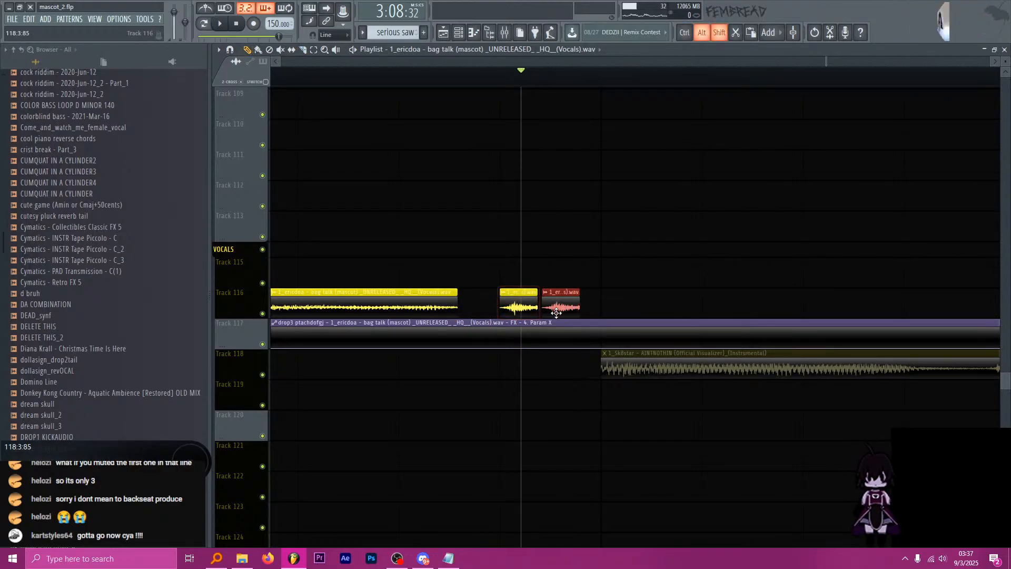
key("ctrl+b")
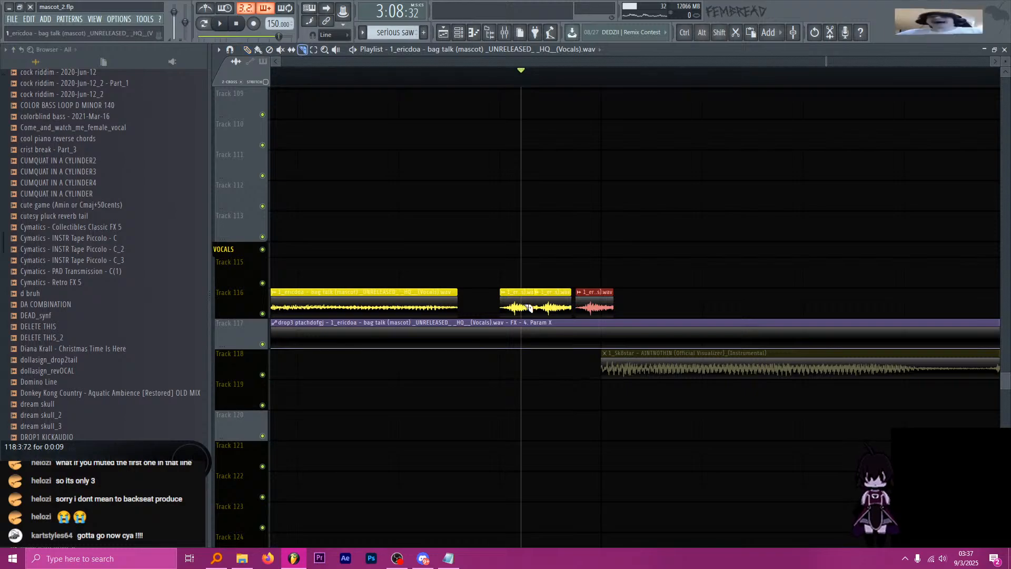
Trim the three new vocal chops on Track 116 to 0:0:05 each, starting at 118:3:72, and play them back.
right_click(521, 306, "alt+shift")
key("p")
right_click(553, 308)
right_click(583, 308)
mouse_move(540, 306)
left_mouse_down()
mouse_move(509, 307)
mouse_move(585, 313)
mouse_move(499, 307)
left_mouse_up()
key("s")
key("ctrl+alt+z")
key("space")
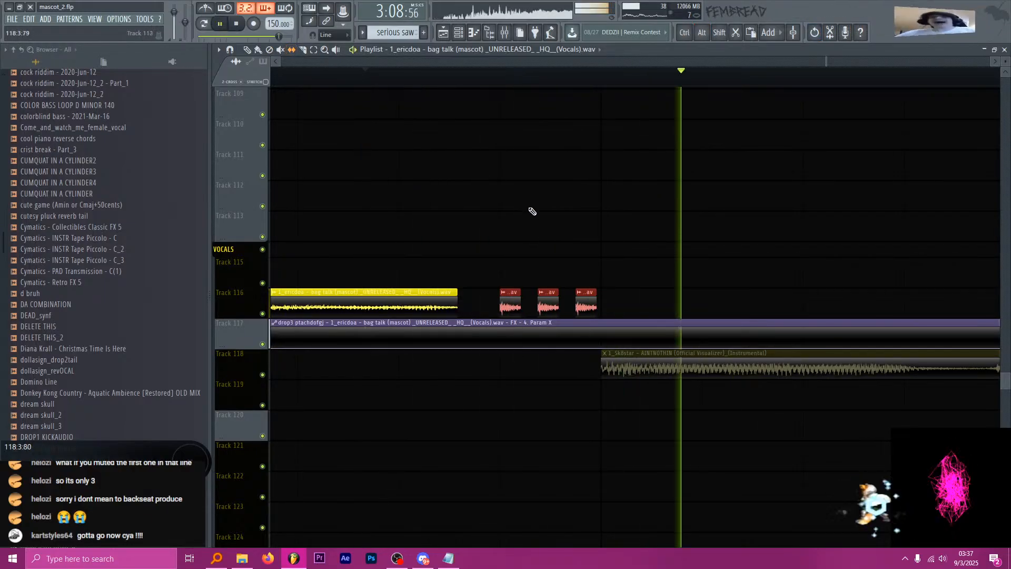
scroll(478, 153, "down", 2)
key("space")
Lengthen the three selected vocal chops before 118:4 on Track 116 slightly and play them briefly.
scroll(553, 264, "up", 2)
key("p")
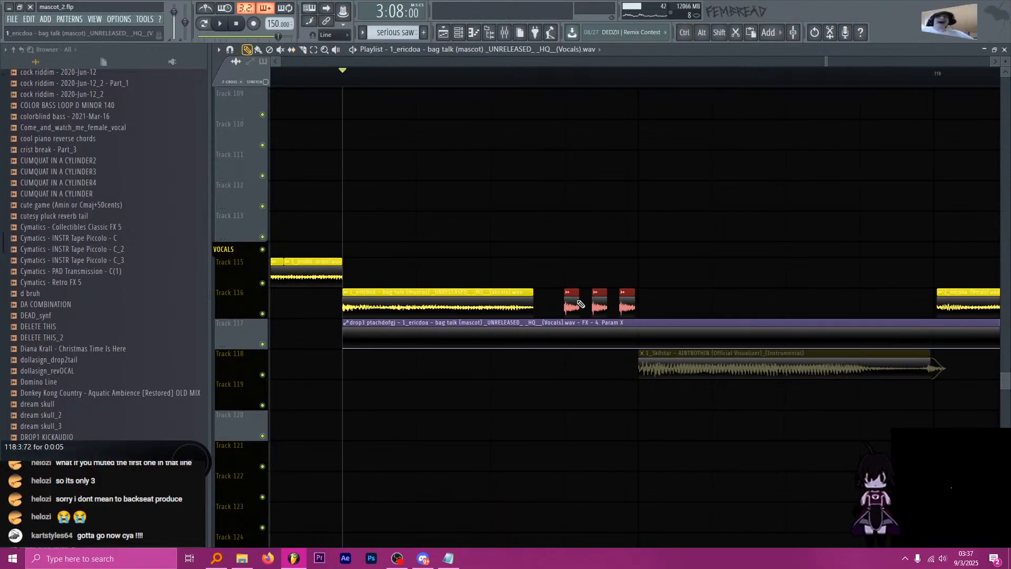
mouse_move(562, 304)
left_mouse_down()
mouse_move(644, 302)
mouse_move(586, 303)
left_mouse_up()
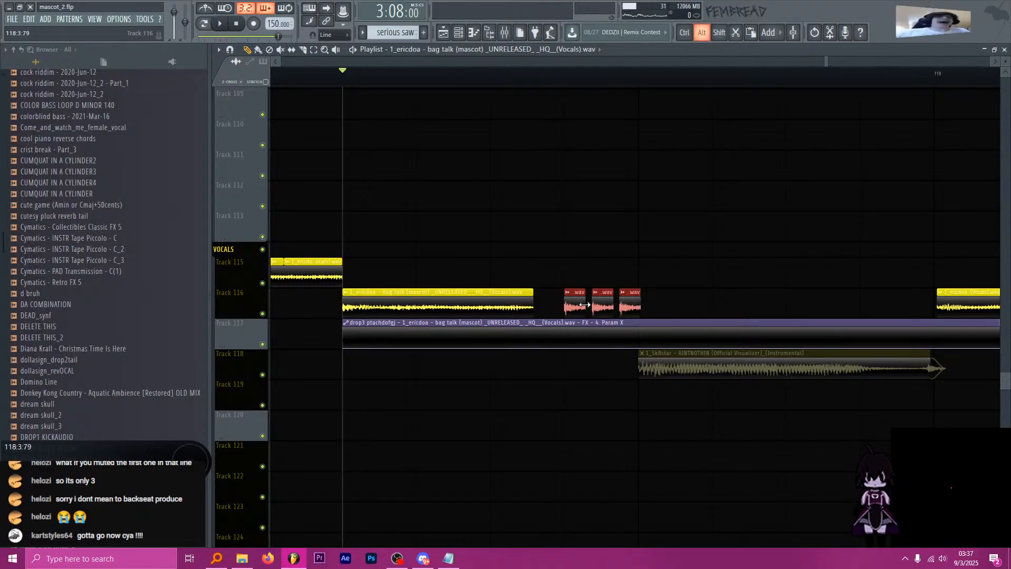
key("space")
key("space")
Try two longer vocal chops of 0:0:11 from 118:3:72 in place of the three and play them briefly.
scroll(579, 303, "up", 2)
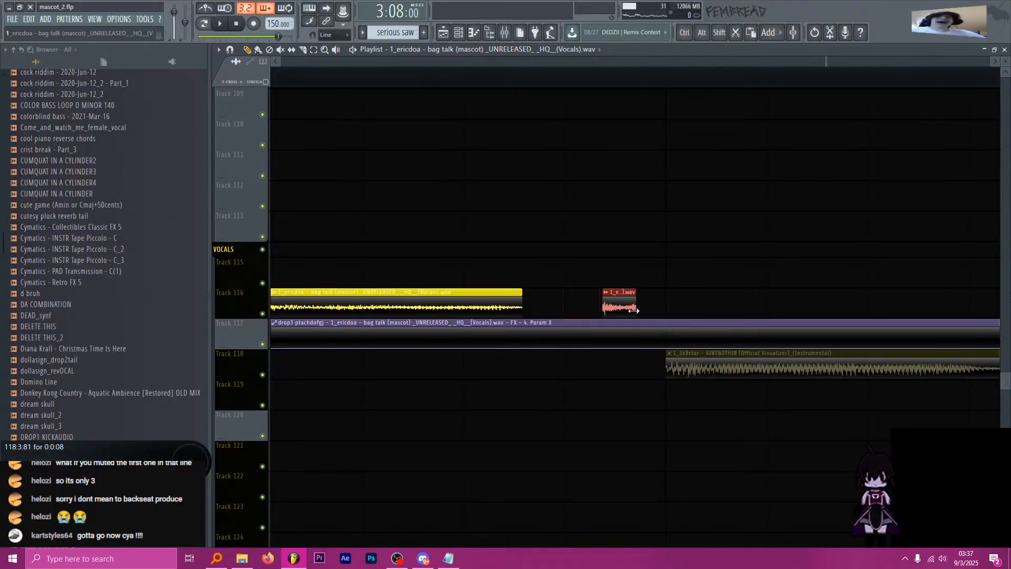
left_click_drag(619, 309, 584, 301)
key("space")
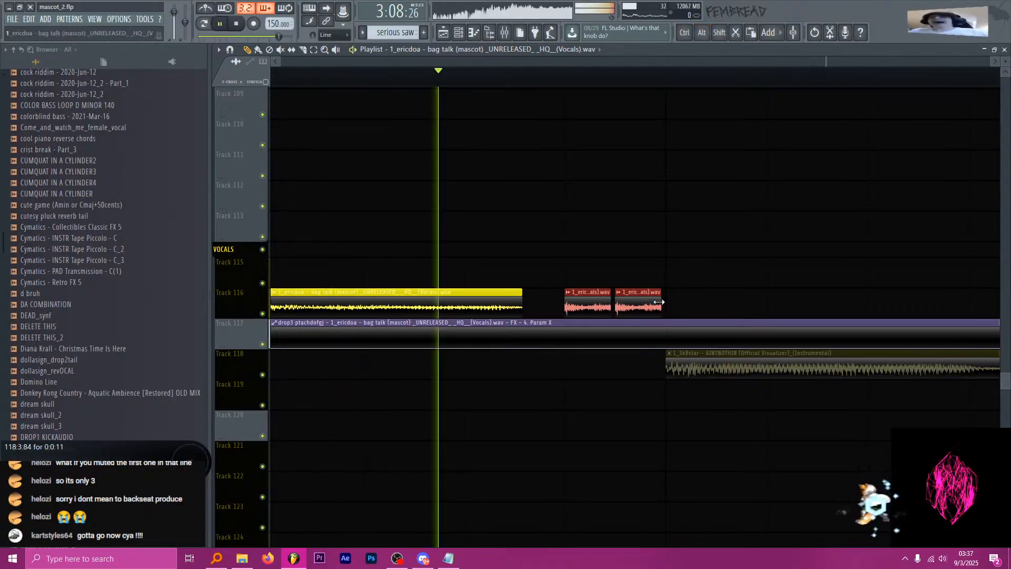
key("space")
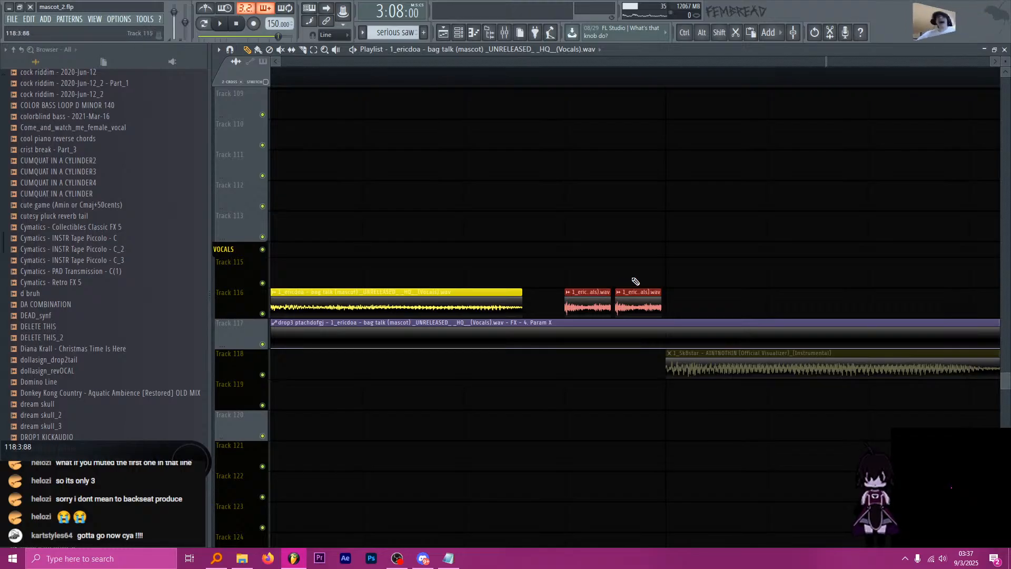
scroll(633, 282, "down", 3, "ctrl")
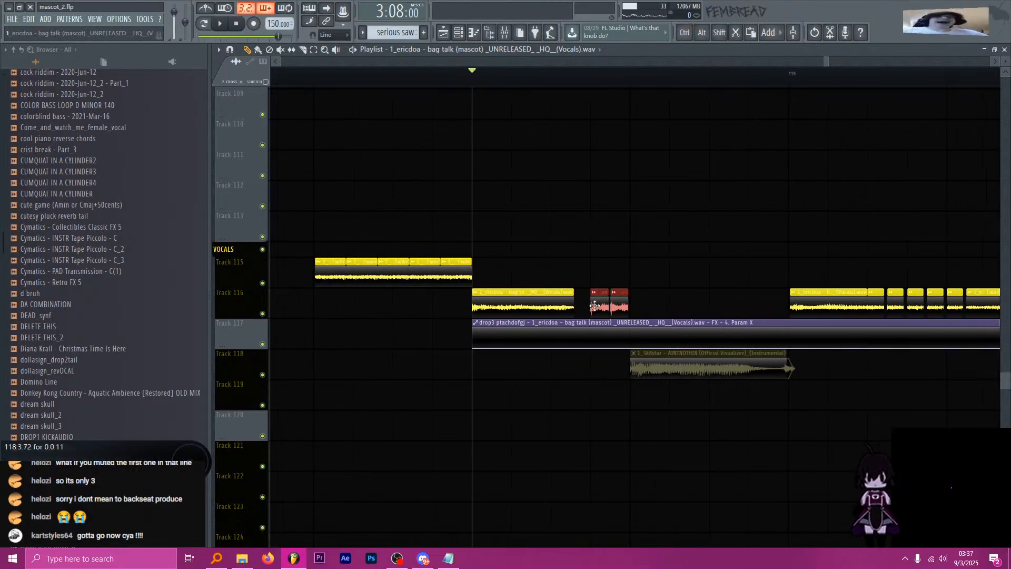
Replace the chops by extending the 118:3 vocal clip on Track 116, slice it at 118:4 and mute the slice after the cut.
left_click_drag(574, 298, 699, 294)
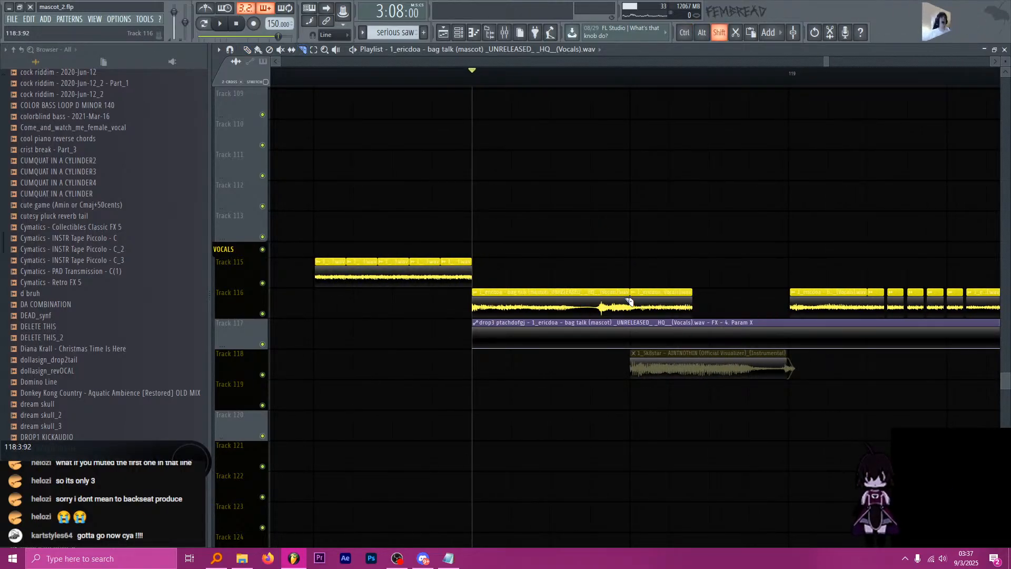
key("t")
left_click(655, 304)
Play the extended vocal from around 117:3 past 118:4 and check the pling and serious saw clips there.
key("space")
scroll(578, 172, "down", 4, "ctrl")
left_click(456, 80)
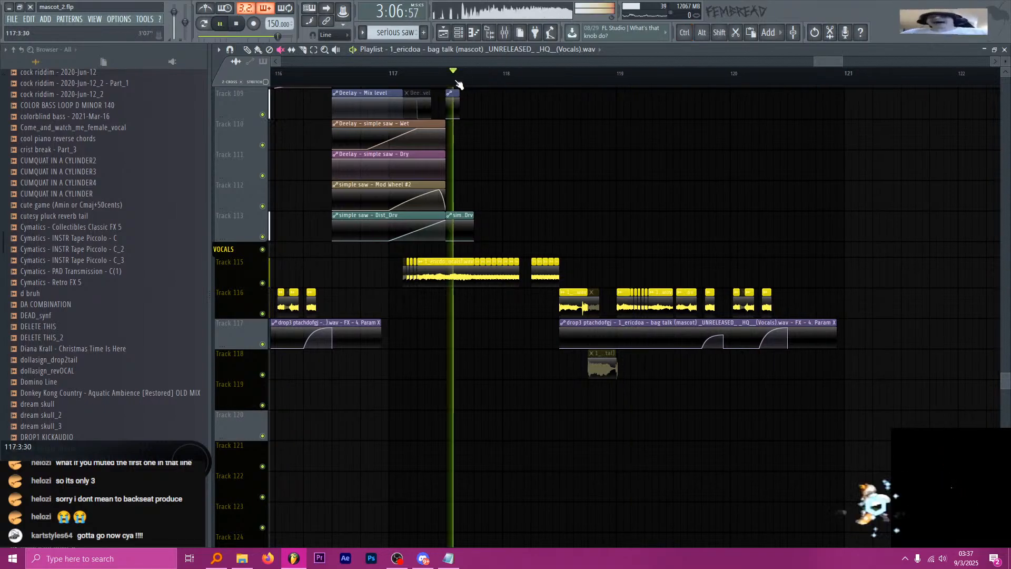
scroll(598, 263, "up", 5, "ctrl")
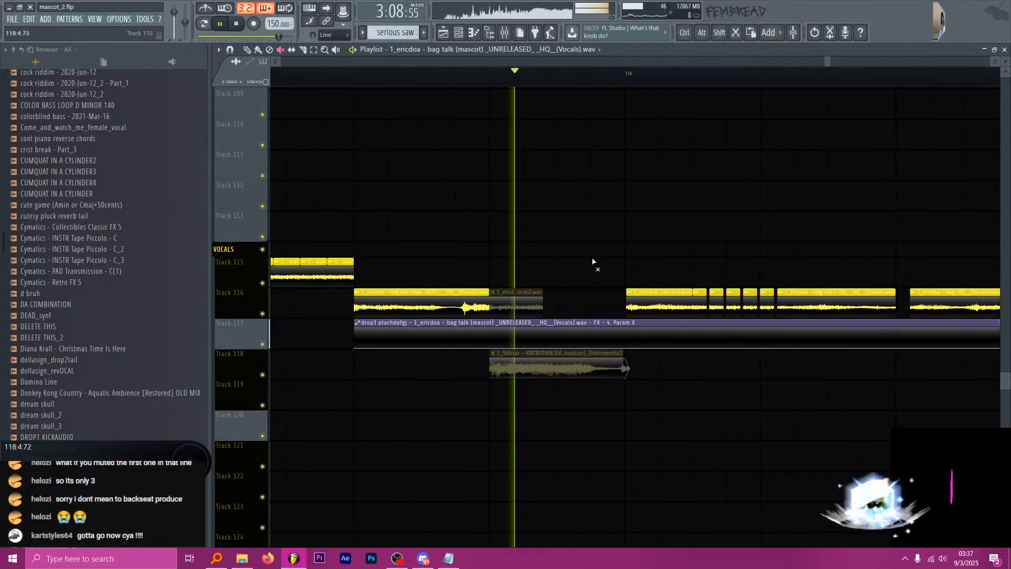
scroll(558, 190, "up", 7)
key("space")
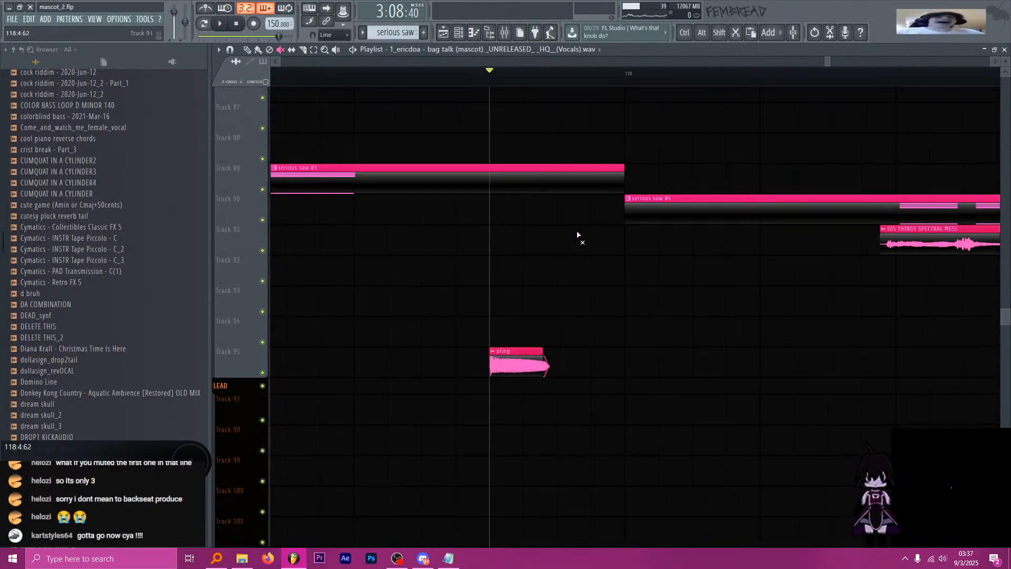
Lengthen the pling clip on Track 95 so it spans 118:4 to 119:1, and insert a new track beneath it.
scroll(580, 253, "up", 6)
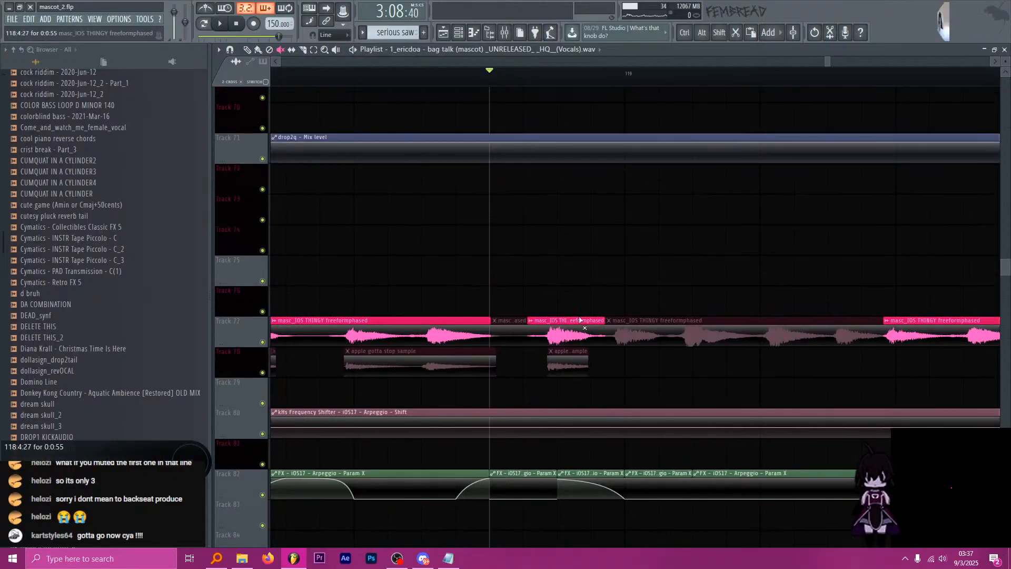
scroll(594, 369, "down", 6)
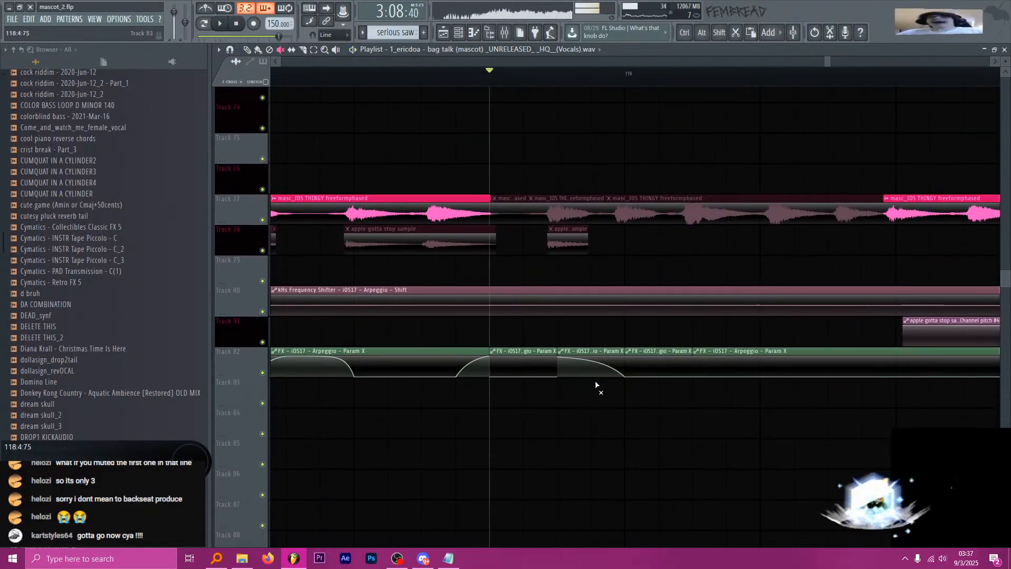
scroll(595, 401, "up", 2)
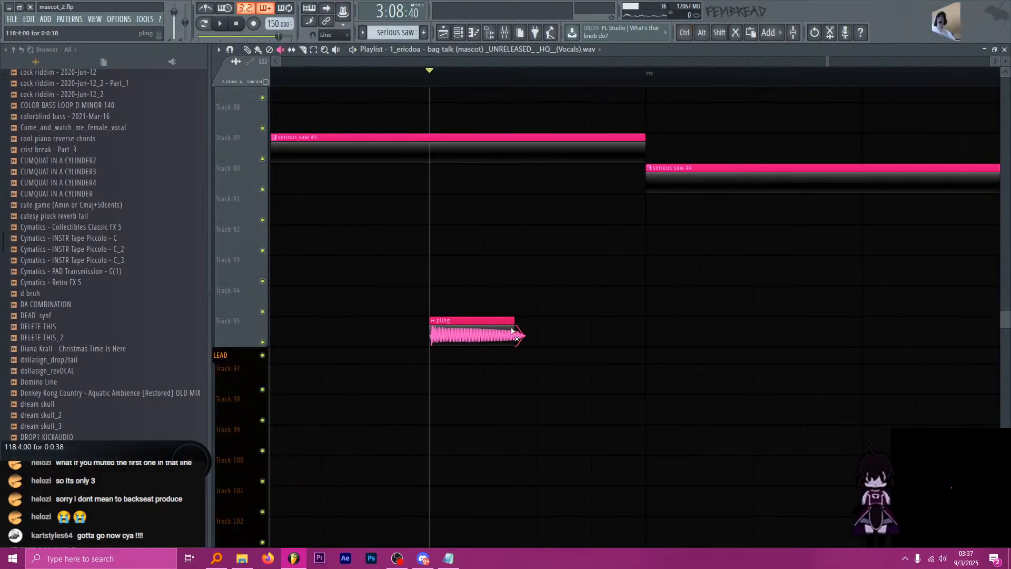
left_click_drag(513, 326, 693, 327)
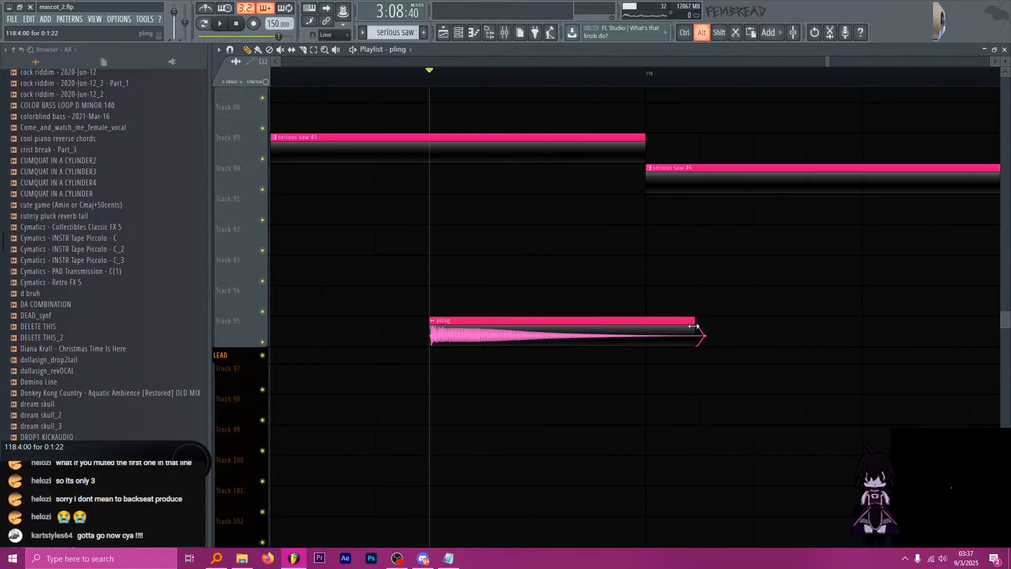
right_click(662, 330)
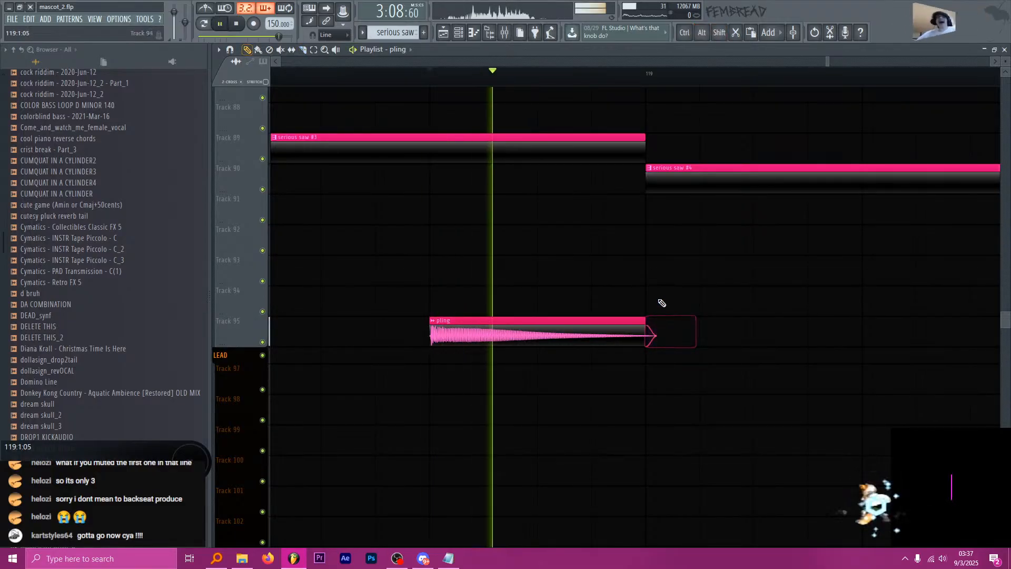
right_click(237, 338)
left_click(264, 481)
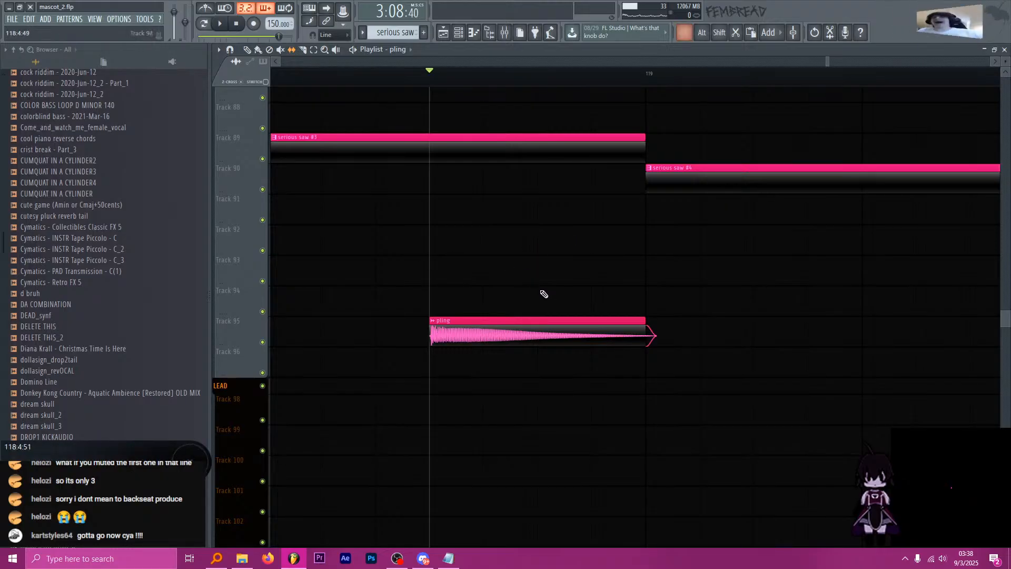
Play from around bar 109 and place a copy of the IOS THINGY SPECTRAL MESS clip just before 118:4 on Track 91.
scroll(609, 294, "down", 5)
scroll(581, 274, "down", 1)
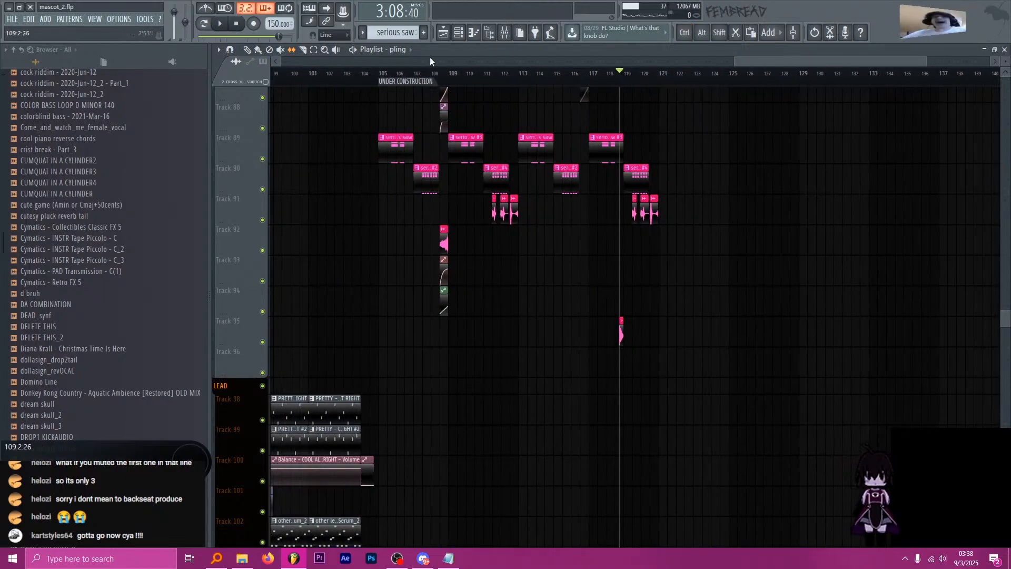
left_click(448, 76)
key("space")
left_click_drag(452, 77, 457, 138)
scroll(609, 248, "up", 6)
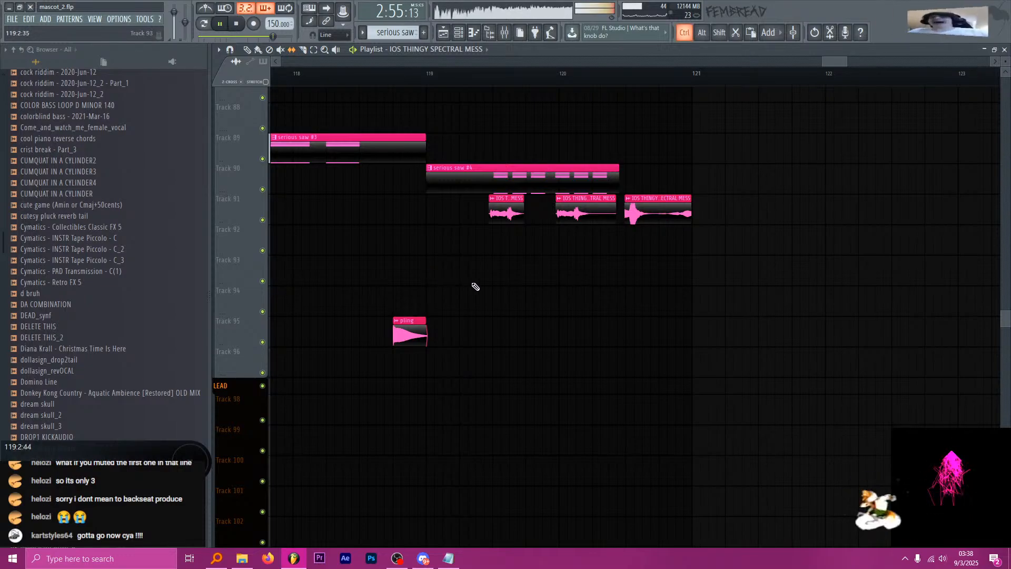
scroll(532, 293, "down", 3)
scroll(527, 245, "up", 3)
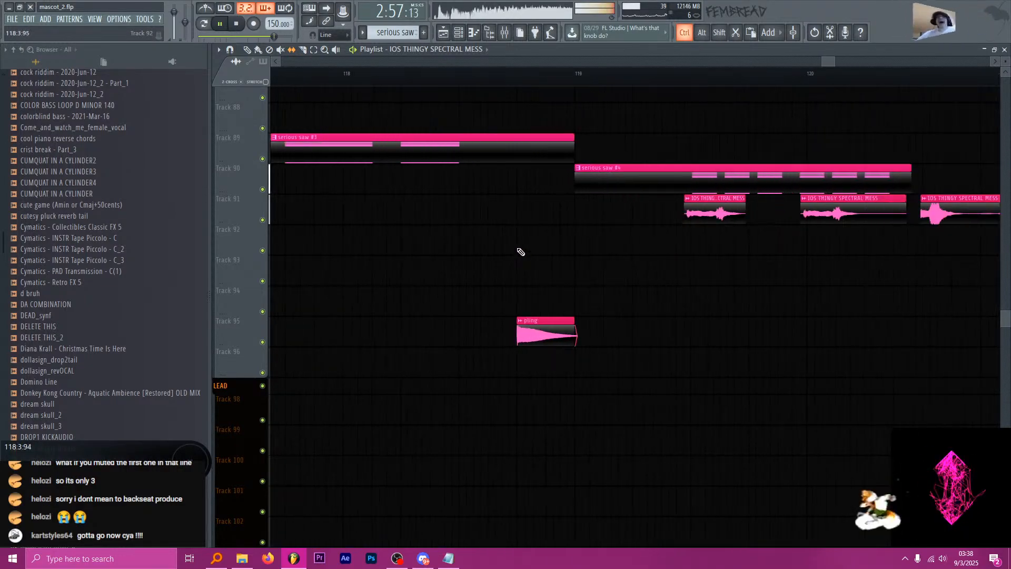
key("ctrl+z")
Slice the copied spectral clip on Track 91, delete its front part and fit the rest between 118:4 and 119:1.
key("c")
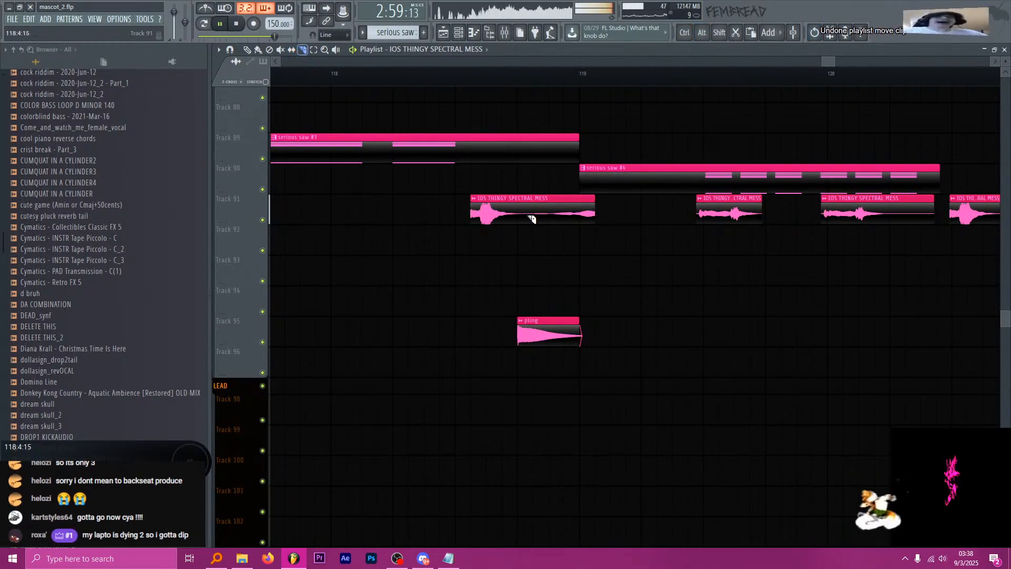
left_click(533, 219)
key("p")
right_click(506, 219)
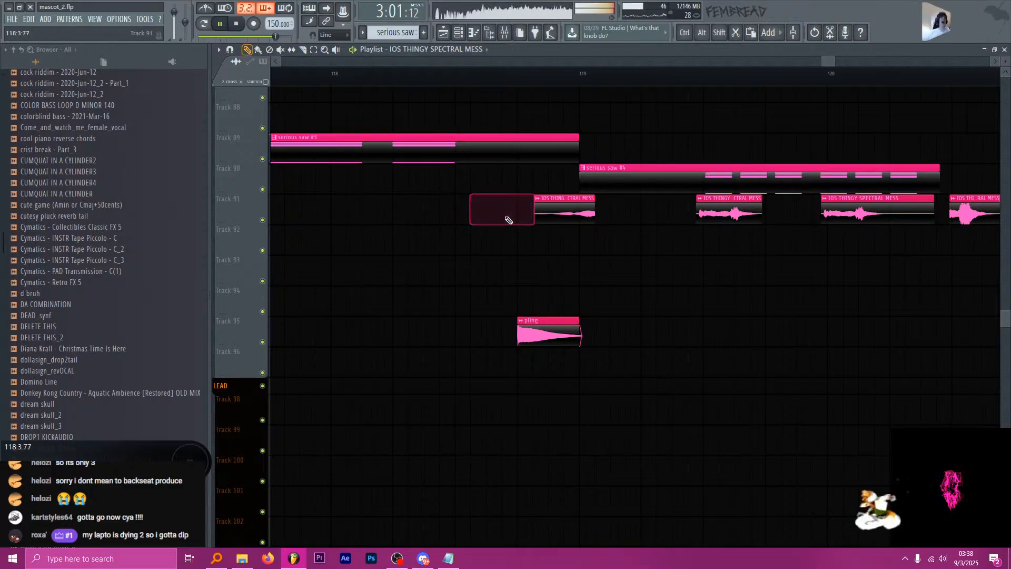
scroll(505, 219, "up", 2)
left_click_drag(594, 211, 567, 210)
key("space")
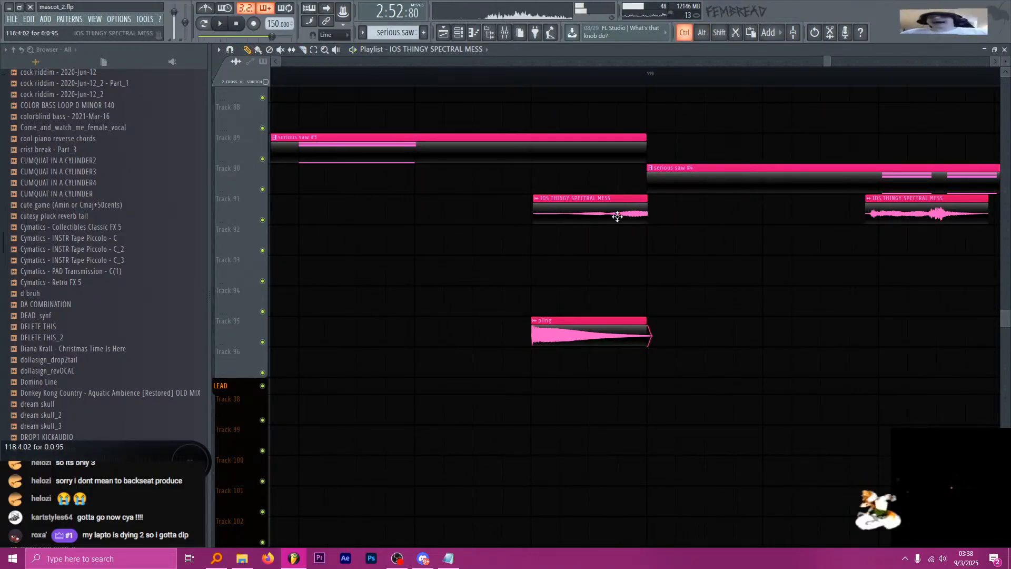
Play the passage from 118:1 past 119:1 and check how the spectral and pling clips sit together.
scroll(614, 216, "up", 2)
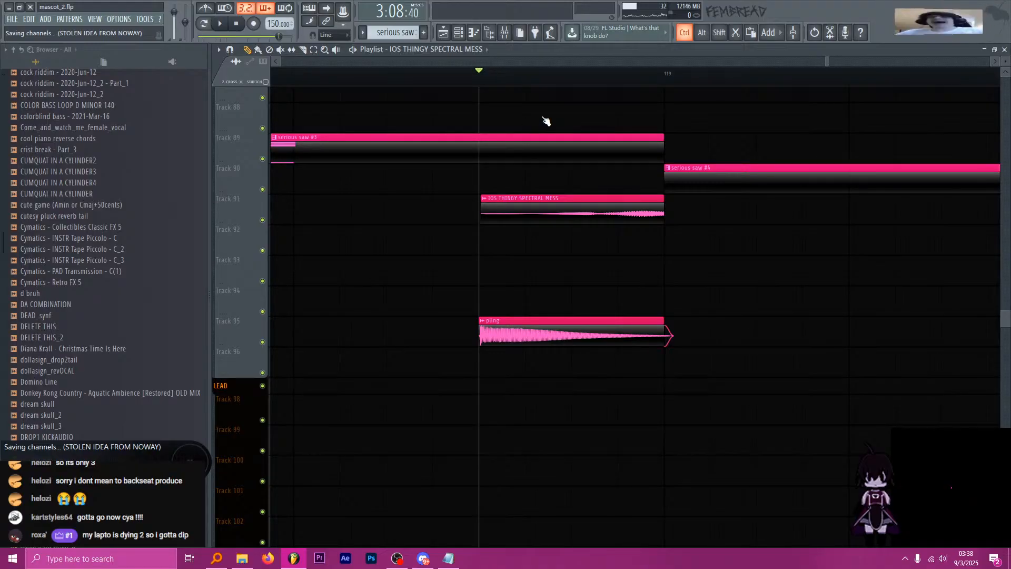
key("space")
scroll(544, 120, "down", 3)
key("space")
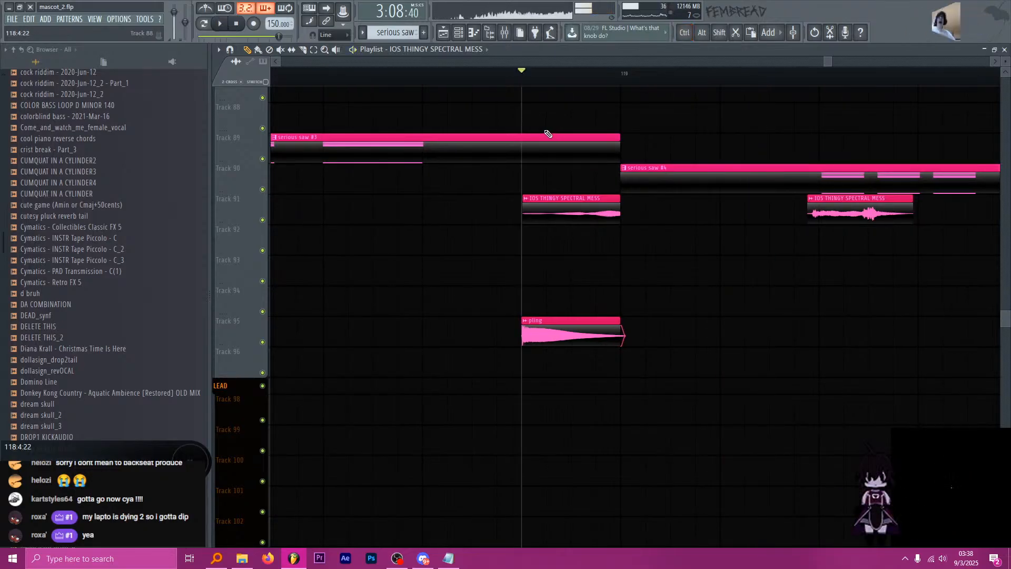
left_click_drag(453, 73, 374, 74)
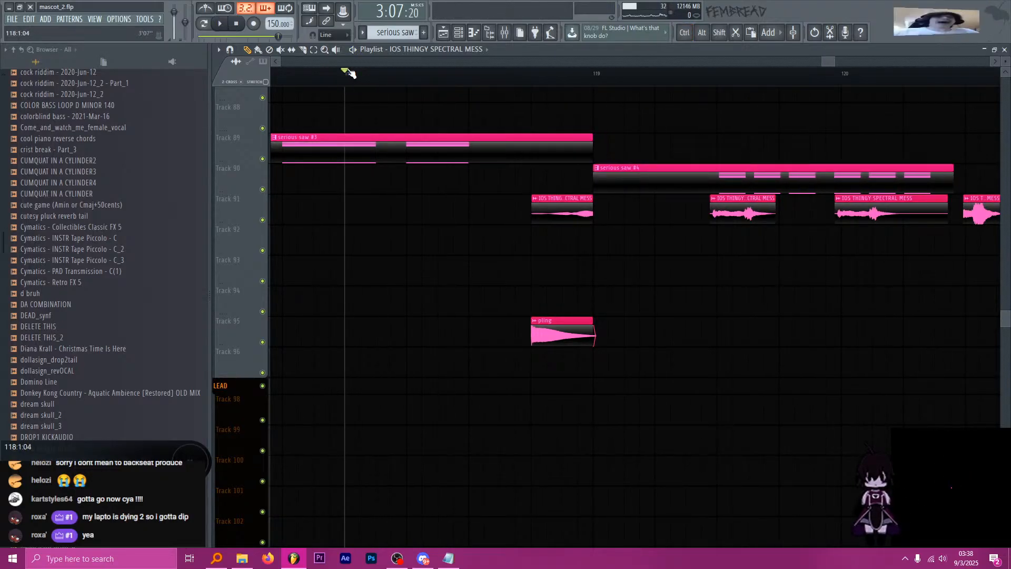
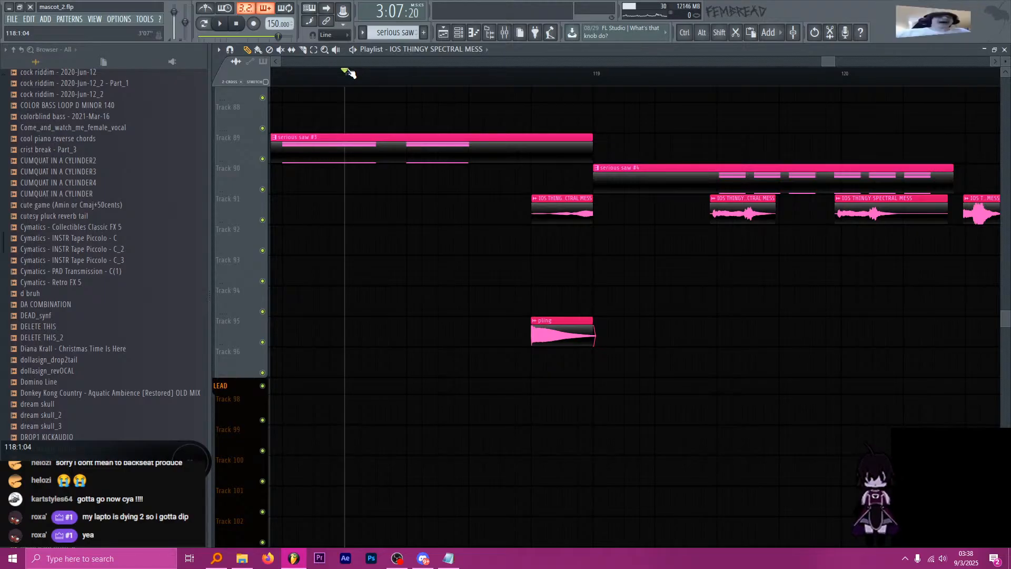
key("space")
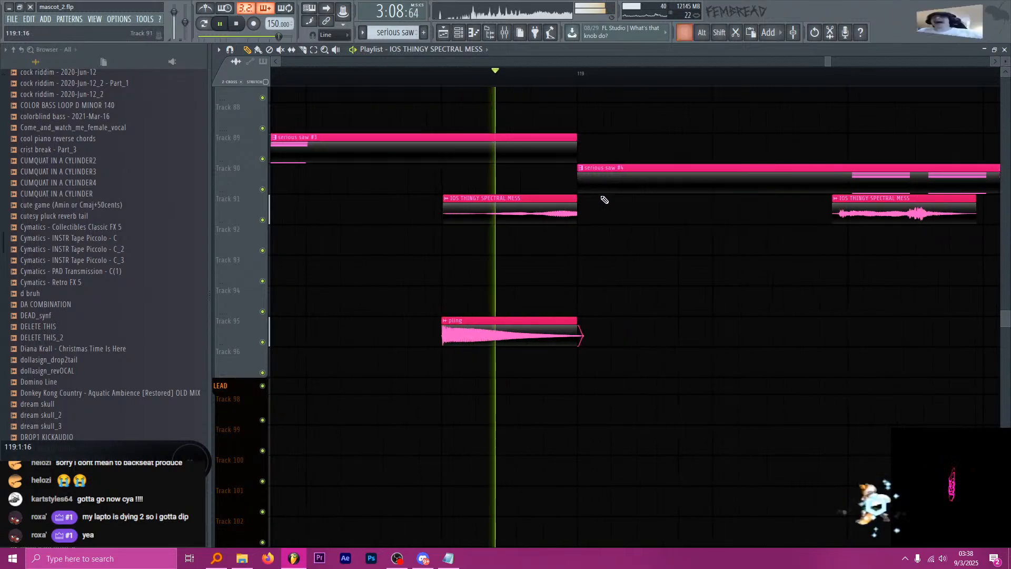
scroll(601, 200, "down", 8)
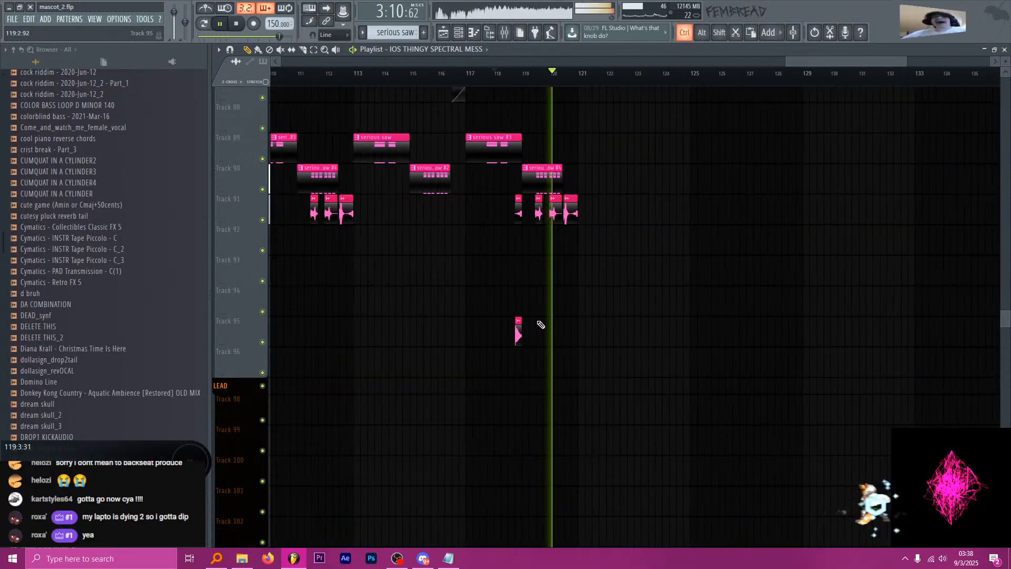
left_click(443, 74)
scroll(527, 221, "up", 5)
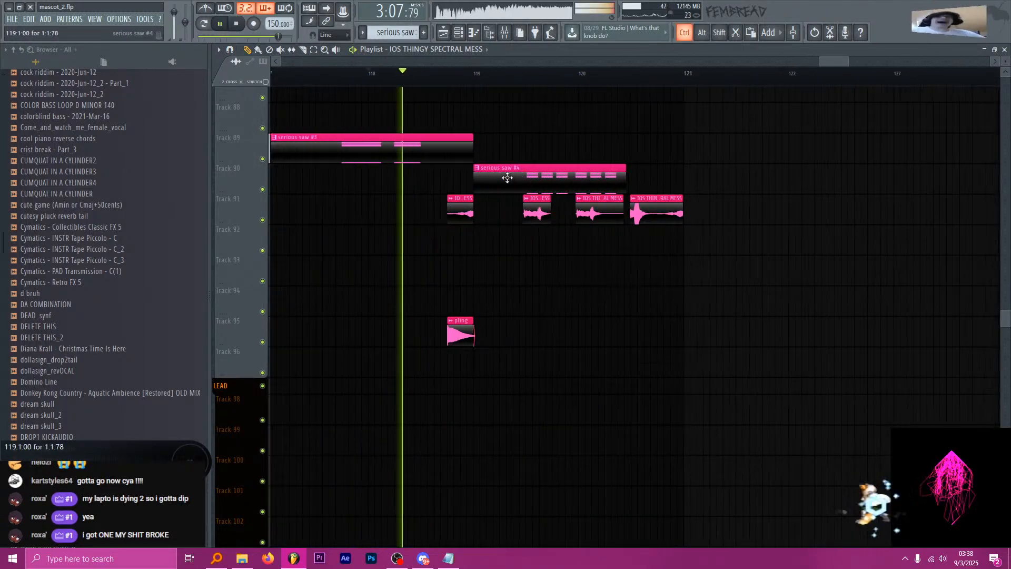
key("space")
scroll(474, 257, "down", 3)
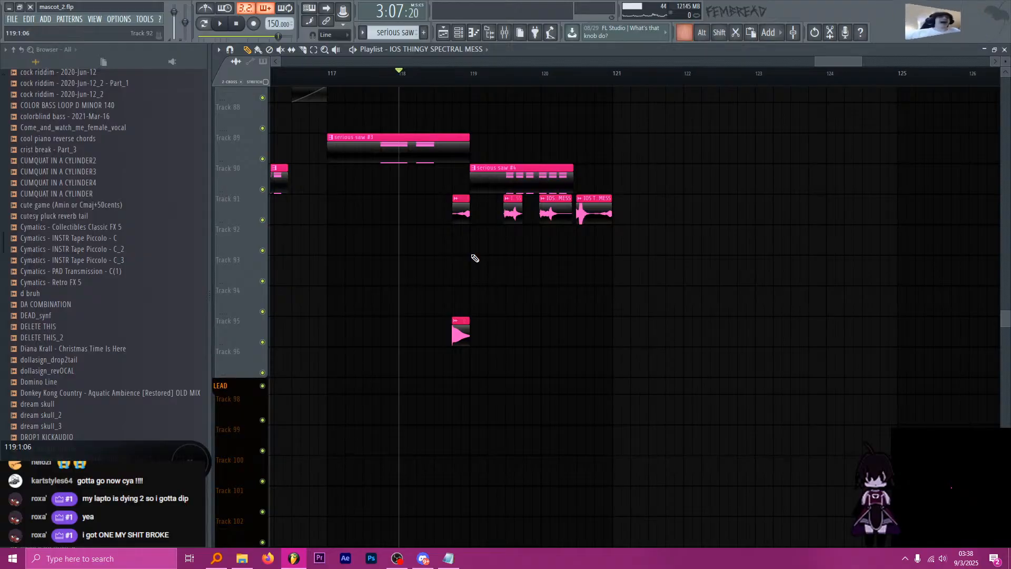
scroll(474, 257, "up", 4)
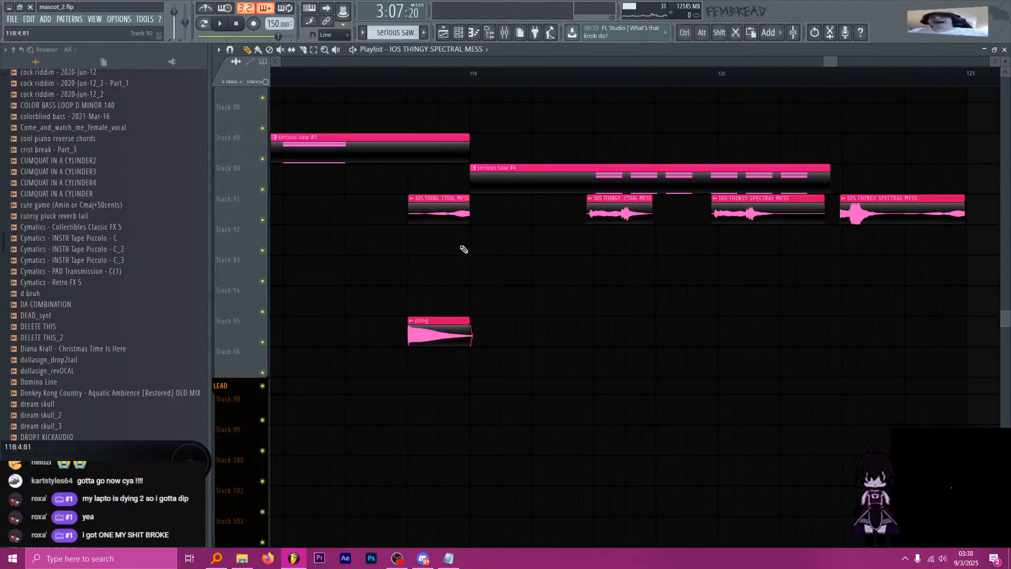
scroll(464, 249, "down", 2)
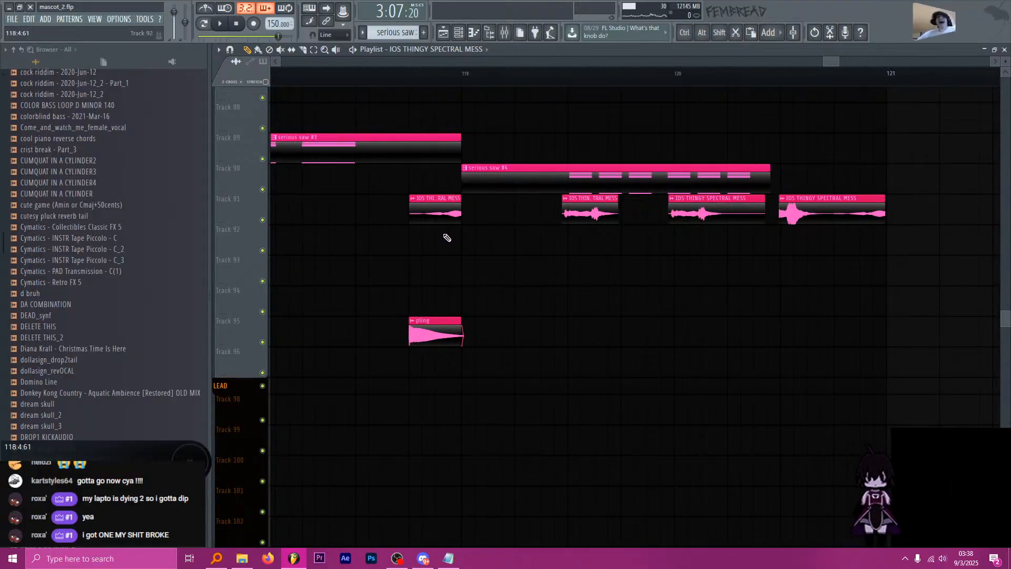
scroll(446, 238, "down", 6)
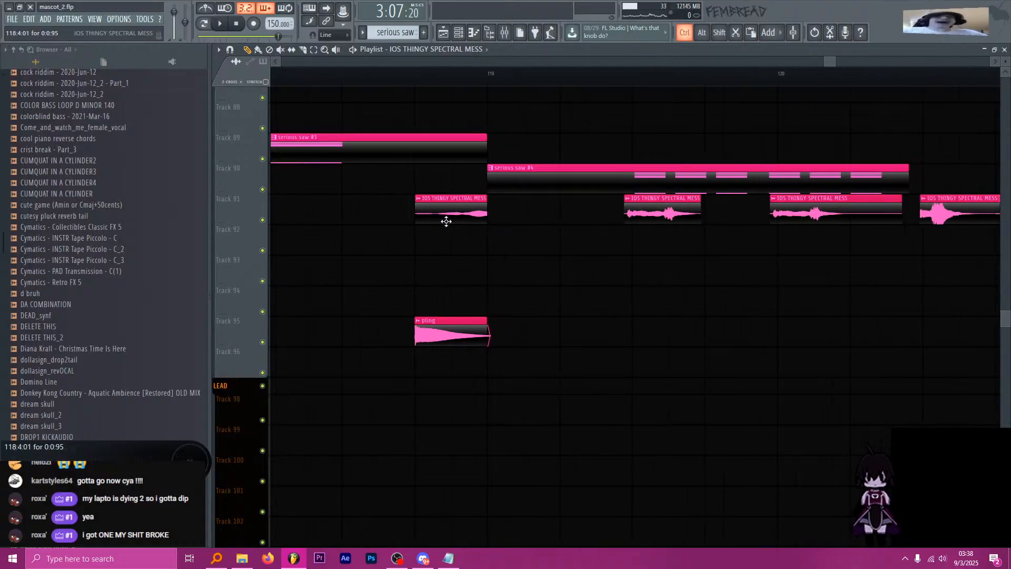
Save the project and play the transition from 118:2 past 119:1 again.
left_click(440, 79)
key("ctrl+s")
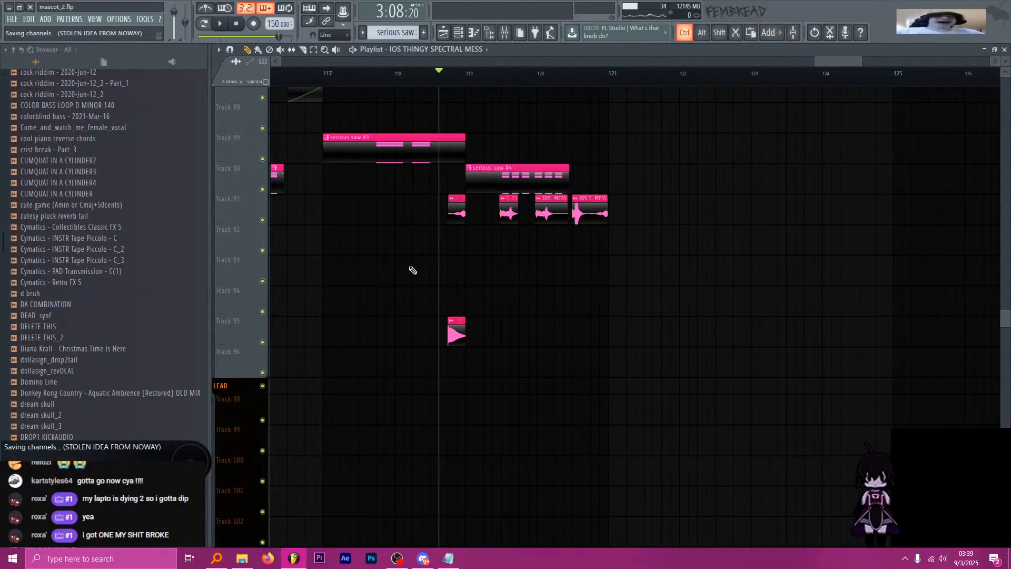
scroll(405, 316, "down", 2)
left_click(443, 83)
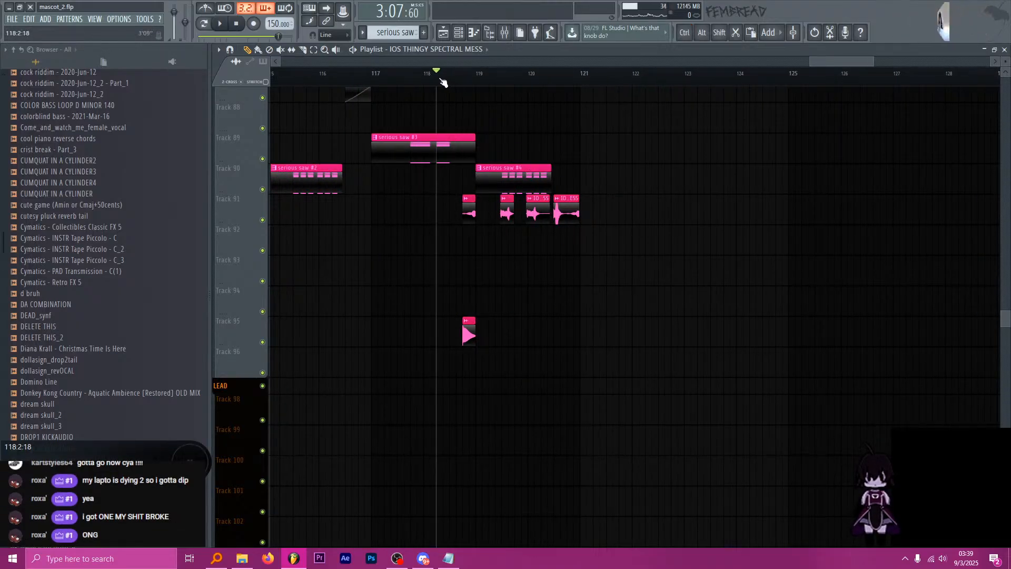
key("space")
scroll(505, 235, "down", 4)
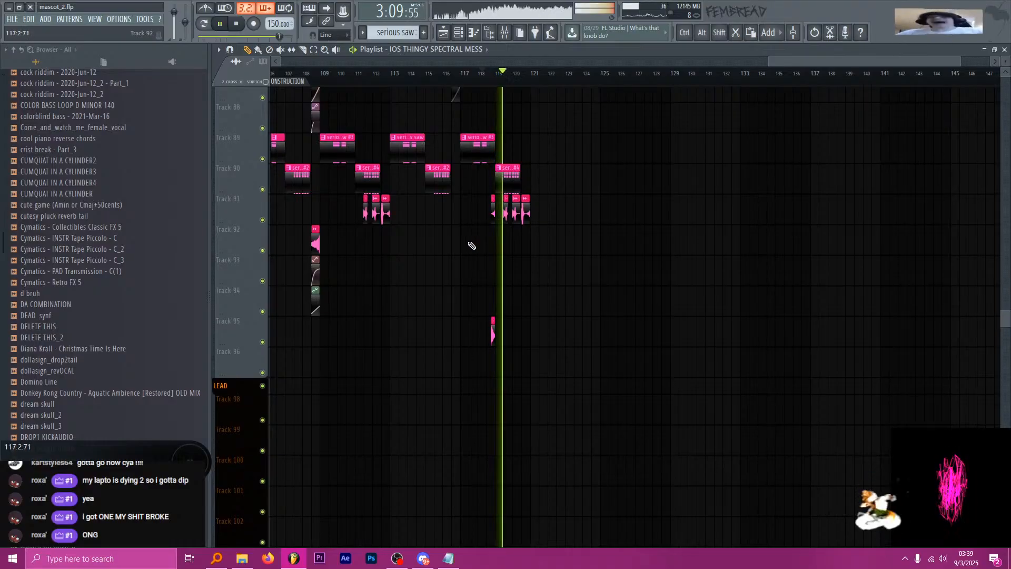
scroll(515, 280, "up", 5)
scroll(515, 280, "down", 5)
key("space")
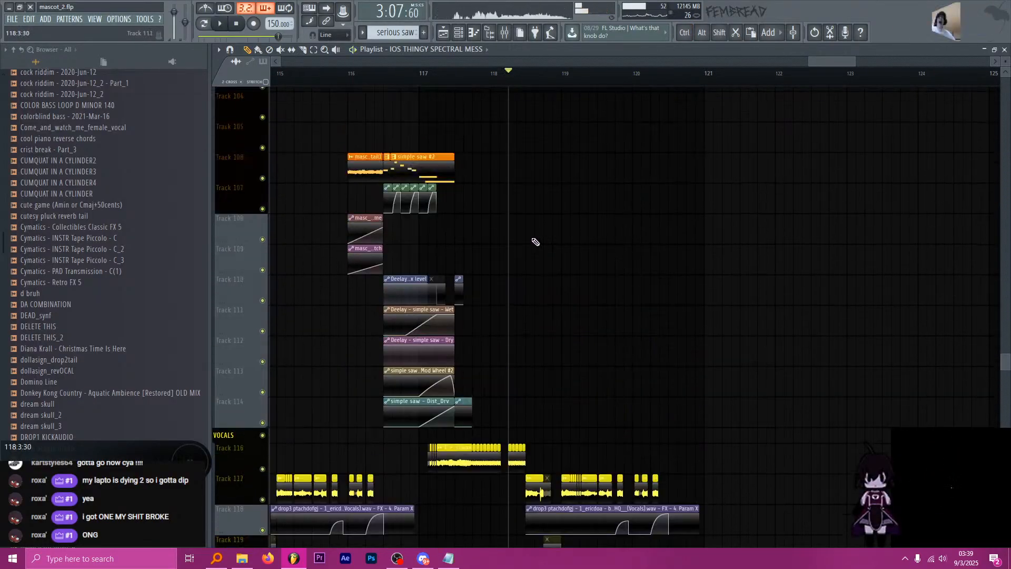
Look through the vocal and synth tracks and the earlier sections for a sound to layer at 118:4.
scroll(540, 237, "up", 1)
scroll(544, 231, "down", 20)
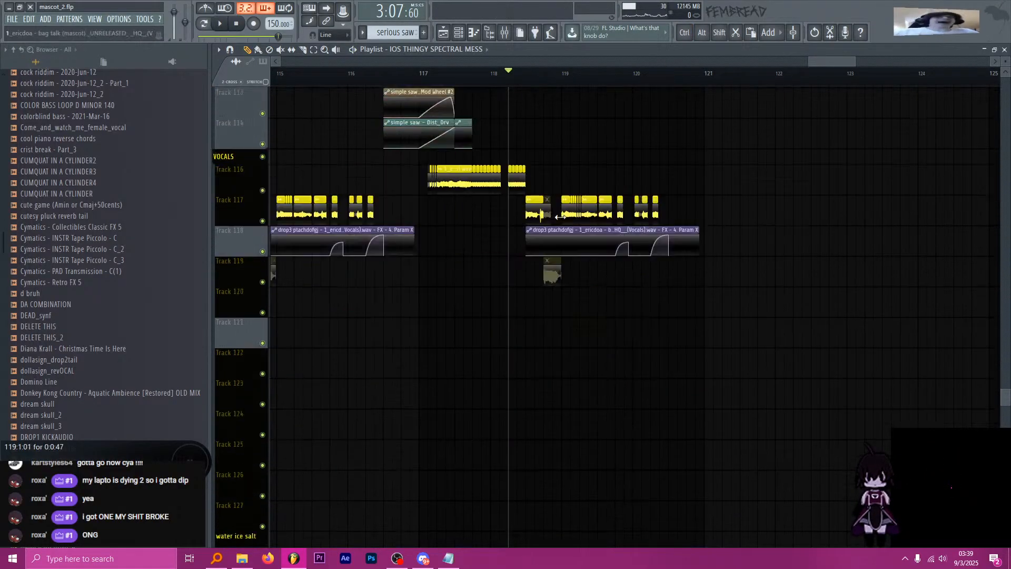
scroll(544, 216, "down", 5)
scroll(533, 215, "up", 20)
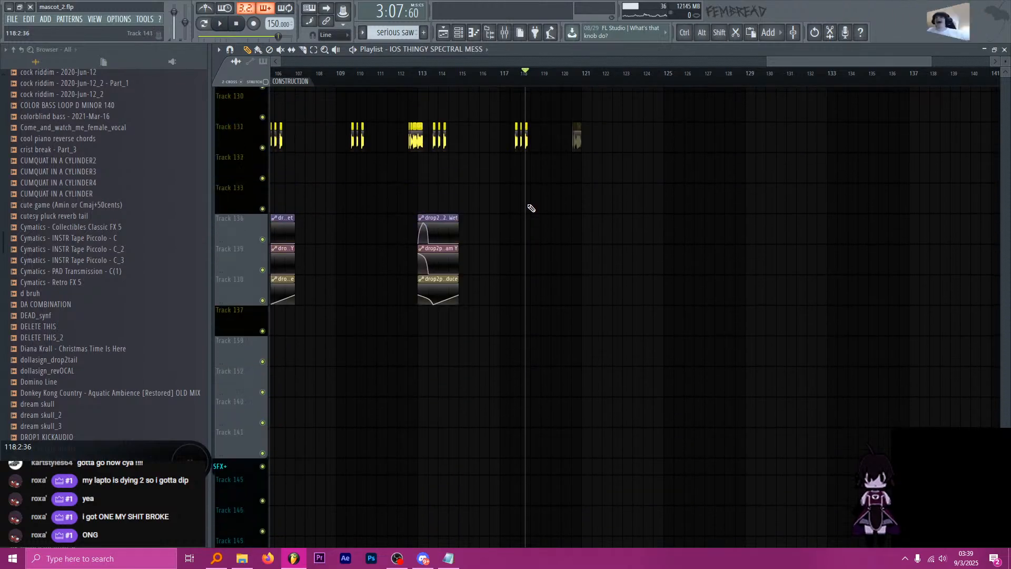
scroll(533, 209, "up", 9)
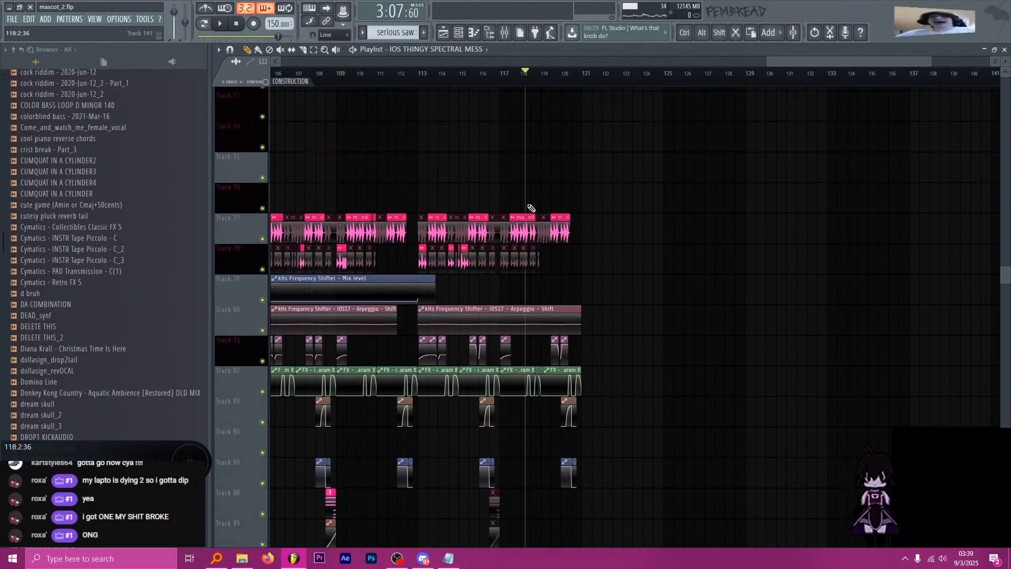
scroll(533, 211, "down", 3, "ctrl")
scroll(346, 291, "down", 3)
scroll(369, 300, "up", 2, "ctrl")
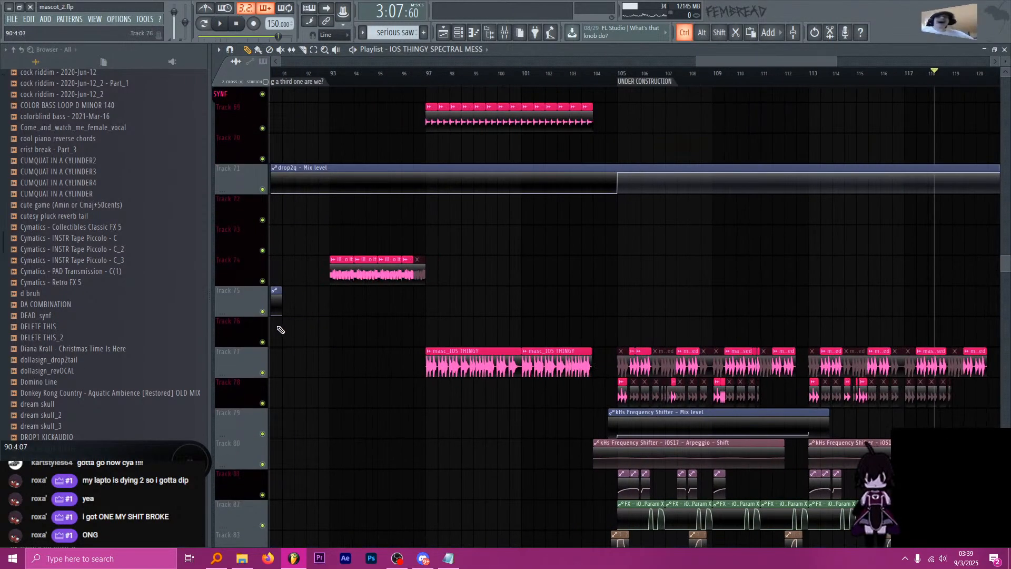
scroll(436, 314, "down", 3, "ctrl")
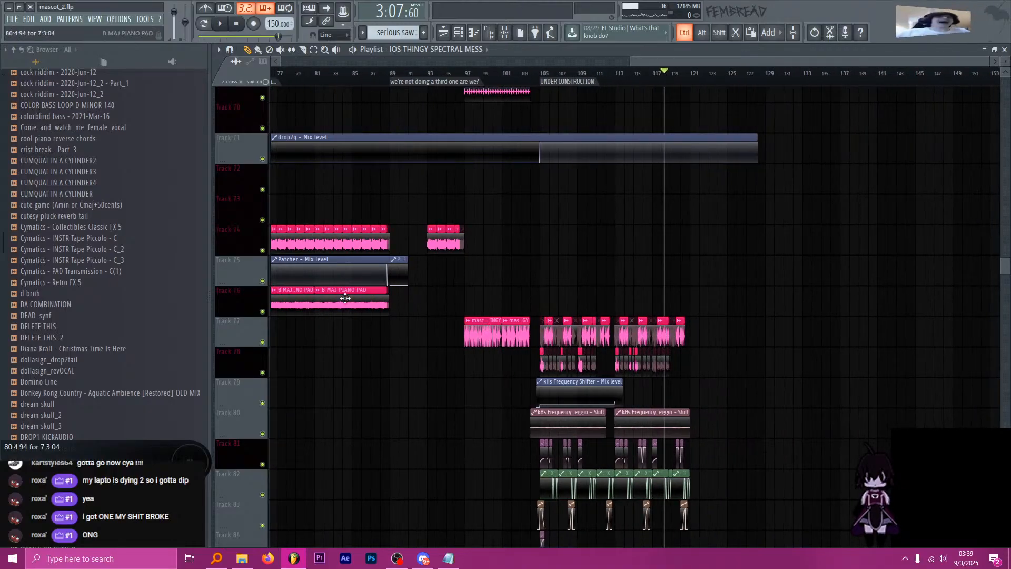
Place the B MAJ PIANO PAD clip at 118:4 on Track 76, cut it off around 119:1 and play it.
scroll(811, 316, "up", 12, "ctrl")
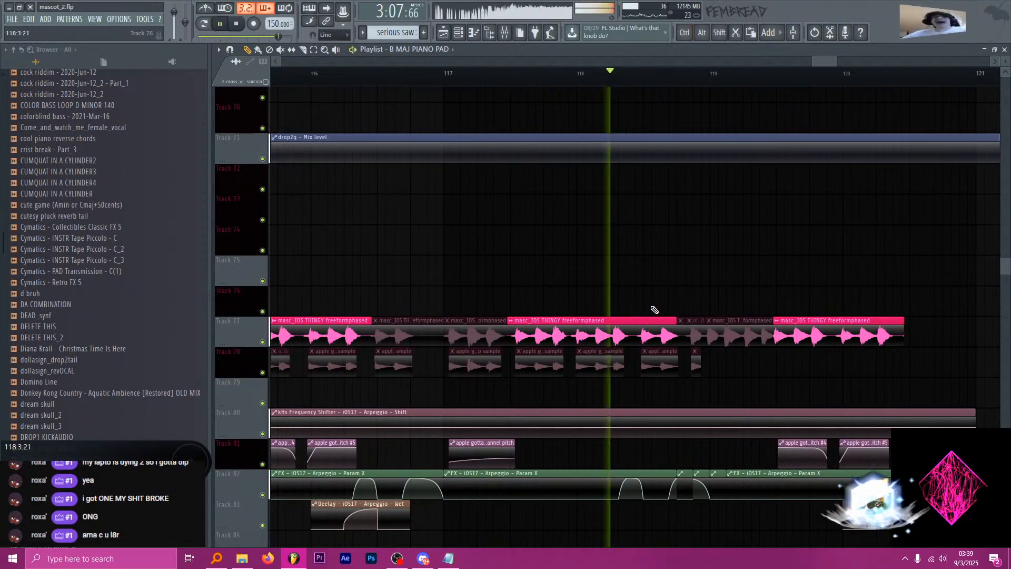
scroll(679, 306, "up", 3, "ctrl")
left_click(664, 312)
left_click_drag(664, 313, 653, 305)
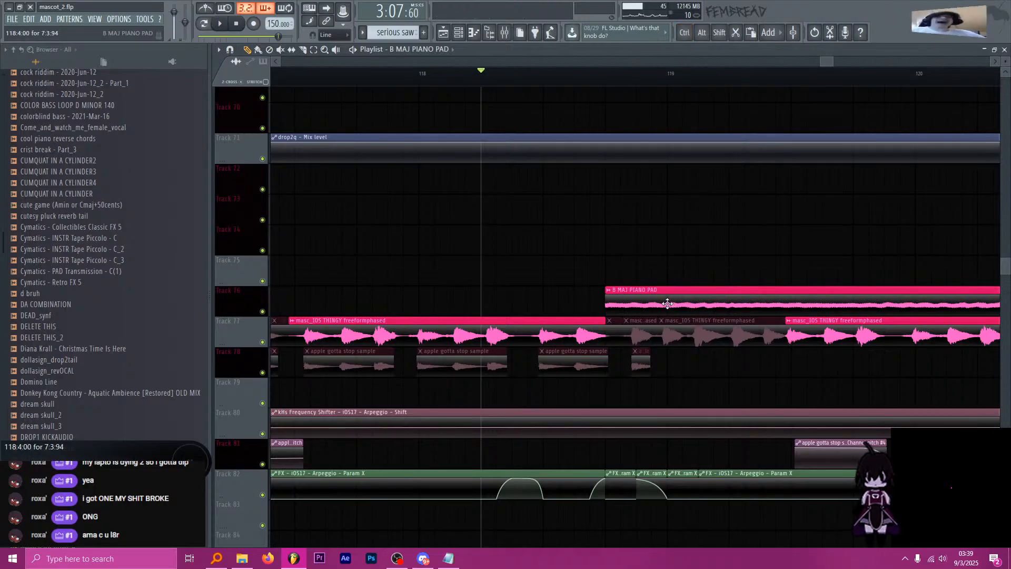
left_click(670, 298, "alt+shift")
right_click(689, 301)
key("space")
scroll(679, 303, "up", 3, "ctrl")
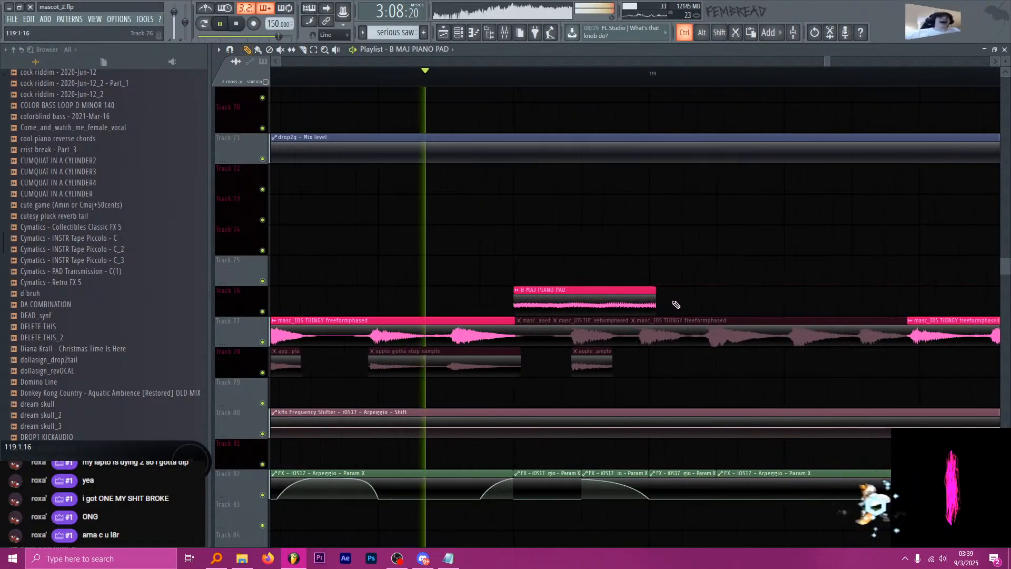
Trim the end of the B MAJ PIANO PAD clip back to 119:1 and insert an empty track beneath it.
key("space")
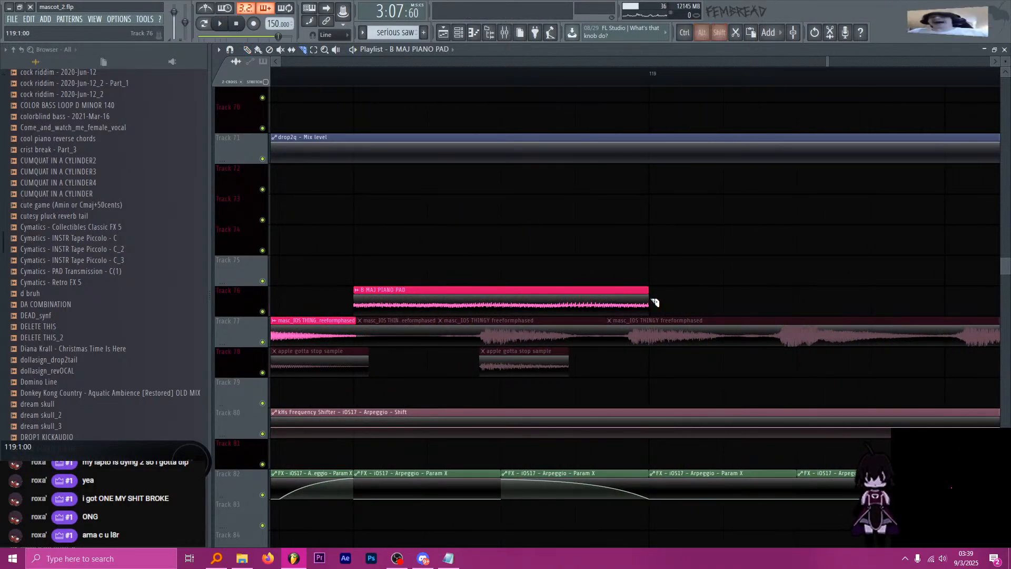
scroll(658, 303, "down", 3, "ctrl")
key("Insert")
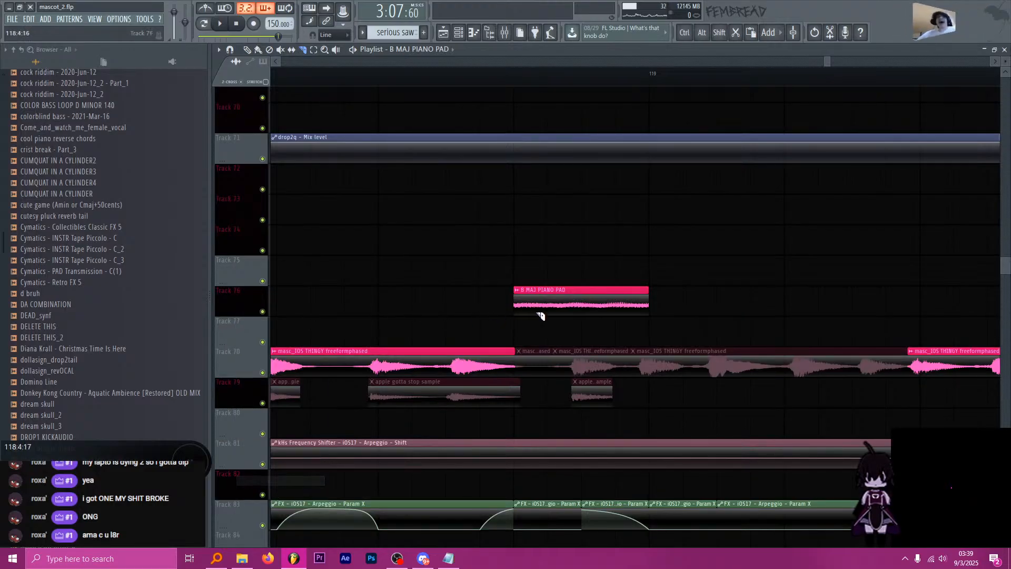
Create a channel volume automation clip for the B MAJ PIANO PAD from 118:4 to 119:1 and place it on Track 77.
key("p")
left_click_drag(604, 290, 604, 289)
key("ctrl+Return")
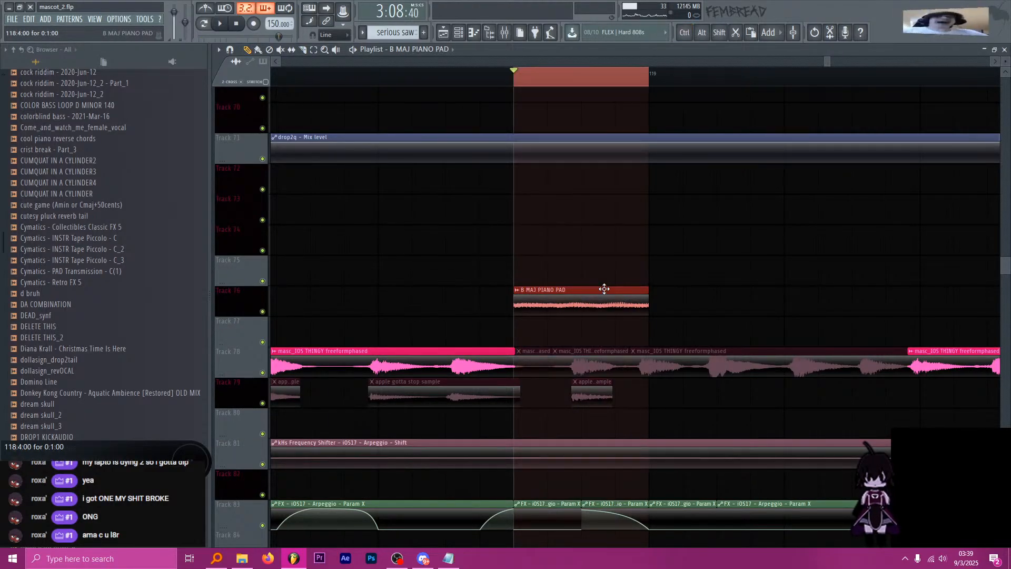
double_click(604, 290)
right_click(507, 165)
left_click(547, 232)
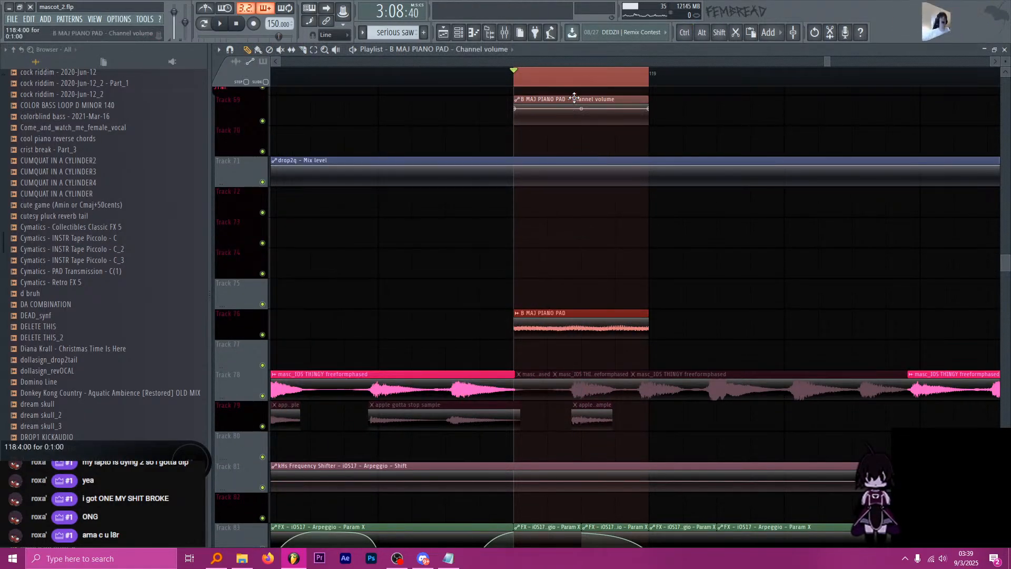
left_click_drag(562, 111, 561, 355)
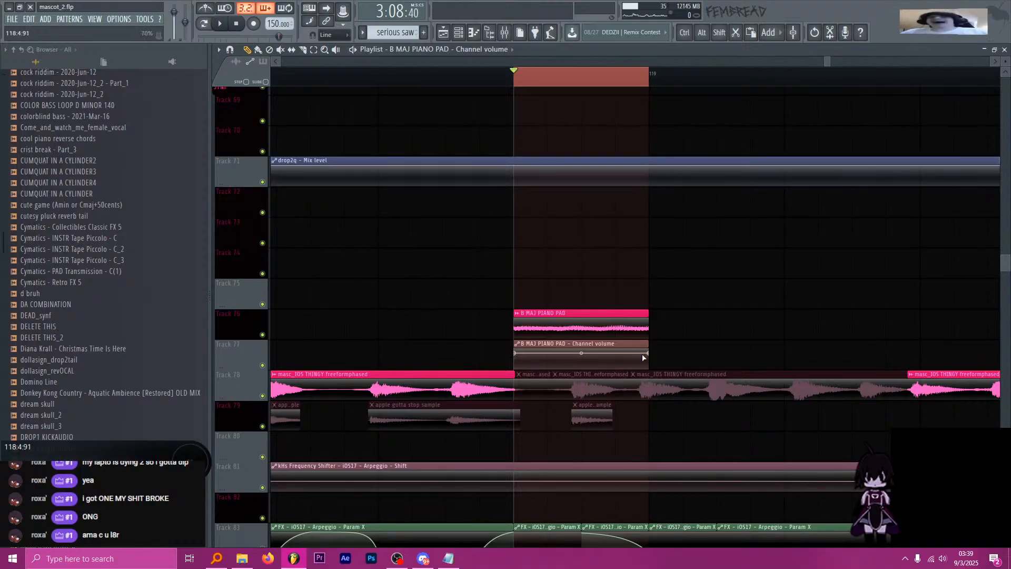
Place a one-beat copy of the piano pad's channel volume automation at 1:1 on Track 77 and make it unique.
right_click(649, 355)
left_click(716, 349)
scroll(714, 350, "down", 4)
scroll(706, 357, "up", 2)
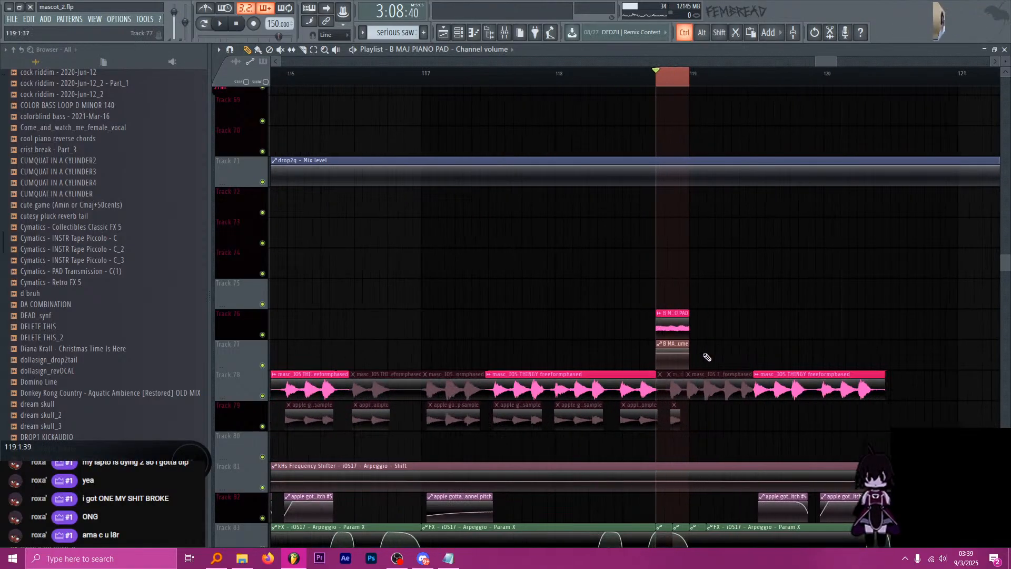
scroll(706, 364, "down", 5)
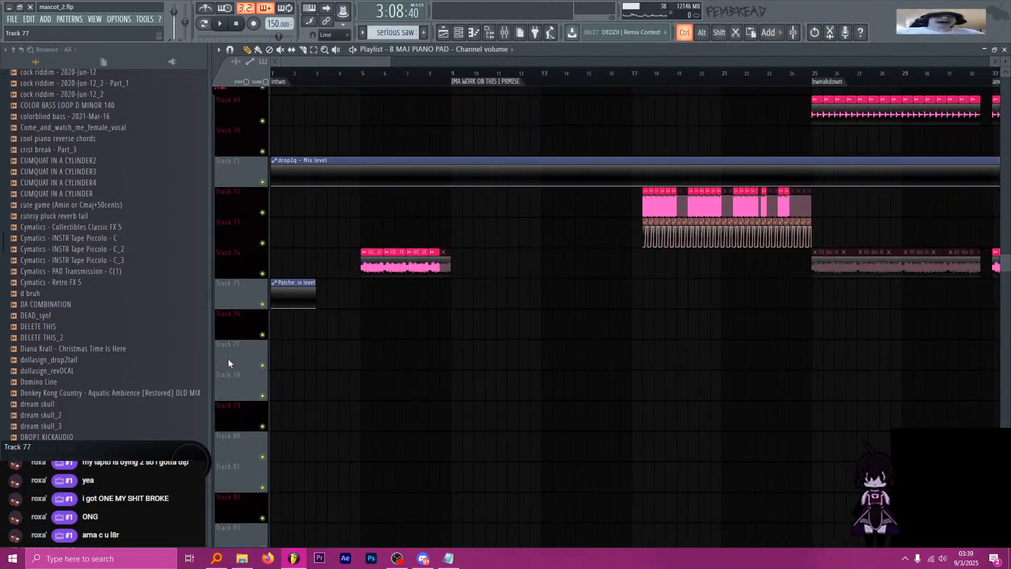
scroll(228, 363, "up", 7)
left_click_drag(344, 346, 312, 345)
left_click(313, 345)
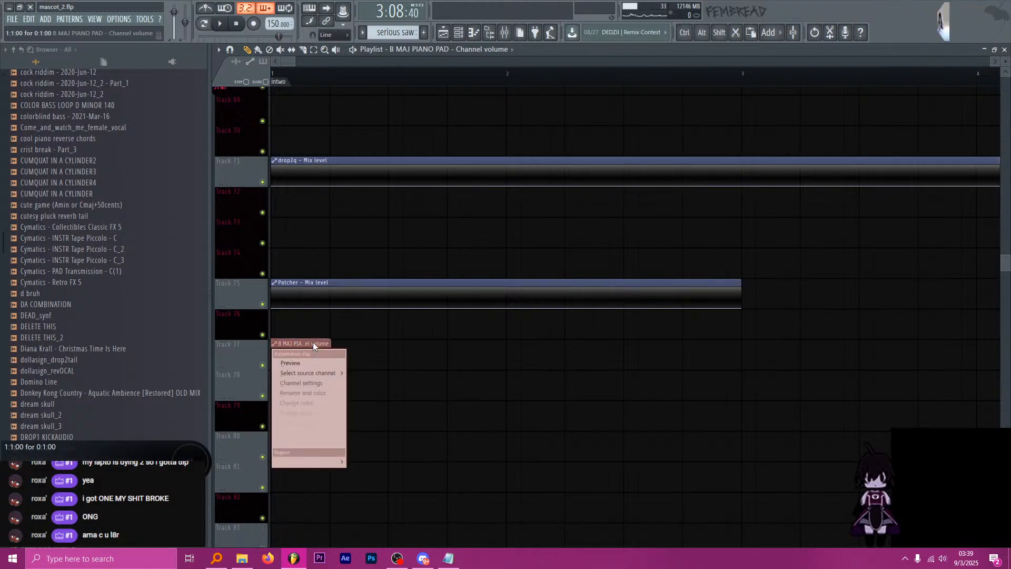
key("u")
Shape the piano pad's volume automation from 118:4 to 119:1 into a rising ramp starting at silence.
scroll(333, 337, "down", 11)
scroll(890, 367, "up", 4)
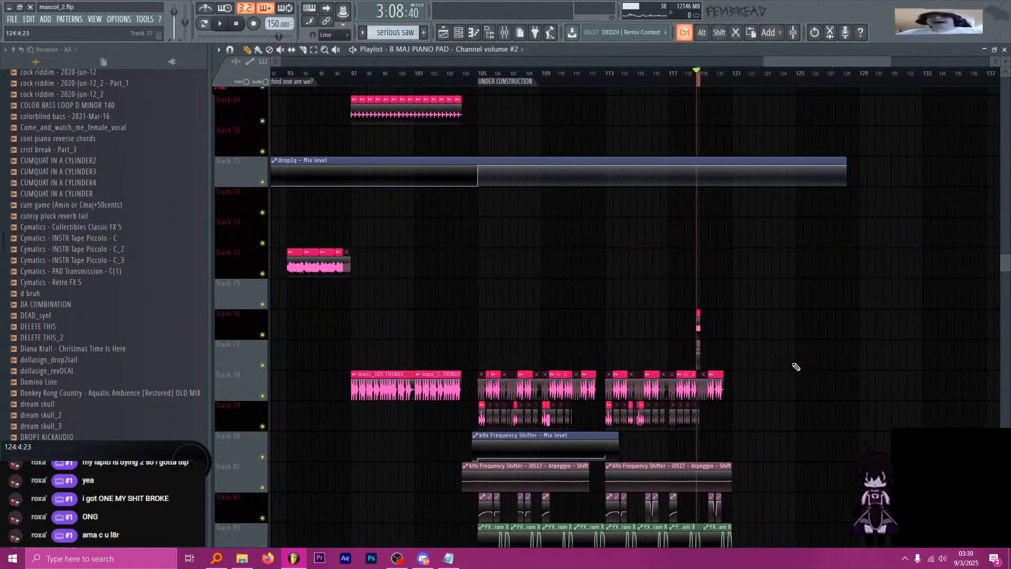
scroll(655, 365, "up", 6)
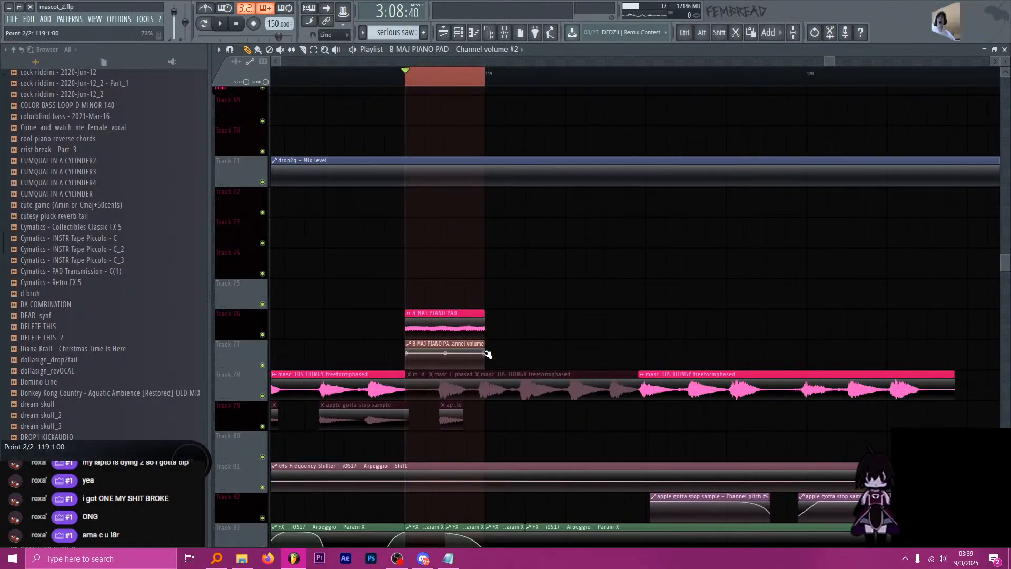
left_click_drag(485, 353, 486, 346)
left_click_drag(406, 353, 446, 357)
key("space")
key("space")
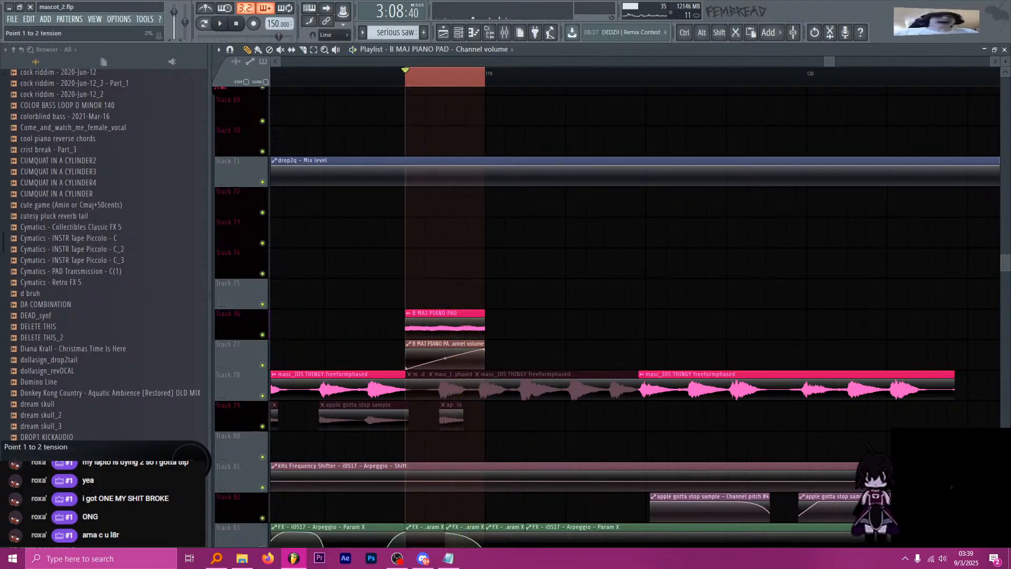
key("space")
key("space")
Clear the time selection, play the transition from 118:3 past 119:1 and save the project.
right_click(420, 76)
left_click(333, 78)
key("space")
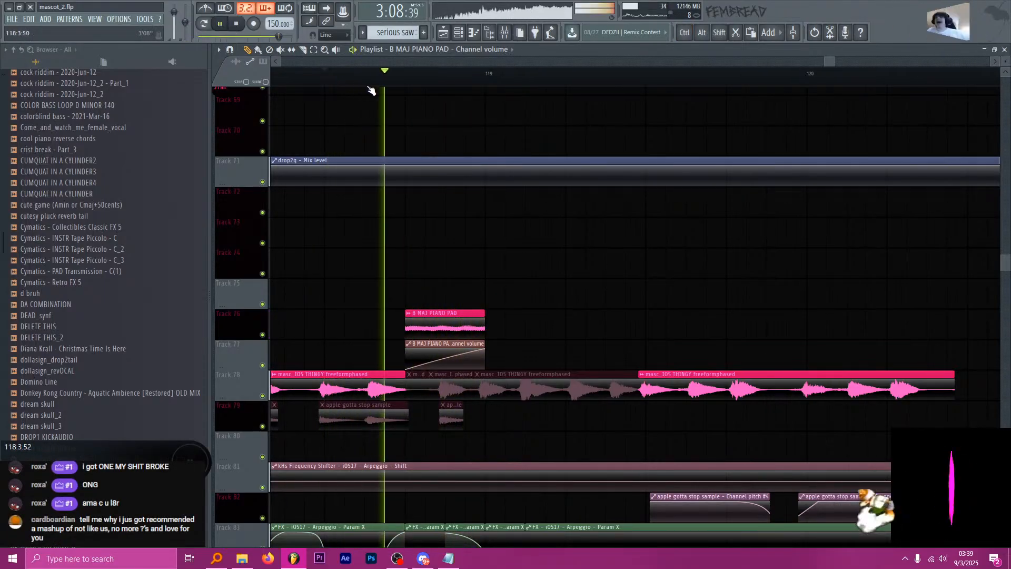
scroll(601, 194, "down", 3)
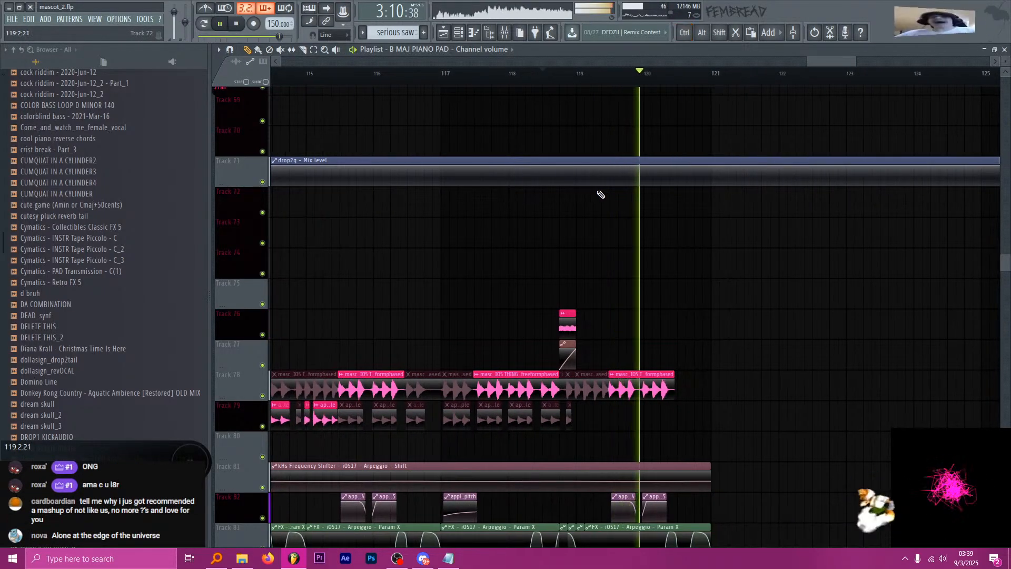
key("space")
key("ctrl+s")
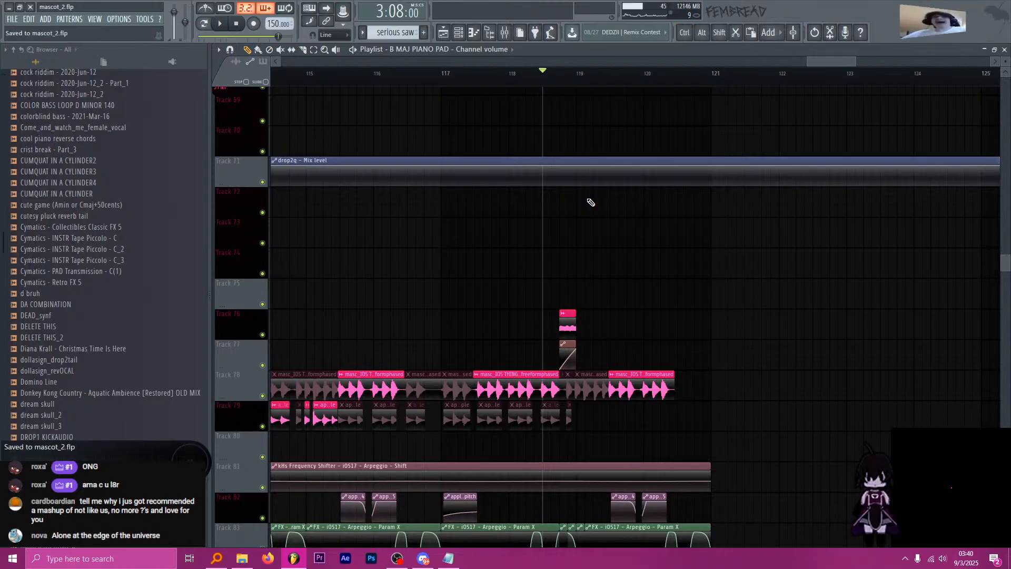
Play the UNDER CONSTRUCTION drop from bar 105 to about bar 120 and save the project.
scroll(571, 203, "down", 2)
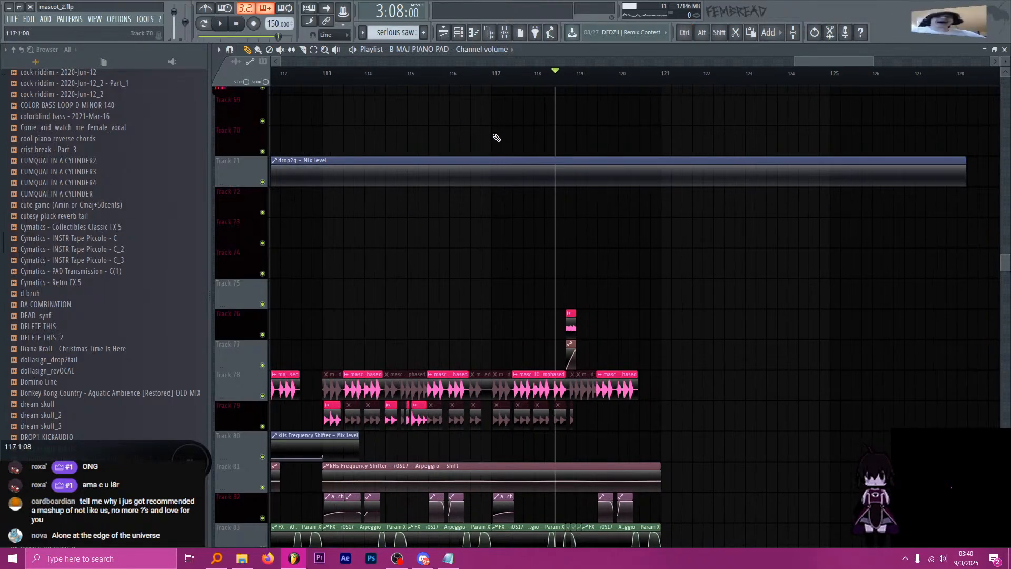
left_click_drag(354, 73, 325, 74)
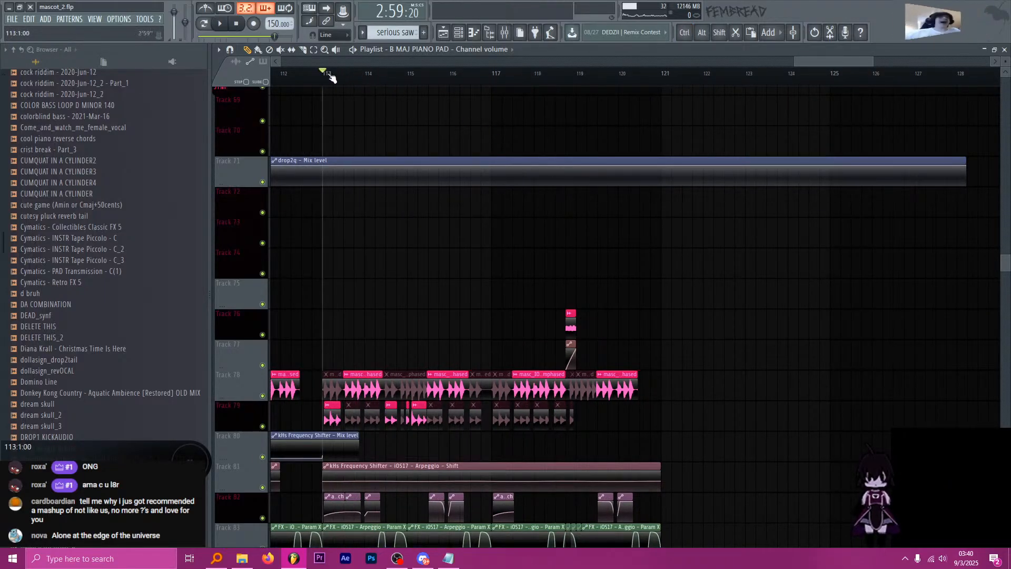
scroll(434, 148, "down", 3)
scroll(356, 81, "down", 2)
left_click_drag(501, 78, 407, 73)
scroll(451, 225, "up", 3)
key("space")
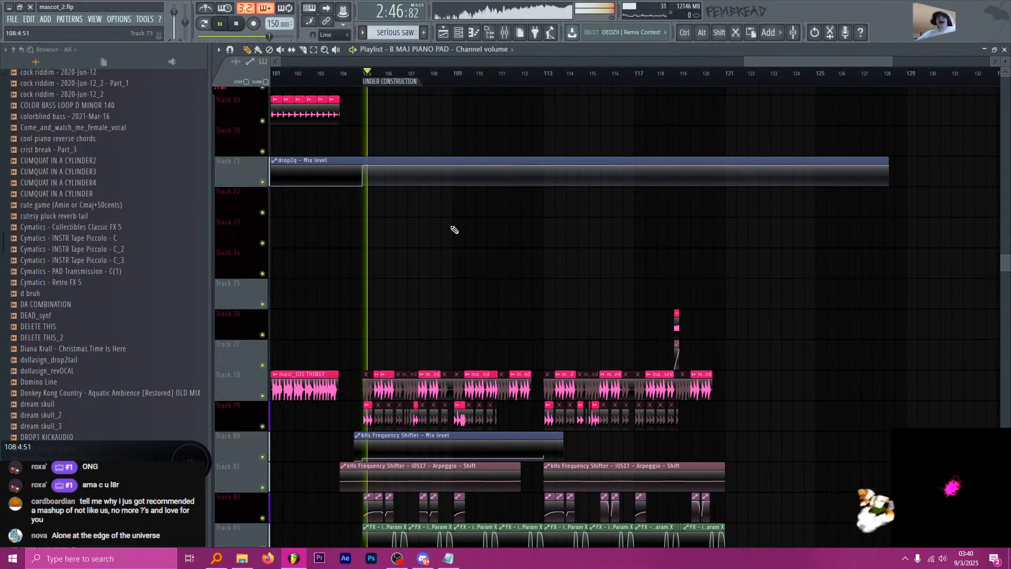
key("space")
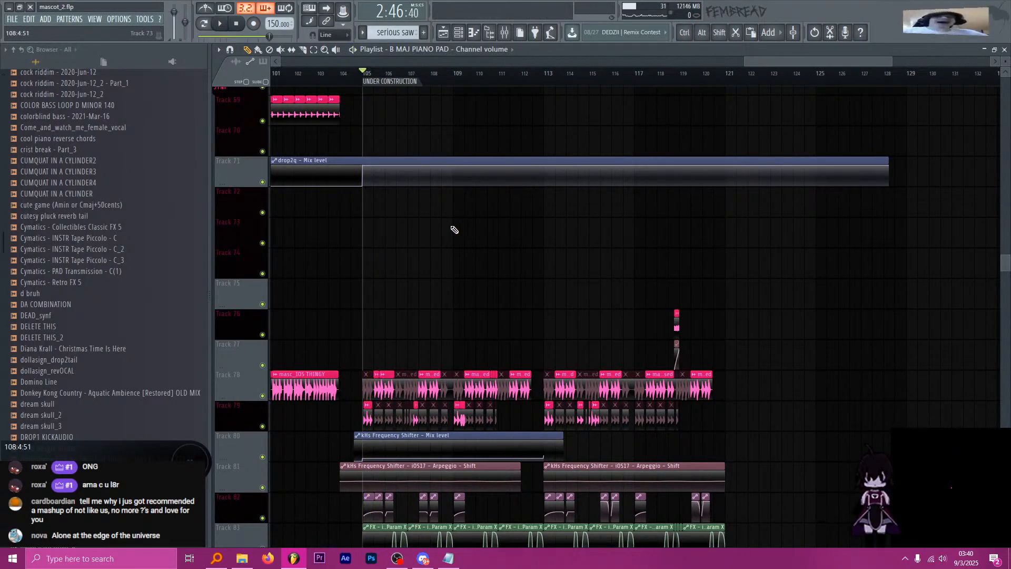
key("space")
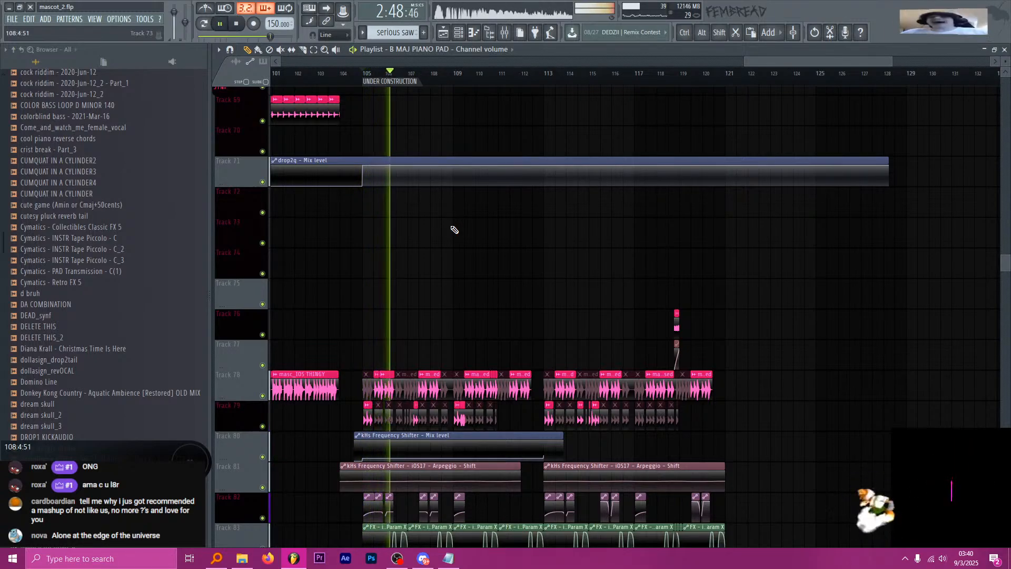
scroll(443, 222, "down", 3)
scroll(456, 131, "down", 1)
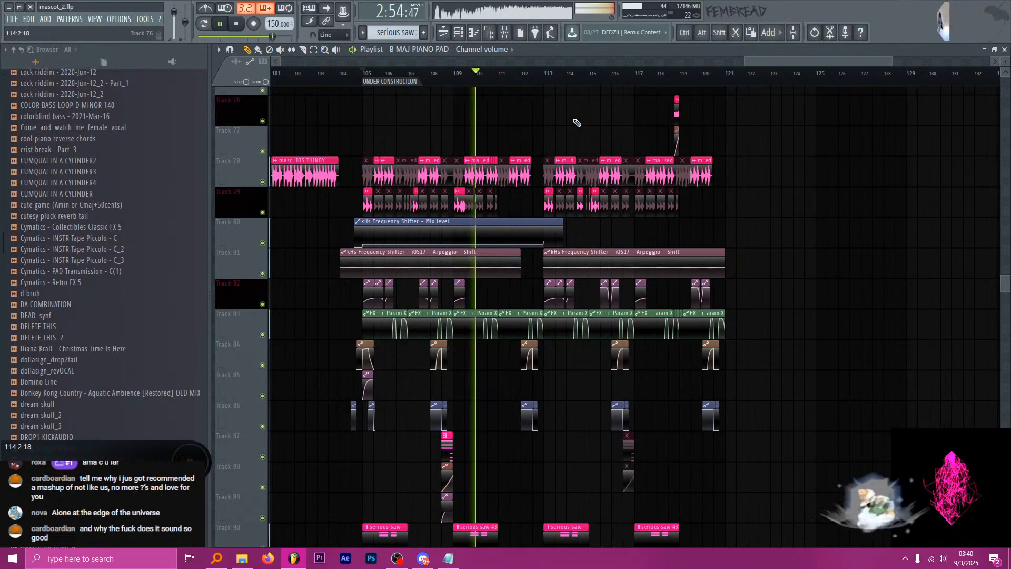
scroll(590, 120, "down", 3)
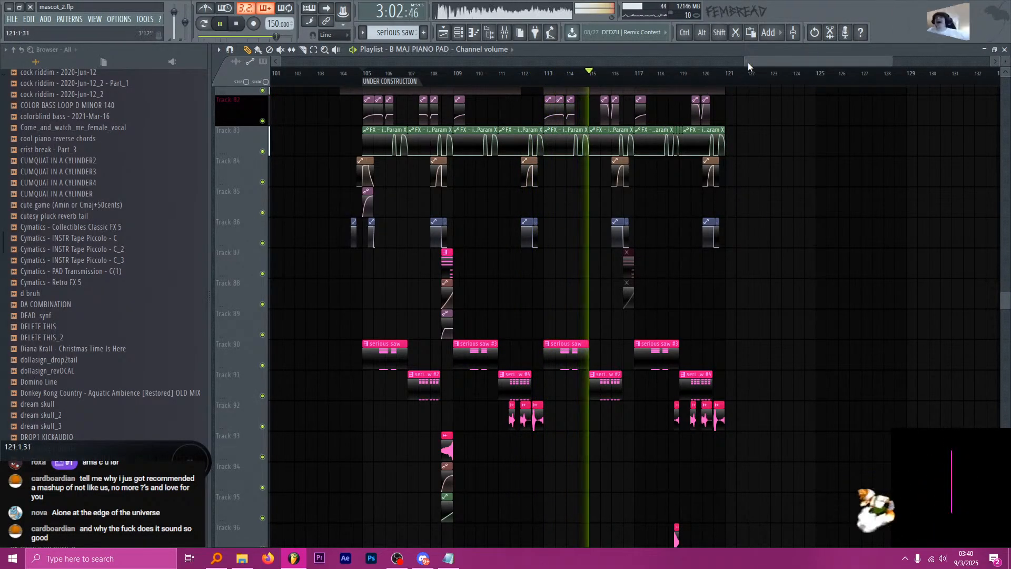
scroll(679, 142, "right", 3)
scroll(691, 157, "up", 6)
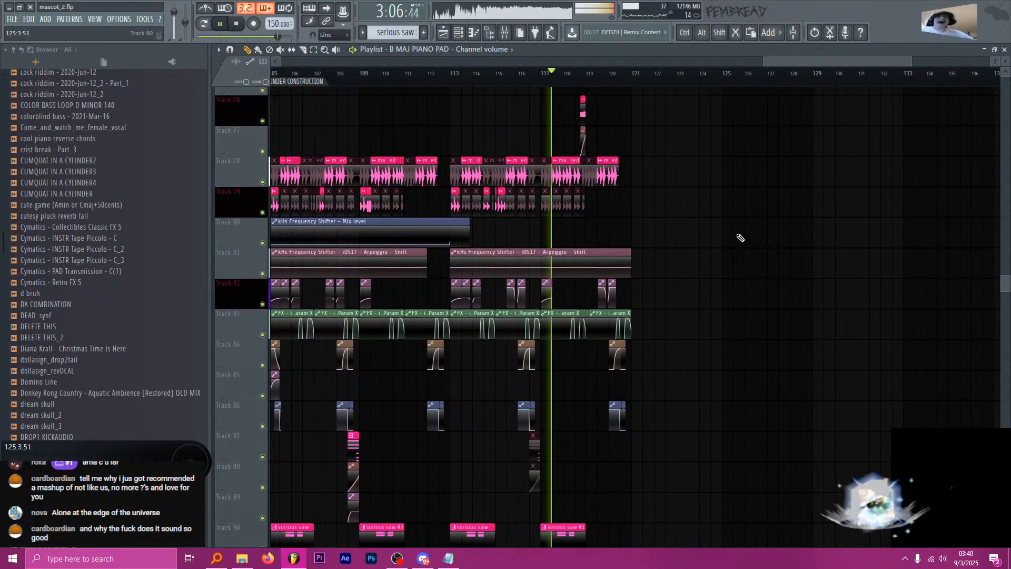
scroll(758, 232, "down", 2)
scroll(759, 233, "up", 2)
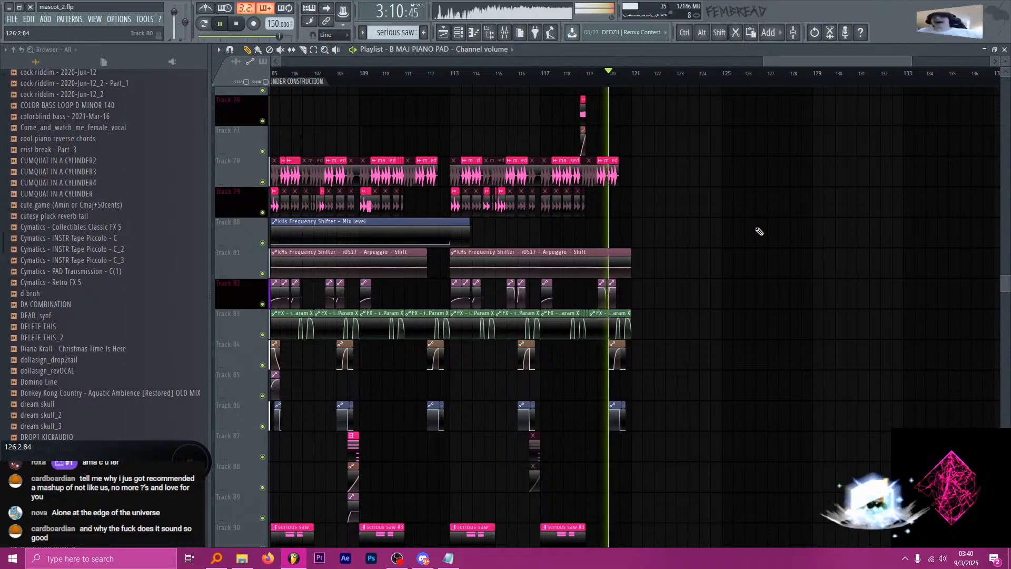
scroll(759, 231, "down", 2)
key("space")
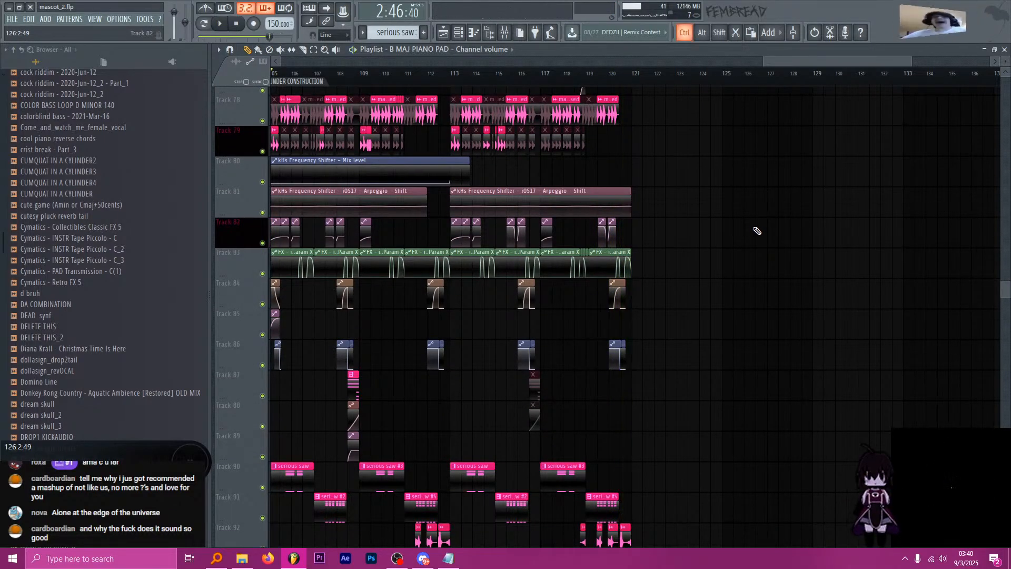
key("ctrl+s")
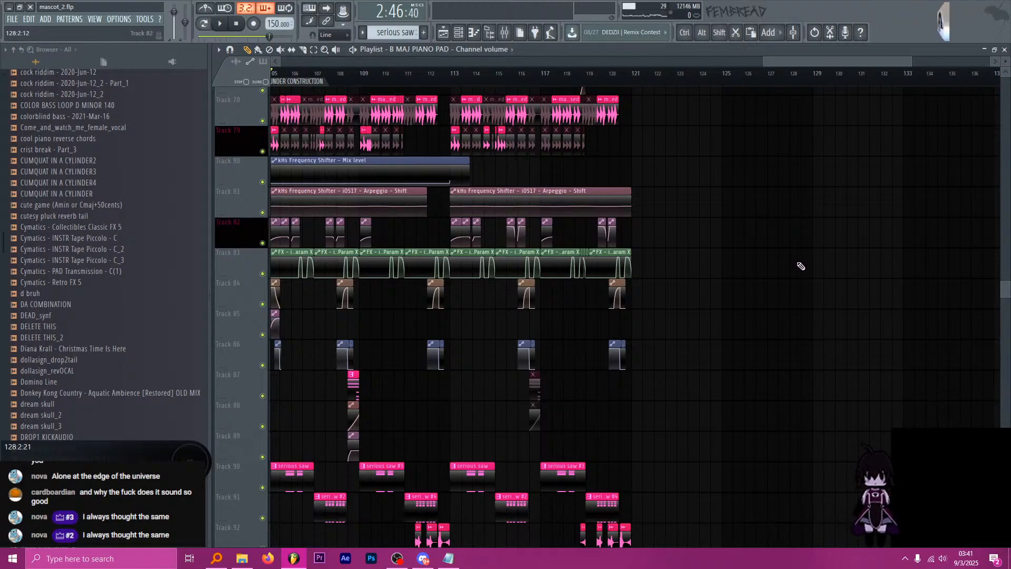
Look over the whole arrangement from the synth tracks up to the kick, hat and clap tracks.
scroll(801, 258, "down", 5, "ctrl")
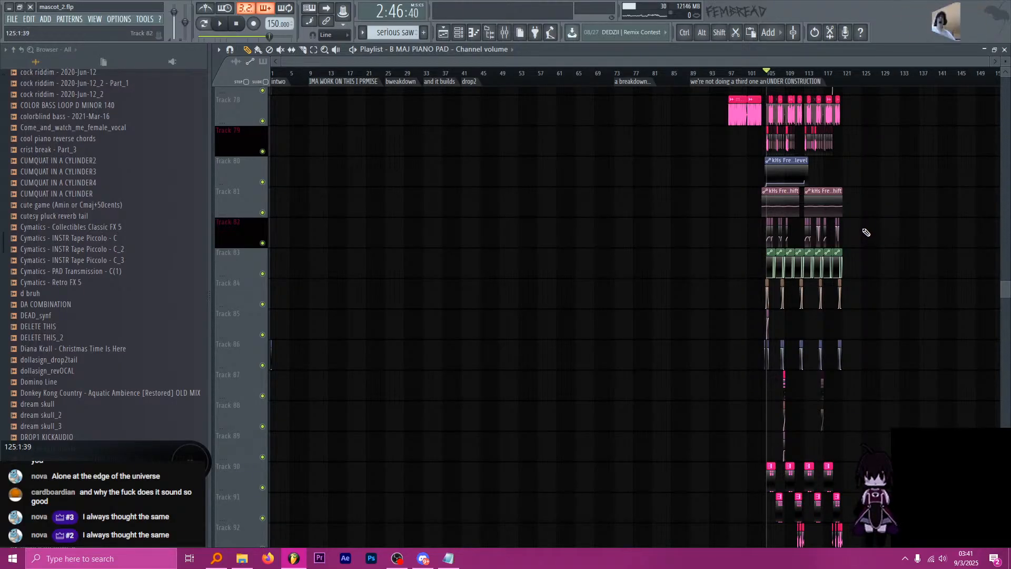
scroll(858, 216, "up", 8)
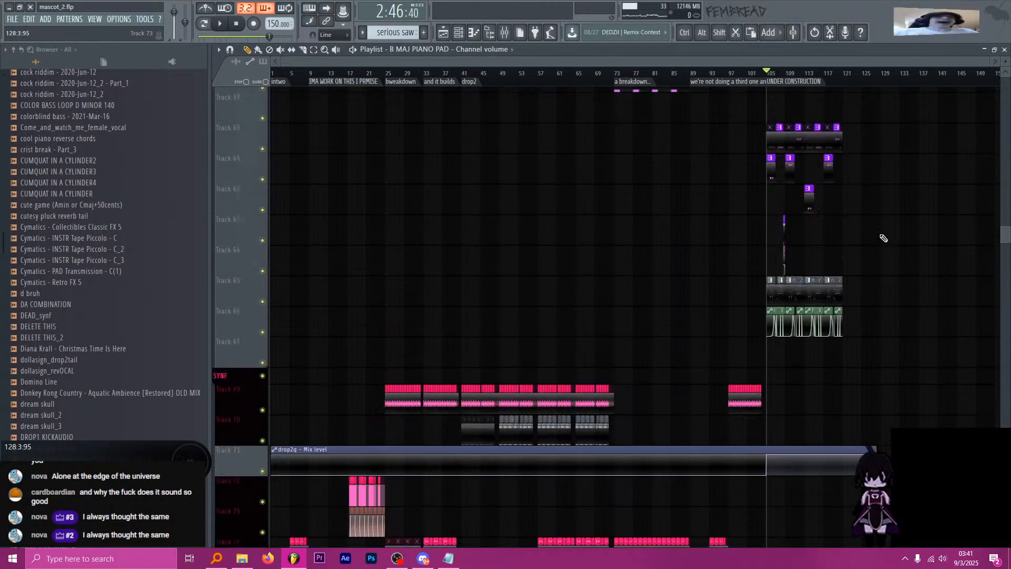
scroll(883, 238, "up", 15)
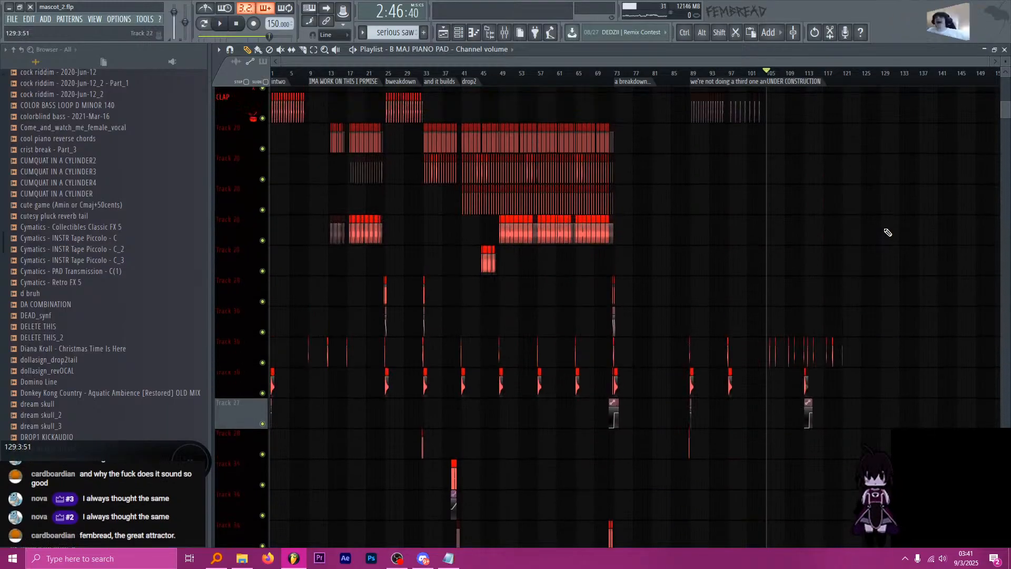
scroll(888, 232, "up", 10)
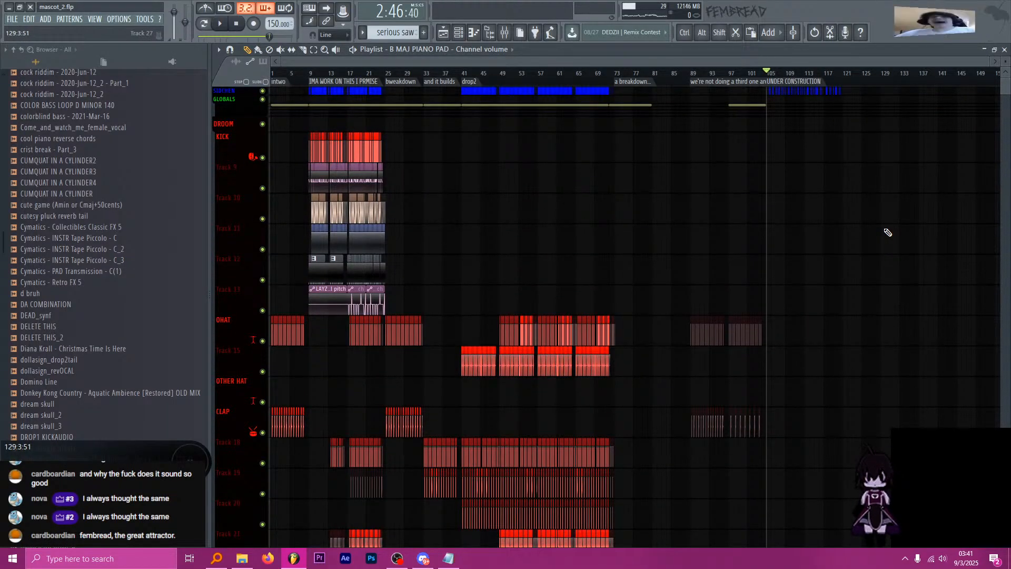